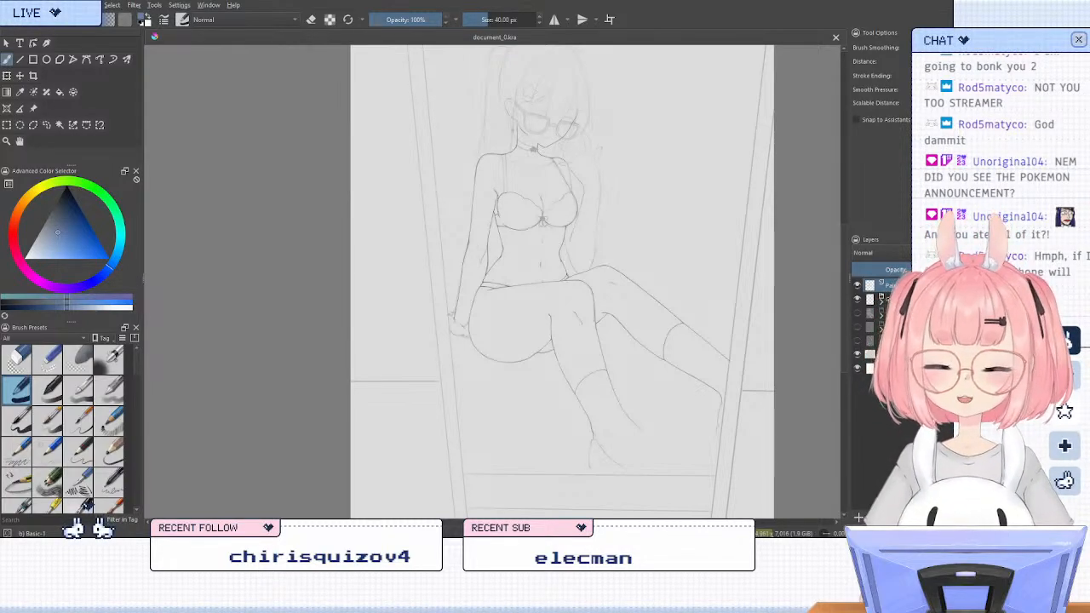
mouse_move(659, 285)
mouse_down()
mouse_move(633, 285)
mouse_move(652, 253)
mouse_move(582, 285)
mouse_move(605, 261)
mouse_move(583, 296)
mouse_up()
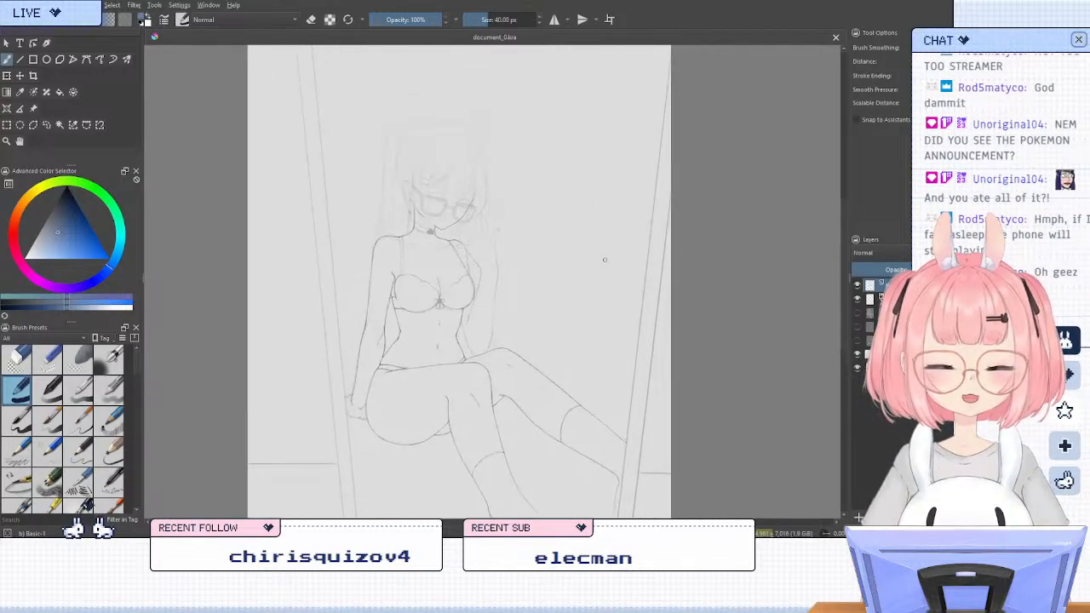
mouse_move(606, 260)
mouse_down()
mouse_move(579, 324)
mouse_move(605, 280)
mouse_up()
drag(587, 329, 628, 267)
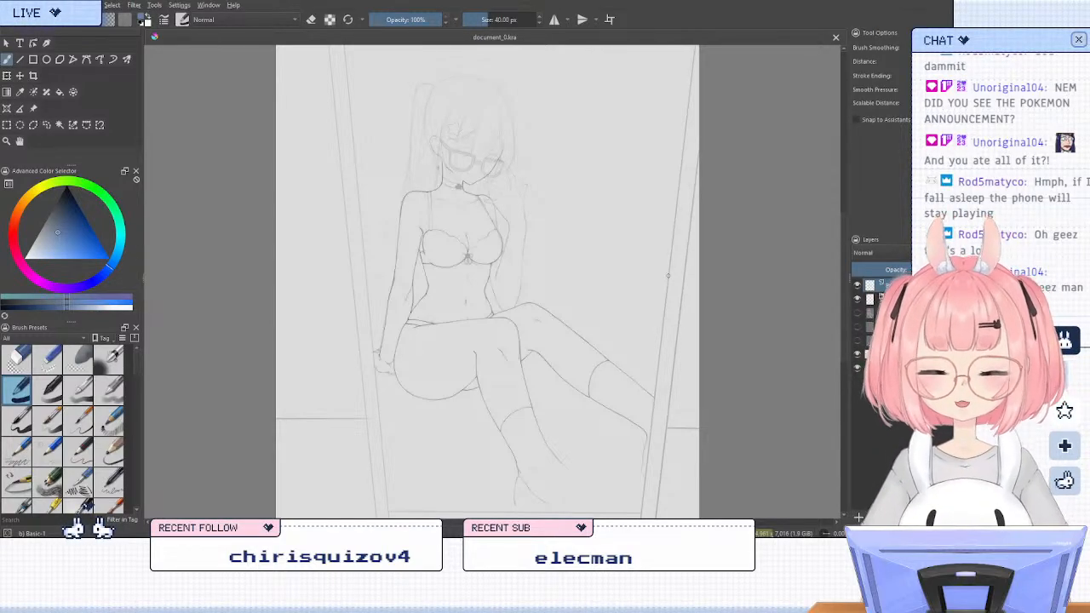
mouse_move(633, 307)
mouse_down()
mouse_move(681, 315)
mouse_move(666, 314)
mouse_up()
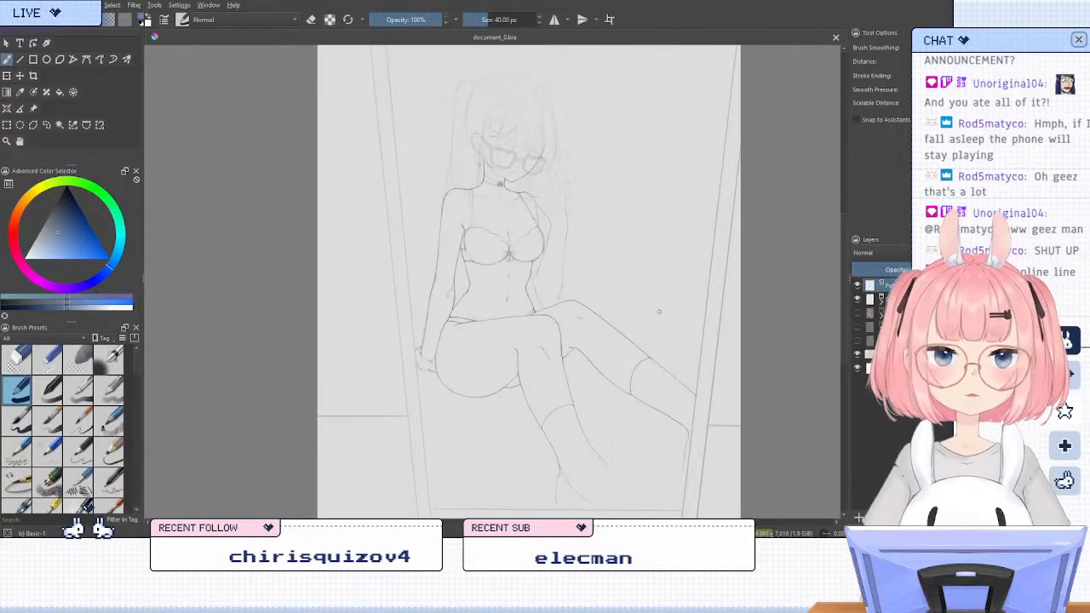
Switch to the Pencil-2 brush and set it to black at a size of 6 px
key(m)
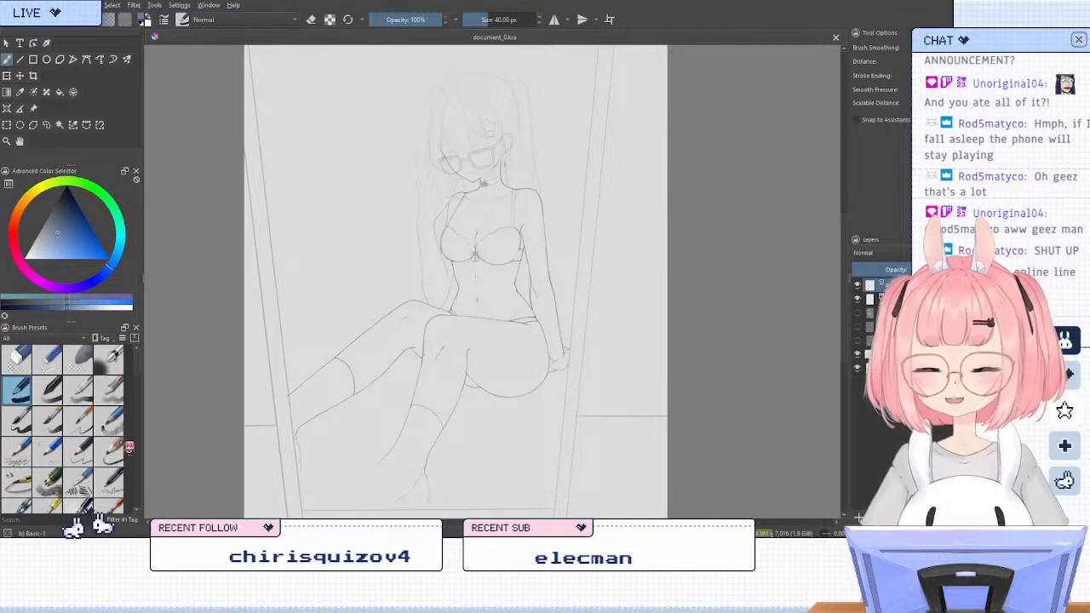
click(85, 452)
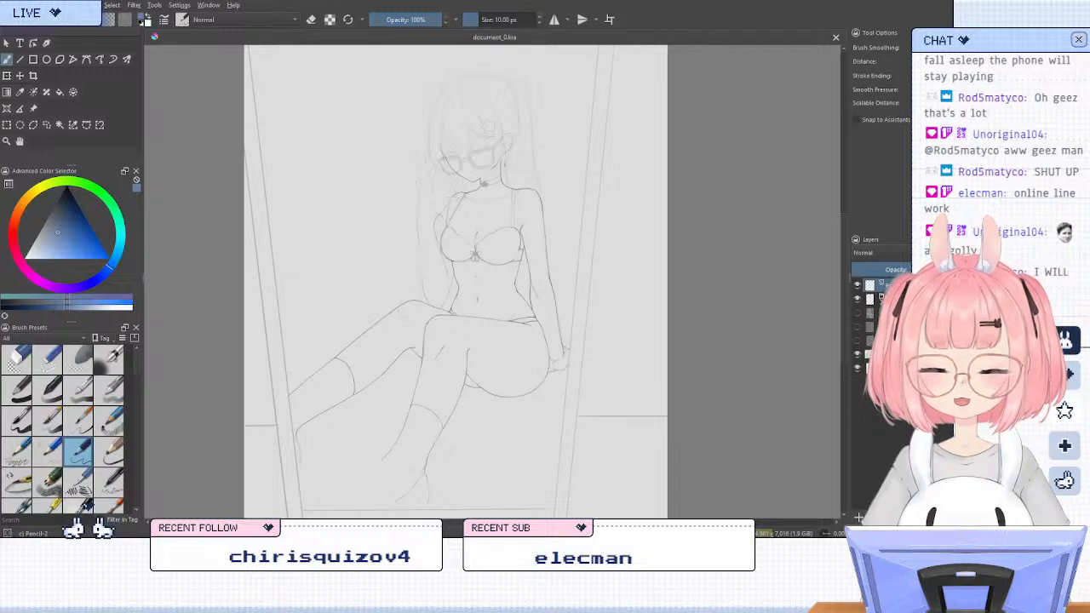
drag(98, 241, 91, 146)
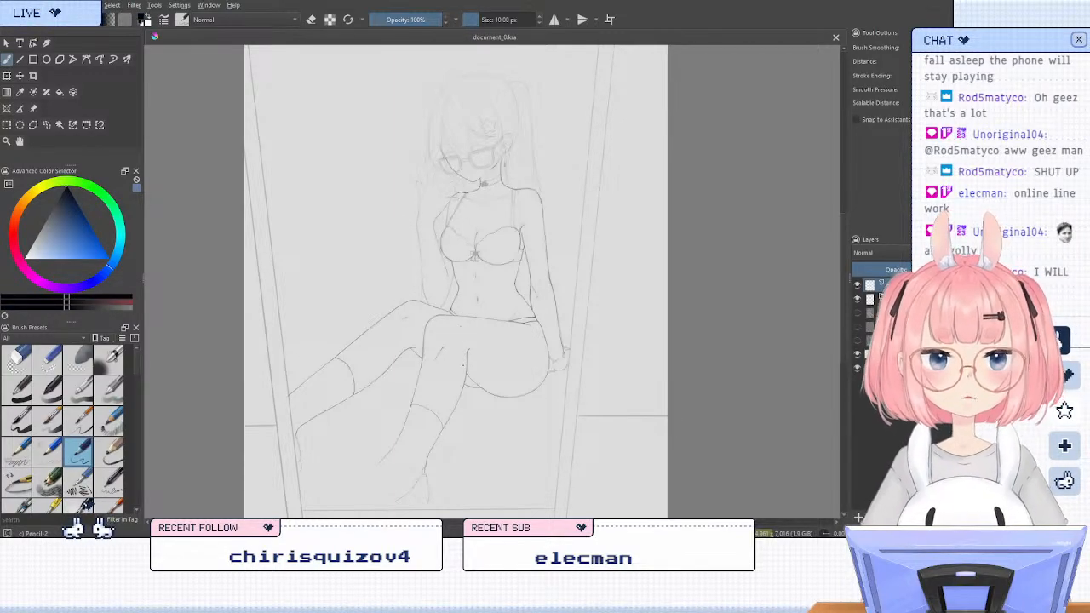
drag(499, 321, 530, 351)
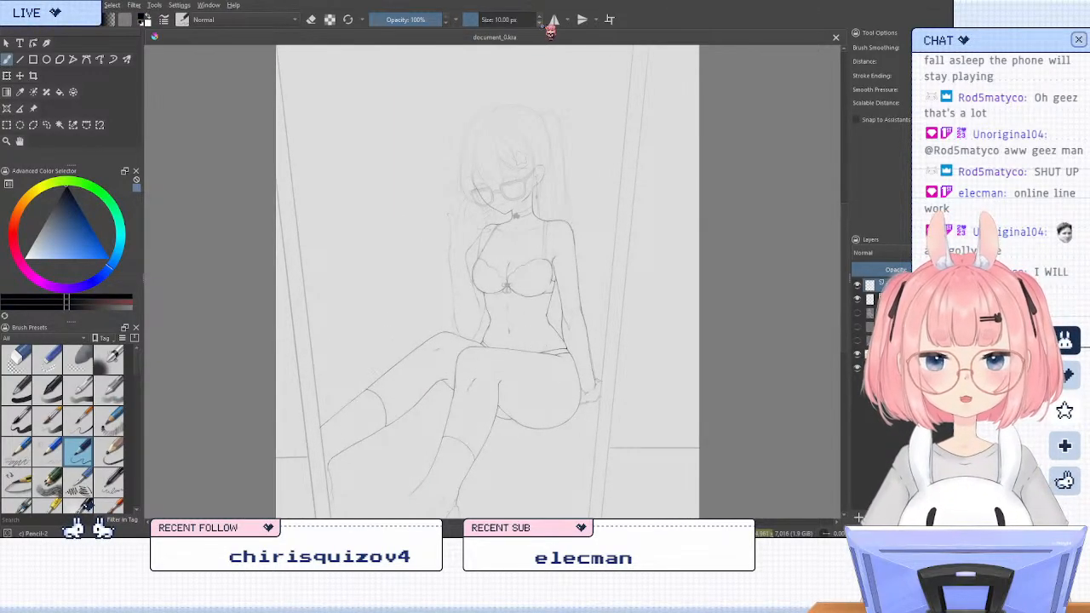
click(539, 23)
click(540, 23)
click(539, 23)
click(539, 23)
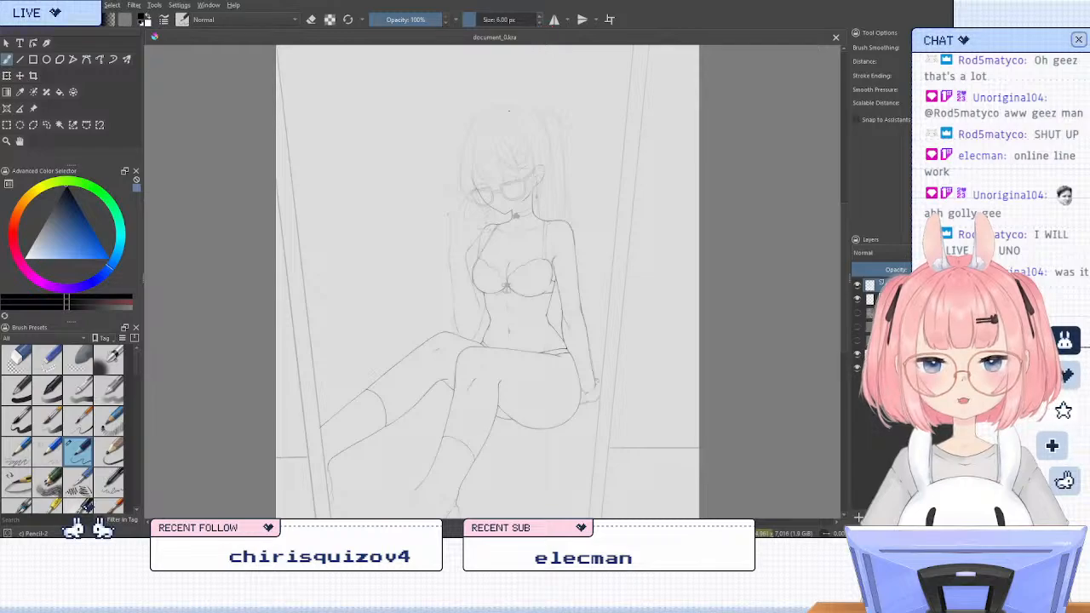
mouse_move(477, 263)
mouse_down()
mouse_move(538, 228)
mouse_move(631, 354)
mouse_up()
key(ctrl+z)
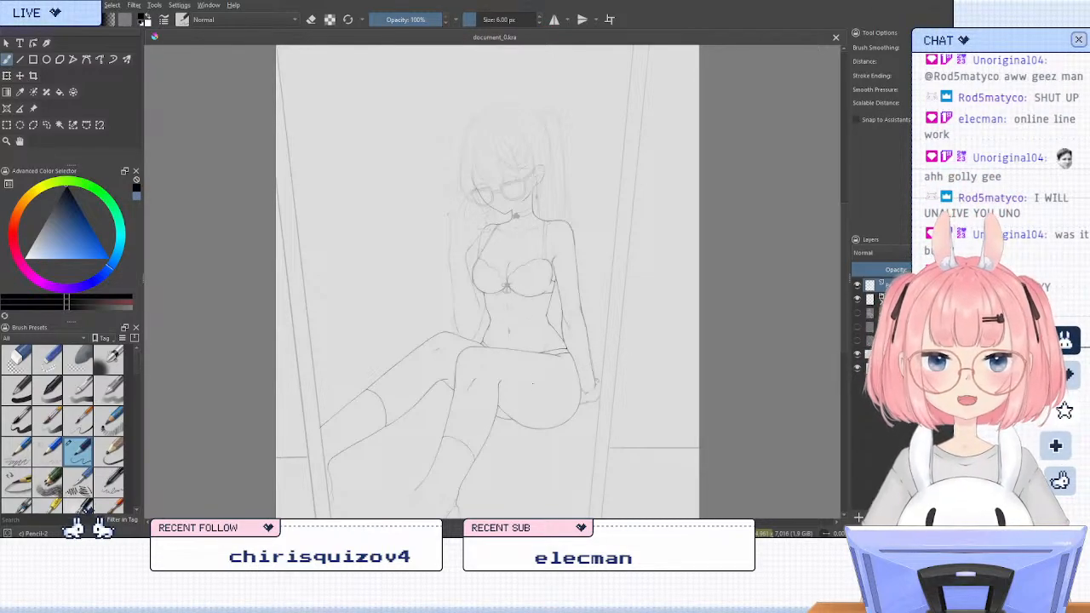
Add a paint layer and try inking the bra strap's upper end where it crosses the shoulder line
drag(543, 372, 567, 405)
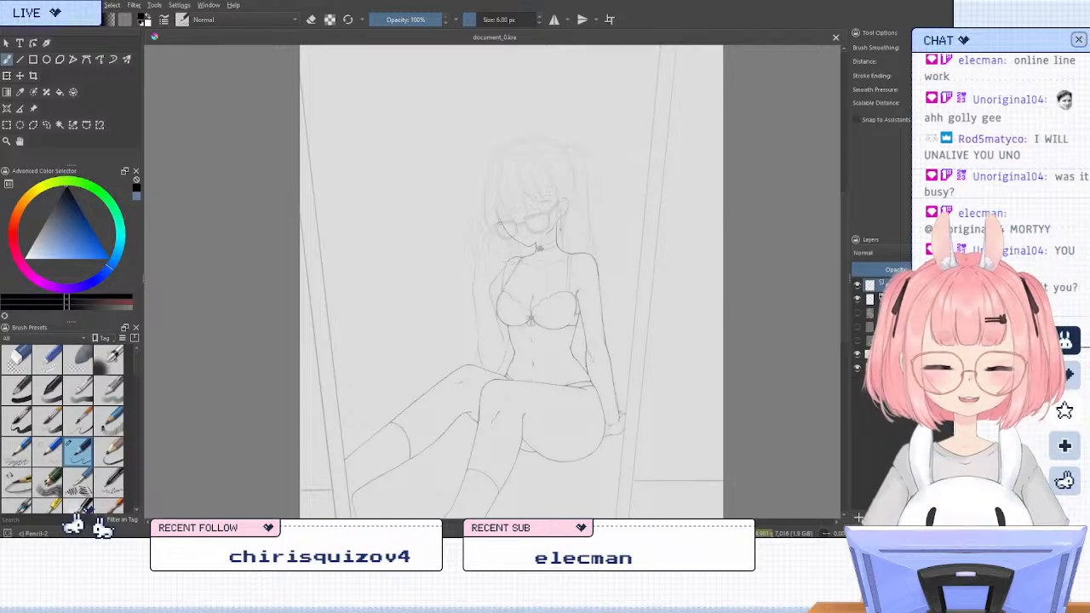
scroll(518, 344, up, 2)
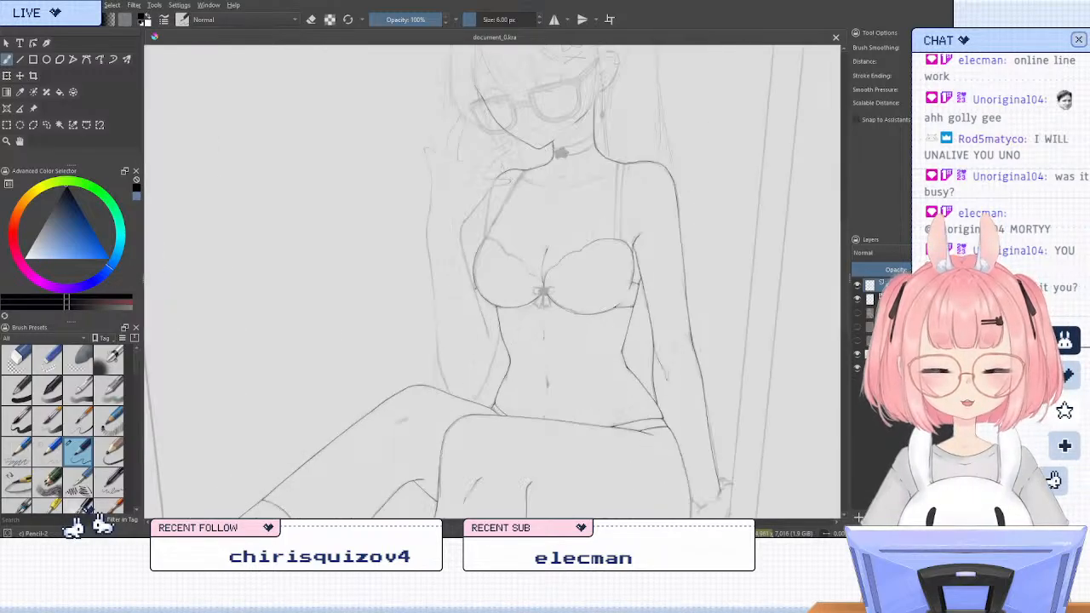
scroll(557, 218, up, 2)
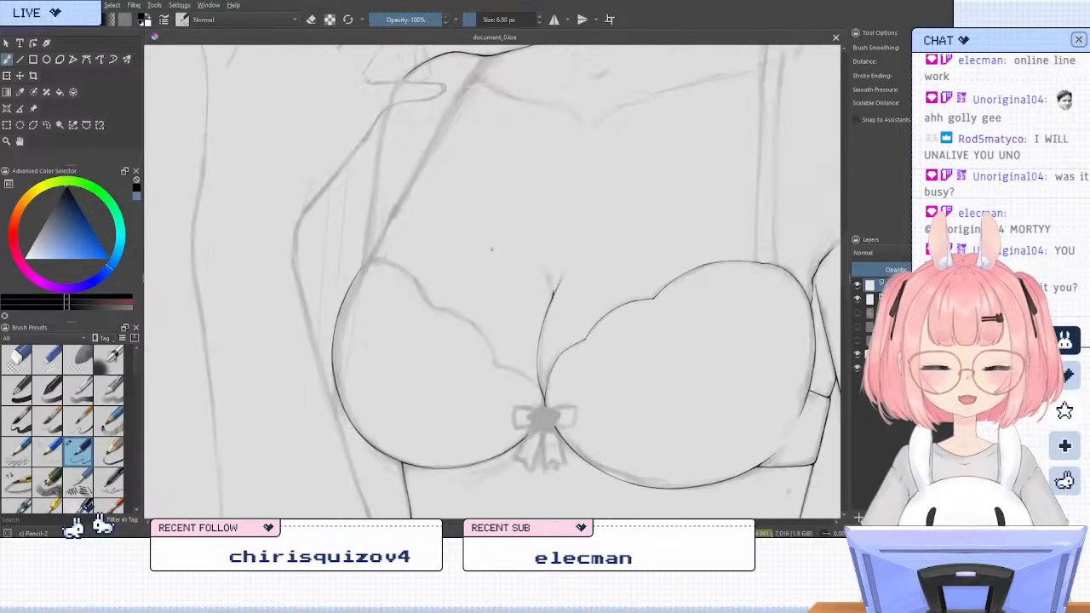
scroll(464, 273, up, 1)
mouse_move(504, 327)
mouse_down()
mouse_move(475, 280)
mouse_move(485, 284)
mouse_up()
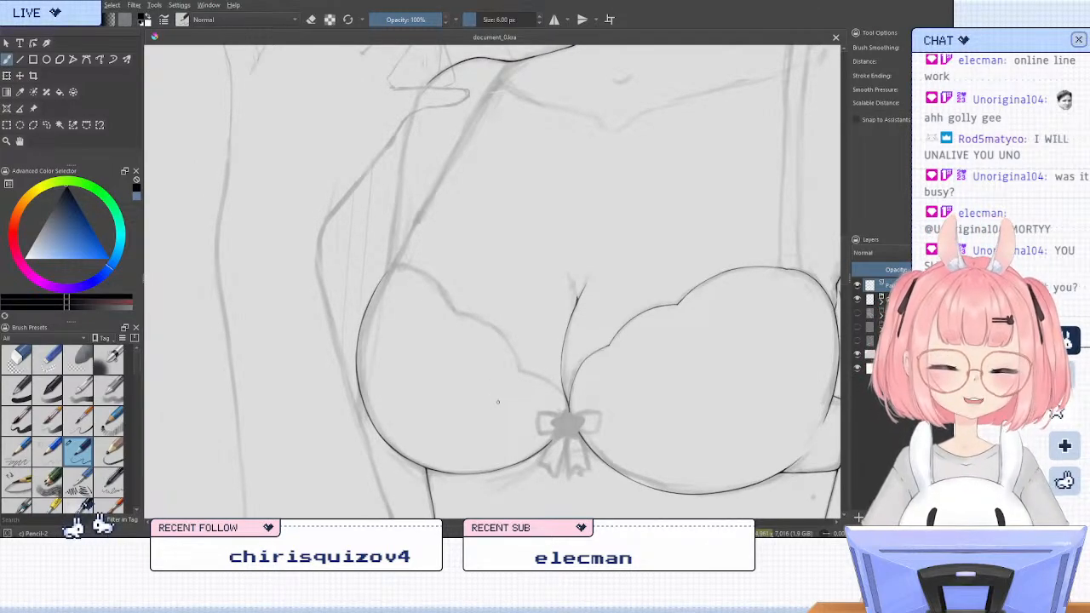
drag(667, 337, 528, 364)
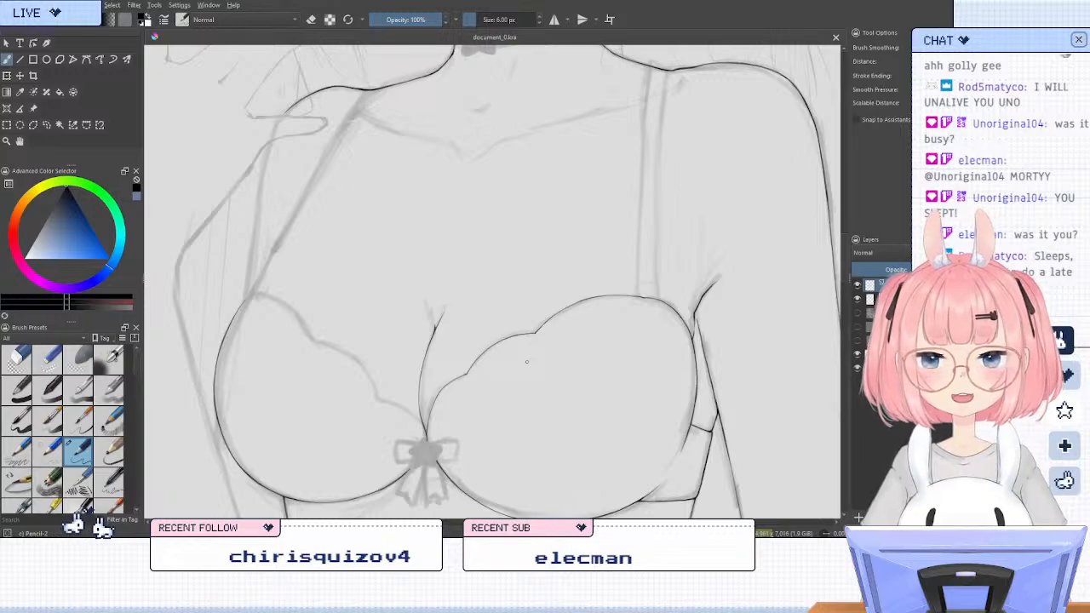
mouse_move(526, 361)
mouse_down()
mouse_move(608, 345)
mouse_move(640, 392)
mouse_move(633, 414)
mouse_move(607, 425)
mouse_move(599, 355)
mouse_move(574, 379)
mouse_move(575, 403)
mouse_move(536, 412)
mouse_move(598, 401)
mouse_up()
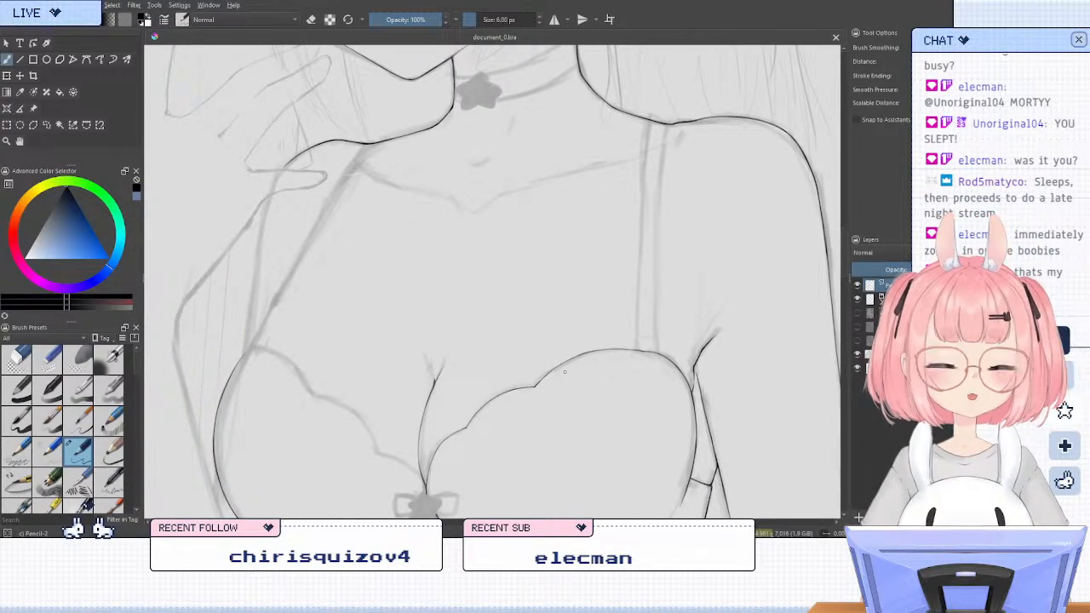
key(m)
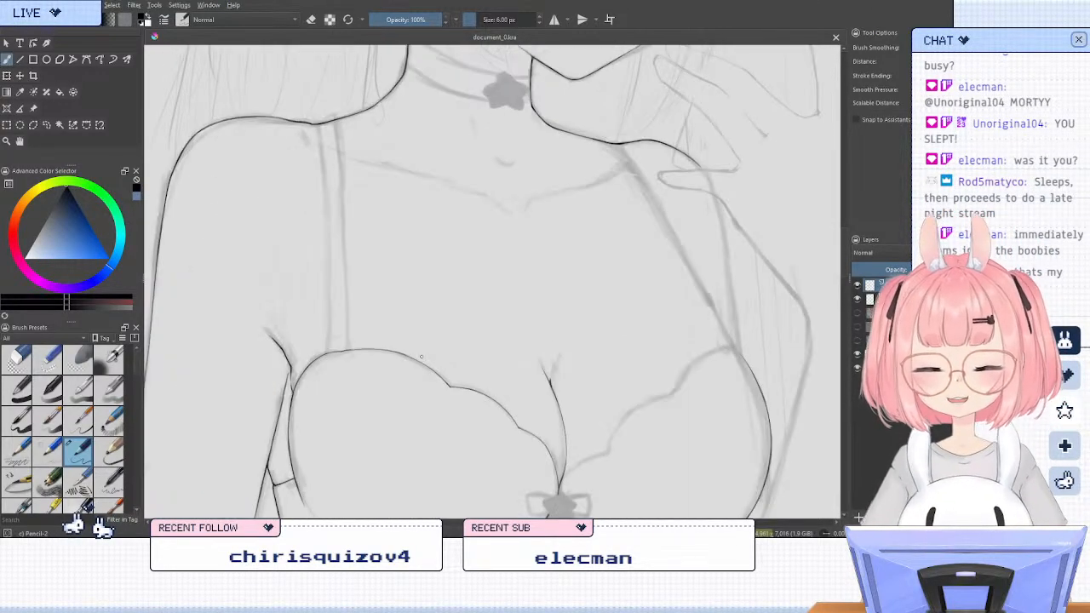
key(6)
drag(394, 310, 499, 349)
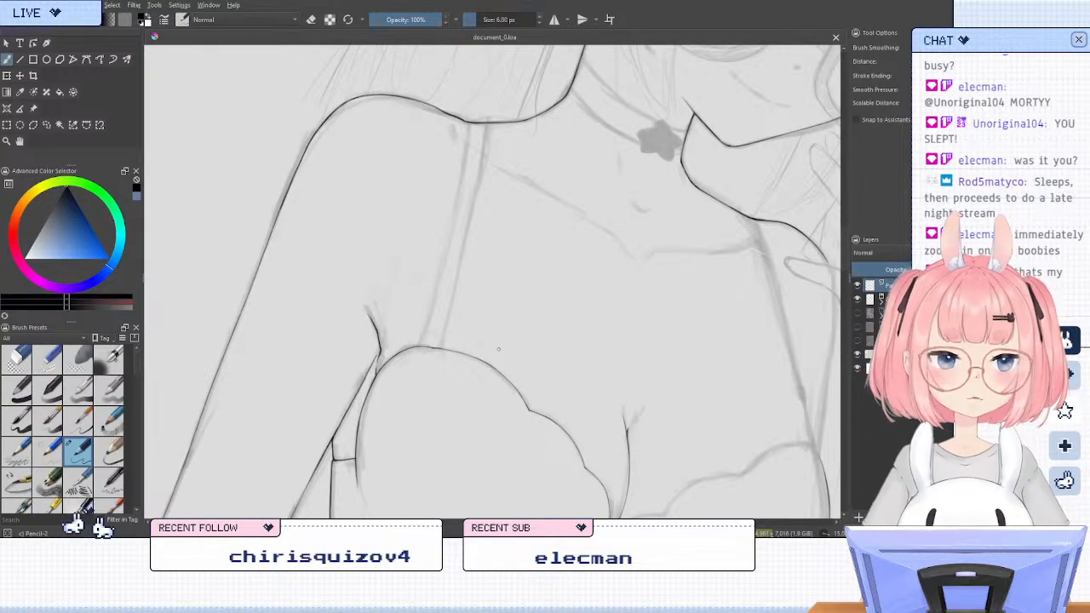
scroll(457, 365, up, 1)
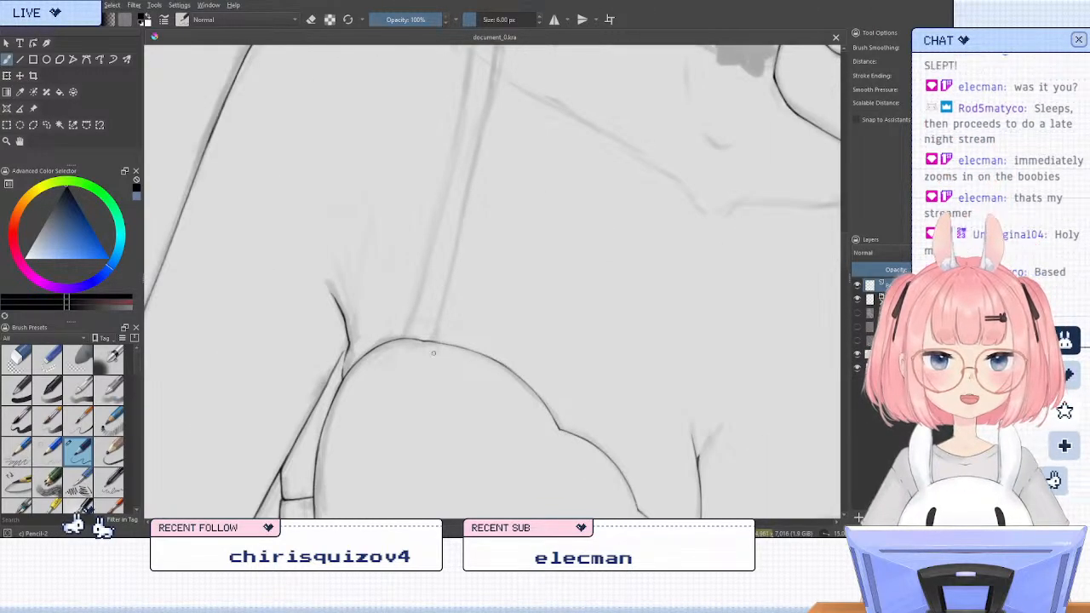
key(6)
drag(443, 275, 474, 335)
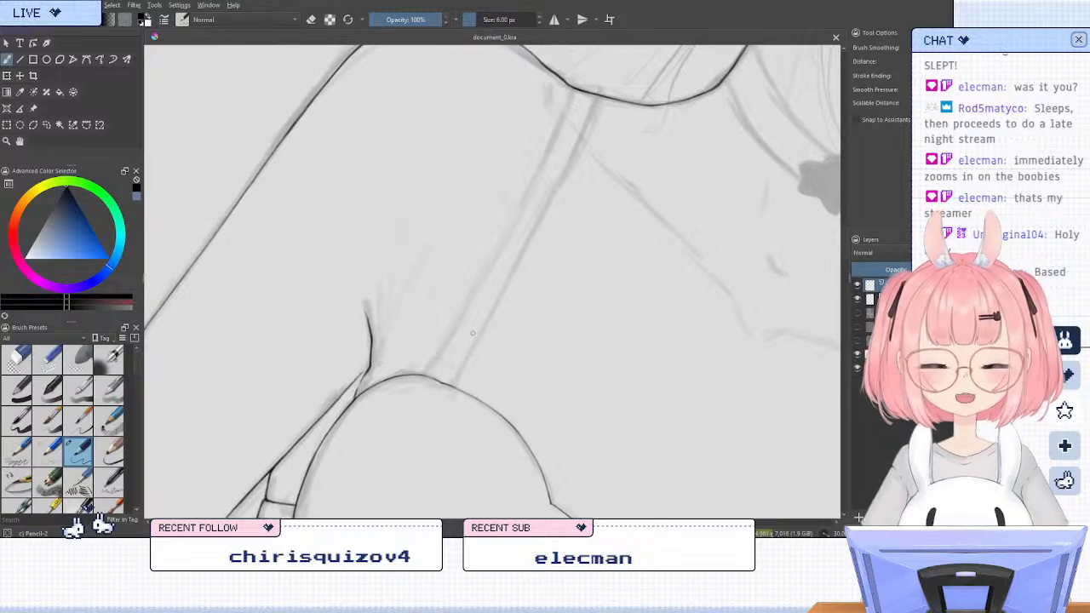
key(5)
key(6)
key(m)
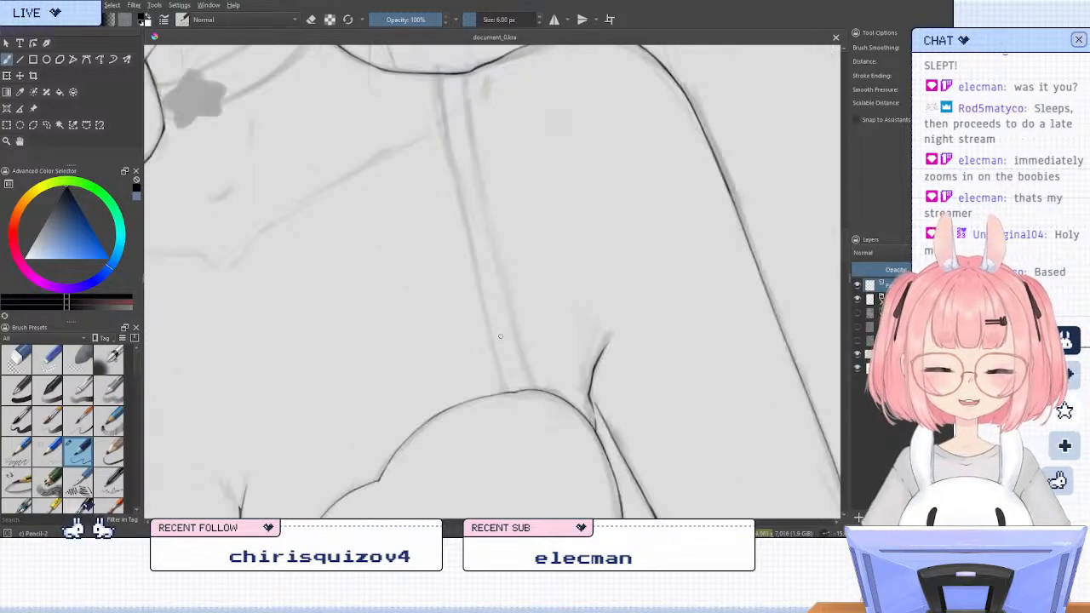
drag(481, 295, 549, 451)
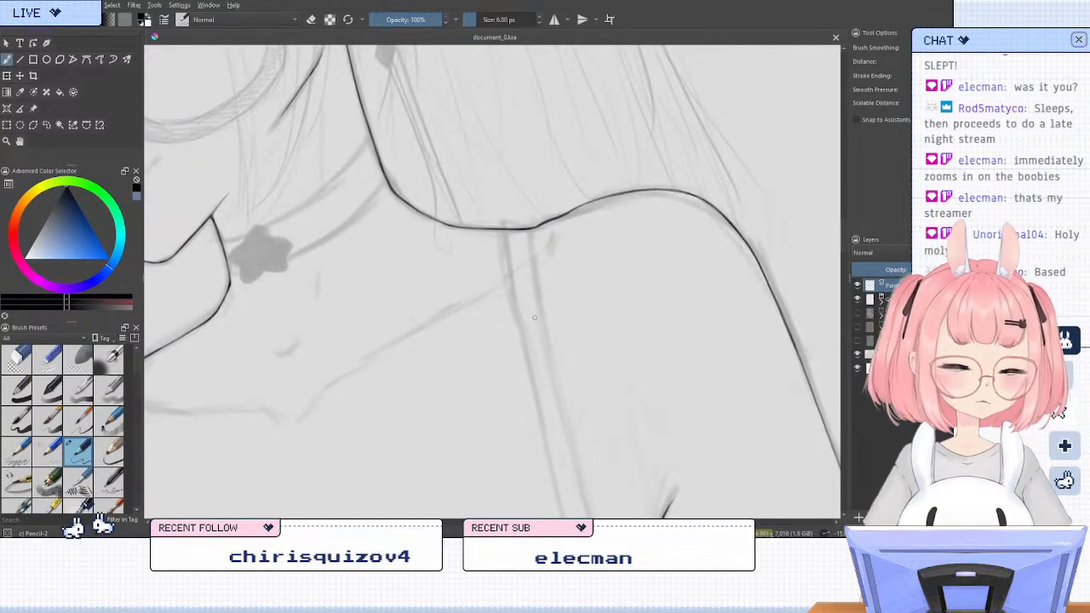
drag(575, 215, 554, 264)
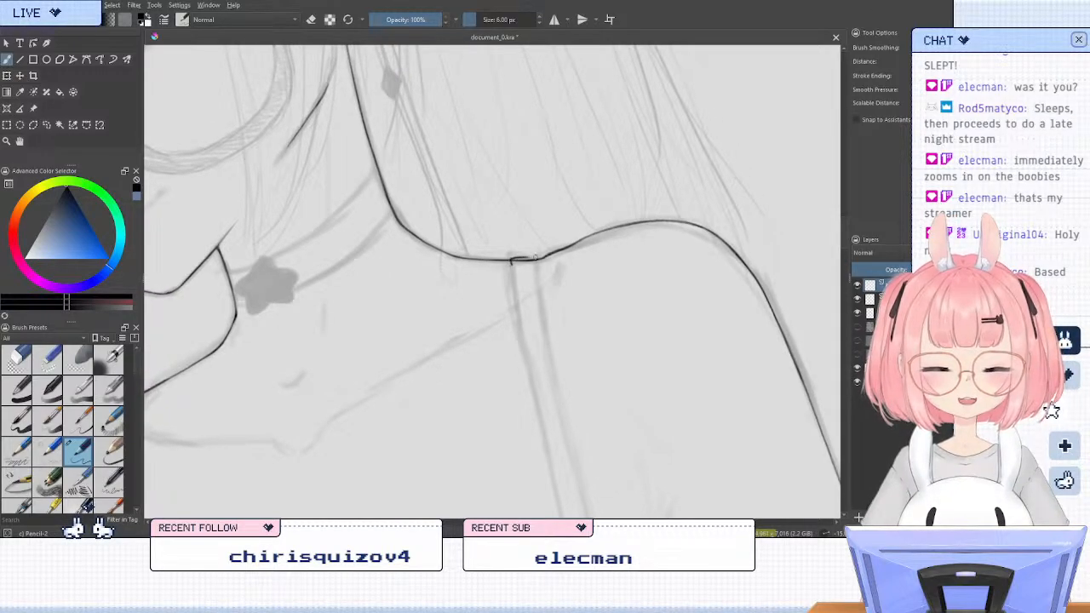
key(ctrl+z)
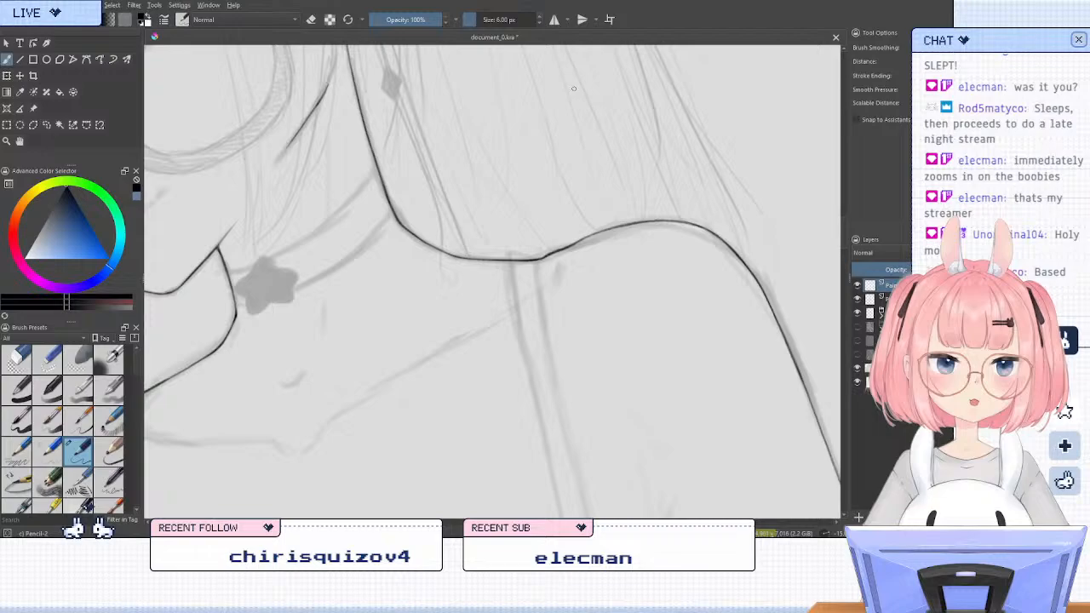
Set the brush size to 5 px and try a short stroke across the strap's upper end
click(540, 23)
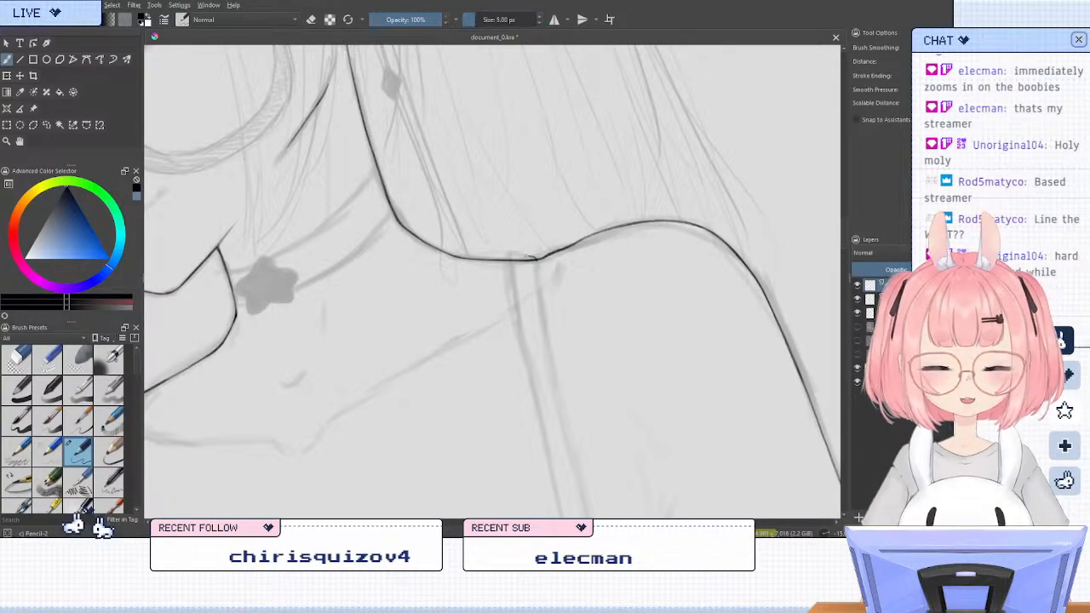
drag(516, 257, 531, 255)
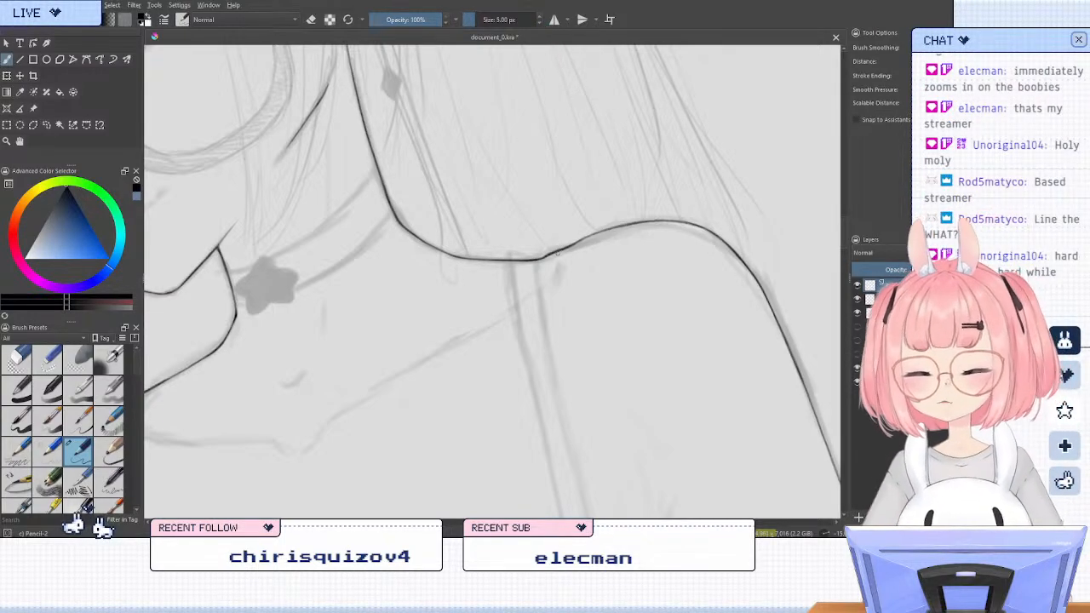
Ink the short upper edge of the bra strap where it wraps over the shoulder line
key(6)
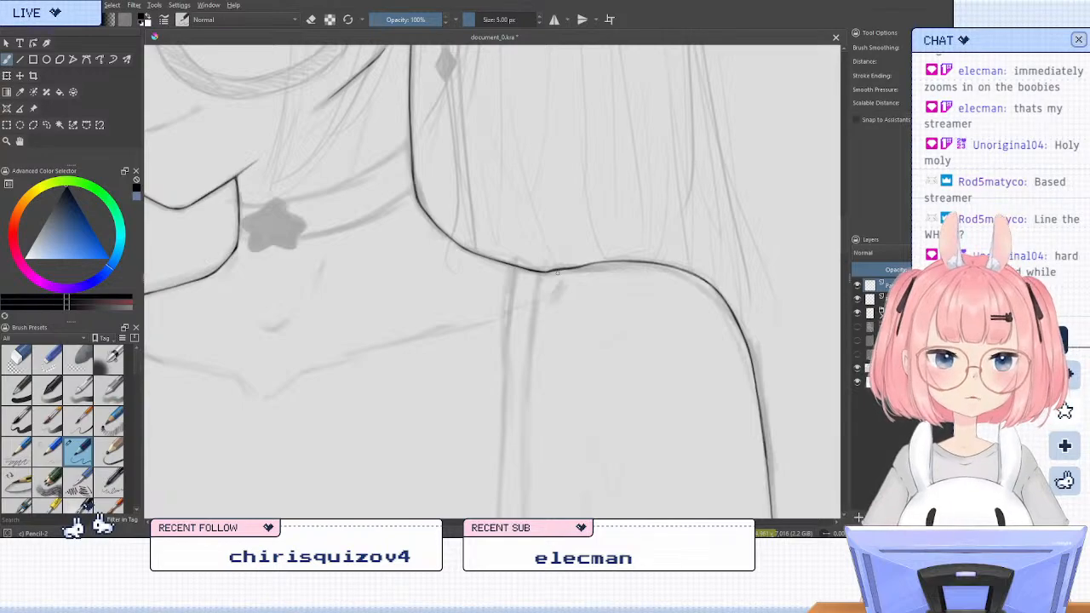
key(6)
drag(576, 358, 593, 254)
key(6)
key(6)
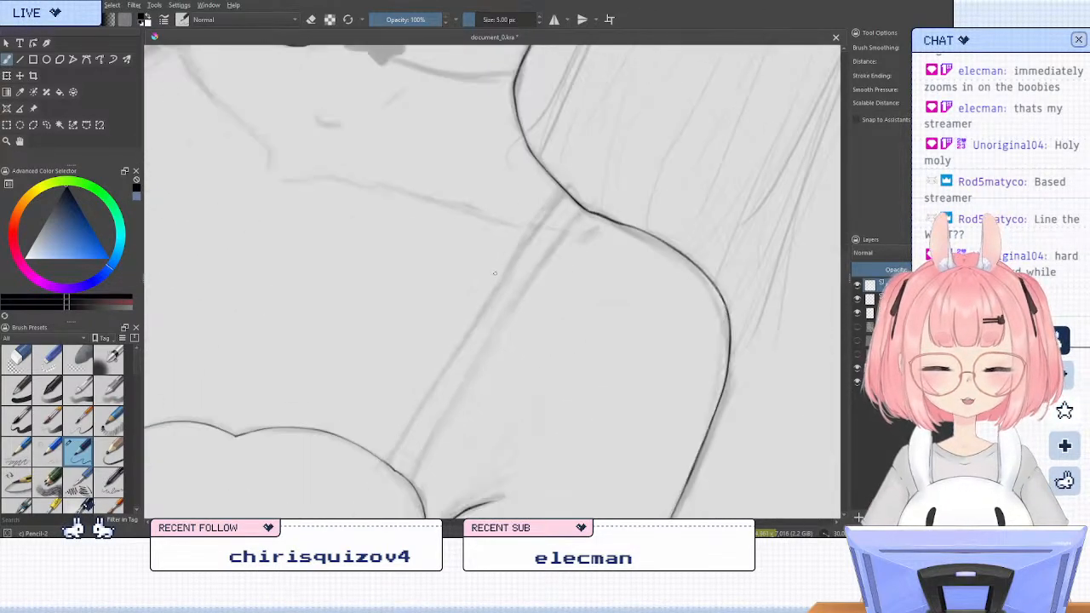
key(6)
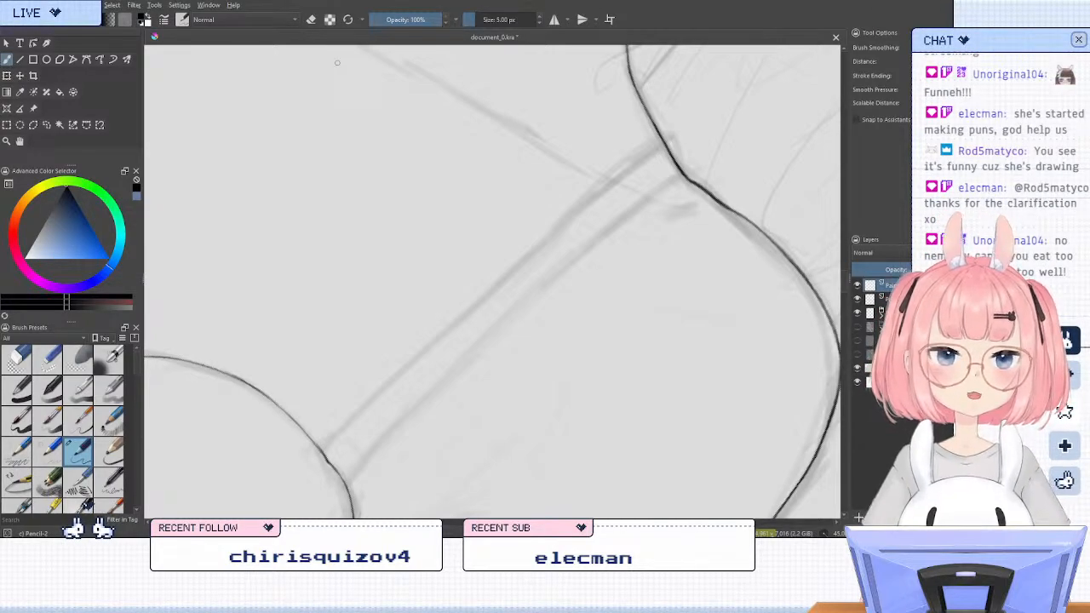
scroll(537, 211, down, 1)
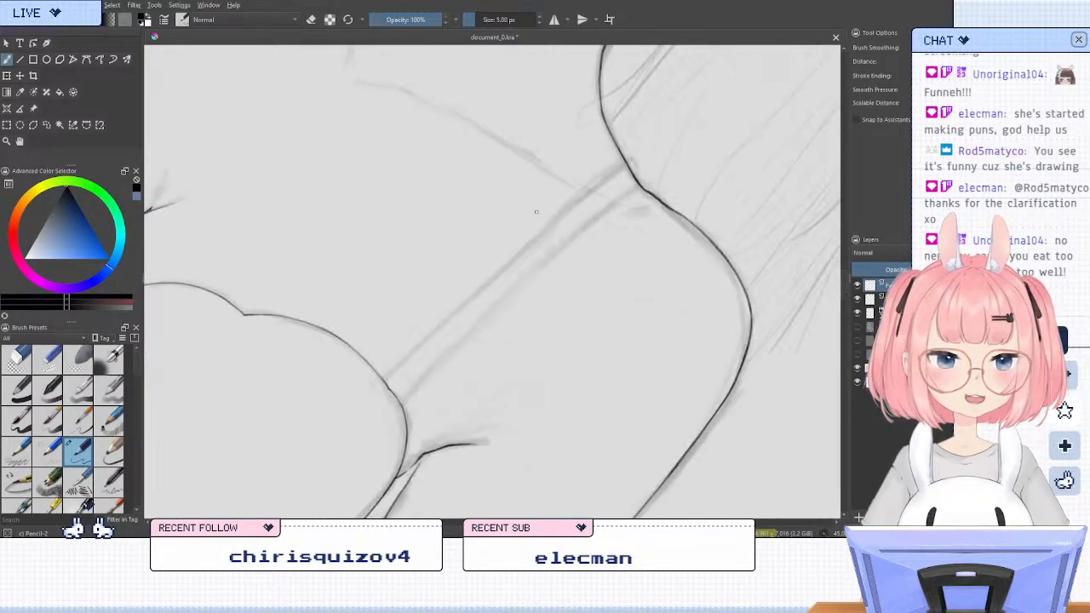
scroll(558, 219, up, 1)
scroll(538, 209, down, 5)
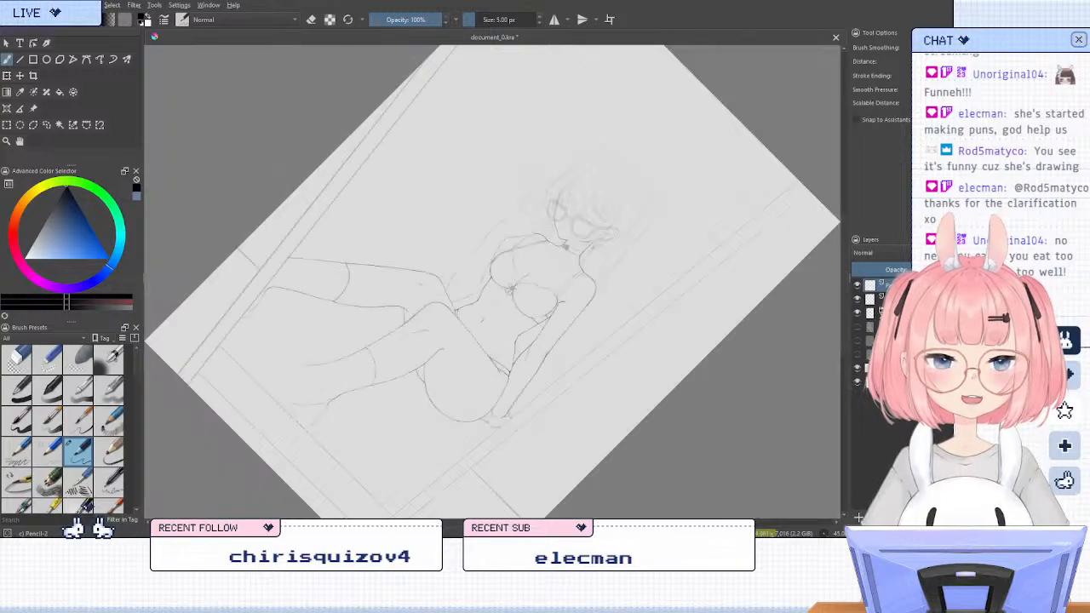
drag(619, 178, 577, 224)
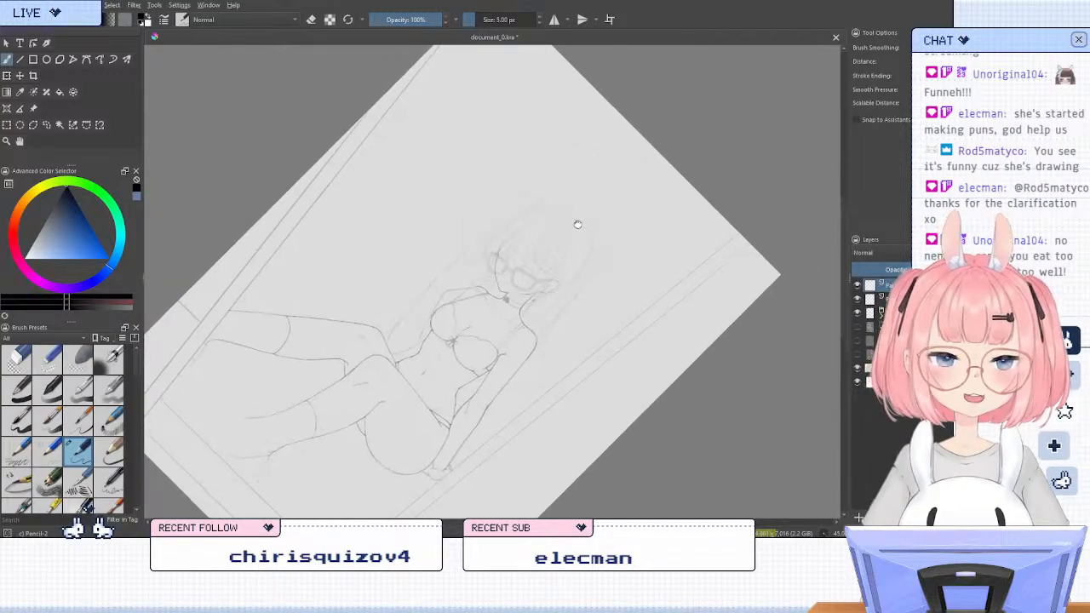
scroll(536, 251, up, 6)
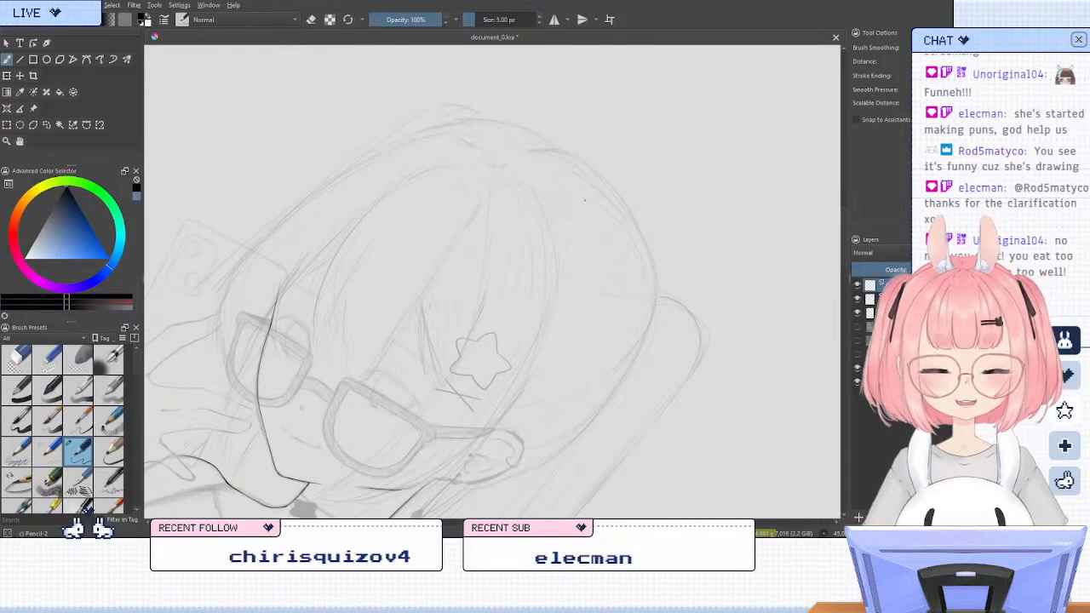
drag(619, 134, 677, 26)
scroll(535, 296, up, 5)
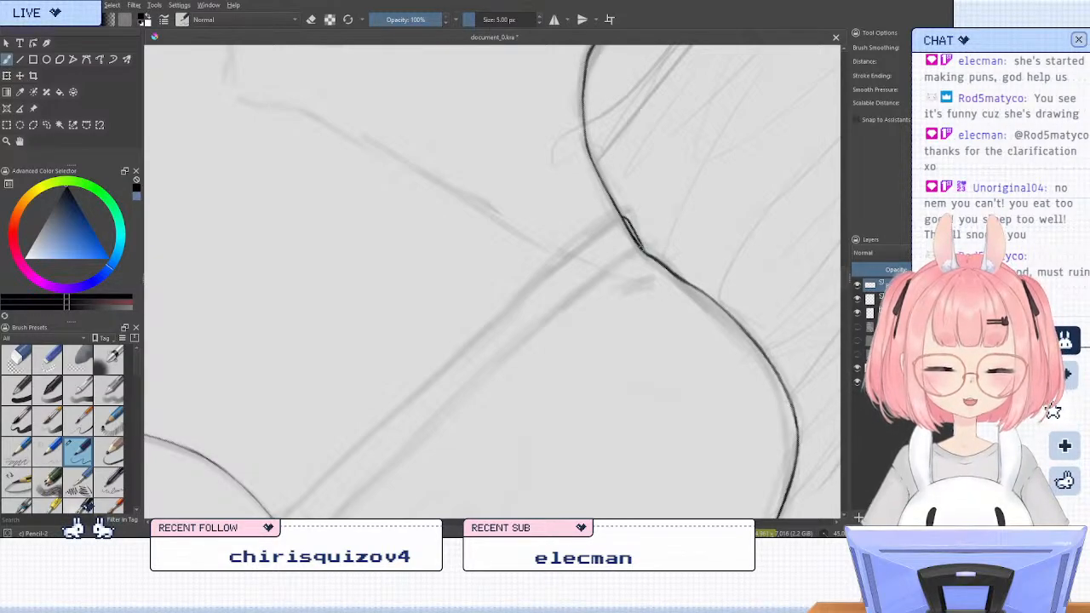
key(e)
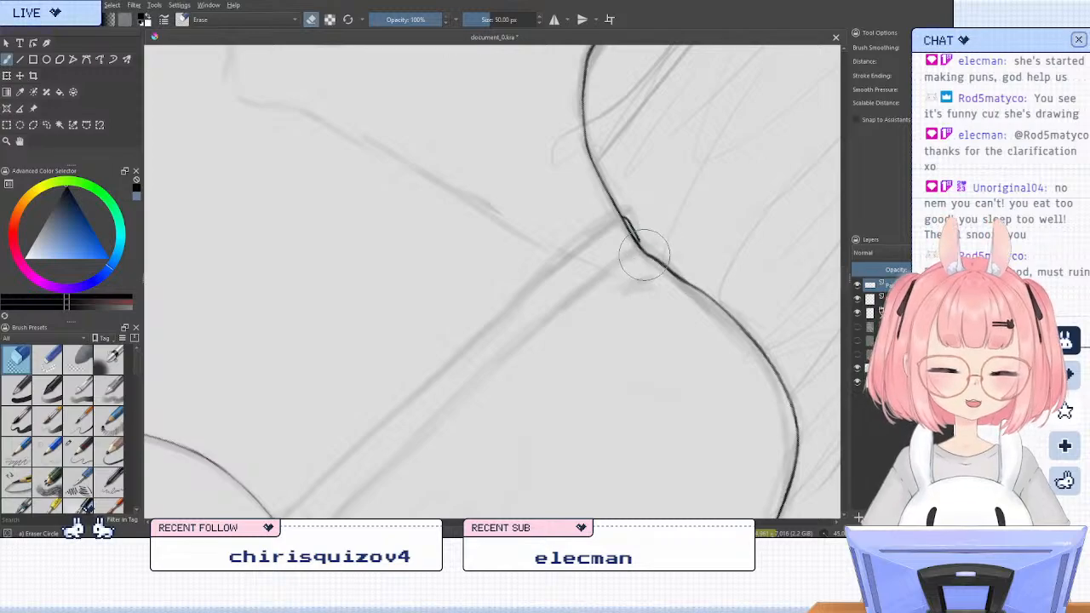
key(e)
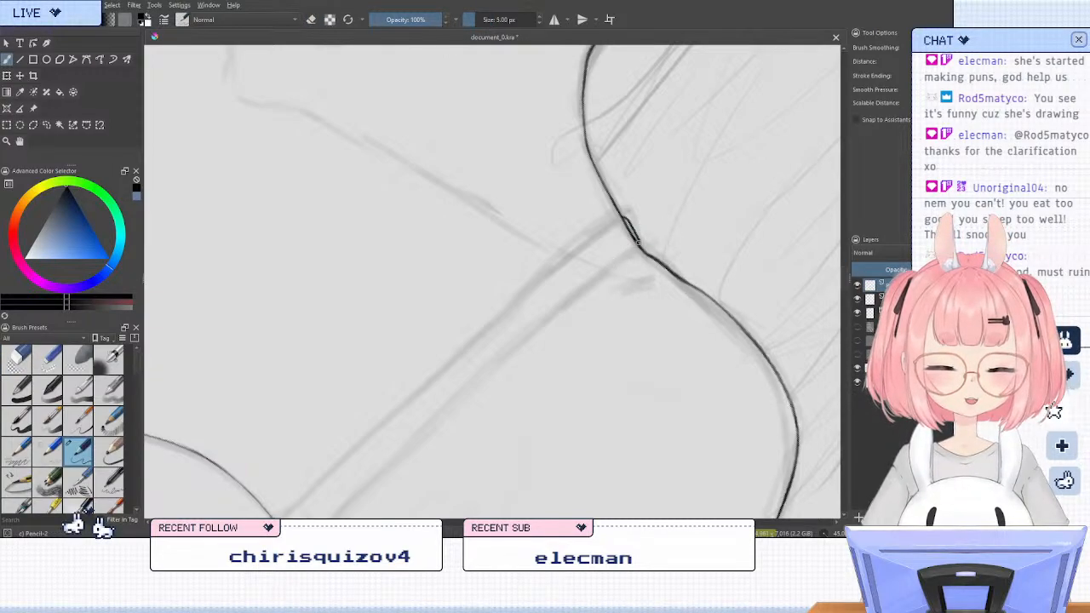
Try inking the bra strap's lower edge, and undo all of the strap strokes at the shoulder line
key(ctrl+z)
drag(638, 246, 496, 362)
key(ctrl+z)
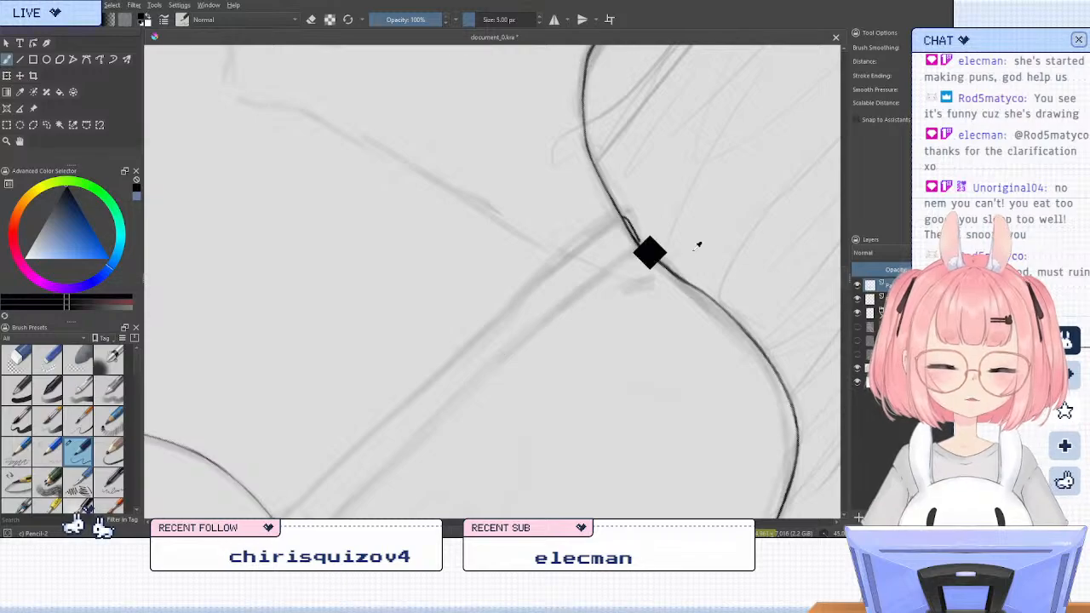
key(ctrl+z)
key(ctrl+z)
key(ctrl+z)
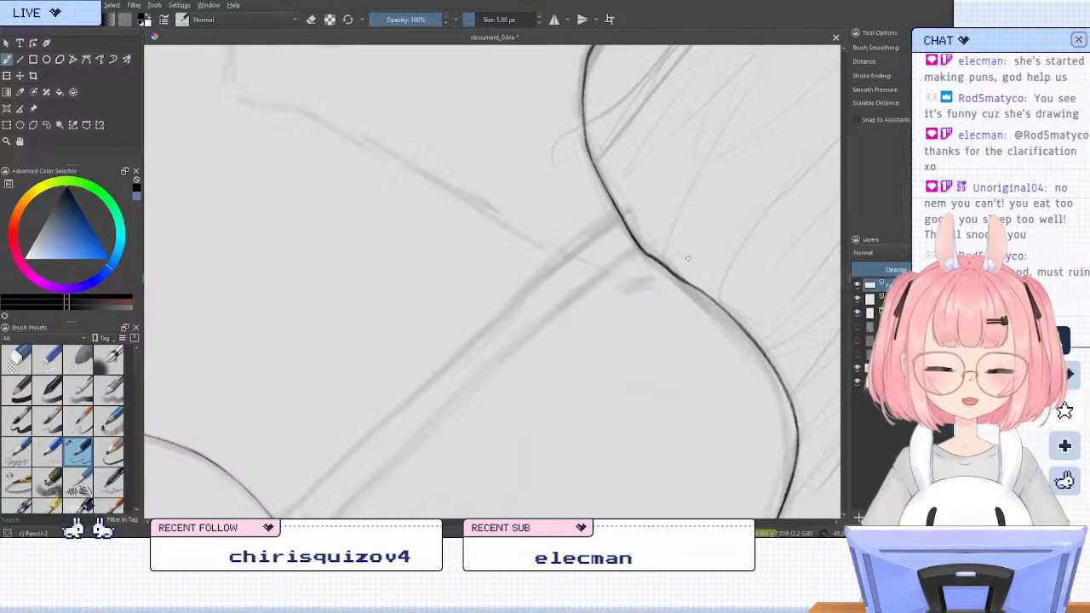
Try inking the first scallop beside the bow on the uninked bra cup's top edge with the 5 px brush
key(5)
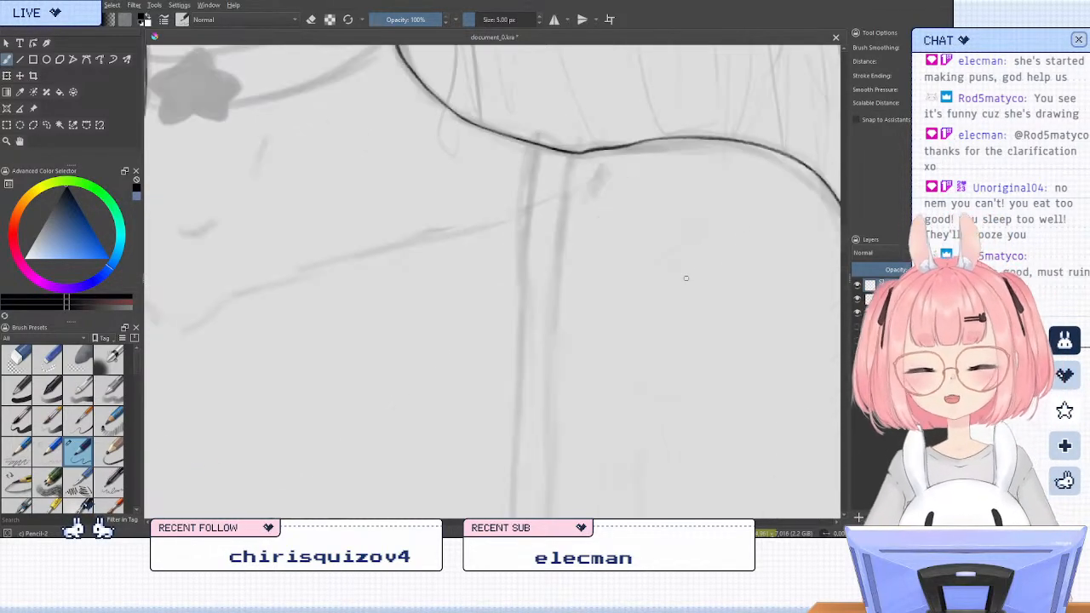
drag(664, 301, 686, 283)
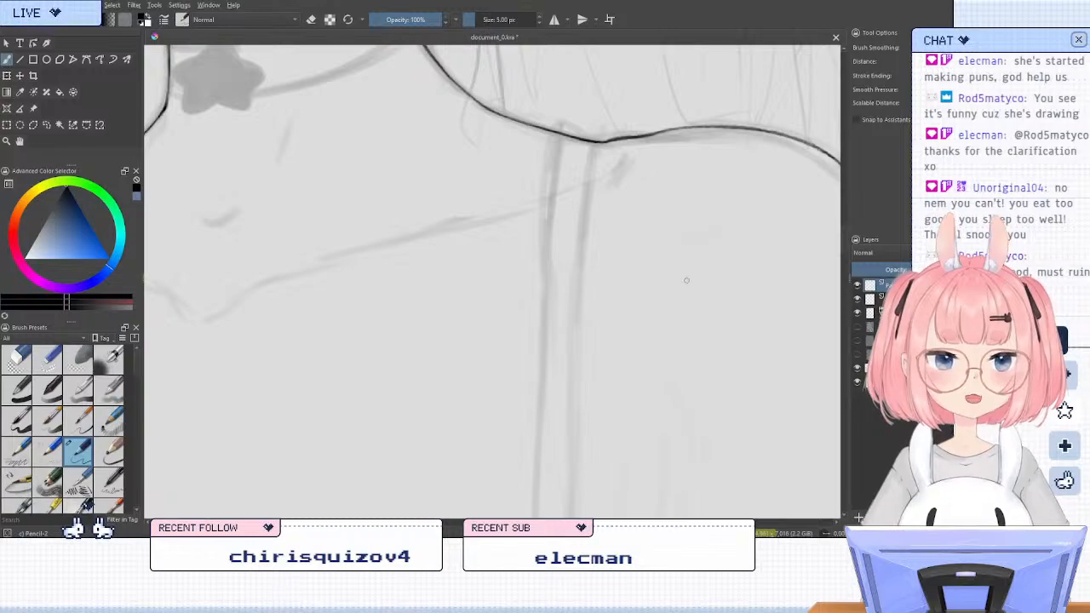
scroll(499, 243, down, 2)
mouse_move(472, 322)
mouse_down()
mouse_move(596, 271)
mouse_move(652, 174)
mouse_move(608, 135)
mouse_move(599, 214)
mouse_up()
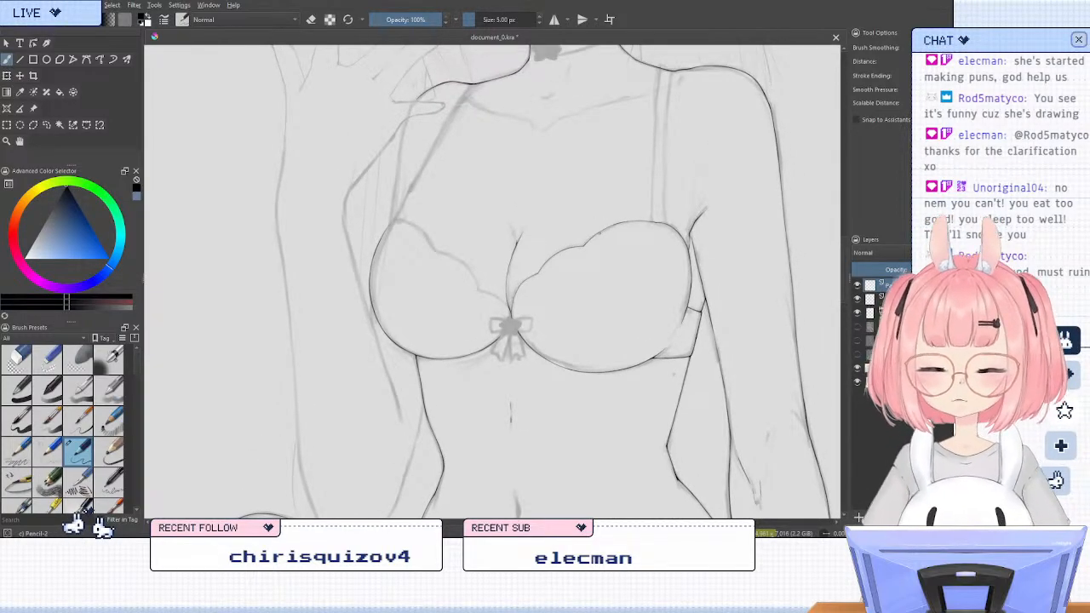
key(m)
scroll(498, 304, up, 5)
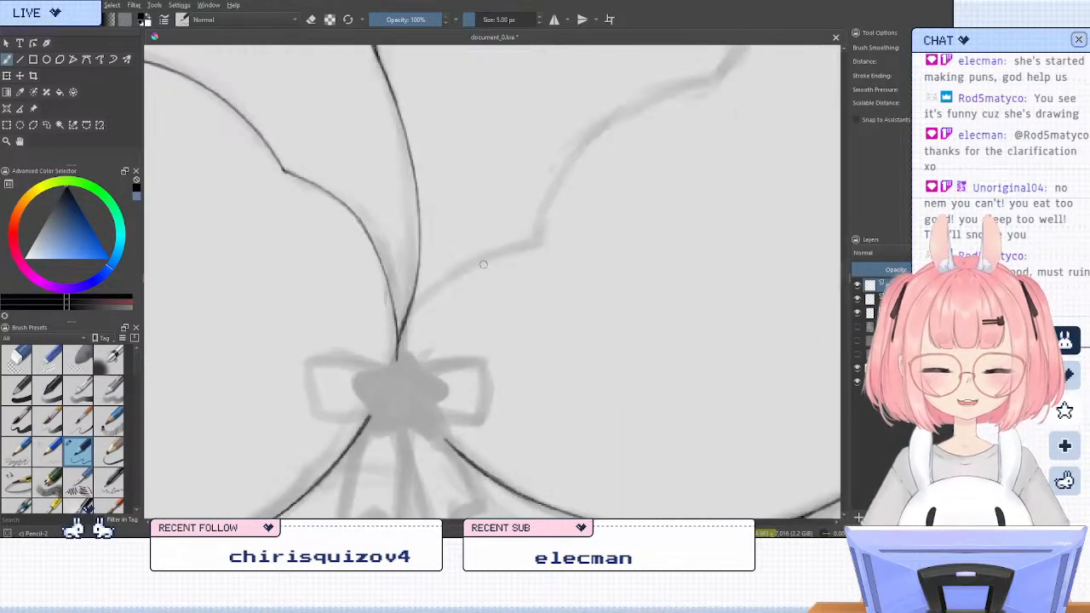
drag(481, 259, 517, 250)
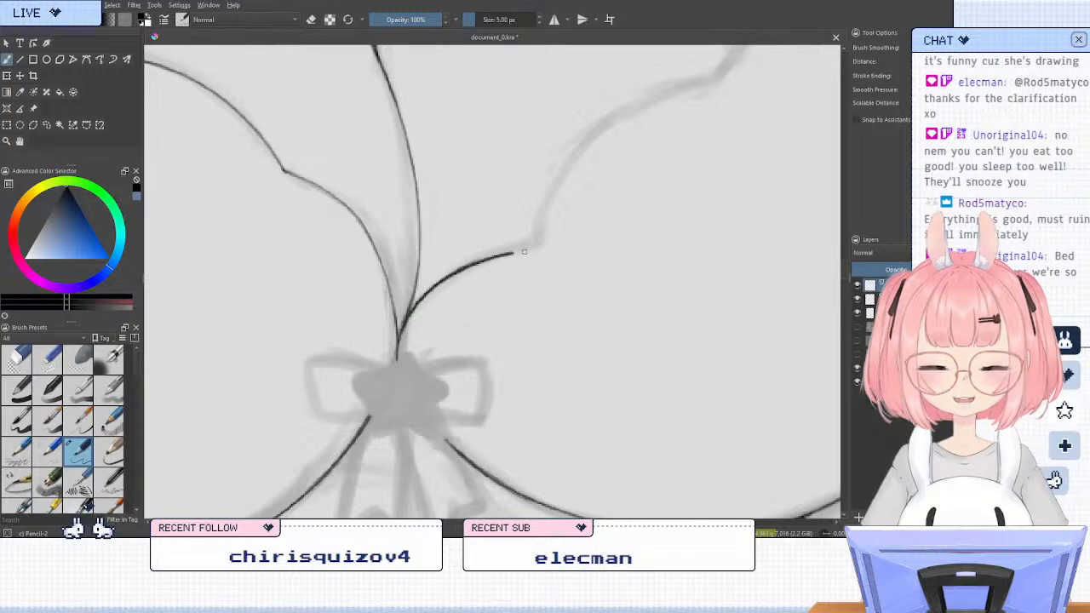
key(ctrl+z)
drag(400, 330, 508, 255)
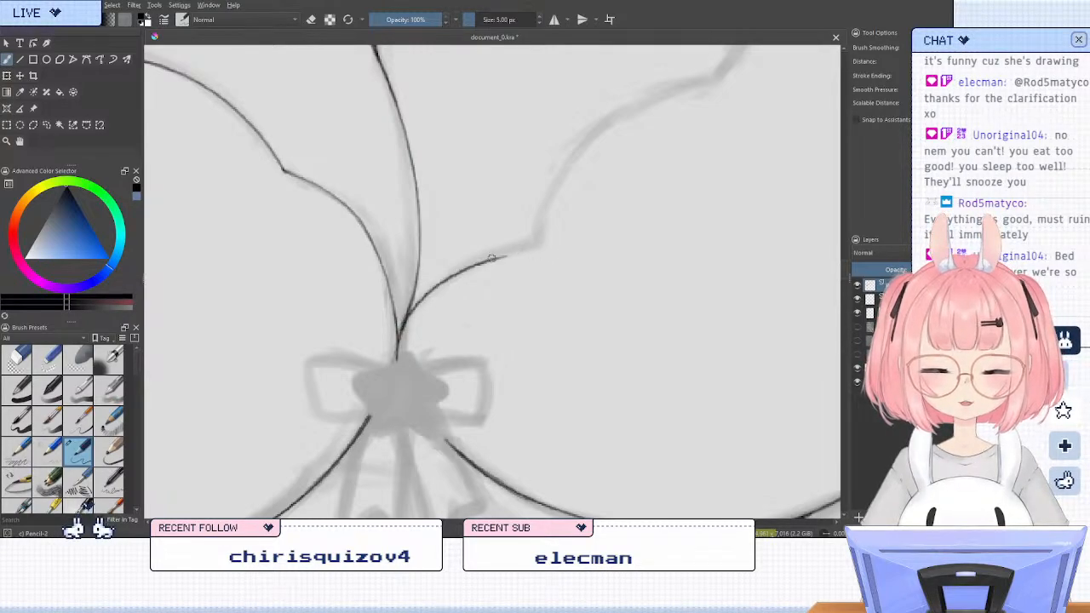
key(ctrl+z)
drag(402, 324, 479, 261)
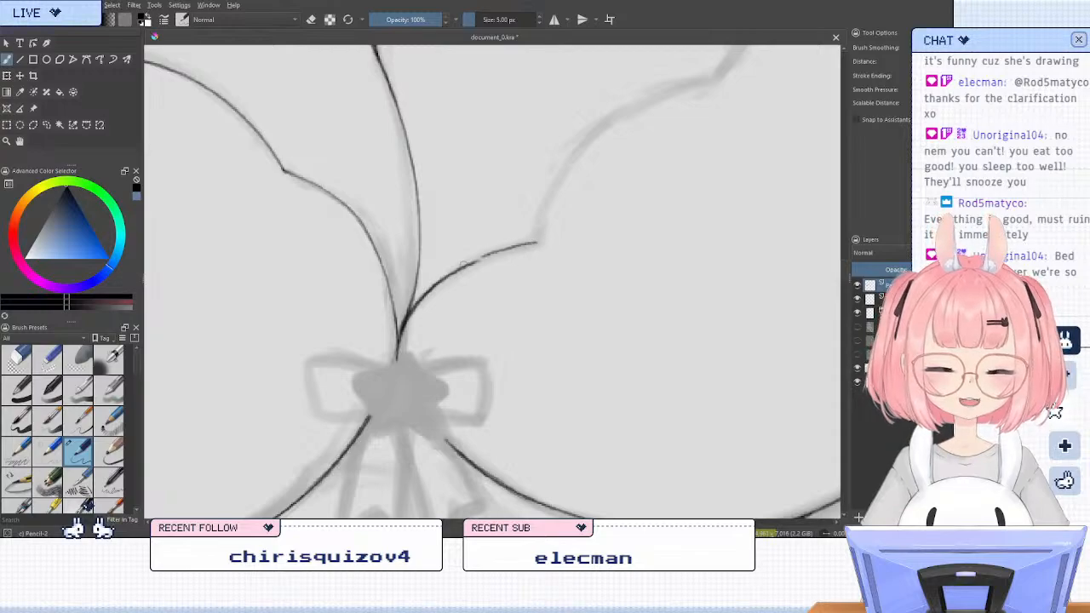
drag(479, 262, 541, 246)
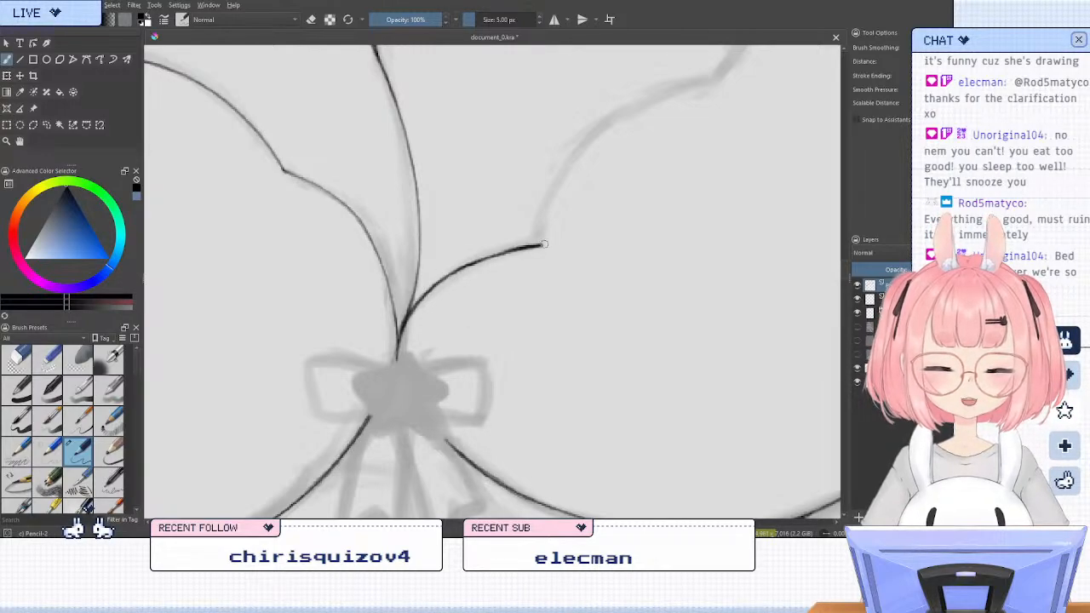
key(ctrl+z)
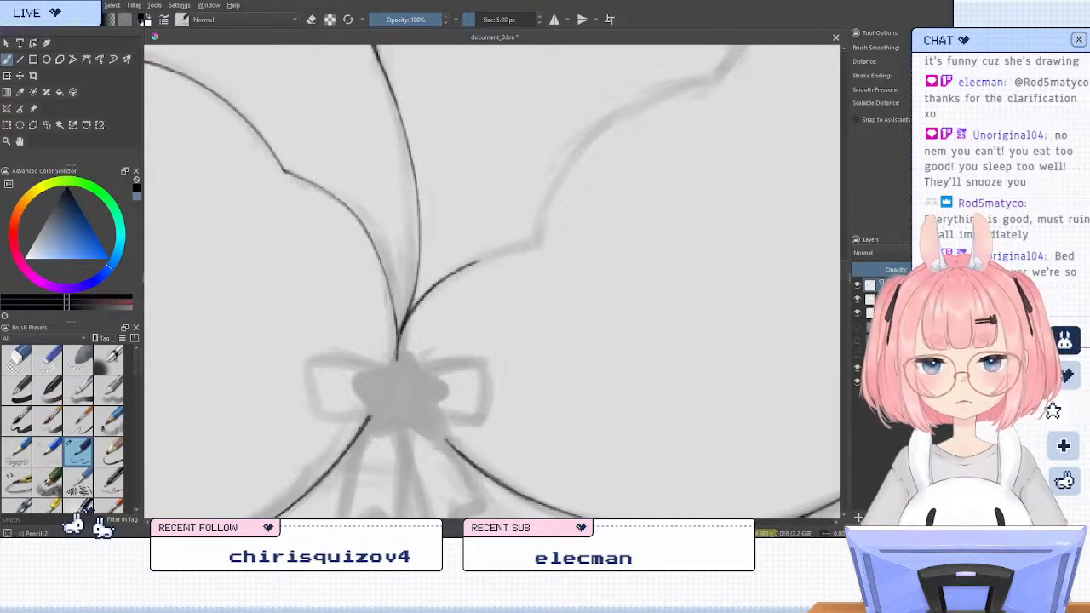
key(ctrl+z)
Set the brush size to 4 px and ink the first scallop of the cup's top edge from the bow outwards
click(538, 22)
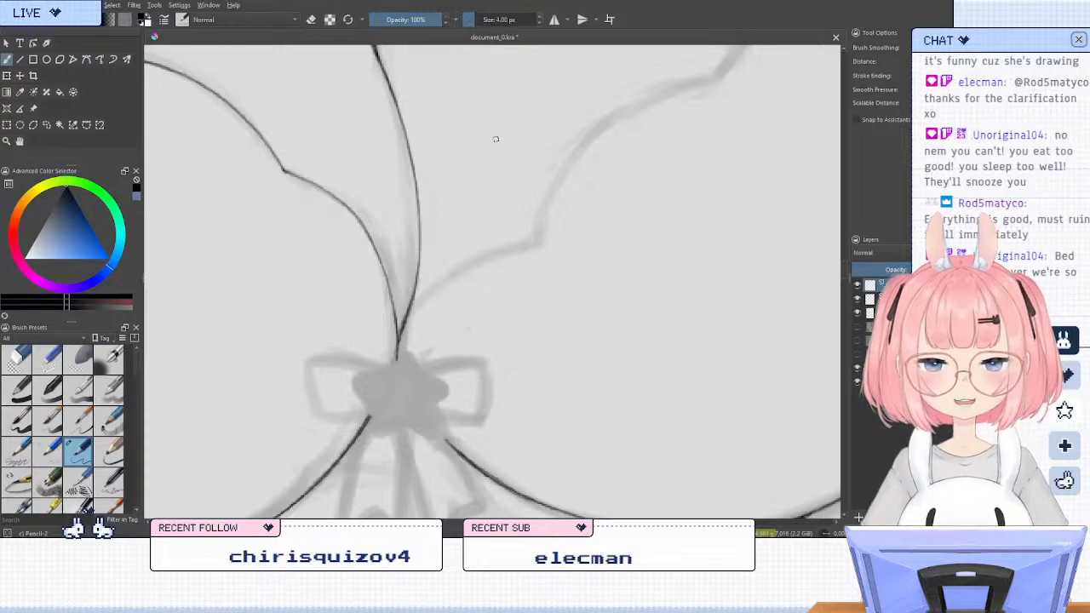
mouse_move(407, 315)
mouse_down()
mouse_move(514, 257)
mouse_move(457, 269)
mouse_up()
key(ctrl+z)
drag(540, 245, 456, 269)
drag(402, 324, 458, 268)
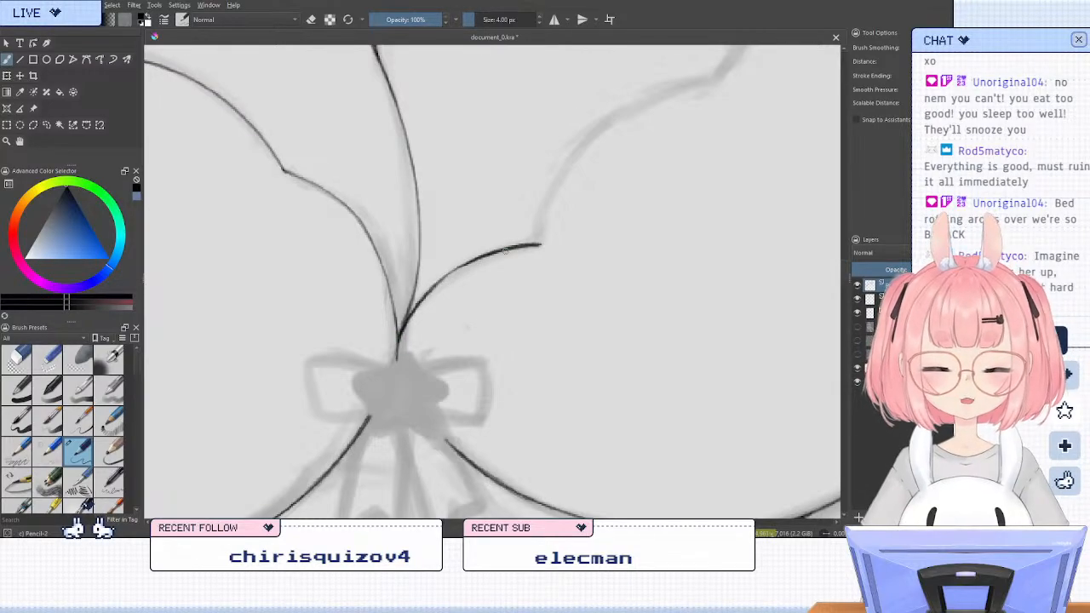
Redo the outer end of the first scallop as a thinner line that stops at its corner
scroll(505, 251, down, 4)
scroll(551, 216, up, 3)
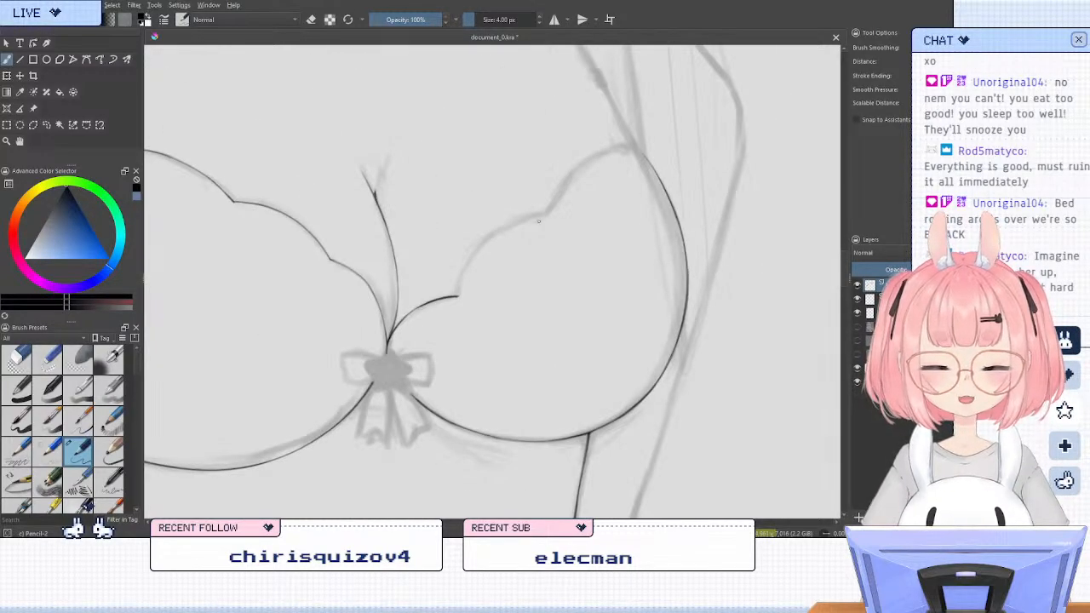
key(ctrl+z)
key(ctrl+z)
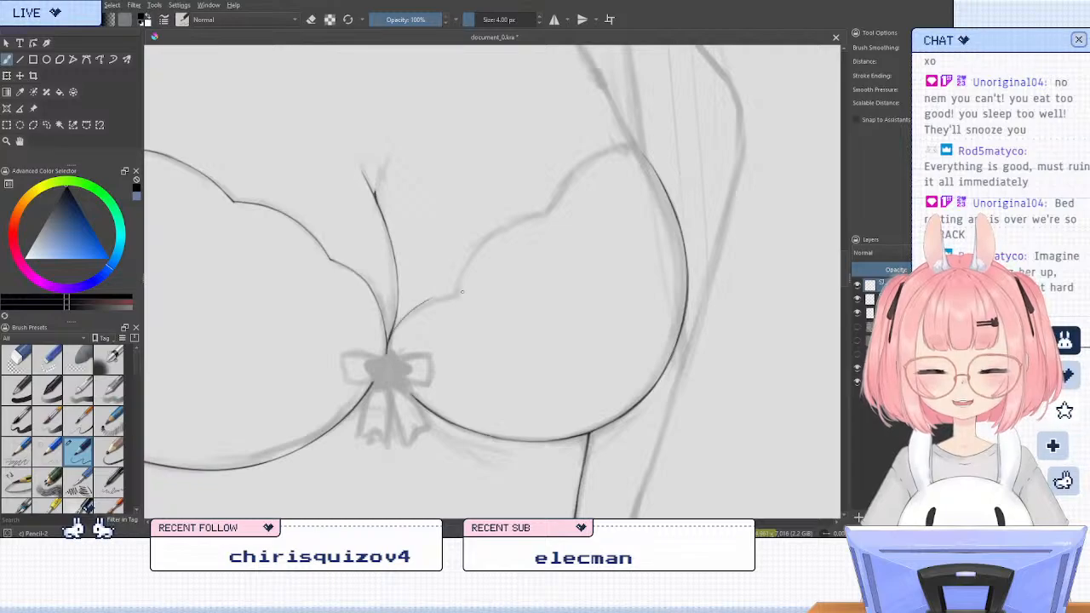
key(ctrl+z)
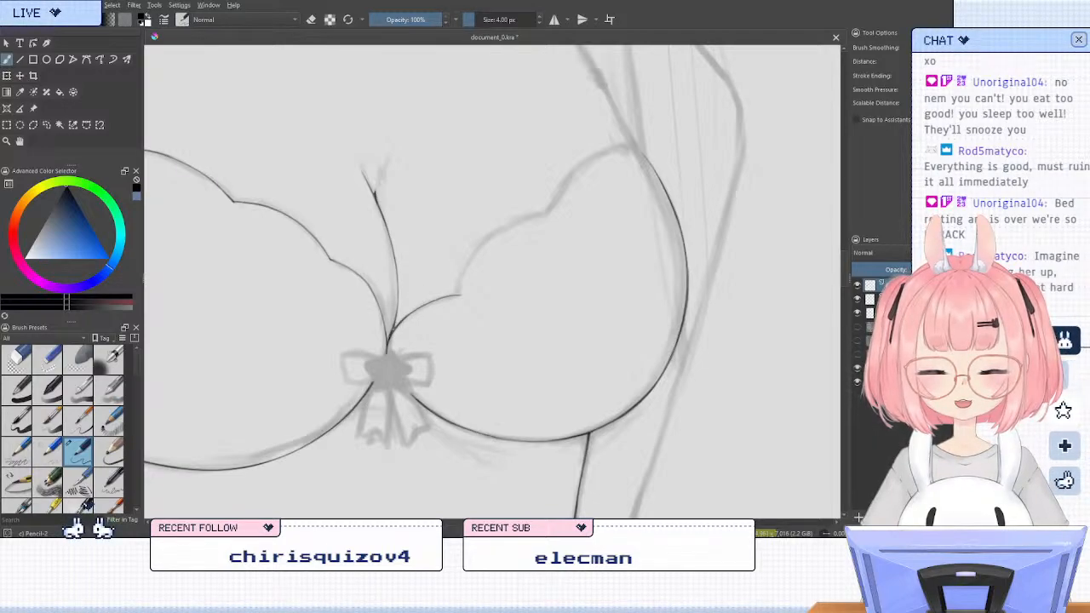
key(e)
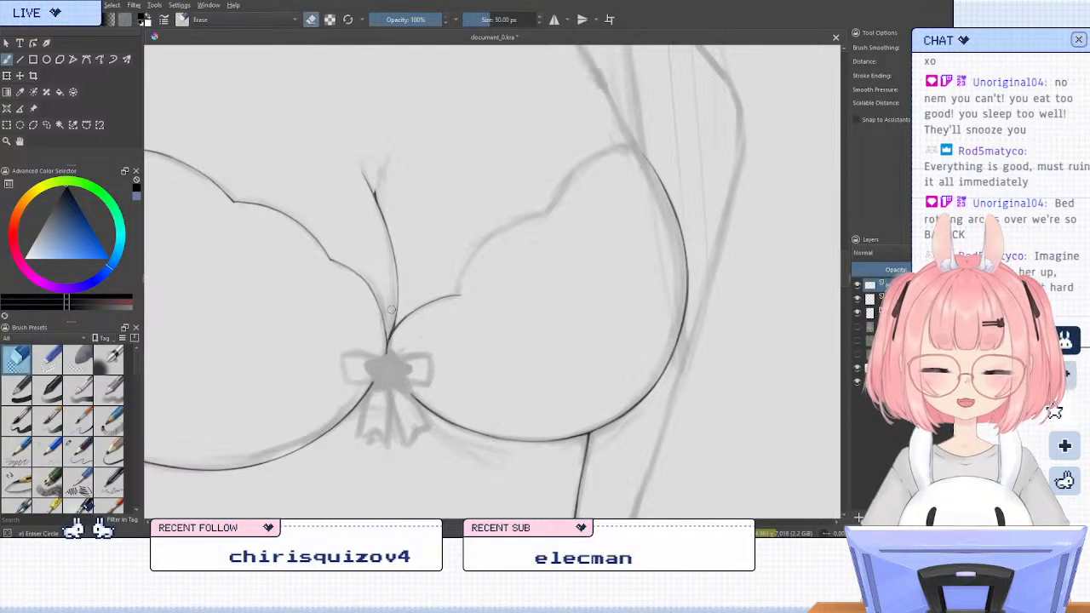
key(e)
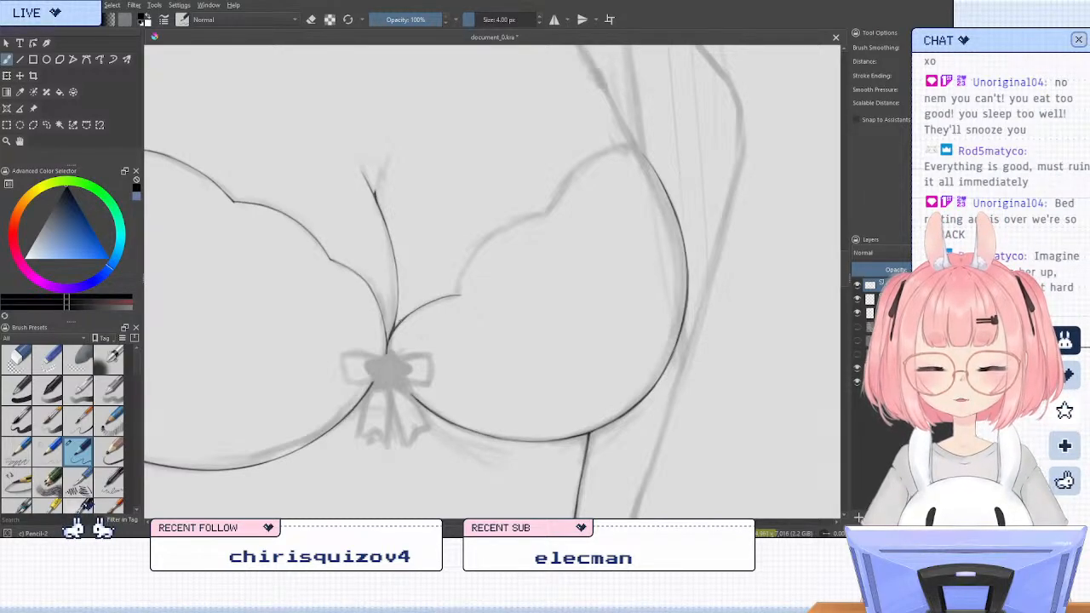
Ink the middle scallop of the cup's top edge and sharpen the corner where it meets the first scallop
mouse_move(460, 293)
mouse_down()
mouse_move(517, 226)
mouse_move(546, 214)
mouse_move(487, 240)
mouse_move(460, 294)
mouse_move(549, 214)
mouse_up()
key(ctrl+z)
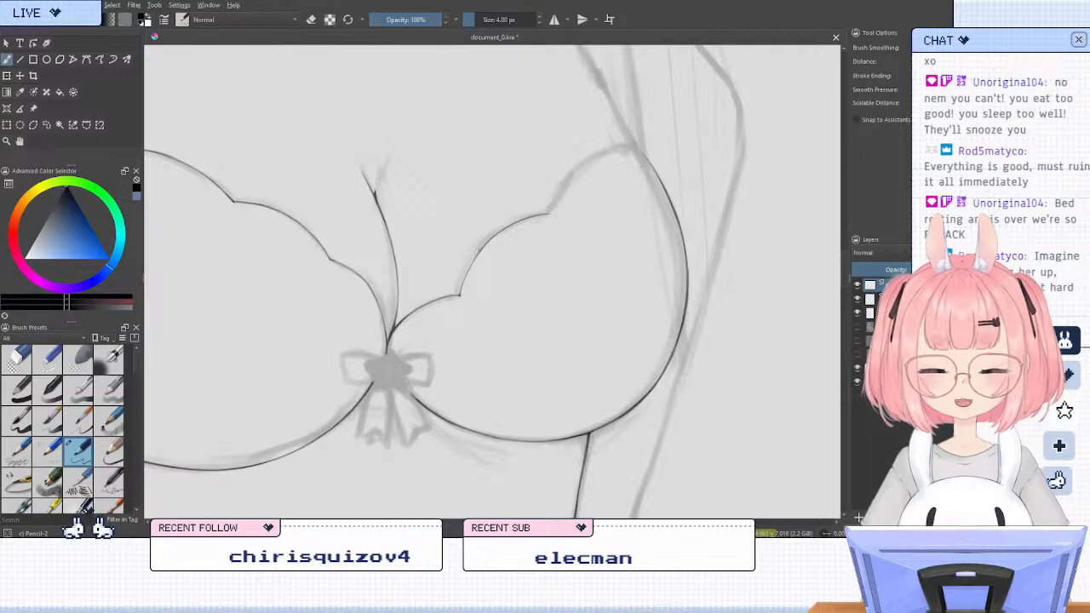
key(slash)
key(slash)
key(slash)
drag(479, 290, 452, 312)
key(slash)
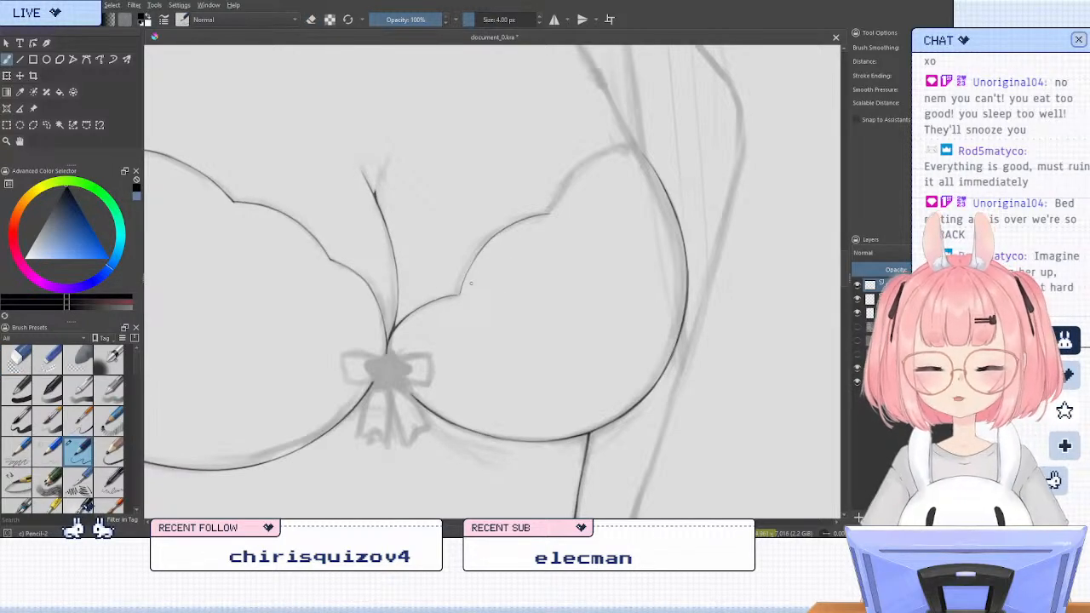
scroll(444, 296, up, 1)
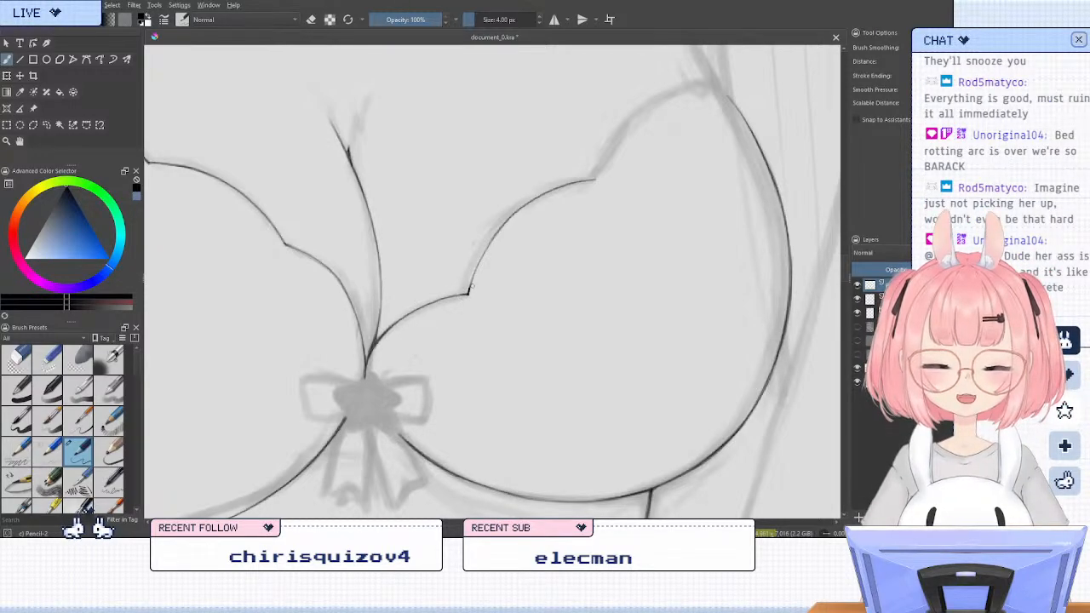
key(/)
key(/)
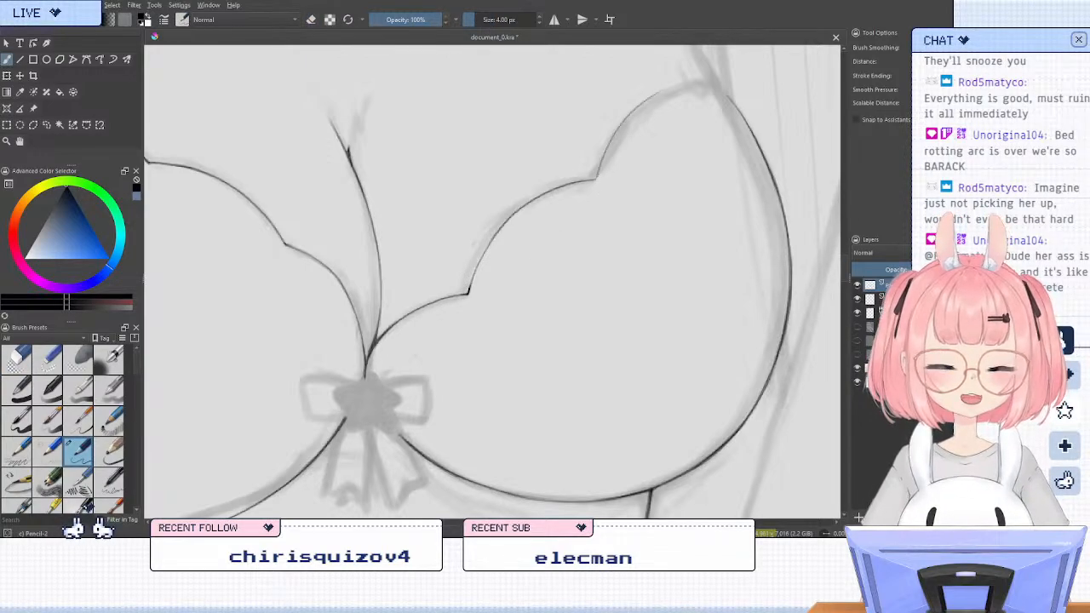
Ink the outer scallop of the cup's top edge from the middle scallop's corner up towards the strap
drag(598, 175, 671, 95)
key(ctrl+z)
drag(596, 179, 675, 89)
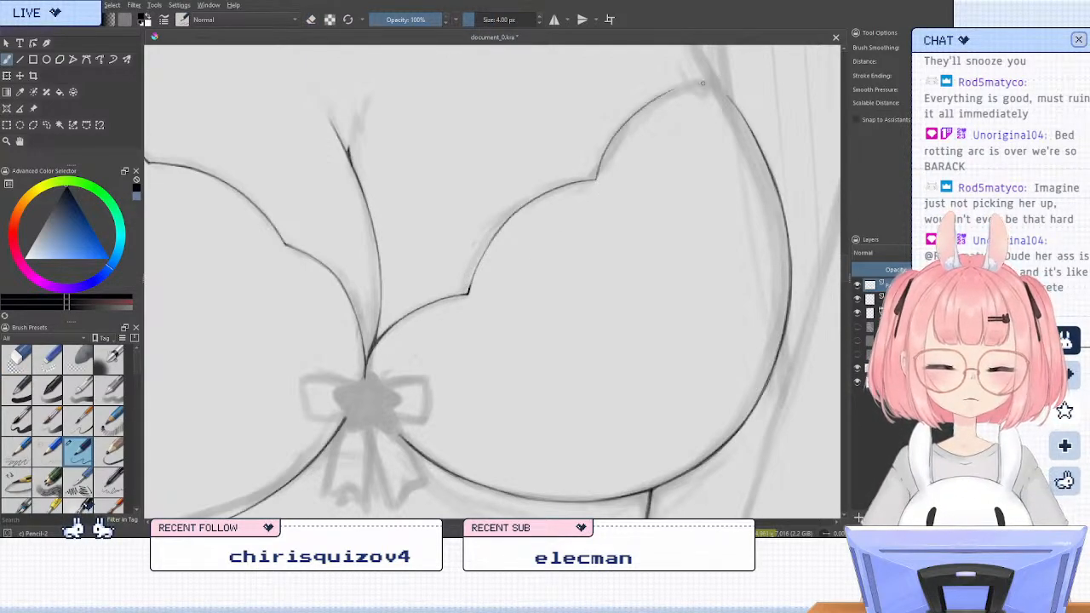
key(ctrl+z)
mouse_move(596, 178)
mouse_down()
mouse_move(624, 125)
mouse_move(705, 82)
mouse_up()
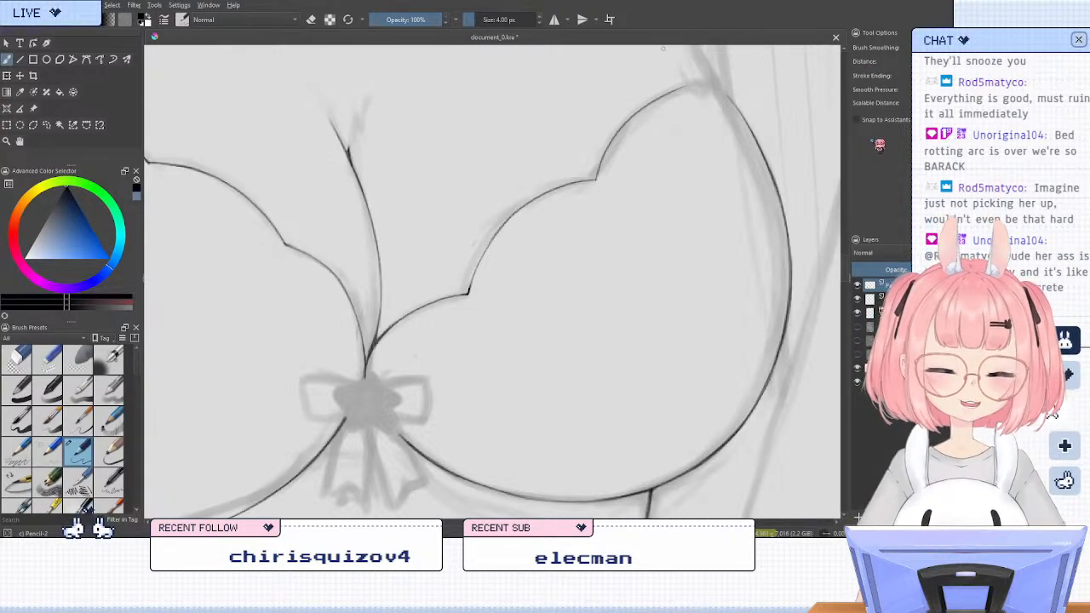
Try going over the outer scallop's line again from its inner corner
scroll(614, 178, down, 1)
scroll(698, 209, up, 1)
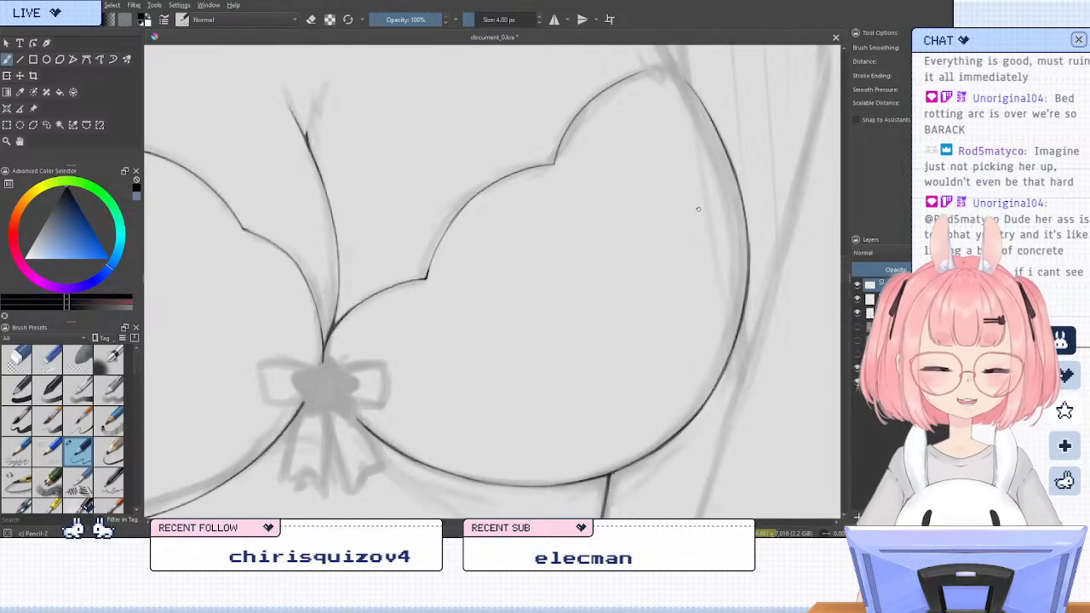
mouse_move(553, 162)
mouse_down()
mouse_move(591, 105)
mouse_move(625, 83)
mouse_up()
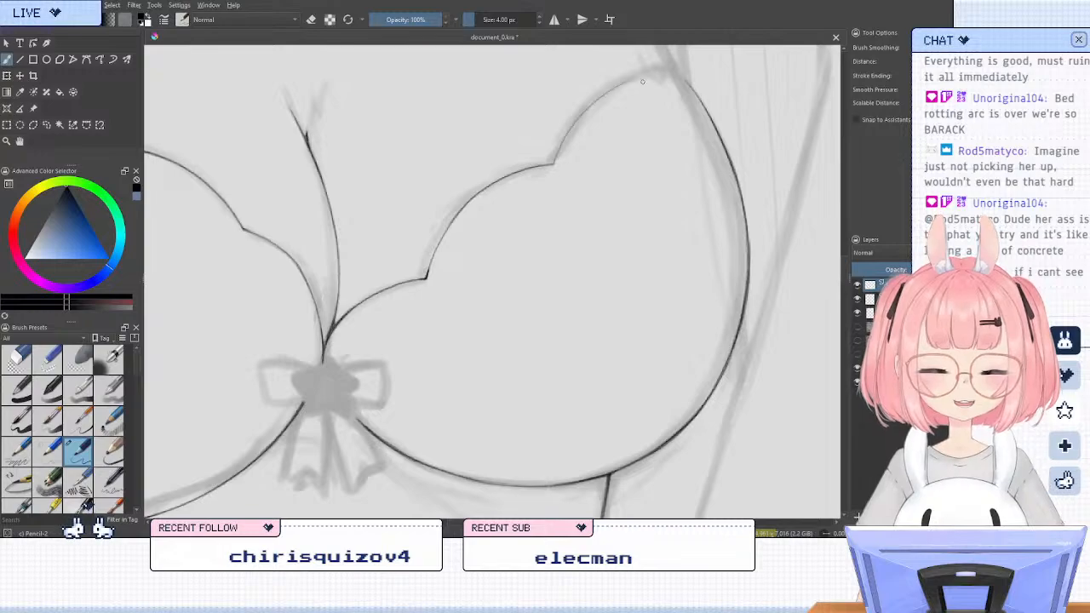
key(ctrl+z)
key(ctrl+z)
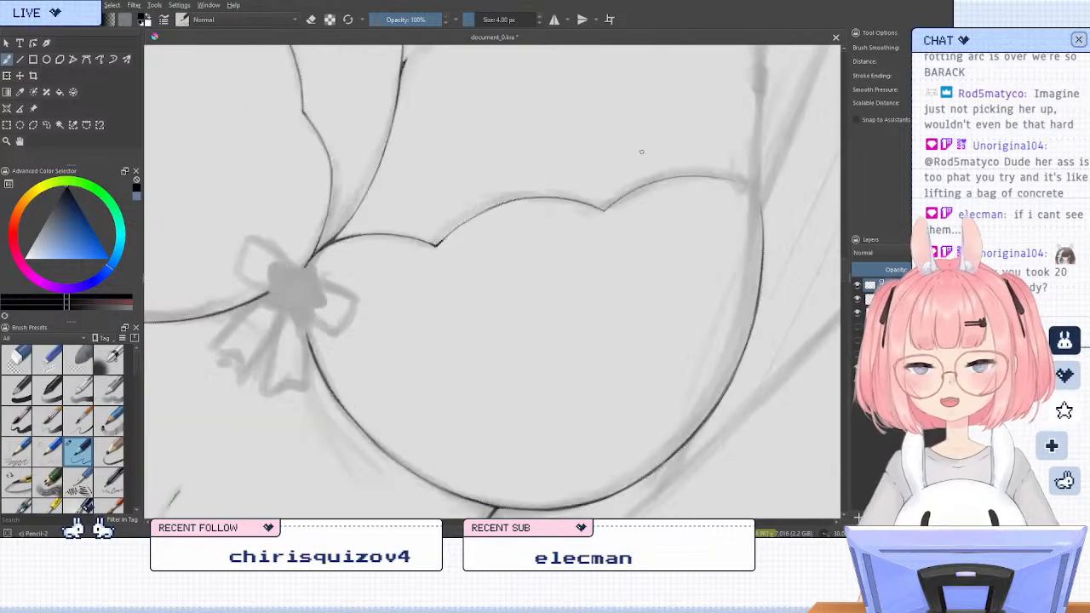
Ink the short curve that joins the outer scallop to the cup's side outline at the base of the strap
key(m)
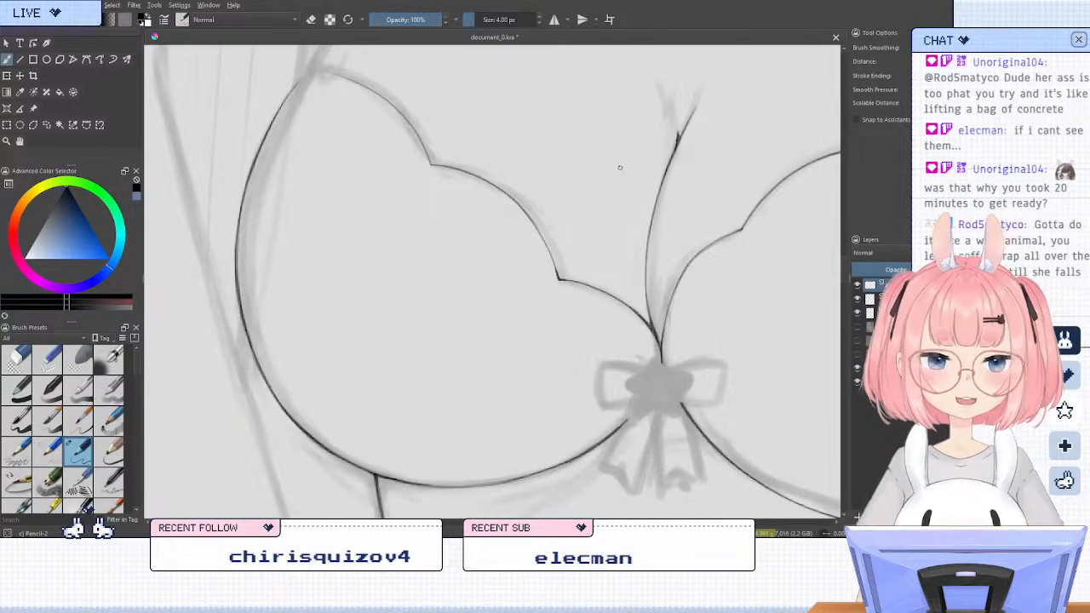
drag(546, 183, 647, 287)
key(4)
key(4)
key(4)
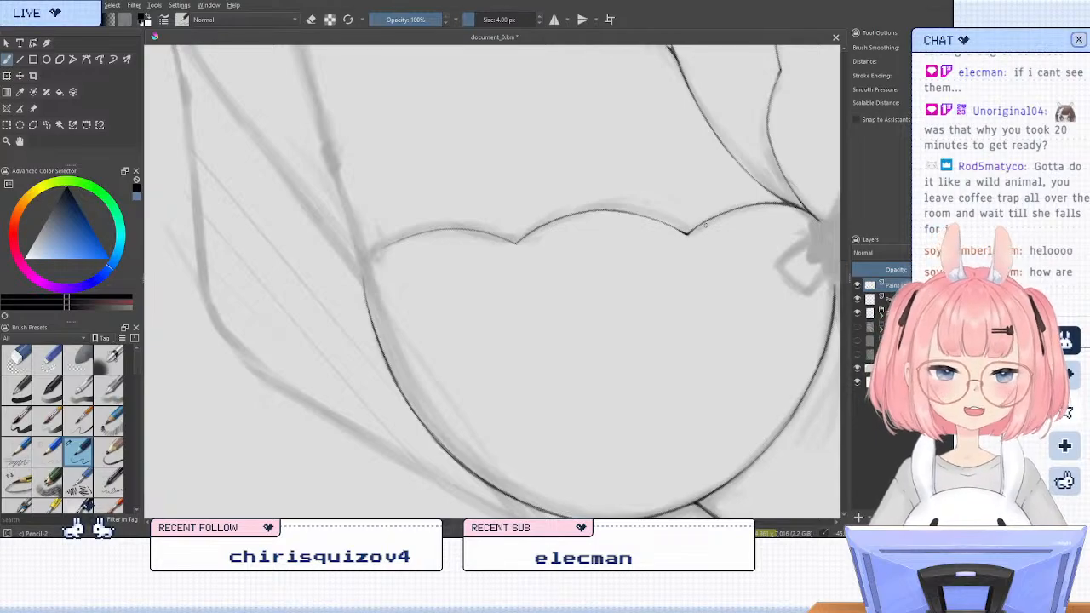
key(4)
drag(489, 279, 559, 305)
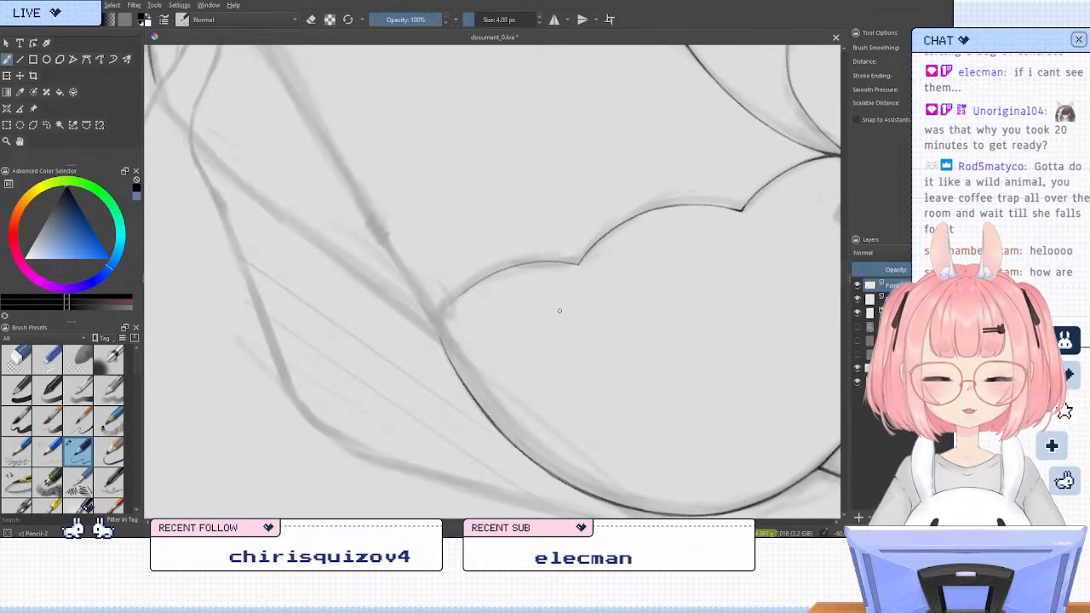
scroll(542, 321, up, 2)
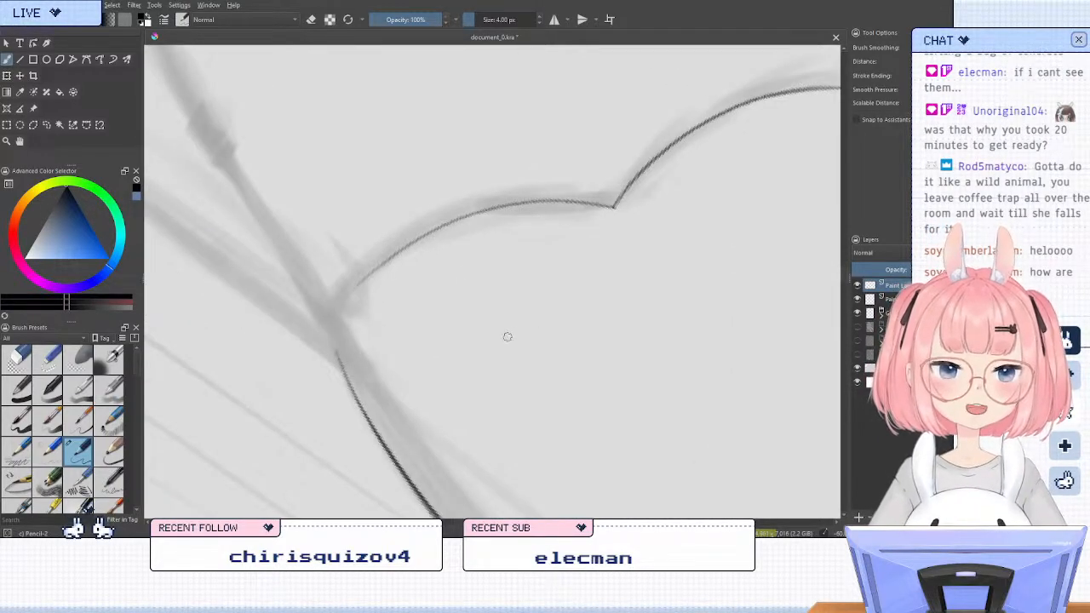
scroll(506, 328, down, 1)
scroll(453, 336, up, 1)
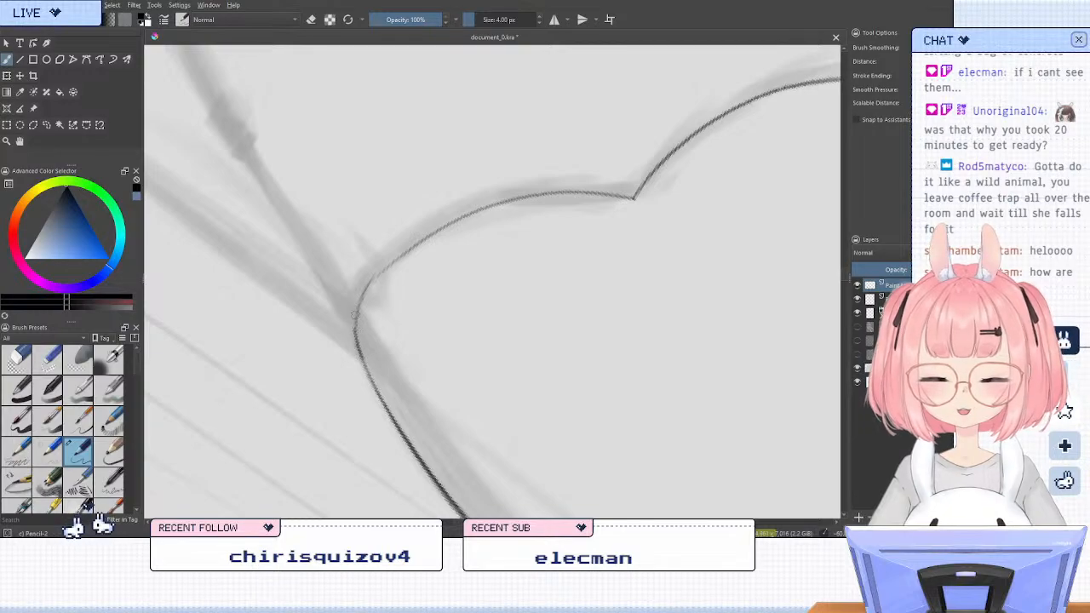
drag(353, 329, 415, 247)
key(ctrl+z)
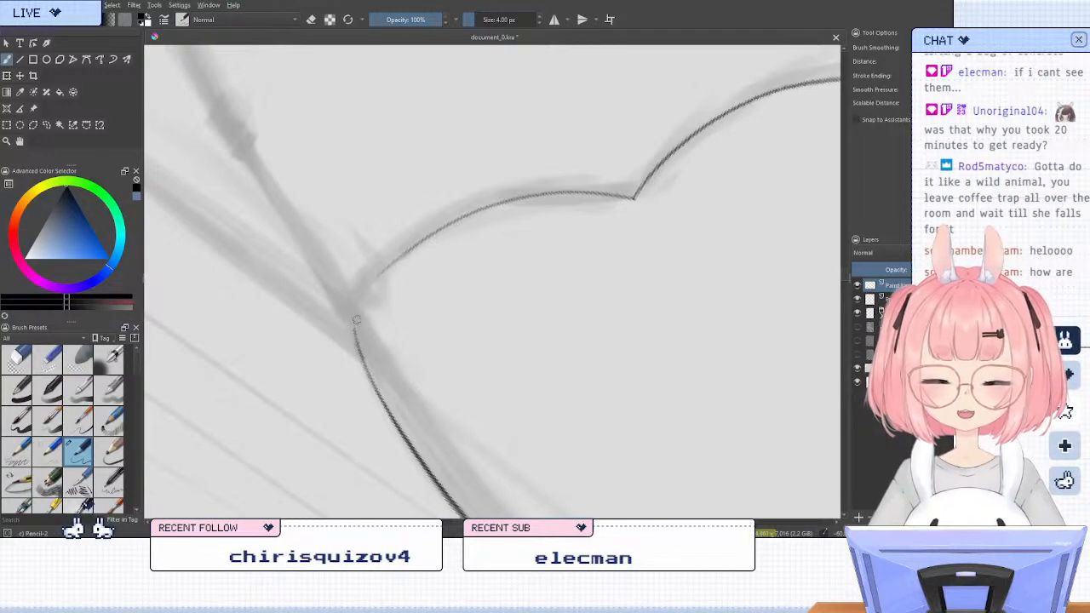
drag(354, 330, 439, 236)
key(ctrl+z)
drag(354, 328, 438, 235)
key(ctrl+z)
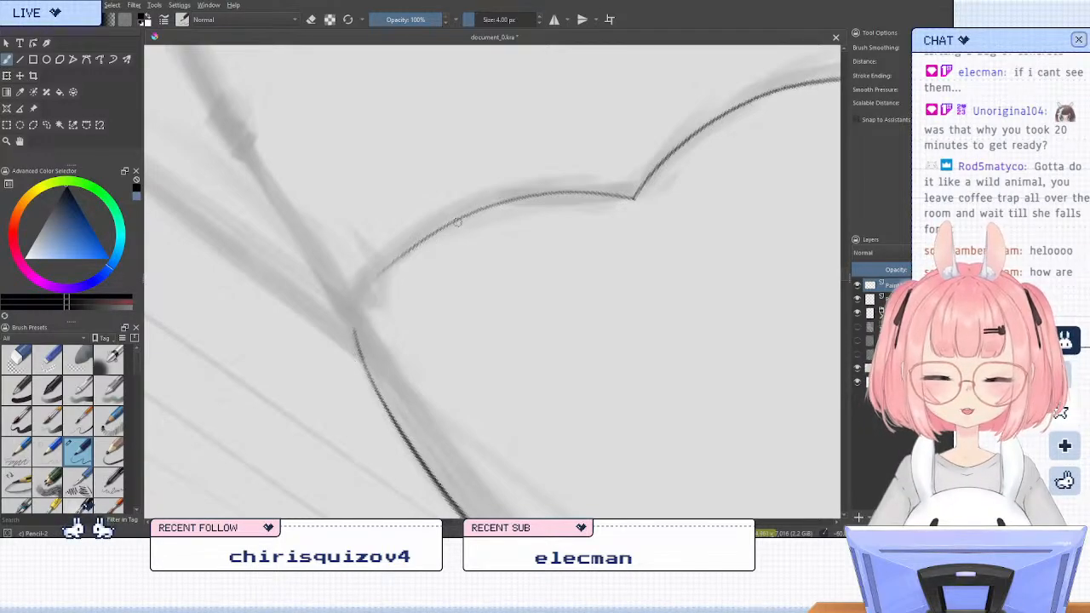
drag(354, 329, 432, 234)
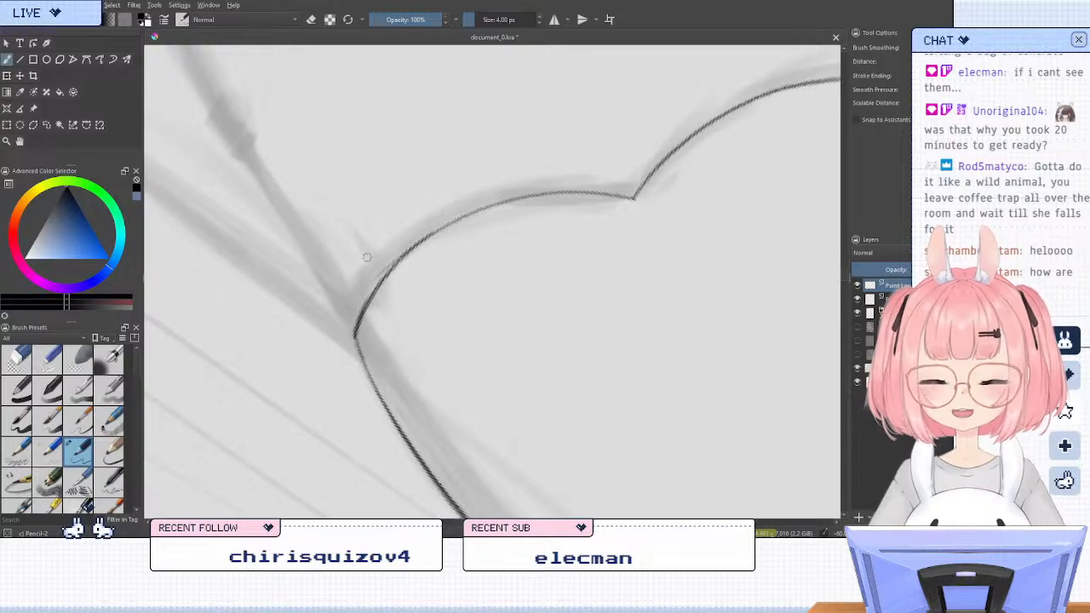
Touch up the joint between the outer scallop and the cup's side outline
key(e)
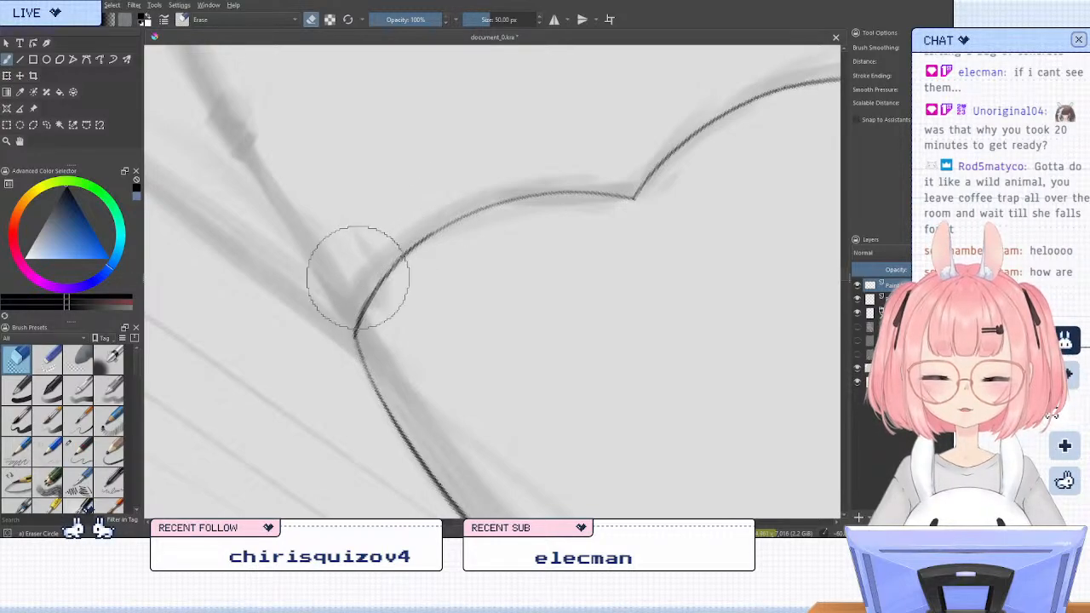
key(e)
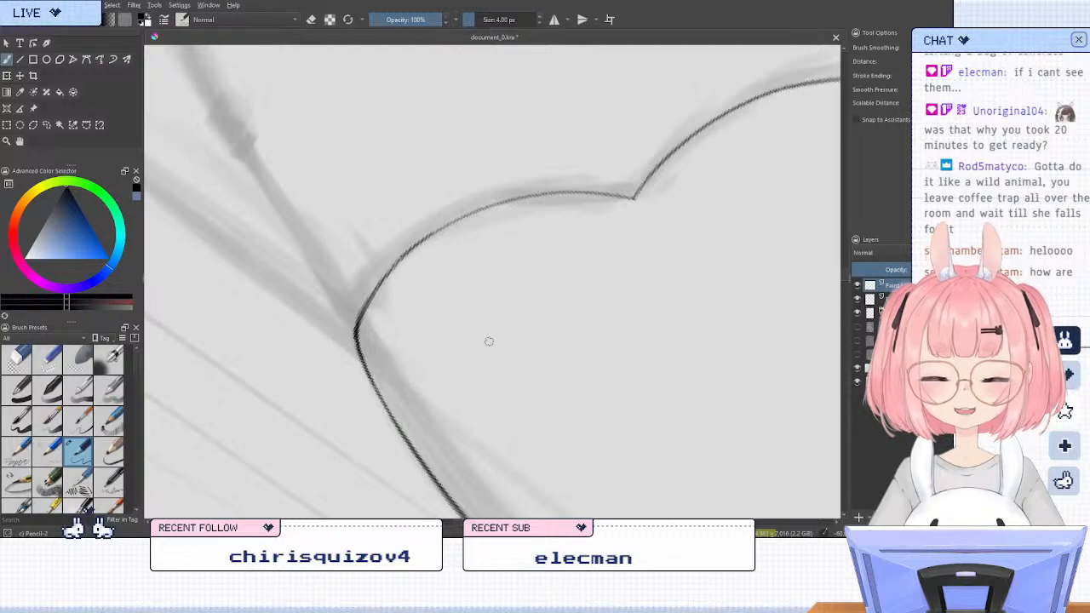
key(5)
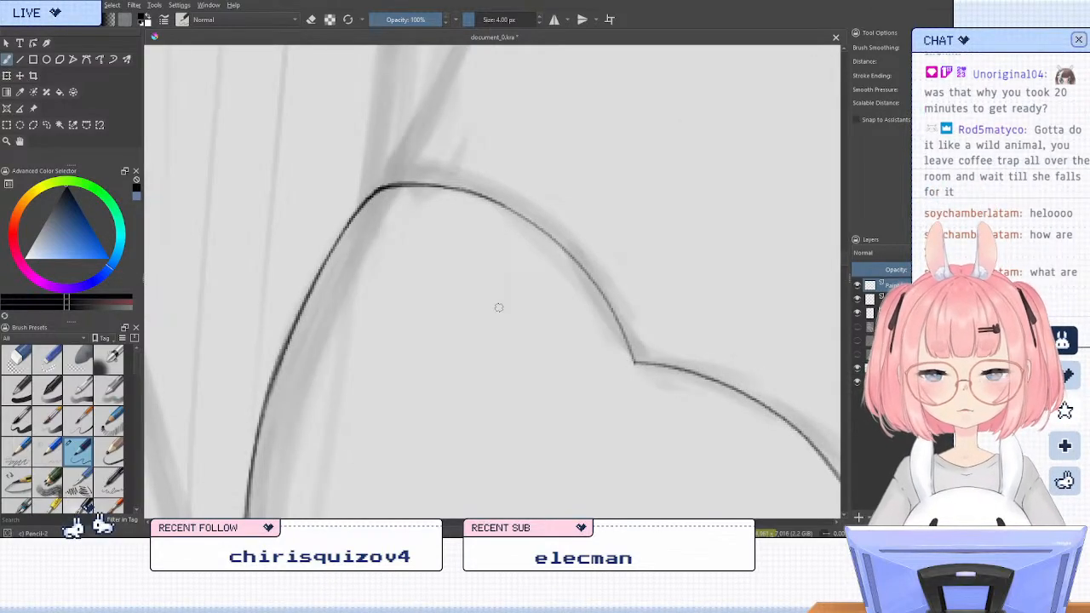
Examine the inked bra cups in the context of the whole seated figure
scroll(454, 267, down, 4)
scroll(372, 144, down, 1)
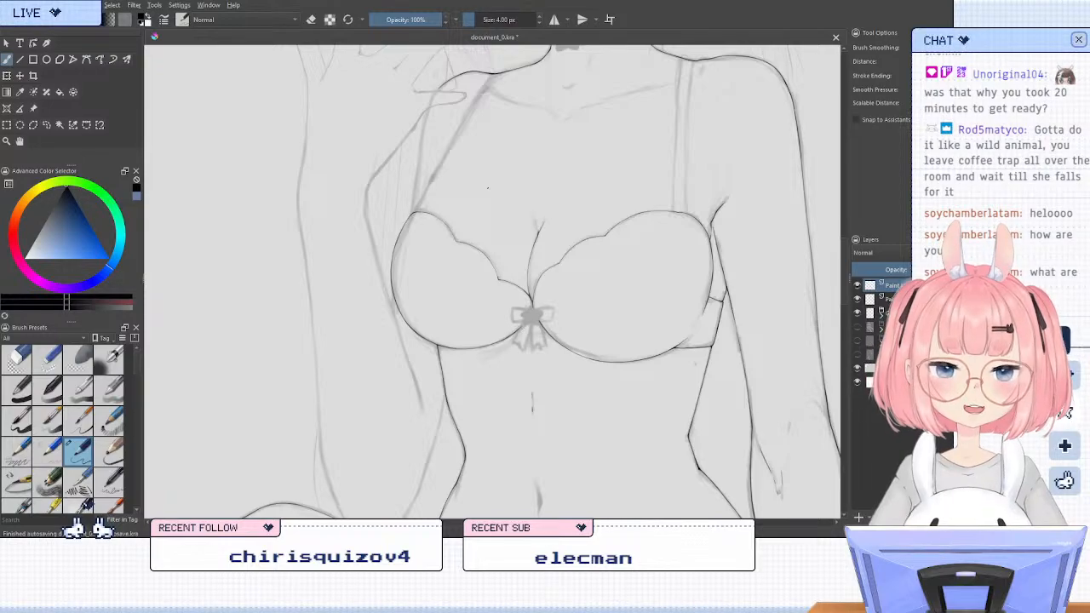
scroll(400, 115, down, 6)
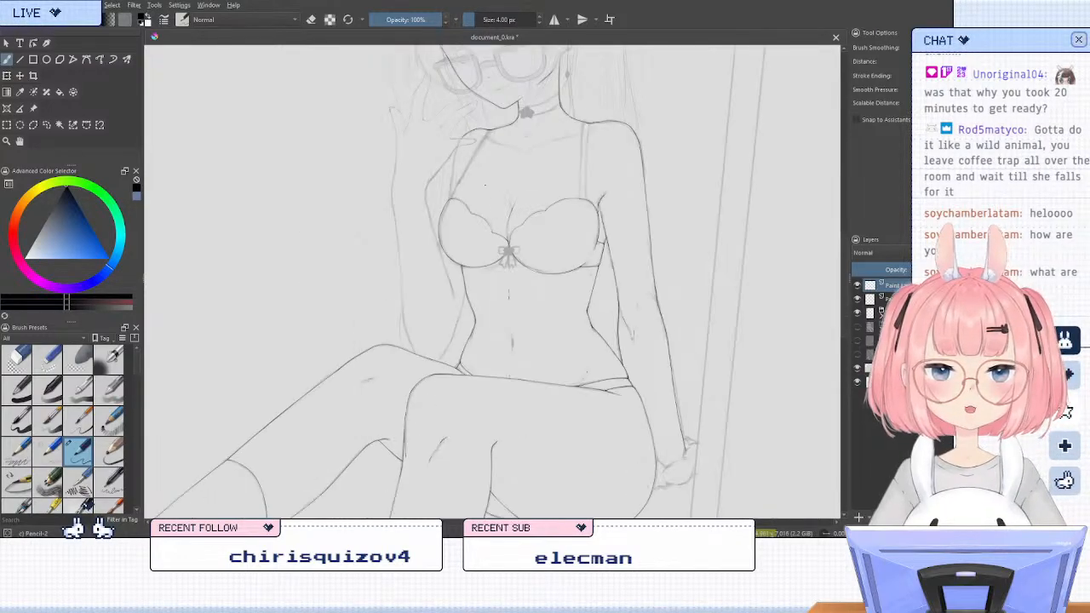
scroll(418, 131, up, 2)
scroll(401, 112, down, 1)
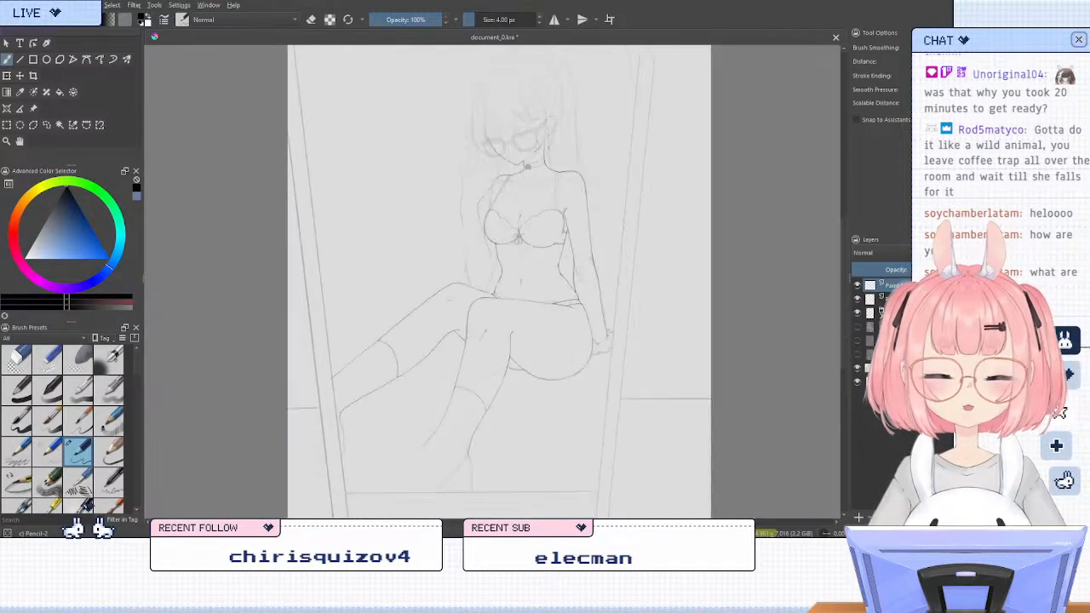
scroll(549, 247, up, 1)
scroll(464, 281, down, 2)
scroll(464, 281, up, 3)
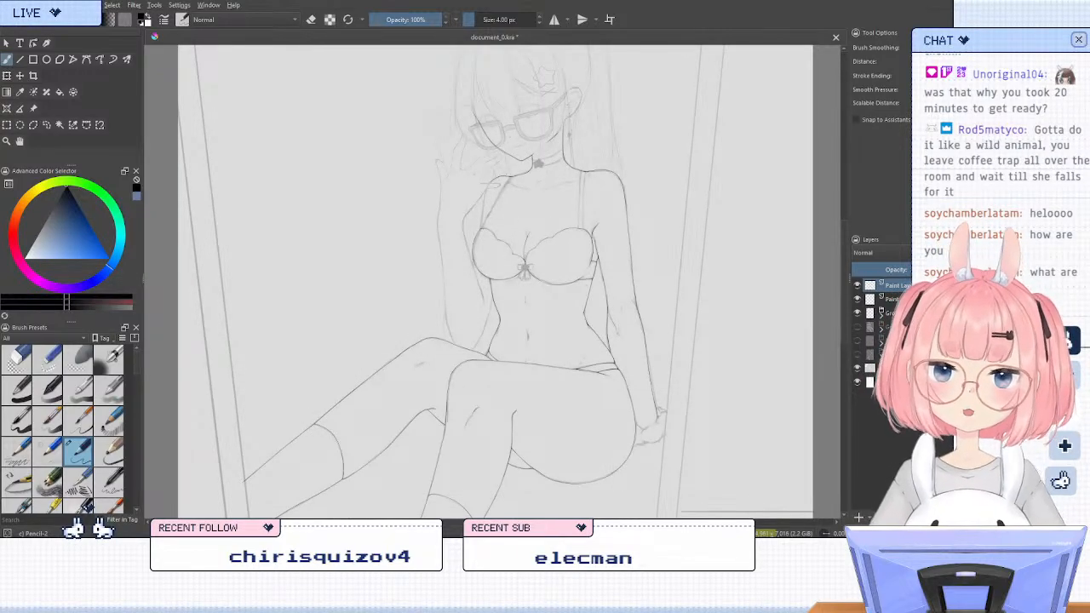
scroll(518, 226, up, 6)
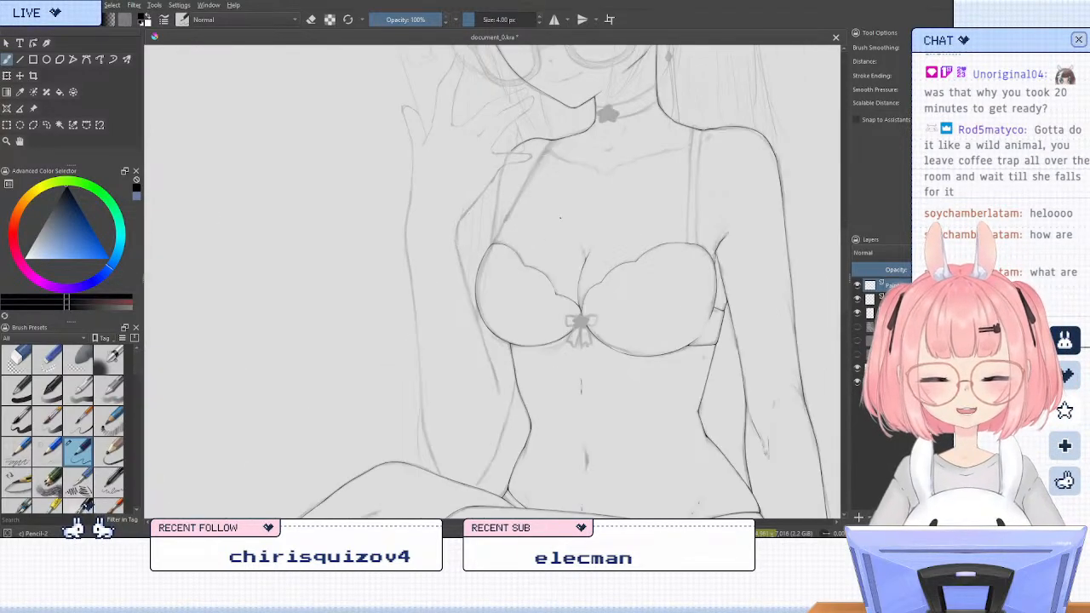
Ink a short, slightly curved line rising from the cup's outer top corner into the base of the strap
scroll(517, 226, up, 2)
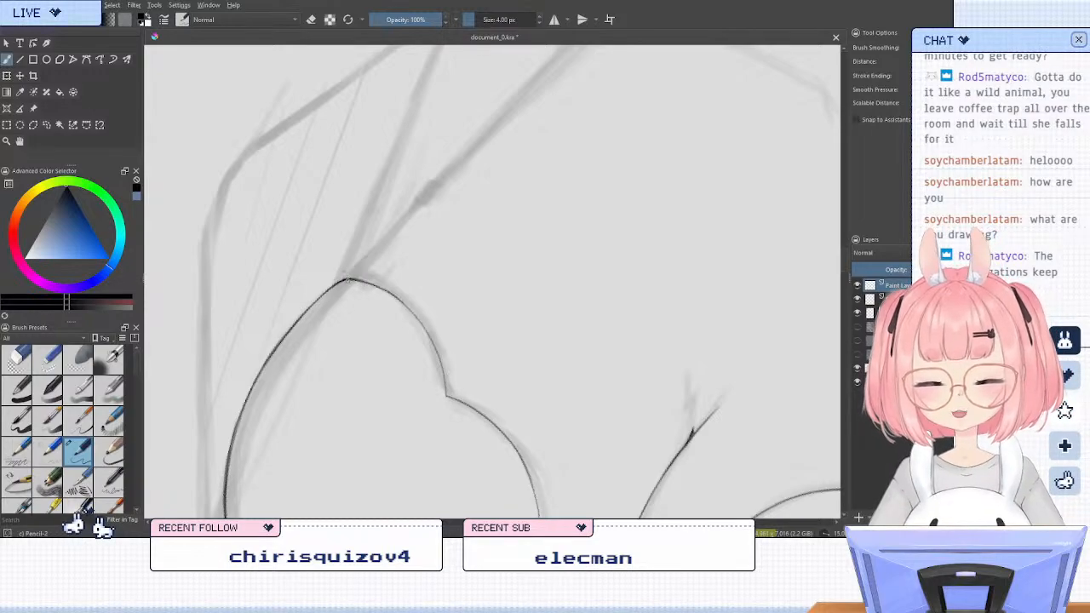
drag(349, 277, 394, 237)
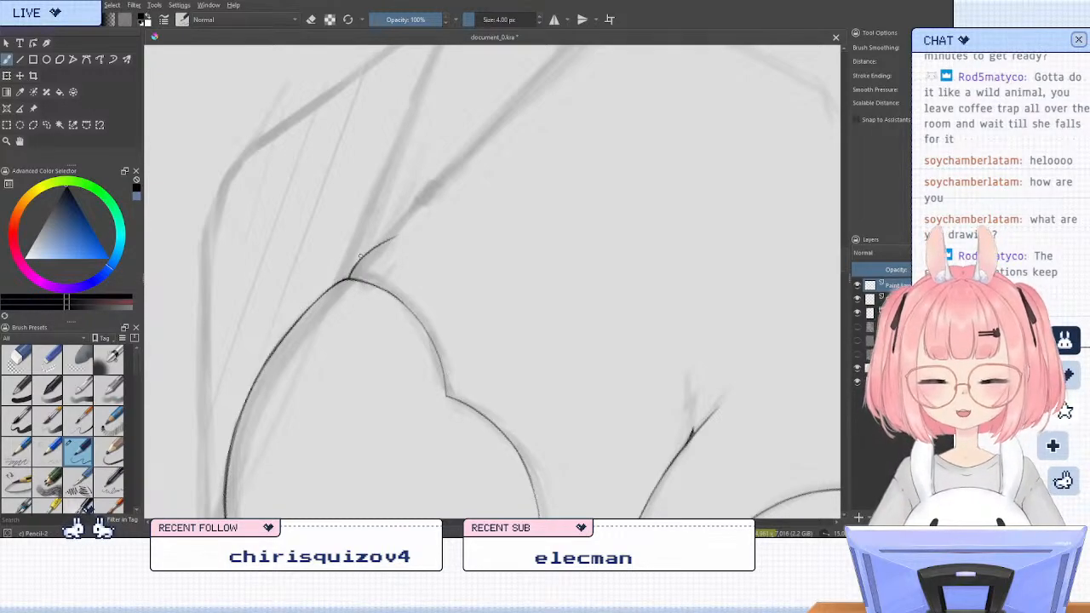
key(5)
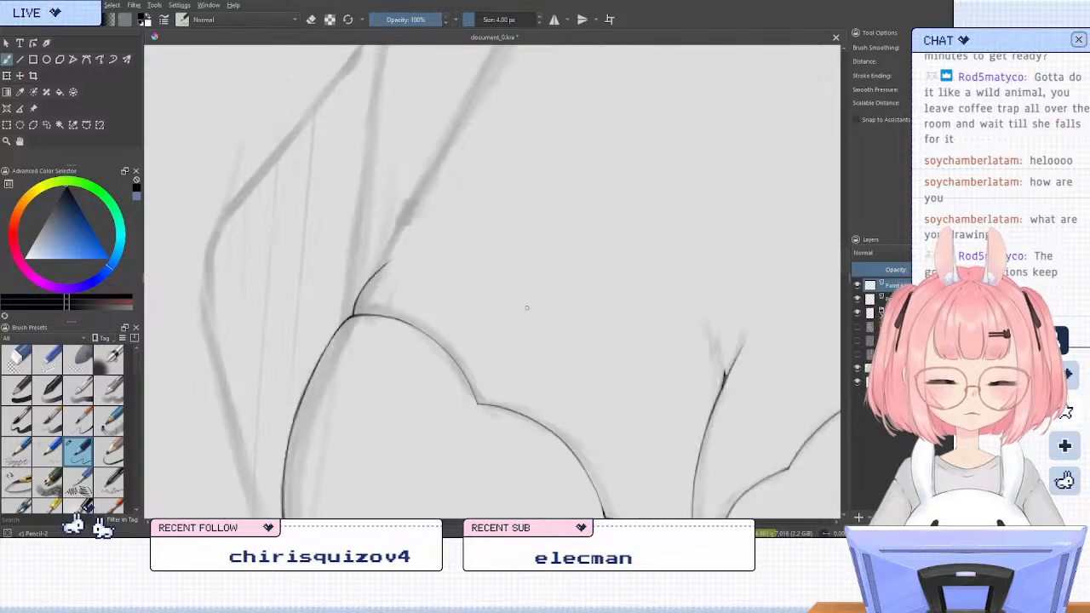
scroll(524, 288, down, 3)
scroll(518, 233, up, 4)
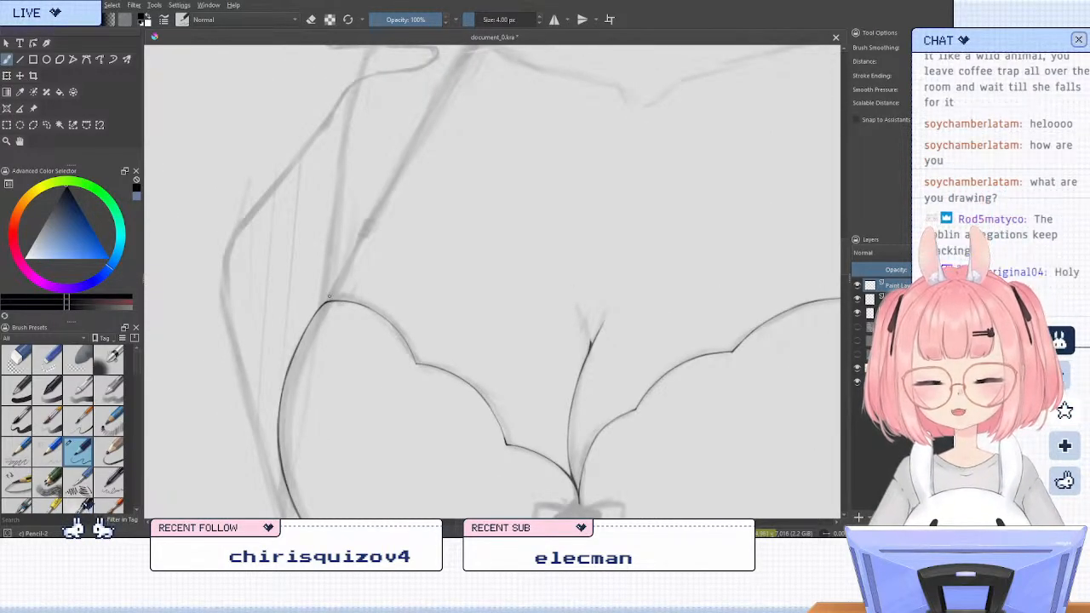
drag(328, 299, 360, 257)
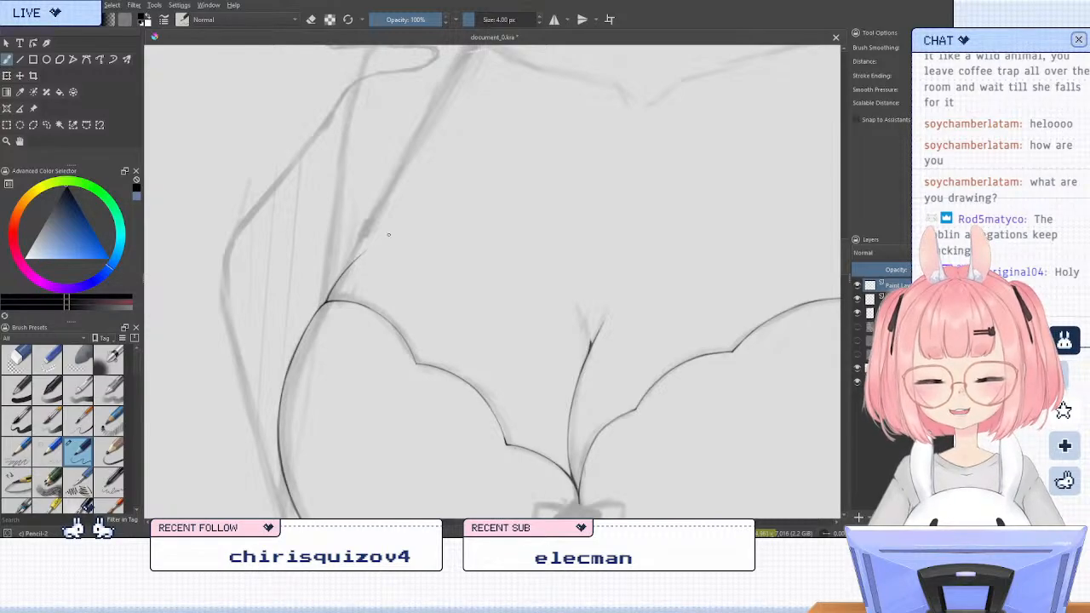
Compare the inked bra cups and strap base in the normal and mirrored views, including the centre bow
scroll(413, 235, down, 5)
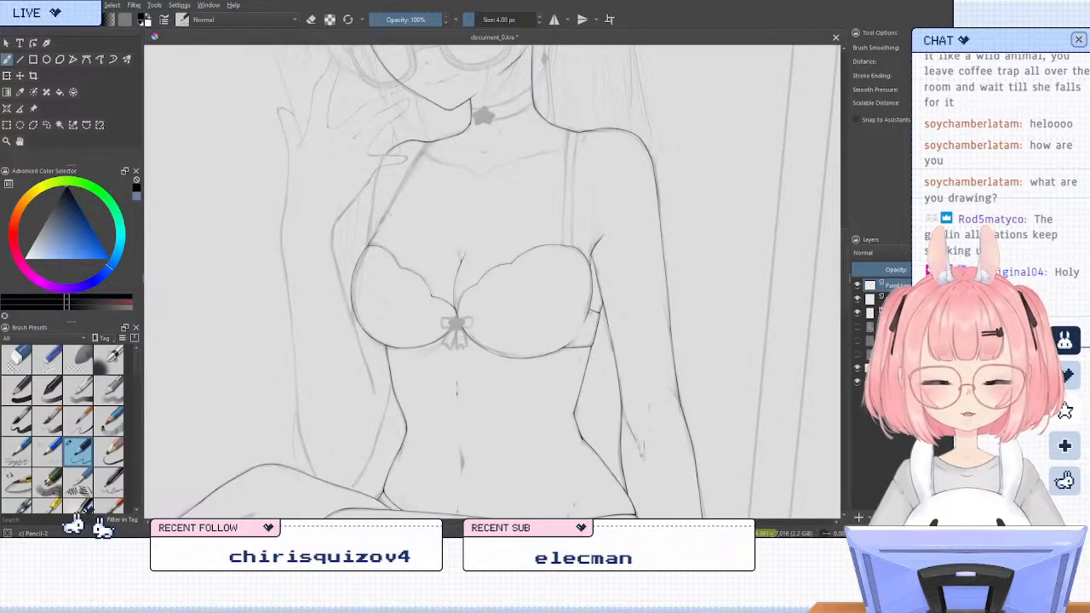
scroll(438, 295, up, 2)
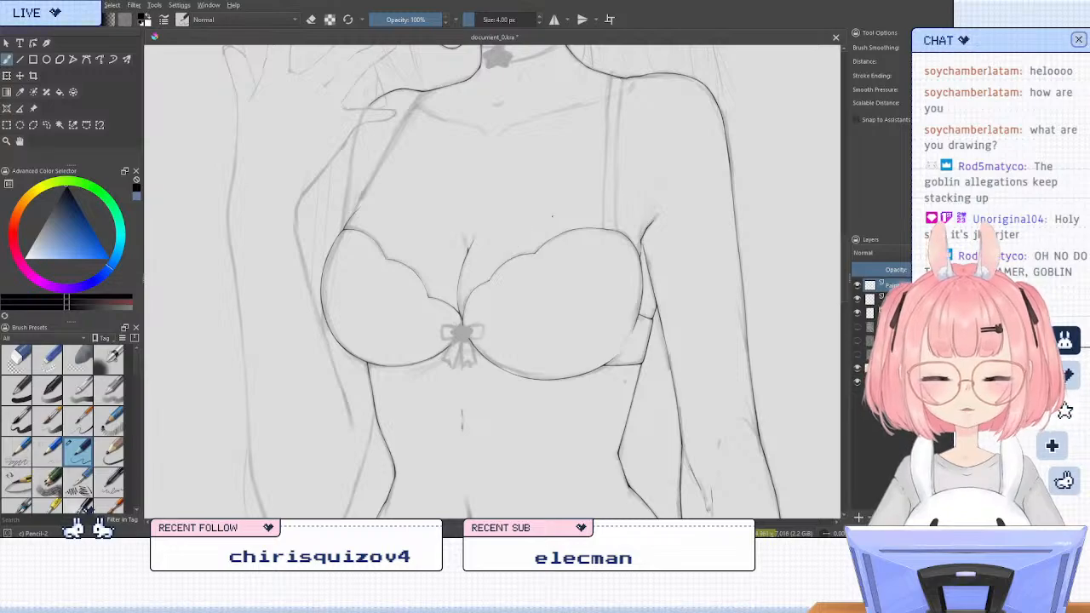
drag(558, 184, 558, 275)
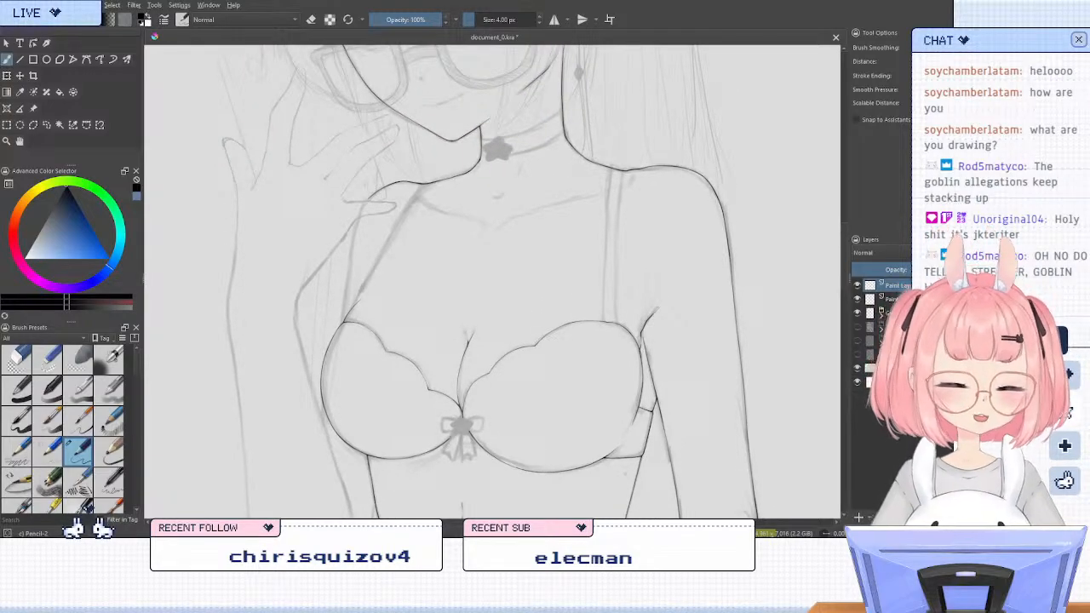
mouse_move(584, 292)
mouse_down()
mouse_move(569, 85)
mouse_move(650, 68)
mouse_move(615, 213)
mouse_move(594, 230)
mouse_up()
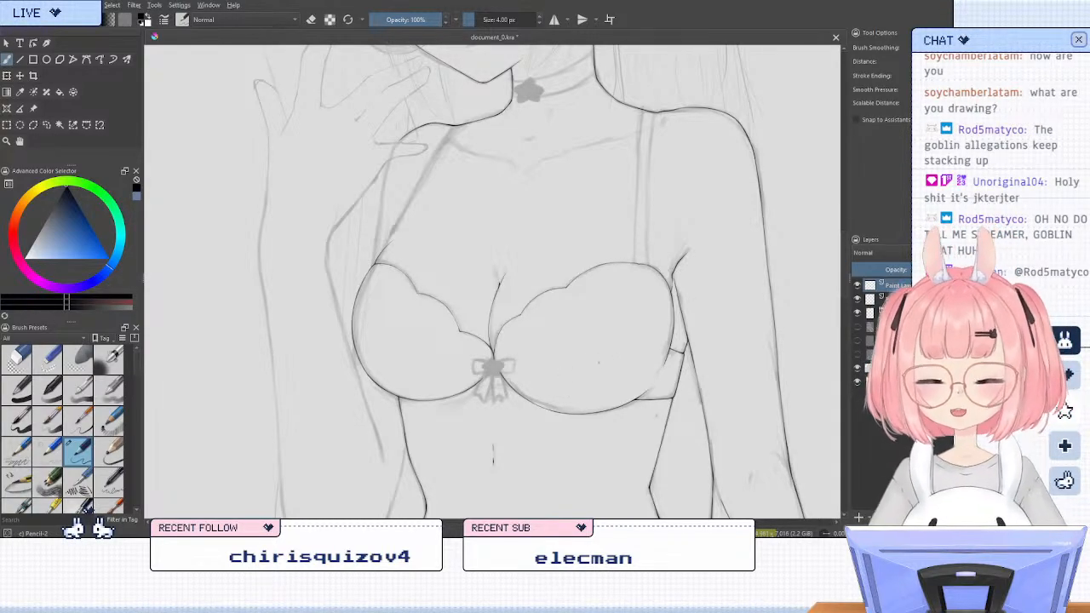
key(m)
key(4)
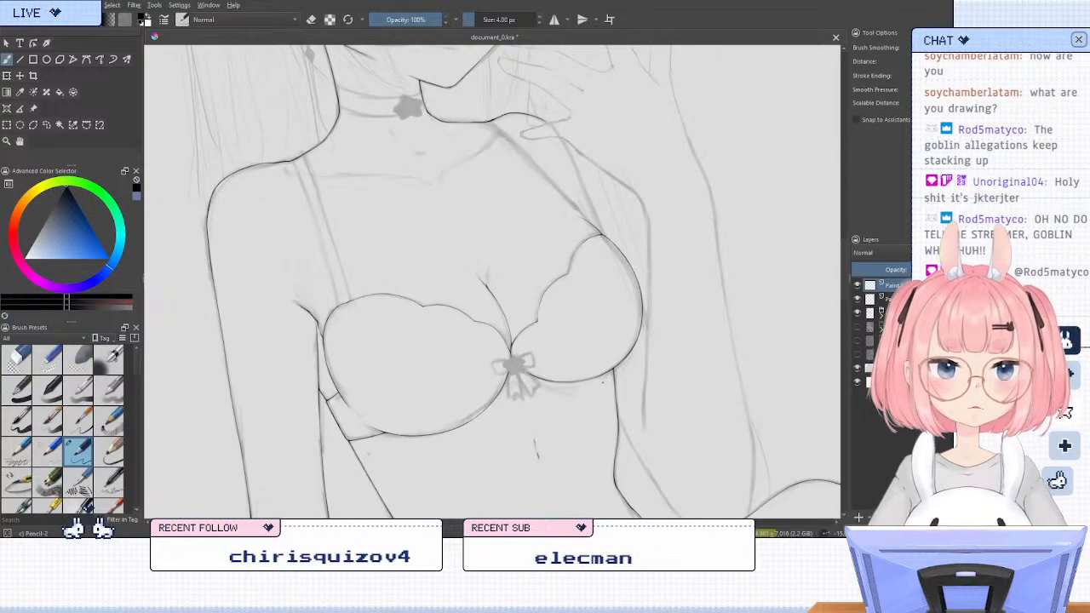
scroll(510, 368, up, 3)
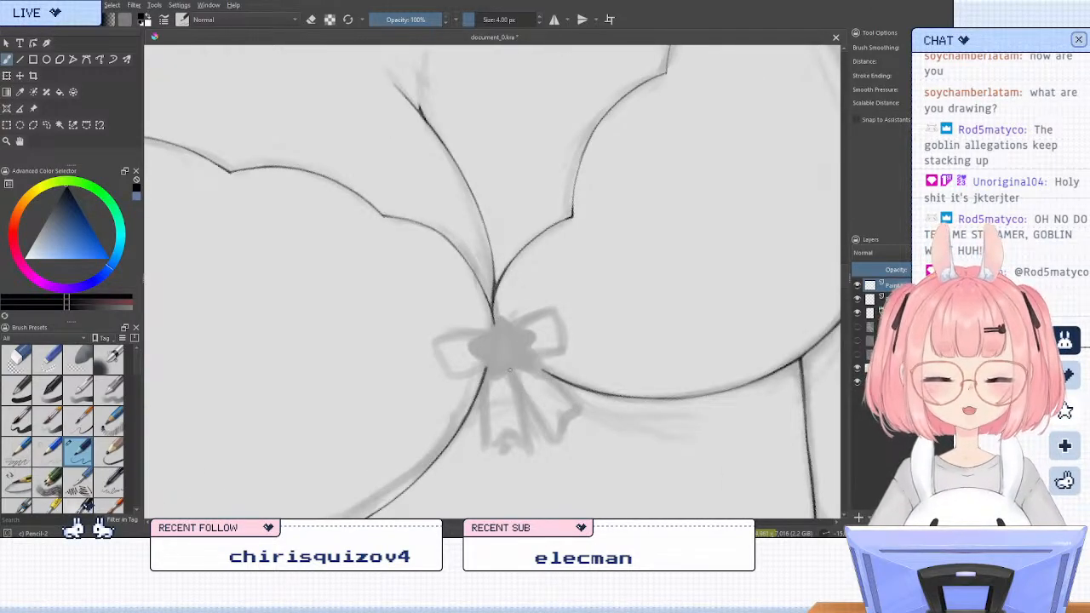
key(5)
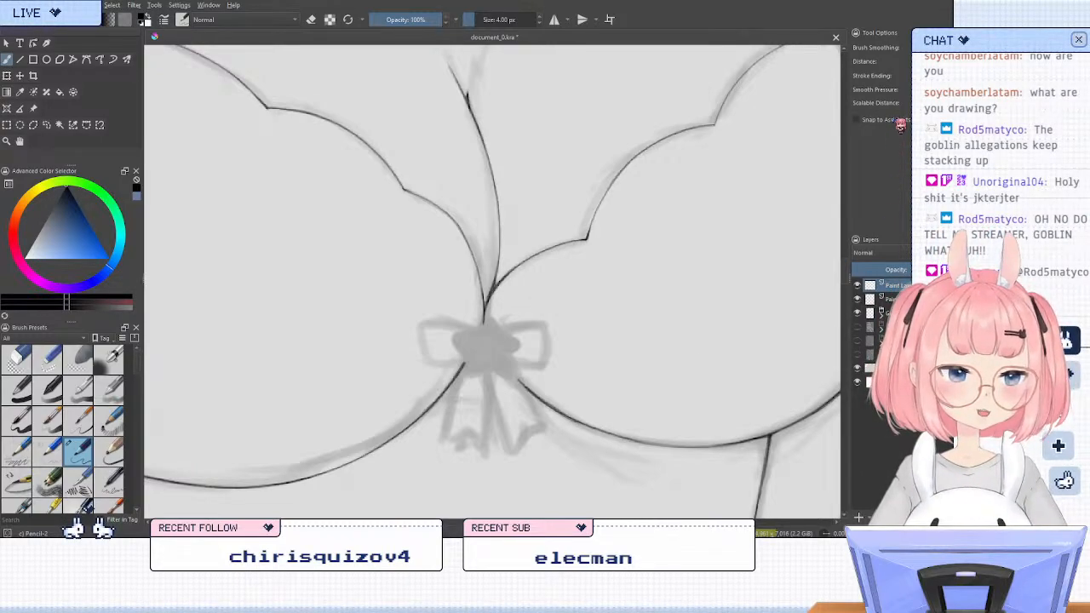
Merge the current paint layer into the layer below it and check the bra line art
key(ctrl+e)
scroll(577, 358, down, 3)
scroll(575, 255, down, 1)
scroll(572, 191, up, 1)
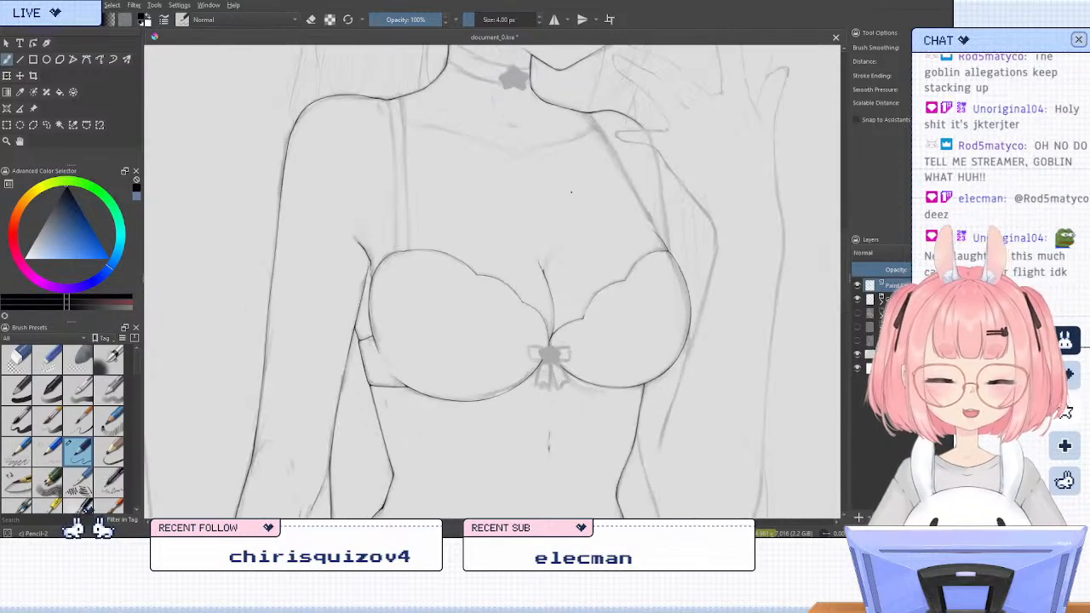
scroll(570, 192, up, 2)
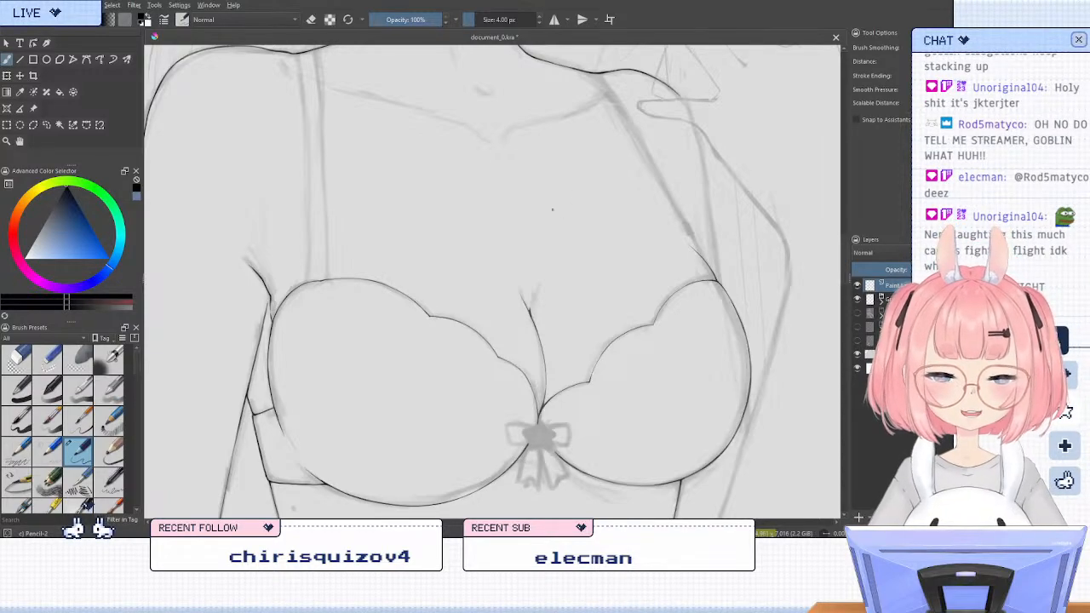
scroll(551, 210, up, 2)
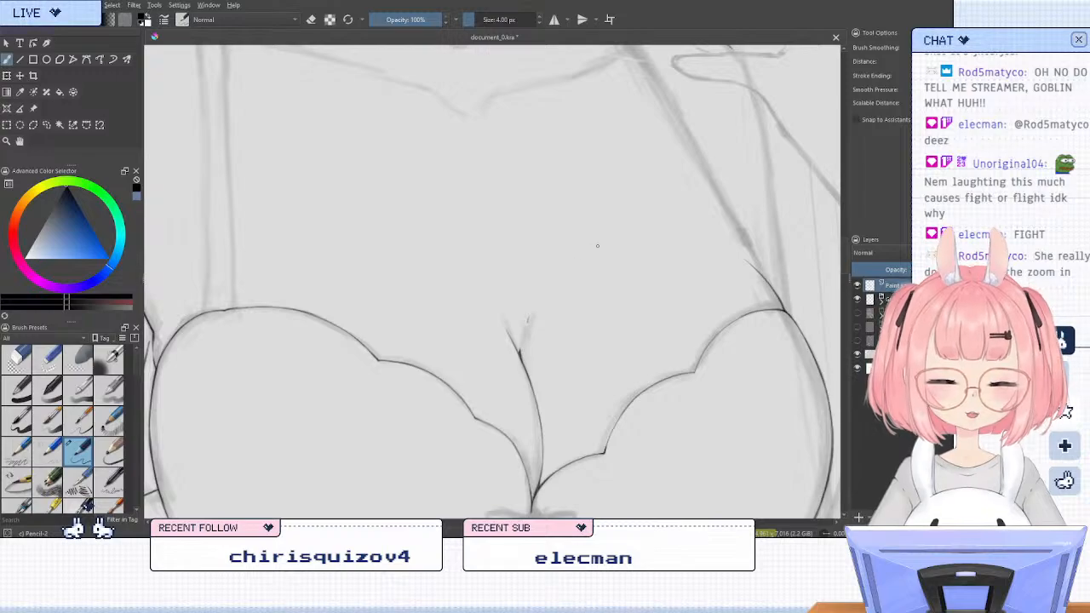
scroll(597, 246, down, 3)
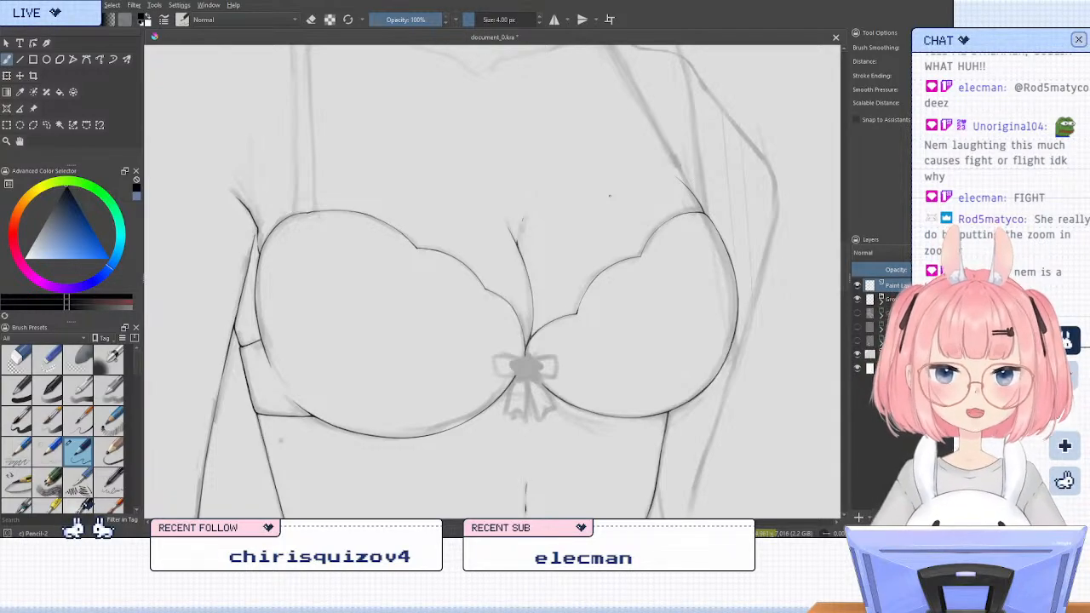
Restore the unmirrored view, add a new paint layer and ink the strap line from the shoulder down to the cup's top corner
key(m)
scroll(612, 192, down, 1)
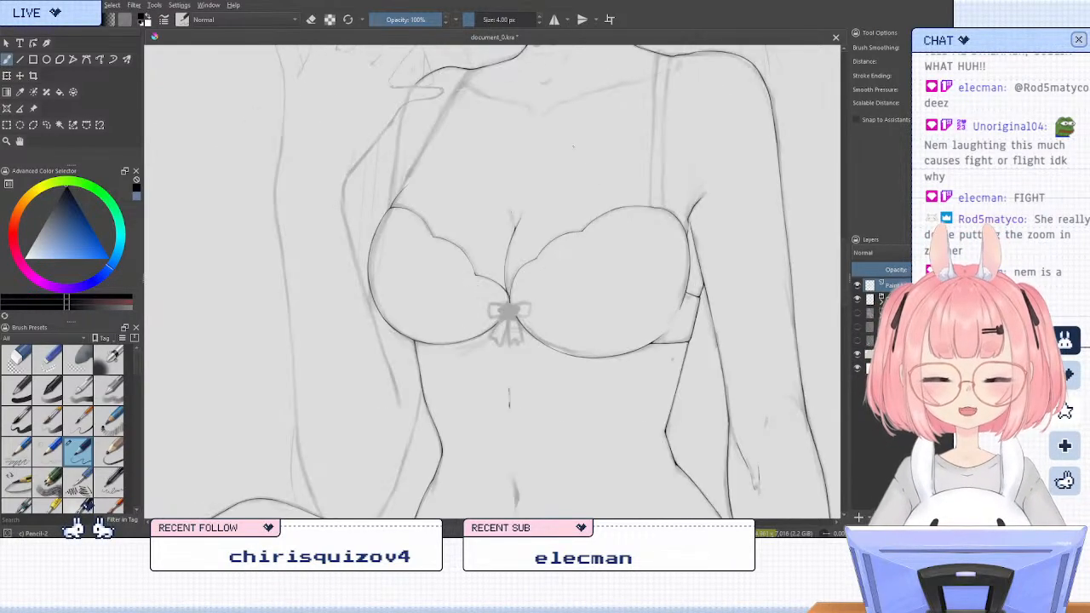
scroll(568, 143, up, 1)
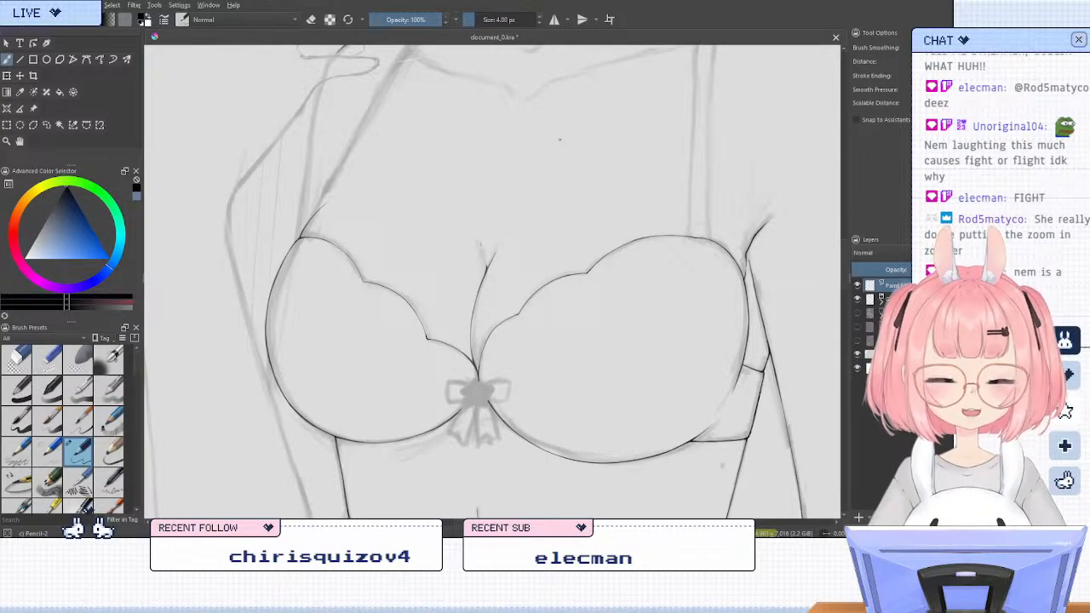
key(6)
scroll(541, 160, down, 1)
key(6)
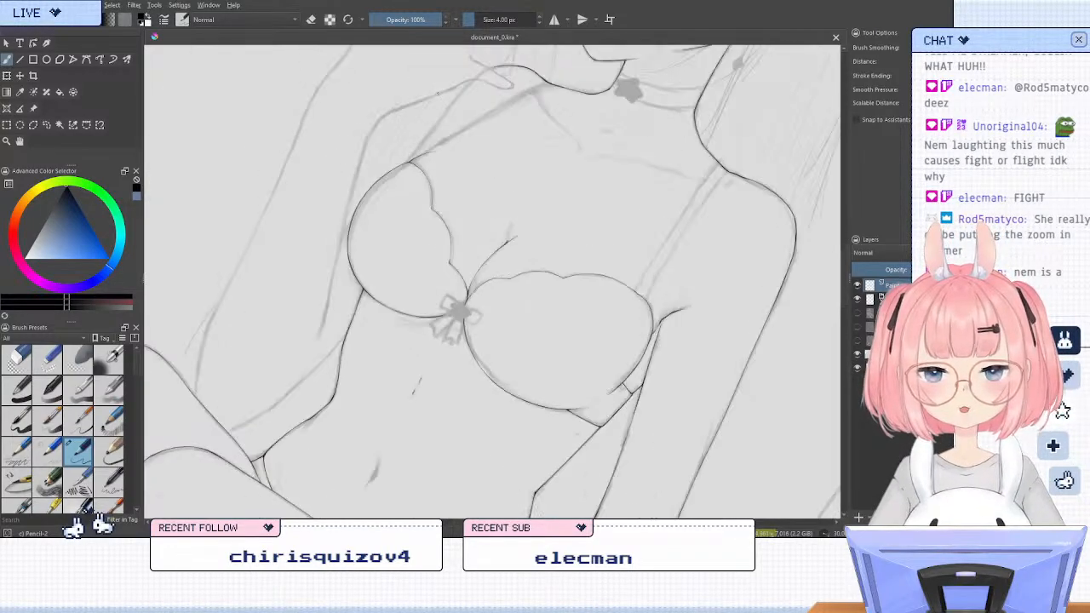
key(4)
scroll(432, 81, up, 2)
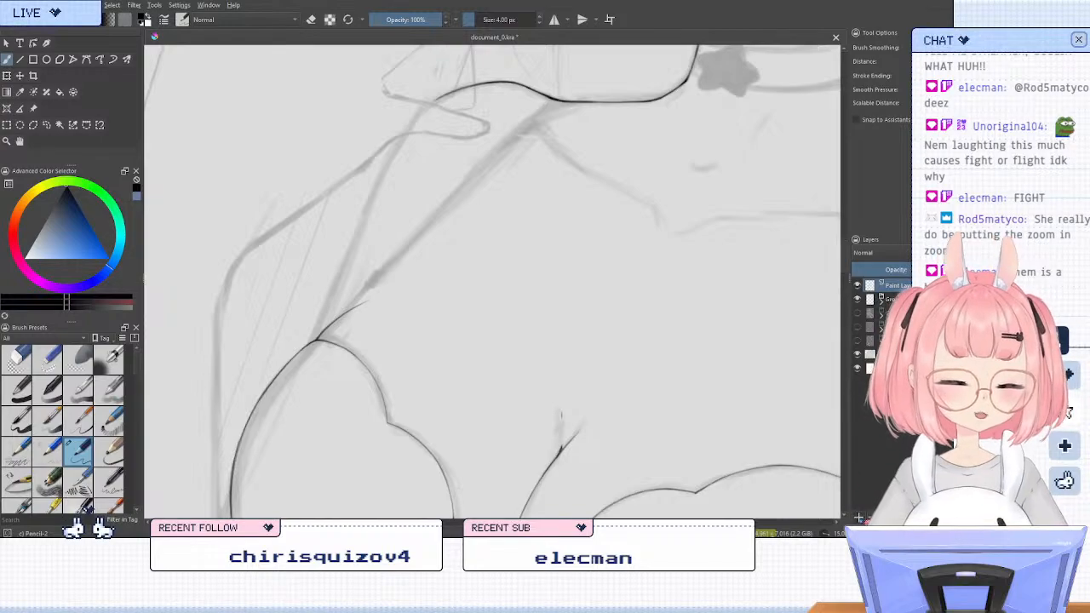
key(4)
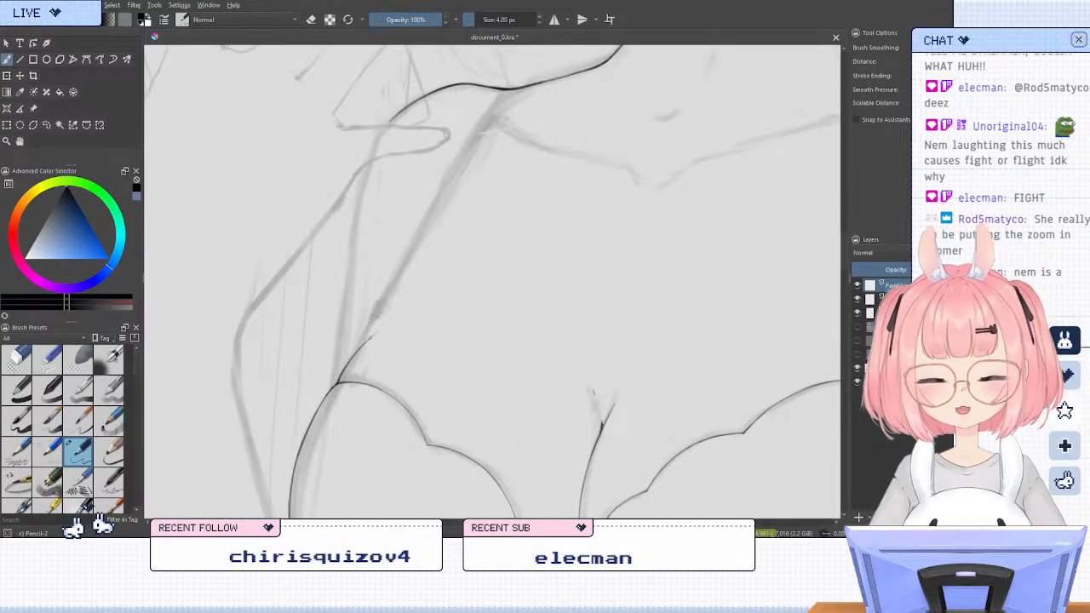
drag(504, 89, 368, 339)
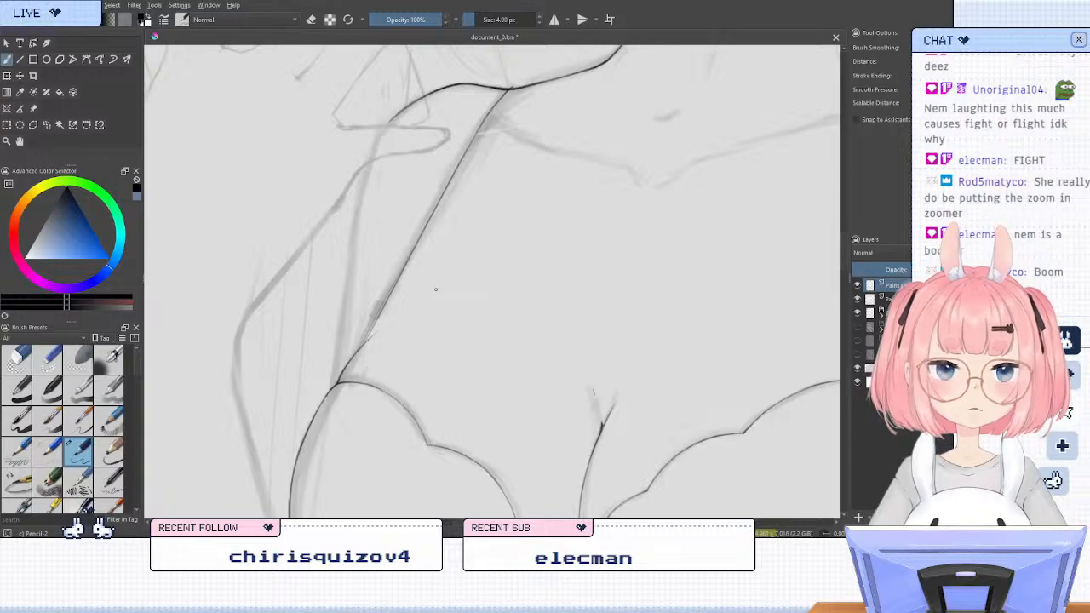
Erase the lower end of the strap line just above the cup's top corner
key(slash)
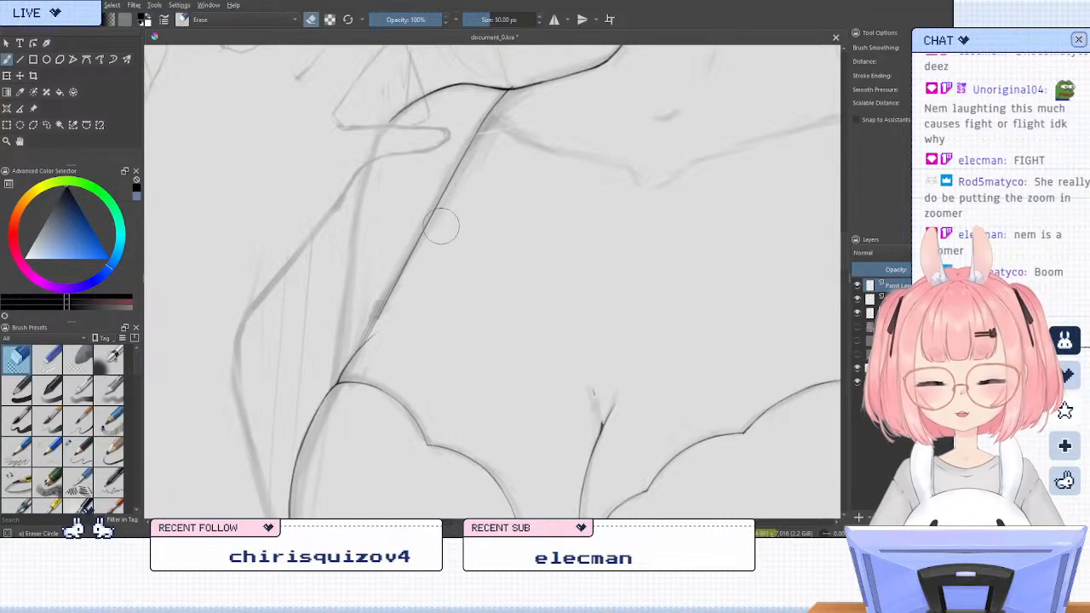
drag(390, 294, 371, 332)
key(slash)
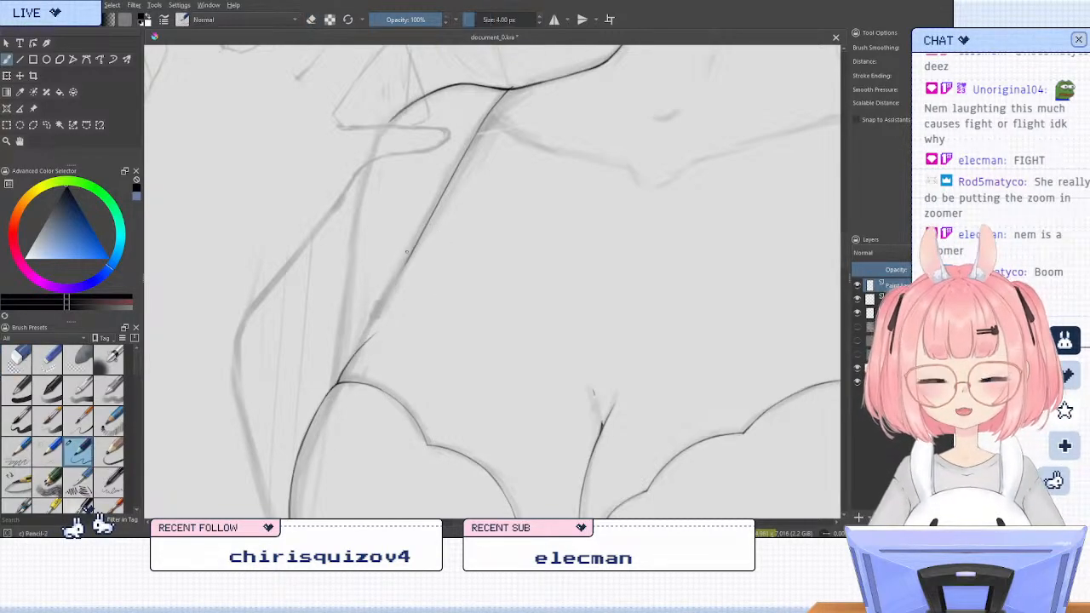
Try to re-ink the lower part of the strap line towards the cup's top corner
drag(412, 249, 370, 332)
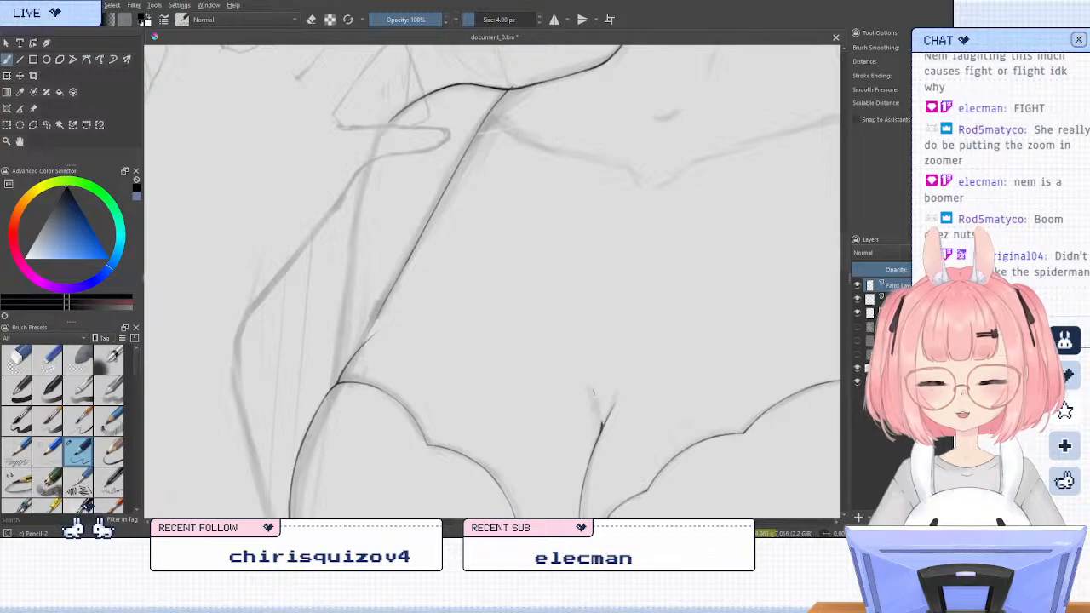
drag(410, 258, 367, 339)
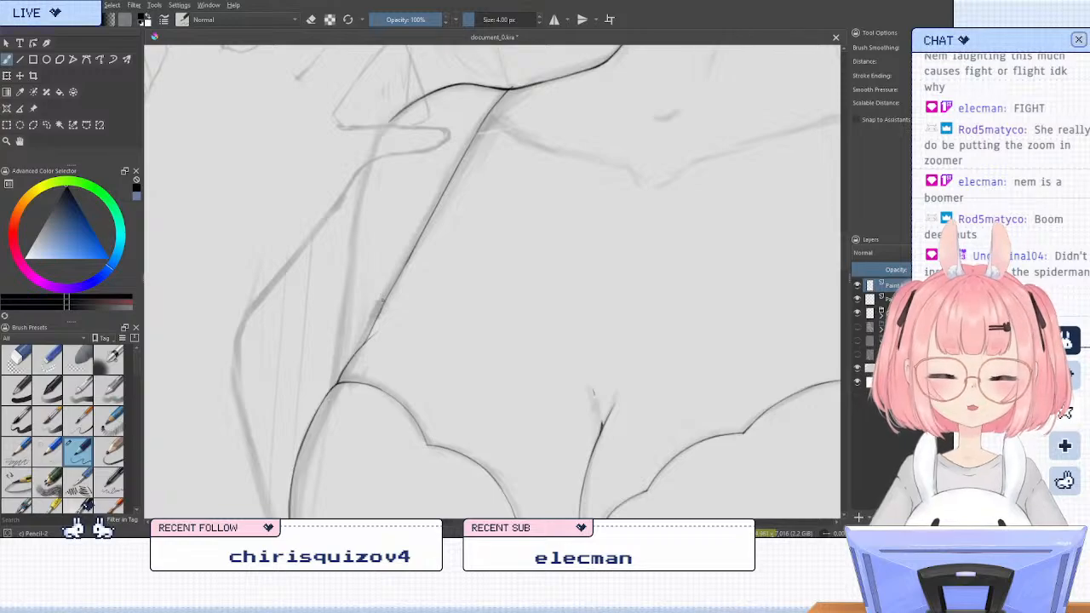
key(ctrl+z)
key(ctrl+z)
drag(361, 347, 423, 237)
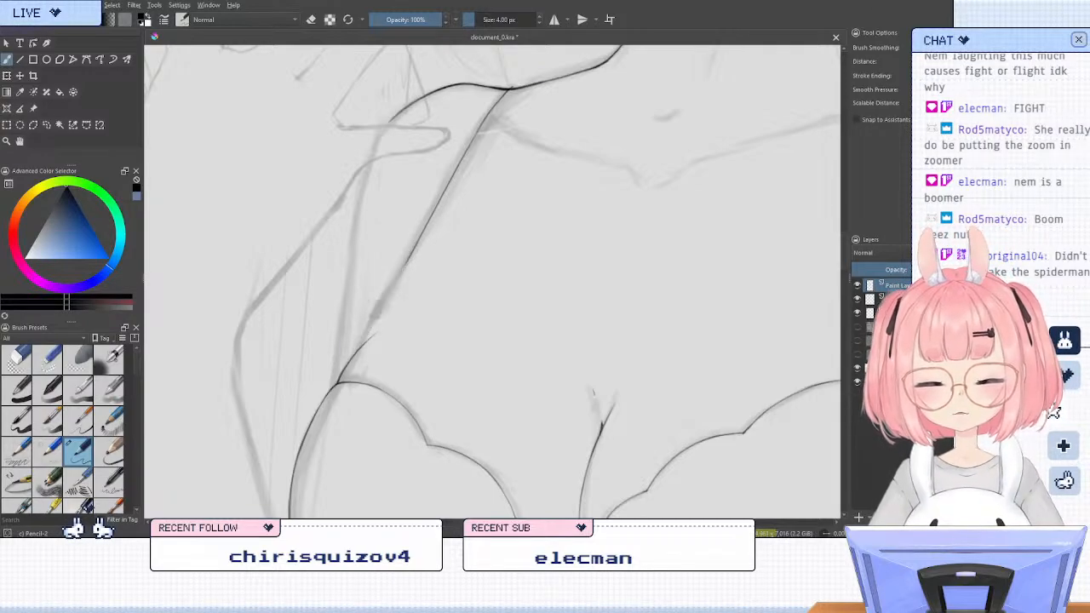
mouse_move(398, 275)
mouse_down()
mouse_move(348, 360)
mouse_move(413, 249)
mouse_up()
key(ctrl+z)
key(ctrl+z)
key(ctrl+z)
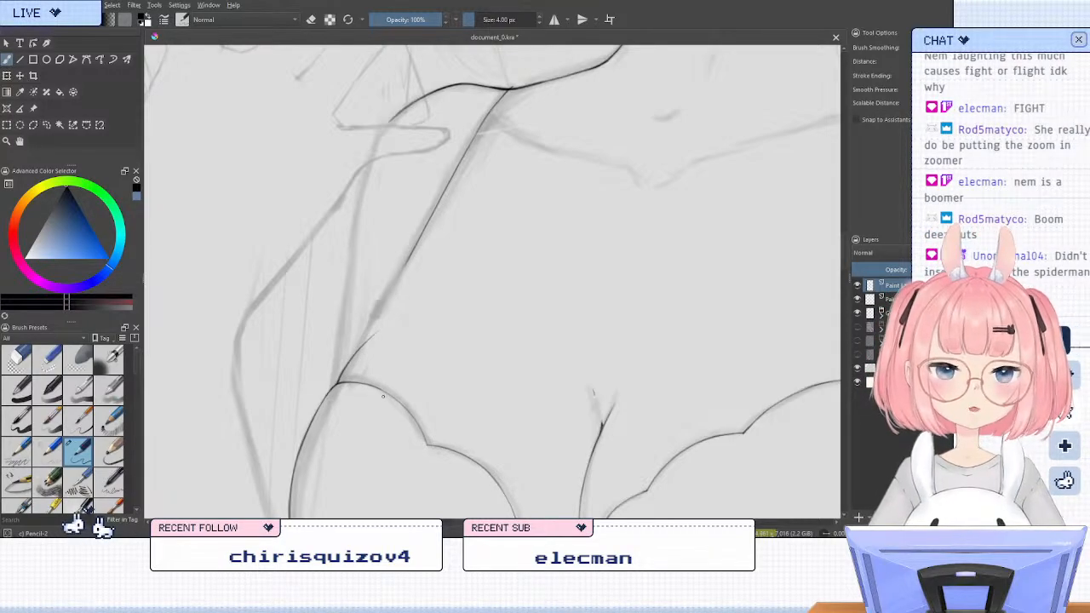
Ink and trim the upper end of the strap line where it meets the shoulder line
key(4)
mouse_move(450, 255)
mouse_down()
mouse_move(474, 409)
mouse_move(506, 396)
mouse_up()
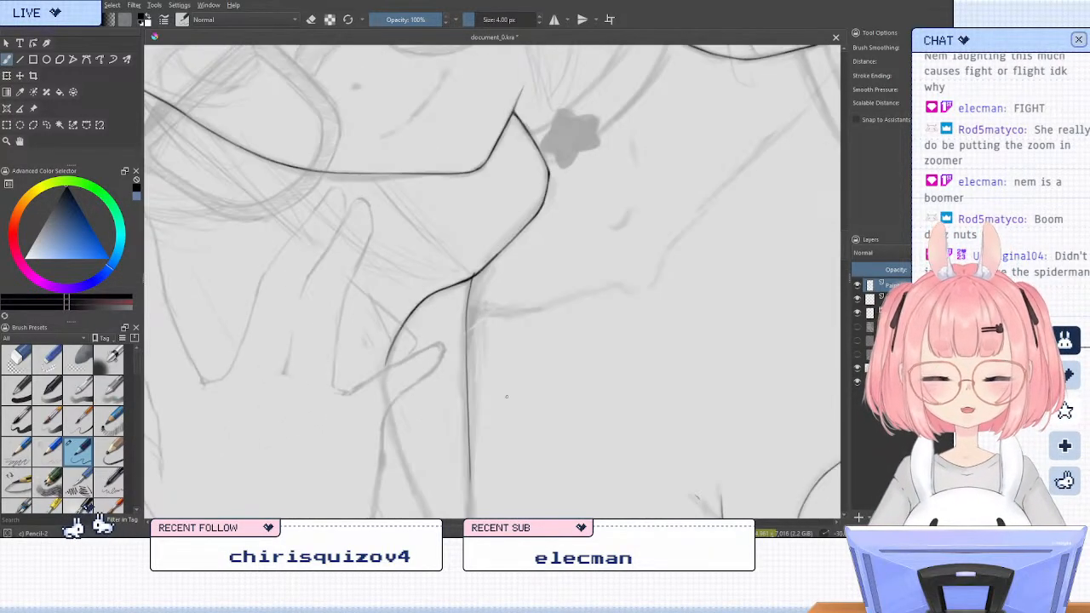
scroll(477, 214, up, 4)
mouse_move(465, 453)
mouse_down()
mouse_move(516, 405)
mouse_move(473, 436)
mouse_move(512, 412)
mouse_up()
key(slash)
mouse_move(504, 397)
mouse_down()
mouse_move(448, 438)
mouse_move(501, 396)
mouse_up()
key(slash)
key(5)
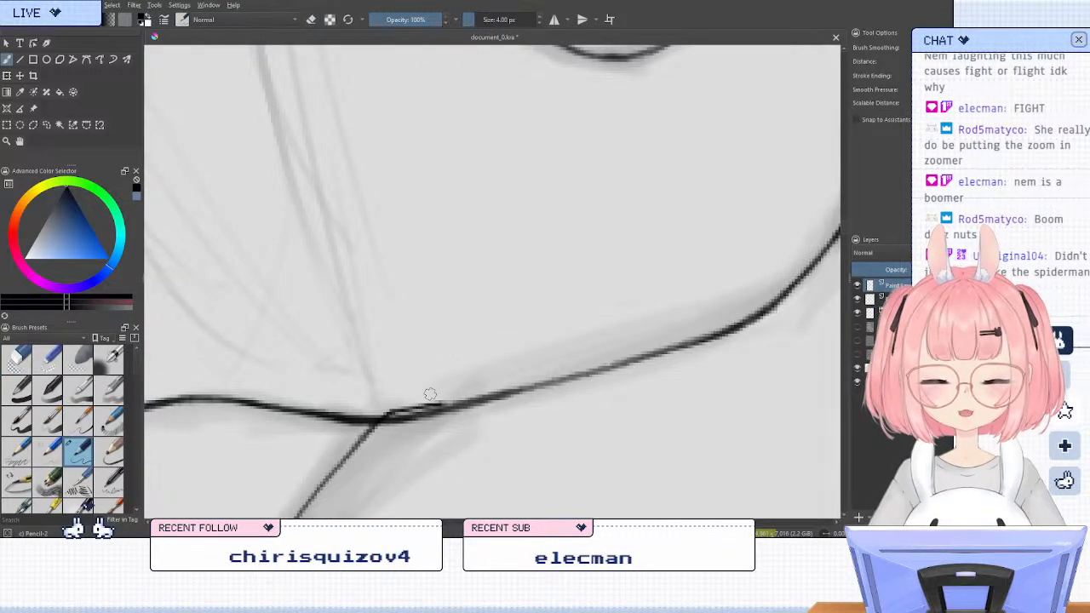
scroll(430, 394, down, 6)
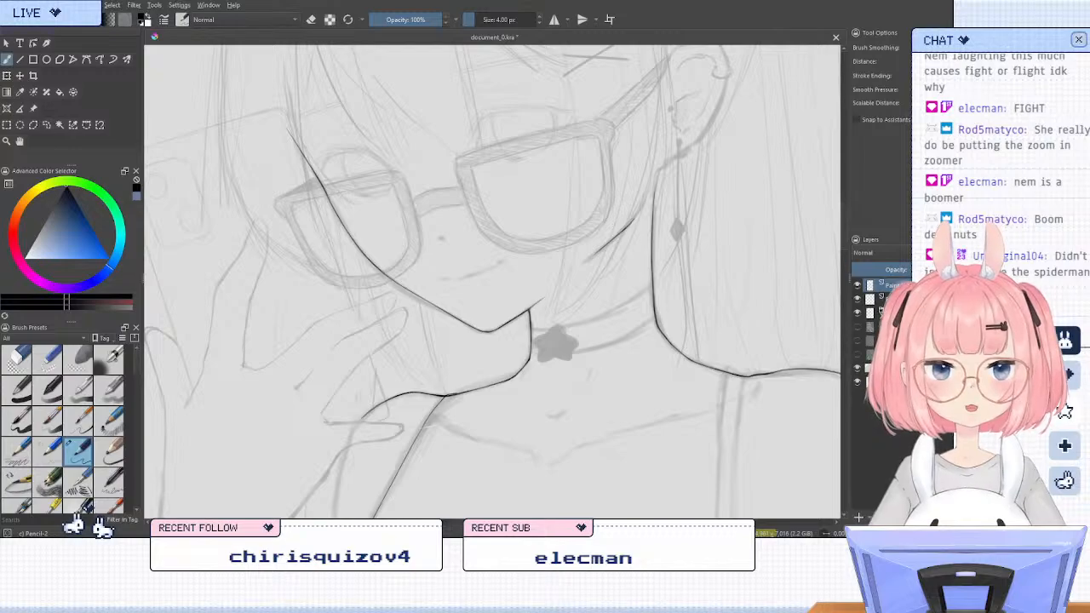
scroll(430, 290, down, 3)
scroll(432, 413, up, 3)
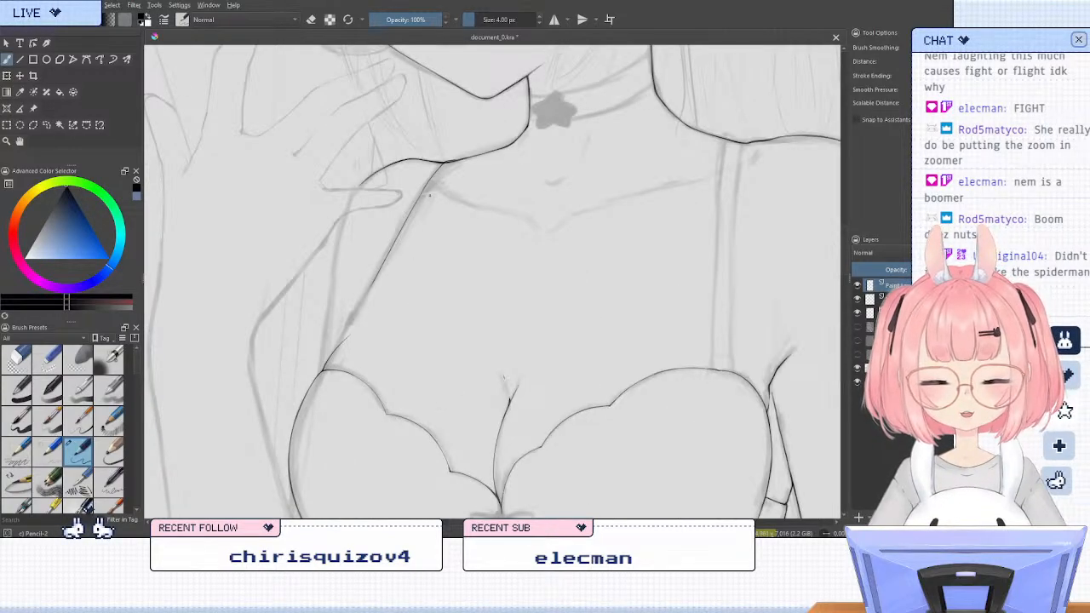
Undo the last strap touch-ups and erase the whole inked strap line between the shoulder and the cup
scroll(429, 195, up, 2)
key(ctrl+z)
key(ctrl+z)
key(ctrl+z)
key(ctrl+z)
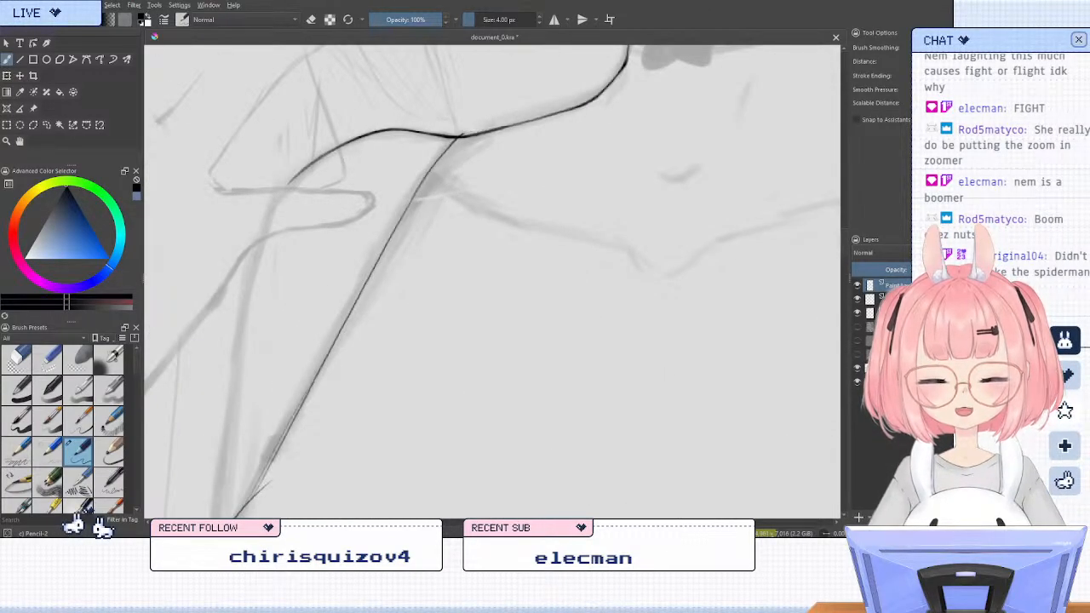
drag(464, 127, 251, 511)
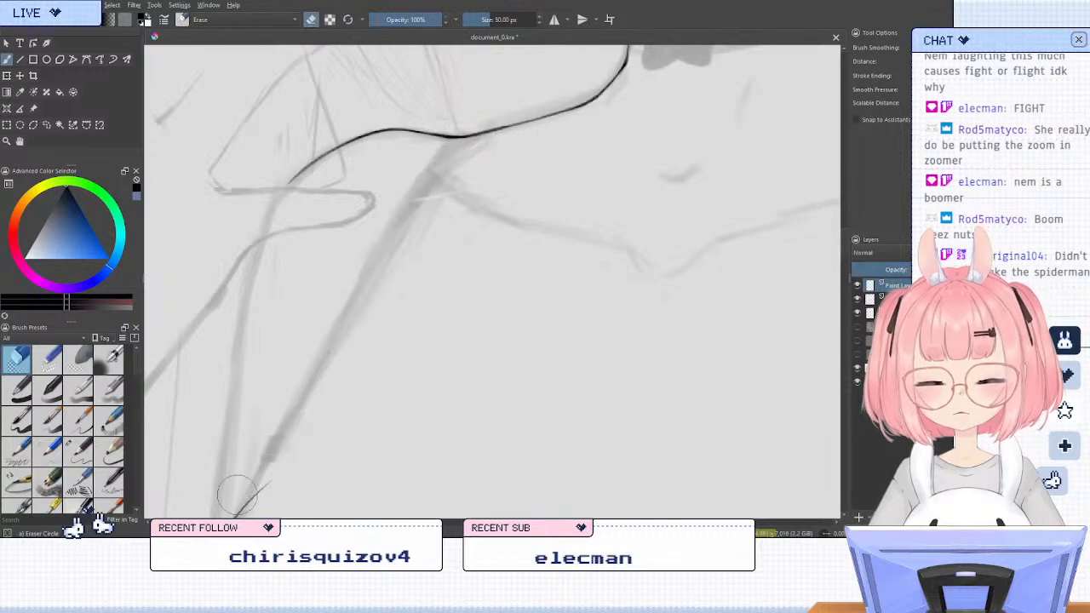
Ink the navel's outline with short curved strokes over the sketch and check it with the sketch temporarily hidden
scroll(432, 281, down, 4)
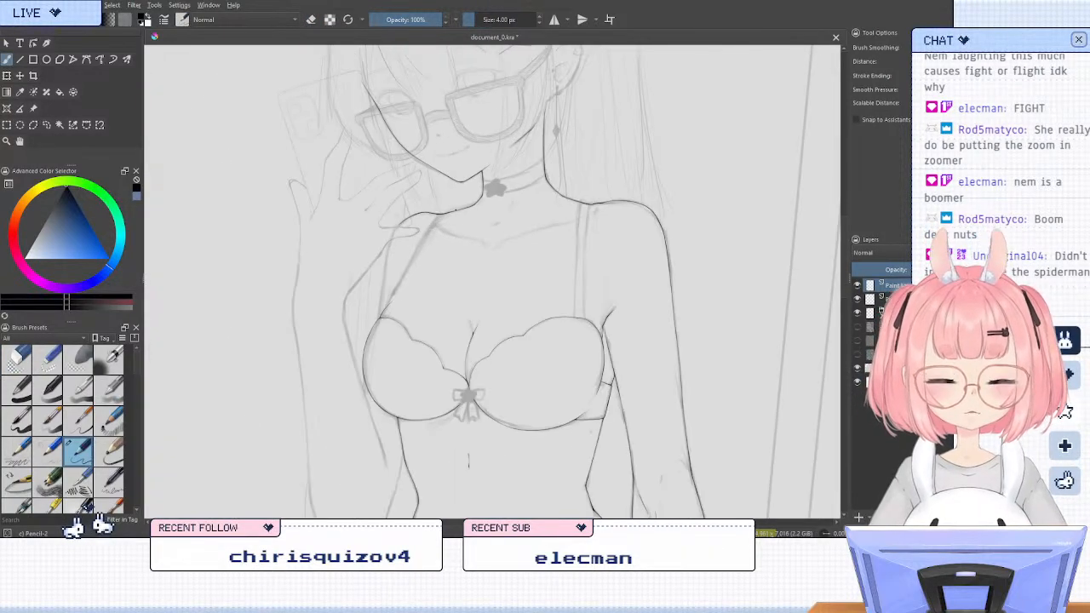
scroll(515, 376, down, 3)
scroll(532, 460, up, 2)
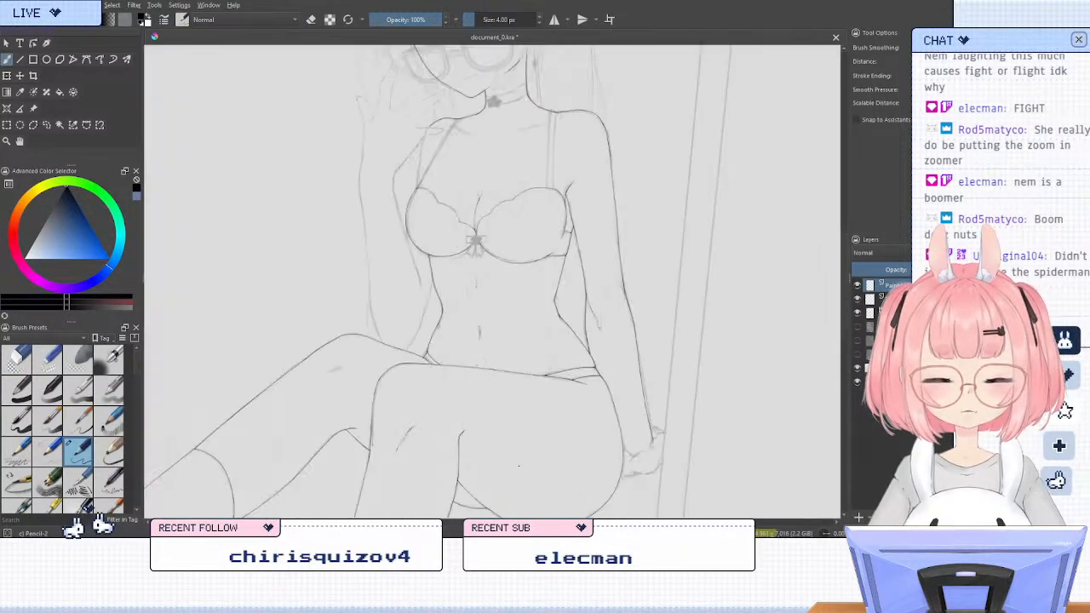
scroll(536, 349, down, 3)
scroll(518, 359, up, 3)
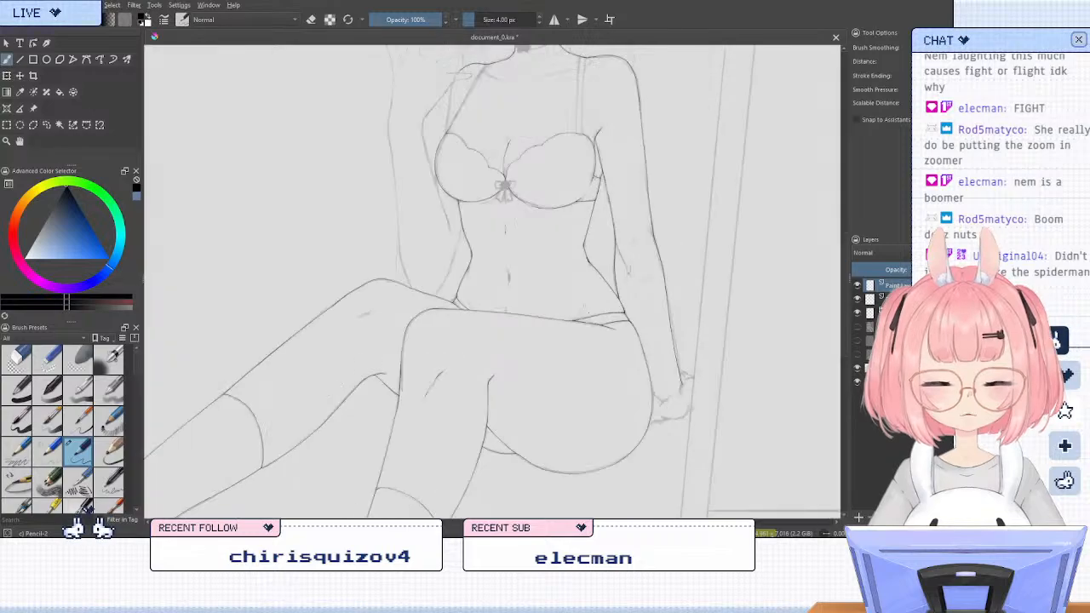
scroll(499, 261, up, 5)
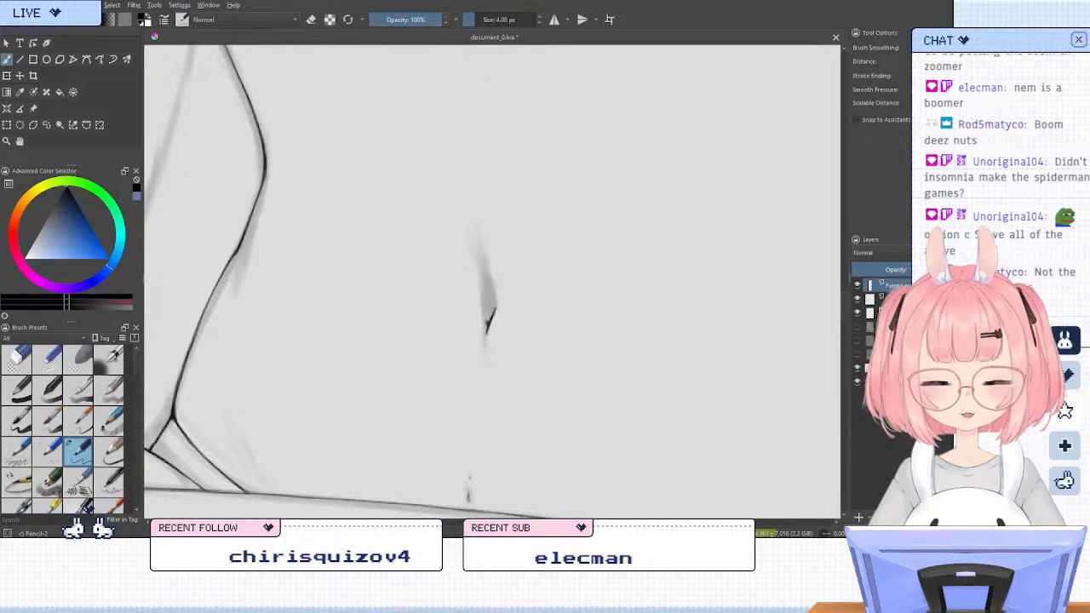
drag(490, 281, 494, 300)
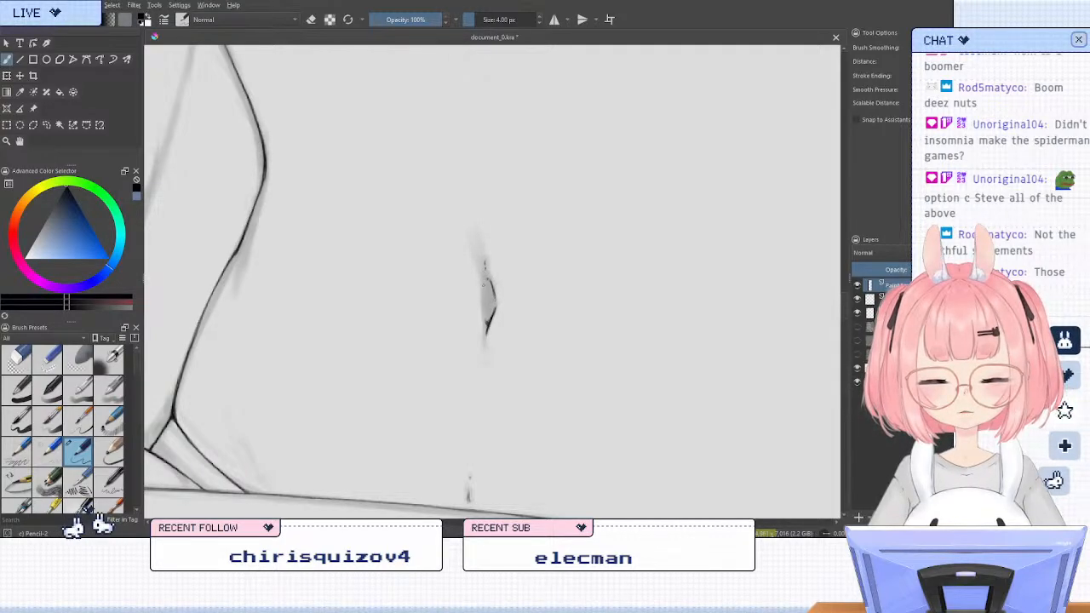
drag(482, 283, 483, 293)
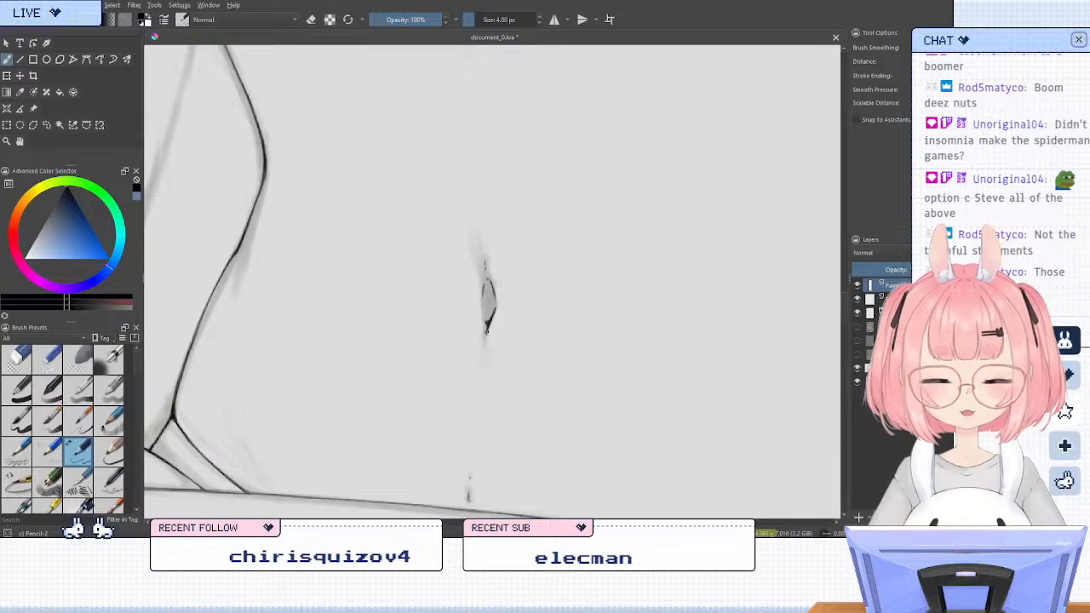
click(858, 313)
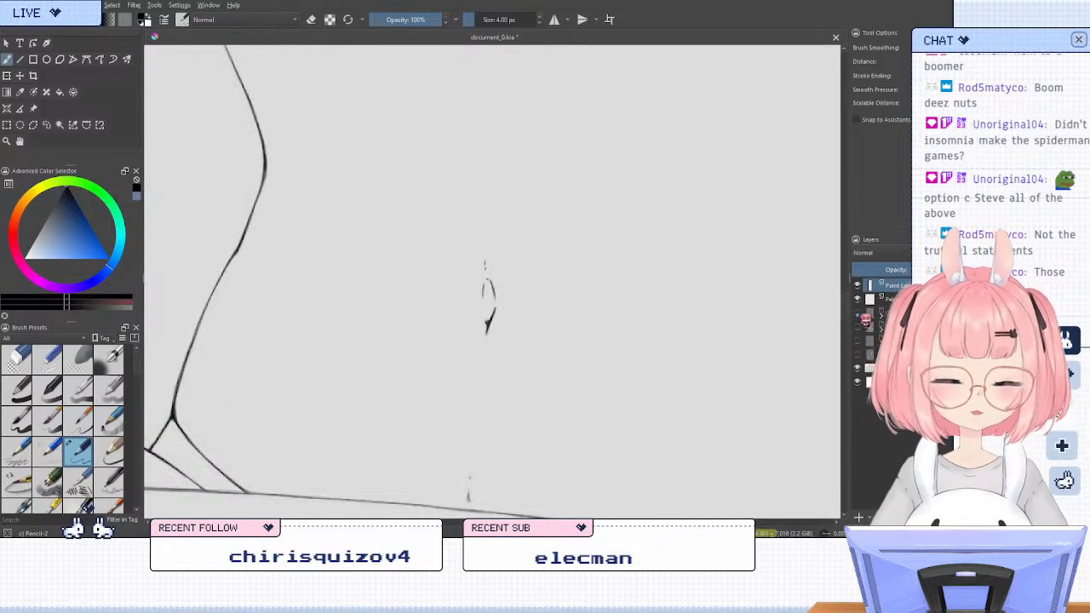
click(858, 313)
Switch to the paint layer below the top one and ink the upper stretch of the body line descending from the shoulder curve
scroll(634, 227, down, 6)
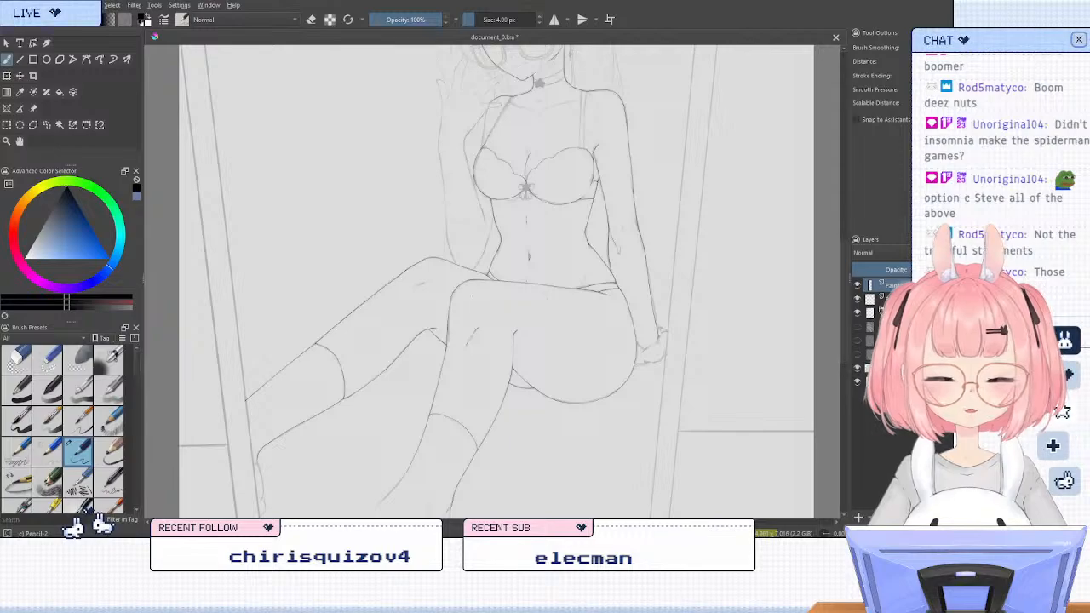
scroll(488, 173, up, 3)
scroll(505, 86, up, 3)
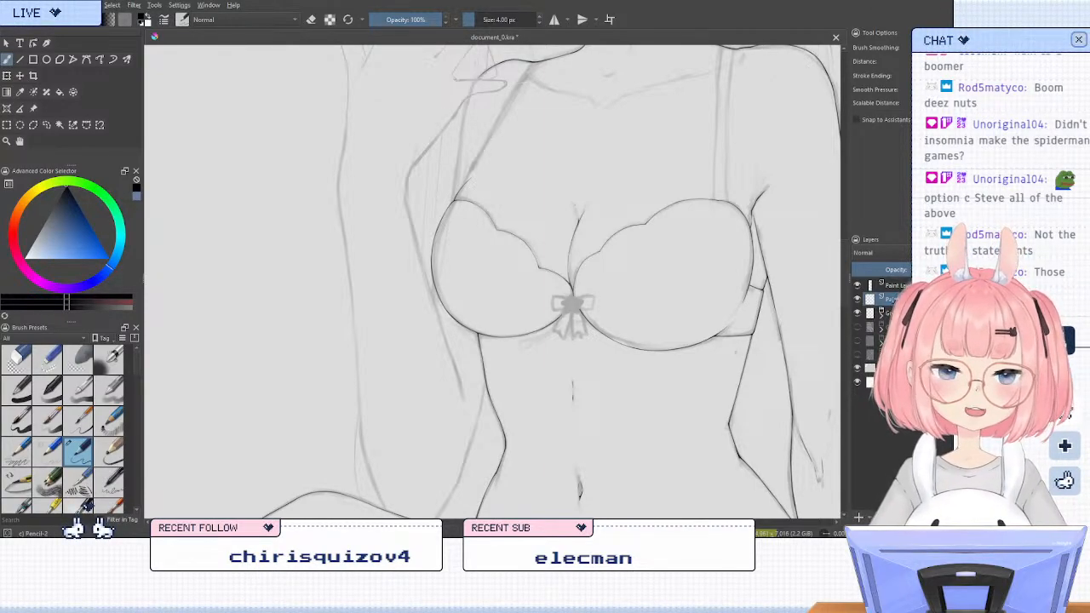
key(6)
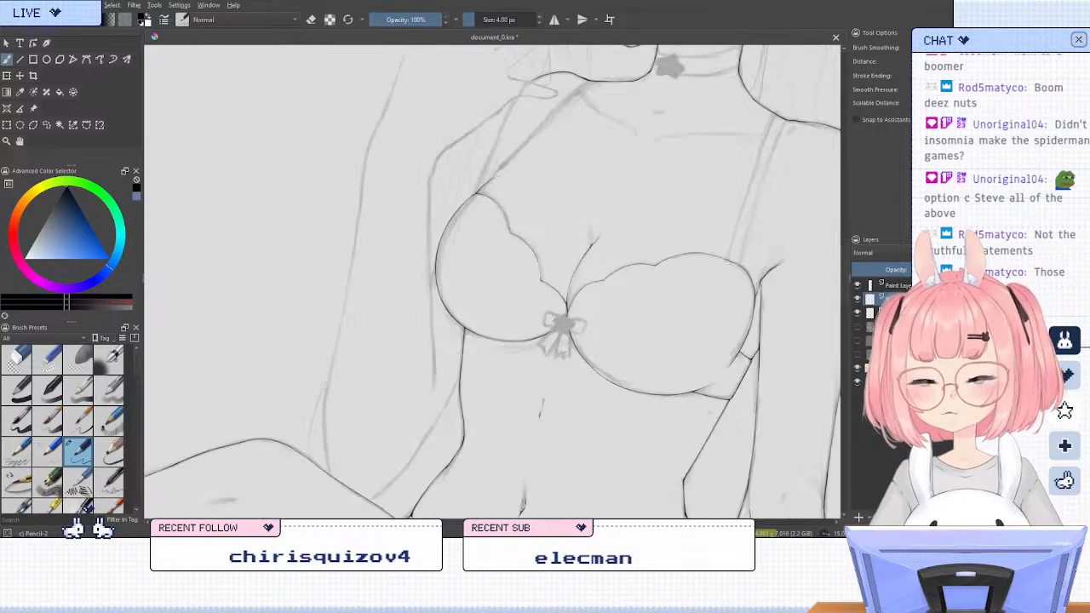
drag(530, 143, 546, 235)
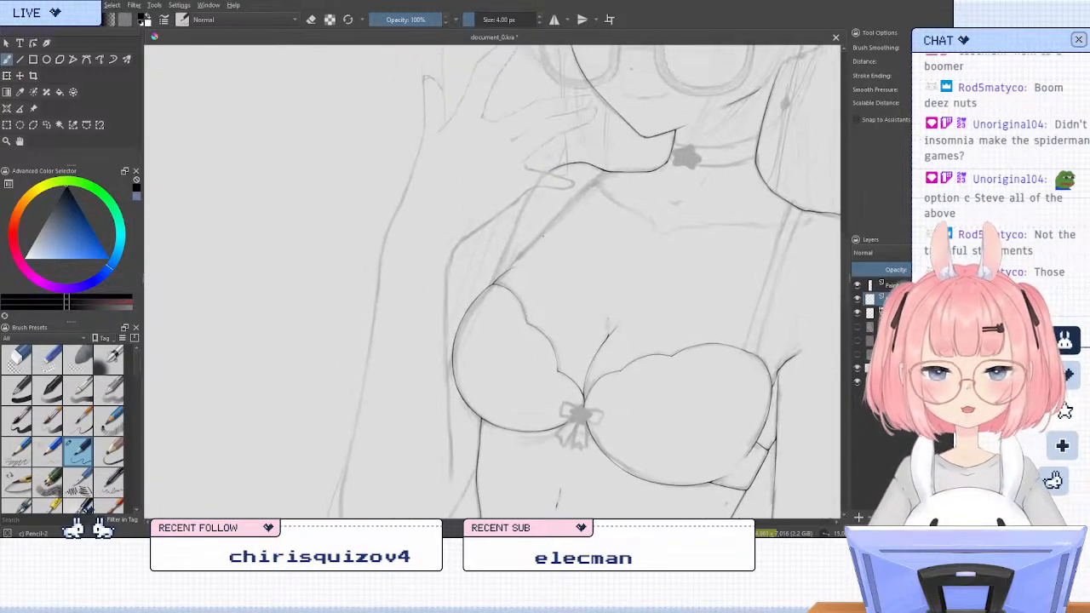
key(6)
scroll(489, 197, up, 2)
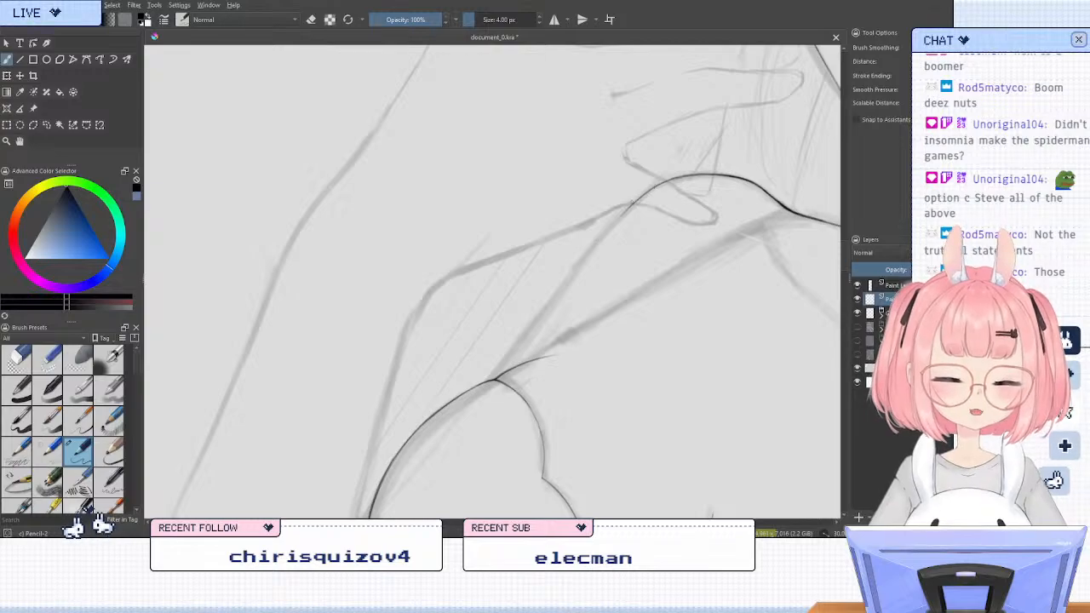
drag(632, 201, 569, 276)
key(ctrl+z)
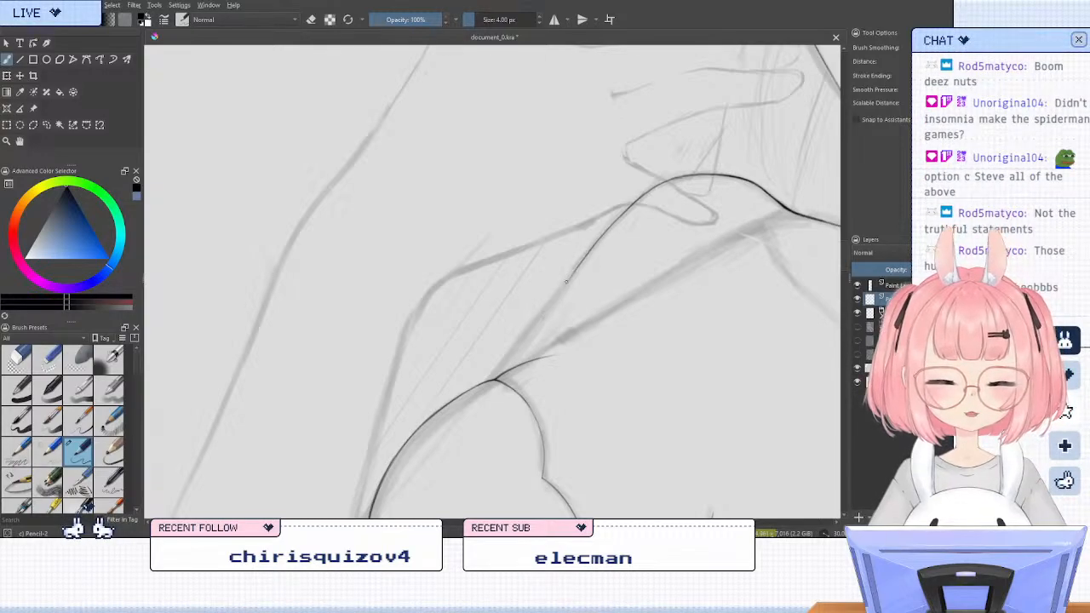
key(ctrl+z)
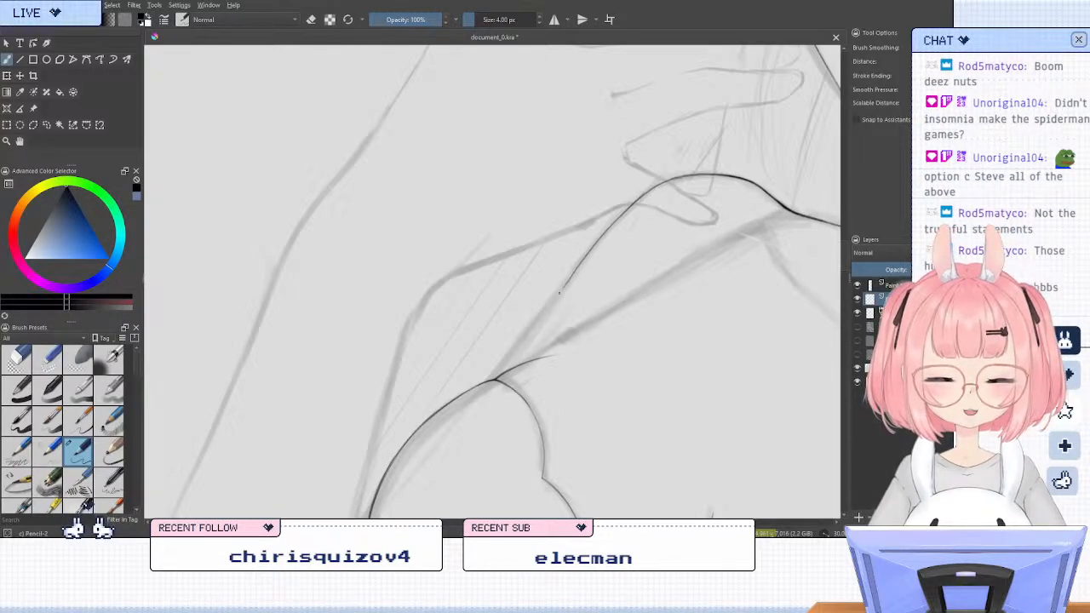
Extend the inked body line down to the cup's top corner and erase the overshoot beneath the corner
drag(523, 340, 497, 376)
key(ctrl+z)
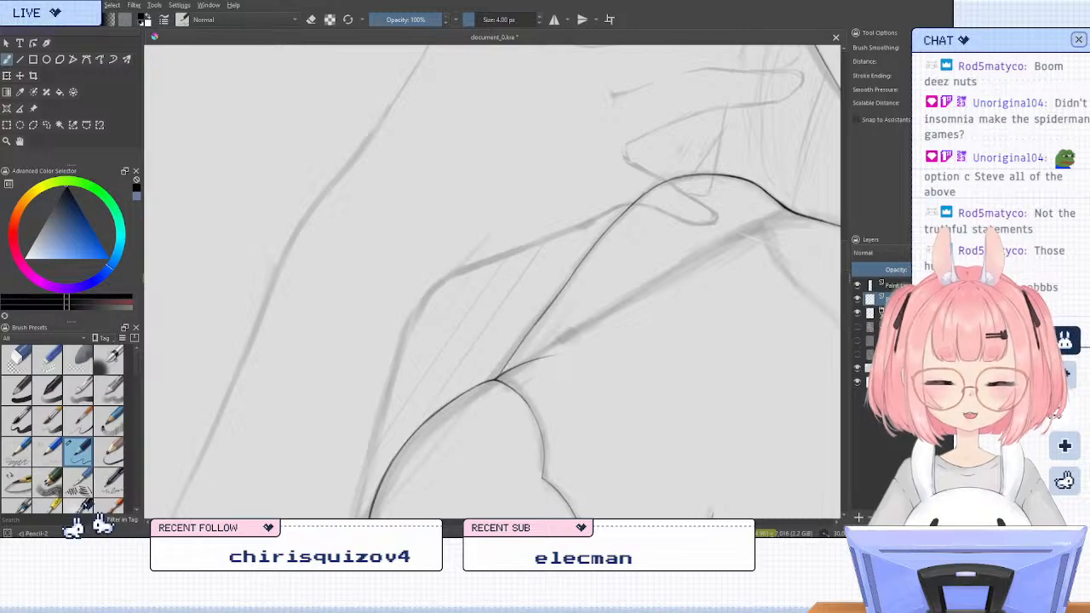
key(ctrl+z)
drag(547, 310, 494, 380)
key(ctrl+z)
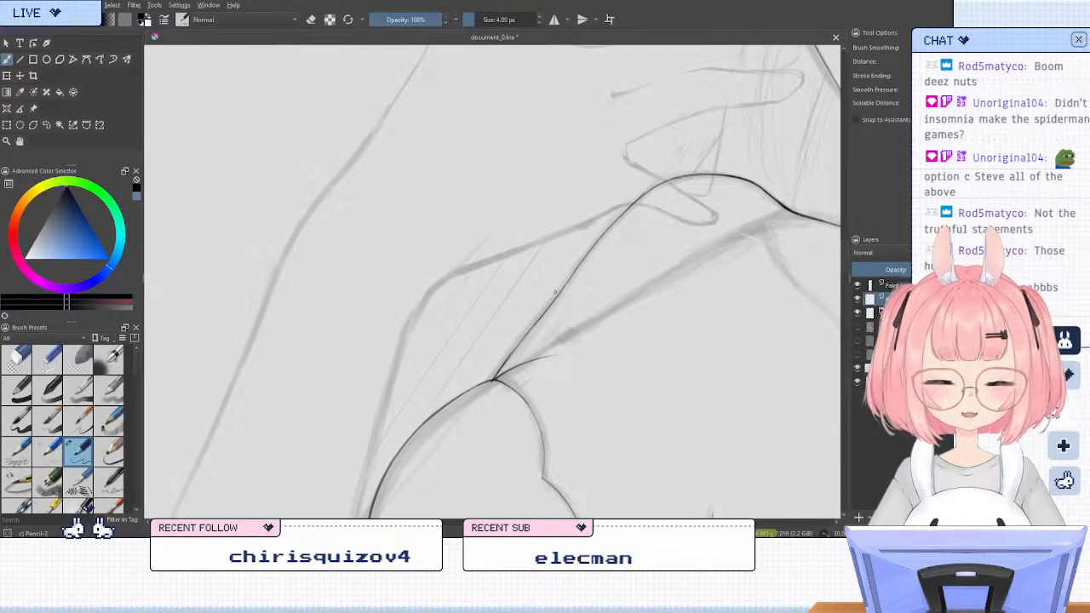
key(ctrl+z)
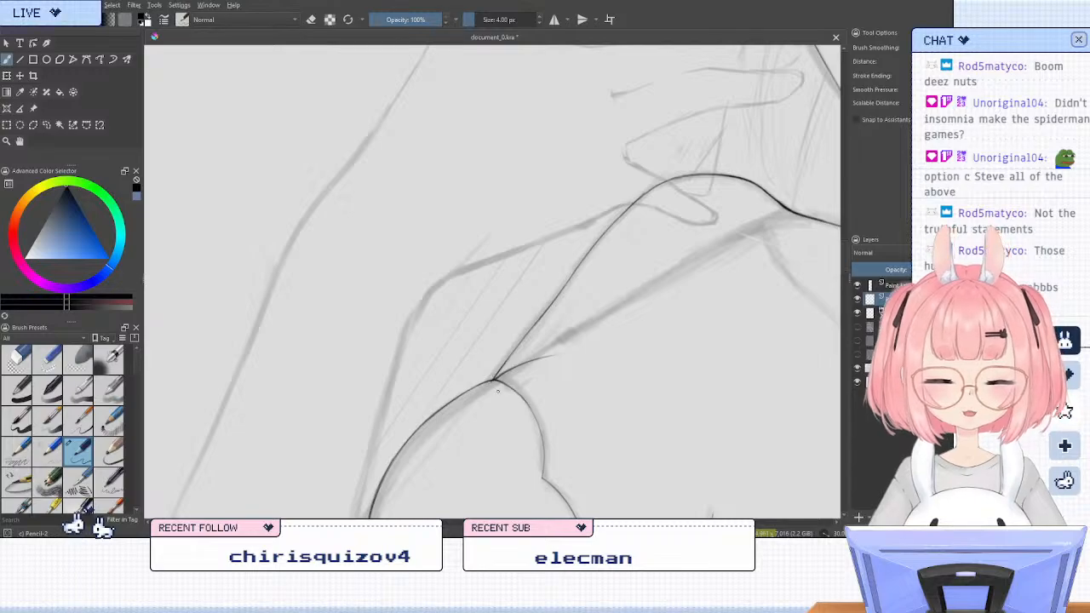
key(slash)
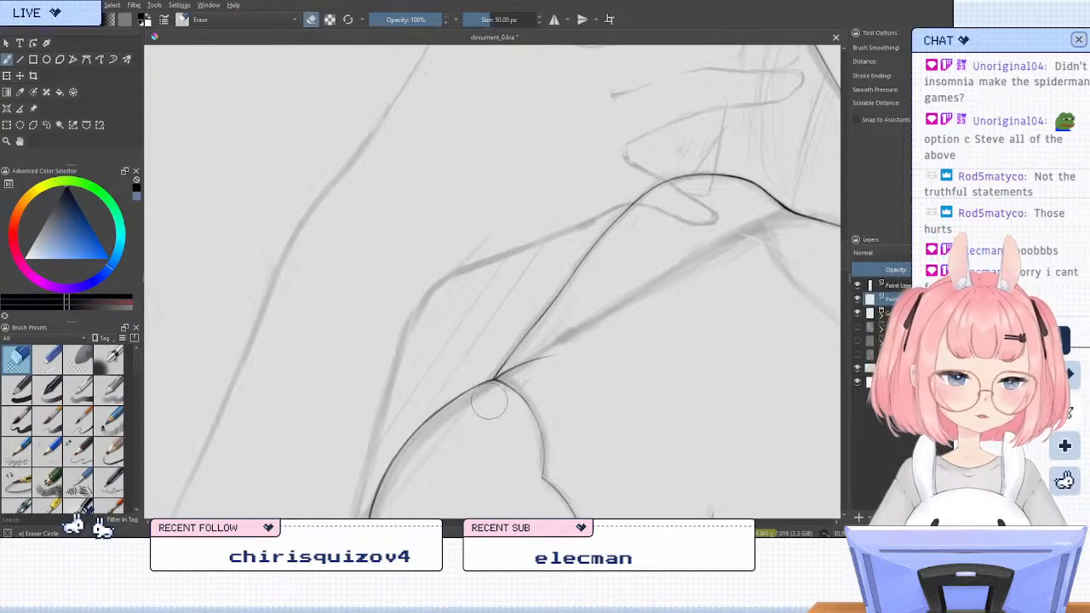
drag(490, 394, 492, 390)
key(slash)
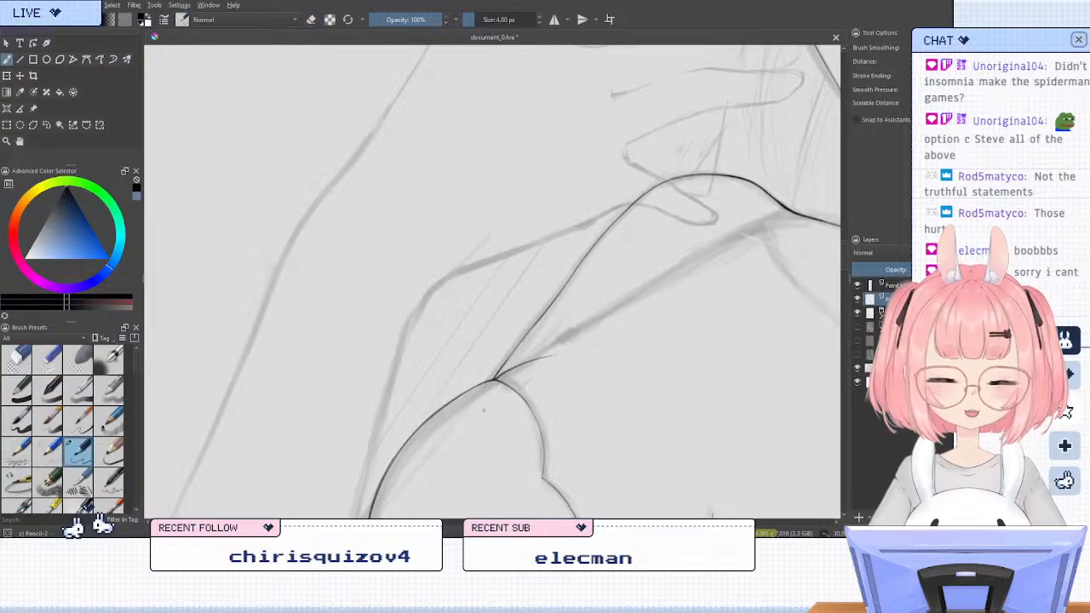
Examine the bra cup and the sketched raised arm beside it in rotated, upright and mirrored views
scroll(483, 200, down, 3)
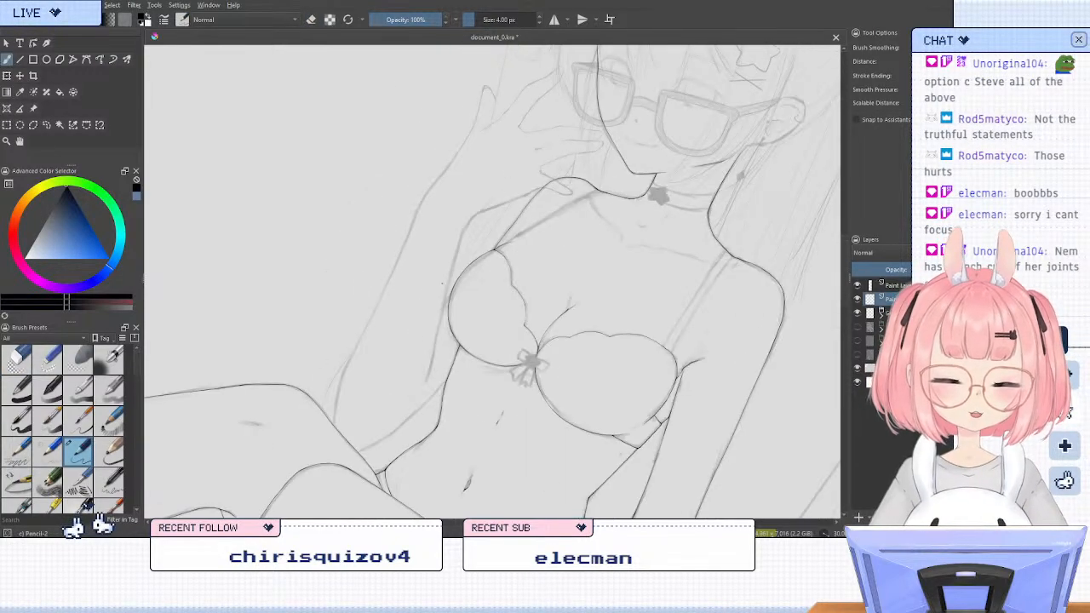
scroll(418, 341, up, 1)
scroll(419, 306, up, 1)
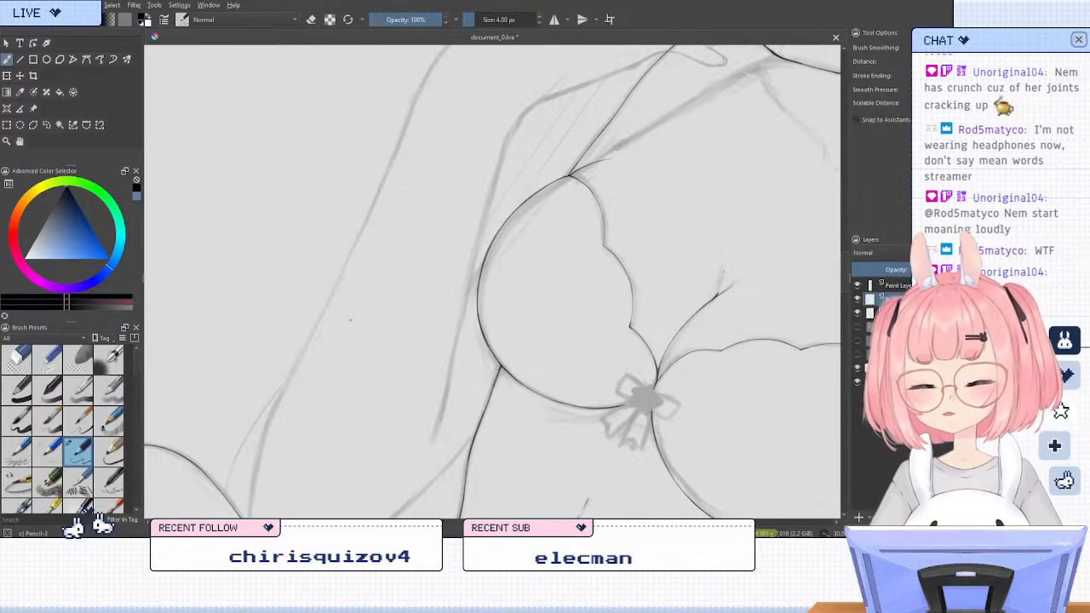
key(5)
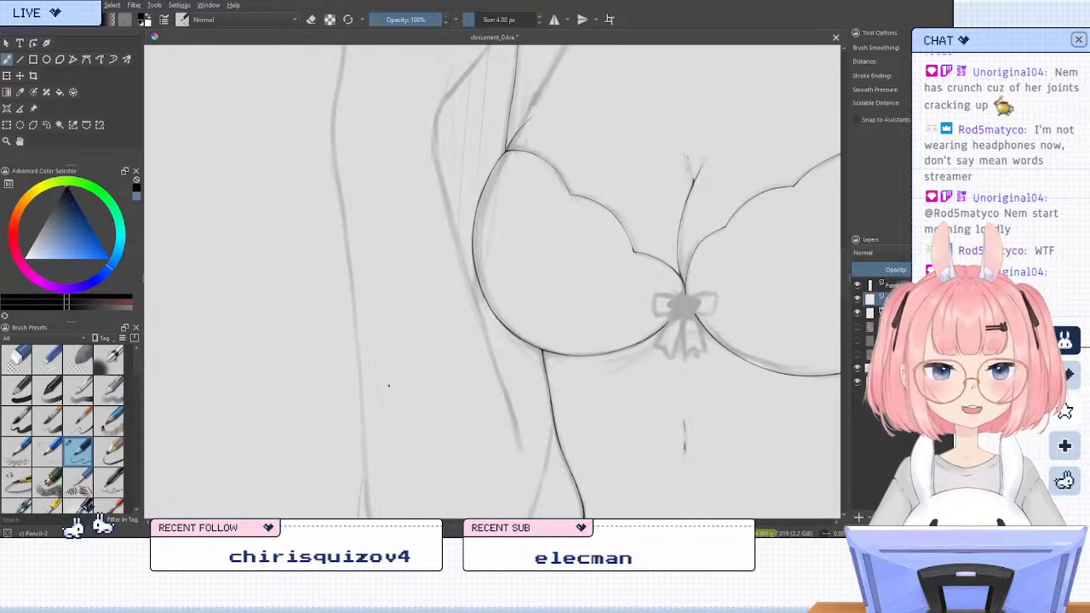
key(m)
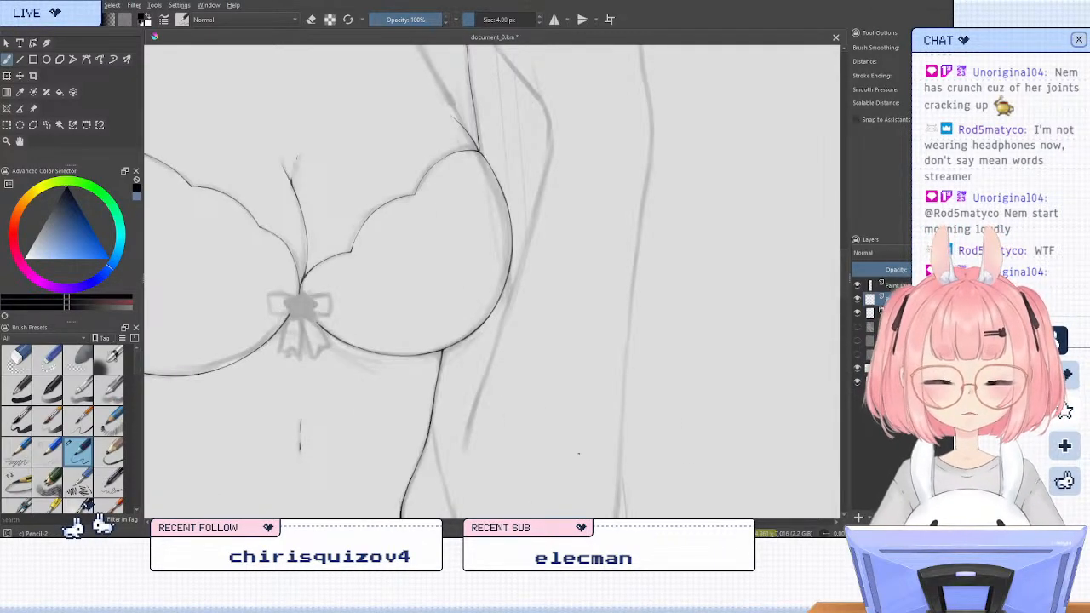
key(m)
key(6)
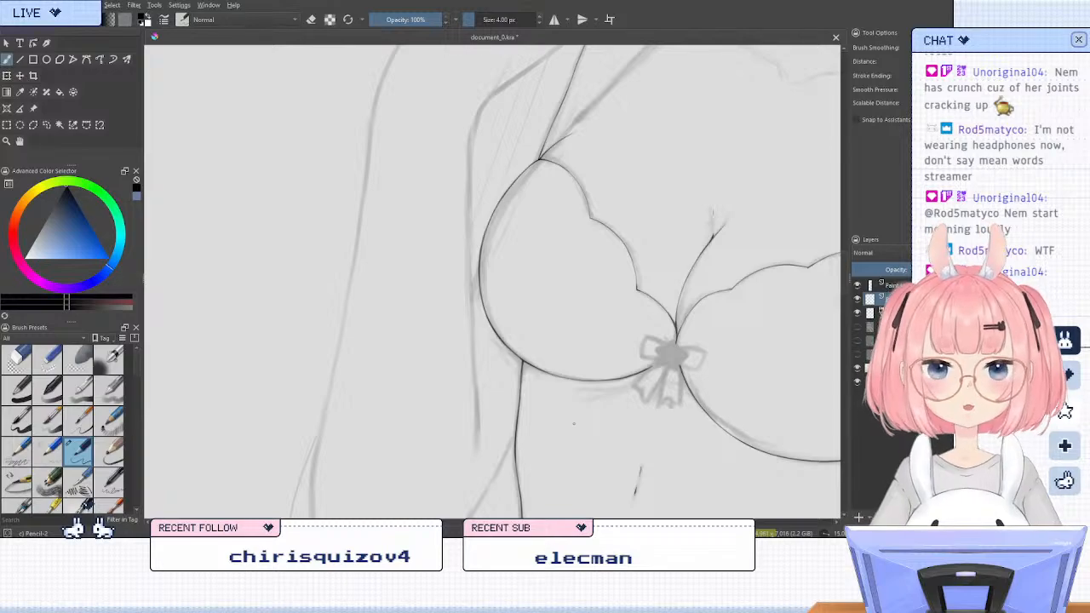
scroll(477, 406, up, 2)
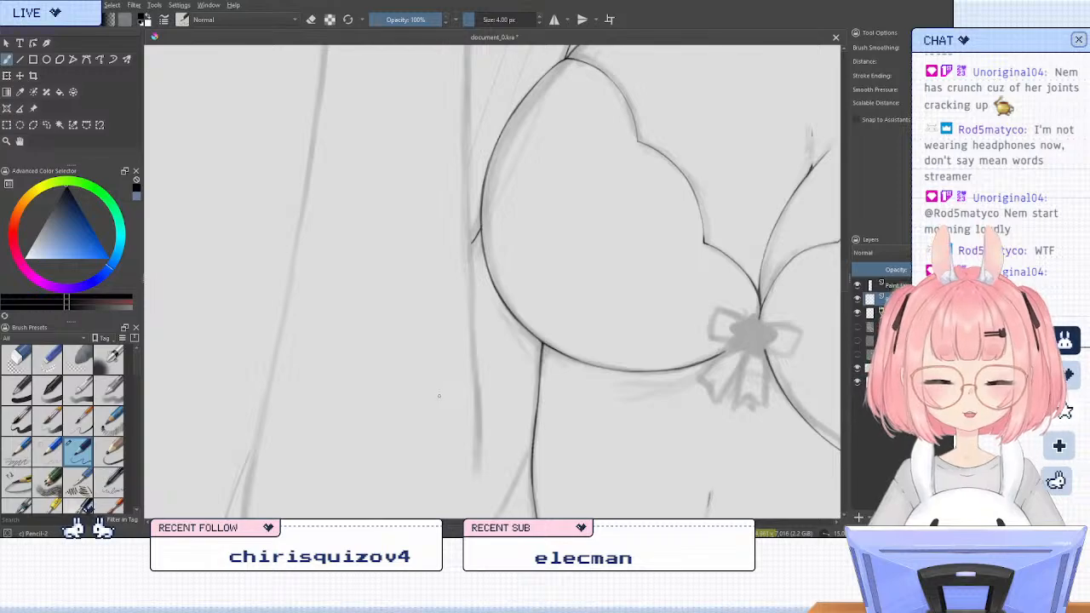
Ink the upper stretch of the sketched line branching off the waist curve below the bra cup and running toward the thigh
scroll(439, 395, down, 3)
scroll(537, 394, up, 3)
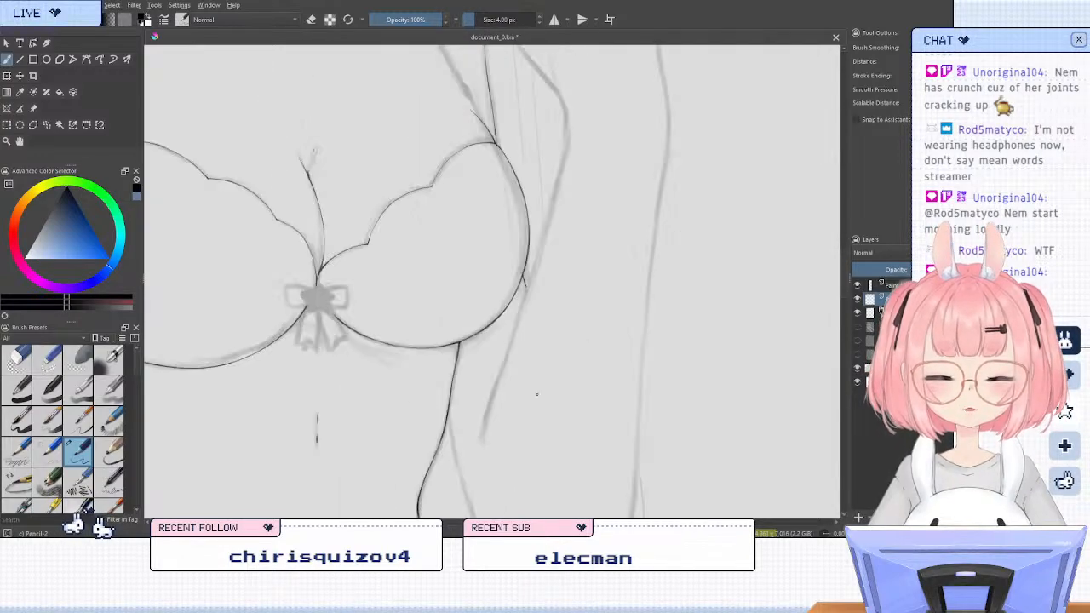
scroll(500, 319, down, 1)
key(6)
key(6)
key(6)
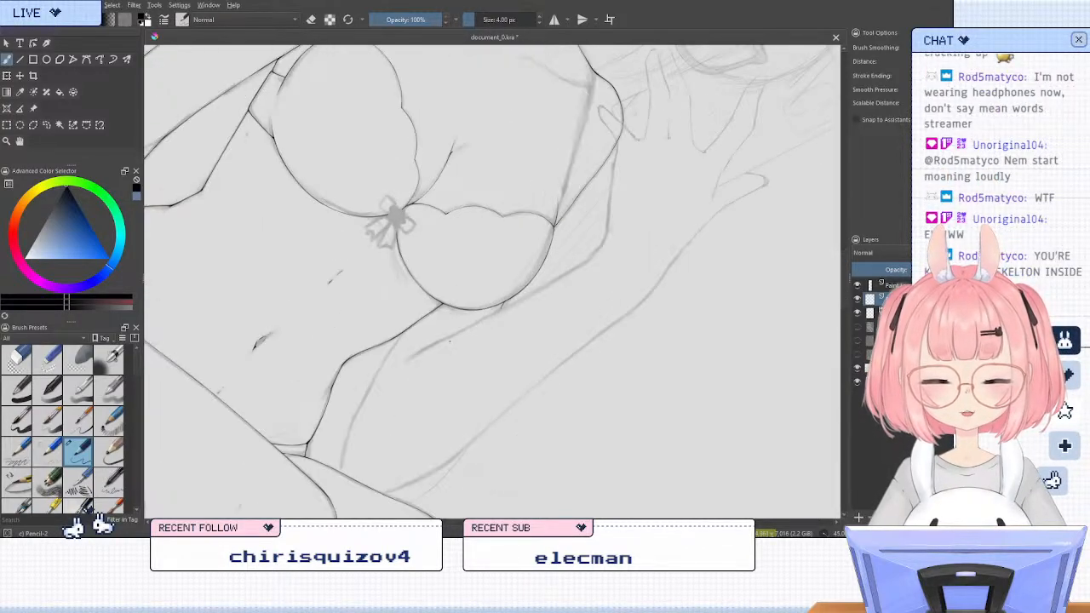
drag(426, 366, 479, 345)
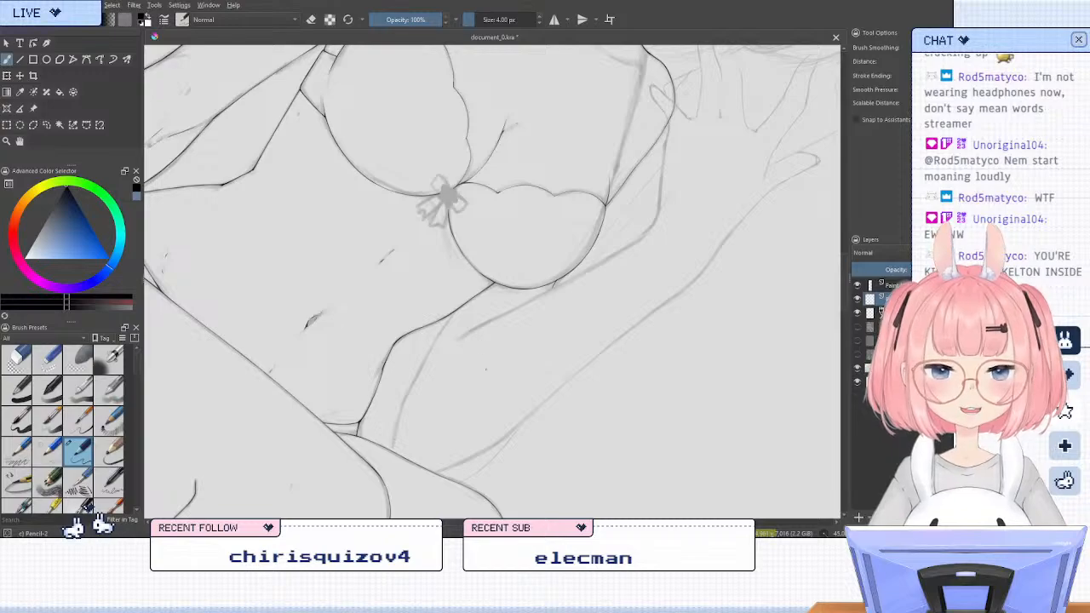
scroll(482, 401, up, 1)
drag(482, 401, 556, 350)
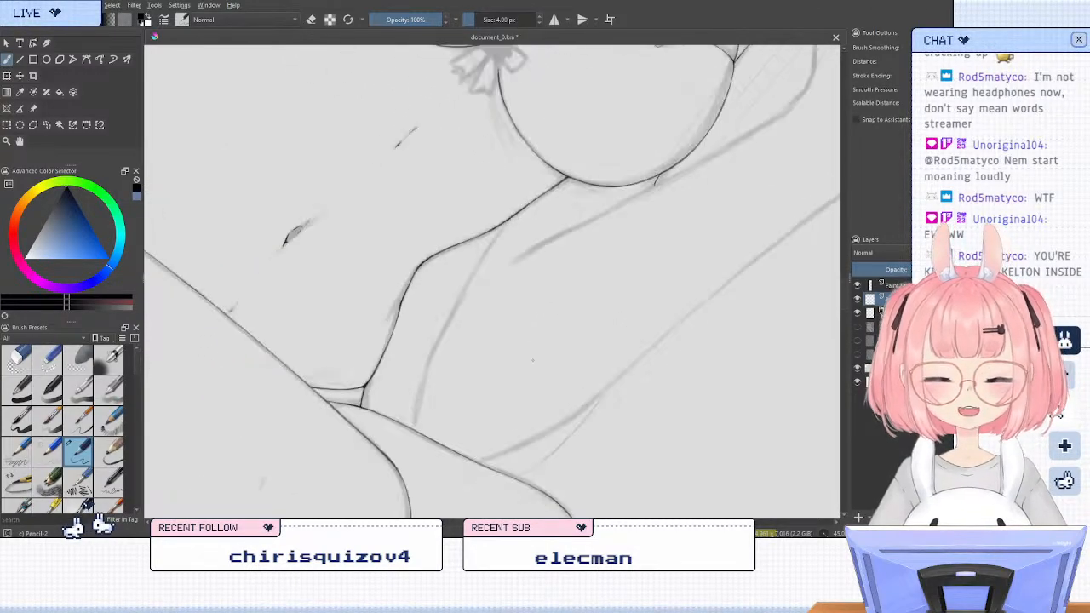
scroll(511, 323, up, 1)
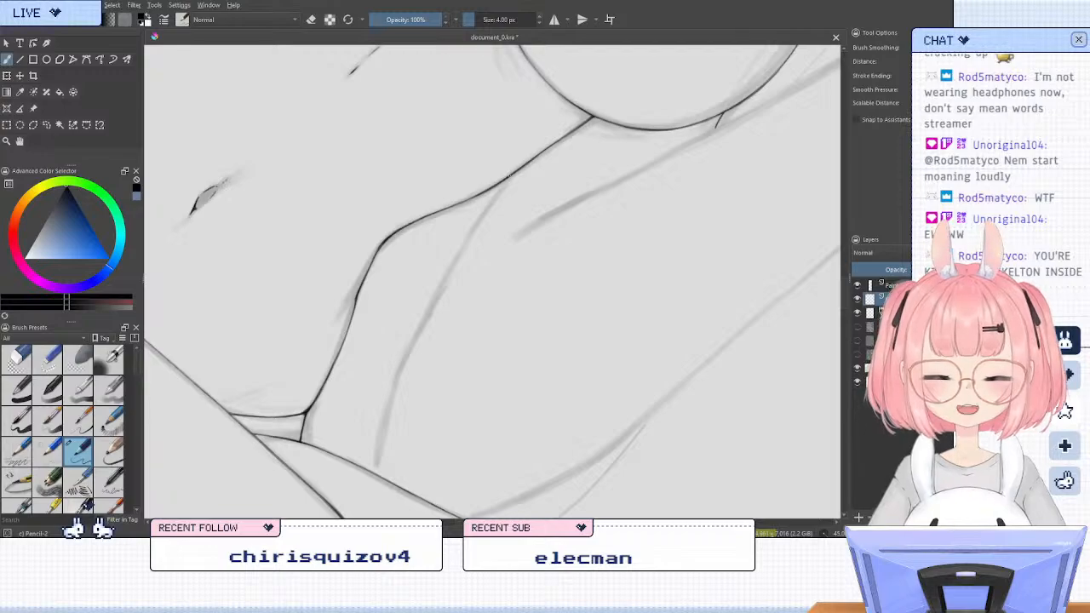
drag(509, 176, 422, 334)
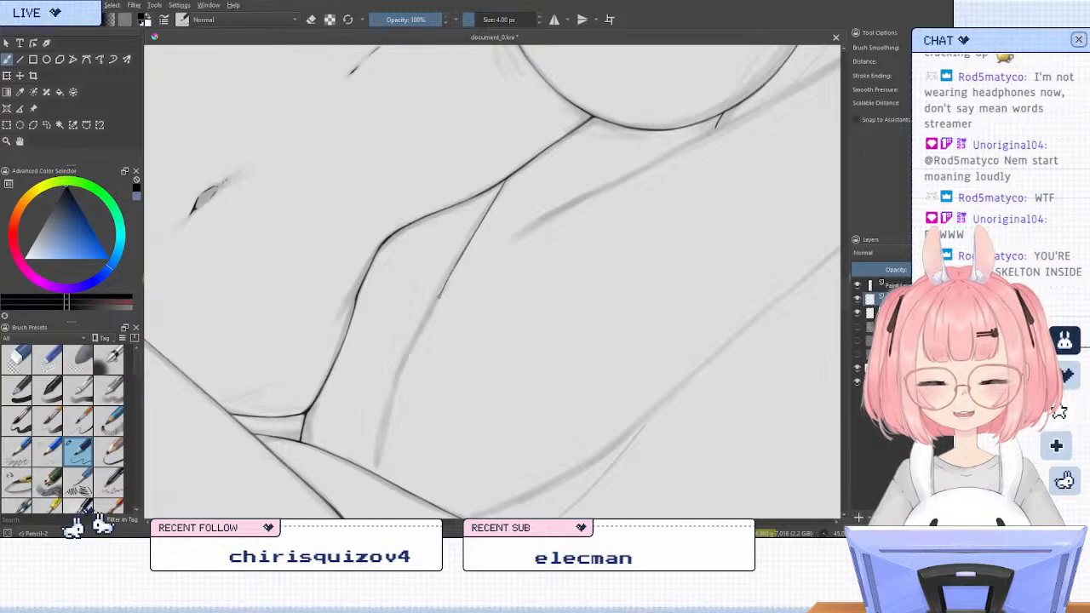
drag(468, 246, 437, 299)
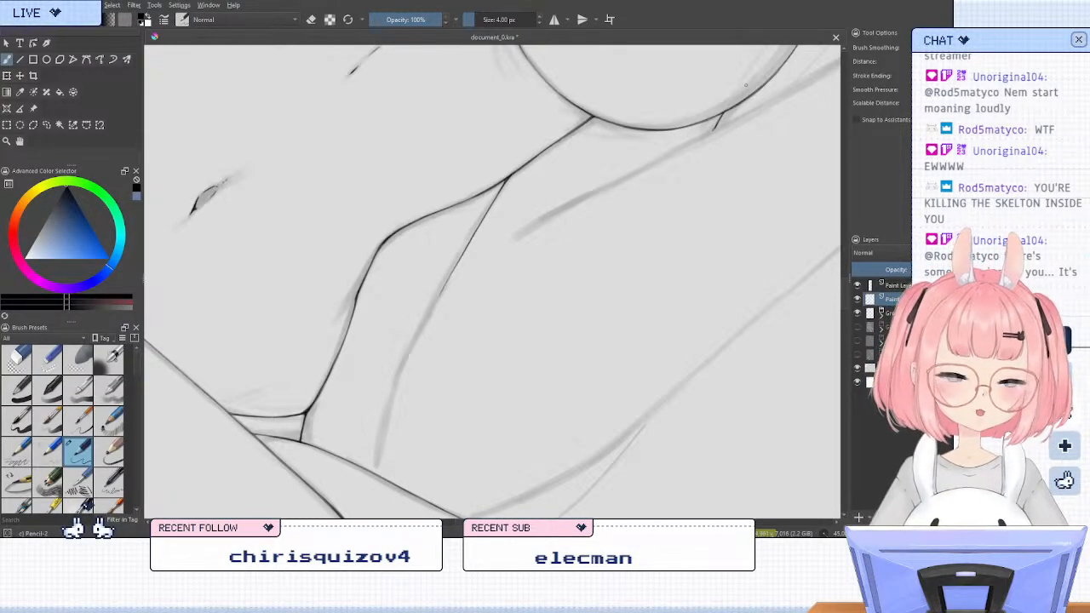
Examine the new side line against the torso, legs and raised arm in rotated and upright views of the figure
scroll(516, 212, down, 3)
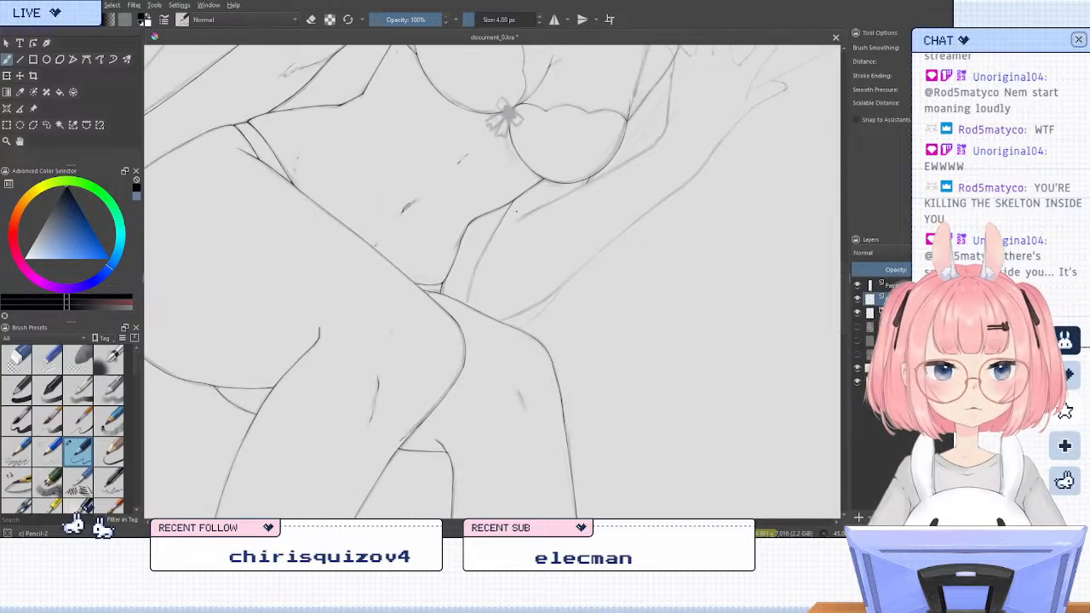
scroll(516, 212, down, 1)
scroll(569, 209, up, 2)
scroll(550, 286, down, 2)
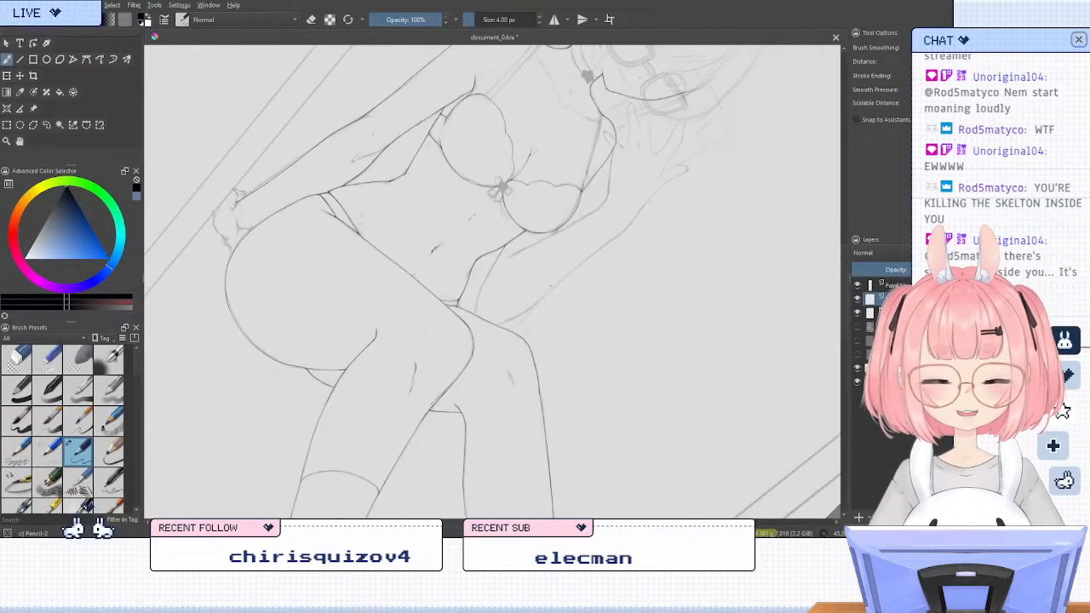
scroll(550, 286, down, 1)
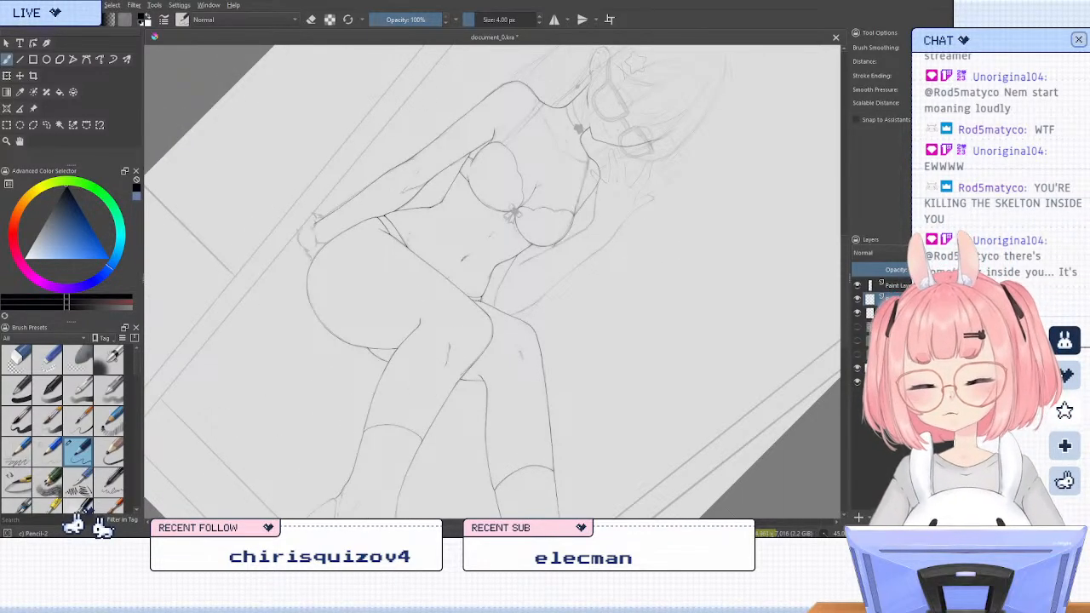
key(5)
scroll(531, 228, up, 1)
scroll(413, 204, up, 1)
scroll(412, 204, down, 1)
scroll(412, 204, up, 1)
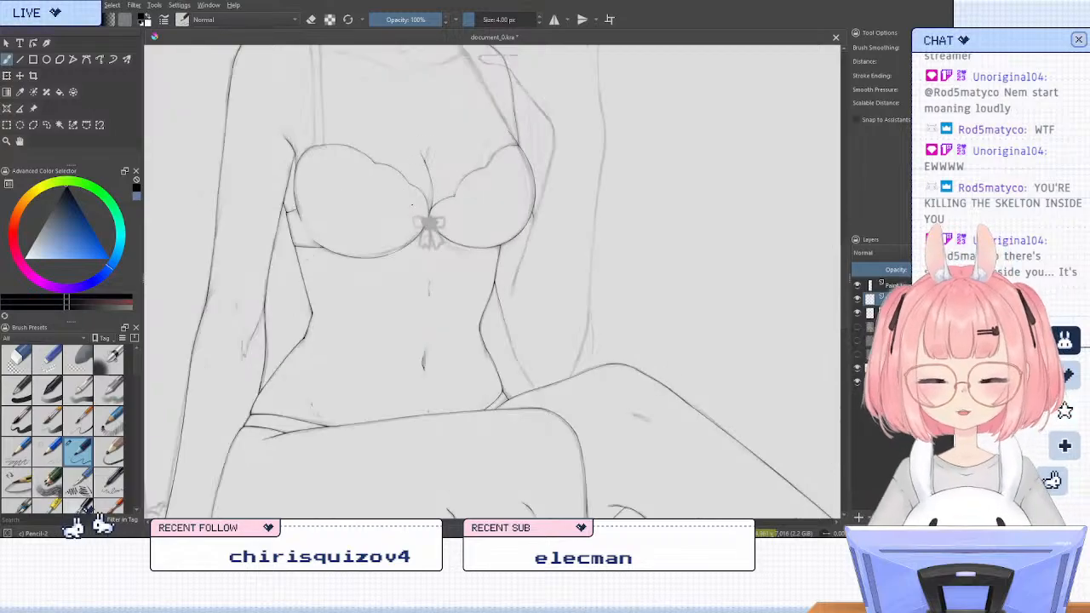
scroll(411, 204, down, 2)
scroll(411, 204, up, 3)
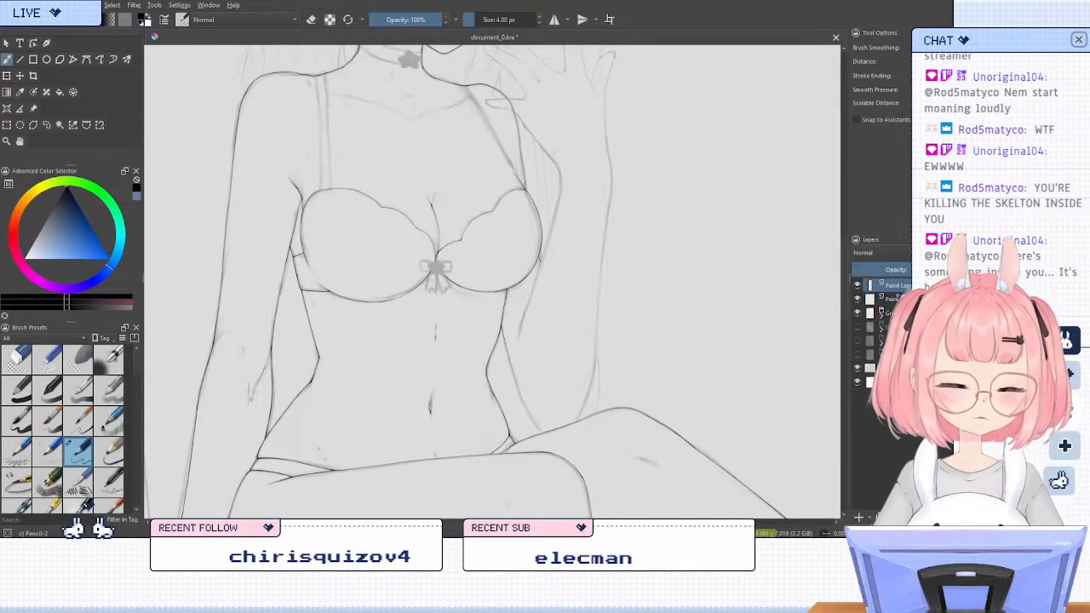
Try inking a short starting stroke of the shoulder strap's outer edge at the larger cup's upper corner on the top paint layer
key(m)
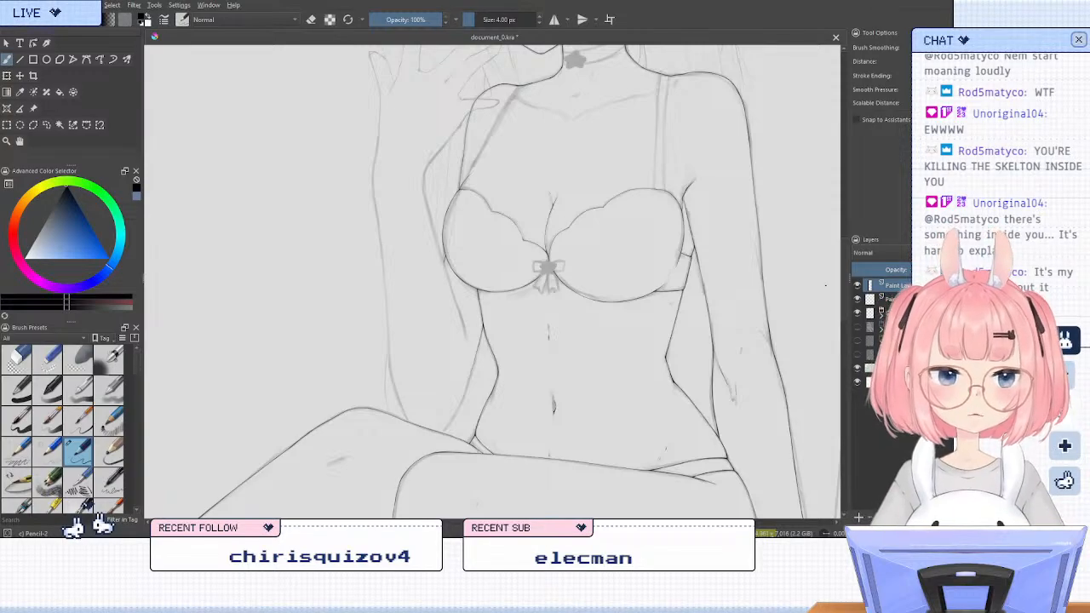
key(6)
key(6)
drag(724, 298, 556, 366)
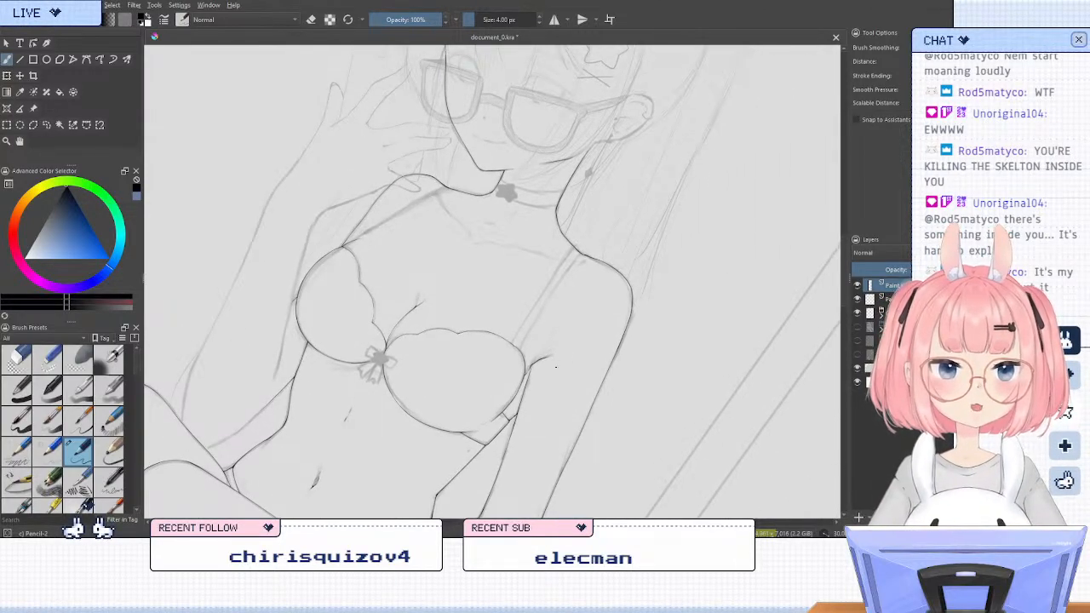
key(6)
scroll(551, 403, up, 1)
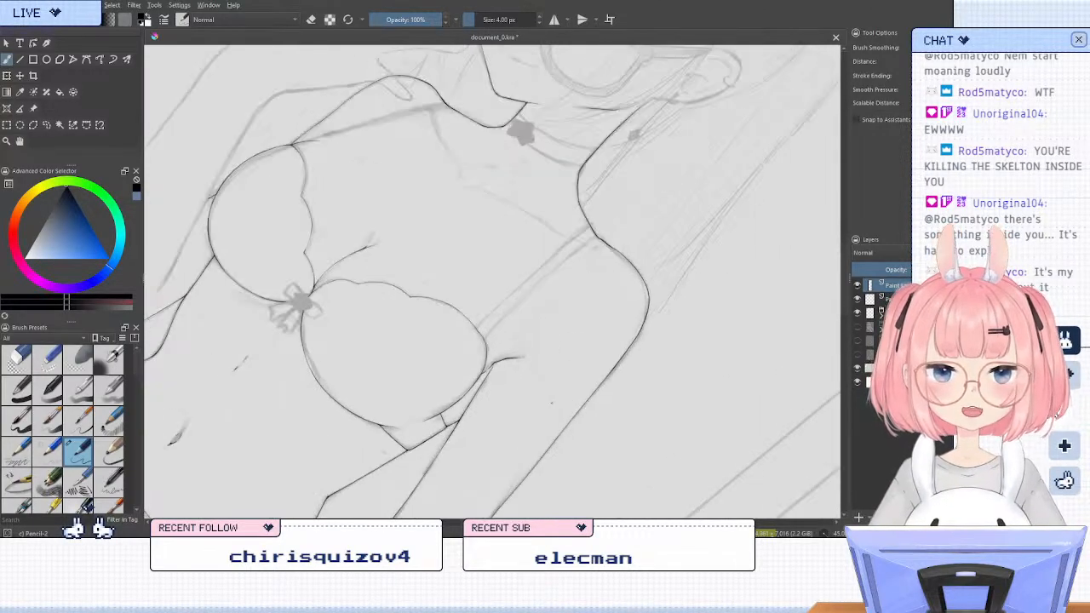
scroll(552, 402, up, 1)
scroll(359, 323, up, 1)
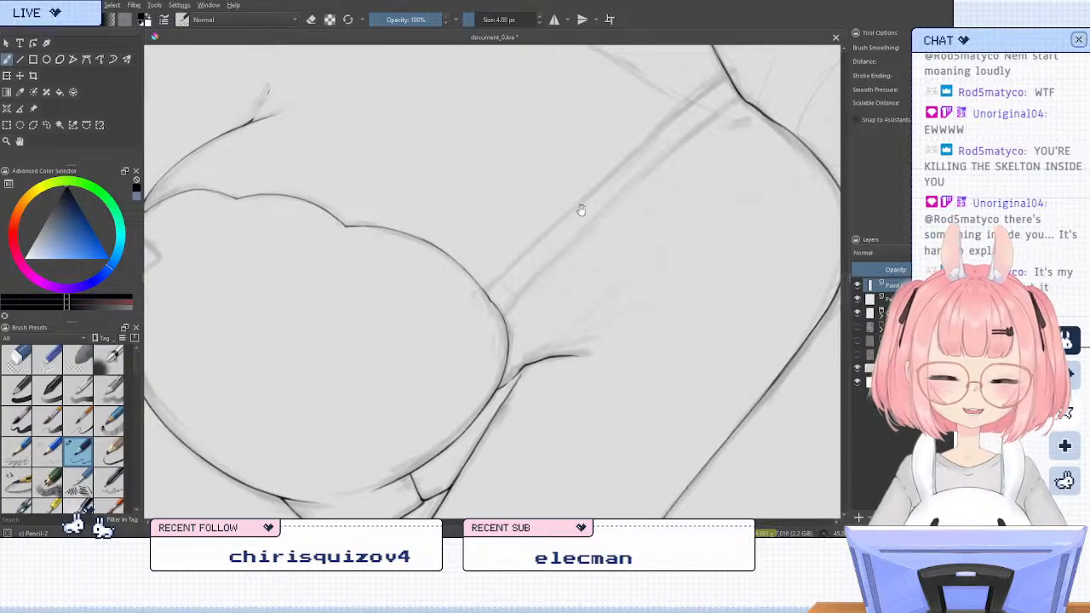
drag(581, 209, 554, 257)
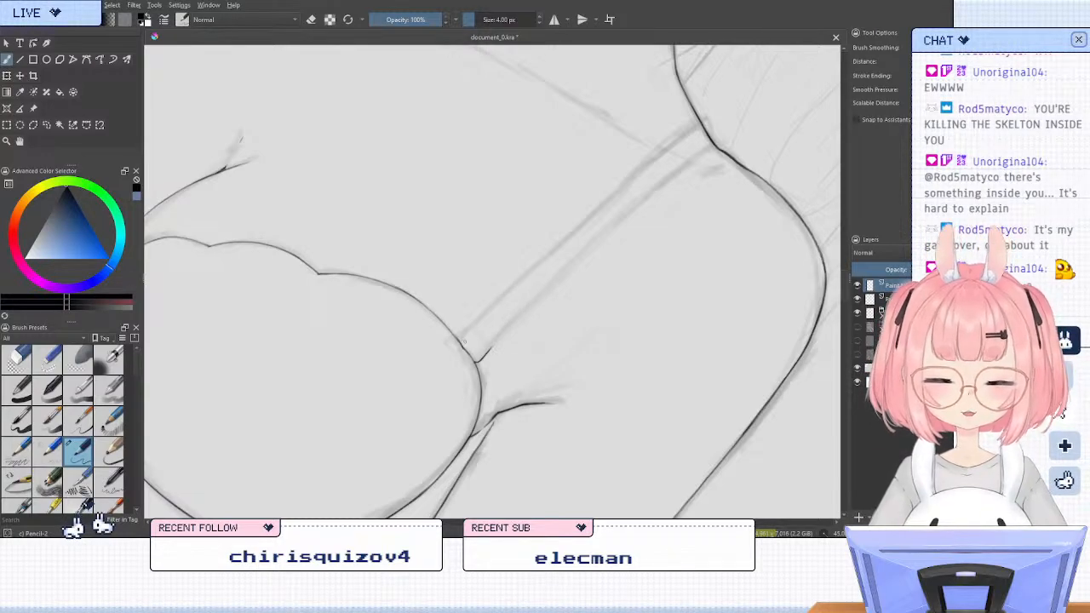
key(slash)
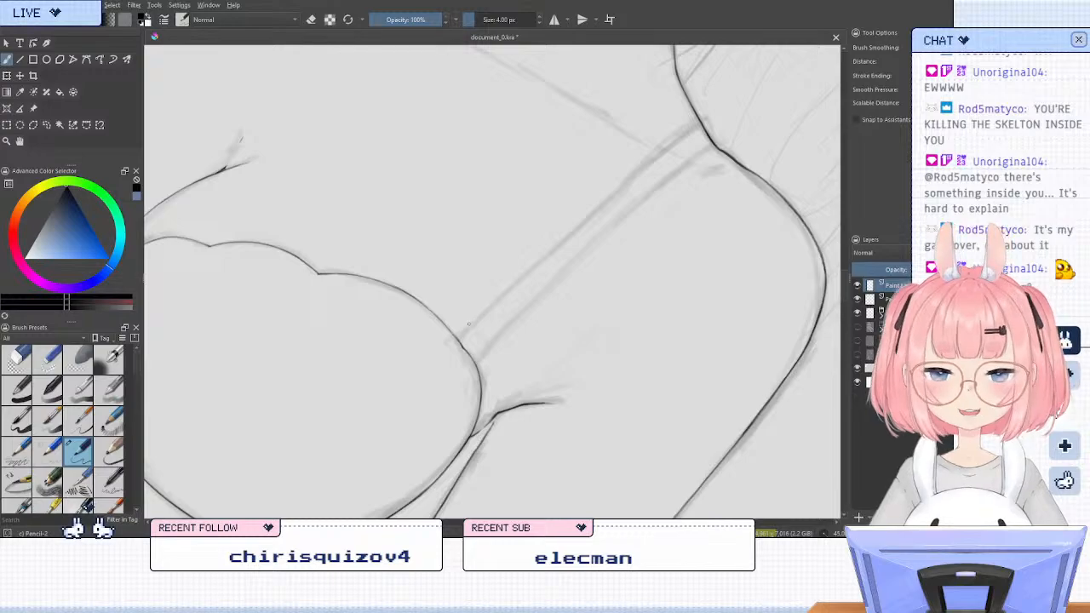
Ink the upper stretch of the shoulder strap's outer edge, running from the shoulder curve toward the cup
key(5)
key(m)
drag(558, 250, 554, 407)
key(m)
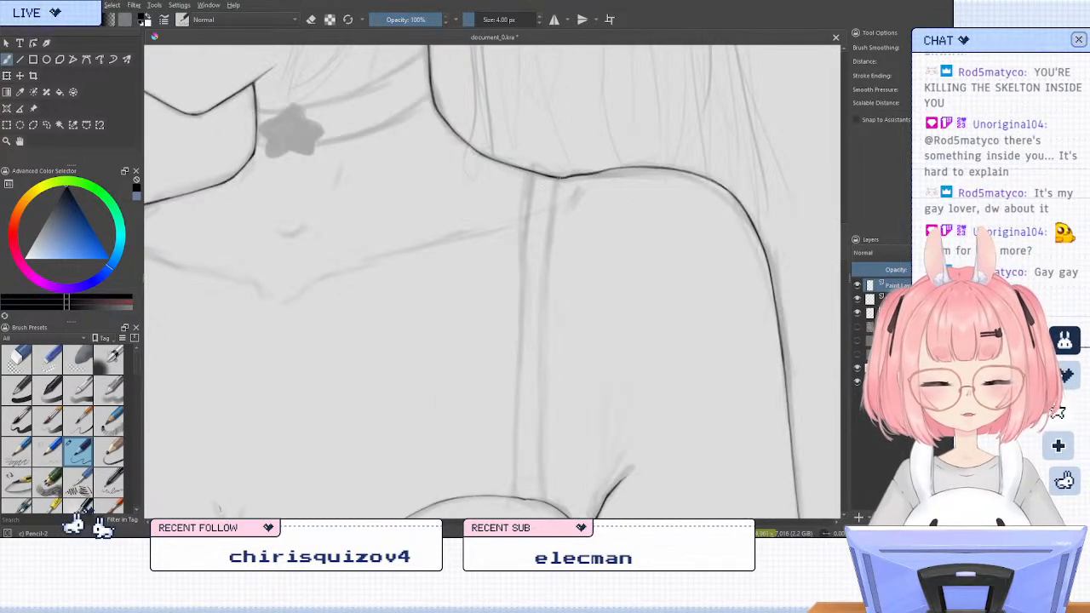
key(6)
key(6)
key(6)
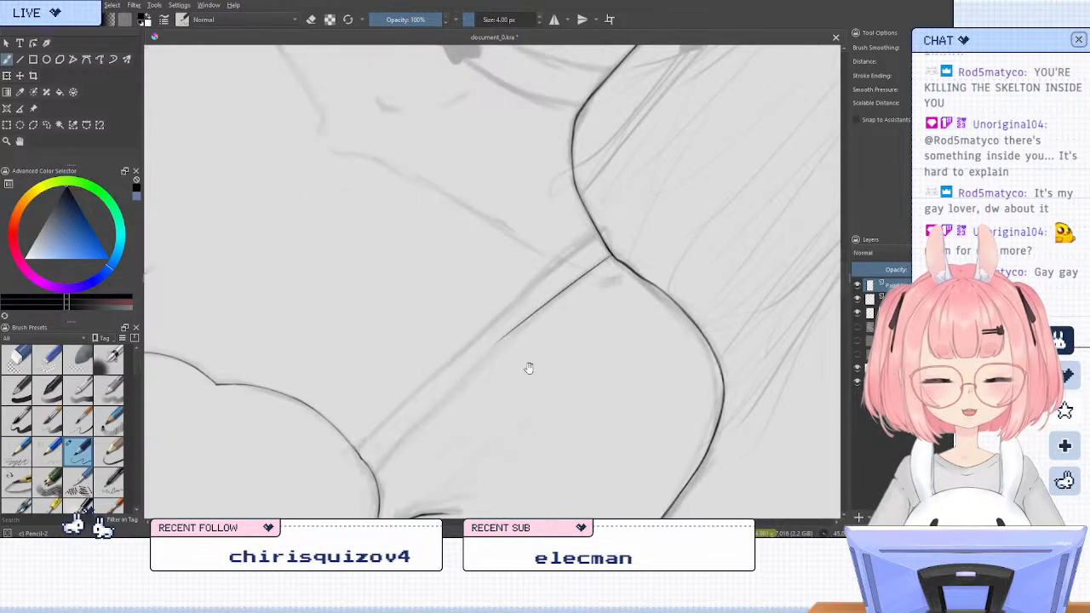
drag(527, 366, 513, 265)
Erase the loose lower end of the strap stroke and redraw the outer edge all the way down to the cup outline
key(slash)
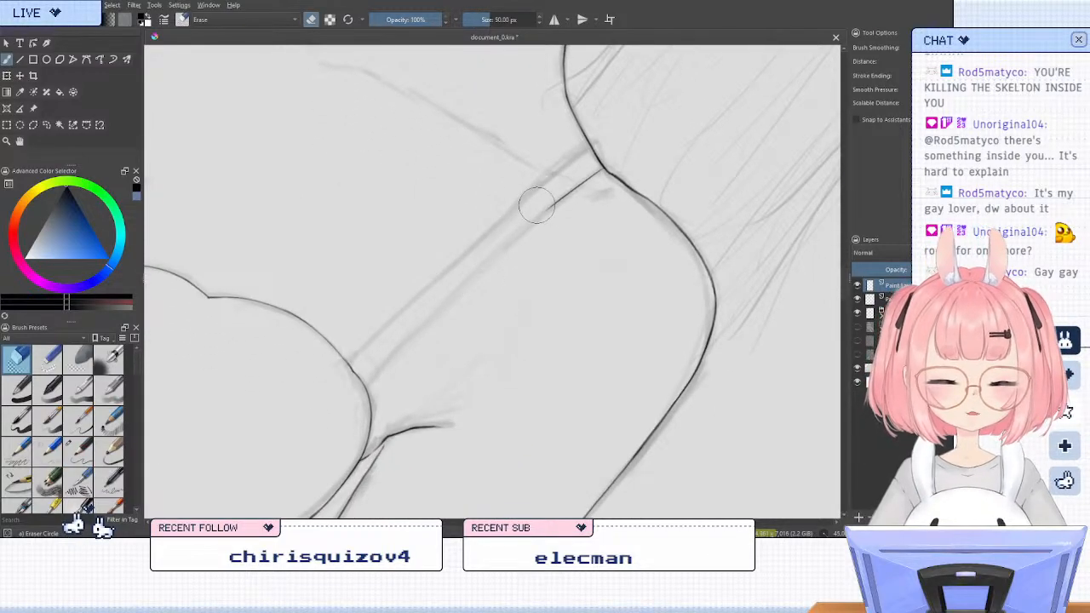
key(slash)
key(slash)
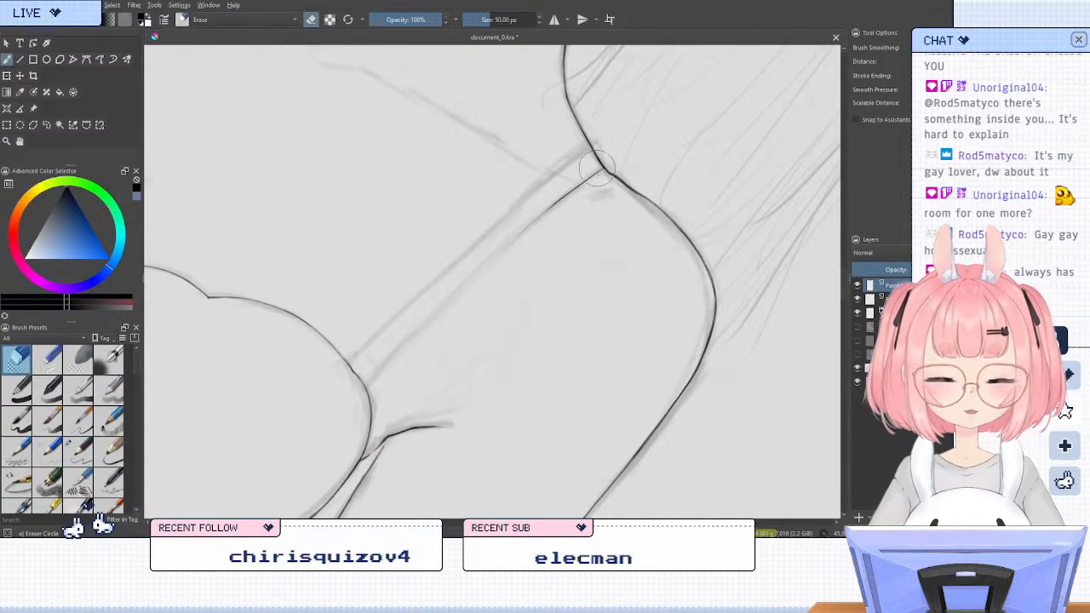
key(slash)
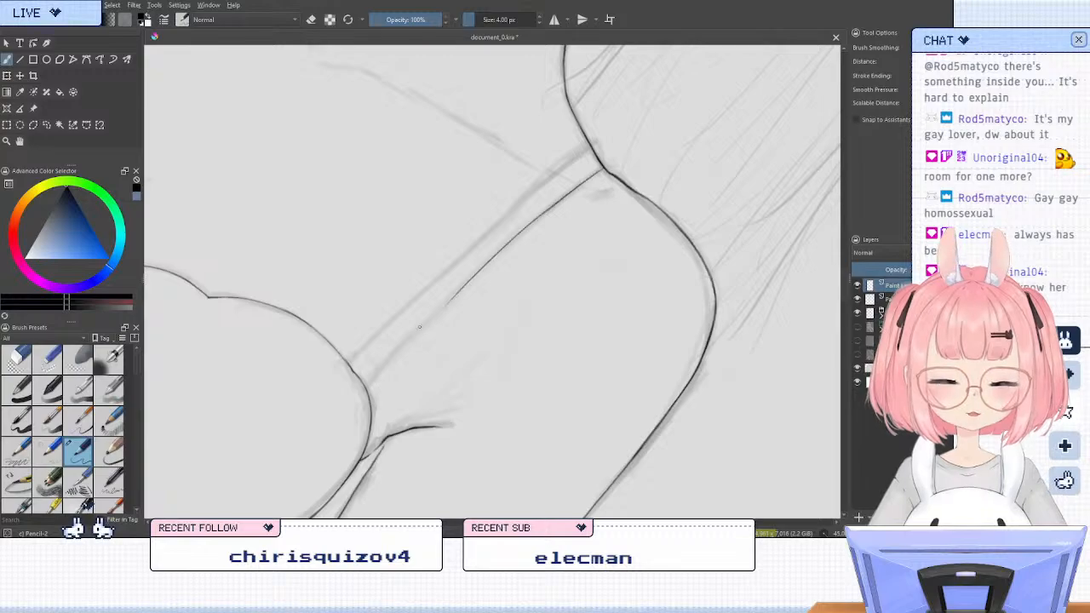
mouse_move(603, 170)
mouse_down()
mouse_move(518, 234)
mouse_move(366, 379)
mouse_up()
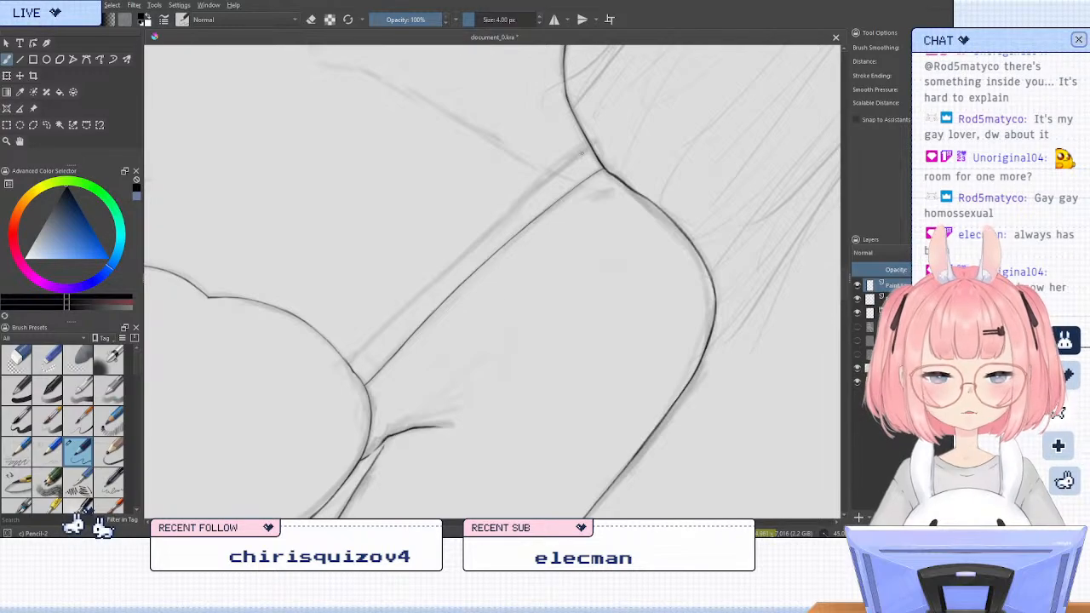
Select the inked strap edge freehand and place a transformed copy over the sketched inner edge of the strap
click(46, 125)
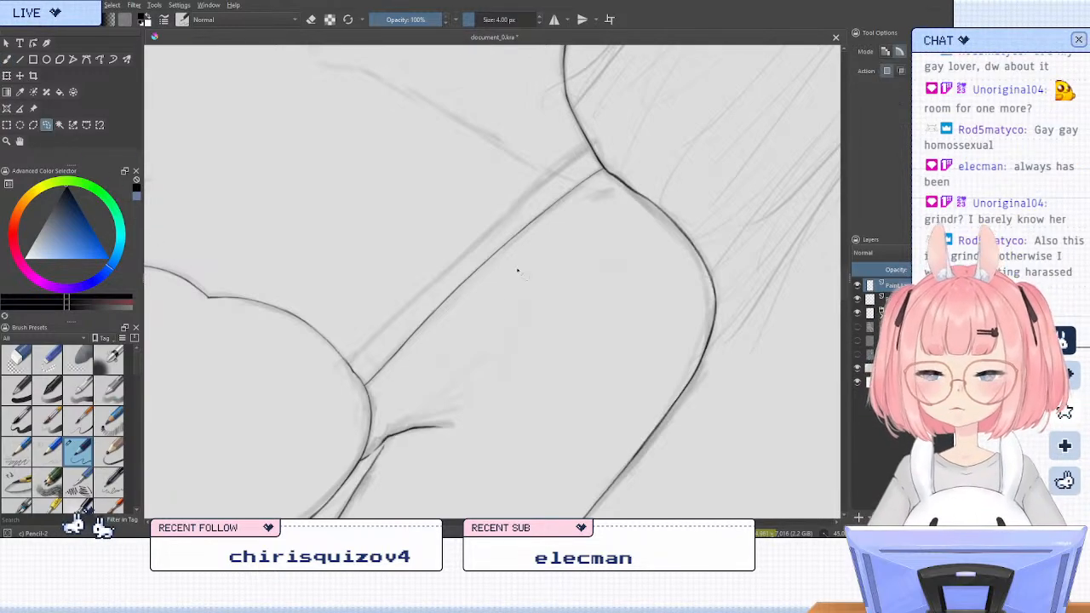
mouse_move(358, 357)
mouse_down()
mouse_move(629, 136)
mouse_move(497, 323)
mouse_move(379, 413)
mouse_up()
key(ctrl+t)
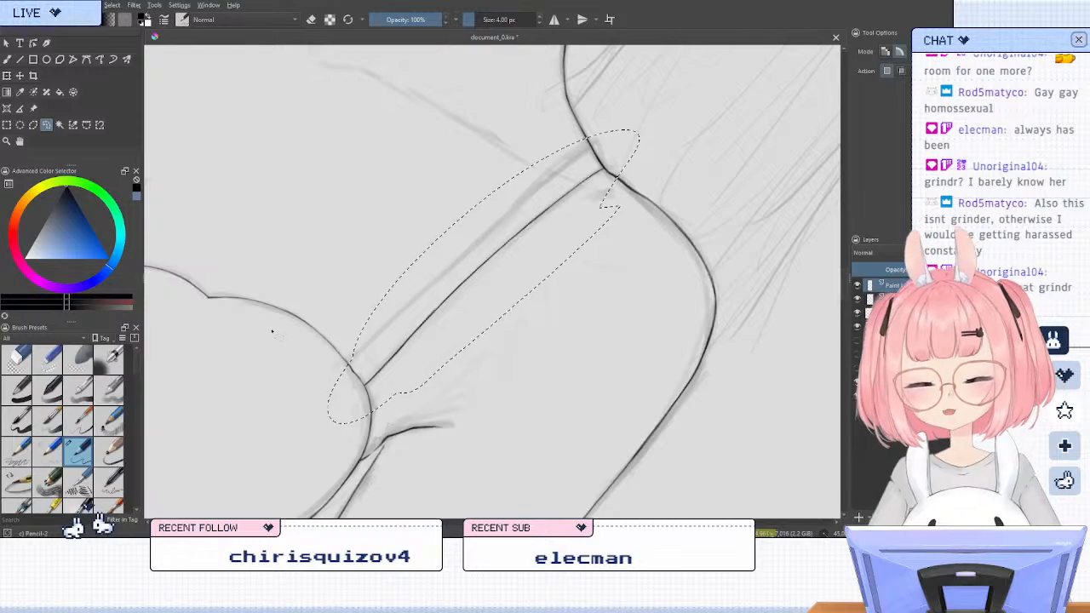
drag(483, 320, 474, 299)
drag(592, 273, 599, 273)
drag(469, 290, 474, 295)
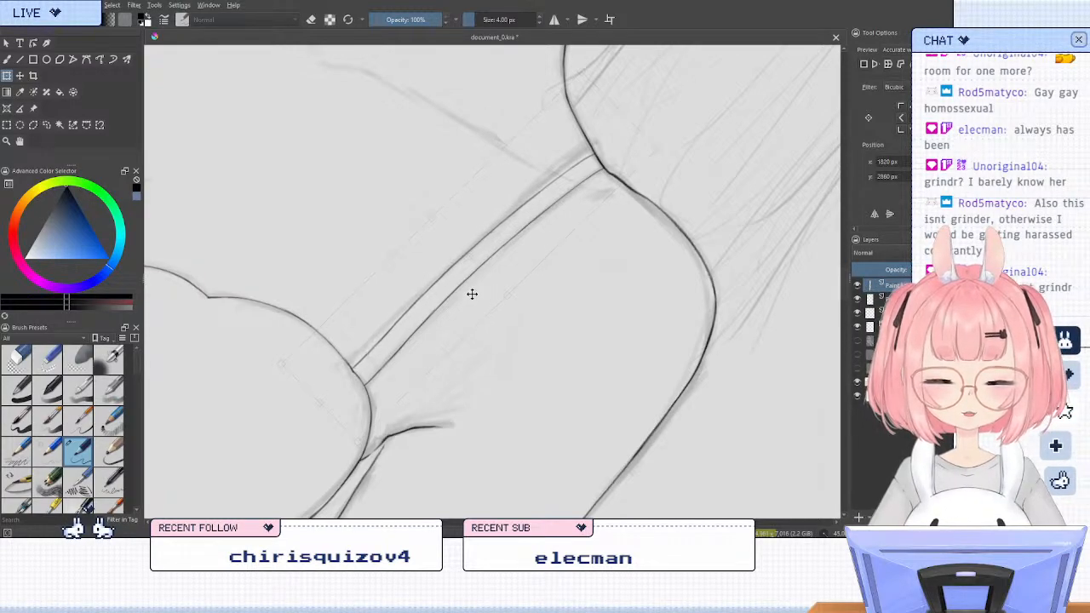
drag(472, 294, 466, 305)
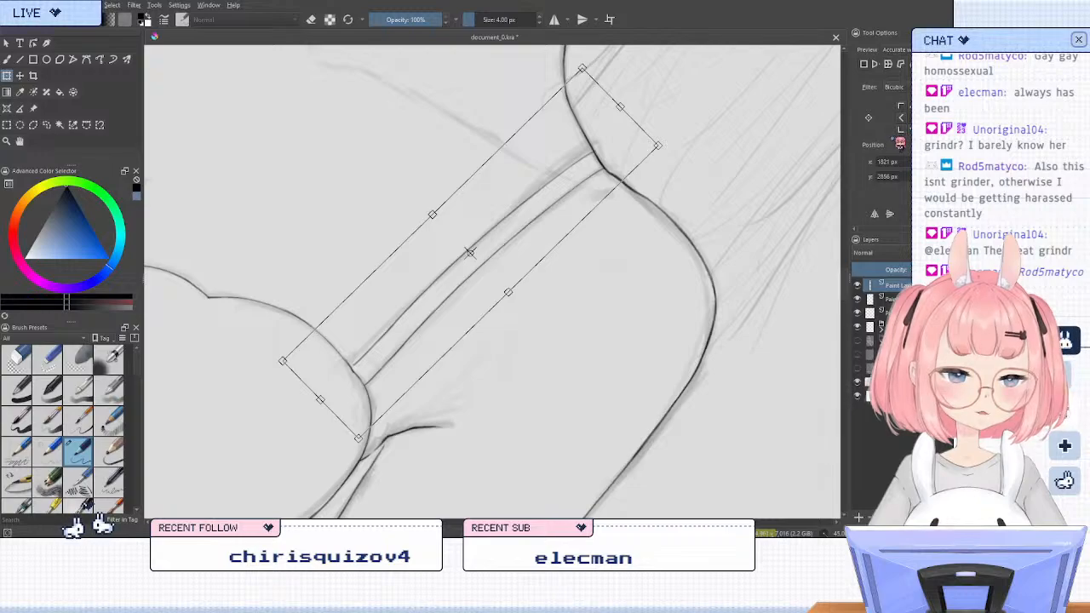
key(Return)
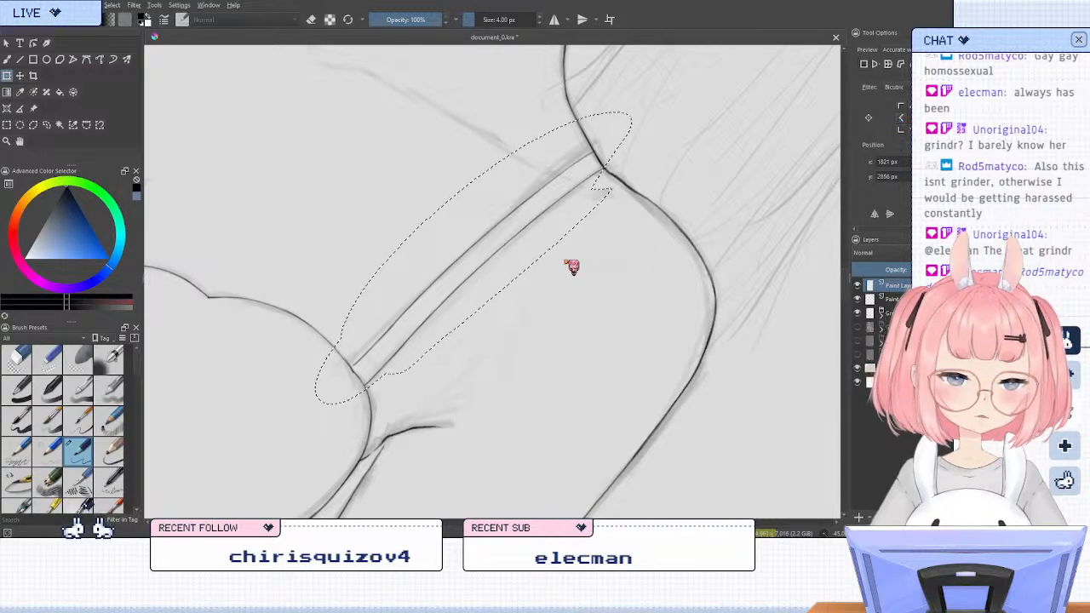
Fine-tune the copied strap edge's position to about X 1821 px, Y 2857 px, apply the transform and return to the brush tool
click(502, 261)
drag(501, 264, 502, 264)
key(Return)
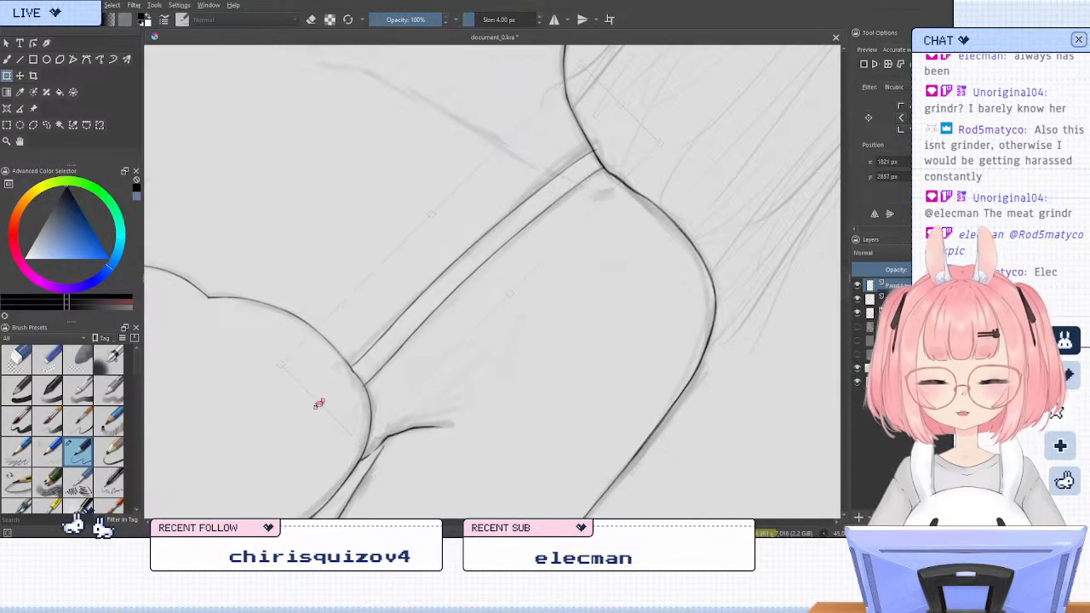
click(319, 402)
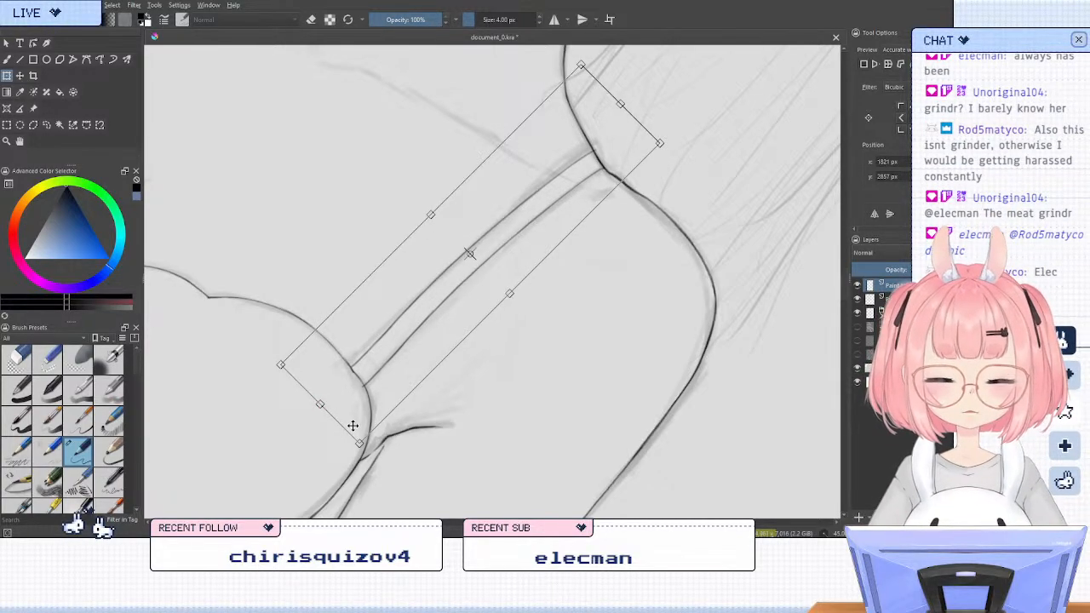
click(46, 124)
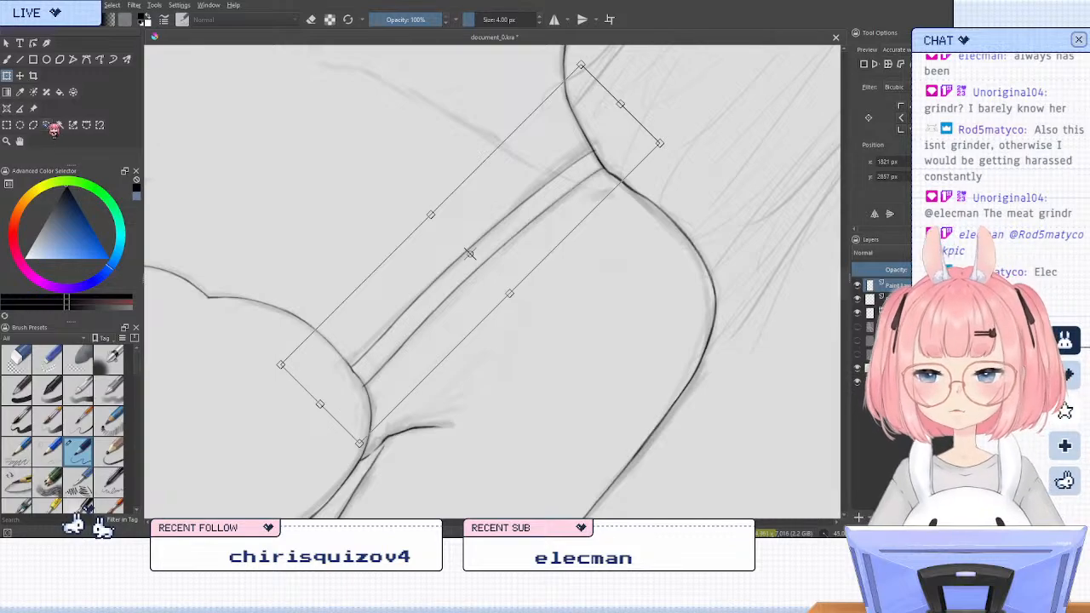
click(7, 60)
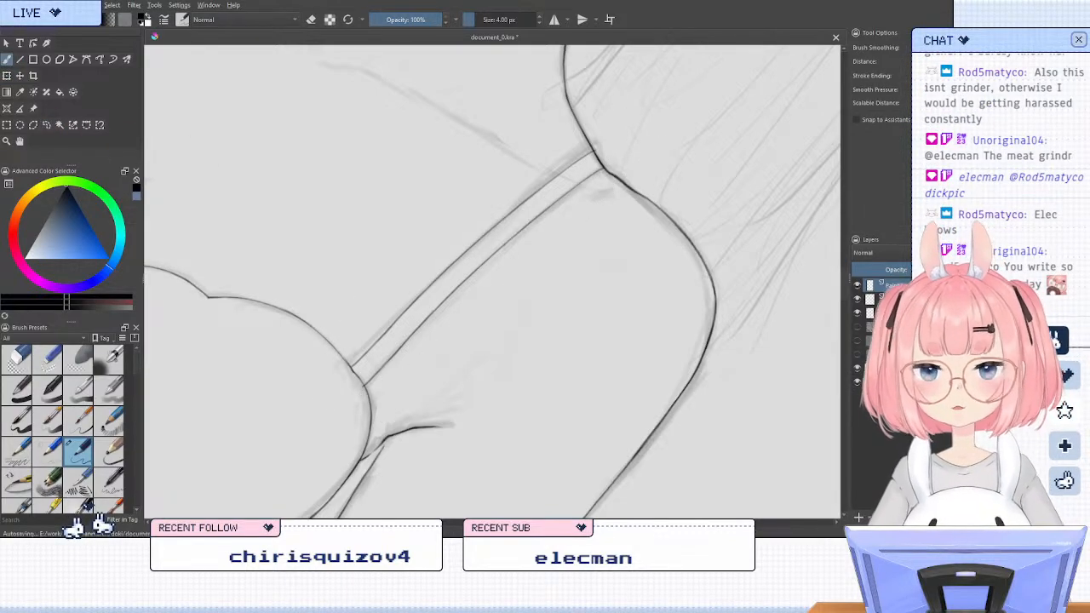
Trim the overshooting lower end of the strap with the eraser and ink both strap edges to meet the cup outline
click(15, 359)
key(slash)
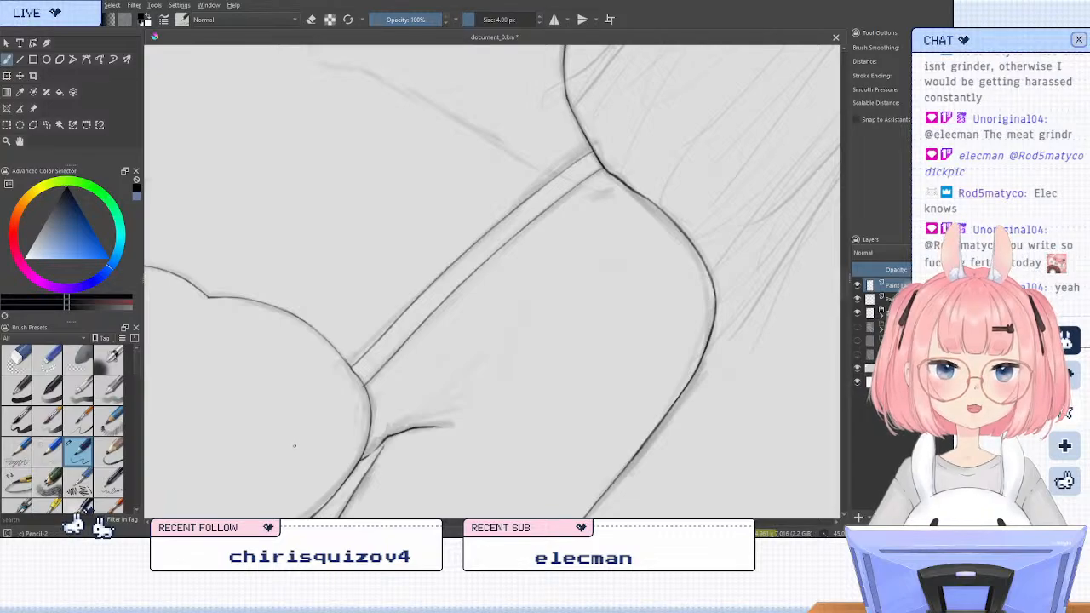
key(slash)
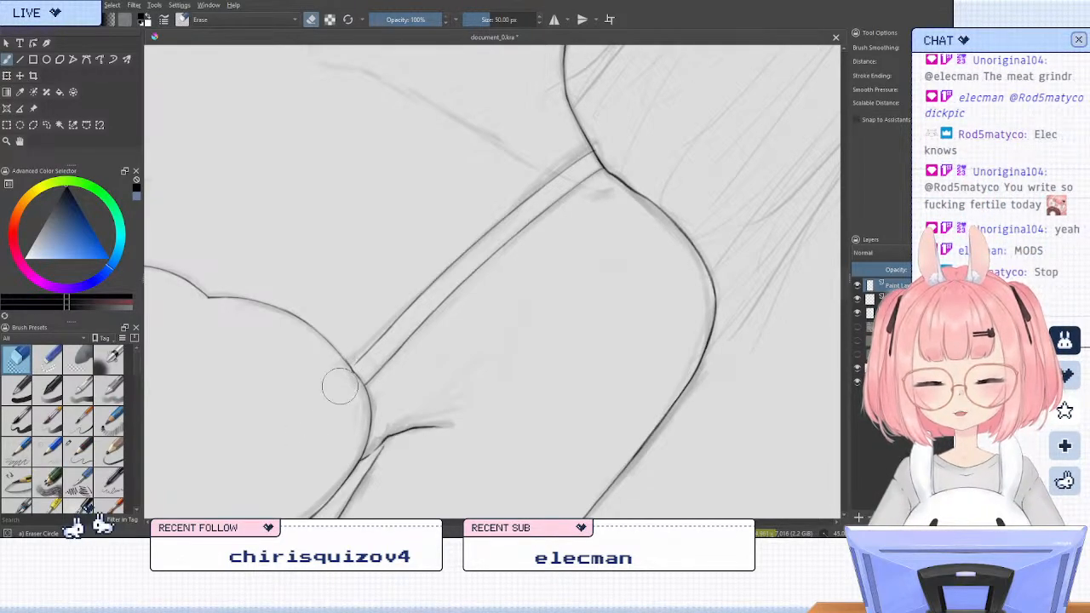
key(slash)
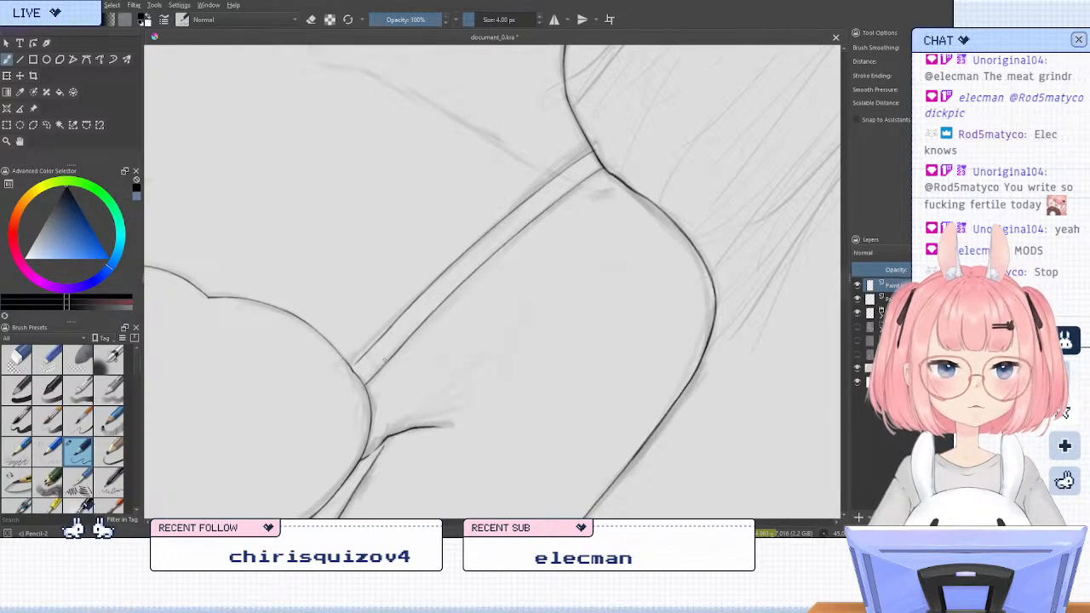
scroll(361, 384, up, 2)
scroll(338, 359, up, 1)
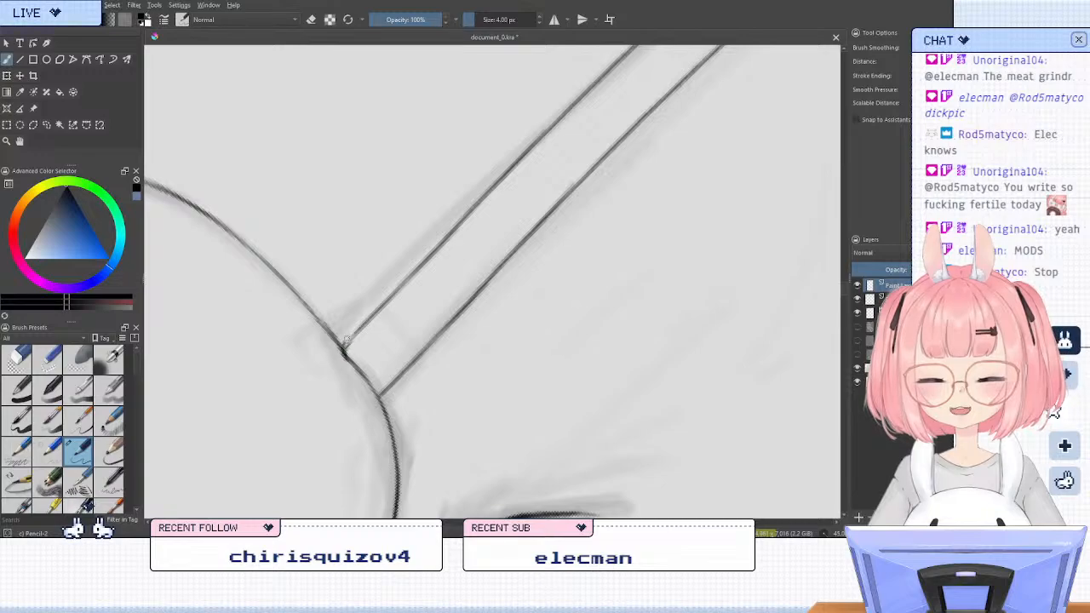
drag(357, 327, 343, 348)
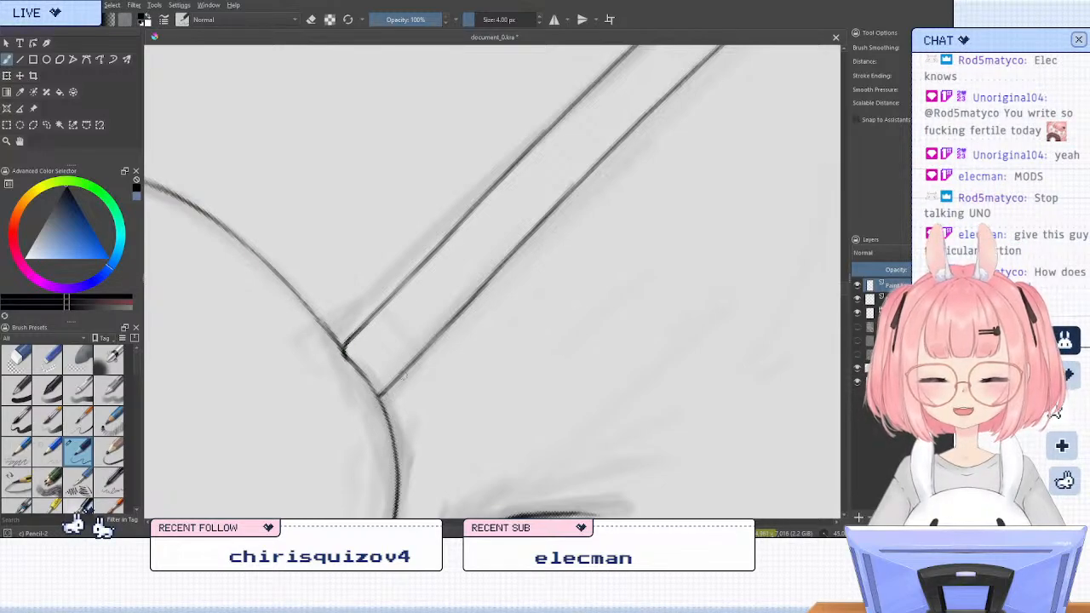
drag(392, 384, 379, 396)
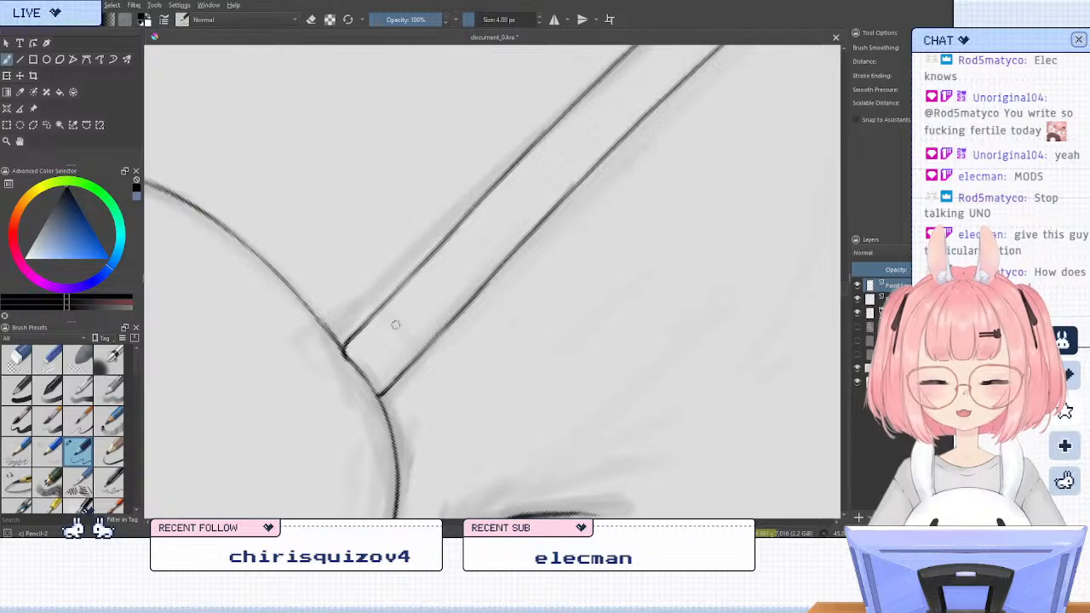
Ink a short broken line across the strap near the cup and close the strap's upper end over the shoulder line
drag(393, 324, 402, 337)
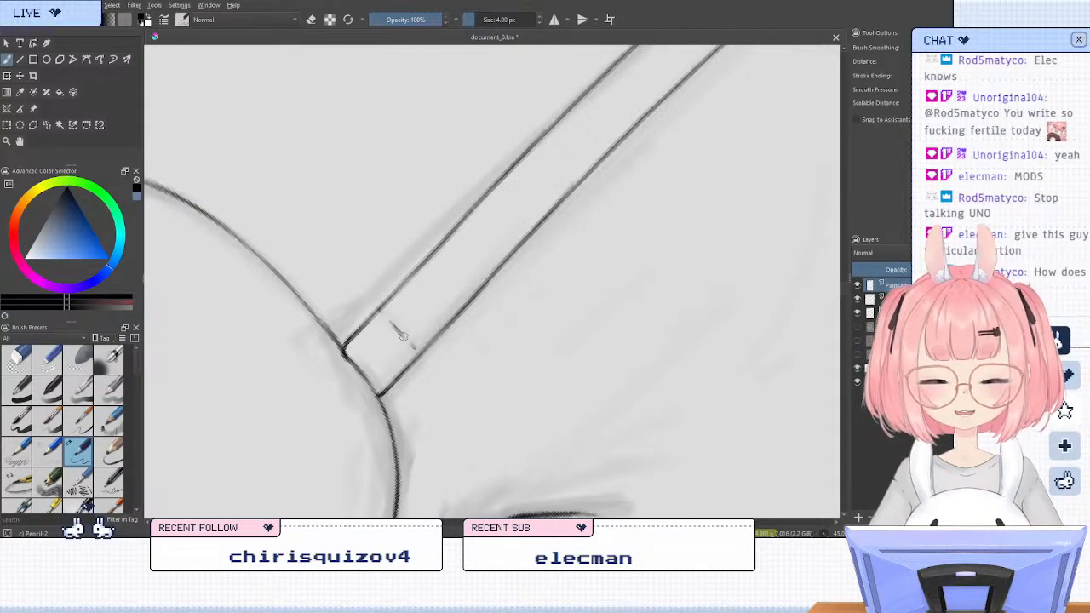
scroll(402, 336, down, 5)
scroll(508, 231, up, 3)
scroll(508, 230, up, 1)
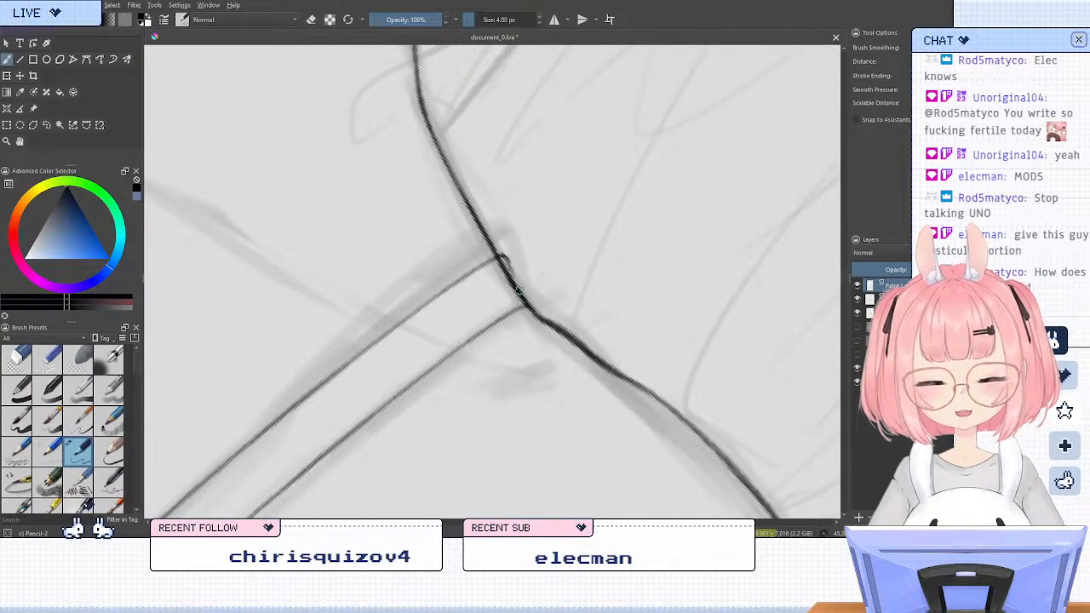
drag(503, 257, 532, 308)
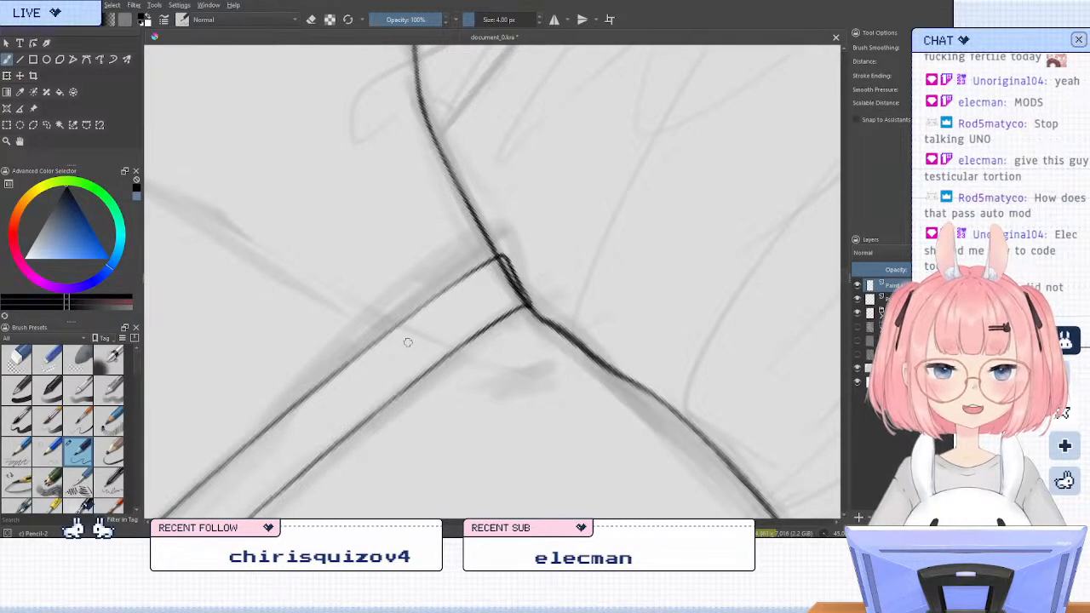
scroll(626, 284, down, 5)
scroll(549, 366, up, 4)
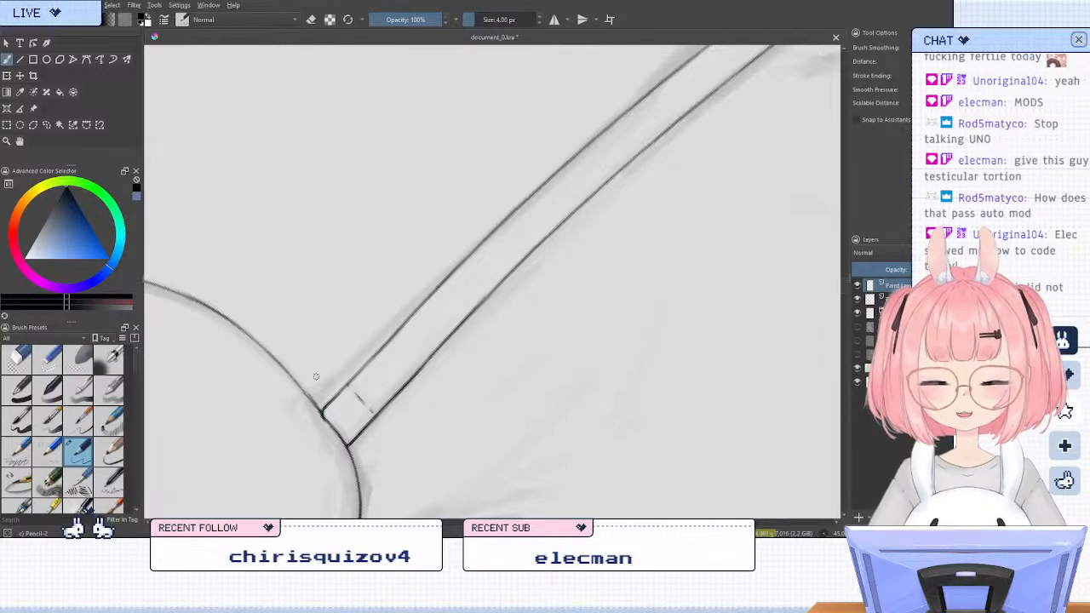
scroll(213, 372, down, 3)
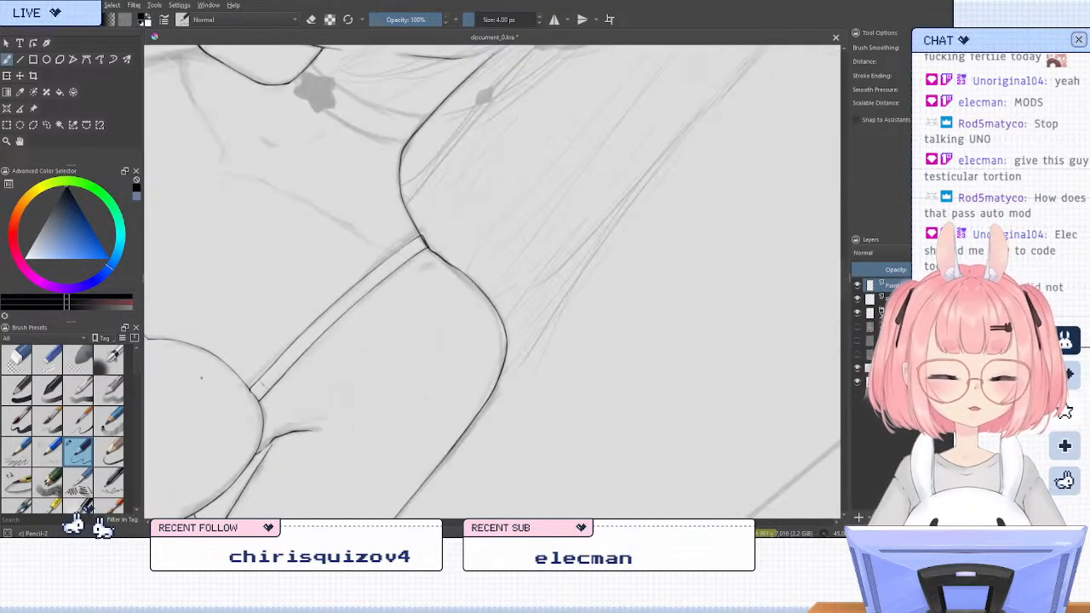
Erase the body layer's shoulder line where the strap covers it, and return to the pencil brush on the strap's layer
scroll(346, 295, up, 1)
scroll(419, 240, down, 2)
drag(420, 224, 536, 220)
scroll(425, 262, up, 2)
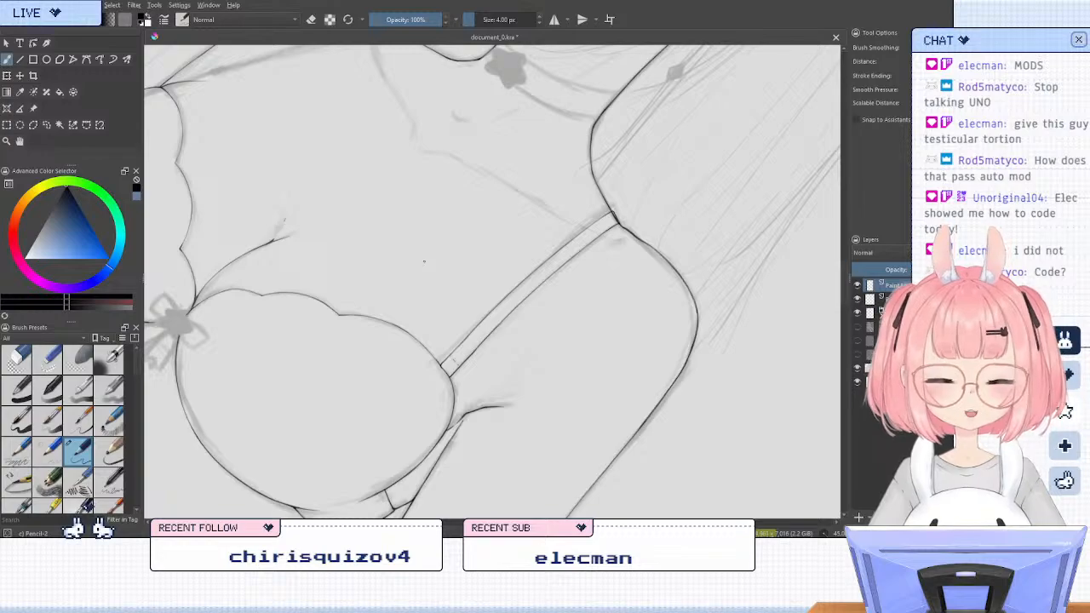
scroll(424, 262, down, 3)
scroll(424, 263, up, 4)
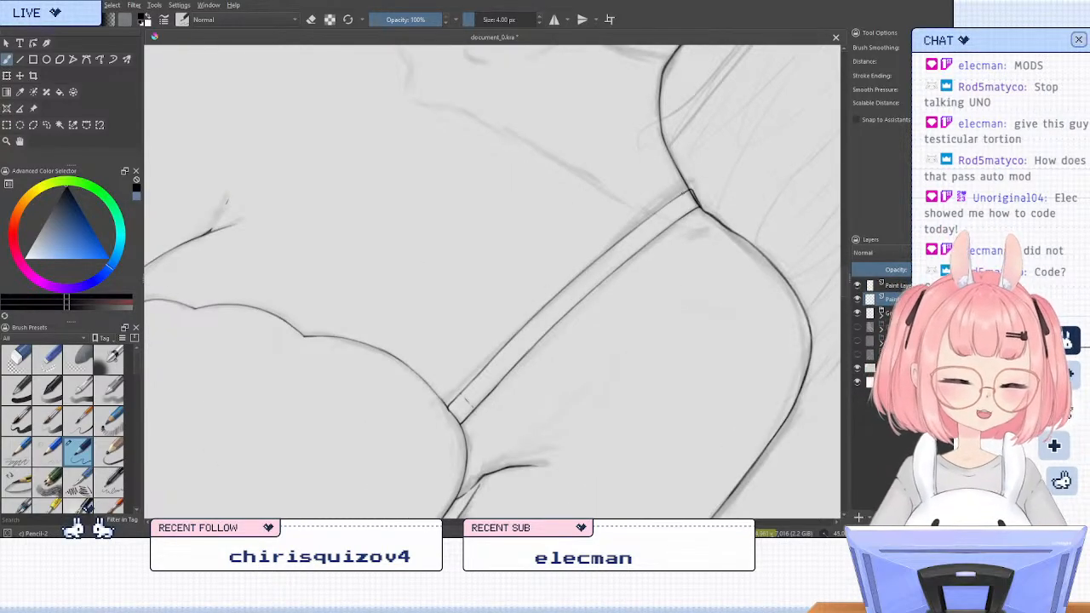
key(slash)
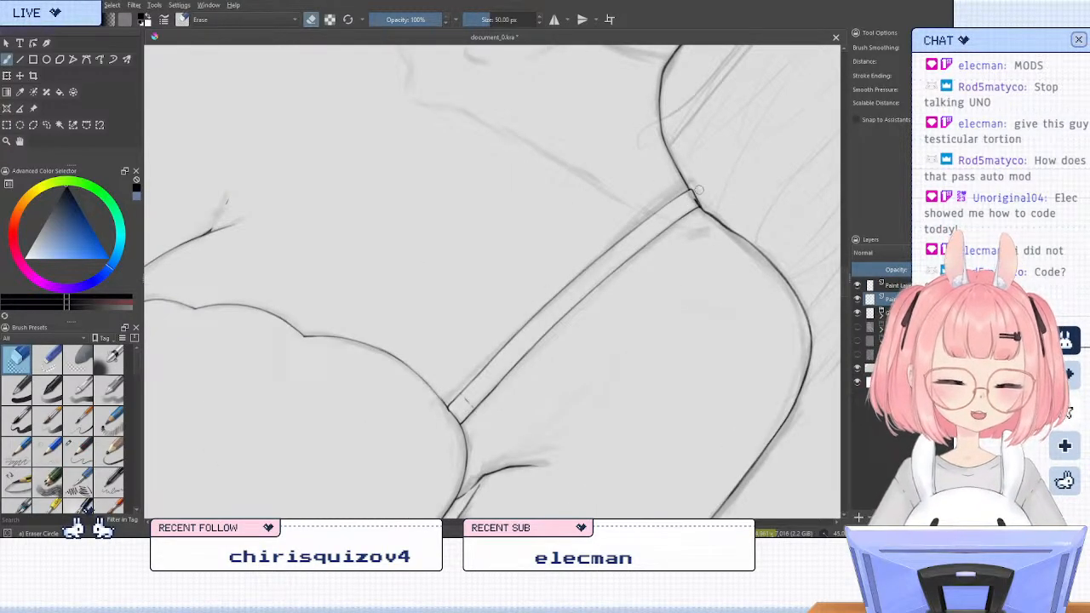
key(slash)
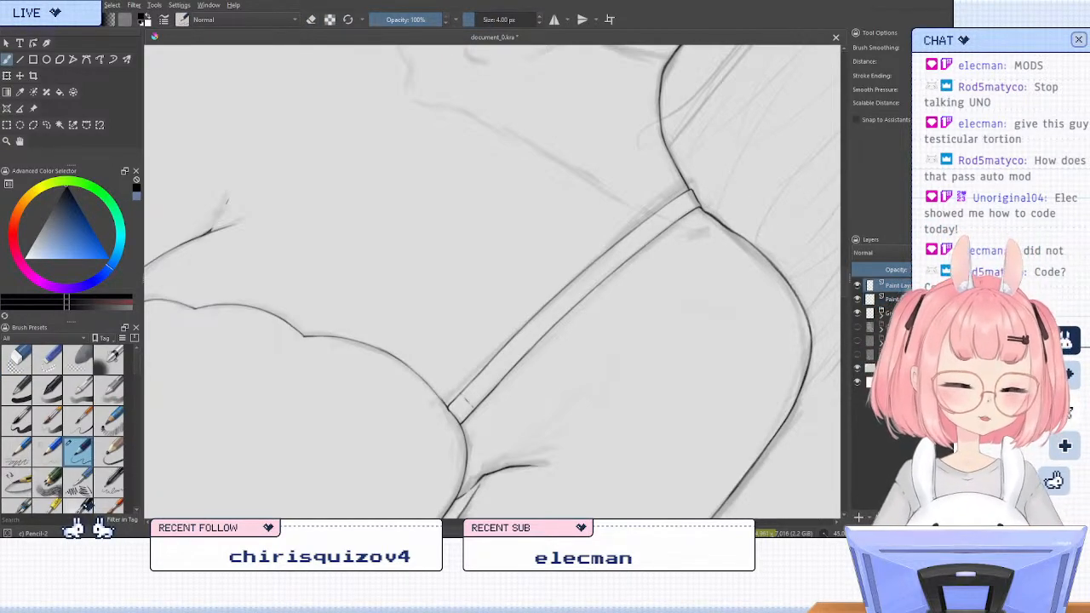
Review the inked torso and strap at several zoom levels, upright, mirrored and rotated, to check the proportions
scroll(545, 330, down, 2)
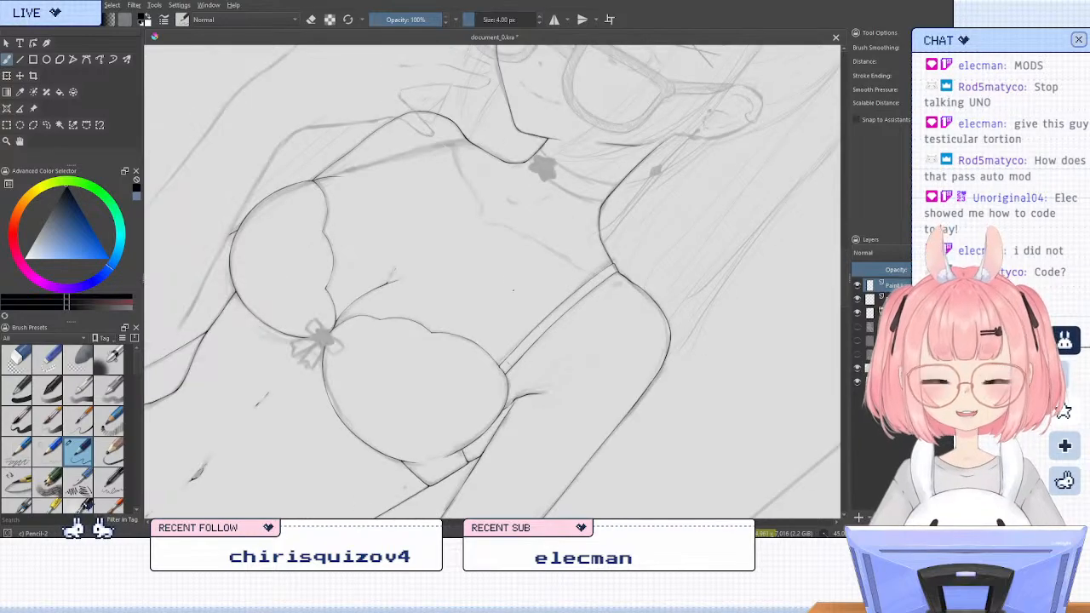
scroll(435, 154, up, 2)
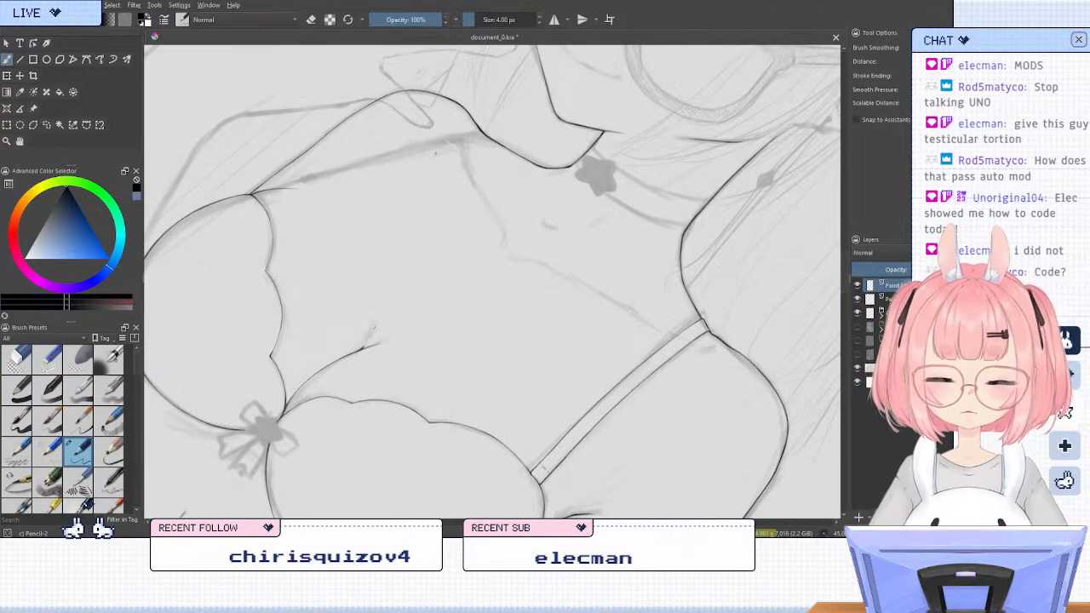
scroll(436, 154, down, 2)
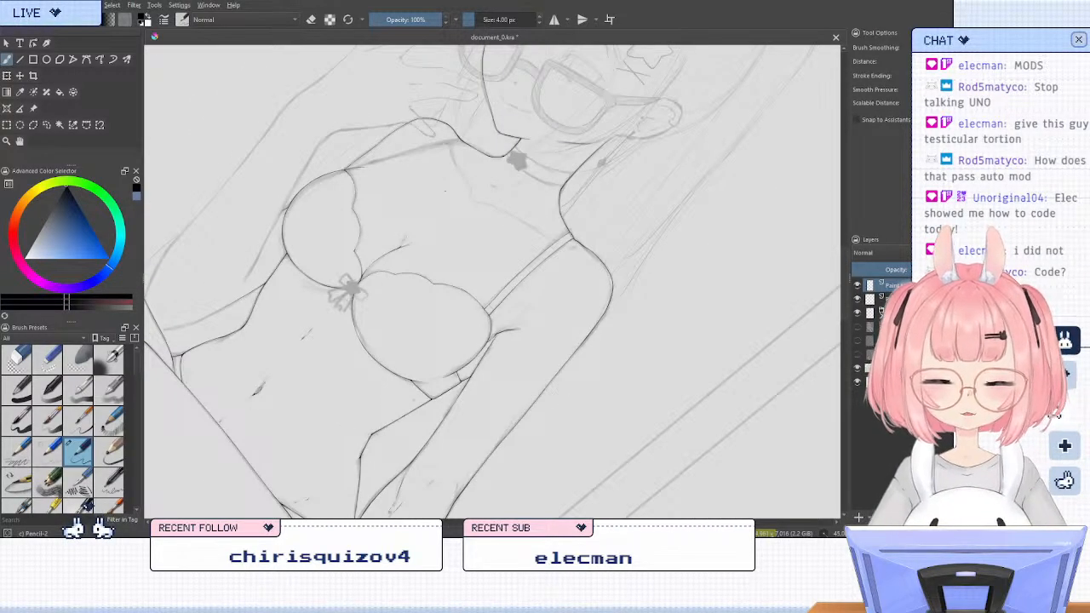
scroll(444, 191, up, 1)
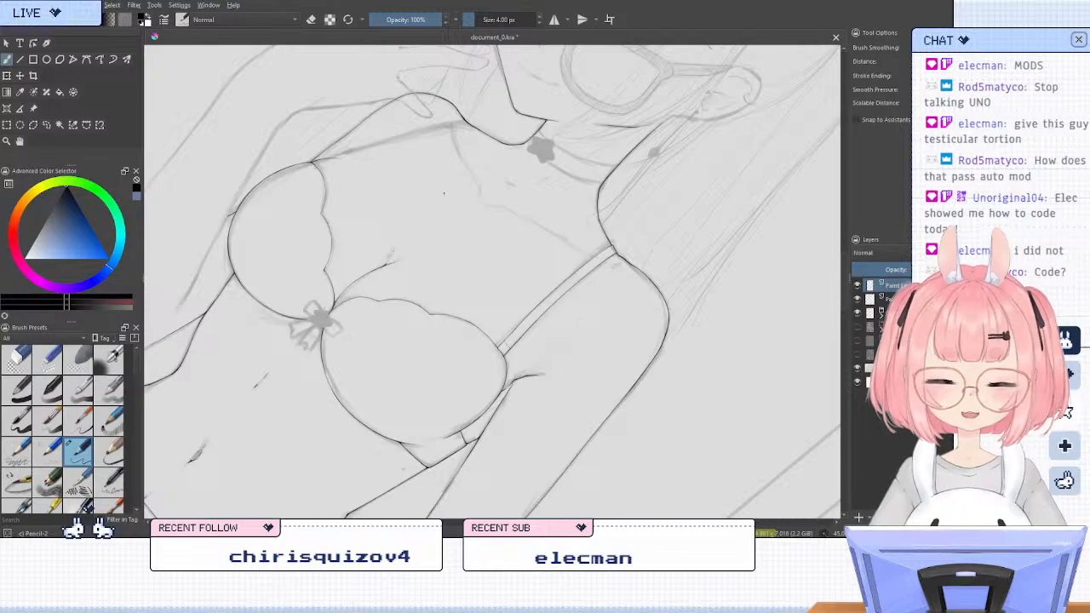
key(5)
scroll(443, 194, down, 2)
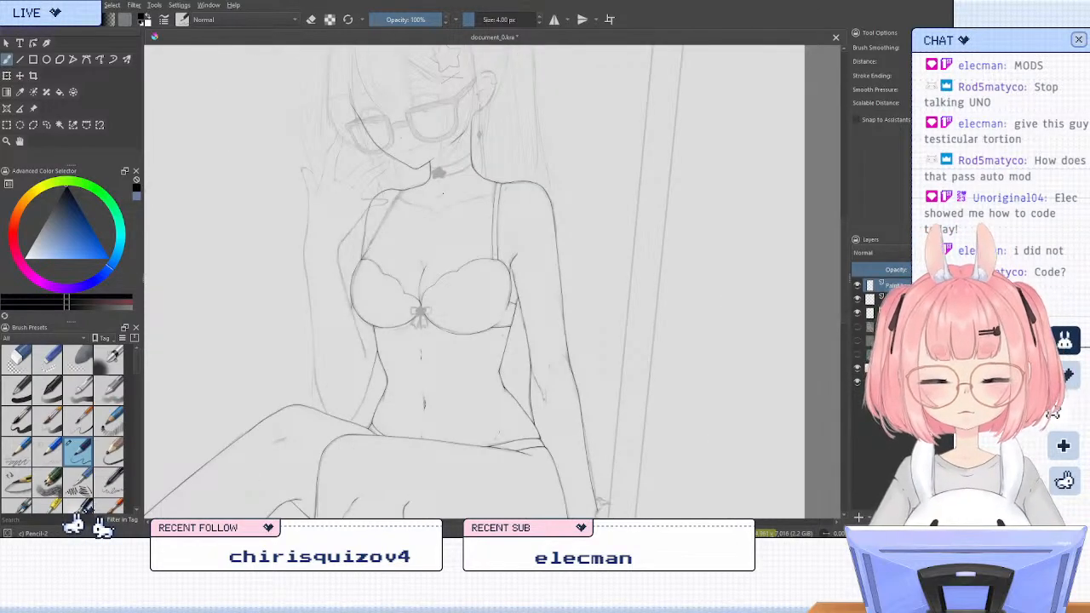
scroll(443, 194, down, 1)
scroll(495, 233, up, 1)
scroll(494, 233, down, 1)
scroll(374, 236, up, 1)
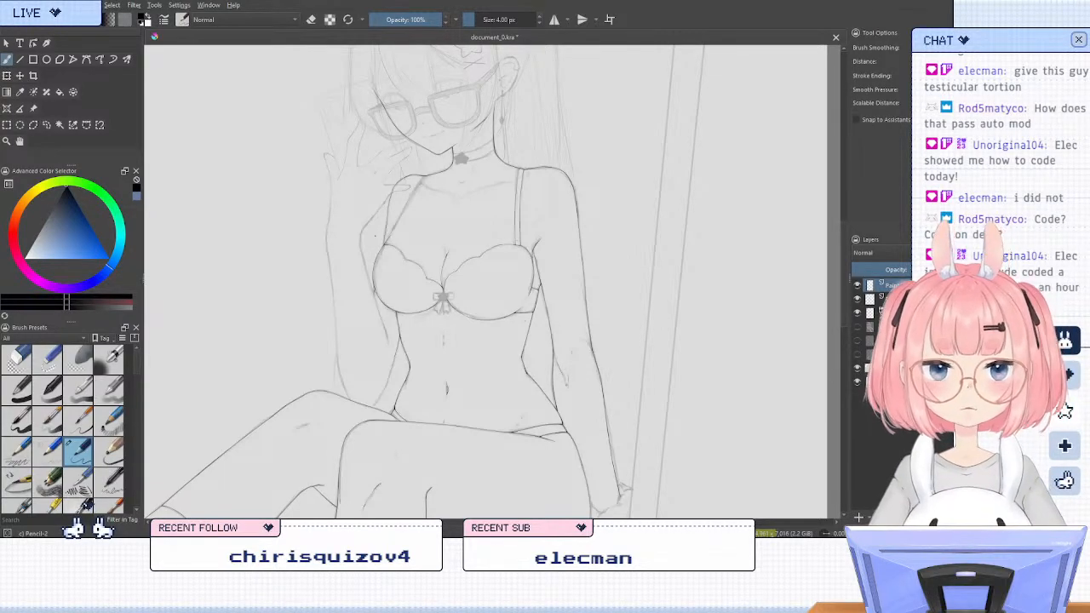
key(m)
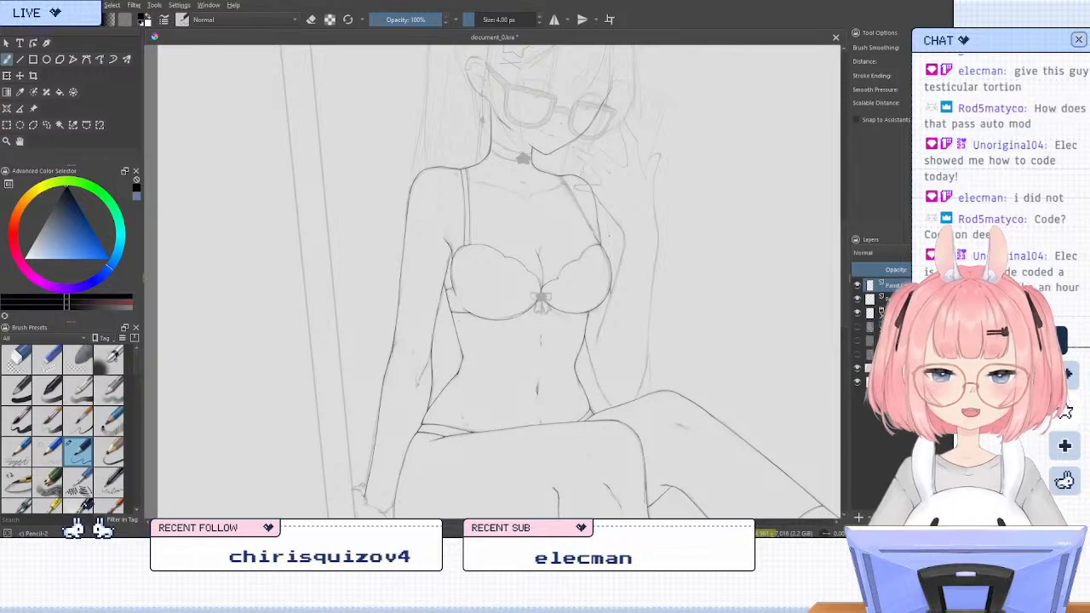
key(6)
key(6)
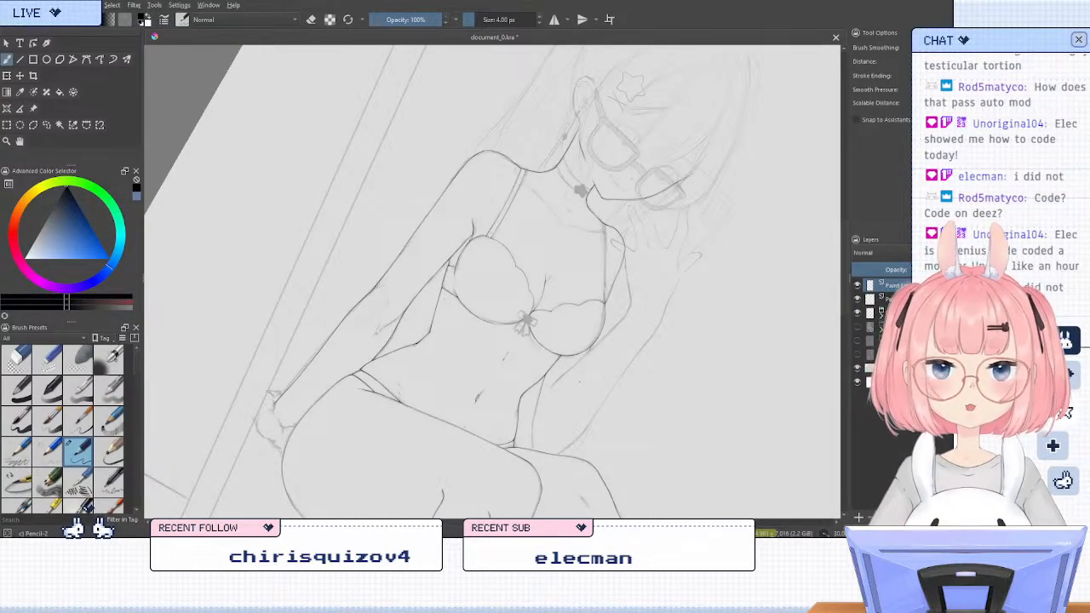
key(plus)
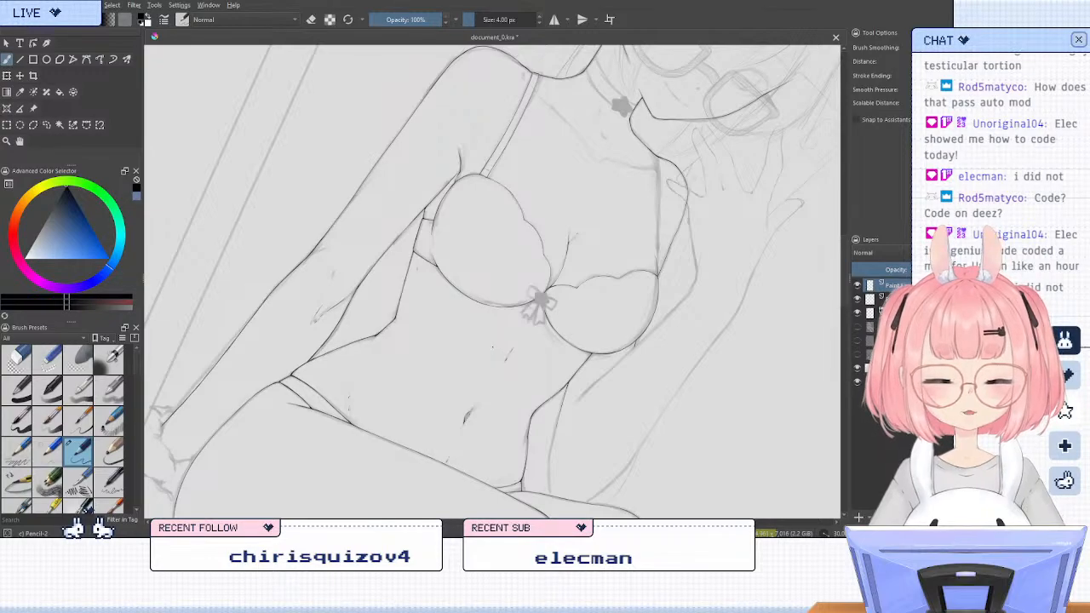
key(4)
Try several strokes along the sketched edge of the other shoulder strap, undoing each attempt
key(4)
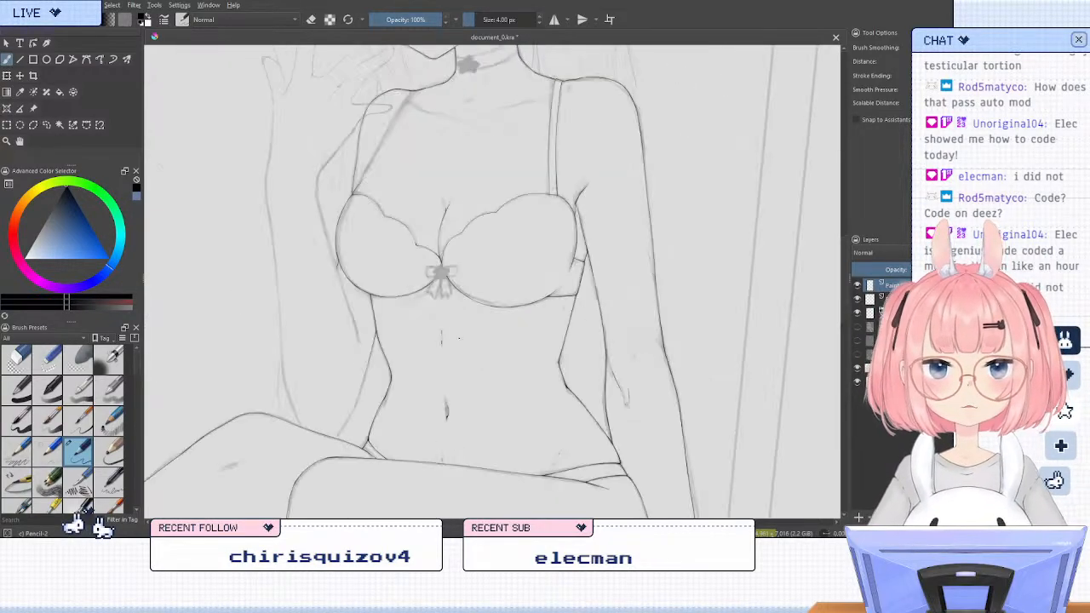
key(6)
drag(455, 166, 497, 377)
key(6)
key(plus)
key(plus)
drag(492, 331, 542, 246)
scroll(542, 247, up, 1)
key(4)
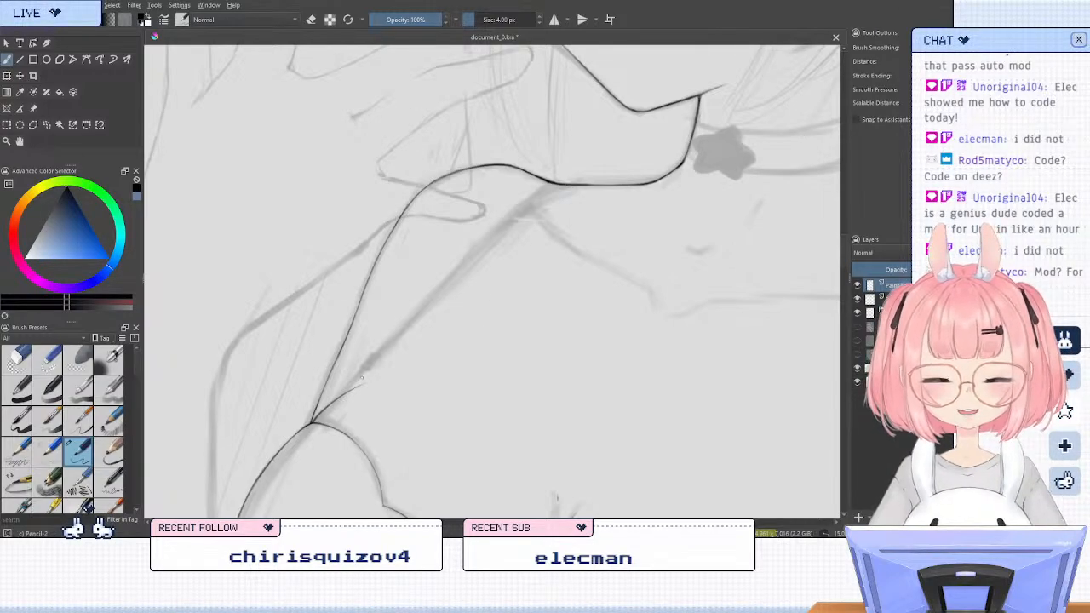
drag(361, 377, 515, 214)
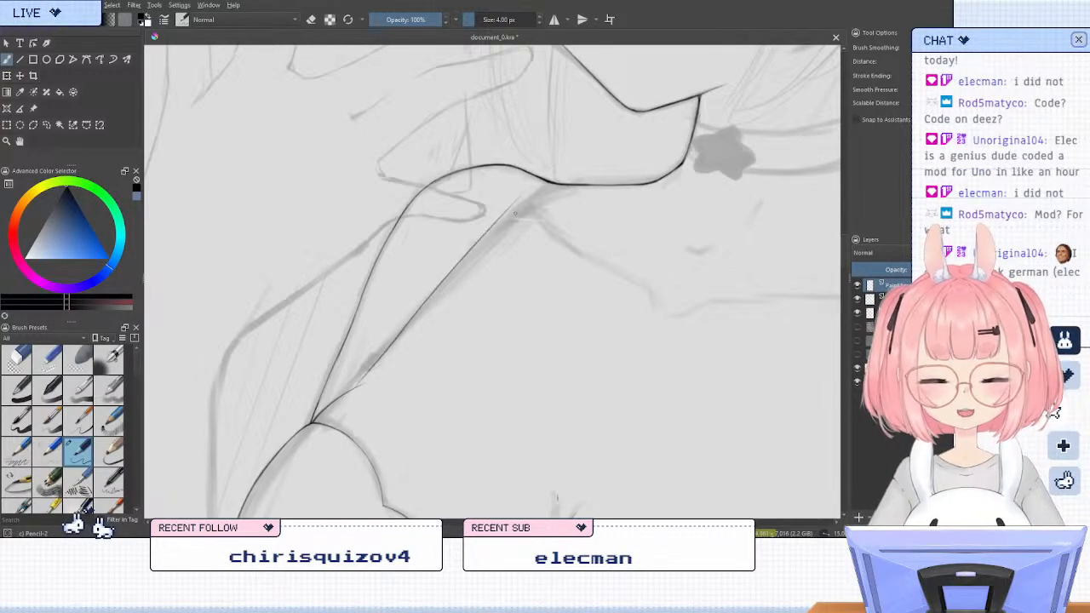
key(ctrl+z)
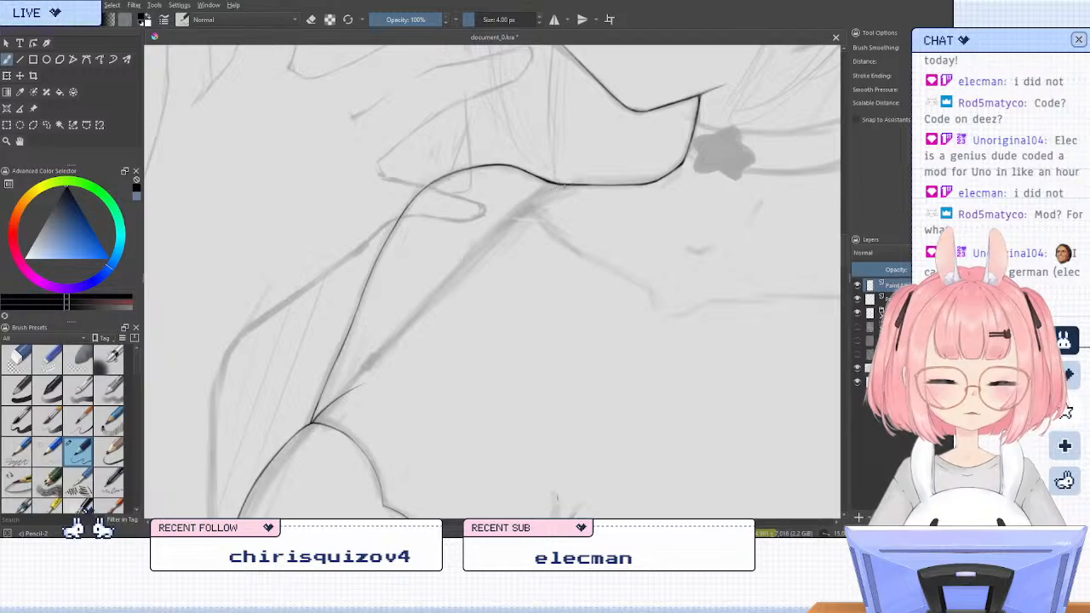
drag(550, 191, 424, 302)
drag(559, 184, 449, 278)
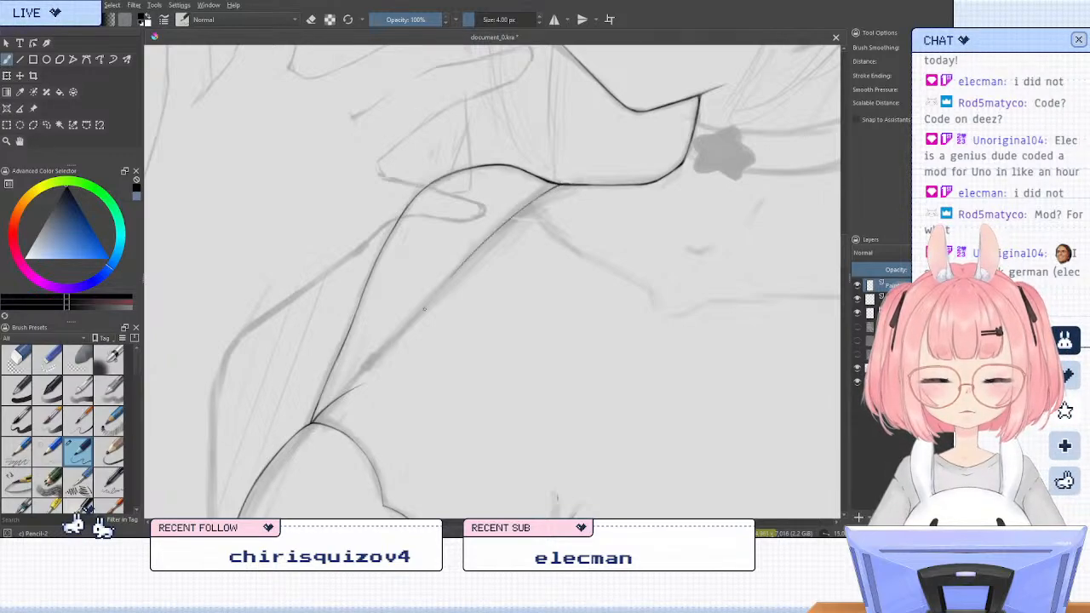
key(ctrl+z)
drag(584, 182, 520, 215)
key(ctrl+z)
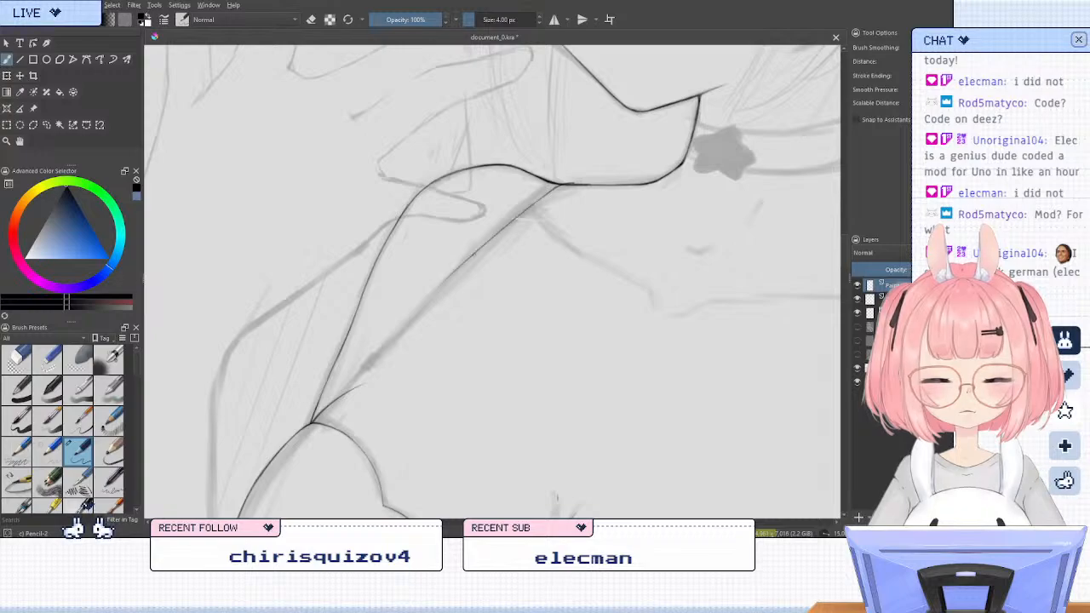
mouse_move(554, 190)
mouse_down()
mouse_move(442, 289)
mouse_move(323, 427)
mouse_move(452, 280)
mouse_up()
key(ctrl+z)
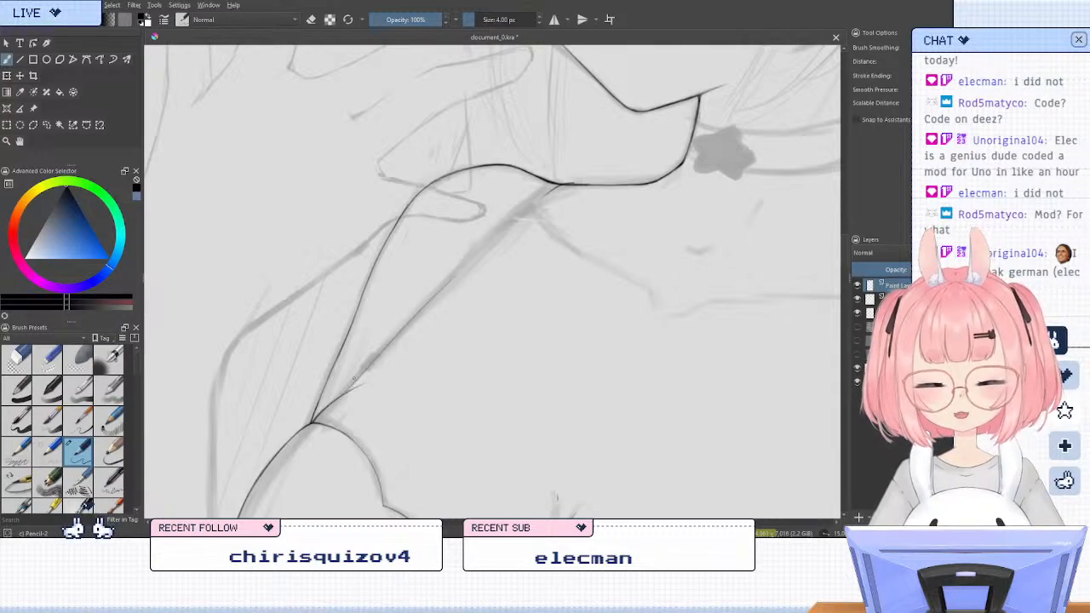
key(ctrl+z)
Ink the other shoulder strap's edge from the cup's upper corner up to the shoulder line beside the neck
drag(344, 394, 475, 260)
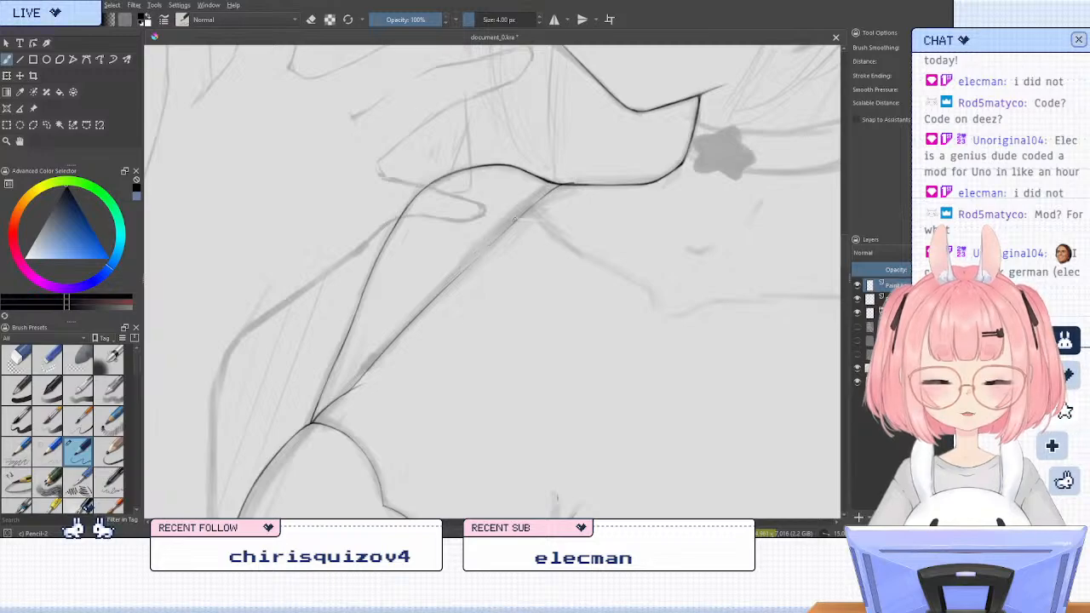
drag(515, 219, 453, 280)
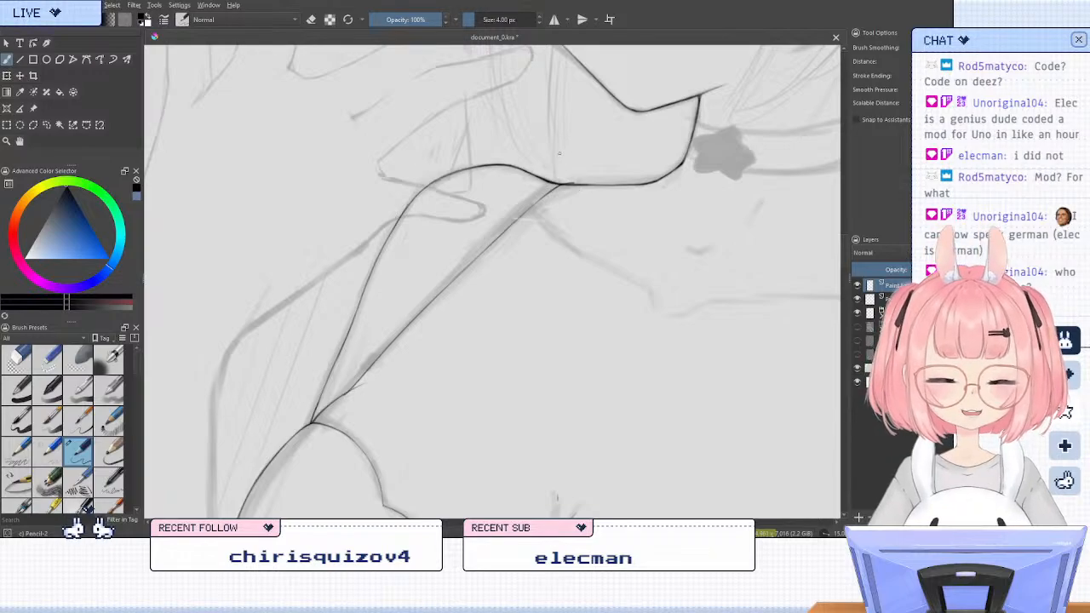
key(e)
key(e)
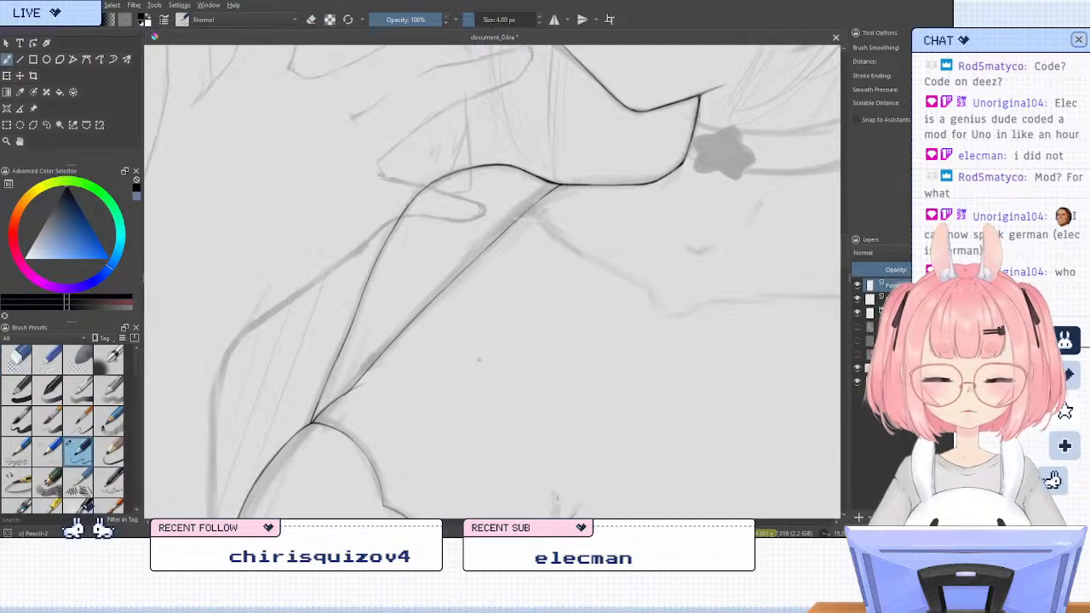
Select the inked strap edge freehand, duplicate it onto its own layer and offset the copy slightly as the strap's second edge
click(48, 125)
mouse_move(600, 188)
mouse_down()
mouse_move(503, 189)
mouse_move(324, 420)
mouse_up()
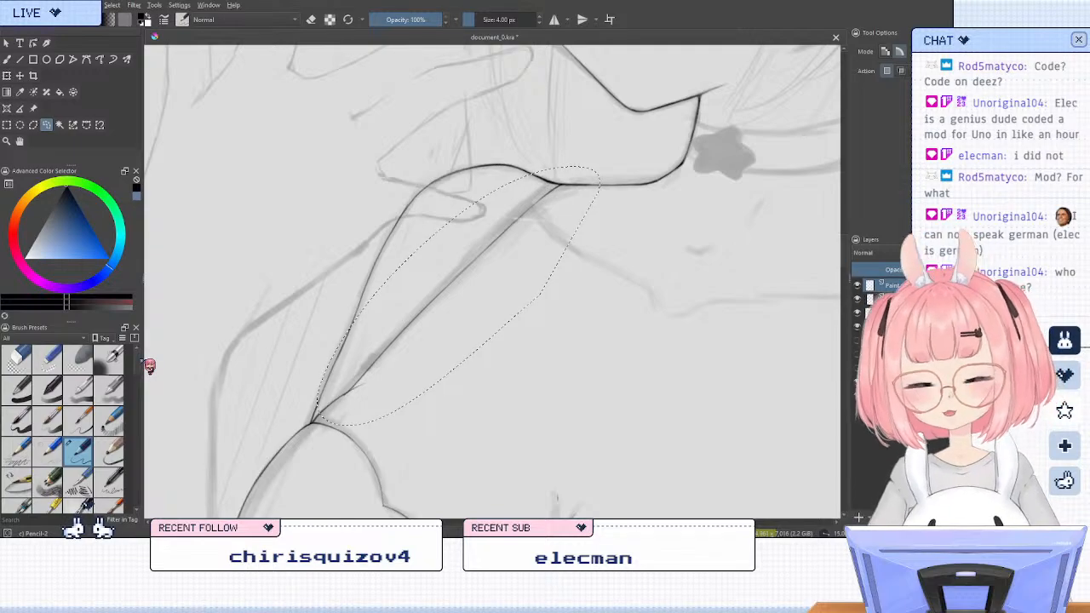
click(9, 76)
drag(487, 333, 507, 335)
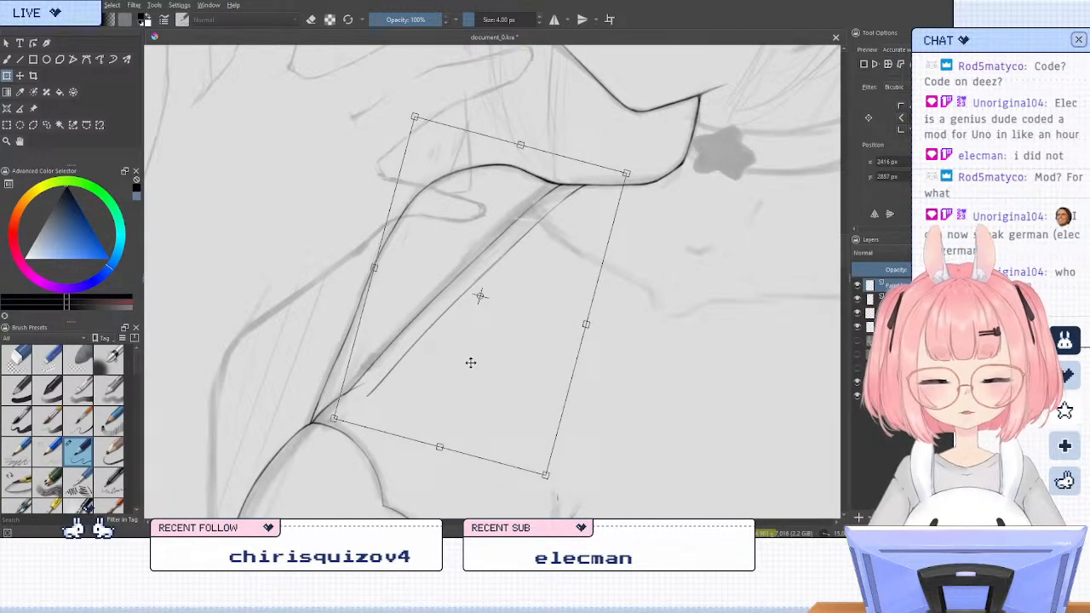
Rotate the copied strap line about its upper end at the shoulder line so it converges on the cup's corner, then apply the transform
mouse_move(467, 448)
mouse_down()
mouse_move(450, 433)
mouse_move(460, 439)
mouse_up()
key(ctrl+z)
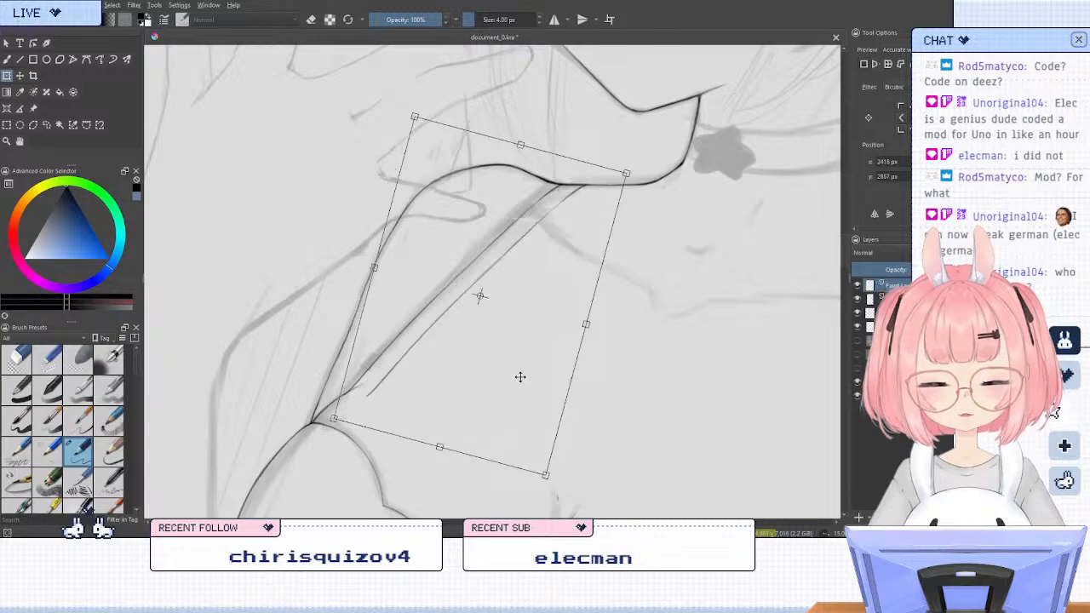
drag(483, 295, 589, 185)
drag(638, 320, 632, 323)
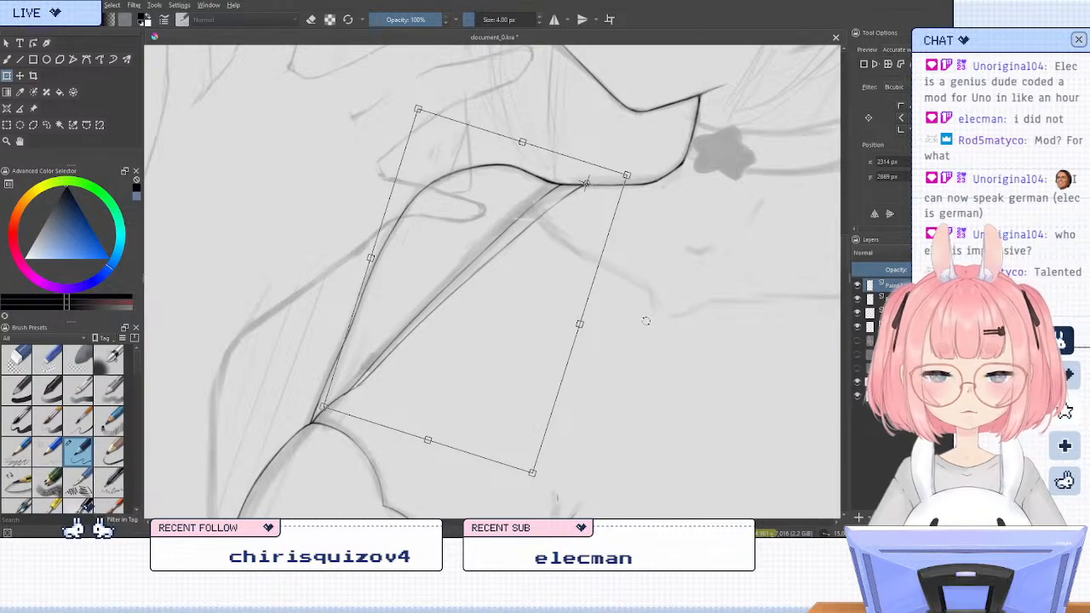
key(Return)
drag(565, 242, 565, 243)
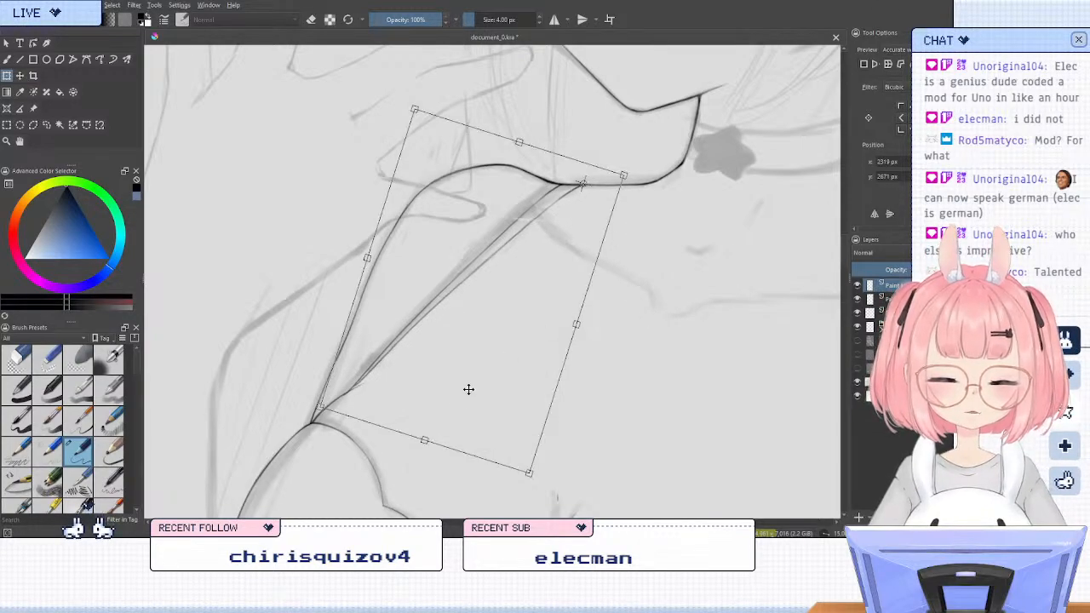
drag(372, 470, 375, 467)
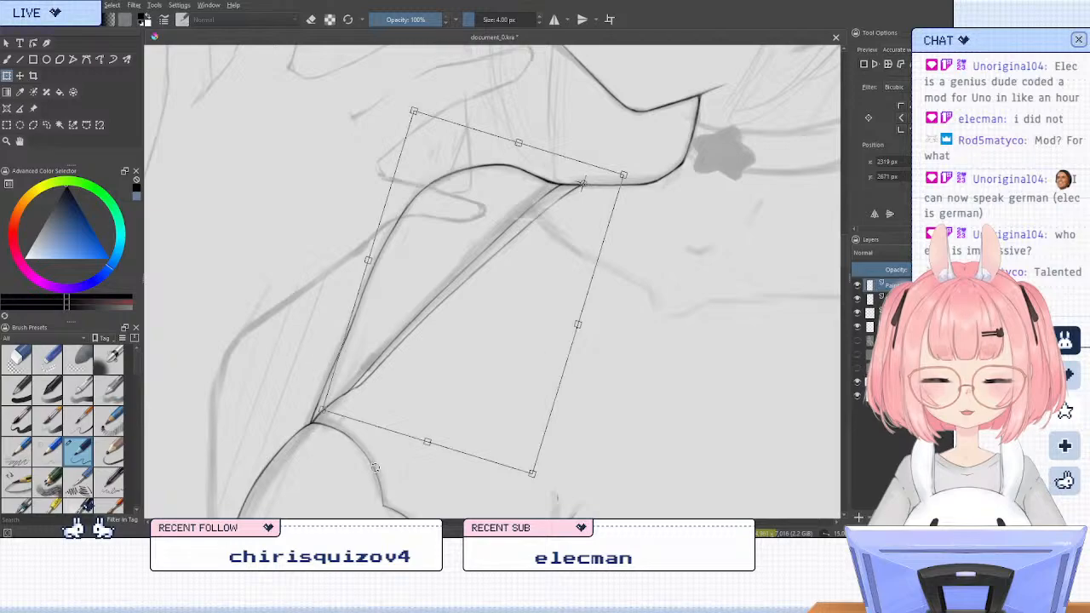
click(47, 125)
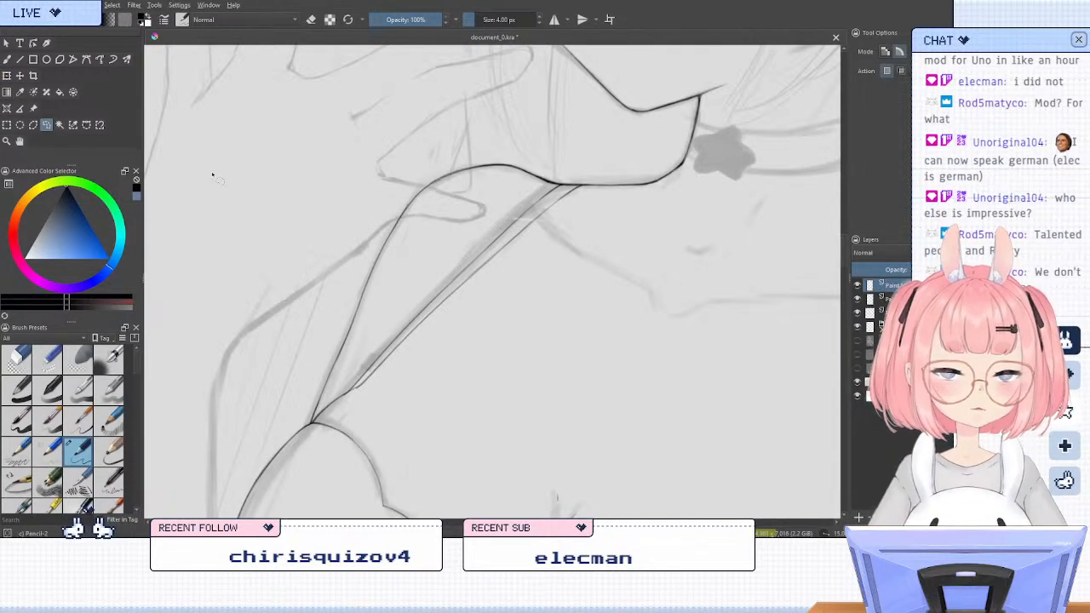
click(7, 59)
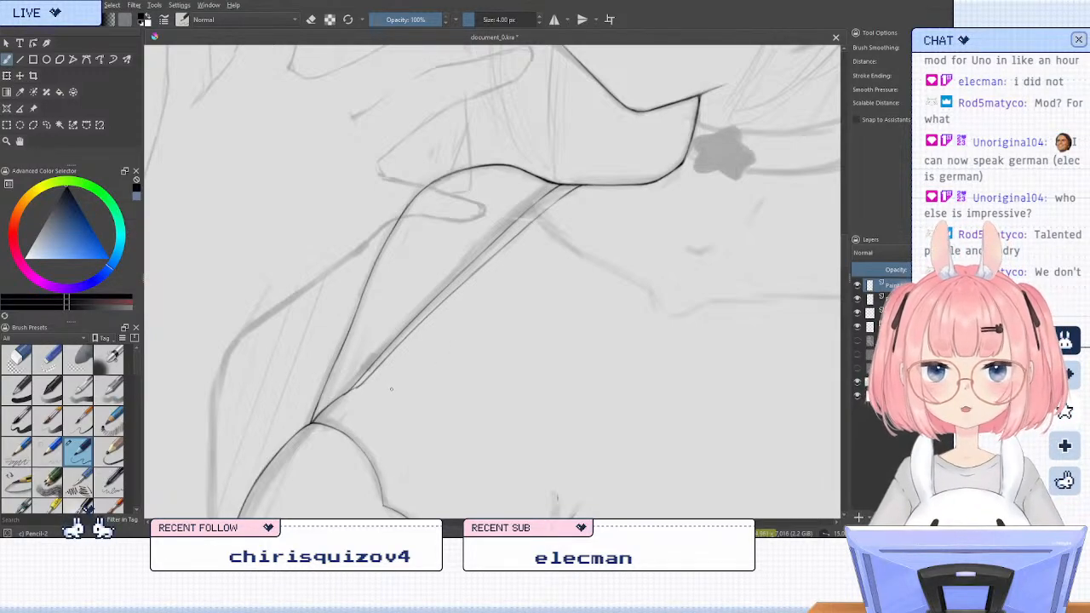
Erase the middle of the copied strap line, keeping its shoulder end and a short stub near the cup's corner
key(slash)
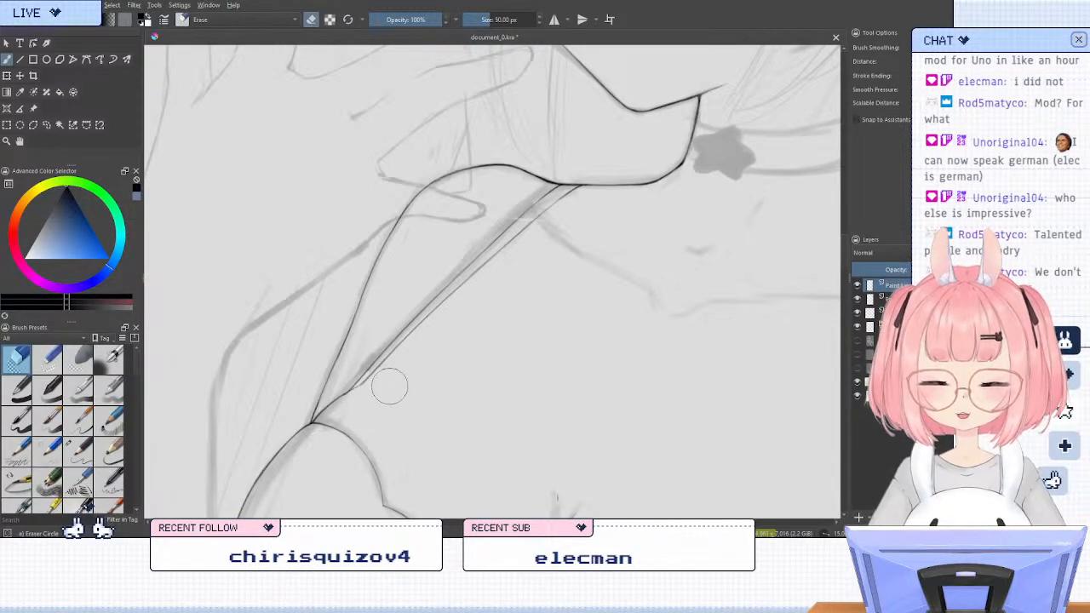
key(slash)
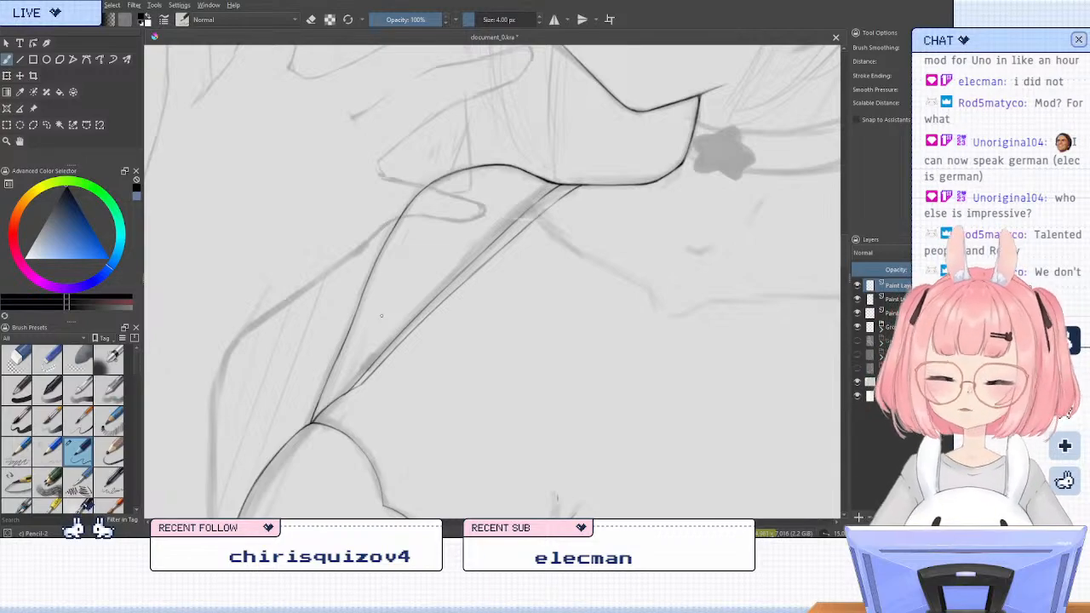
key(4)
key(m)
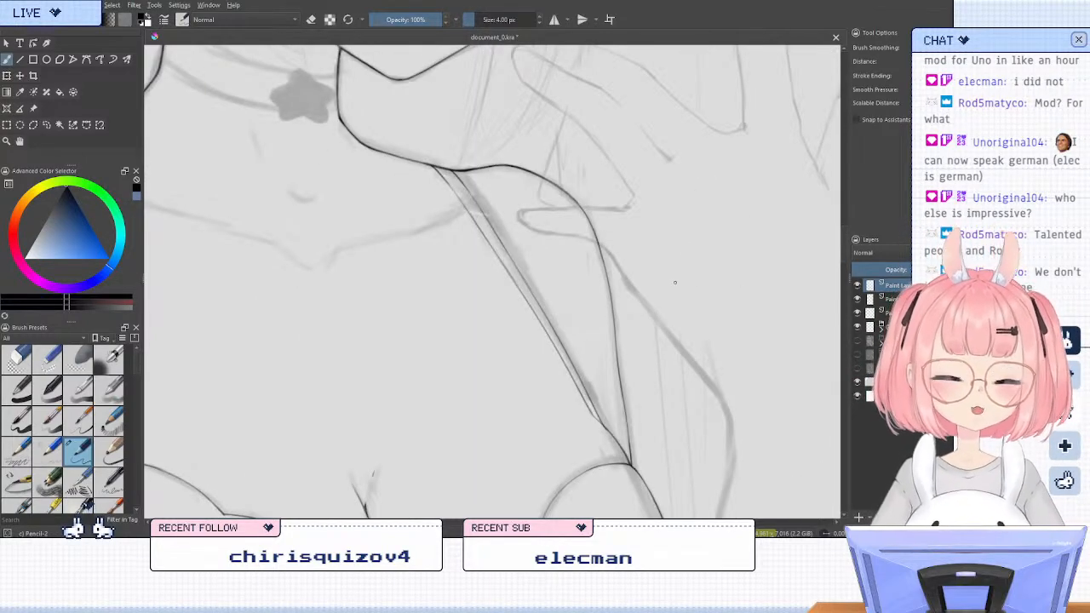
key(4)
key(4)
drag(500, 263, 616, 351)
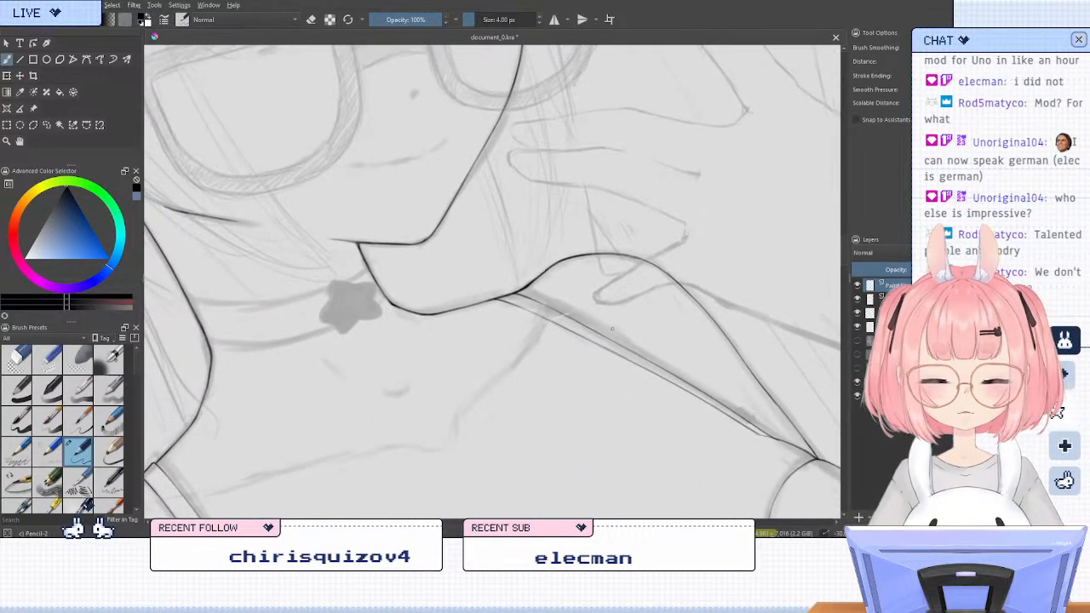
key(4)
key(4)
scroll(471, 304, up, 2)
scroll(481, 305, down, 3)
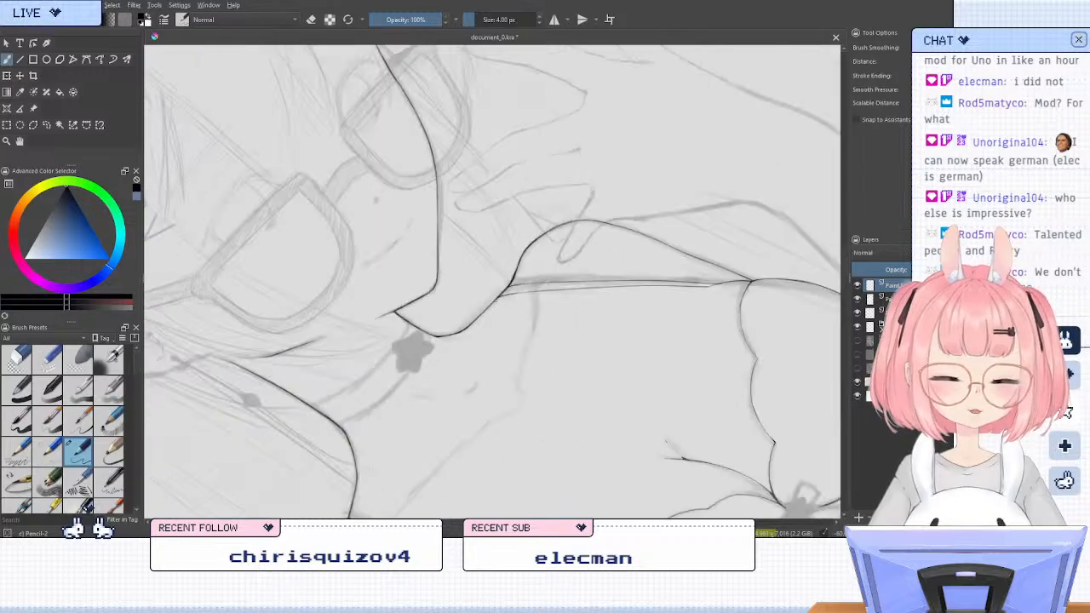
key(4)
key(4)
scroll(627, 191, up, 2)
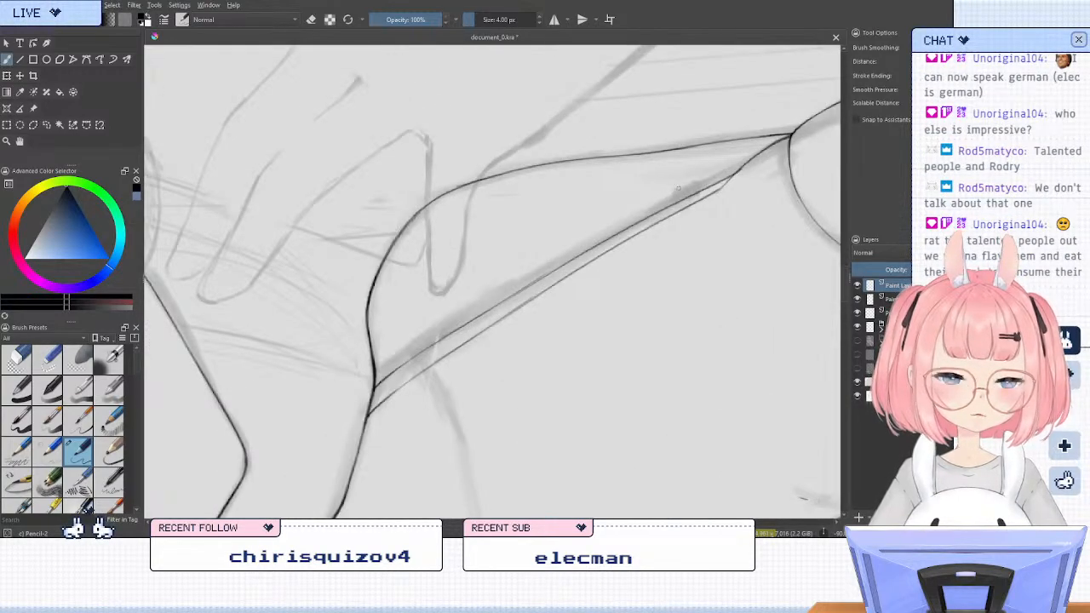
key(e)
drag(710, 185, 509, 313)
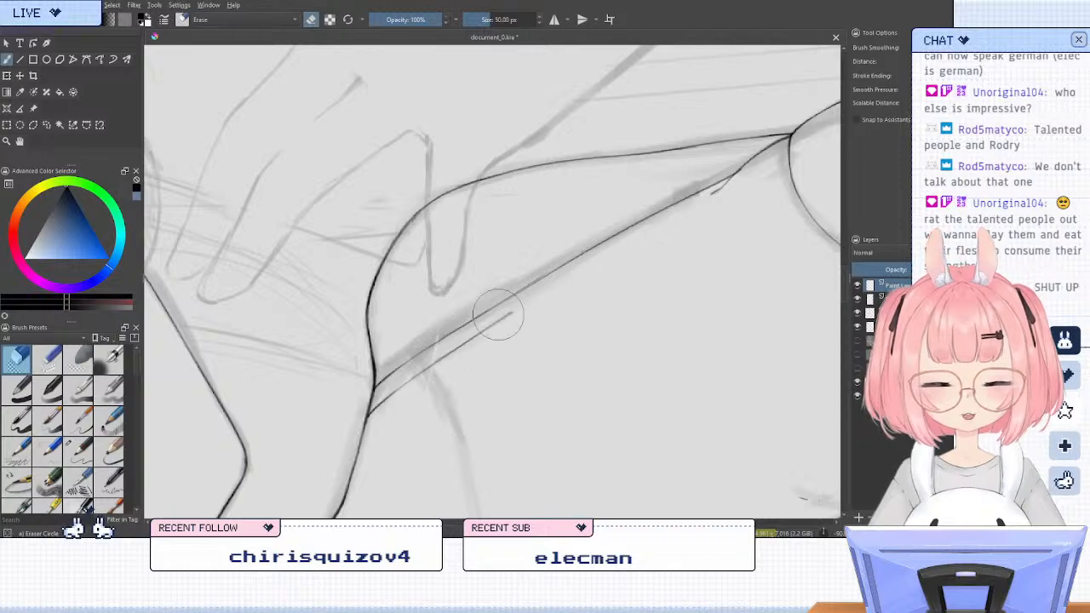
key(e)
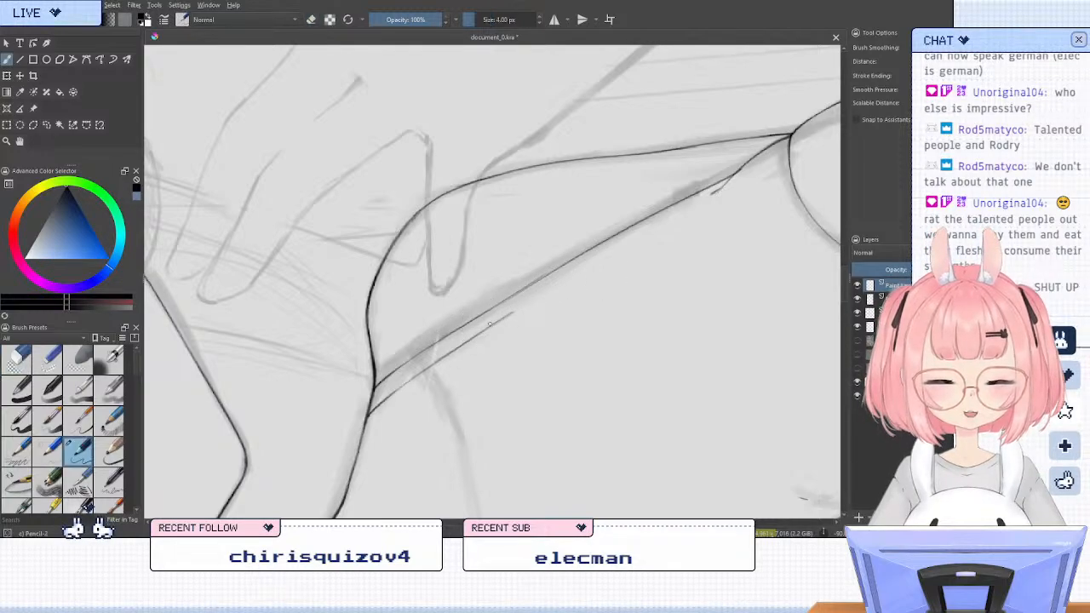
Try several pencil strokes from both ends across the gap in the second strap edge, undoing each attempt
drag(492, 325, 680, 221)
key(ctrl+z)
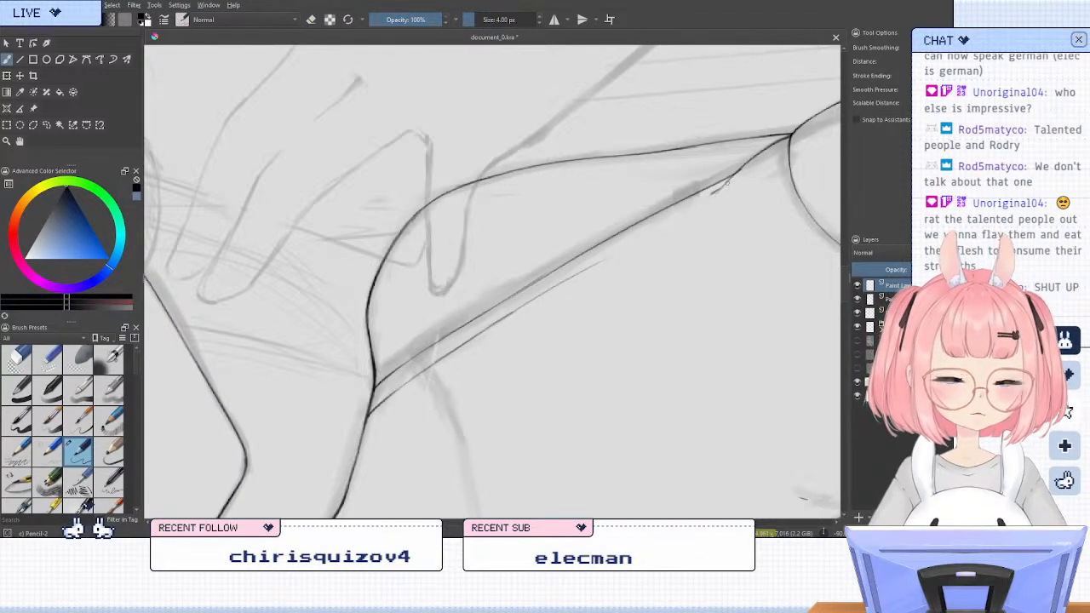
key(ctrl+z)
key(ctrl+z)
drag(729, 182, 637, 235)
key(ctrl+z)
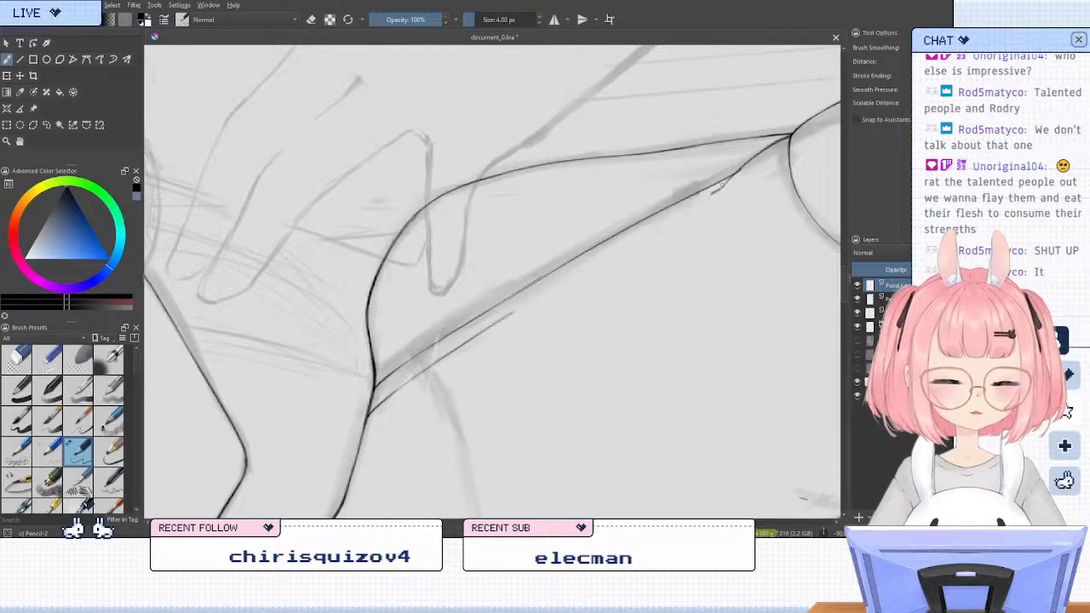
drag(724, 183, 603, 252)
key(ctrl+z)
mouse_move(720, 186)
mouse_down()
mouse_move(512, 308)
mouse_move(592, 261)
mouse_up()
key(ctrl+z)
drag(504, 316, 671, 219)
Ink the missing middle of the second strap edge, joining the shoulder end to the stub near the cup's corner
key(ctrl+z)
key(ctrl+z)
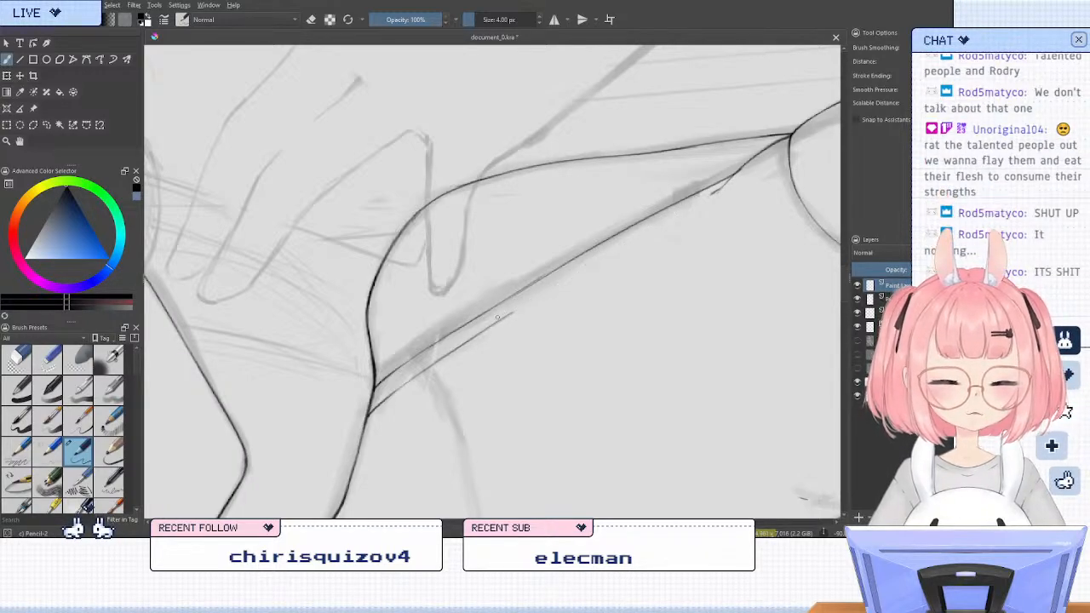
mouse_move(504, 316)
mouse_down()
mouse_move(681, 215)
mouse_move(651, 229)
mouse_up()
key(ctrl+z)
drag(721, 189, 638, 236)
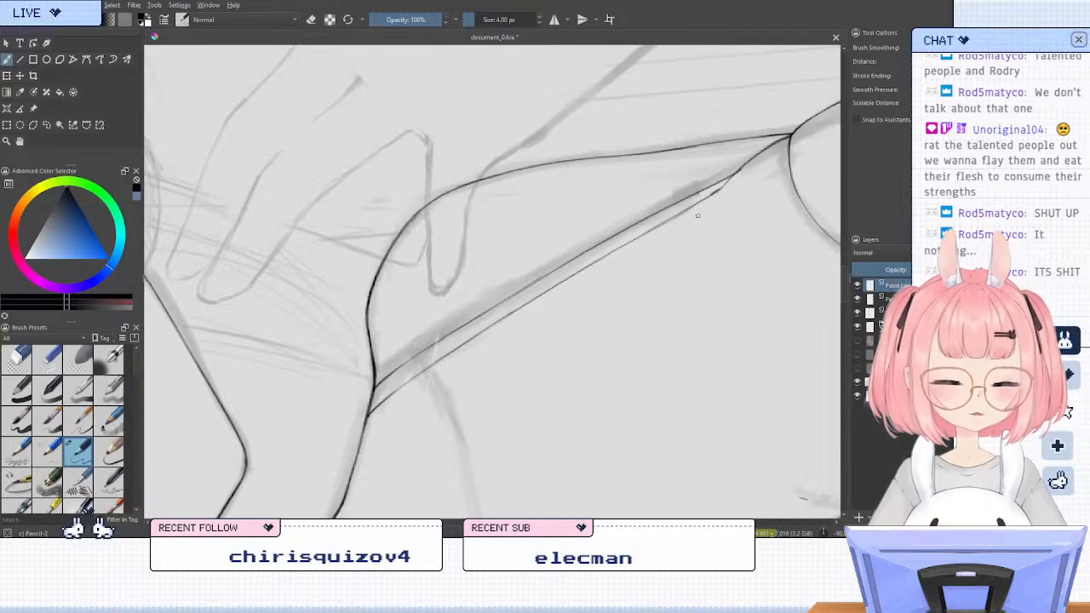
Try retouching the strap's first edge line with short pencil and eraser strokes
key(e)
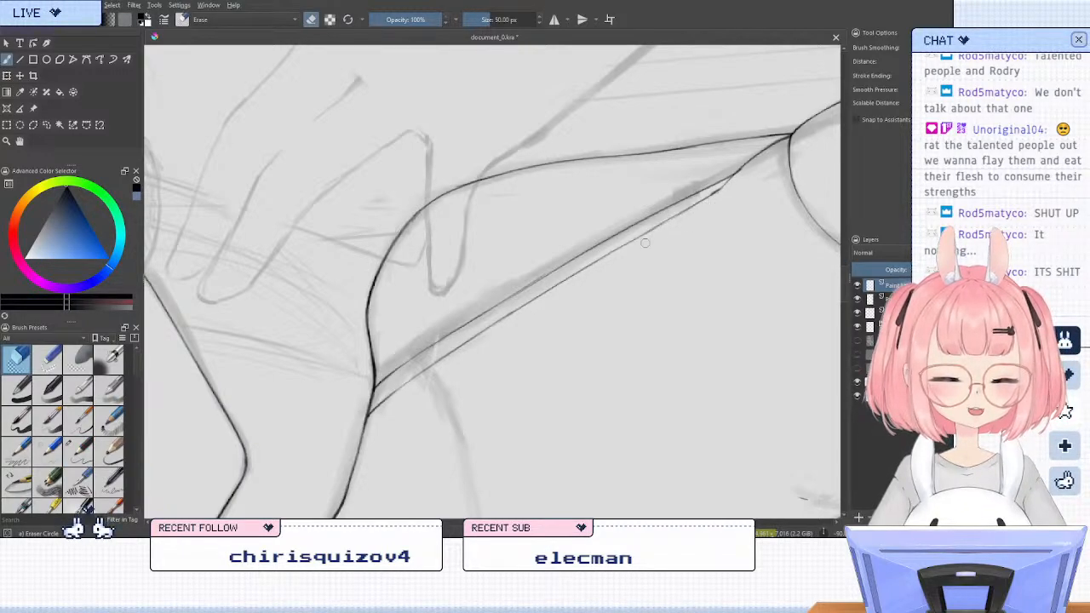
key(e)
key(e)
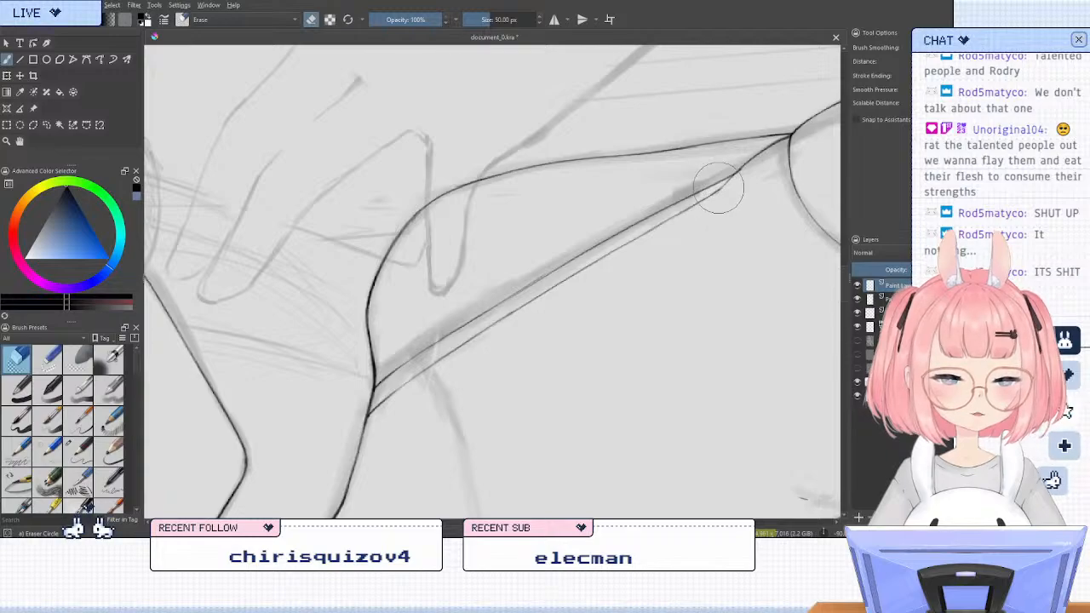
key(e)
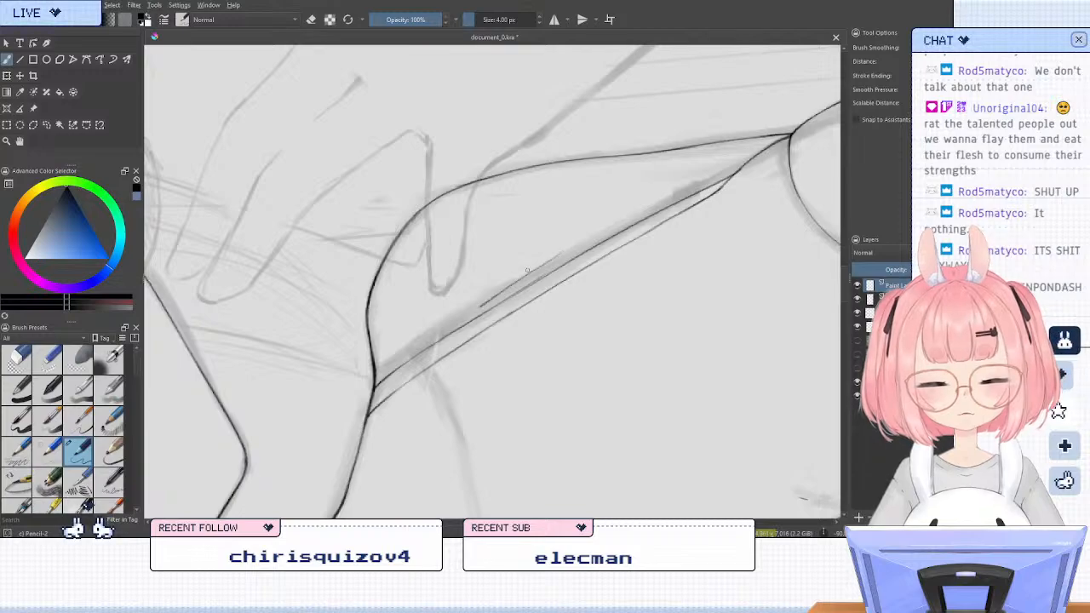
key(e)
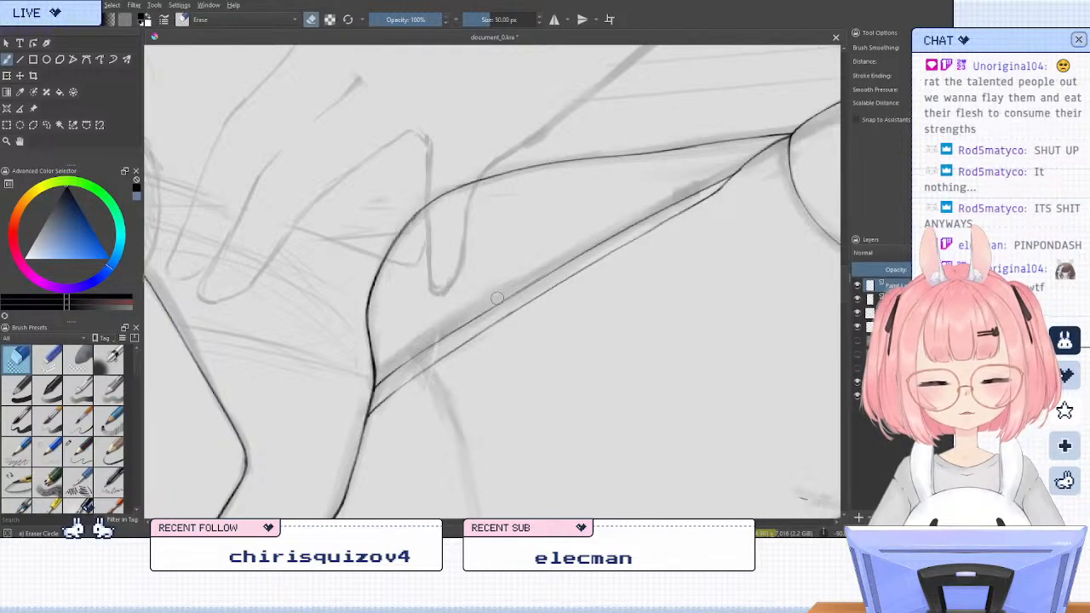
key(e)
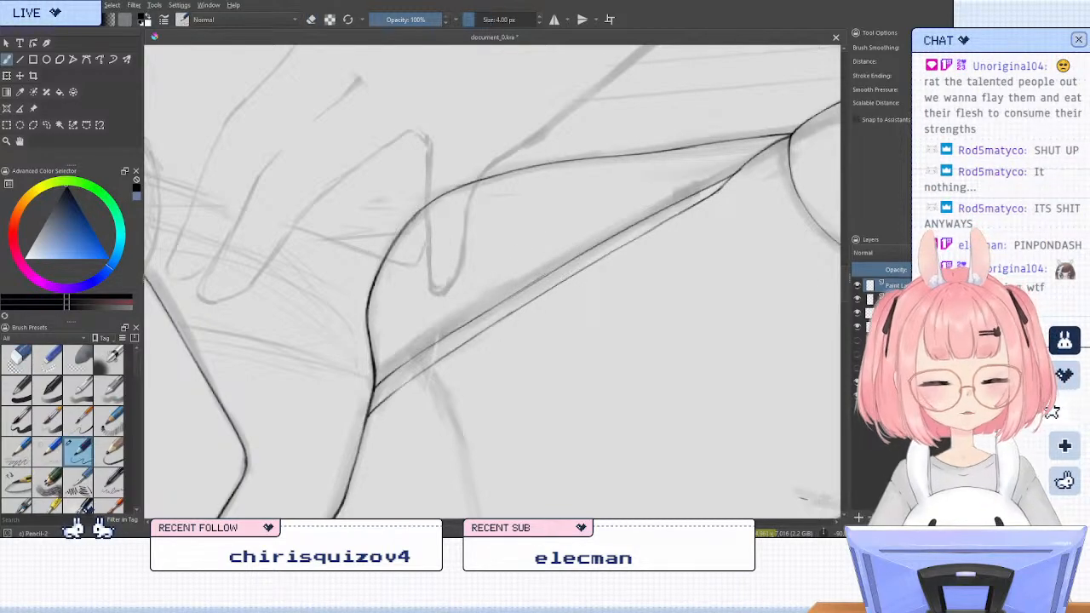
key(e)
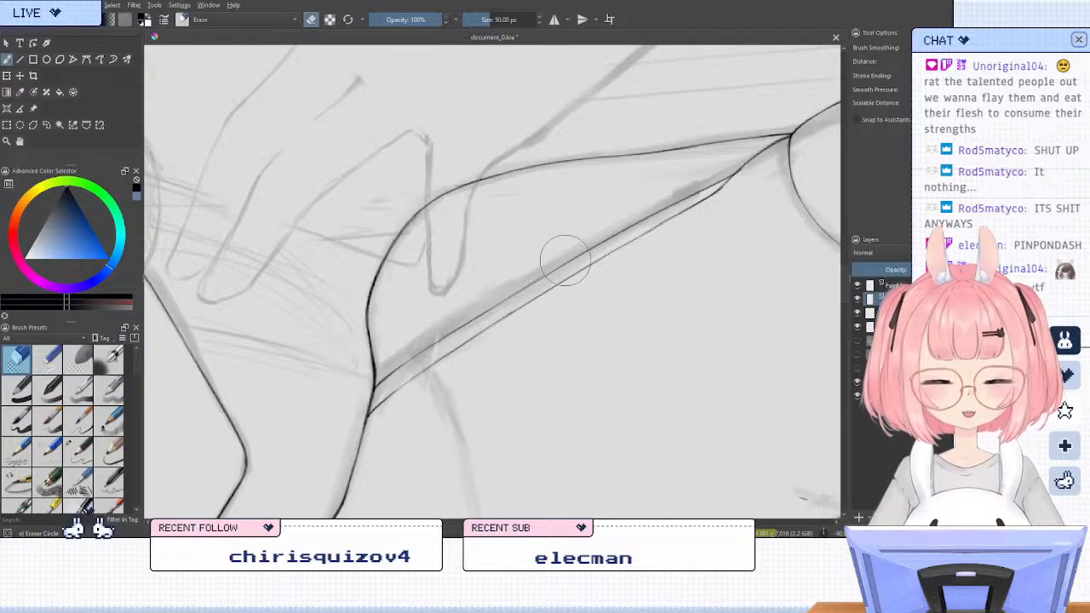
key(e)
key(e)
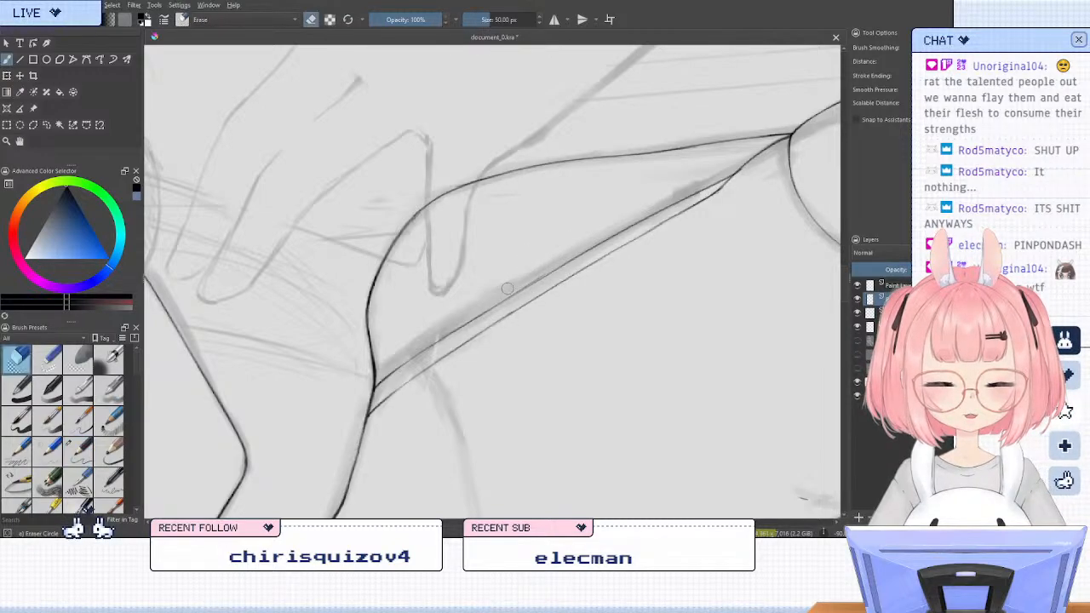
key(e)
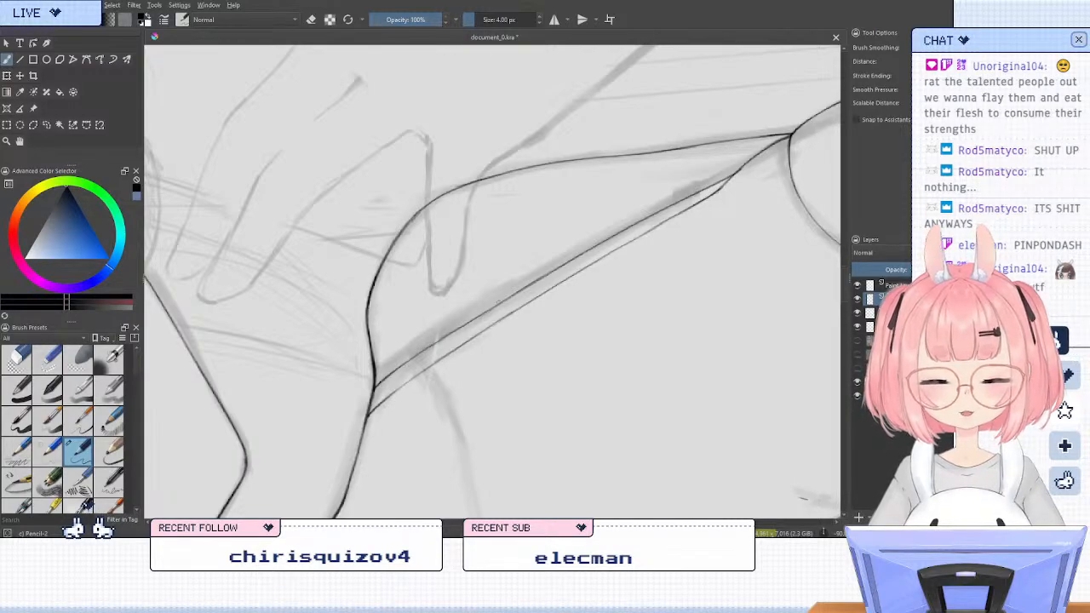
Ink the strap's short top edge along the shoulder line, closing the gap between its two long edges
key(5)
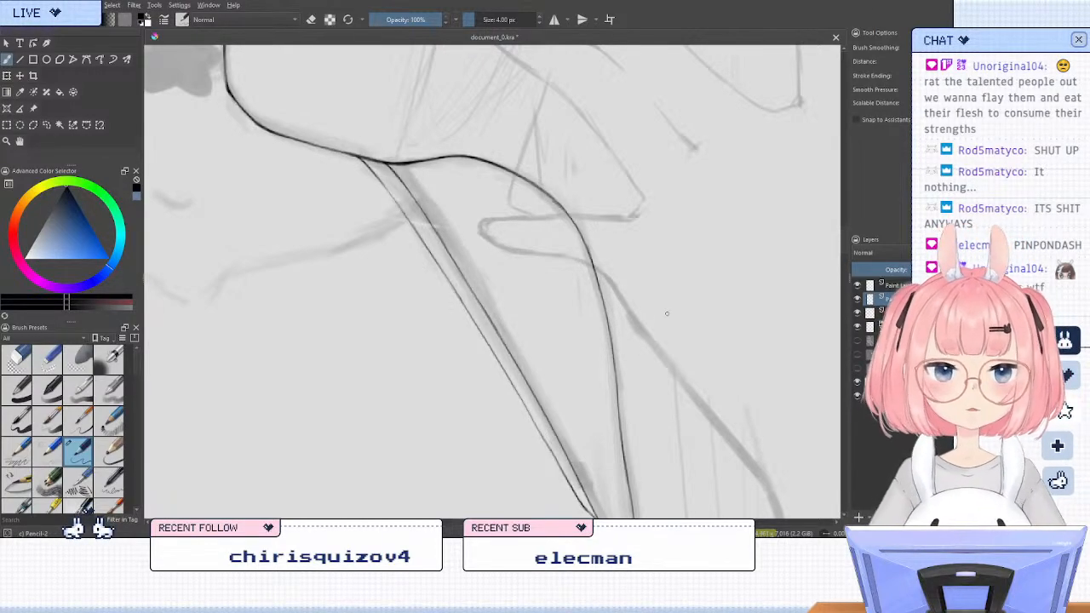
drag(469, 252, 566, 345)
key(4)
key(4)
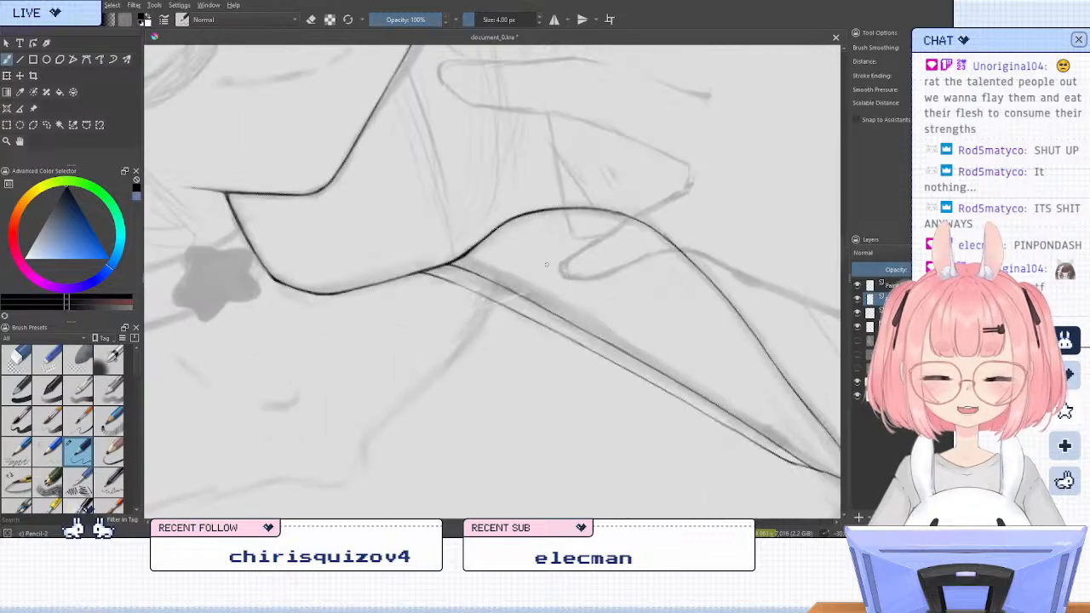
key(4)
key(4)
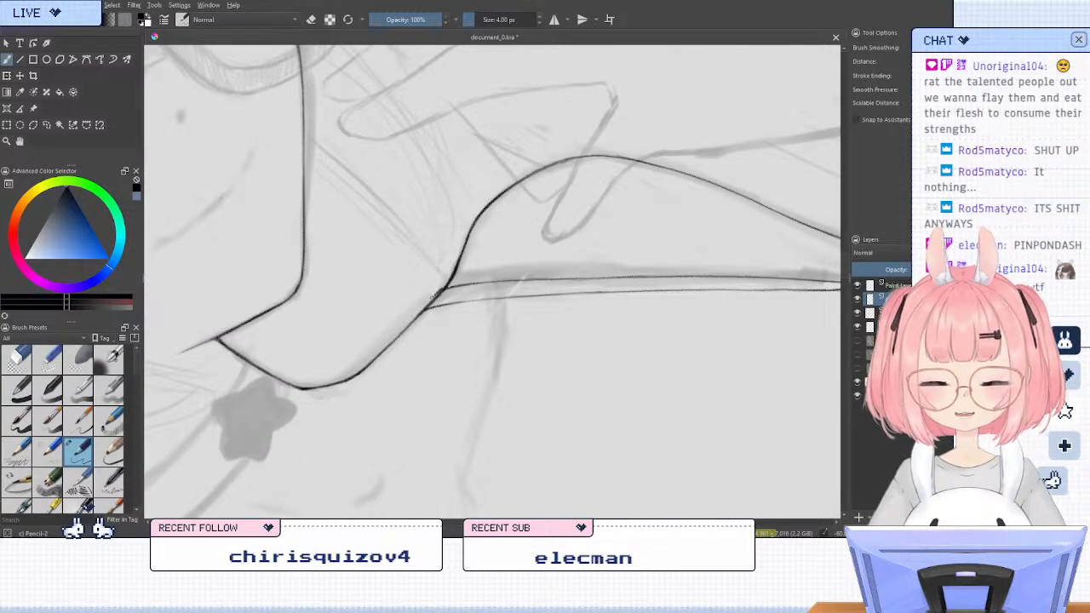
key(5)
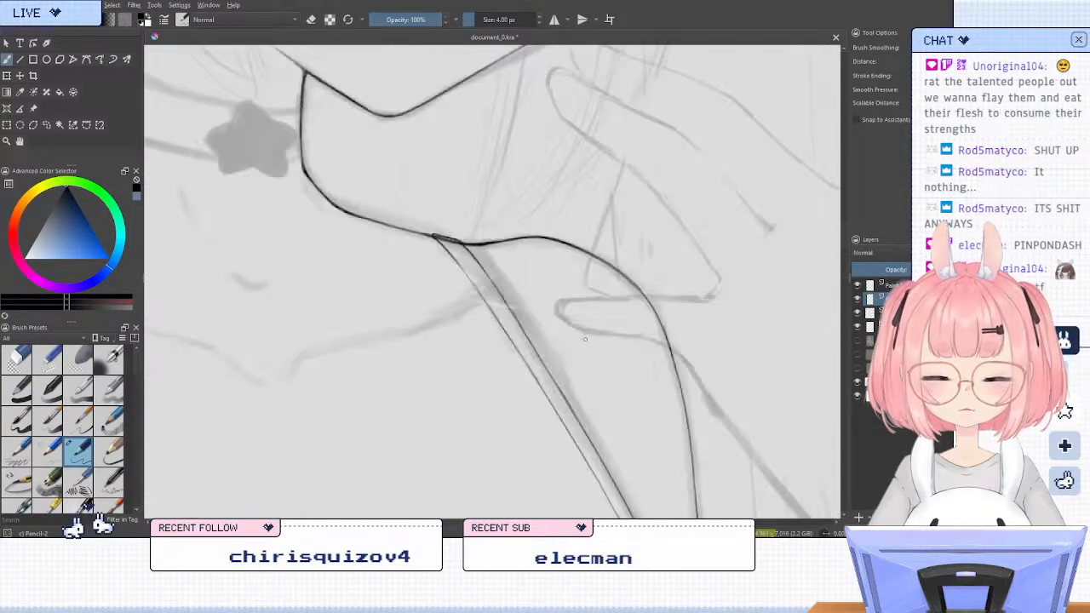
Erase the body layer's shoulder line where the strap's top covers it, and return to the pencil brush
key(Page_Down)
key(slash)
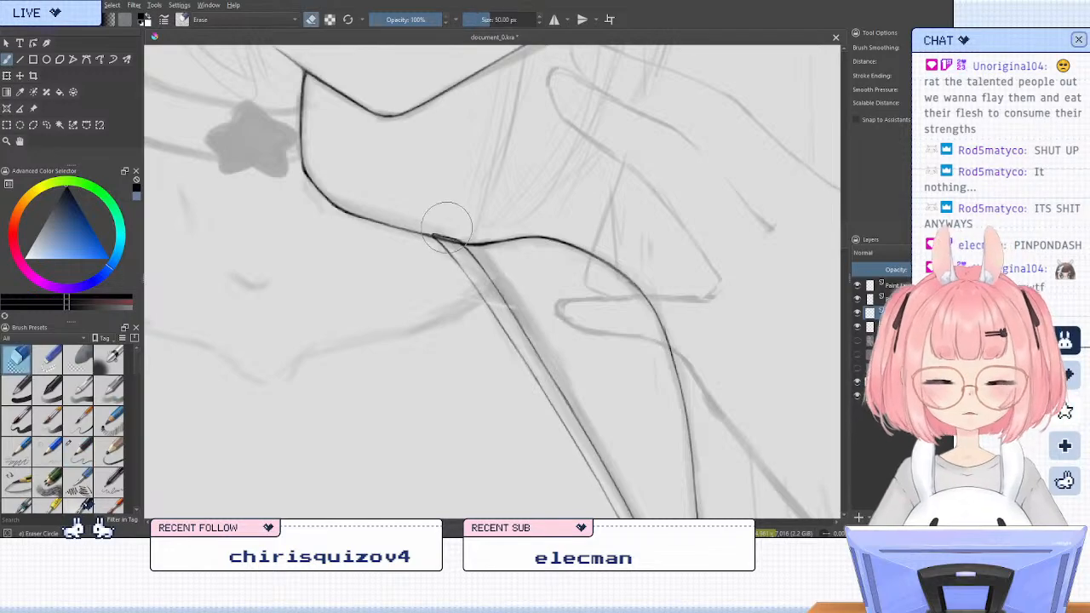
drag(449, 236, 446, 238)
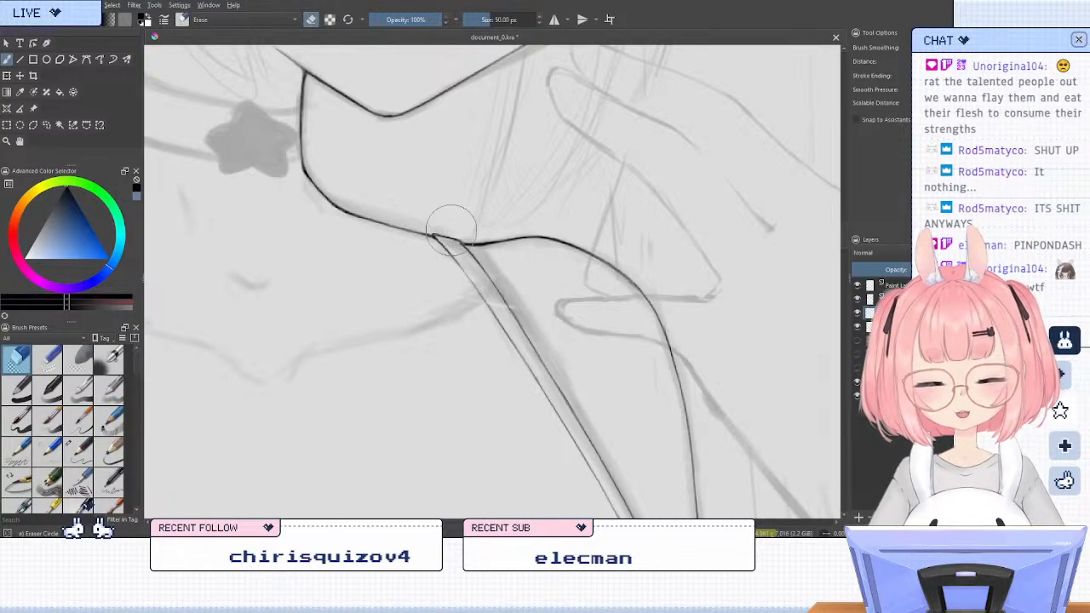
key(slash)
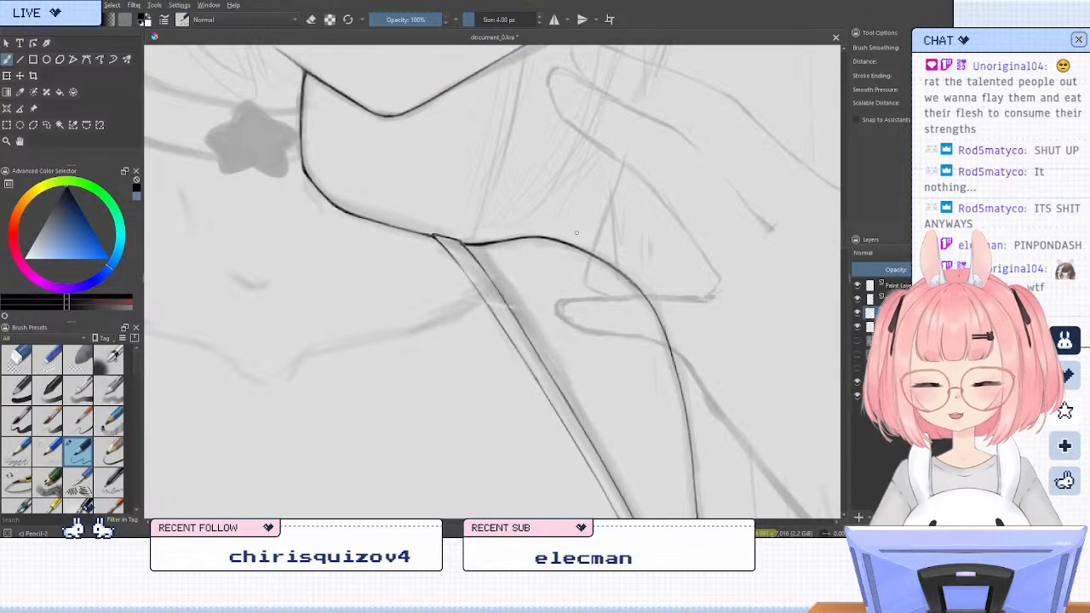
Retouch the strap's short top edge with eraser and pencil where it meets the shoulder line
key(m)
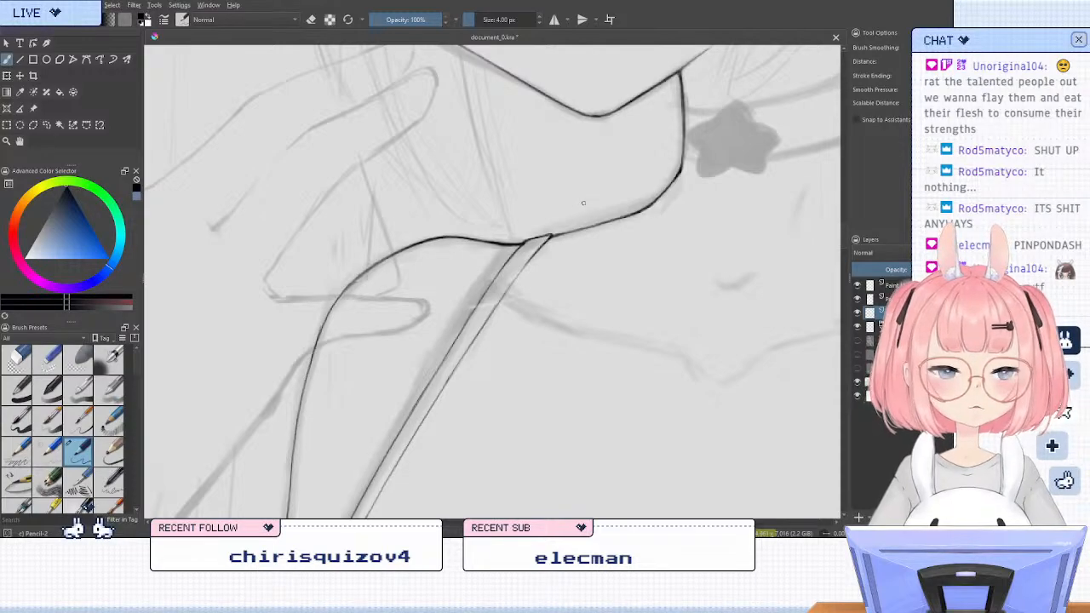
scroll(583, 202, down, 6)
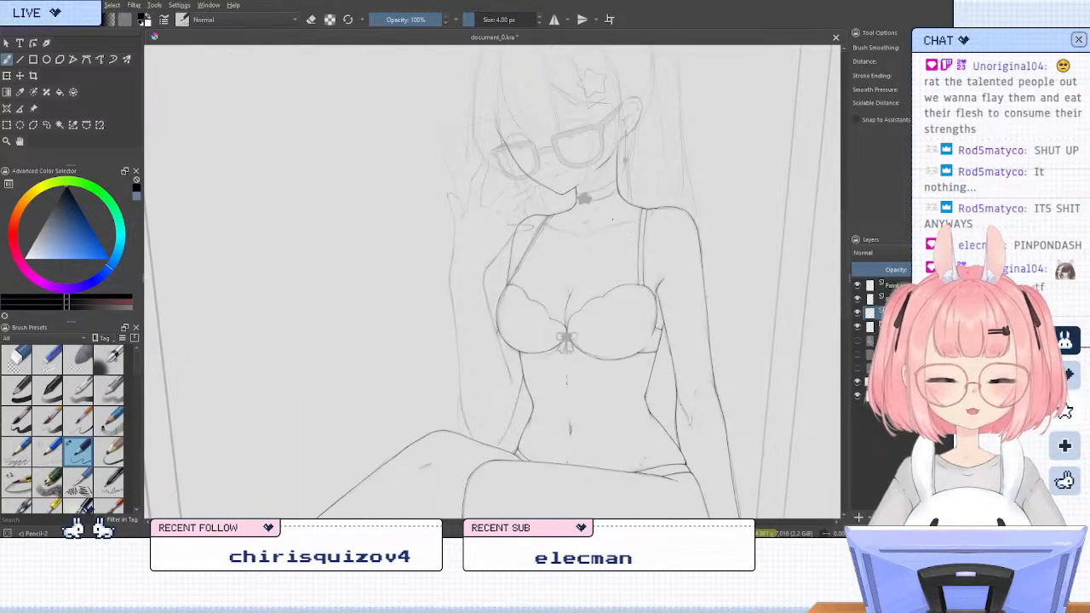
scroll(528, 216, up, 6)
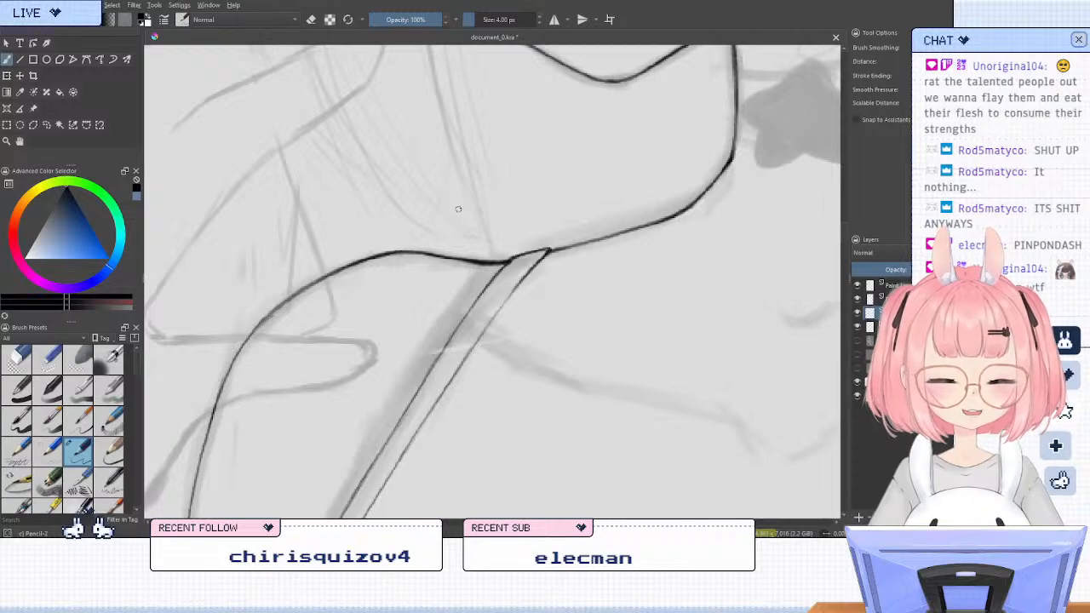
key(slash)
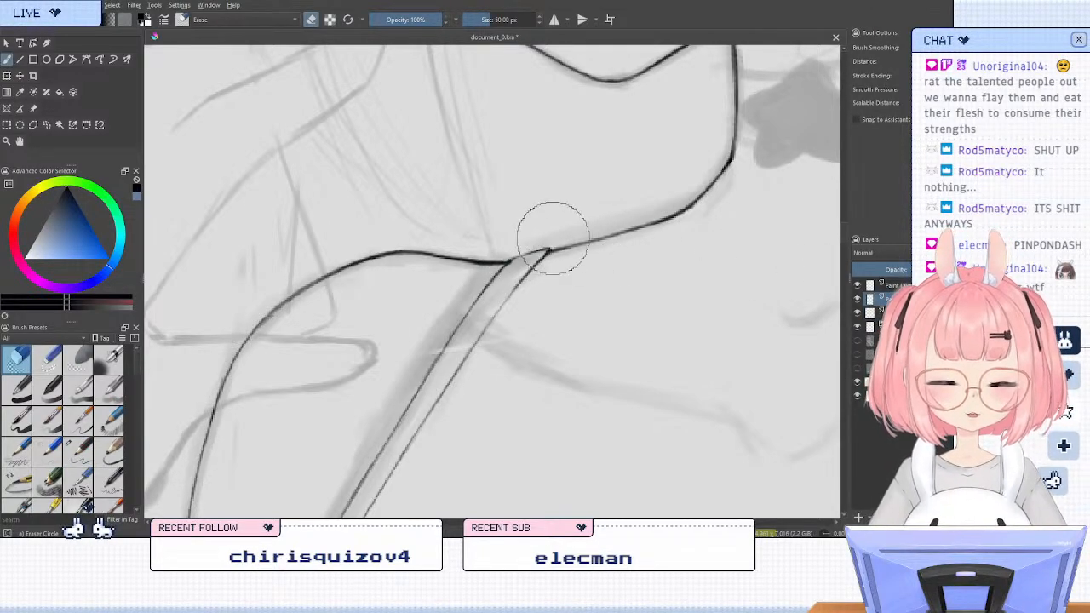
key(slash)
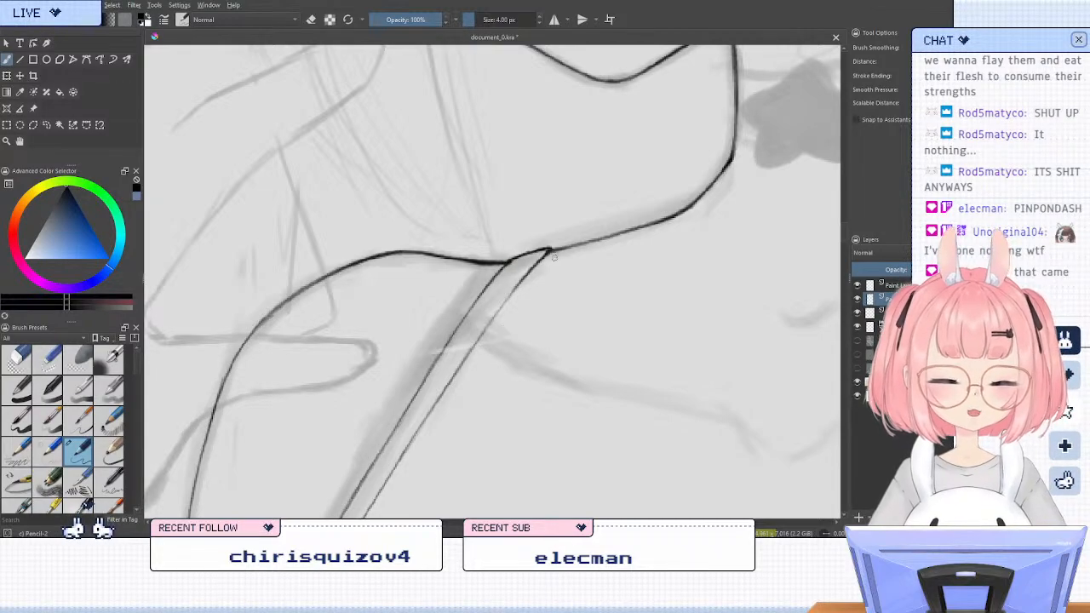
key(slash)
drag(539, 251, 519, 256)
key(slash)
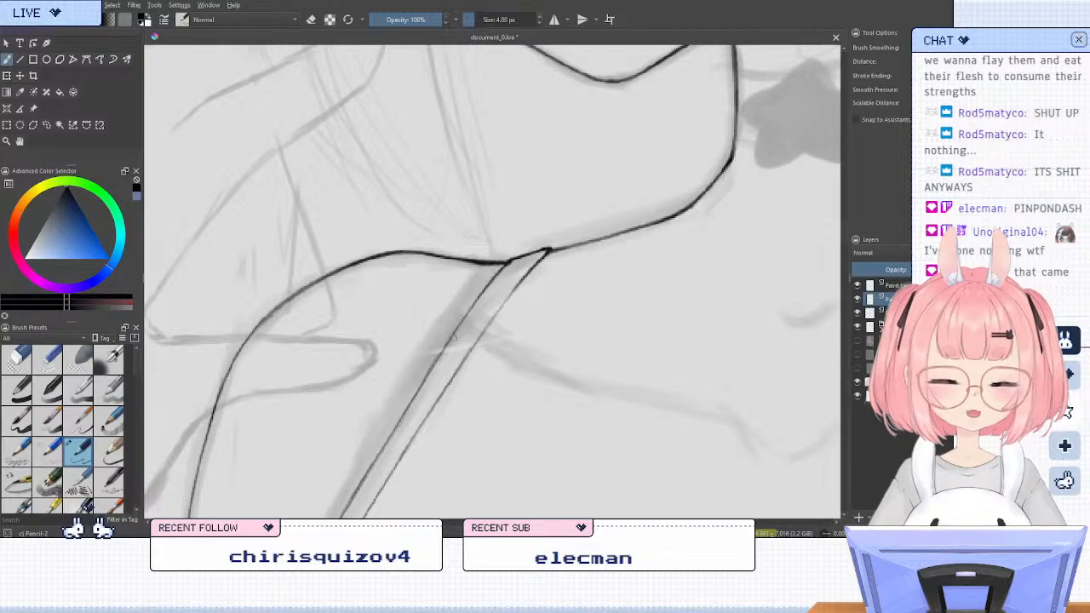
Examine the whole figure's line art at several zoom levels, in both normal and mirrored views
scroll(400, 224, down, 6)
scroll(427, 307, up, 1)
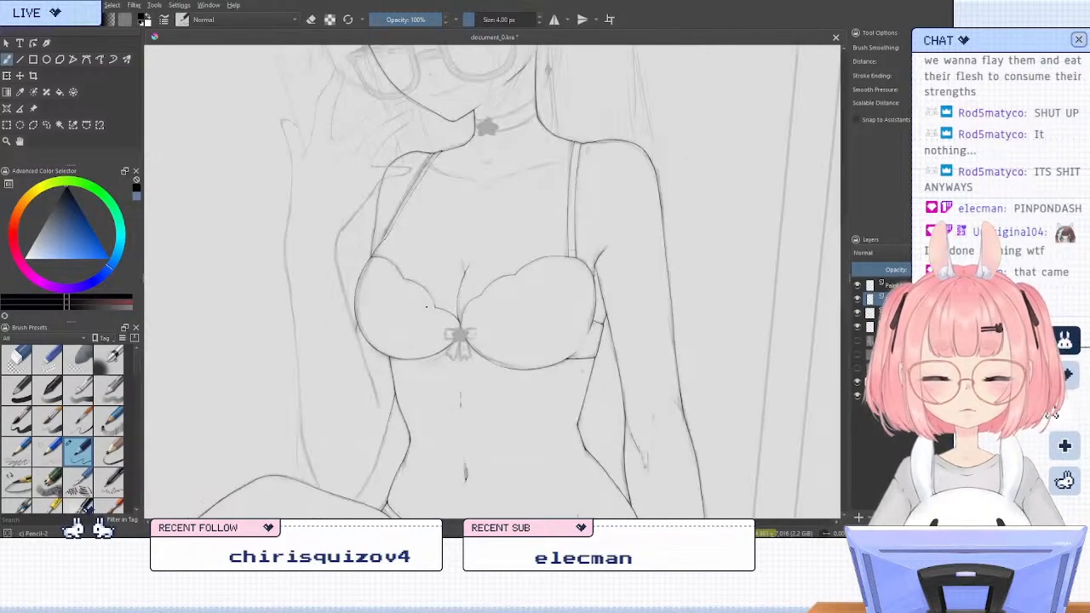
scroll(426, 307, down, 3)
scroll(473, 196, up, 3)
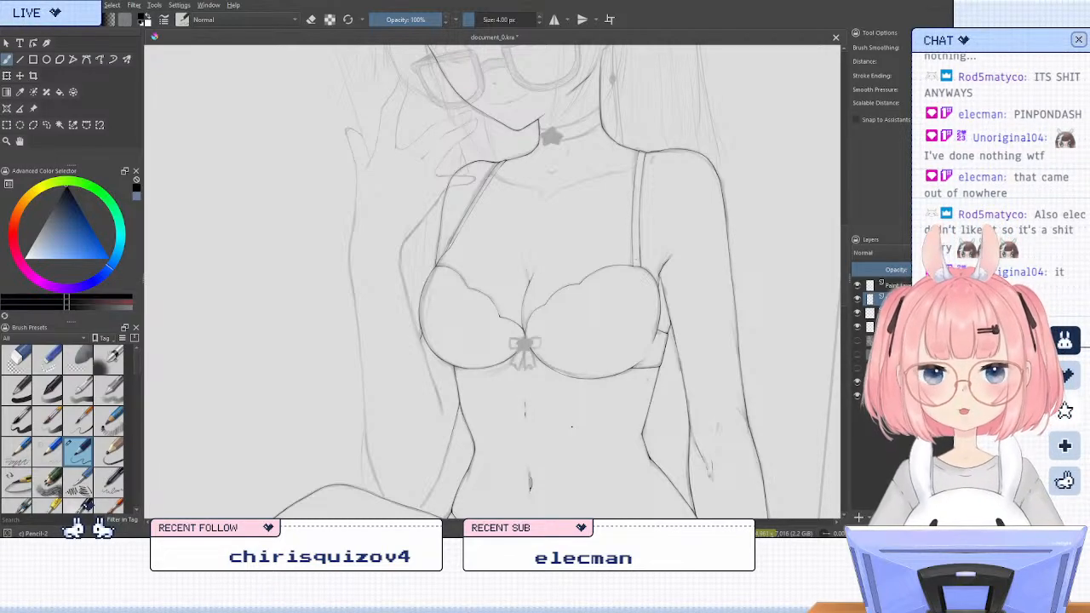
key(m)
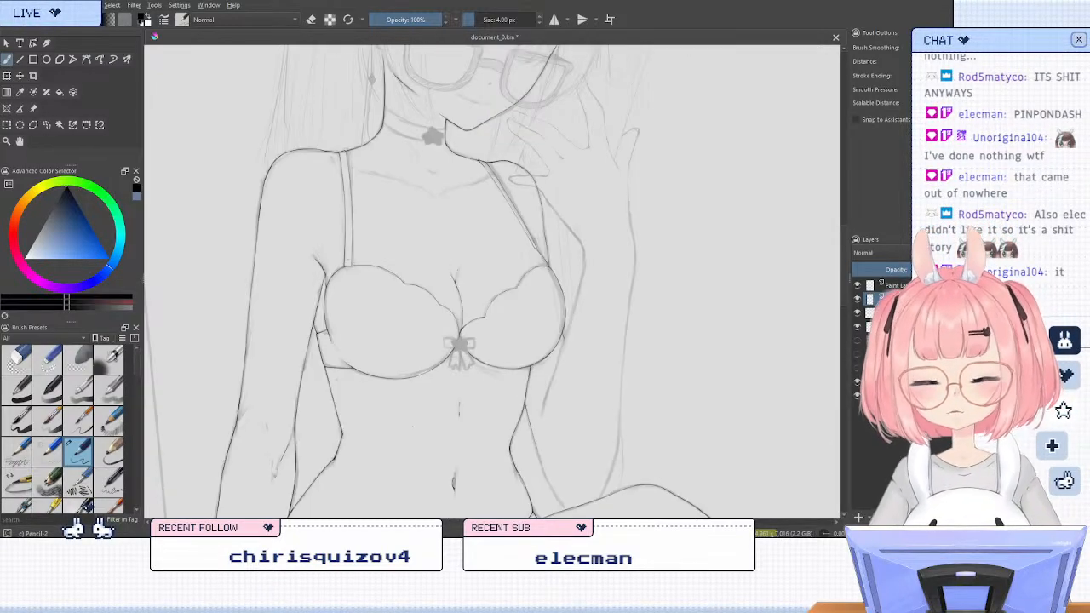
scroll(569, 290, down, 2)
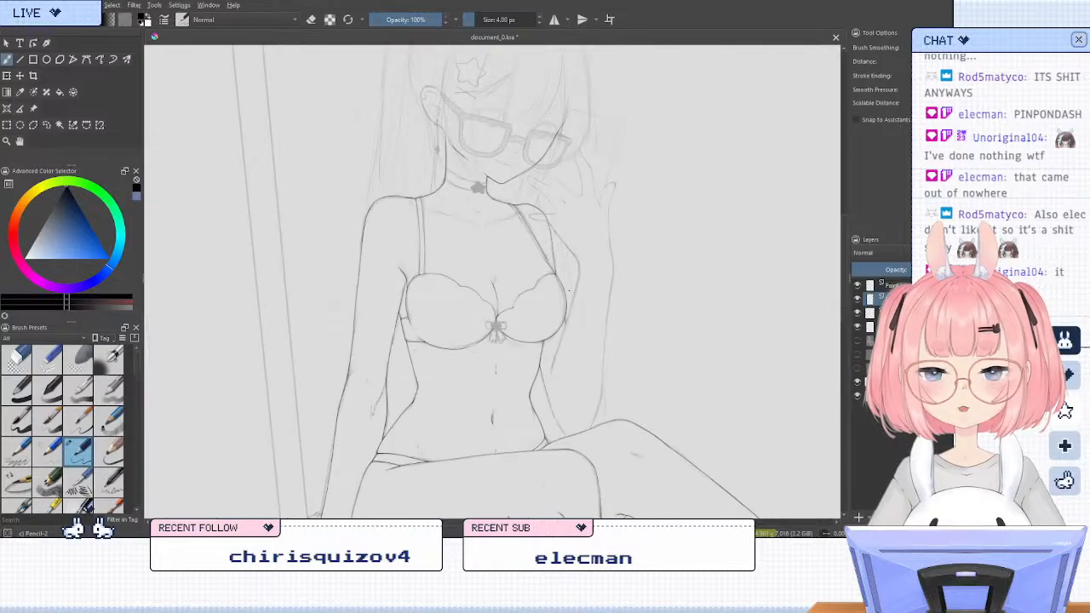
scroll(569, 290, down, 2)
scroll(576, 314, up, 1)
scroll(470, 373, down, 1)
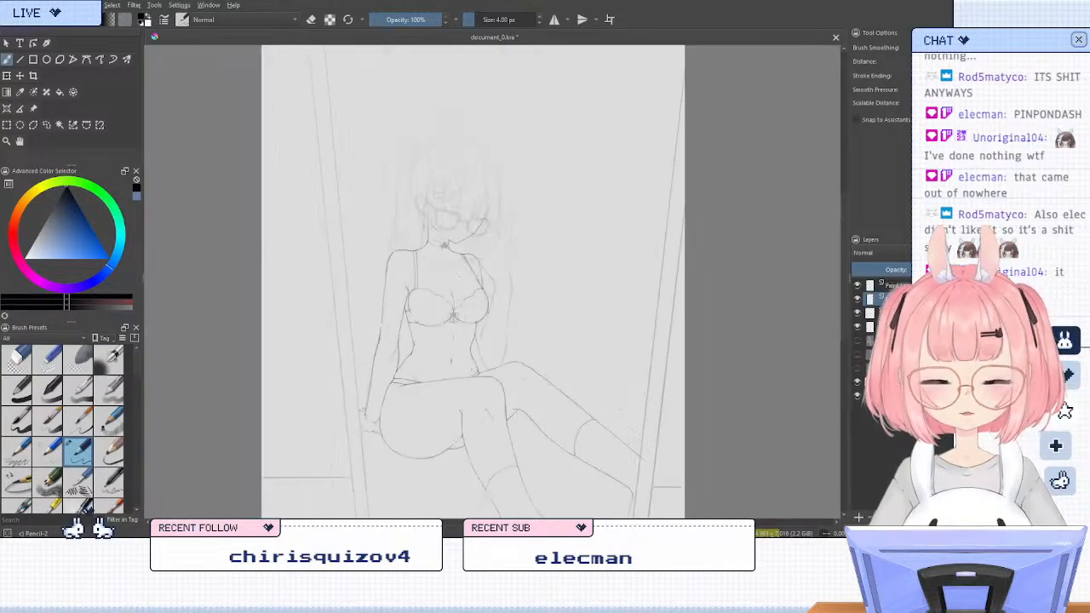
scroll(456, 490, up, 2)
scroll(456, 490, down, 1)
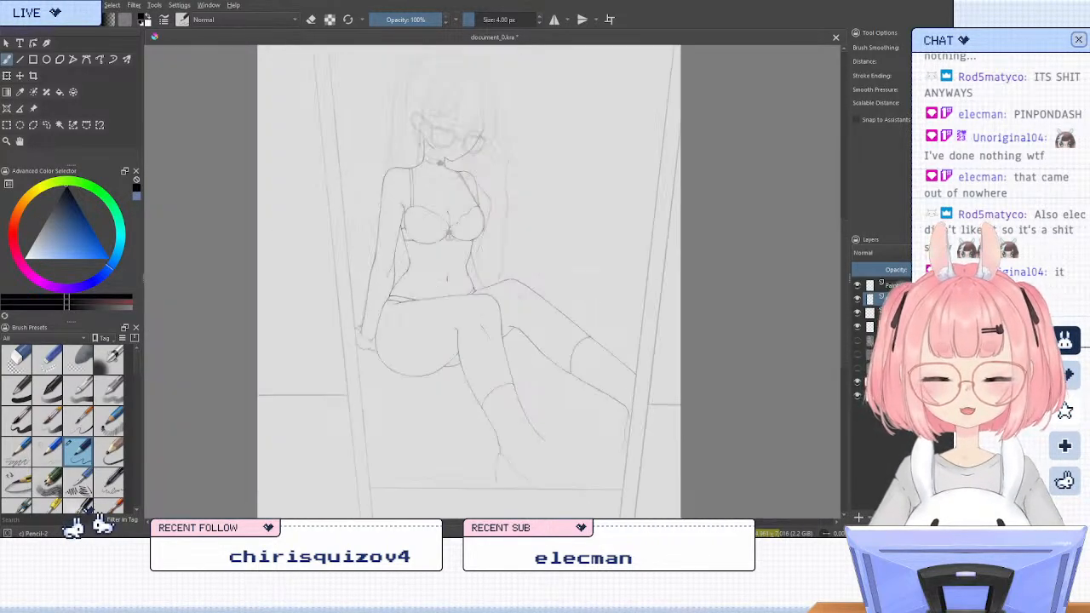
scroll(457, 491, up, 1)
key(m)
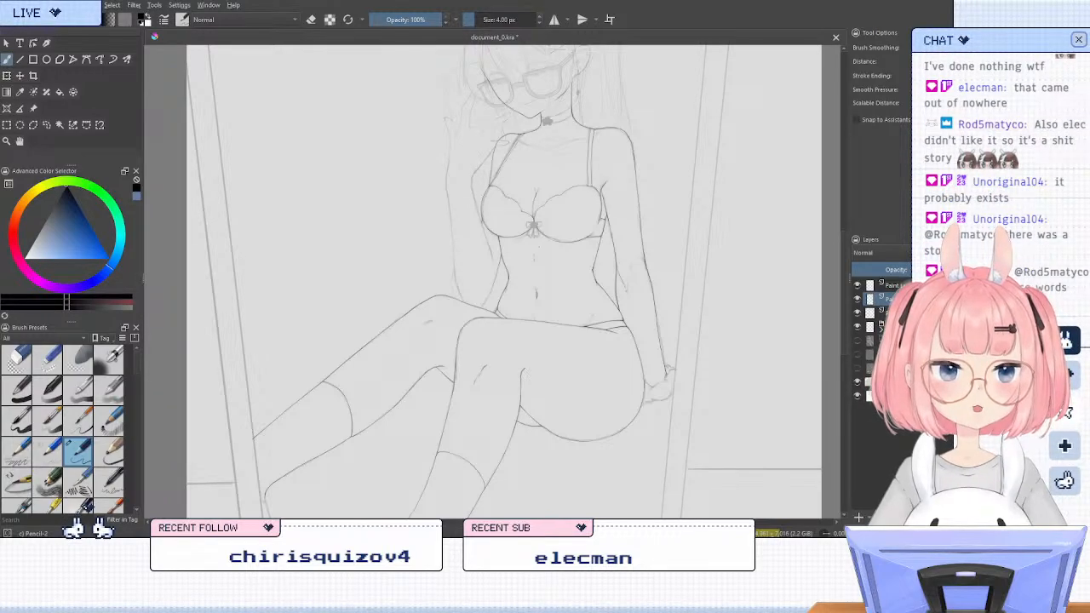
Erase and re-ink the strap's top edge in a rotated view, blending it into the shoulder line
key(6)
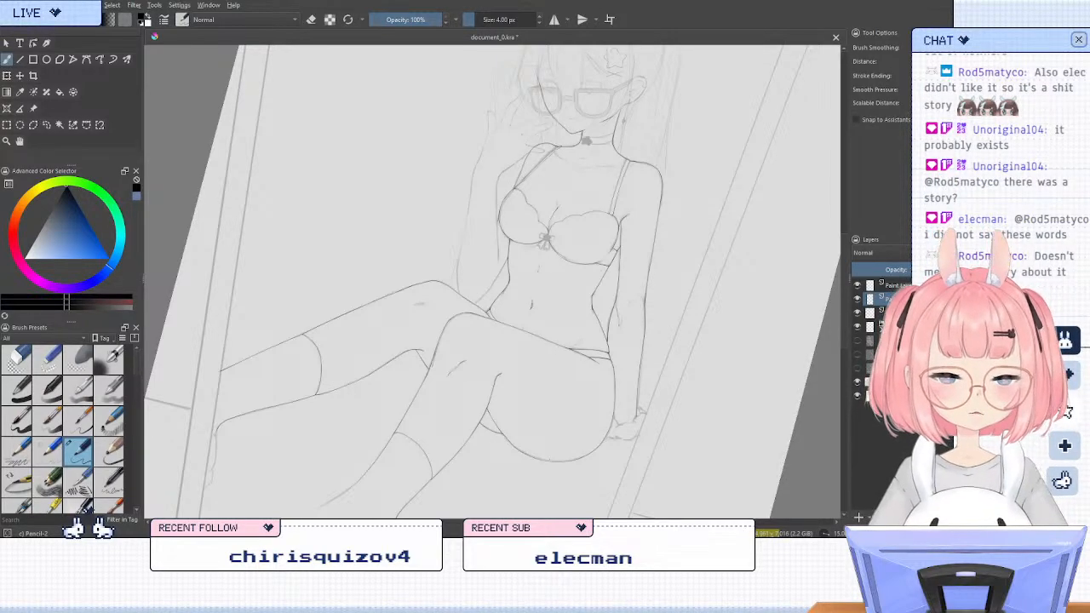
key(4)
key(4)
key(4)
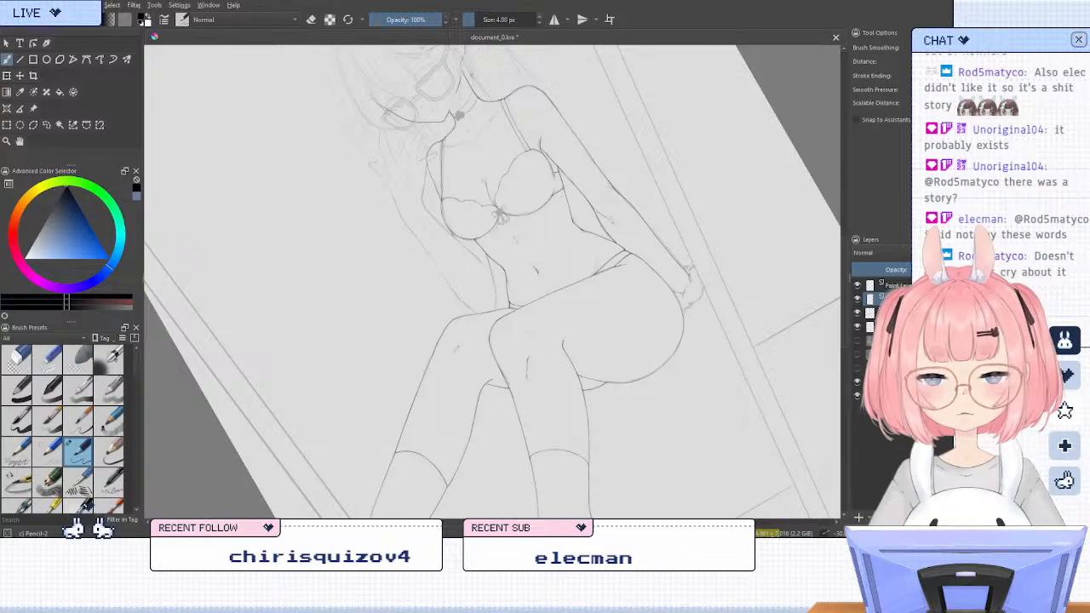
scroll(517, 167, up, 5)
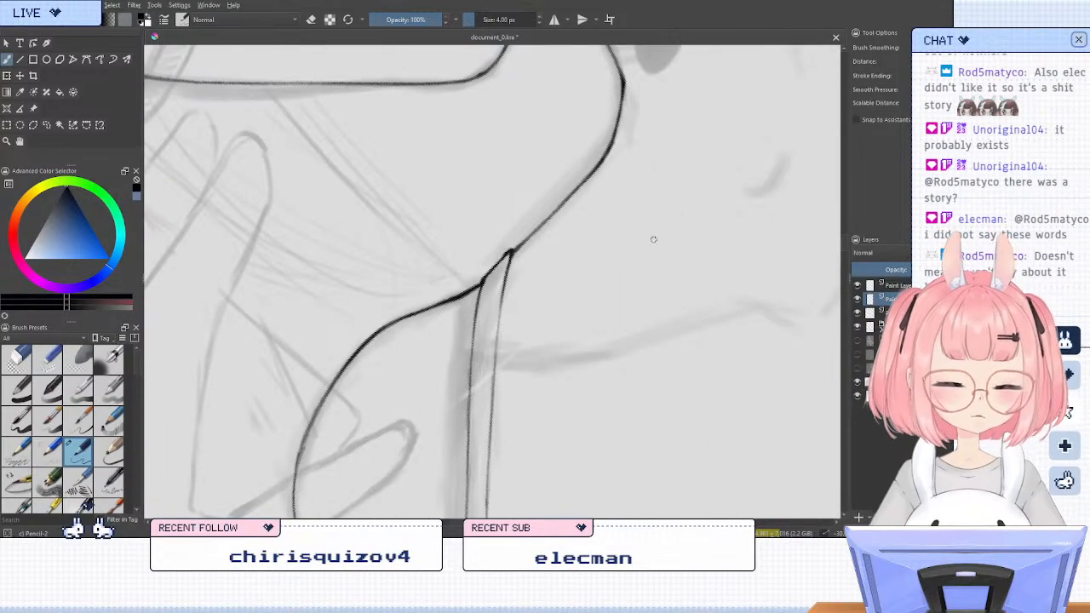
key(e)
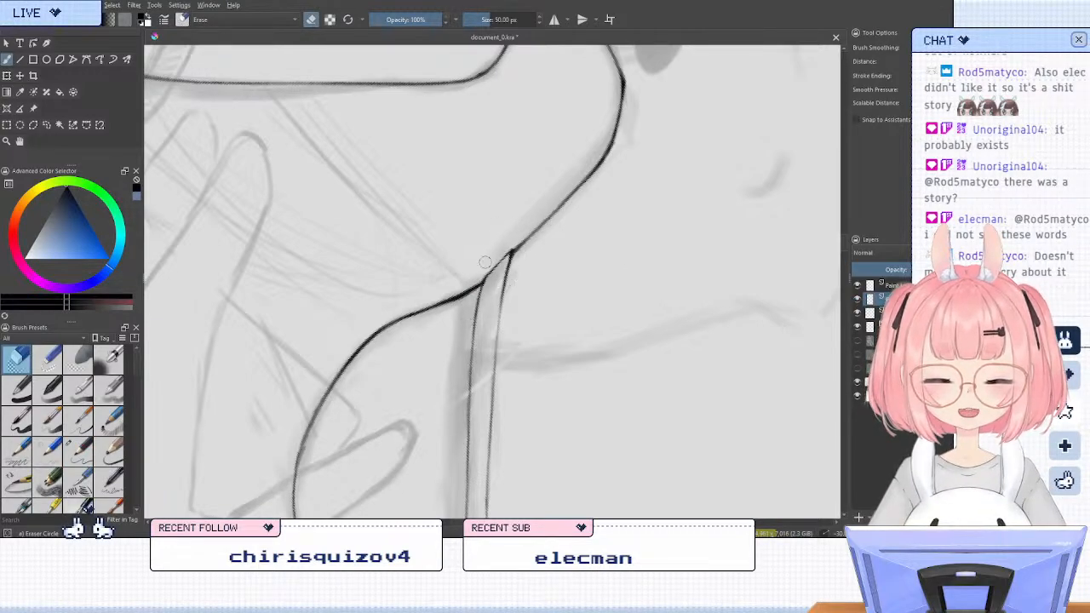
key(e)
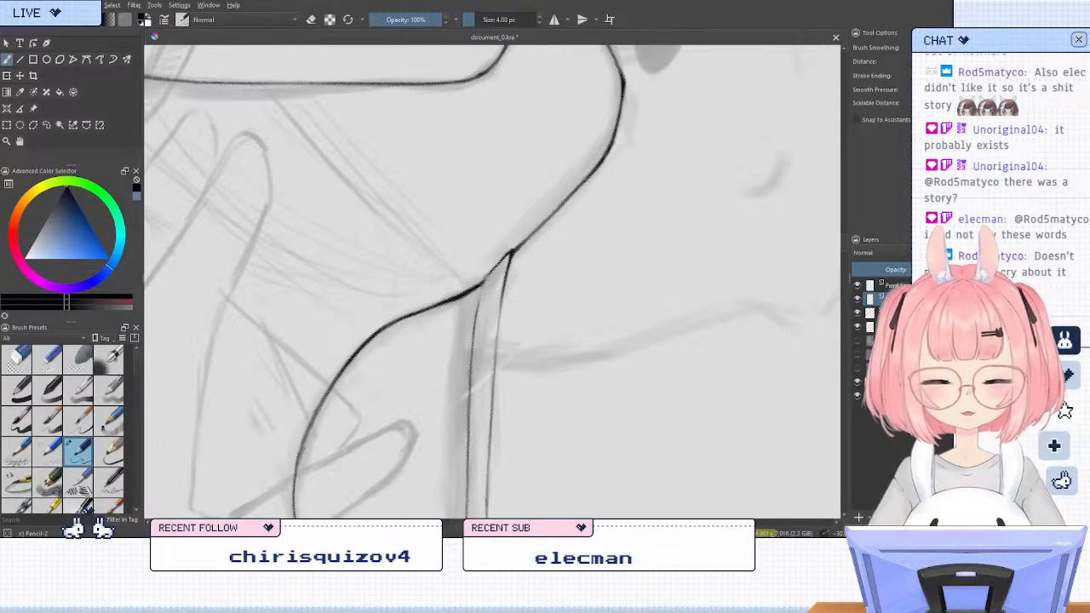
key(slash)
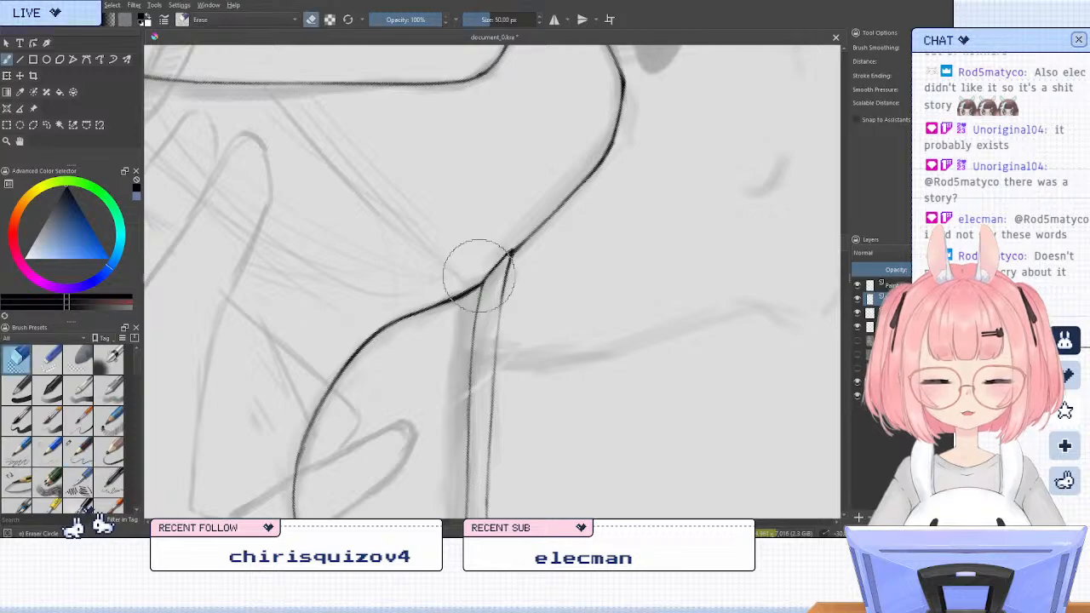
mouse_move(482, 286)
mouse_down()
mouse_move(486, 260)
mouse_move(479, 299)
mouse_move(493, 383)
mouse_up()
key(slash)
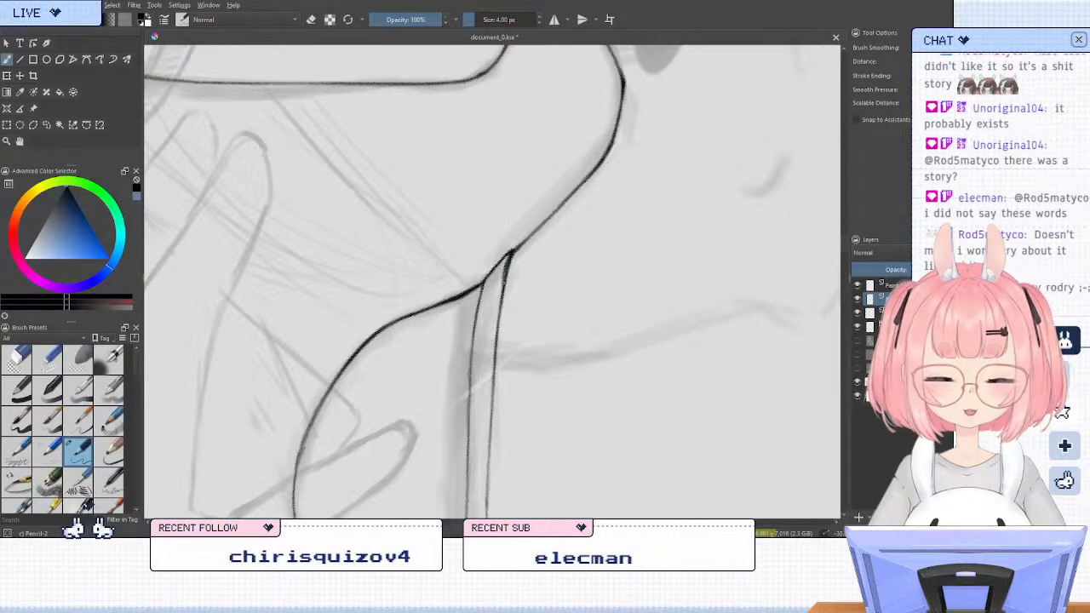
Clean up the strap's top corner and darken the upper end of its inner edge line
key(e)
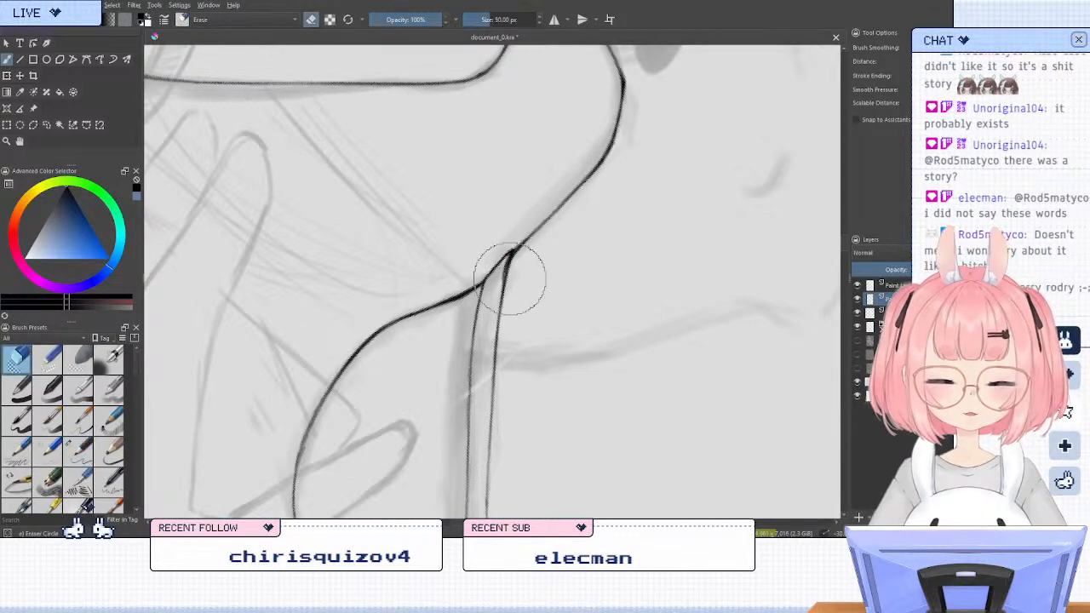
key(e)
key(e)
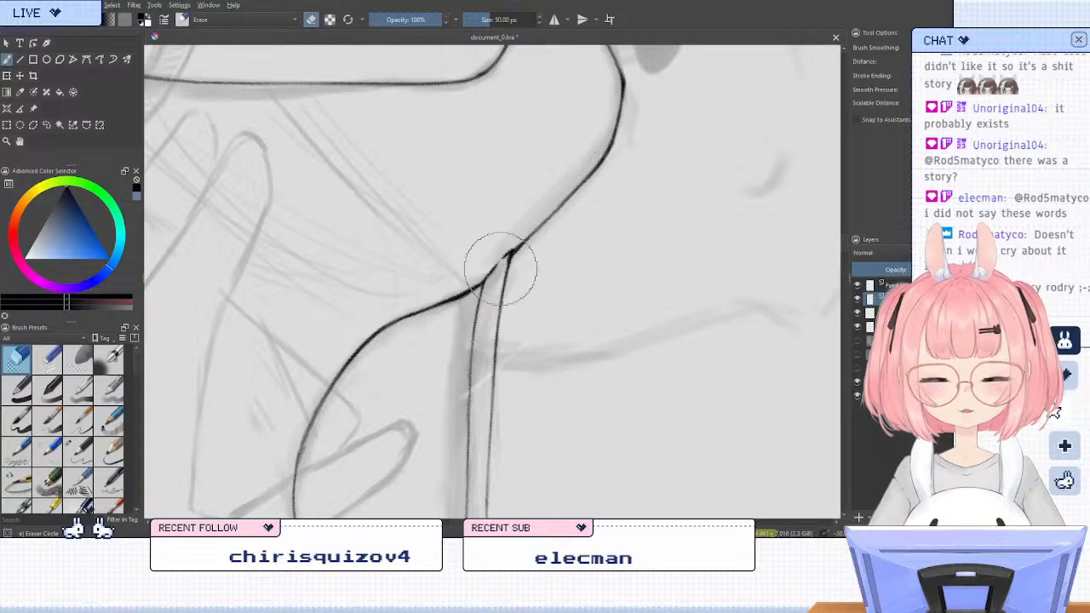
key(e)
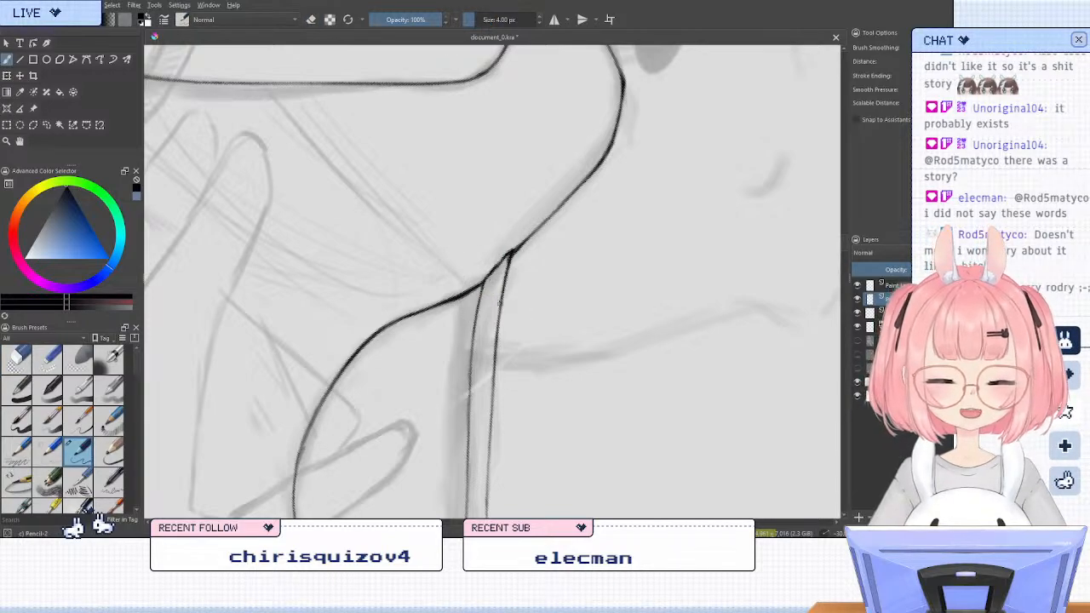
drag(510, 255, 502, 310)
Erase the middle and lower part of the strap's outer edge down to the cup end, and return to the pencil brush
key(5)
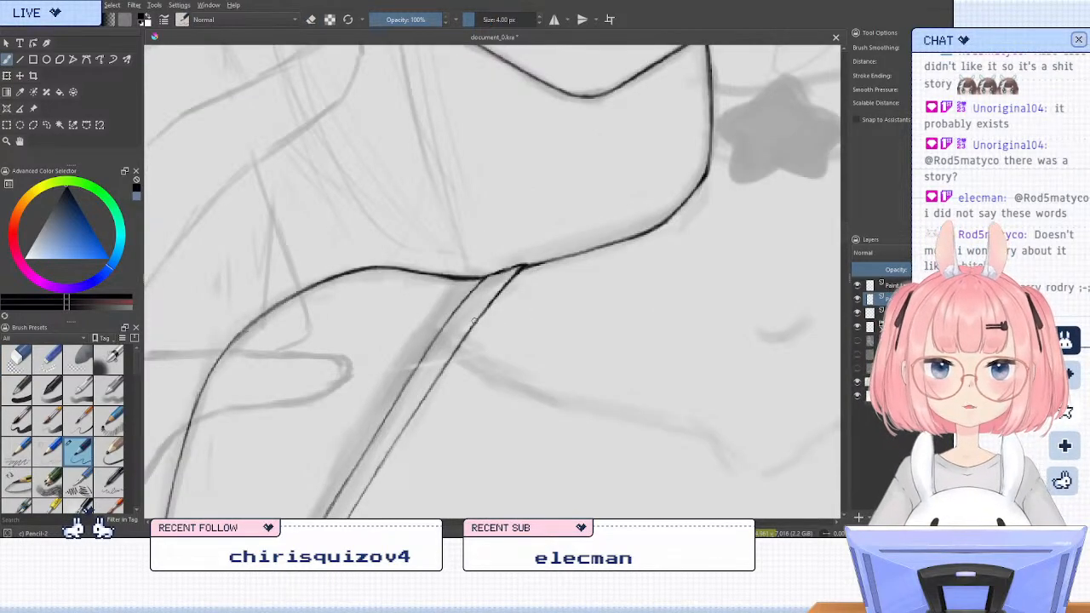
key(minus)
key(minus)
key(minus)
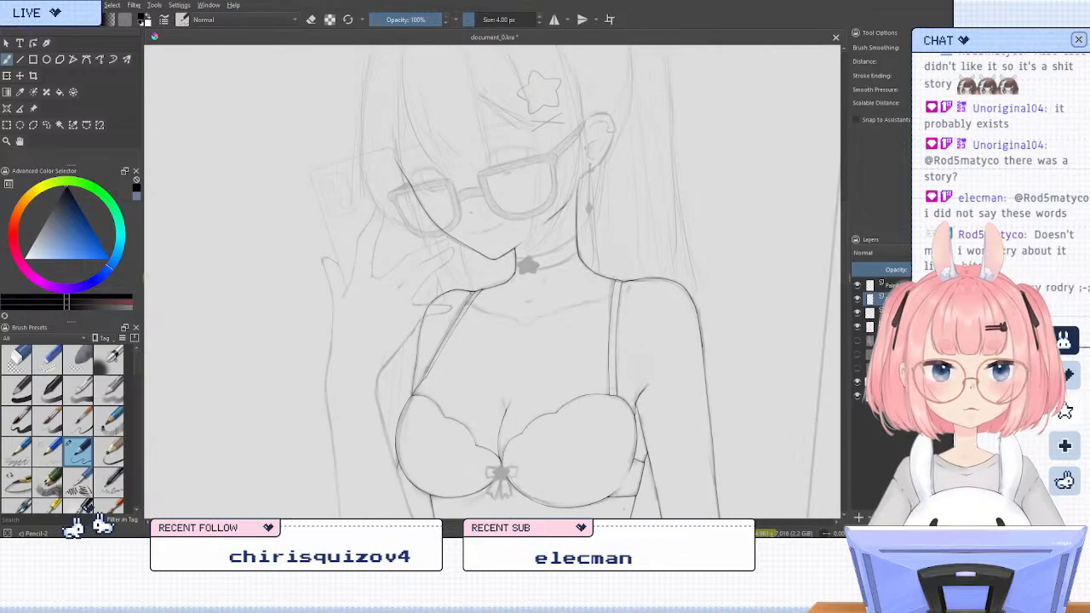
mouse_move(540, 347)
mouse_down()
mouse_move(460, 225)
mouse_move(536, 155)
mouse_up()
mouse_move(571, 258)
mouse_down()
mouse_move(550, 238)
mouse_move(612, 341)
mouse_up()
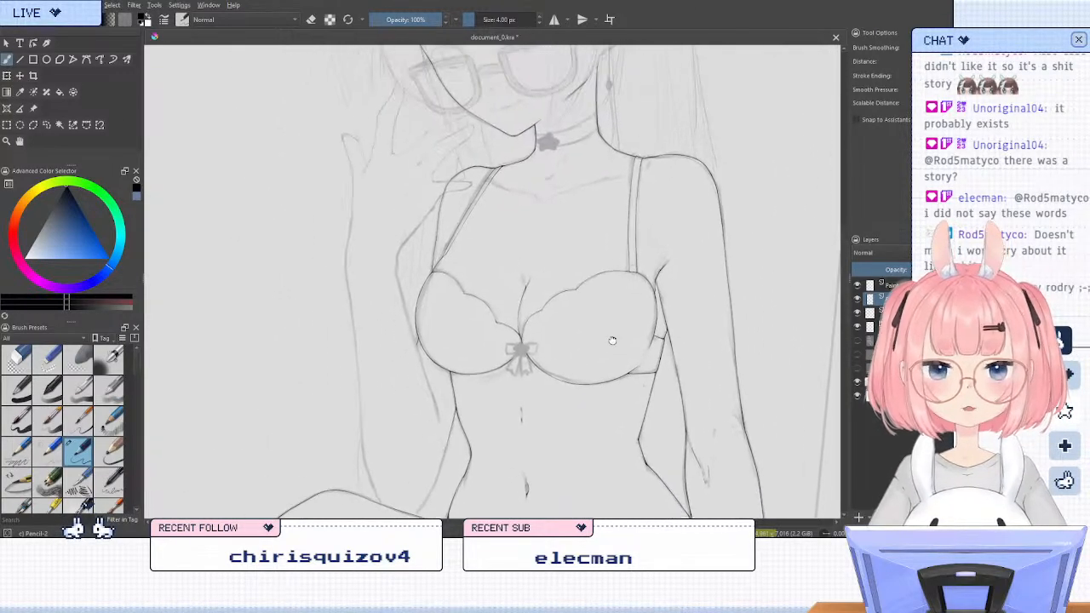
key(6)
key(6)
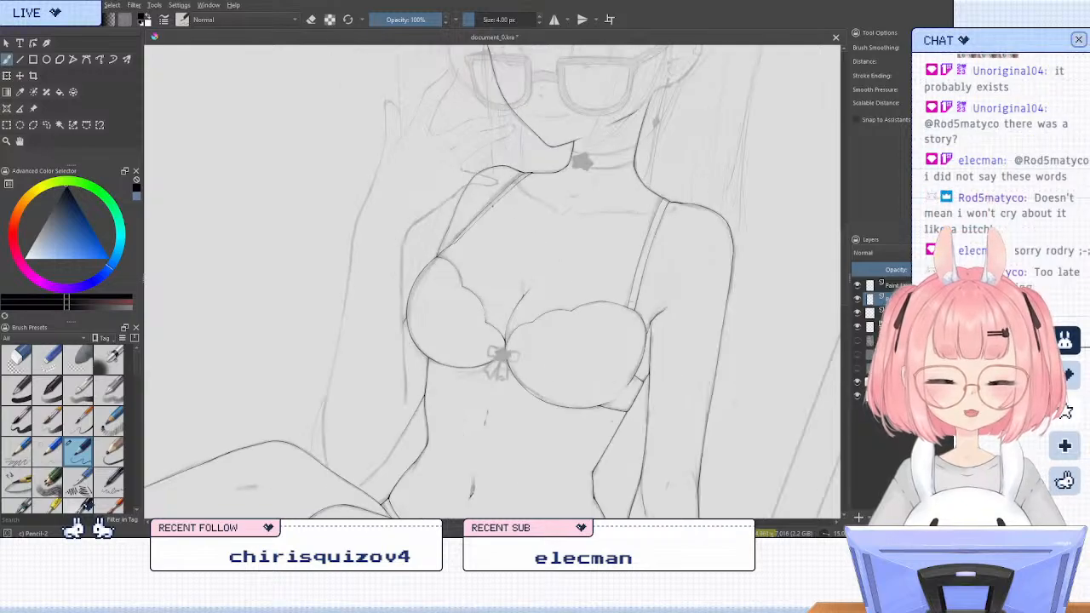
key(4)
scroll(511, 192, up, 4)
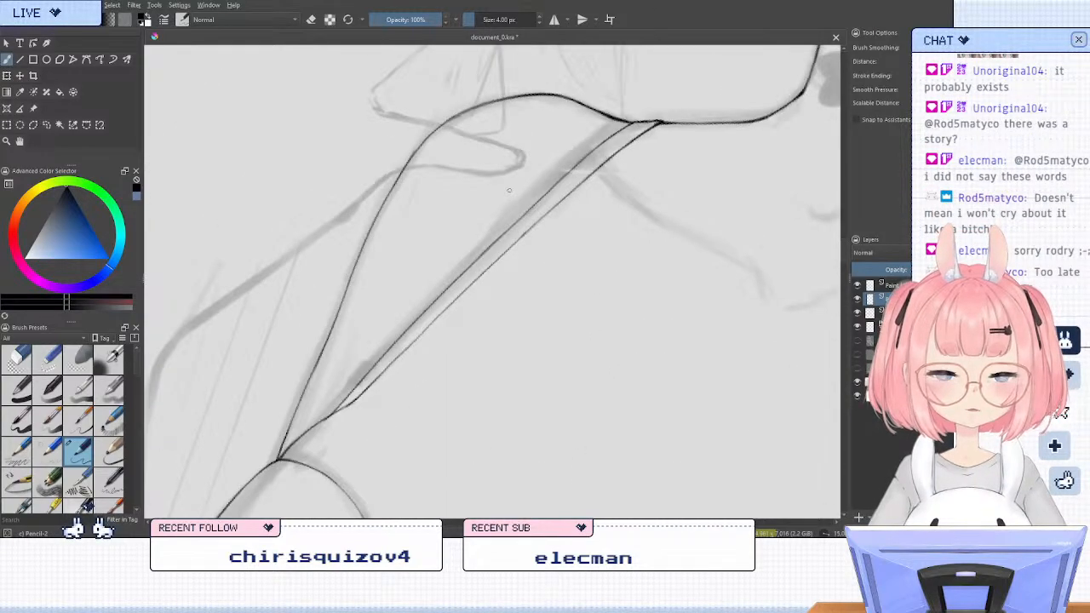
key(slash)
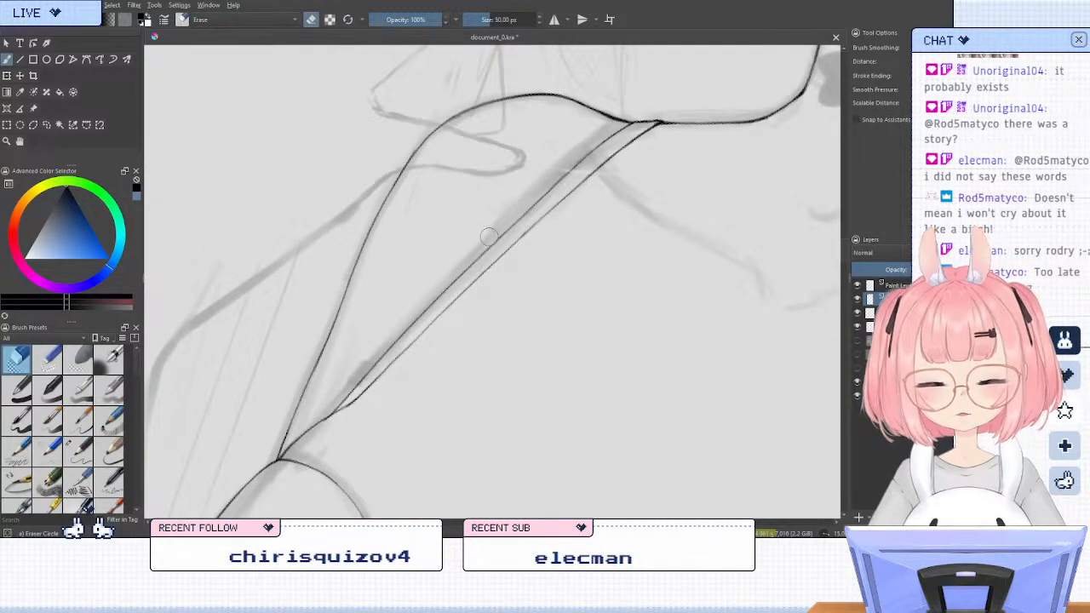
mouse_move(489, 237)
mouse_down()
mouse_move(334, 400)
mouse_move(555, 169)
mouse_up()
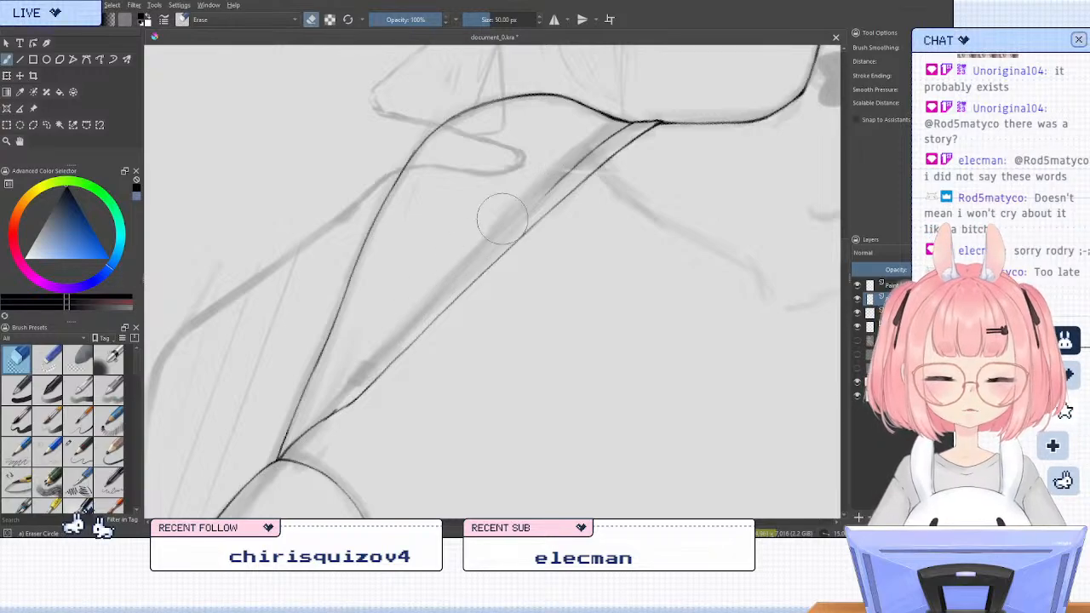
key(slash)
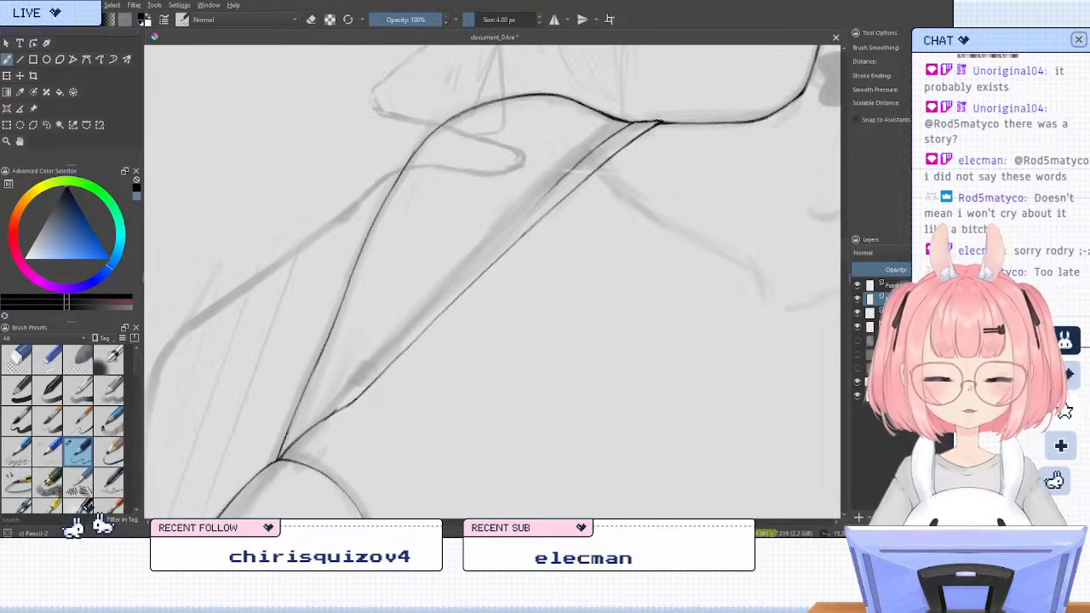
Try inking the strap's erased outer edge with strokes from both the shoulder end and the cup end
drag(560, 180, 513, 229)
key(ctrl+z)
drag(563, 176, 427, 308)
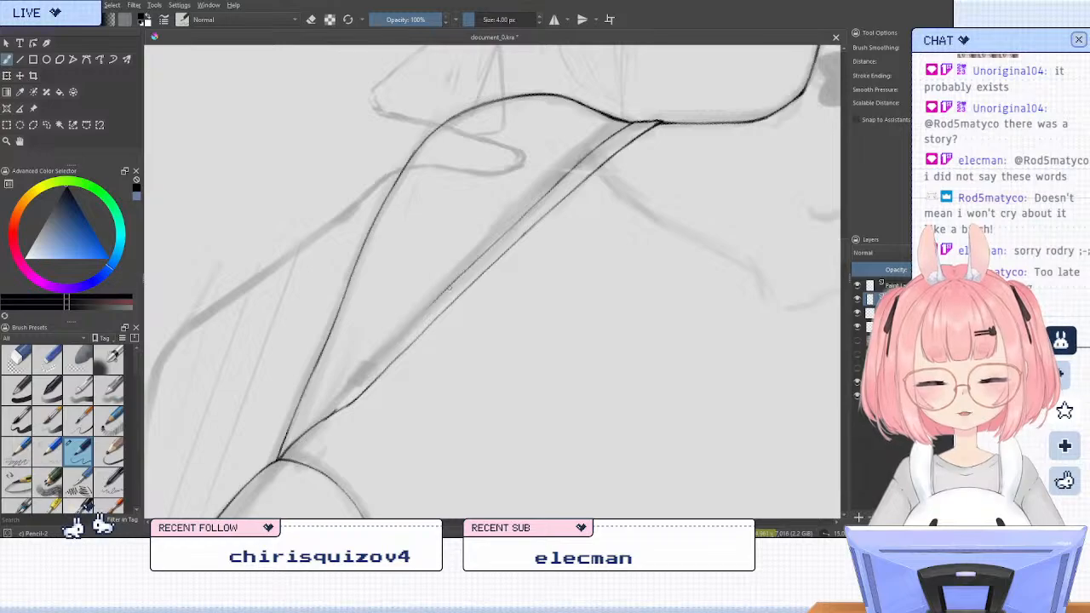
key(ctrl+z)
drag(348, 398, 430, 309)
key(ctrl+z)
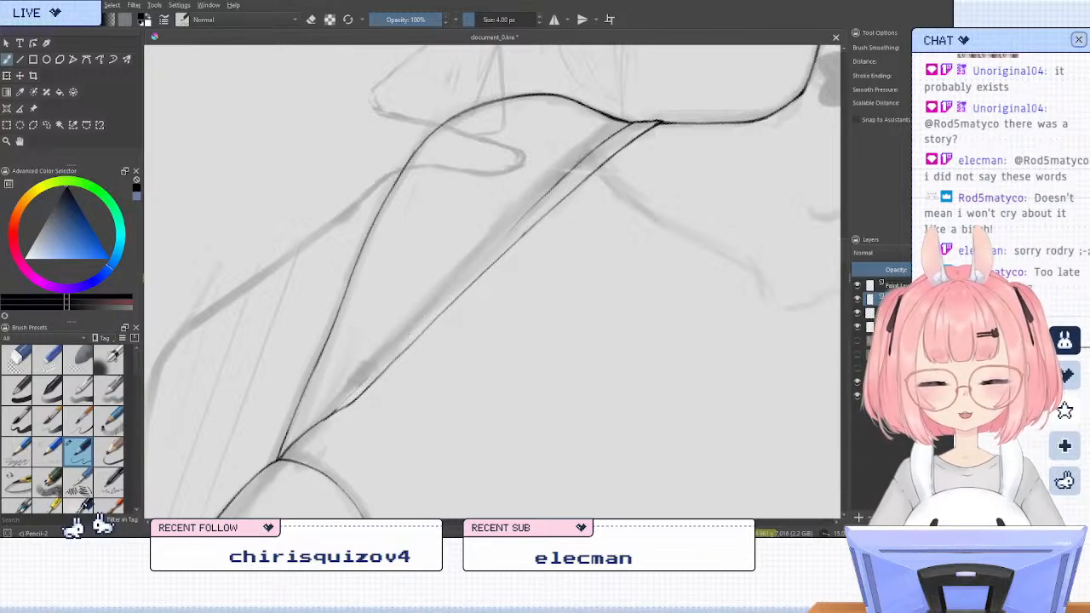
drag(338, 410, 389, 358)
key(ctrl+z)
mouse_move(338, 413)
mouse_down()
mouse_move(510, 234)
mouse_move(438, 306)
mouse_up()
key(ctrl+z)
Ink the strap's outer edge from the remaining shoulder-side line down to the cup end, reinforcing its middle and lower end
key(ctrl+z)
mouse_move(506, 234)
mouse_down()
mouse_move(433, 308)
mouse_move(337, 409)
mouse_up()
drag(386, 363, 338, 411)
key(ctrl+z)
drag(370, 376, 343, 404)
key(ctrl+z)
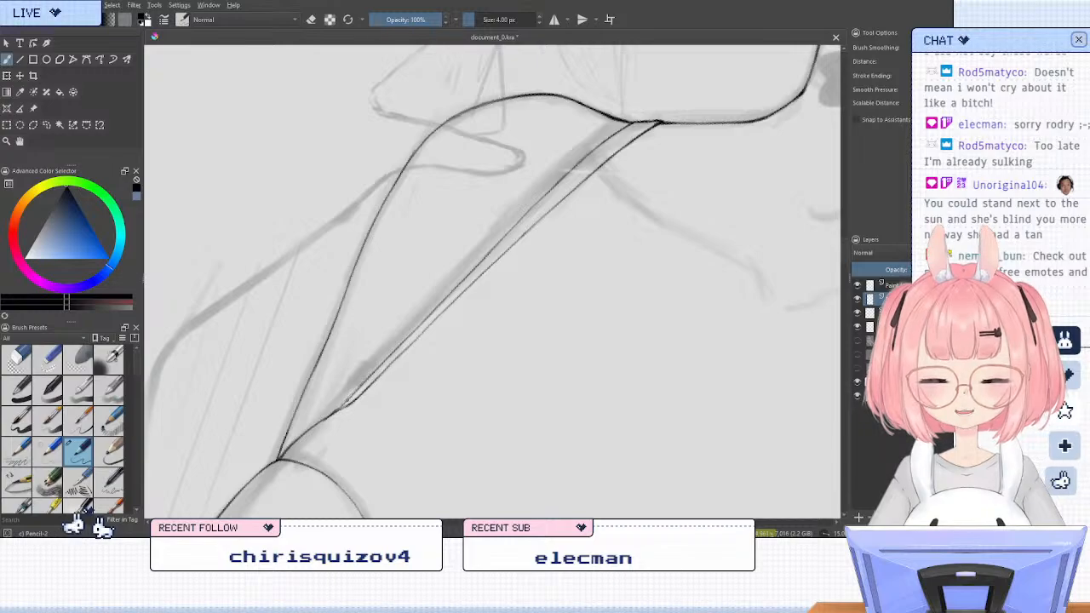
drag(385, 358, 342, 406)
drag(456, 289, 425, 318)
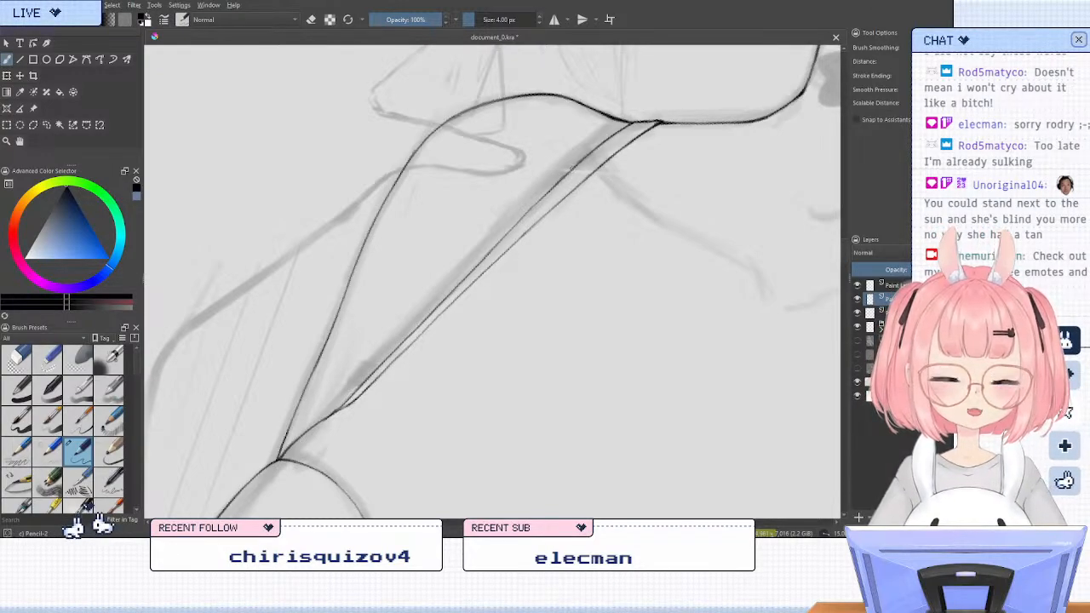
drag(567, 175, 497, 244)
key(ctrl+z)
key(ctrl+z)
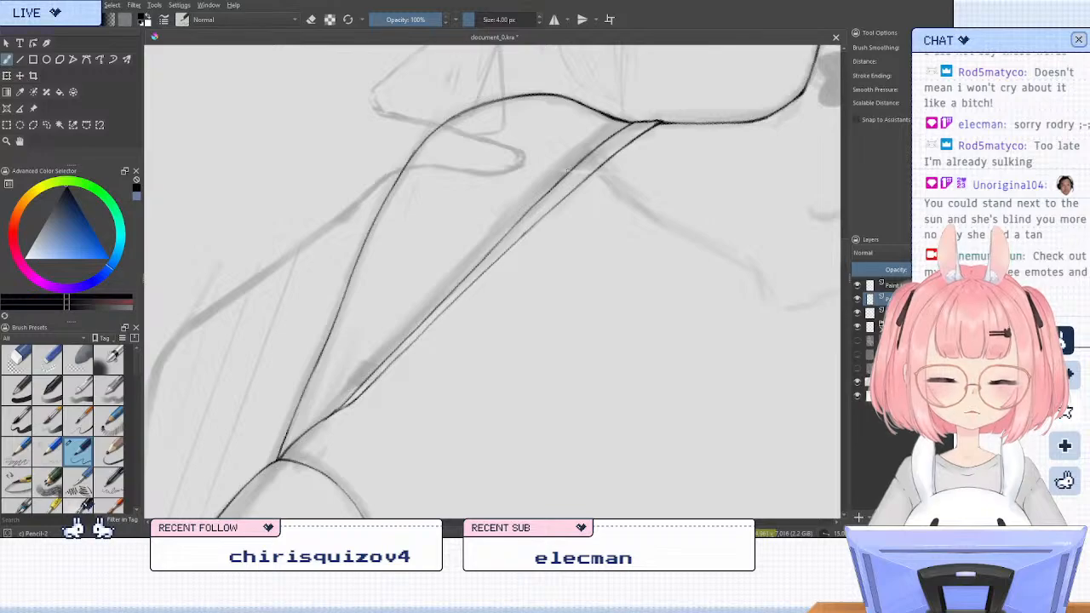
Clean up the upper middle of the strap's arm-side edge with a 50 px eraser and return to the pencil brush
key(slash)
key(bracketleft)
key(bracketleft)
key(bracketleft)
key(bracketleft)
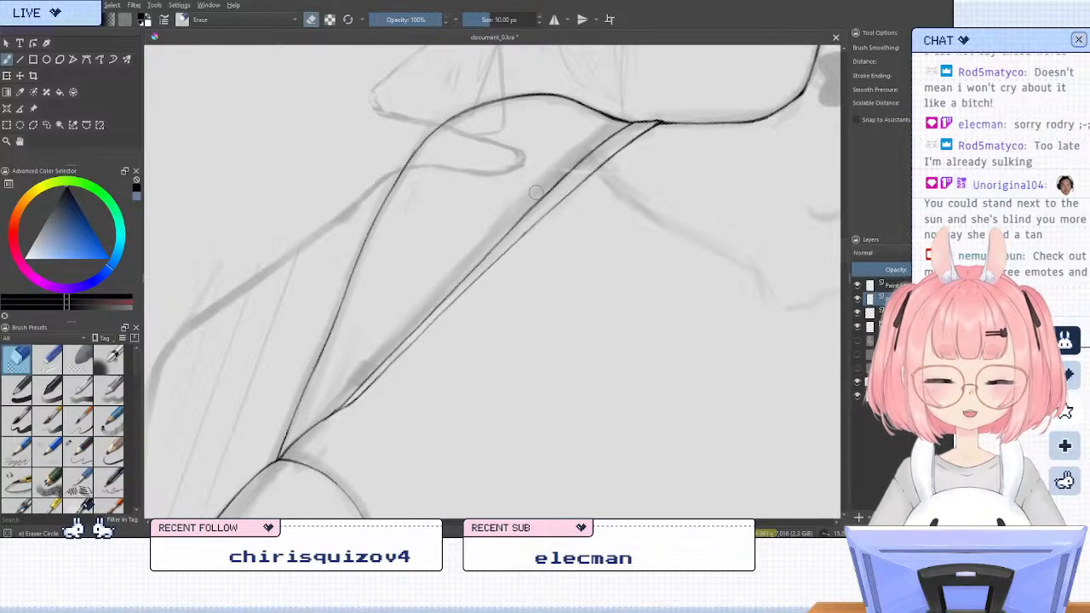
drag(508, 223, 544, 186)
key(slash)
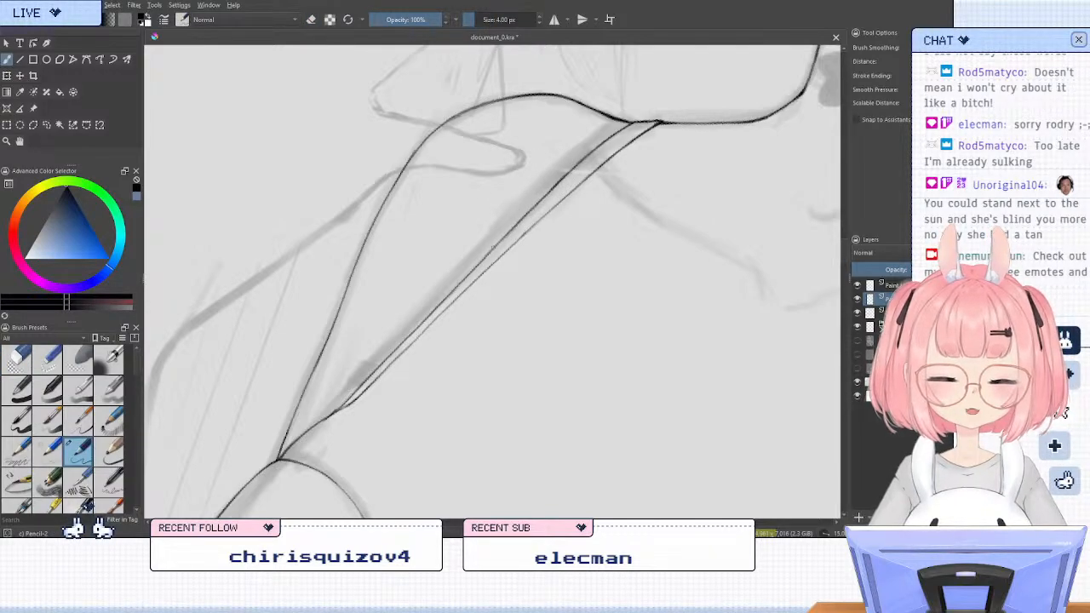
Erase both edge lines of the strap beside the raised hand, each on its own line layer, from the shoulder to the cup
key(5)
scroll(486, 231, down, 5)
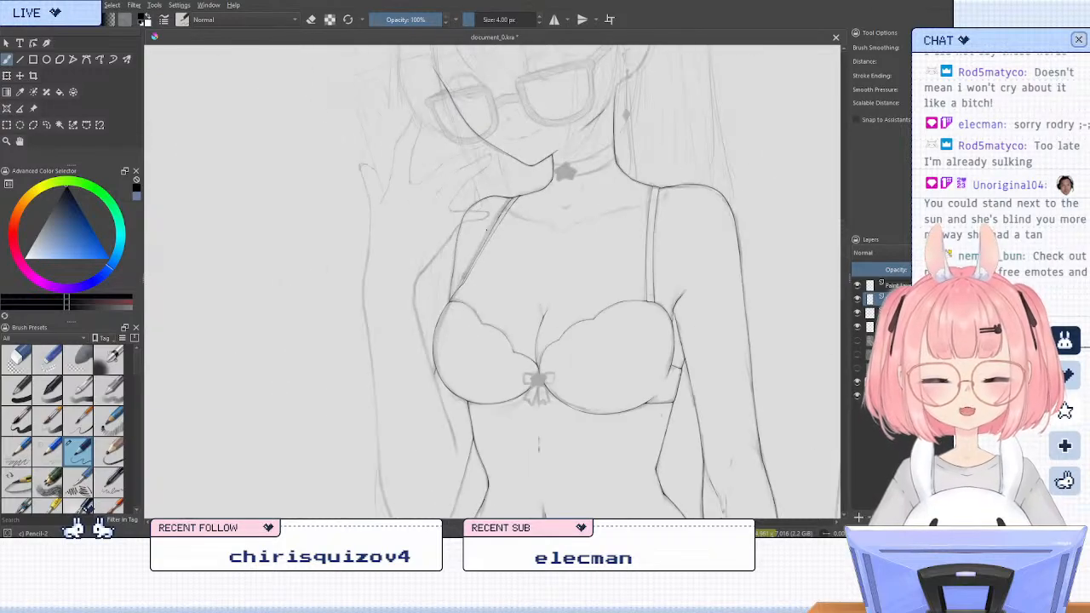
scroll(504, 226, up, 5)
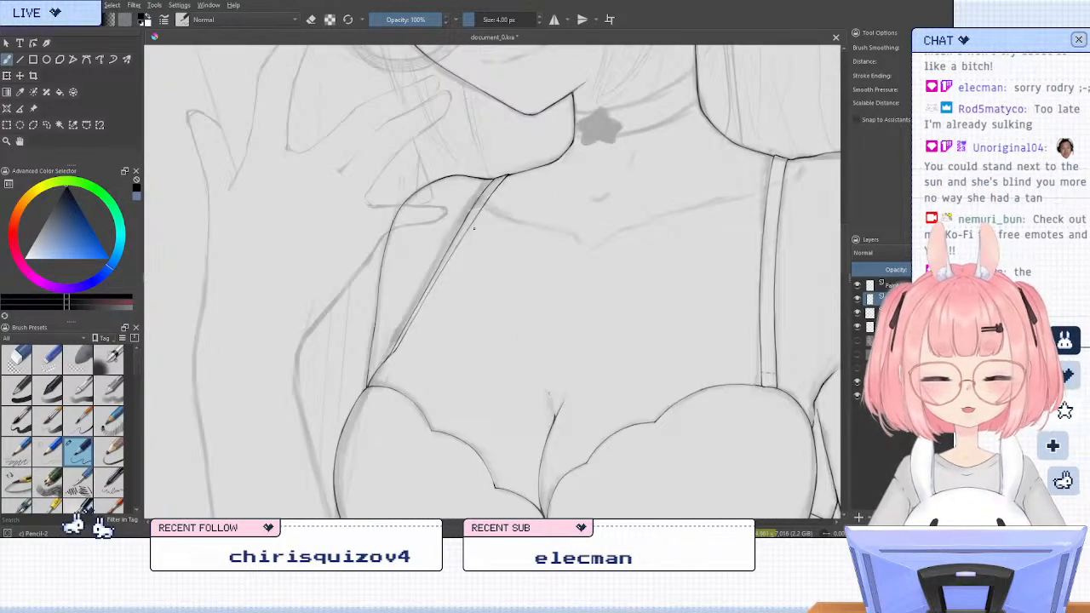
key(slash)
mouse_move(500, 177)
mouse_down()
mouse_move(426, 297)
mouse_move(510, 177)
mouse_move(398, 344)
mouse_up()
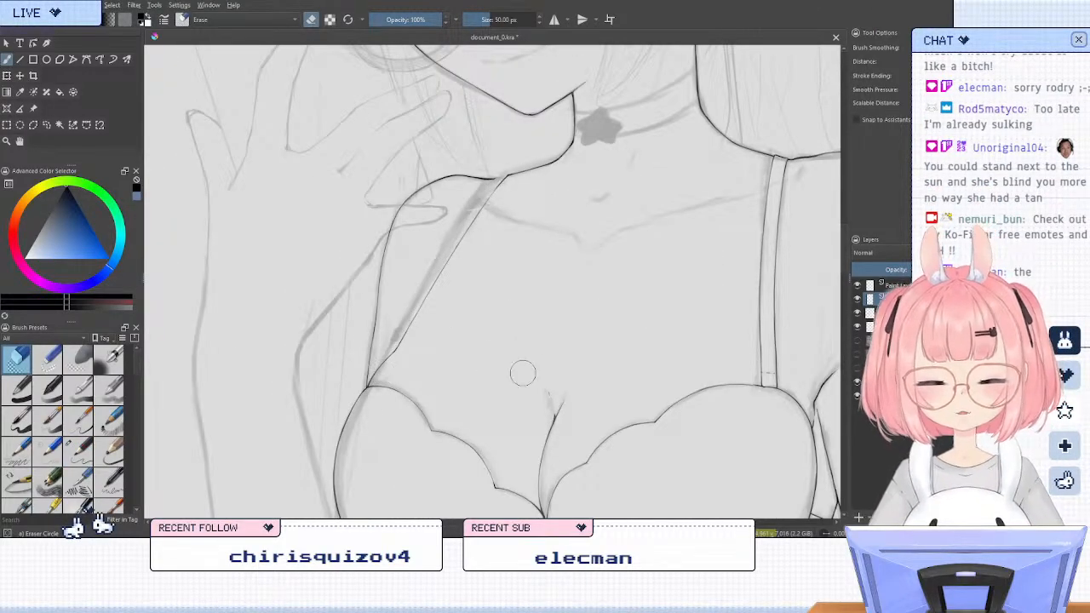
click(892, 286)
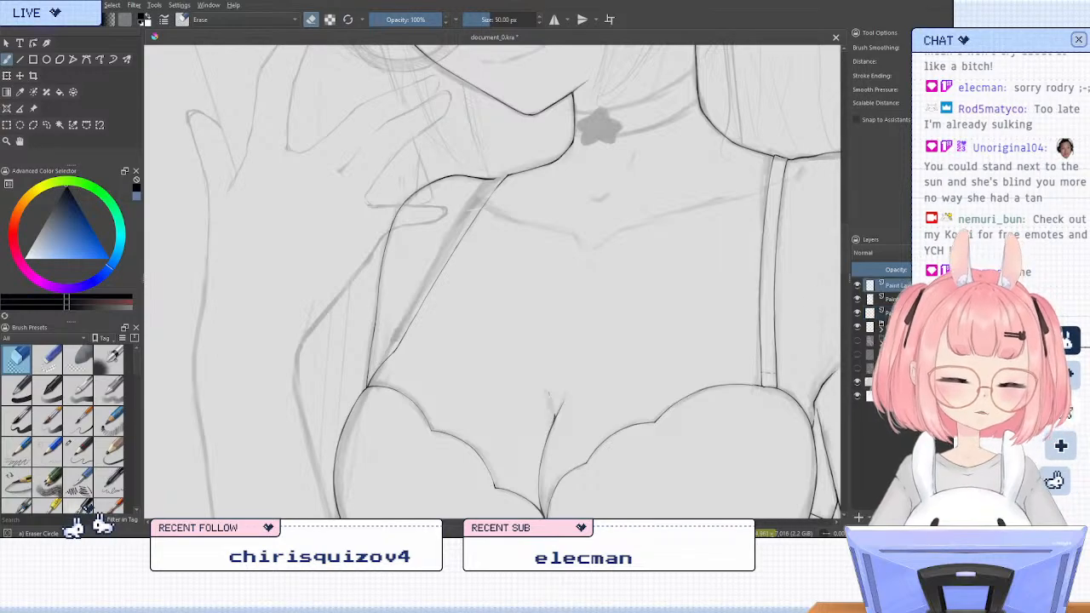
drag(501, 184, 394, 354)
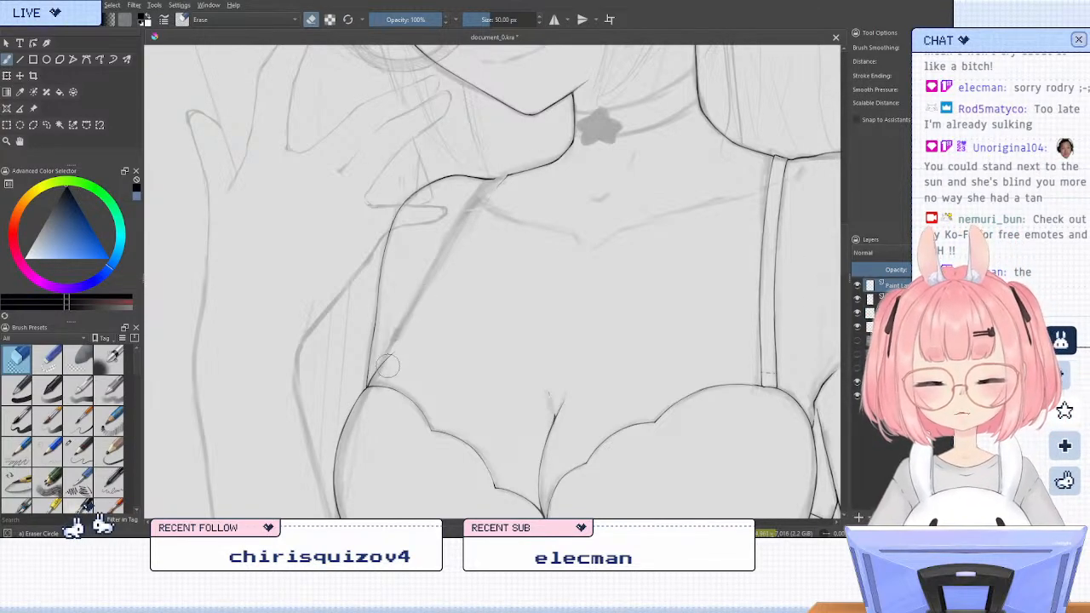
Erase the leftover strap corner at the shoulder line on the third paint layer and return to the pencil brush
click(893, 313)
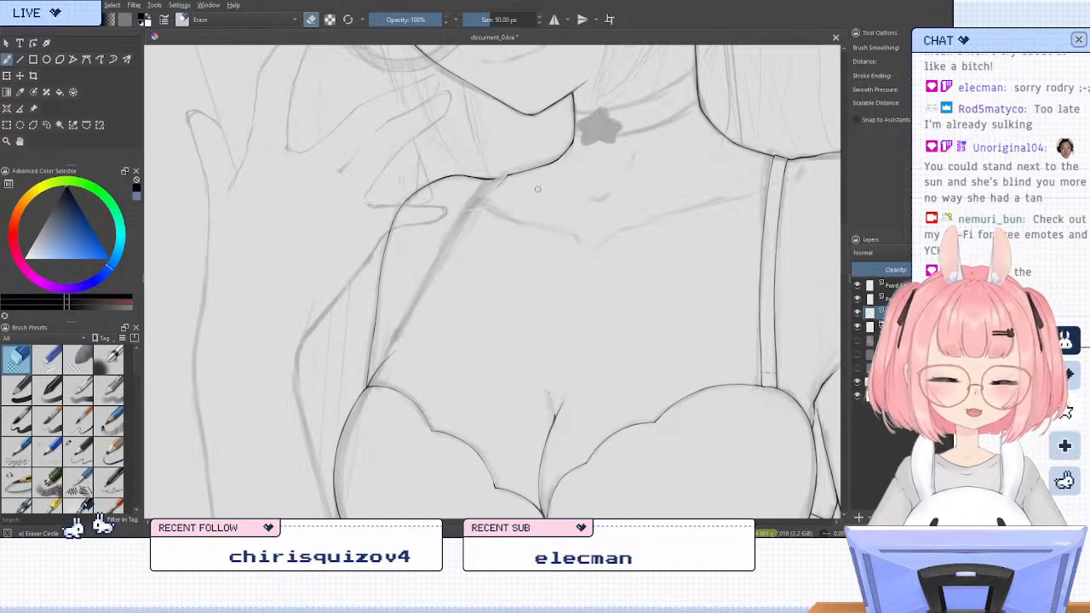
drag(502, 180, 509, 173)
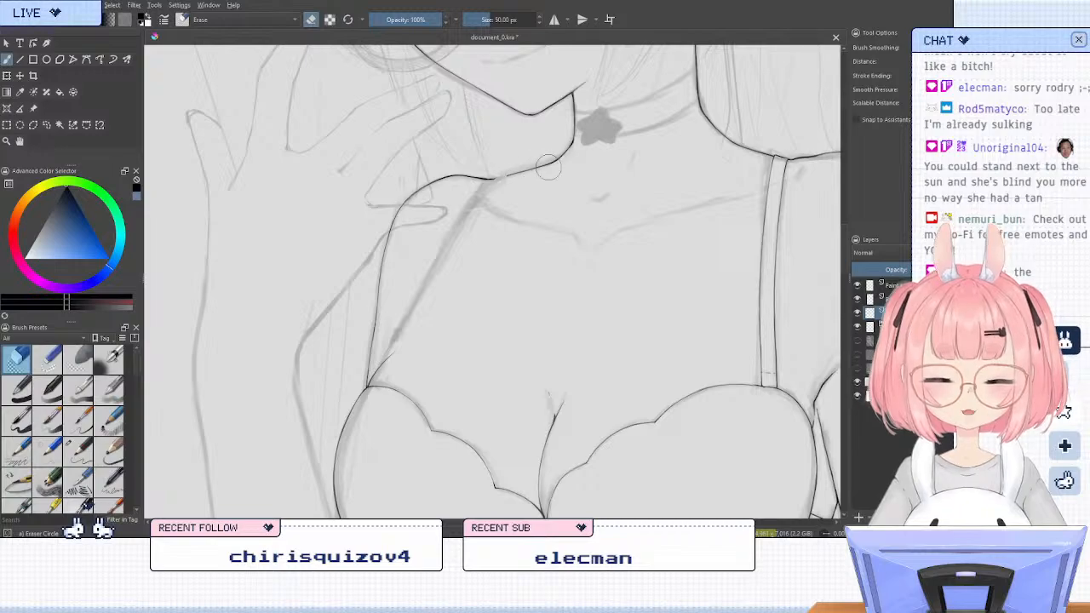
key(slash)
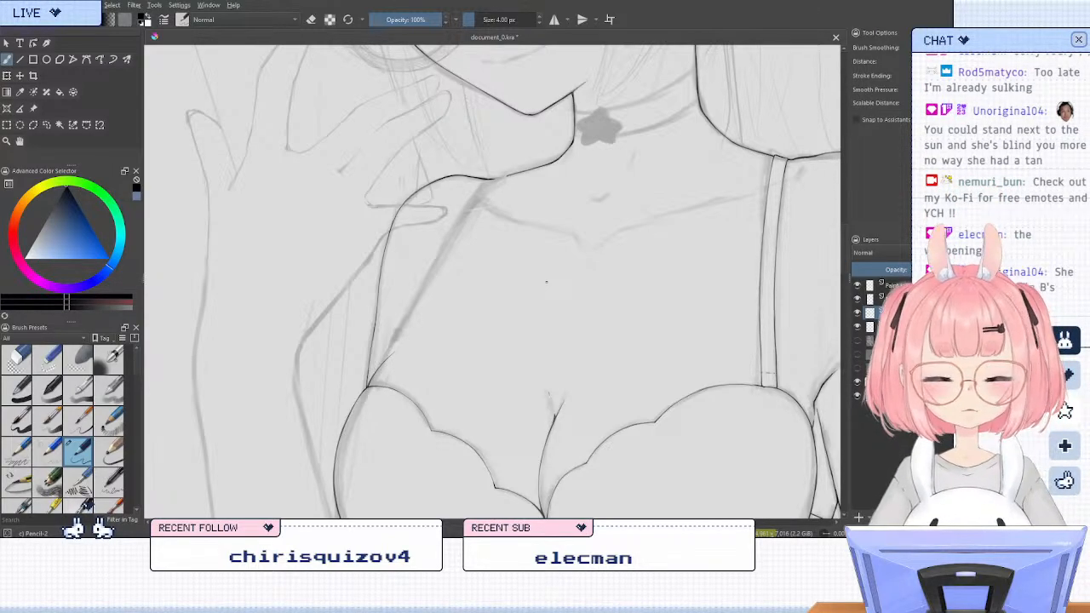
Check the second paint layer by toggling its visibility, and merge it with the layer below
scroll(413, 193, down, 3)
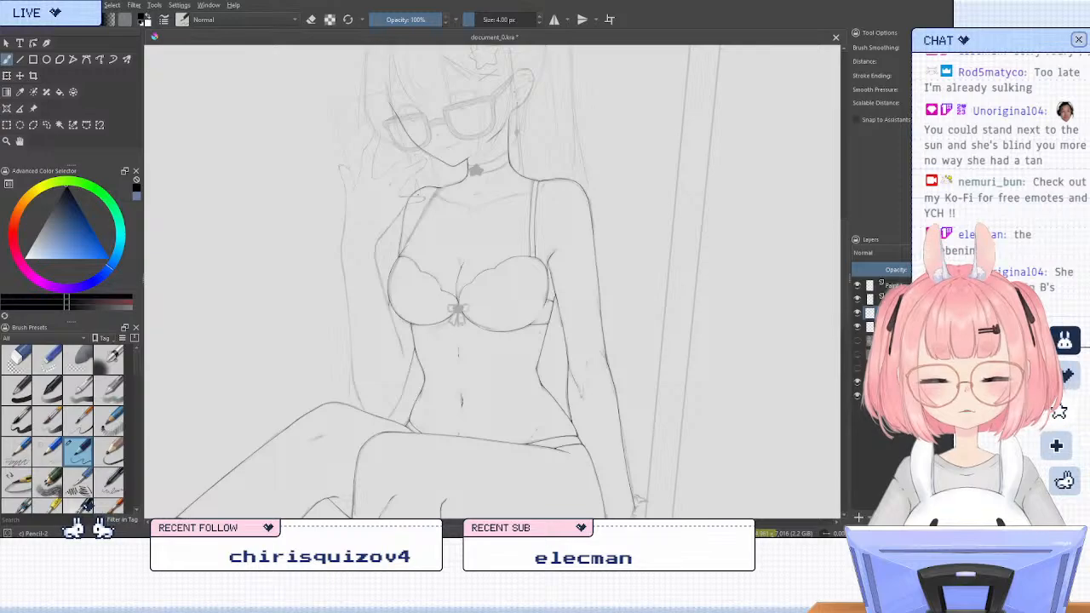
scroll(408, 222, up, 3)
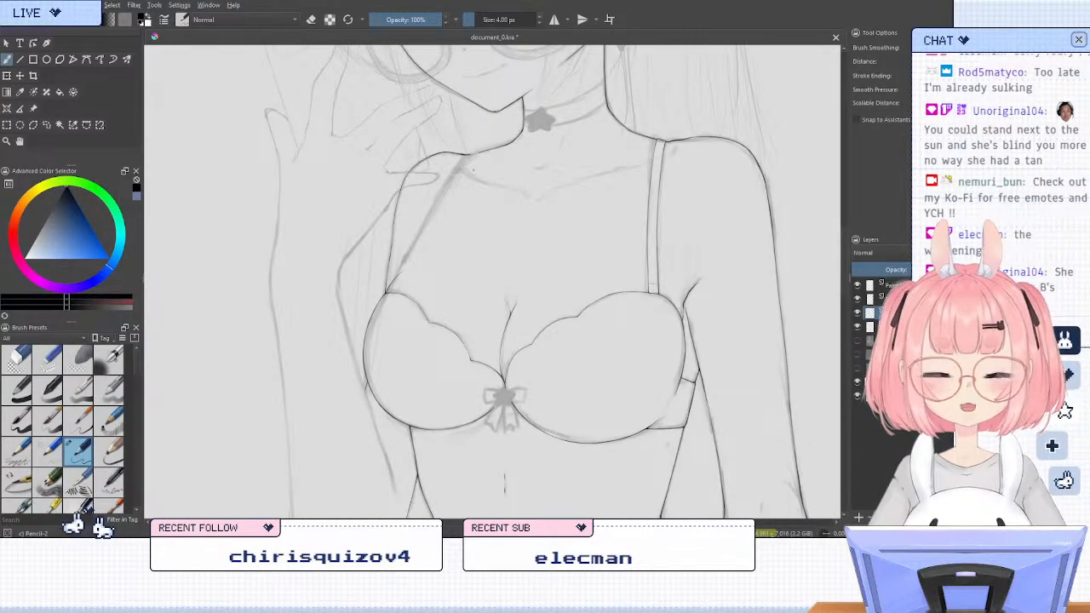
click(857, 299)
click(857, 299)
click(889, 299)
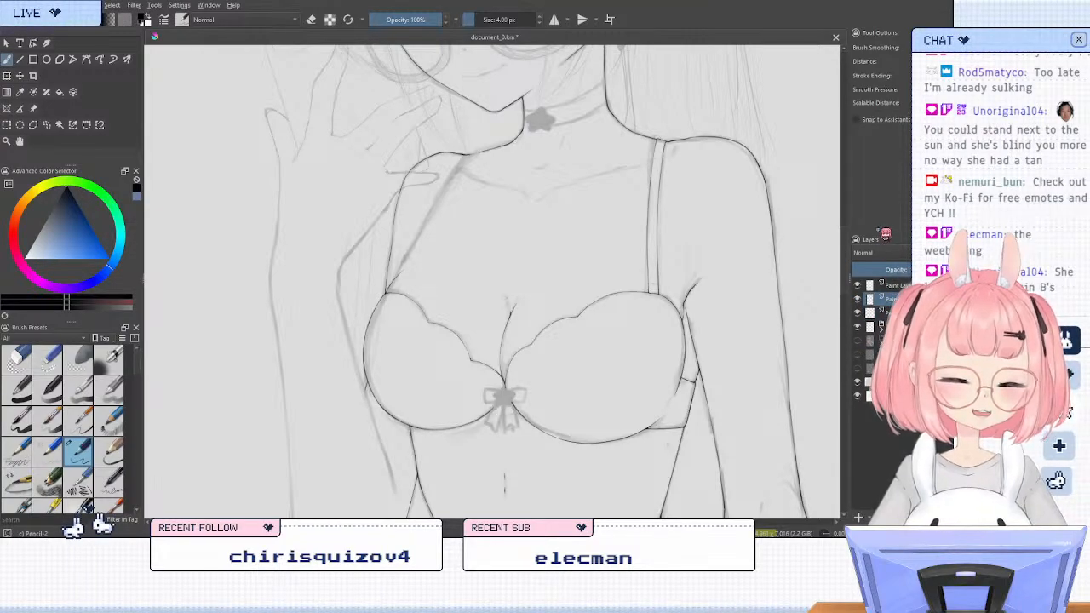
key(ctrl+e)
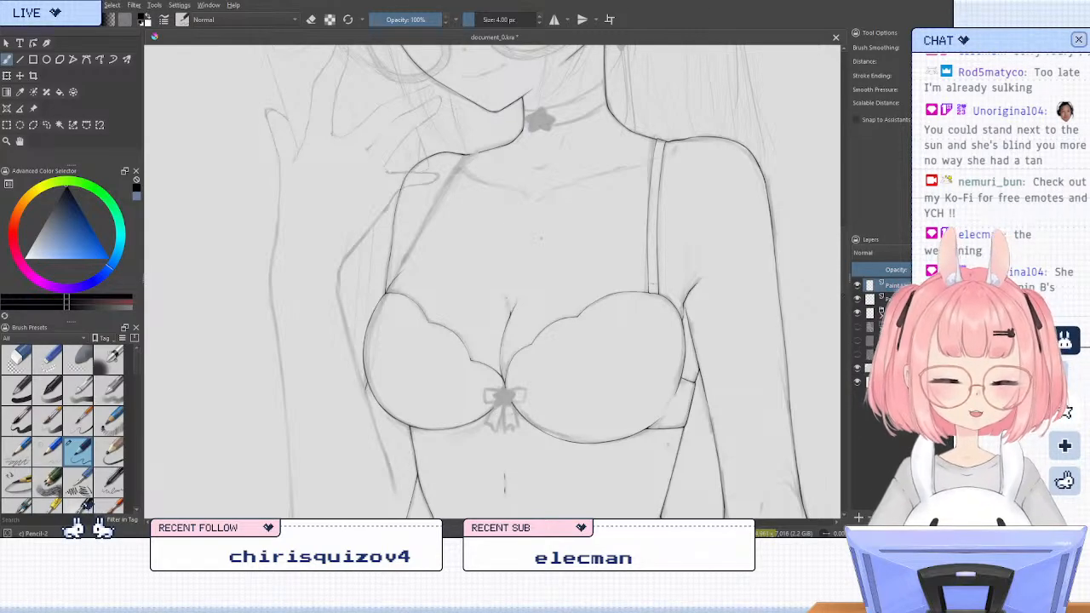
Ink the raised arm's elbow curve from the thigh line up to the start of the forearm
scroll(436, 212, down, 1)
key(6)
key(6)
scroll(520, 226, down, 1)
scroll(362, 223, up, 1)
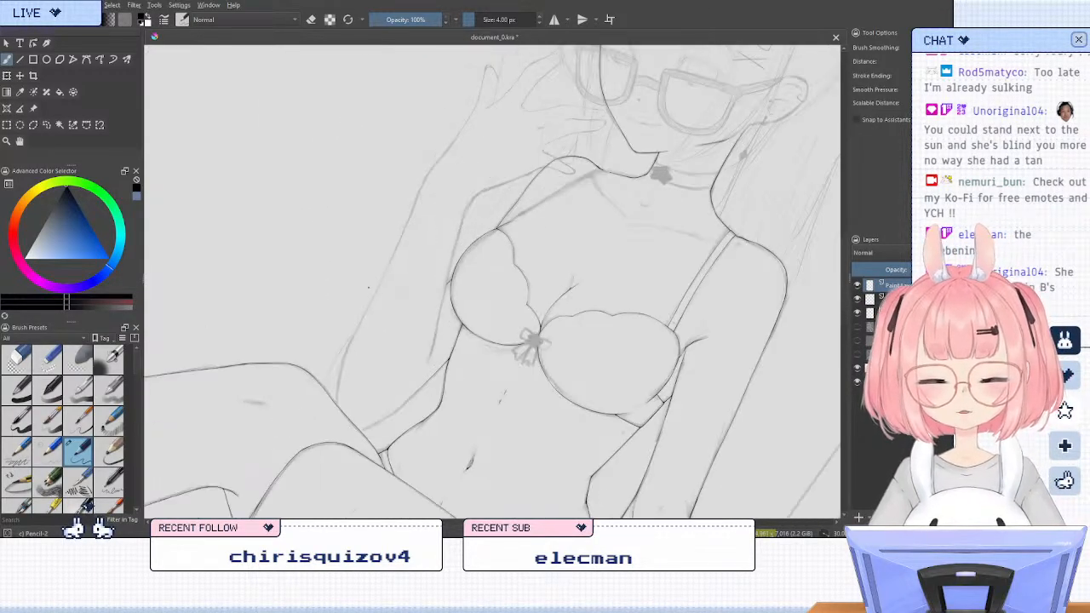
scroll(369, 287, up, 1)
scroll(362, 285, down, 1)
key(6)
key(6)
scroll(298, 276, up, 2)
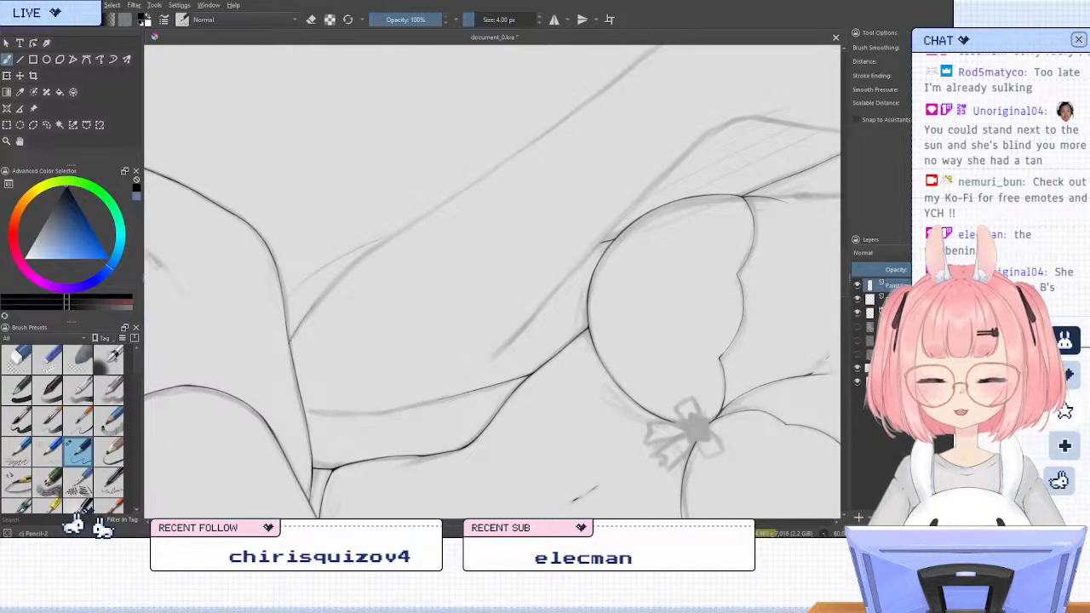
mouse_move(291, 332)
mouse_down()
mouse_move(353, 266)
mouse_move(456, 197)
mouse_up()
key(ctrl+z)
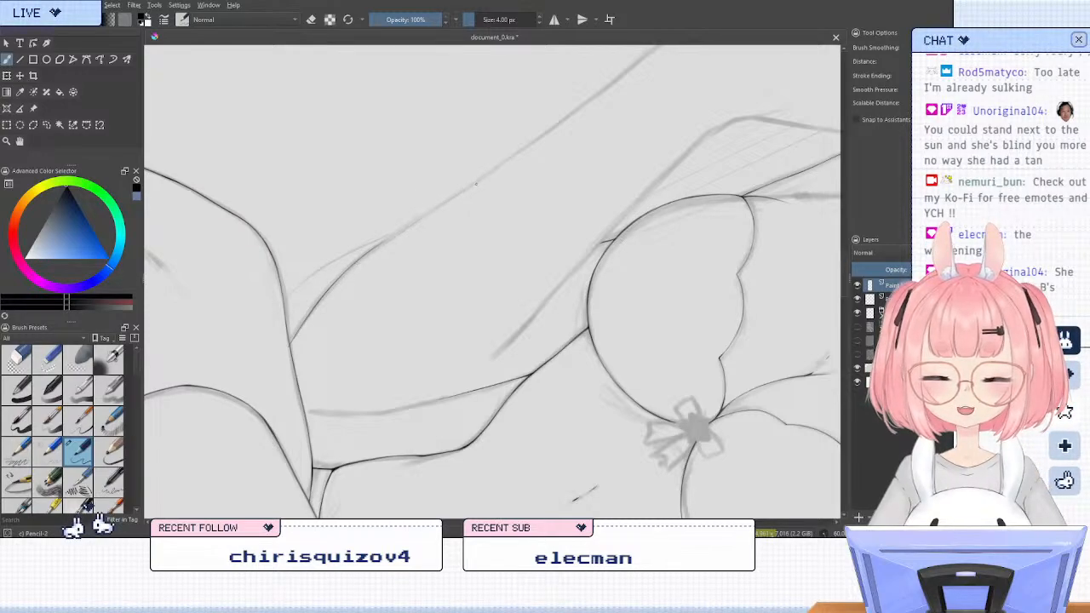
Extend the raised arm's outer line from the elbow curve along the sketched forearm, undoing and redrawing the stroke
drag(372, 249, 464, 193)
drag(366, 253, 395, 234)
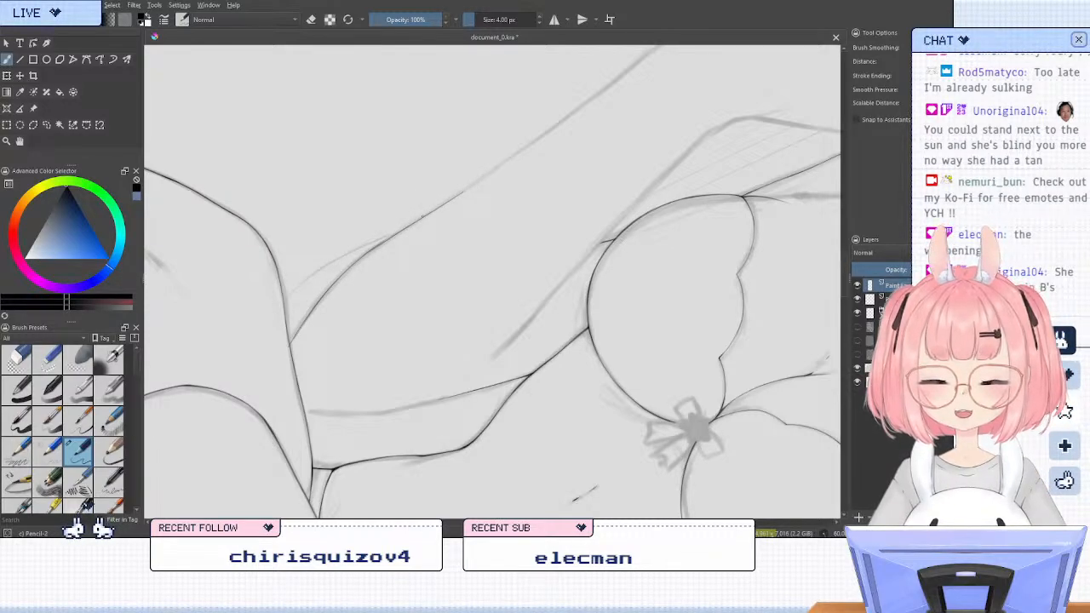
key(ctrl+z)
key(ctrl+z)
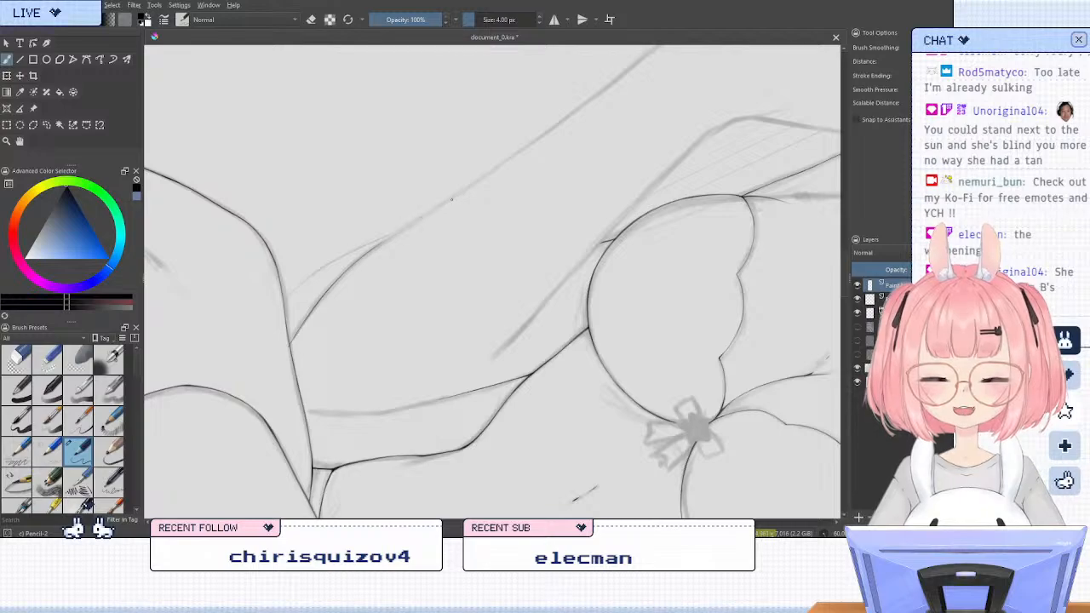
drag(371, 249, 433, 212)
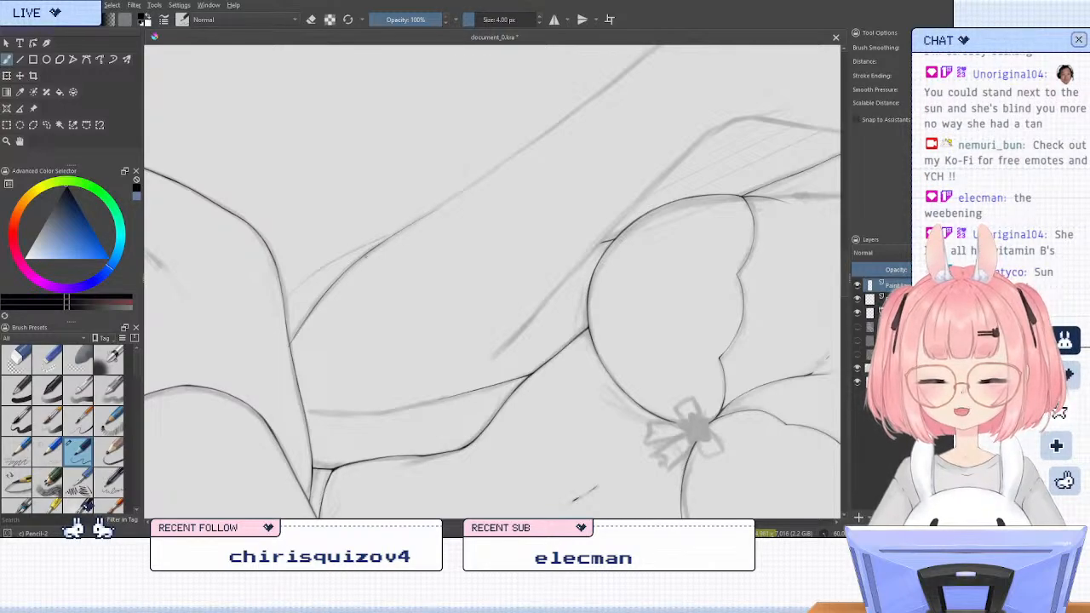
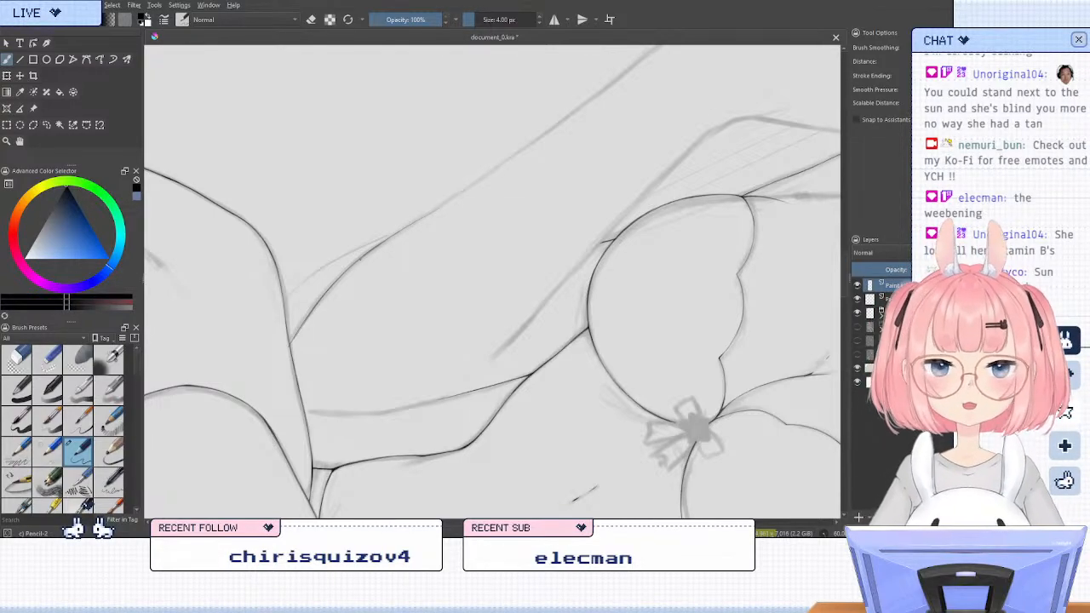
Reinforce the raised arm's elbow curve down to the thigh line and erase the overshoot past the junction
key(6)
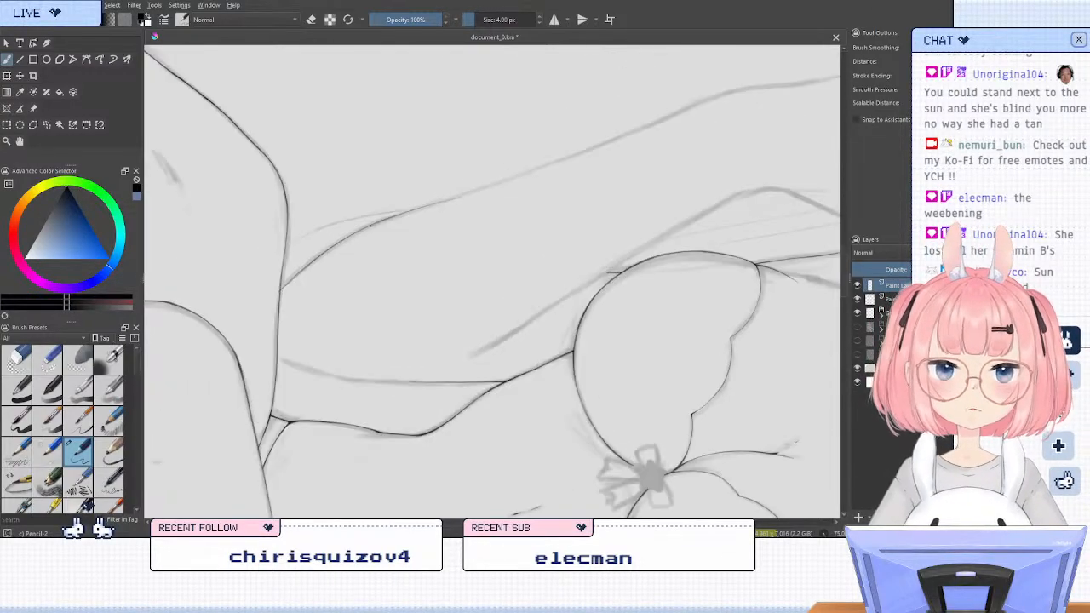
key(4)
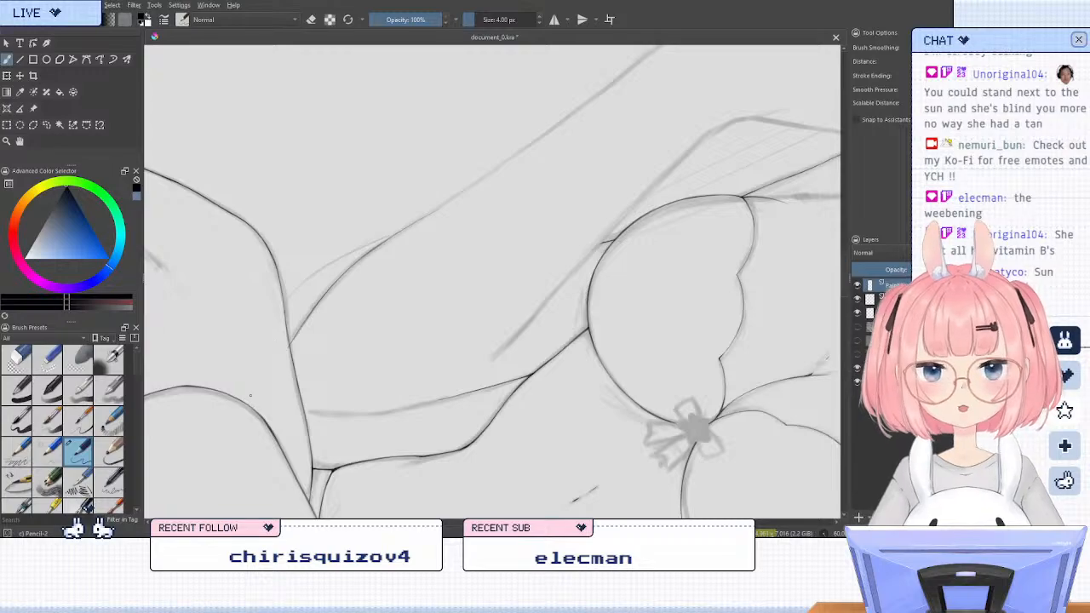
key(6)
drag(250, 430, 306, 418)
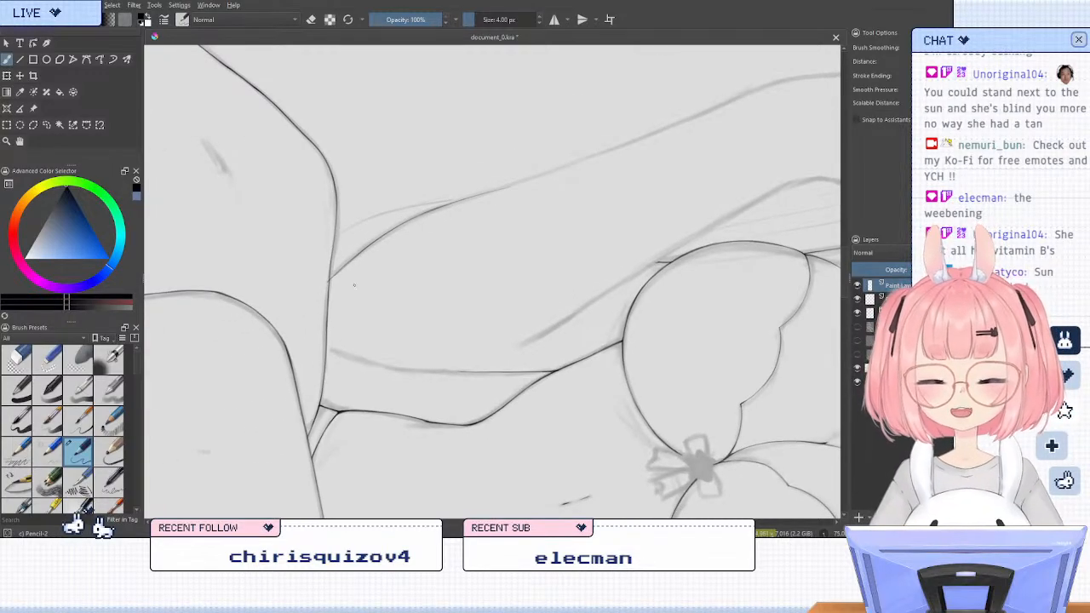
scroll(338, 271, up, 3)
drag(403, 217, 333, 281)
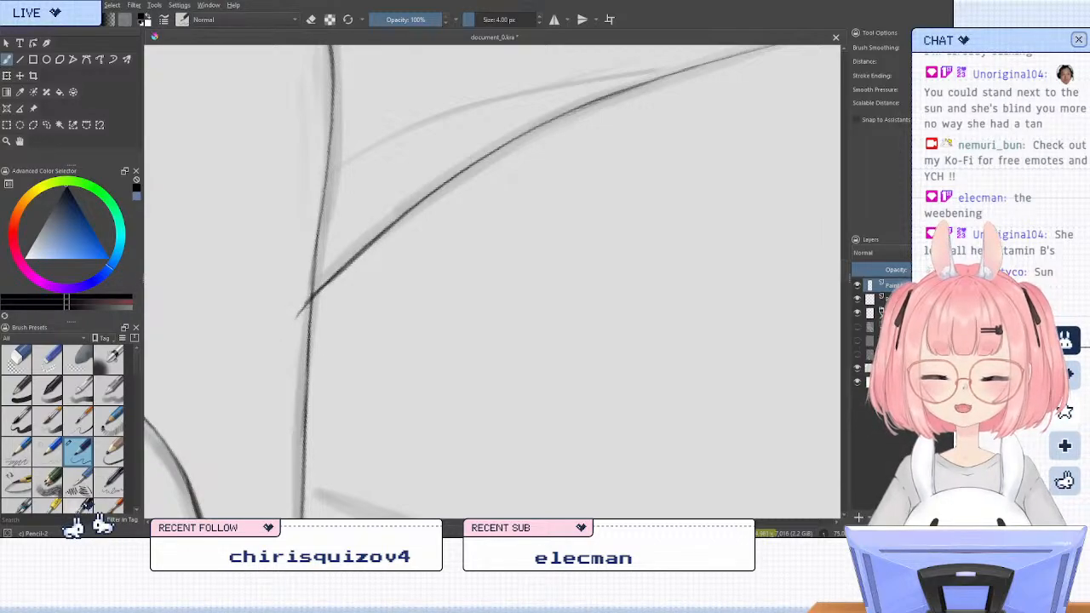
key(slash)
mouse_move(295, 299)
mouse_down()
mouse_move(298, 313)
mouse_move(301, 276)
mouse_move(300, 295)
mouse_up()
key(slash)
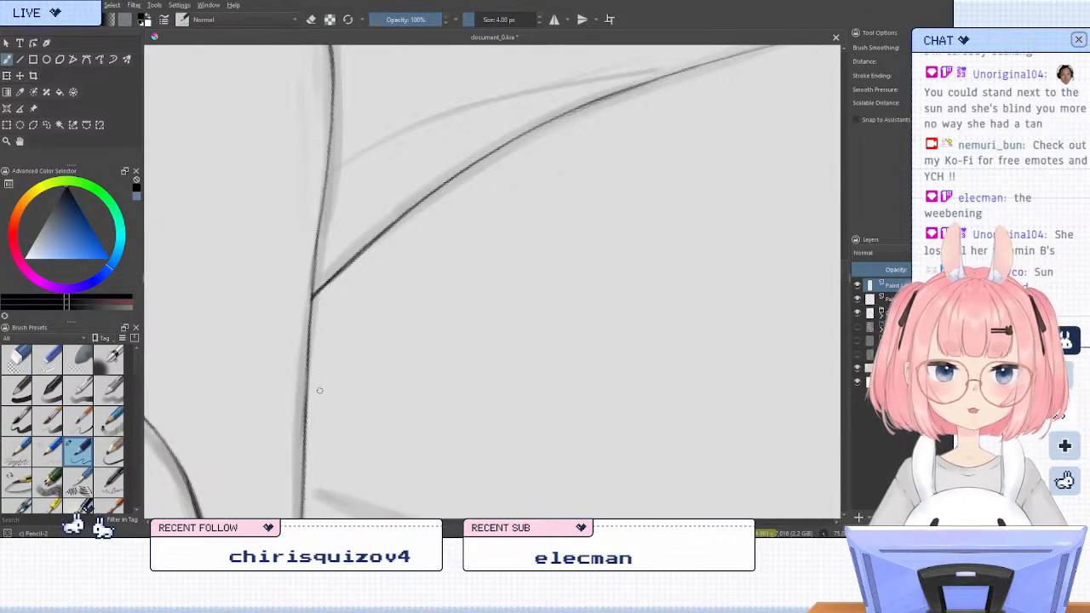
key(slash)
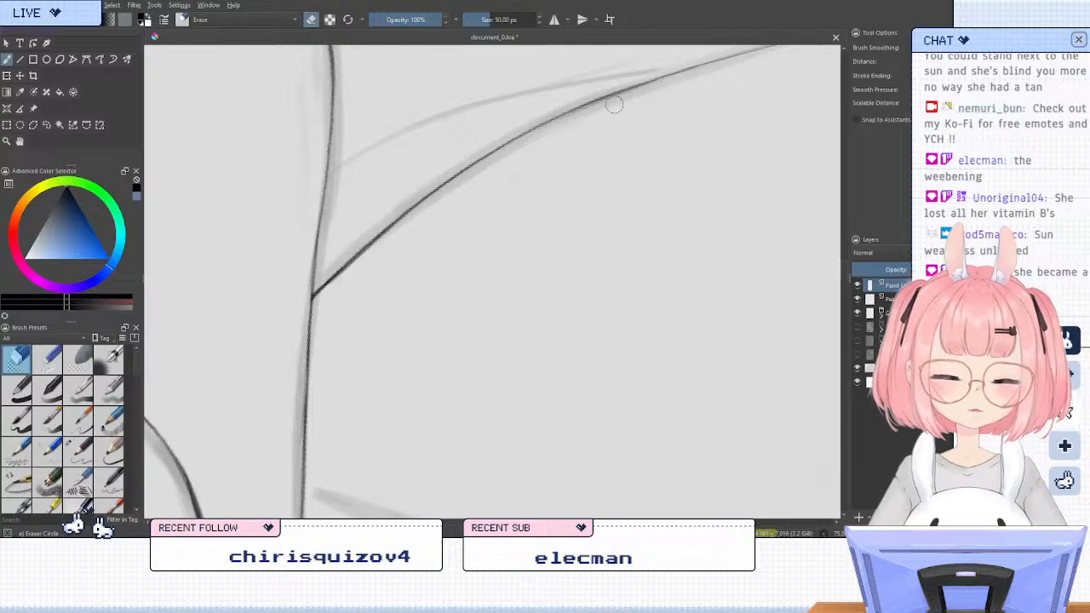
key(slash)
Examine the whole figure's line art, comparing the raised arm in upright and rotated views
key(5)
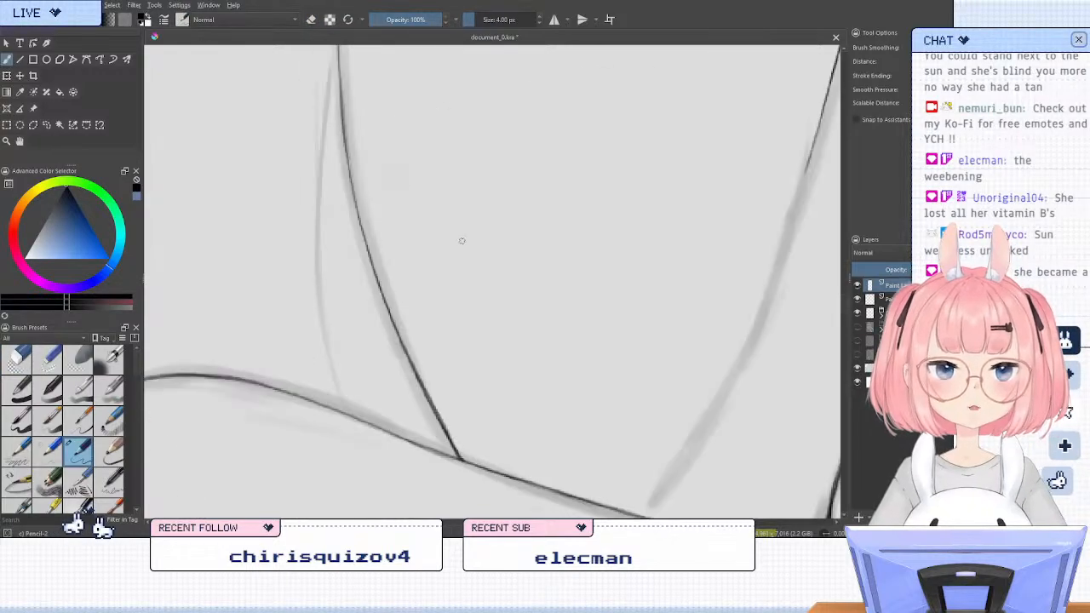
scroll(461, 241, down, 6)
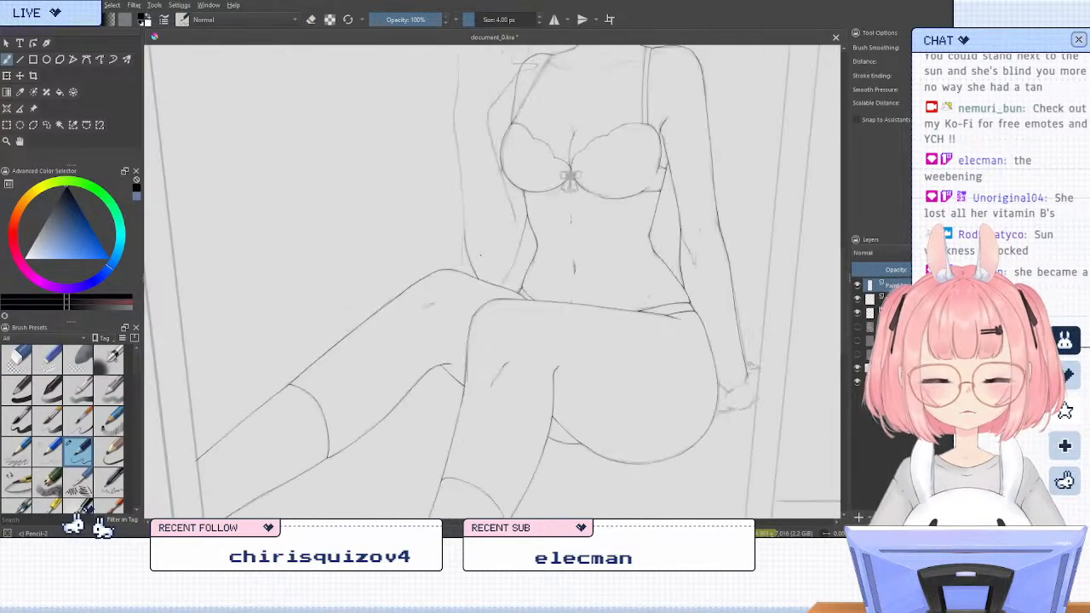
scroll(419, 321, down, 2)
scroll(436, 244, up, 4)
scroll(417, 245, down, 2)
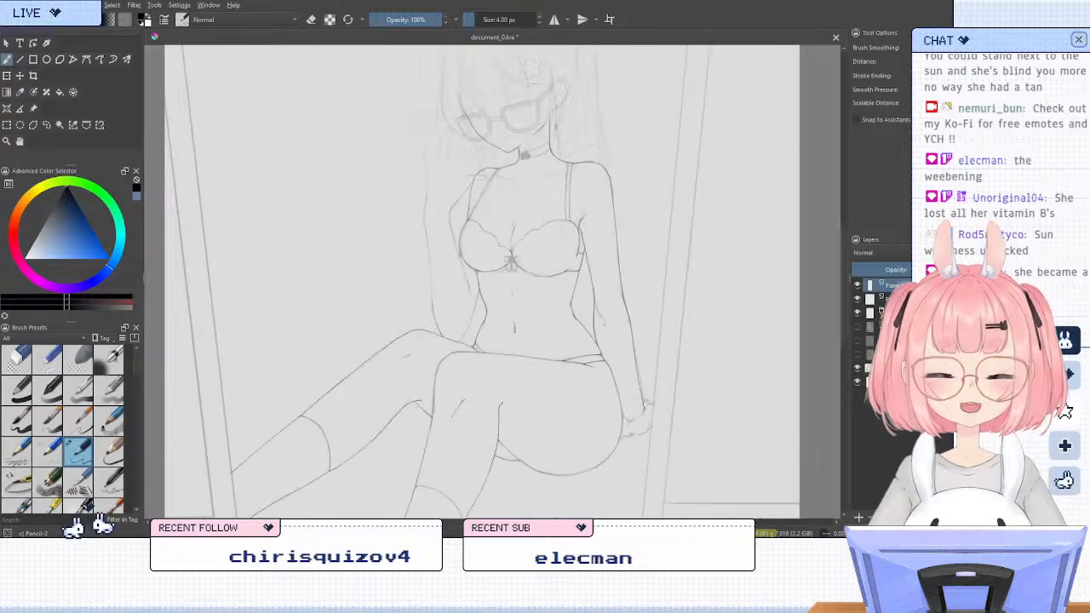
scroll(418, 191, up, 2)
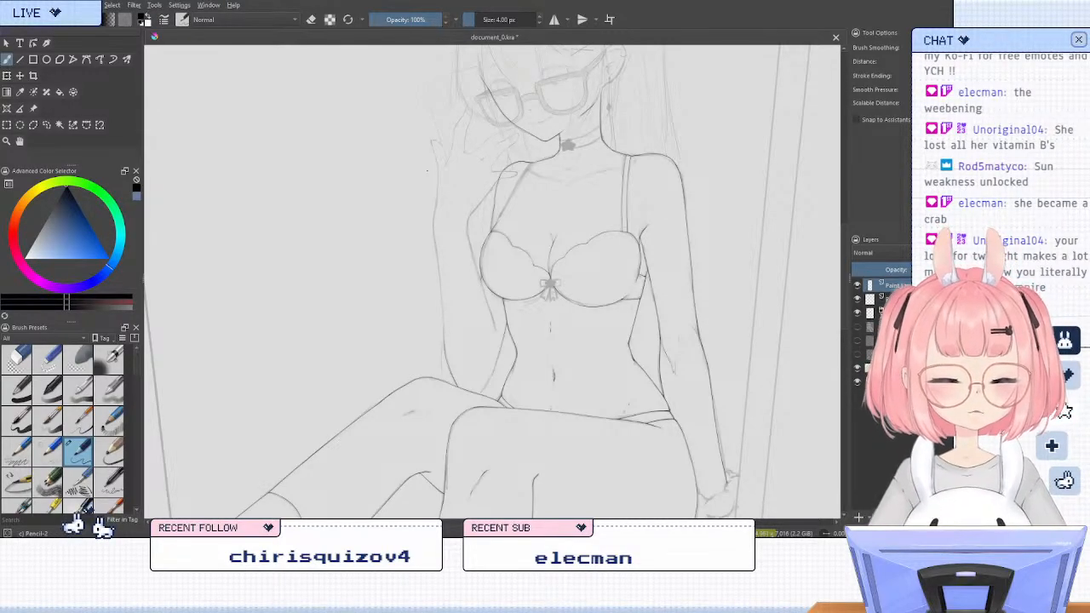
key(6)
key(6)
key(6)
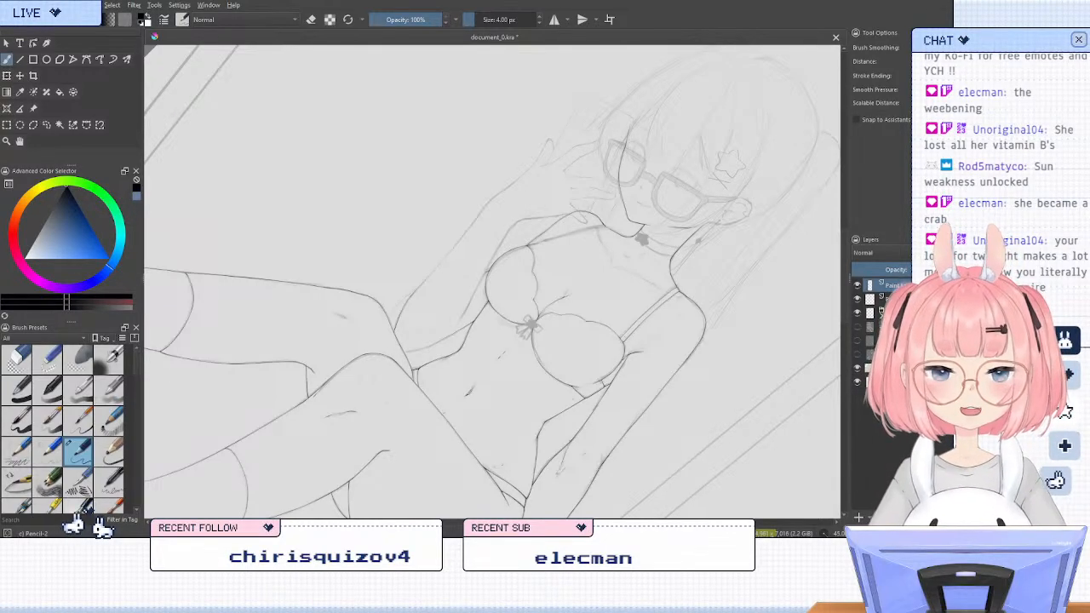
key(5)
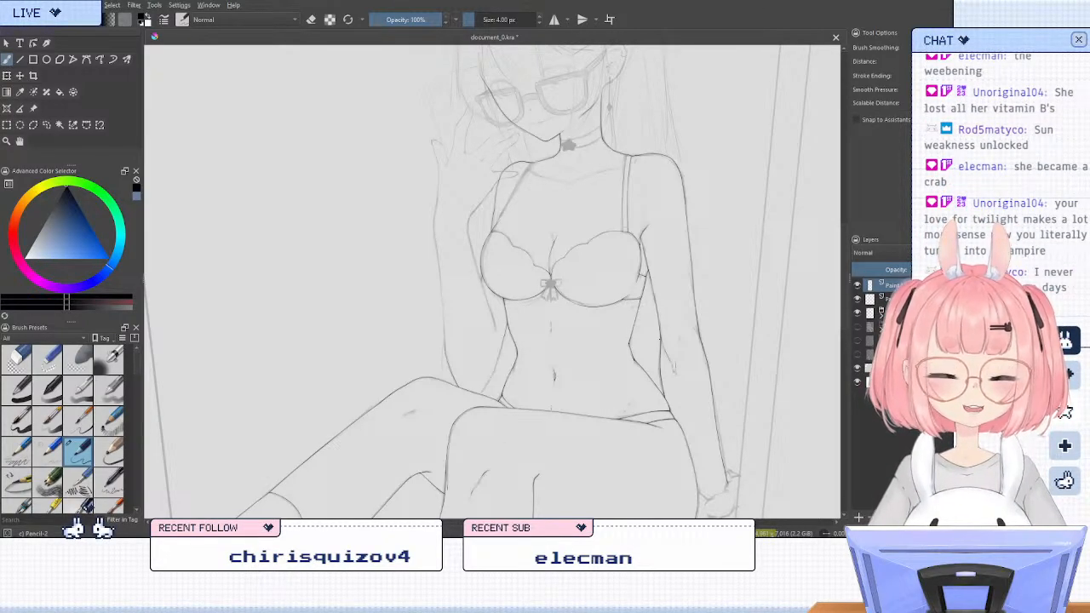
Ink the forearm's outer line from below the wrist down to the elbow curve, undoing and redrawing the lower stretch
key(6)
key(6)
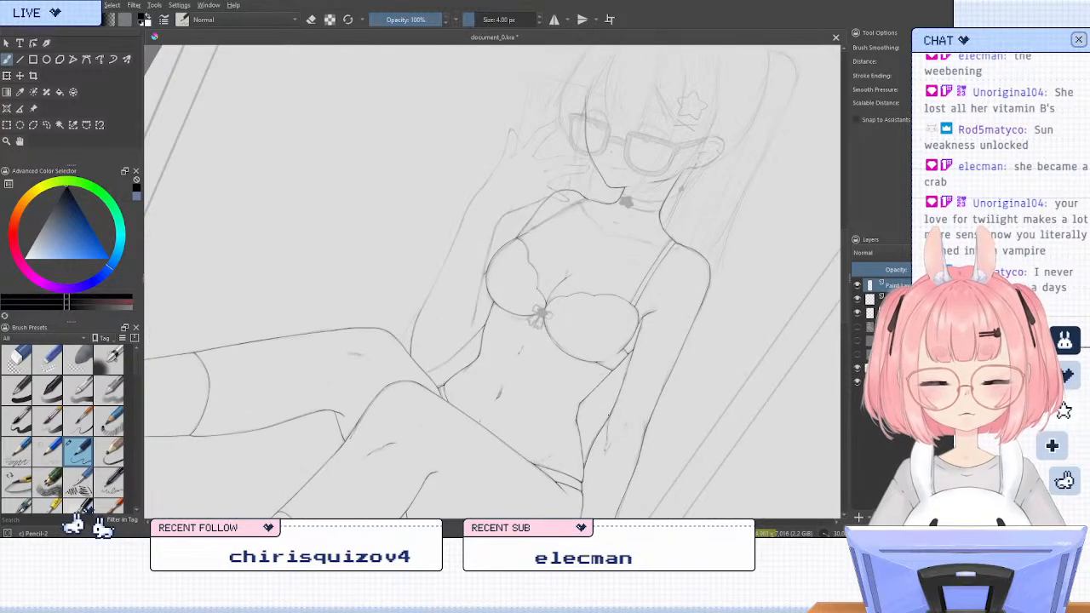
key(6)
key(6)
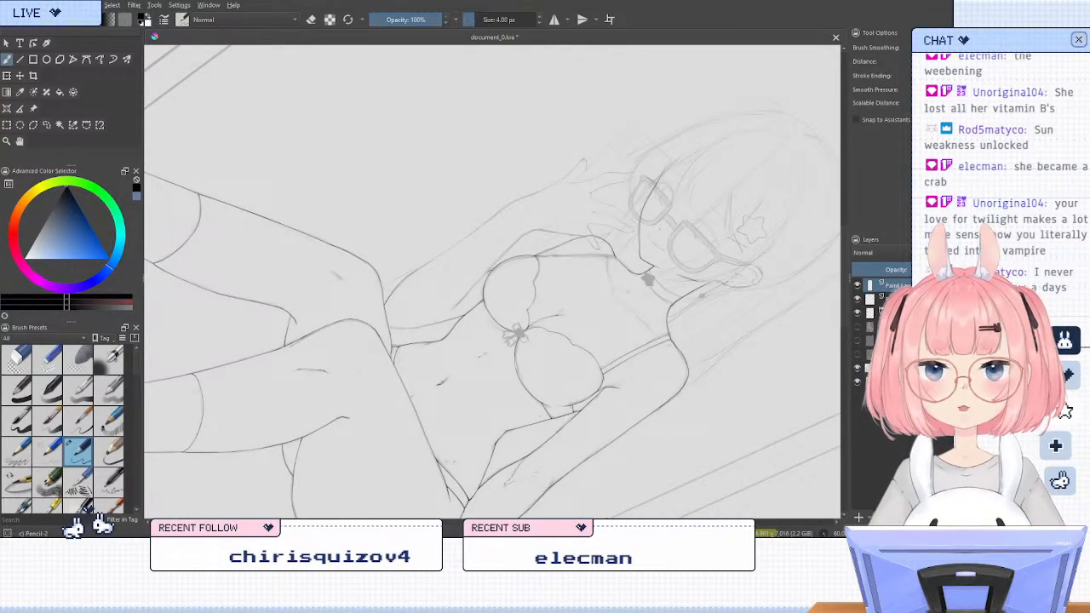
scroll(543, 458, up, 1)
scroll(533, 462, down, 1)
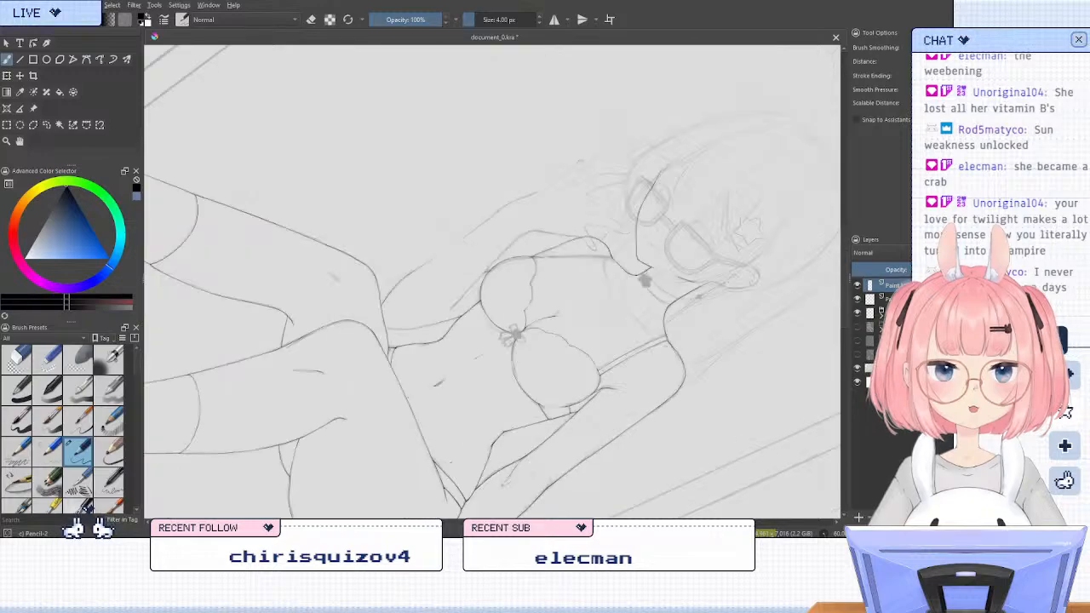
scroll(474, 357, up, 1)
scroll(408, 130, down, 1)
scroll(418, 135, up, 3)
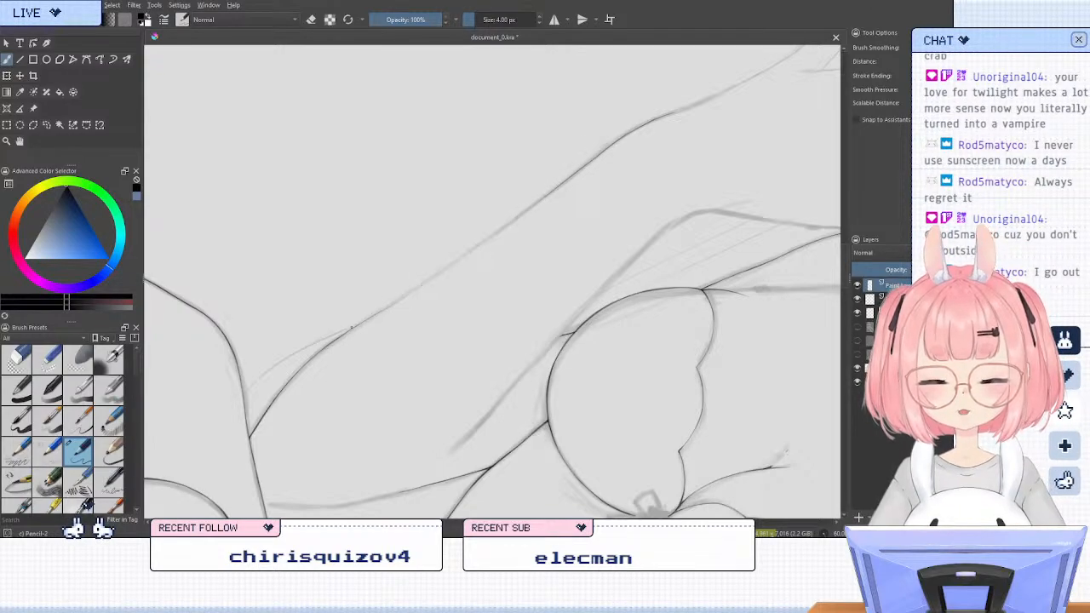
mouse_move(478, 238)
mouse_down()
mouse_move(552, 188)
mouse_move(377, 317)
mouse_move(550, 193)
mouse_move(323, 340)
mouse_up()
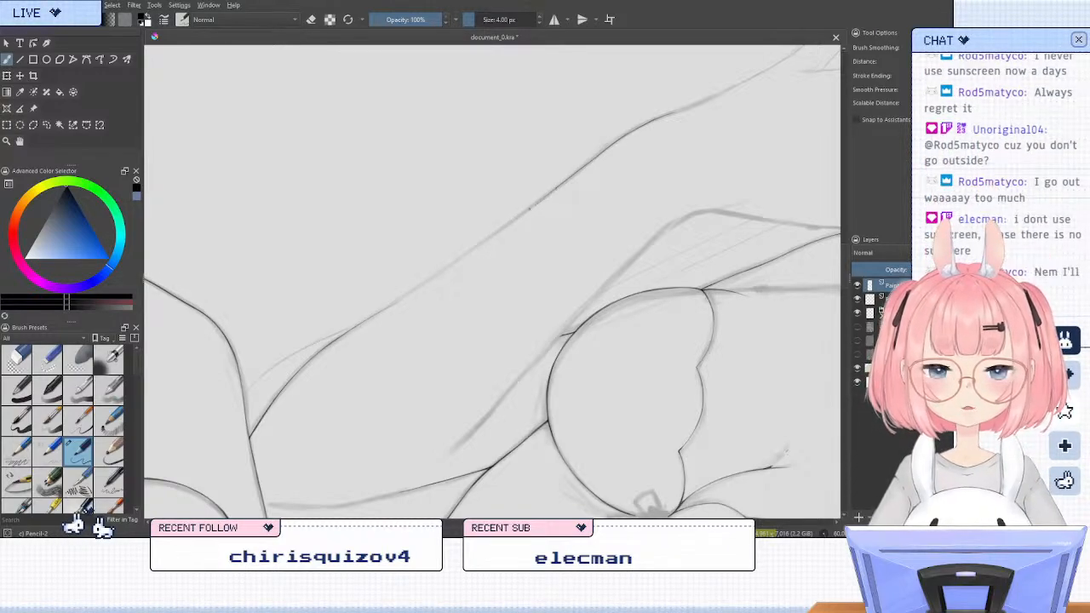
drag(529, 208, 368, 321)
key(ctrl+z)
drag(545, 198, 349, 332)
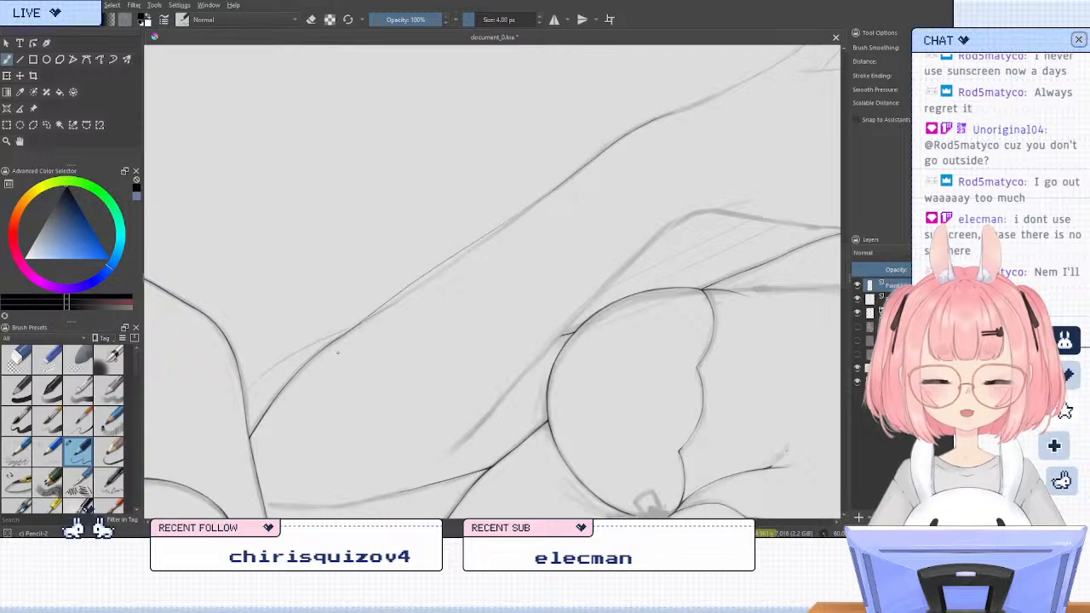
key(ctrl+z)
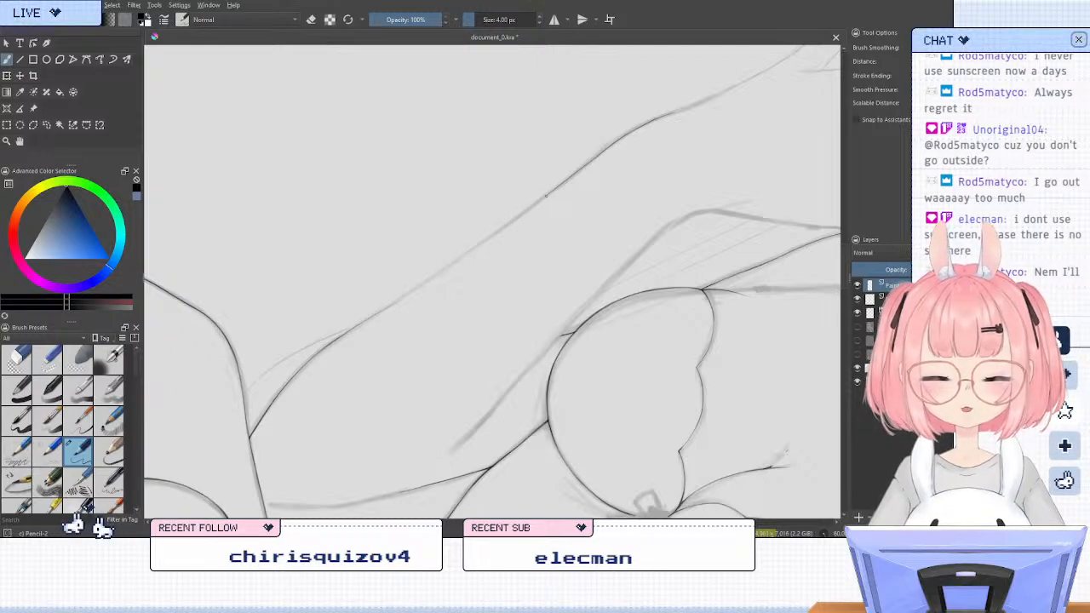
drag(546, 195, 363, 324)
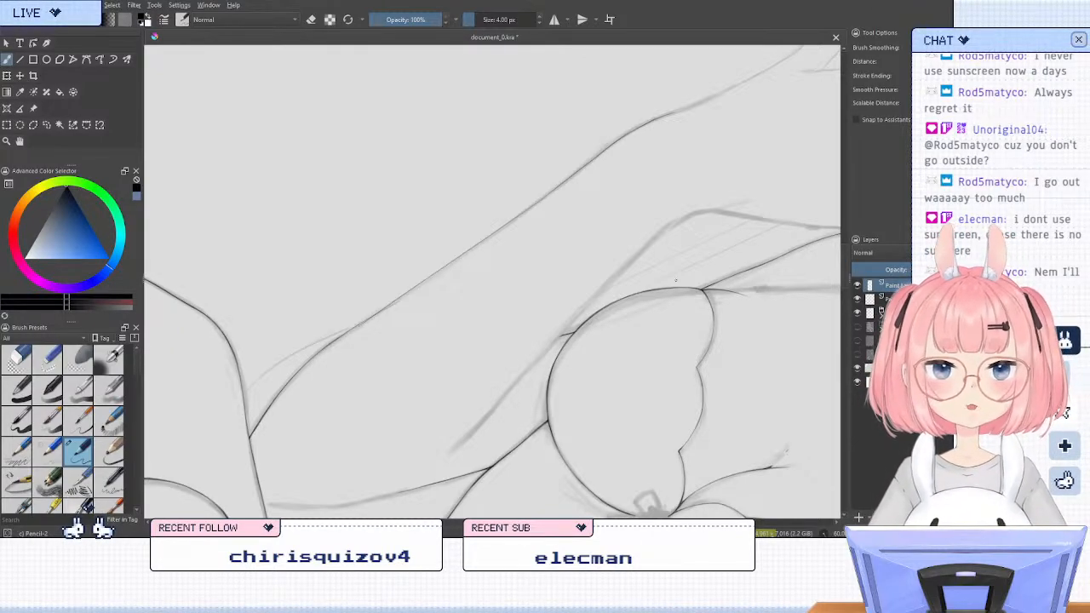
Erase the stray stroke ends where the forearm line meets the elbow curve and near the wrist, and return to the pencil brush
scroll(638, 230, up, 1)
scroll(649, 174, down, 1)
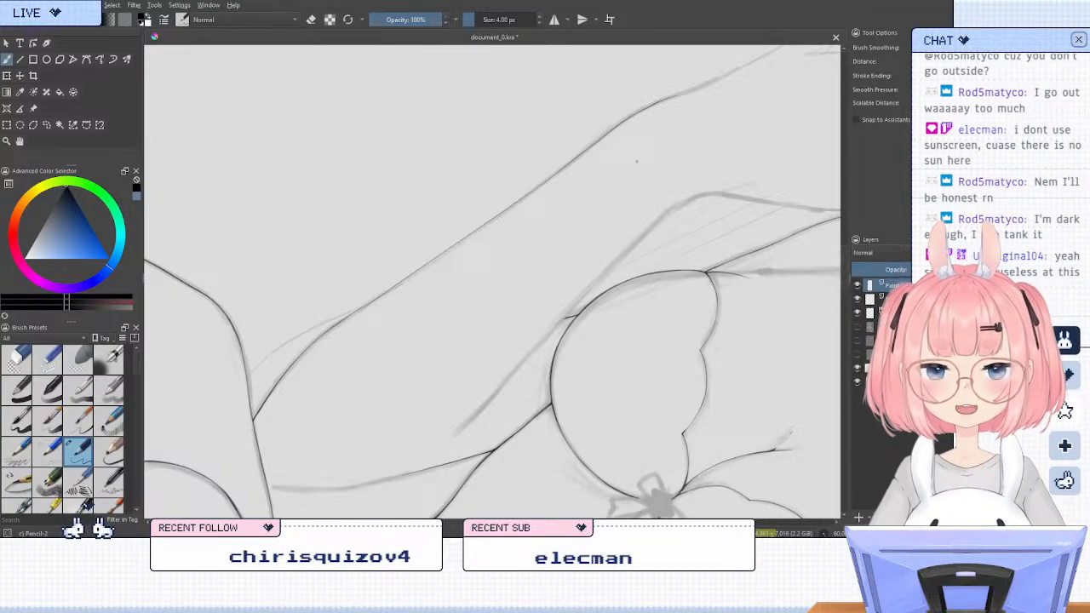
scroll(394, 201, up, 3)
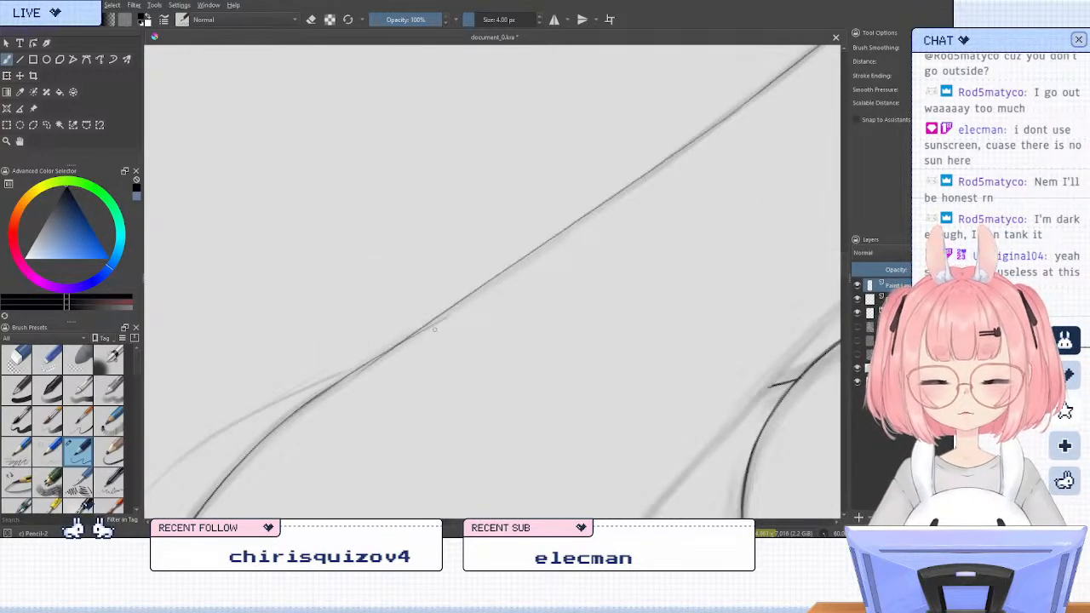
key(e)
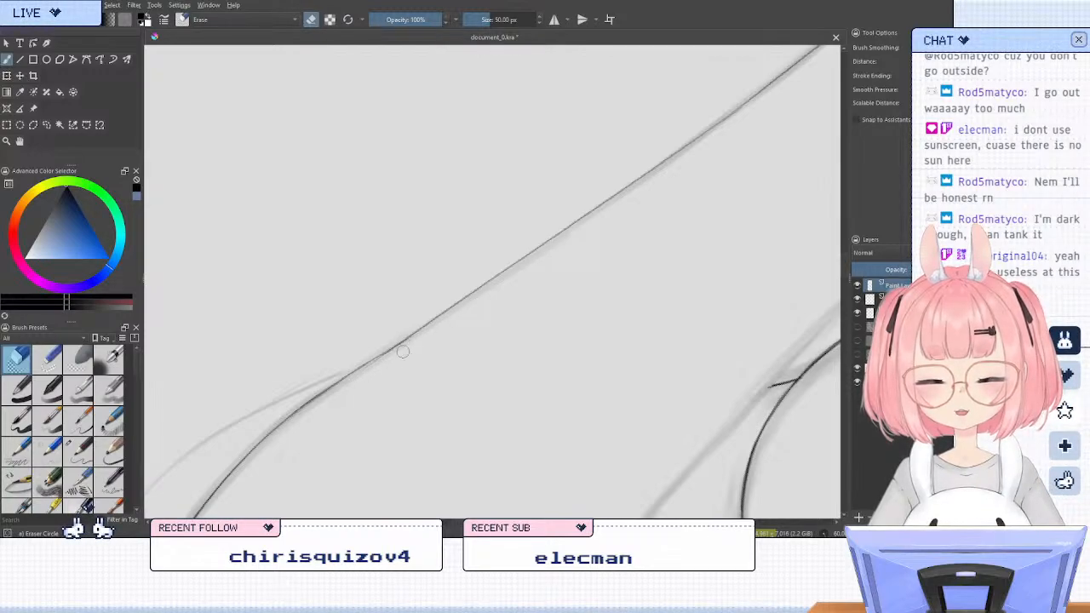
key(/)
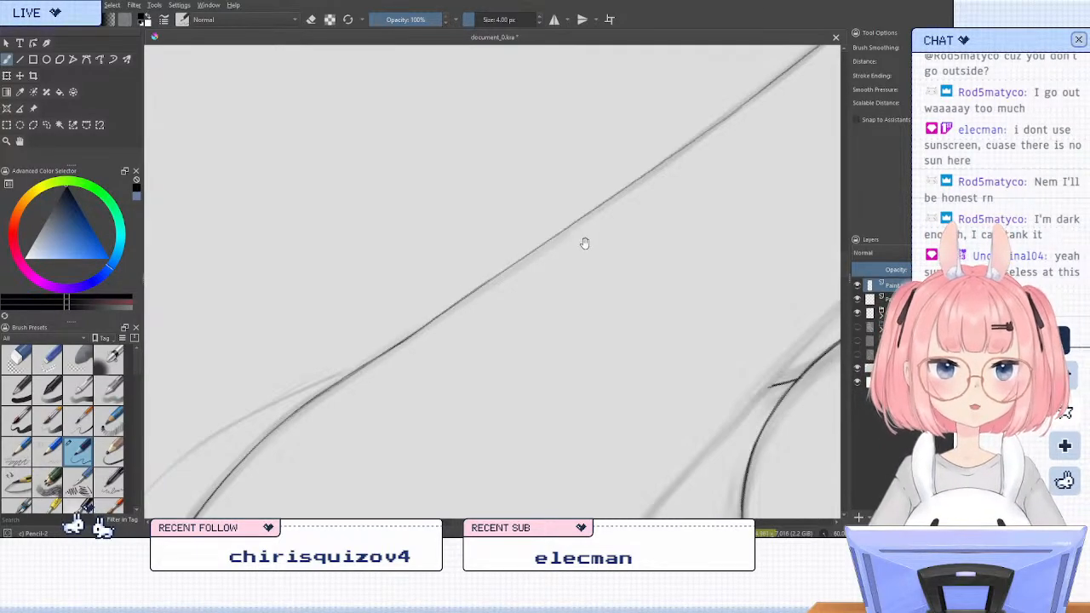
mouse_move(584, 244)
mouse_down()
mouse_move(396, 304)
mouse_move(452, 204)
mouse_up()
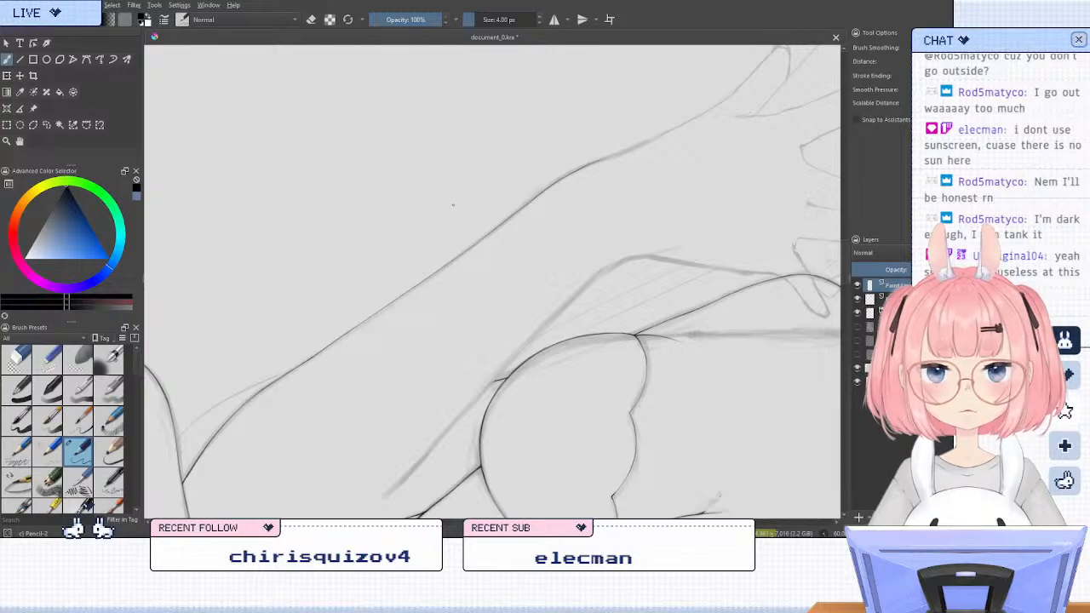
scroll(559, 137, up, 2)
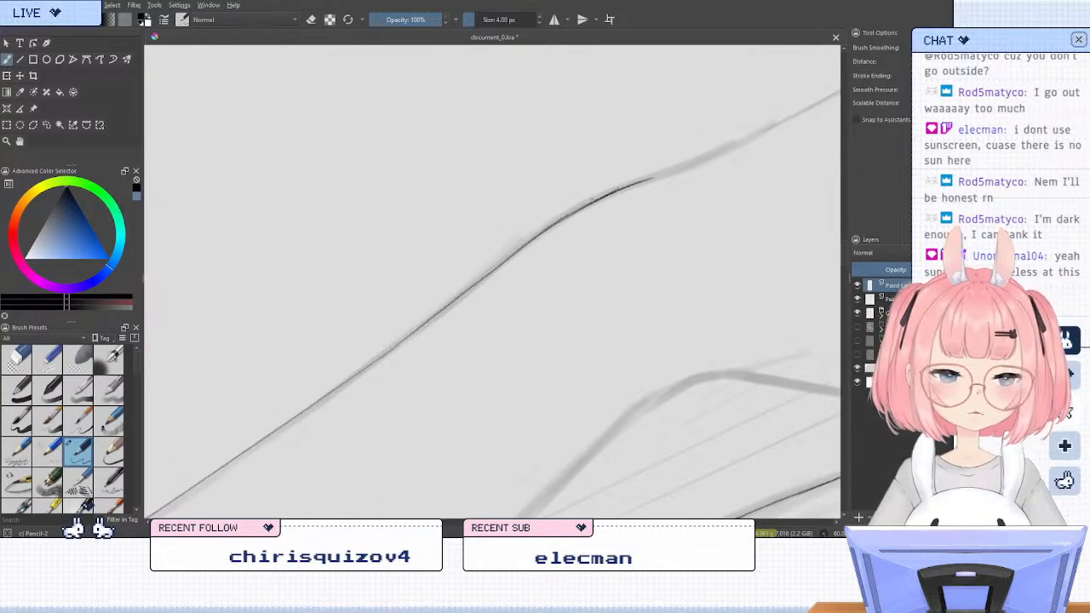
key(e)
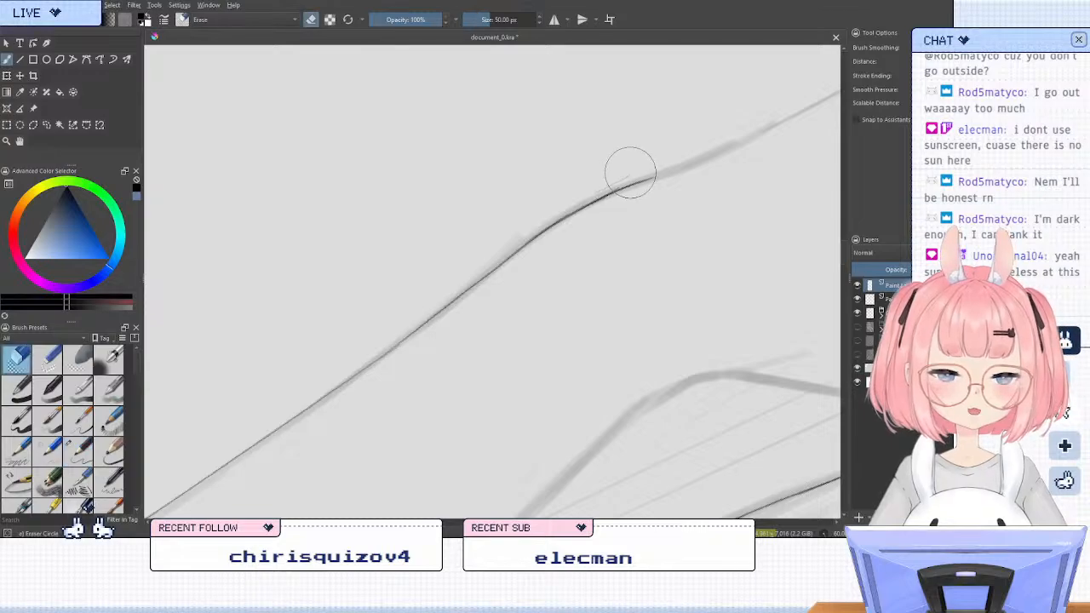
key(e)
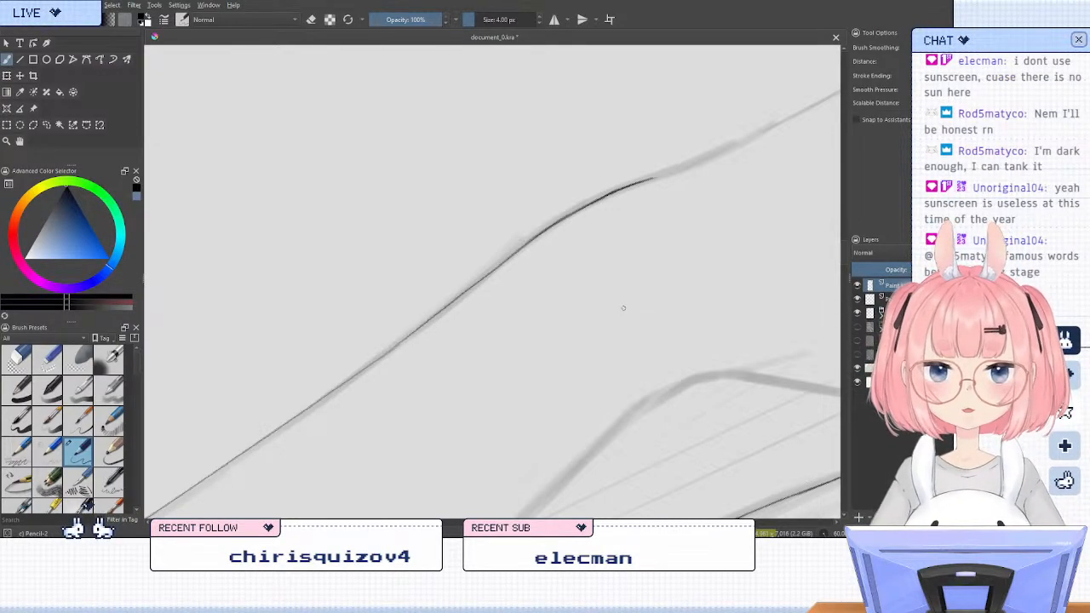
Try to ink the raised arm's inner line along the sketch beside the bra cup, undoing both strokes
scroll(539, 228, down, 3)
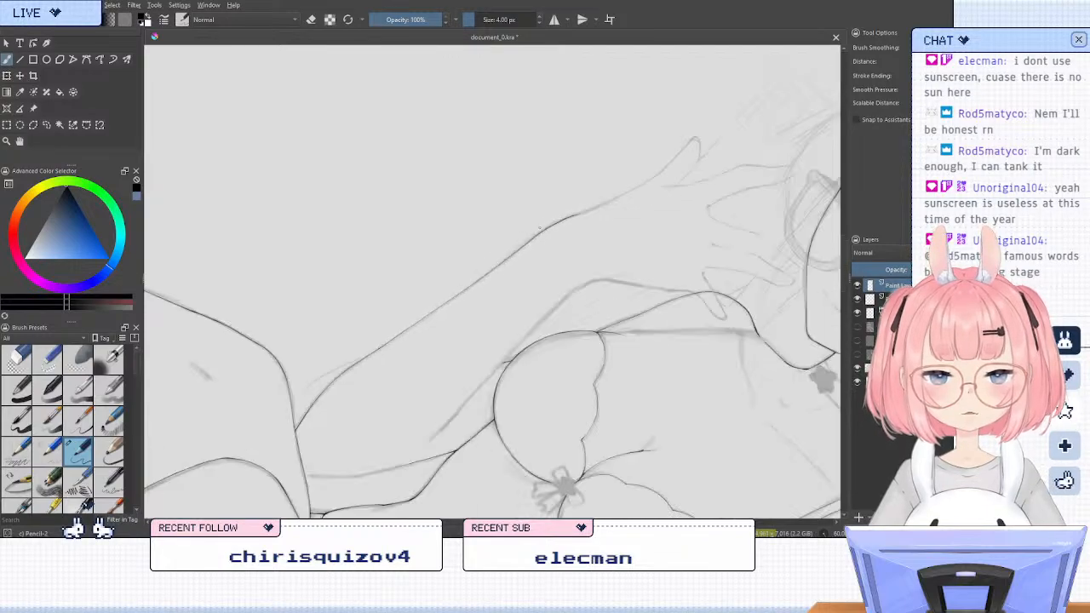
scroll(539, 228, down, 1)
scroll(528, 298, up, 2)
scroll(513, 288, down, 2)
scroll(452, 378, up, 1)
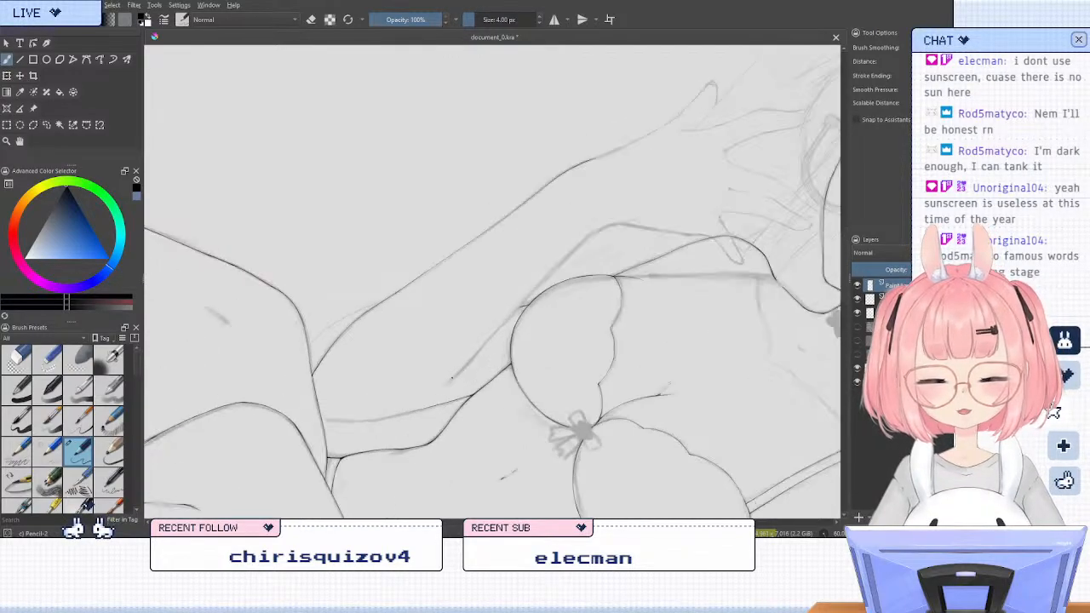
scroll(452, 394, up, 1)
scroll(657, 181, up, 1)
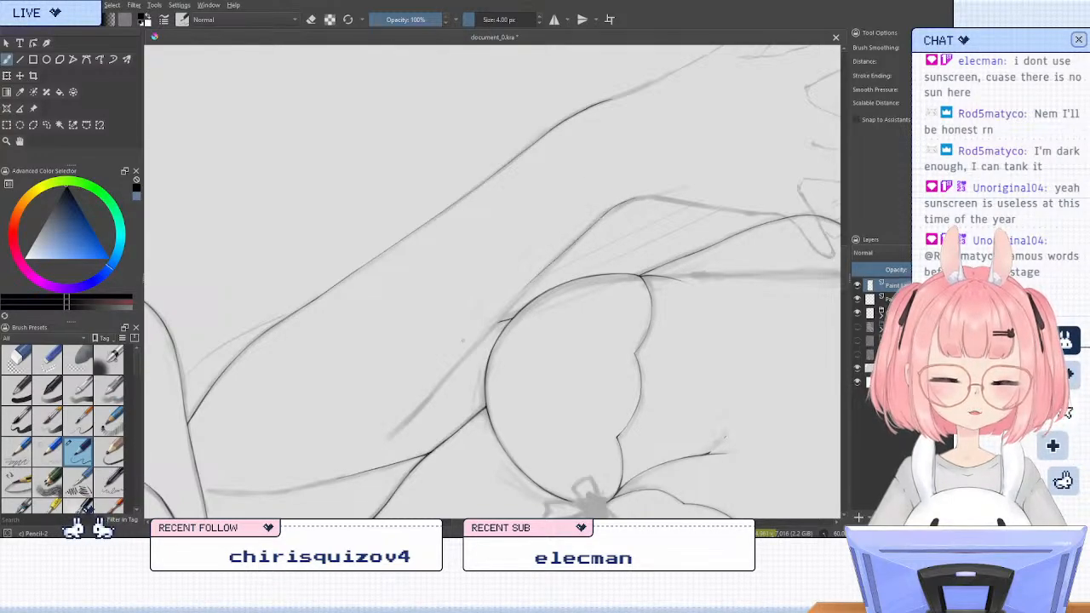
drag(609, 210, 483, 331)
key(ctrl+z)
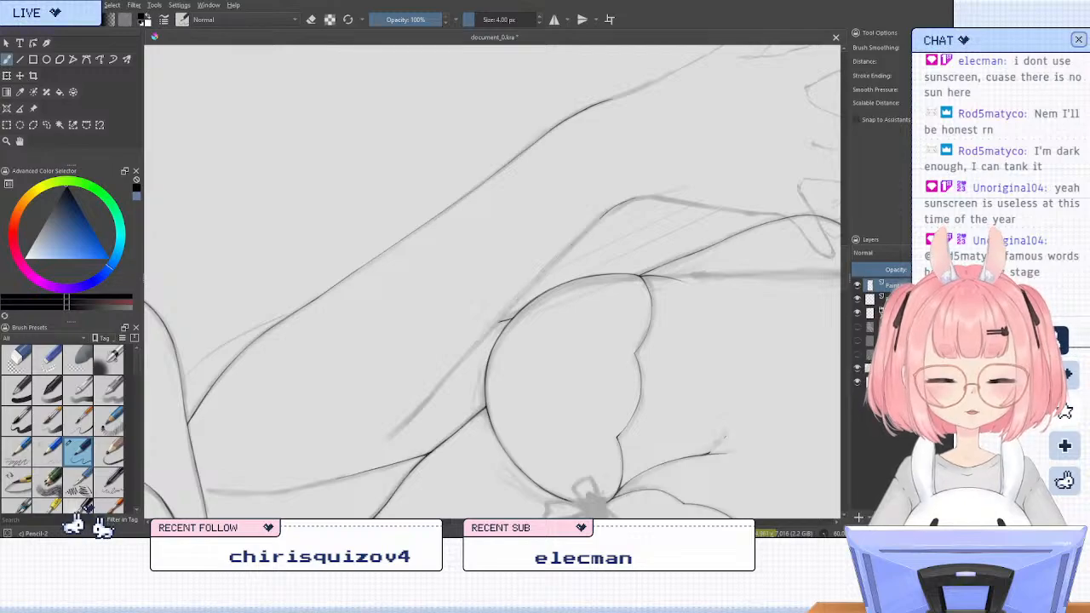
drag(603, 215, 482, 339)
key(ctrl+z)
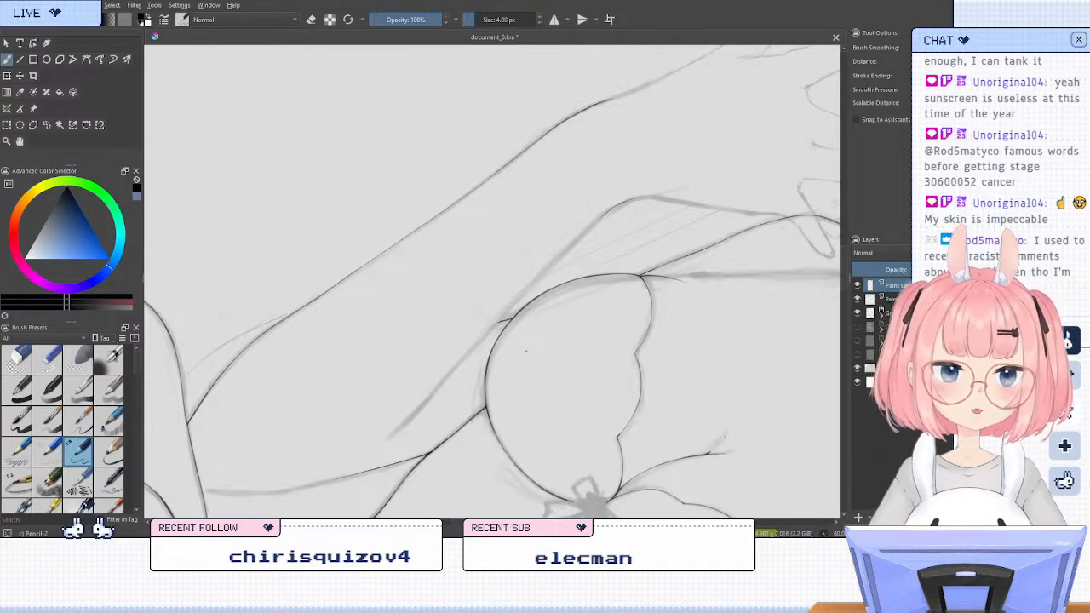
Ink the raised arm's inner line along the sketch, running past the bra cup and continuing below it
key(5)
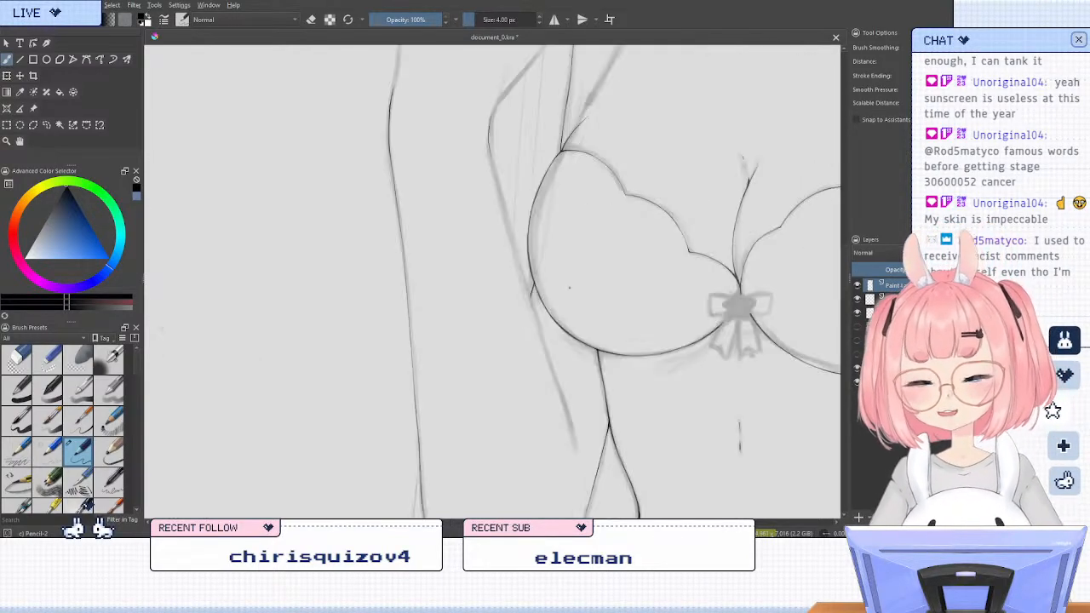
key(m)
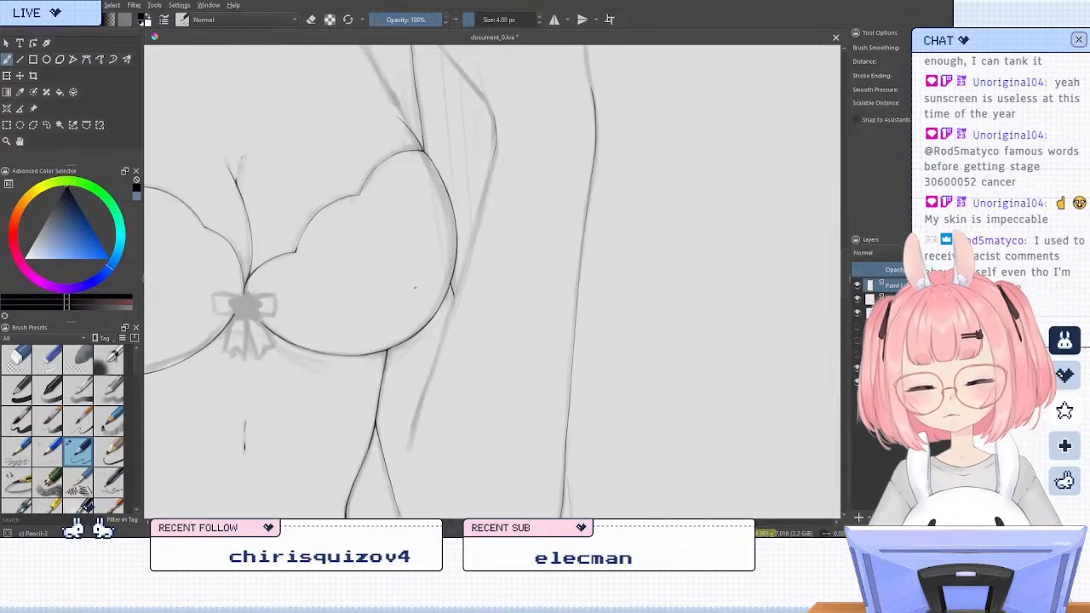
key(6)
key(6)
drag(508, 255, 533, 300)
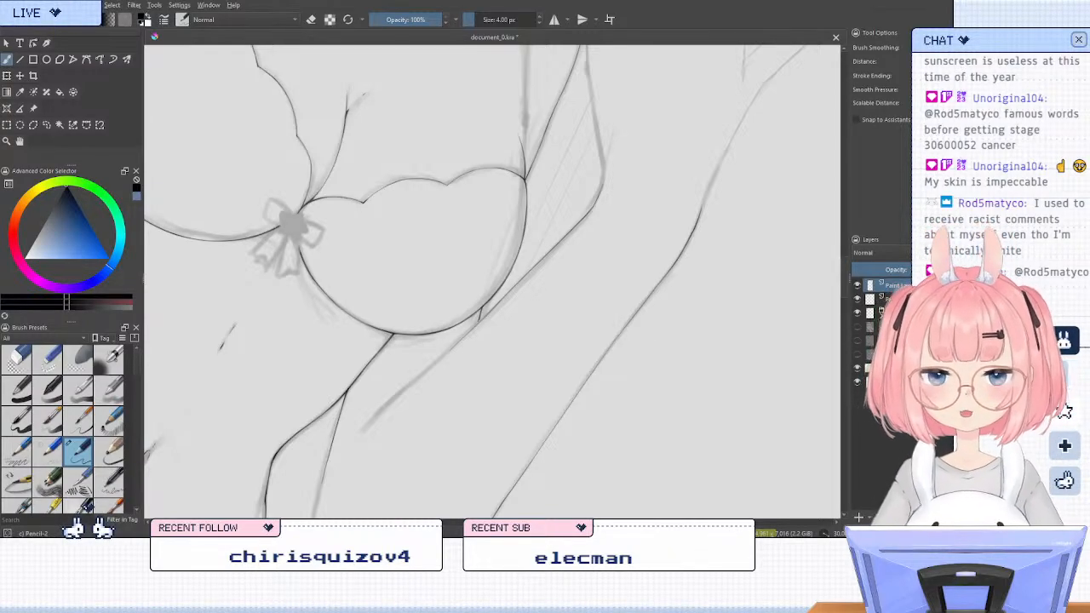
drag(514, 340, 590, 288)
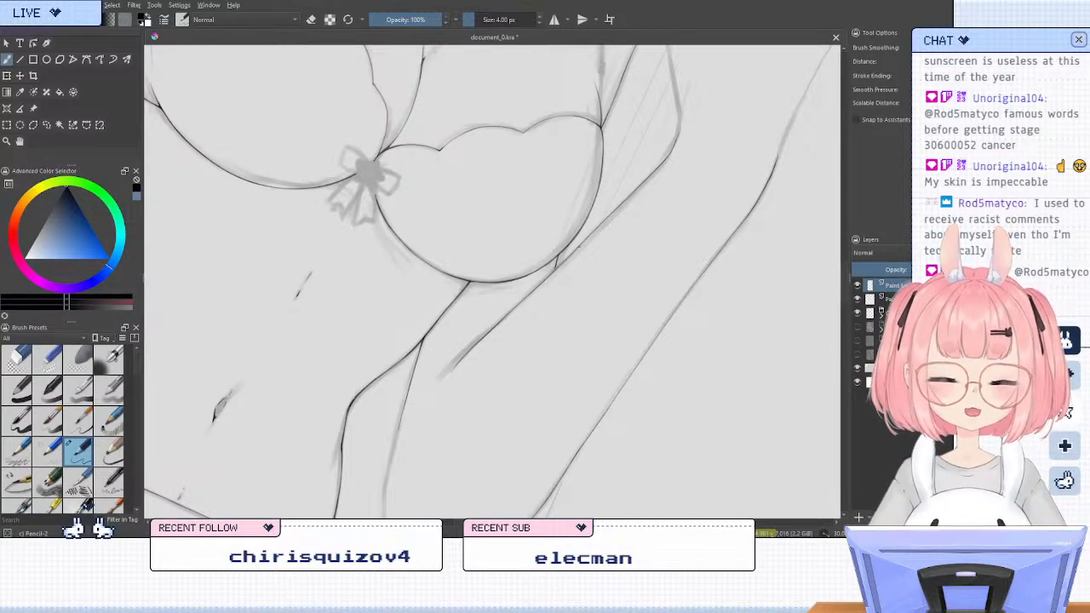
key(slash)
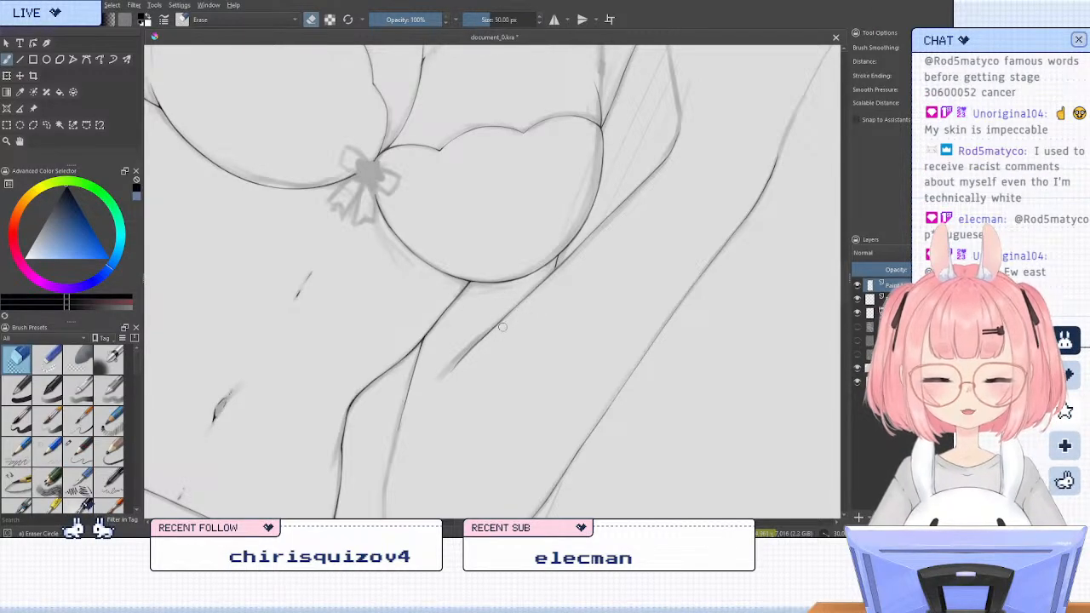
key(slash)
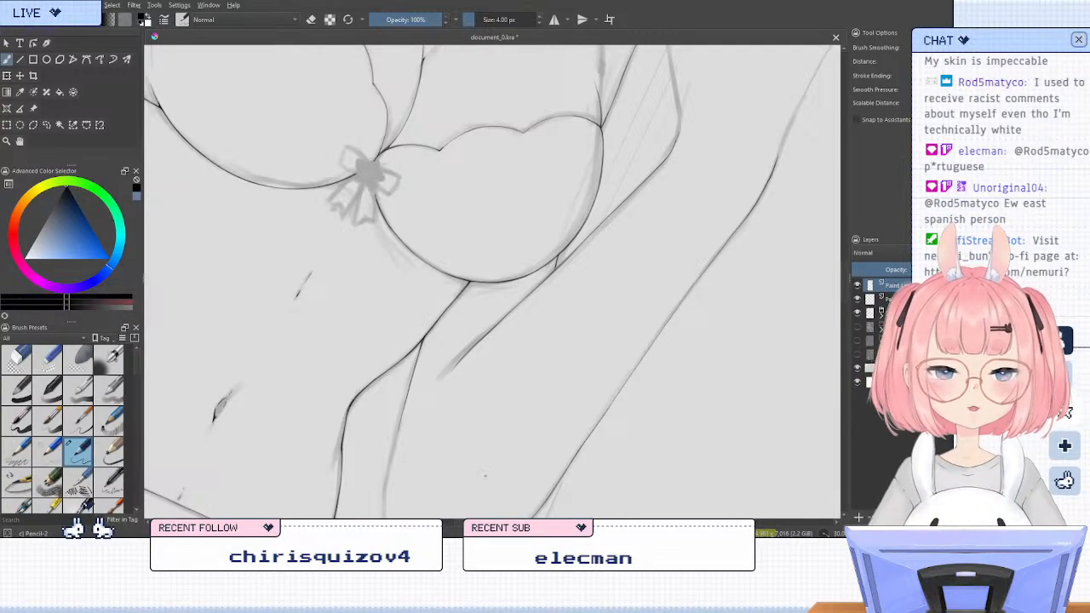
Redraw the lower end of the raised arm's inner line below the bra cup, reinforcing it with overlapping pencil strokes
scroll(483, 366, down, 2)
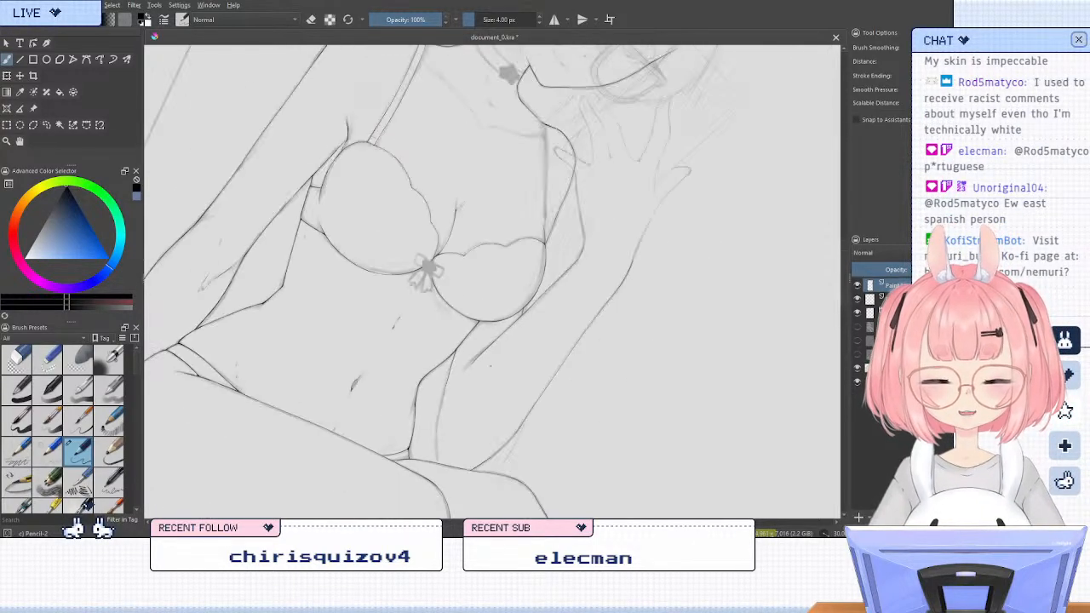
scroll(481, 365, up, 5)
drag(377, 360, 453, 282)
key(ctrl+z)
drag(380, 357, 468, 264)
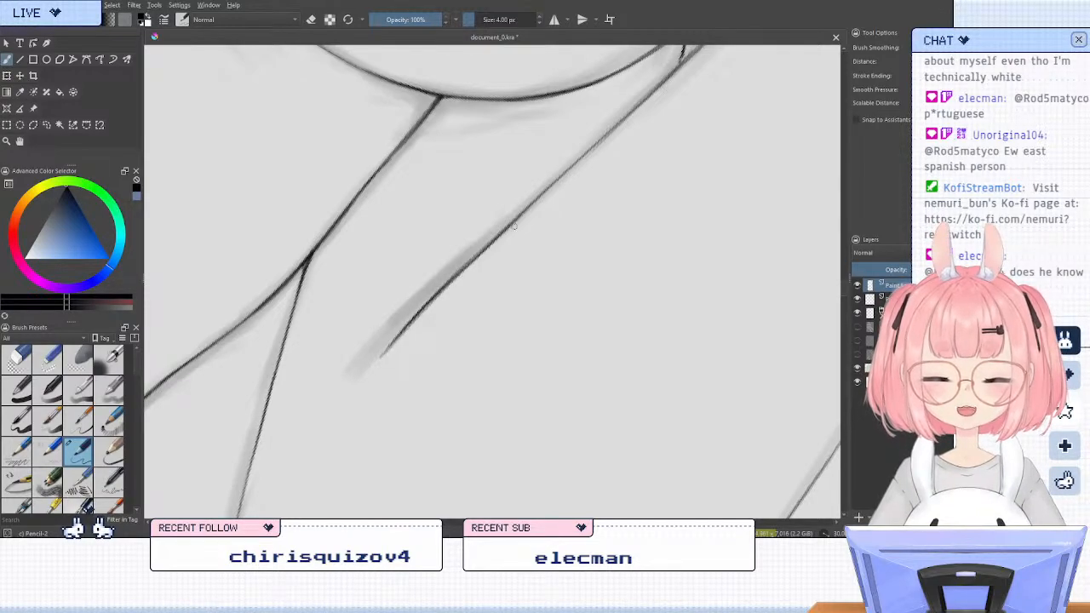
drag(401, 332, 549, 192)
drag(453, 276, 633, 116)
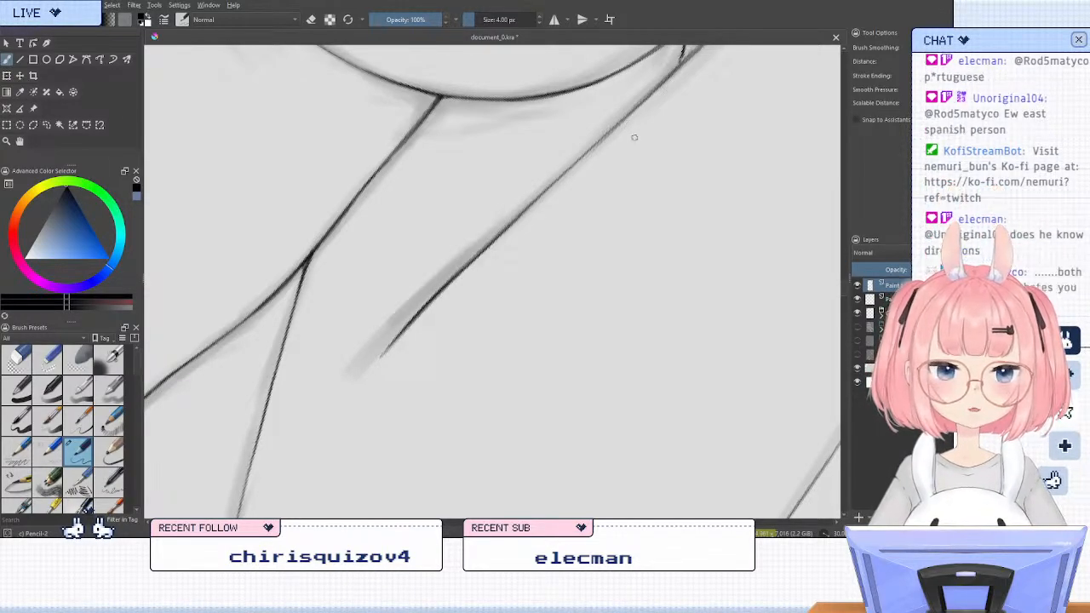
Examine the raised arm's inner and outer lines against the whole figure in zoomed, mirrored and rotated views
scroll(401, 269, down, 2)
scroll(401, 269, down, 2)
drag(501, 146, 573, 252)
scroll(573, 254, up, 2)
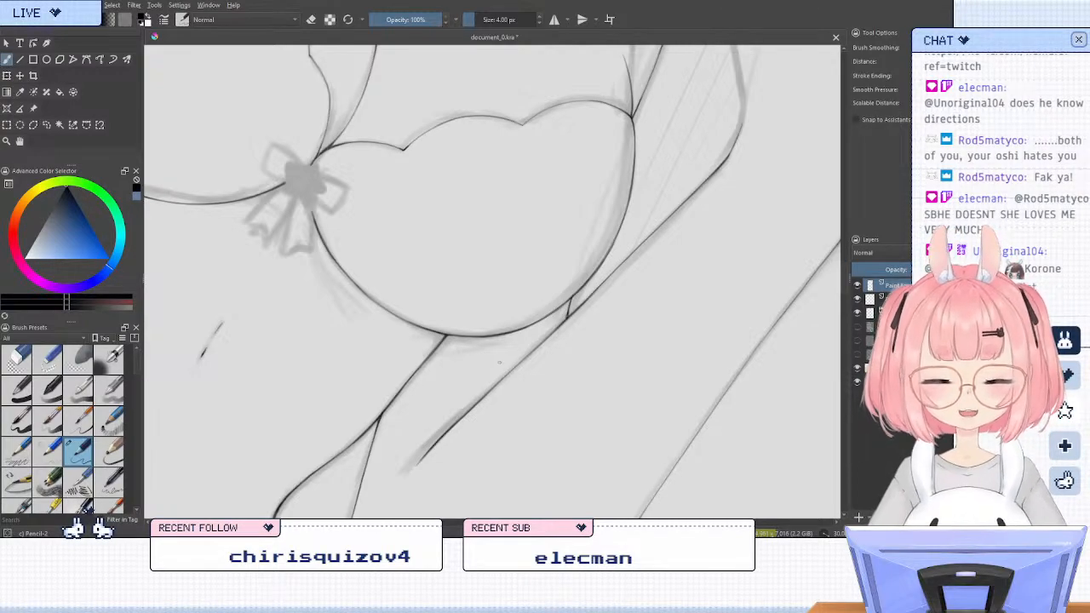
scroll(492, 224, down, 4)
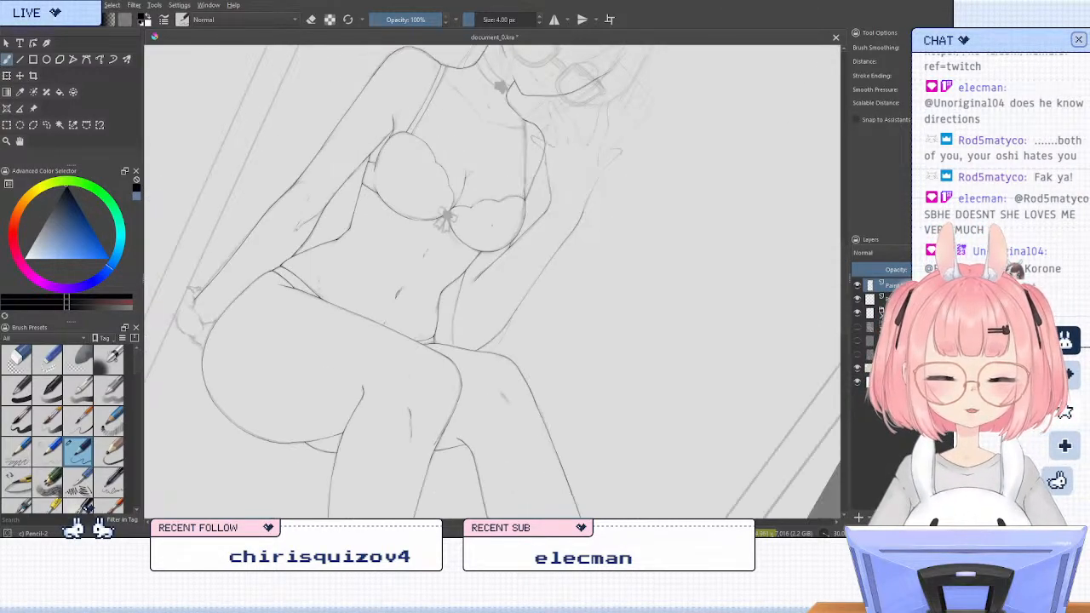
scroll(485, 272, up, 4)
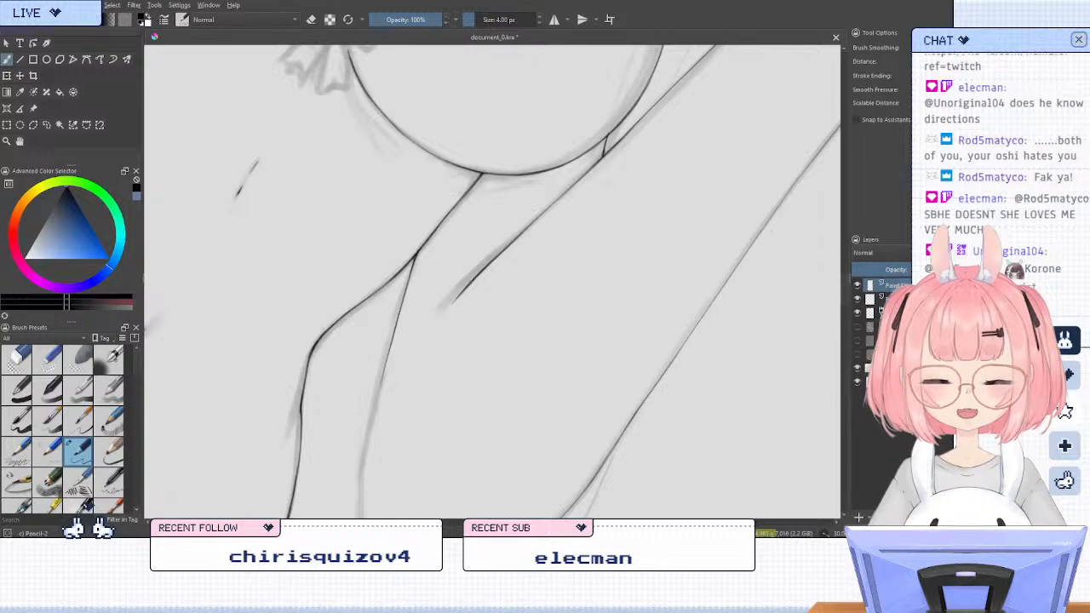
scroll(525, 223, down, 2)
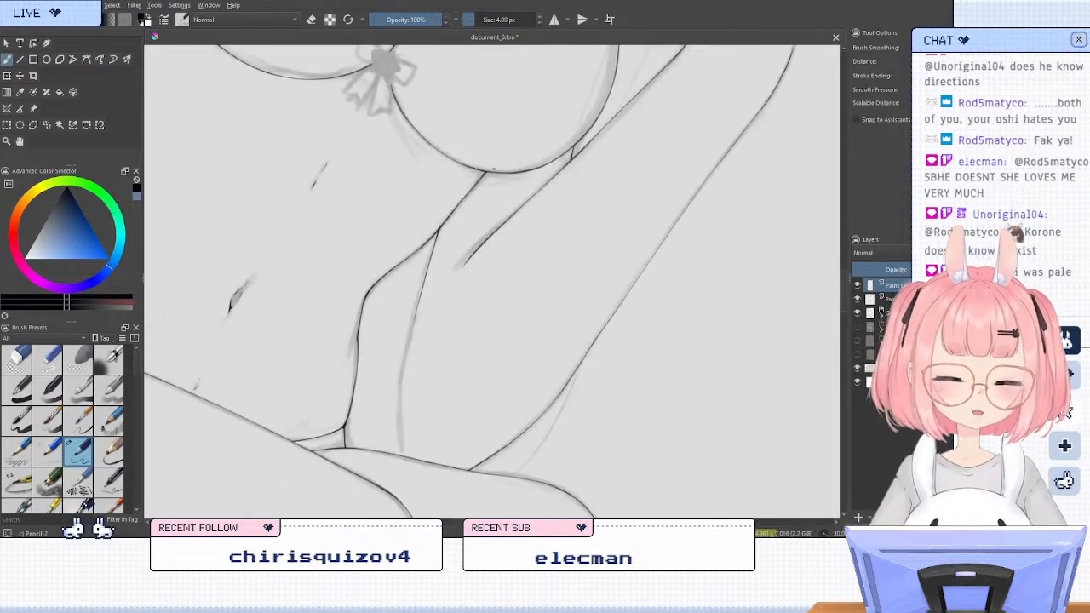
scroll(599, 259, up, 1)
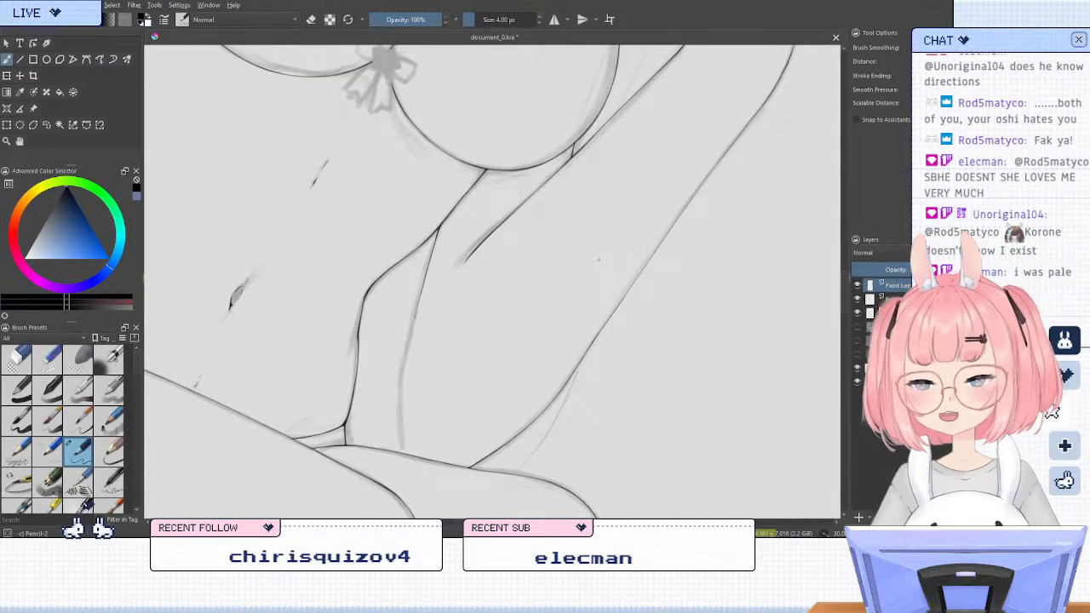
key(5)
key(m)
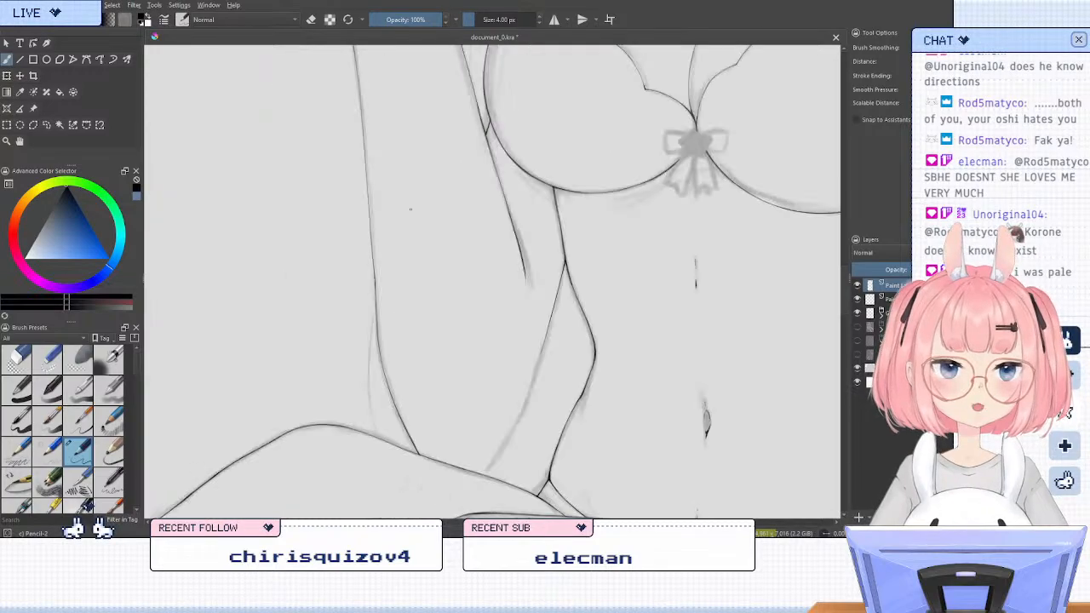
key(6)
key(6)
key(6)
key(6)
key(6)
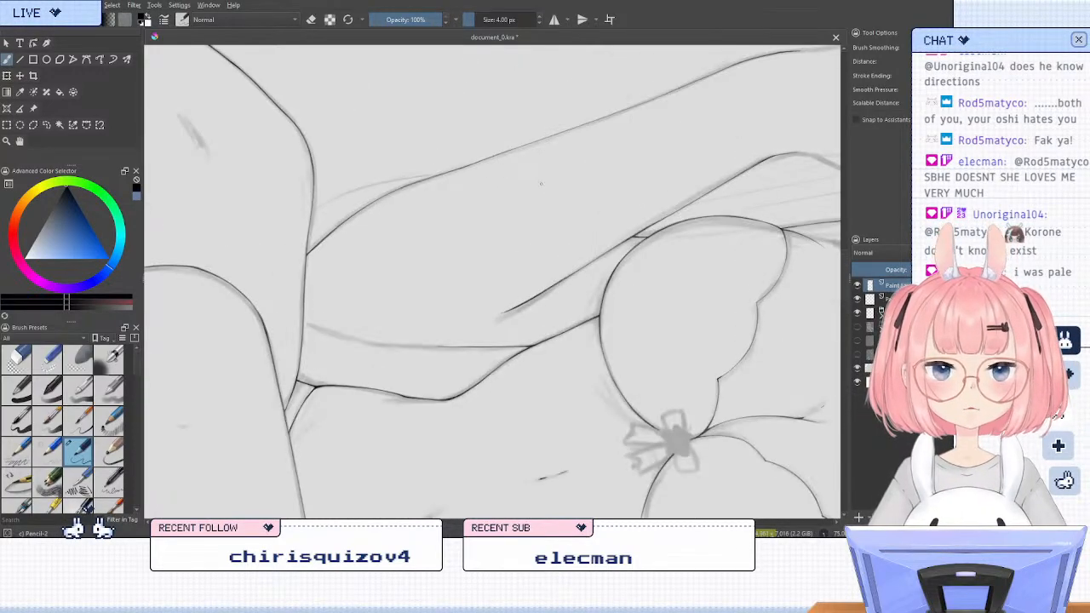
key(4)
drag(490, 228, 526, 332)
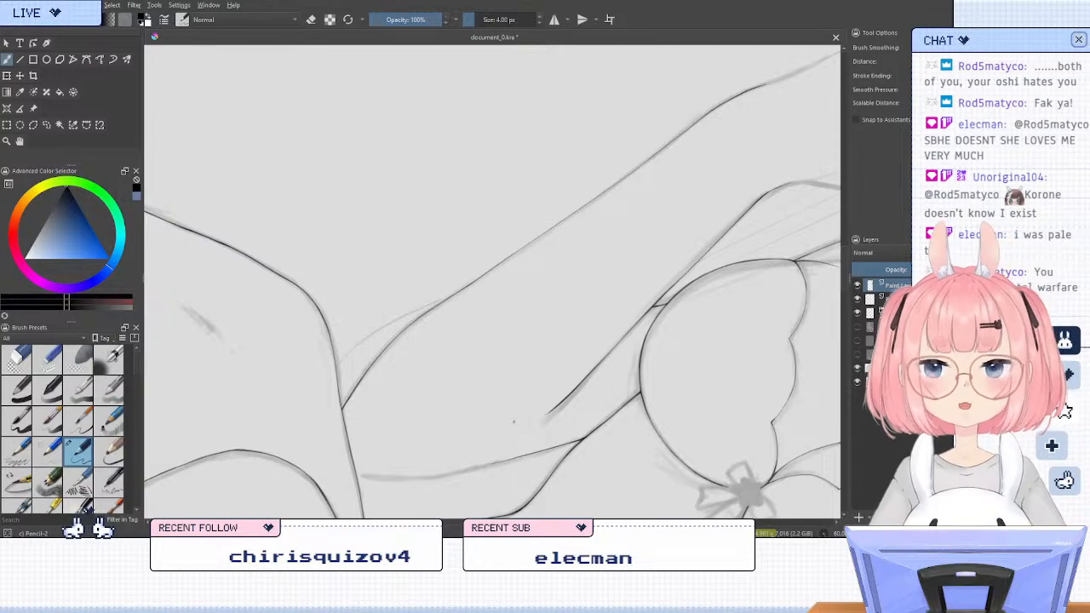
key(4)
key(6)
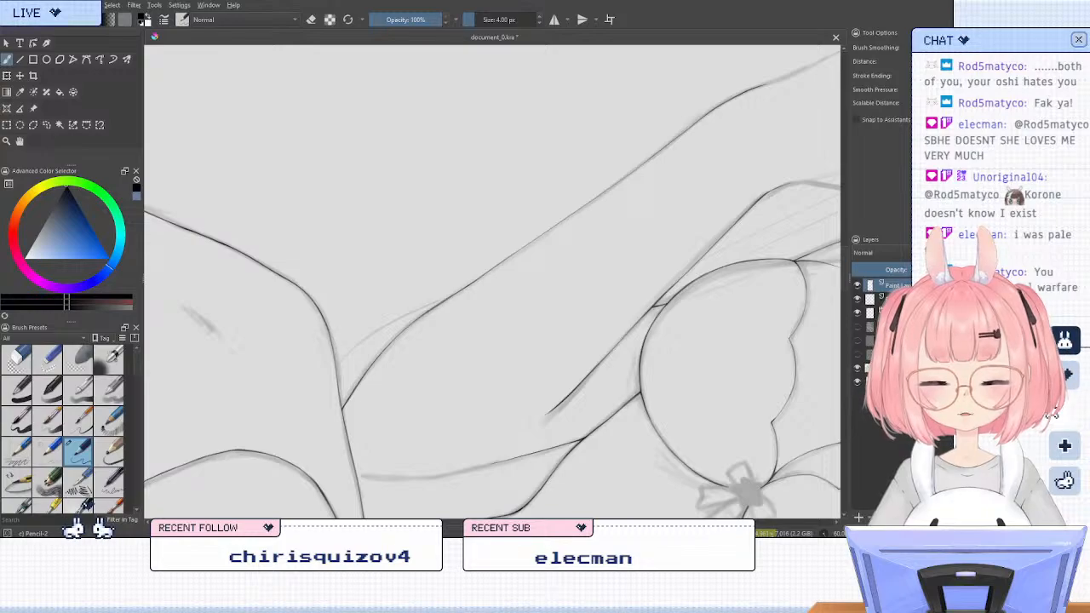
drag(607, 233, 415, 373)
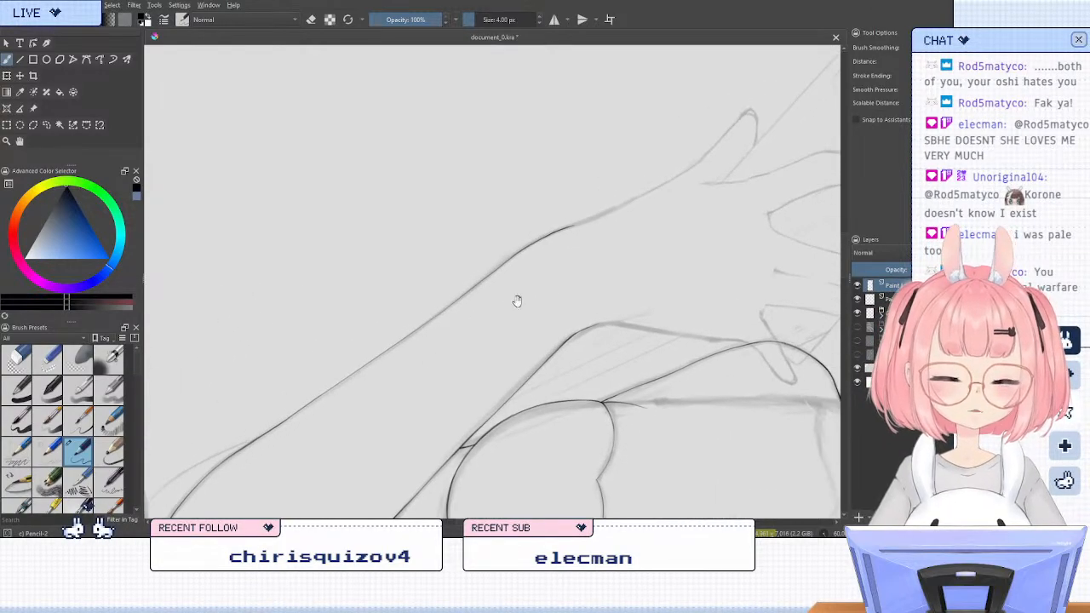
drag(558, 358, 652, 218)
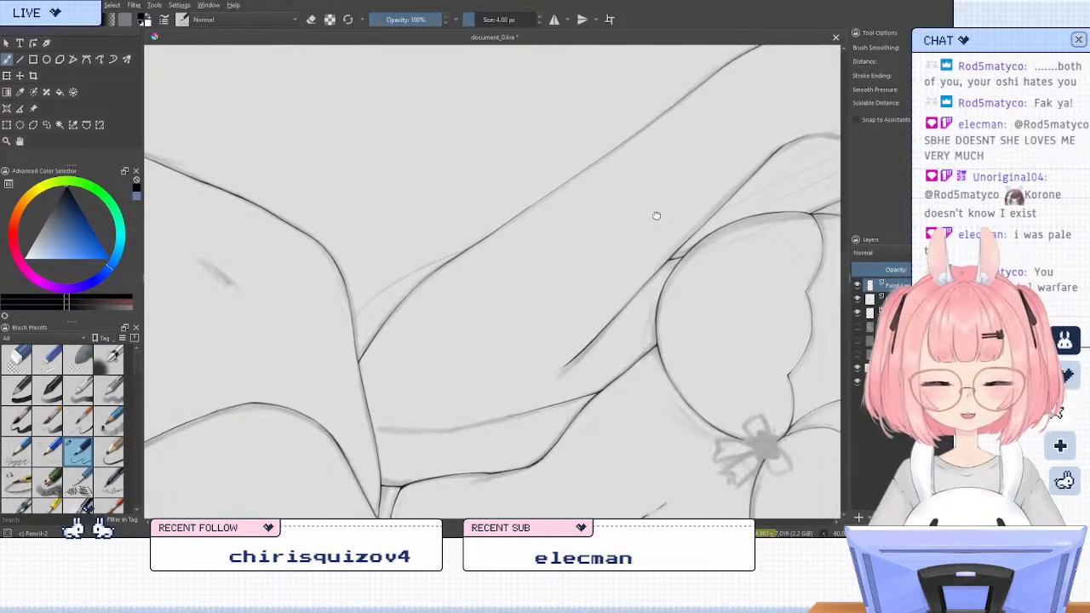
key(5)
key(m)
key(6)
key(6)
key(6)
key(6)
key(6)
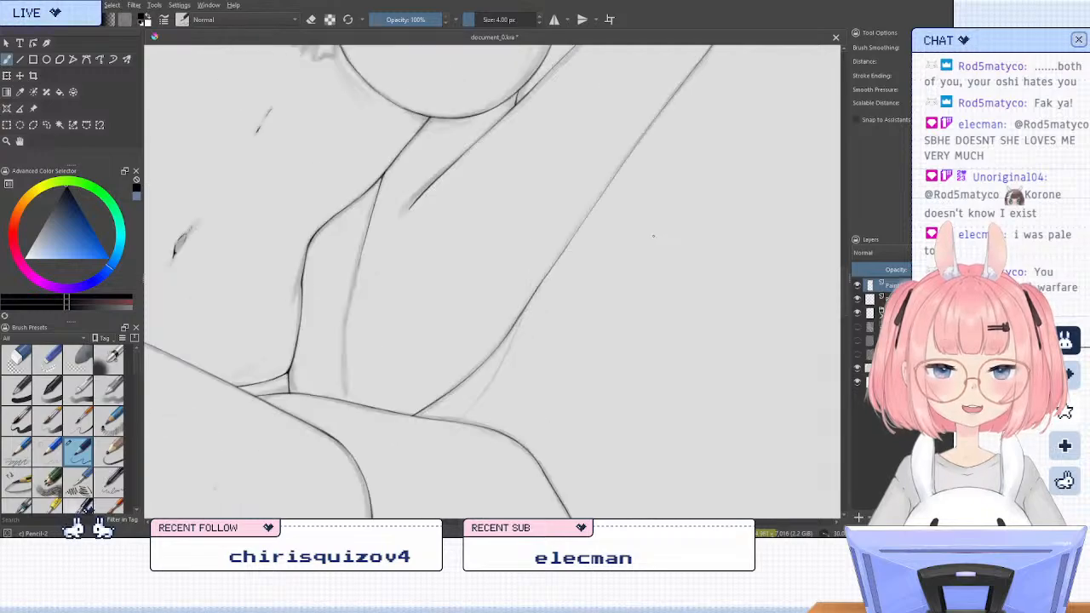
Try to ink the lower stretch of the upper arm's line from beside the waist toward the thigh, undoing the strokes
drag(474, 251, 556, 315)
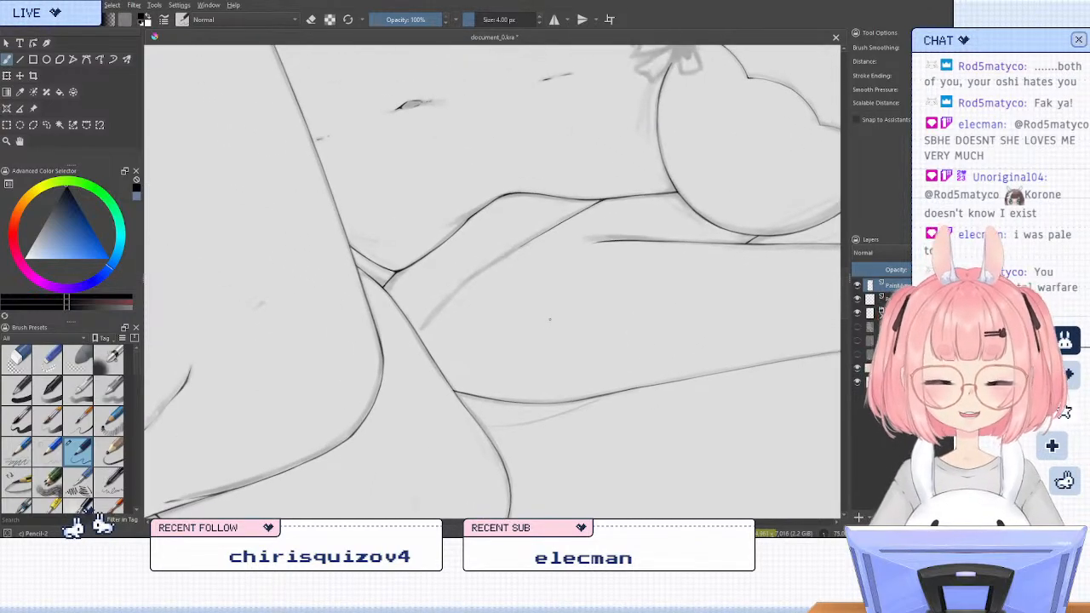
key(4)
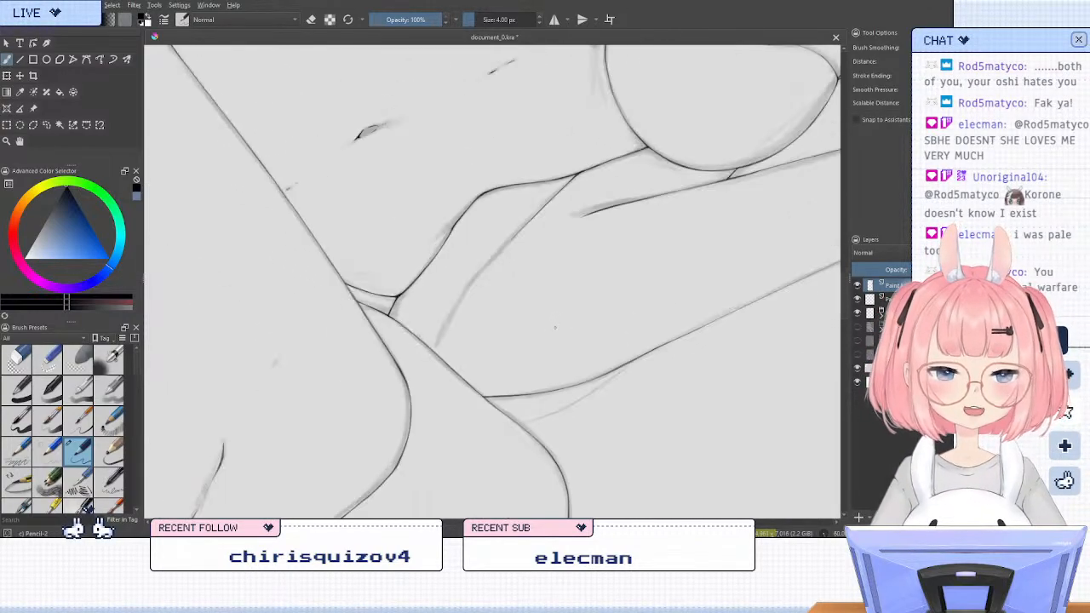
key(6)
scroll(491, 299, up, 2)
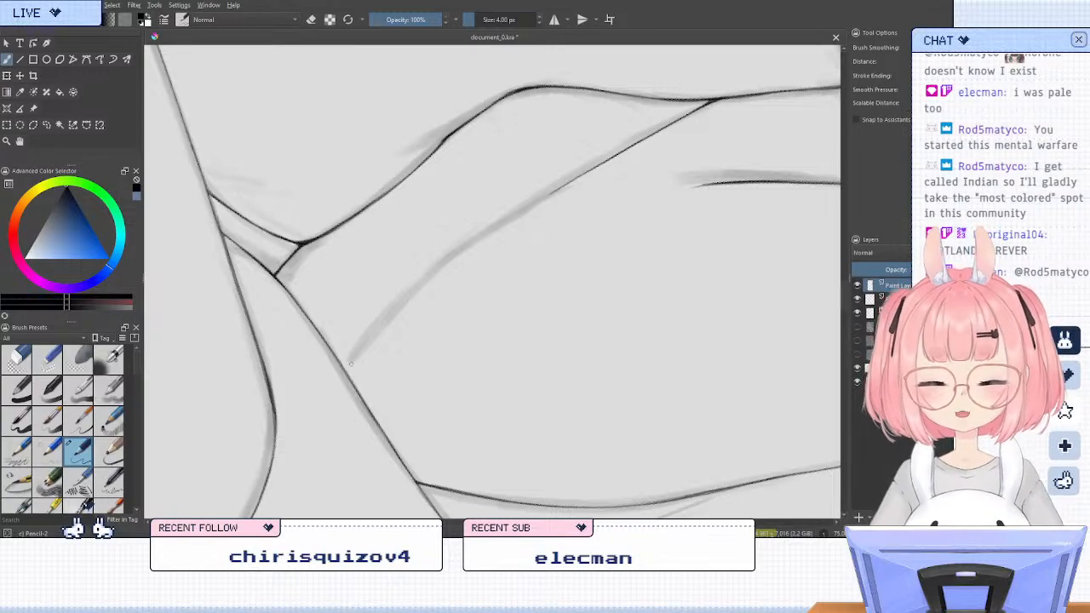
mouse_move(350, 363)
mouse_down()
mouse_move(382, 314)
mouse_move(350, 367)
mouse_move(420, 287)
mouse_move(379, 322)
mouse_move(568, 184)
mouse_move(475, 240)
mouse_up()
key(ctrl+z)
key(ctrl+z)
key(ctrl+z)
drag(556, 188, 385, 310)
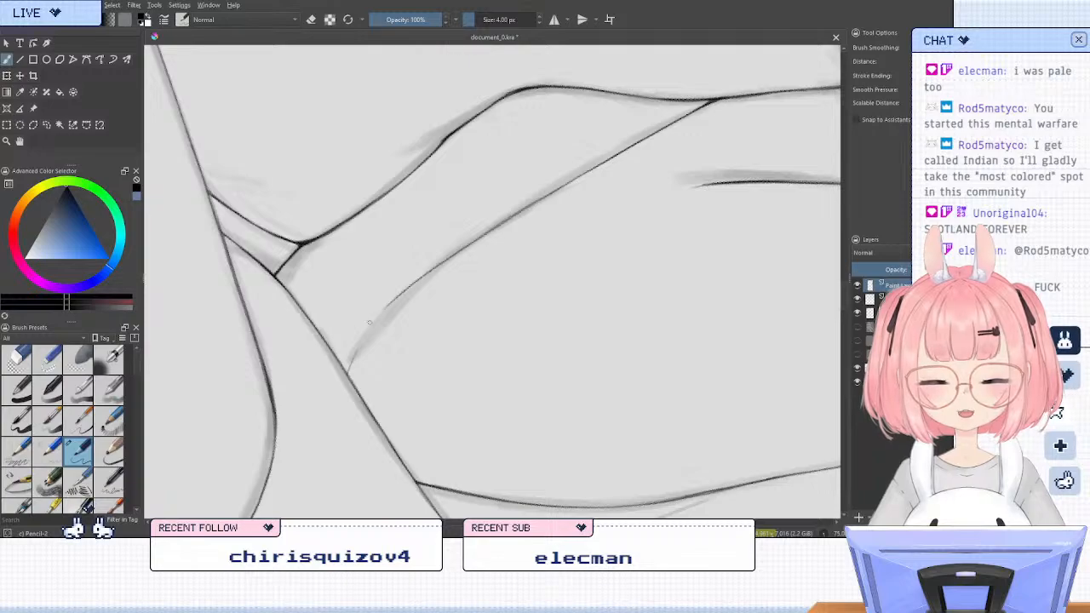
key(ctrl+z)
key(ctrl+z)
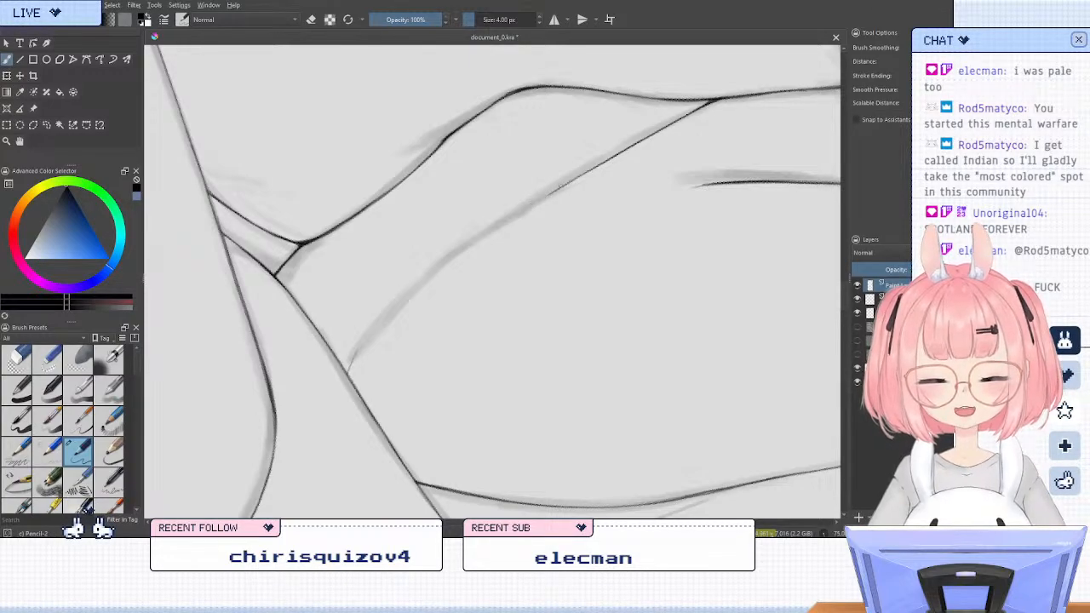
Ink the upper arm's line beside the waist down to the thigh outline, clearing and redrawing its lowest stretch
mouse_move(570, 182)
mouse_down()
mouse_move(401, 299)
mouse_move(346, 371)
mouse_move(416, 287)
mouse_up()
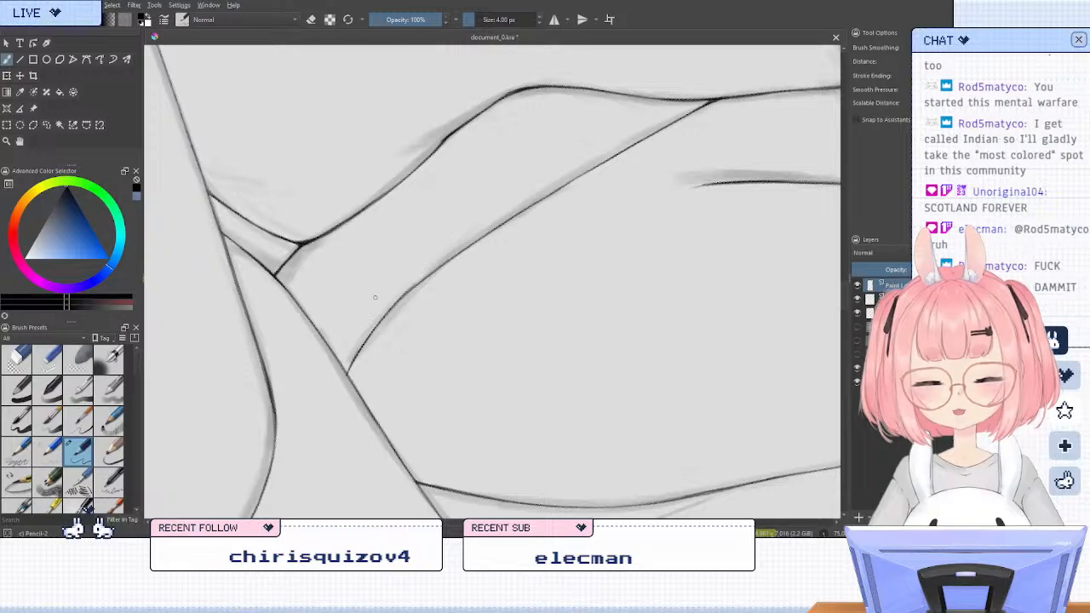
key(slash)
drag(457, 240, 407, 282)
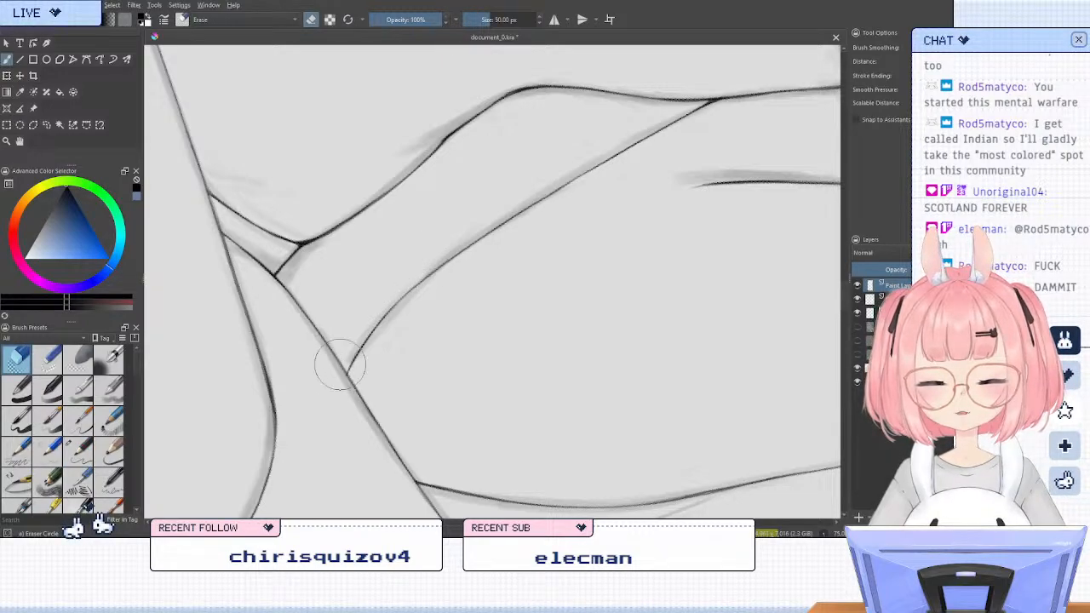
key(slash)
mouse_move(348, 374)
mouse_down()
mouse_move(414, 283)
mouse_move(339, 380)
mouse_up()
key(slash)
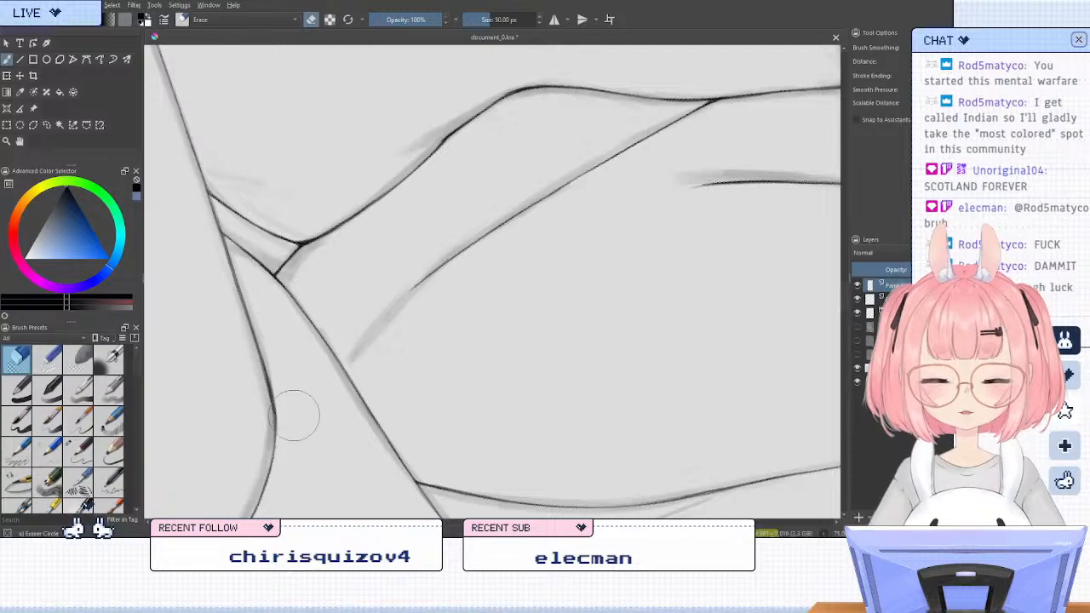
key(slash)
mouse_move(422, 279)
mouse_down()
mouse_move(347, 369)
mouse_move(358, 351)
mouse_up()
key(ctrl+z)
key(ctrl+z)
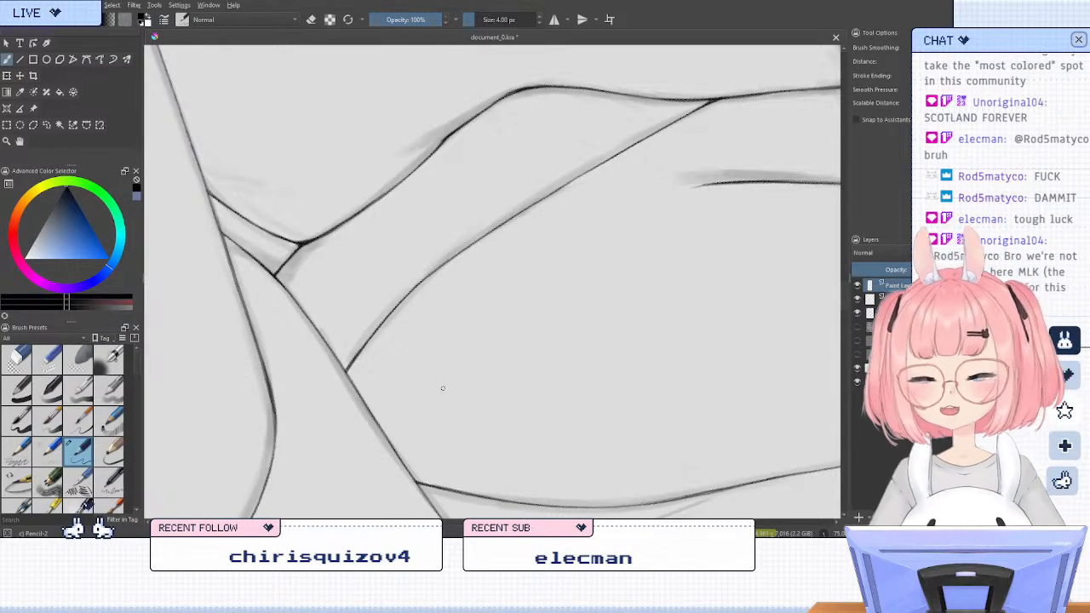
Inspect the arm's line art beside the waist and along the outer elbow curve in the upright view
key(5)
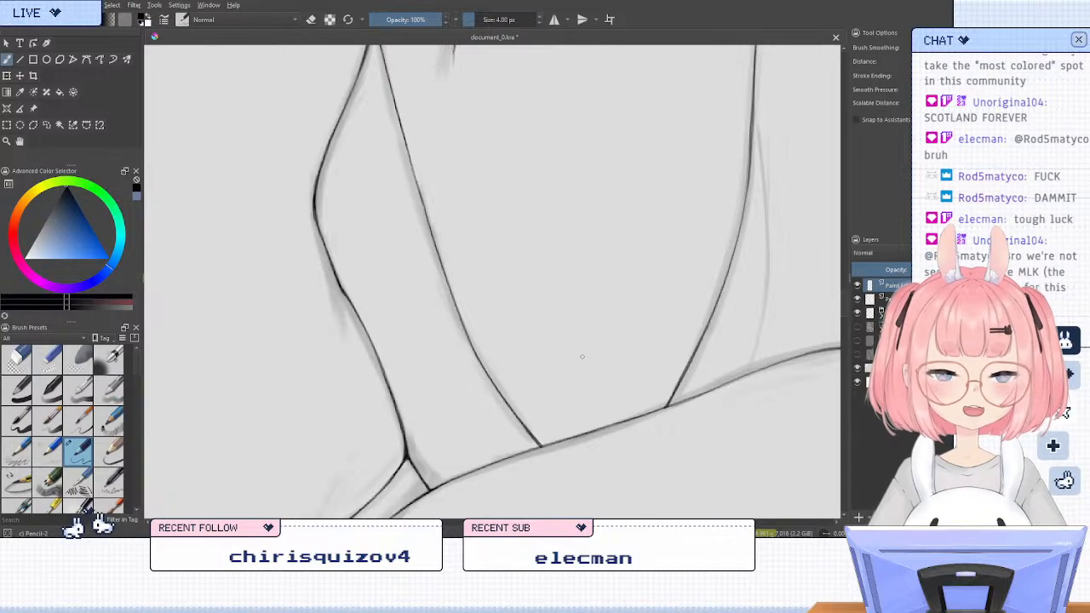
scroll(442, 387, down, 1)
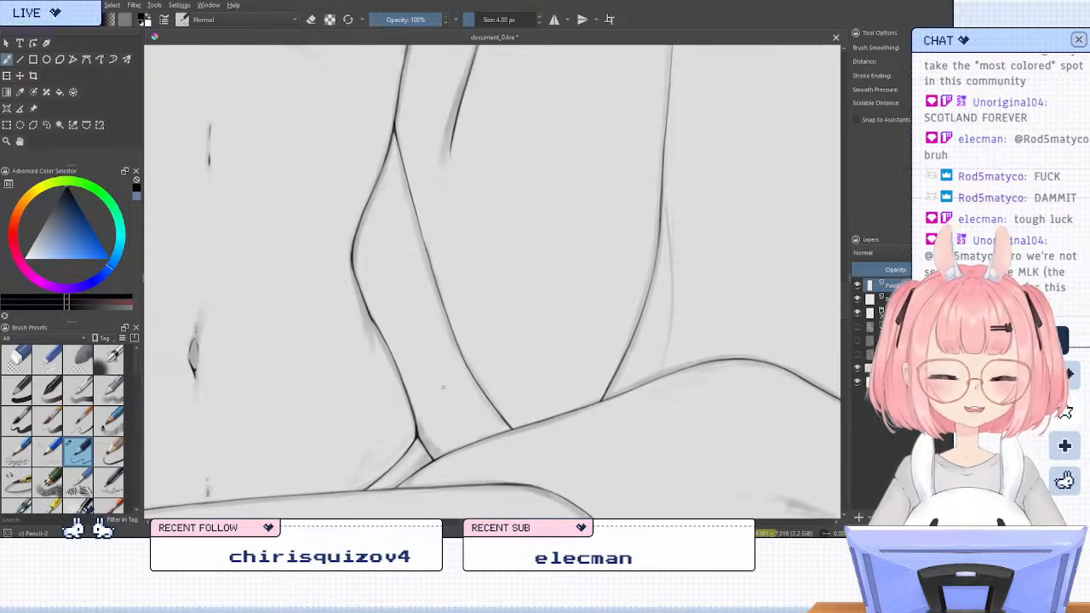
scroll(426, 375, down, 2)
key(4)
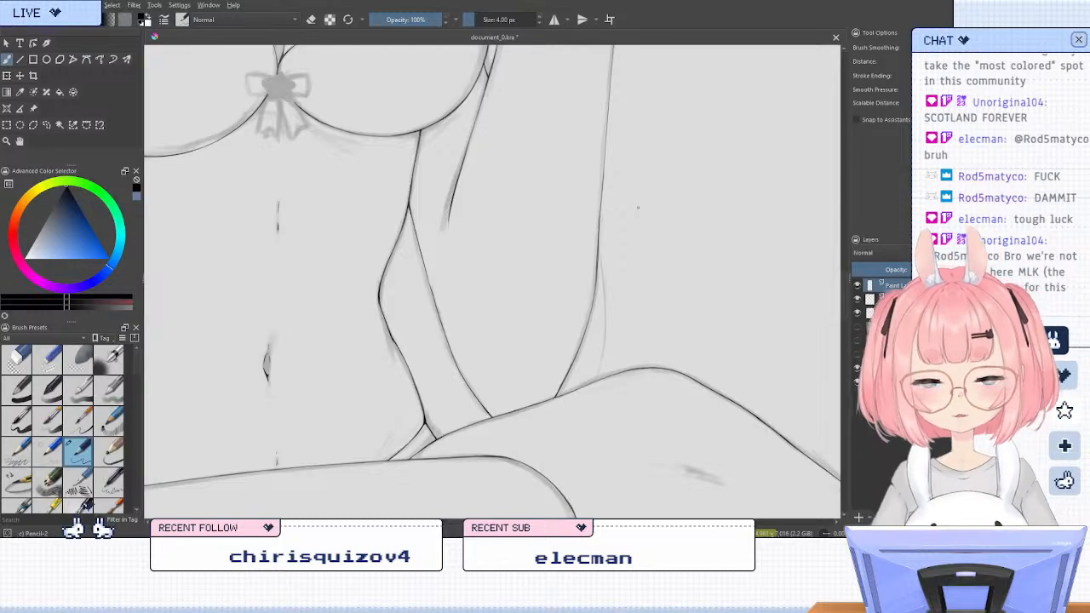
scroll(621, 200, up, 3)
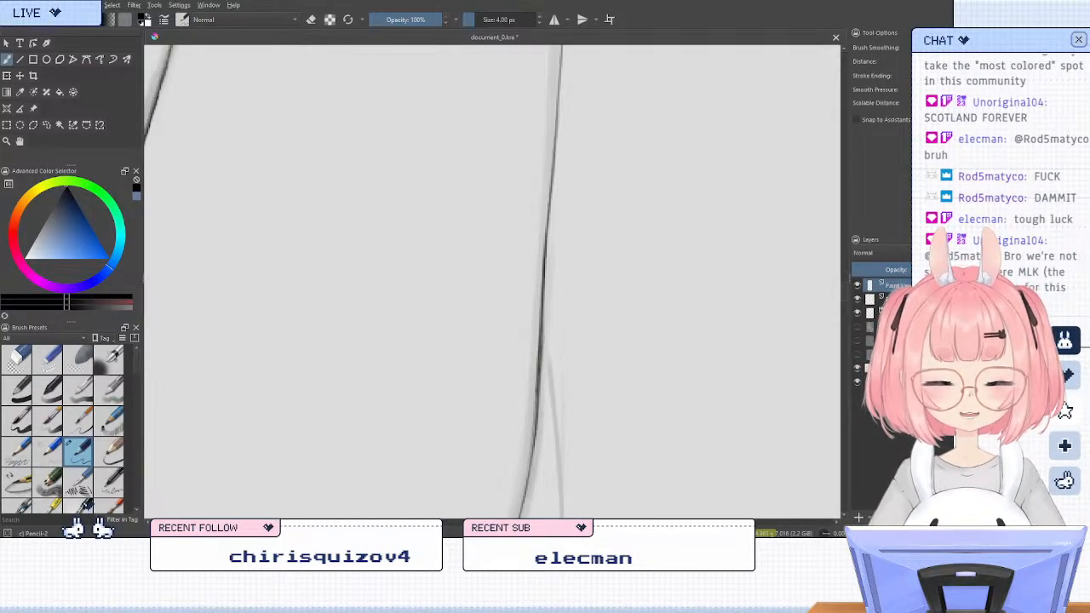
scroll(572, 276, down, 1)
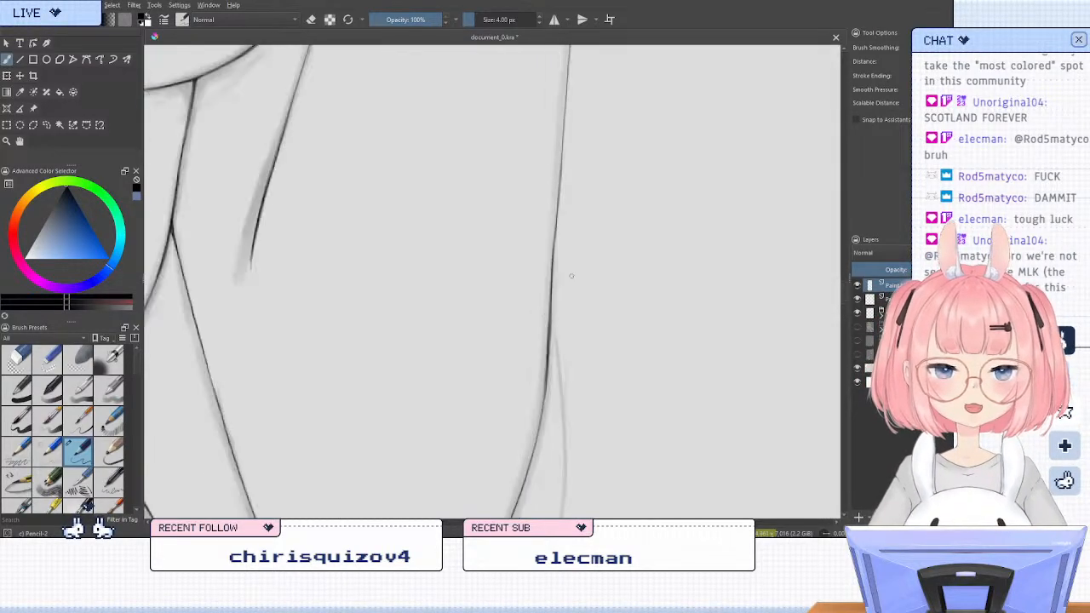
Examine the whole figure in a mirrored view and the raised hand's sketch beside the face from several zoomed and rotated angles
scroll(572, 276, down, 5)
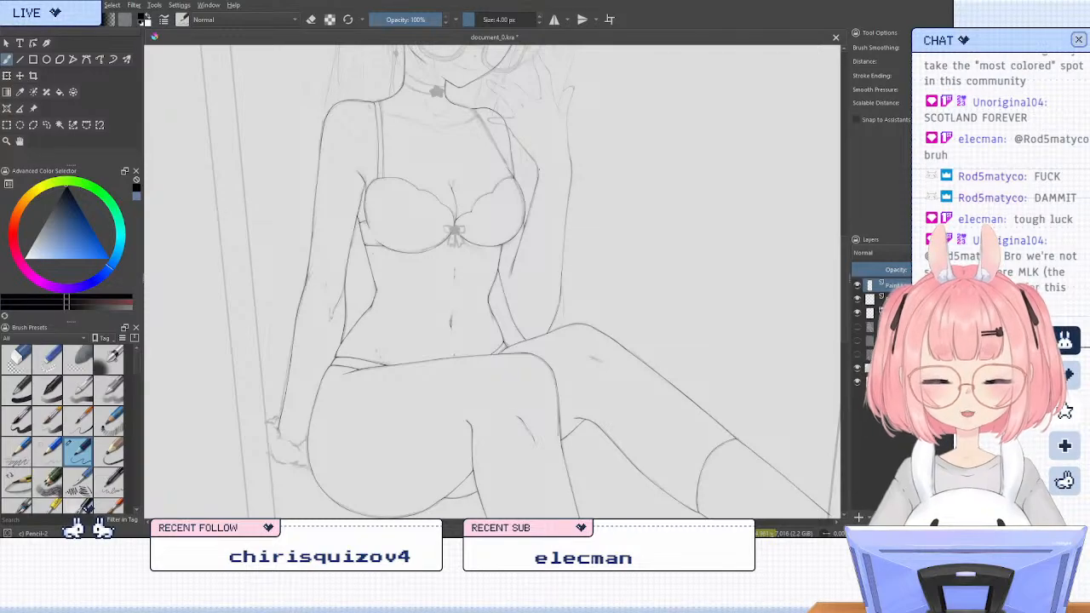
key(m)
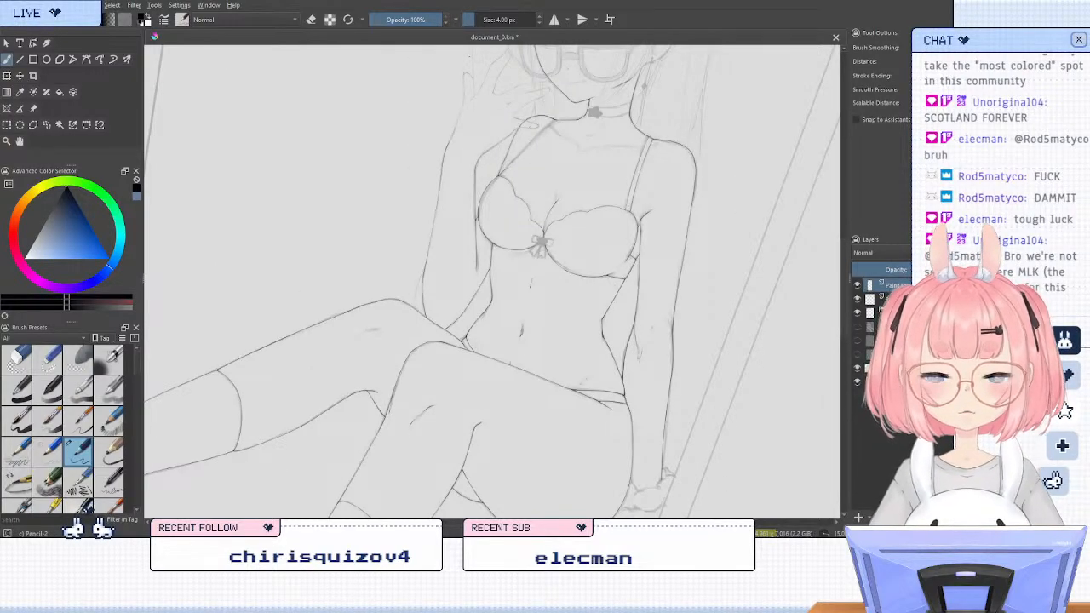
scroll(464, 76, up, 1)
scroll(447, 146, down, 1)
scroll(460, 104, up, 1)
key(4)
key(6)
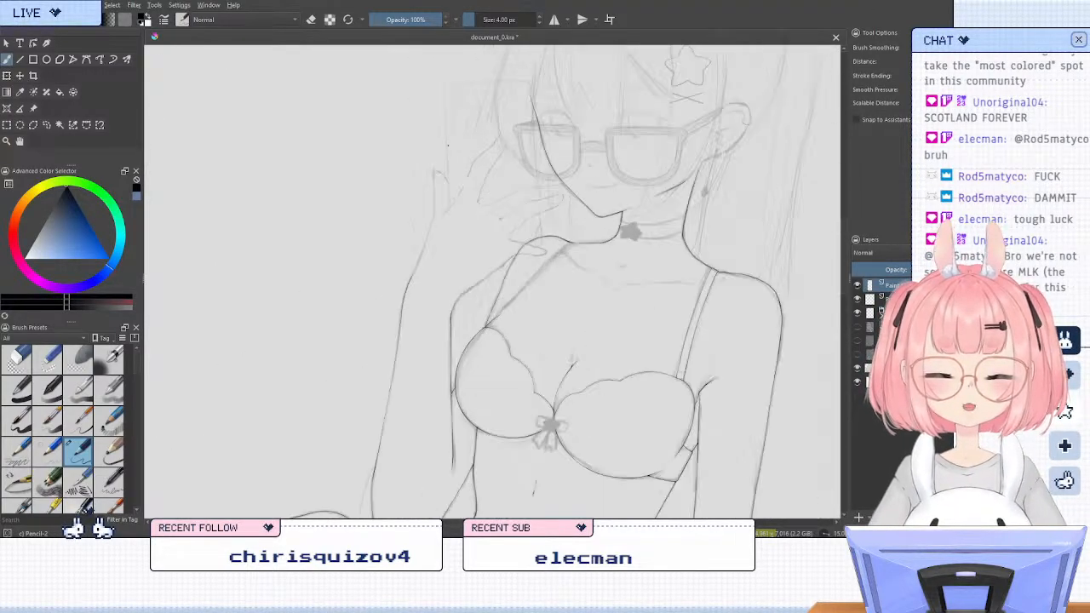
scroll(448, 145, up, 1)
scroll(483, 216, up, 1)
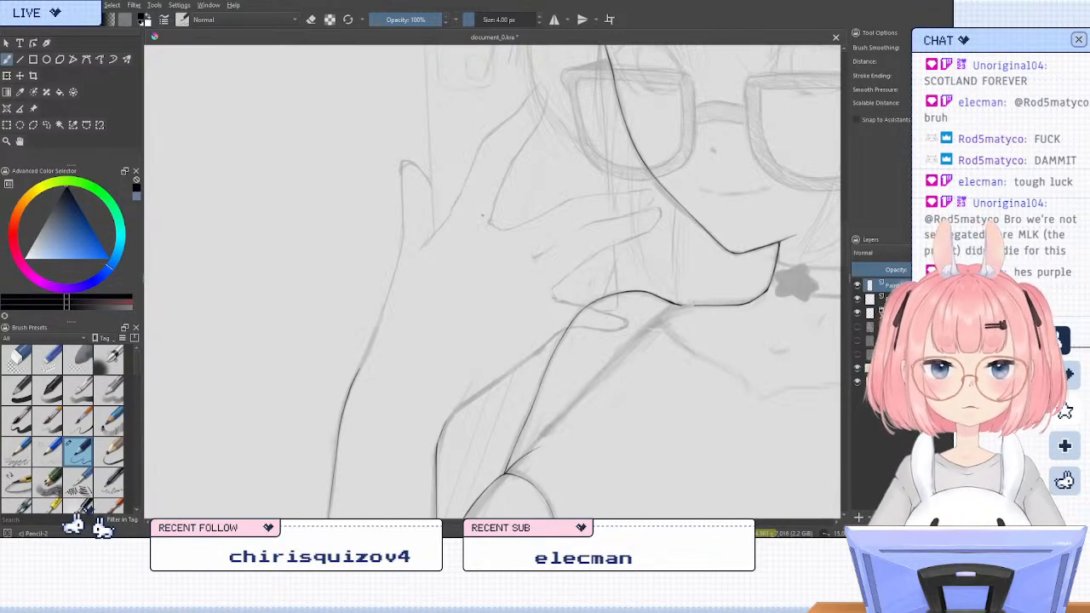
key(6)
key(5)
key(6)
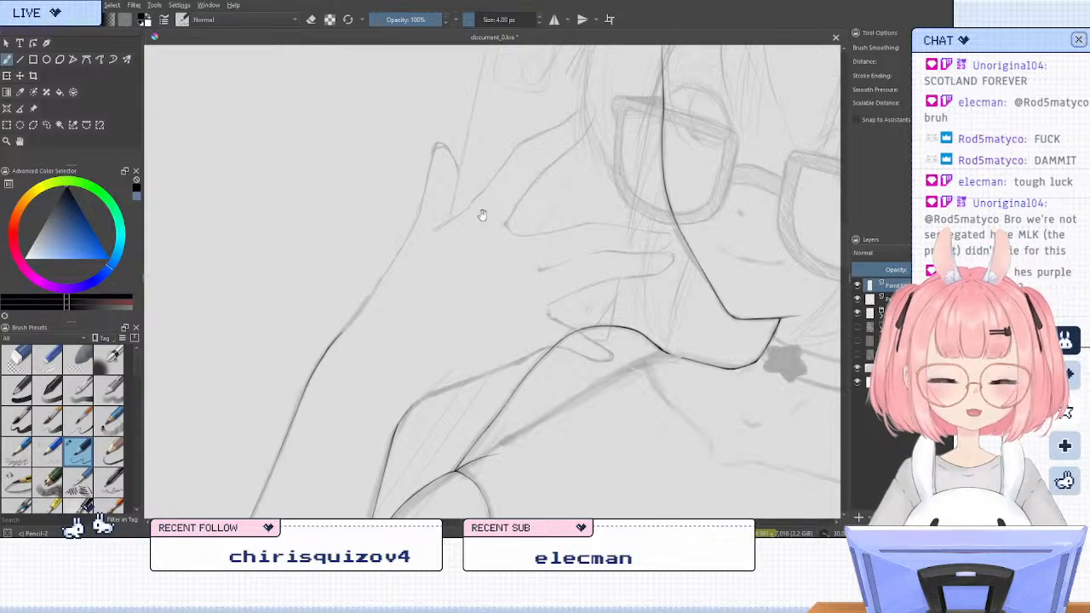
key(6)
key(4)
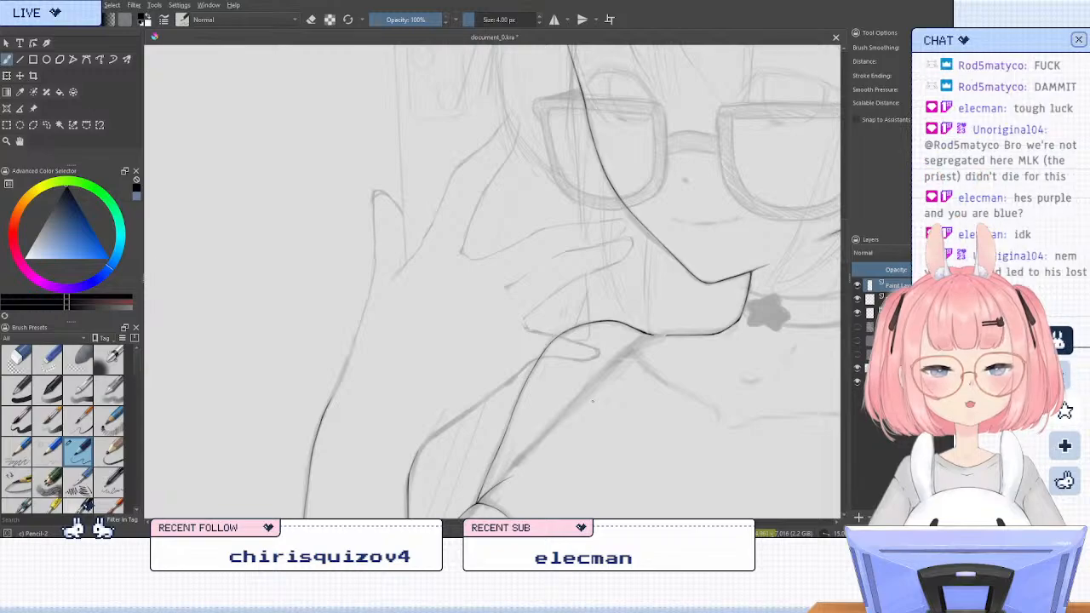
Paint a purple test dot beside the raised hand with an opaque basic brush, tint it pale orange, and erase it
drag(64, 298, 68, 298)
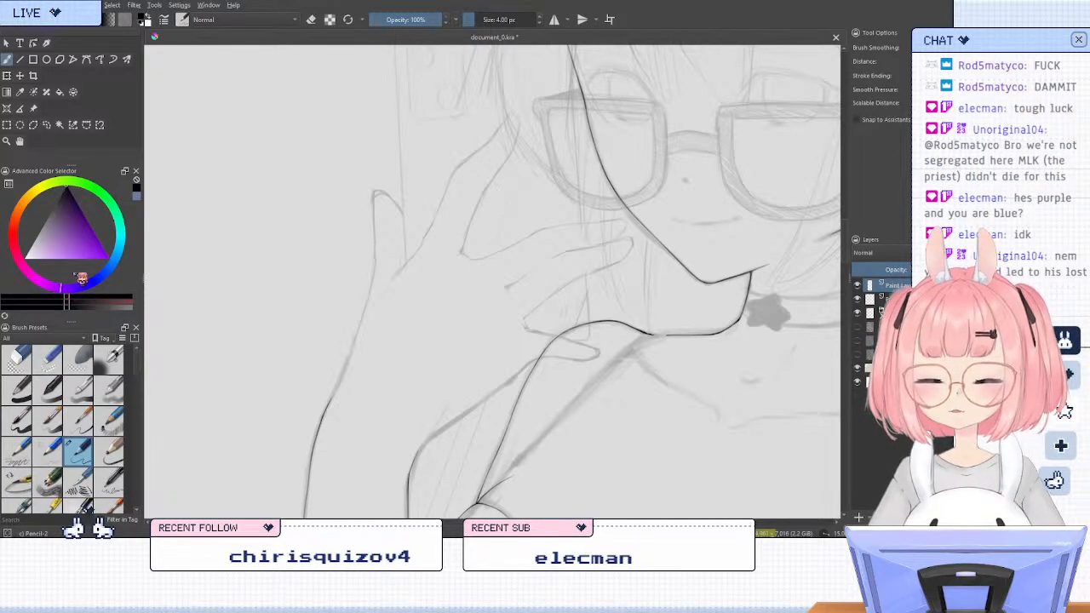
drag(68, 254, 62, 219)
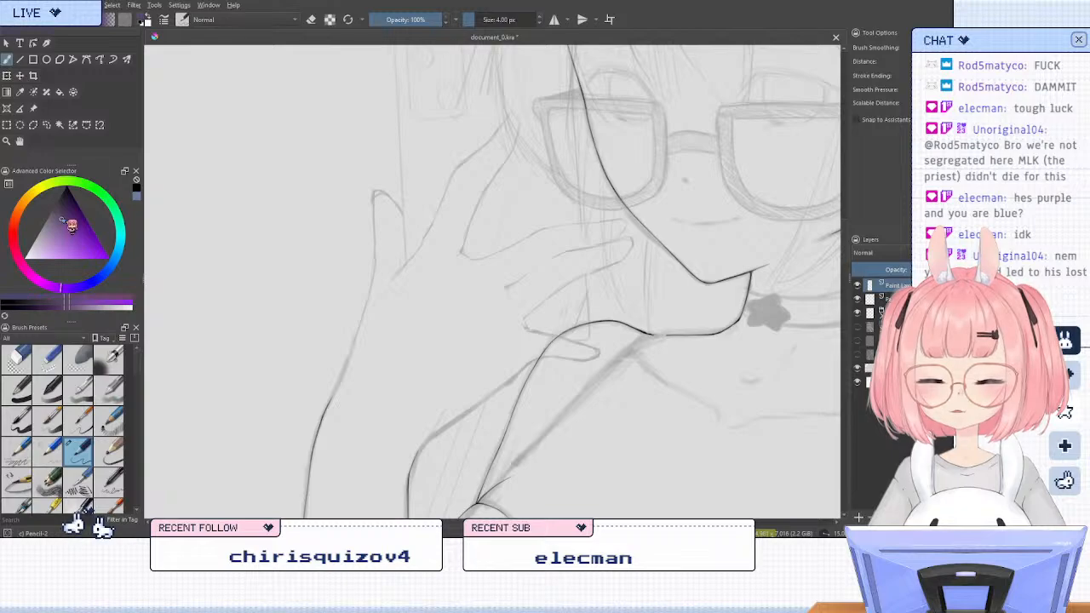
click(49, 389)
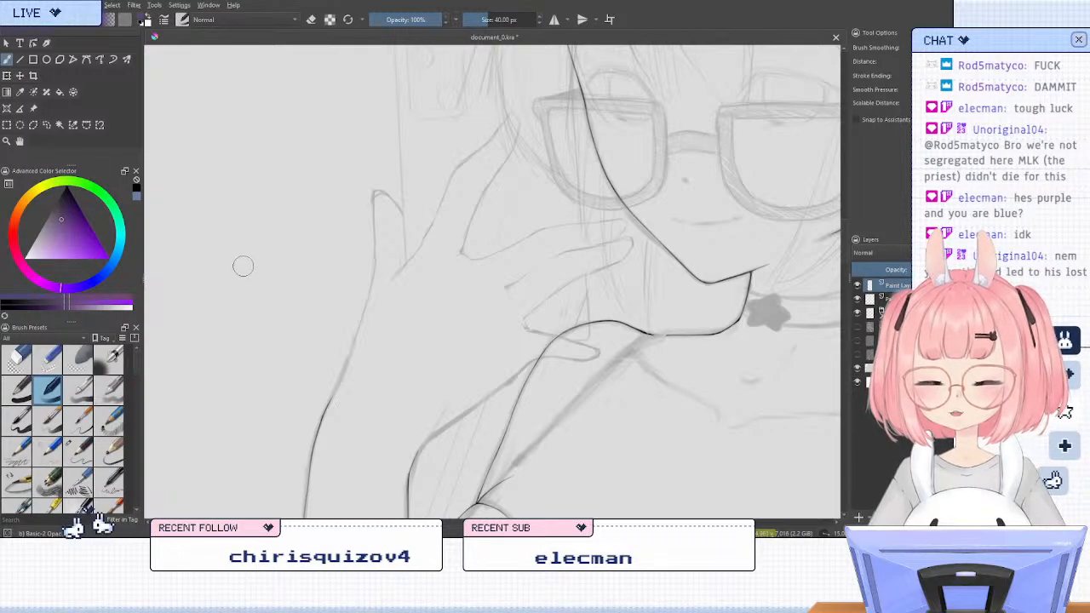
drag(244, 271, 246, 265)
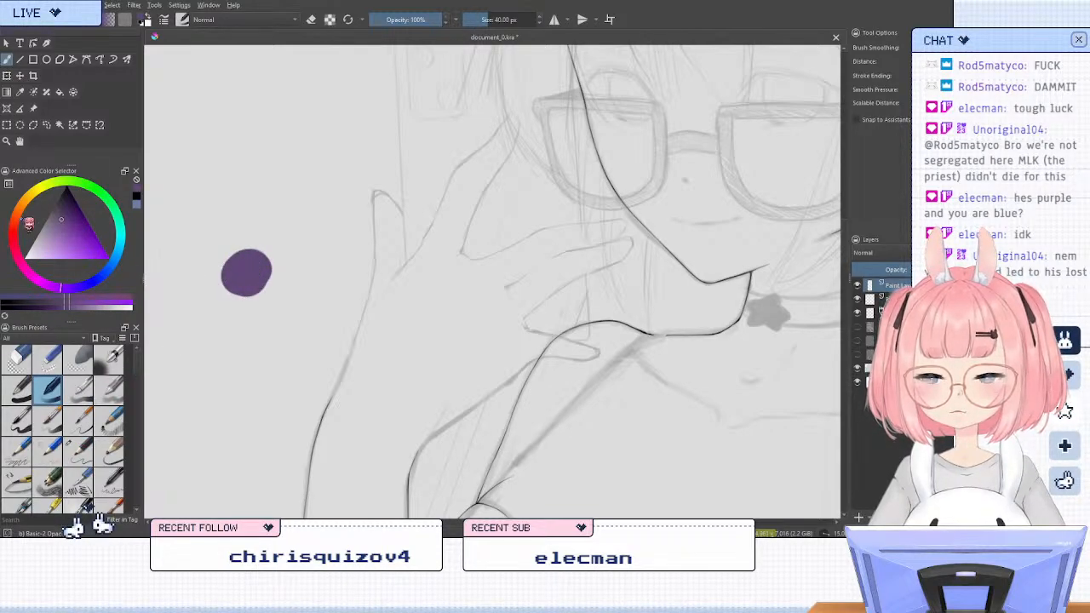
drag(26, 224, 31, 214)
drag(62, 266, 49, 253)
mouse_move(238, 270)
mouse_down()
mouse_move(264, 270)
mouse_move(255, 290)
mouse_move(240, 277)
mouse_move(256, 265)
mouse_up()
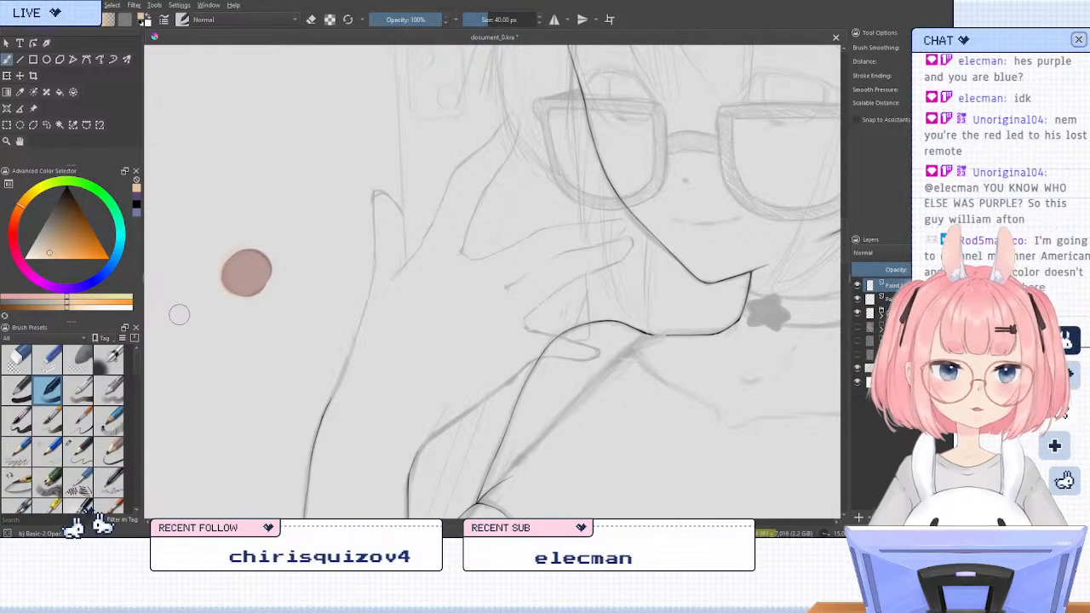
mouse_move(207, 284)
mouse_down()
mouse_move(272, 218)
mouse_move(219, 272)
mouse_move(273, 270)
mouse_up()
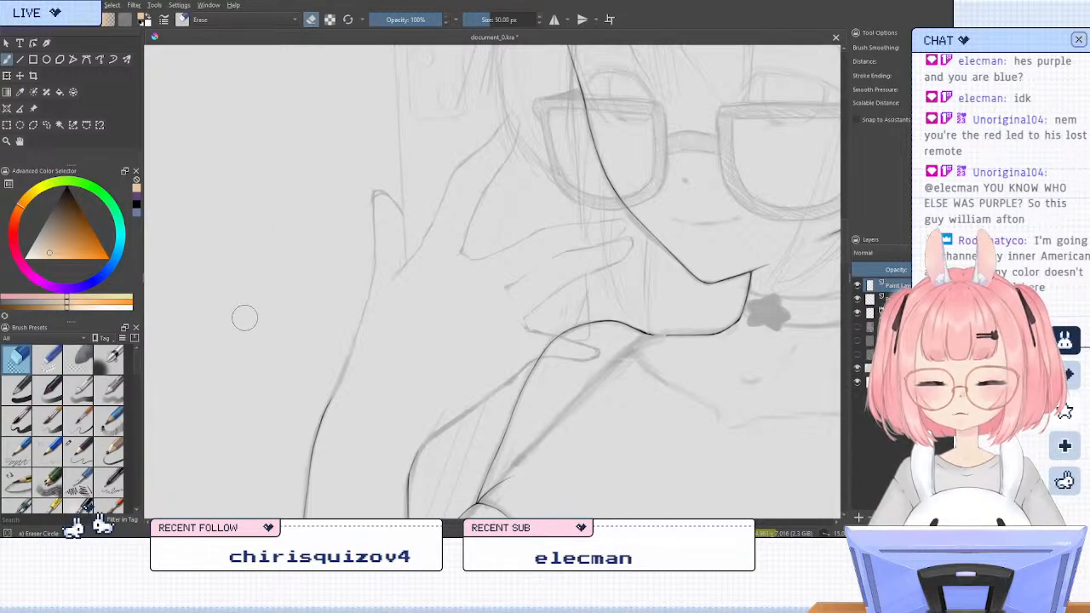
Return from the eraser to painting and choose the "pearls" brush preset
key(slash)
click(108, 451)
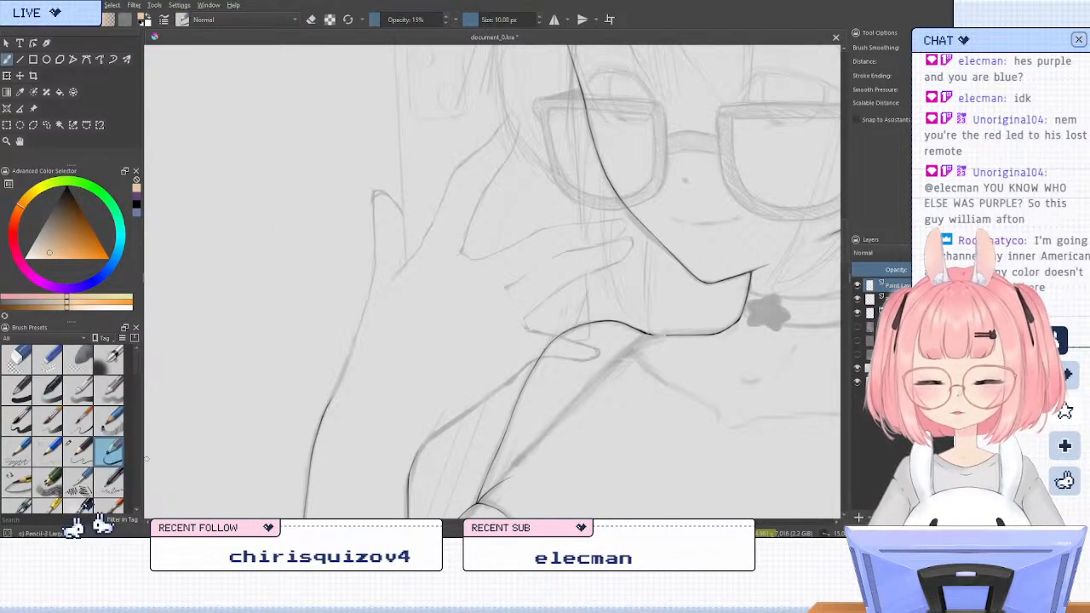
mouse_move(141, 380)
mouse_down()
mouse_move(134, 494)
mouse_move(141, 426)
mouse_move(140, 461)
mouse_up()
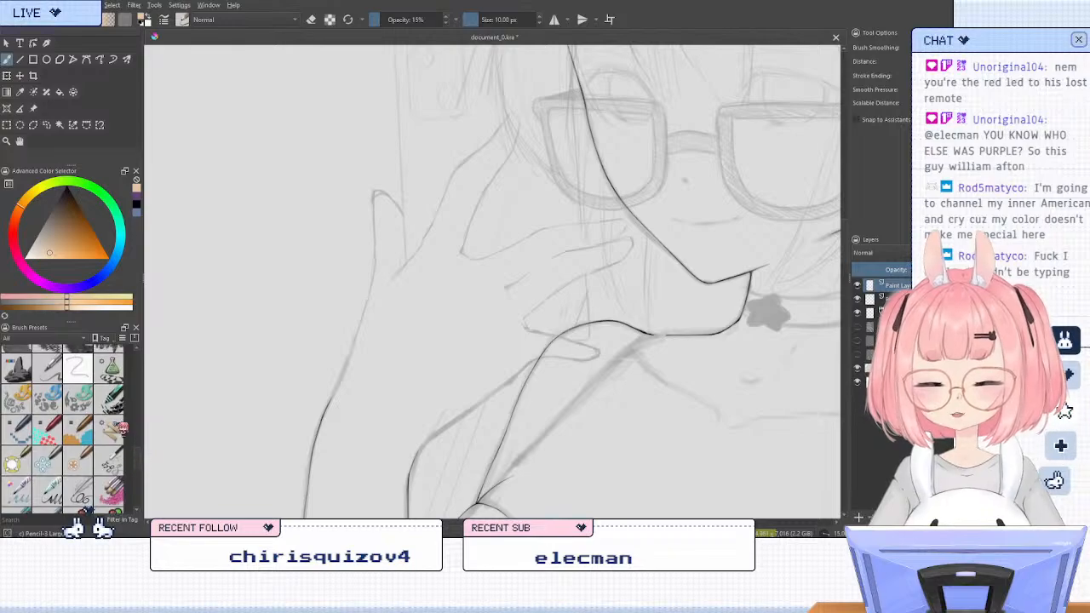
click(52, 368)
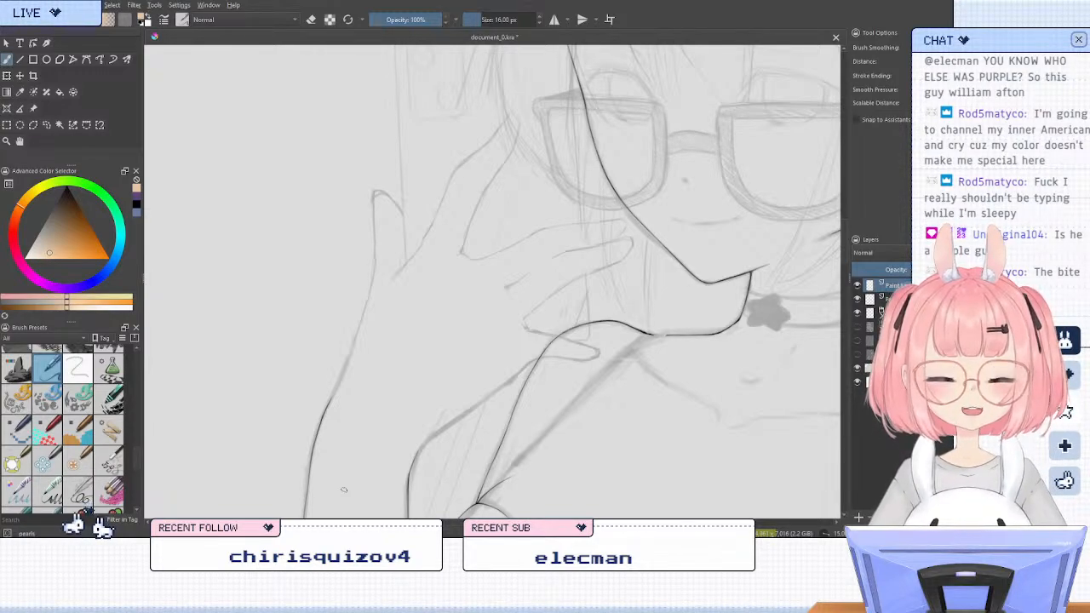
Reduce the brush size to 5 px and reset the painting colour to black for inking the raised hand
key(6)
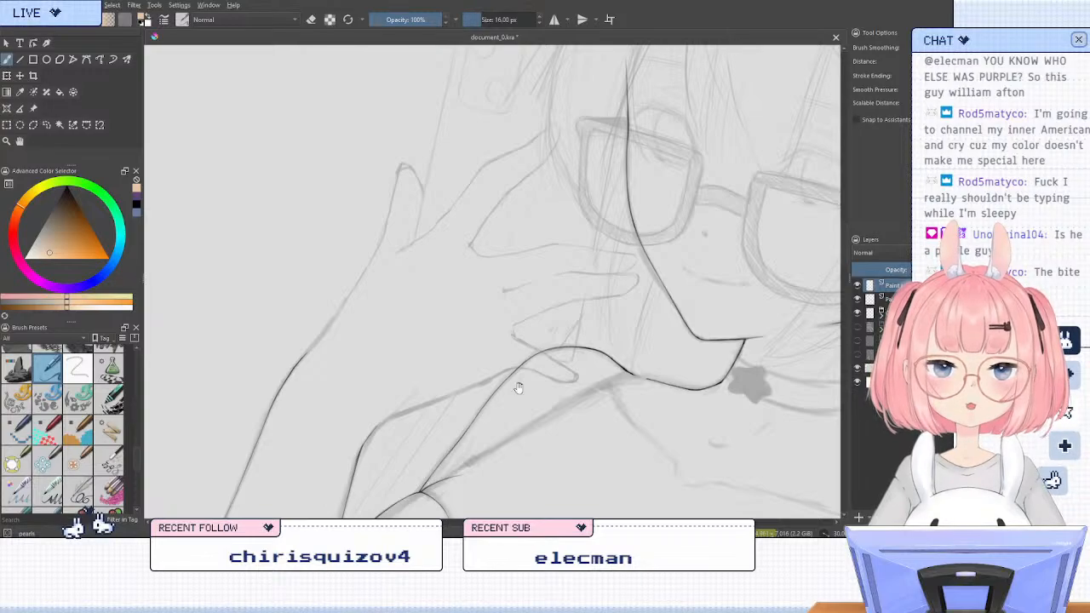
drag(519, 388, 522, 417)
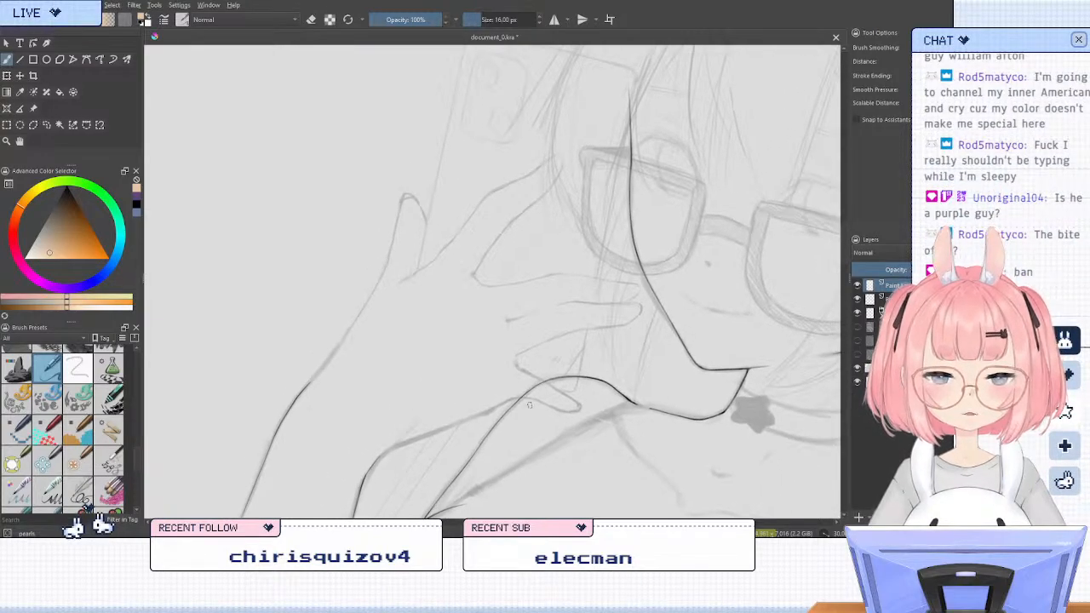
key(5)
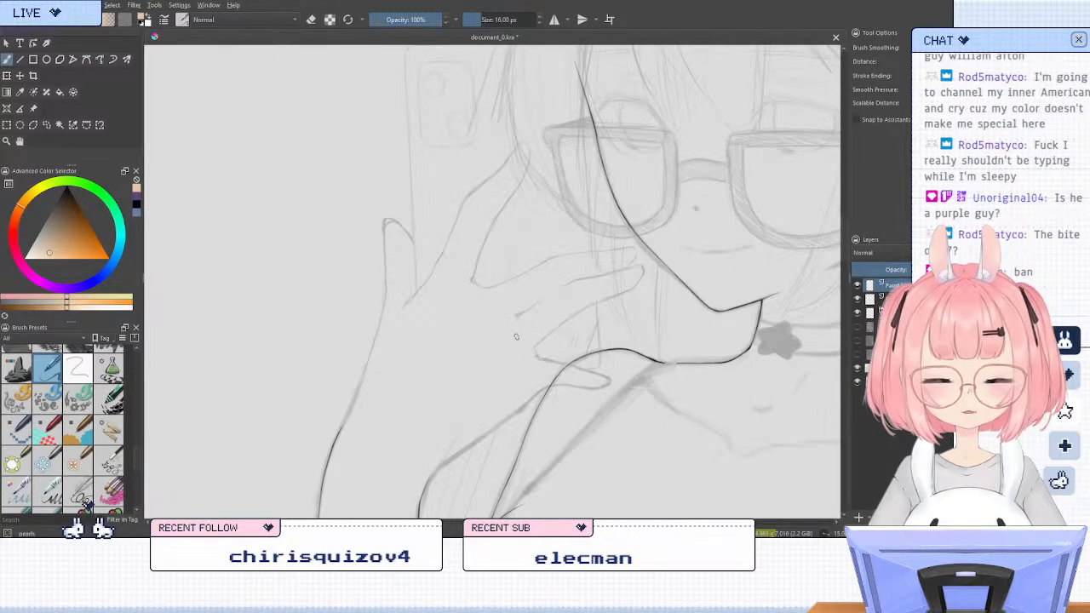
click(539, 23)
click(539, 23)
click(540, 23)
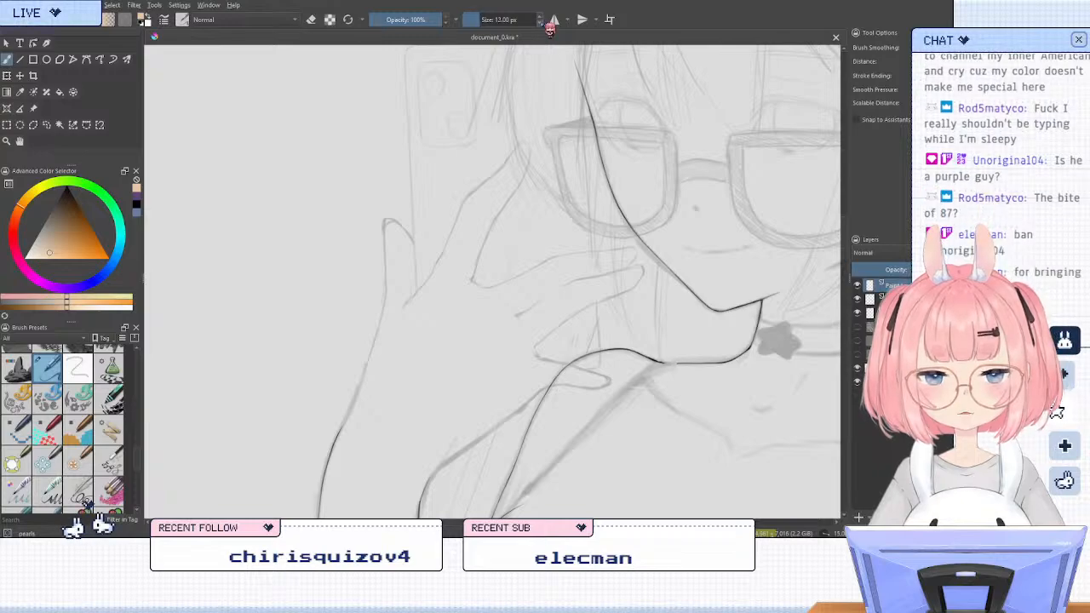
click(540, 23)
click(539, 23)
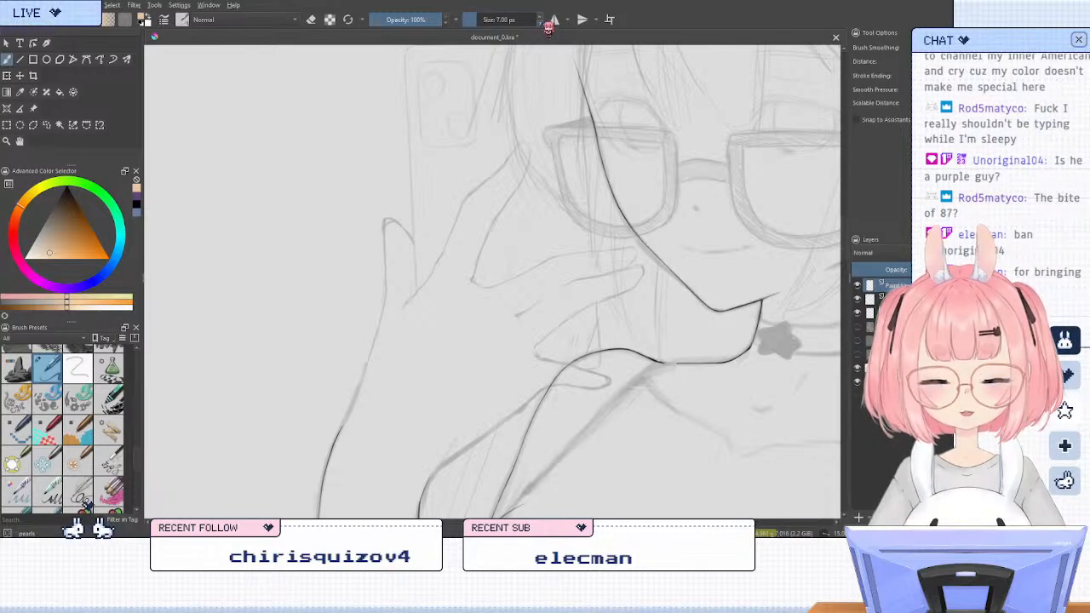
click(540, 23)
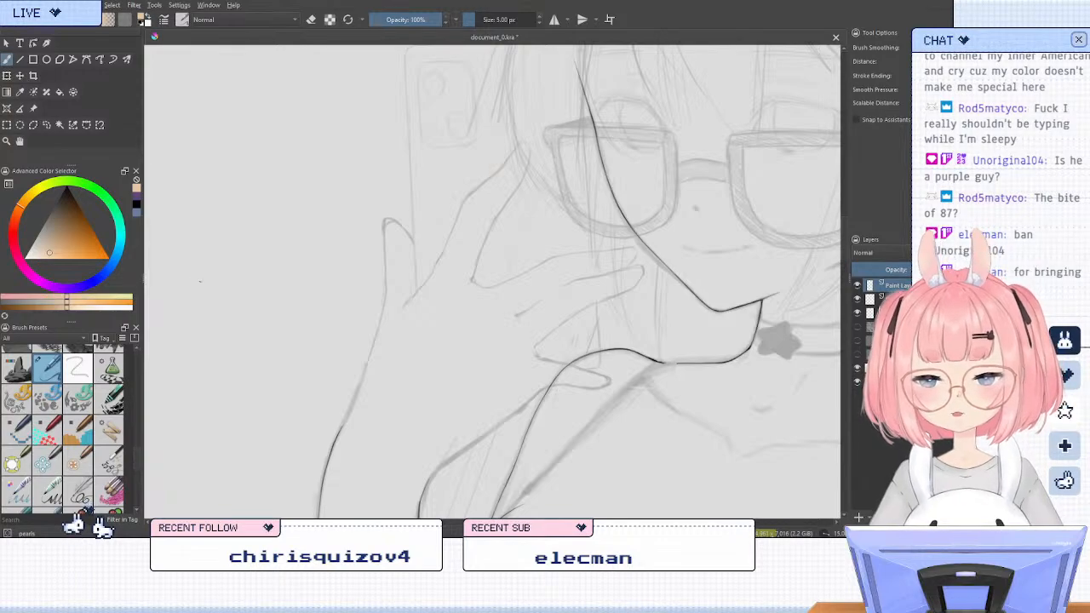
key(d)
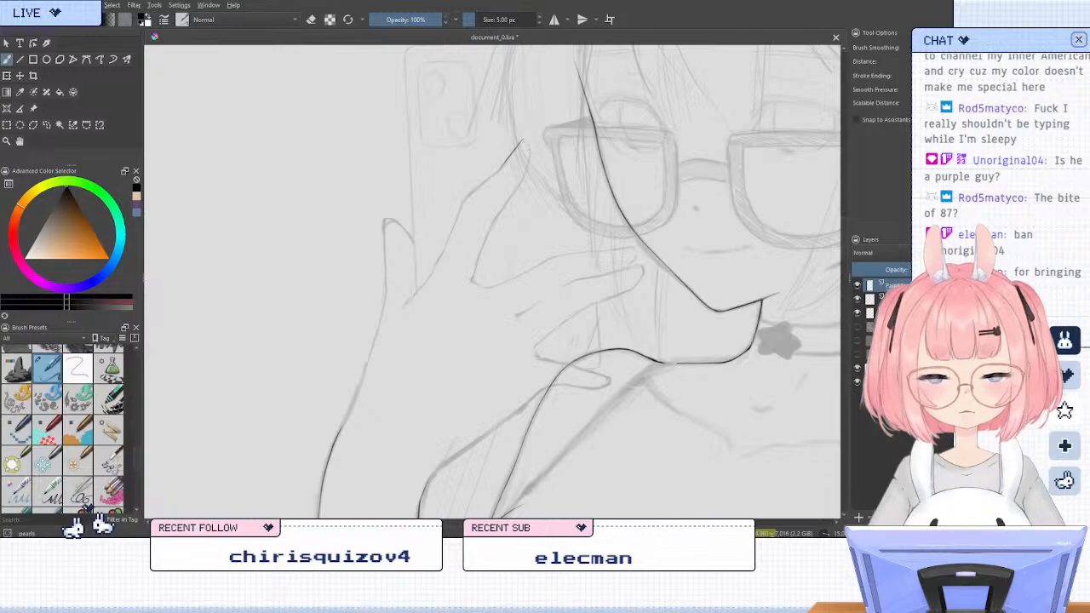
Ink the rounded fingernail outline at the tip of the finger nearest the glasses, undoing a first stroke along that finger's outer edge
drag(504, 162, 474, 186)
key(ctrl+z)
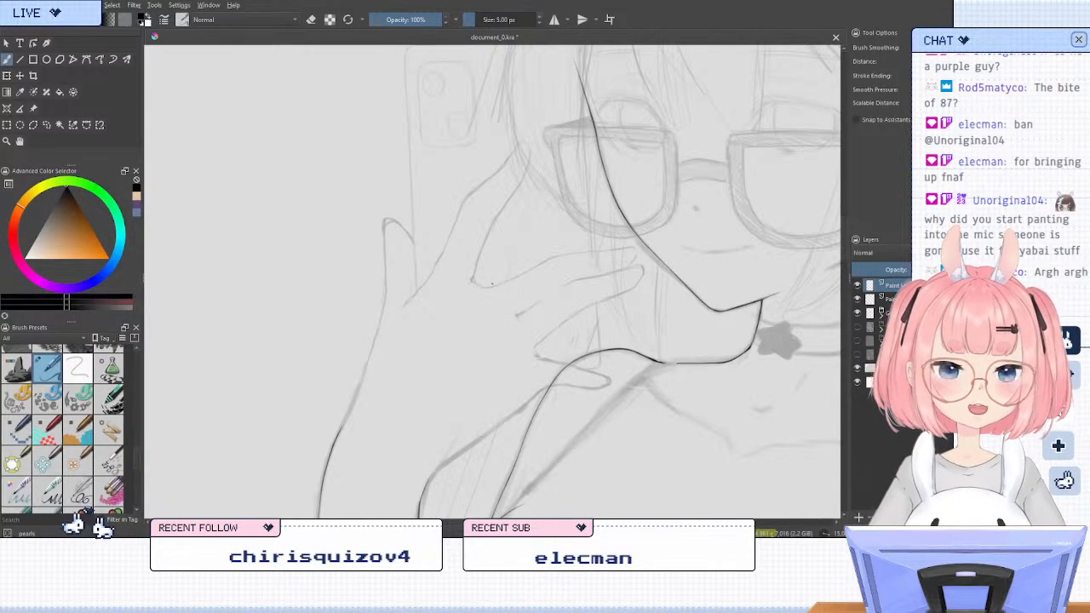
key(6)
key(6)
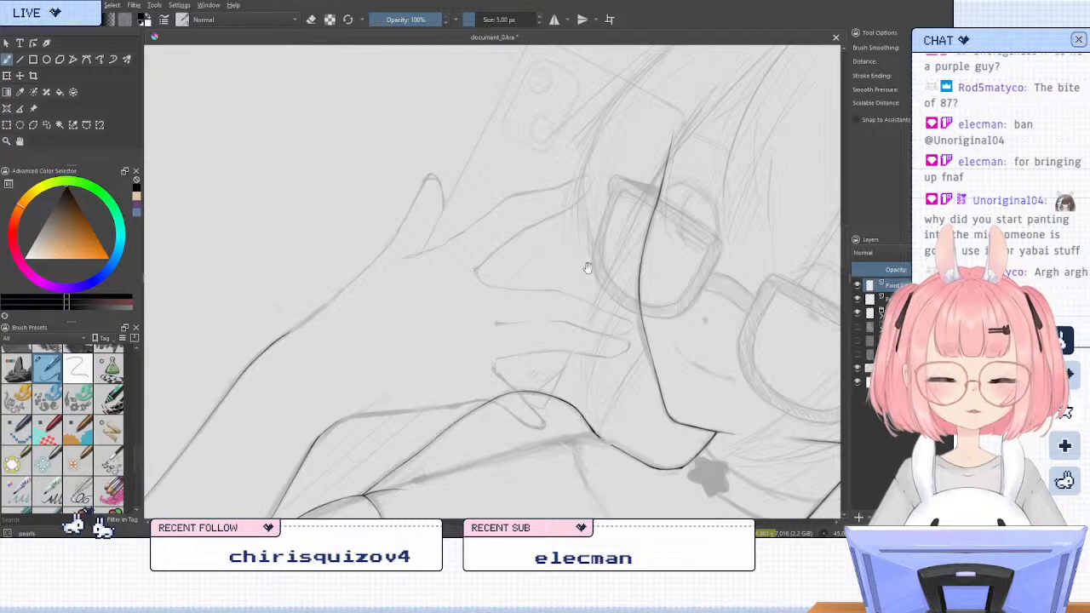
drag(588, 266, 543, 323)
key(4)
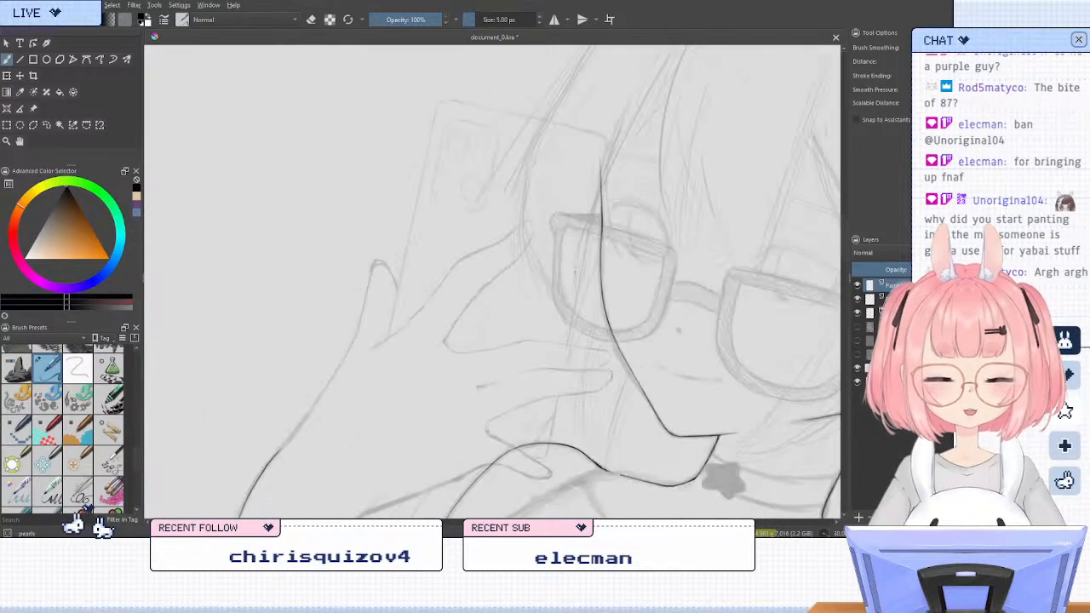
scroll(548, 222, up, 2)
scroll(451, 236, up, 2)
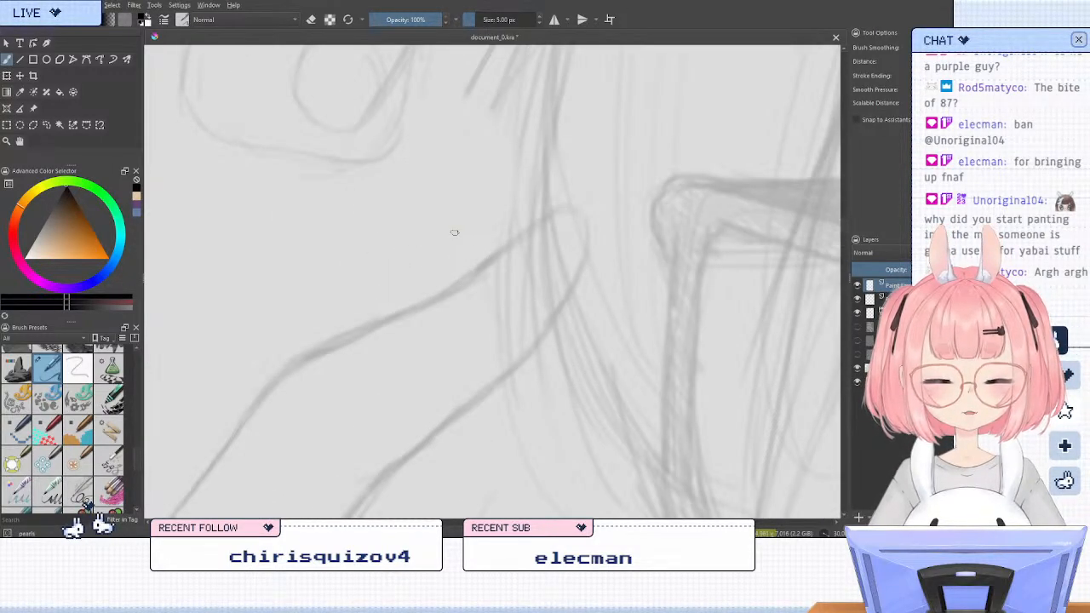
drag(492, 266, 538, 223)
mouse_move(491, 267)
mouse_down()
mouse_move(579, 195)
mouse_move(591, 219)
mouse_move(588, 205)
mouse_move(575, 242)
mouse_move(582, 235)
mouse_move(550, 273)
mouse_up()
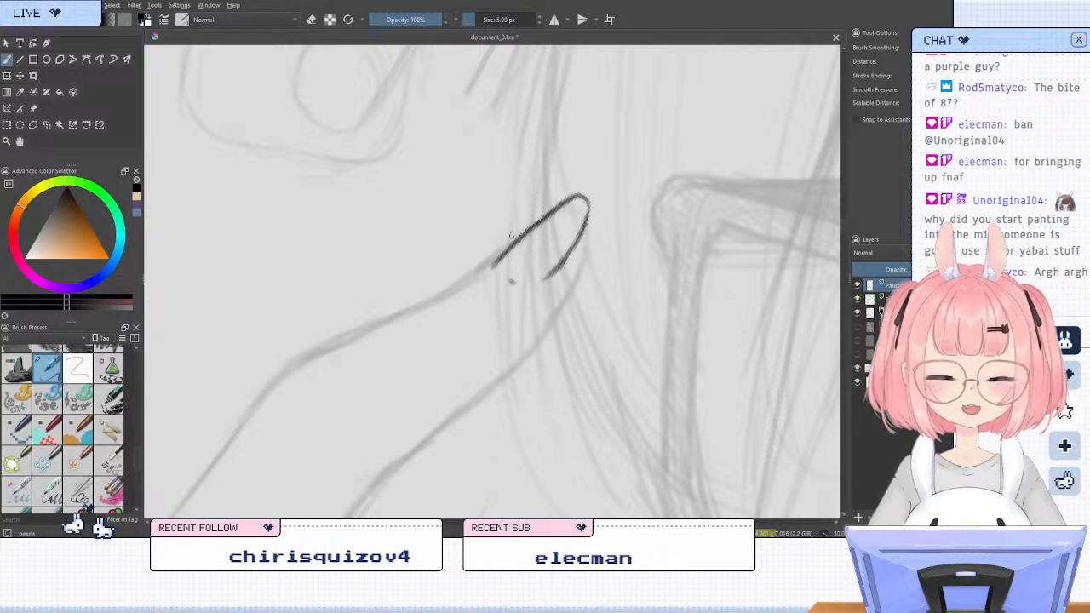
Trim the start of the fingernail's outline and ink the fingertip's inner edge, running from the nail down along the sketch
key(e)
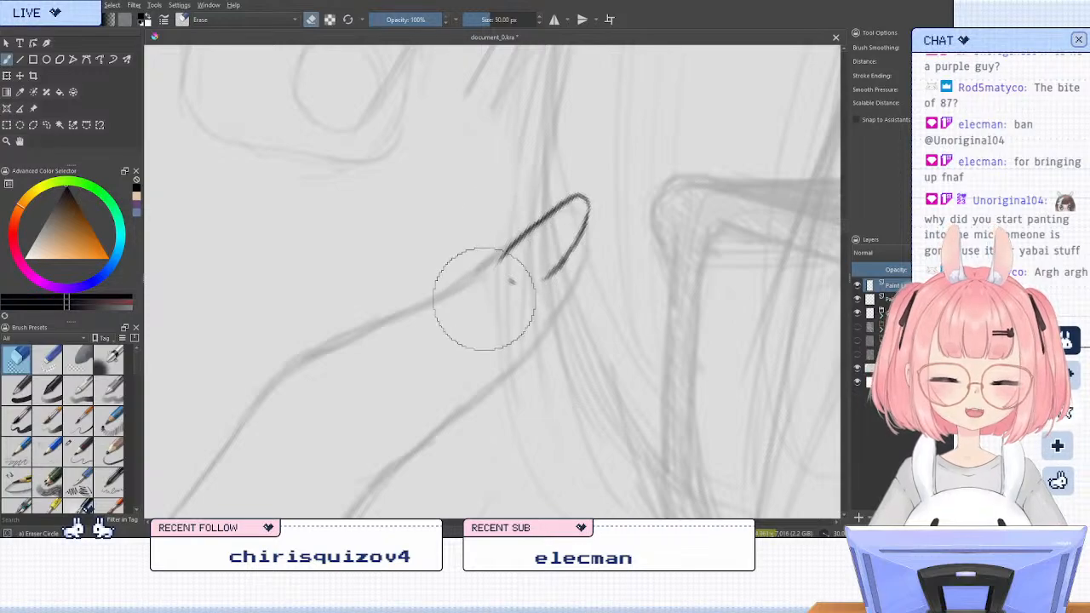
key(e)
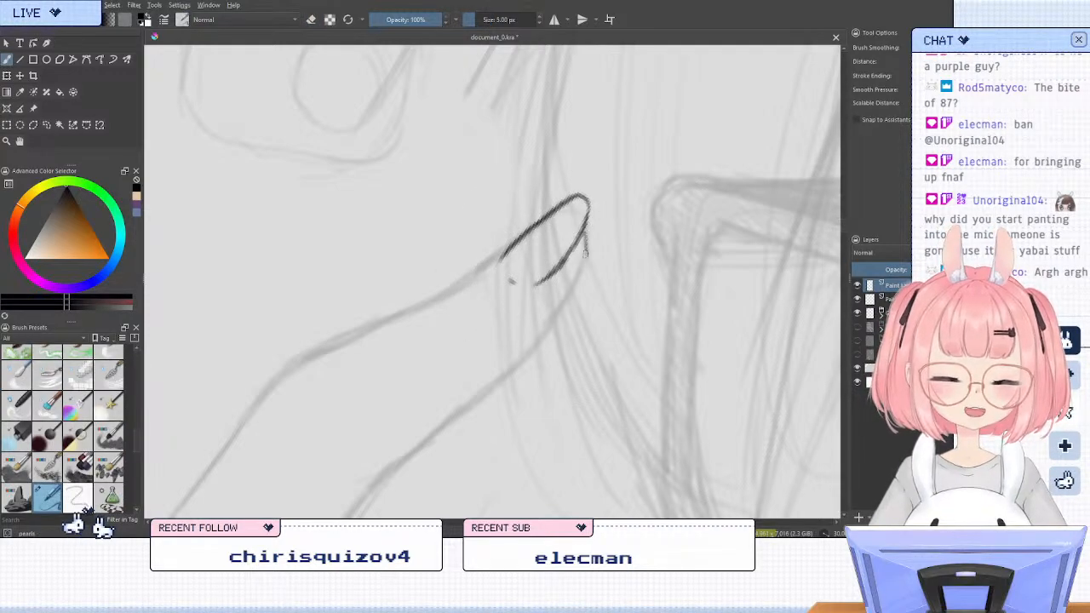
drag(586, 226, 553, 313)
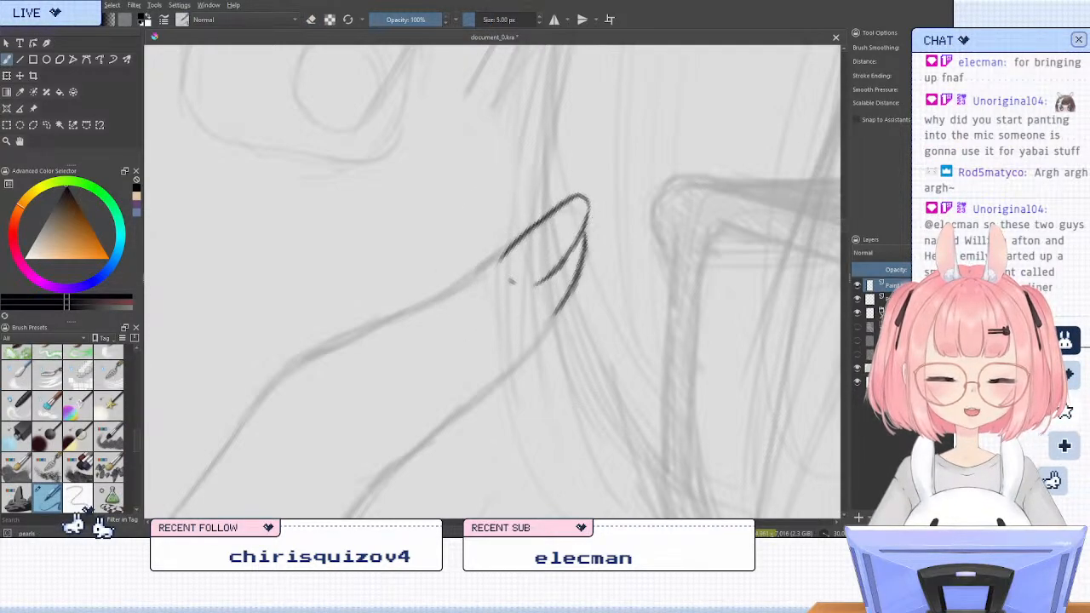
key(e)
key(e)
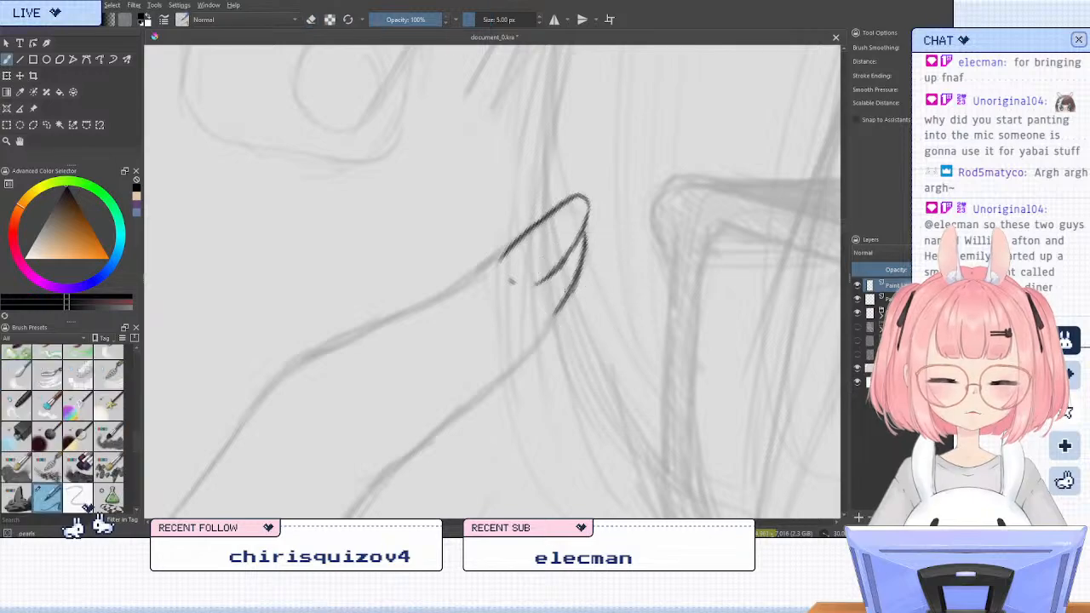
drag(567, 292, 527, 352)
Ink the fingertip's outer edge from the side of the nail toward the knuckle and check it against the whole hand
key(5)
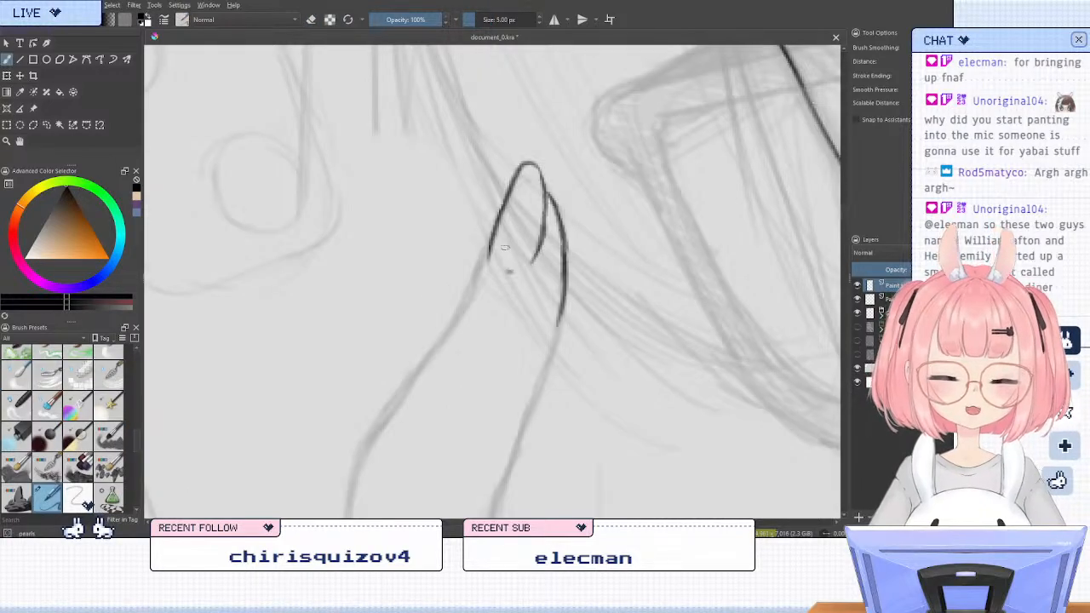
drag(496, 218, 467, 291)
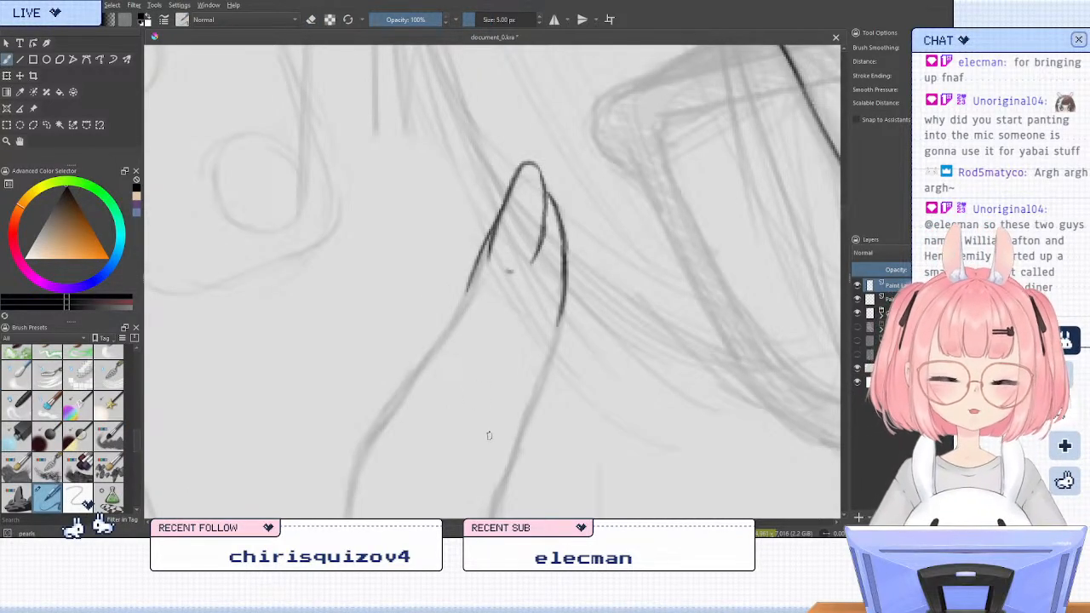
key(minus)
key(minus)
key(minus)
mouse_move(508, 402)
mouse_down()
mouse_move(477, 382)
mouse_move(465, 340)
mouse_up()
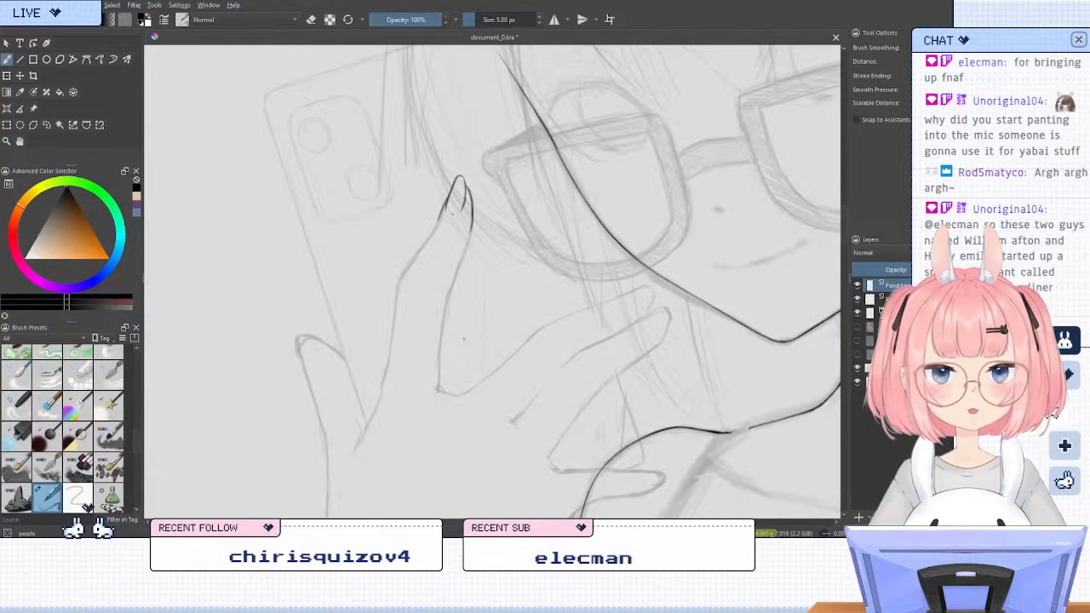
scroll(453, 239, down, 3)
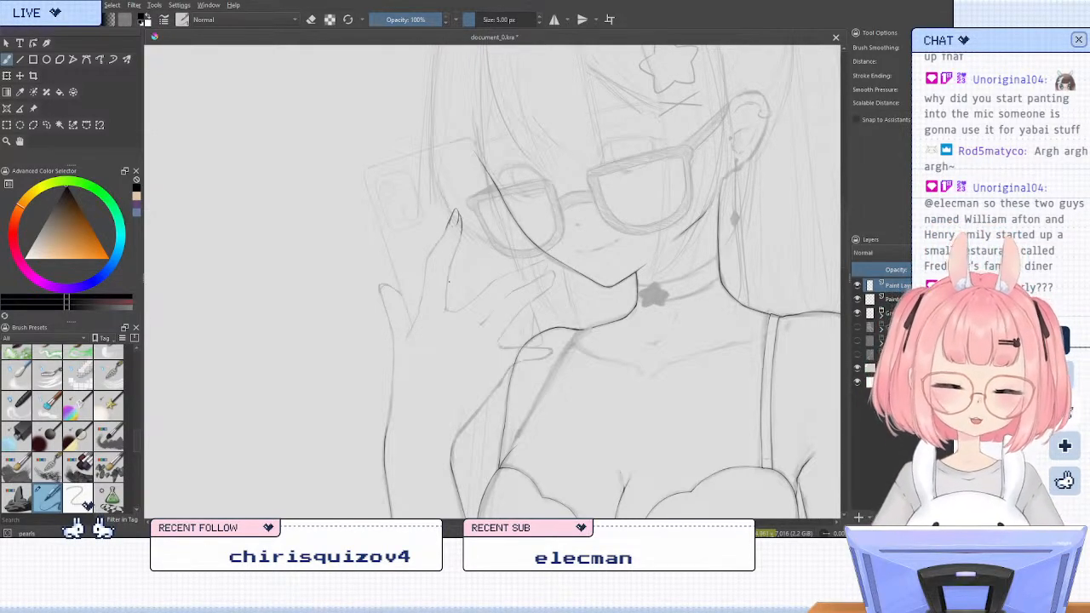
Ink the rounded tip and nail of the short outermost finger, trimming the loose end of the fingertip line
key(6)
key(6)
key(6)
key(6)
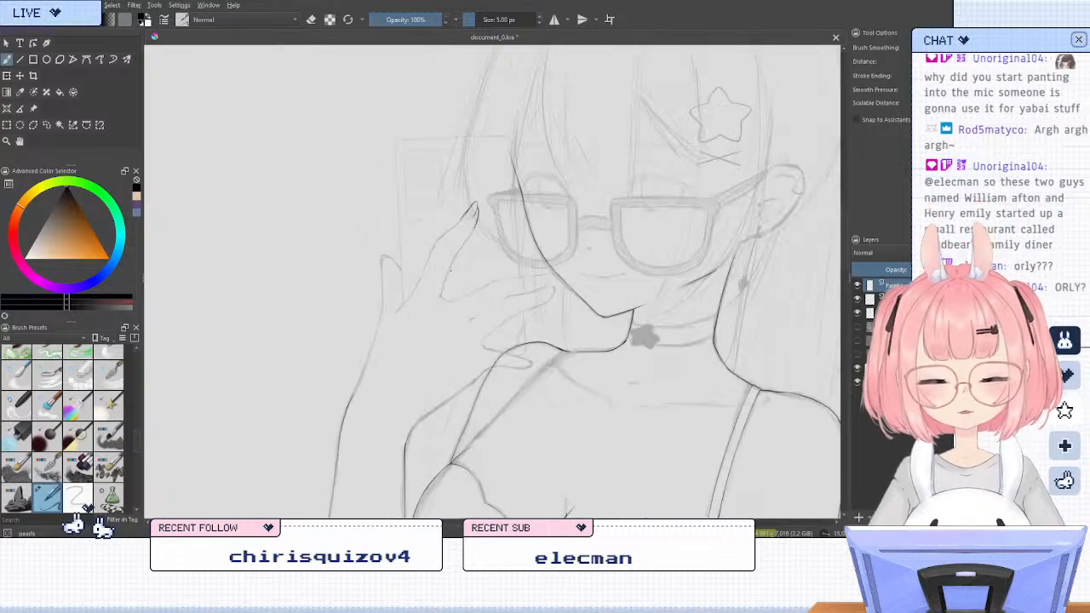
scroll(399, 189, up, 1)
scroll(399, 189, up, 3)
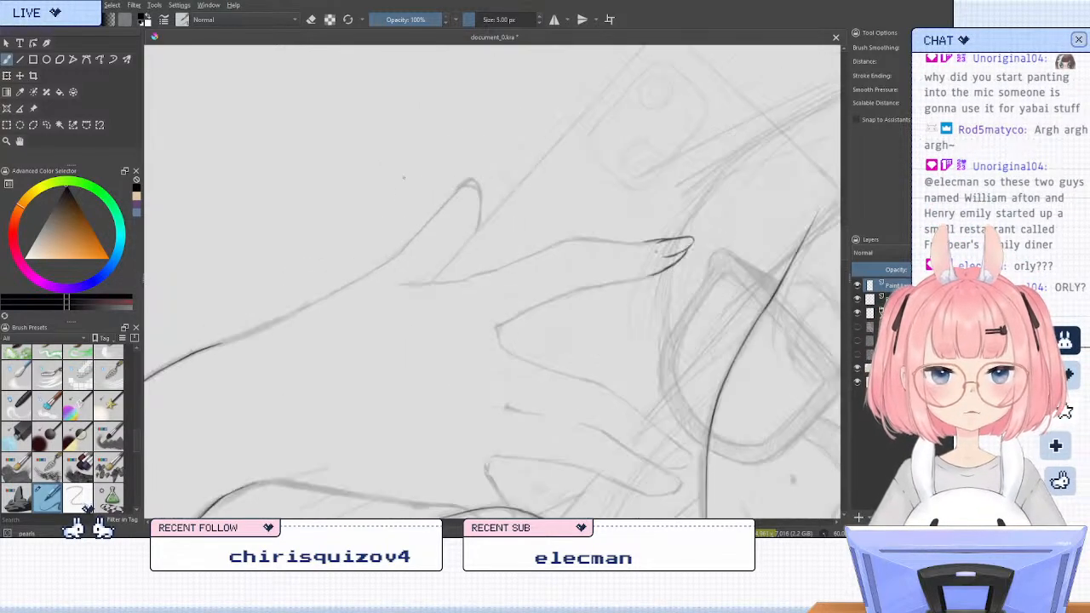
mouse_move(498, 228)
mouse_down()
mouse_move(532, 200)
mouse_move(494, 228)
mouse_move(544, 207)
mouse_move(543, 294)
mouse_up()
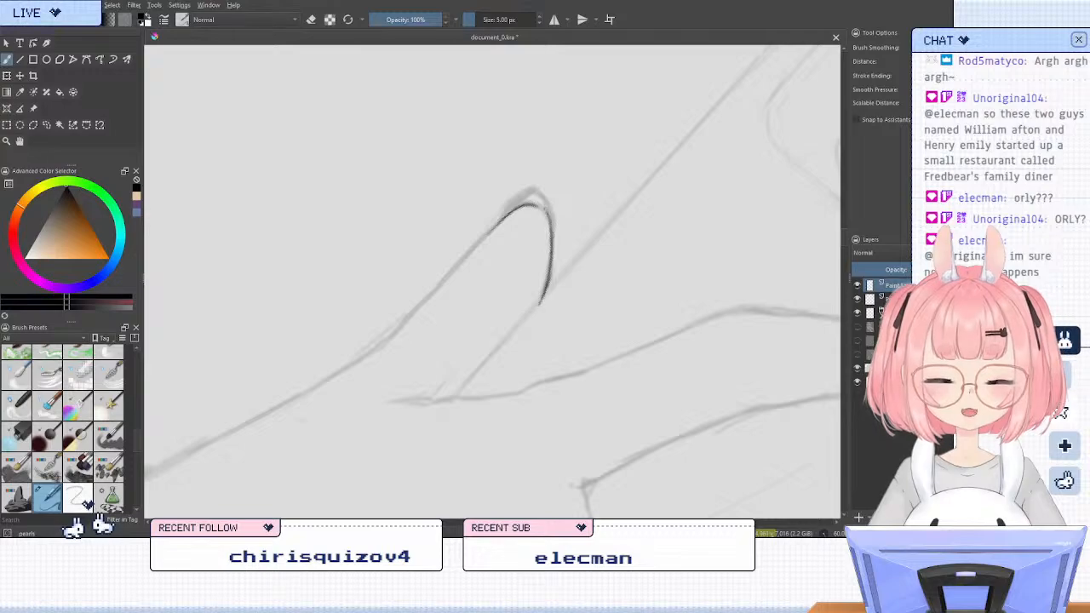
key(e)
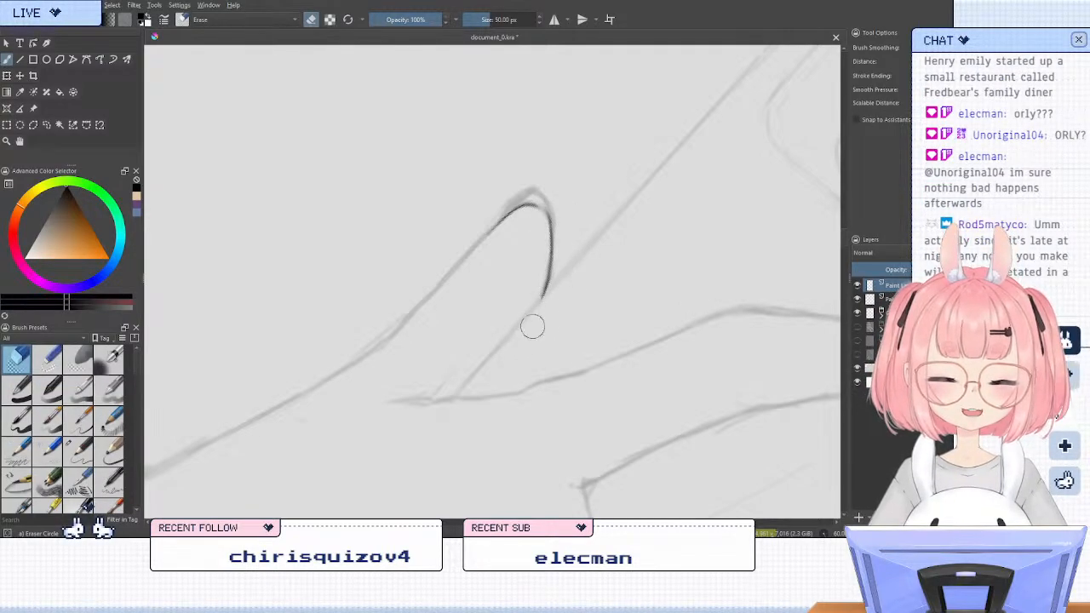
key(e)
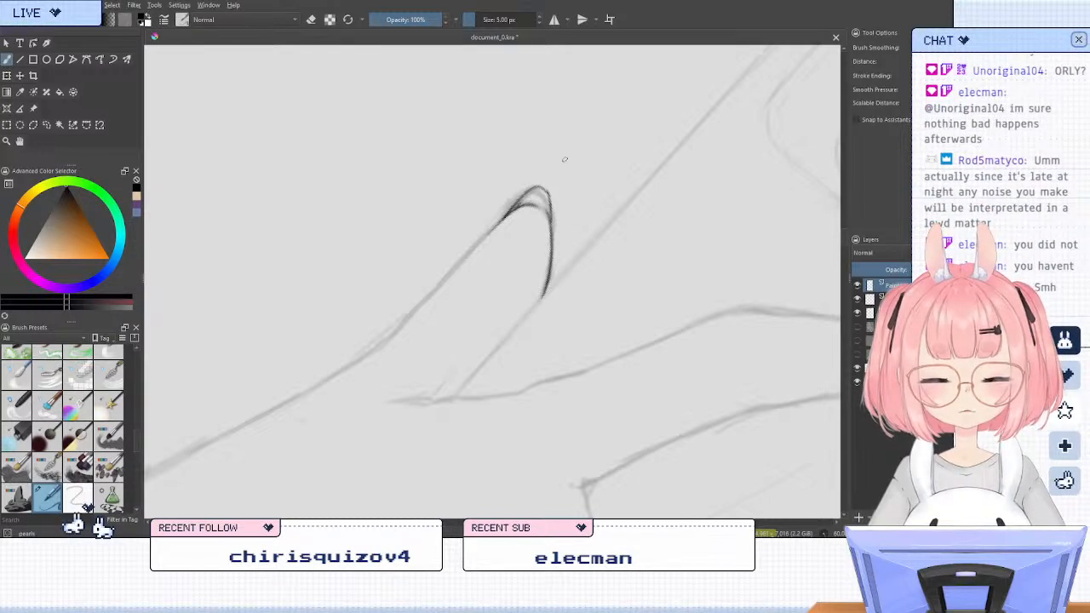
Check the new fingertip against the whole hand and ink the outermost finger's outer edge from the nail downward
scroll(564, 170, down, 4)
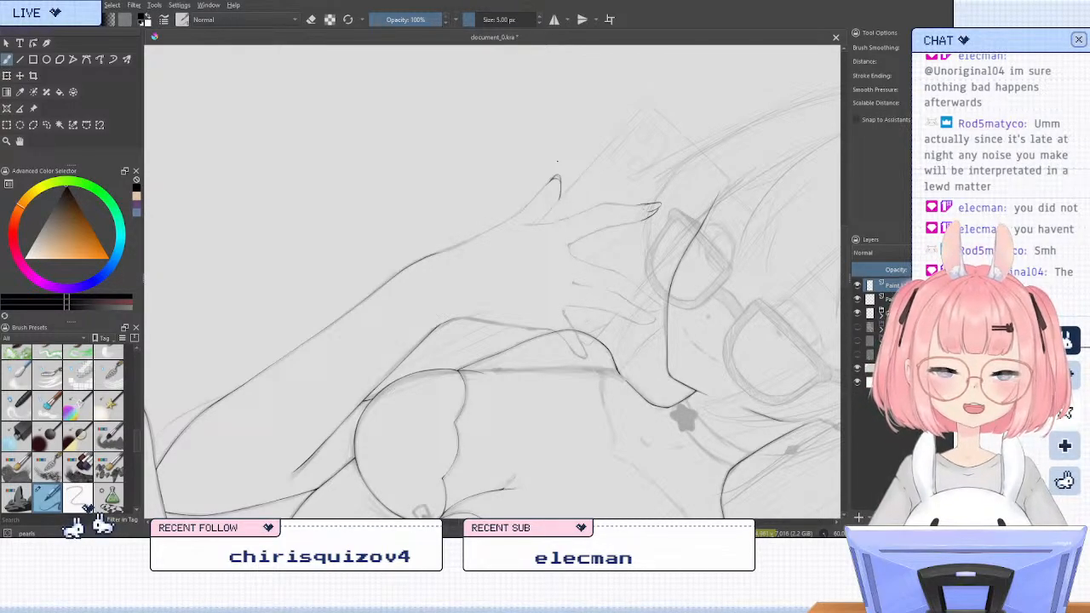
key(5)
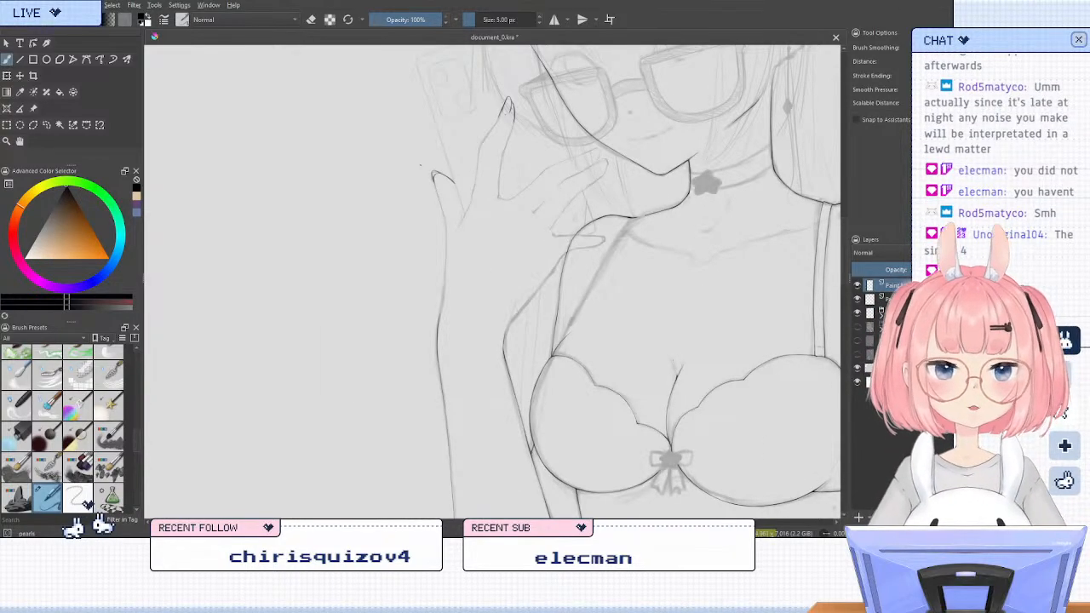
drag(571, 267, 580, 322)
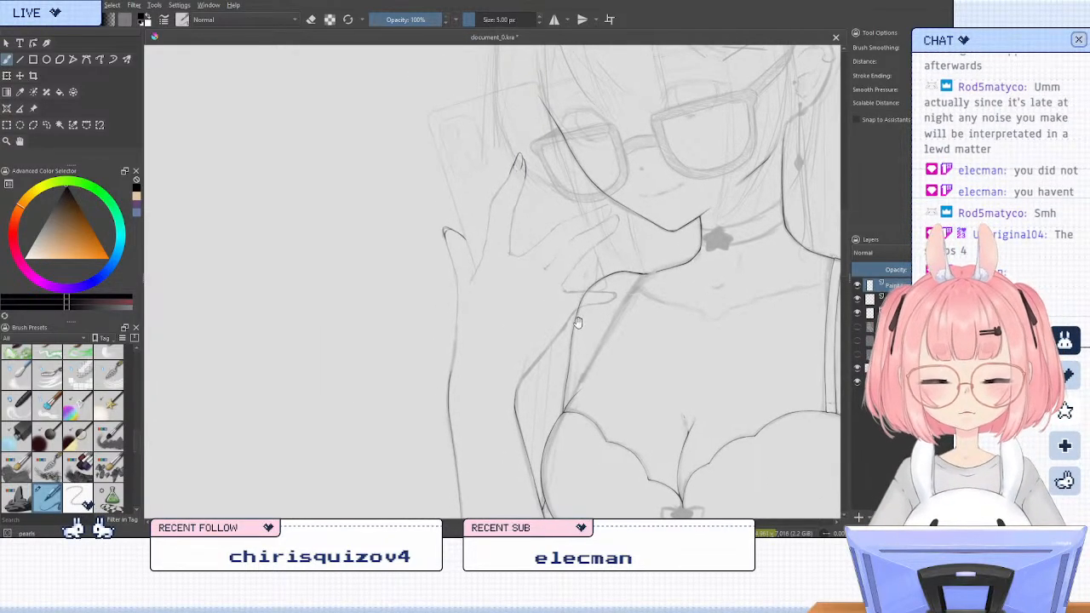
key(6)
key(6)
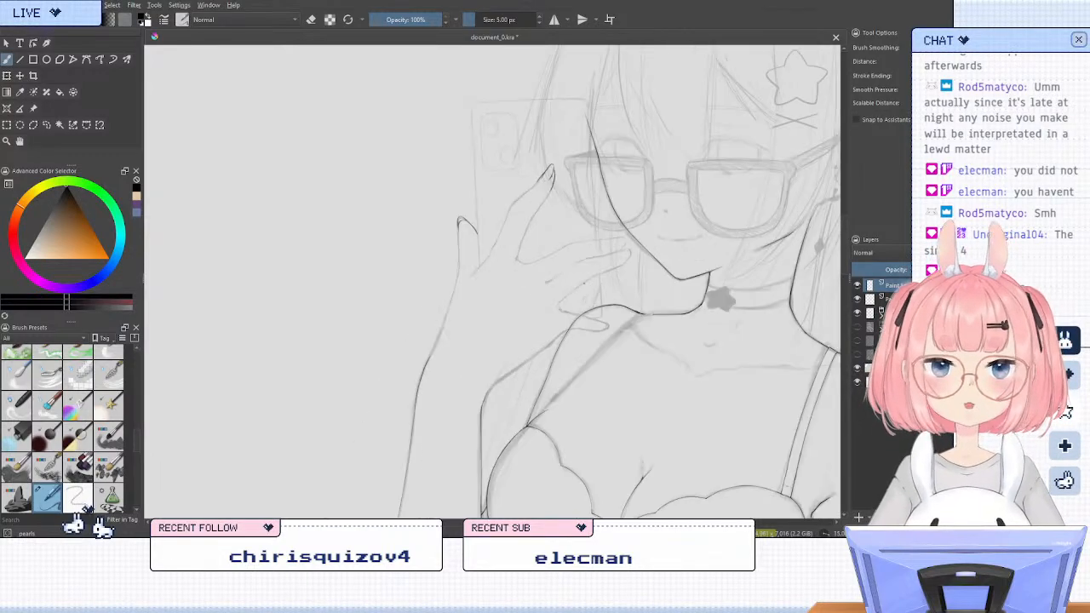
key(4)
key(4)
key(6)
key(6)
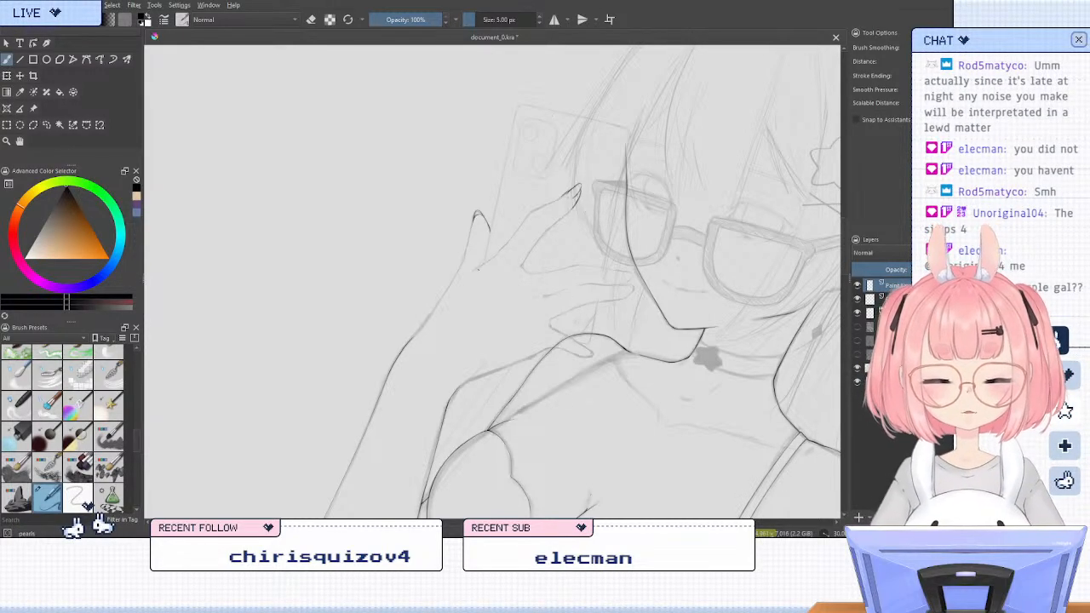
scroll(470, 274, up, 2)
scroll(458, 224, up, 1)
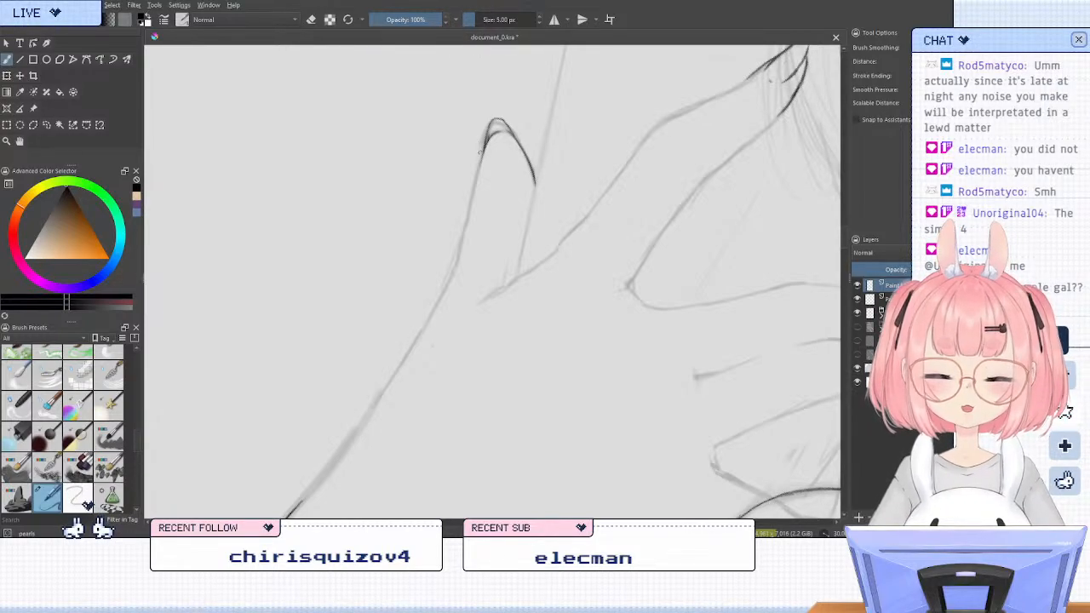
drag(482, 160, 460, 259)
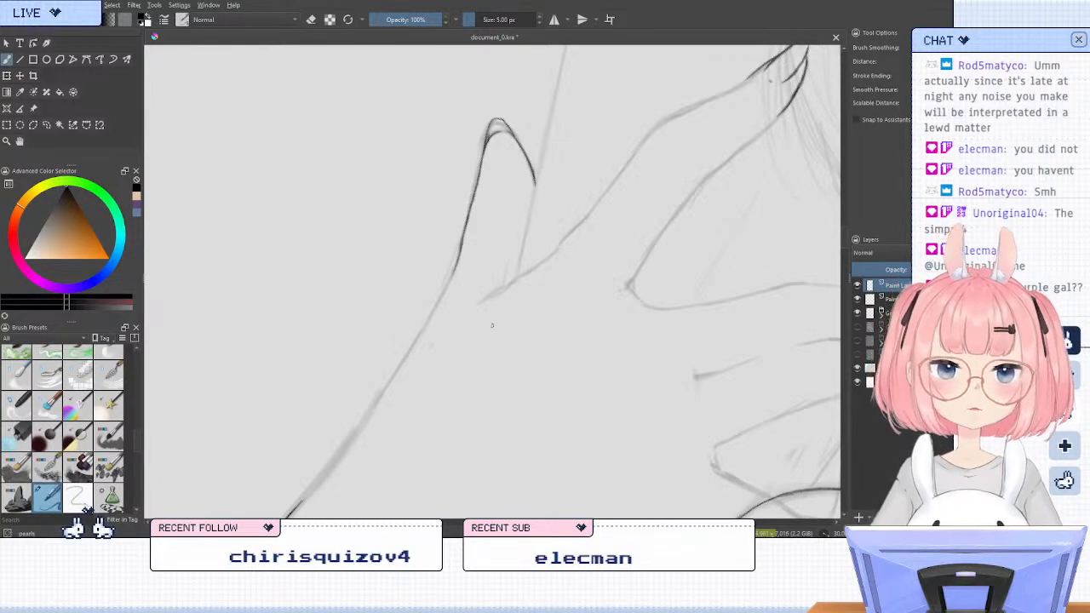
Erase the lower part of the outermost finger's outer edge in the mirrored view and redraw it slightly inside the sketch
key(5)
key(m)
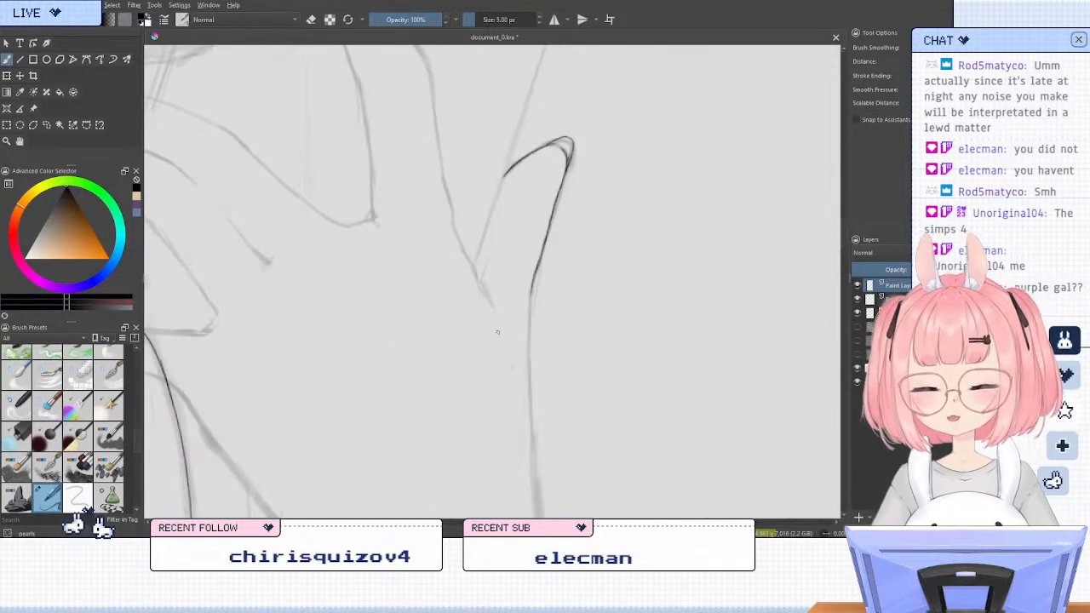
key(e)
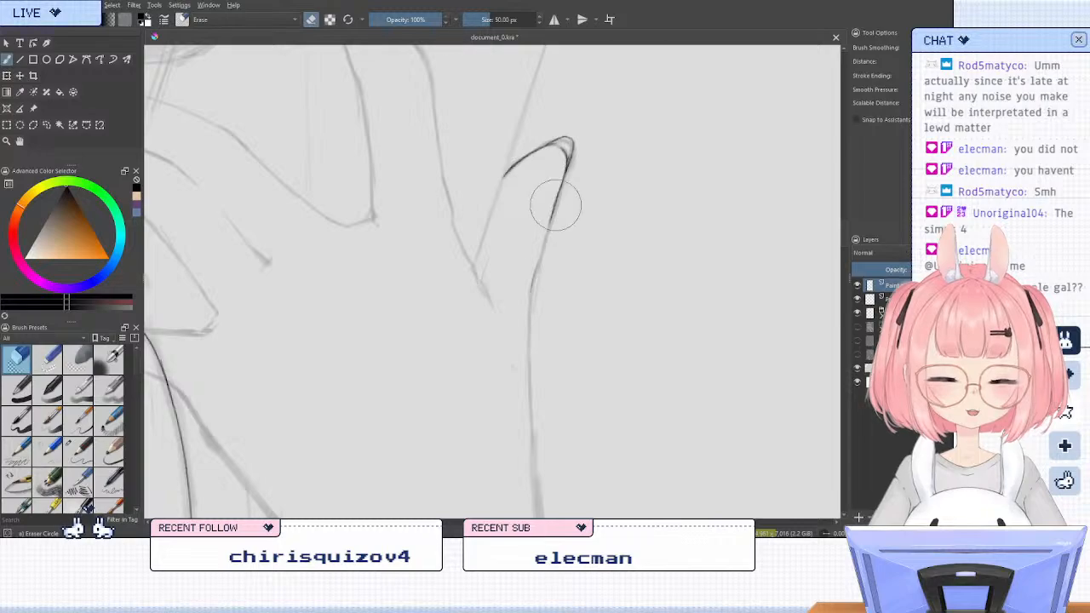
key(e)
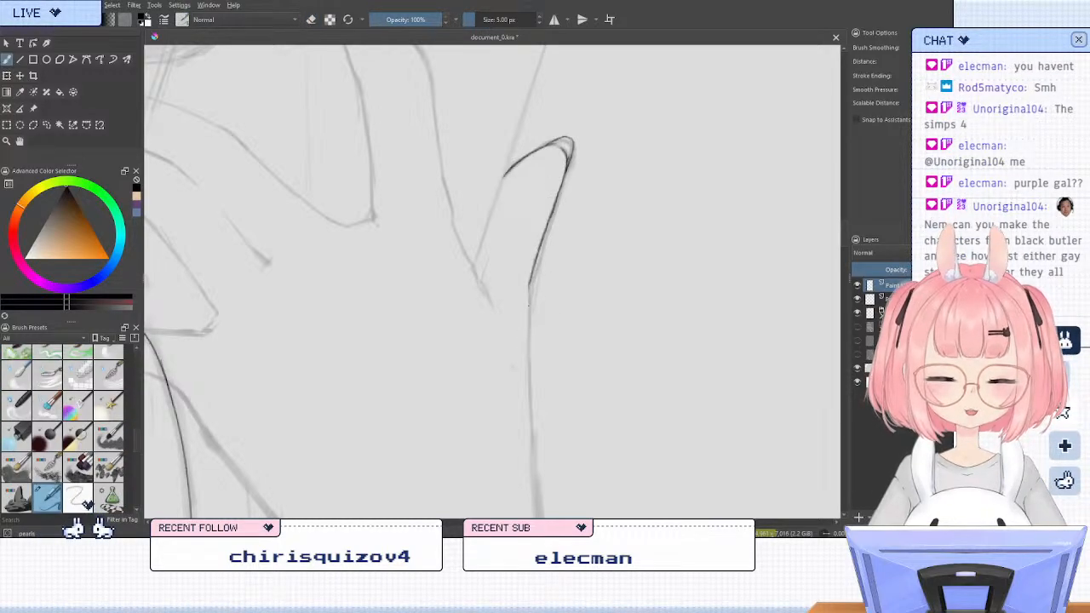
key(e)
mouse_move(553, 232)
mouse_down()
mouse_move(535, 318)
mouse_move(526, 315)
mouse_up()
key(e)
drag(552, 198, 523, 321)
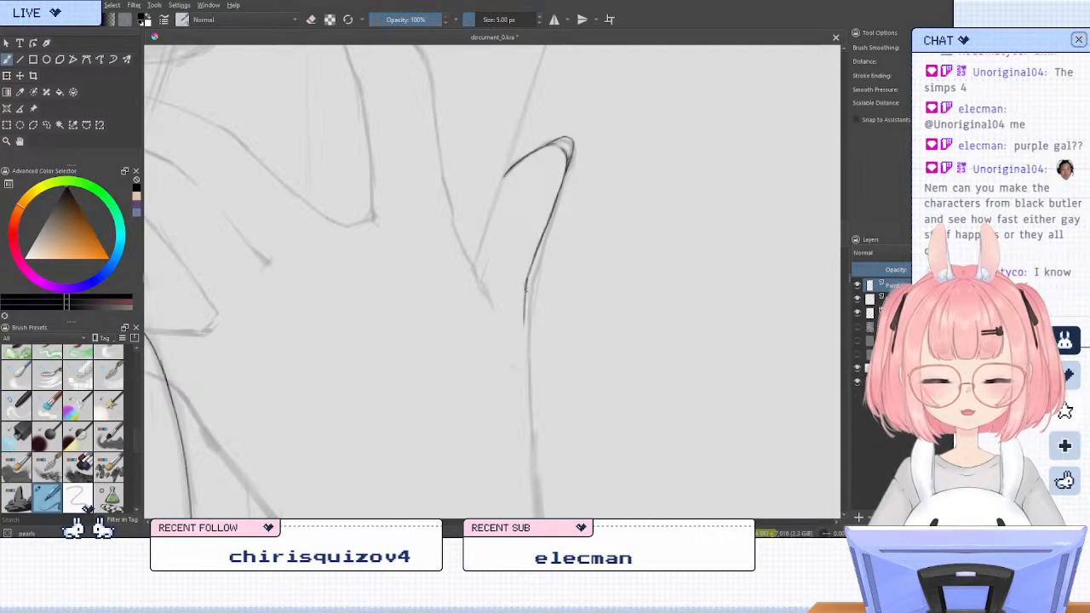
Return to the unmirrored view and ink the edge facing away from the glasses on the neighbouring finger, from nail to knuckle, redoing the first stroke
key(m)
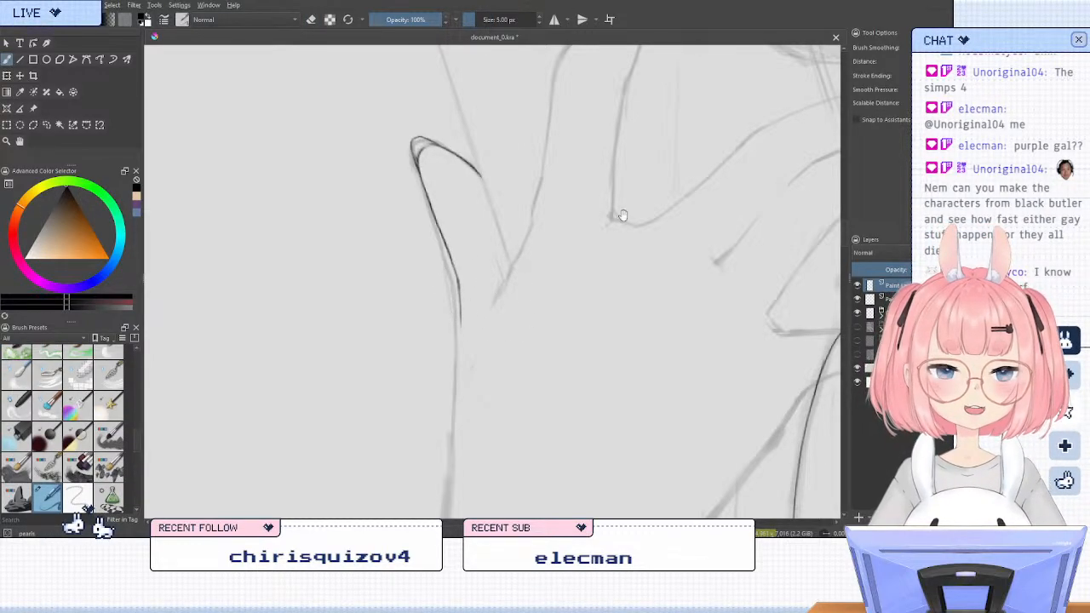
drag(620, 217, 539, 295)
key(6)
key(6)
key(4)
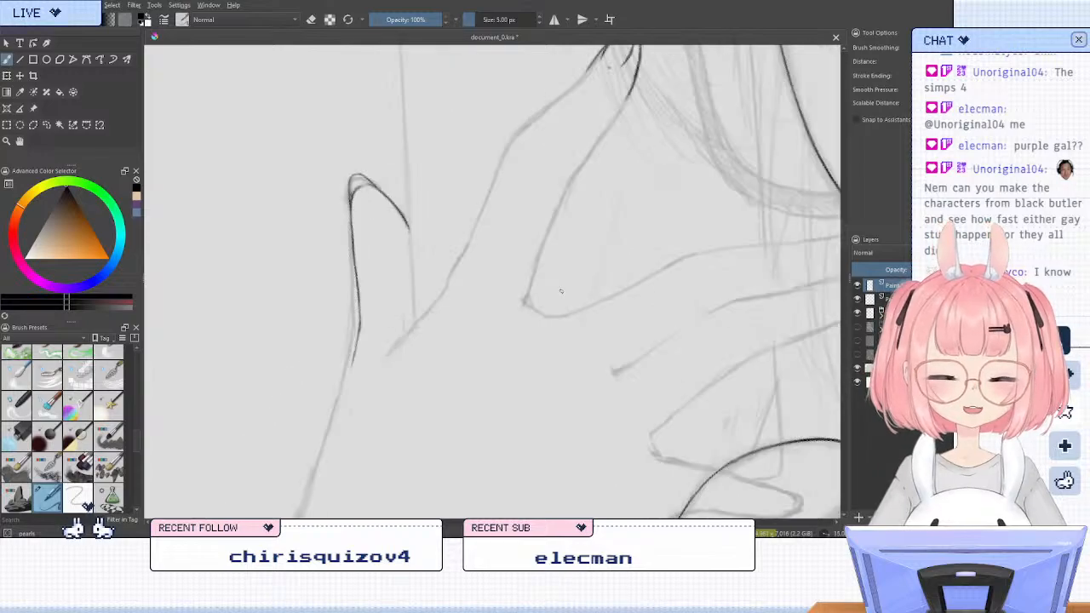
scroll(633, 263, up, 3)
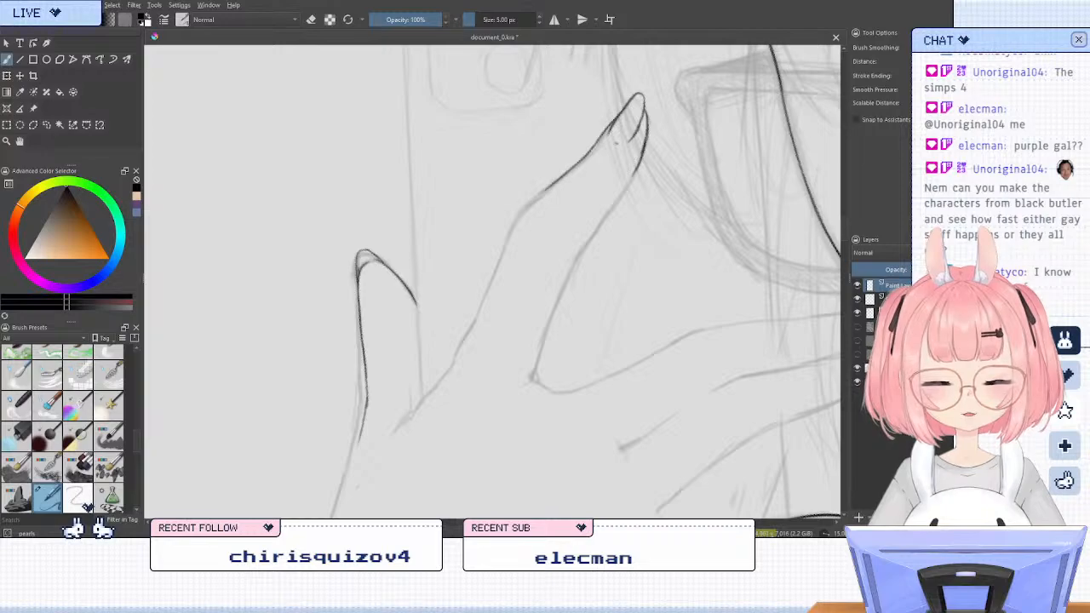
mouse_move(587, 152)
mouse_down()
mouse_move(518, 215)
mouse_move(504, 244)
mouse_up()
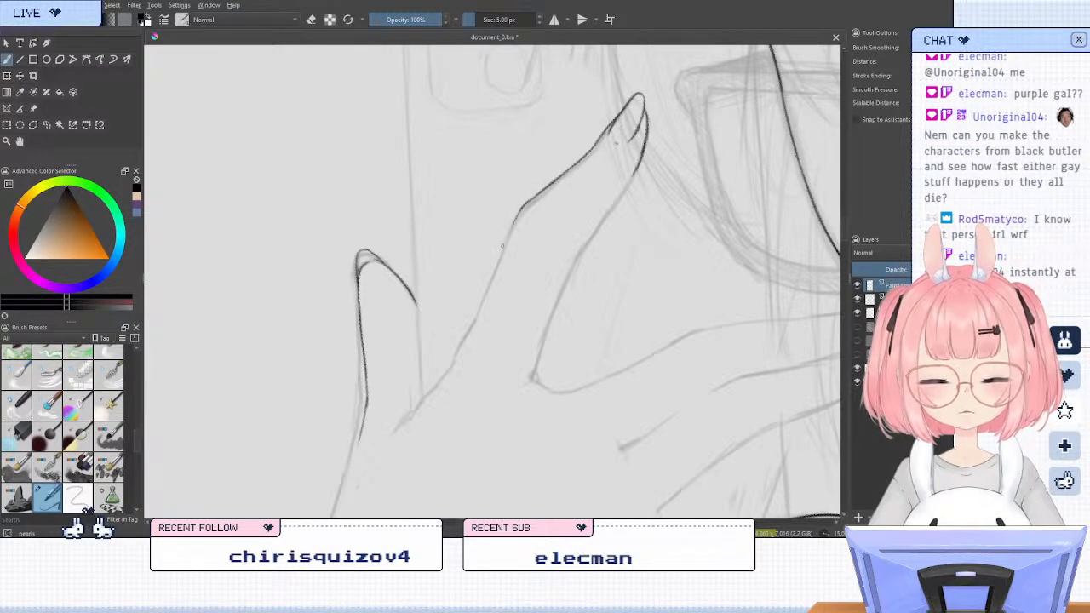
key(ctrl+z)
drag(610, 128, 515, 219)
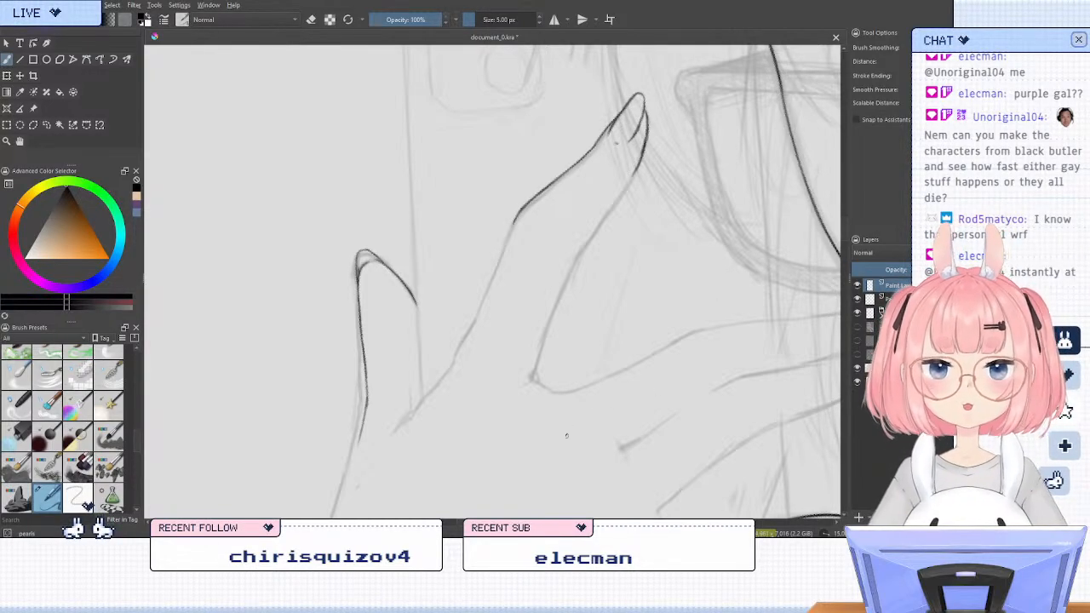
Ink the glasses-side edge of the same finger past the knuckle down to its base
key(4)
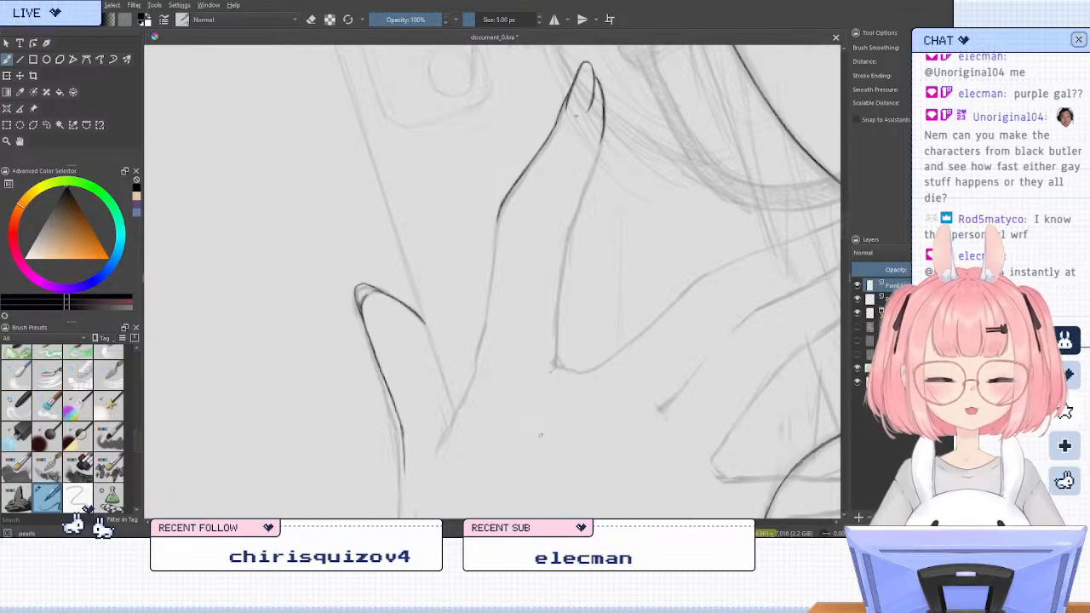
key(6)
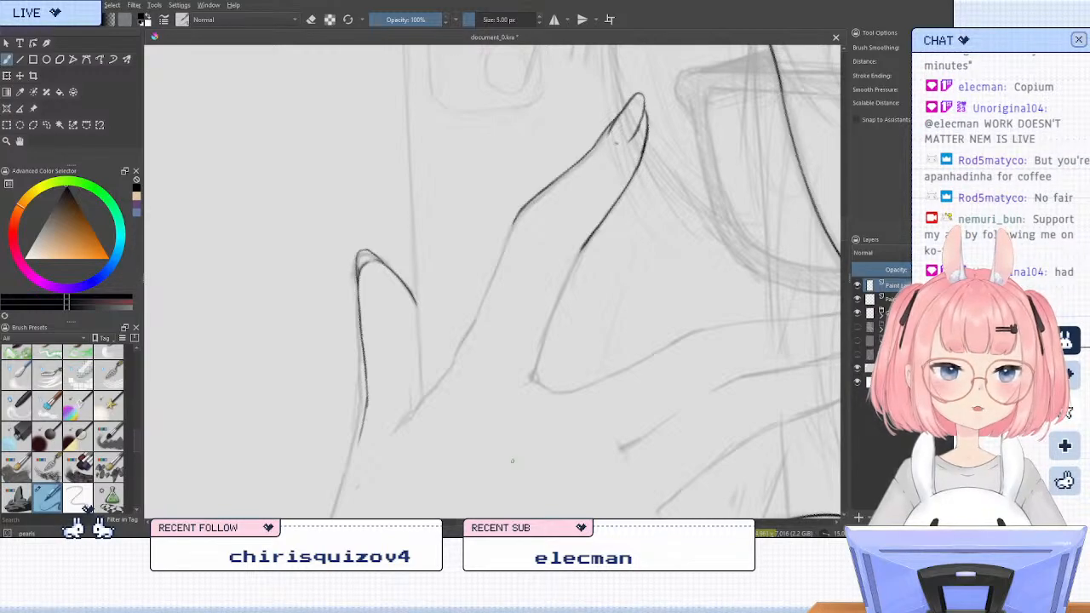
key(6)
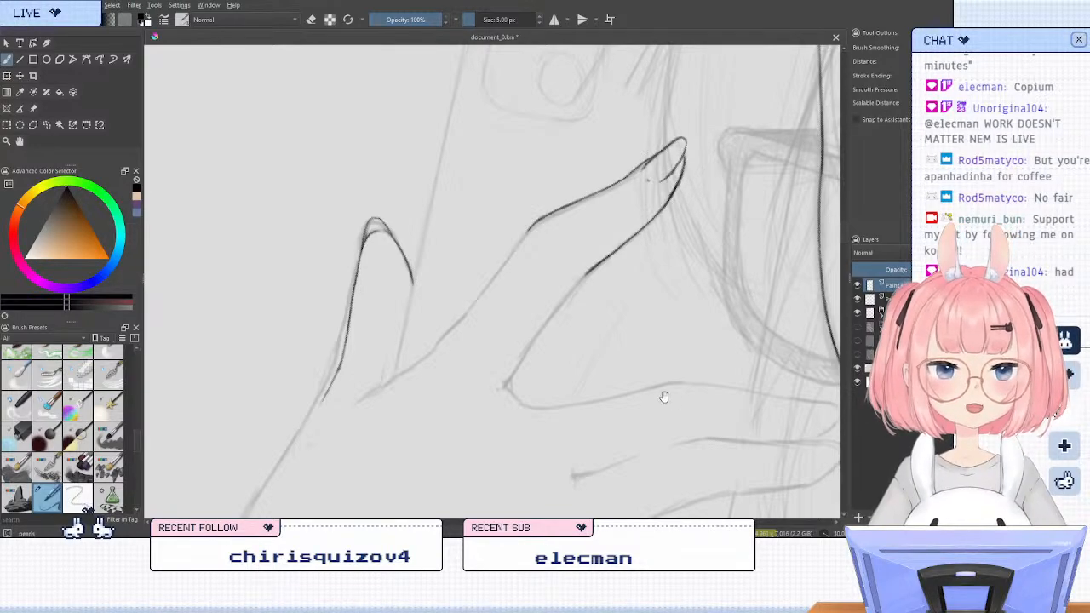
drag(662, 394, 650, 336)
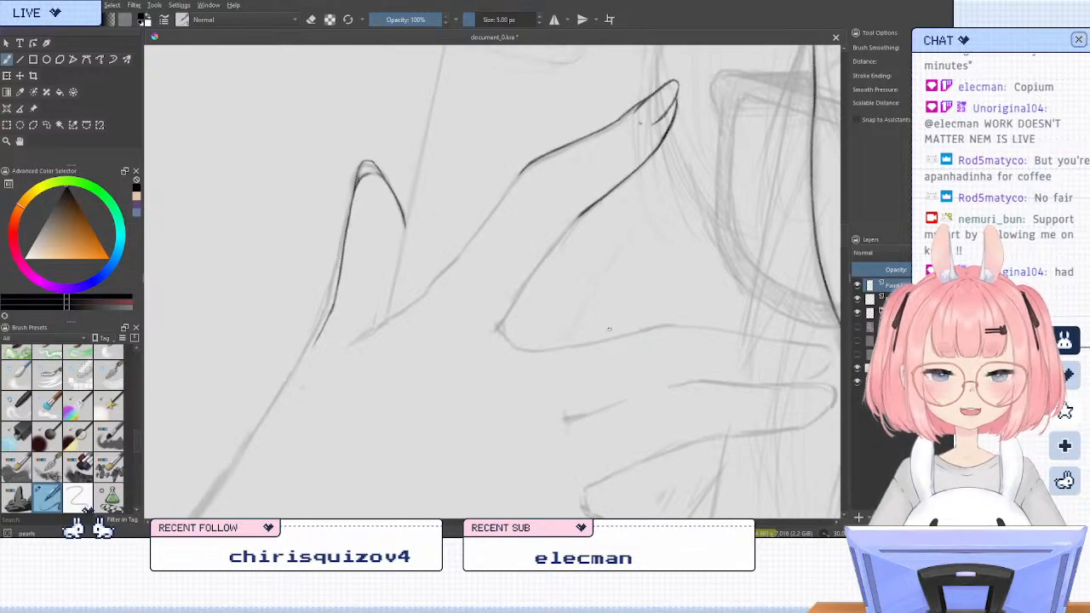
scroll(550, 286, up, 2)
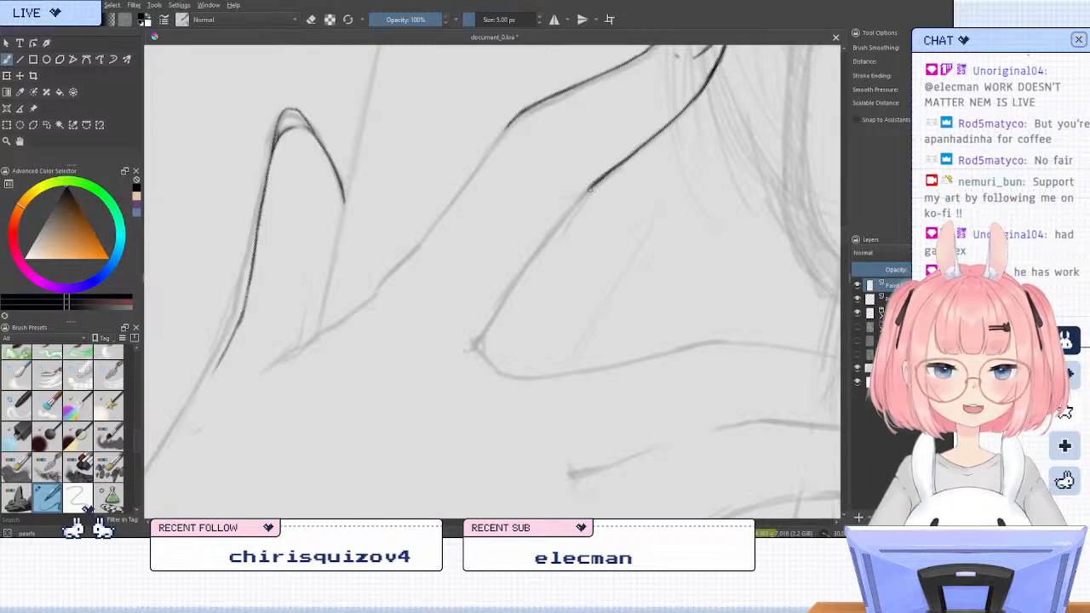
drag(587, 189, 479, 349)
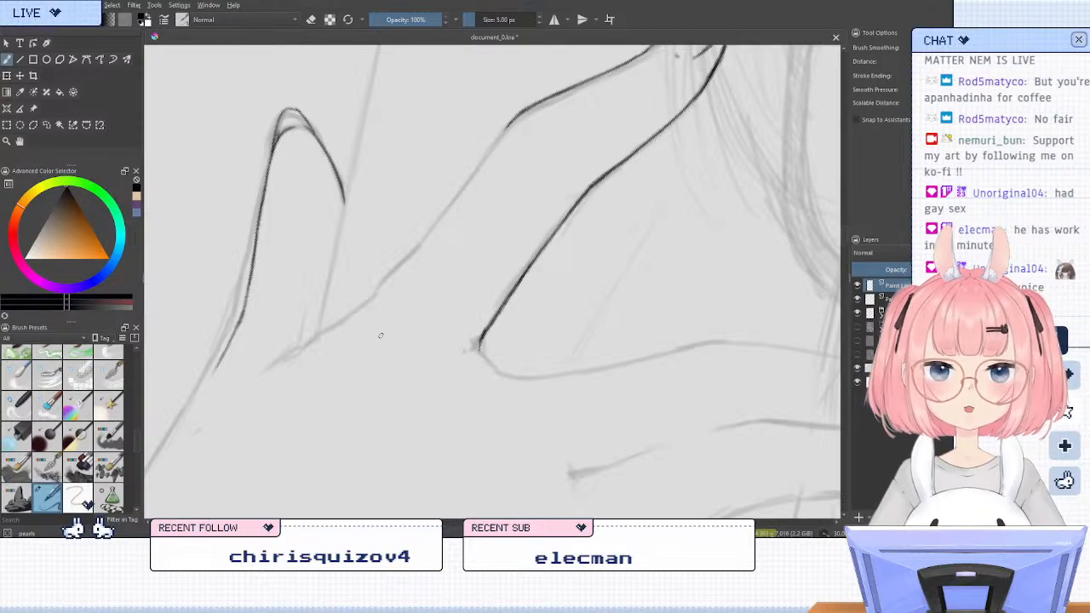
Ink the finger's opposite edge from the knuckle down toward the gap beside the outermost finger, redoing the first stroke
drag(455, 305, 531, 355)
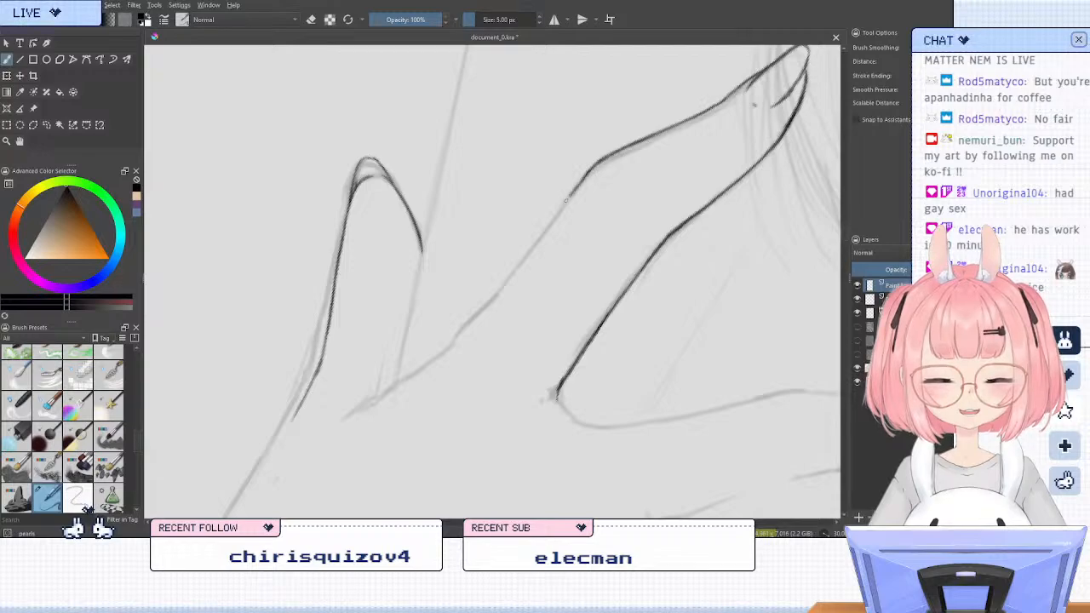
drag(568, 197, 535, 242)
key(ctrl+z)
drag(565, 202, 510, 275)
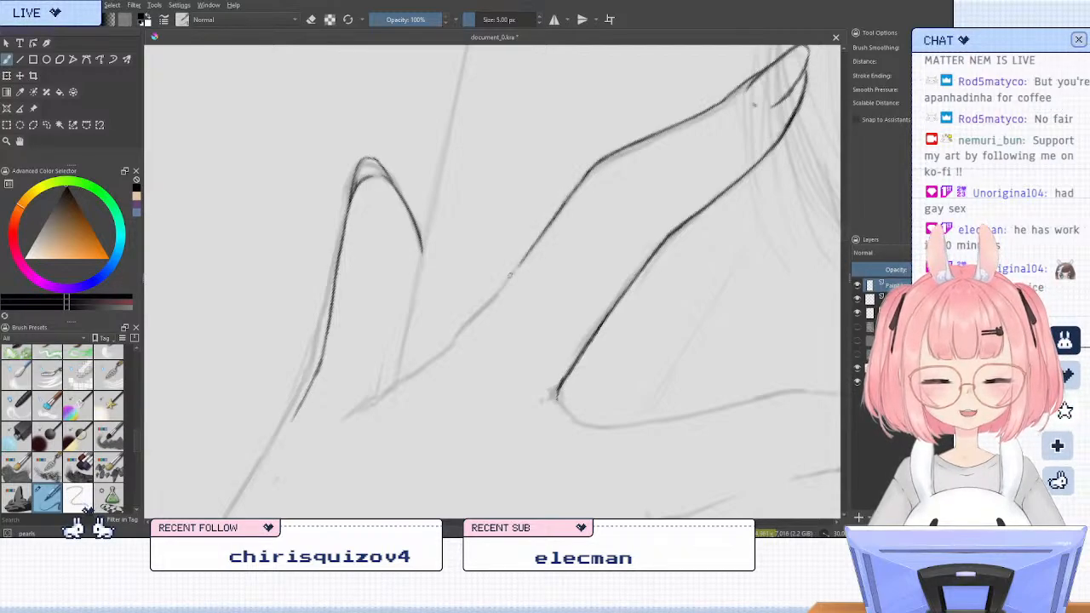
drag(546, 231, 451, 348)
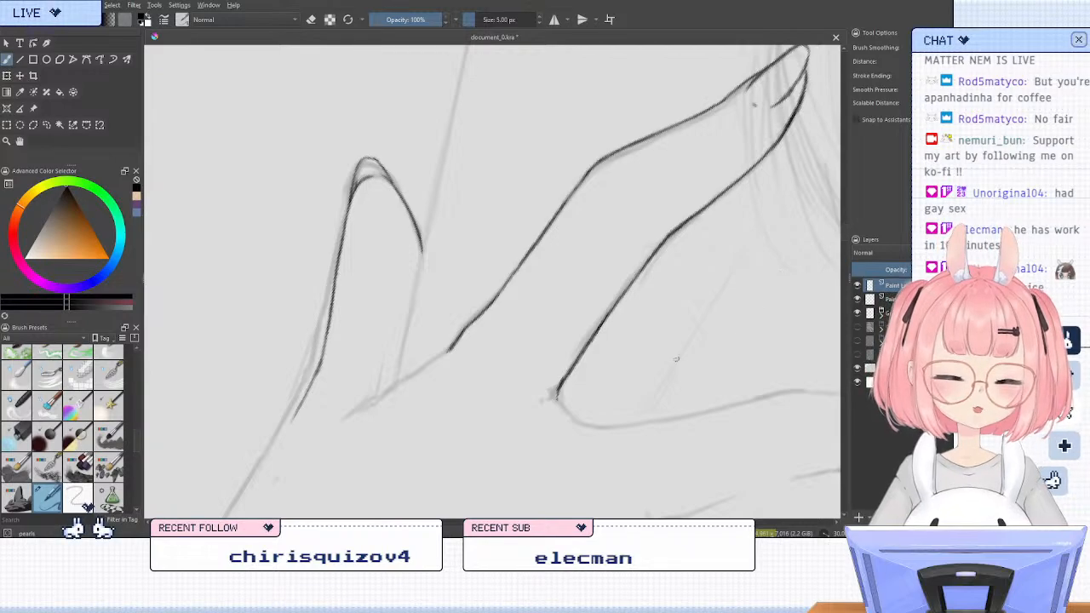
Mirror the view to ink the short curve at the finger's base leading into the next finger, and restore the unmirrored view
key(4)
key(4)
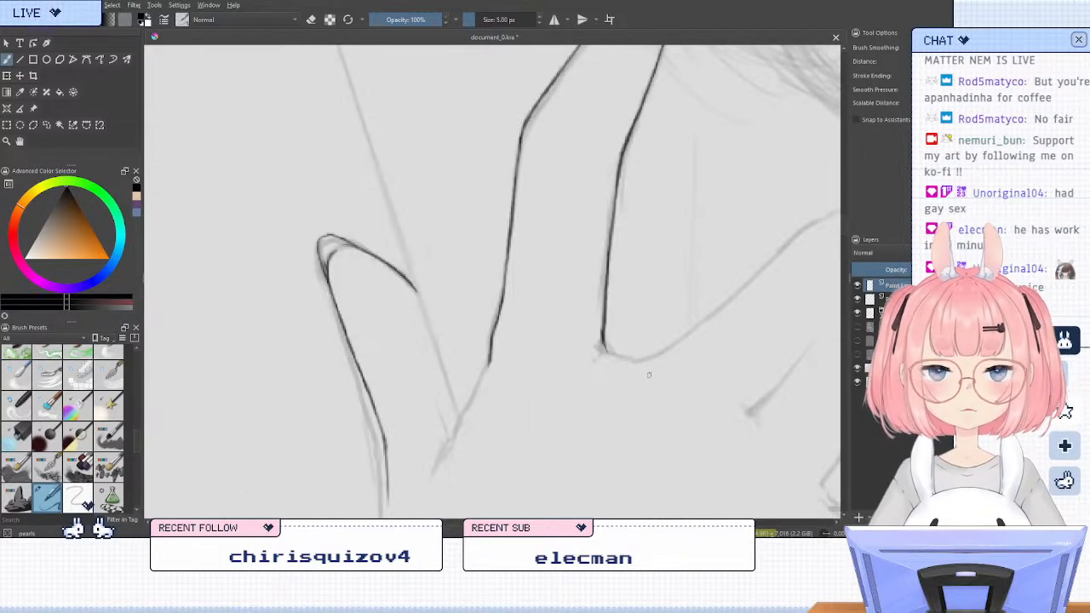
key(m)
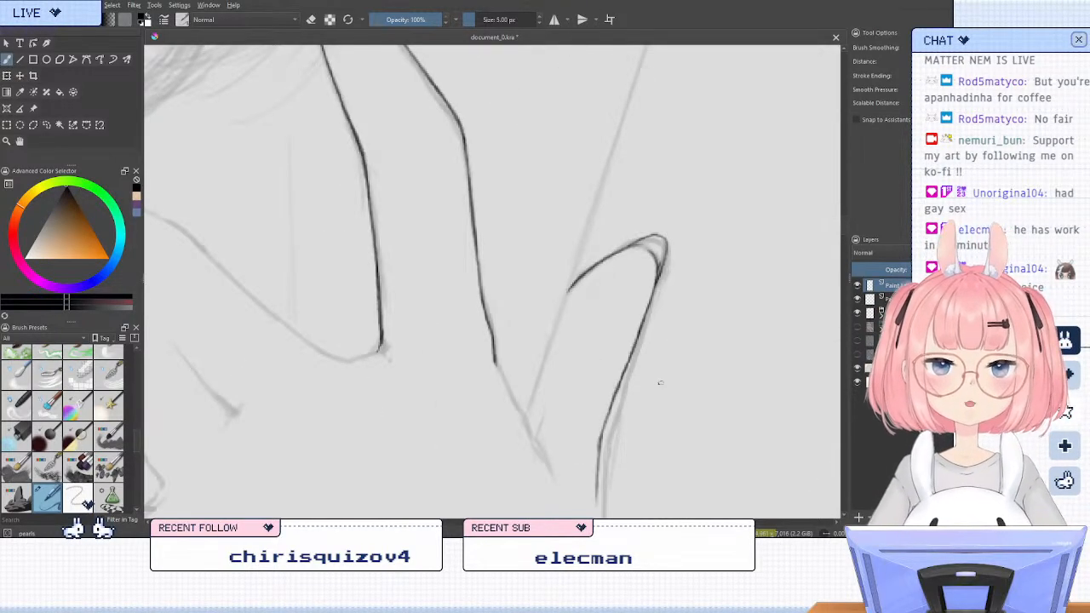
drag(604, 361, 751, 358)
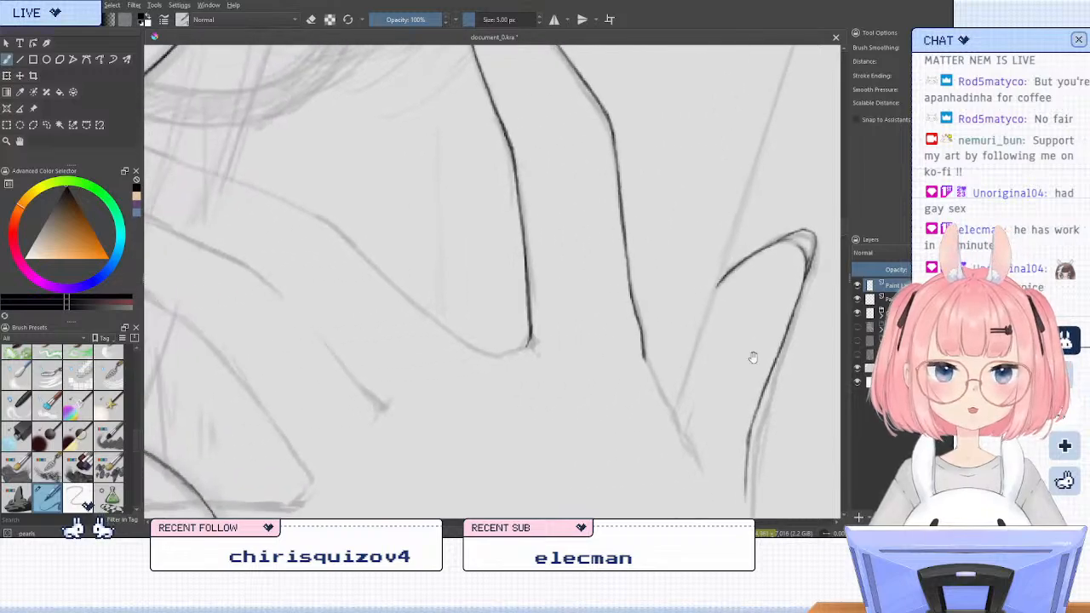
mouse_move(548, 369)
mouse_down()
mouse_move(627, 402)
mouse_move(615, 370)
mouse_move(581, 383)
mouse_up()
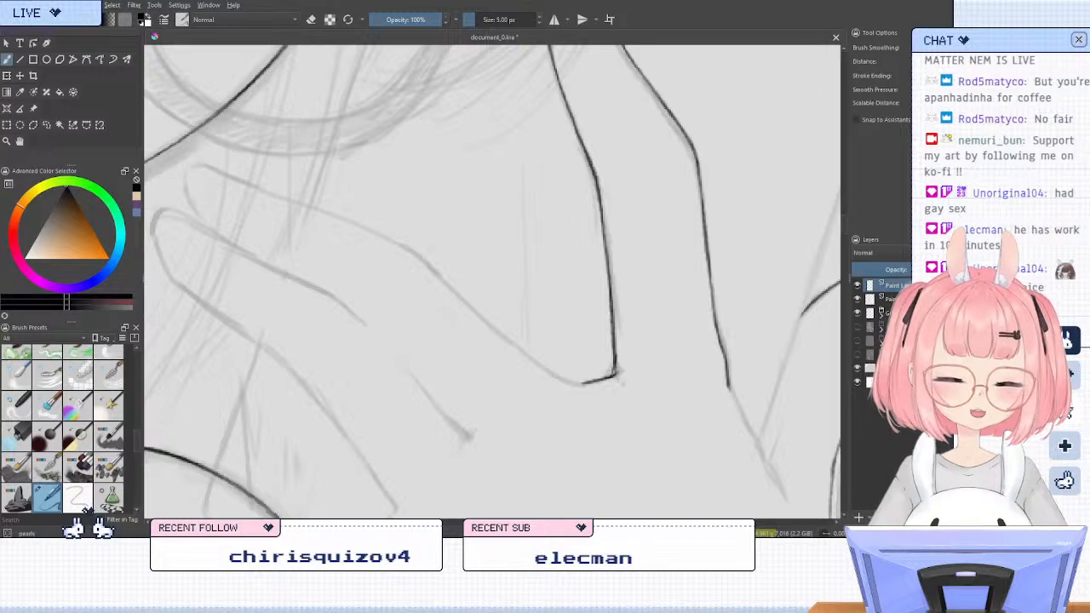
key(m)
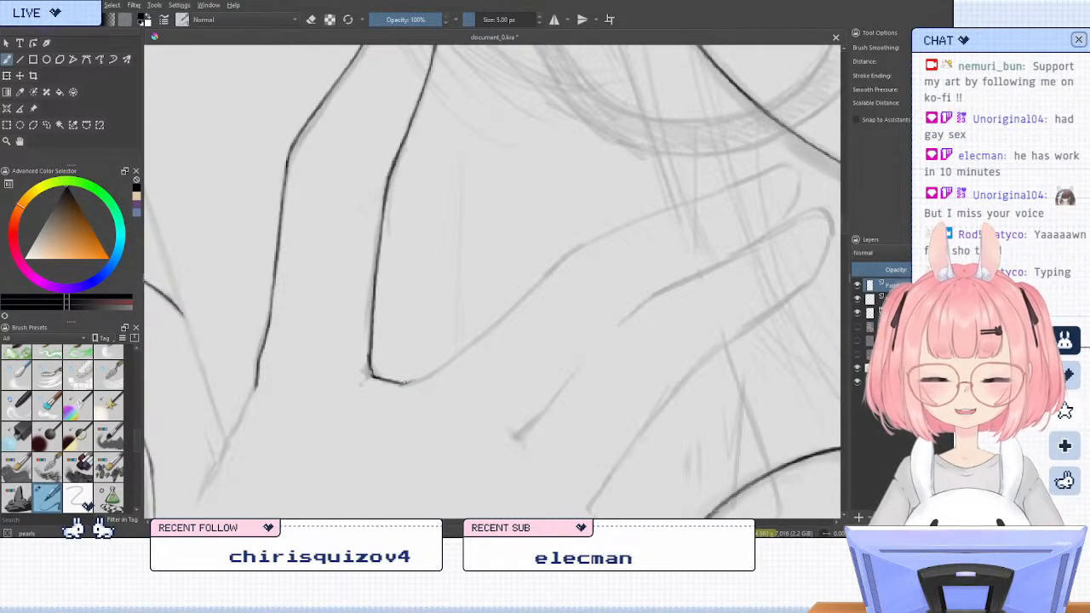
Continue the curve from the raised finger's base along the next finger's glasses-side edge, inking it past the knuckle almost to its tip
drag(403, 382, 434, 373)
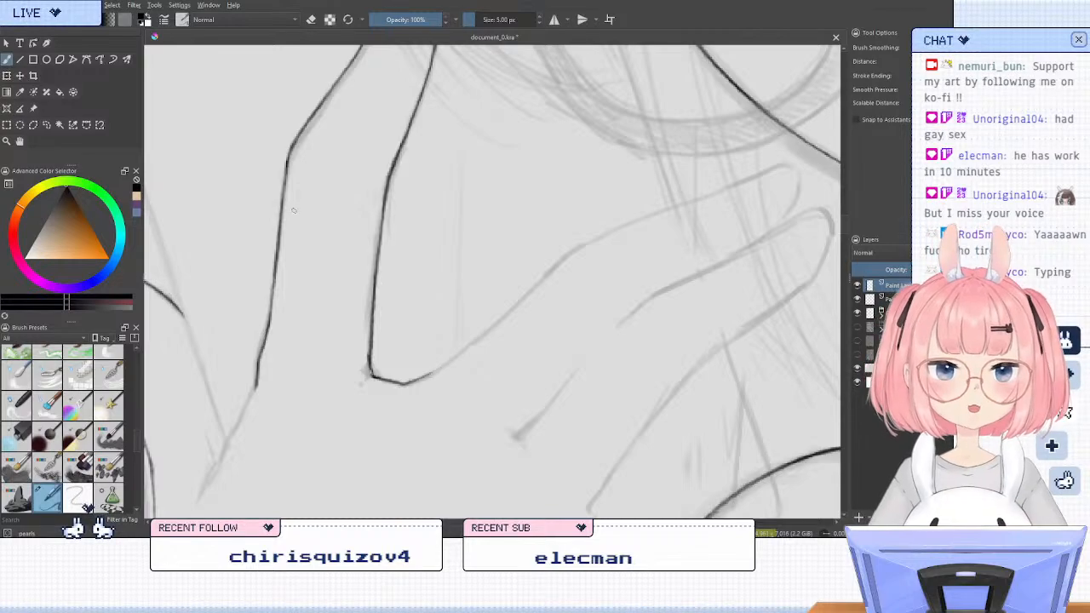
scroll(503, 281, down, 3)
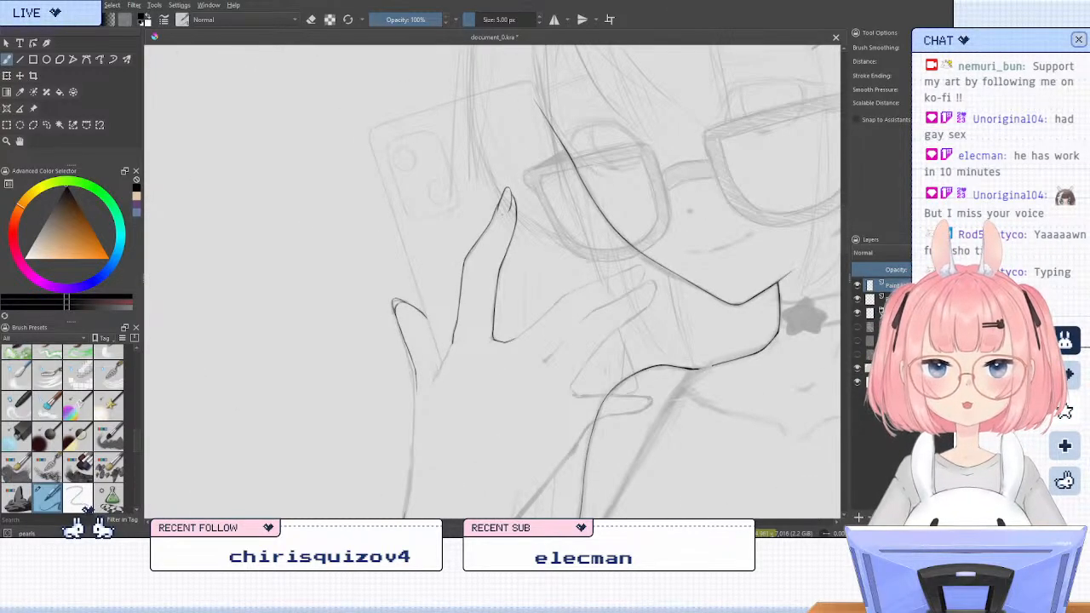
right_click(553, 300)
scroll(580, 347, up, 2)
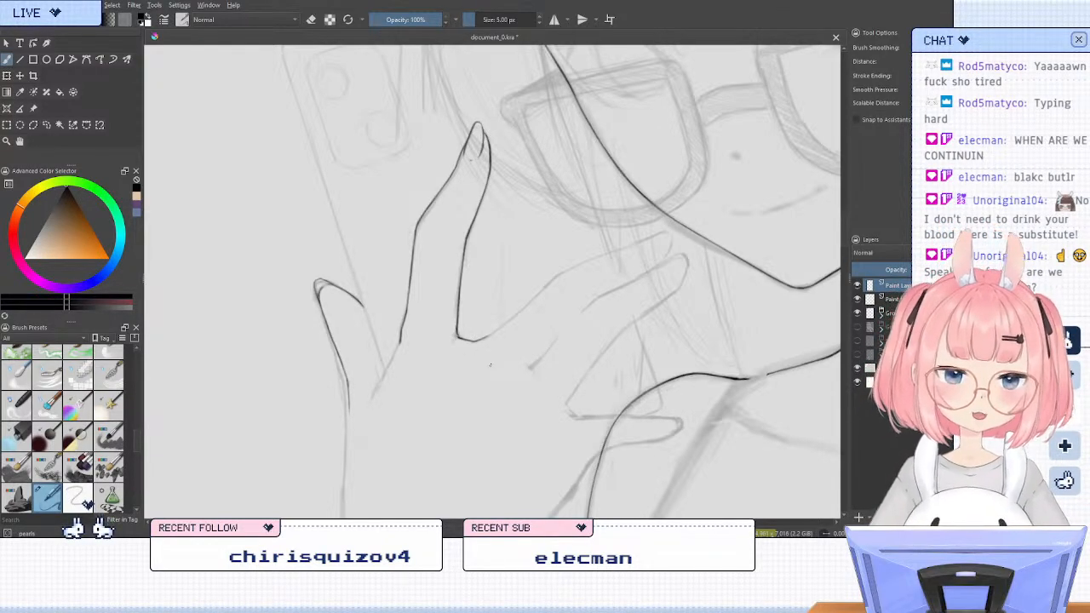
scroll(490, 365, down, 1)
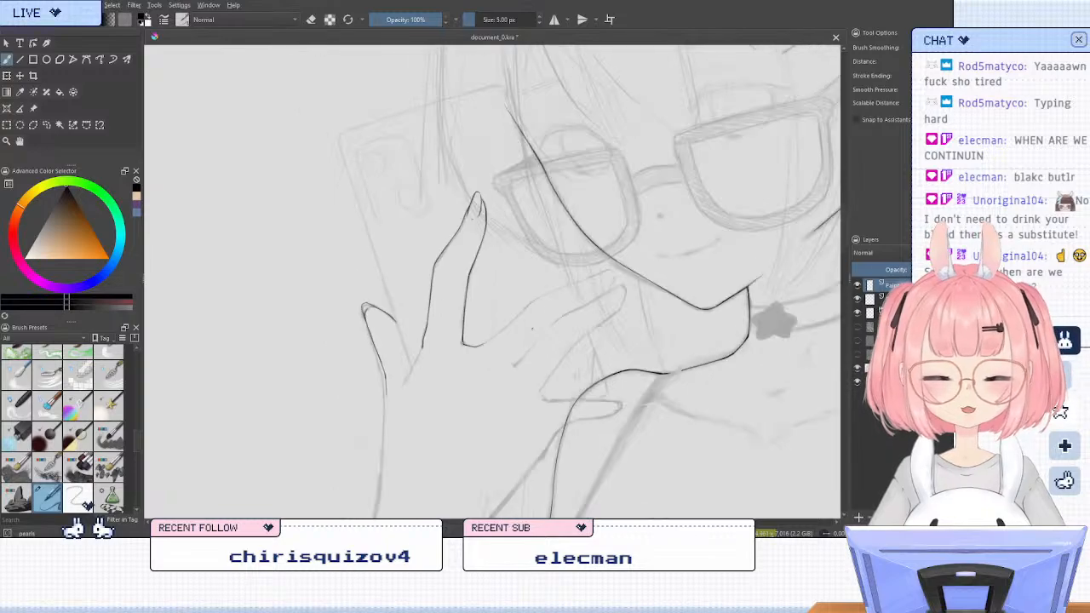
scroll(526, 328, up, 2)
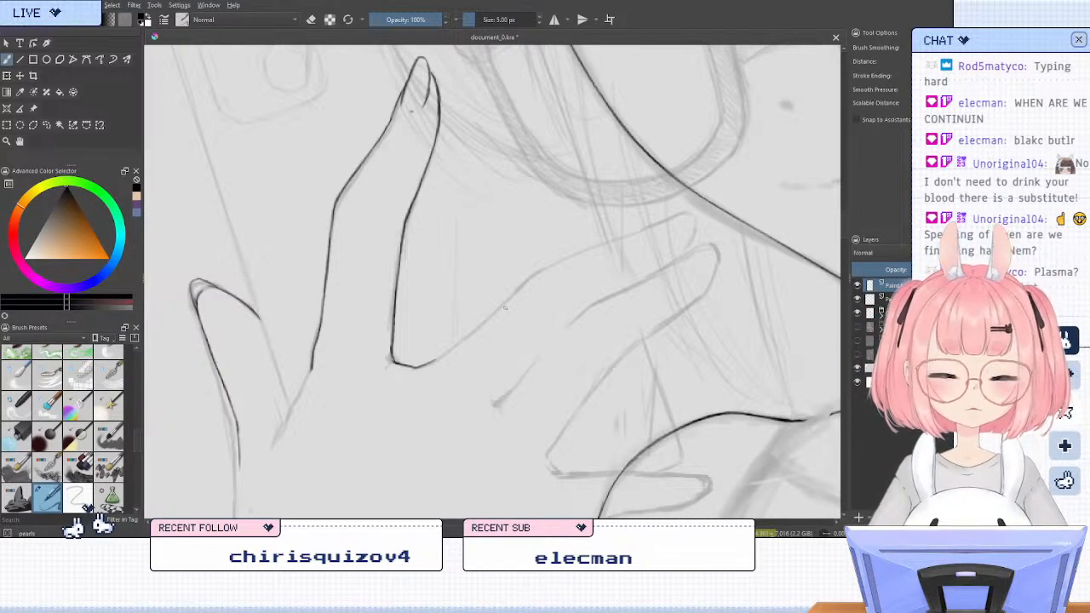
mouse_move(434, 359)
mouse_down()
mouse_move(530, 278)
mouse_move(517, 287)
mouse_move(637, 232)
mouse_up()
key(ctrl+z)
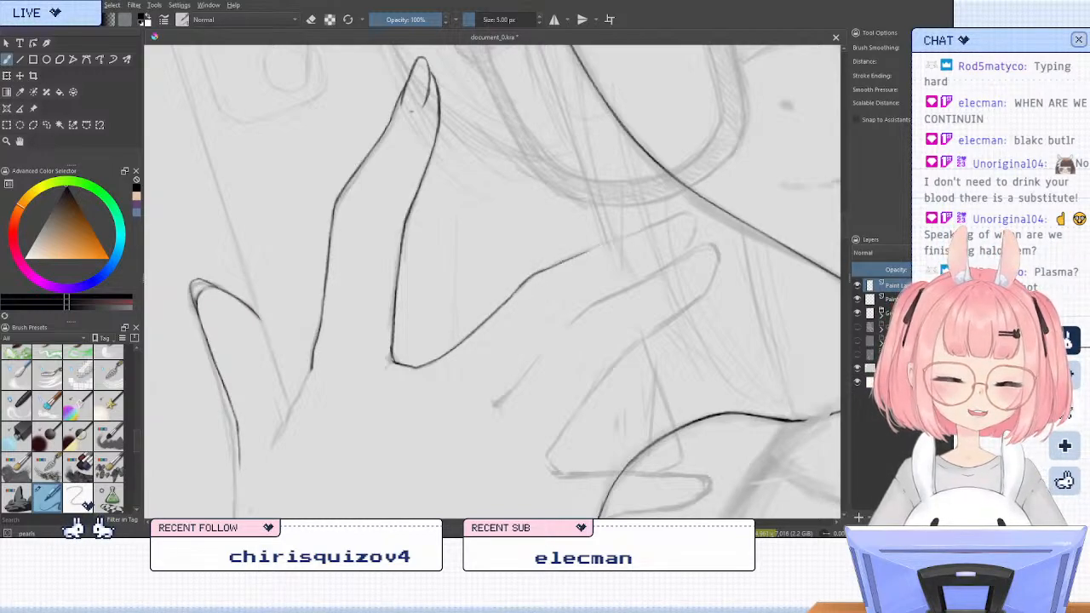
drag(568, 259, 675, 219)
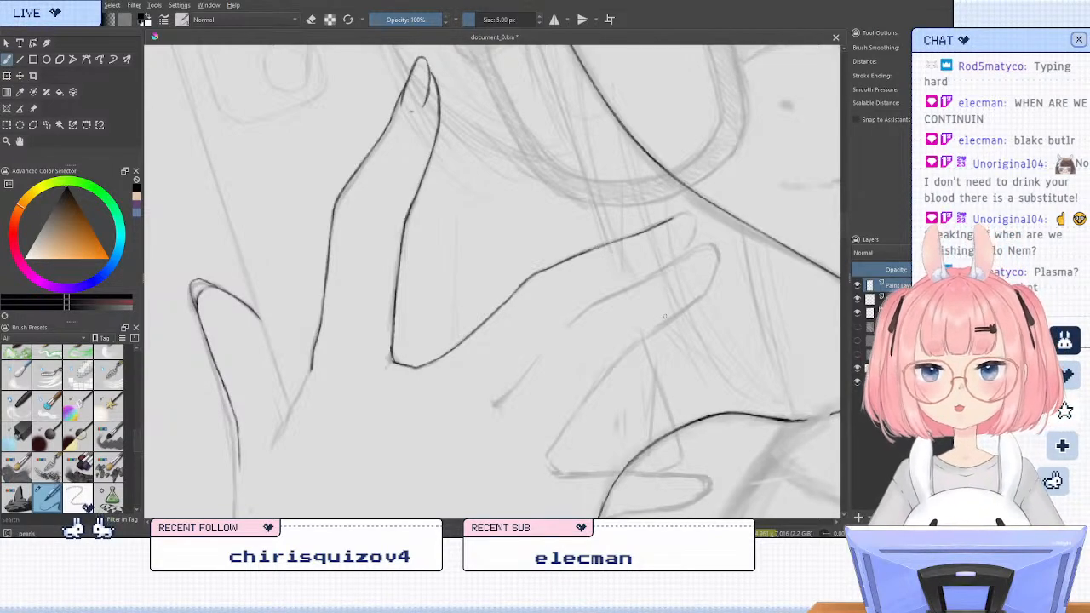
Try to ink this finger's nail tip toward the jaw line, and undo the strokes
drag(688, 240, 616, 290)
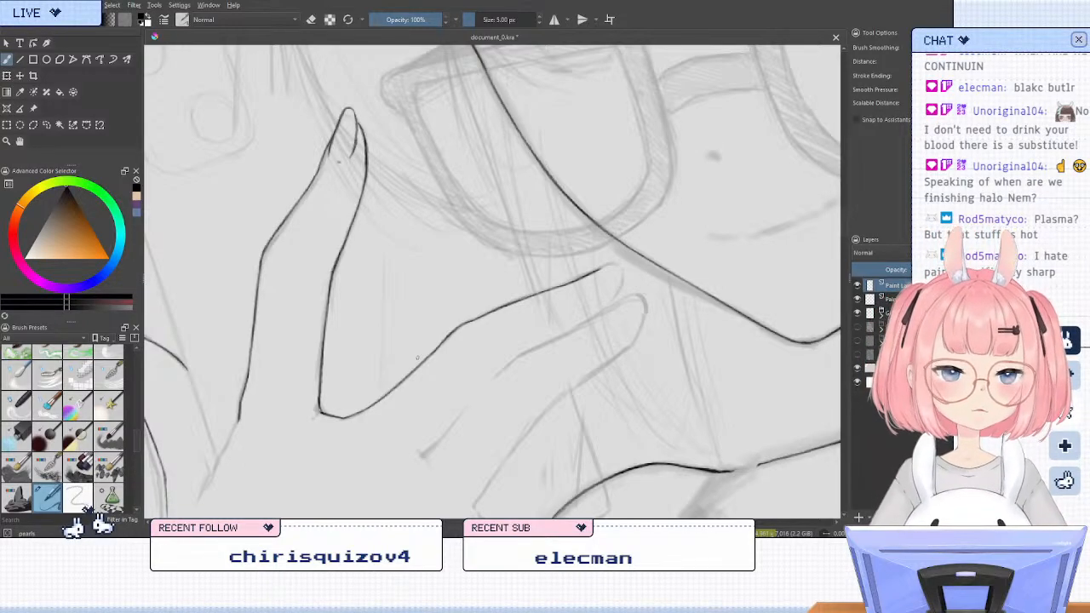
key(4)
key(4)
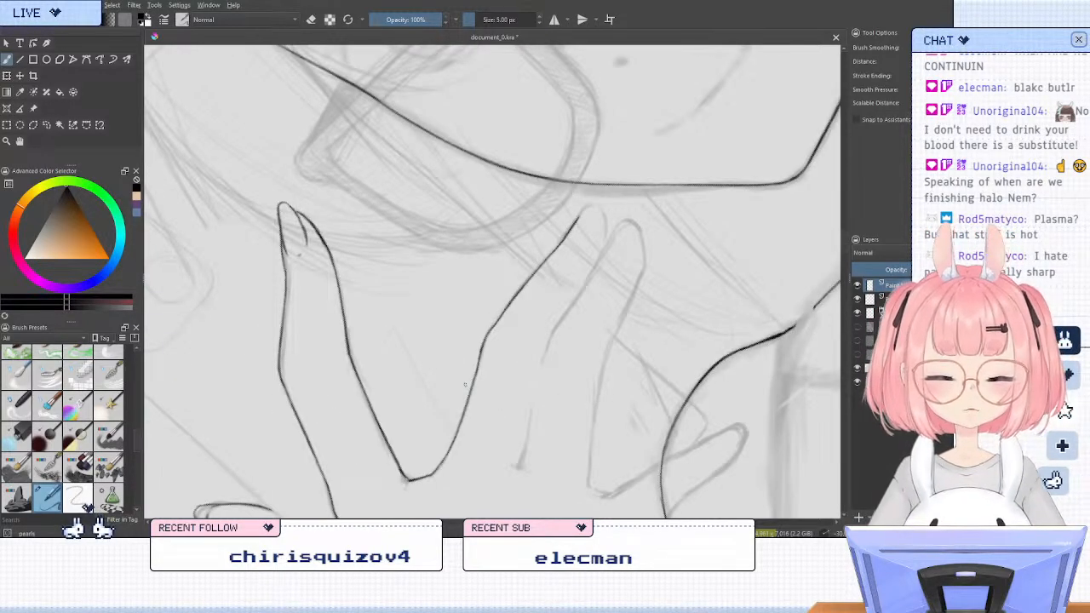
key(6)
drag(451, 362, 434, 352)
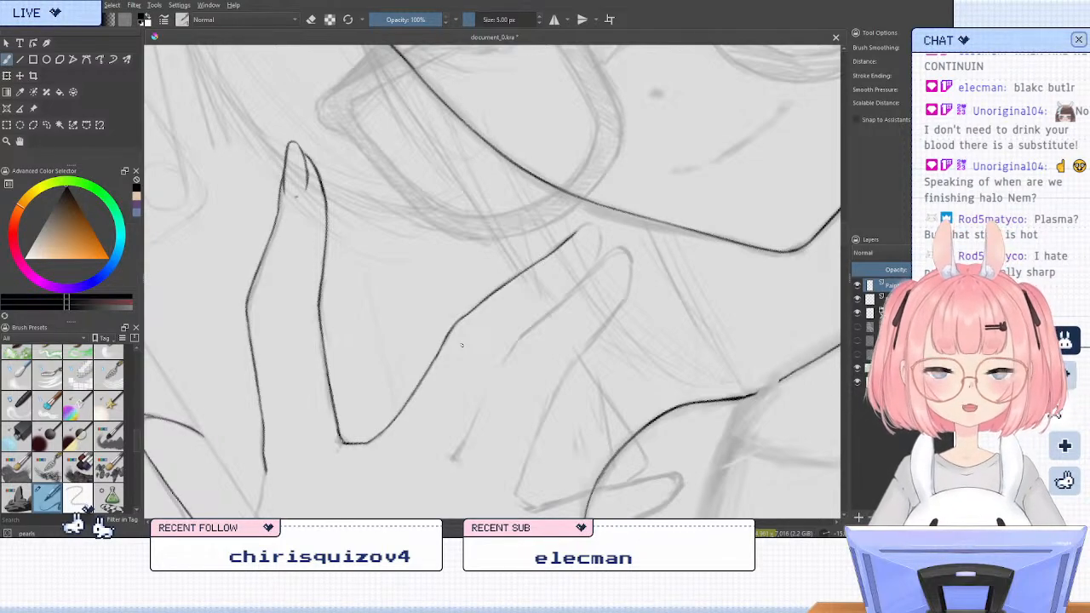
key(6)
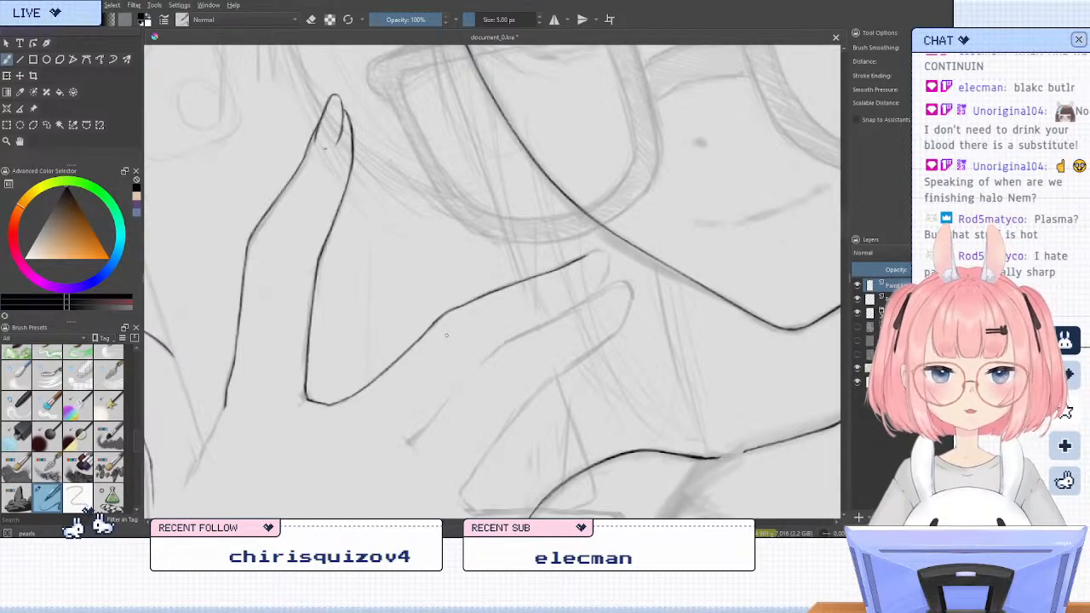
scroll(631, 274, down, 1)
scroll(632, 273, up, 3)
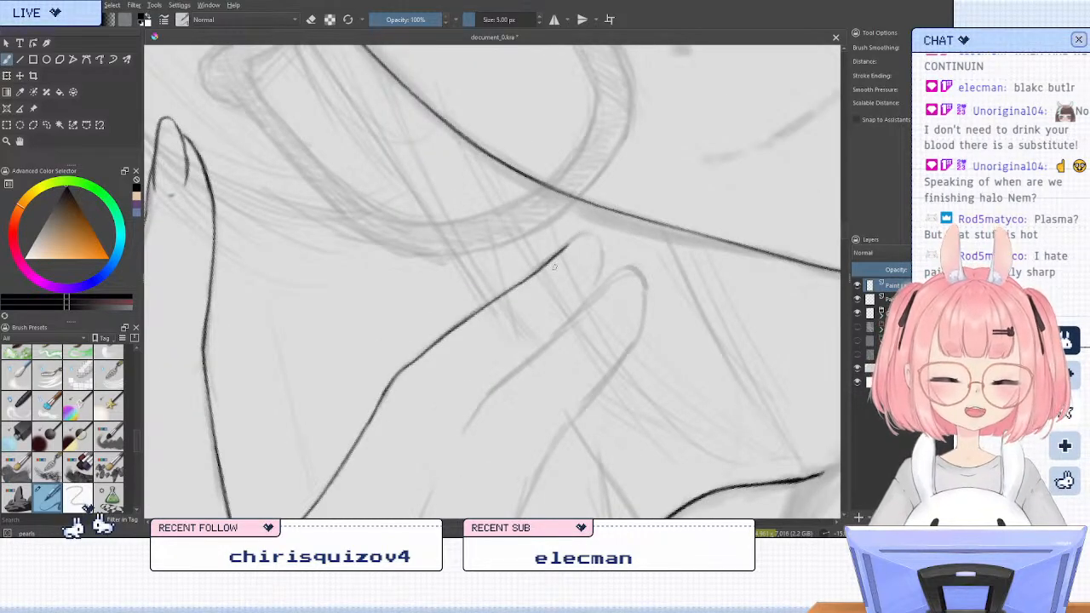
drag(551, 268, 597, 219)
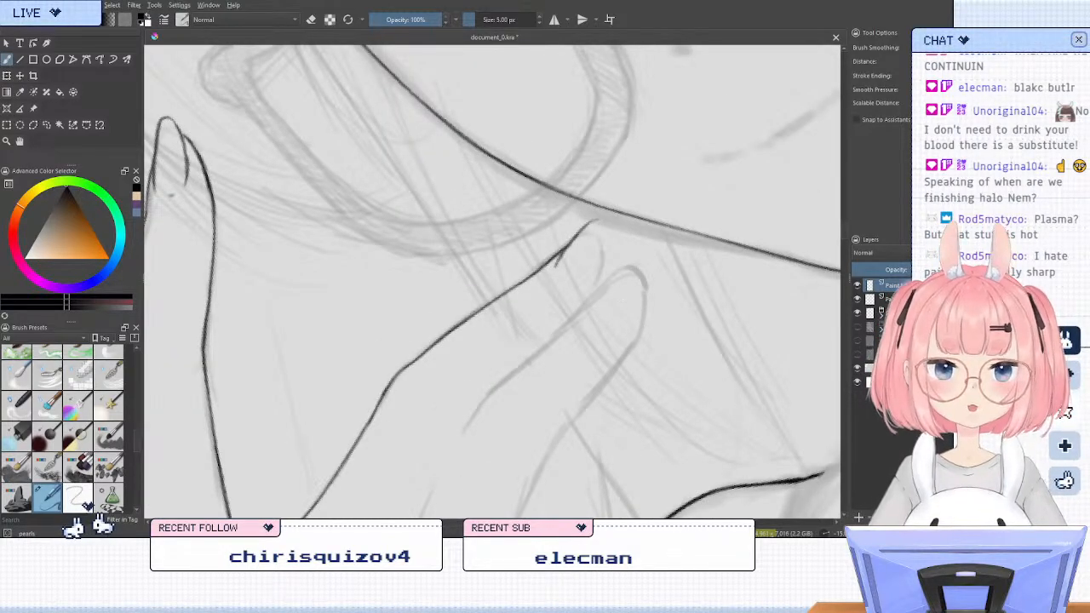
key(ctrl+z)
key(ctrl+z)
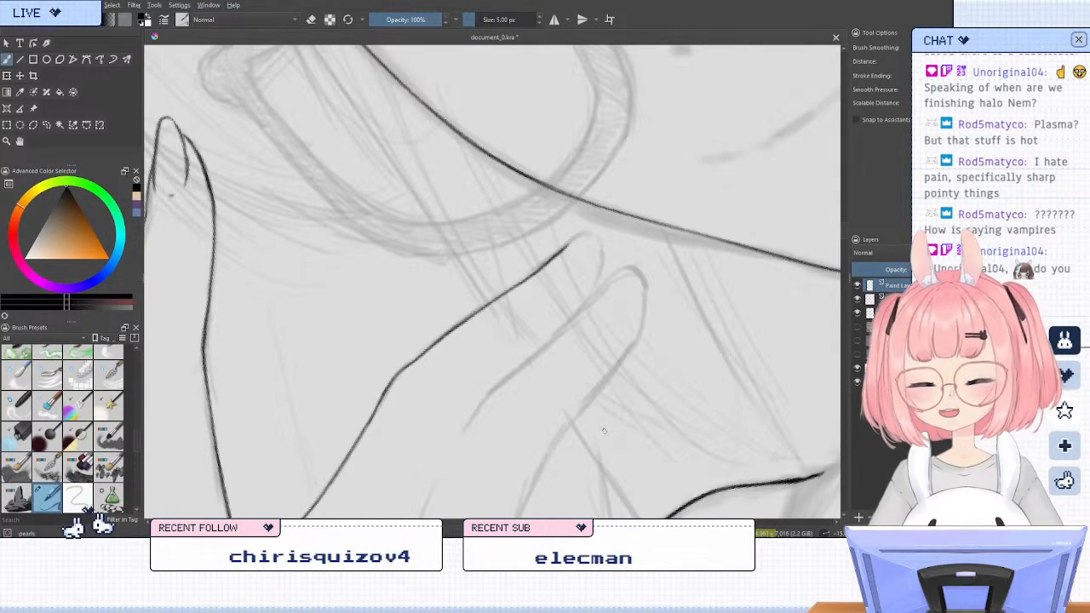
Mirror and rotate the view, and ink the nail outline at the end of this finger, joining it to the finished edge
key(6)
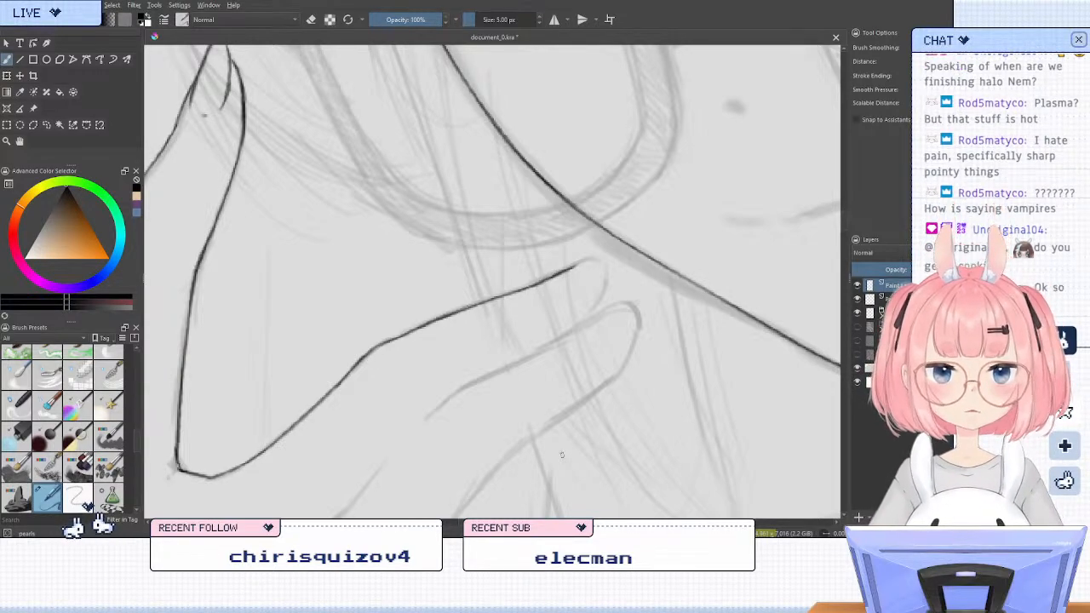
key(m)
key(6)
key(6)
key(6)
key(6)
key(6)
key(6)
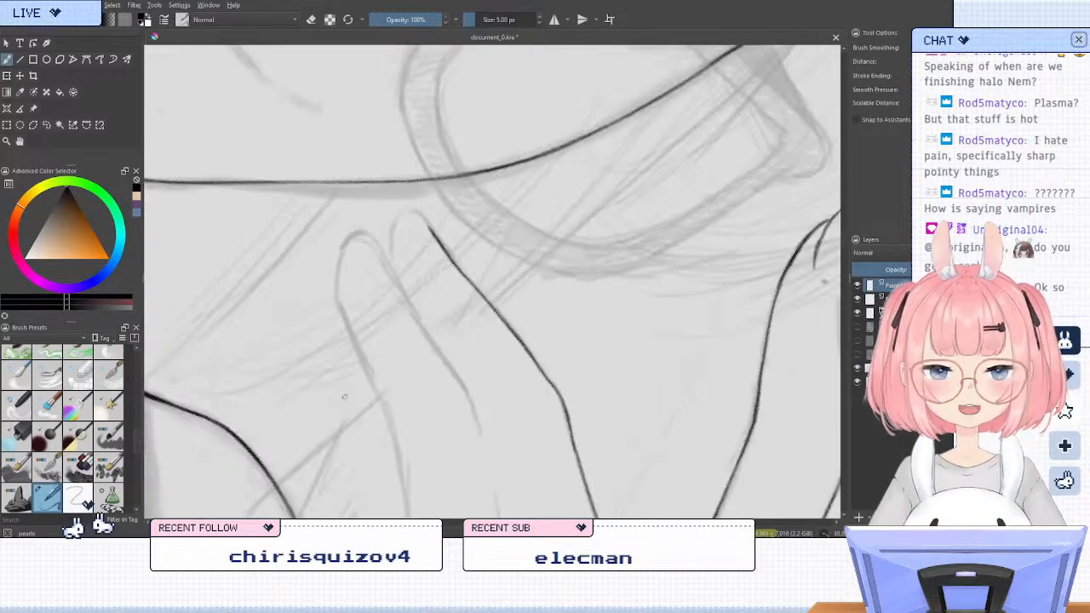
key(6)
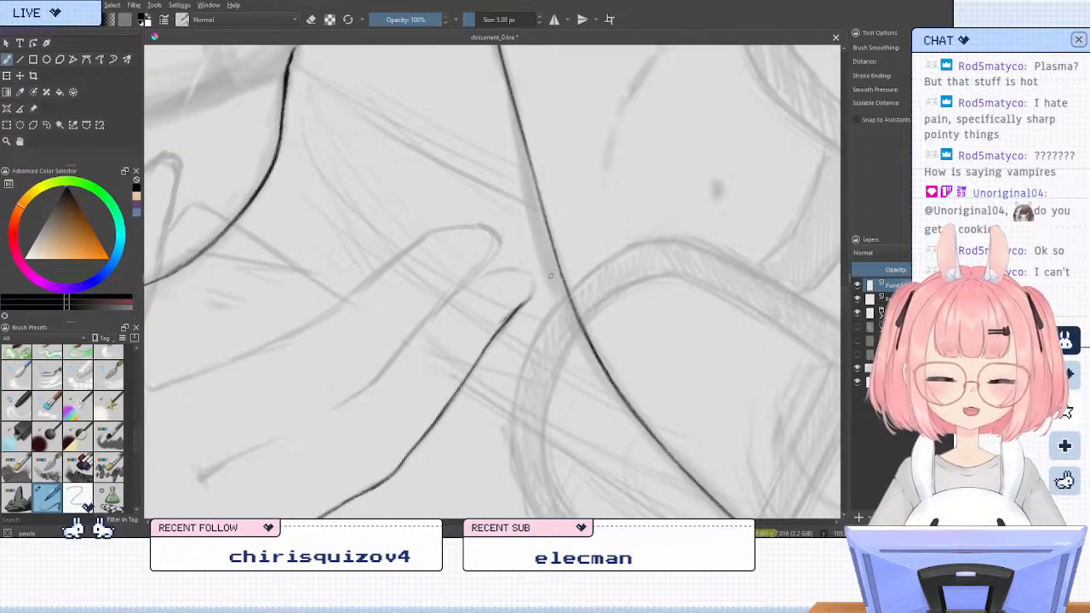
mouse_move(501, 322)
mouse_down()
mouse_move(545, 281)
mouse_move(534, 273)
mouse_move(542, 278)
mouse_up()
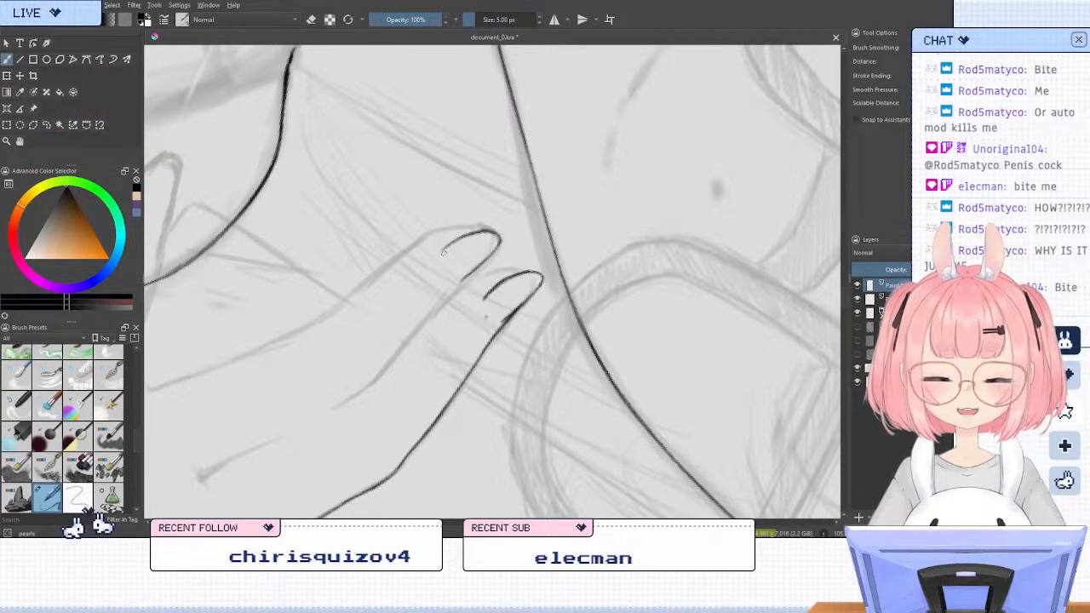
Try to ink the nail on the neighbouring finger's tip, and undo it
drag(447, 253, 499, 228)
drag(447, 253, 493, 229)
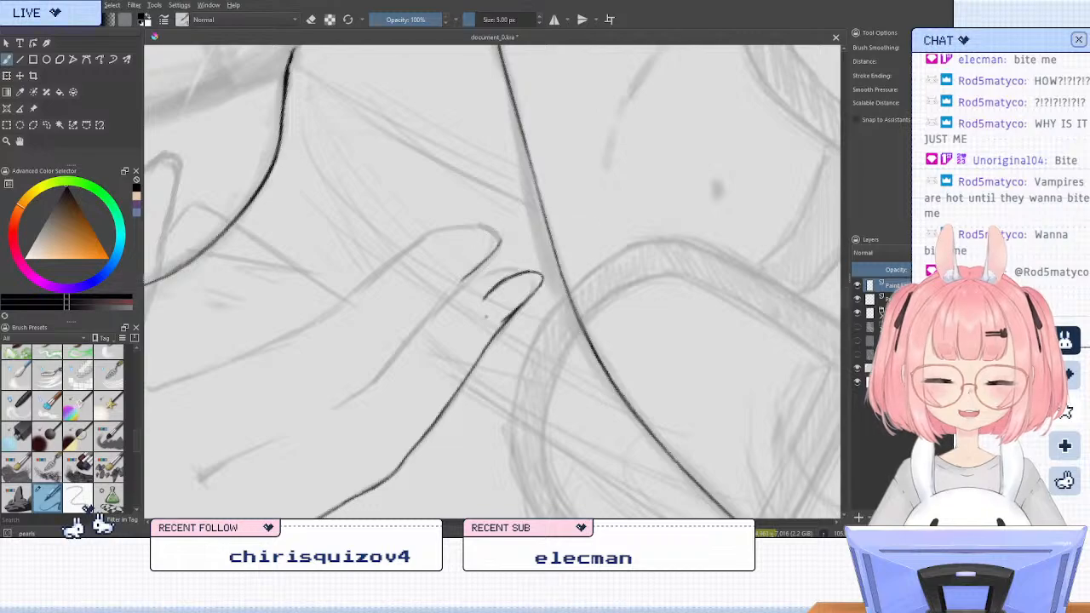
key(ctrl+z)
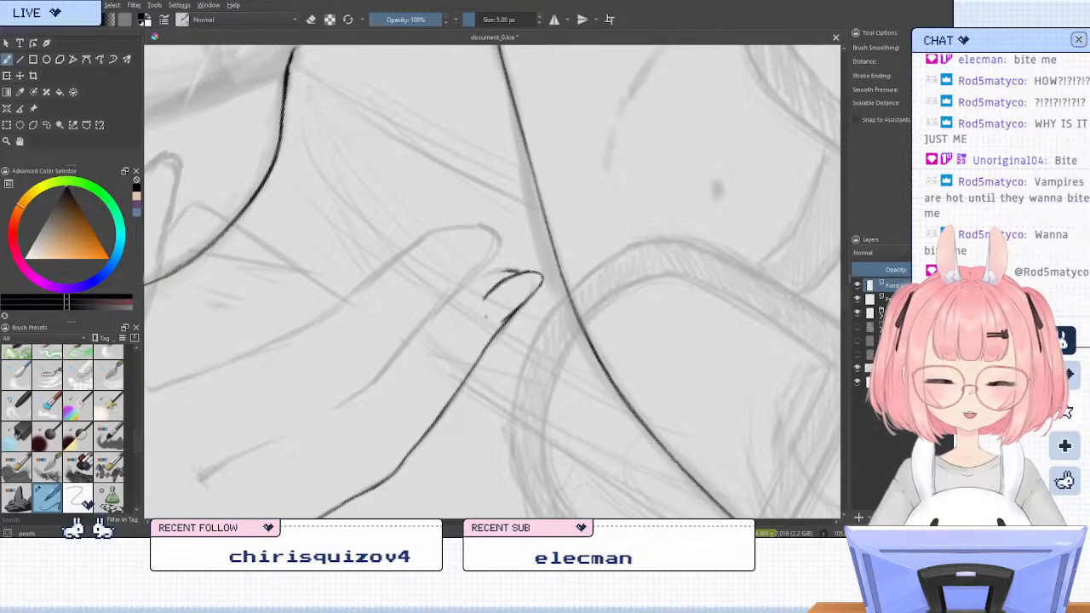
Ink the short curved fingertip edge beside the finished nail down to the neighbouring finger, and restore the unrotated, unmirrored view
mouse_move(541, 275)
mouse_down()
mouse_move(466, 282)
mouse_move(523, 274)
mouse_up()
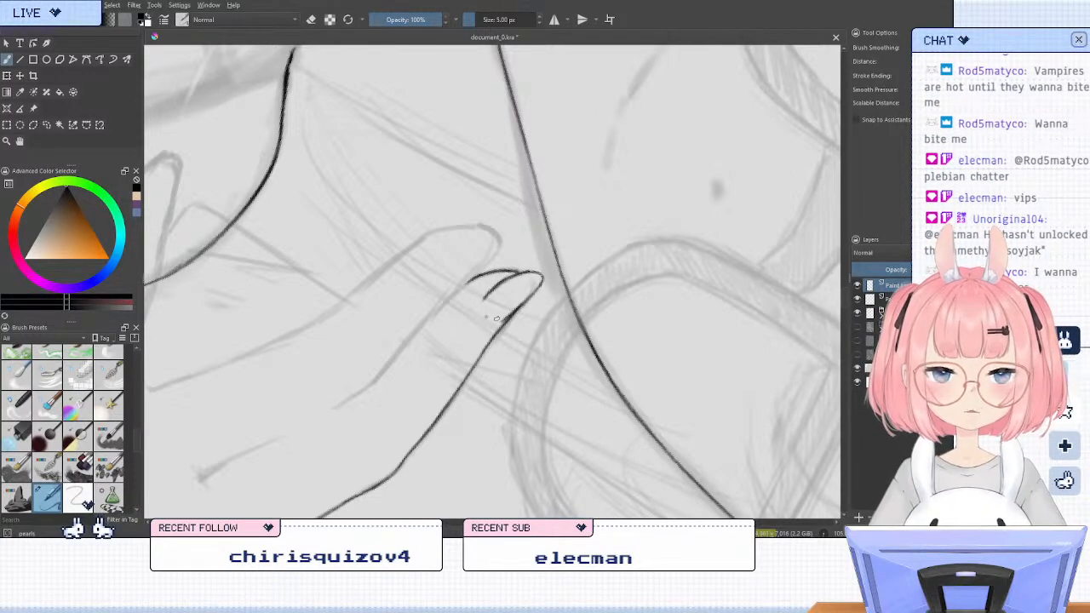
key(5)
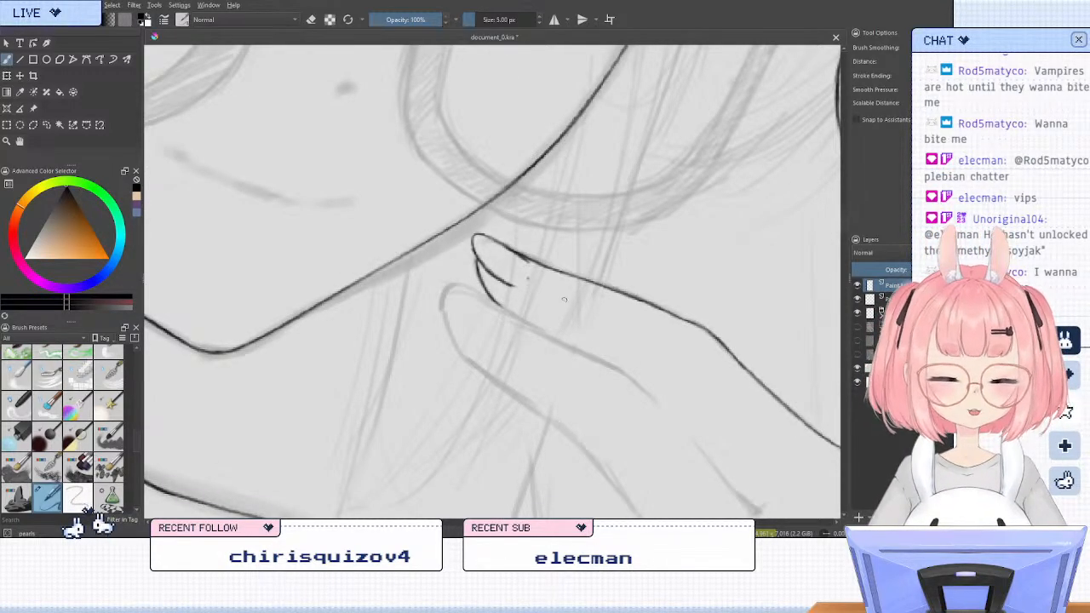
key(minus)
key(minus)
scroll(588, 251, up, 3)
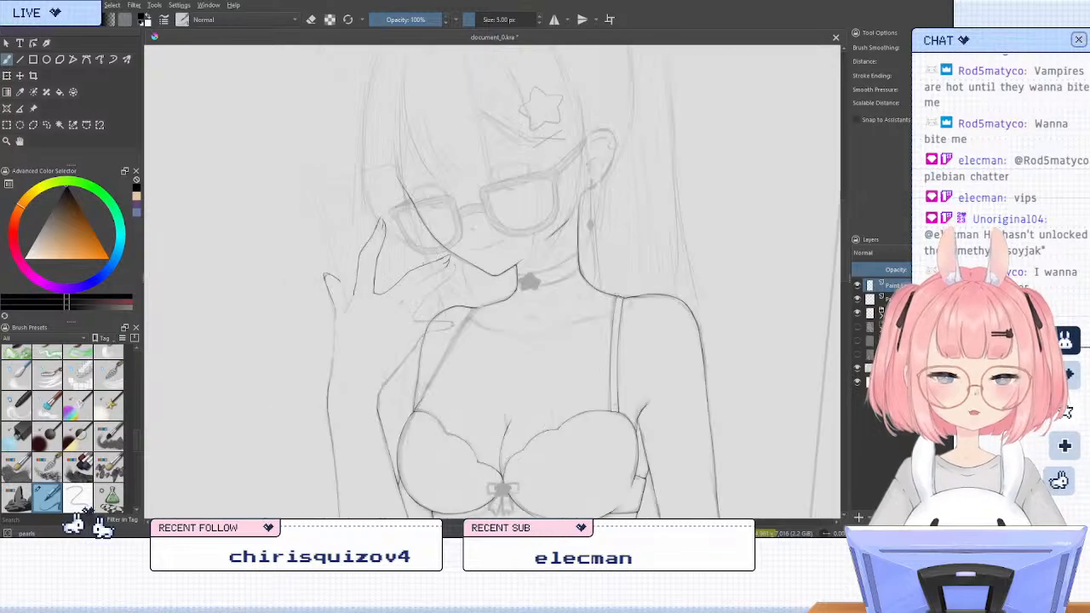
Ink the nail outline on the neighbouring finger's tip and tidy its point with the eraser
scroll(576, 255, up, 4)
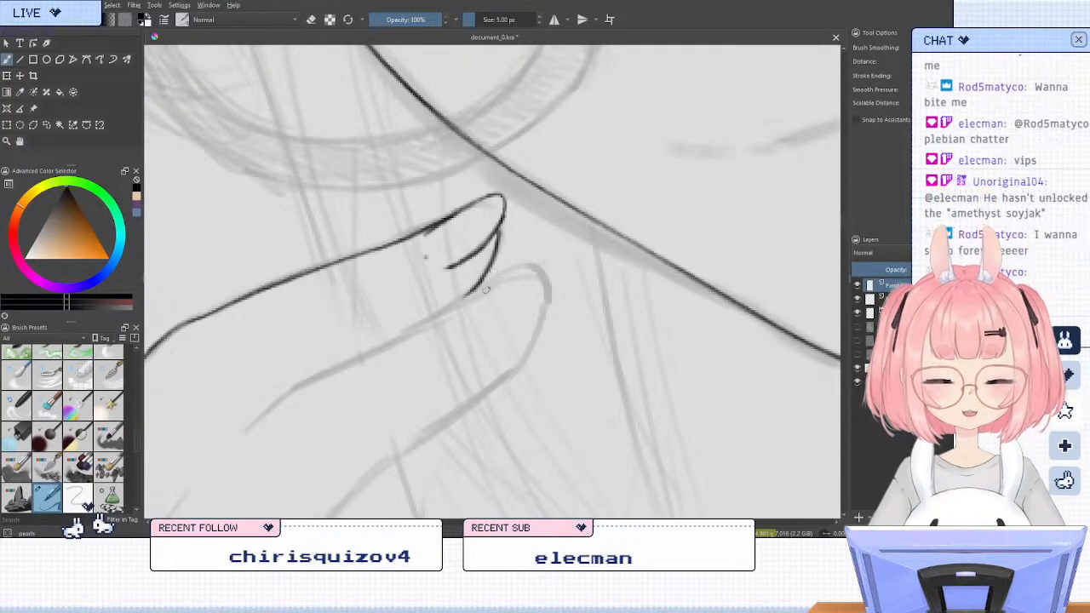
mouse_move(474, 300)
mouse_down()
mouse_move(544, 270)
mouse_move(540, 298)
mouse_move(494, 326)
mouse_up()
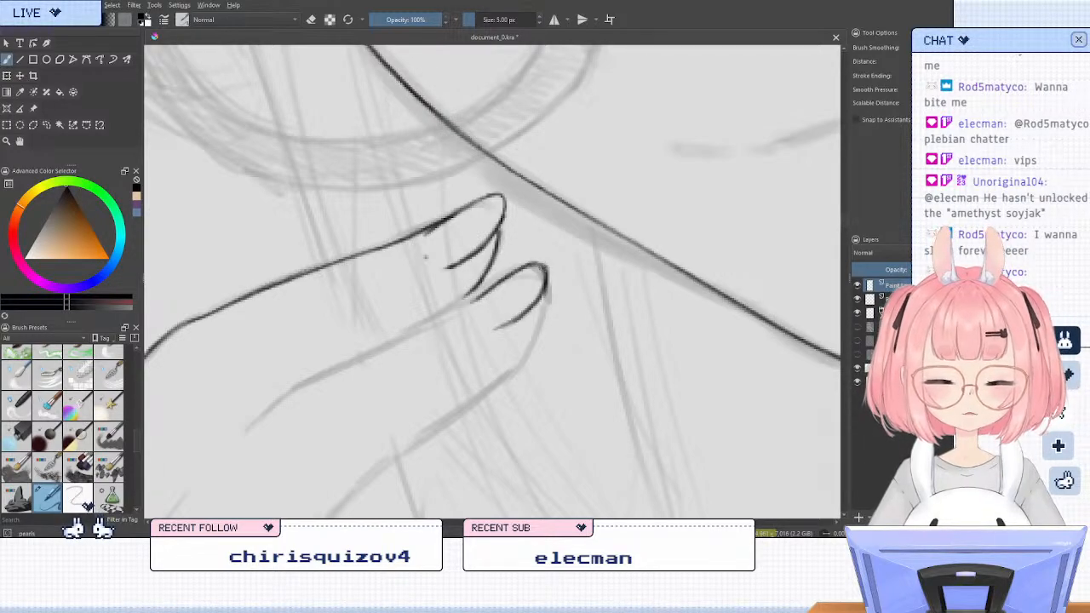
key(e)
mouse_move(559, 296)
mouse_down()
mouse_move(559, 256)
mouse_move(530, 309)
mouse_move(538, 297)
mouse_up()
key(slash)
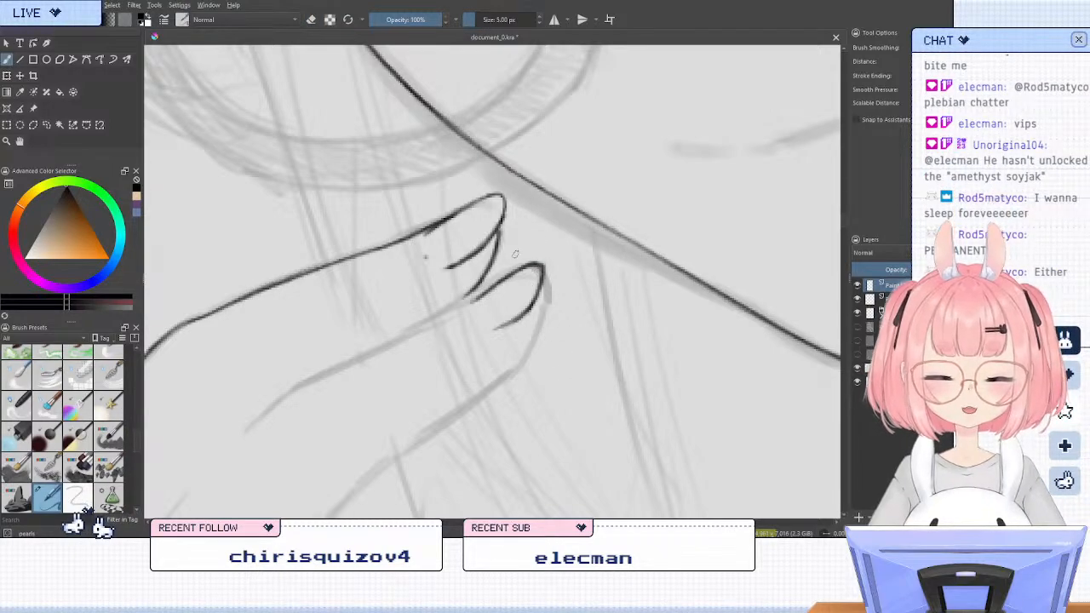
key(slash)
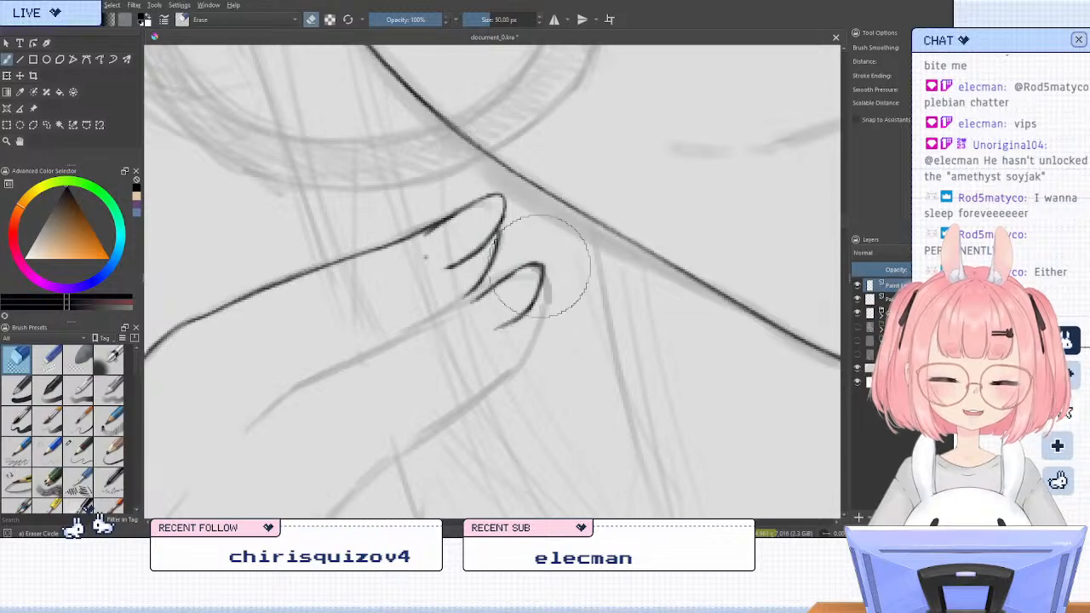
drag(548, 255, 541, 260)
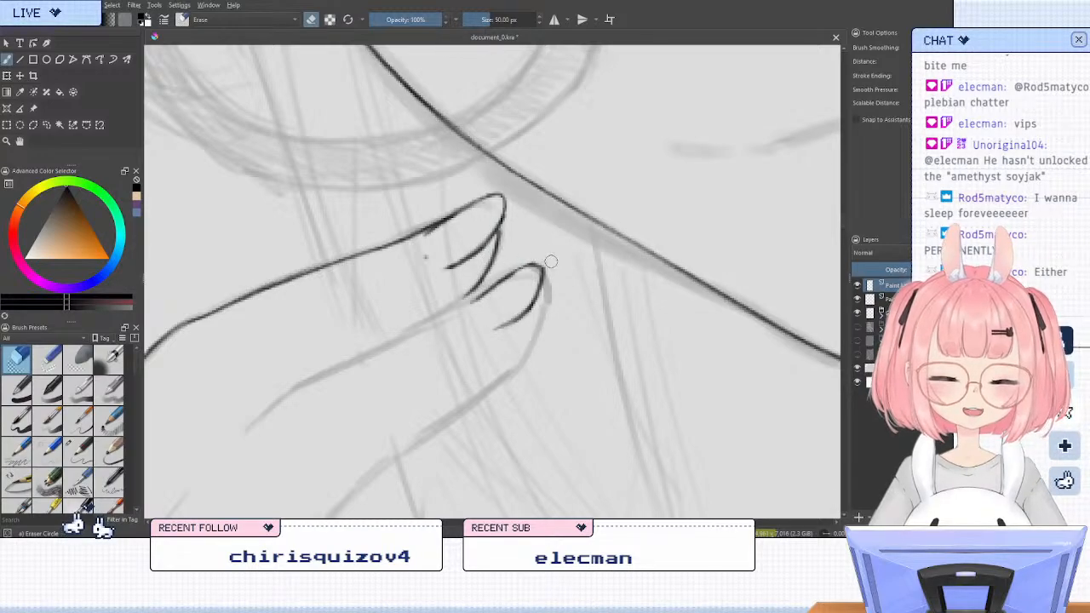
key(slash)
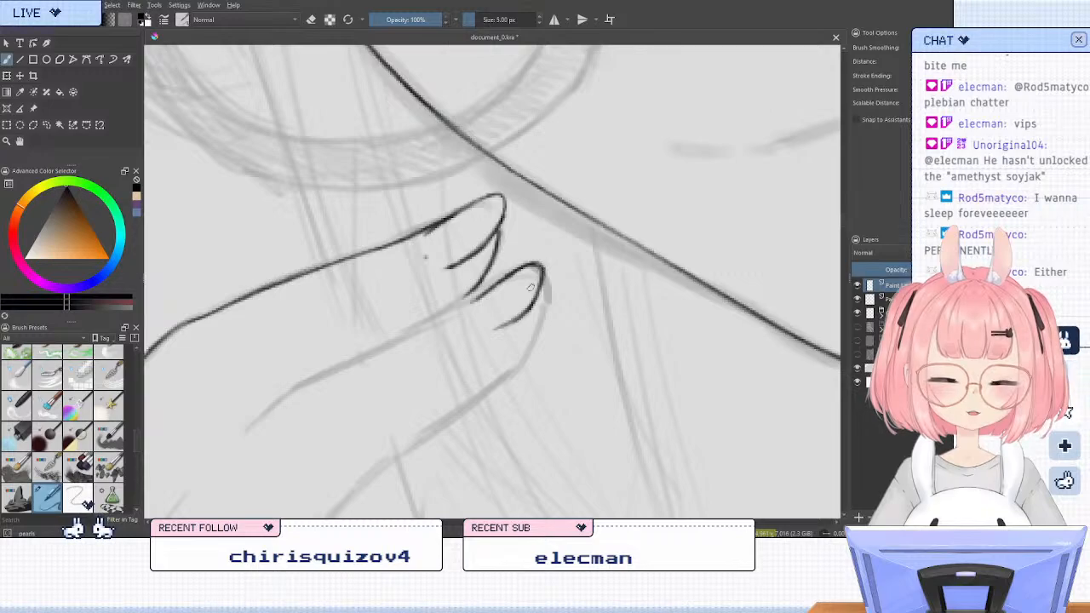
Shorten the outer side of the neighbouring finger's nail with the eraser and rework the ends of the outline
key(slash)
drag(522, 301, 500, 324)
key(slash)
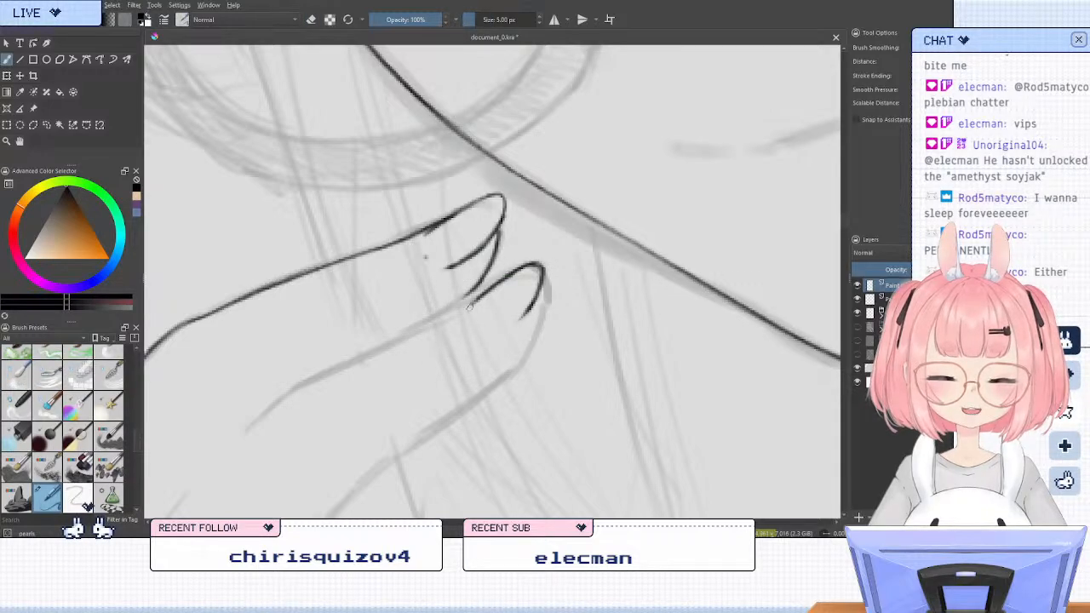
drag(488, 291, 473, 311)
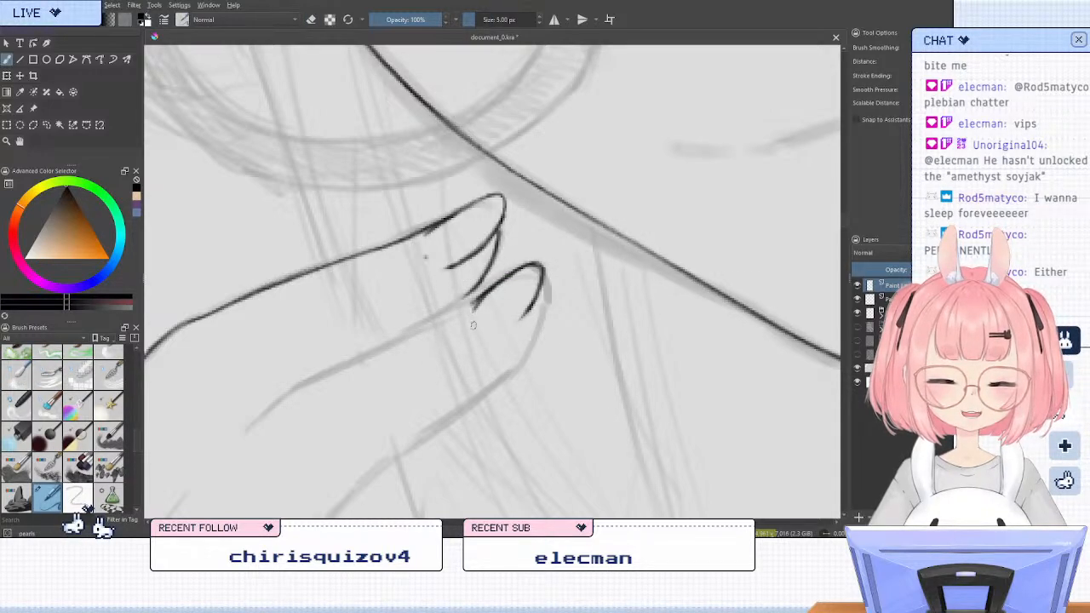
key(ctrl+z)
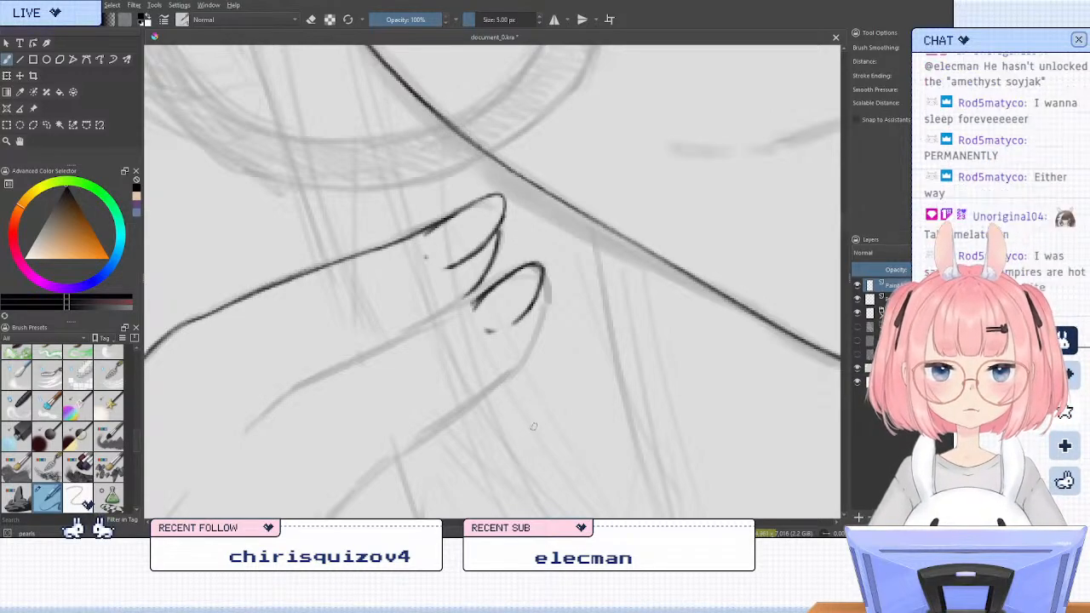
Mirror and rotate the view, erase the neighbouring finger's whole nail outline, and reset the view's rotation
key(m)
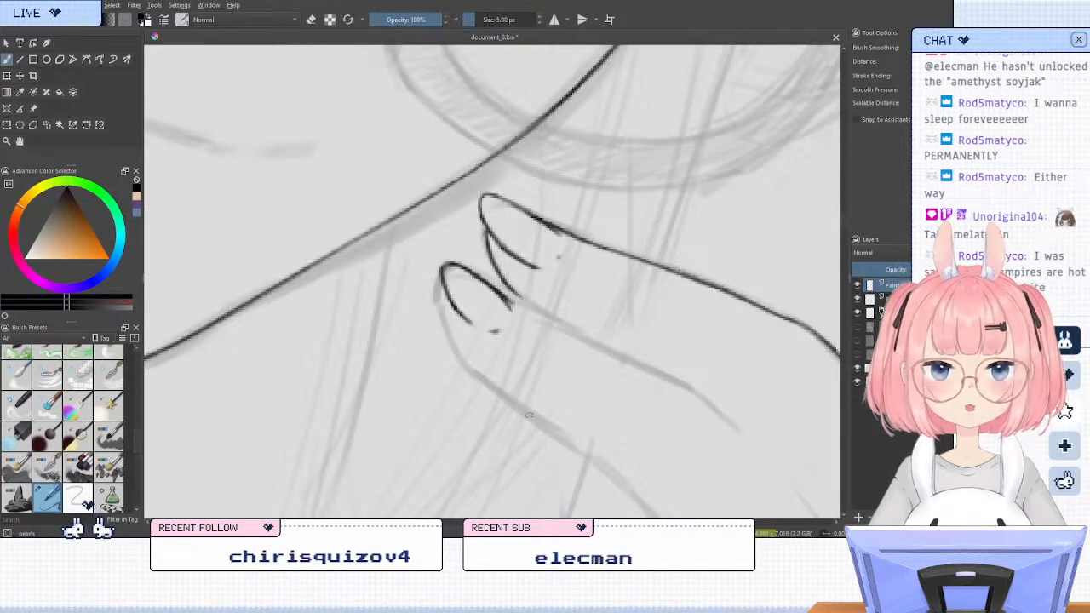
key(6)
key(6)
key(6)
key(6)
key(slash)
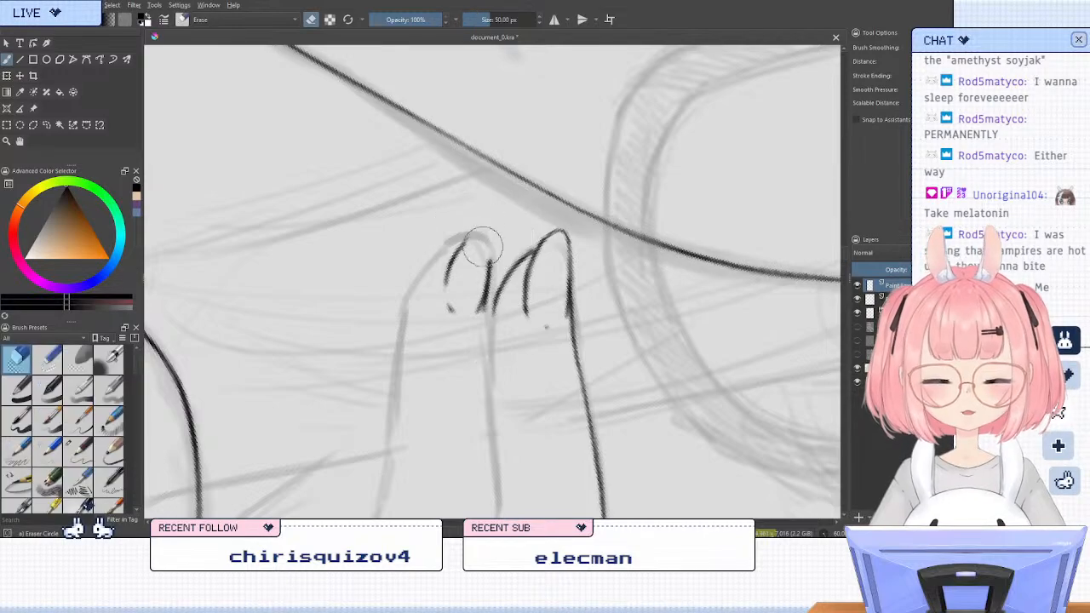
mouse_move(486, 248)
mouse_down()
mouse_move(457, 338)
mouse_move(449, 272)
mouse_up()
key(slash)
key(5)
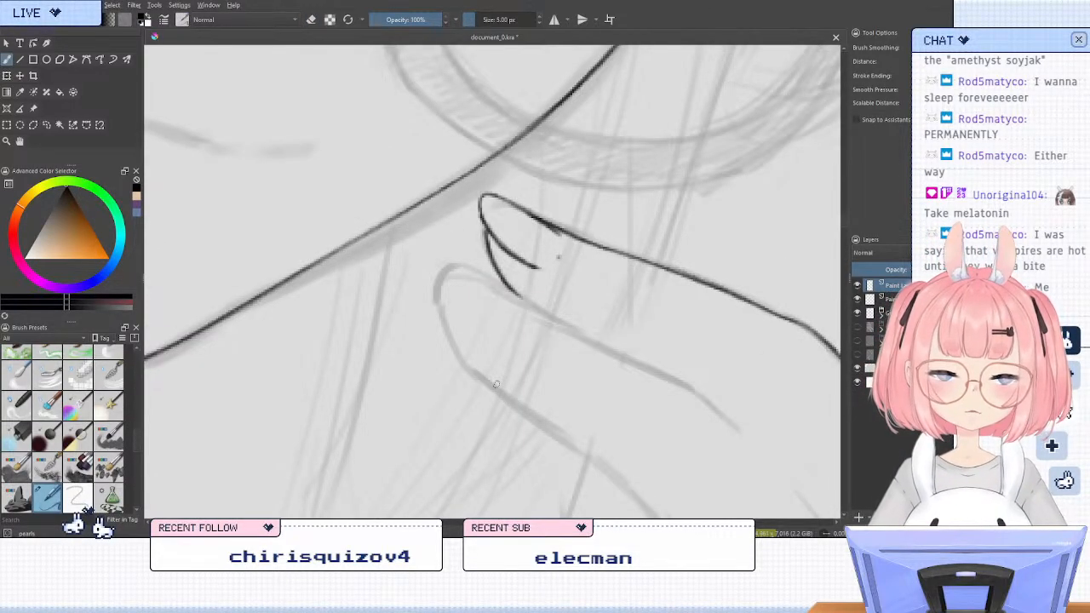
Try to ink the rounded tip and nail outline of the finger directly beside the finished nail
key(m)
drag(487, 385, 436, 368)
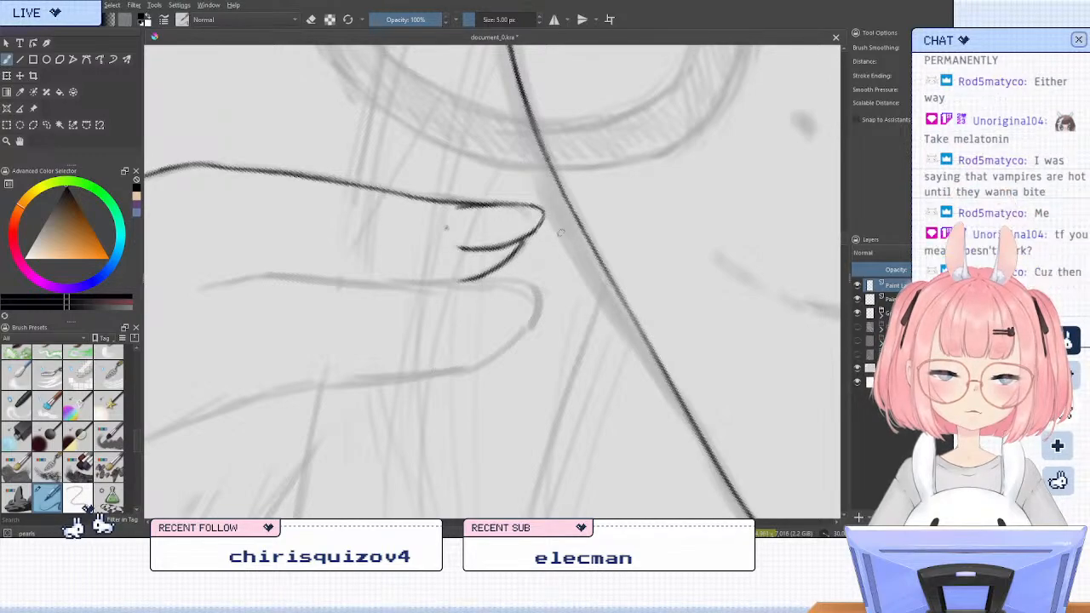
key(4)
key(4)
key(m)
key(6)
key(6)
key(6)
key(6)
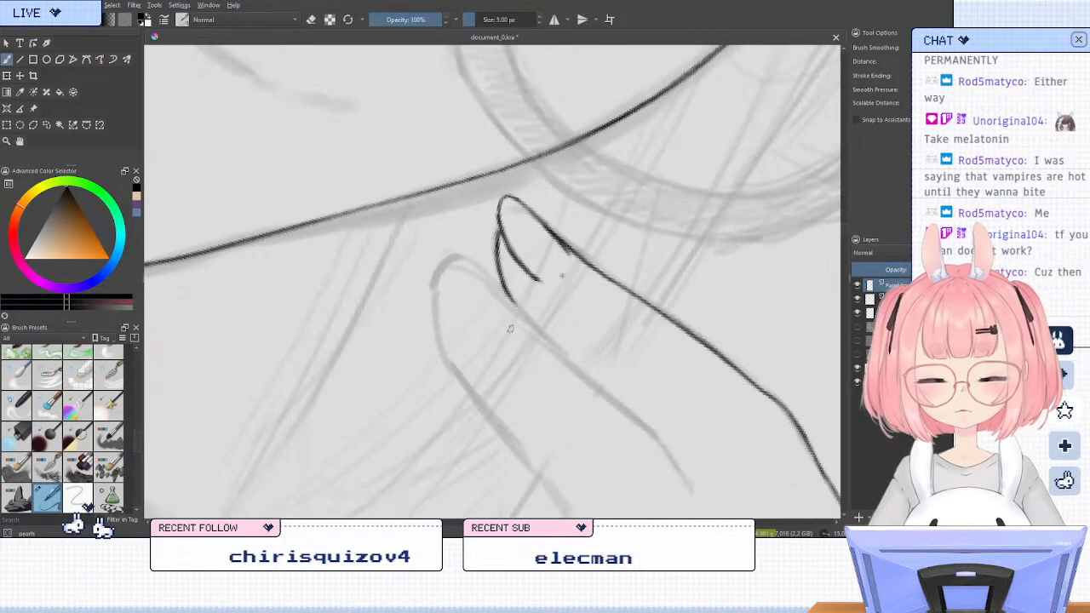
key(6)
key(6)
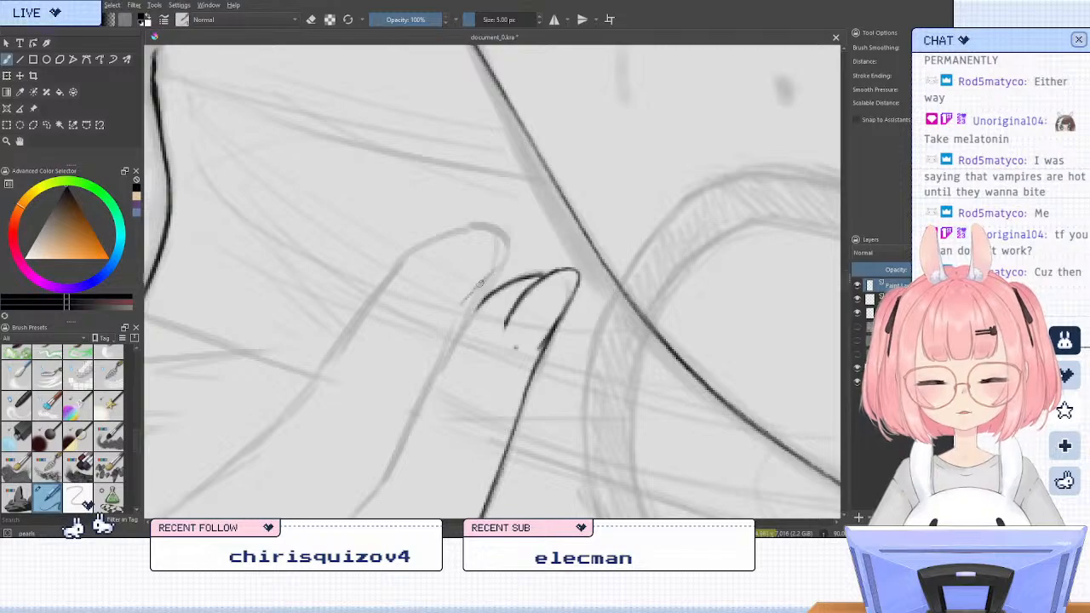
mouse_move(499, 264)
mouse_down()
mouse_move(510, 244)
mouse_move(480, 236)
mouse_up()
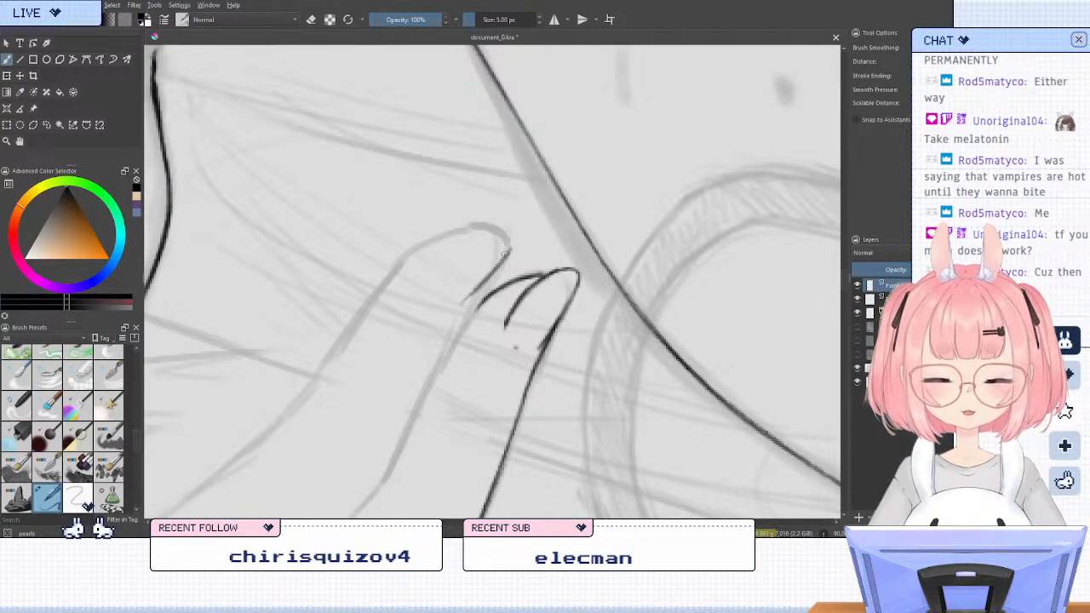
mouse_move(509, 251)
mouse_down()
mouse_move(487, 231)
mouse_move(441, 265)
mouse_up()
key(ctrl+z)
mouse_move(502, 234)
mouse_down()
mouse_move(454, 253)
mouse_move(447, 269)
mouse_up()
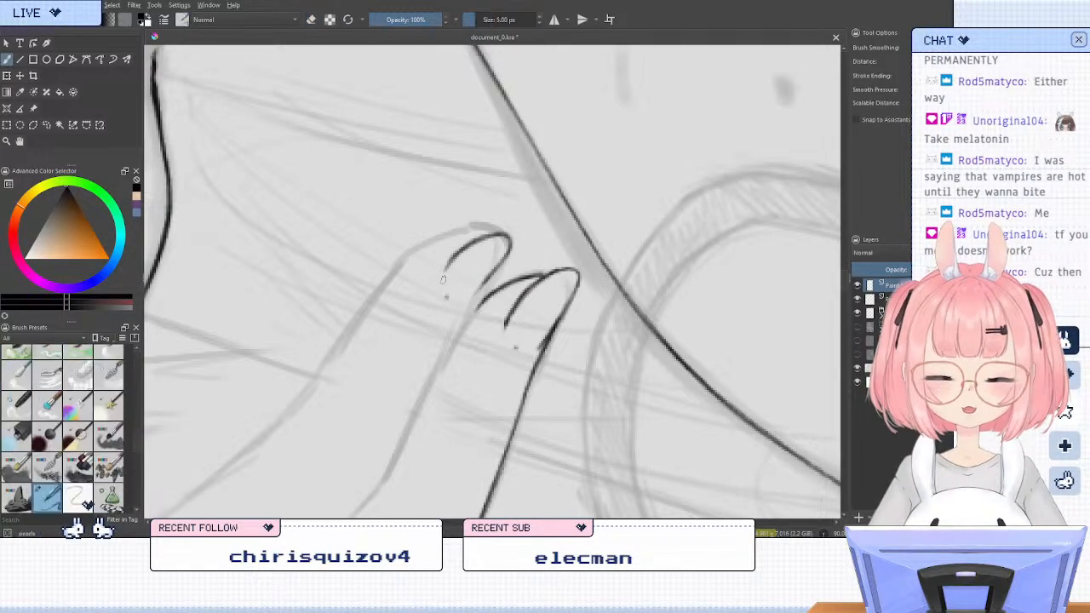
key(ctrl+z)
drag(462, 247, 438, 275)
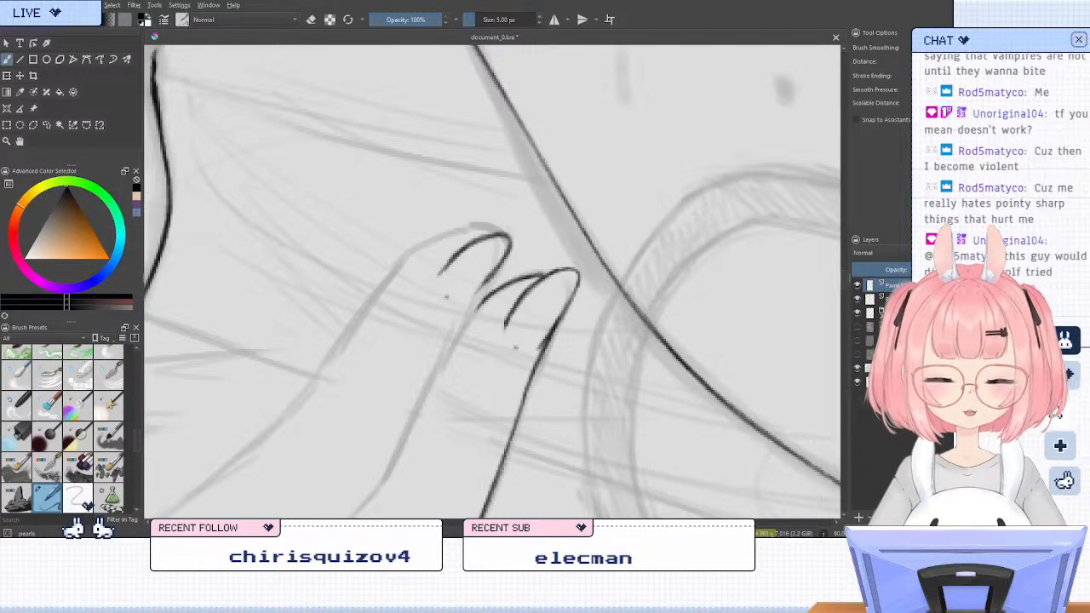
Erase the newly inked tip and nail lines on the finger beside the finished nail and reset the view's rotation
key(e)
key(slash)
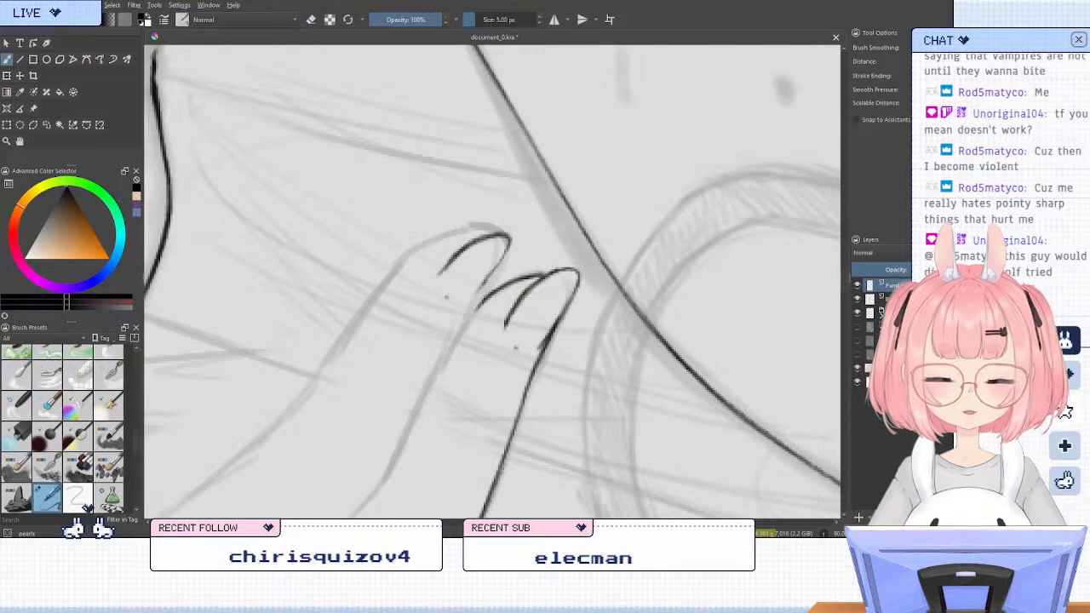
key(slash)
mouse_move(509, 238)
mouse_down()
mouse_move(483, 272)
mouse_move(501, 229)
mouse_move(450, 259)
mouse_up()
key(slash)
drag(482, 442, 654, 292)
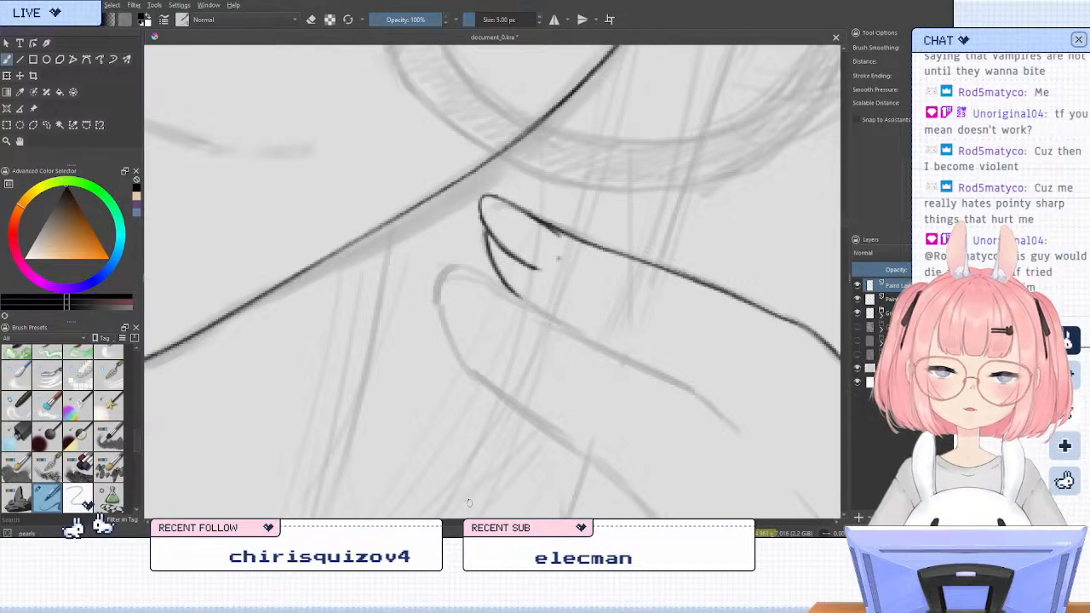
Ink the outer edge of the finger beside the finished nail, from its tip to about the middle joint
key(m)
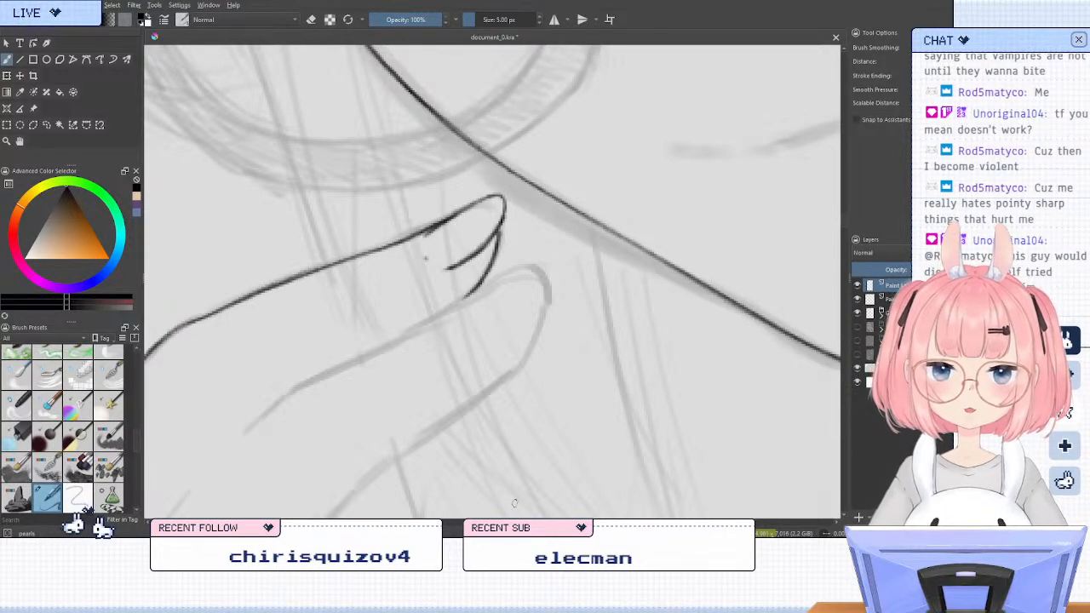
scroll(577, 305, down, 4)
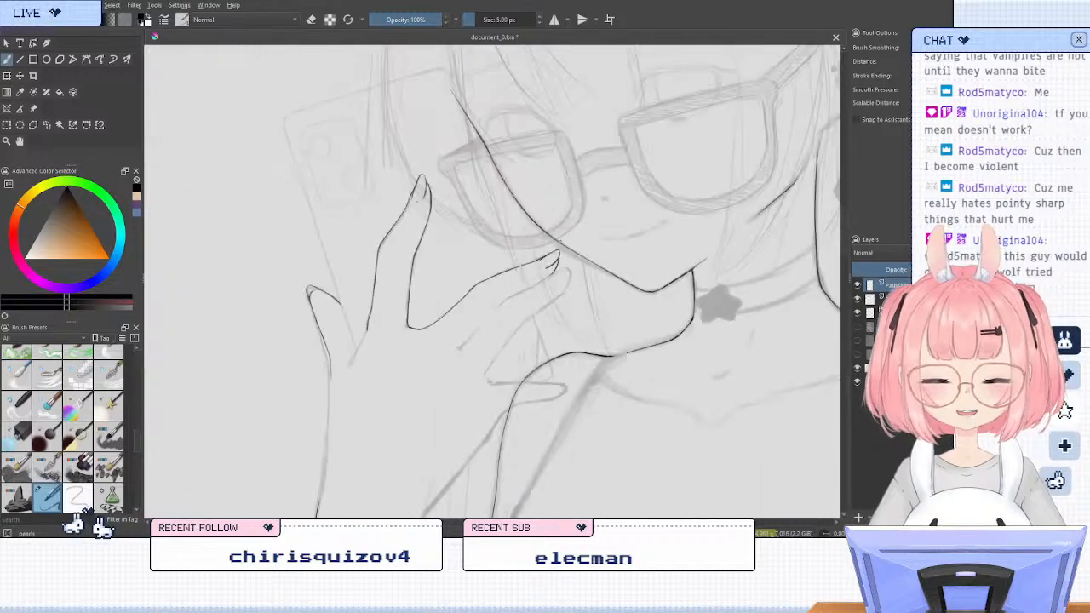
drag(581, 297, 571, 267)
scroll(572, 268, up, 4)
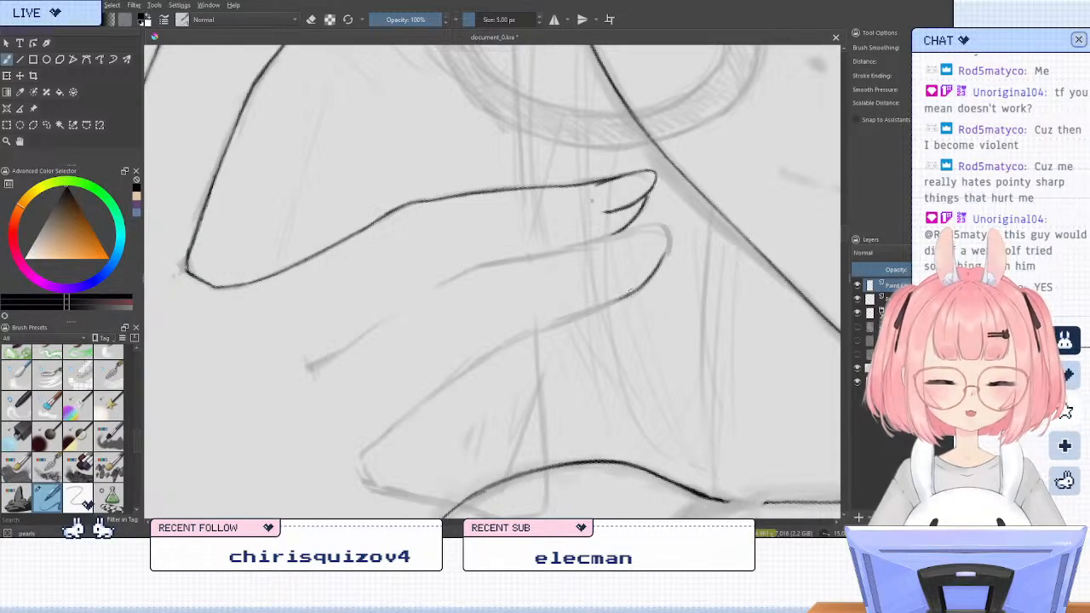
drag(620, 298, 521, 334)
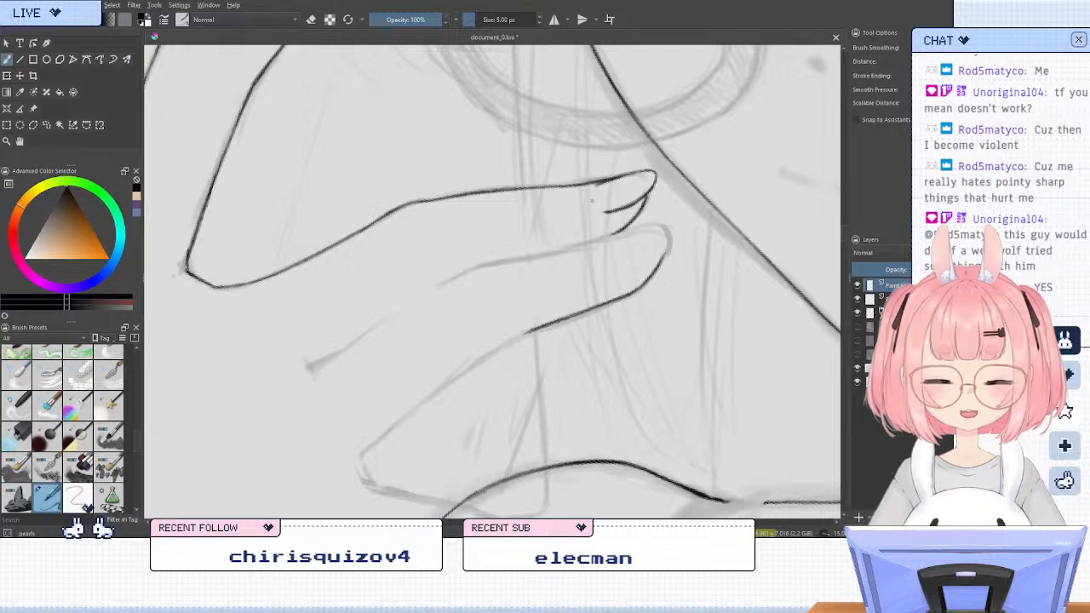
drag(540, 326, 508, 341)
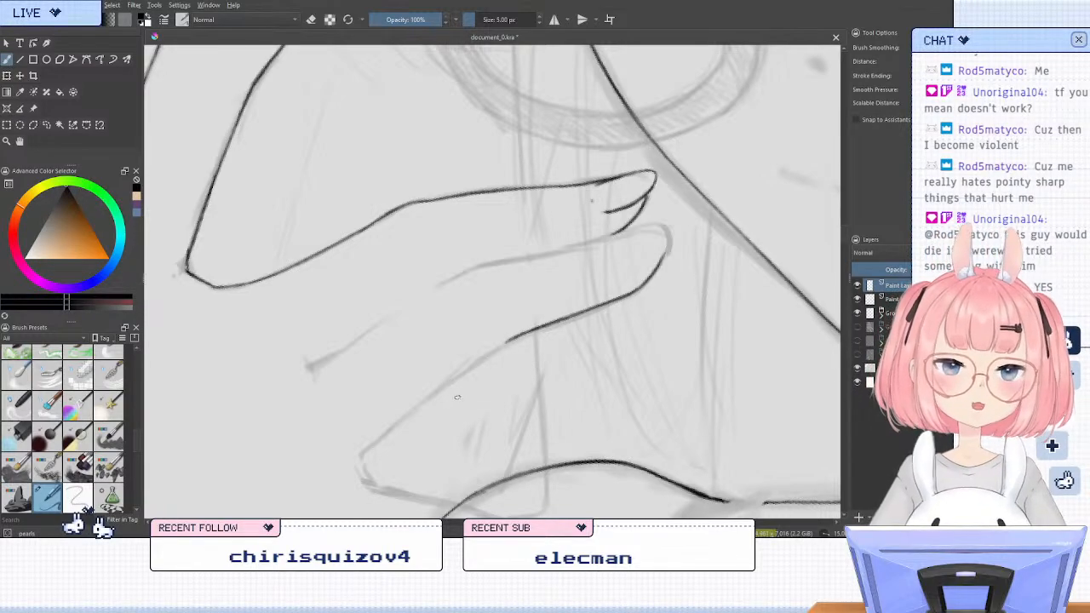
Tidy the newly inked finger edge with the eraser near the bend below its tip
key(e)
mouse_move(637, 294)
mouse_down()
mouse_move(653, 279)
mouse_move(614, 296)
mouse_up()
key(/)
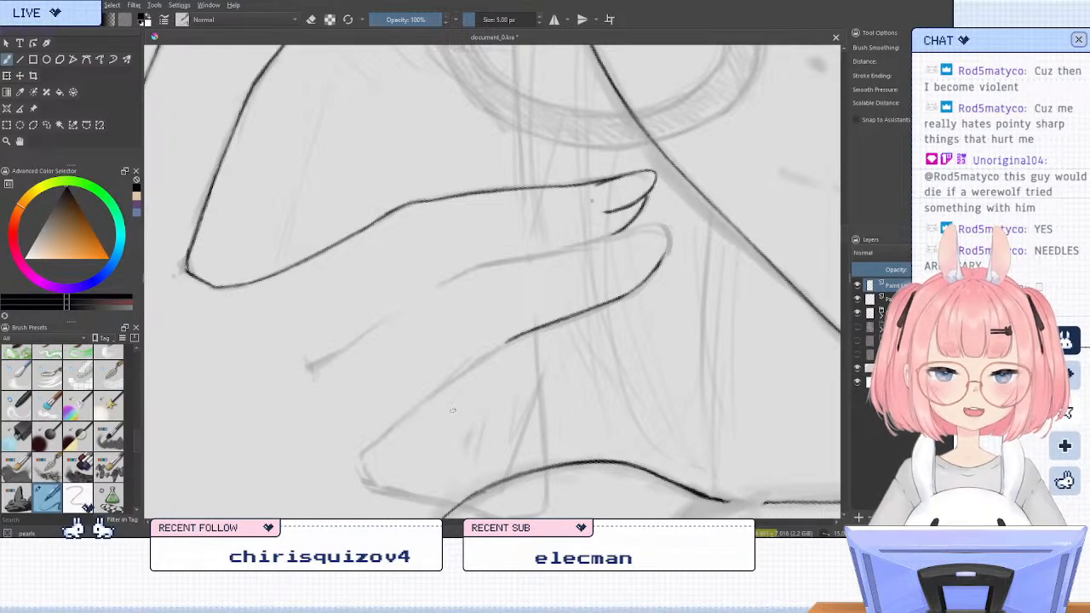
key(e)
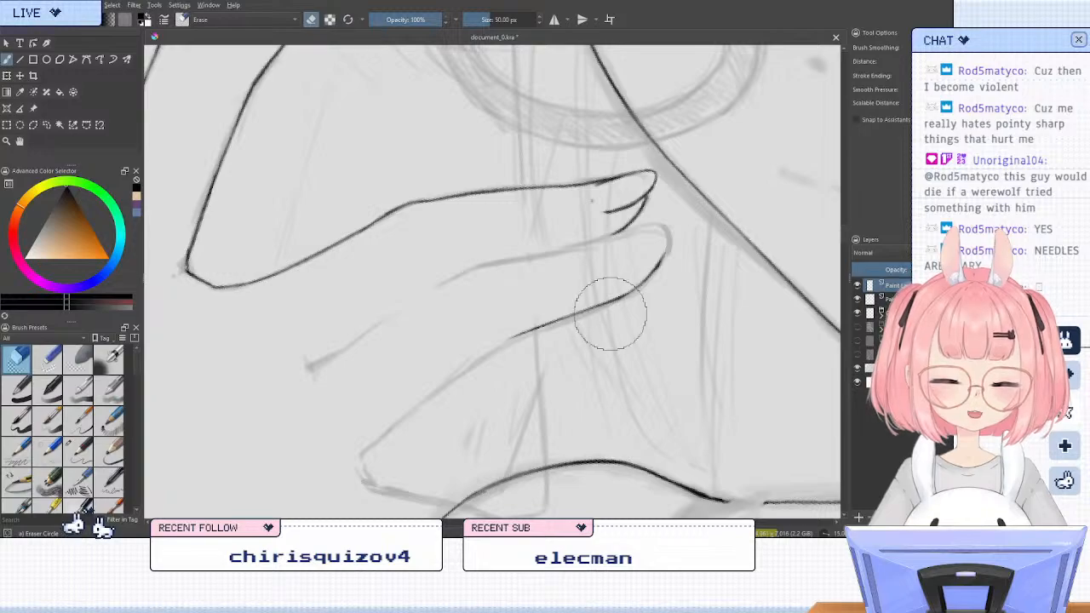
key(slash)
Extend the finger's outer edge from the middle joint to its base, reworking the stroke until it follows the sketch
drag(526, 331, 385, 428)
key(ctrl+z)
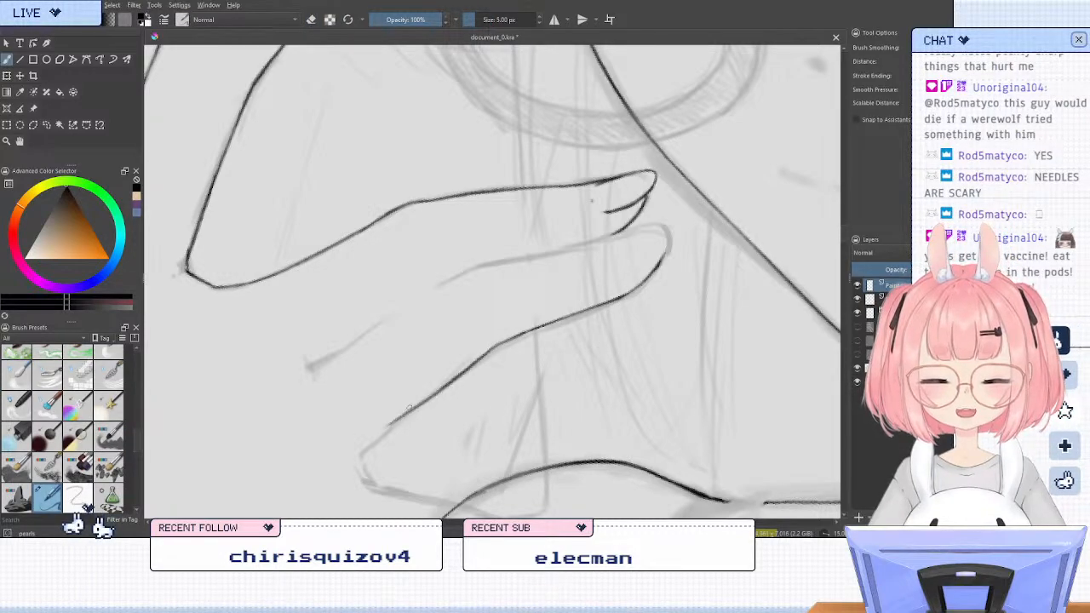
key(ctrl+z)
key(ctrl+z)
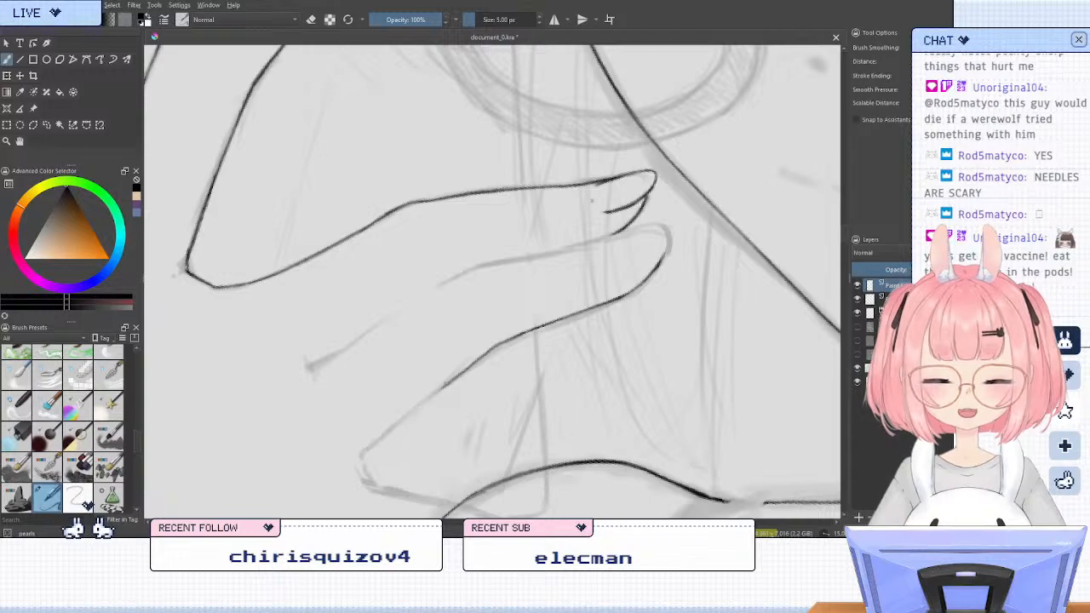
drag(481, 354, 360, 448)
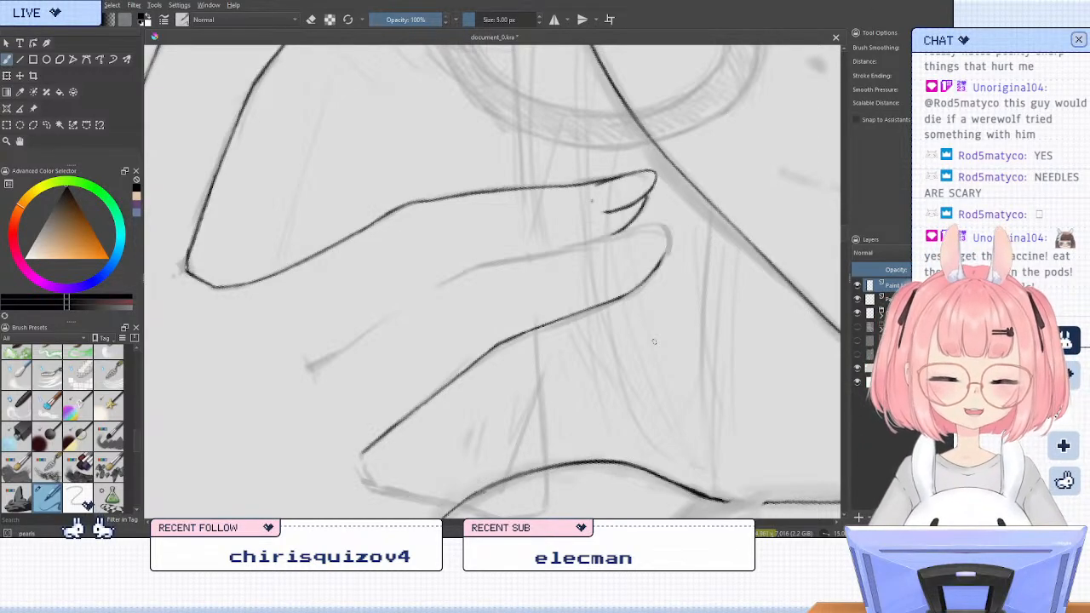
scroll(654, 342, down, 5)
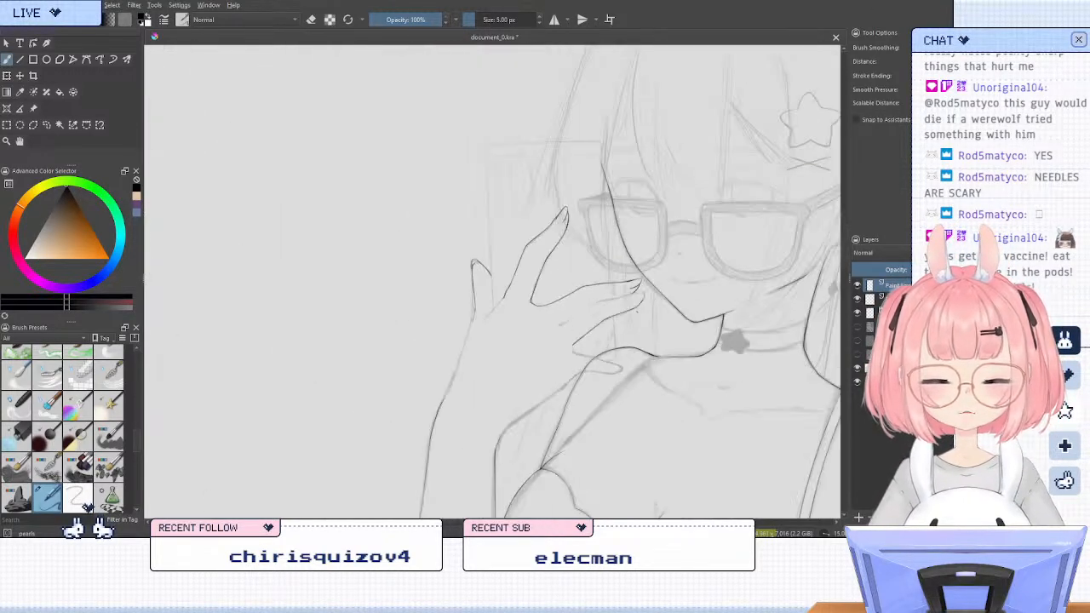
Try inking the short corner at the base of the finger's outer edge, and remove it with the eraser
scroll(602, 300, up, 5)
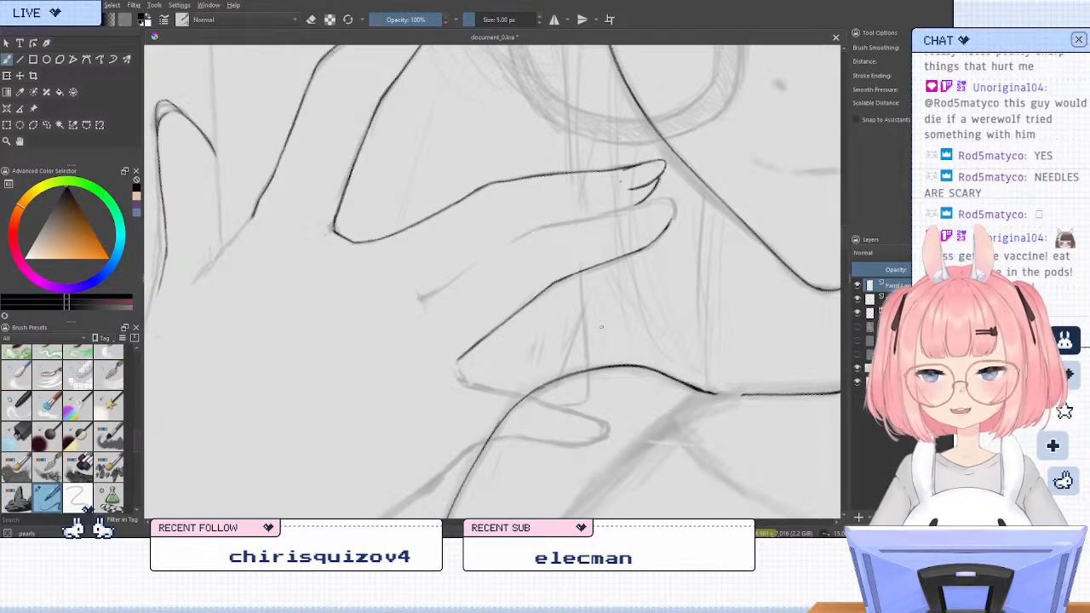
key(6)
key(6)
key(6)
key(6)
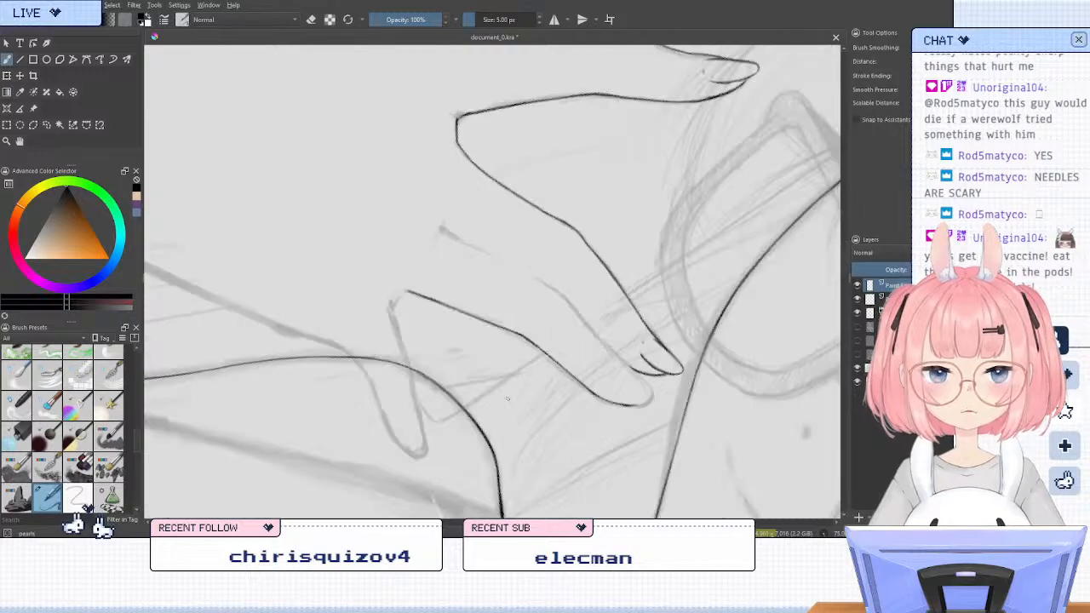
scroll(517, 283, up, 3)
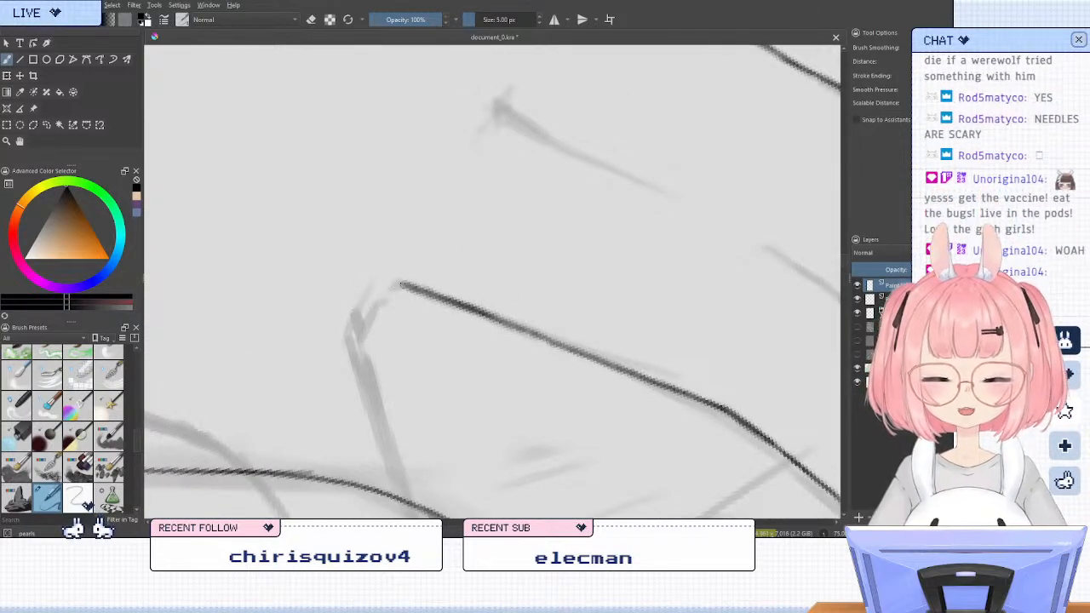
mouse_move(406, 285)
mouse_down()
mouse_move(361, 335)
mouse_move(358, 306)
mouse_move(367, 358)
mouse_up()
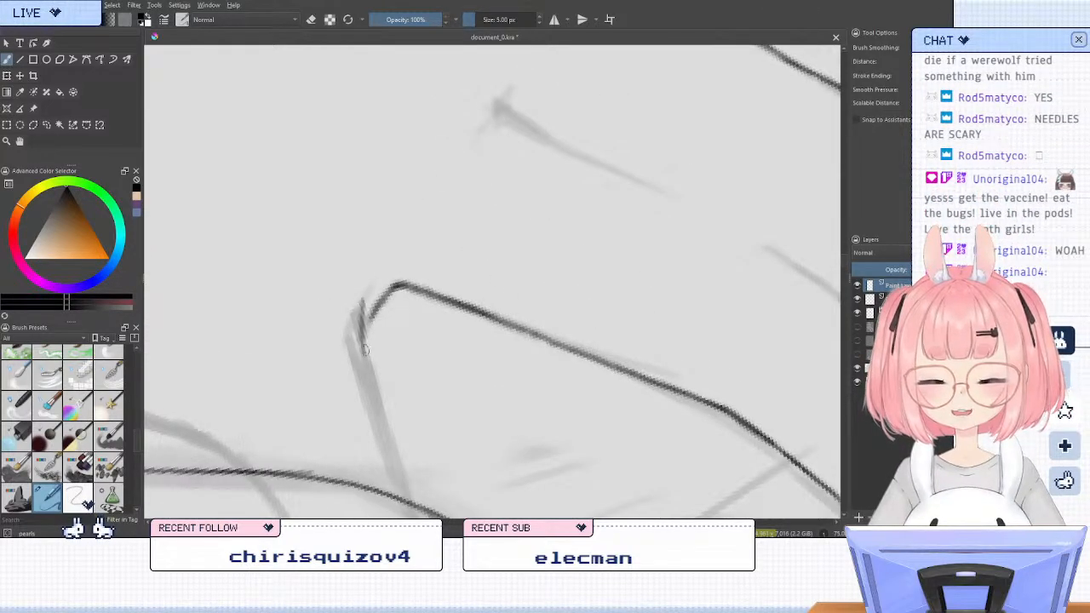
mouse_move(362, 302)
mouse_down()
mouse_move(370, 369)
mouse_move(363, 339)
mouse_up()
key(/)
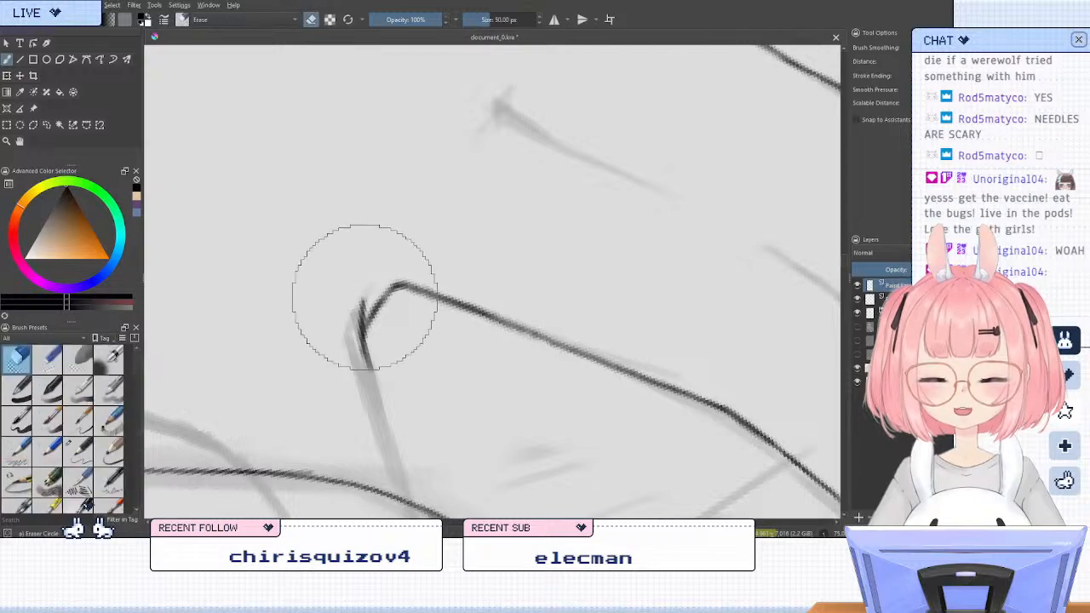
mouse_move(360, 293)
mouse_down()
mouse_move(385, 333)
mouse_move(389, 304)
mouse_up()
key(/)
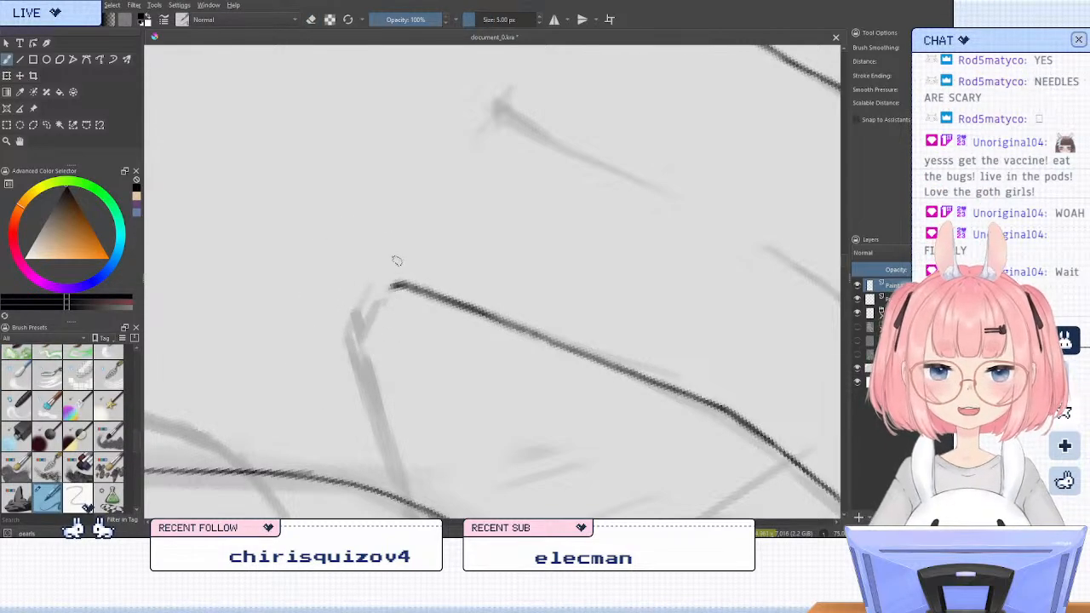
Reset the view's rotation and ink a short bend at the base end of the finger's outer edge
key(5)
drag(492, 333, 473, 378)
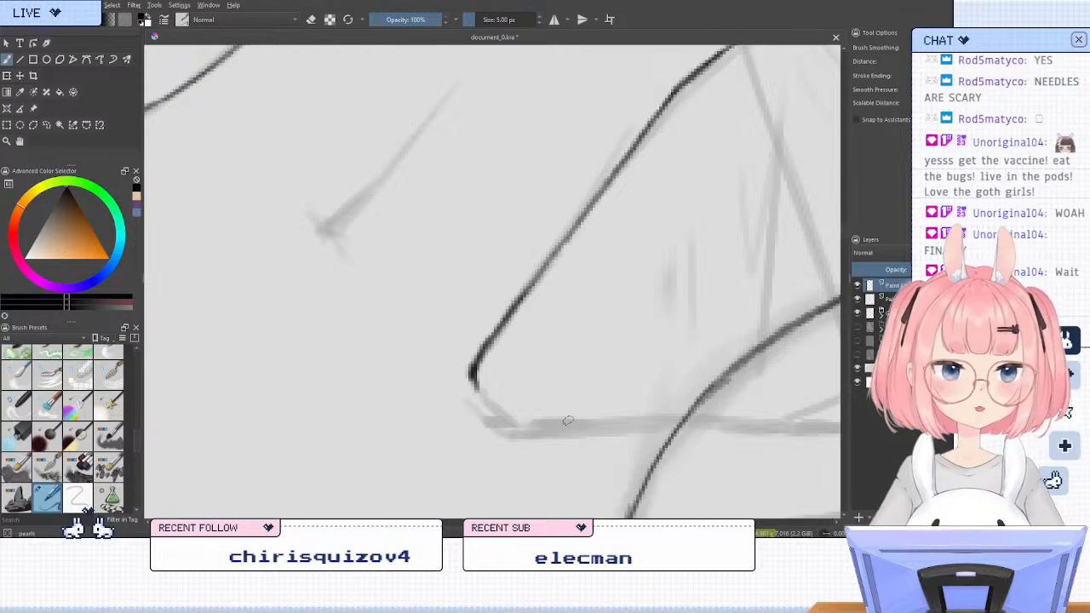
key(ctrl+minus)
key(ctrl+minus)
key(ctrl+minus)
key(ctrl+minus)
key(ctrl+minus)
Ink the curve between the two lowest fingers and continue along the lowest finger's upper edge to the inked shoulder line
key(4)
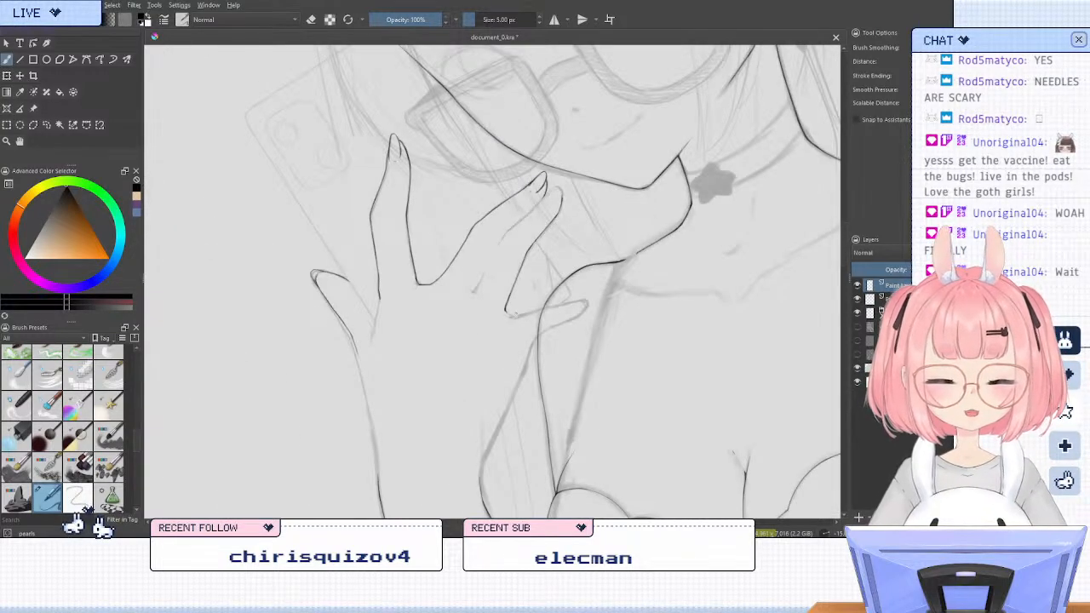
key(ctrl+plus)
key(ctrl+plus)
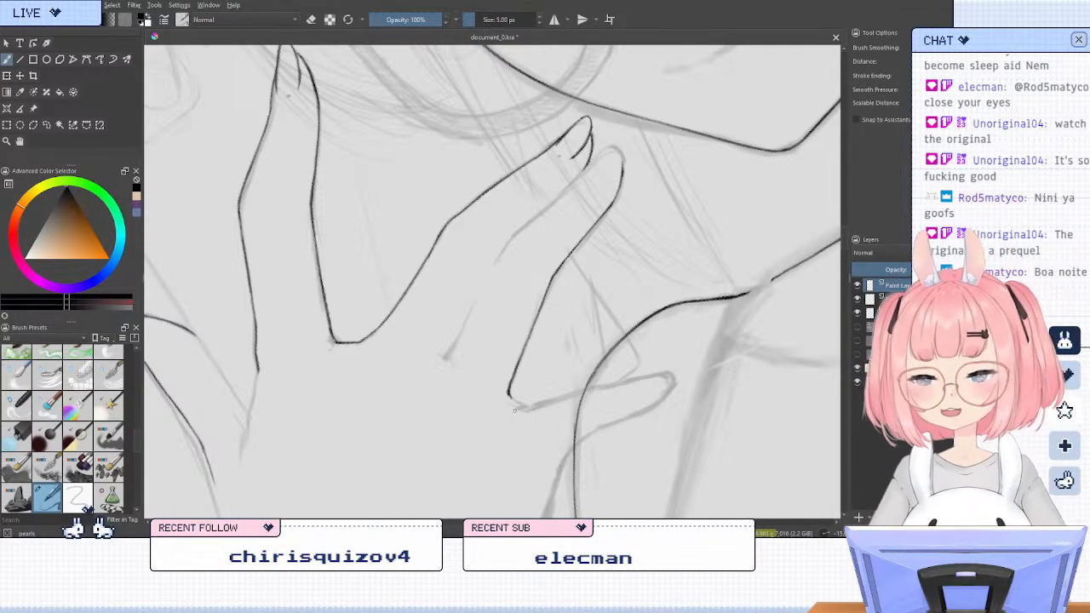
key(4)
key(4)
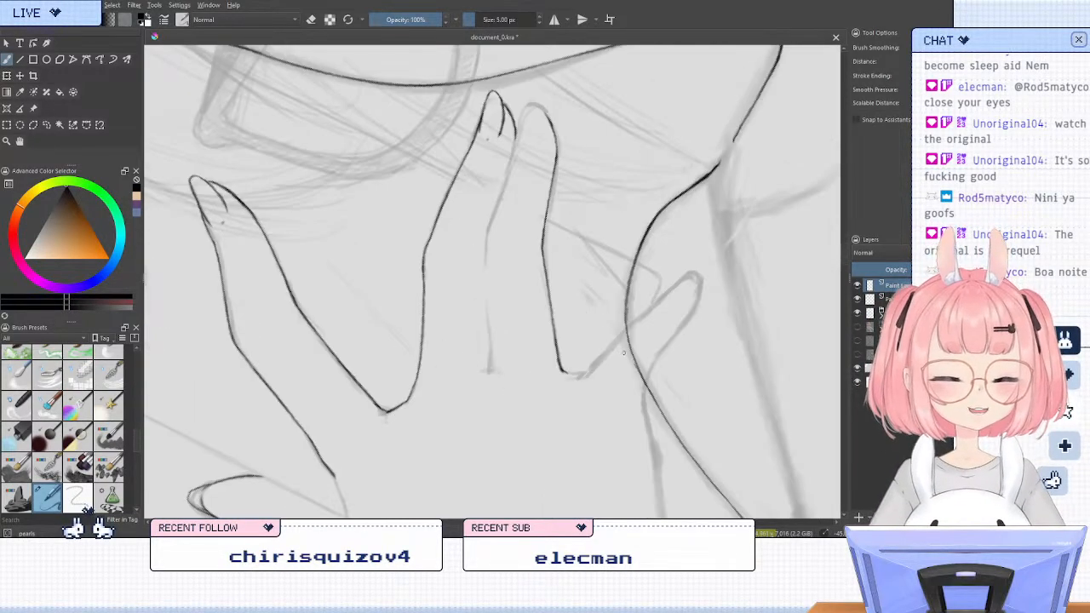
drag(663, 344, 599, 369)
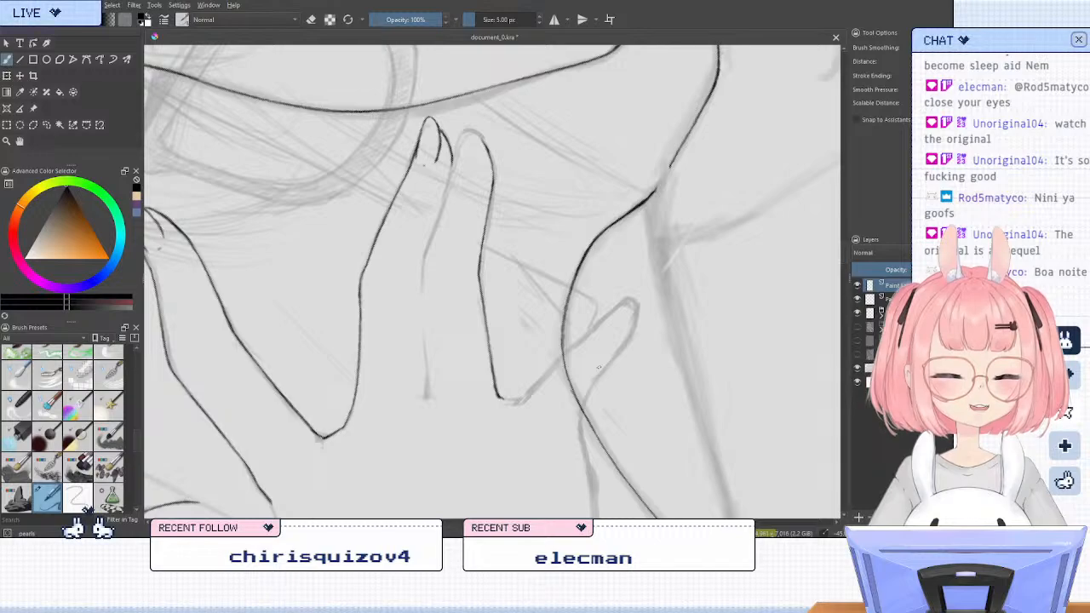
scroll(554, 380, up, 1)
mouse_move(478, 404)
mouse_down()
mouse_move(494, 407)
mouse_move(574, 338)
mouse_up()
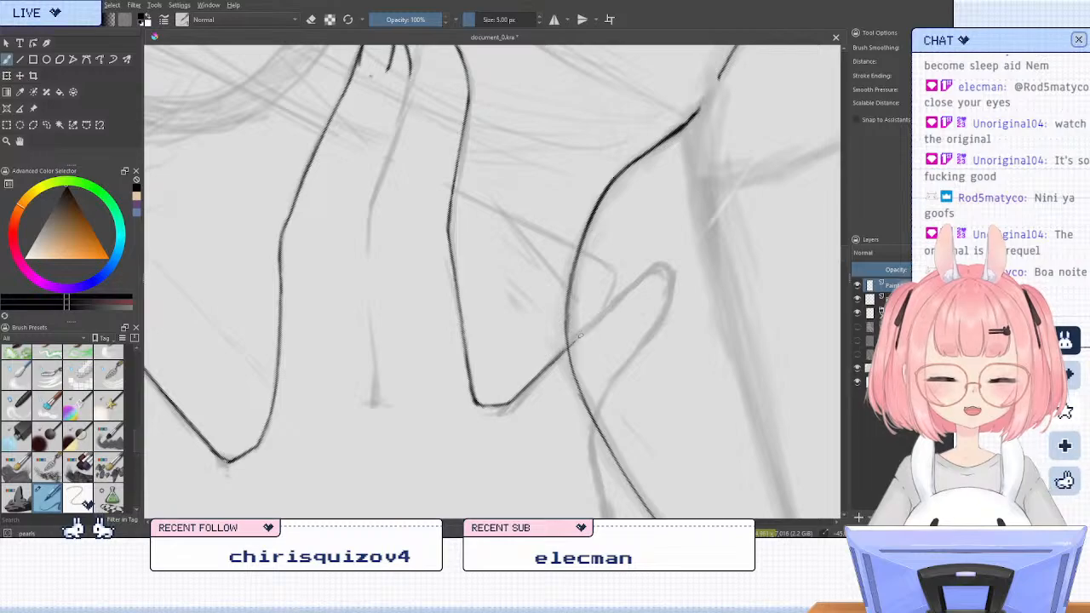
Extend the lowest finger's upper edge past the shoulder line to its tip, undoing and redoing strokes as needed
drag(570, 340, 587, 326)
key(ctrl+z)
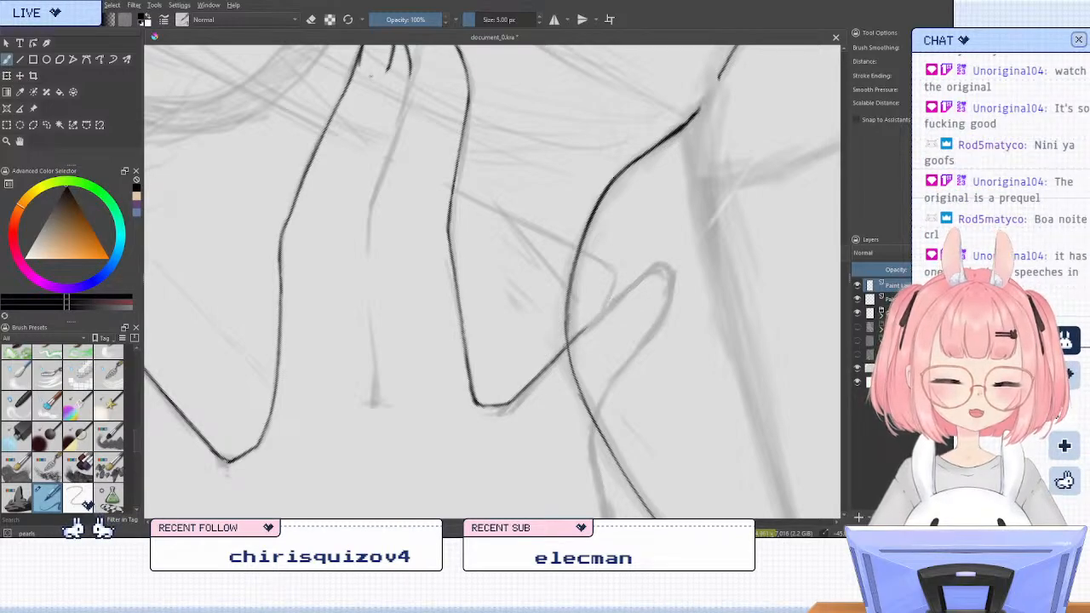
mouse_move(641, 285)
mouse_down()
mouse_move(670, 272)
mouse_move(656, 269)
mouse_up()
key(ctrl+z)
key(ctrl+z)
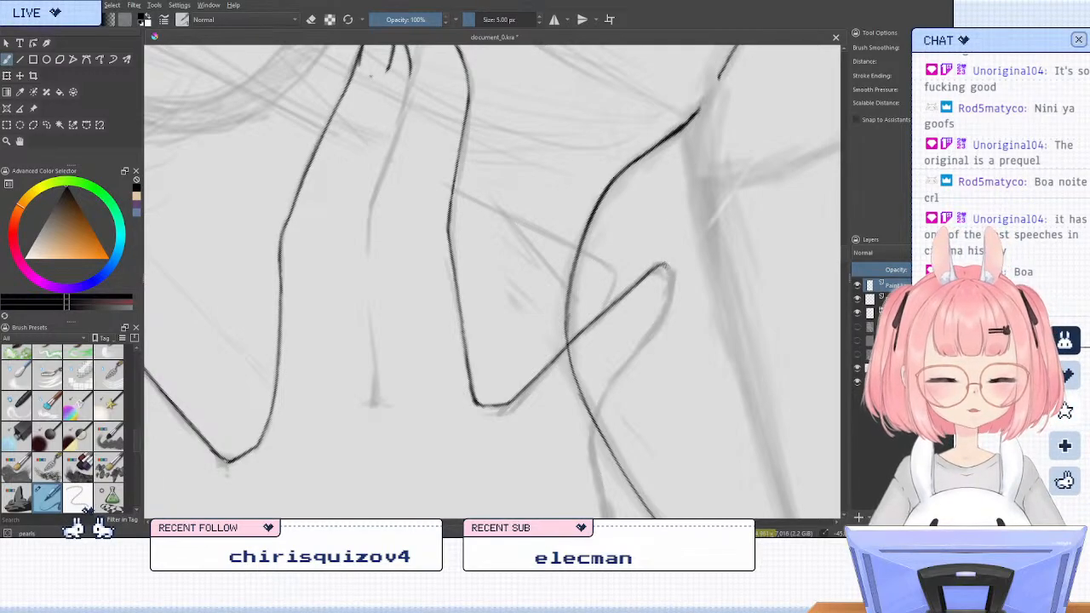
Try to ink the rounded turn at the lowest finger's tip
mouse_move(667, 267)
mouse_down()
mouse_move(661, 303)
mouse_move(665, 288)
mouse_move(654, 298)
mouse_up()
key(ctrl+z)
key(ctrl+z)
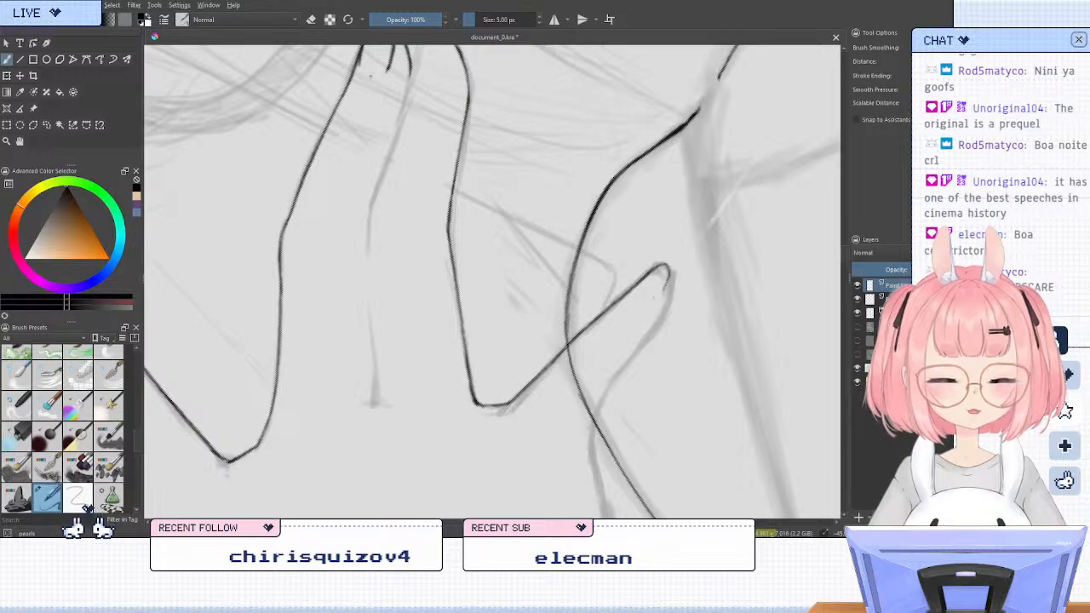
key(ctrl+z)
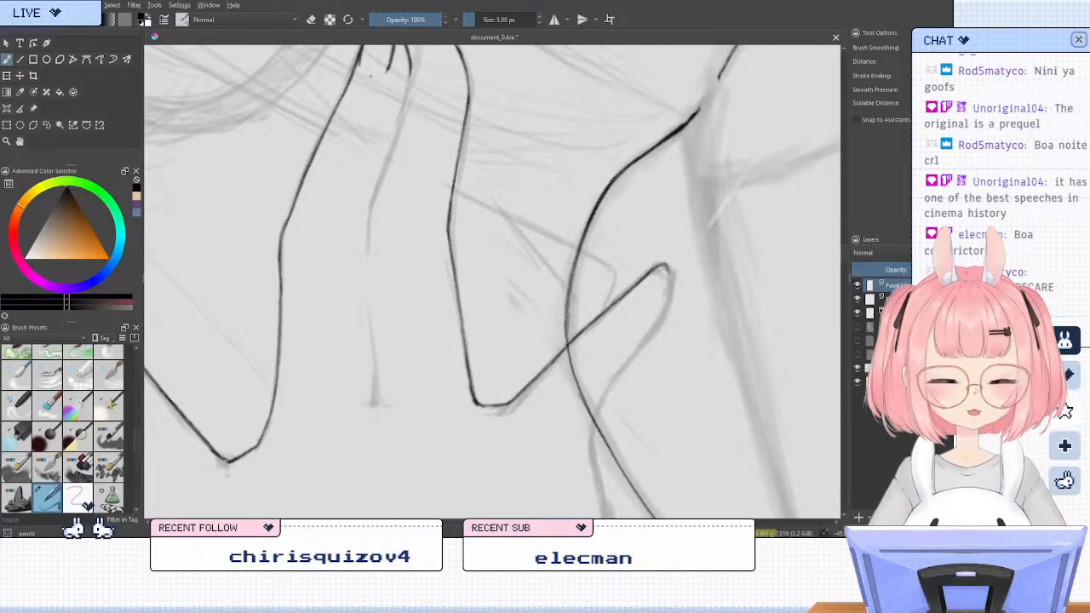
Try to ink the lowest finger's lower edge from the inked shoulder line up to its rounded tip
drag(658, 289, 653, 298)
key(ctrl+z)
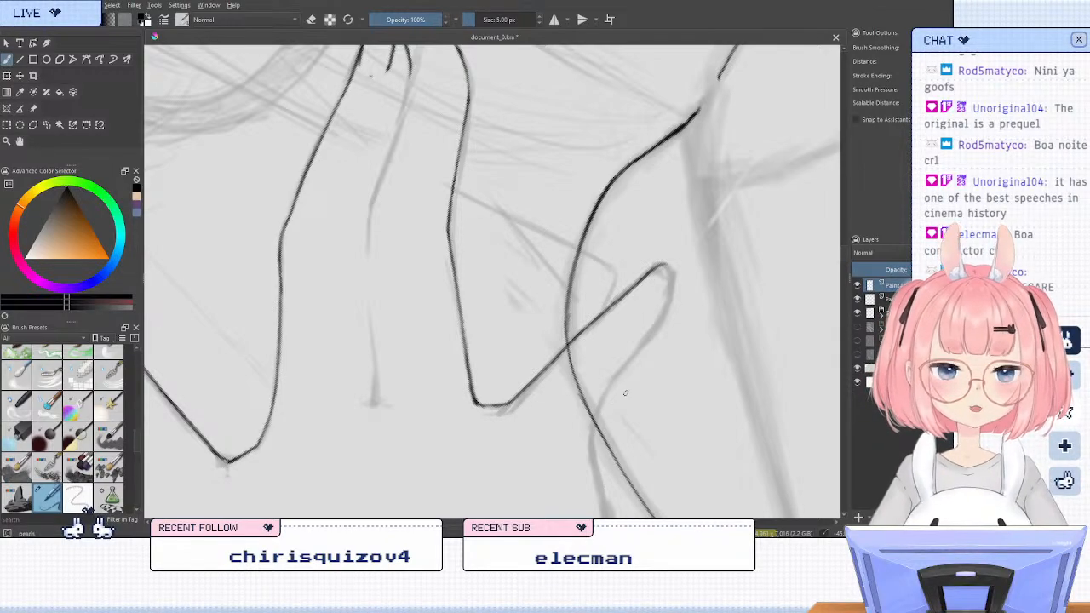
drag(604, 398, 589, 439)
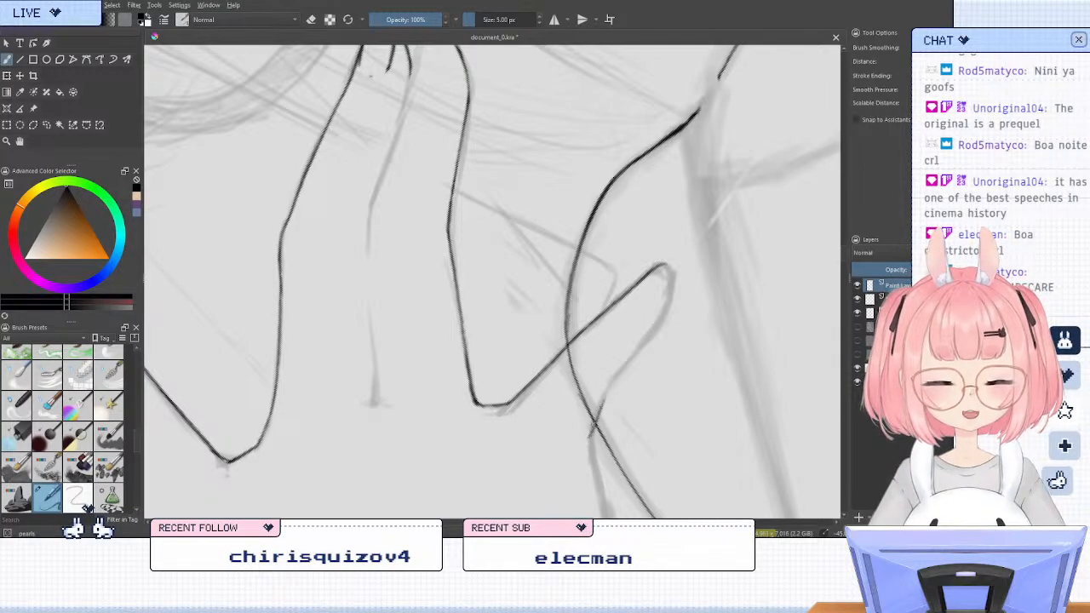
key(ctrl+z)
key(ctrl+z)
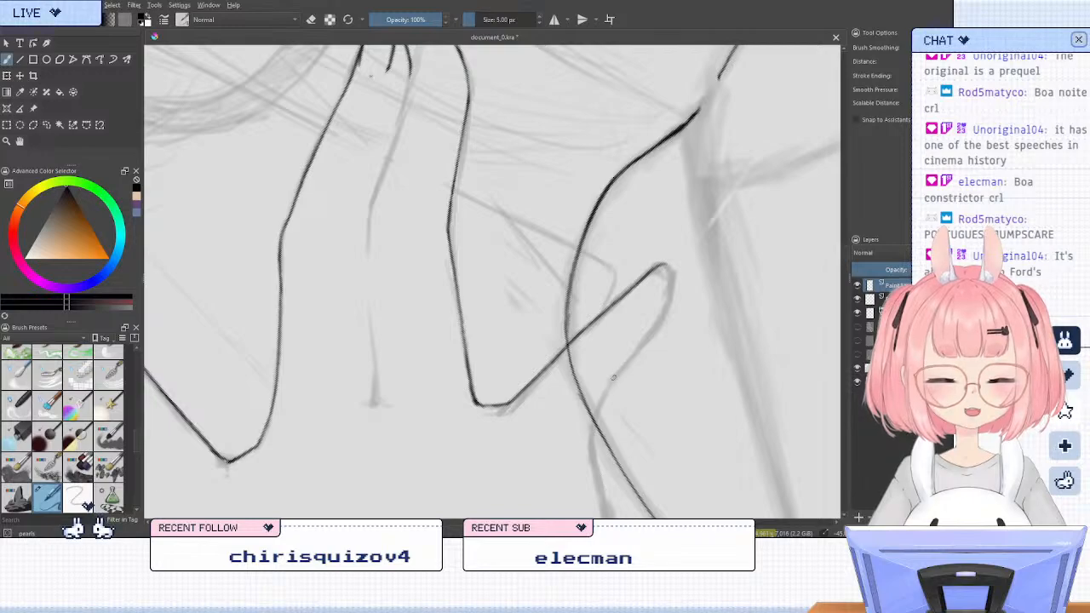
drag(590, 428, 589, 440)
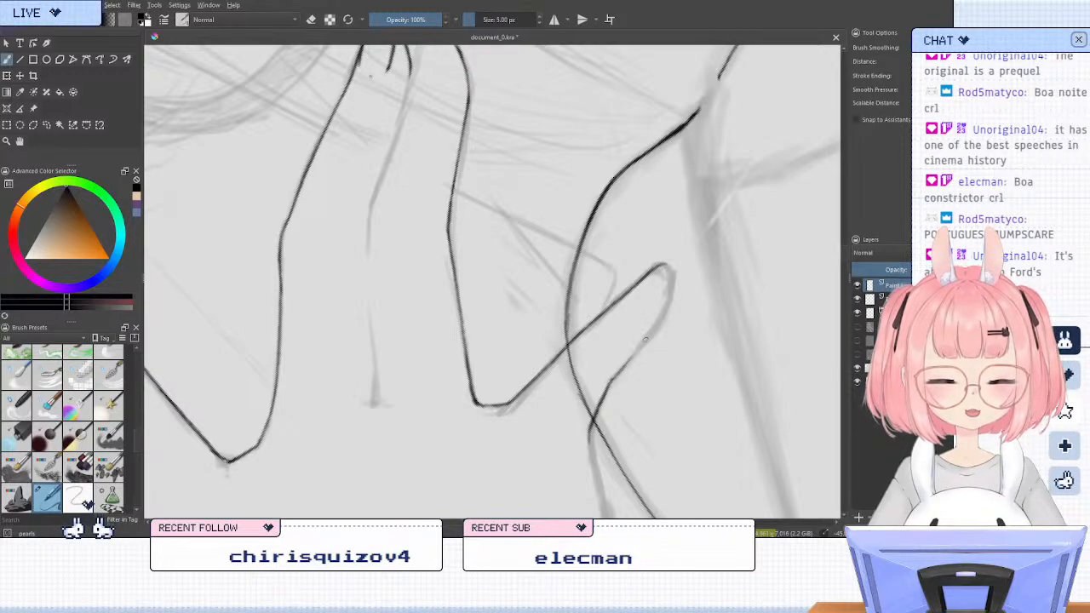
mouse_move(658, 322)
mouse_down()
mouse_move(615, 377)
mouse_move(653, 332)
mouse_up()
drag(672, 271, 667, 296)
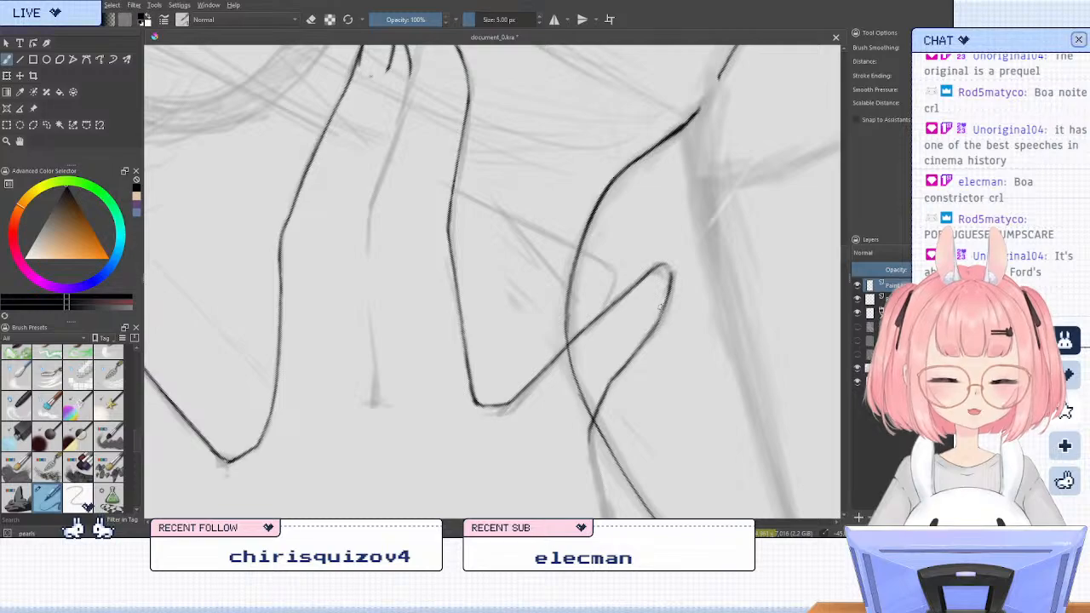
key(ctrl+z)
key(ctrl+z)
key(ctrl+z)
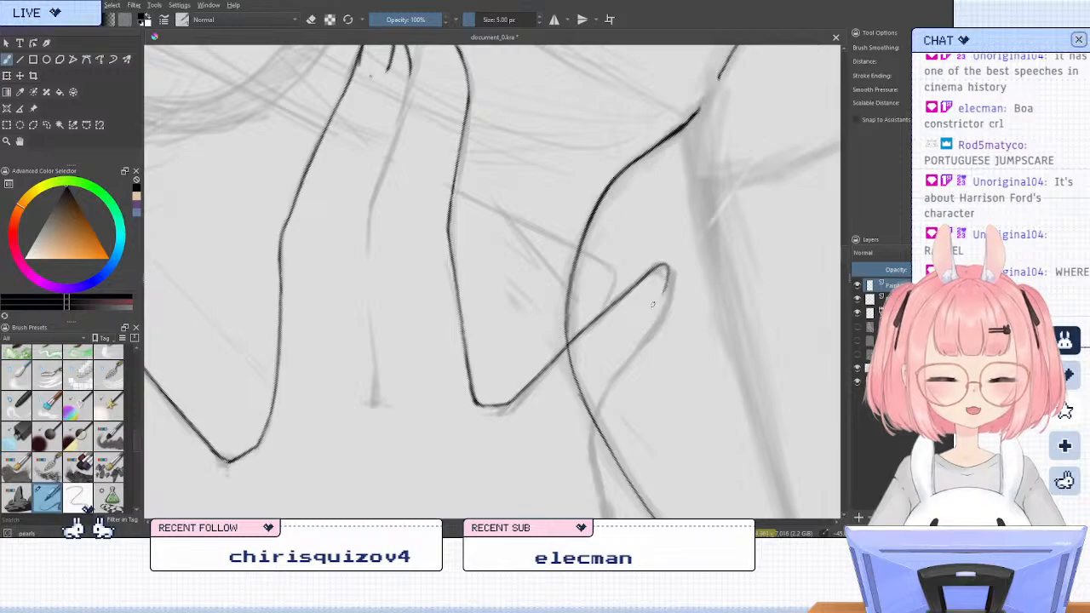
Ink and touch up the short curved fingernail marks inside the lowest finger's tip
key(ctrl+z)
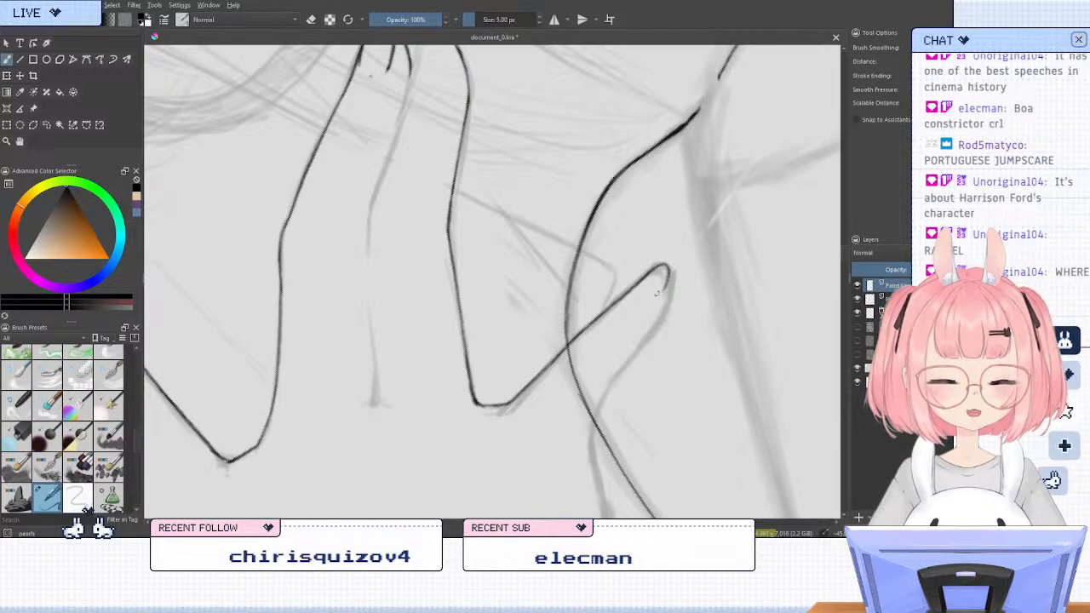
drag(668, 270, 664, 289)
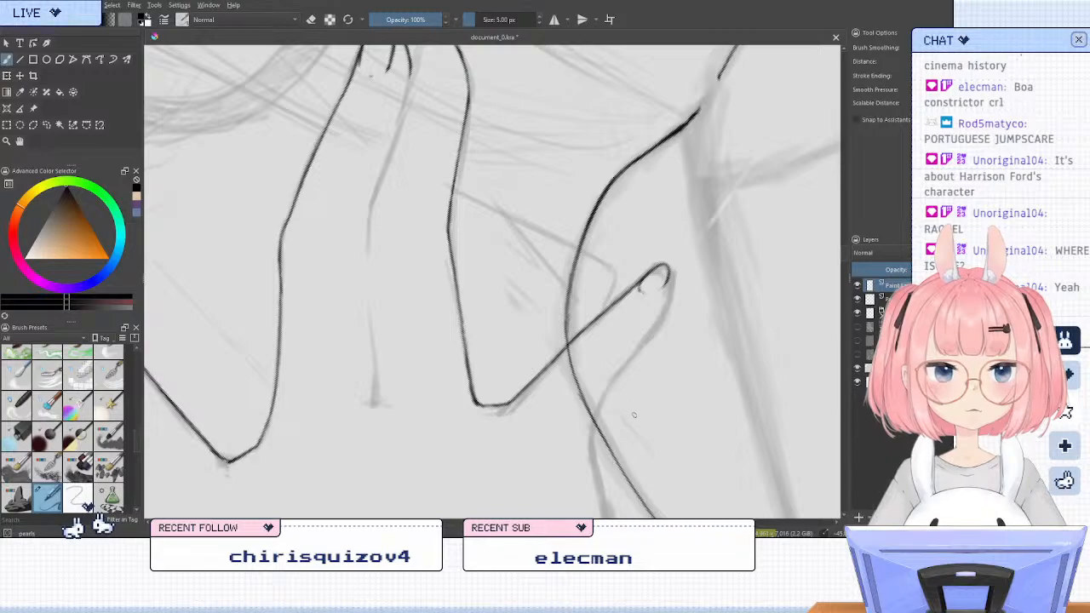
key(5)
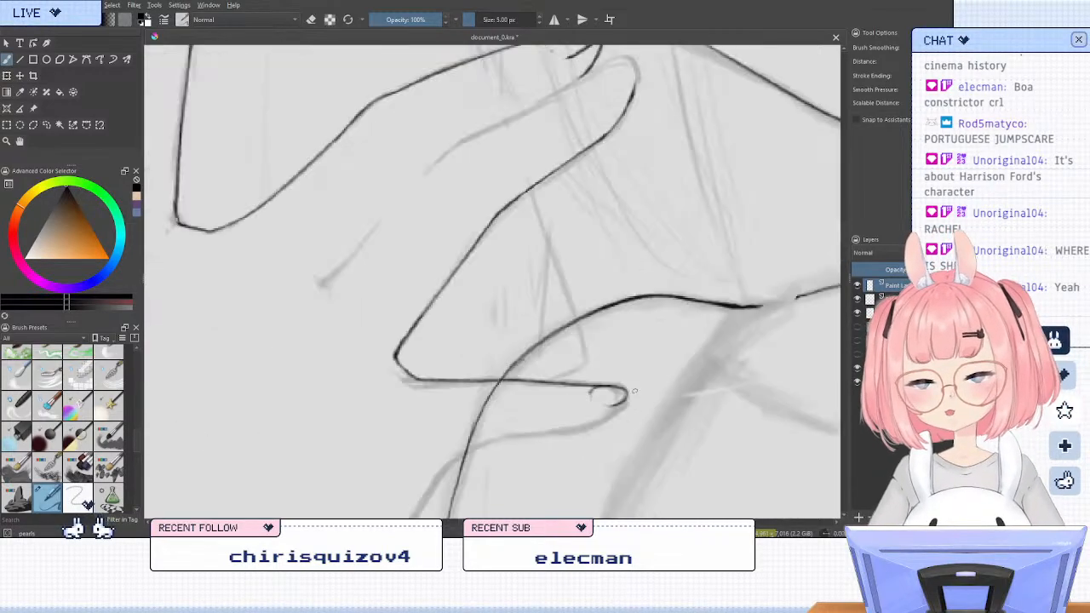
key(m)
key(6)
key(6)
key(6)
key(6)
key(6)
key(6)
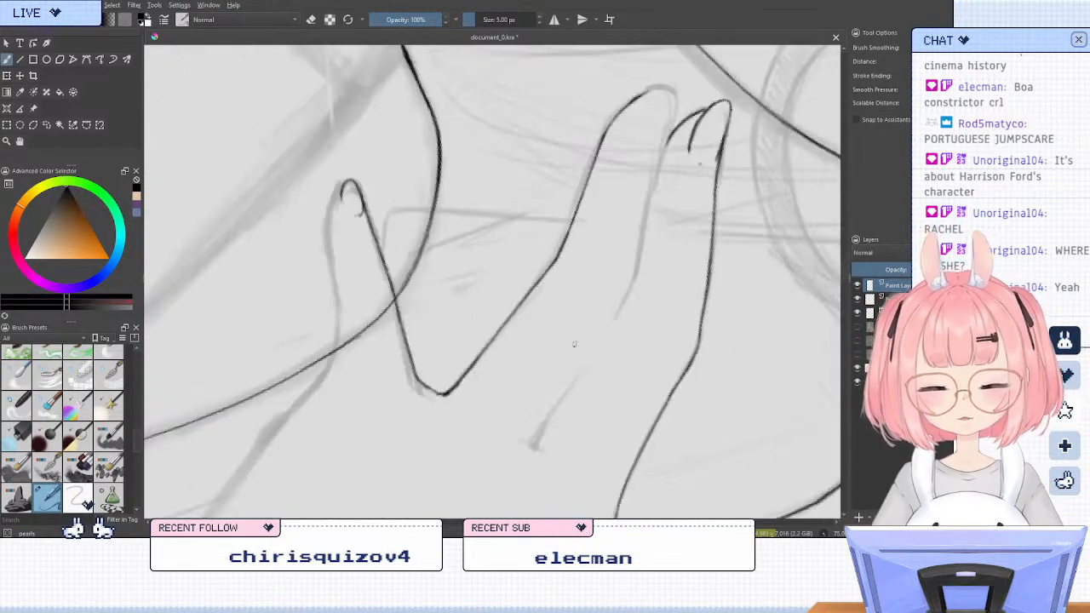
mouse_move(431, 183)
mouse_down()
mouse_move(547, 298)
mouse_move(524, 276)
mouse_move(525, 295)
mouse_move(497, 298)
mouse_up()
key(6)
key(6)
key(6)
key(slash)
drag(494, 301, 482, 311)
key(slash)
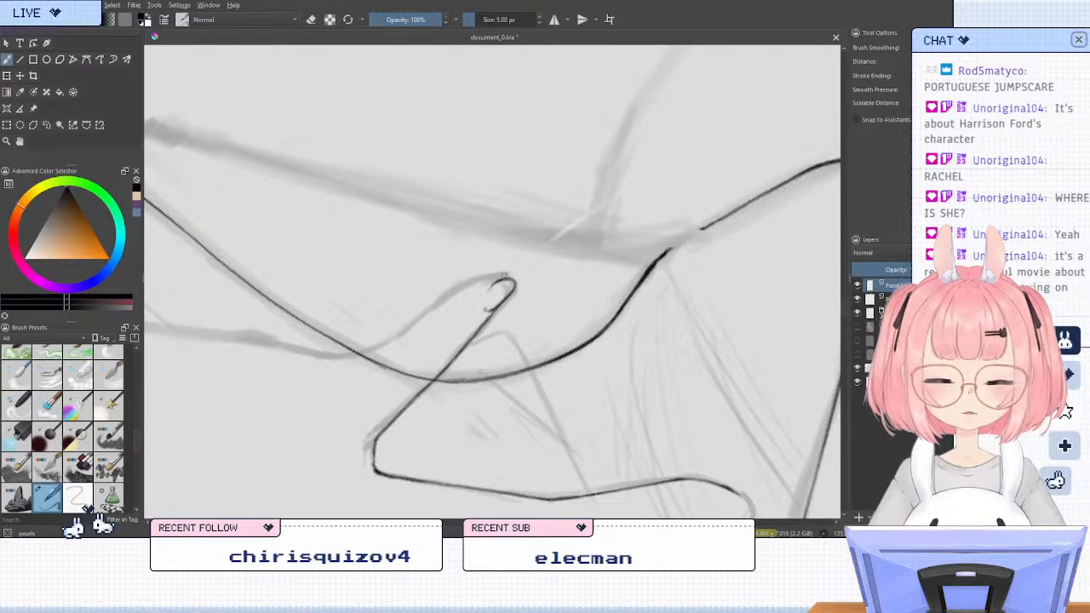
Ink the lowest finger's rounded tip and its lower edge back past the shoulder line, redoing strokes as needed
drag(506, 277, 418, 321)
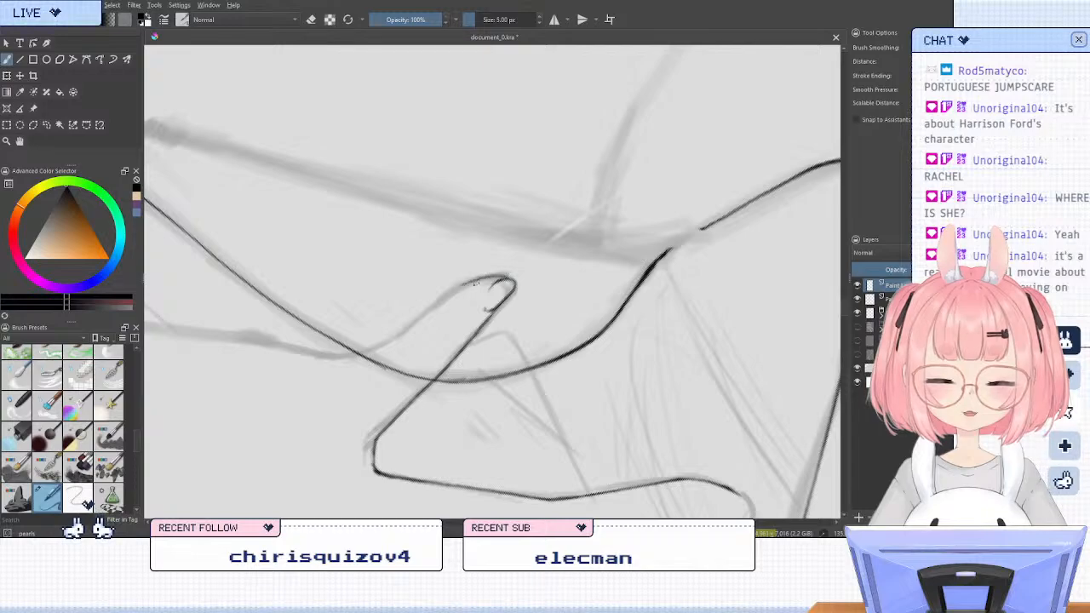
key(ctrl+z)
drag(508, 276, 447, 298)
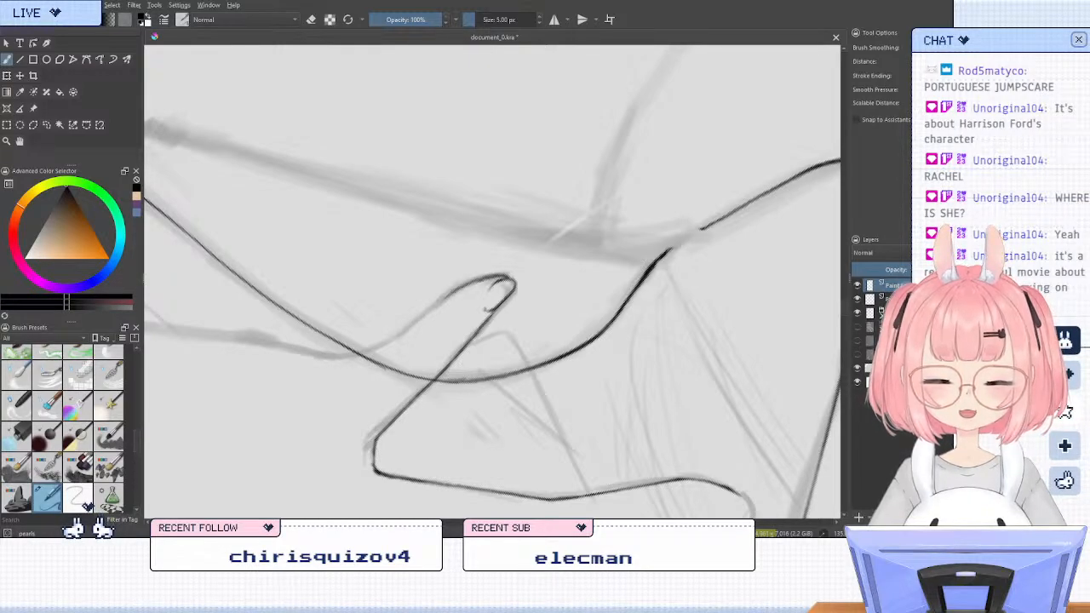
mouse_move(463, 288)
mouse_down()
mouse_move(381, 346)
mouse_move(356, 355)
mouse_up()
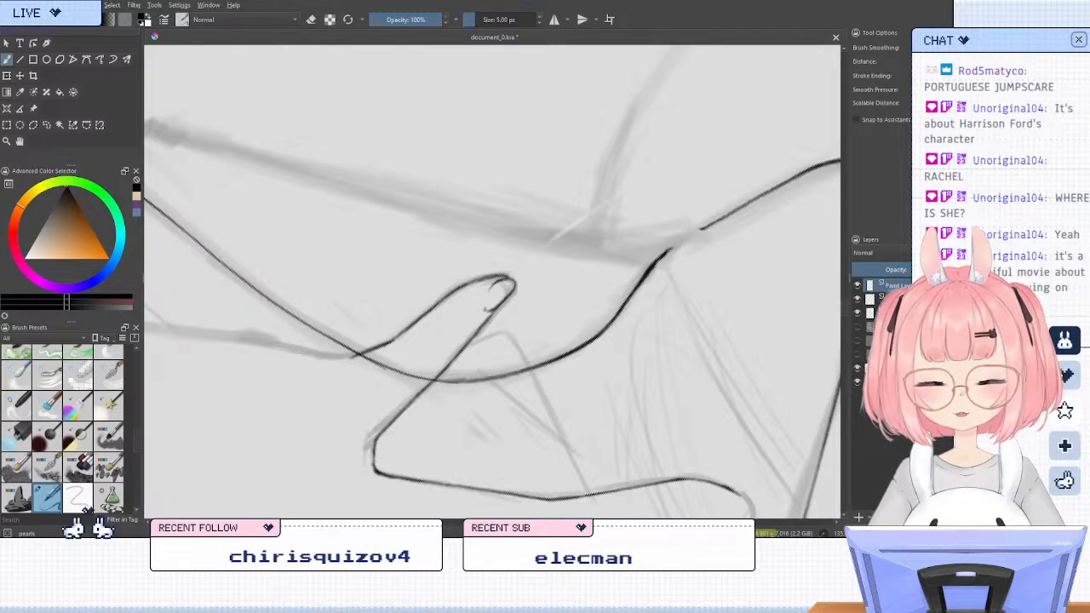
key(ctrl+z)
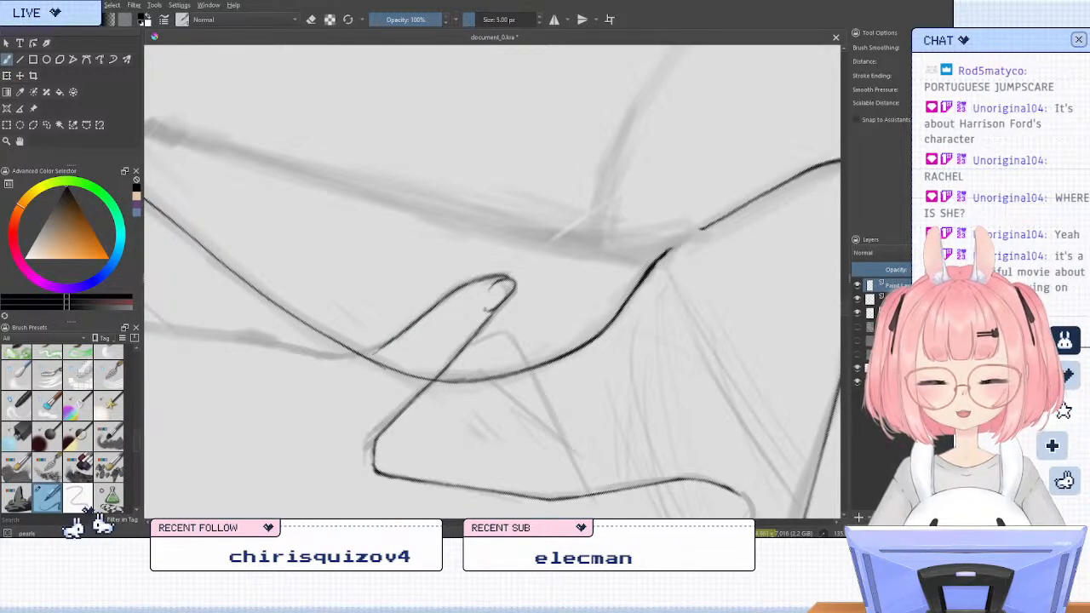
drag(381, 344, 349, 358)
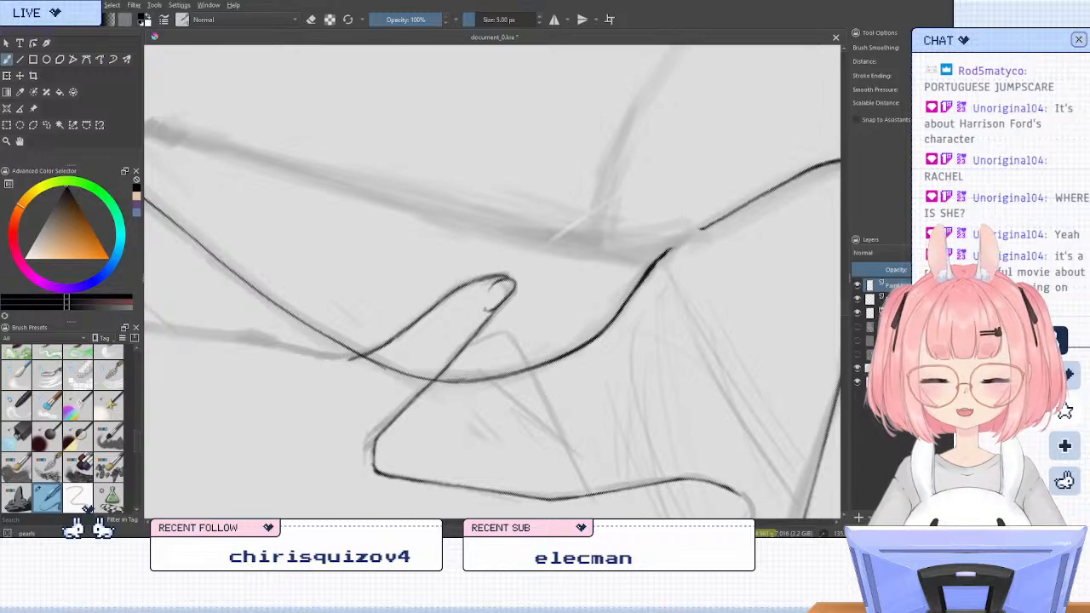
Erase the excess part of the fingernail mark and close the small gap in the neck-to-shoulder line
key(5)
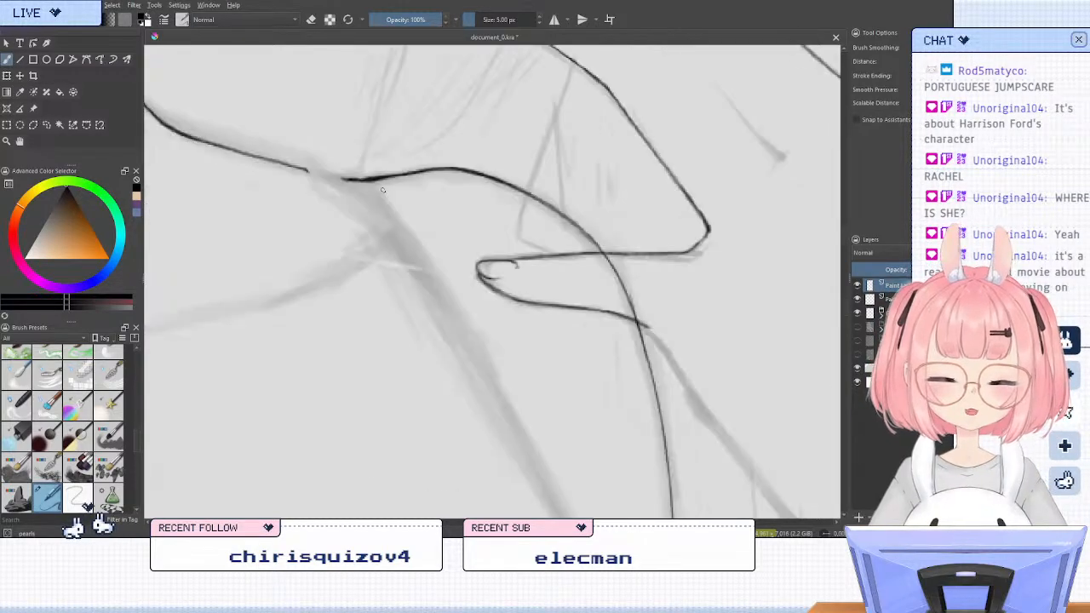
key(e)
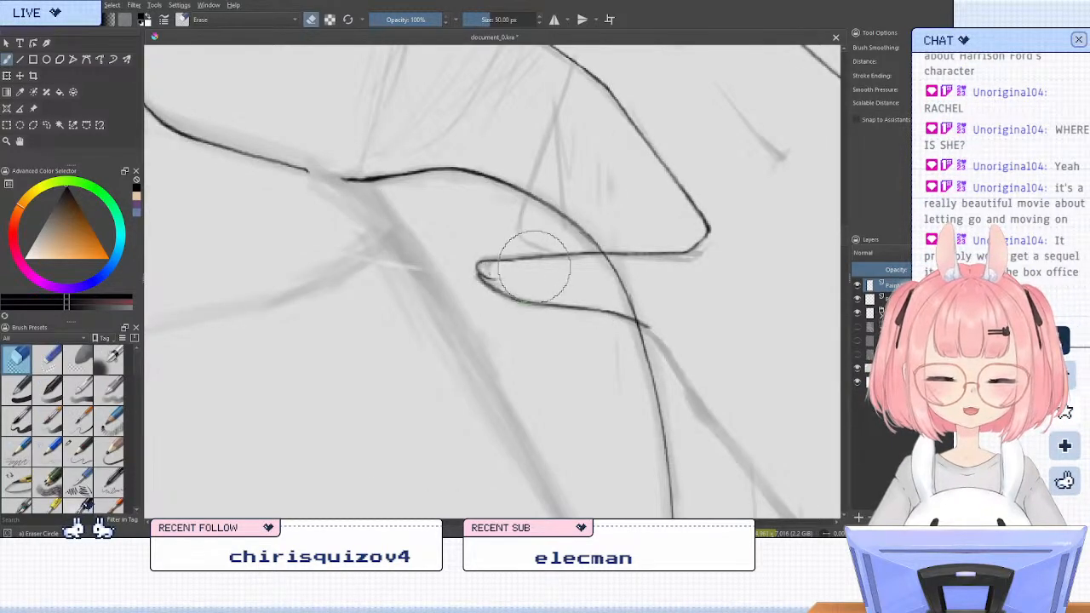
key(e)
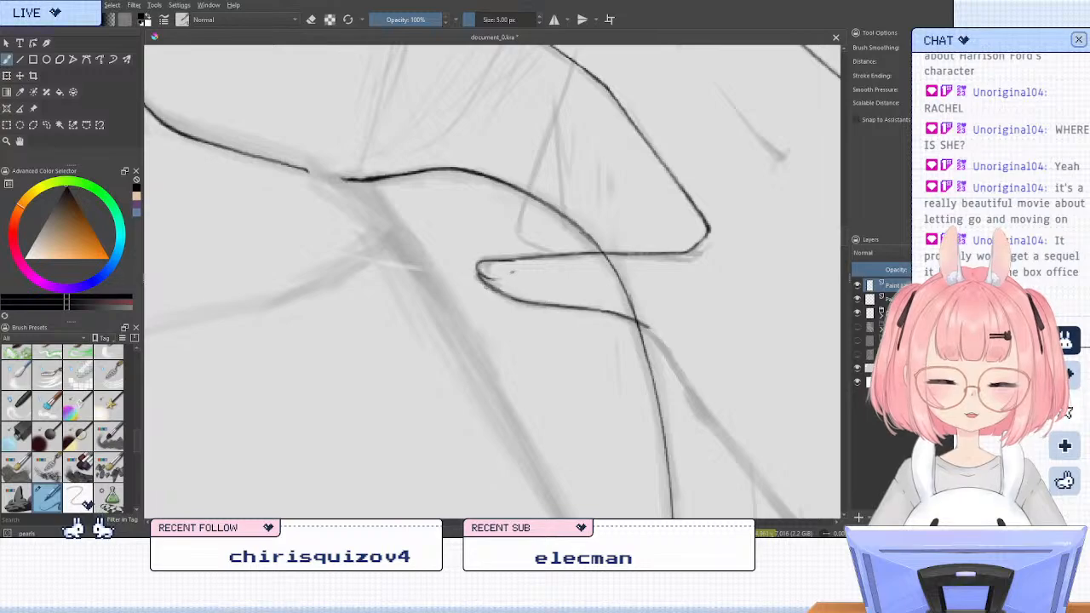
drag(300, 168, 350, 180)
scroll(466, 270, down, 5)
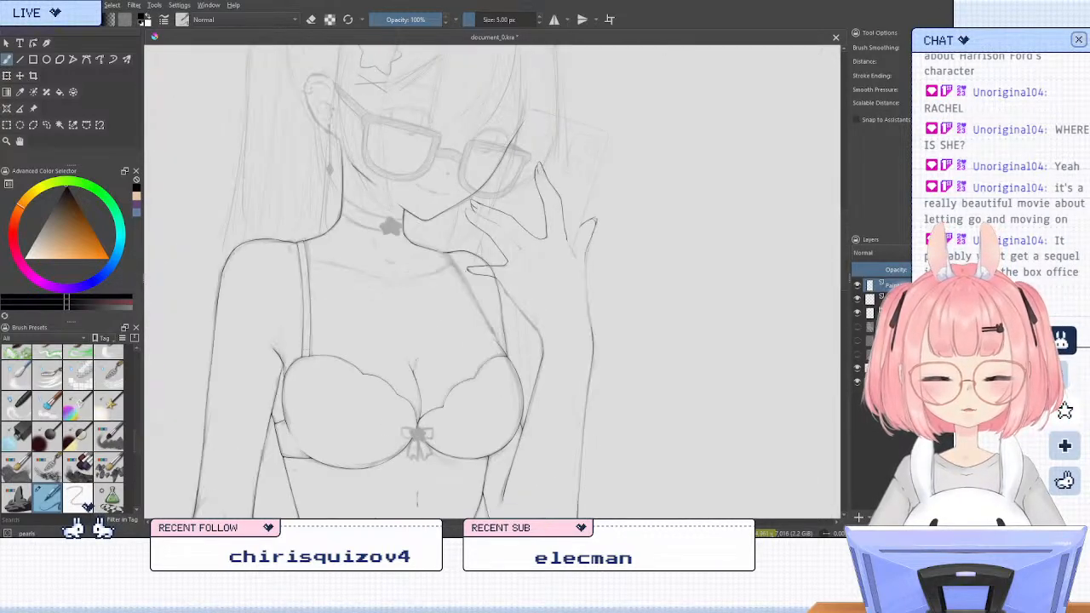
Ink the palm's inner edge from the base of the lowest finger down to the inked wrist line
key(m)
scroll(428, 272, up, 3)
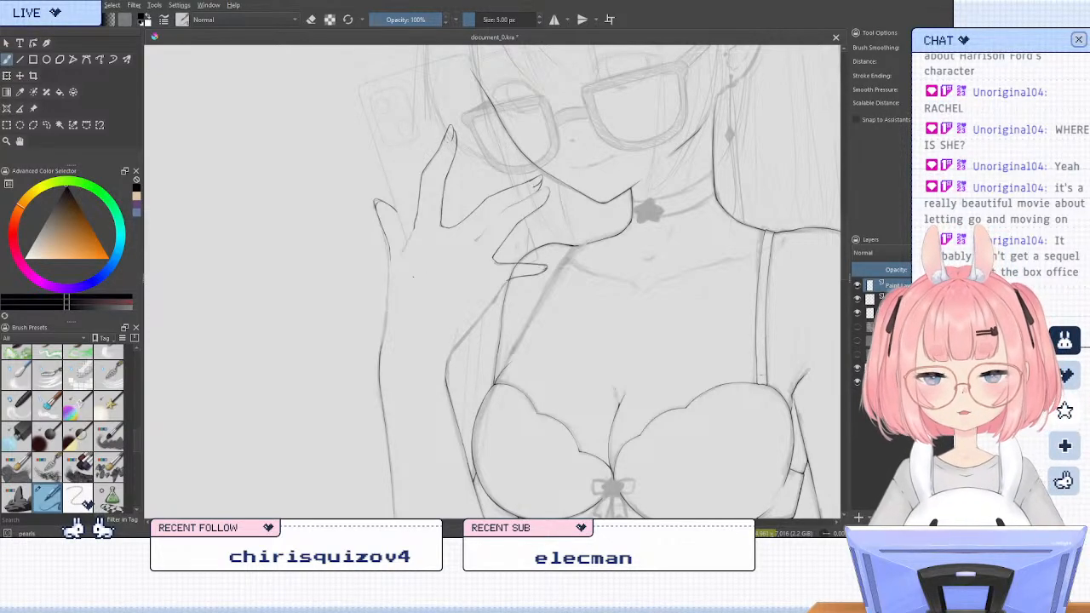
scroll(372, 314, up, 2)
scroll(482, 299, down, 1)
scroll(545, 304, up, 1)
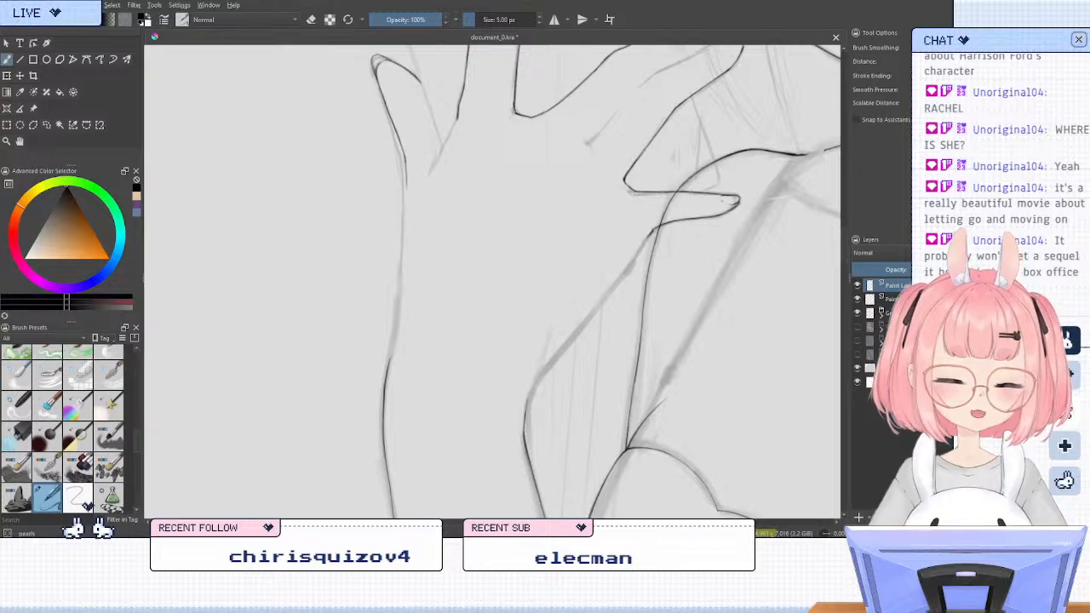
key(e)
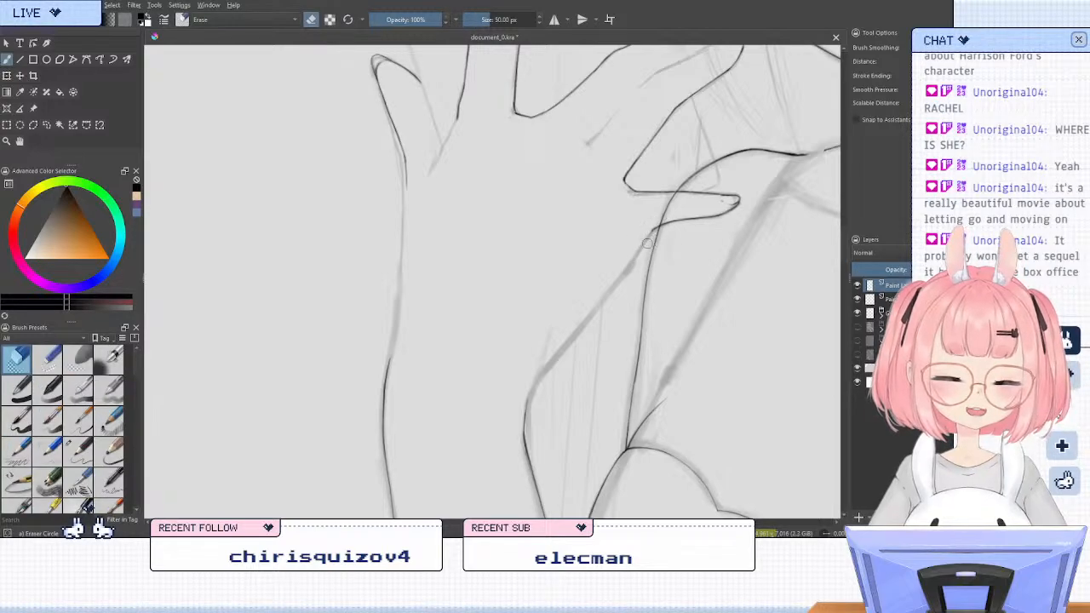
key(e)
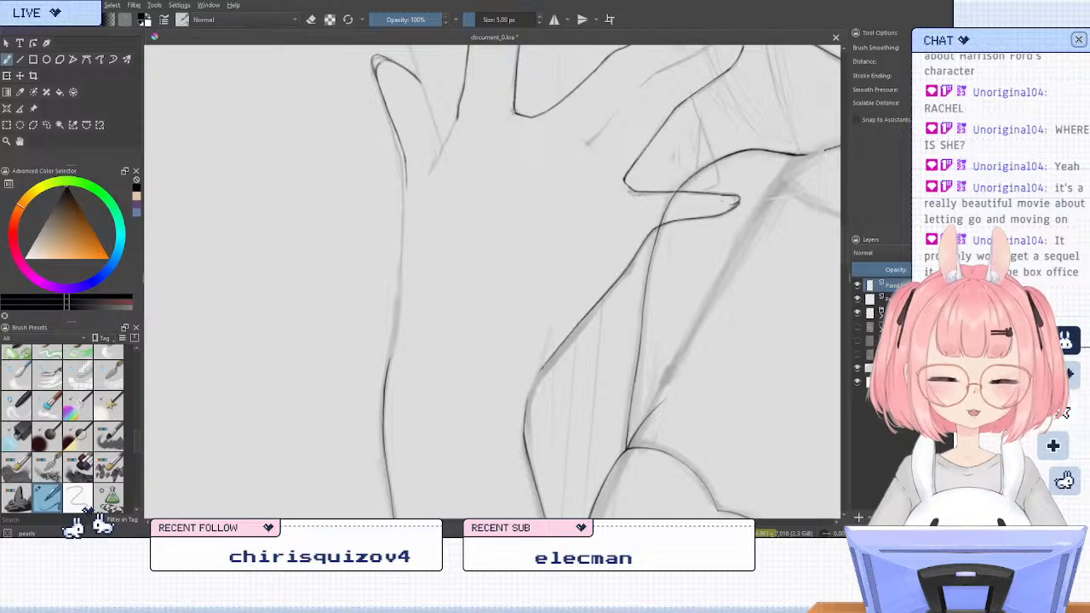
key(ctrl+z)
key(ctrl+z)
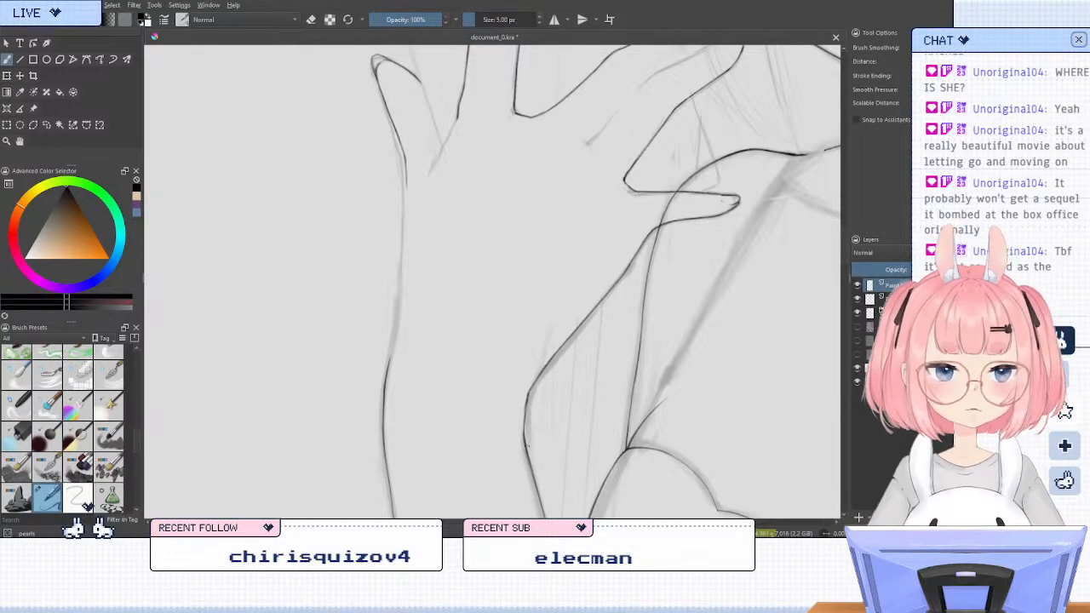
Ink the upper part of the hand's outer edge, from the outermost finger's base down along the palm
drag(643, 217, 530, 435)
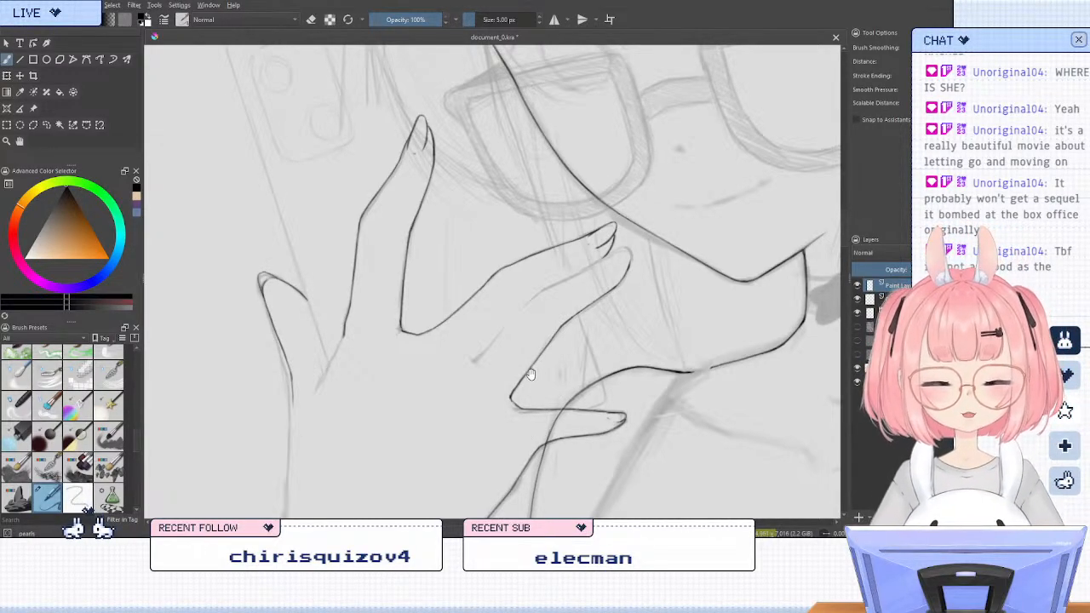
drag(531, 375, 673, 308)
drag(545, 392, 643, 295)
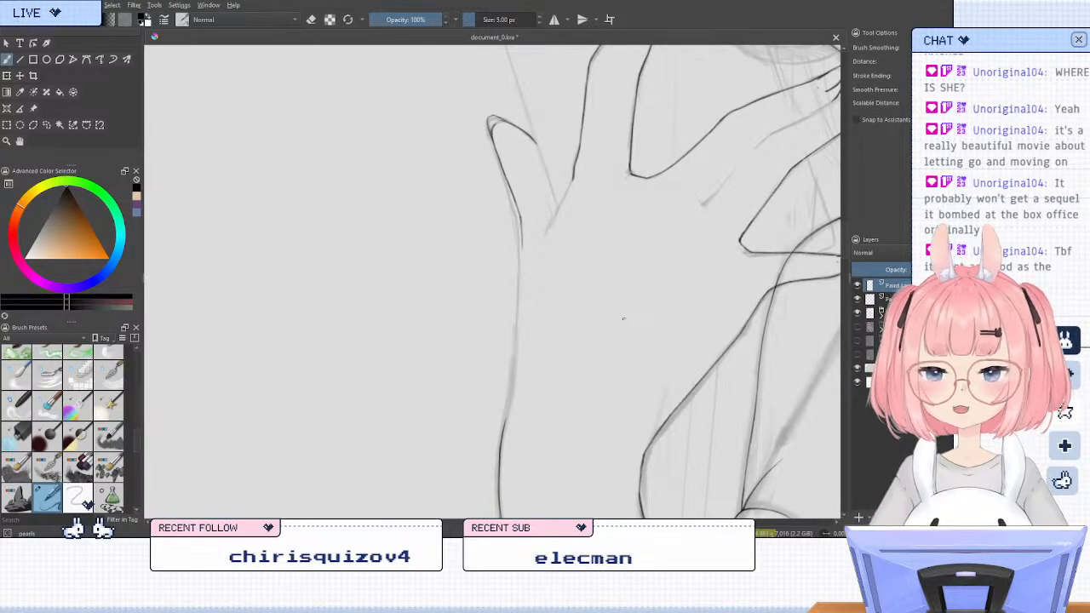
key(6)
key(6)
key(6)
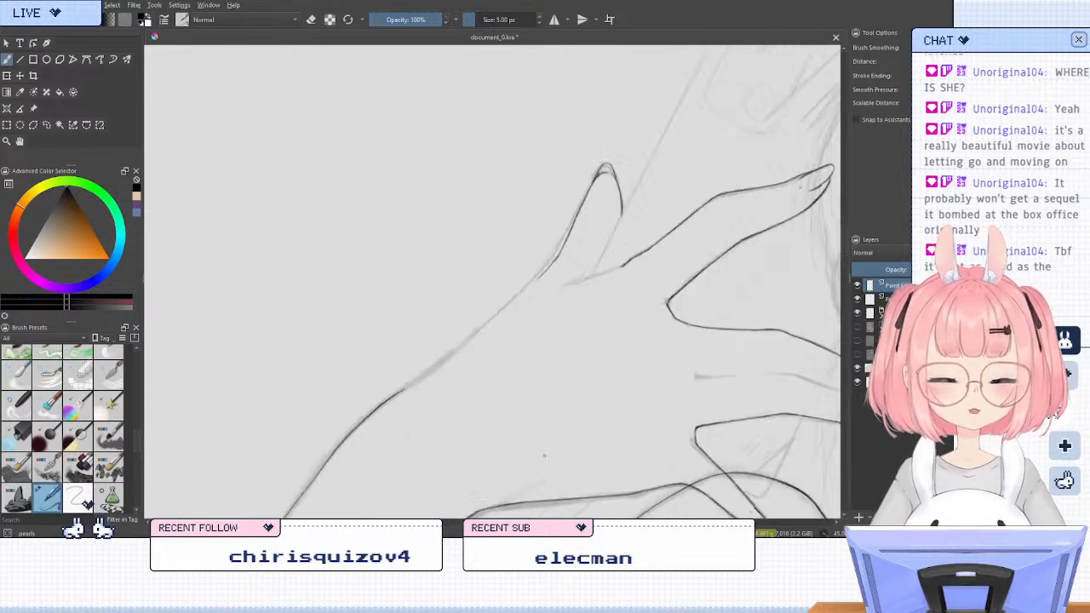
drag(518, 403, 586, 372)
scroll(576, 338, up, 1)
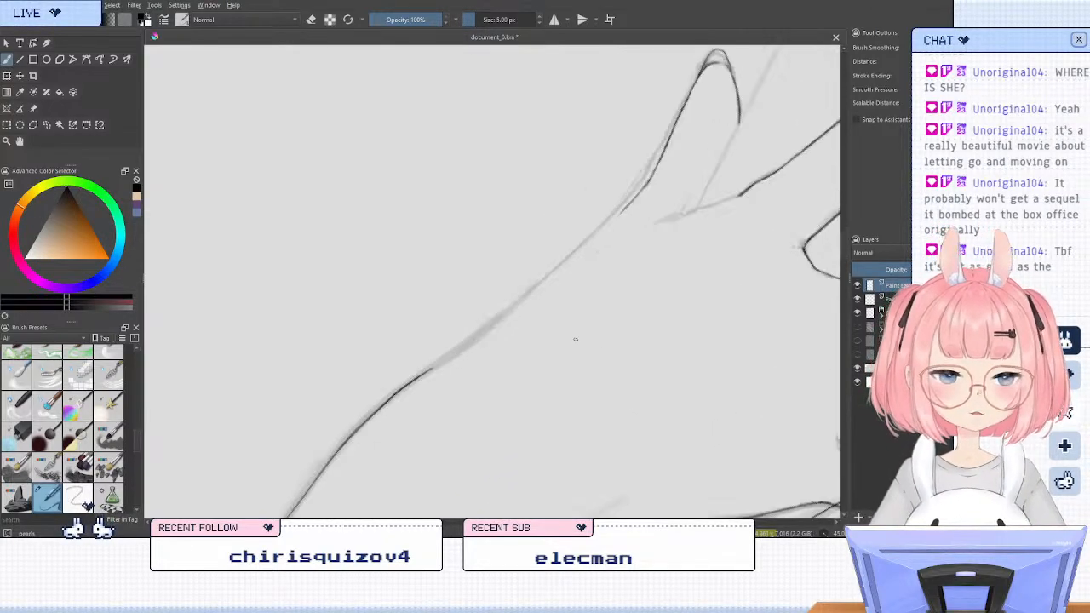
drag(639, 194, 438, 367)
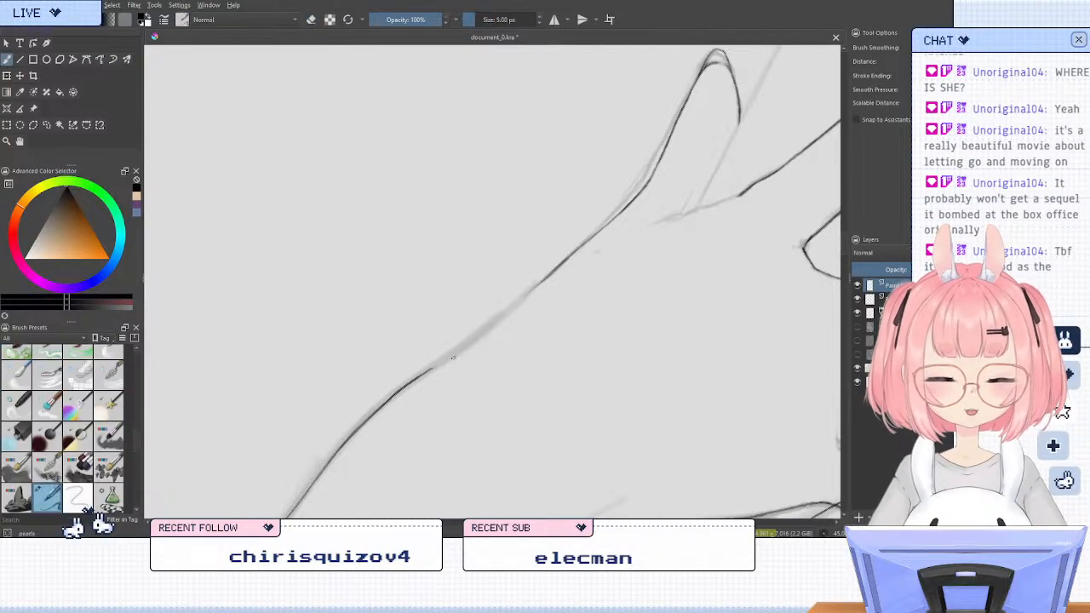
Join the hand's outer edge to the inked forearm line, redoing strokes until the gap along the palm is closed
drag(428, 372, 487, 327)
key(ctrl+z)
key(ctrl+z)
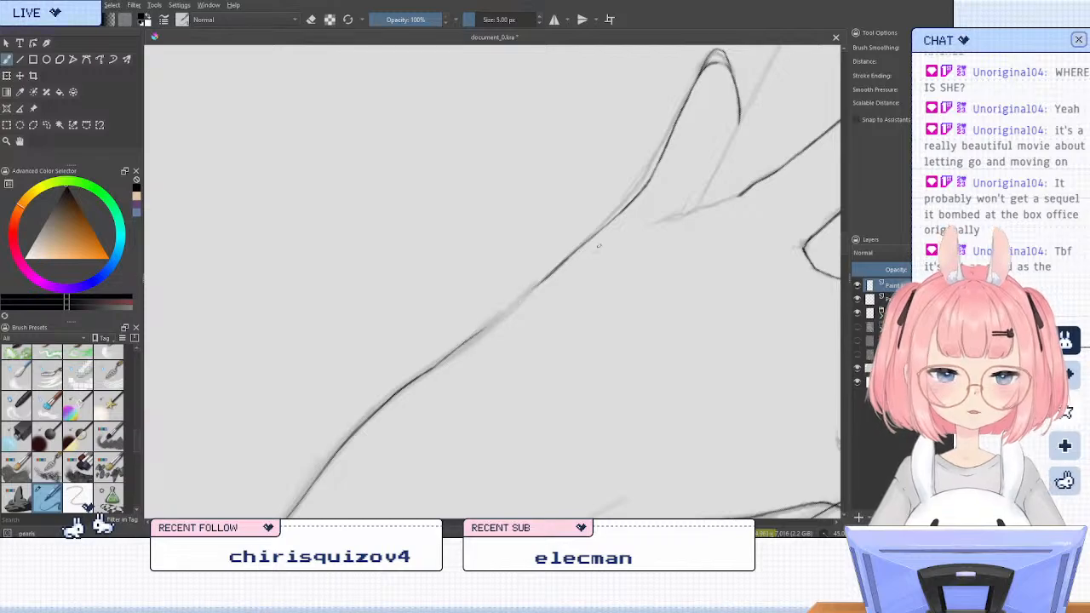
mouse_move(557, 269)
mouse_down()
mouse_move(454, 343)
mouse_move(479, 322)
mouse_up()
key(slash)
key(slash)
drag(434, 367, 526, 294)
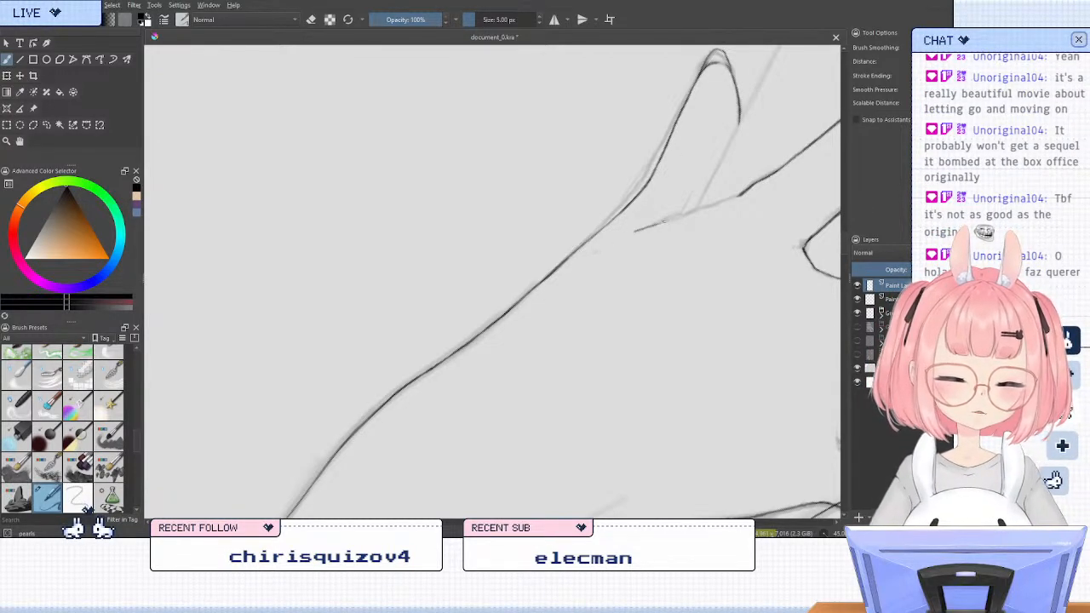
Redo the short base line between the outermost finger and its neighbour, joining it to the neighbouring finger's inked edge
key(ctrl+z)
drag(654, 223, 681, 218)
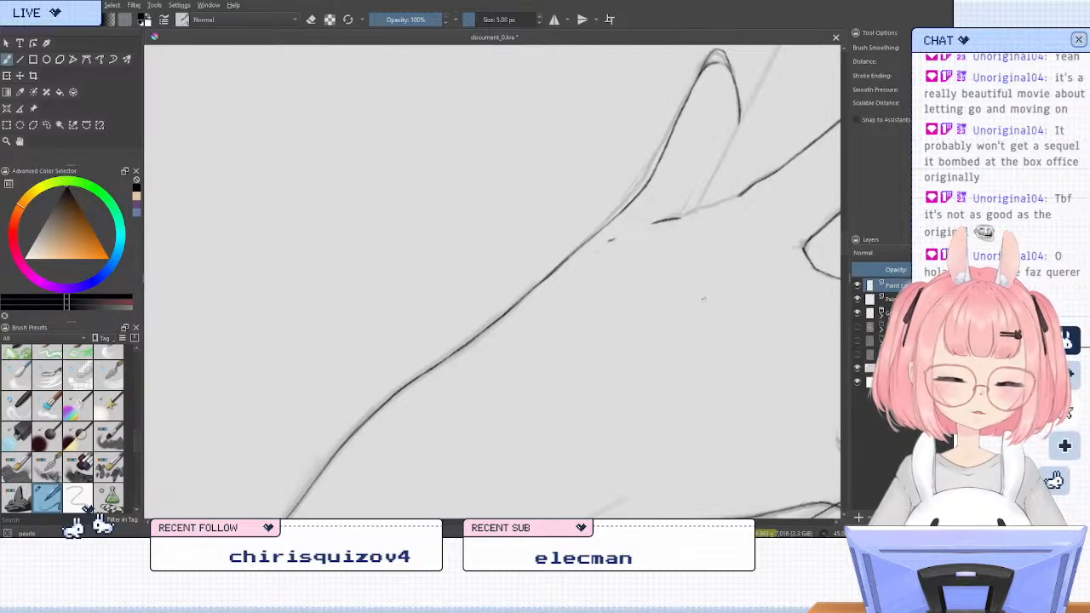
drag(680, 218, 742, 195)
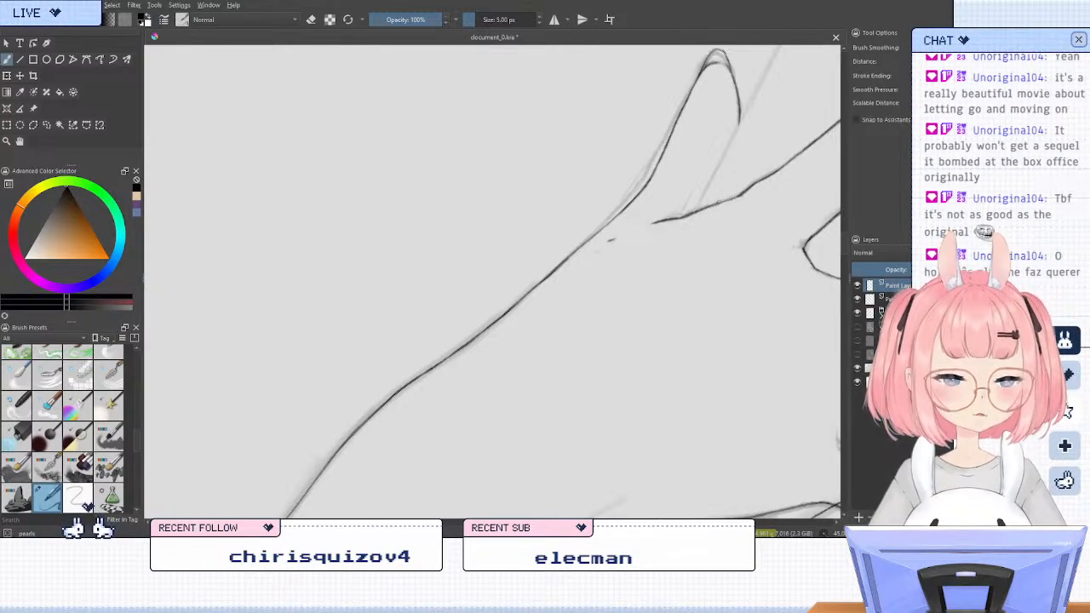
key(6)
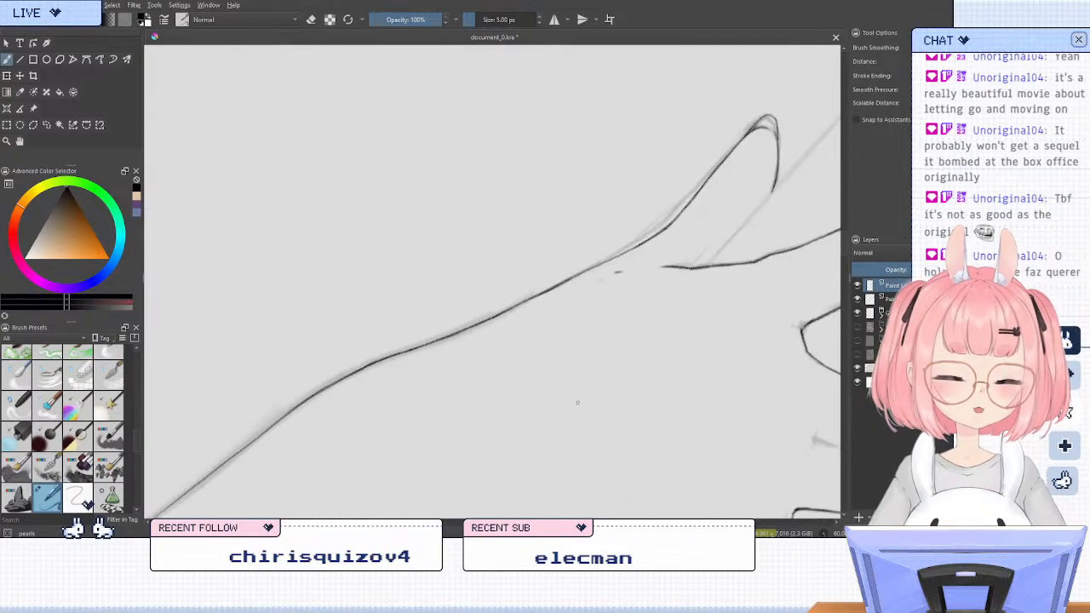
key(5)
scroll(411, 365, down, 3)
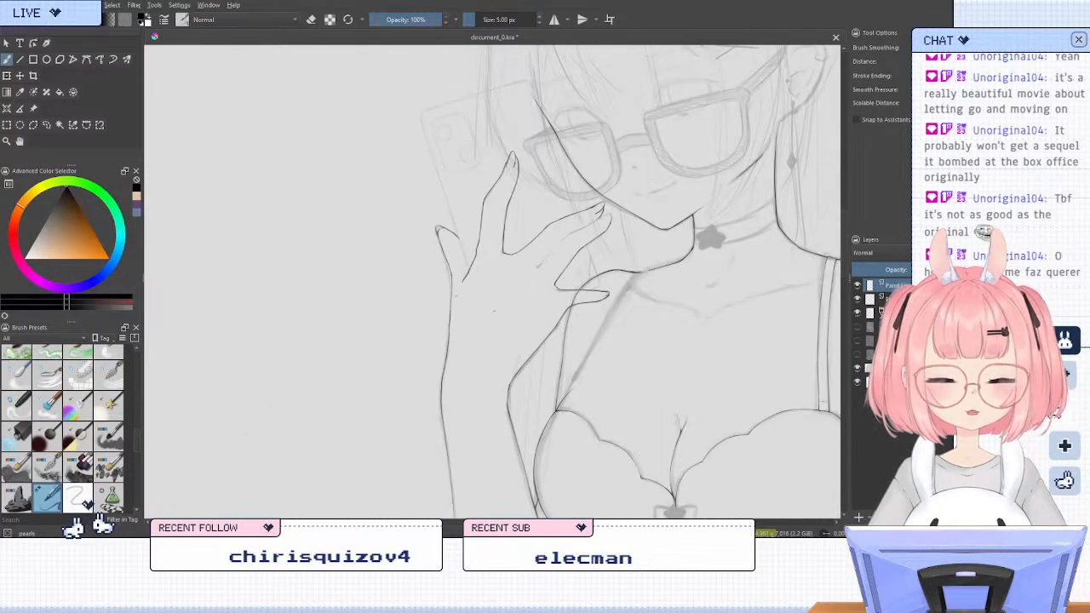
scroll(503, 313, up, 2)
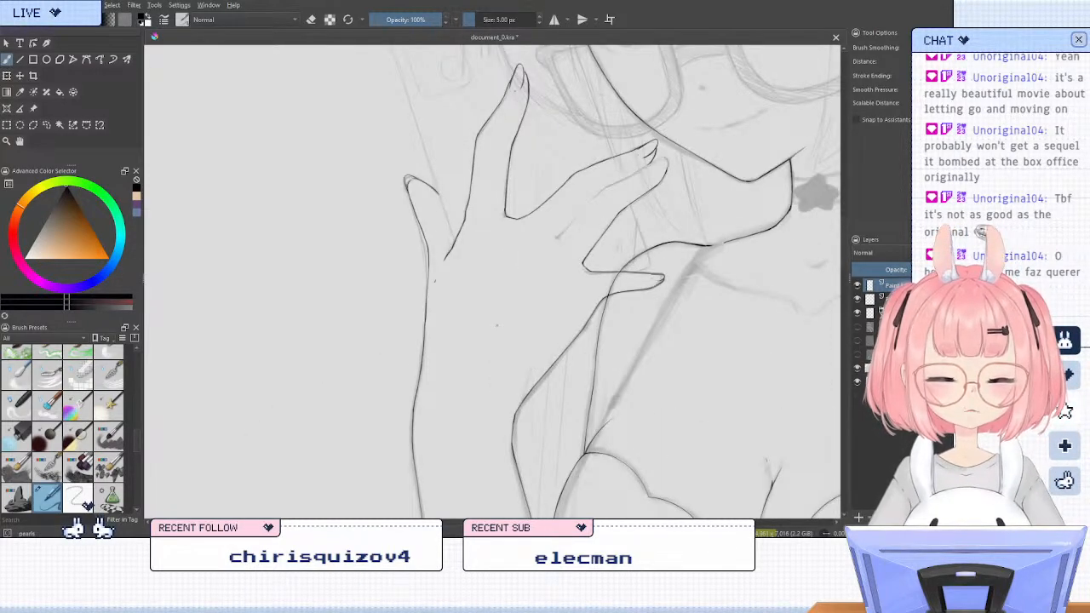
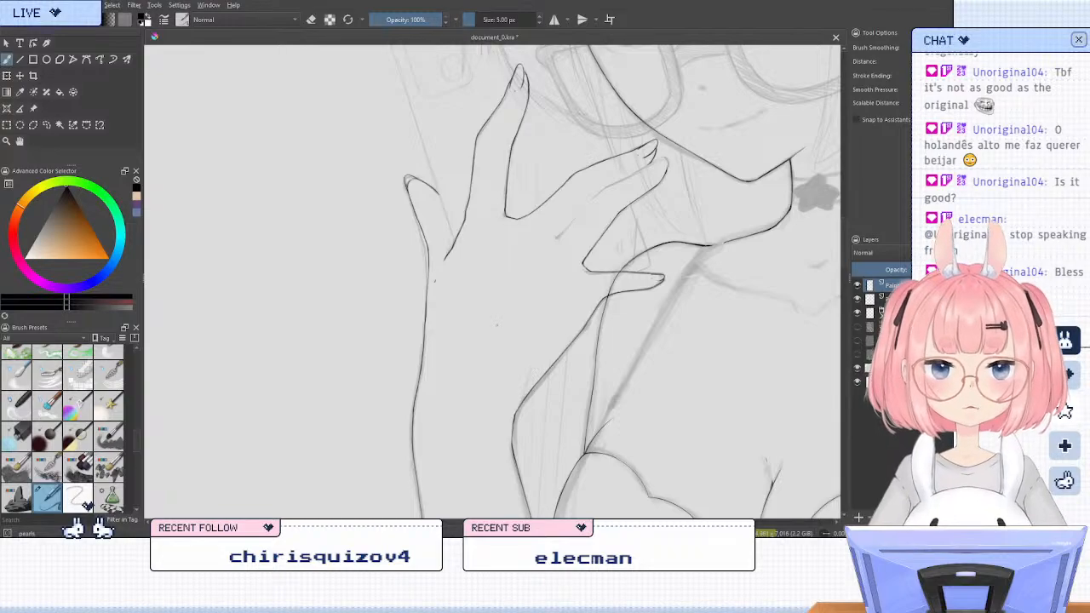
key(6)
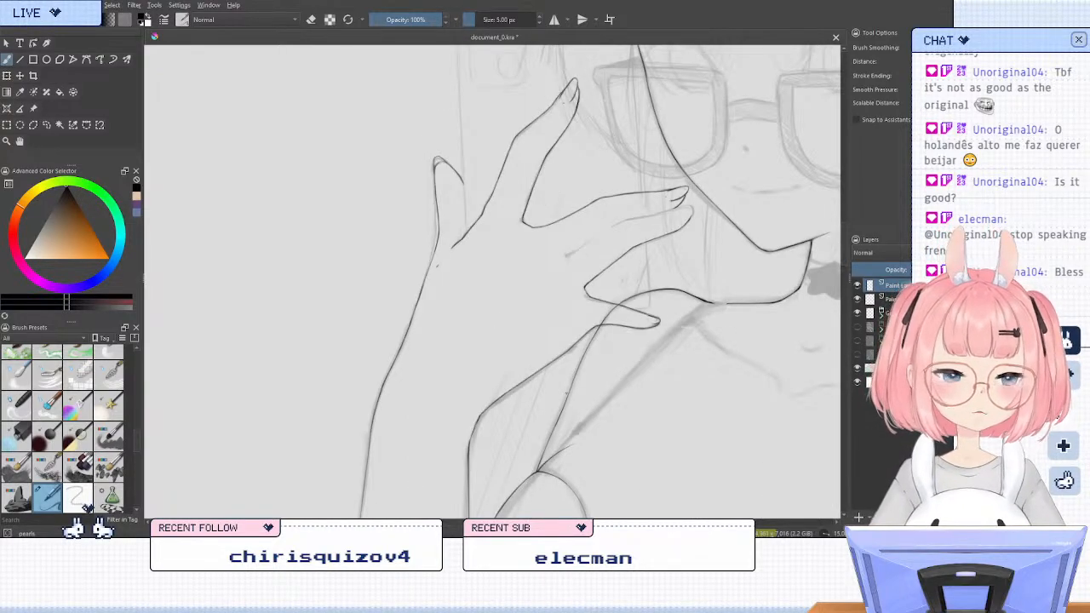
key(4)
key(4)
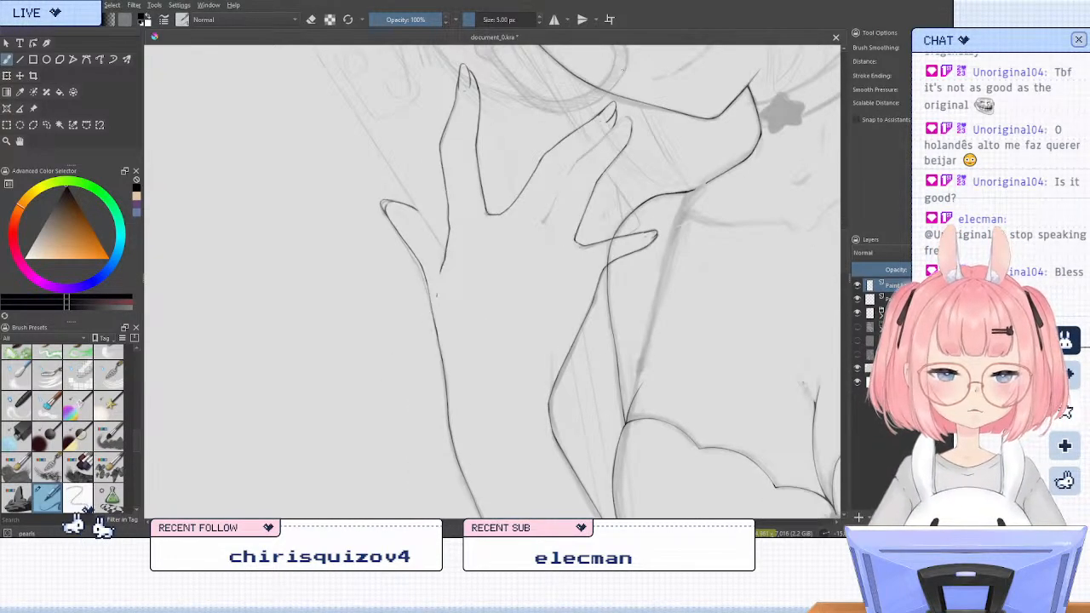
scroll(623, 95, up, 4)
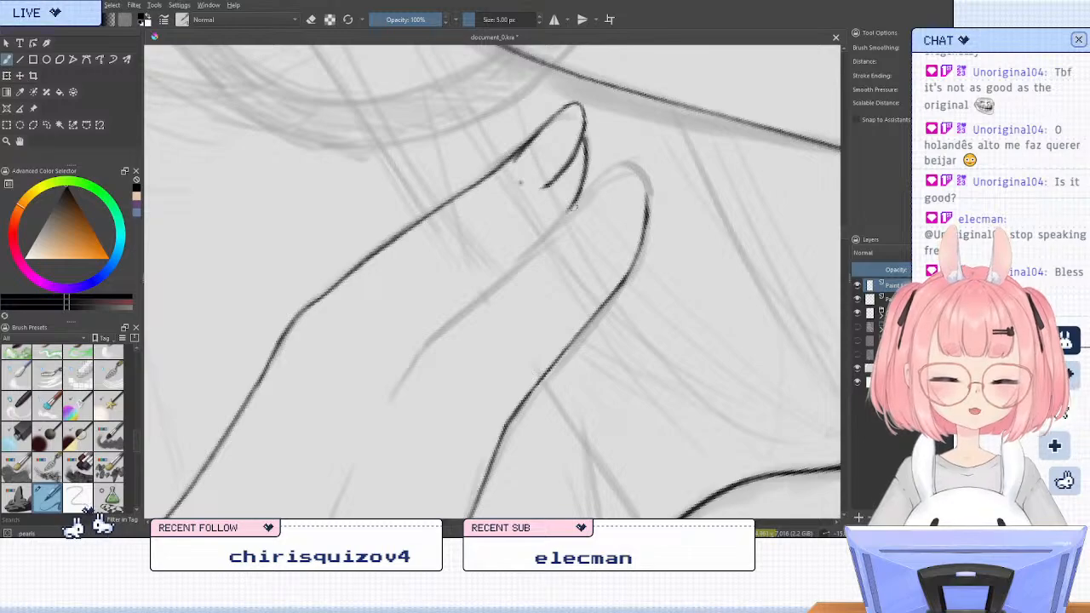
mouse_move(572, 206)
mouse_down()
mouse_move(613, 171)
mouse_move(638, 166)
mouse_up()
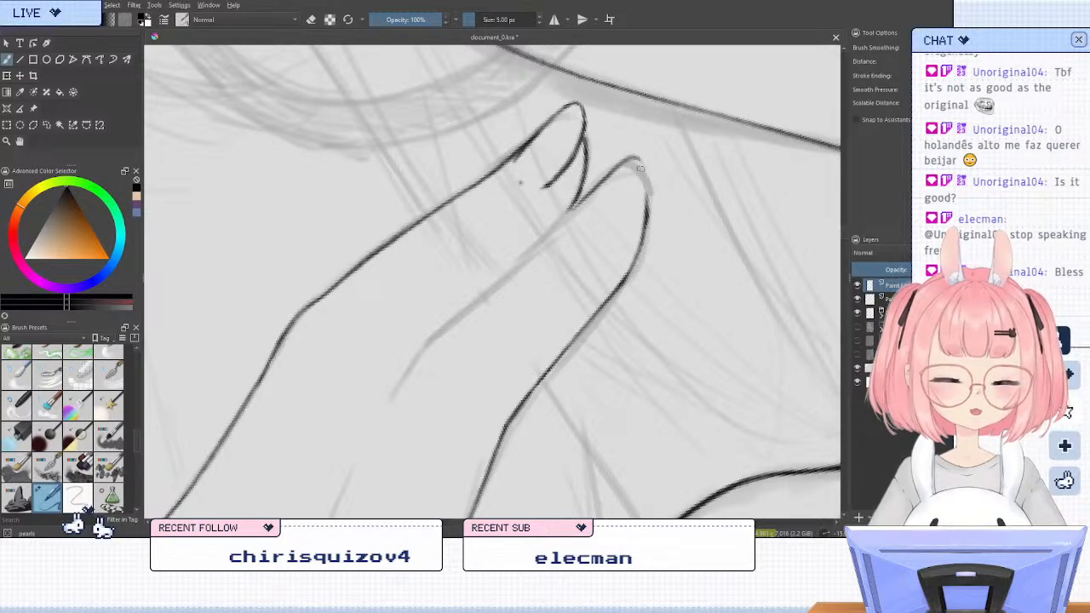
key(ctrl+z)
key(ctrl+z)
drag(570, 213, 630, 162)
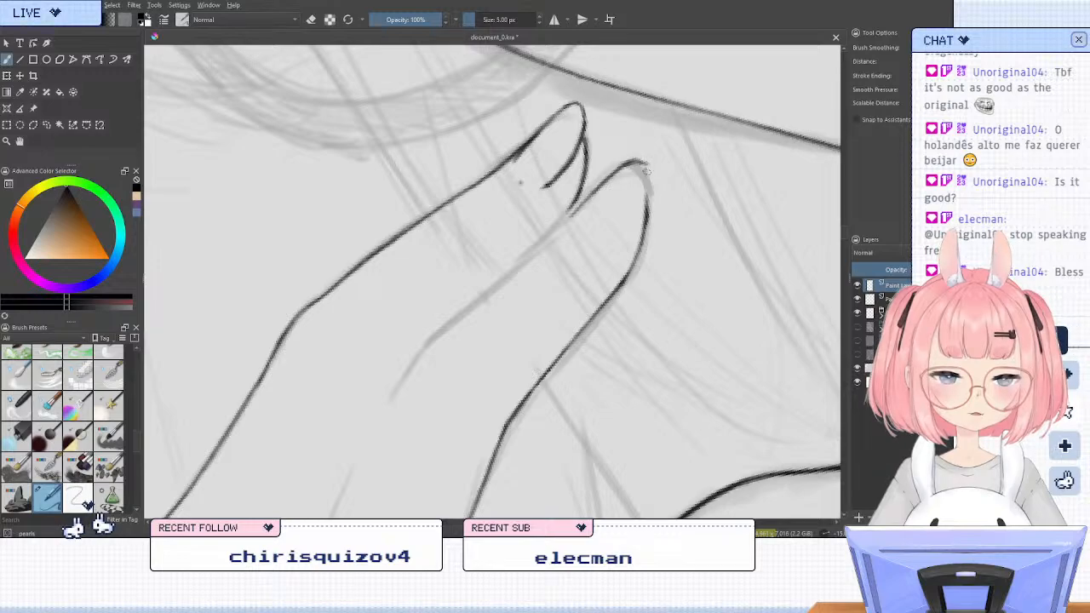
drag(641, 166, 645, 192)
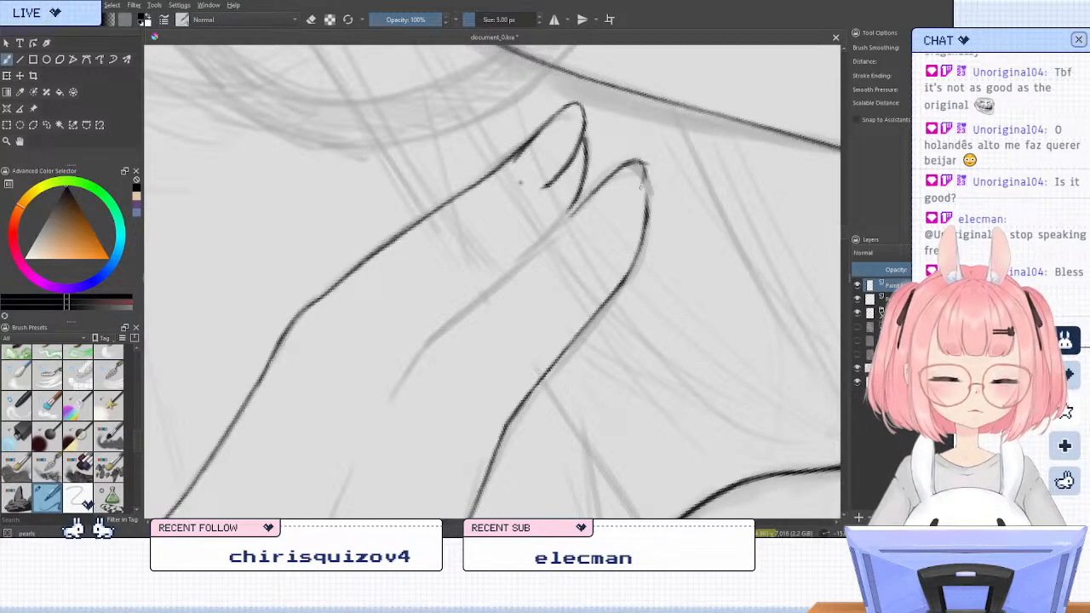
key(e)
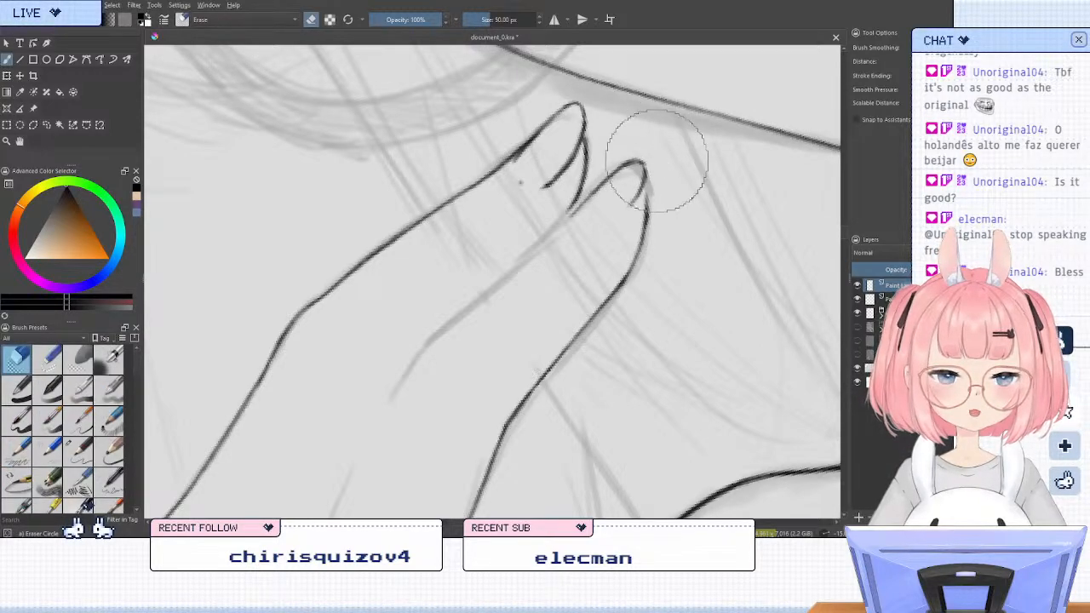
drag(650, 153, 567, 239)
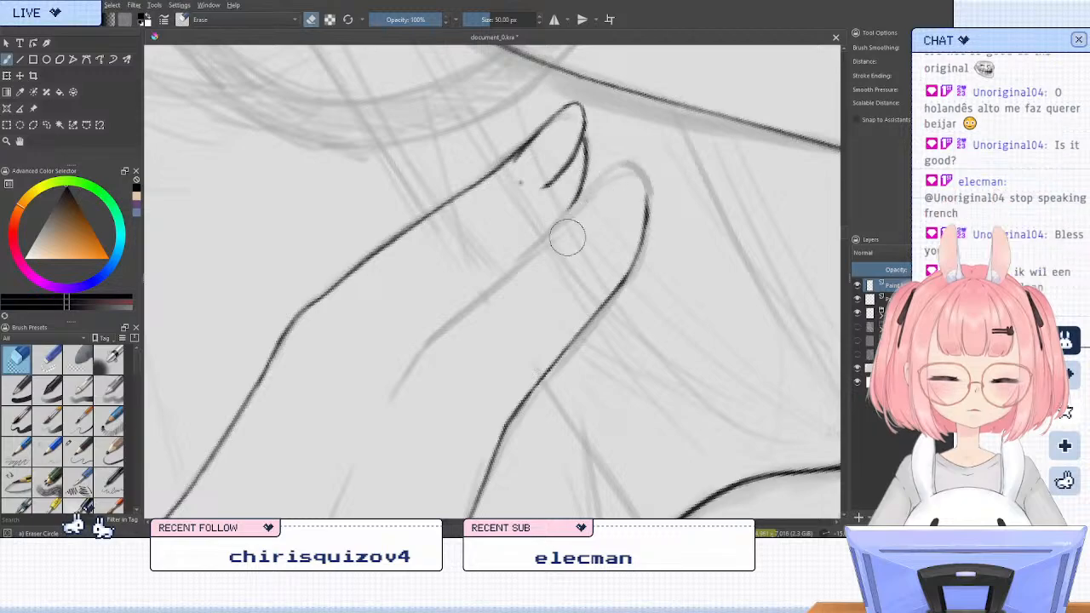
Ink the upper edge of the finger just above the lowest one, from beneath the neighbouring fingertip down to its knuckle
key(e)
drag(604, 175, 505, 274)
key(ctrl+z)
drag(579, 198, 424, 350)
drag(463, 315, 412, 366)
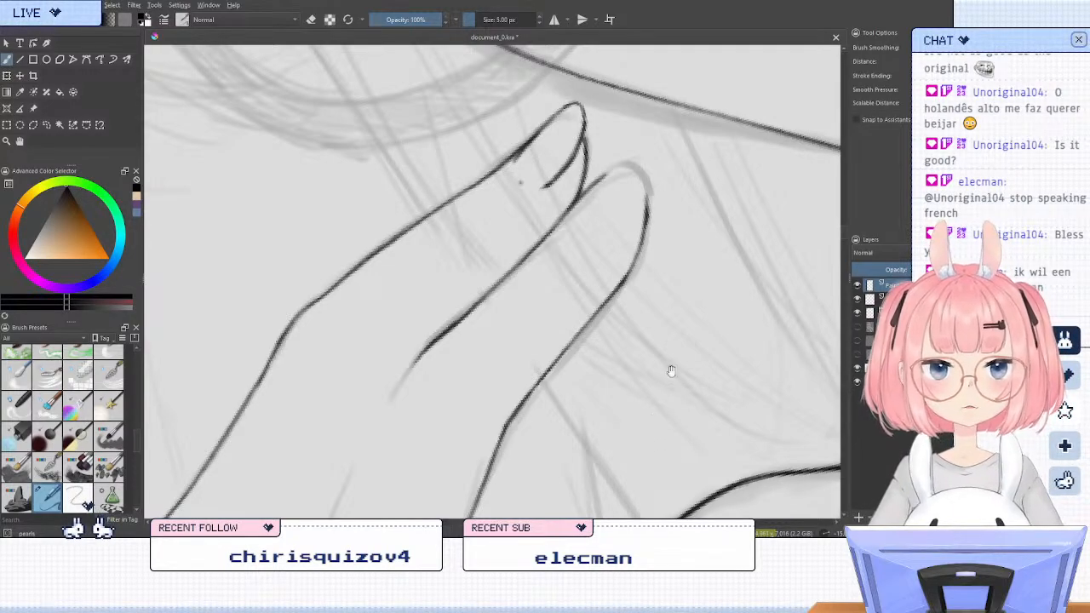
drag(442, 398, 554, 280)
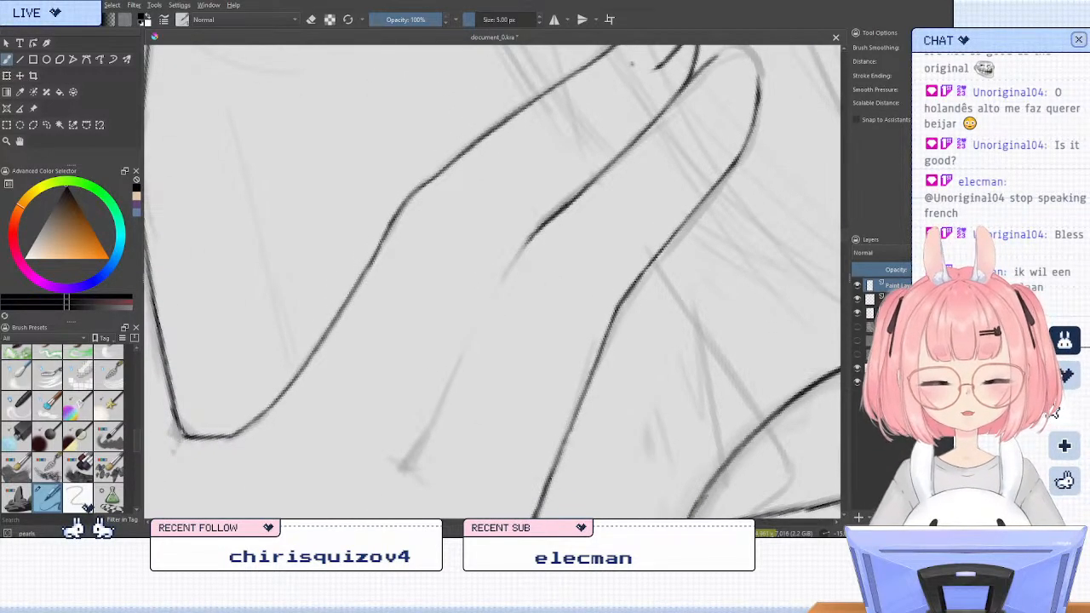
drag(561, 210, 503, 279)
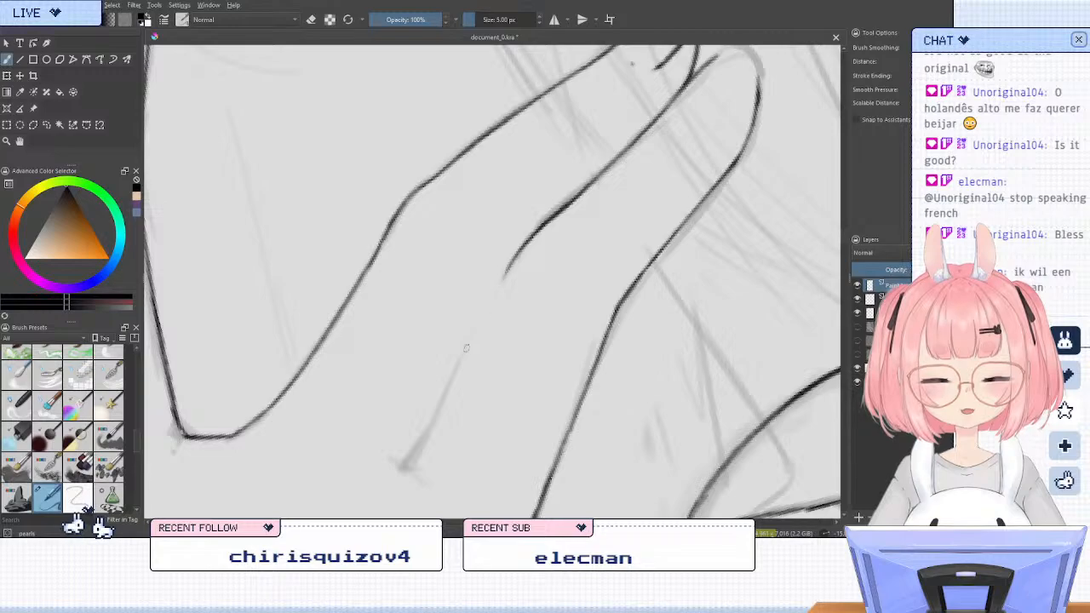
Ink the short slanted line on the back of the hand below that knuckle, redoing it until it follows the sketch and tapers
drag(453, 372, 419, 453)
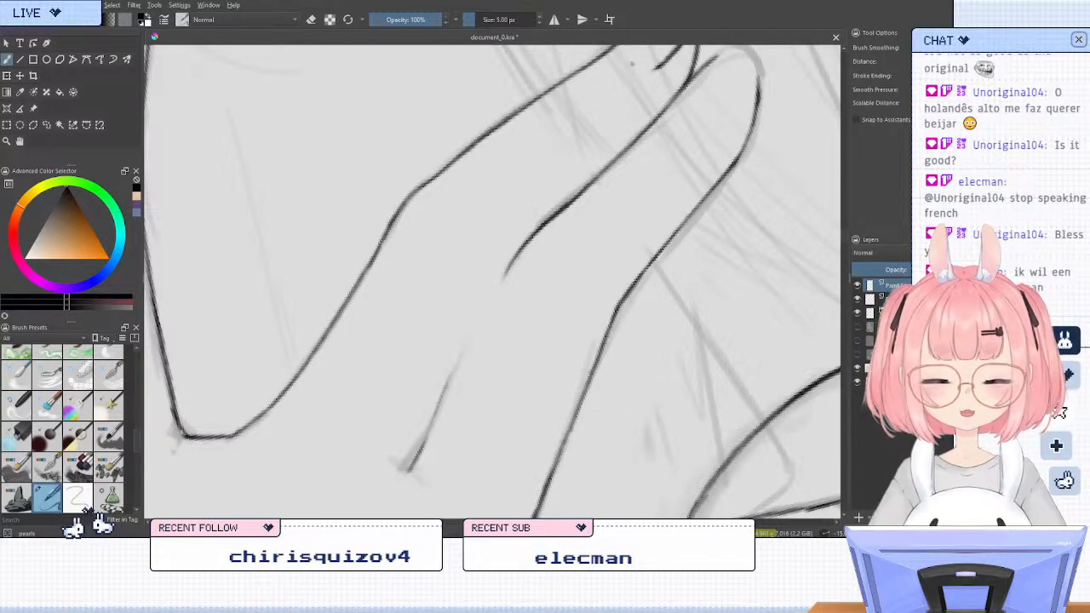
key(ctrl+z)
drag(461, 363, 415, 455)
key(ctrl+z)
drag(447, 395, 403, 468)
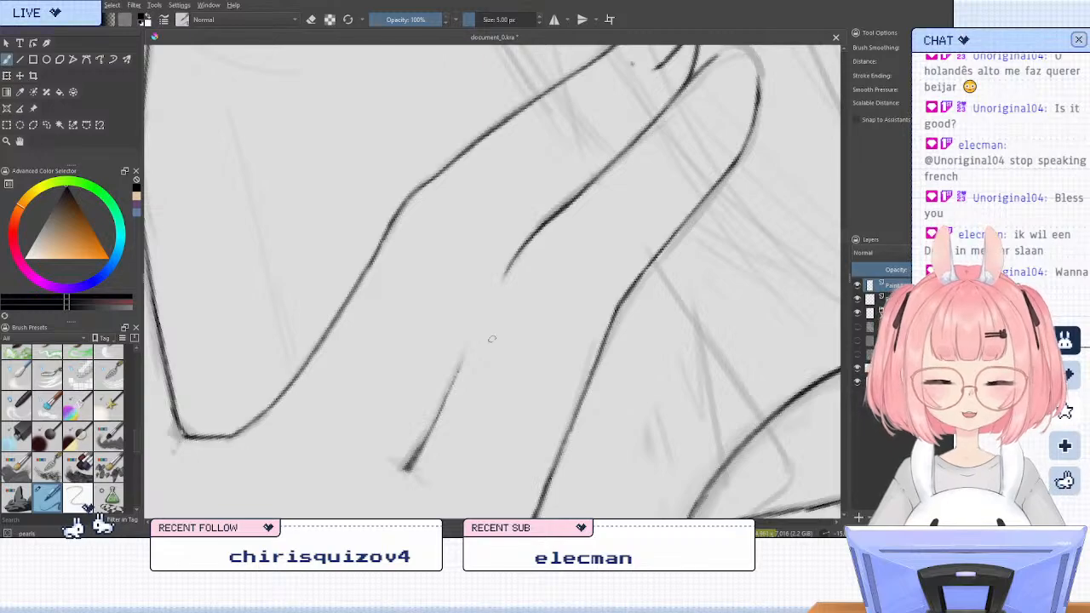
scroll(492, 276, down, 1)
key(slash)
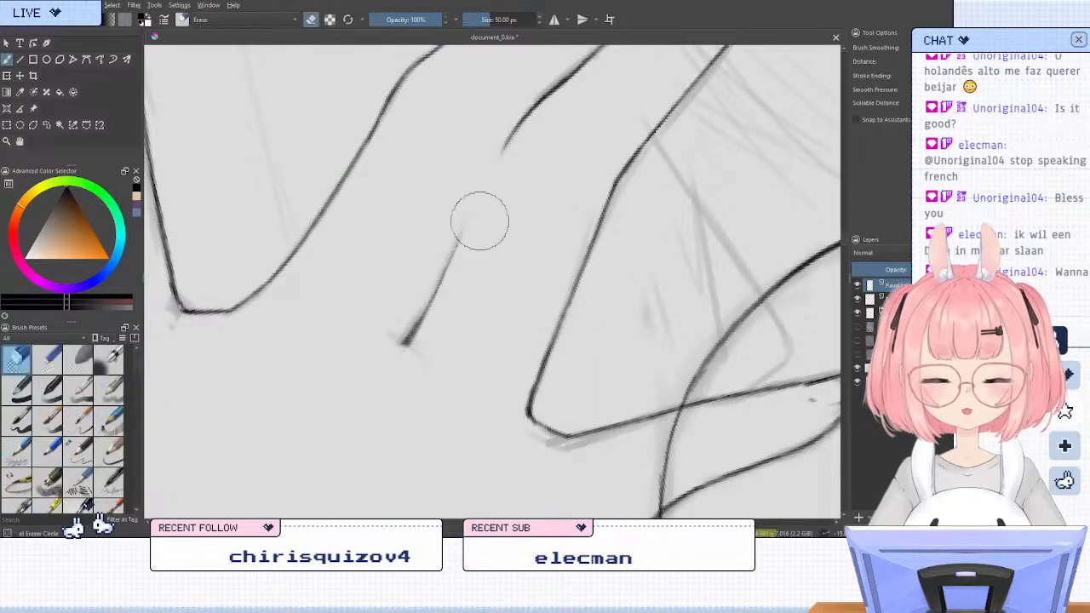
key(slash)
mouse_move(479, 222)
mouse_down()
mouse_move(398, 356)
mouse_move(454, 258)
mouse_up()
drag(415, 335, 460, 243)
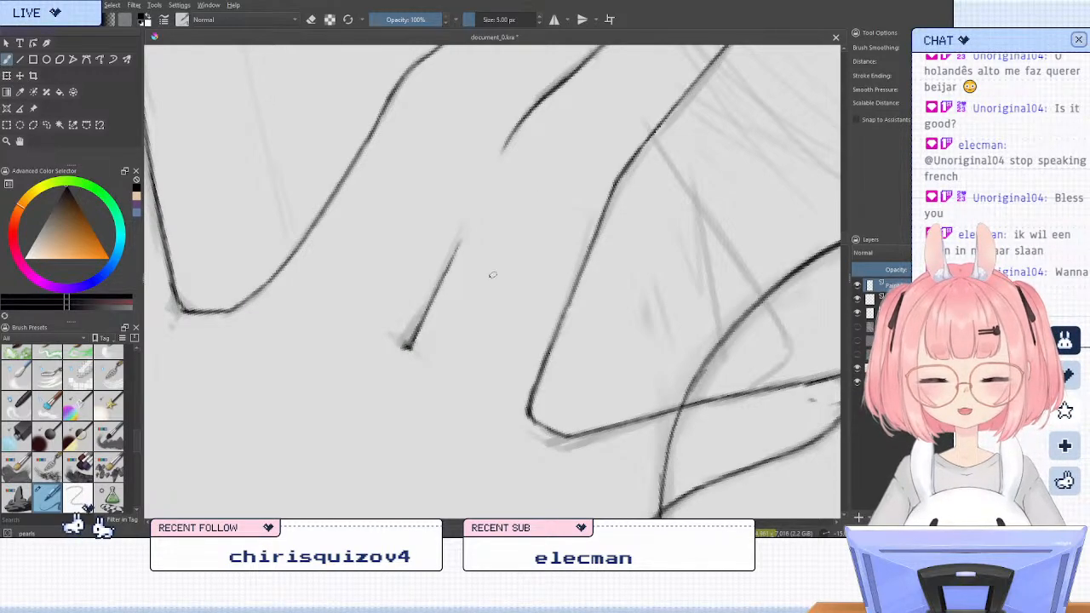
Ink the curved upper side of the same finger's tip, extending it from the neighbouring finger's edge
scroll(476, 237, down, 5)
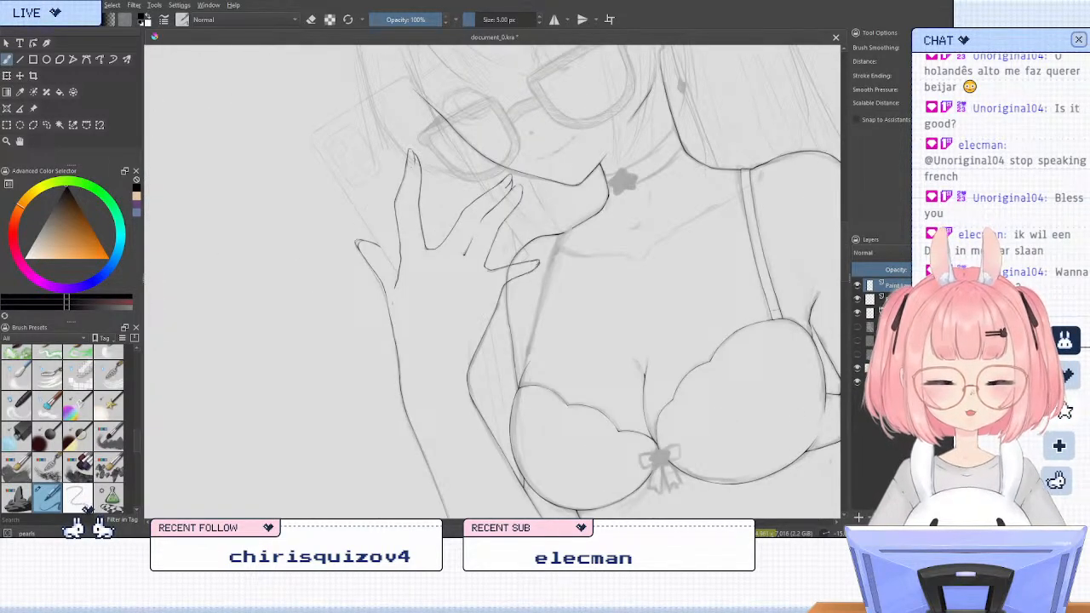
scroll(414, 221, up, 6)
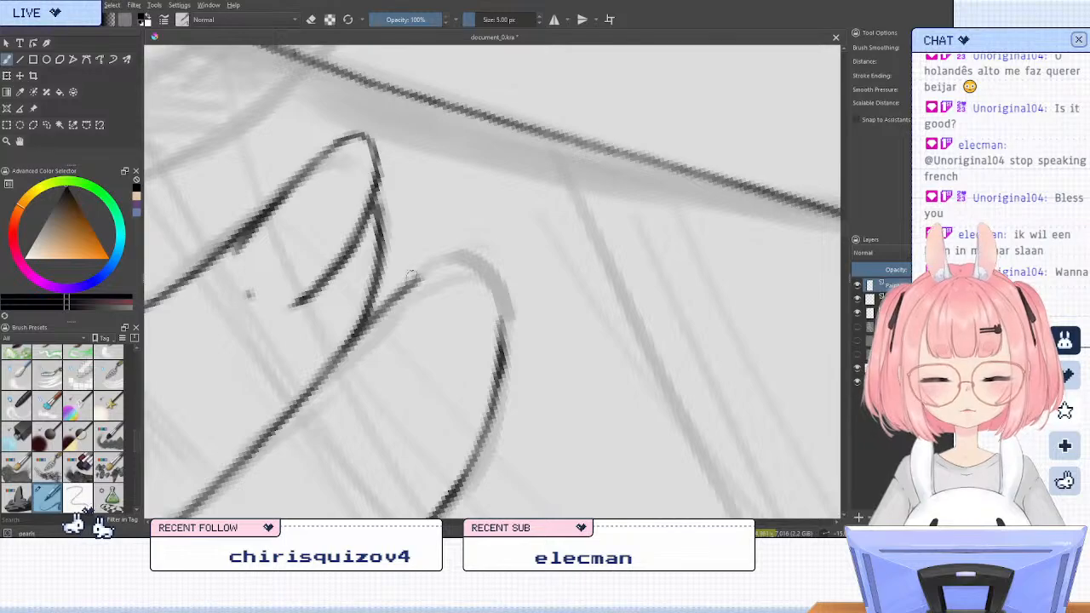
drag(414, 281, 479, 250)
drag(414, 286, 493, 301)
key(ctrl+z)
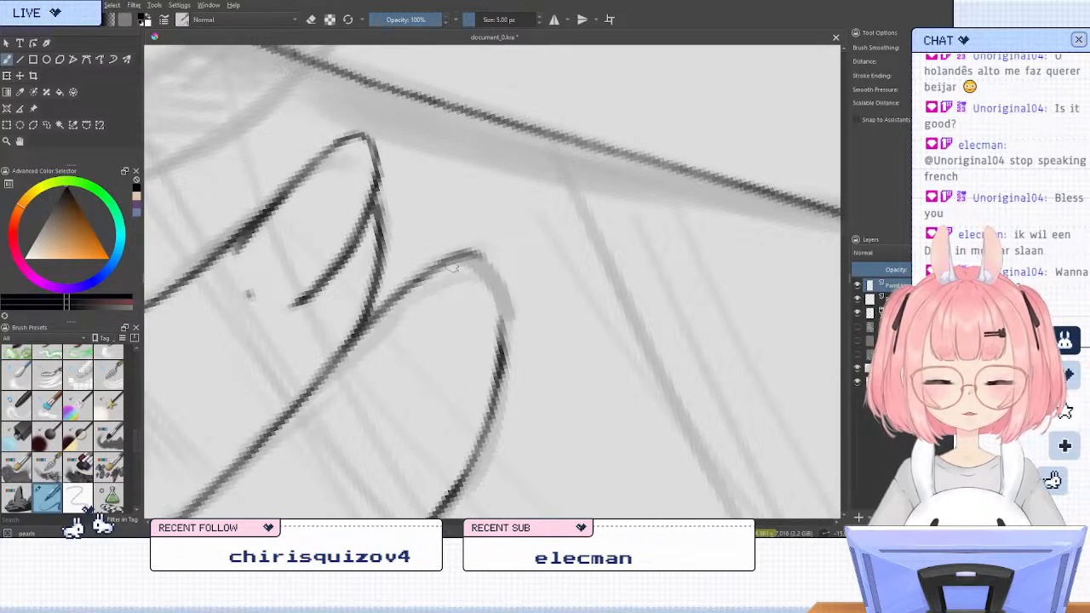
mouse_move(454, 257)
mouse_down()
mouse_move(397, 313)
mouse_move(444, 263)
mouse_move(483, 252)
mouse_move(490, 317)
mouse_up()
key(ctrl+z)
drag(488, 262, 447, 388)
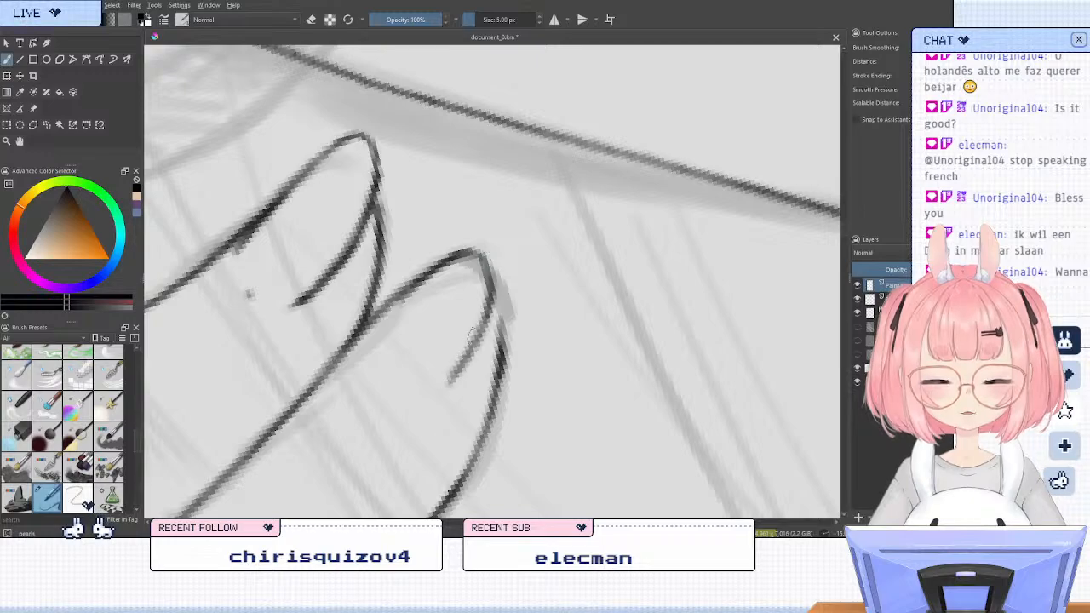
key(ctrl+z)
key(ctrl+z)
drag(481, 252, 484, 332)
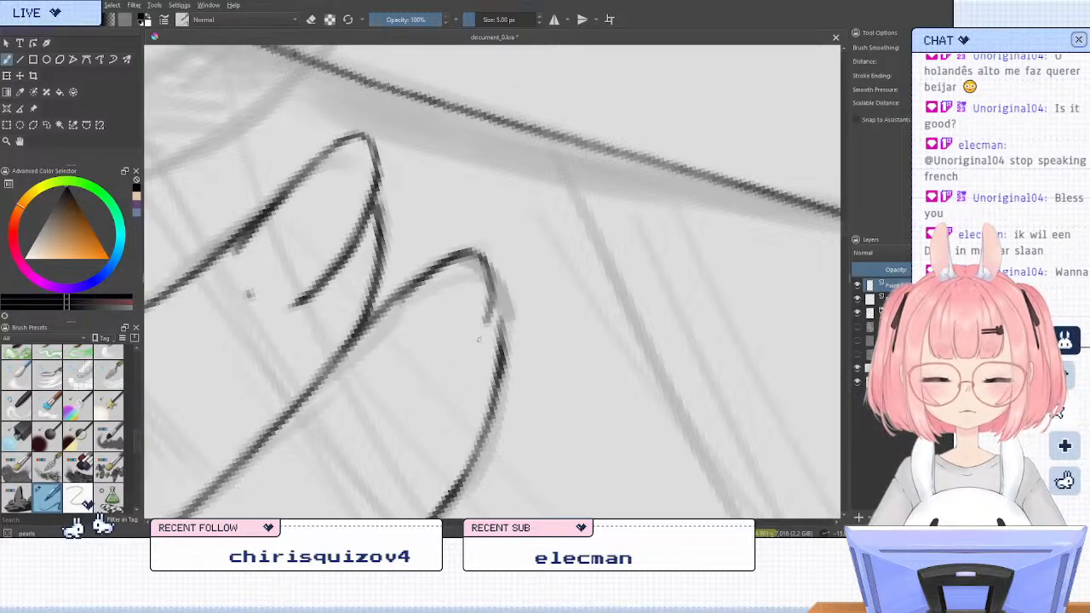
key(ctrl+z)
drag(481, 254, 481, 340)
key(ctrl+z)
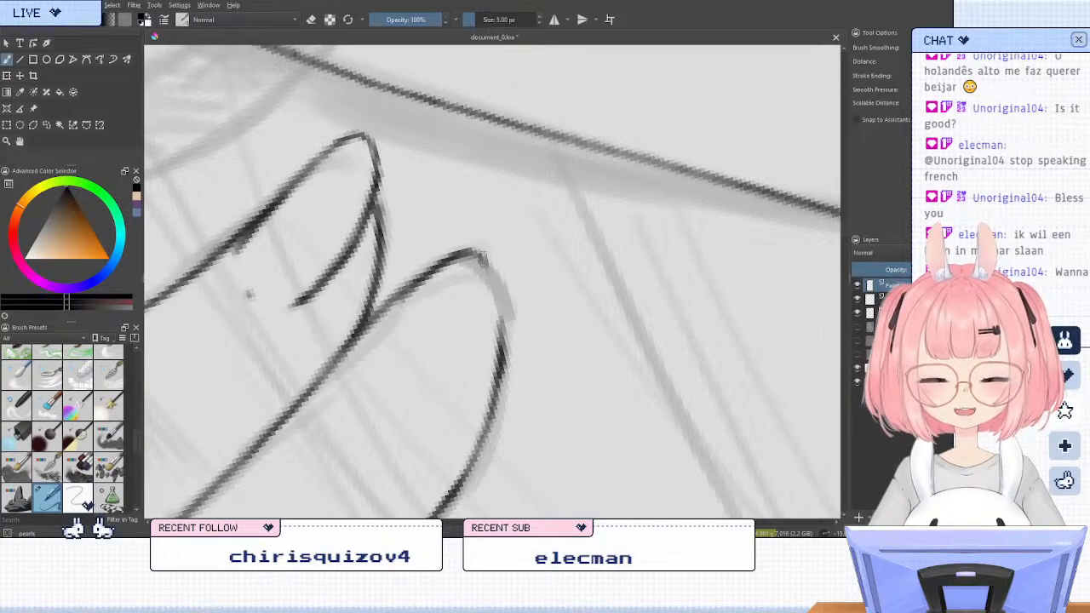
mouse_move(481, 252)
mouse_down()
mouse_move(491, 287)
mouse_move(448, 377)
mouse_up()
key(ctrl+z)
mouse_move(489, 264)
mouse_down()
mouse_move(447, 364)
mouse_move(416, 397)
mouse_up()
key(ctrl+z)
mouse_move(489, 277)
mouse_down()
mouse_move(445, 363)
mouse_move(484, 329)
mouse_up()
key(ctrl+z)
key(ctrl+z)
key(ctrl+z)
mouse_move(485, 255)
mouse_down()
mouse_move(488, 304)
mouse_move(458, 356)
mouse_up()
mouse_move(487, 301)
mouse_down()
mouse_move(457, 348)
mouse_move(414, 391)
mouse_up()
key(ctrl+z)
key(ctrl+z)
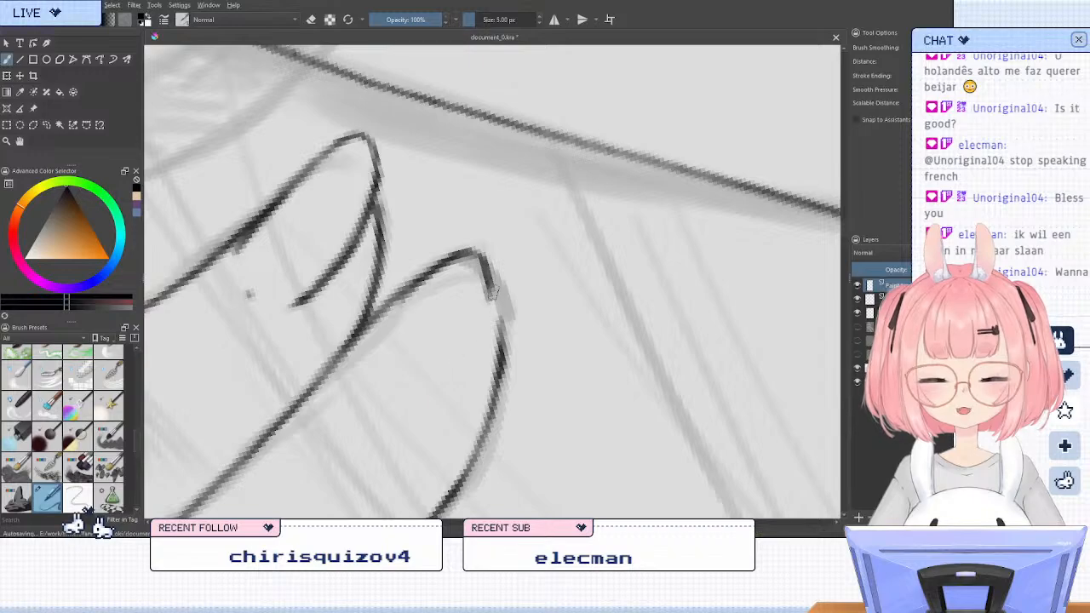
Ink both sides of the nail on the unfinished fingertip and join the tip to the finger's outer edge
key(6)
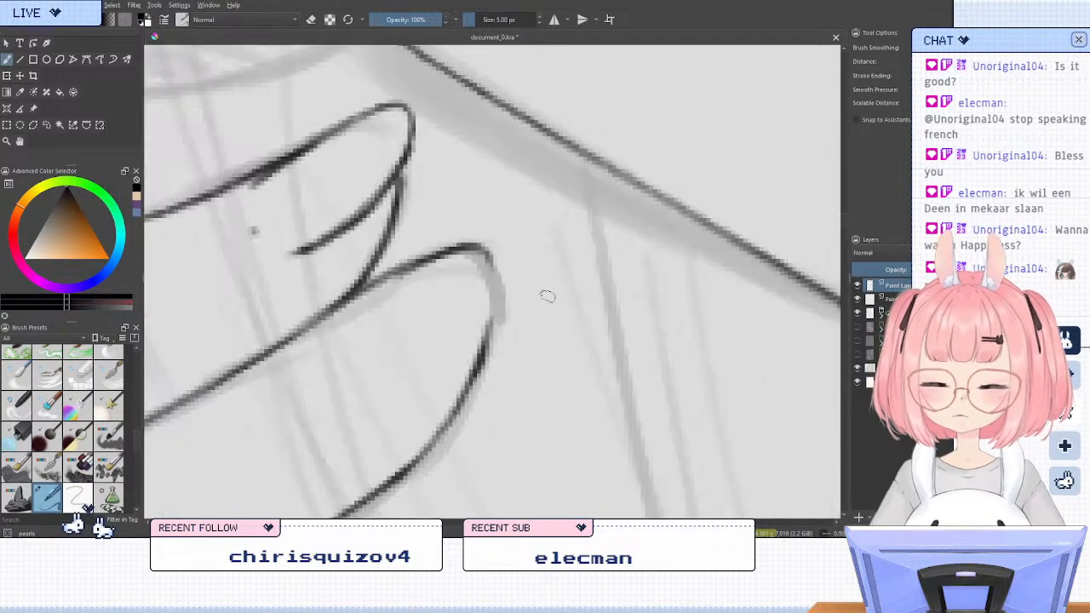
key(m)
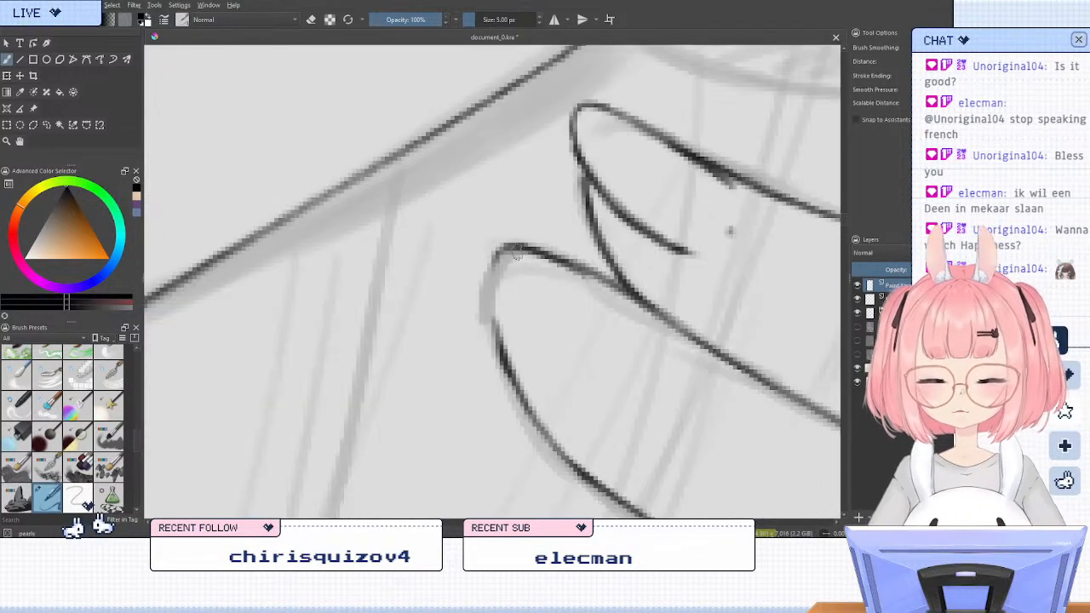
key(6)
key(6)
key(6)
key(6)
mouse_move(521, 271)
mouse_down()
mouse_move(467, 304)
mouse_move(444, 369)
mouse_up()
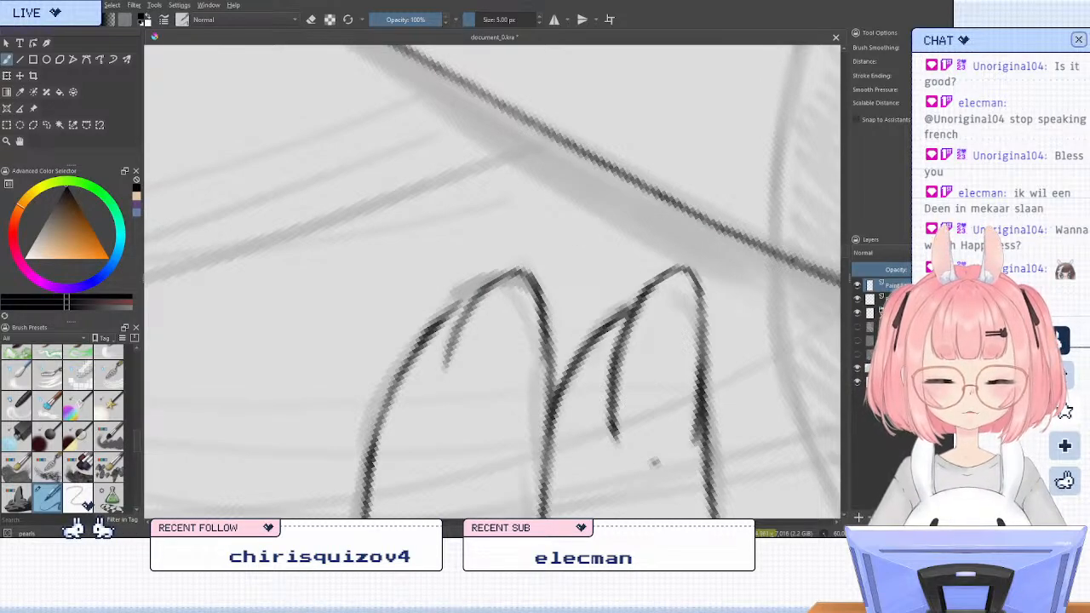
drag(546, 349, 535, 393)
mouse_move(483, 289)
mouse_down()
mouse_move(436, 401)
mouse_move(428, 333)
mouse_move(453, 309)
mouse_up()
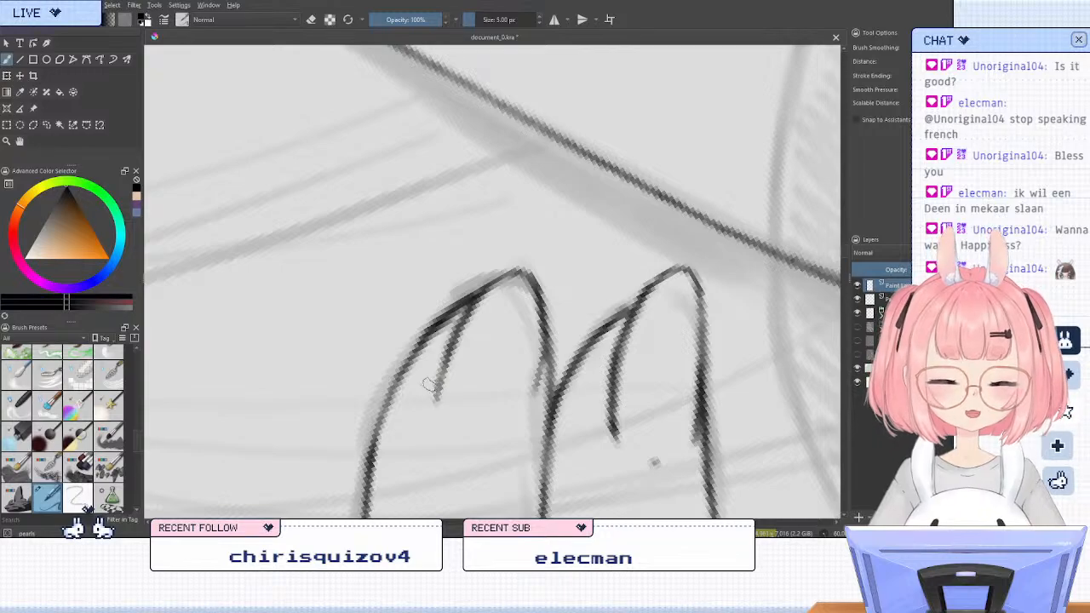
Trim and re-ink the nail's side line, and darken the fingertip contour and the nail's opposite edge
scroll(572, 235, down, 3)
scroll(571, 263, up, 2)
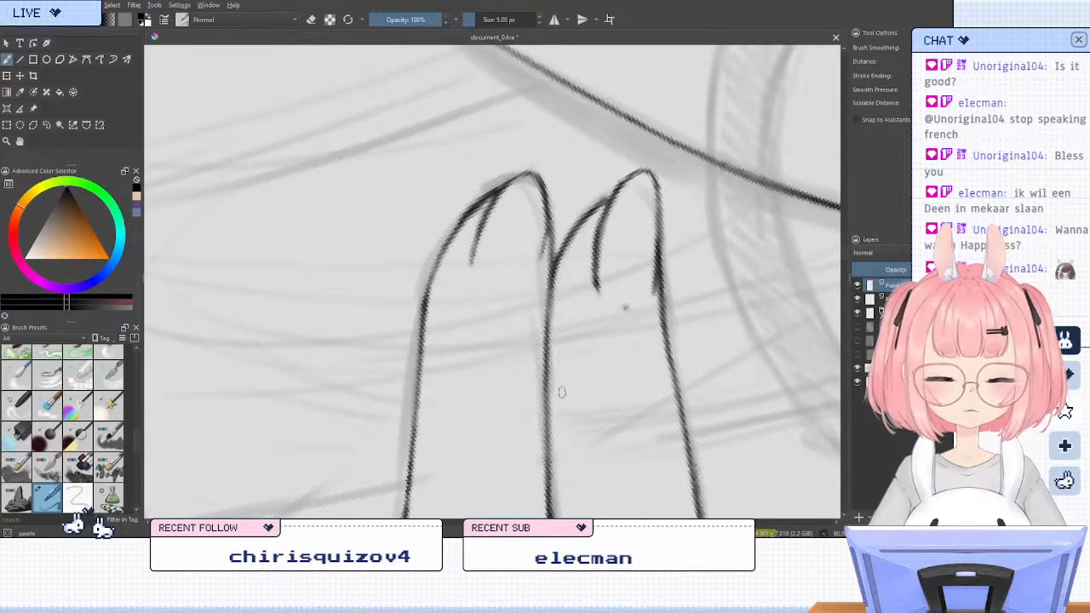
scroll(476, 301, up, 1)
mouse_move(518, 321)
mouse_down()
mouse_move(539, 317)
mouse_move(541, 208)
mouse_up()
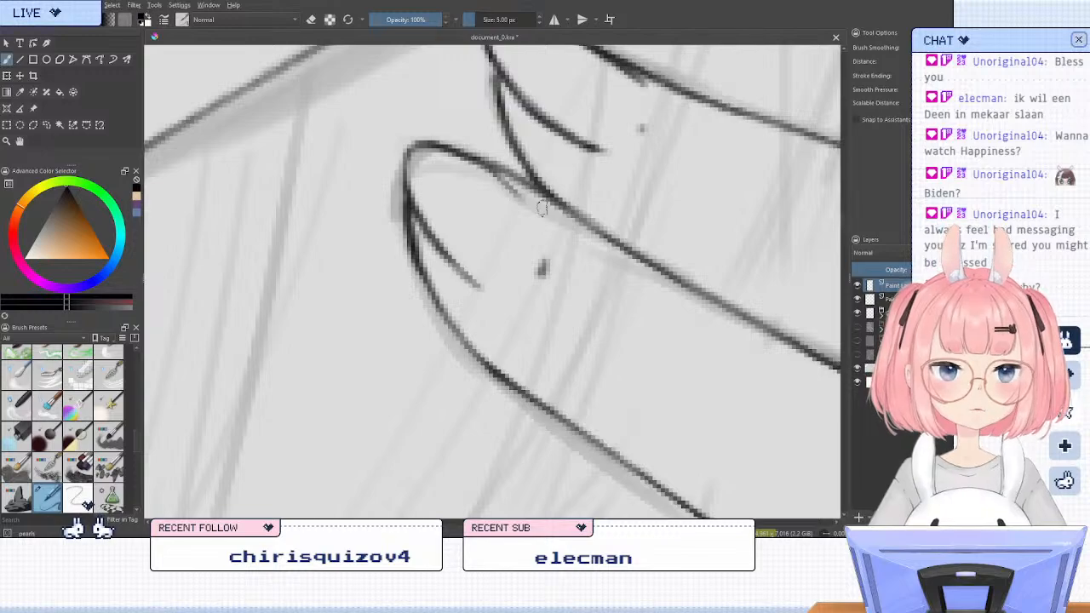
drag(541, 208, 575, 313)
key(slash)
drag(480, 263, 476, 327)
key(slash)
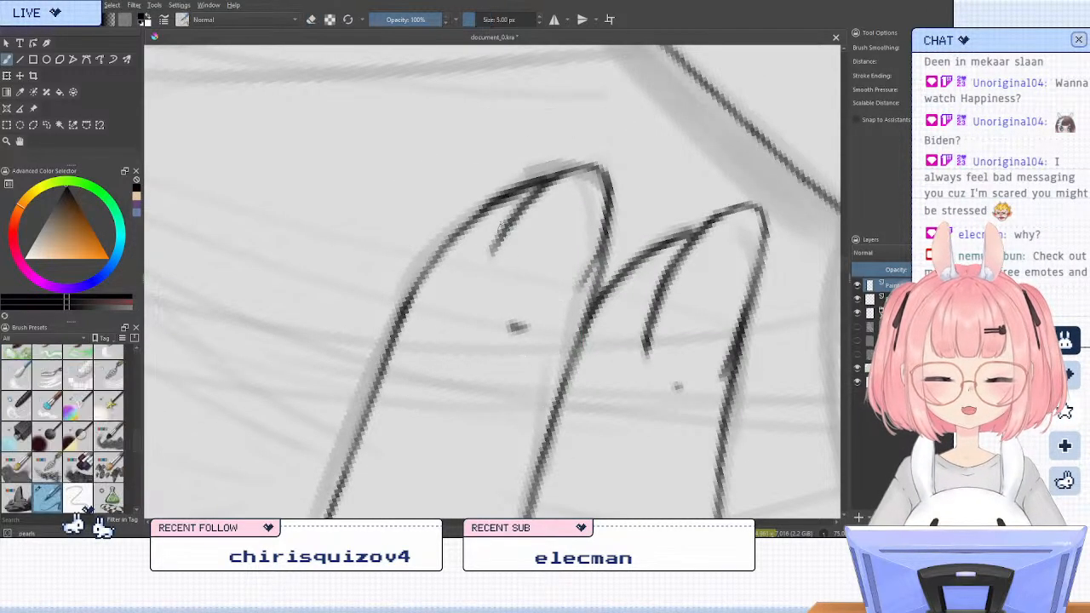
drag(514, 214, 482, 290)
mouse_move(545, 182)
mouse_down()
mouse_move(525, 198)
mouse_move(546, 178)
mouse_move(594, 166)
mouse_up()
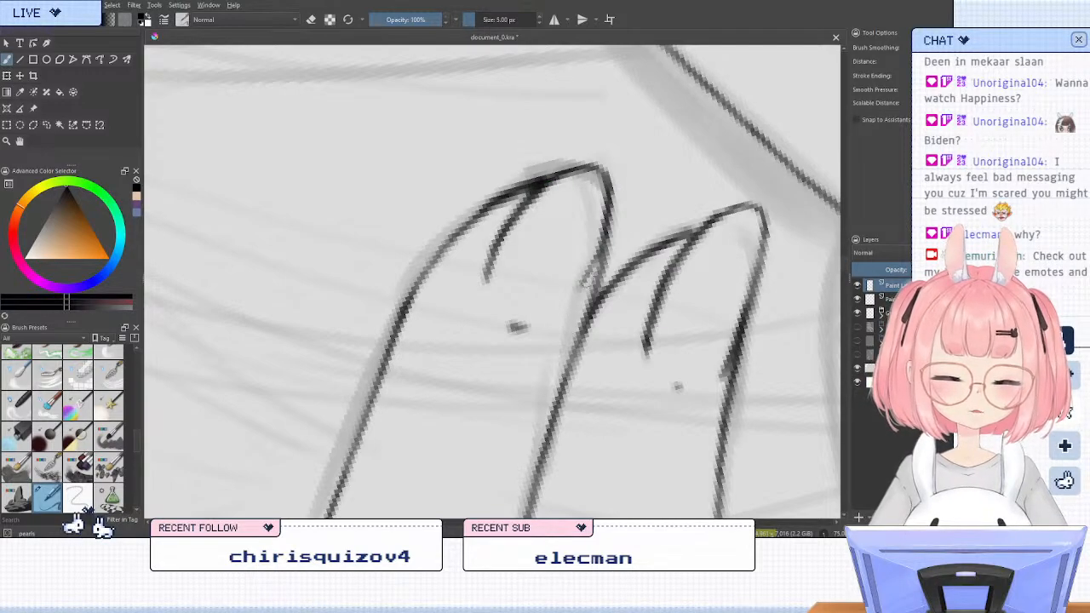
drag(610, 217, 589, 285)
key(5)
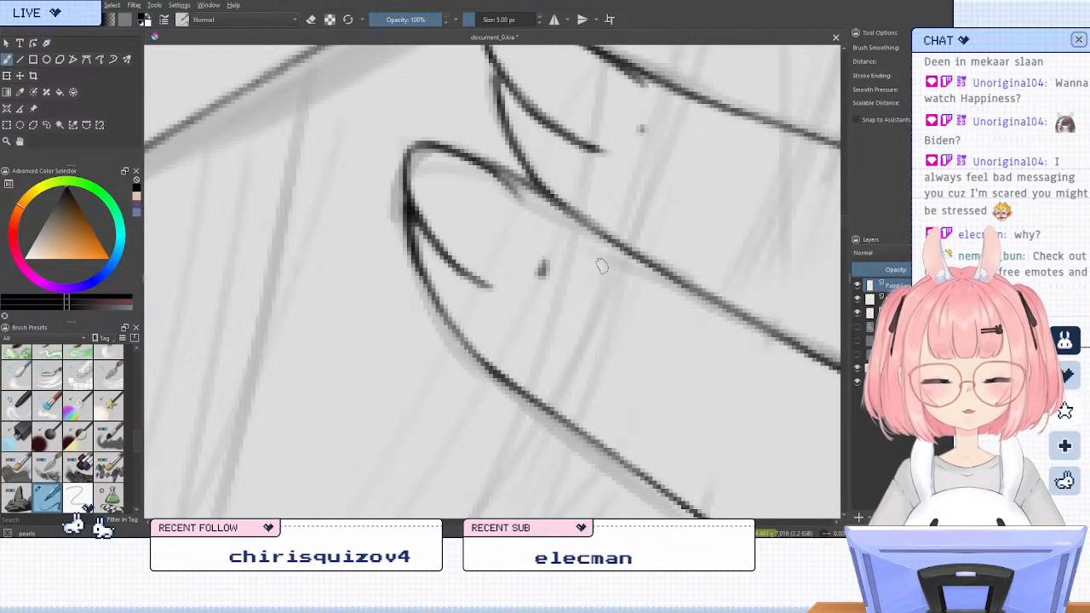
scroll(602, 266, down, 7)
scroll(572, 230, down, 1)
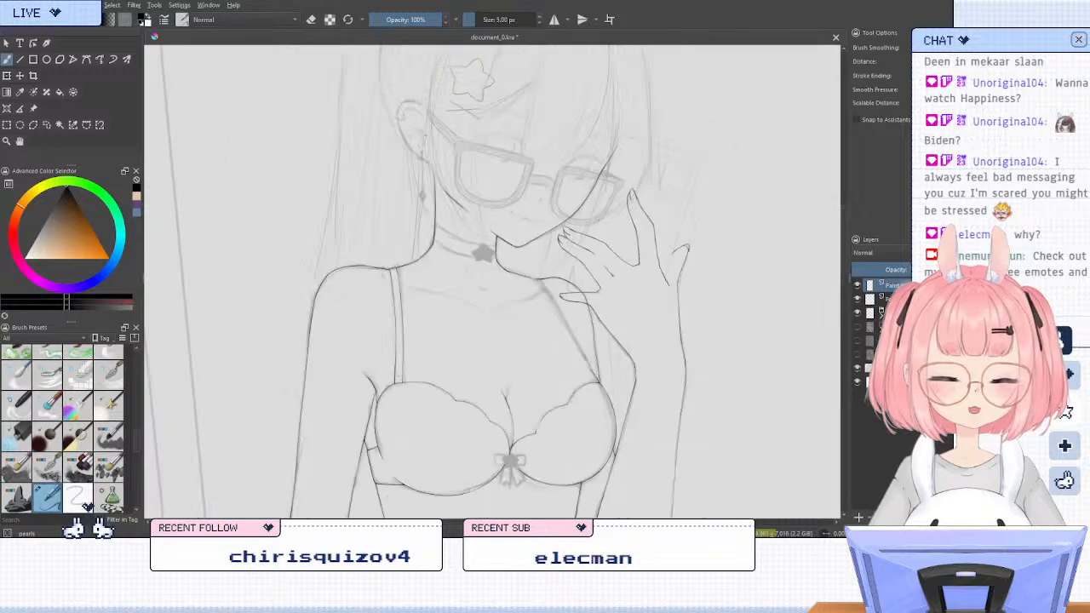
scroll(579, 245, up, 5)
key(slash)
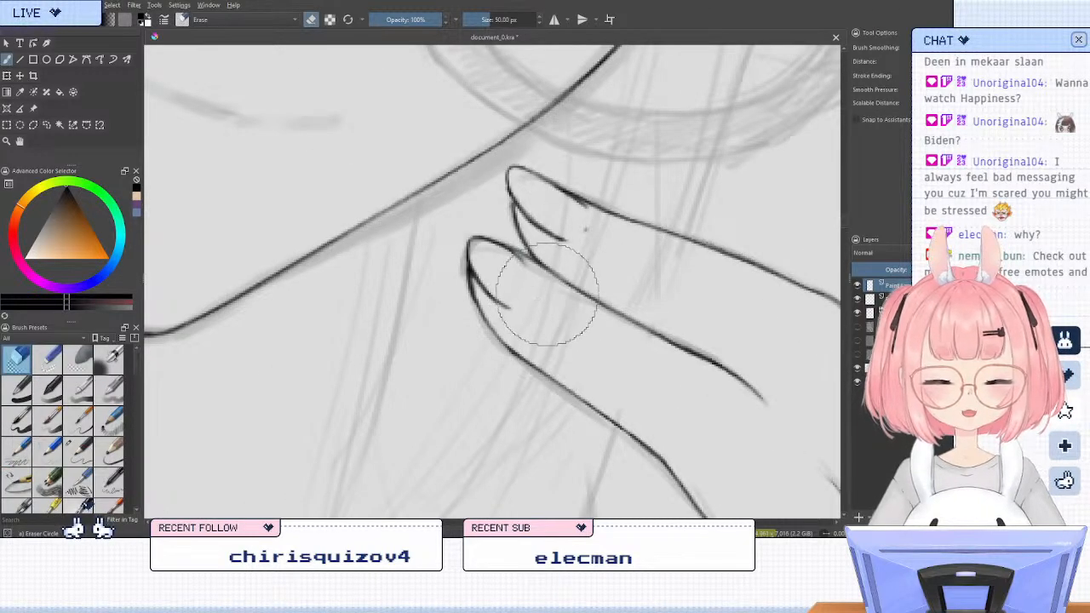
key(slash)
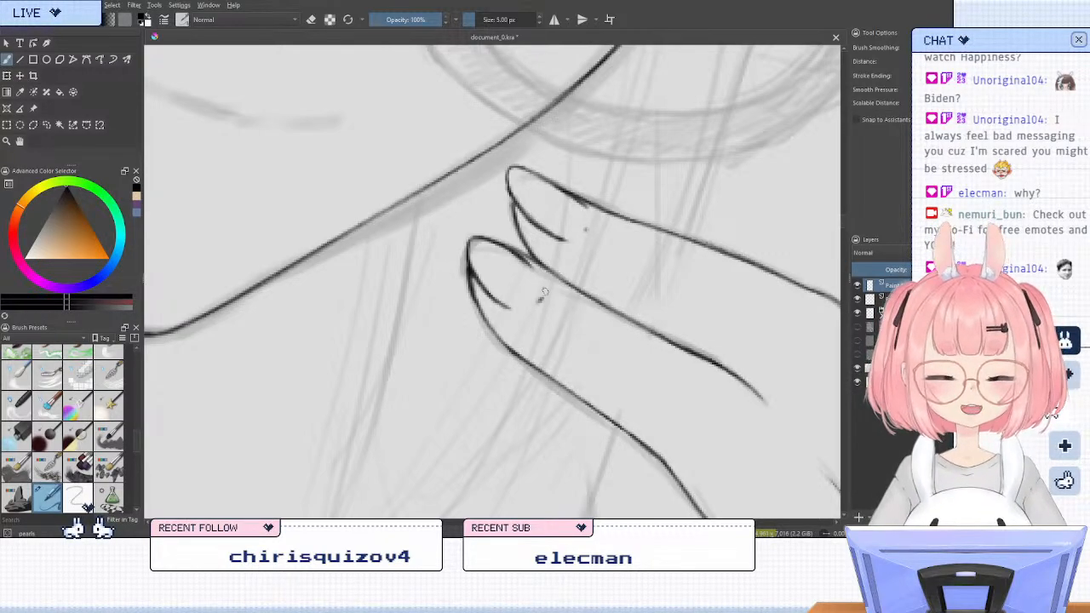
scroll(516, 175, down, 7)
scroll(516, 176, up, 3)
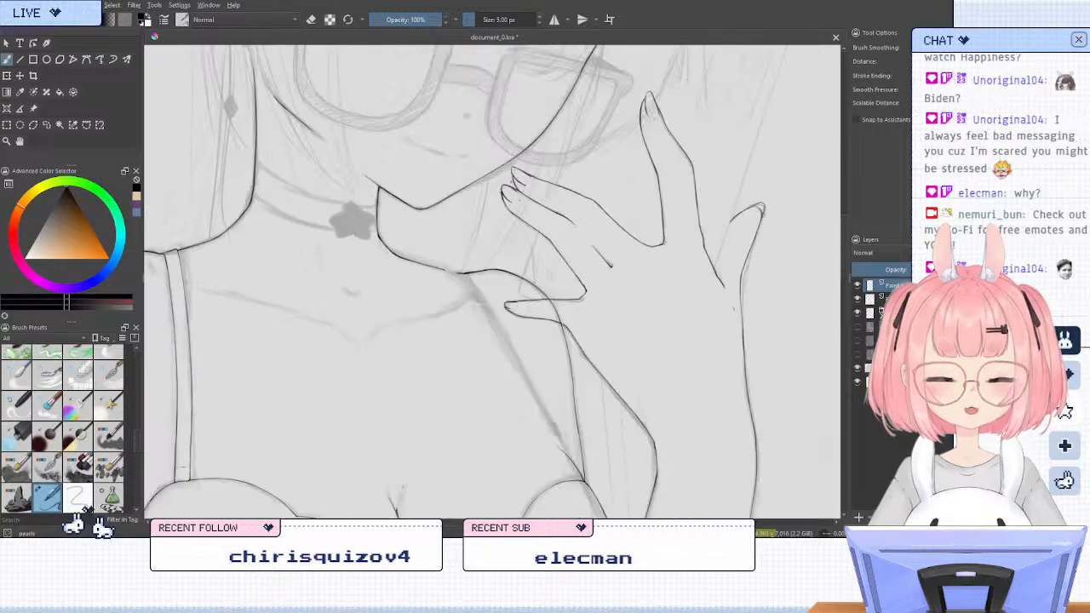
Trim the contour of the raised hand's thumb tip below the nail and re-ink it along with the nail's lower edge
scroll(510, 185, down, 1)
scroll(512, 192, down, 1)
scroll(455, 234, up, 1)
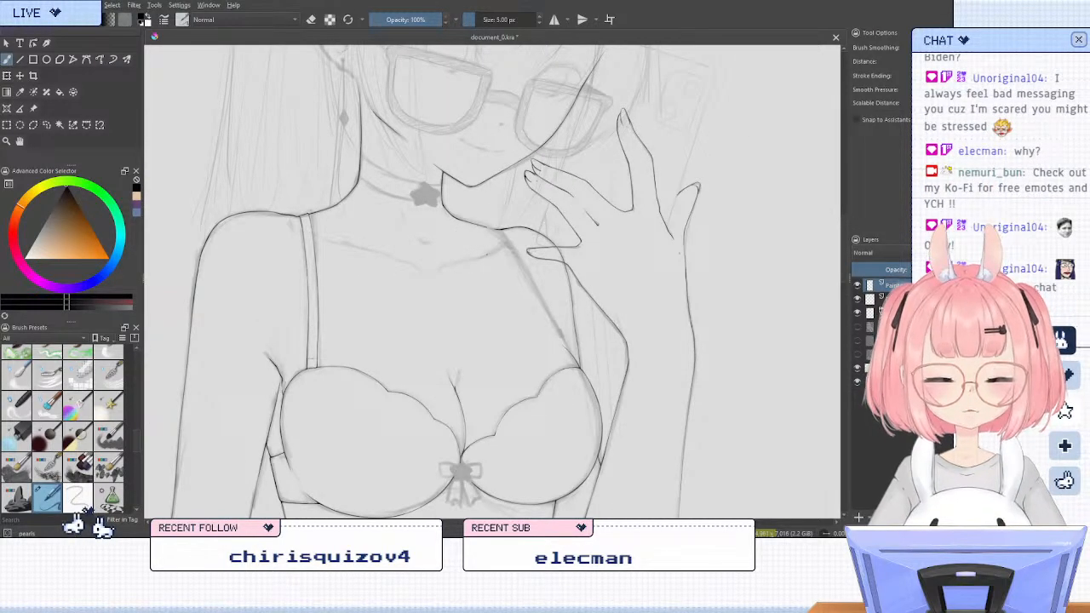
scroll(679, 253, down, 3)
scroll(586, 226, up, 5)
scroll(586, 225, up, 1)
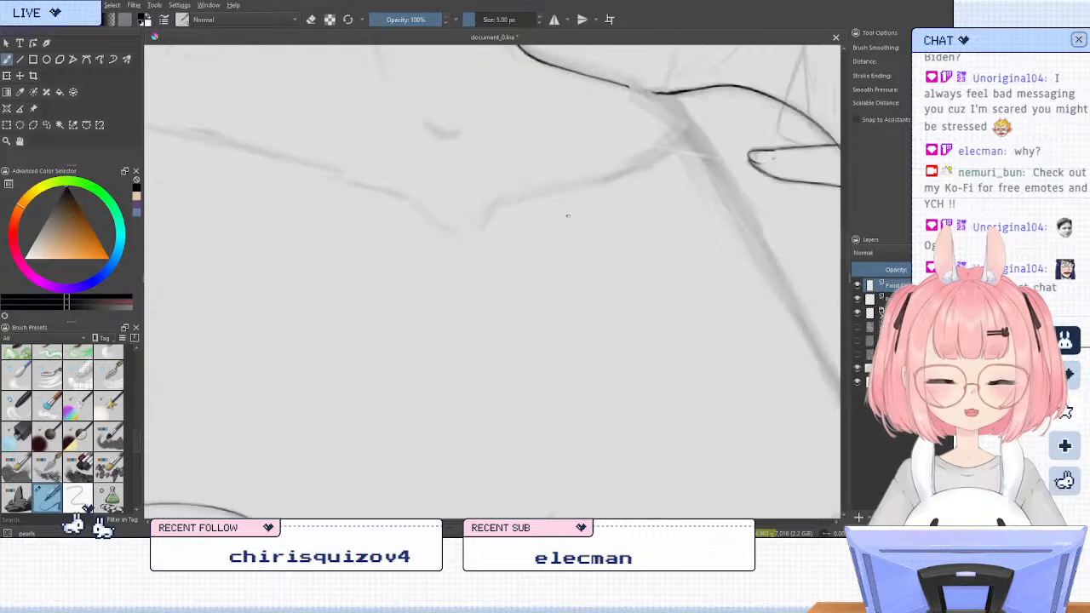
scroll(554, 213, down, 1)
scroll(701, 150, up, 5)
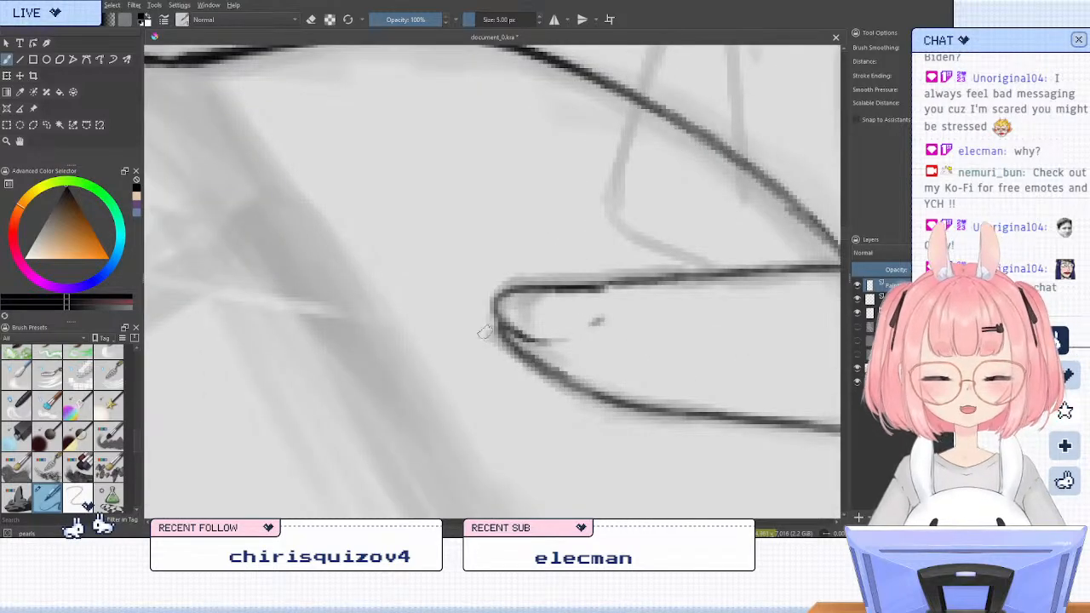
key(e)
key(e)
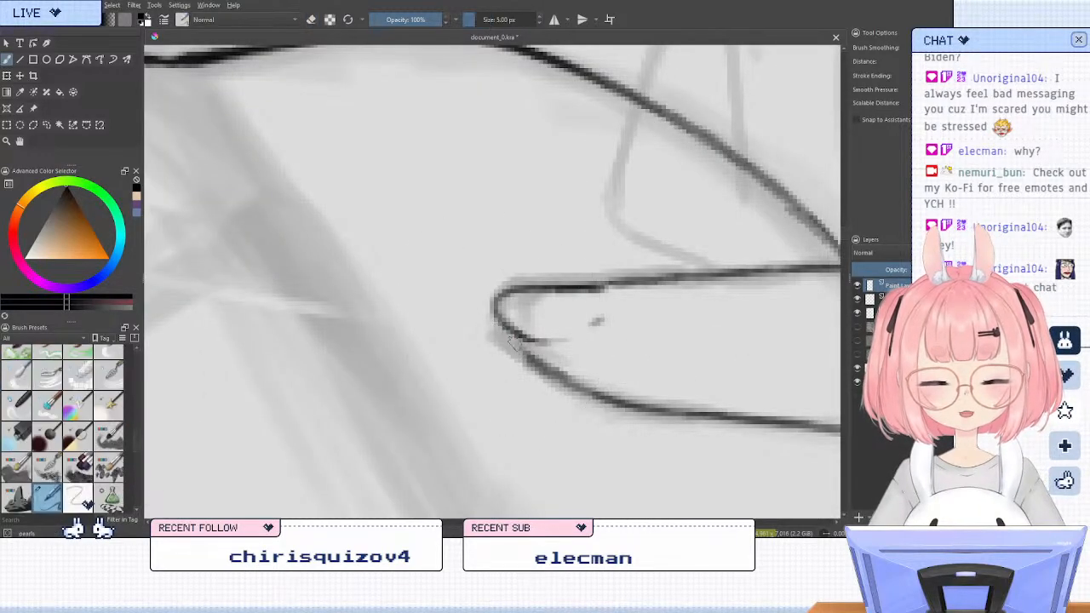
drag(510, 331, 535, 361)
drag(505, 322, 553, 346)
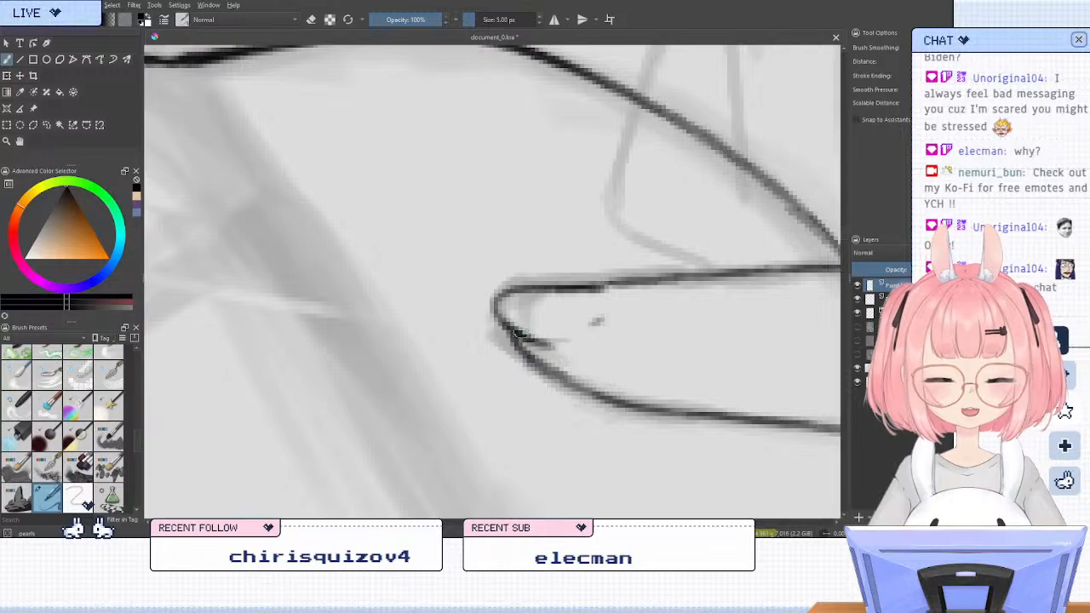
Touch up the outer edge of the thumb's tip where it meets the nail
key(6)
key(6)
key(6)
key(6)
key(6)
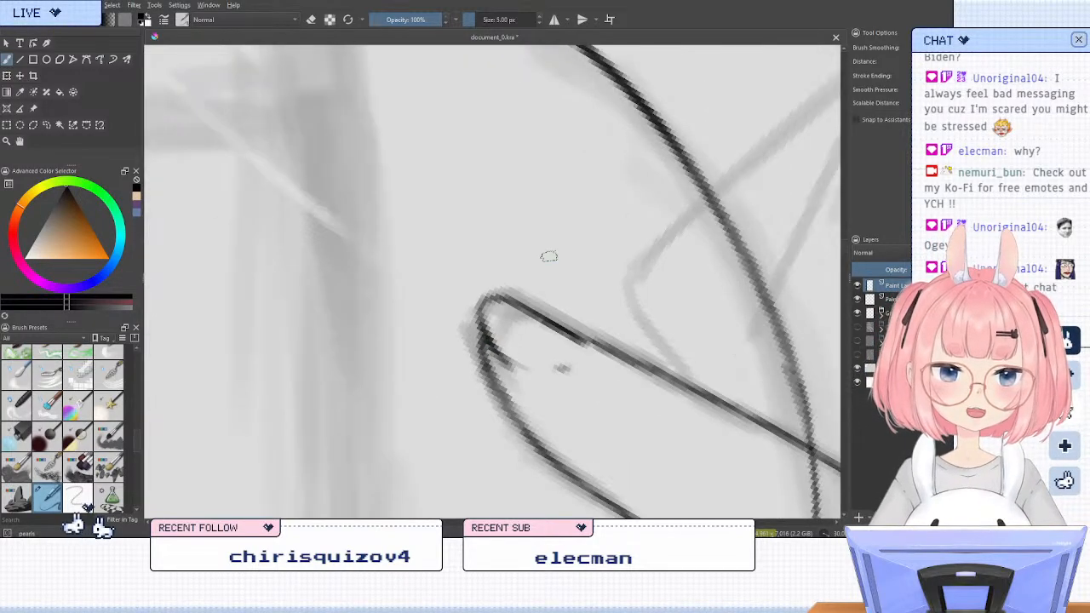
key(e)
mouse_move(464, 327)
mouse_down()
mouse_move(446, 348)
mouse_move(445, 373)
mouse_up()
key(slash)
mouse_move(469, 287)
mouse_down()
mouse_move(484, 298)
mouse_move(511, 373)
mouse_up()
key(5)
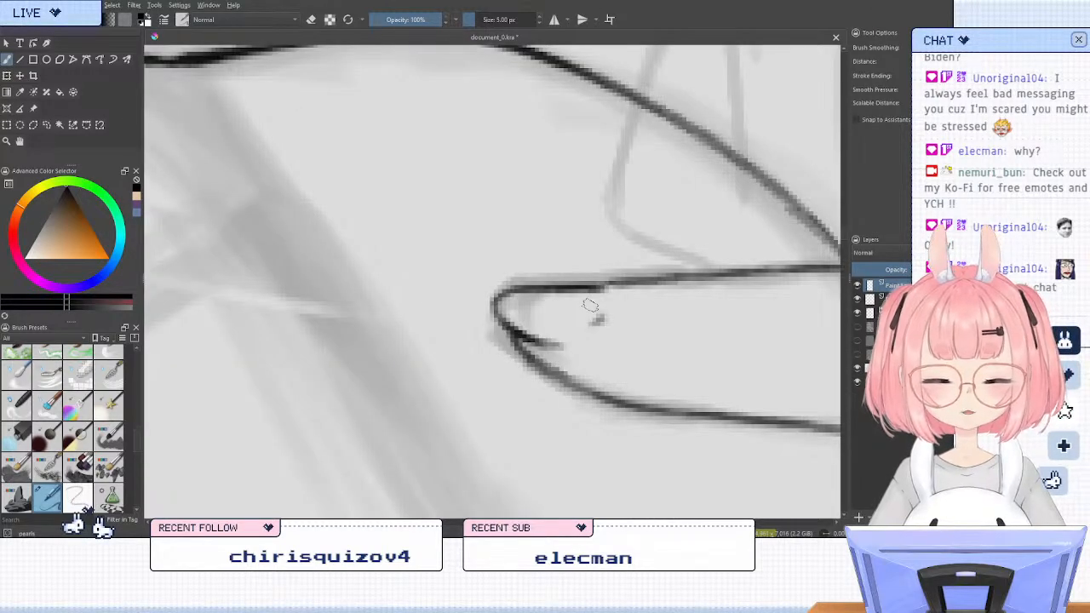
Examine the inked figure from the raised hand down the forearm and elbow to the torso and legs
scroll(471, 316, down, 5)
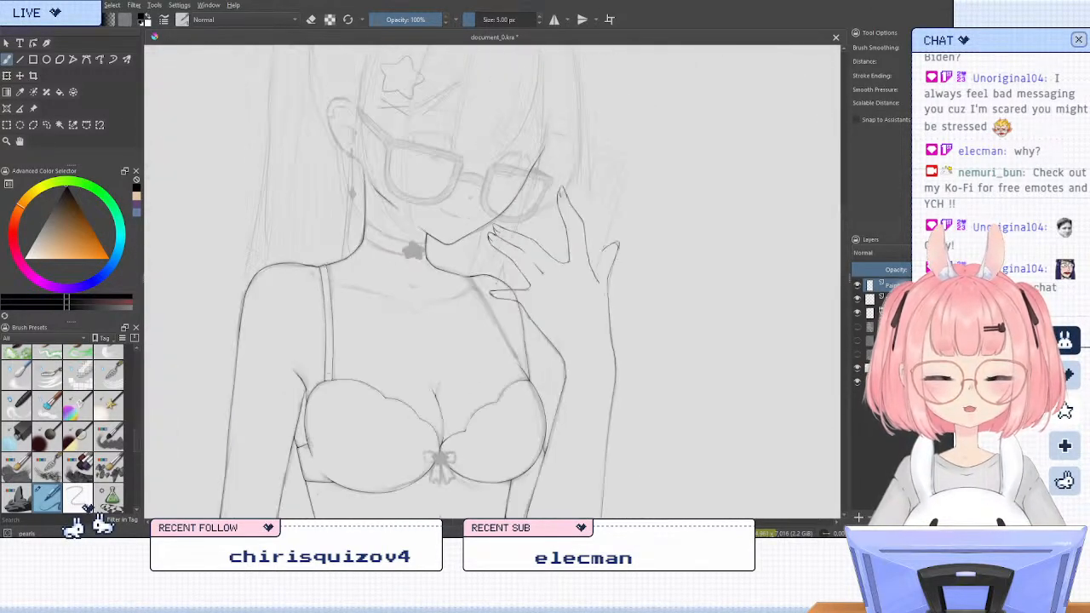
scroll(471, 316, down, 3)
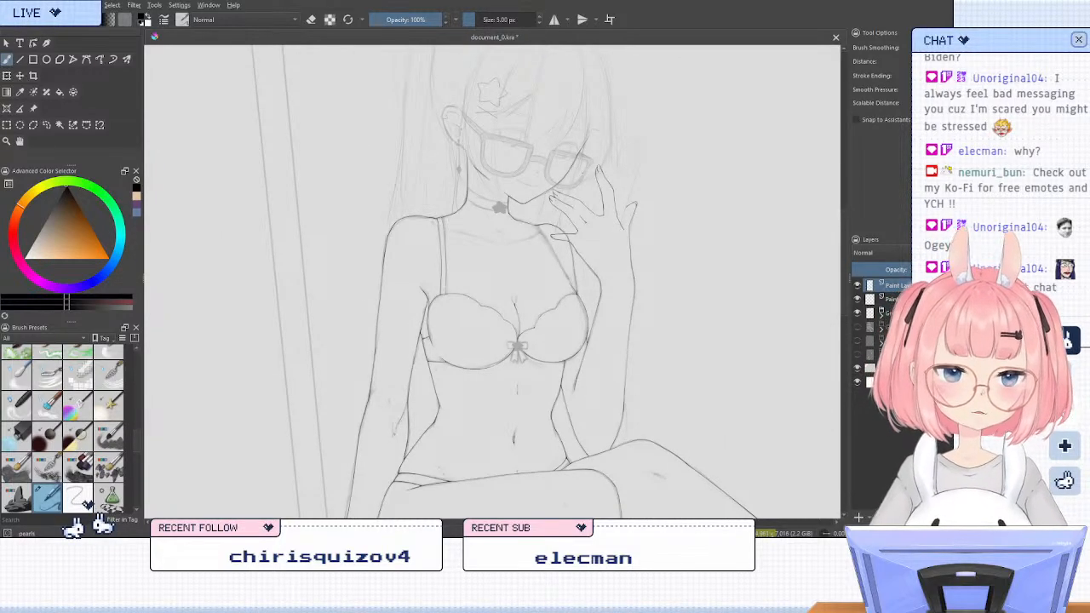
key(6)
key(6)
key(6)
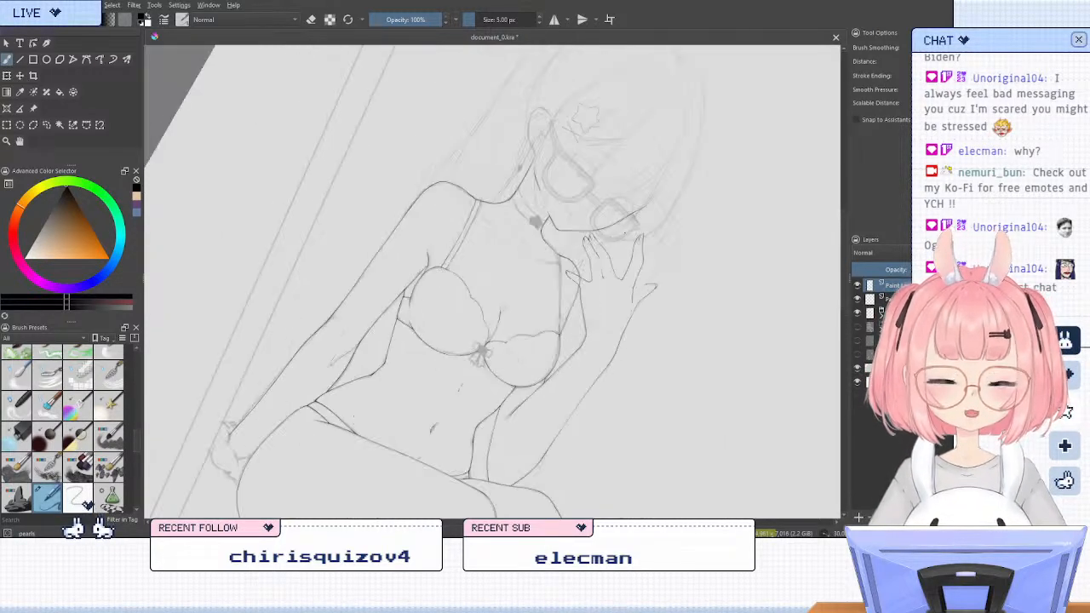
drag(561, 410, 595, 287)
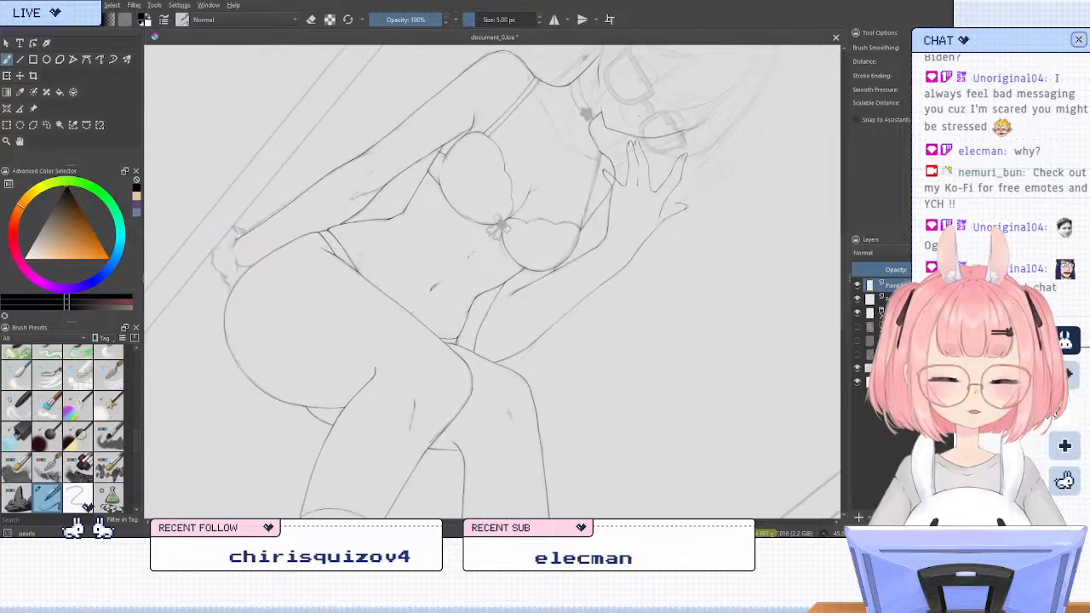
scroll(423, 279, up, 5)
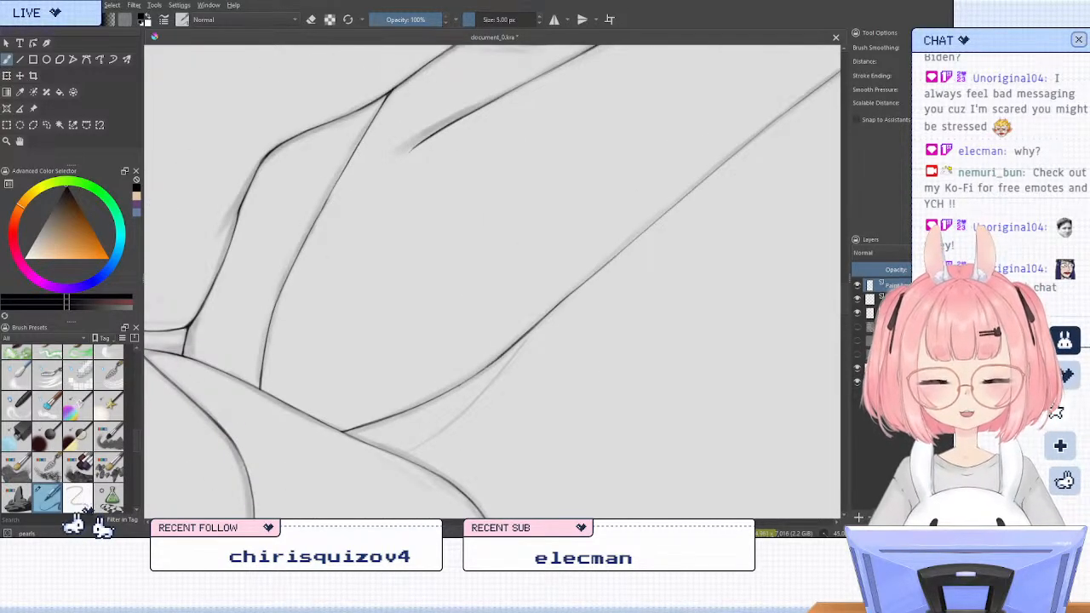
scroll(664, 211, down, 4)
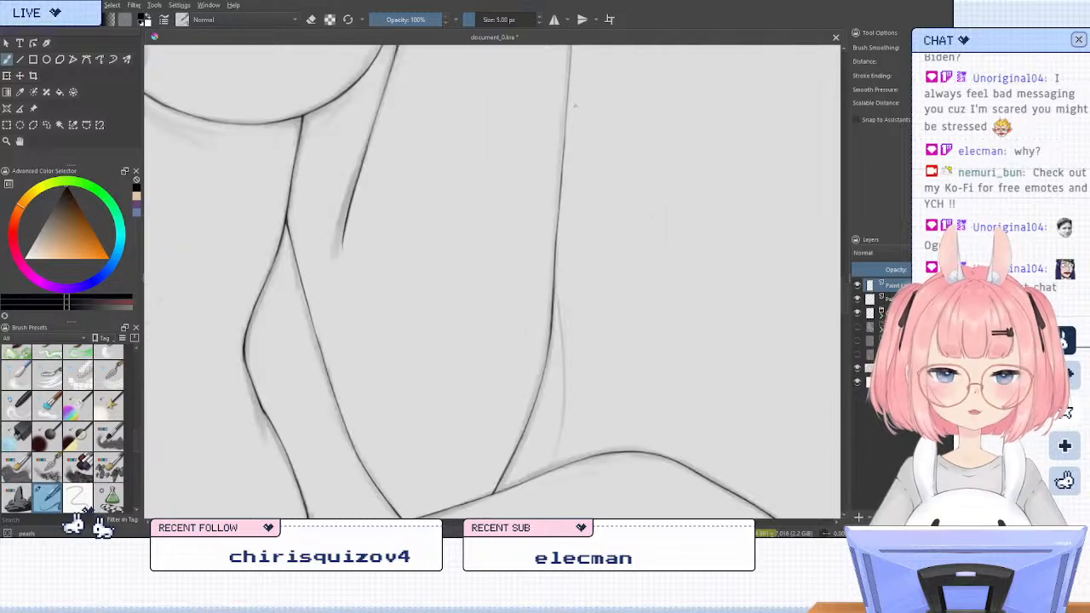
scroll(725, 49, up, 1)
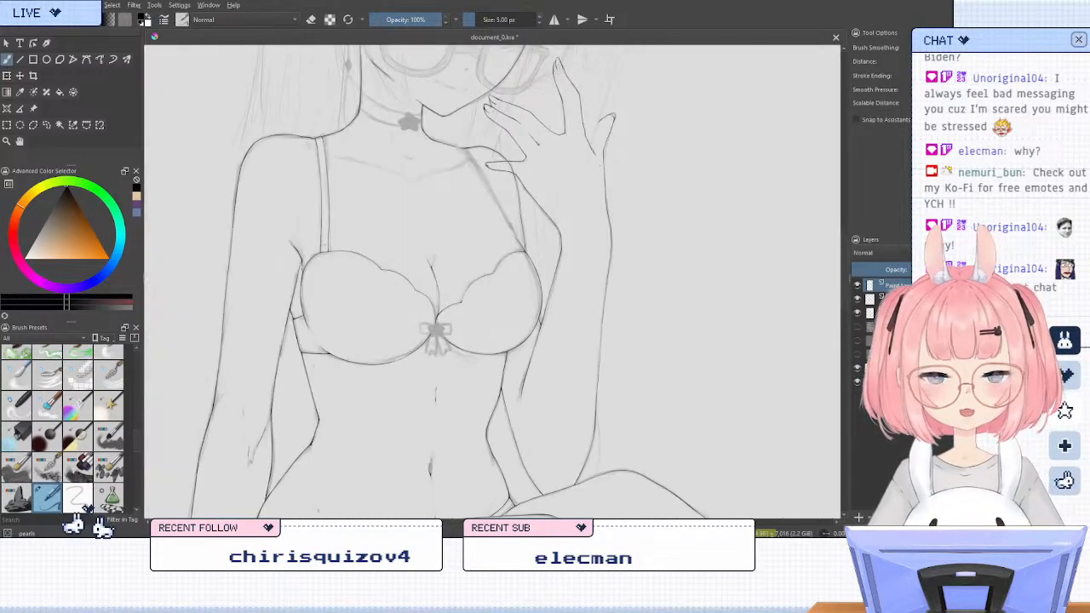
scroll(320, 364, down, 1)
scroll(149, 281, up, 1)
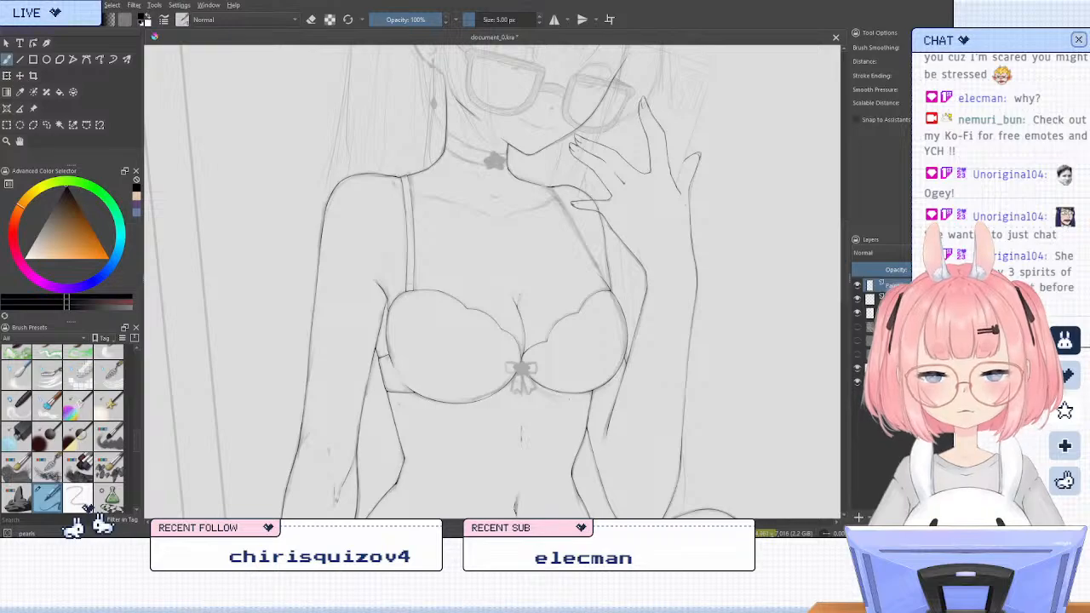
Examine the line art of the whole figure in mirrored view, from the head and torso to the legs and feet
key(m)
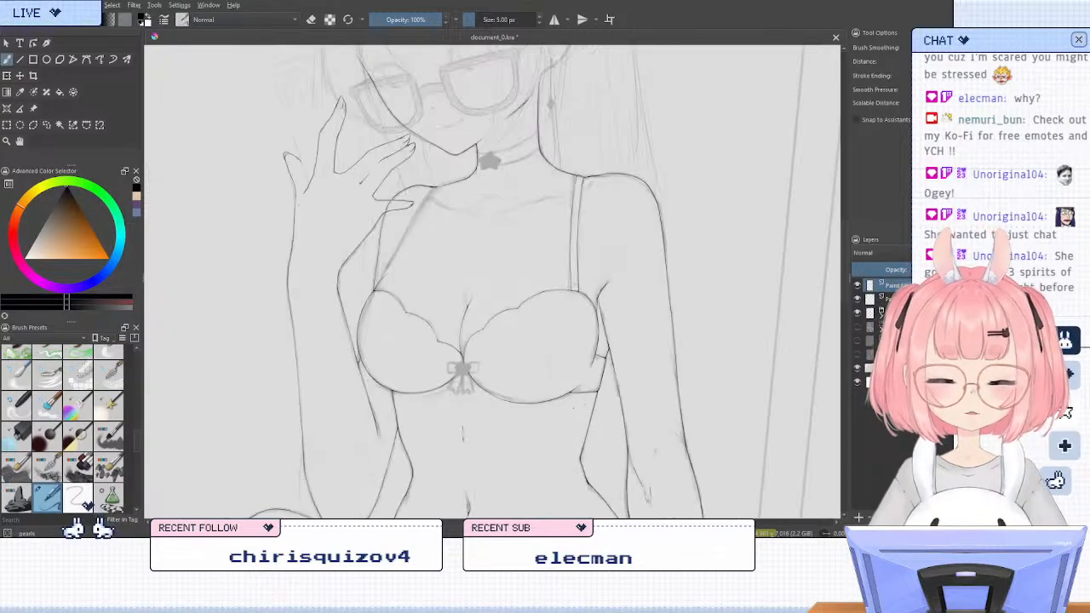
key(6)
key(6)
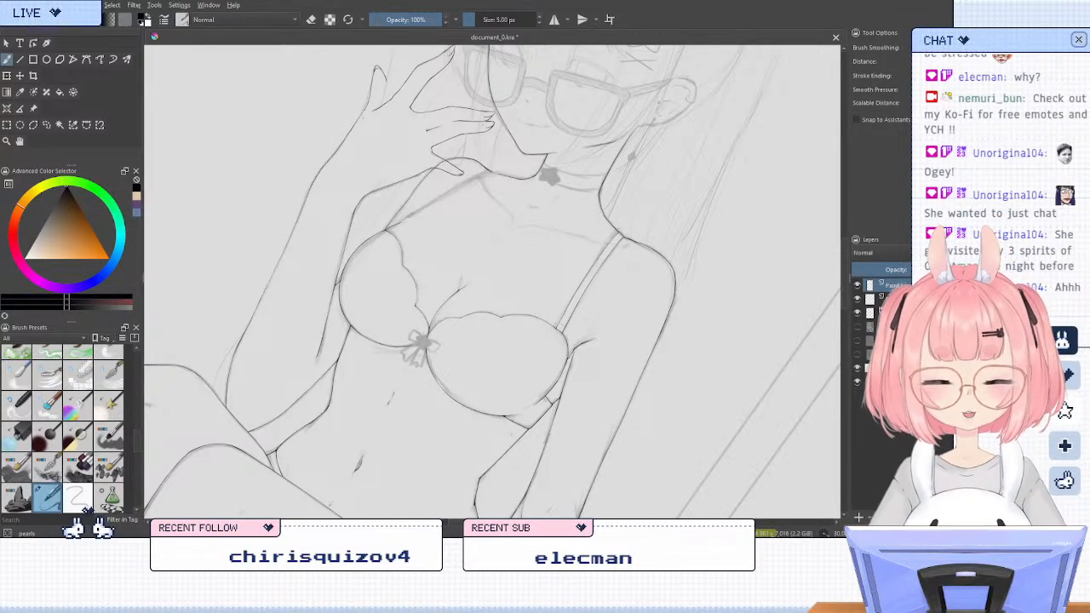
scroll(551, 366, down, 3)
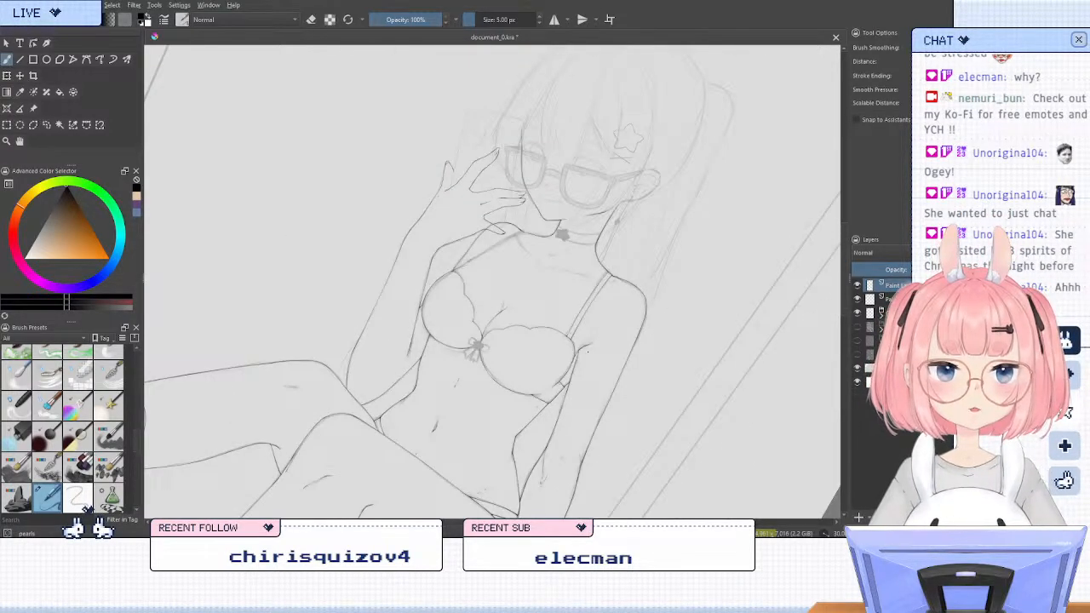
scroll(506, 390, down, 1)
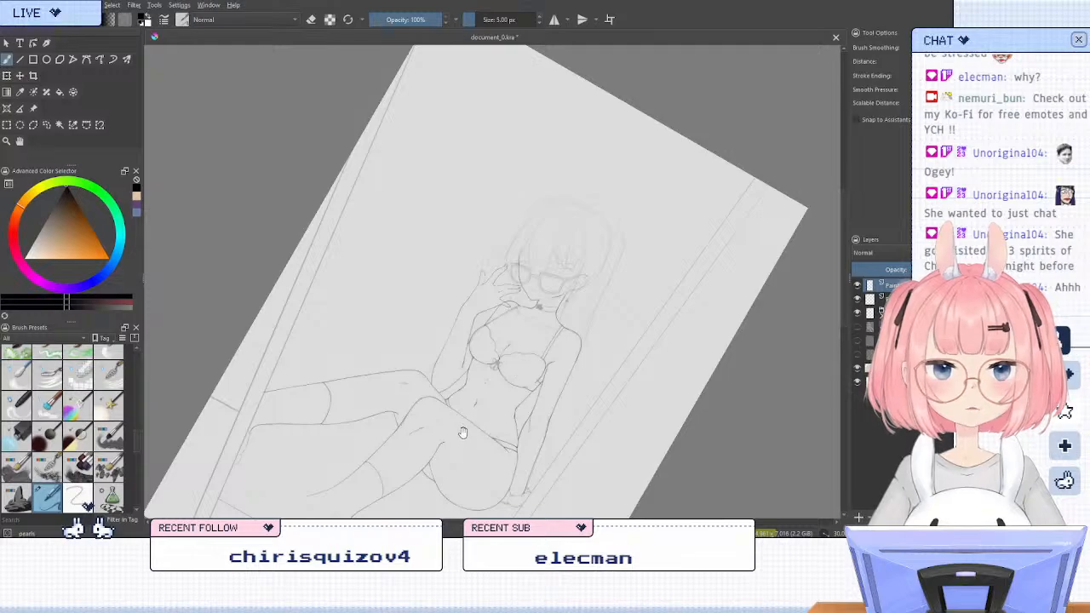
drag(462, 431, 496, 285)
scroll(497, 285, up, 5)
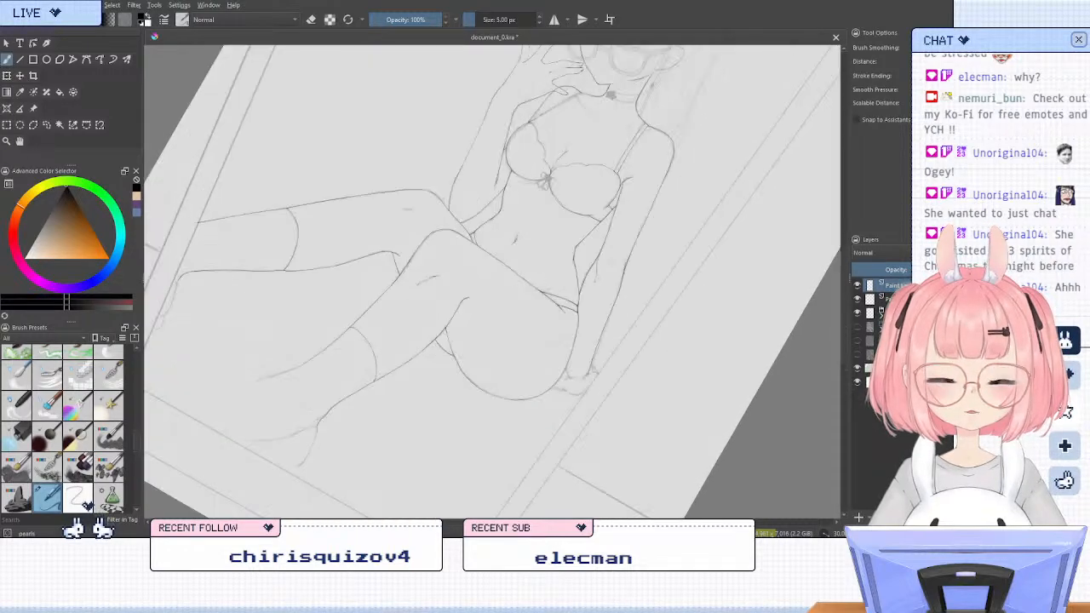
mouse_move(524, 227)
mouse_down()
mouse_move(296, 366)
mouse_move(343, 405)
mouse_up()
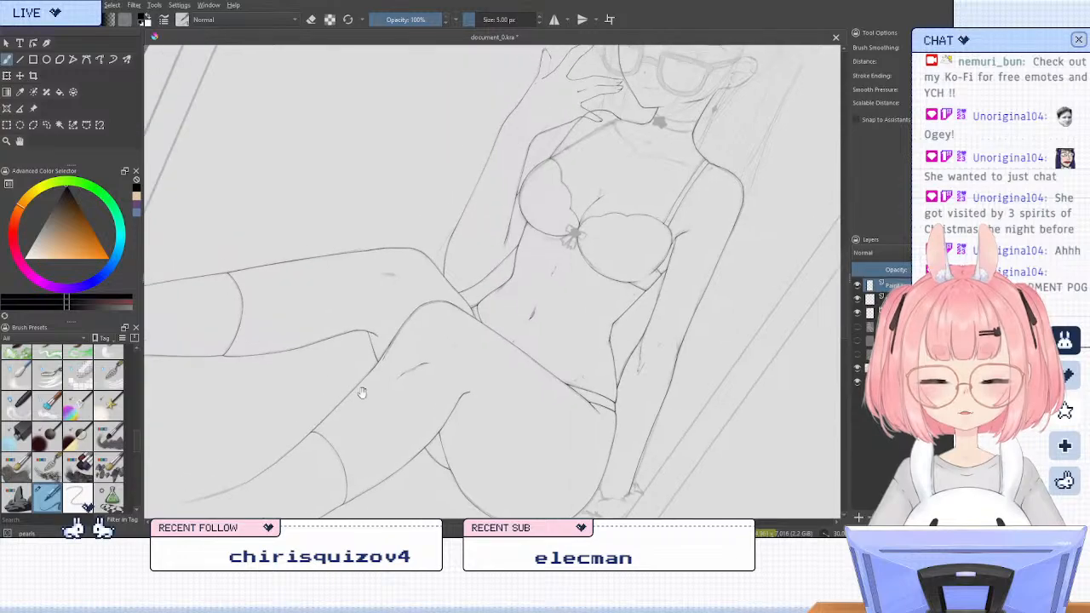
scroll(587, 337, down, 1)
drag(584, 240, 539, 315)
scroll(615, 284, up, 4)
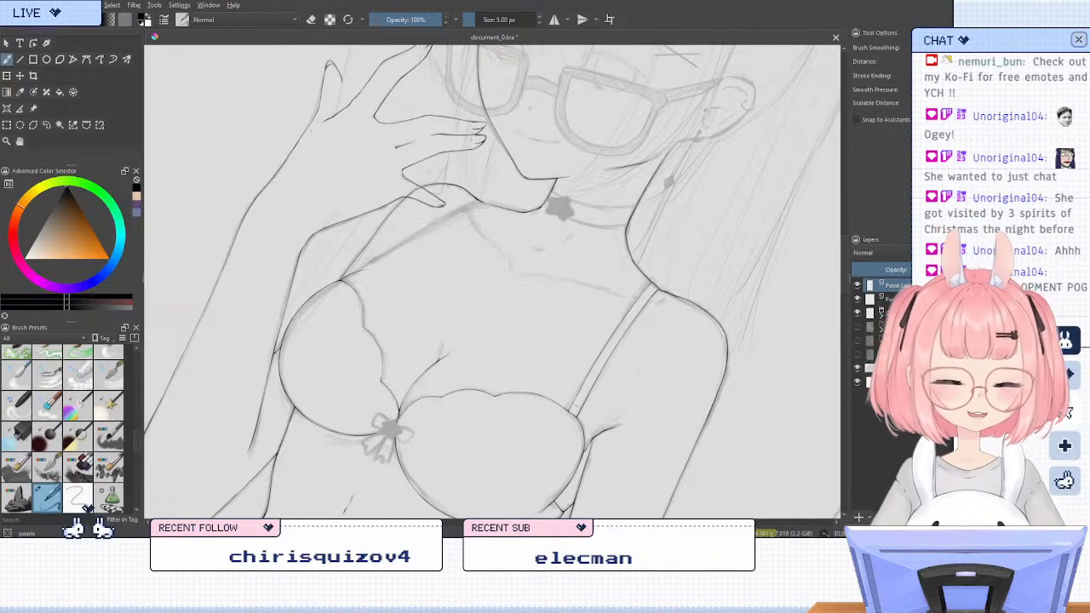
Erase the part of the shoulder line that crosses the thumb on the body line-art layer, using the 50 px circle eraser
key(4)
key(4)
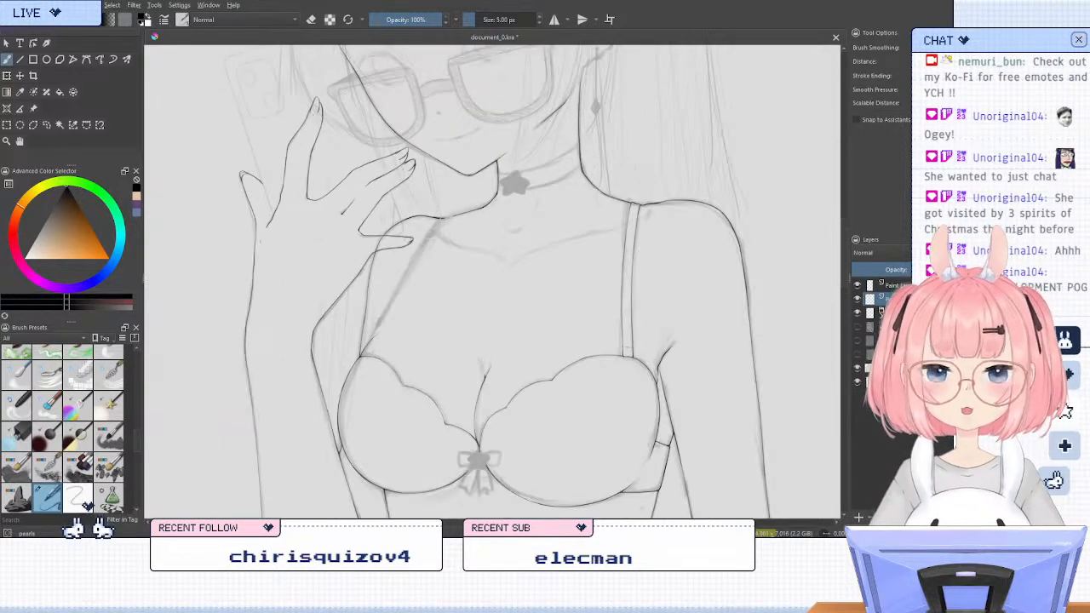
scroll(436, 224, up, 2)
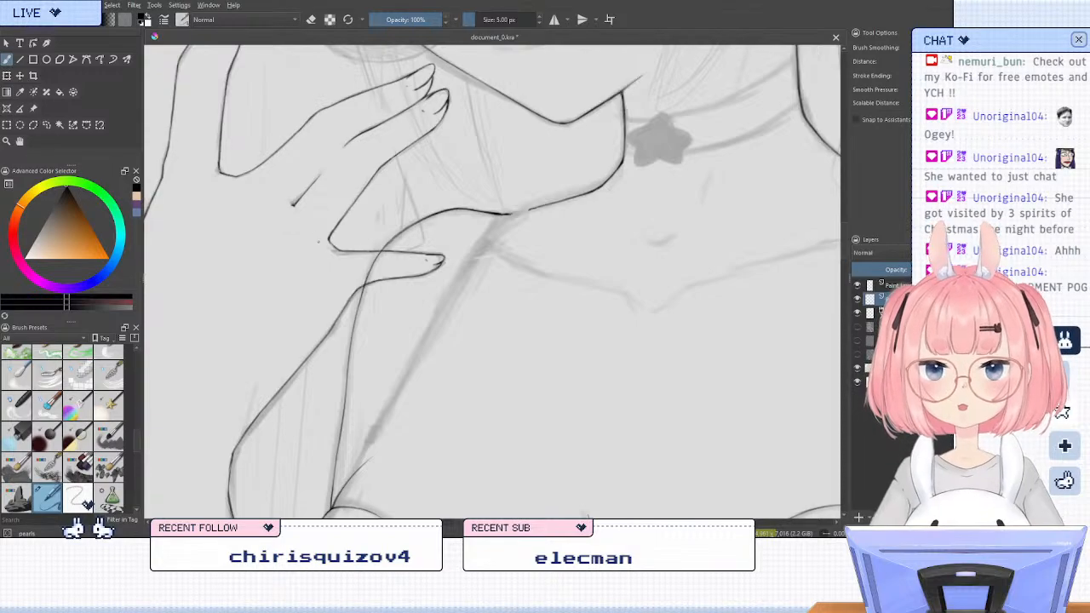
scroll(318, 215, up, 2)
key(e)
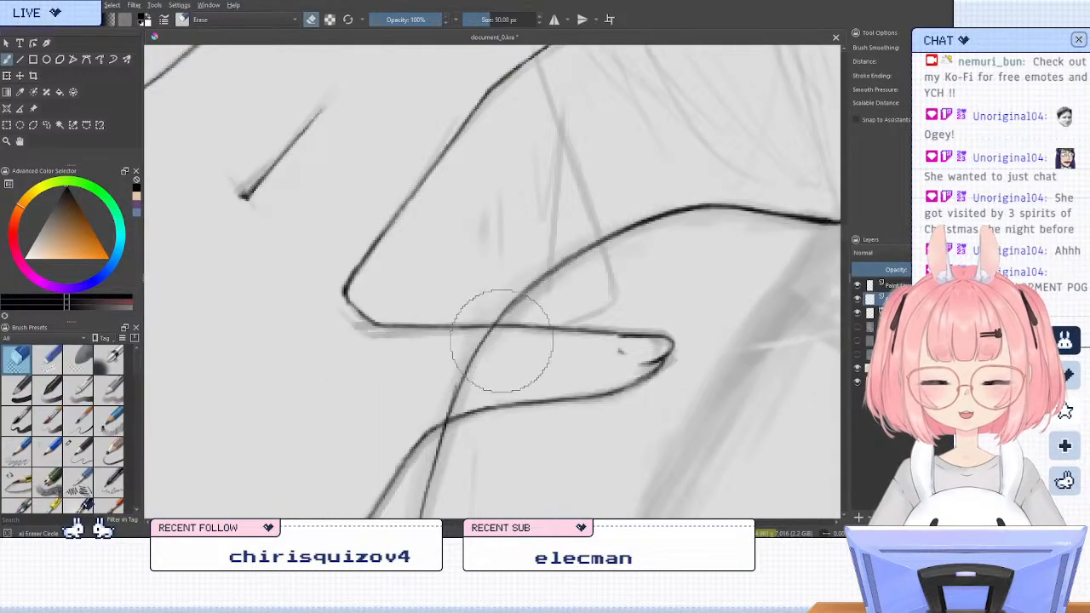
mouse_move(475, 349)
mouse_down()
mouse_move(469, 378)
mouse_move(433, 401)
mouse_move(434, 417)
mouse_up()
key(slash)
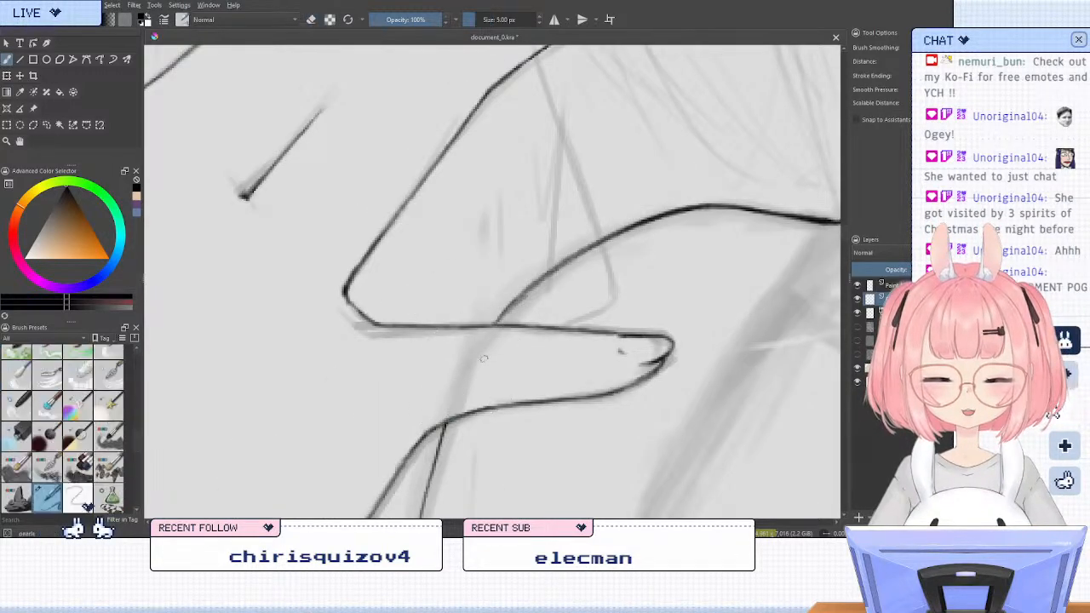
Examine how the raised hand fits with the face, neck and shoulder, comparing mirrored and rotated views
scroll(481, 349, down, 4)
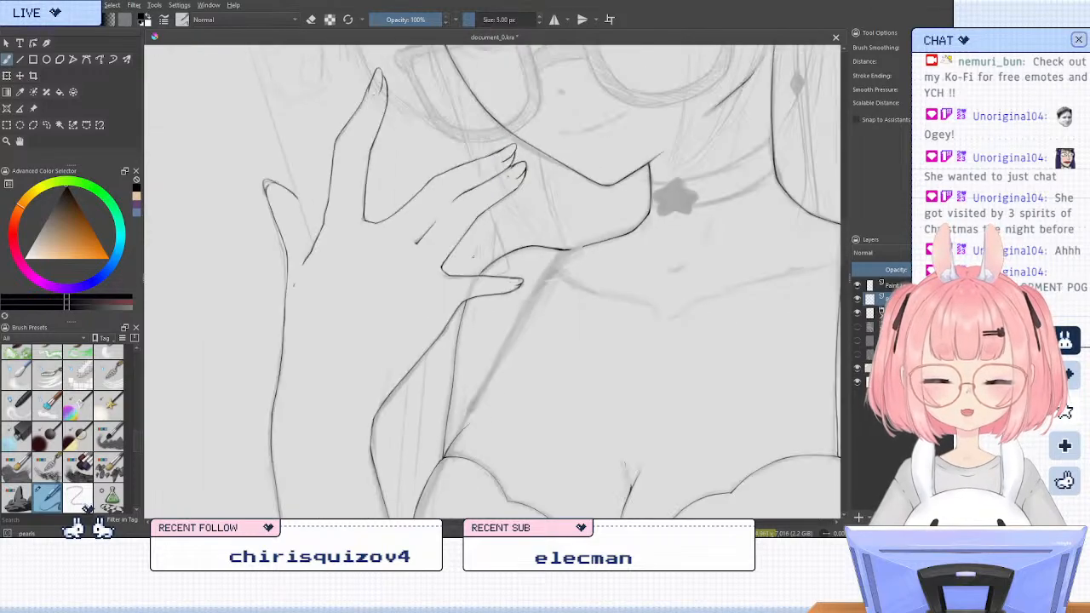
scroll(481, 348, down, 1)
scroll(477, 206, up, 1)
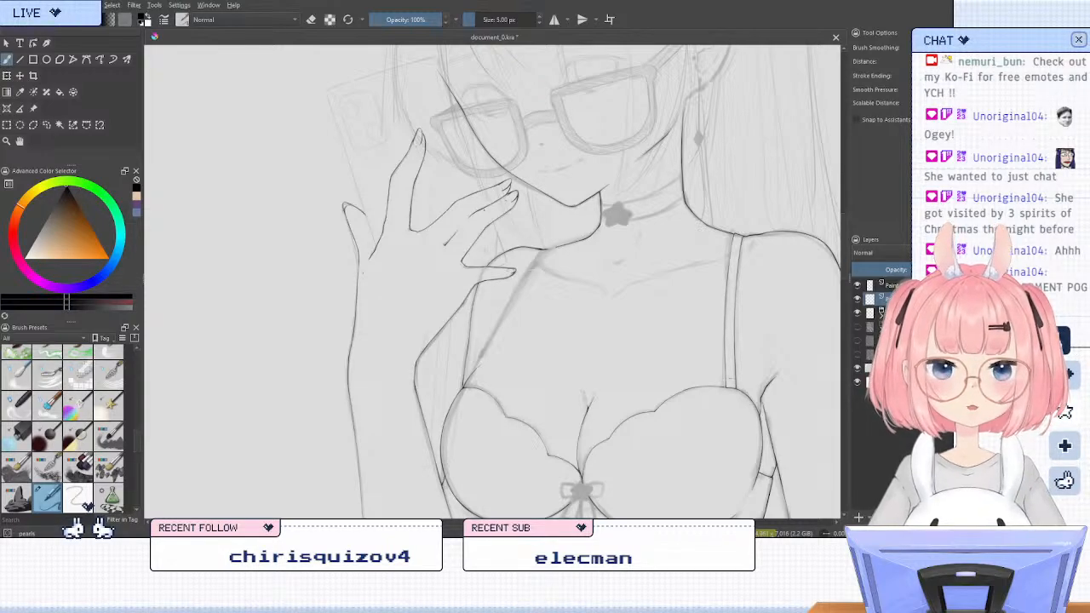
key(6)
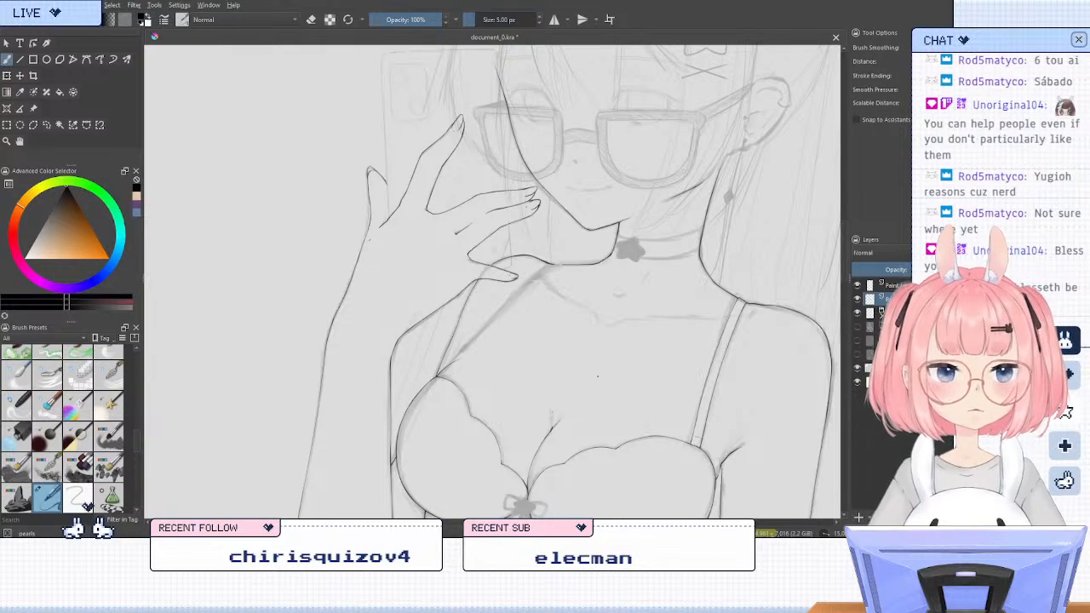
key(4)
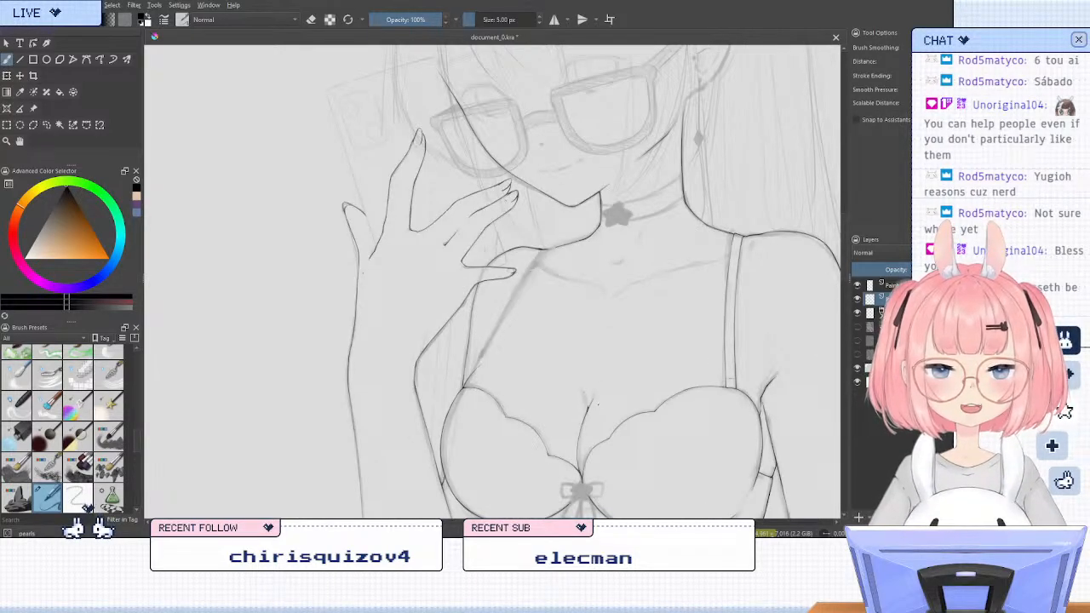
key(m)
key(m)
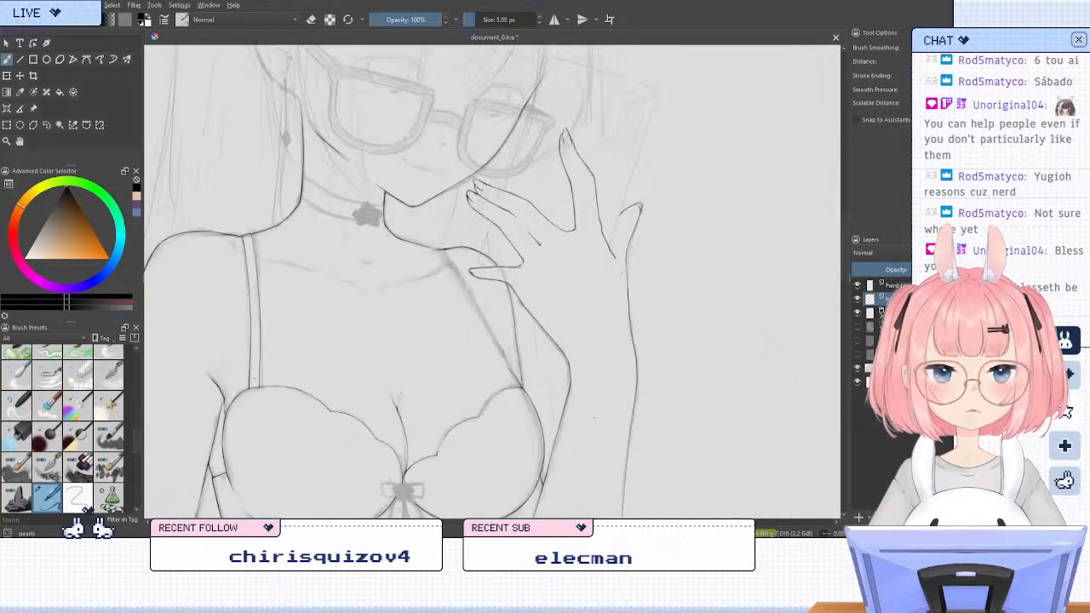
key(6)
key(6)
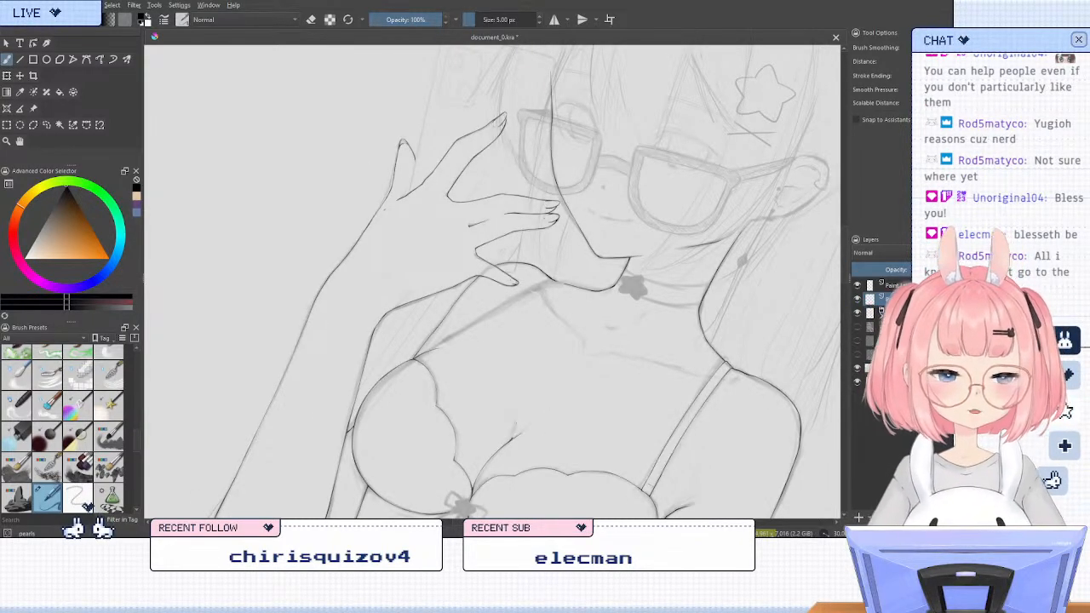
Add a new paint layer between the hand's line-art layer and the body line-art layer
click(856, 518)
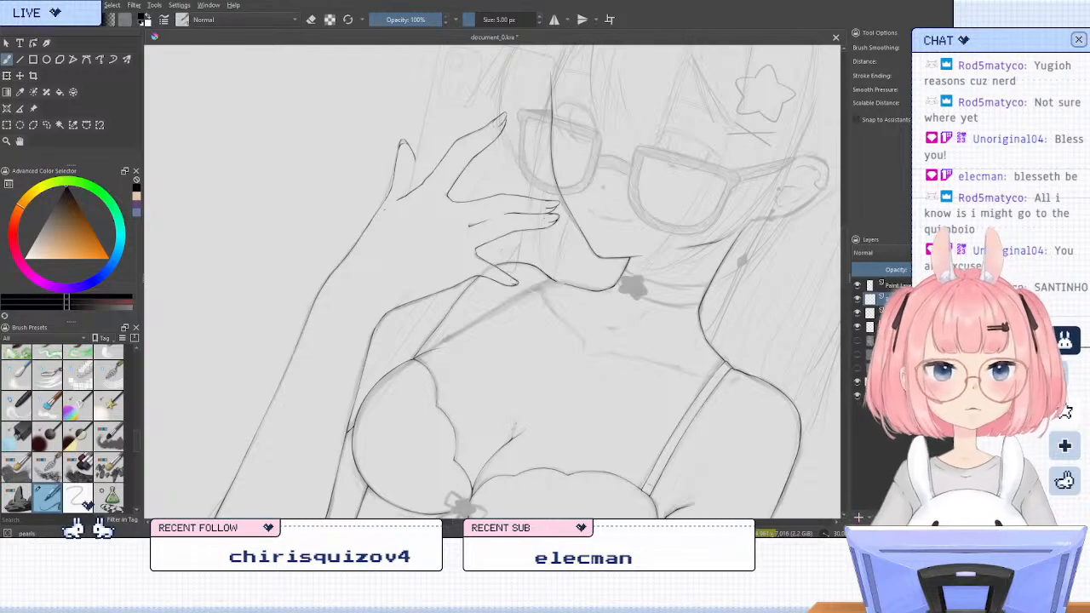
key(4)
key(4)
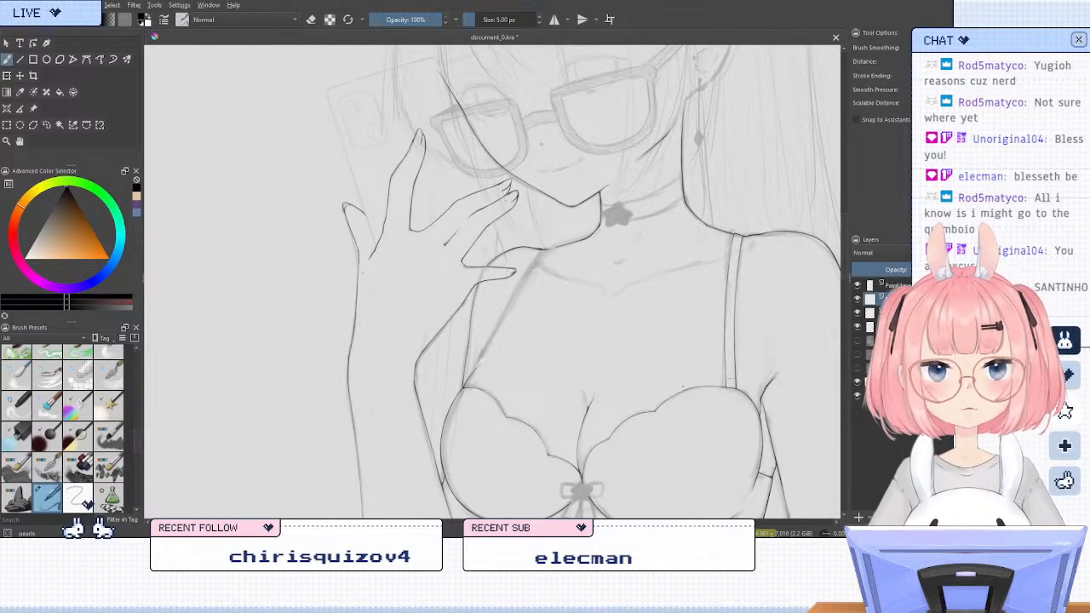
drag(470, 270, 522, 396)
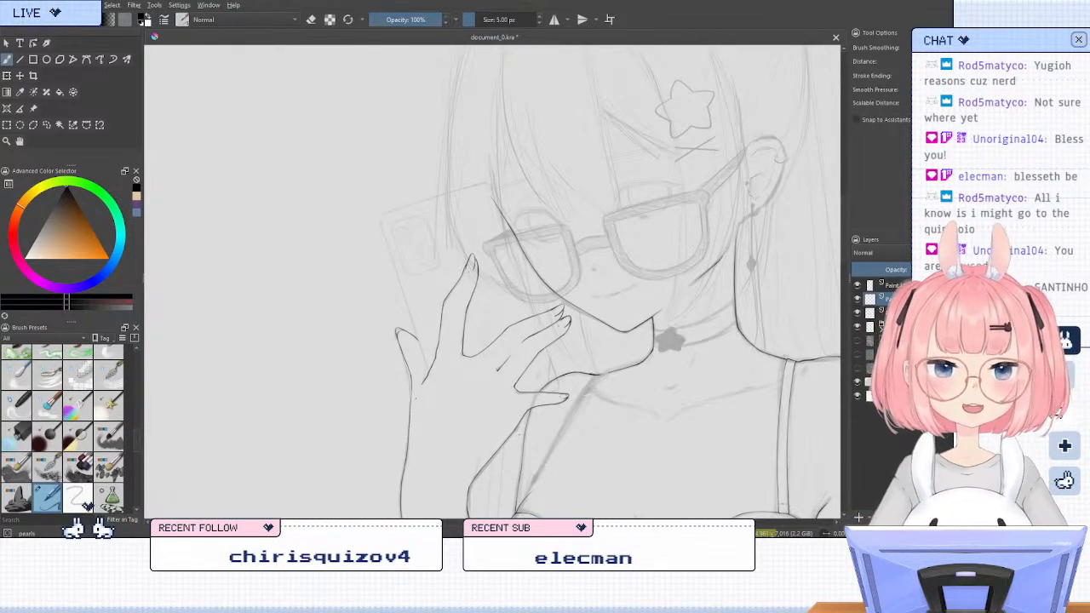
Ink the phone's long outer edge from the thumb up toward the camera-side corner with the 5 px brush on the new layer
key(6)
key(6)
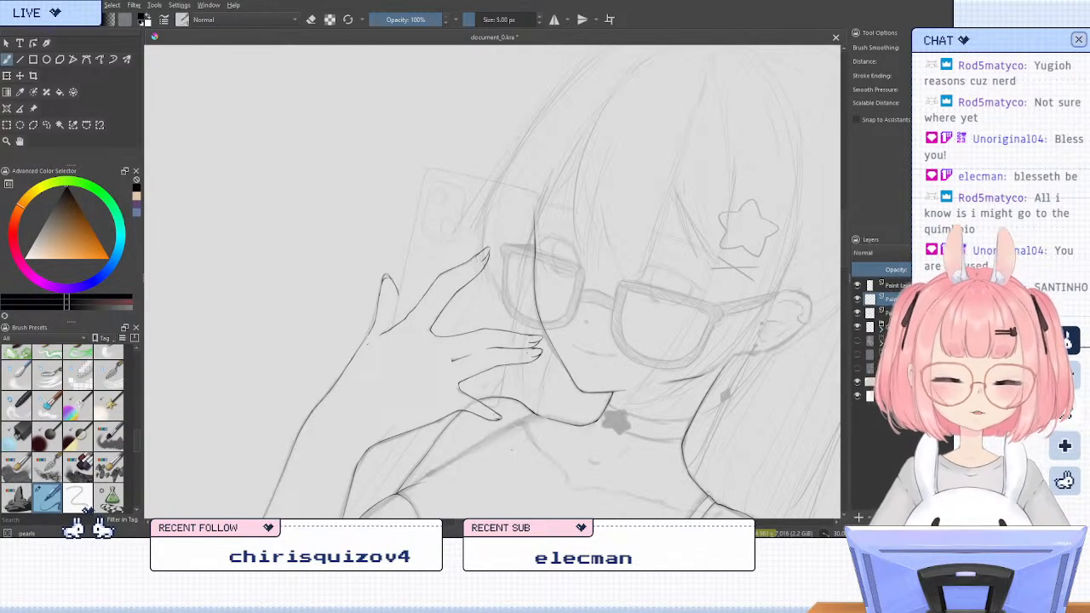
key(6)
key(6)
key(6)
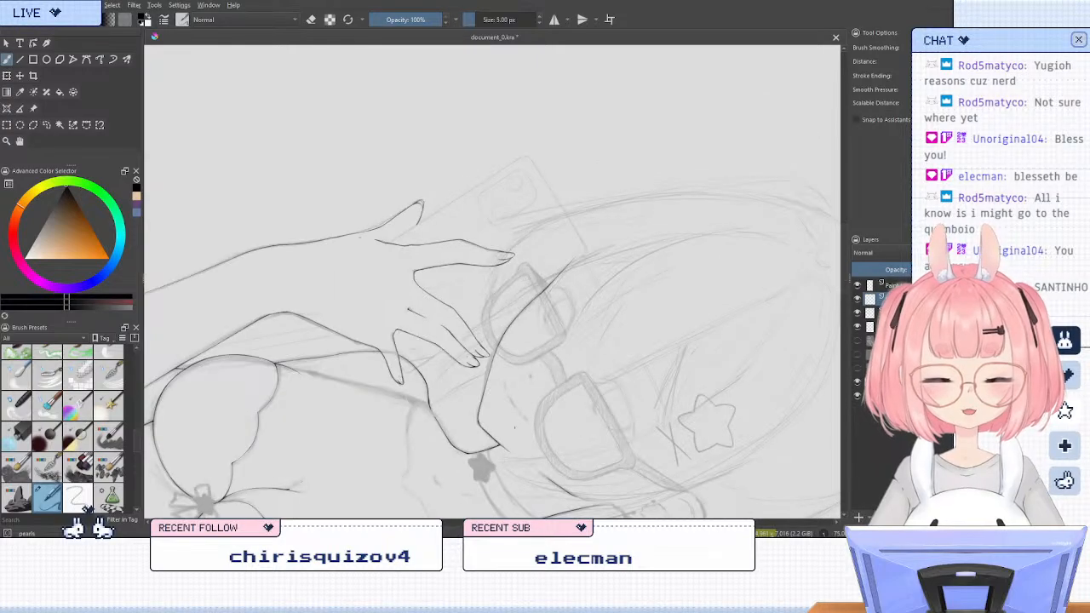
scroll(407, 186, up, 1)
scroll(515, 176, up, 1)
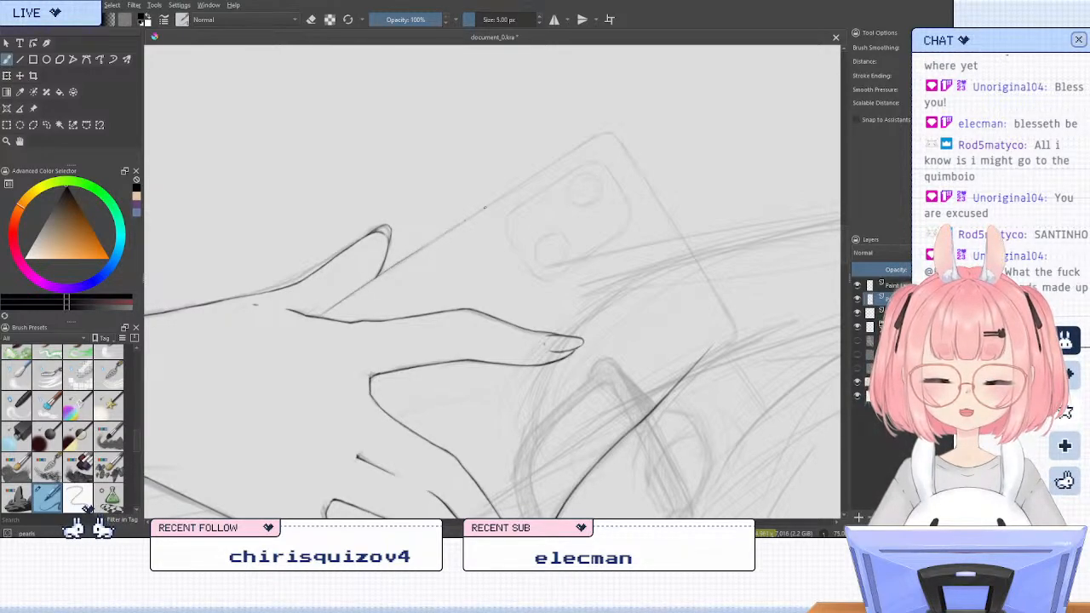
drag(482, 208, 575, 151)
drag(461, 222, 599, 137)
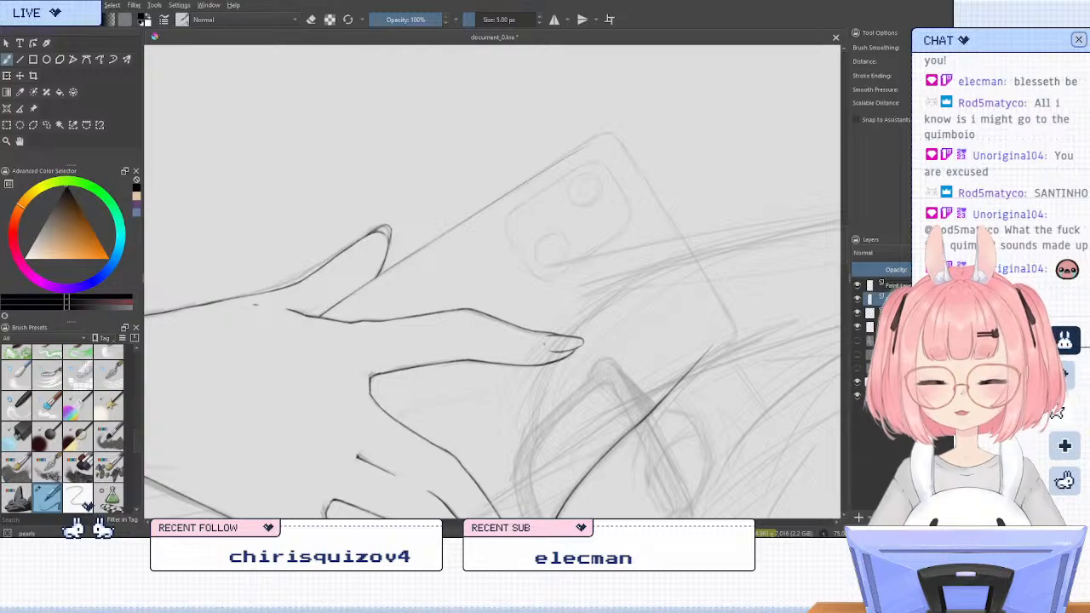
Erase the upper end of the phone's long edge line near the corner with the 50 px circle eraser
key(5)
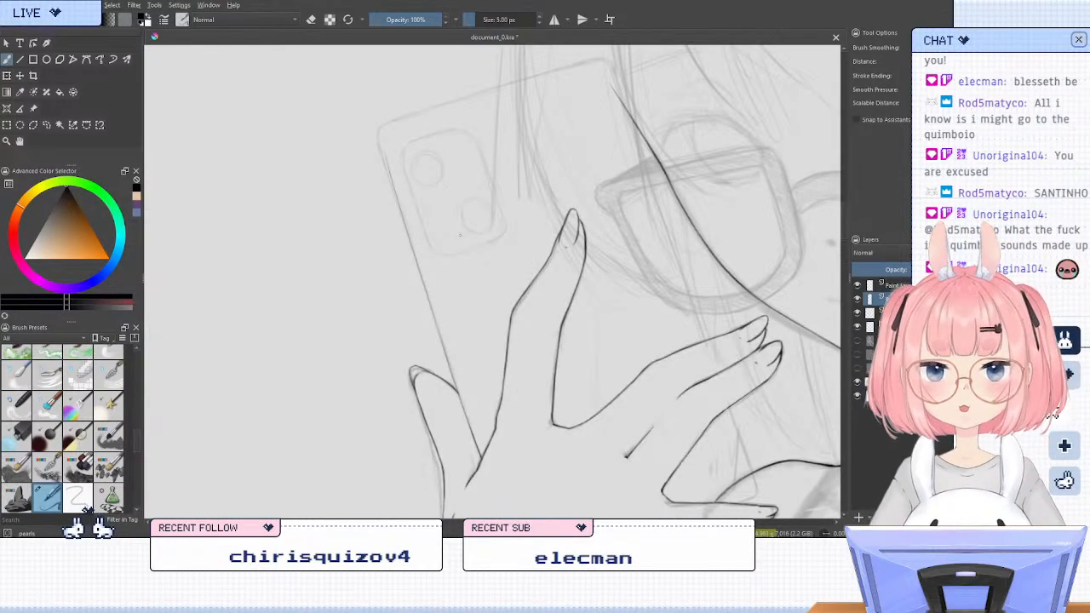
drag(460, 234, 511, 318)
key(6)
key(6)
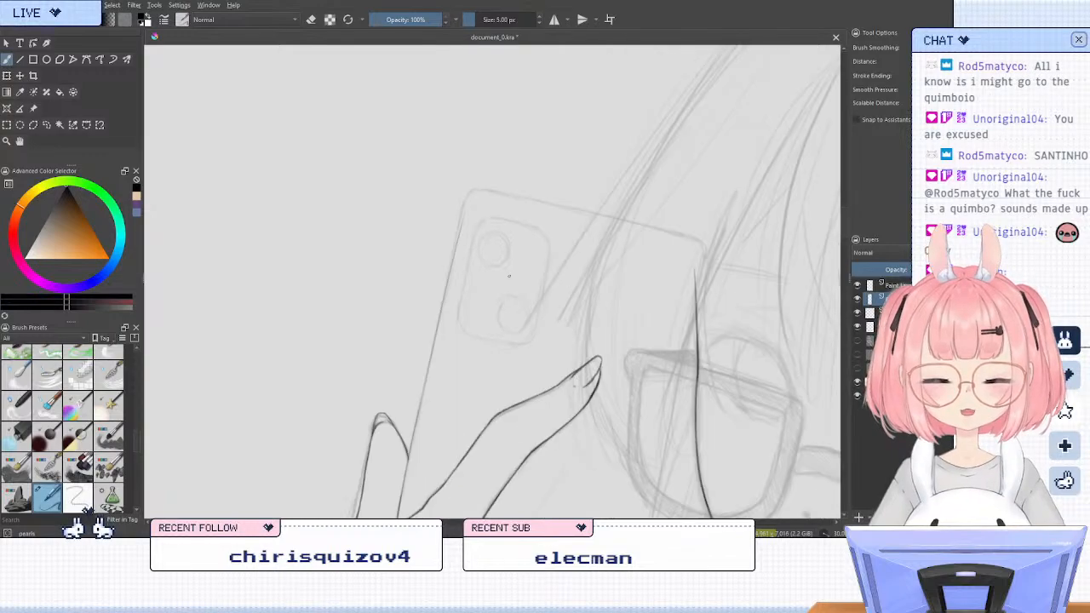
key(6)
key(6)
scroll(402, 245, up, 2)
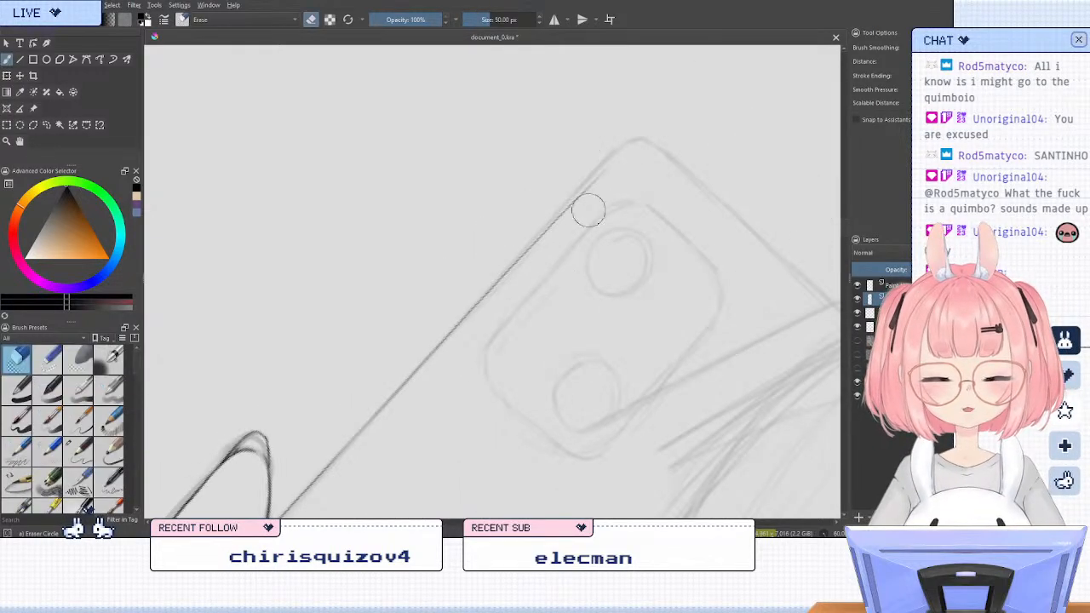
key(4)
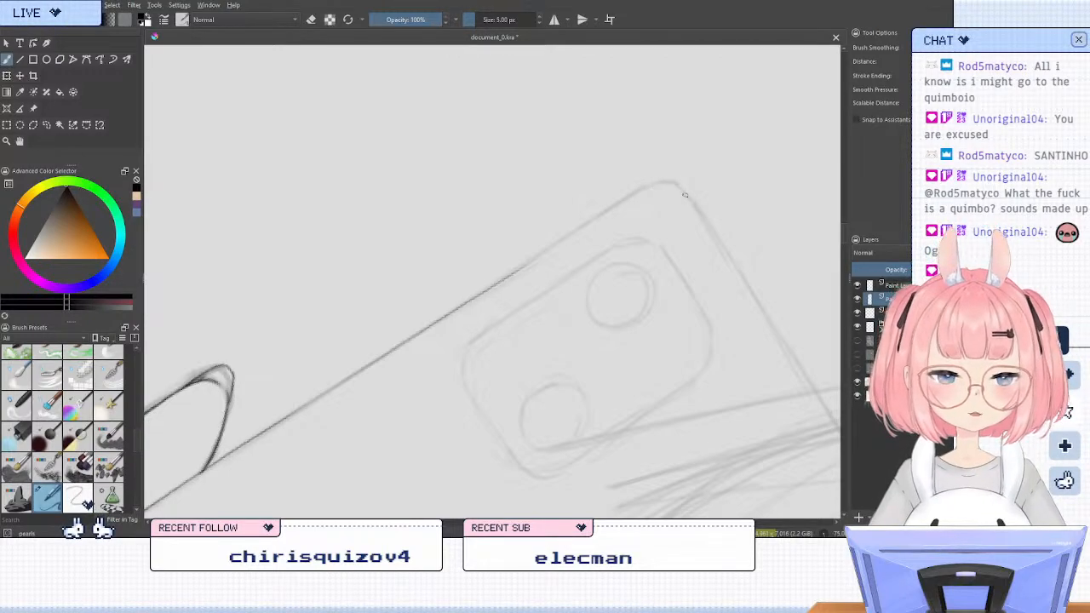
Ink the start of the phone's rounded corner beside the camera and join it smoothly to the long edge line
drag(669, 184, 554, 245)
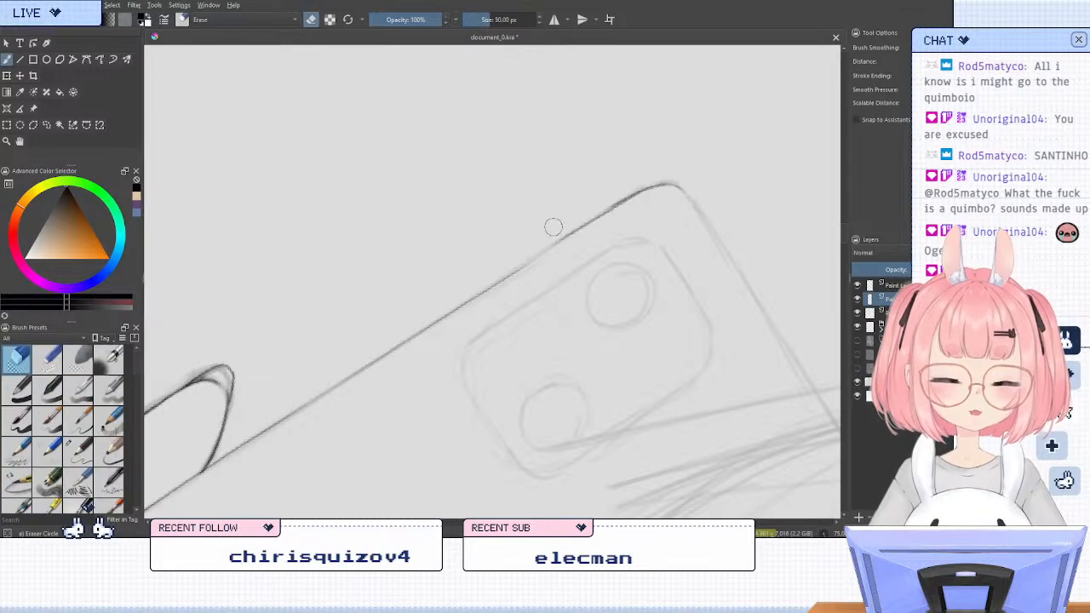
key(ctrl+z)
drag(648, 188, 545, 250)
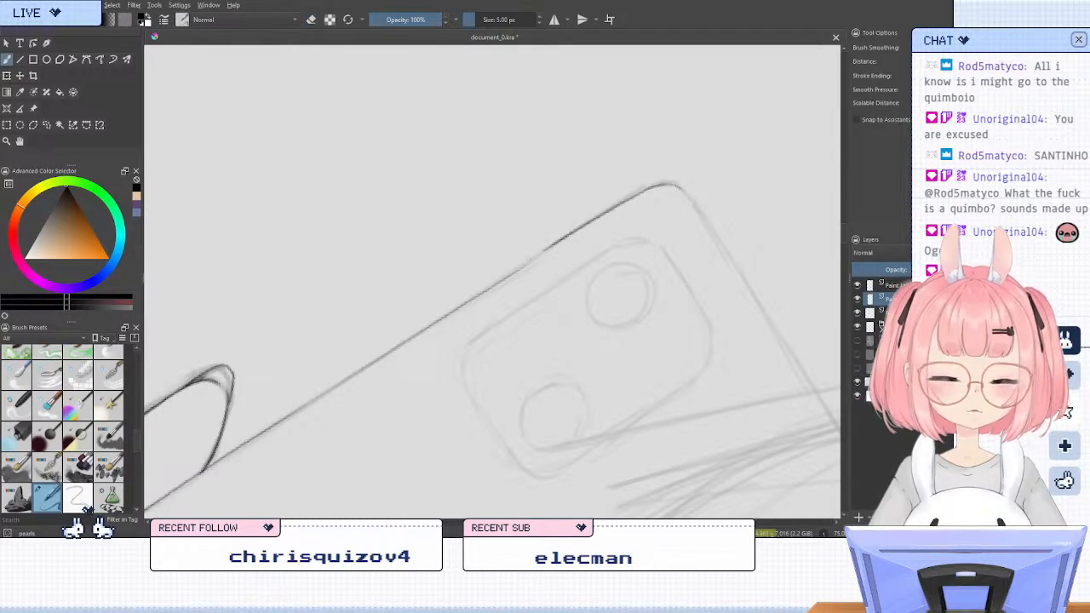
key(ctrl+z)
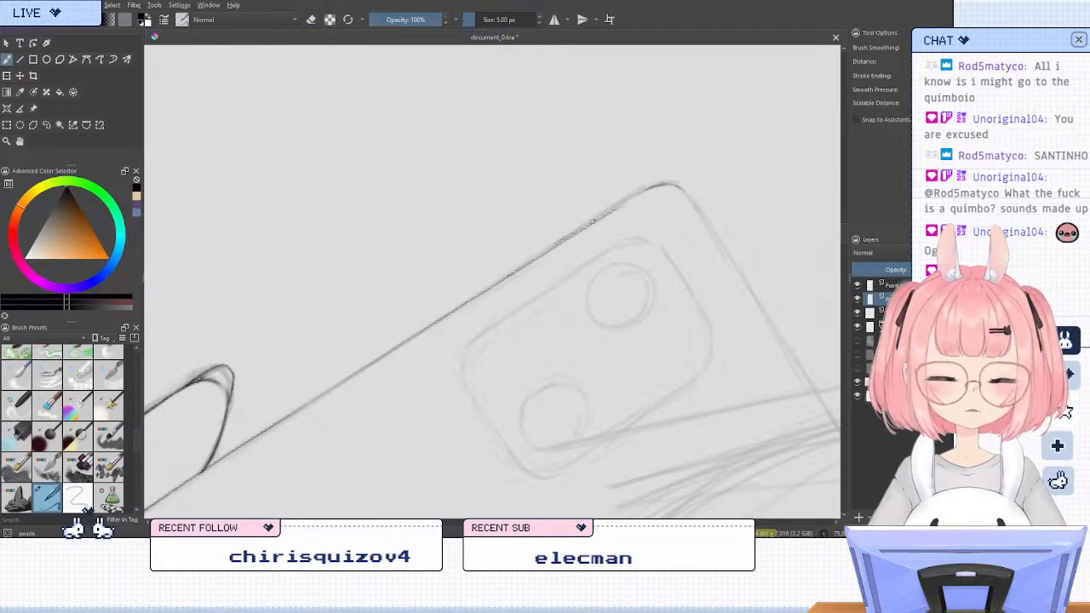
key(e)
key(e)
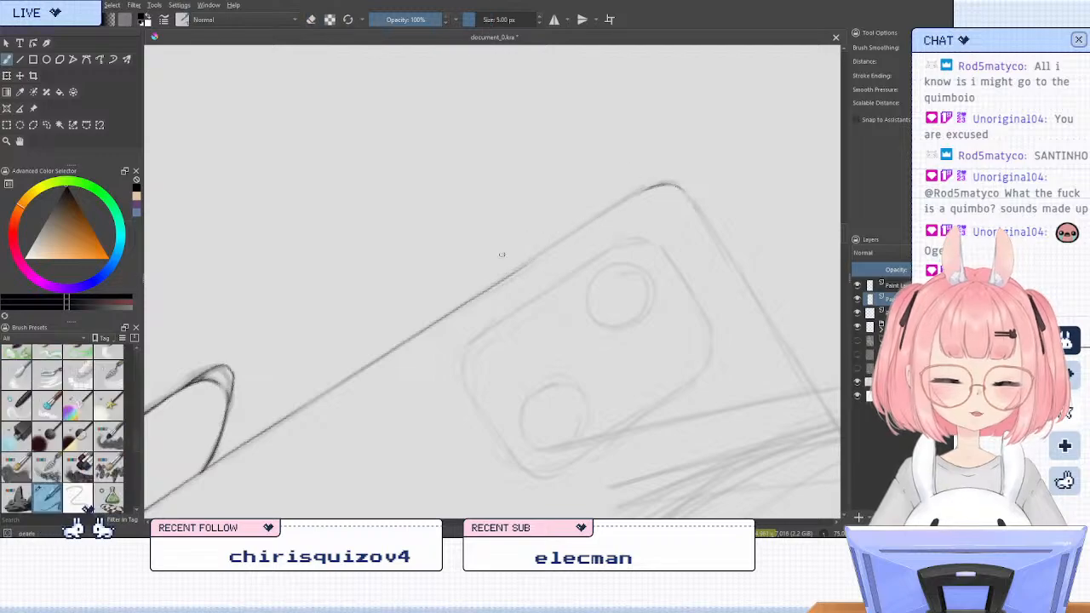
mouse_move(509, 274)
mouse_down()
mouse_move(644, 189)
mouse_move(606, 212)
mouse_up()
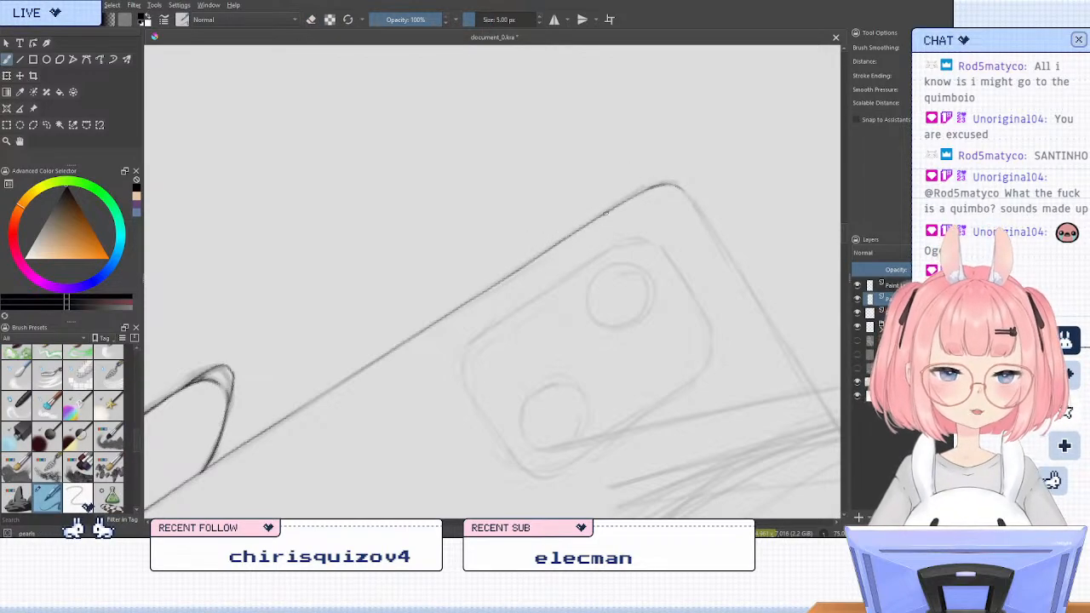
drag(670, 185, 647, 190)
drag(584, 227, 655, 185)
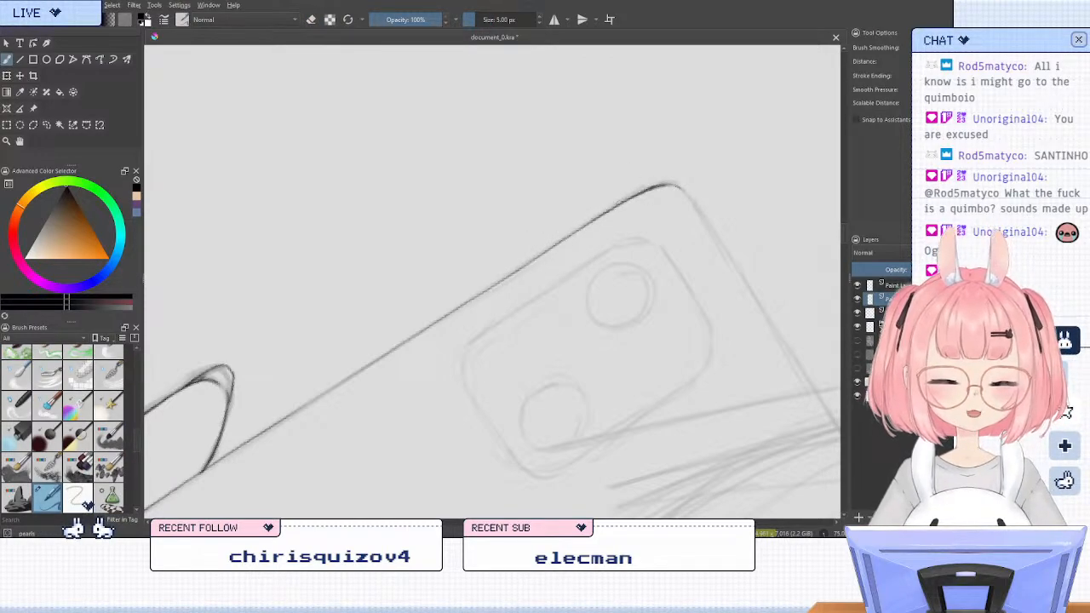
drag(596, 221, 541, 255)
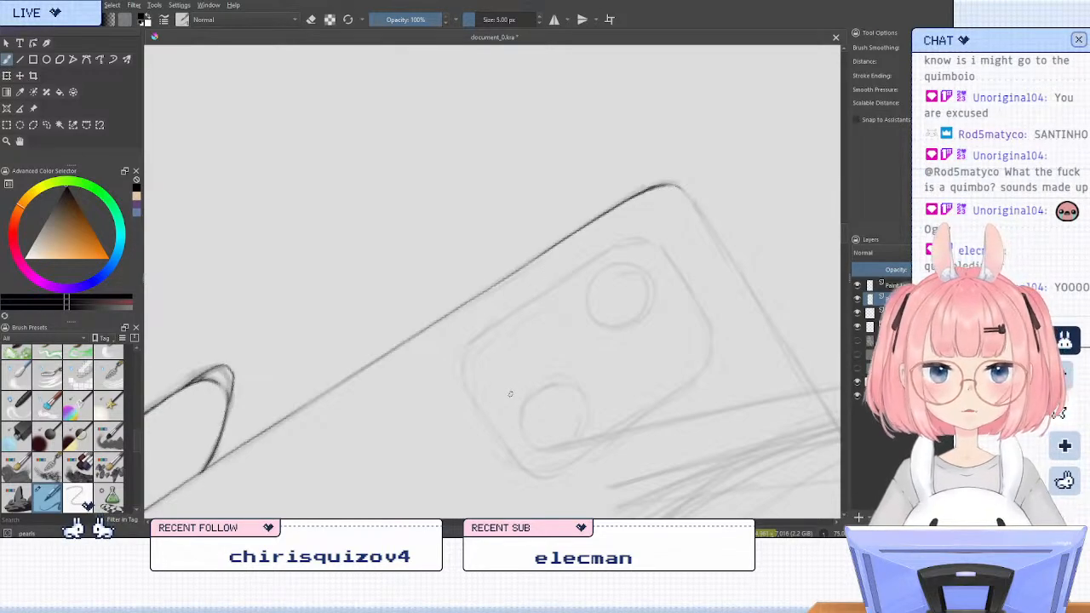
Redraw the phone's edge line where it passes behind the thumb, undoing uneven strokes until the line is even and darker
drag(400, 404, 625, 247)
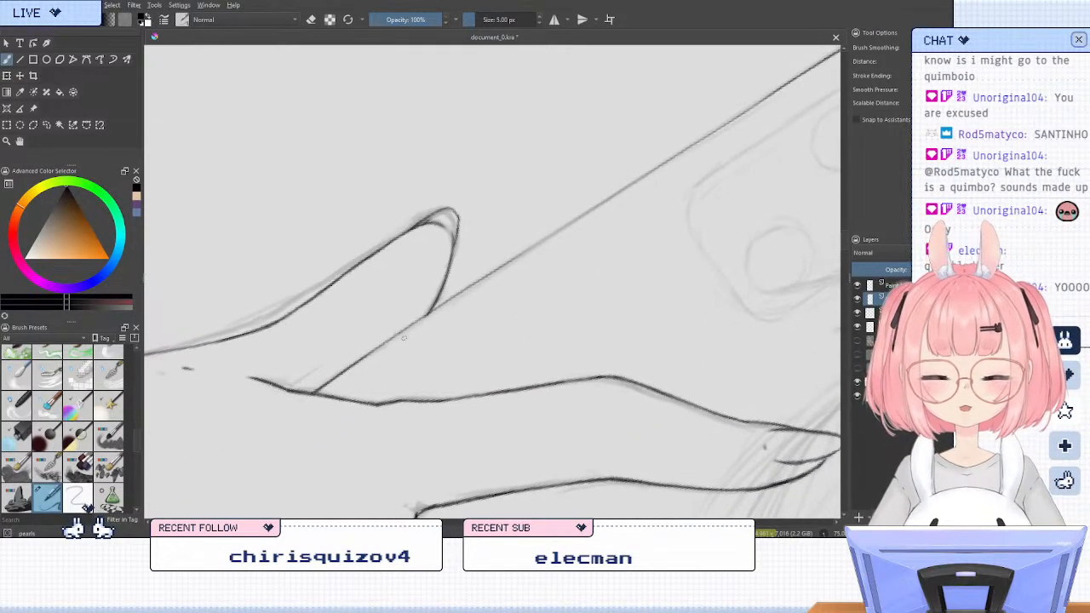
drag(366, 358, 455, 298)
key(ctrl+z)
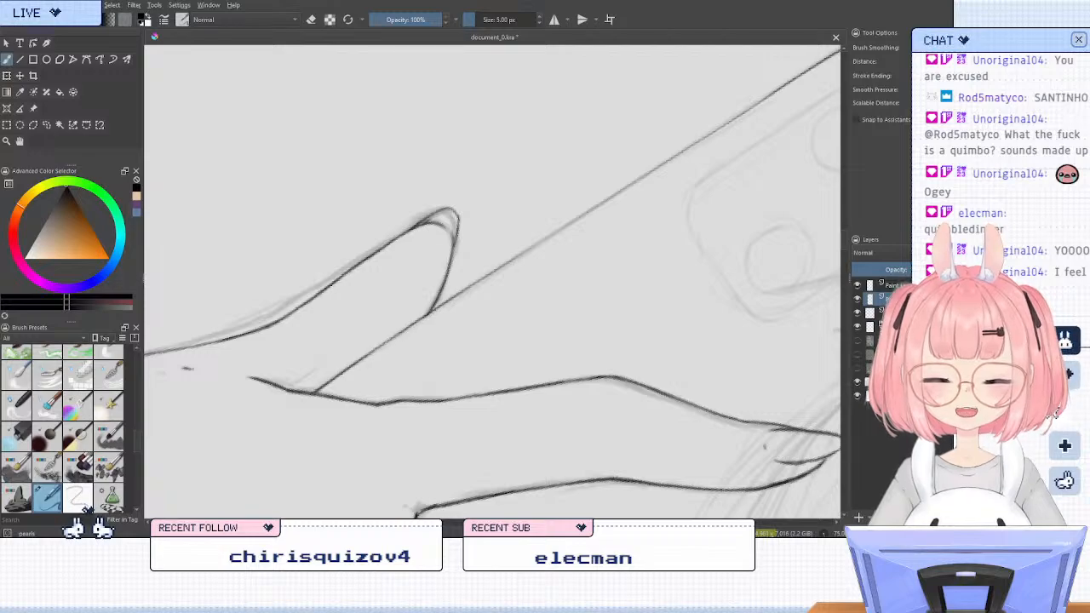
key(ctrl+z)
drag(351, 368, 434, 307)
drag(392, 337, 470, 284)
key(ctrl+z)
key(ctrl+z)
mouse_move(388, 342)
mouse_down()
mouse_move(464, 290)
mouse_move(453, 297)
mouse_up()
key(ctrl+z)
key(ctrl+z)
drag(372, 351, 500, 267)
drag(433, 310, 516, 258)
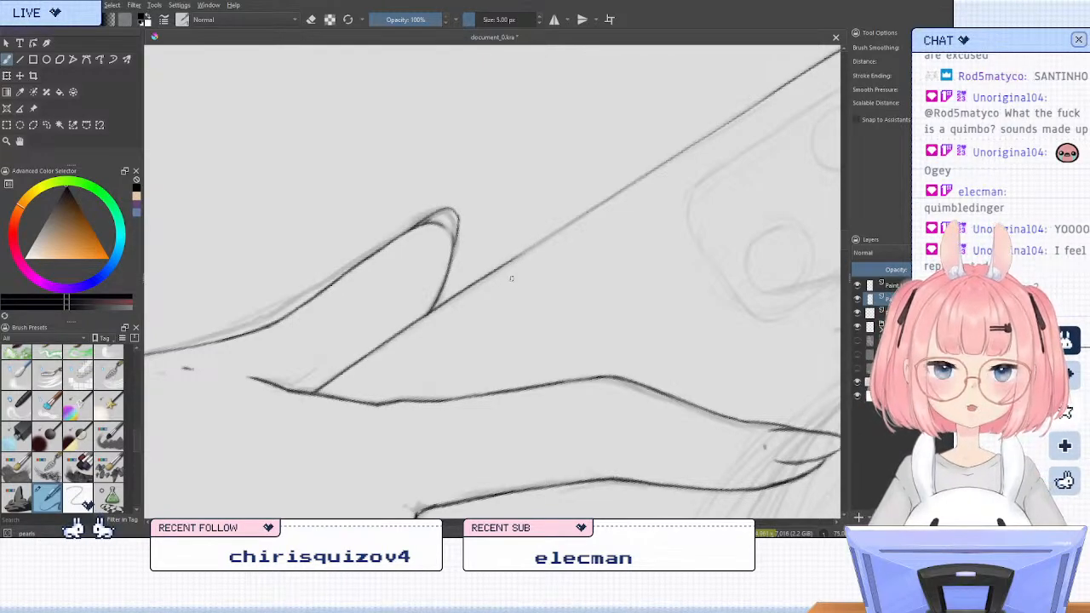
Ink around the phone's rounded corner and along the first part of its top edge, redoing the stroke until it follows the sketch
drag(645, 247, 437, 376)
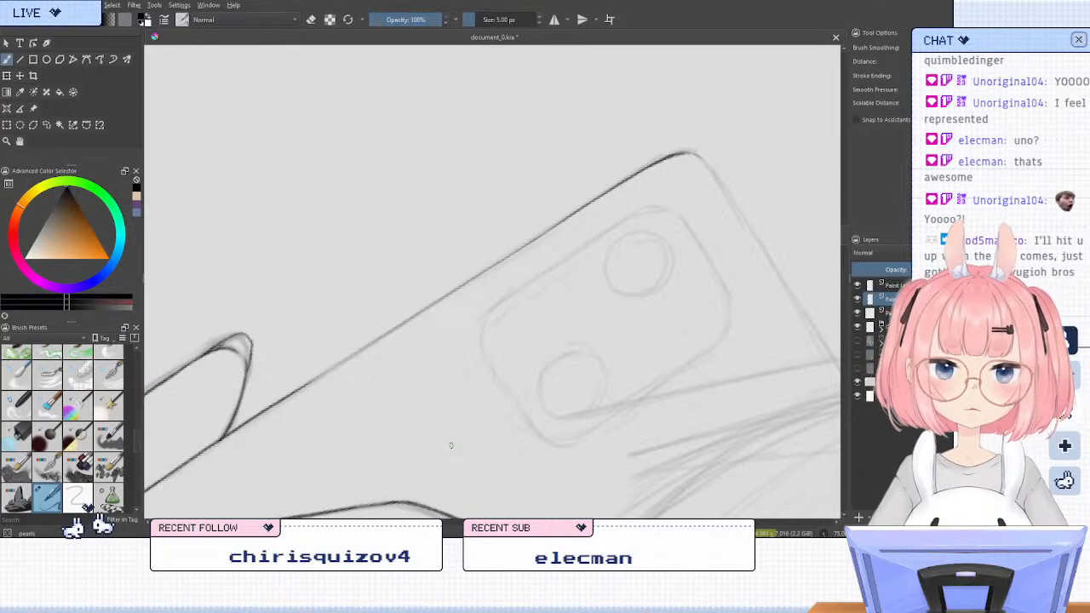
key(5)
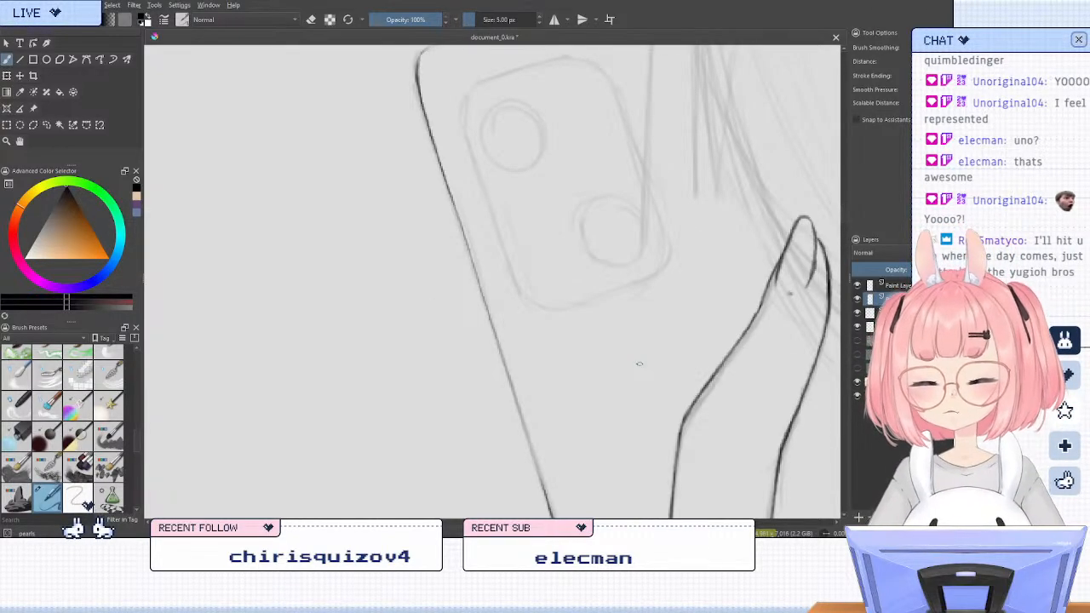
drag(651, 244, 658, 353)
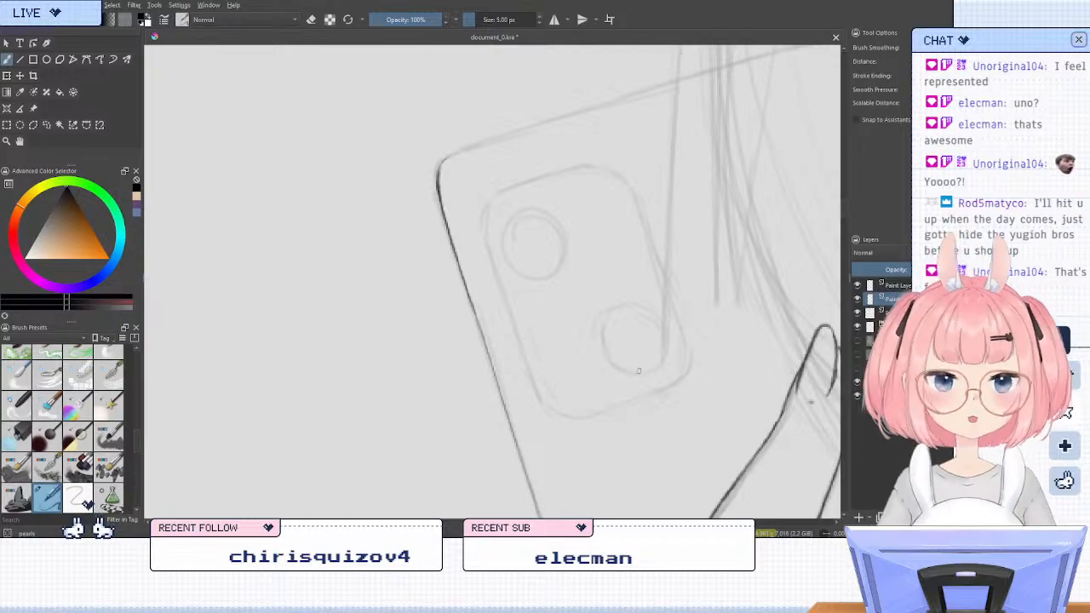
mouse_move(591, 244)
mouse_down()
mouse_move(533, 298)
mouse_move(511, 301)
mouse_up()
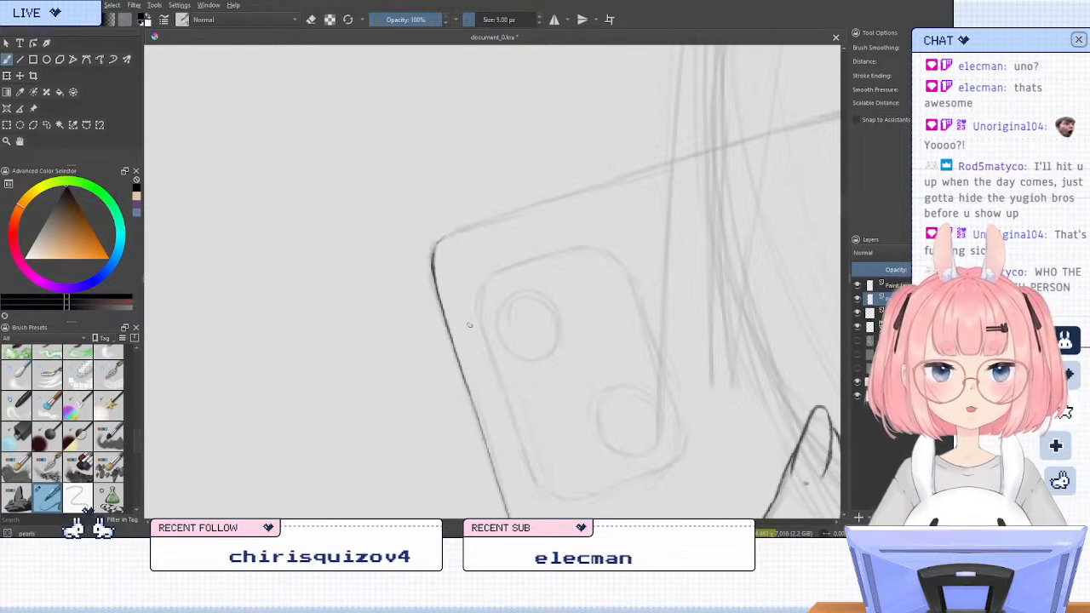
scroll(467, 320, down, 3)
scroll(496, 260, down, 1)
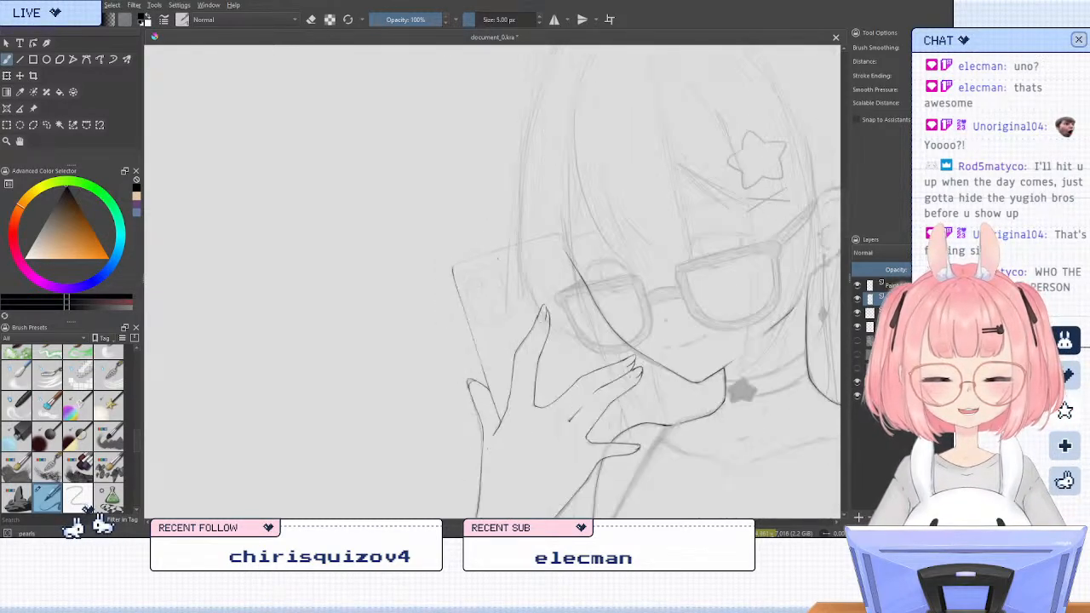
scroll(498, 257, up, 3)
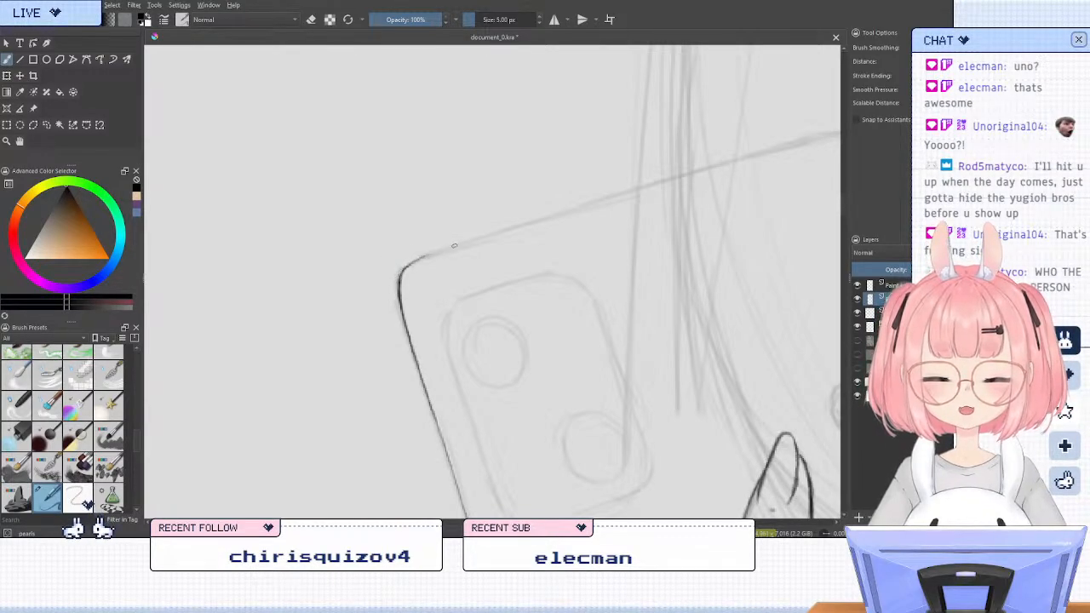
drag(409, 266, 507, 233)
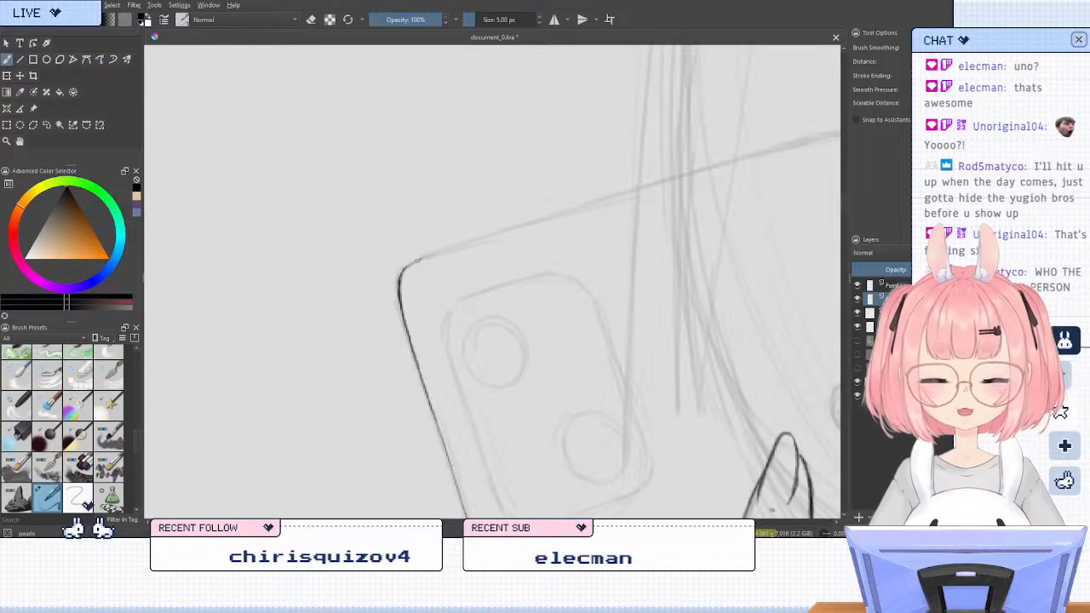
drag(403, 272, 565, 214)
key(ctrl+z)
drag(402, 273, 452, 247)
key(ctrl+z)
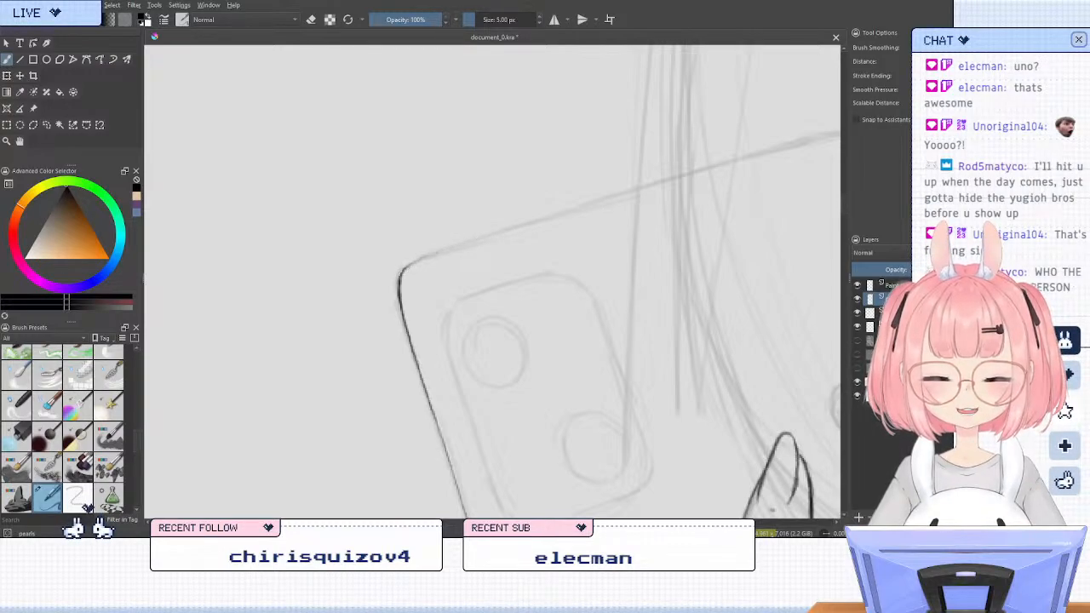
drag(402, 272, 579, 208)
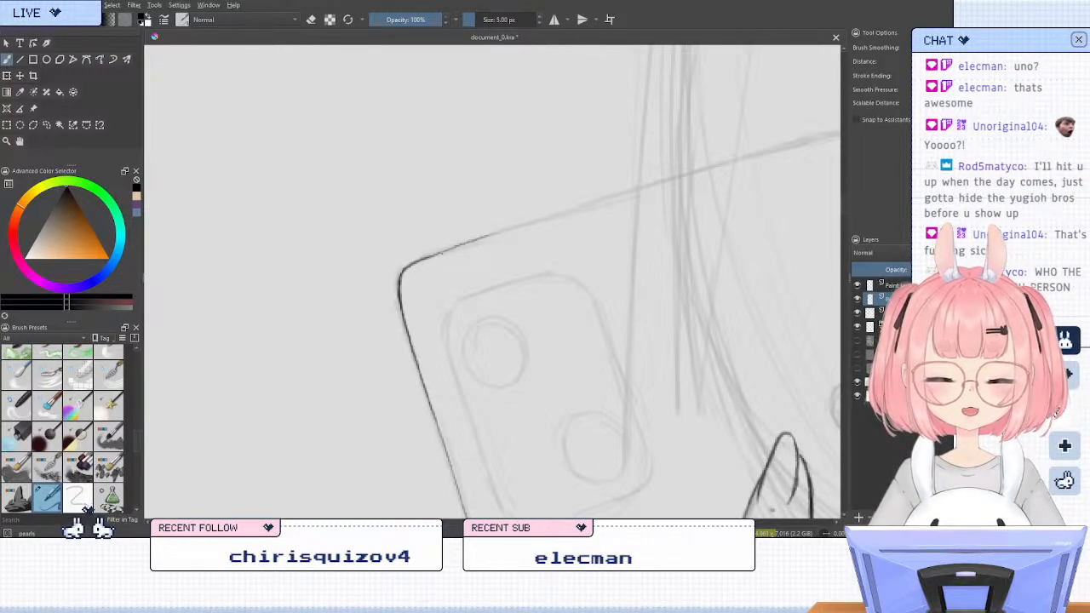
Examine how the phone's inked corner and edges fit with the hand and face at different zoom levels
scroll(452, 130, down, 3)
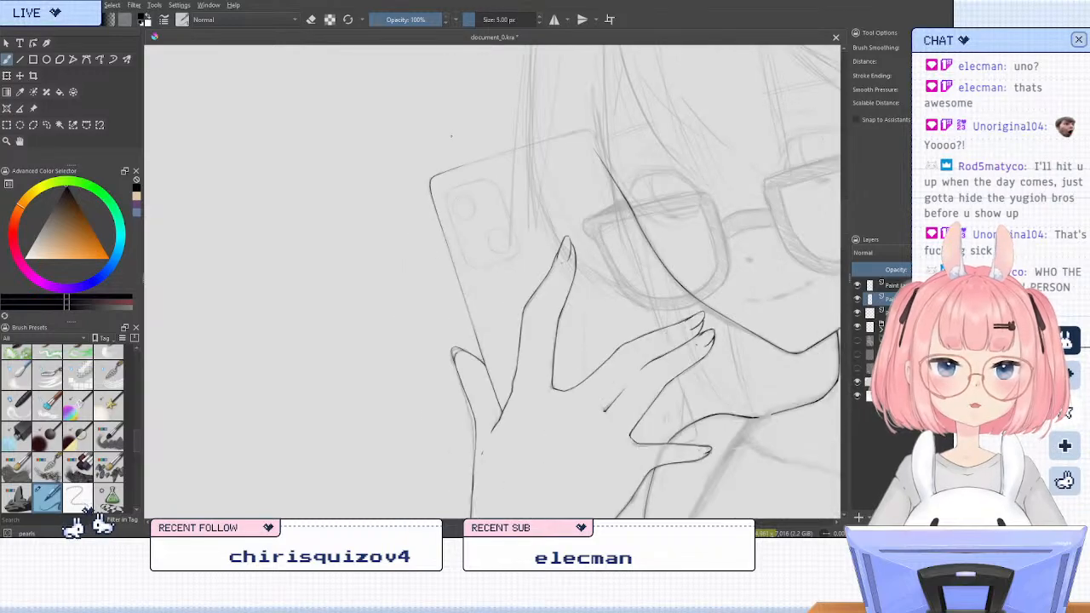
scroll(452, 132, up, 1)
scroll(448, 145, down, 1)
scroll(599, 87, up, 1)
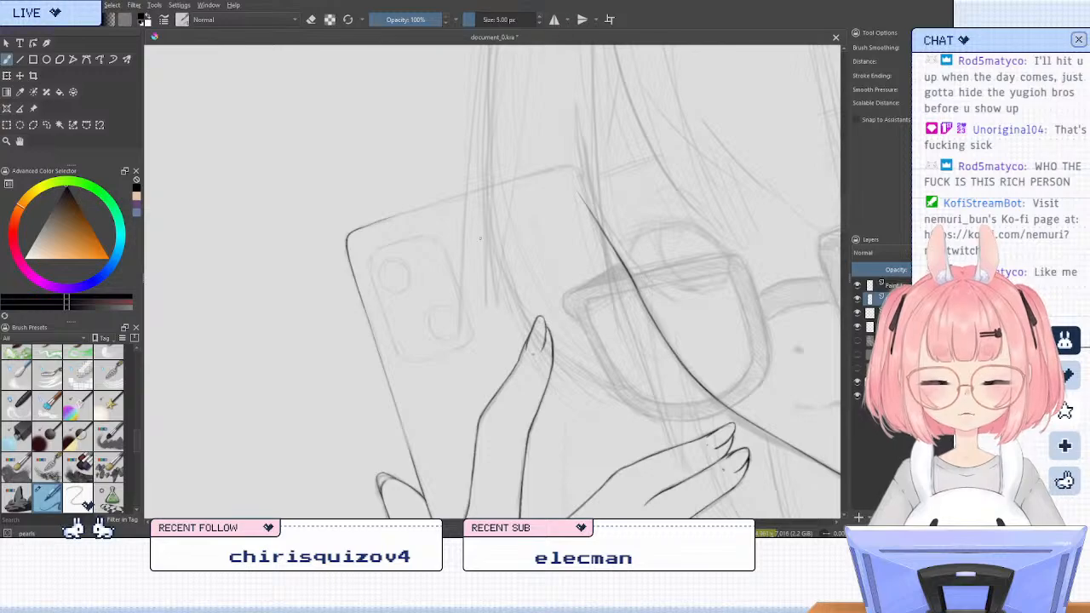
scroll(460, 197, down, 2)
scroll(462, 195, up, 1)
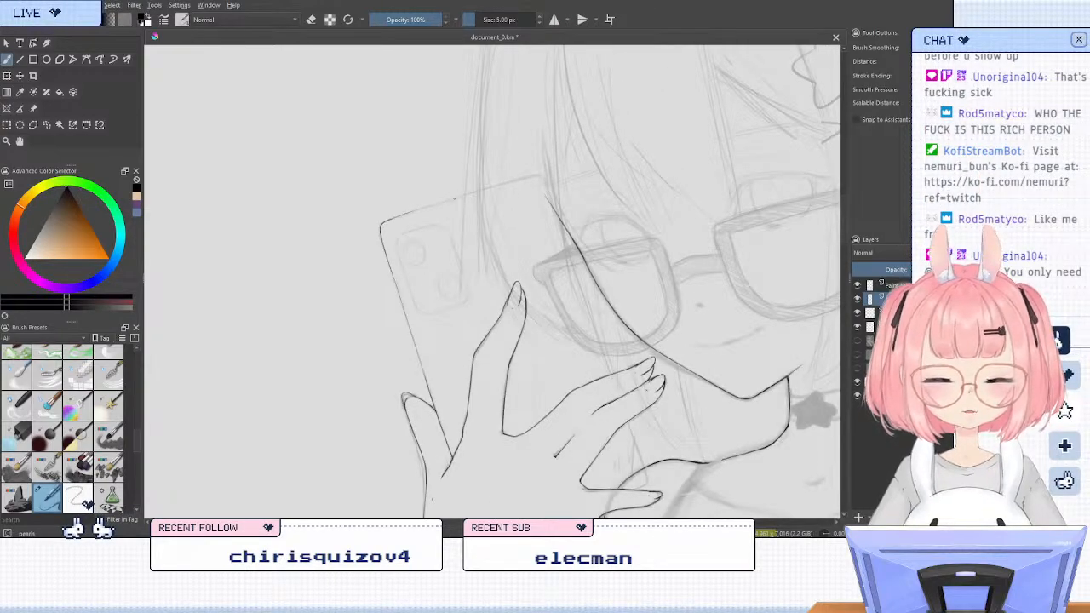
scroll(461, 195, up, 1)
scroll(462, 159, up, 1)
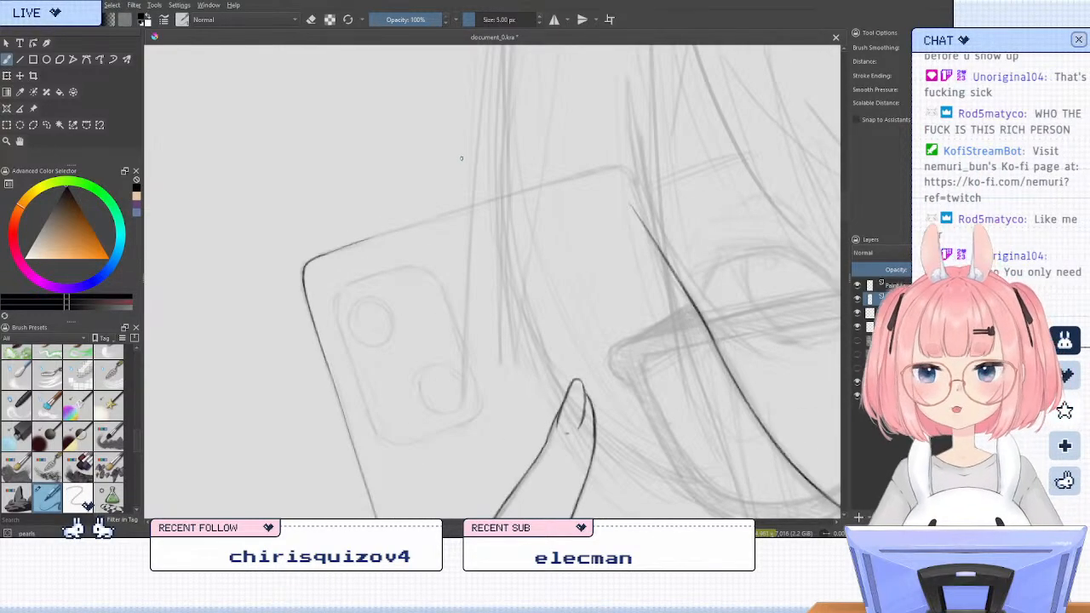
Try to ink the rest of the phone's top edge with the Line tool, undo it and return to the freehand brush
click(19, 60)
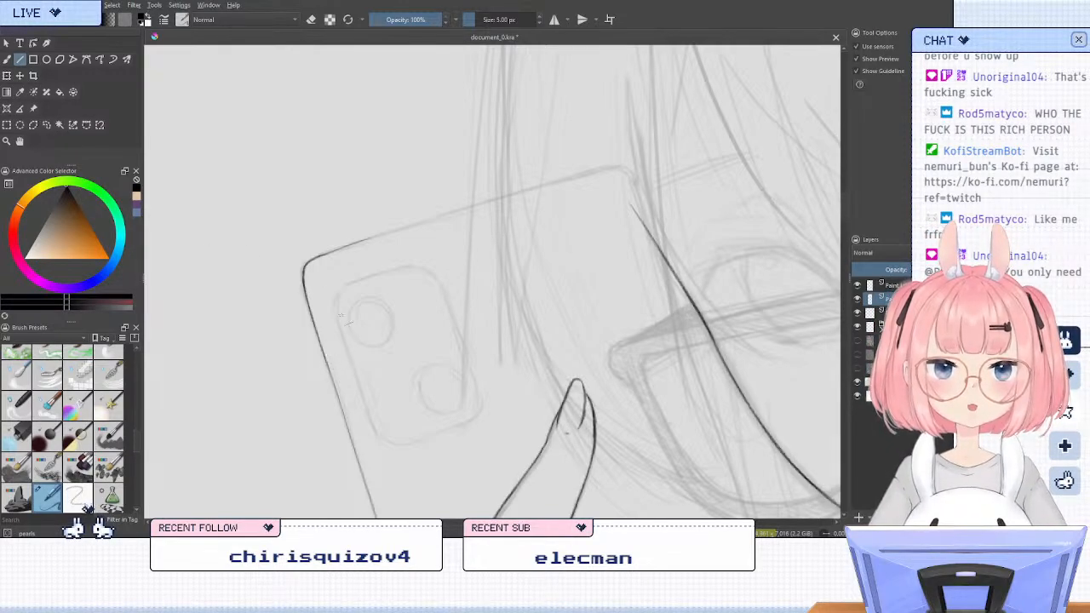
drag(357, 242, 595, 169)
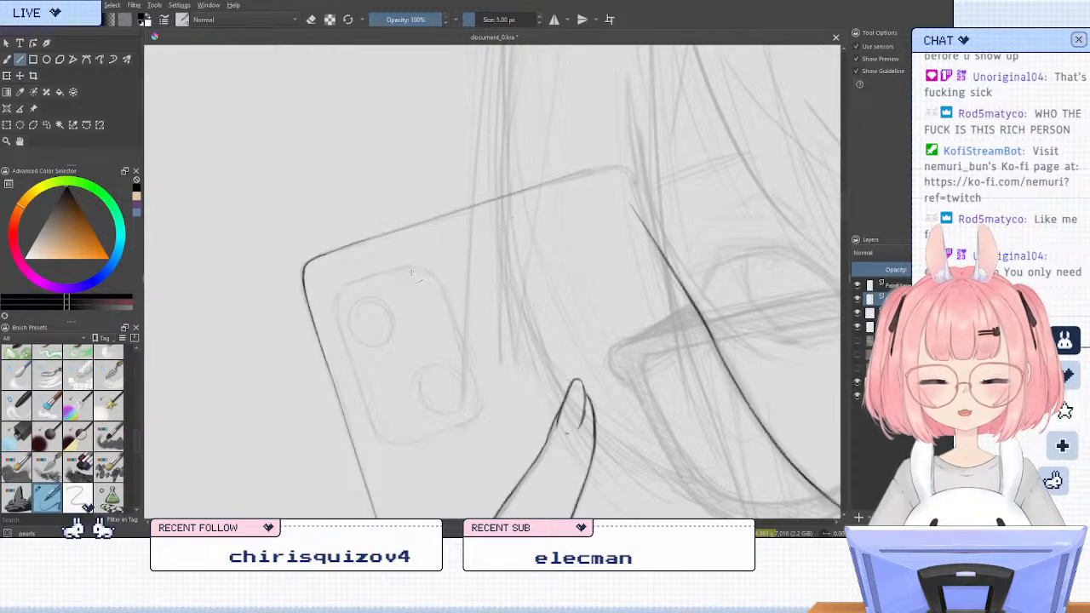
key(ctrl+z)
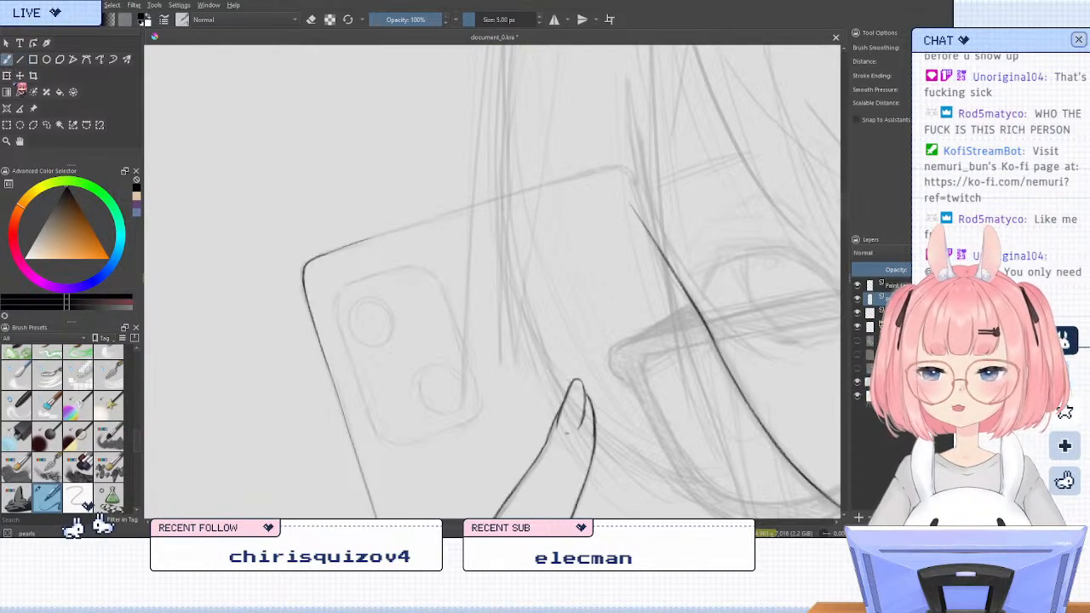
key(b)
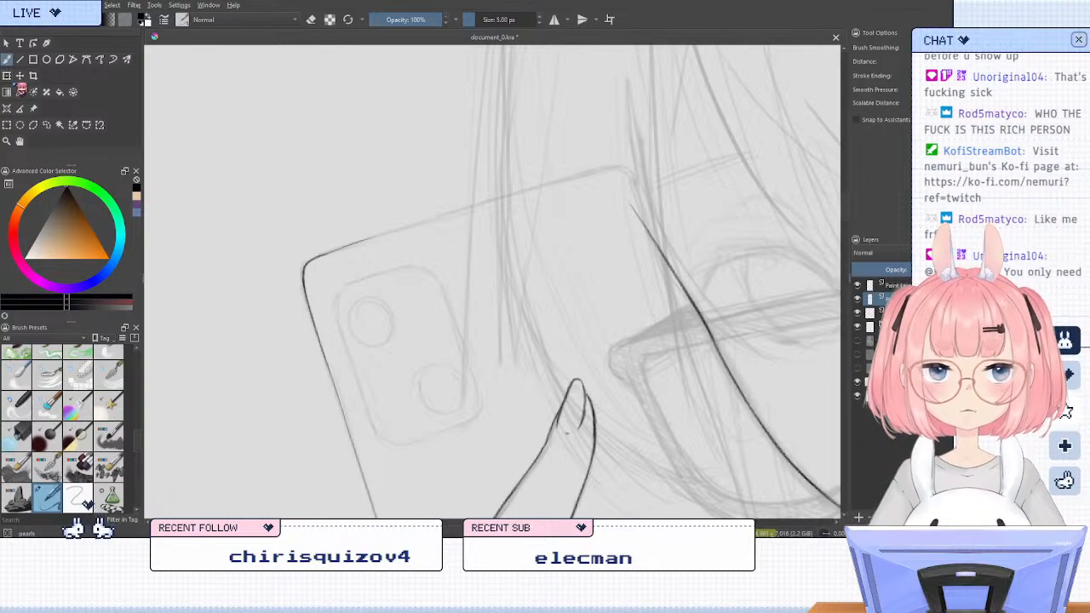
Erase the uneven start of the phone's top edge back to the end of its rounded corner
key(e)
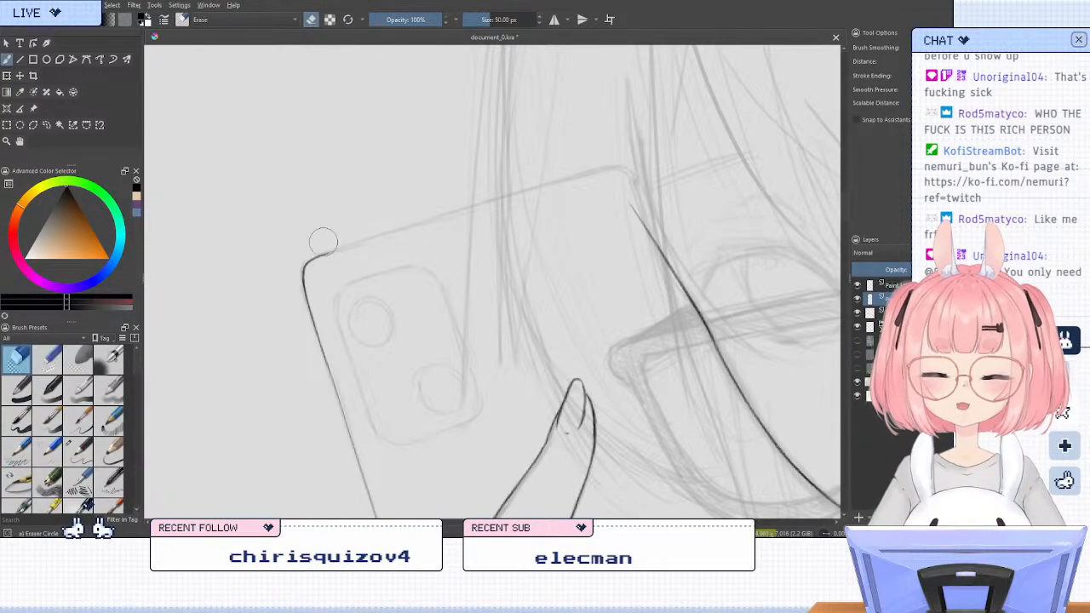
drag(382, 224, 353, 232)
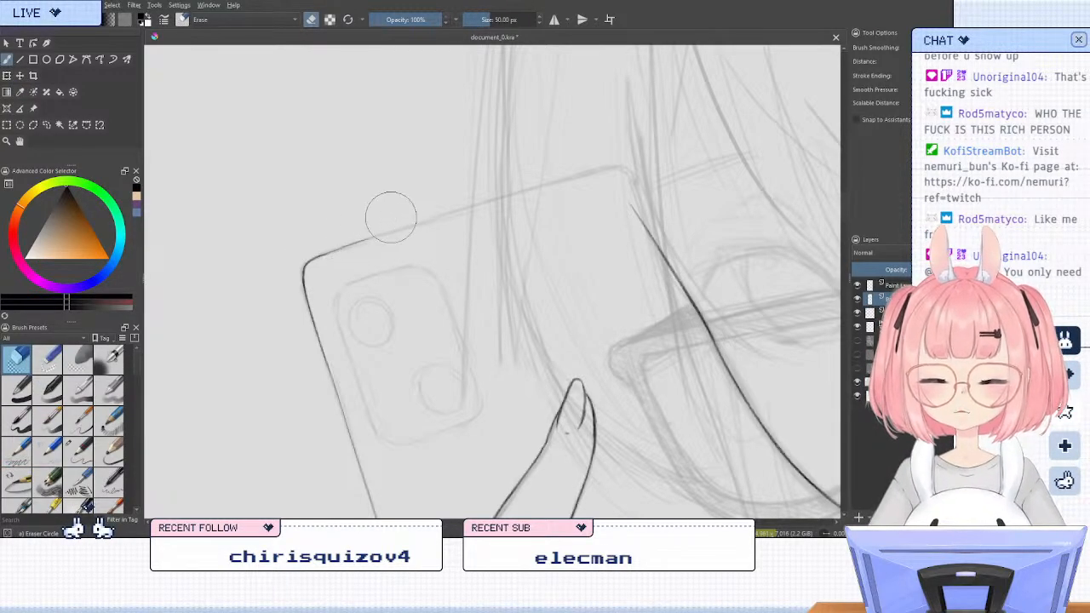
key(slash)
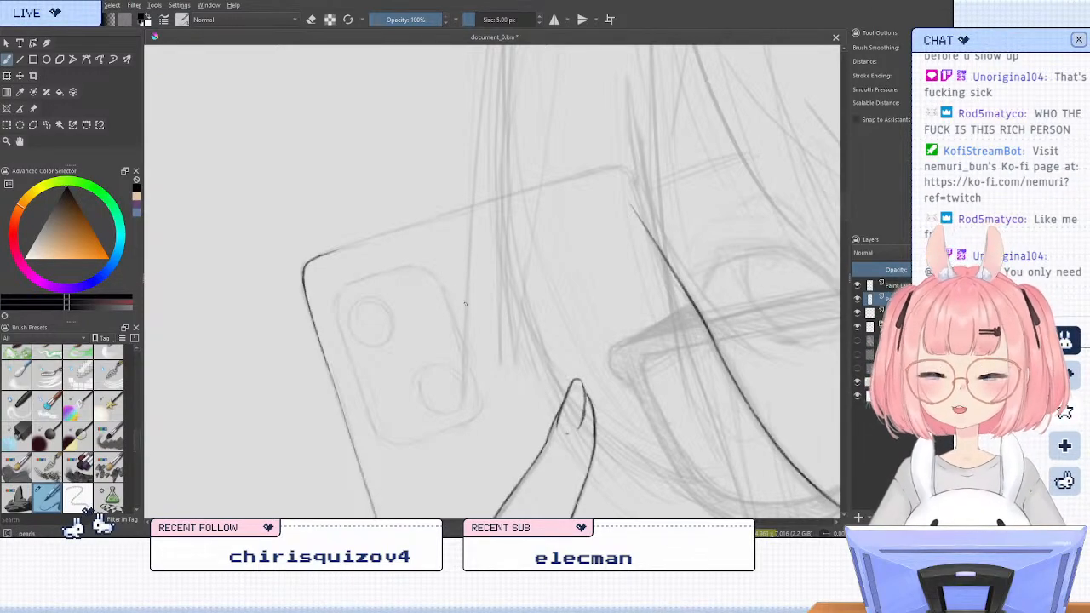
Try to ink the phone's top edge freehand from the rounded corner outward, undoing each stroke
key(4)
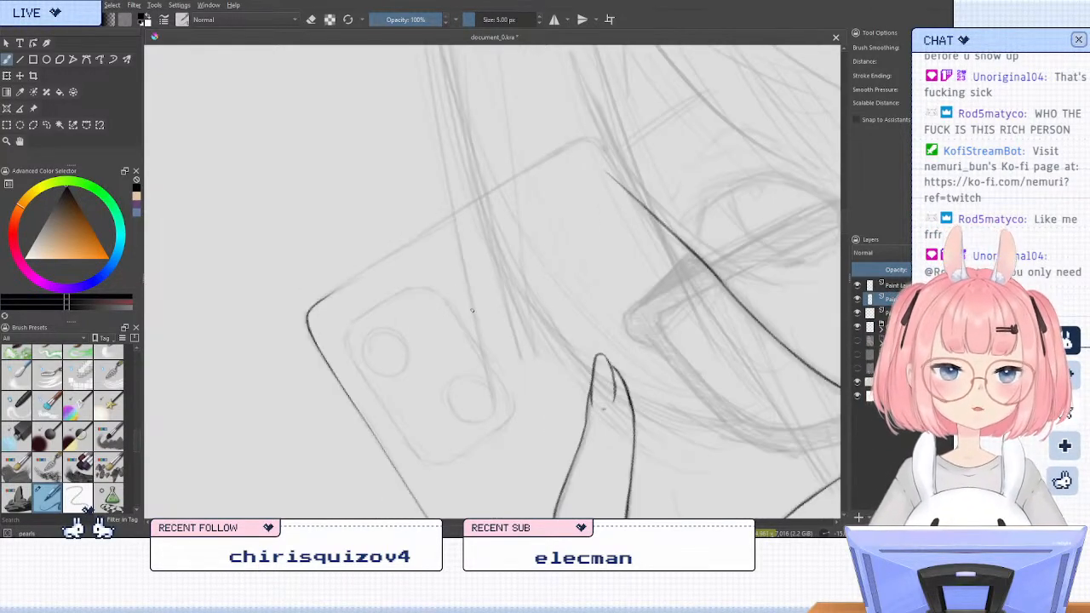
drag(424, 283, 454, 356)
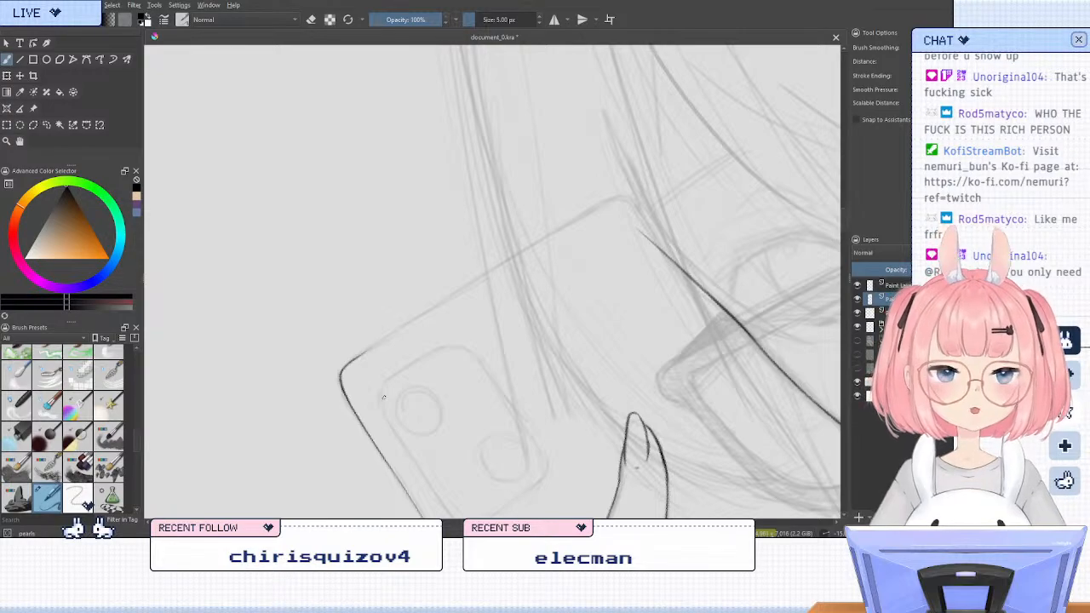
scroll(366, 392, up, 2)
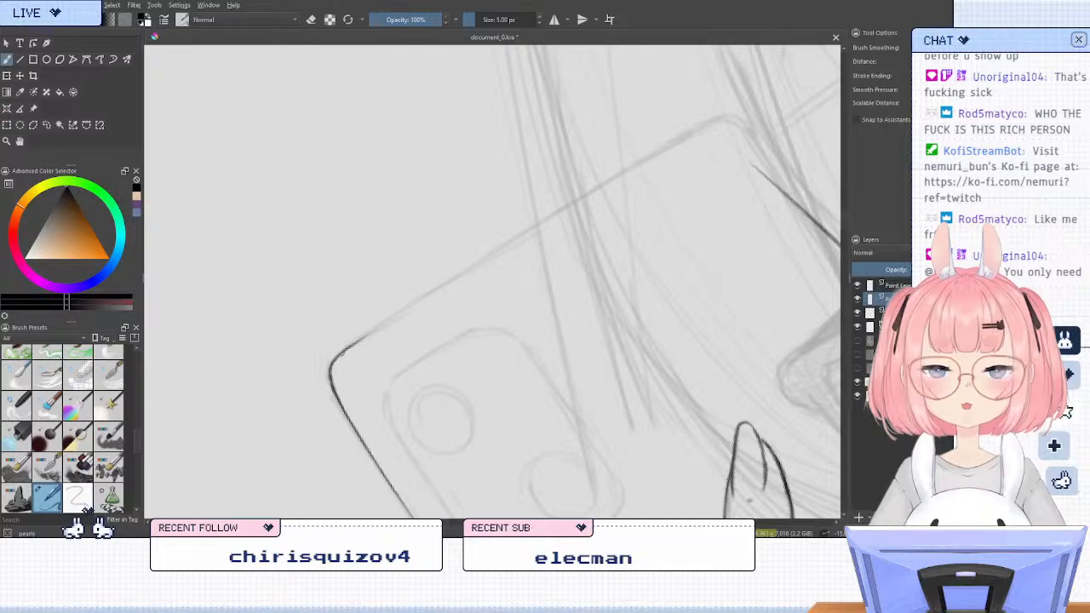
drag(342, 350, 402, 315)
drag(463, 275, 536, 234)
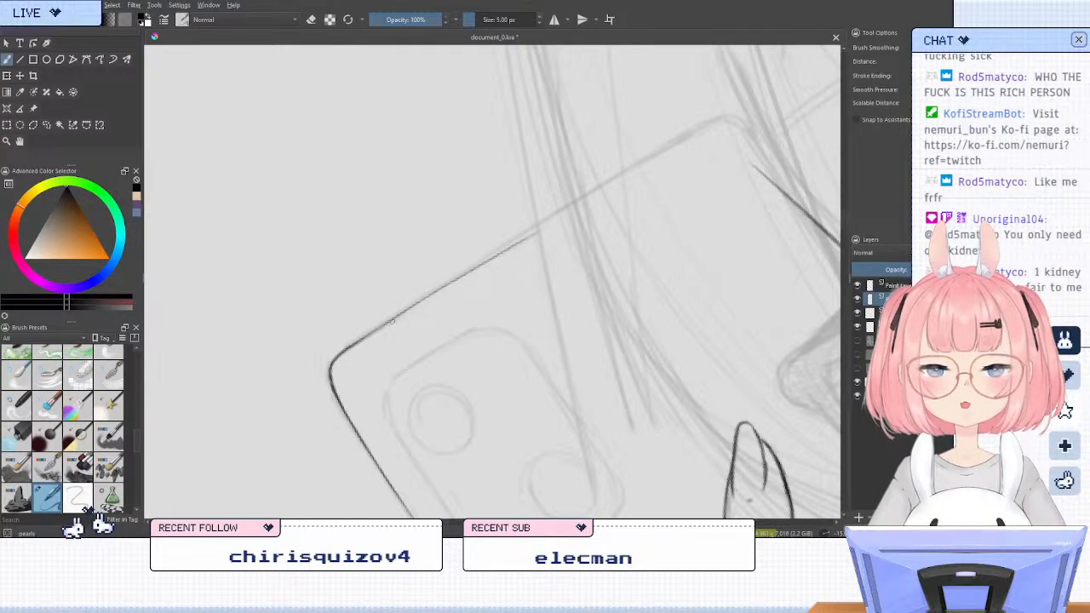
key(ctrl+z)
drag(344, 350, 404, 304)
key(ctrl+z)
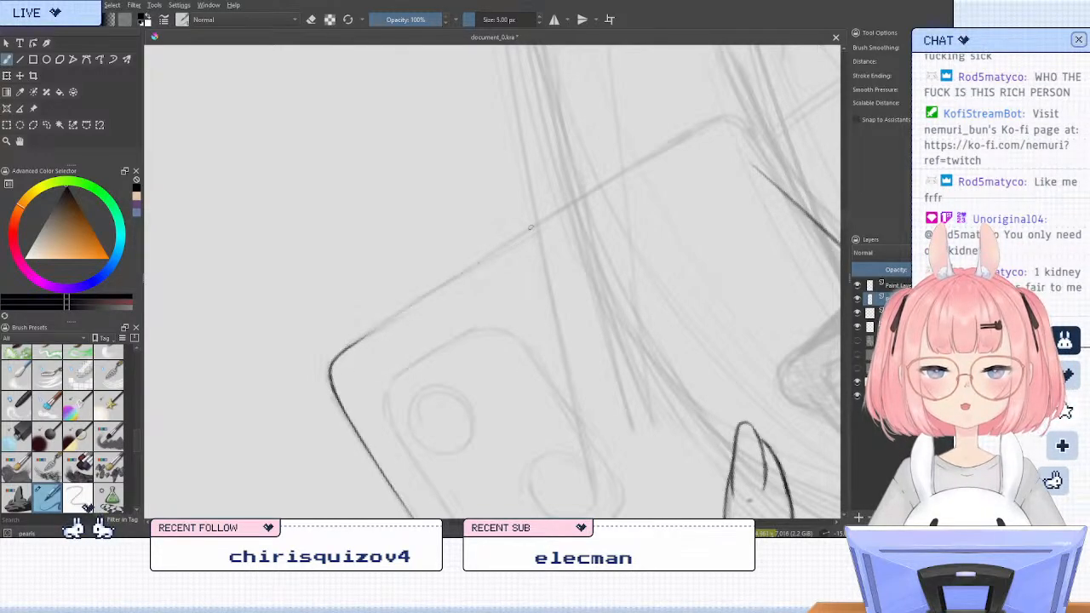
drag(344, 350, 536, 219)
key(ctrl+z)
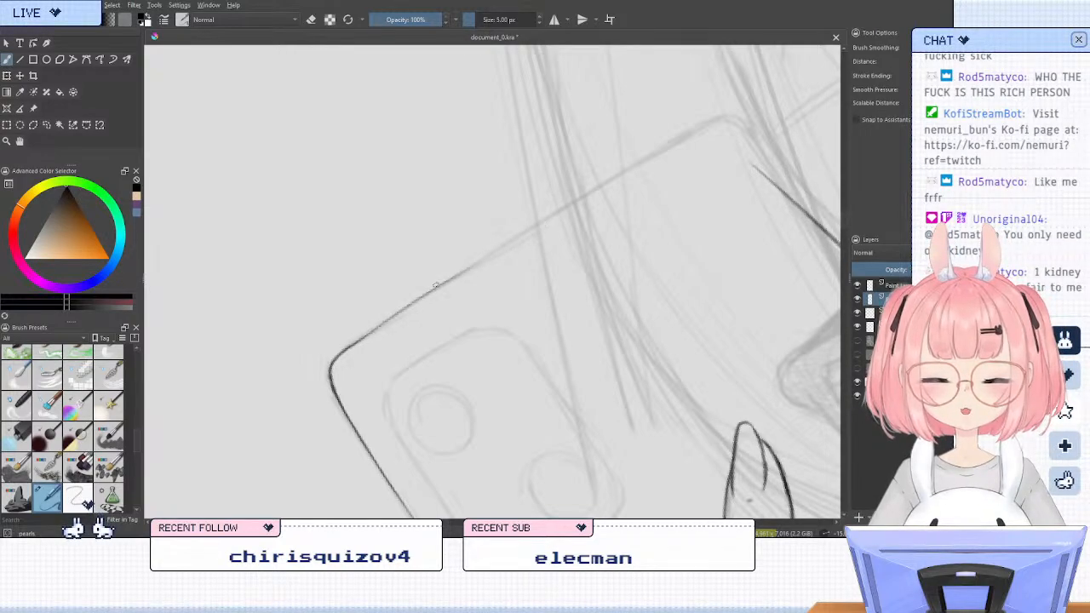
drag(469, 262, 642, 164)
key(ctrl+z)
key(ctrl+z)
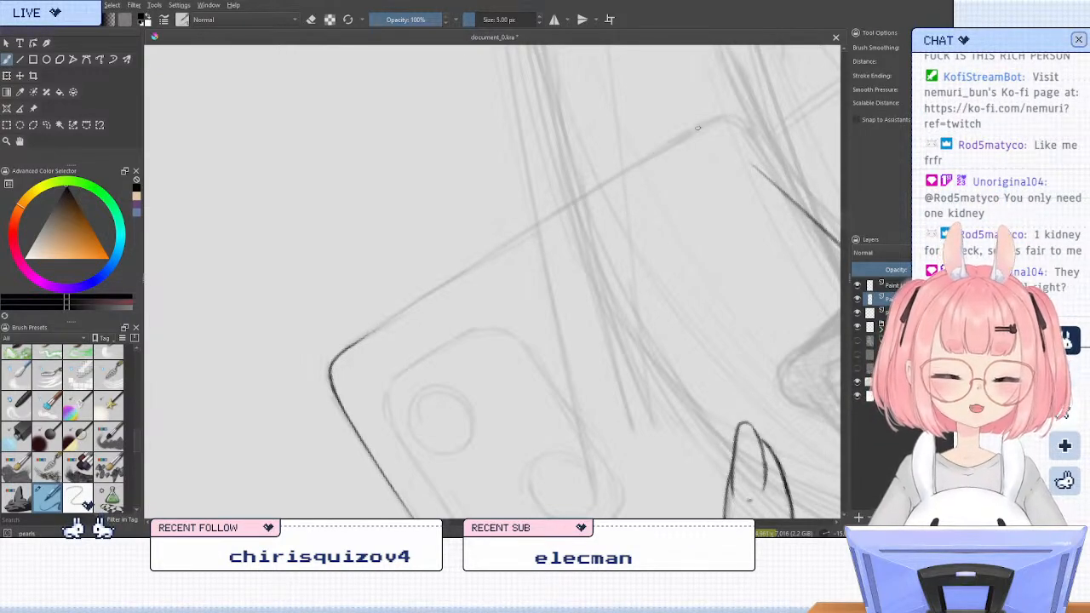
Ink the phone's top edge in the opposite direction, from the far corner back to the inked rounded corner, redoing the stroke until it follows the sketch
drag(699, 131, 536, 218)
key(ctrl+z)
drag(718, 121, 499, 243)
key(ctrl+z)
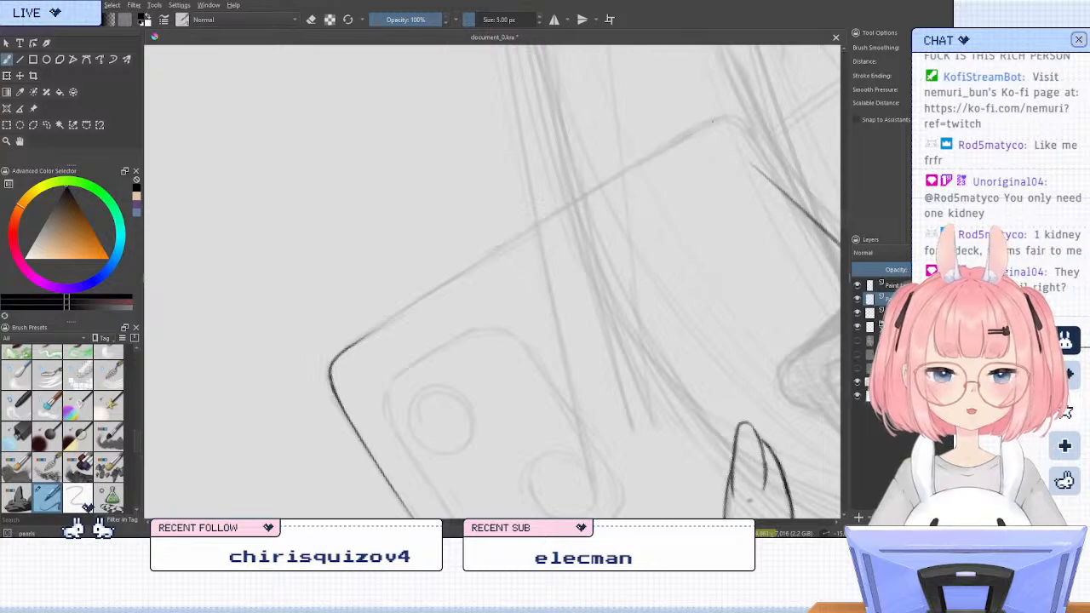
drag(713, 121, 499, 242)
key(ctrl+z)
drag(713, 122, 499, 242)
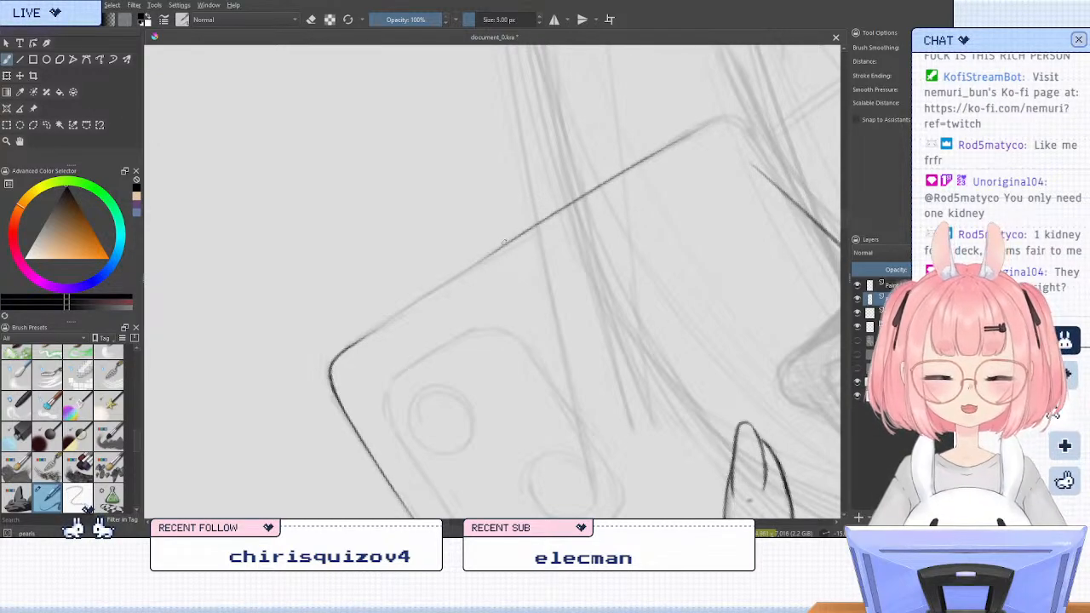
key(ctrl+z)
drag(694, 132, 375, 331)
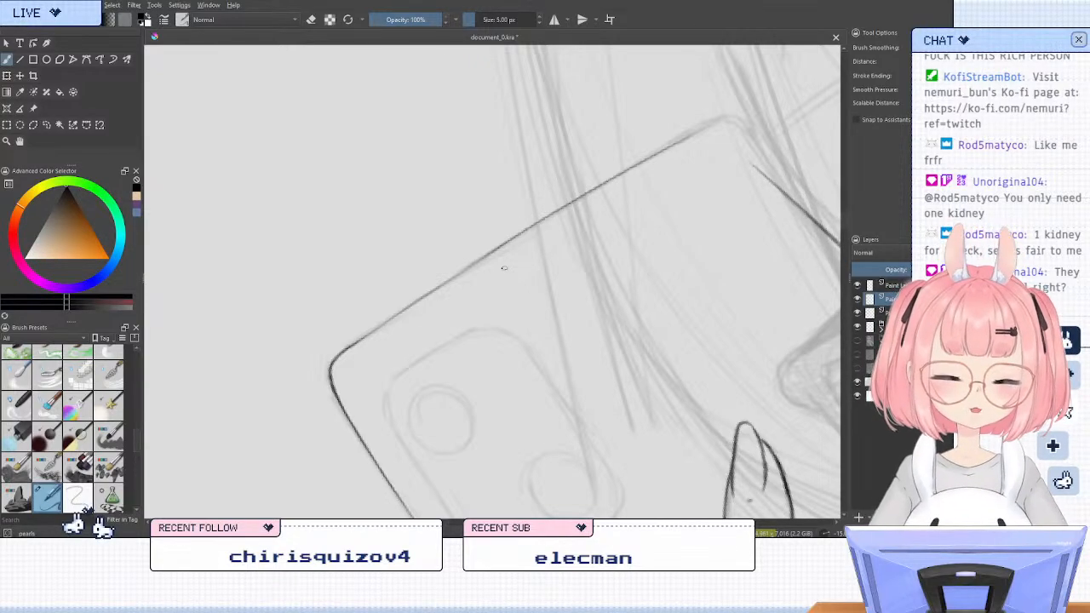
Erase the top-edge stroke back to the inked rounded corner and return to the inking brush
key(e)
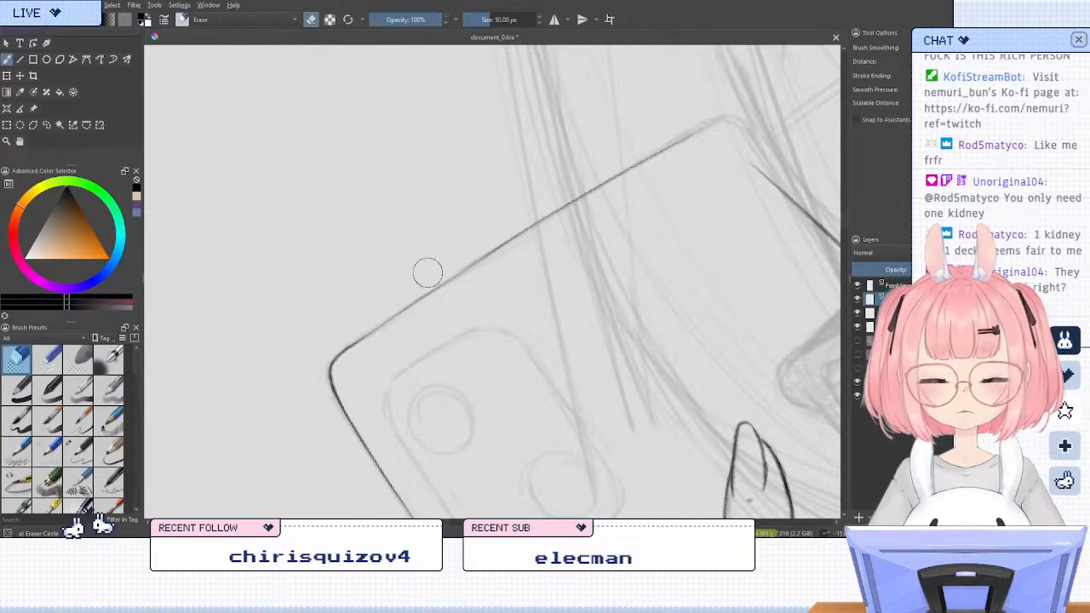
mouse_move(427, 273)
mouse_down()
mouse_move(643, 141)
mouse_move(406, 278)
mouse_move(598, 180)
mouse_move(382, 325)
mouse_up()
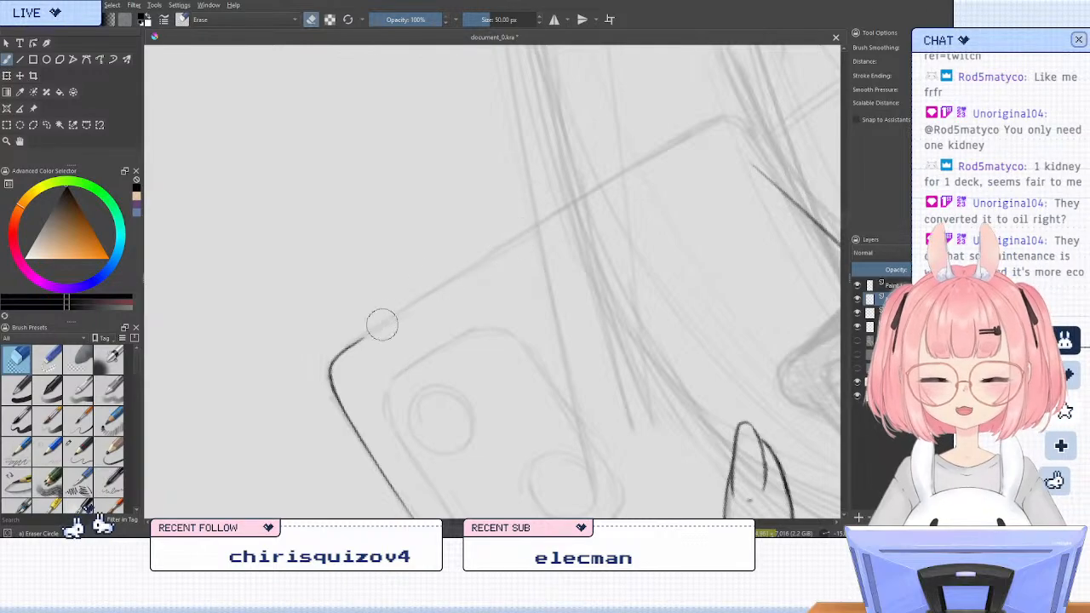
key(e)
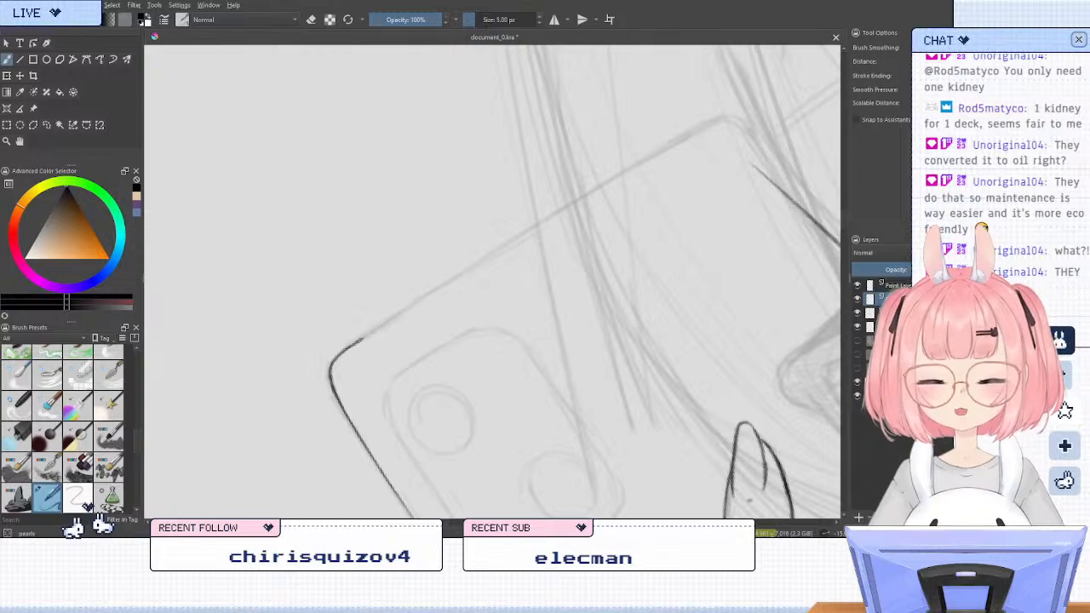
Try again to ink the phone's top edge in one long stroke from the end of the rounded corner, undoing every attempt
drag(359, 340, 586, 202)
key(ctrl+z)
drag(359, 340, 577, 201)
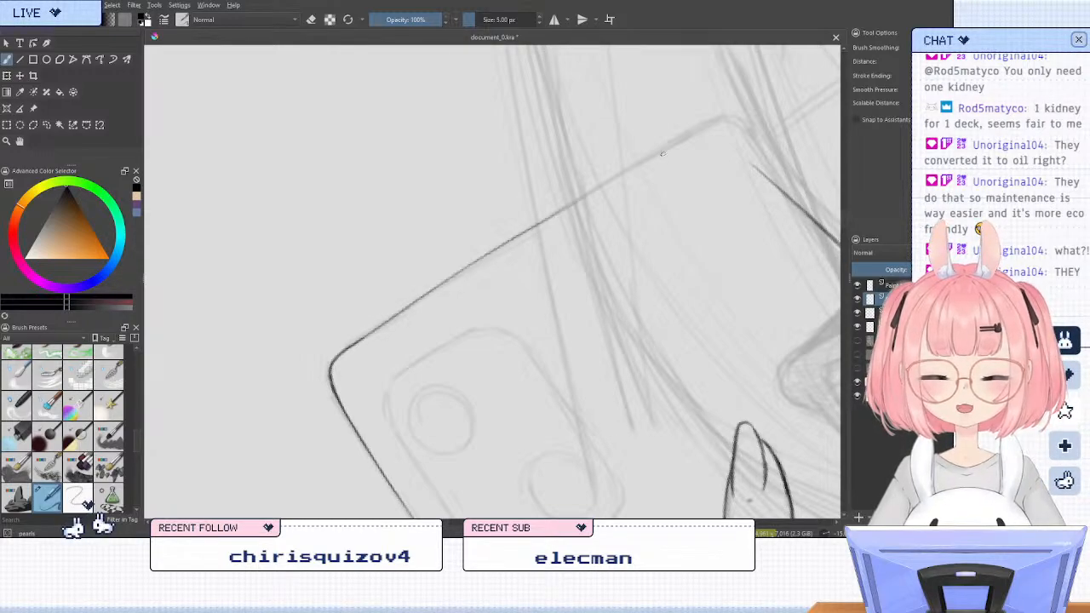
key(ctrl+z)
mouse_move(359, 339)
mouse_down()
mouse_move(615, 176)
mouse_move(518, 237)
mouse_up()
key(ctrl+z)
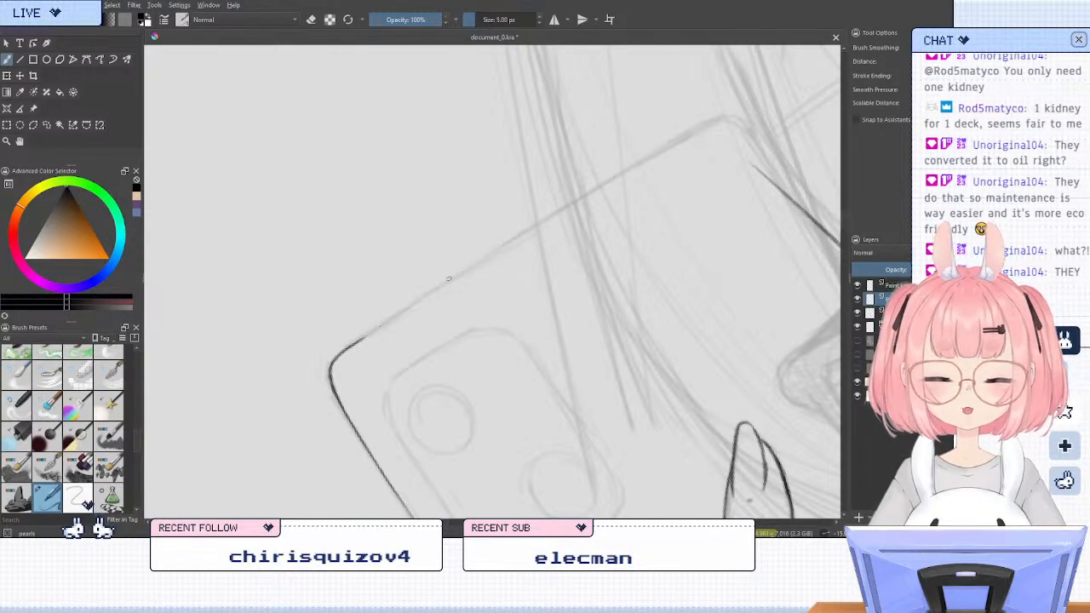
drag(359, 340, 585, 202)
key(ctrl+z)
drag(359, 340, 709, 134)
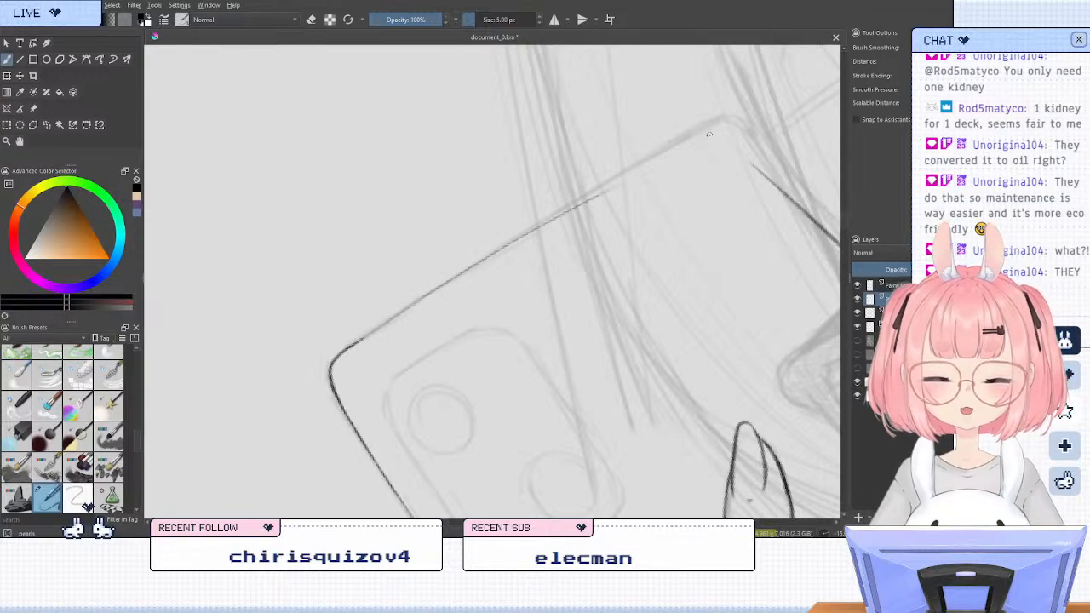
key(ctrl+z)
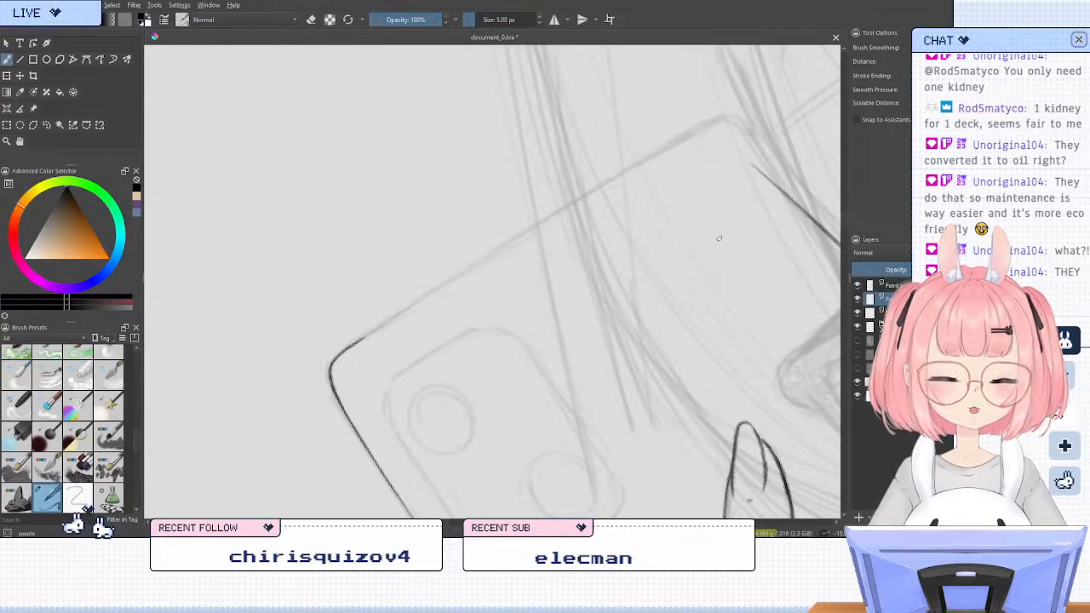
Mirror the canvas and examine the phone outline and hand from several rotations and zoom levels
key(6)
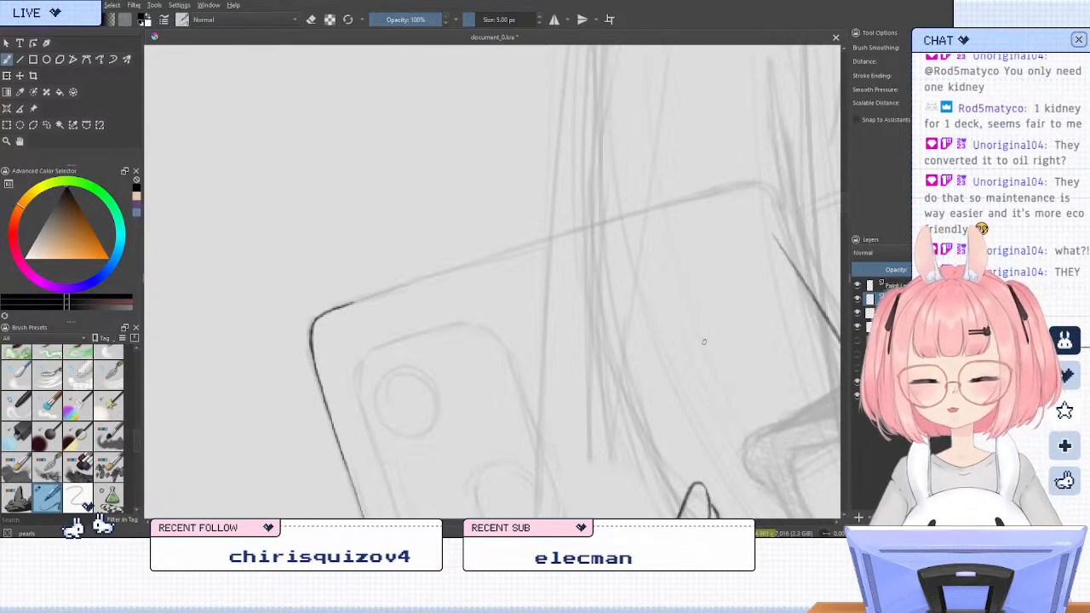
key(m)
key(6)
drag(544, 364, 747, 331)
key(6)
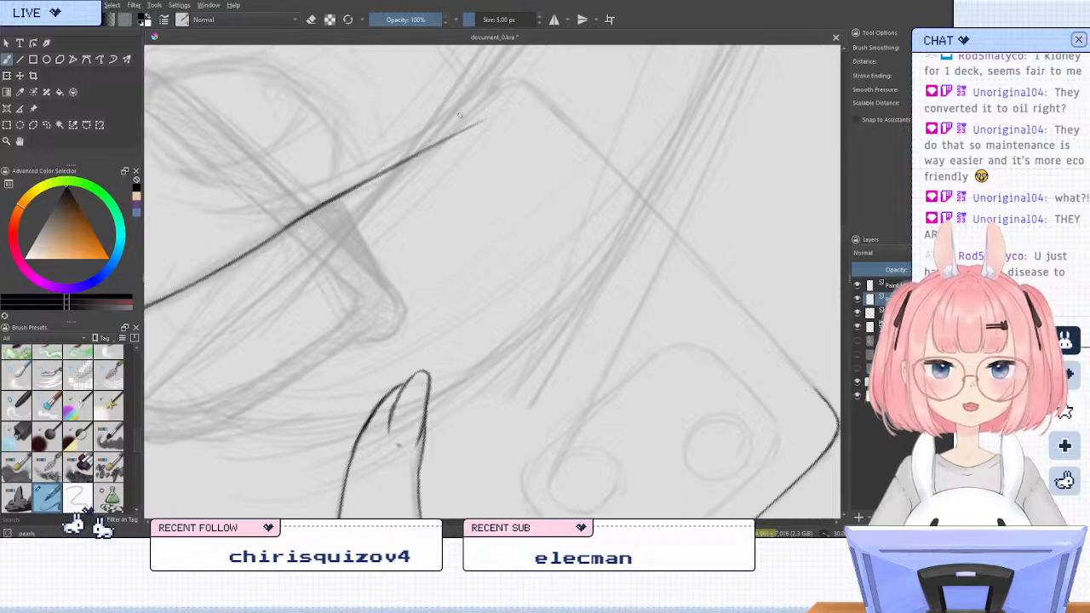
scroll(628, 173, down, 1)
drag(634, 164, 672, 117)
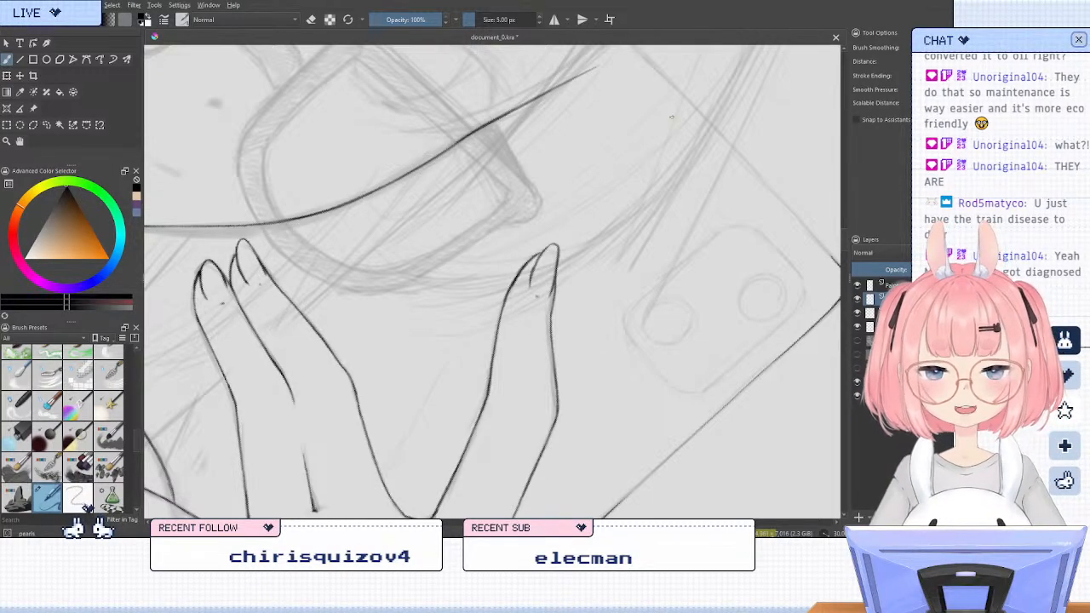
key(6)
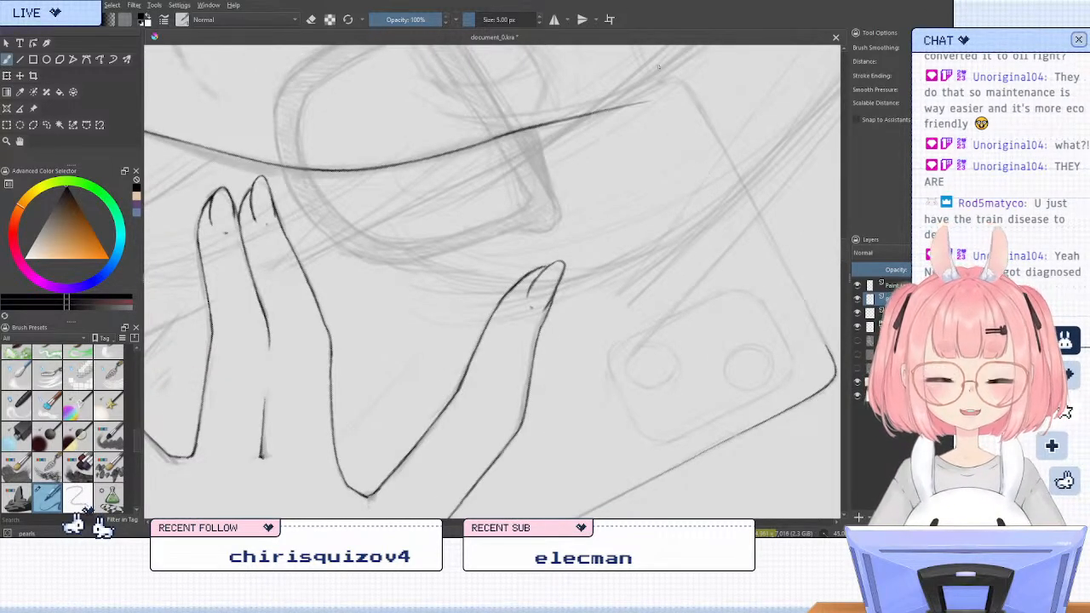
key(4)
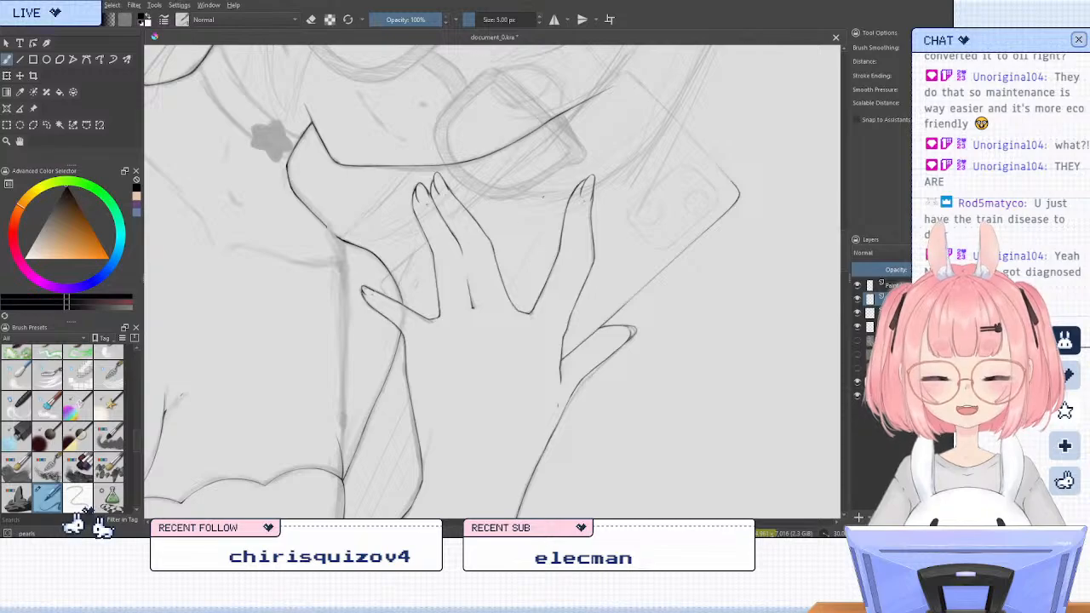
Ink the phone's lower rounded corner where it emerges from behind the little finger
key(6)
key(6)
key(6)
scroll(439, 185, up, 4)
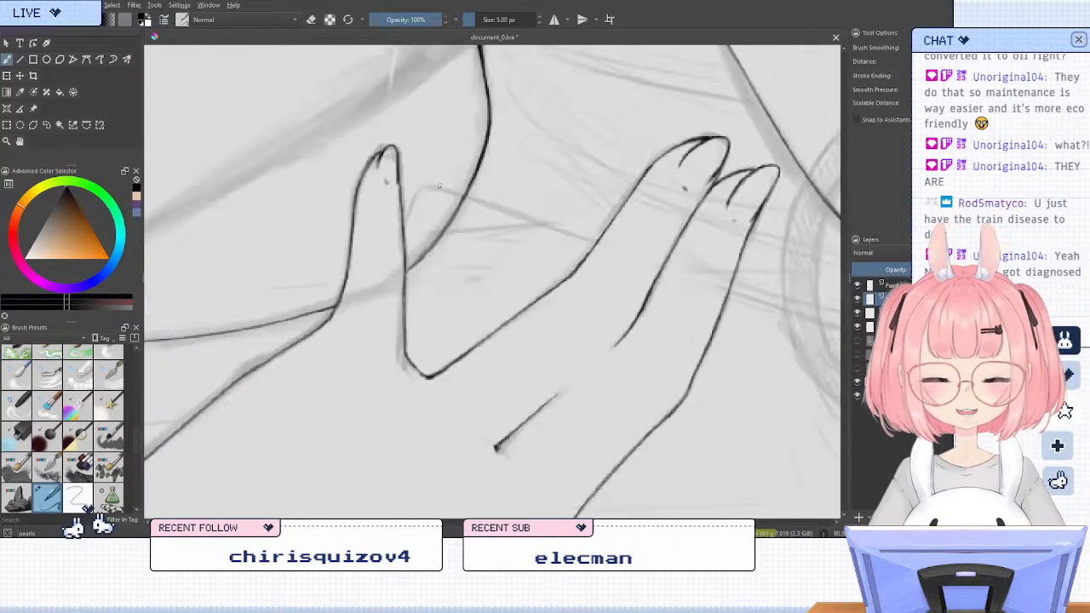
mouse_move(390, 240)
mouse_down()
mouse_move(402, 208)
mouse_move(434, 186)
mouse_up()
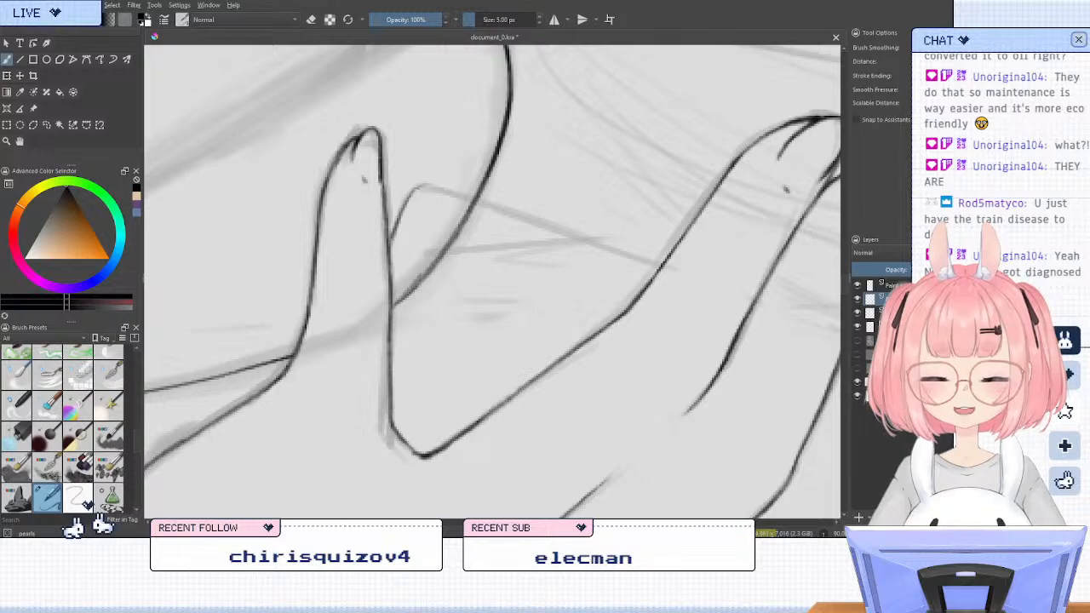
Ink the phone's bottom edge between the neighbouring finger and the corner by the little finger, redoing and layering strokes until it is continuous and darker
key(4)
key(4)
key(4)
key(4)
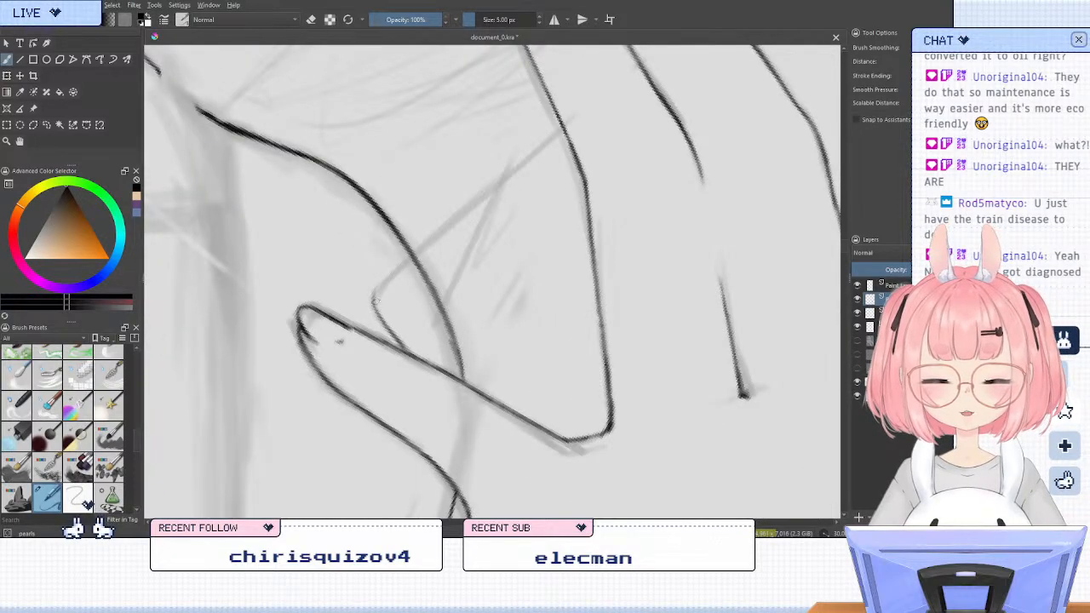
drag(382, 278, 511, 173)
key(ctrl+z)
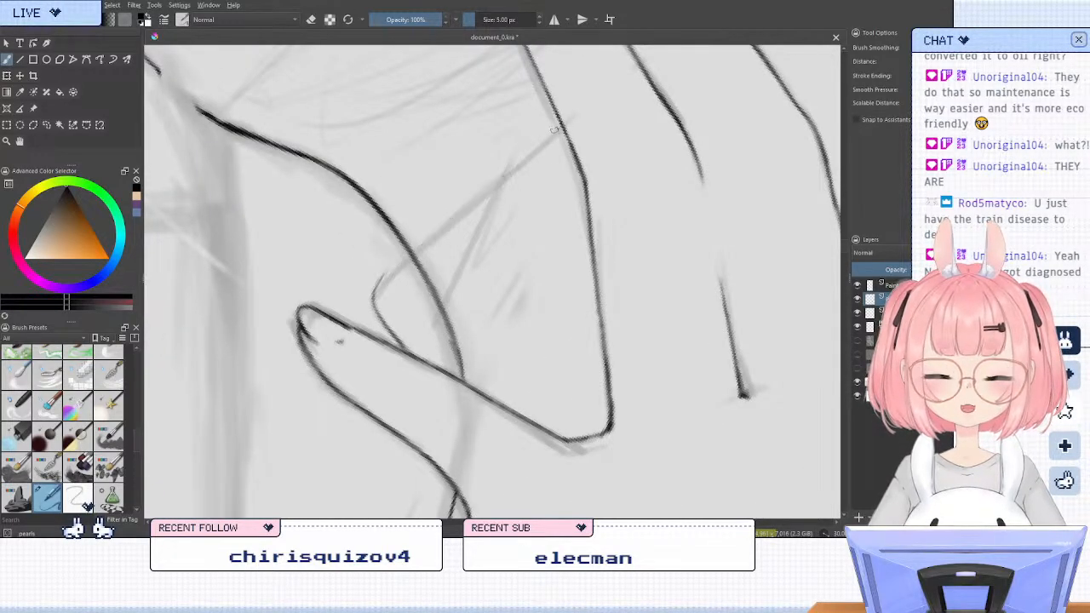
drag(561, 128, 461, 198)
key(ctrl+z)
drag(560, 128, 519, 158)
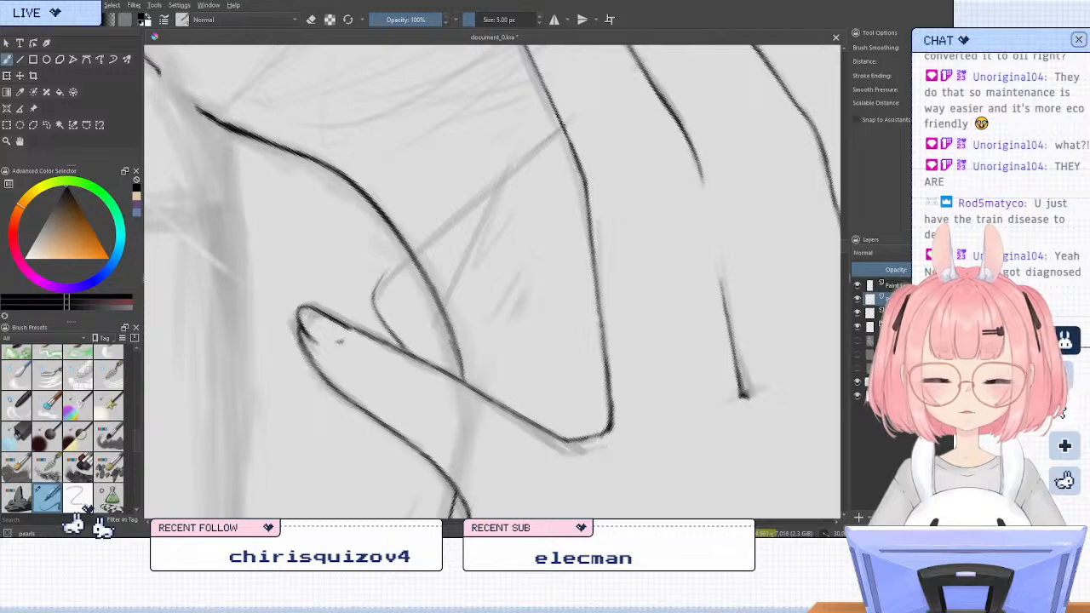
mouse_move(562, 127)
mouse_down()
mouse_move(456, 210)
mouse_move(555, 134)
mouse_up()
key(ctrl+z)
mouse_move(503, 172)
mouse_down()
mouse_move(392, 265)
mouse_move(372, 304)
mouse_up()
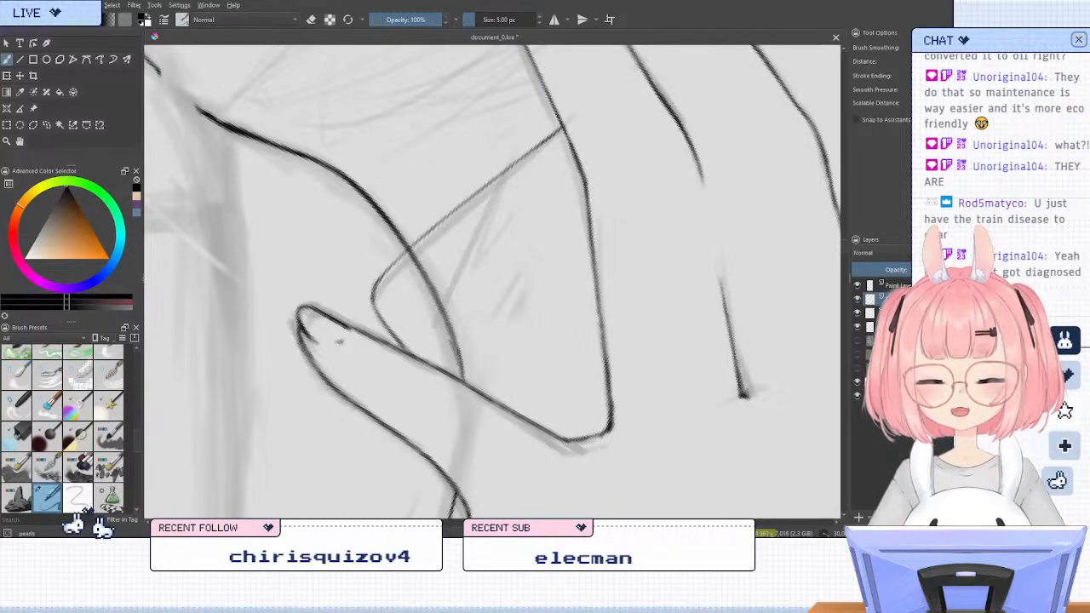
drag(395, 263, 373, 299)
drag(470, 196, 373, 283)
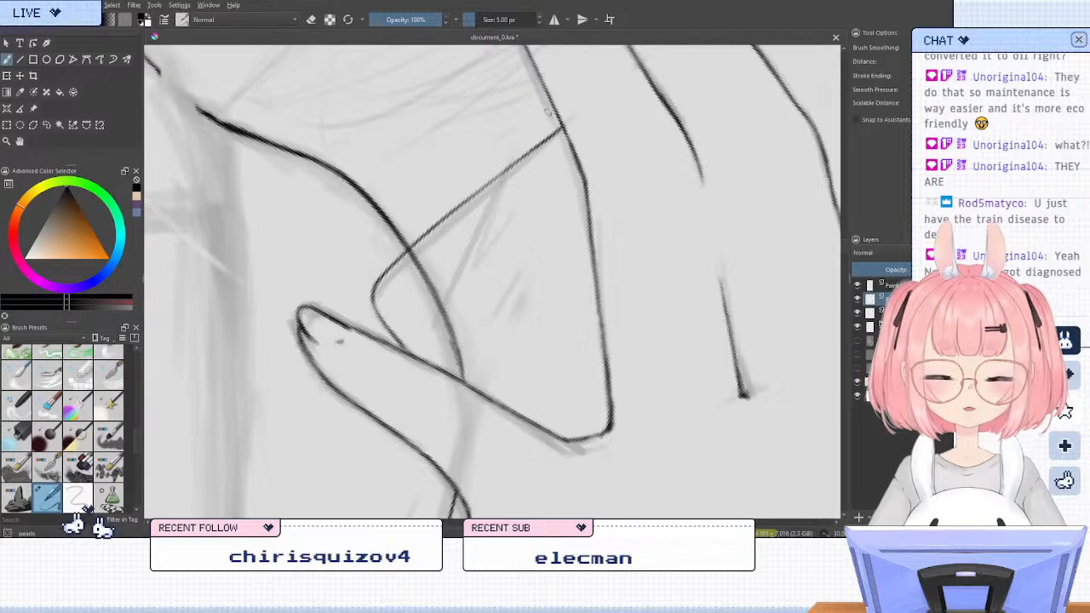
Erase the phone's bottom-edge line between the finger and the corner, keeping the corner itself
key(slash)
mouse_move(558, 128)
mouse_down()
mouse_move(450, 197)
mouse_move(562, 116)
mouse_move(410, 246)
mouse_up()
drag(436, 206, 541, 132)
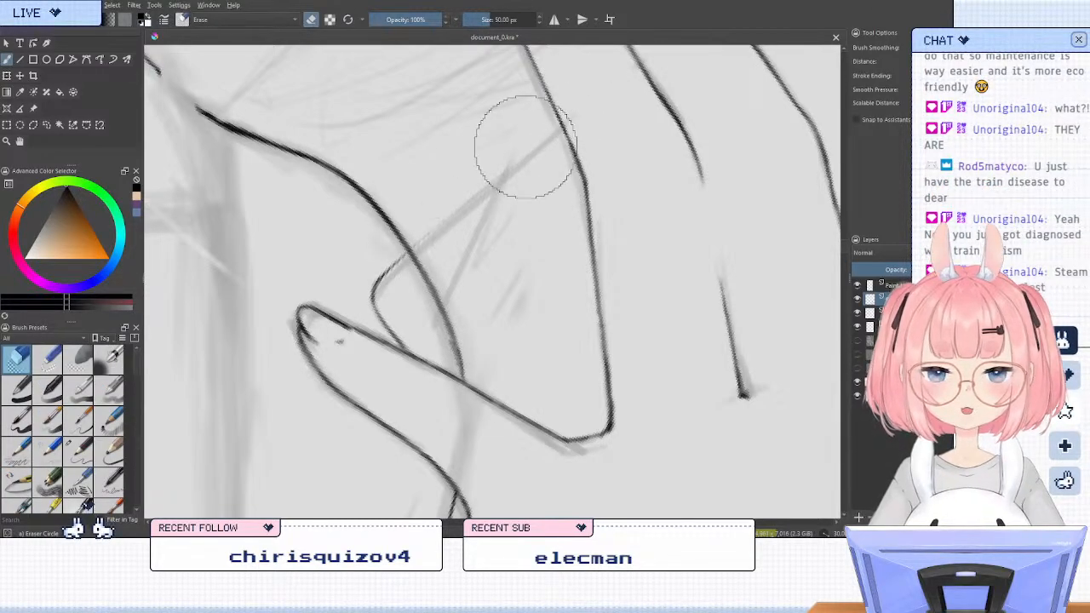
key(slash)
key(slash)
drag(479, 182, 383, 257)
key(slash)
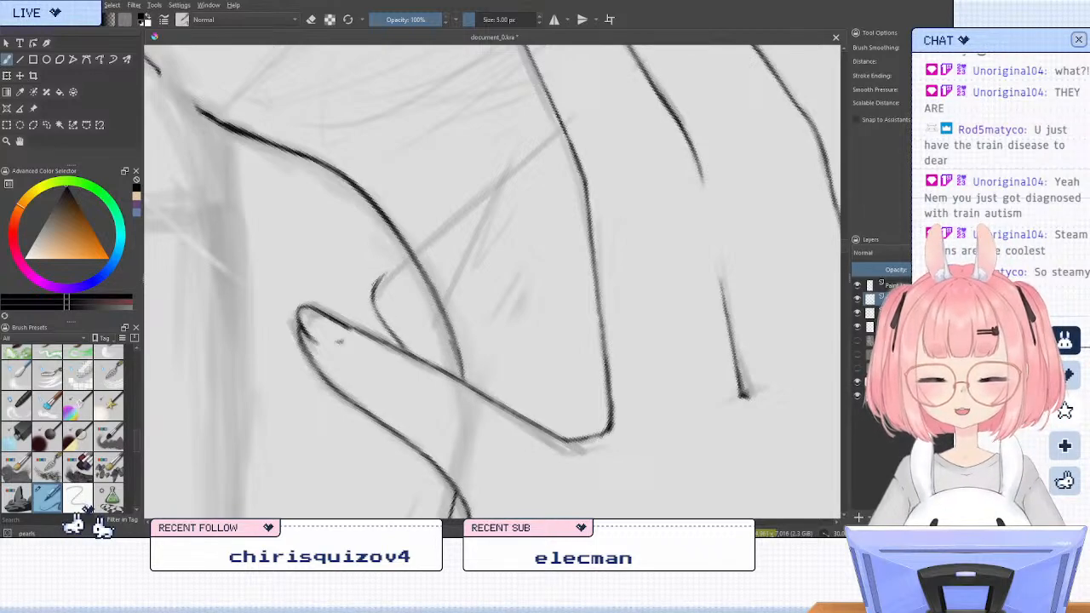
Ink the phone's face-side edge from the lower corner by the little finger up to the neighbouring finger, layering strokes until it is dark
drag(376, 285, 513, 163)
key(ctrl+z)
drag(412, 252, 565, 128)
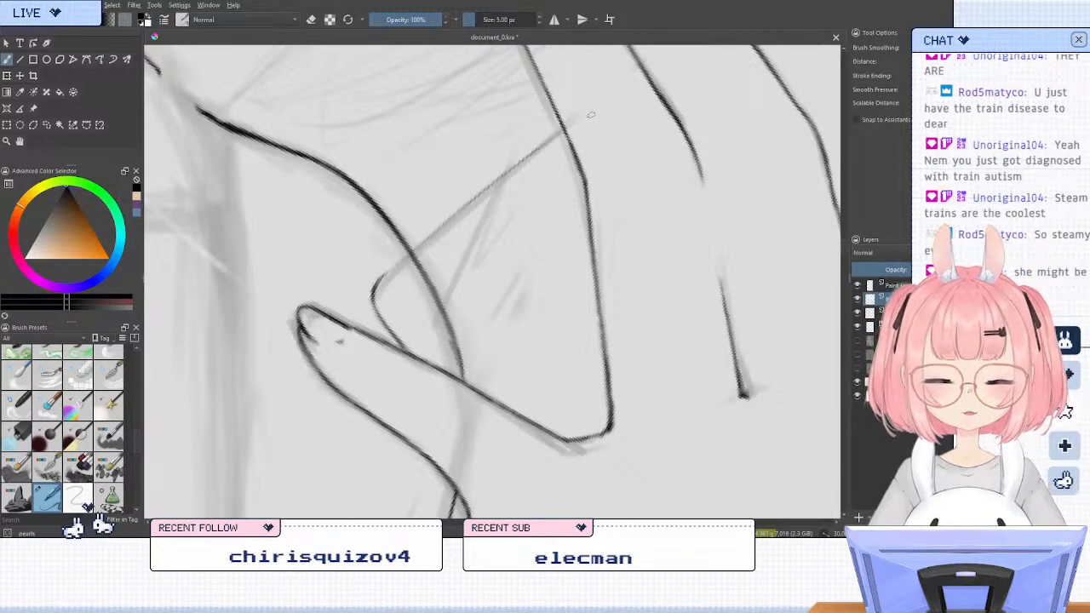
drag(502, 175, 593, 111)
key(ctrl+z)
drag(482, 192, 586, 111)
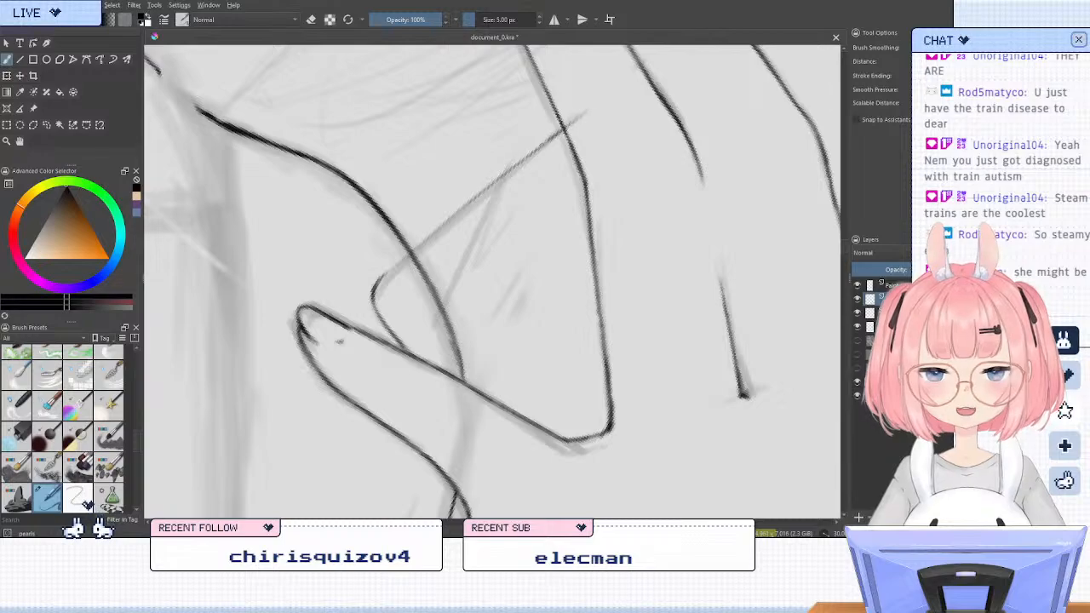
drag(449, 217, 502, 172)
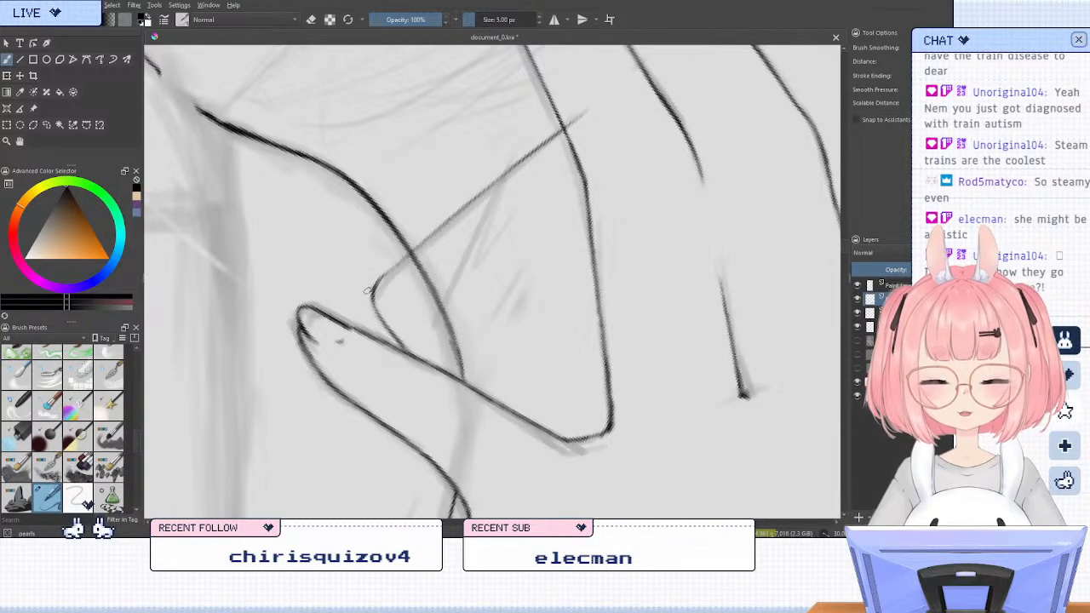
drag(380, 284, 434, 236)
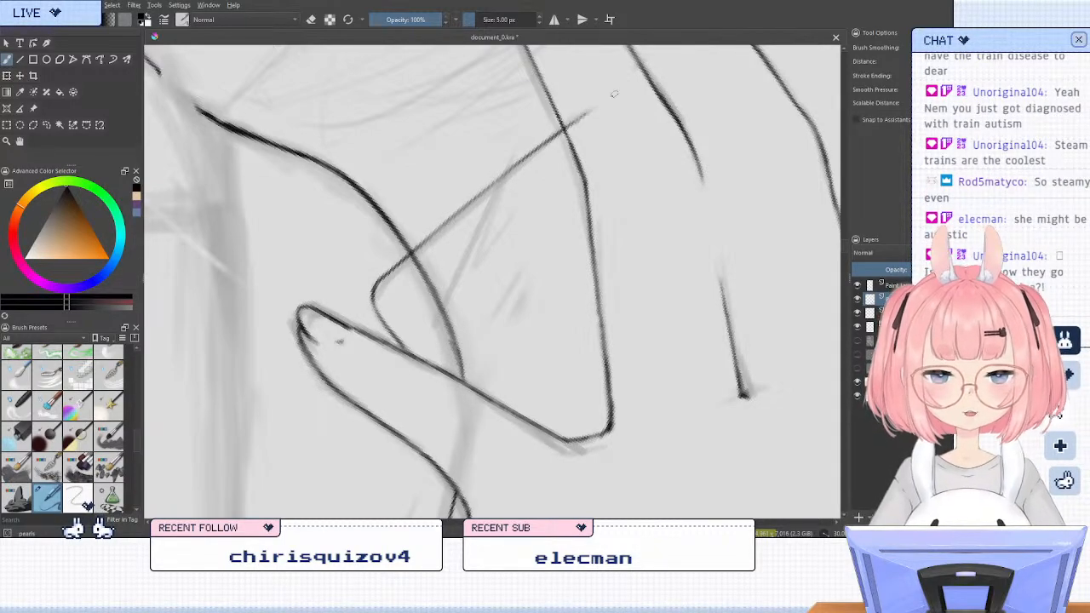
Erase the overshooting end of the phone edge inside the neighbouring finger so it stops at the finger's outline
mouse_move(538, 147)
mouse_down()
mouse_move(603, 100)
mouse_move(612, 141)
mouse_up()
key(/)
key(/)
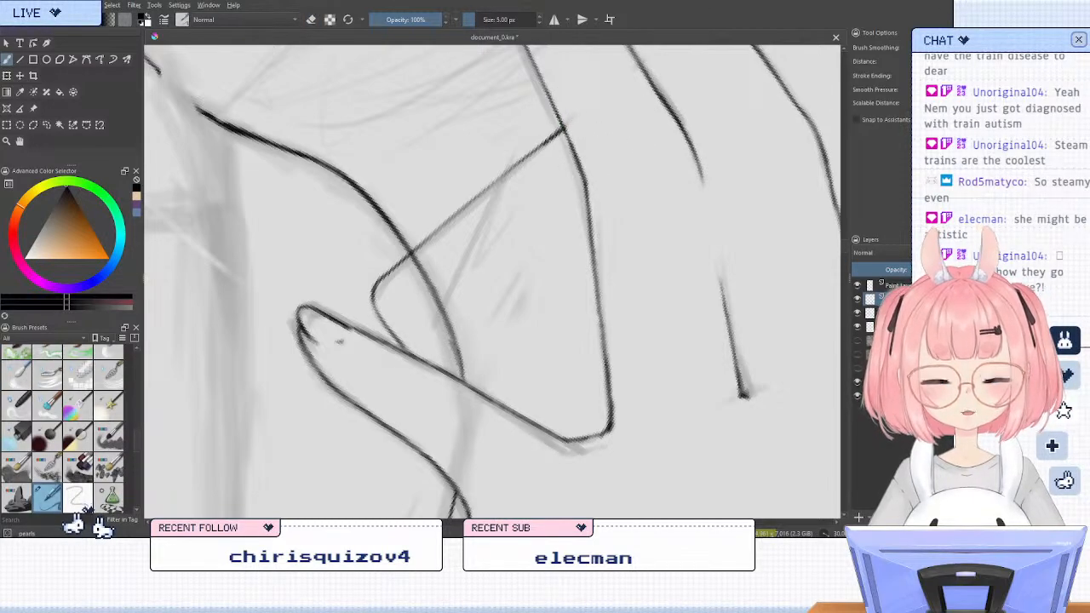
Examine the phone's lower corner against the hand, face and rest of the phone at several rotations and zoom levels
key(5)
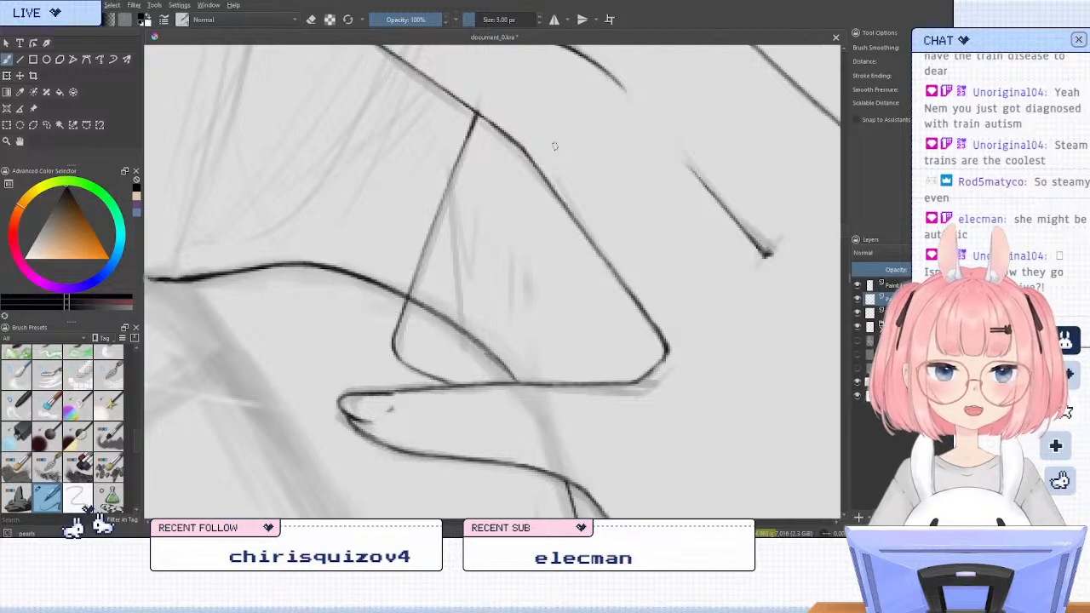
scroll(609, 185, down, 2)
scroll(608, 185, down, 2)
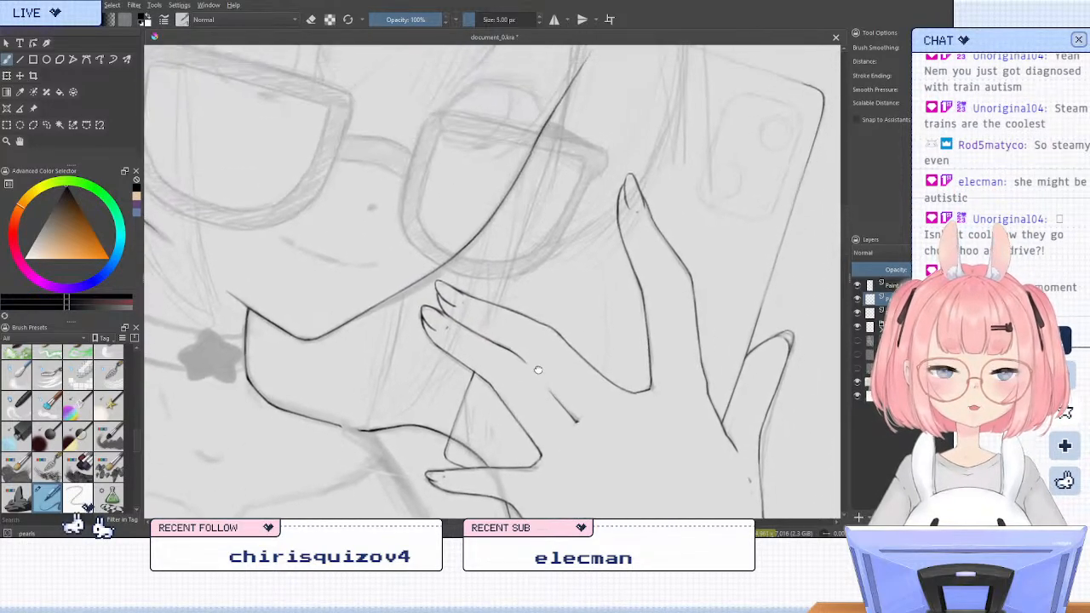
scroll(538, 370, down, 1)
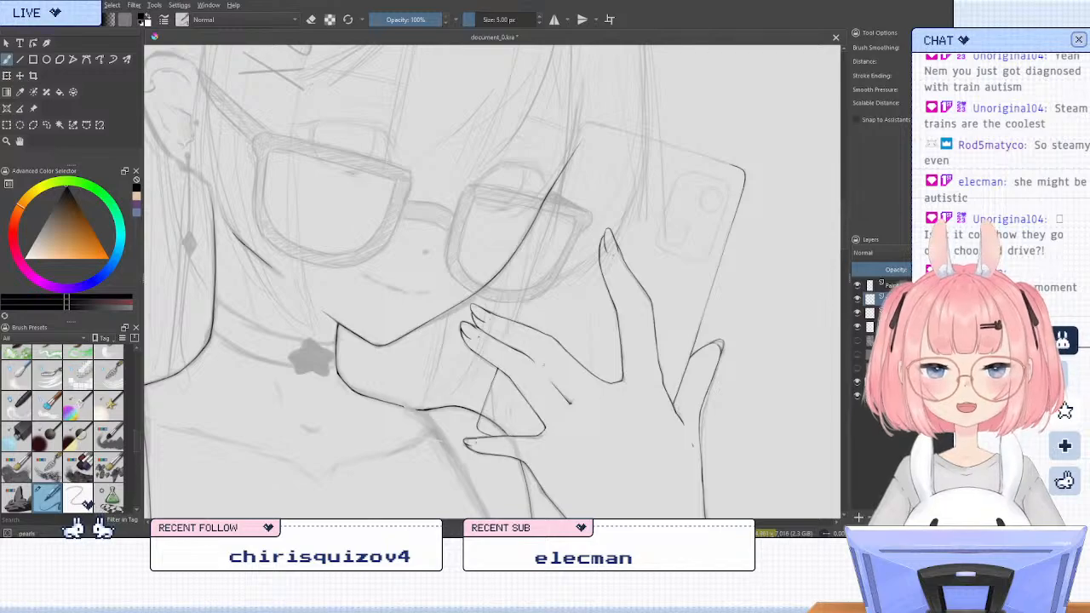
key(6)
key(6)
key(6)
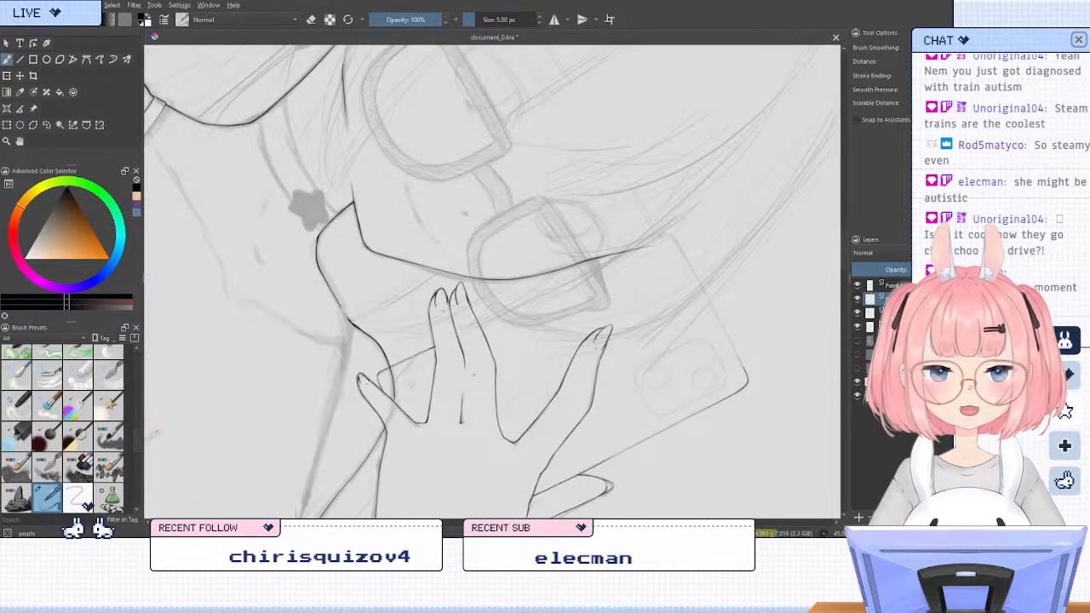
scroll(360, 402, up, 2)
key(5)
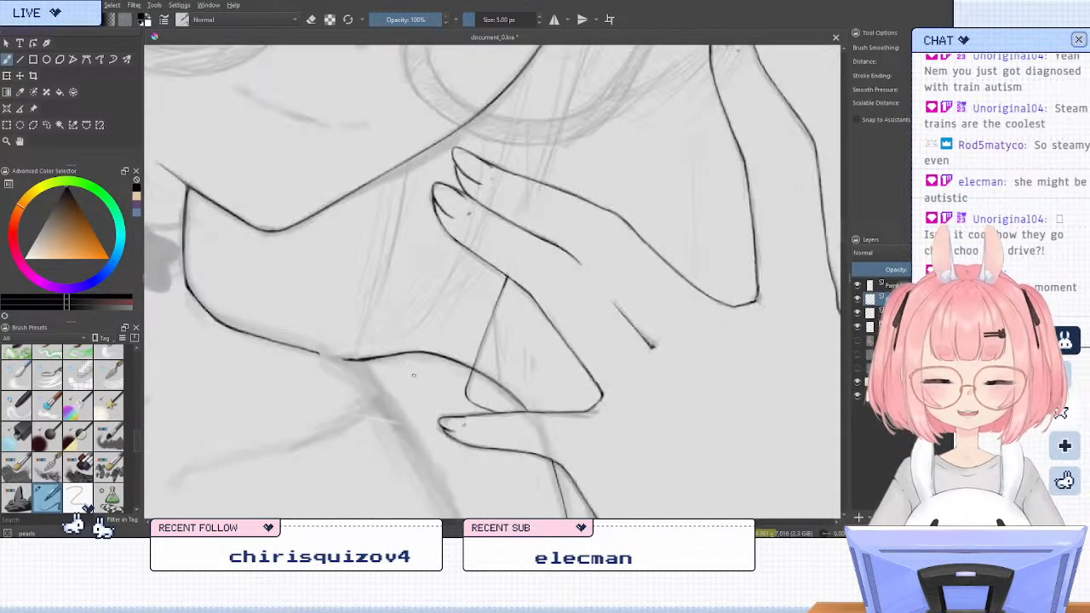
scroll(417, 376, down, 2)
Lasso the phone's lower corner lines between the fingers and transform them with a slight rotation and small nudges to align the edge
key(l)
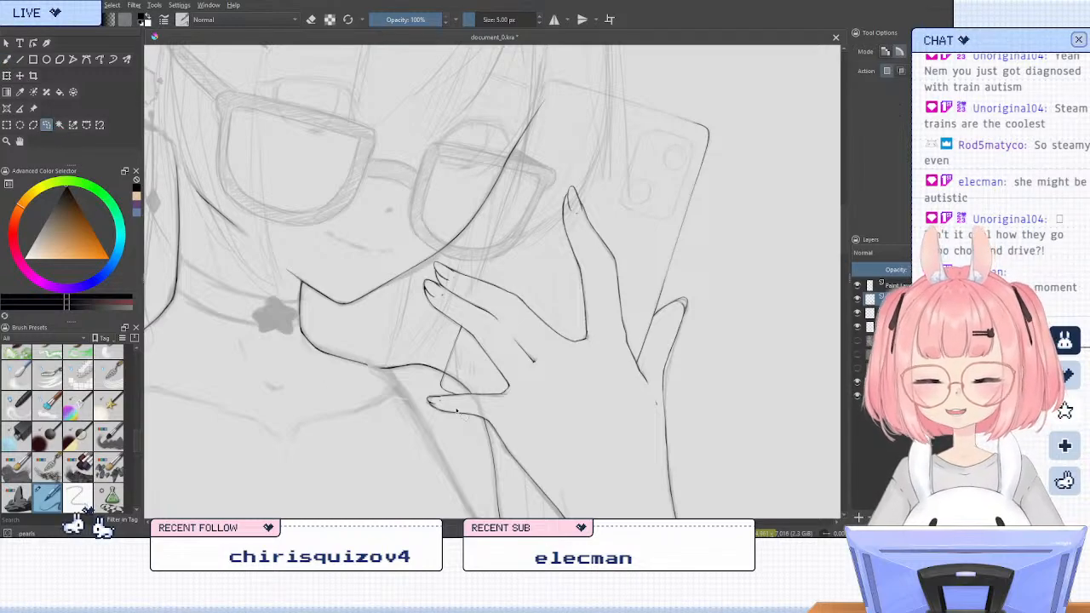
mouse_move(509, 362)
mouse_down()
mouse_move(407, 408)
mouse_move(506, 384)
mouse_up()
key(ctrl+t)
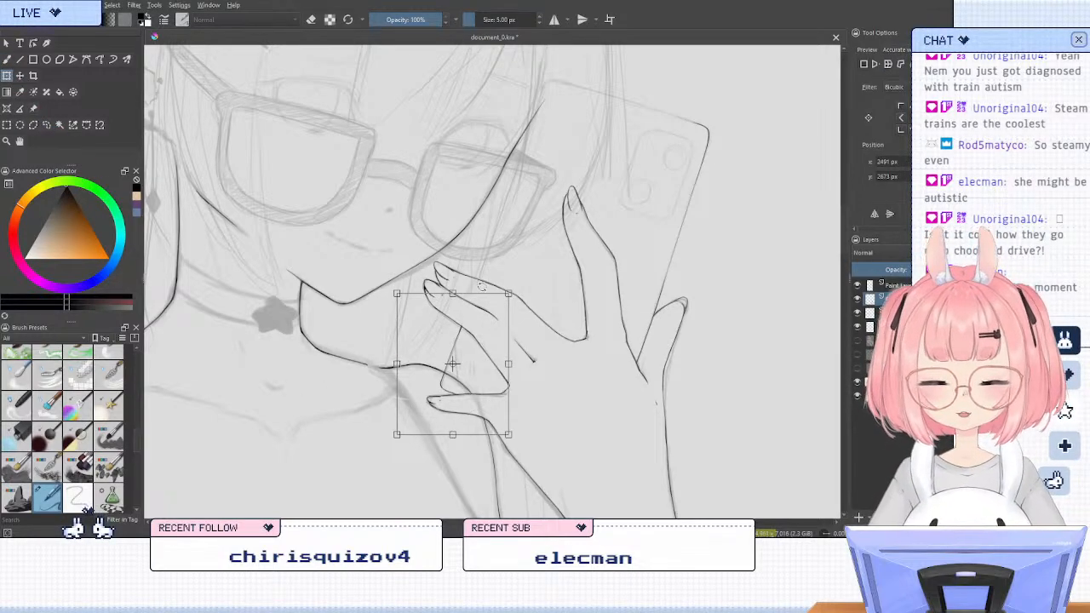
key(Return)
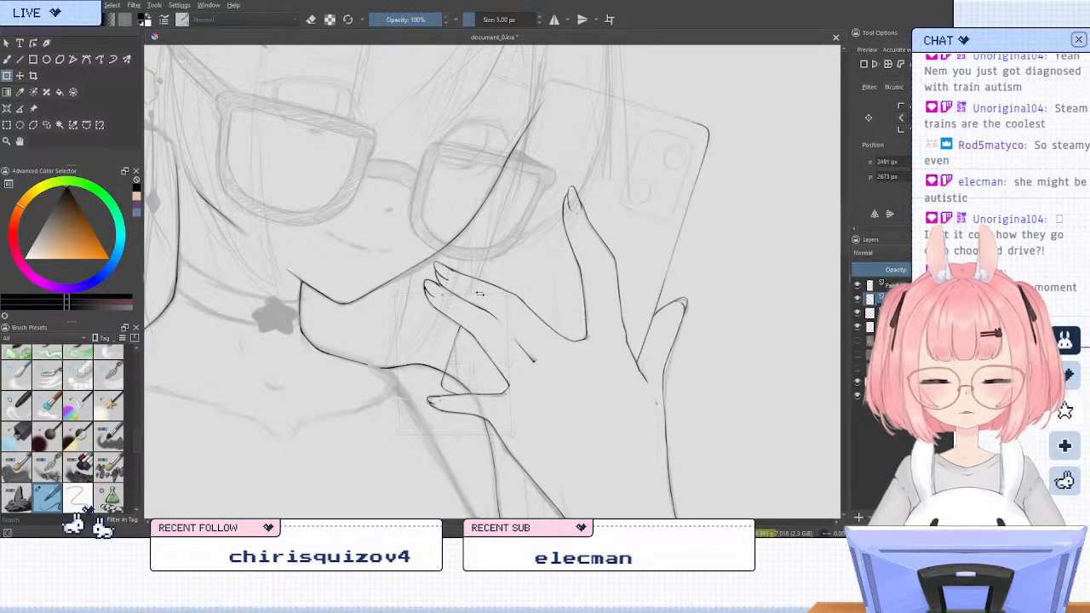
key(ctrl+t)
drag(503, 291, 500, 290)
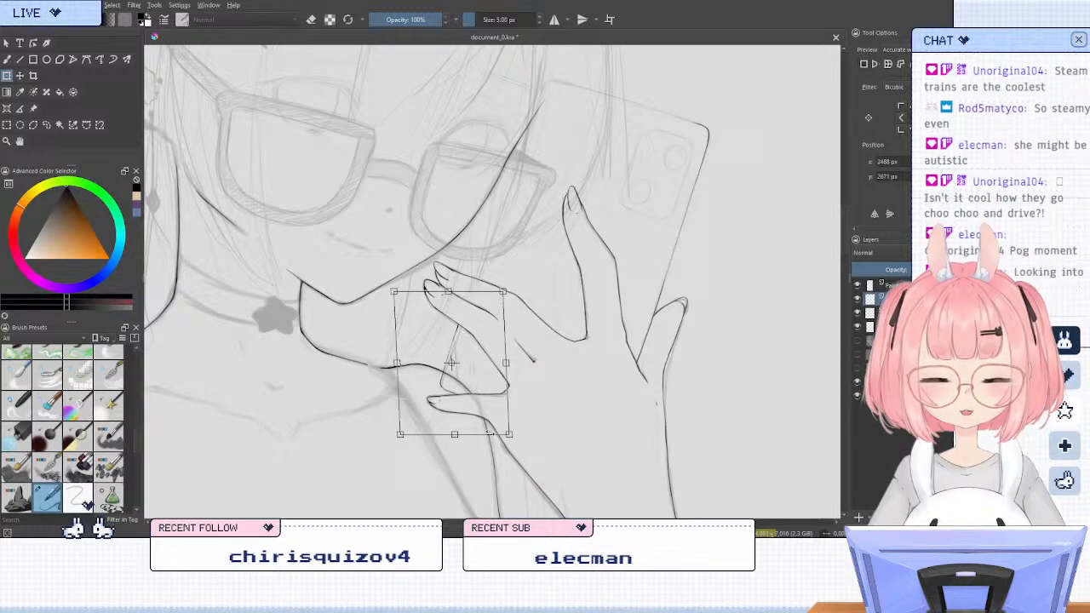
key(Return)
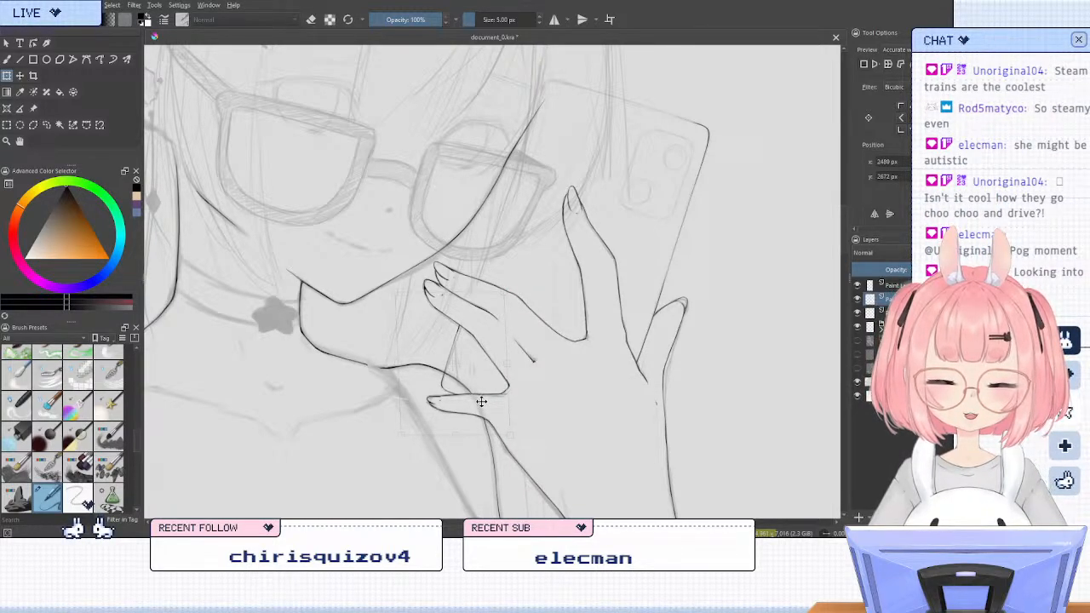
key(ctrl+t)
drag(482, 400, 482, 397)
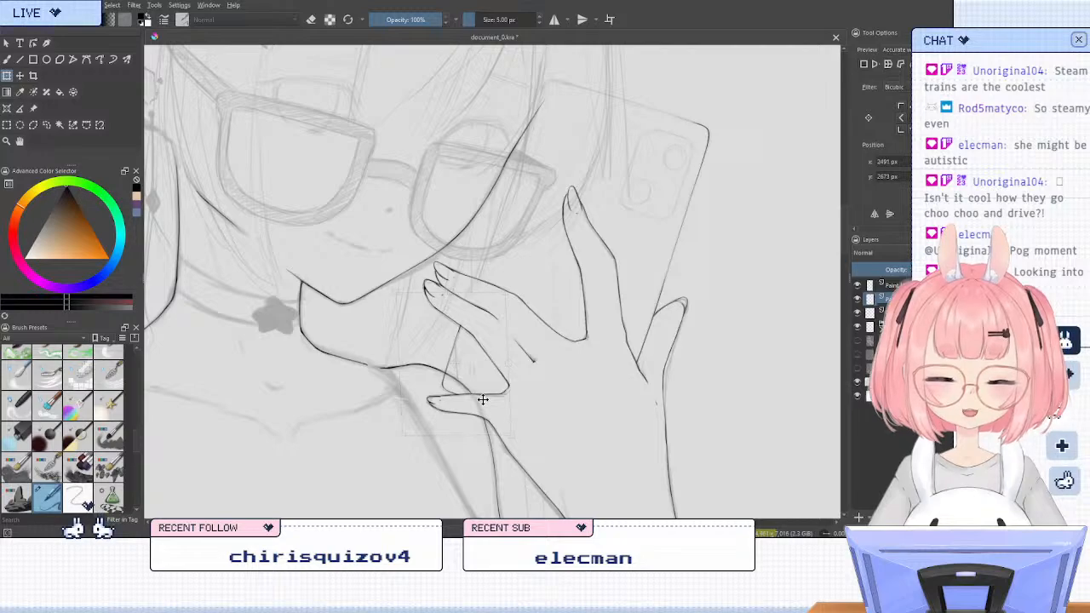
click(47, 125)
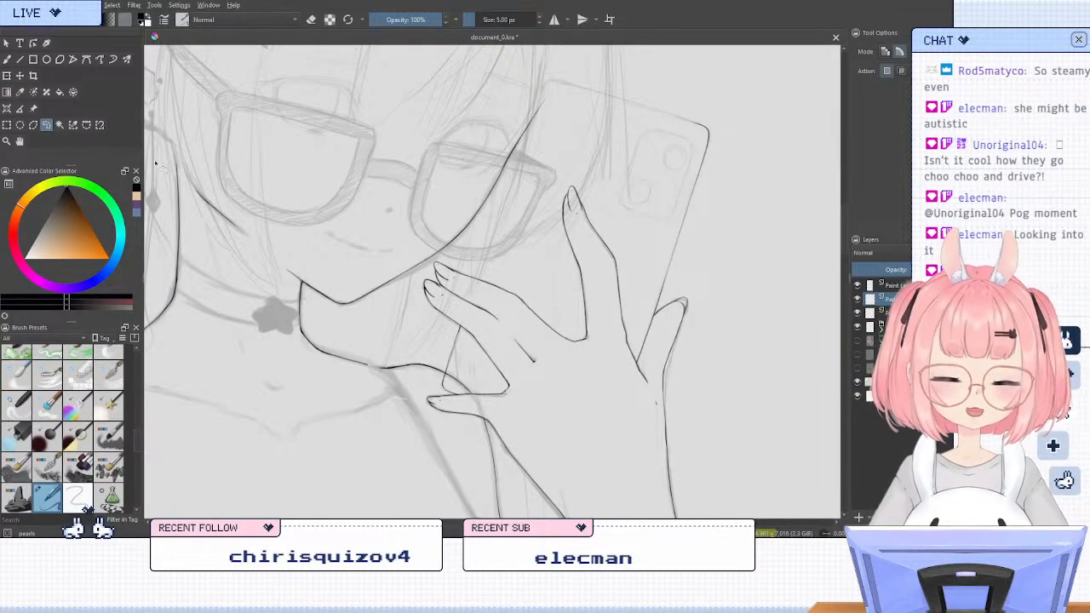
Use the Line tool to ink the phone's long face-side edge from the ring finger across the glasses toward its upper corner
click(8, 59)
click(20, 58)
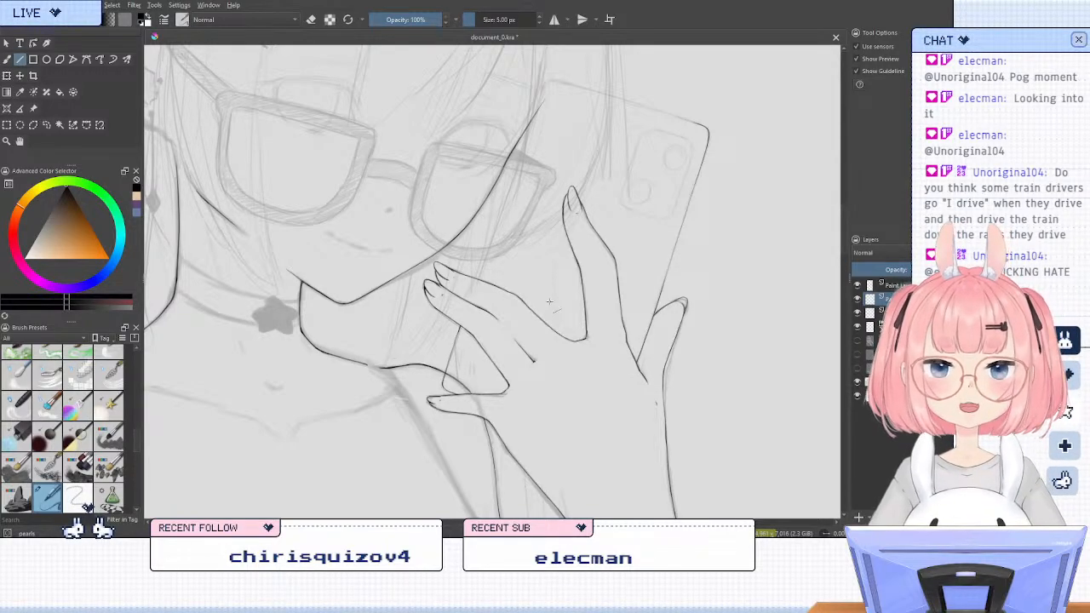
scroll(521, 145, down, 3)
scroll(494, 200, up, 2)
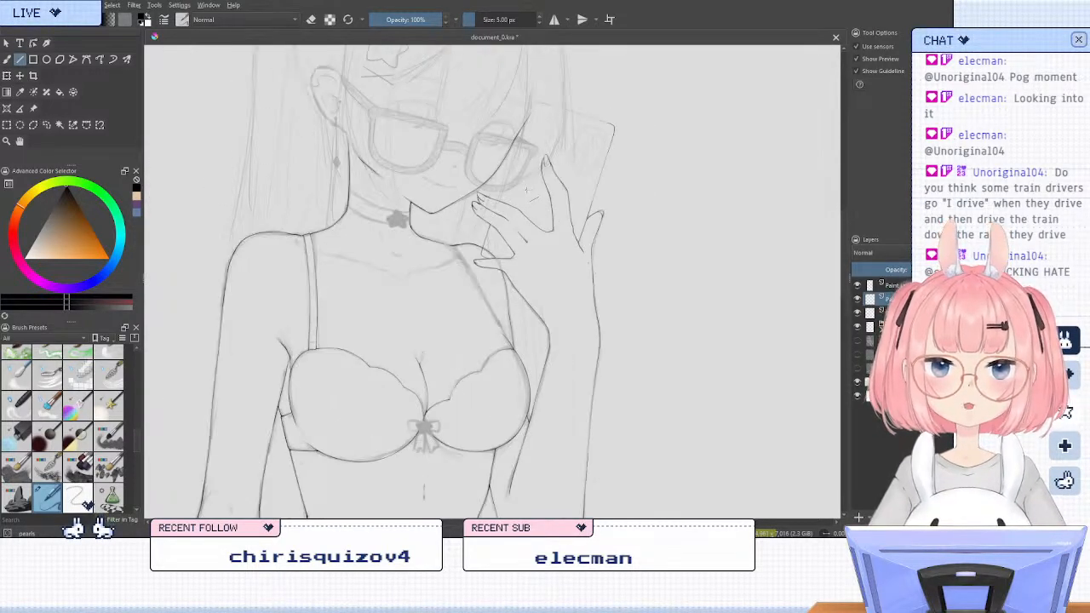
key(6)
key(6)
key(6)
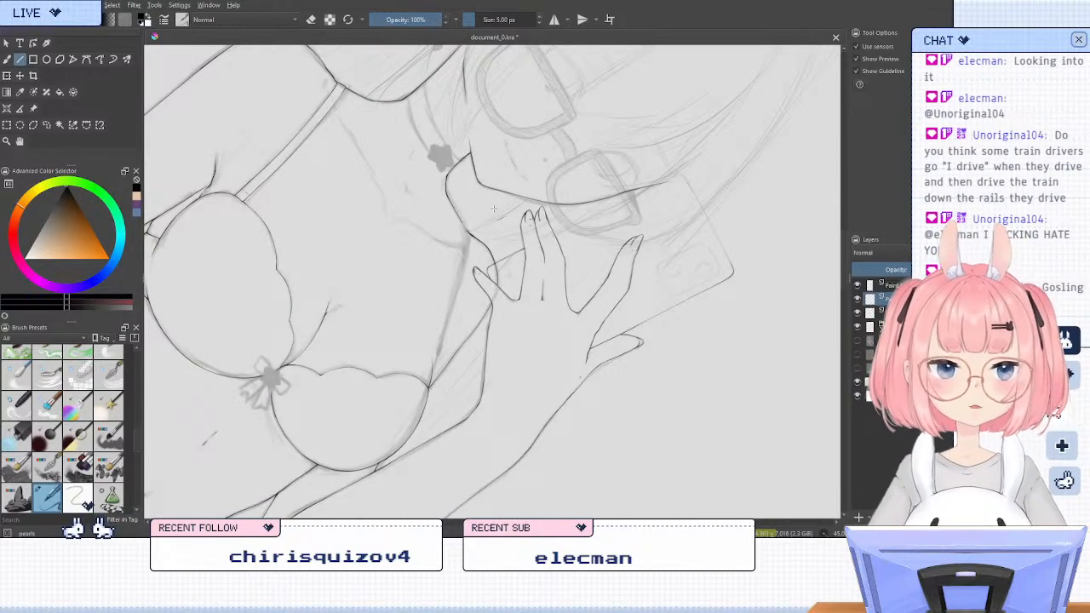
scroll(518, 158, up, 4)
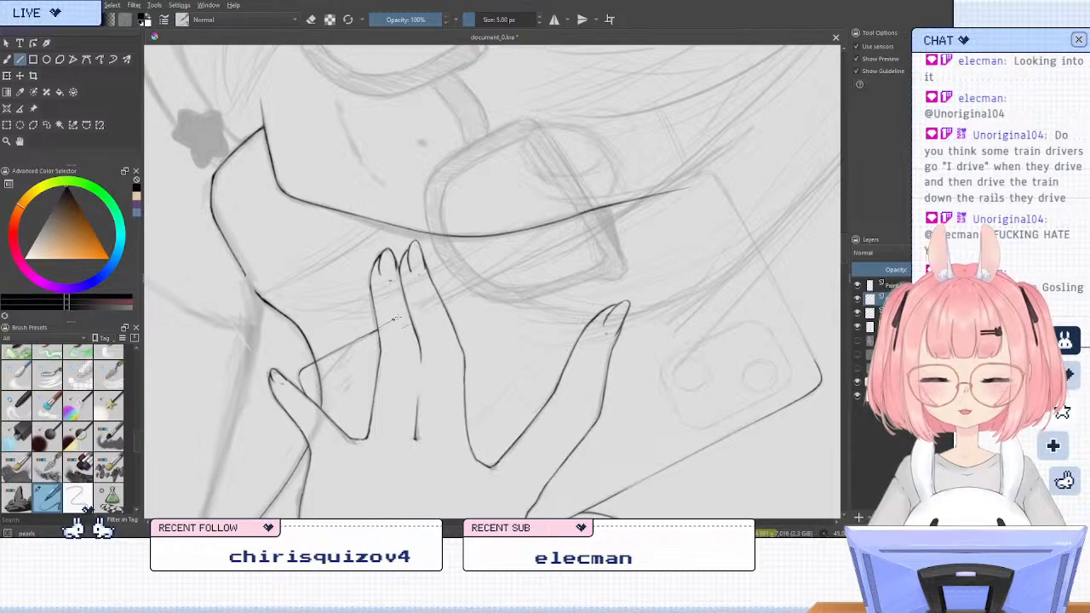
drag(394, 319, 685, 183)
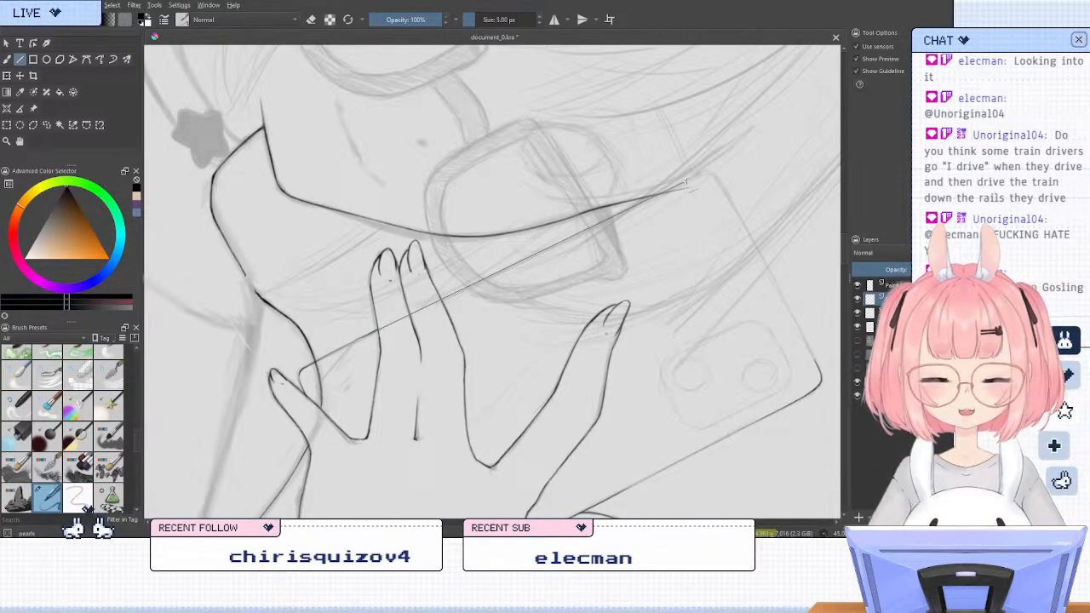
drag(694, 182, 694, 183)
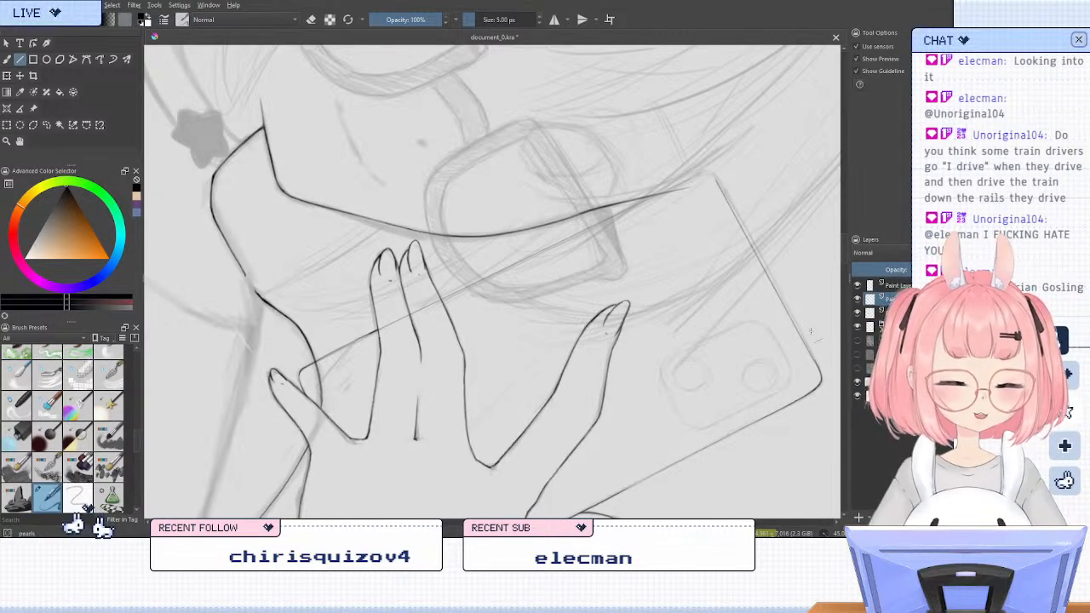
Ink the phone's top edge as a straight line between its two upper rounded corners
mouse_move(815, 363)
mouse_down()
mouse_move(717, 178)
mouse_move(722, 188)
mouse_up()
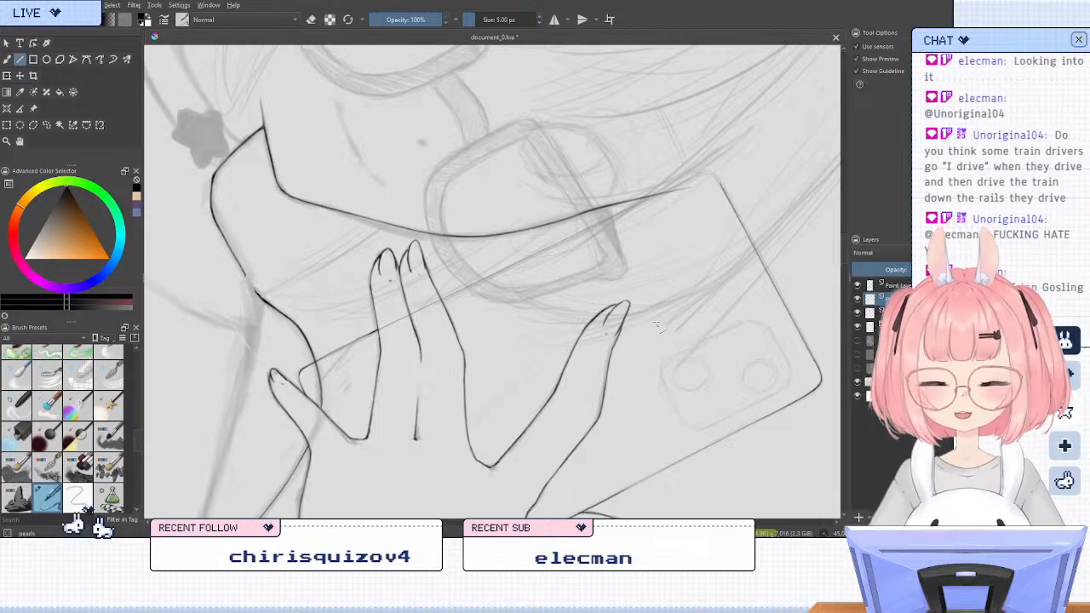
key(5)
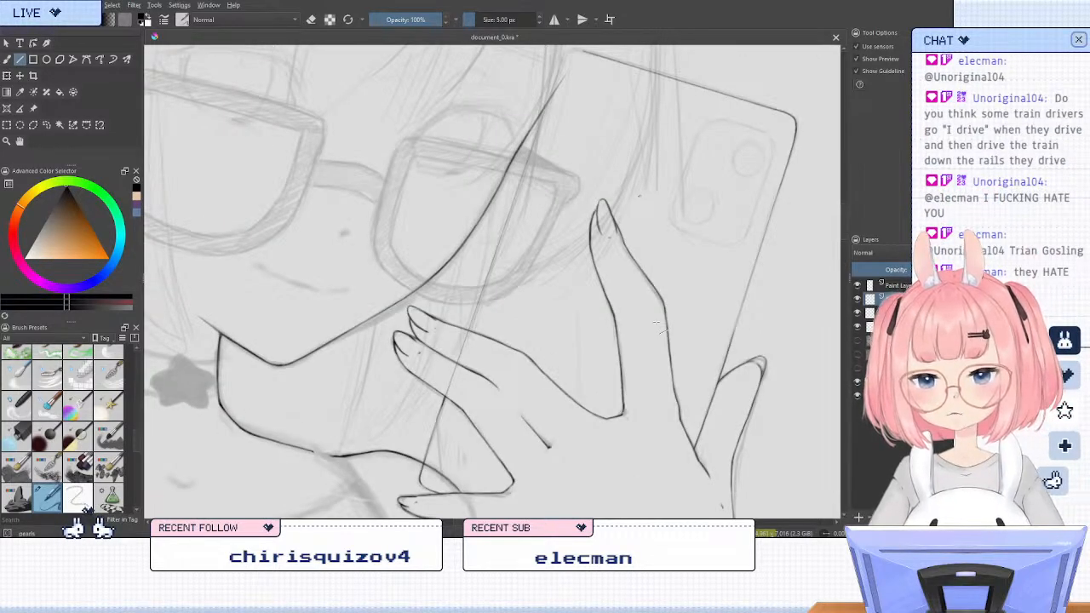
key(4)
key(4)
key(4)
drag(547, 166, 606, 253)
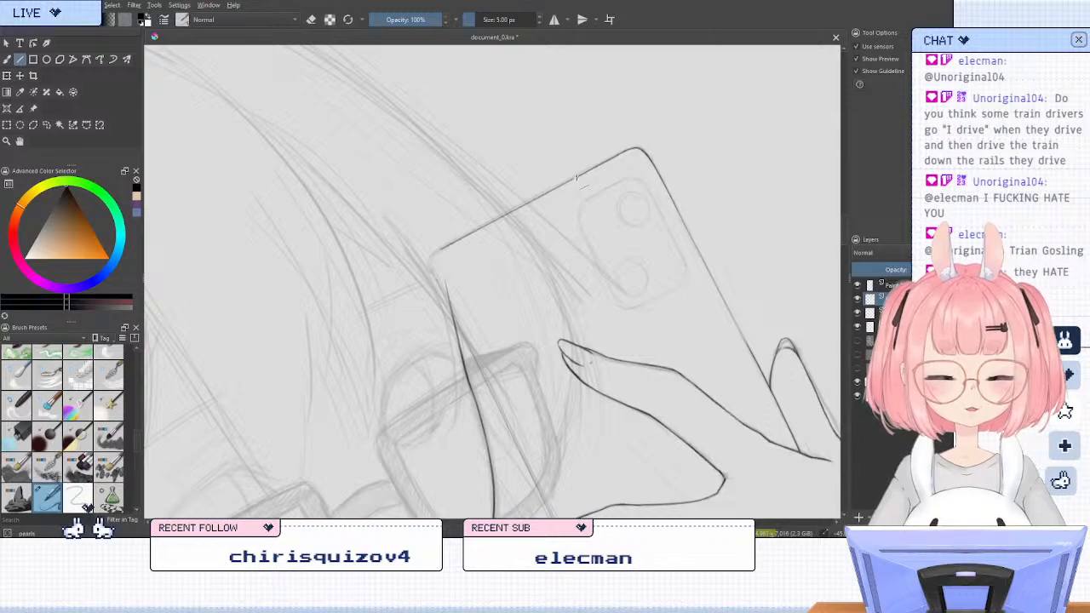
drag(434, 253, 470, 232)
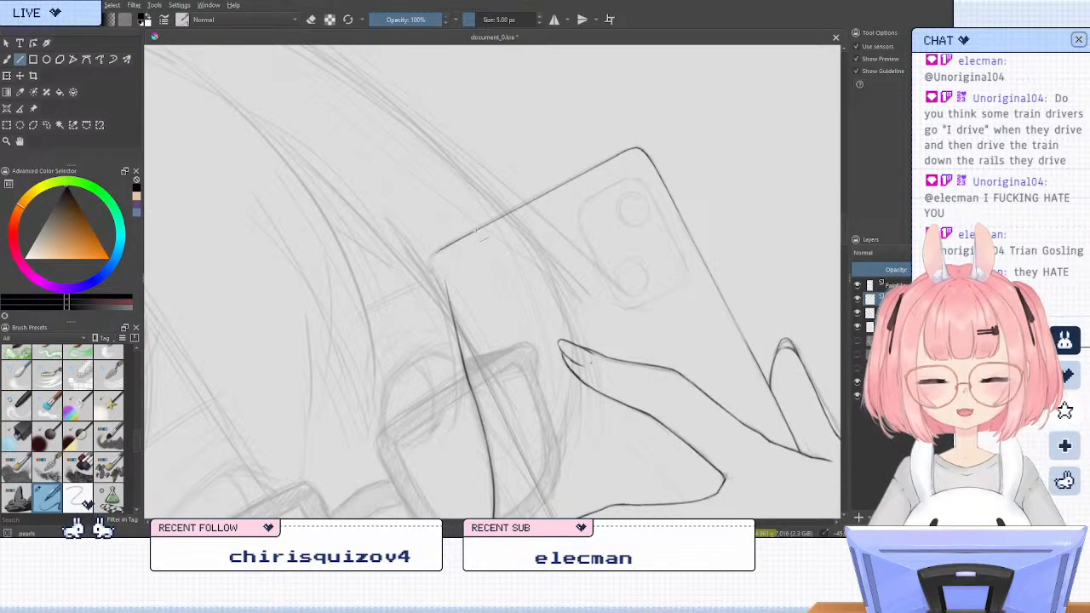
click(742, 169)
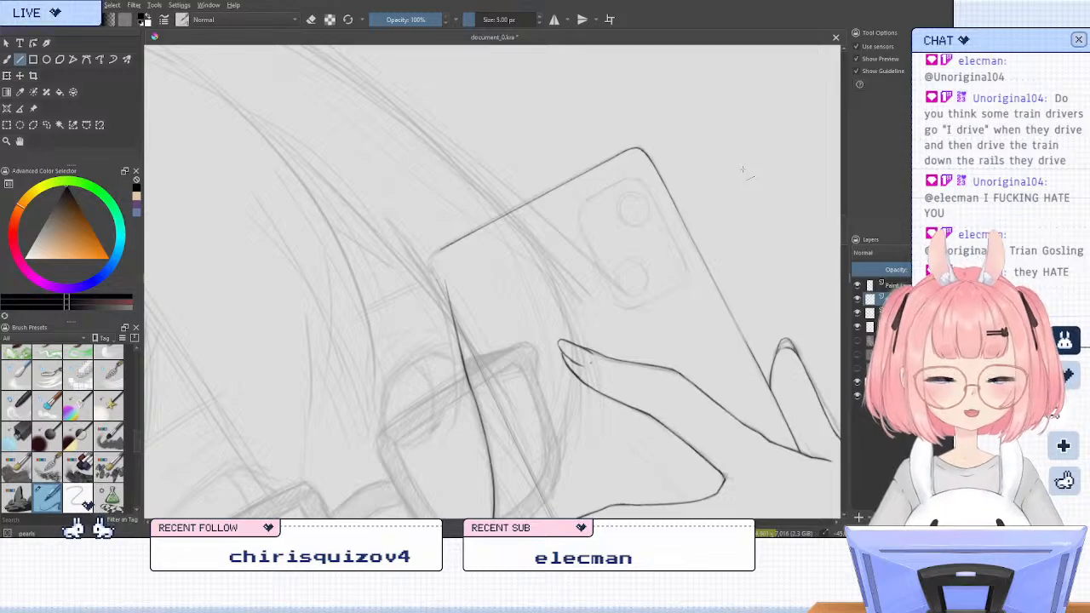
Darken the phone's long face-side edge above the fingers with another straight line, undoing the stray extra stroke
key(5)
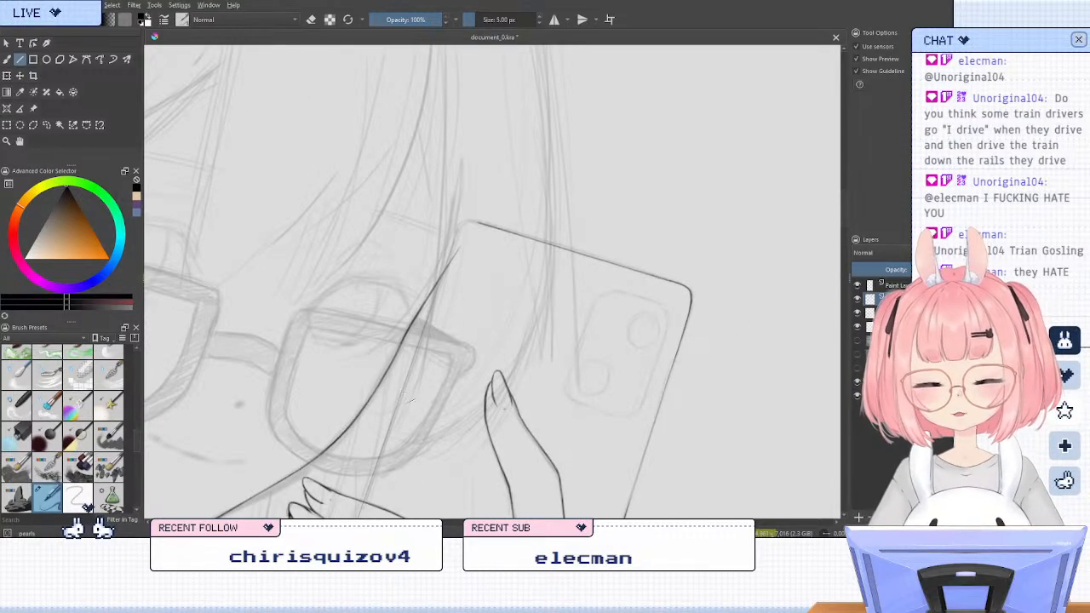
drag(437, 344, 527, 214)
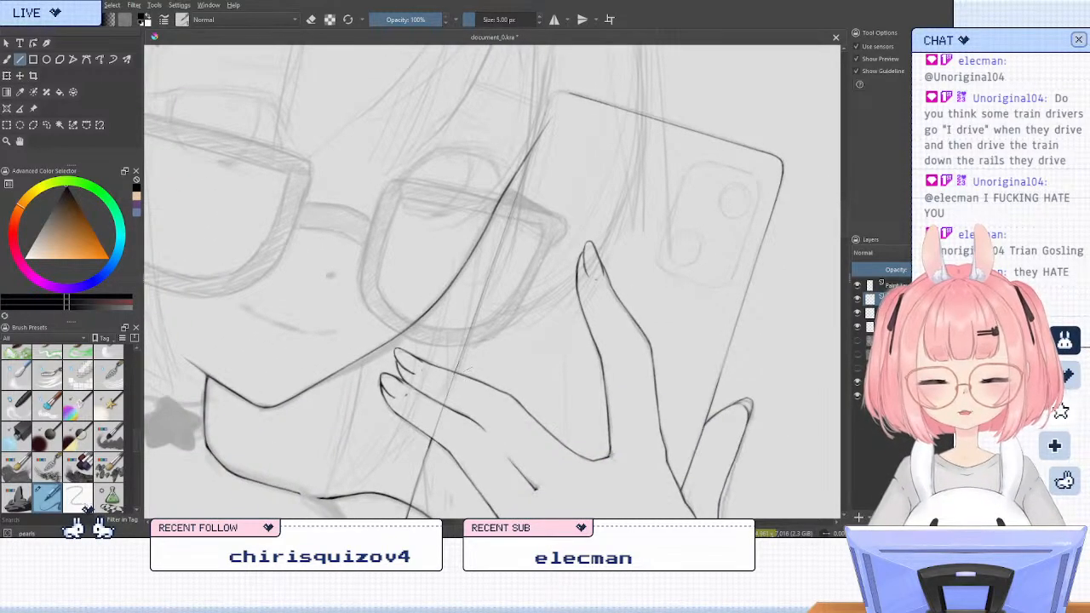
drag(465, 371, 525, 189)
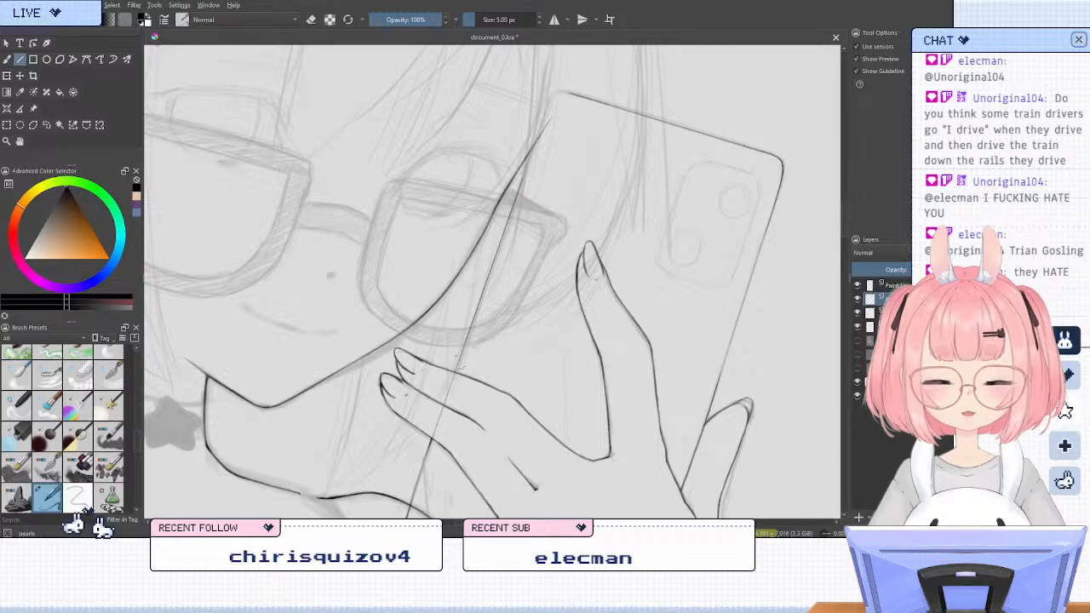
drag(447, 385, 460, 360)
drag(484, 304, 482, 305)
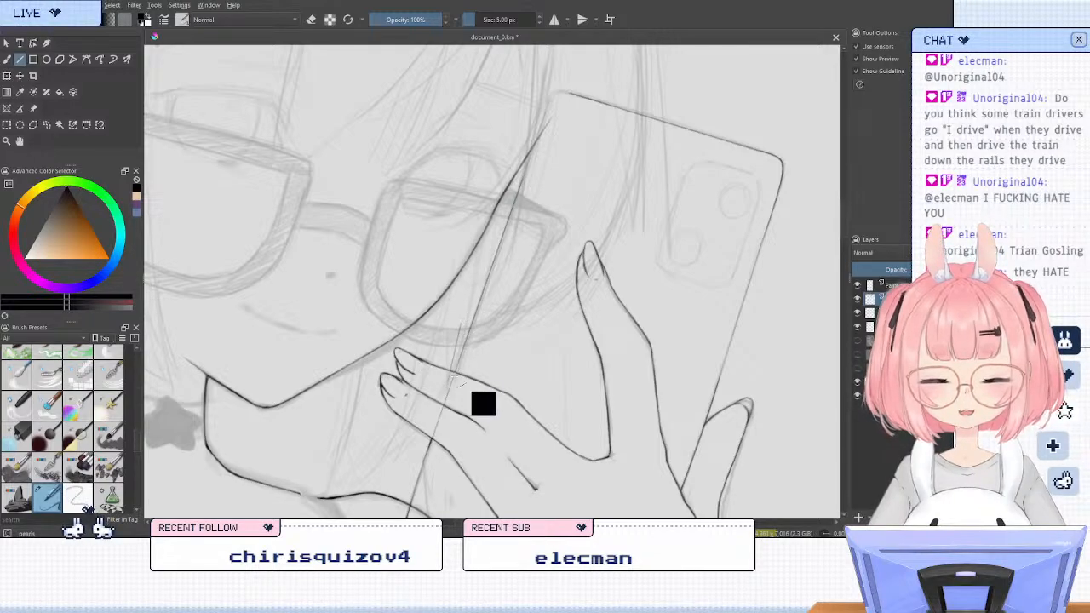
key(ctrl+z)
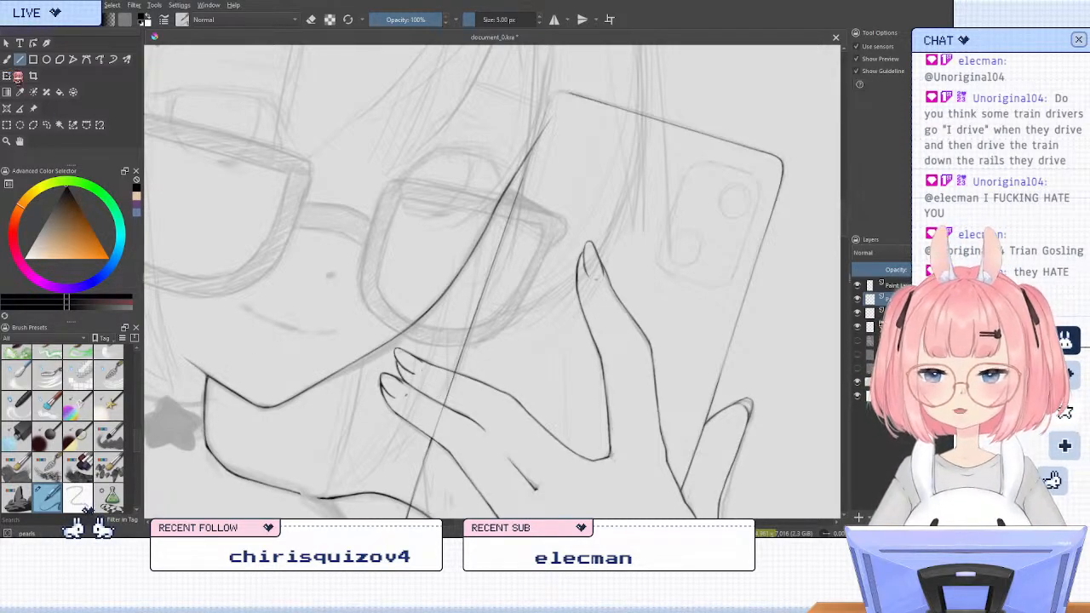
Erase the part of the phone's long edge that crosses over the ring and middle fingers
key(b)
key(e)
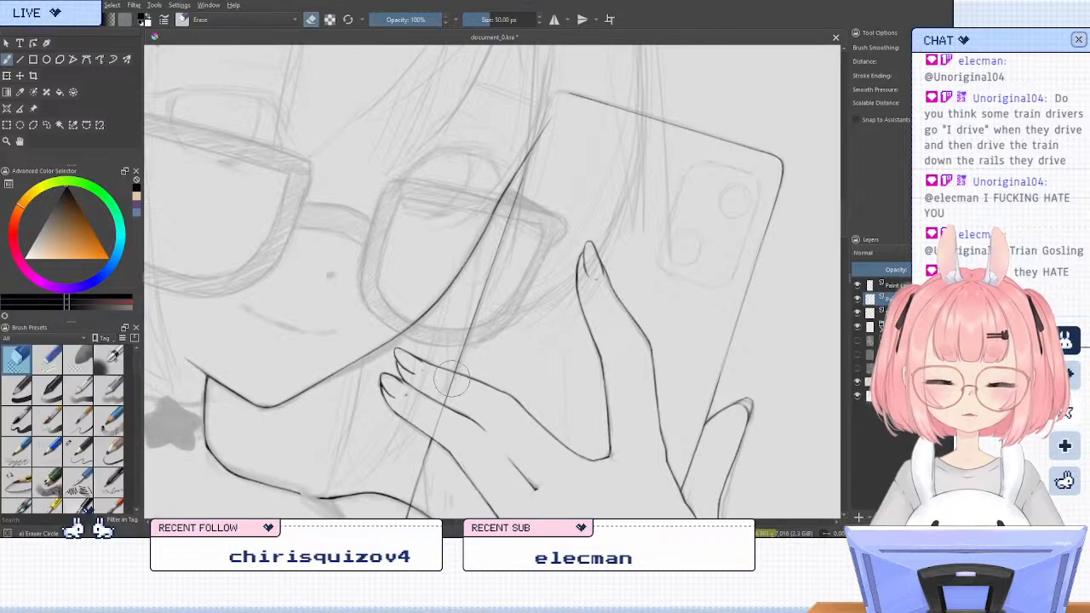
drag(448, 393, 437, 427)
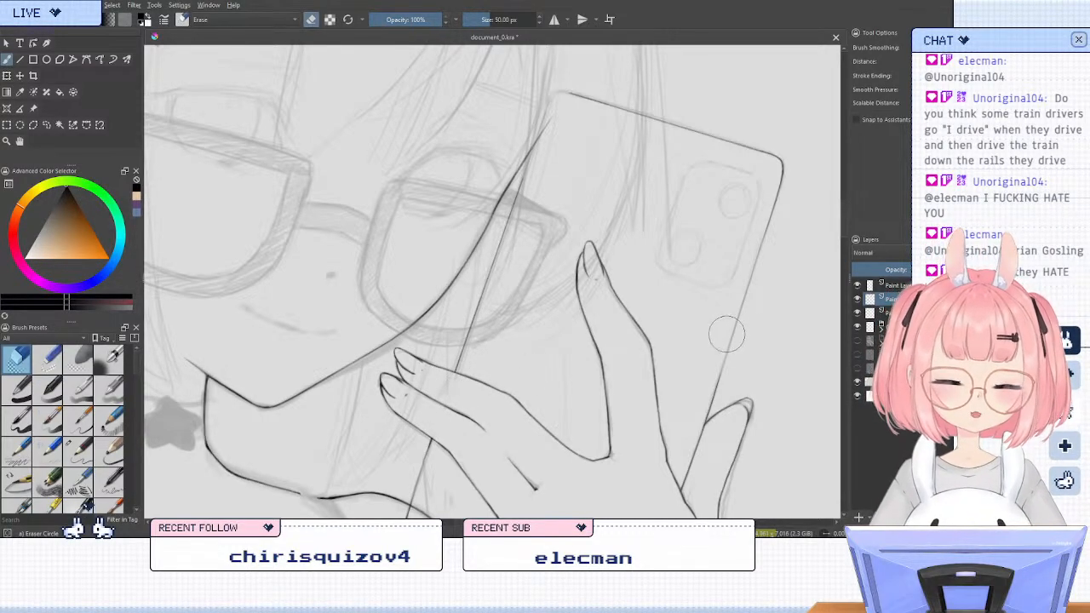
Ink the phone's rounded upper corner beside the face, joining its top edge to the long face-side edge
key(e)
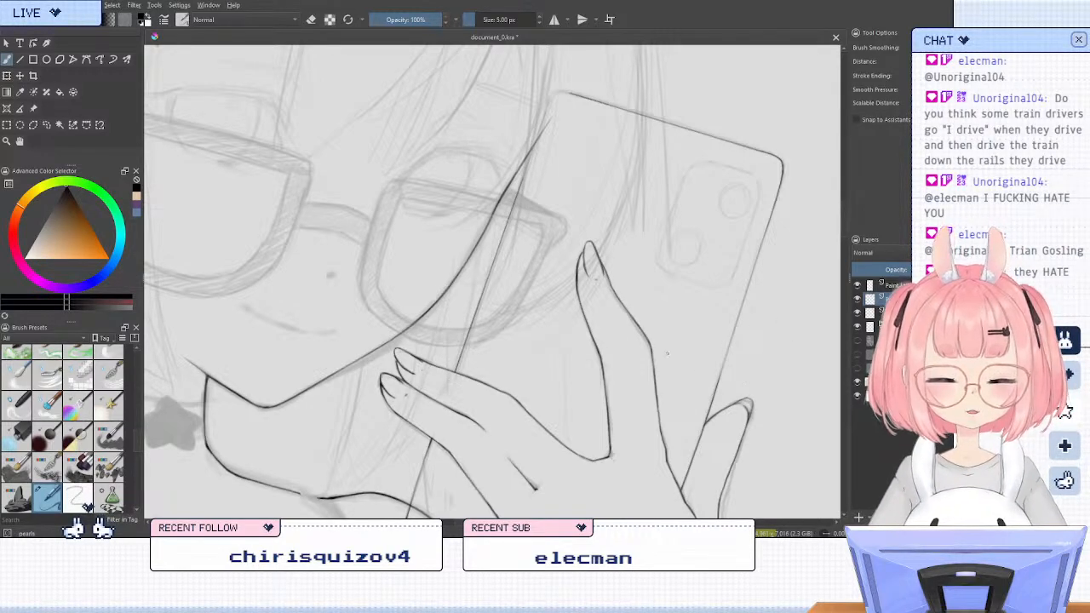
scroll(583, 262, down, 3)
key(6)
key(6)
key(6)
key(6)
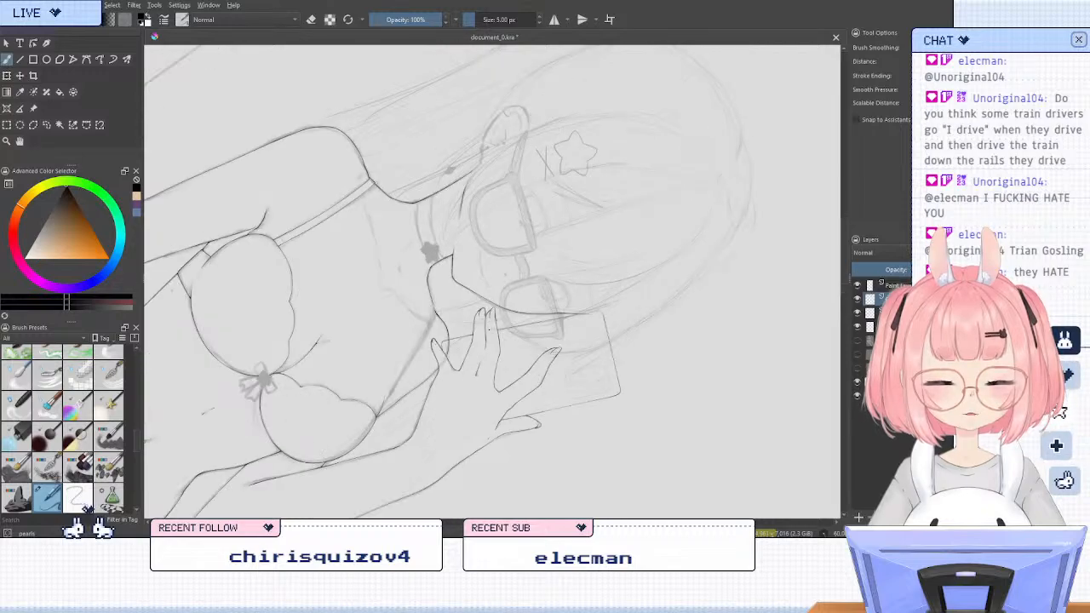
scroll(481, 341, up, 3)
key(5)
scroll(565, 389, down, 2)
key(4)
key(4)
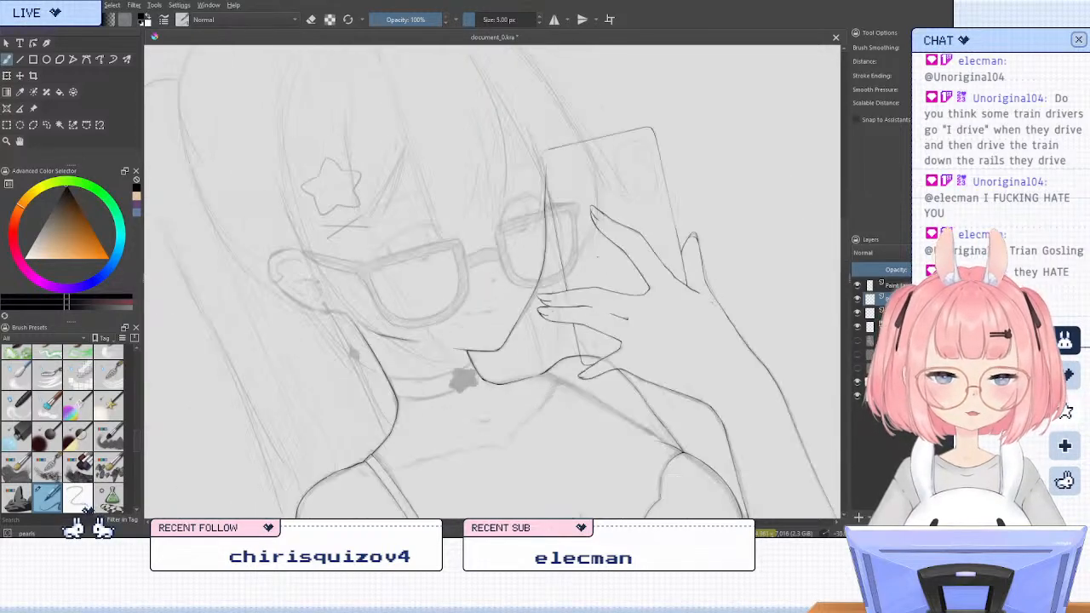
scroll(553, 147, up, 6)
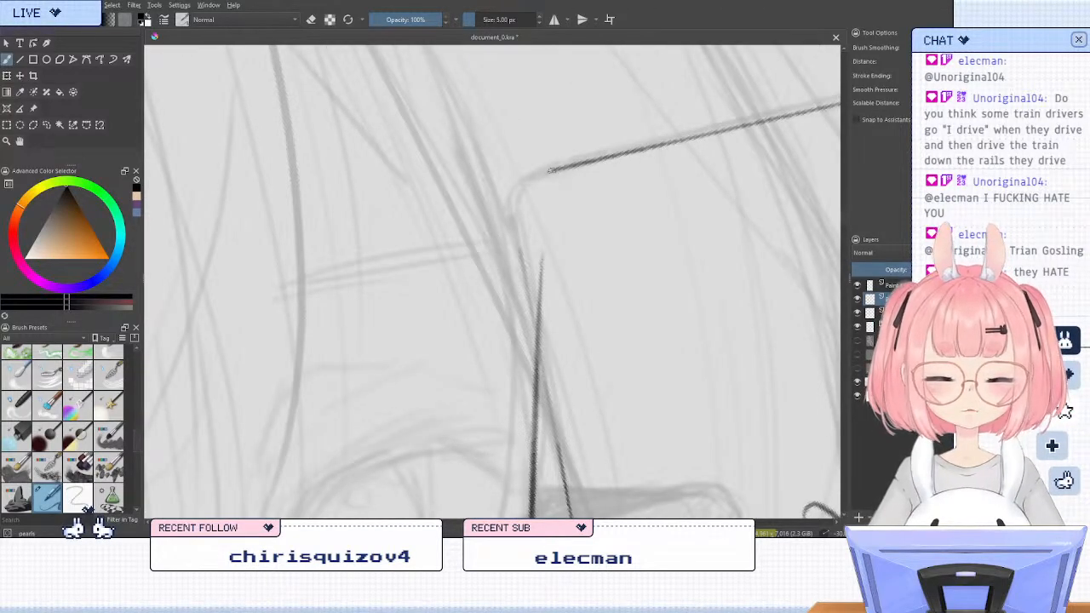
mouse_move(536, 175)
mouse_down()
mouse_move(515, 202)
mouse_move(520, 249)
mouse_up()
drag(514, 208, 522, 289)
drag(520, 252, 544, 373)
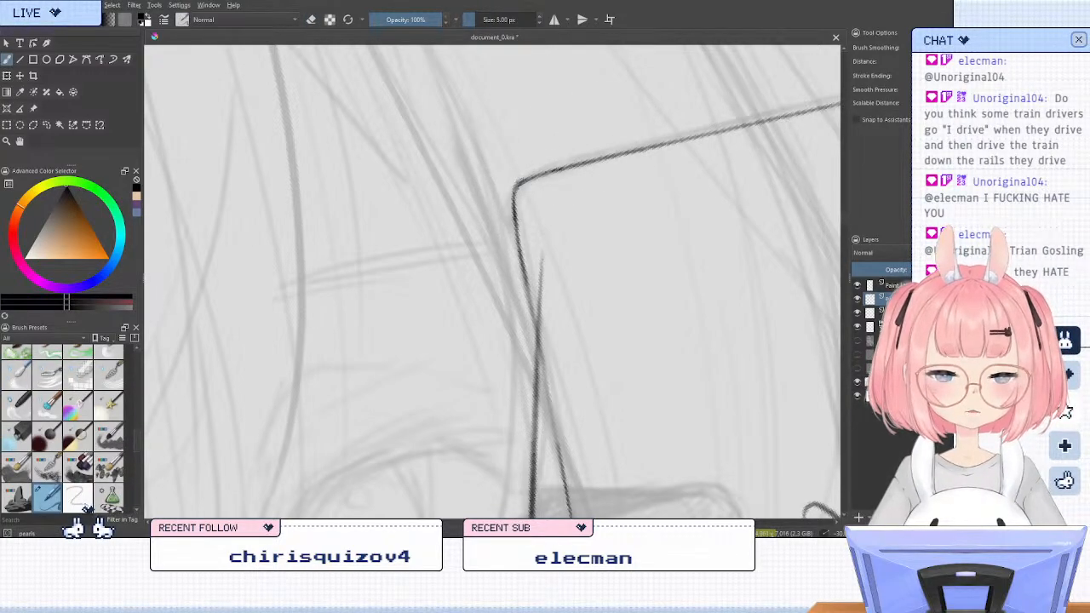
Clean up the phone's face-side upper corner and darken its rounded outline with another short stroke
key(5)
scroll(554, 138, down, 4)
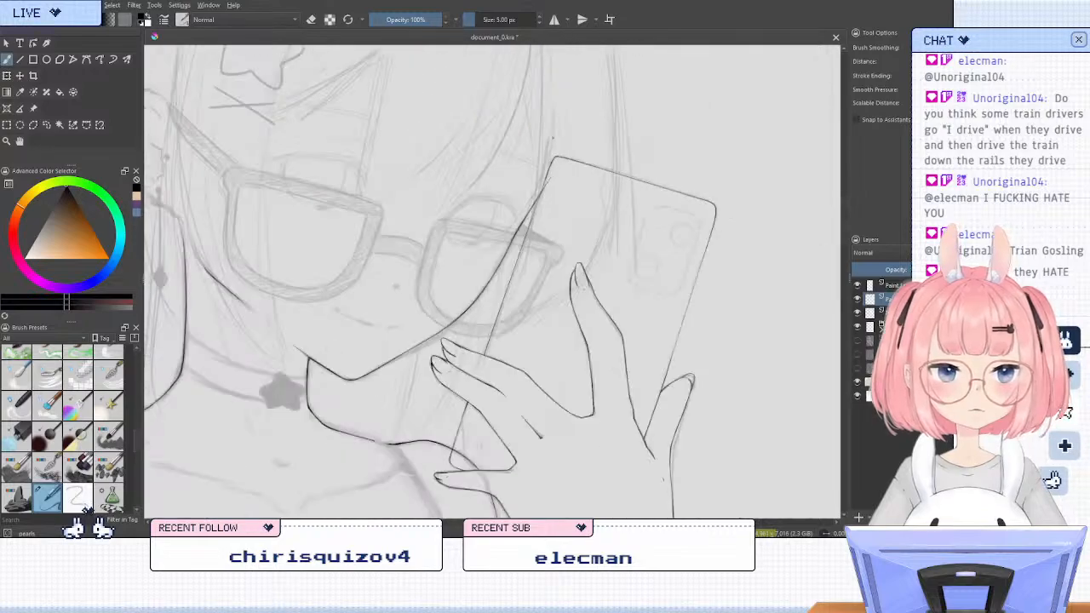
scroll(553, 138, down, 2)
scroll(584, 136, up, 6)
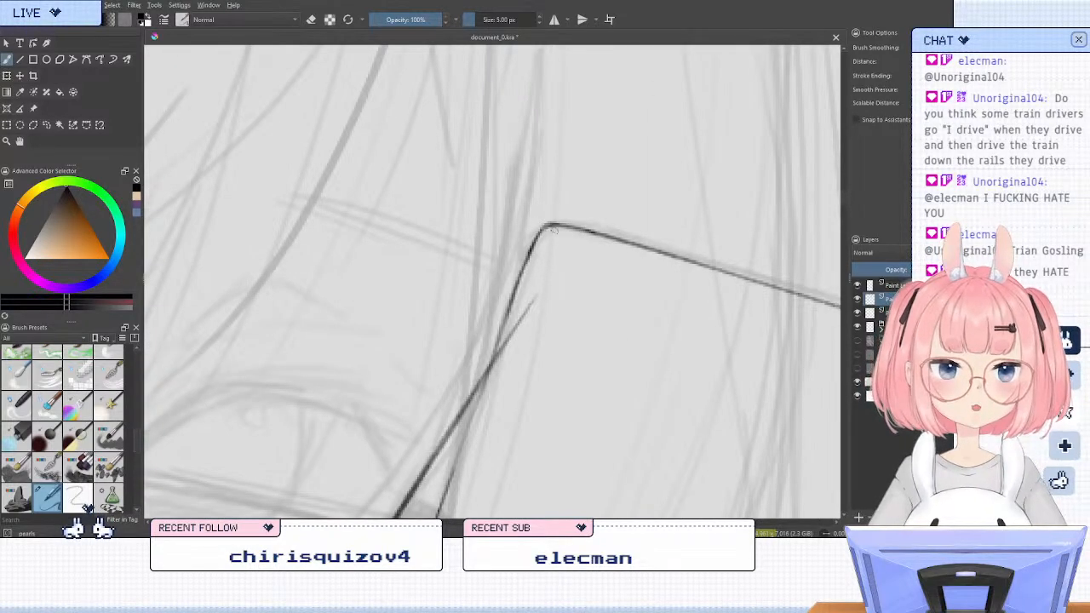
key(e)
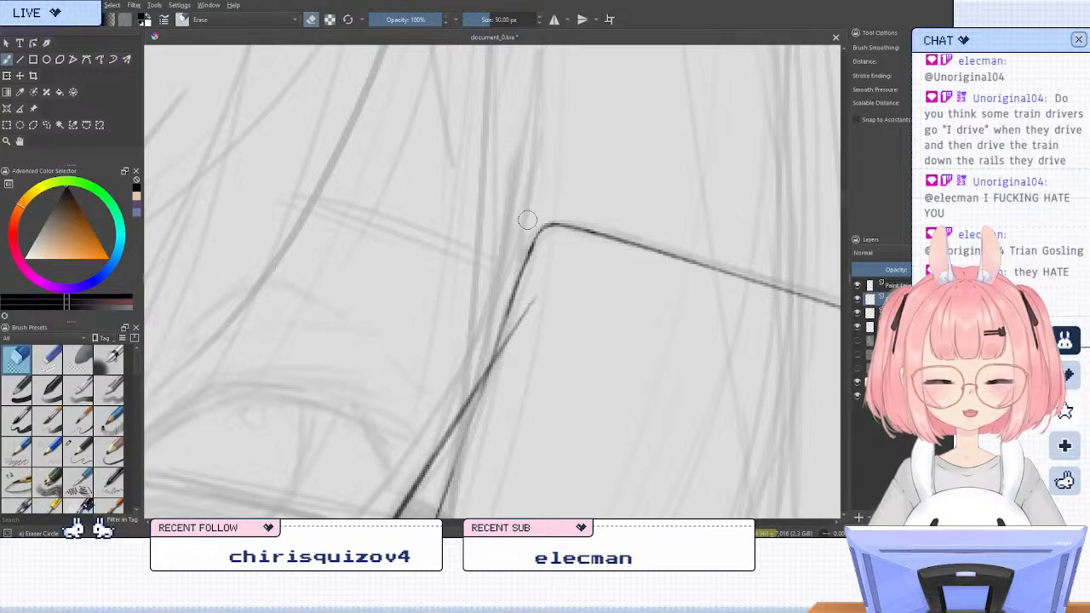
key(e)
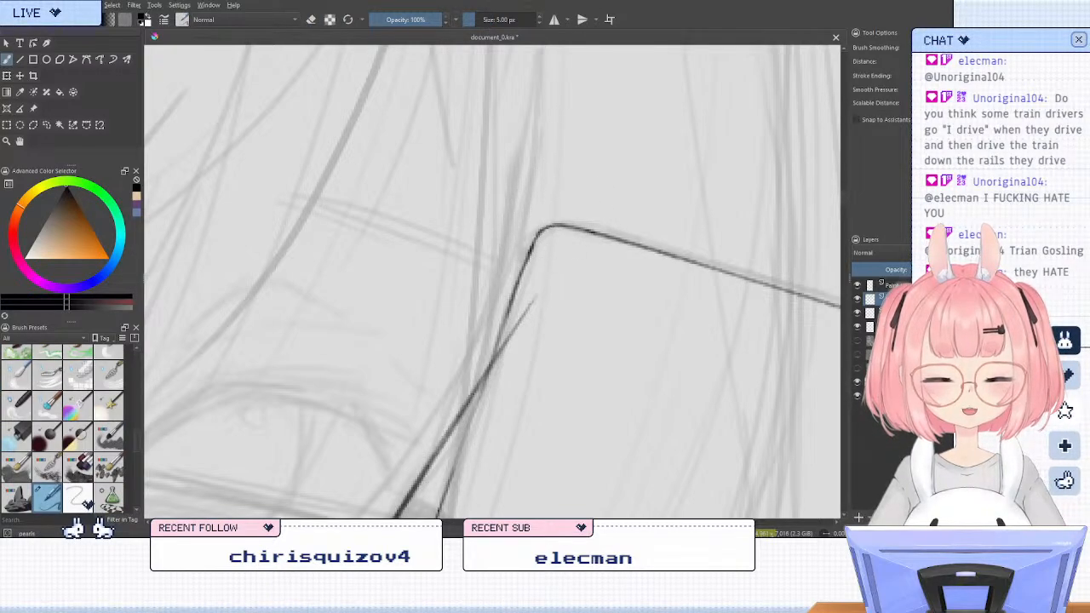
drag(530, 250, 565, 225)
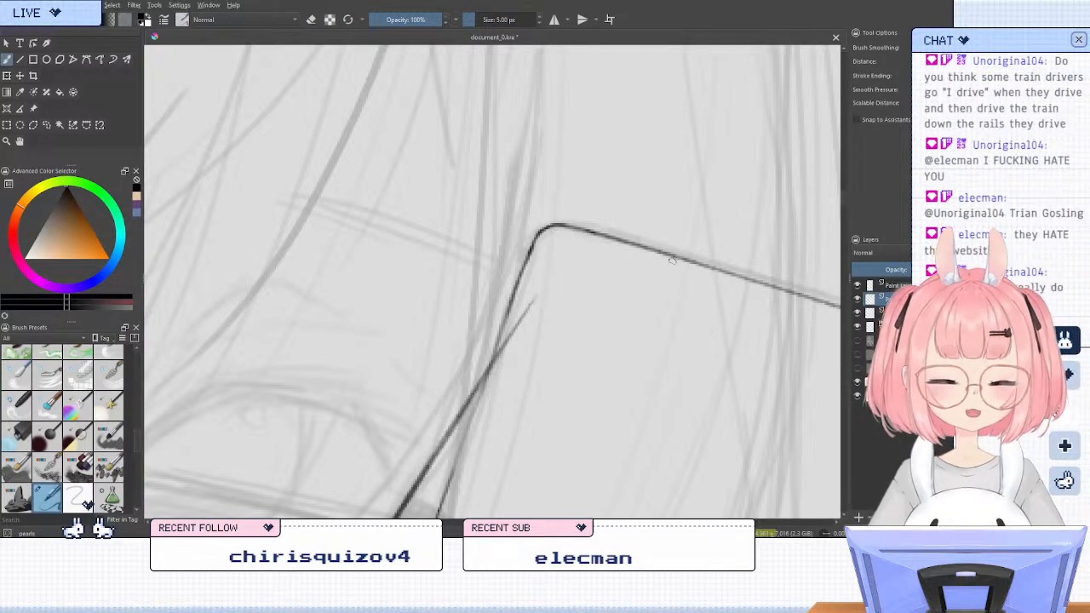
Try to erase the tip of the face outline that overlaps the phone just below its upper corner
key(6)
key(6)
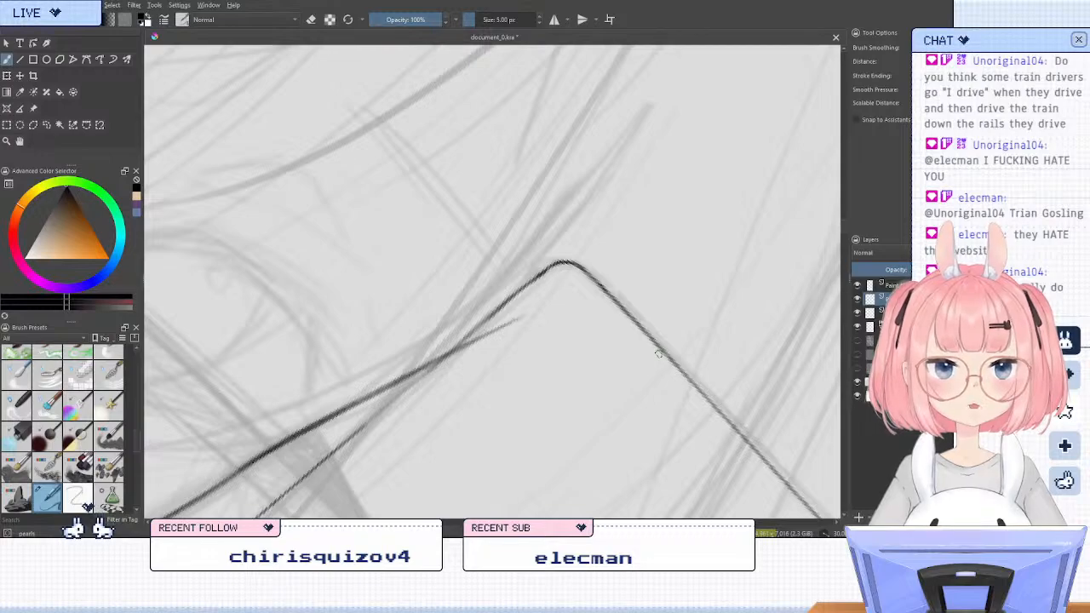
key(e)
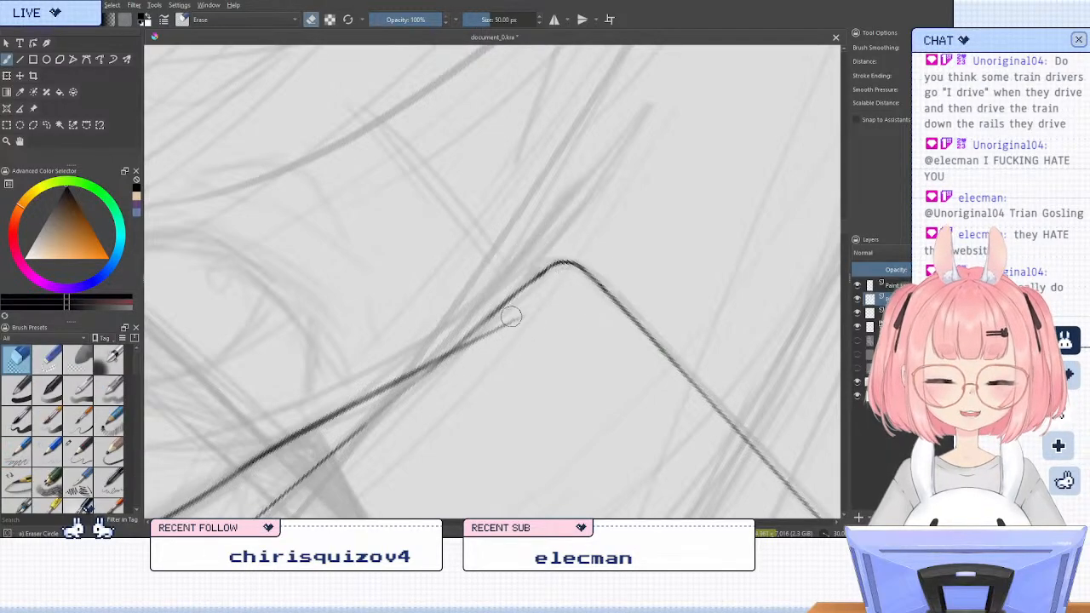
mouse_move(510, 316)
mouse_down()
mouse_move(554, 275)
mouse_move(529, 279)
mouse_move(479, 327)
mouse_up()
key(slash)
key(5)
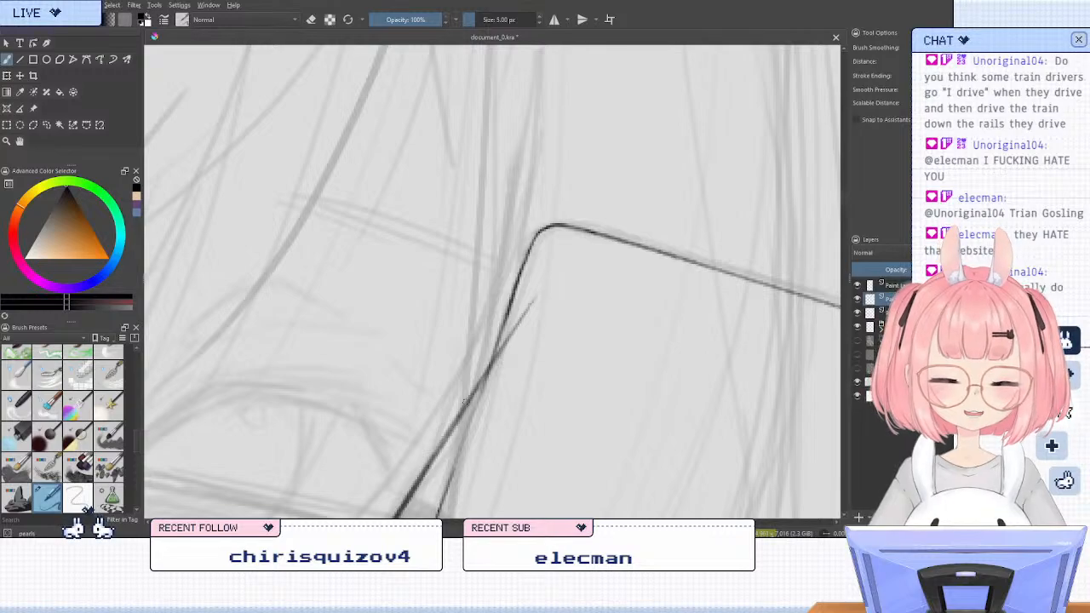
Erase the rough stretch of the phone's outer long edge between the index finger and the thumb
scroll(329, 204, down, 5)
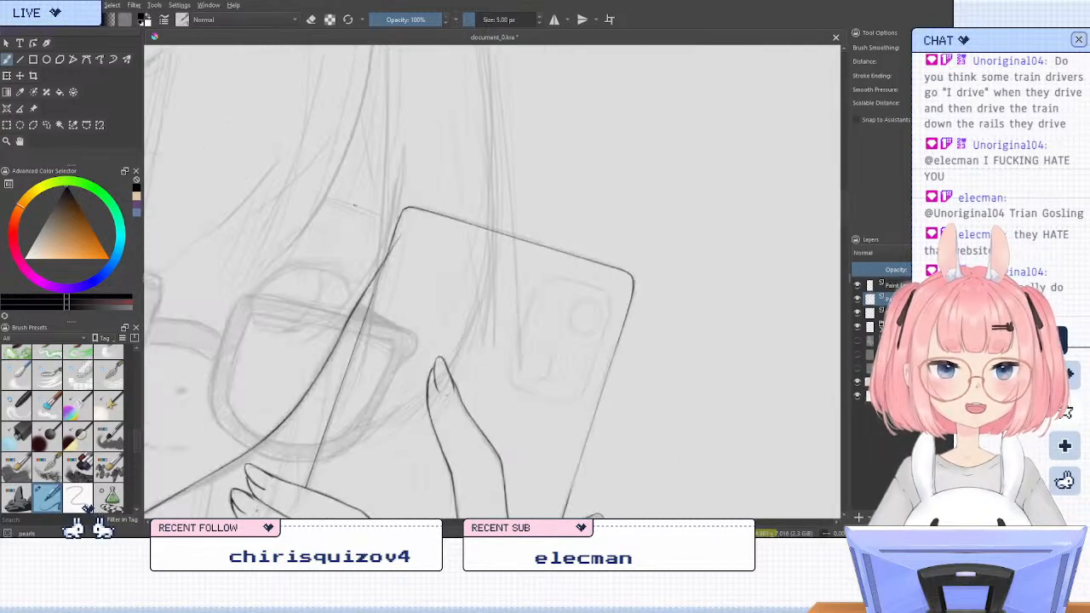
scroll(294, 426, up, 4)
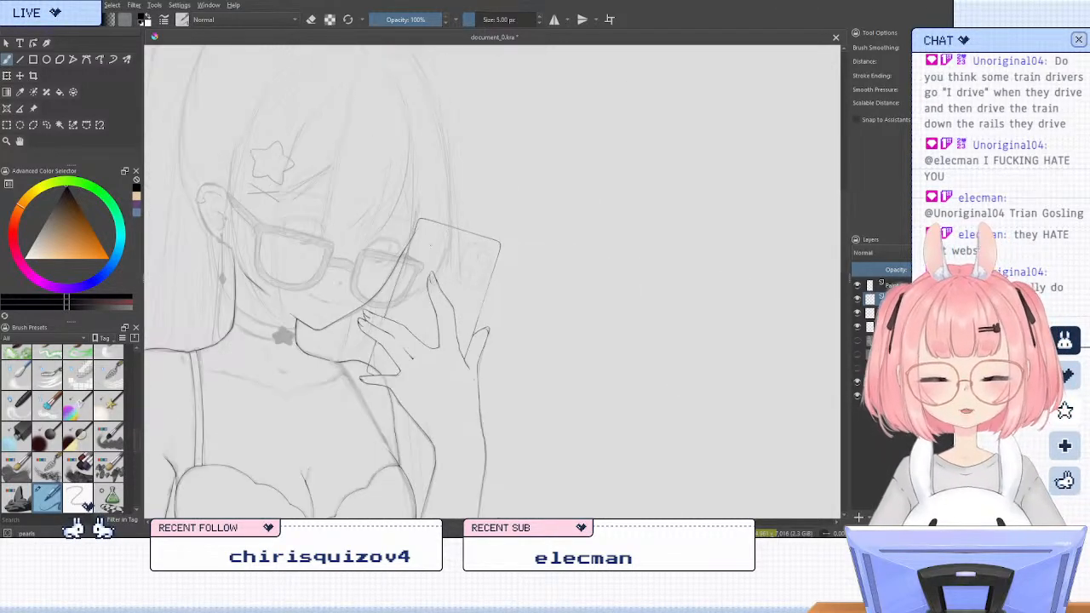
scroll(397, 437, up, 2)
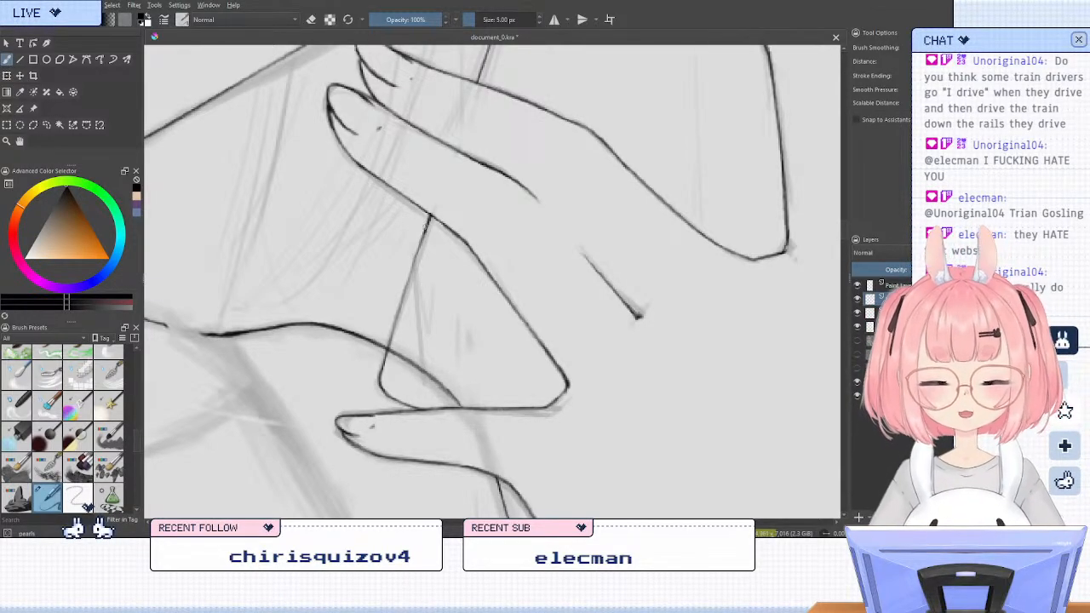
scroll(594, 356, down, 4)
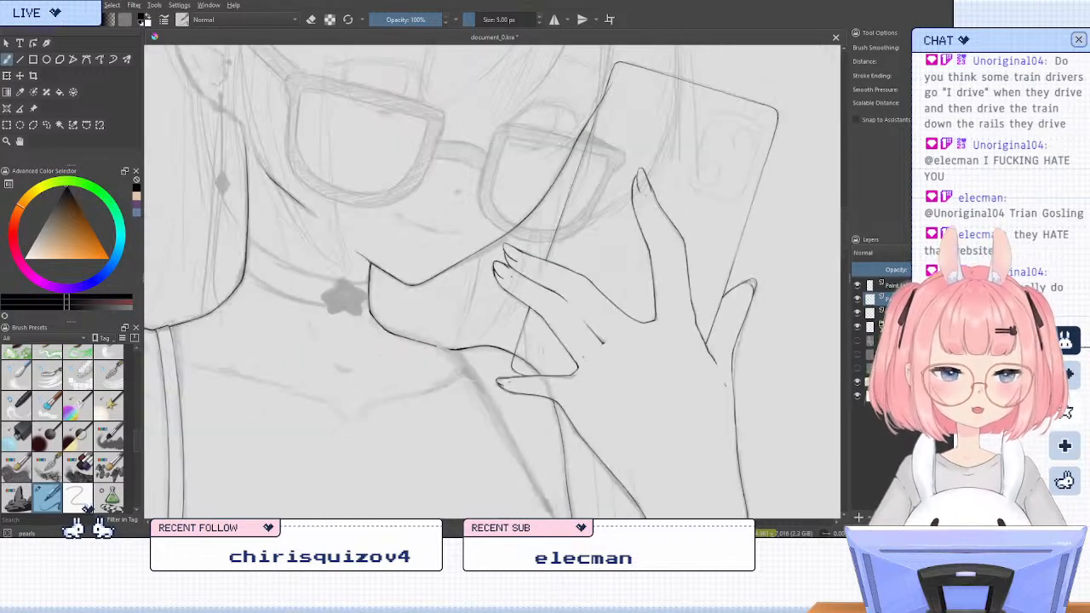
scroll(724, 243, up, 1)
key(6)
key(6)
key(6)
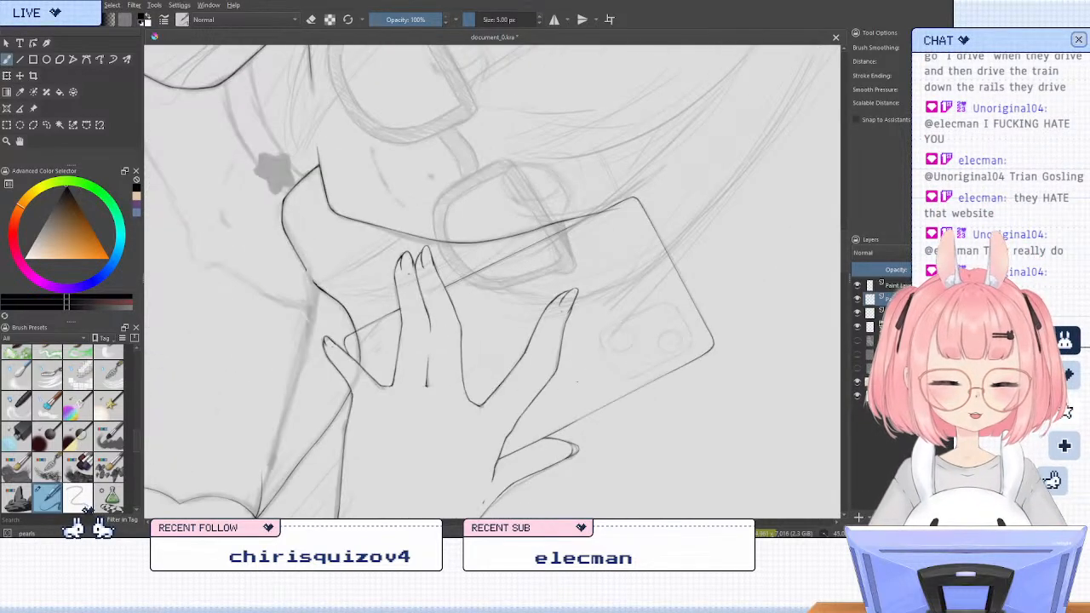
scroll(545, 311, down, 1)
scroll(517, 426, up, 2)
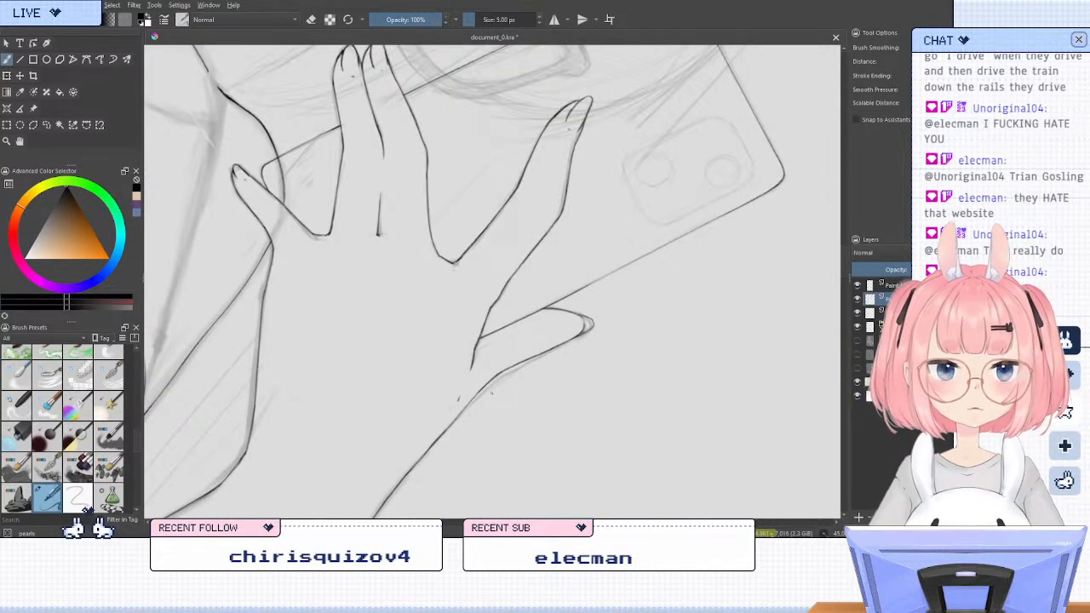
key(slash)
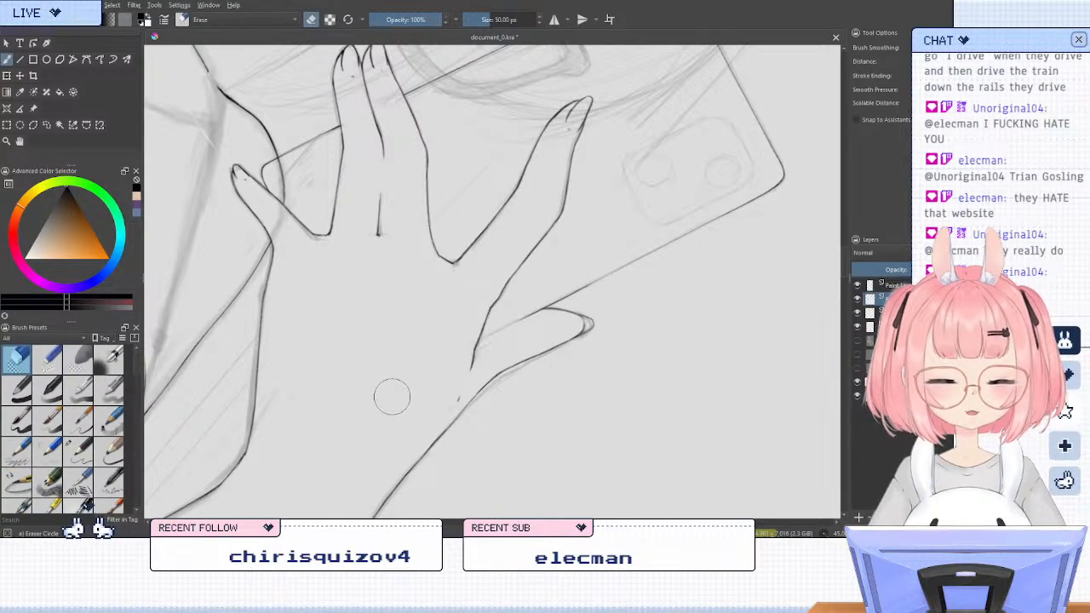
Redraw the phone's outer edge between the thumb and index finger with the Line tool, undoing the first attempt
click(19, 59)
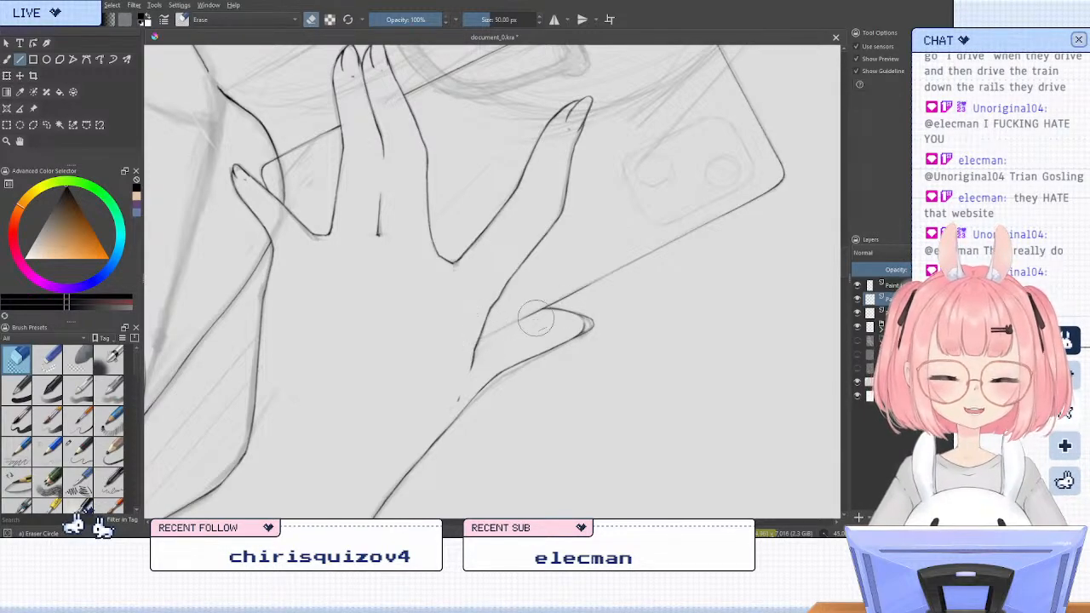
click(7, 59)
key(slash)
click(20, 59)
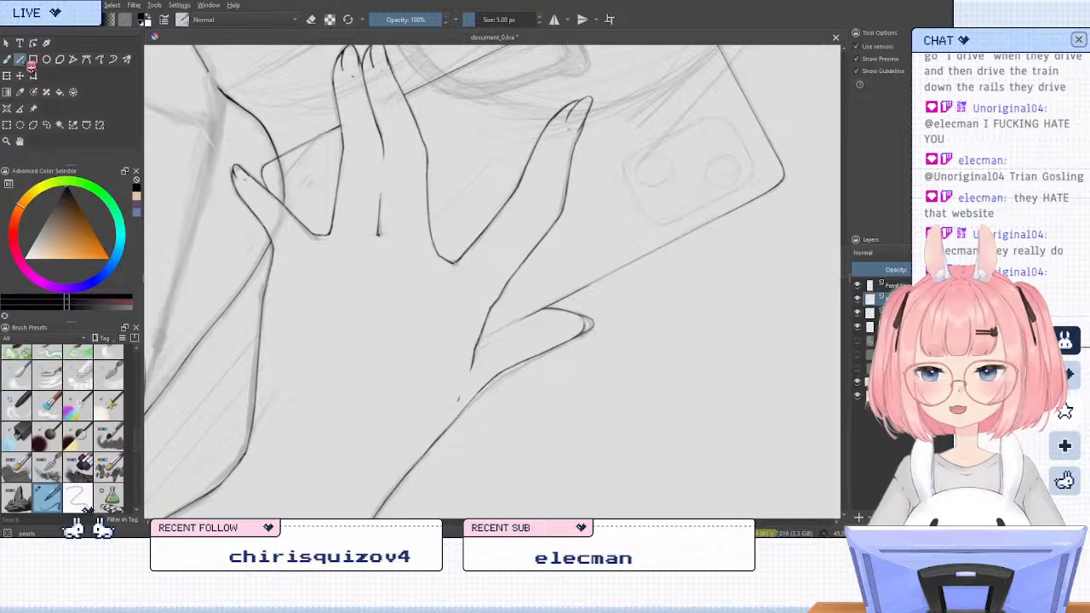
drag(508, 330, 452, 354)
key(ctrl+z)
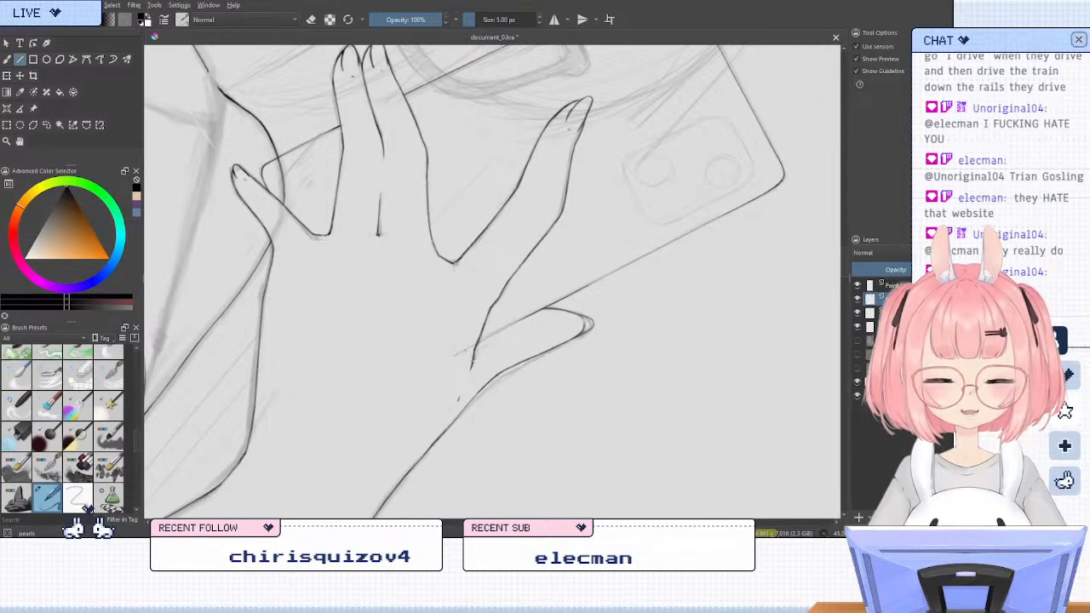
mouse_move(514, 323)
mouse_down()
mouse_move(455, 354)
mouse_move(504, 329)
mouse_up()
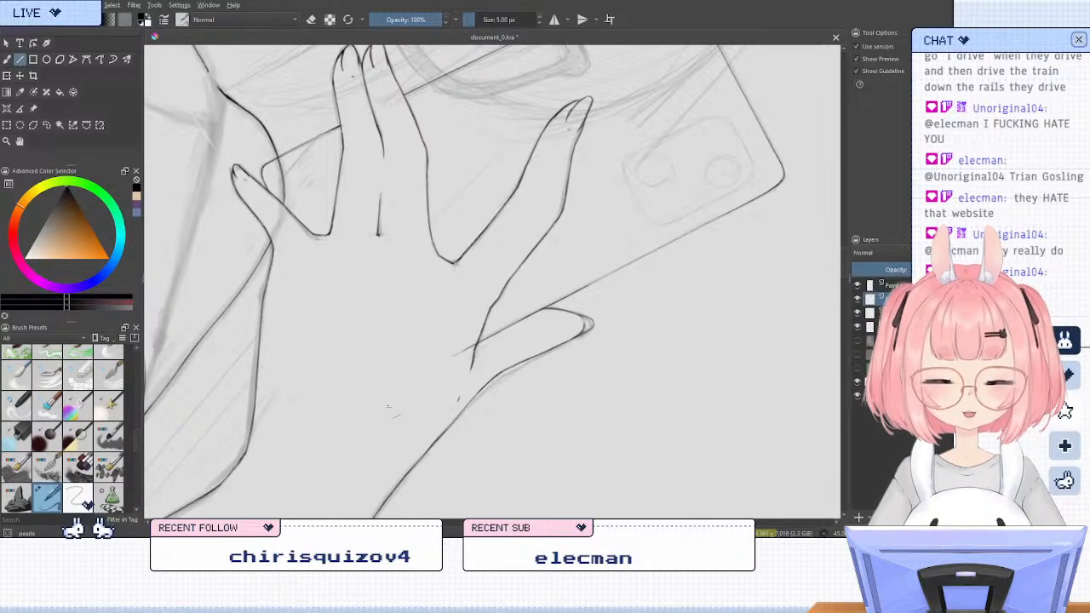
Erase the end of the phone's edge that overshoots the index finger's outline into the hand
click(7, 59)
key(e)
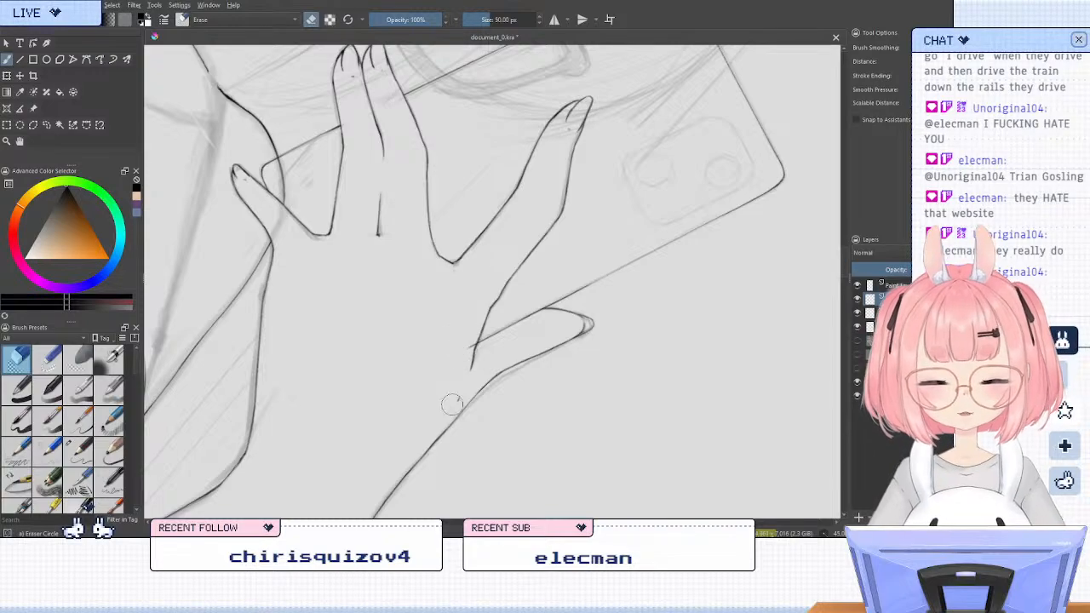
key(e)
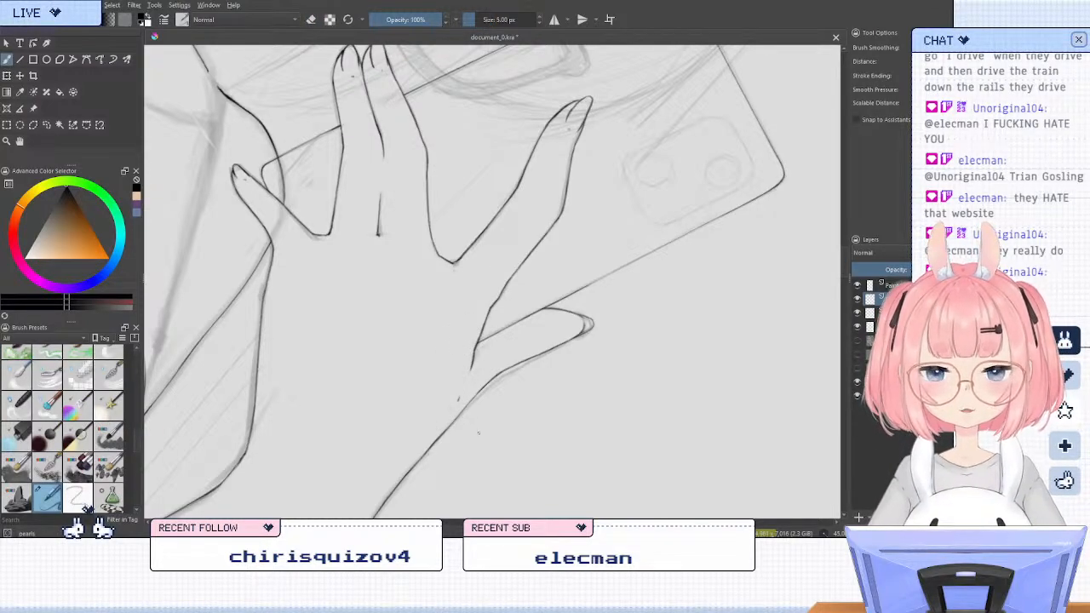
Handwrite the word "minimum" in the empty area beside the raised hand with the inking brush
key(5)
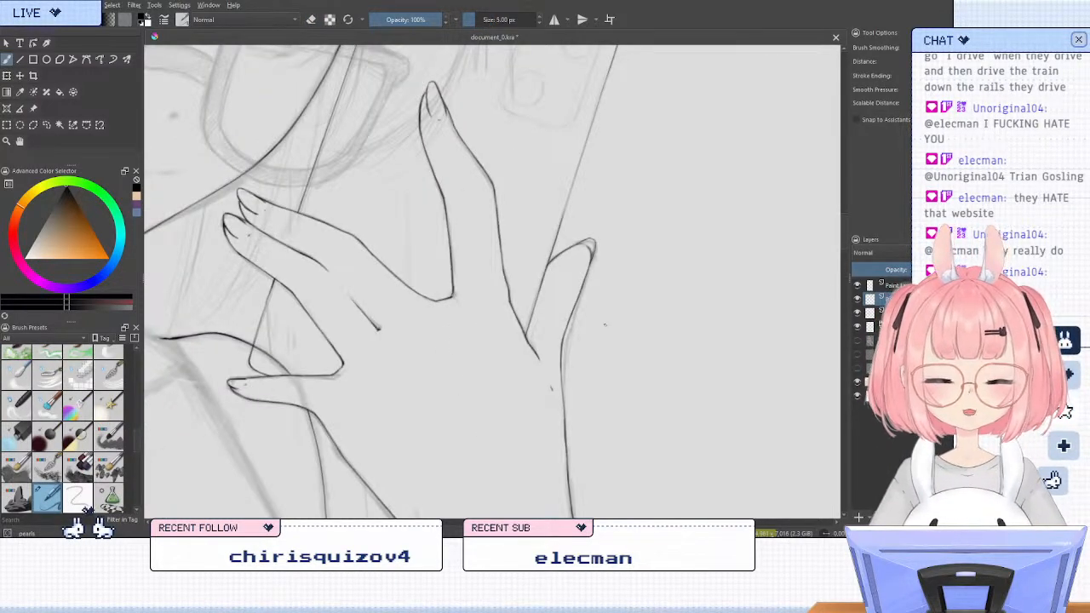
mouse_move(643, 189)
mouse_down()
mouse_move(725, 187)
mouse_move(708, 173)
mouse_move(627, 209)
mouse_move(673, 190)
mouse_up()
key(/)
key(/)
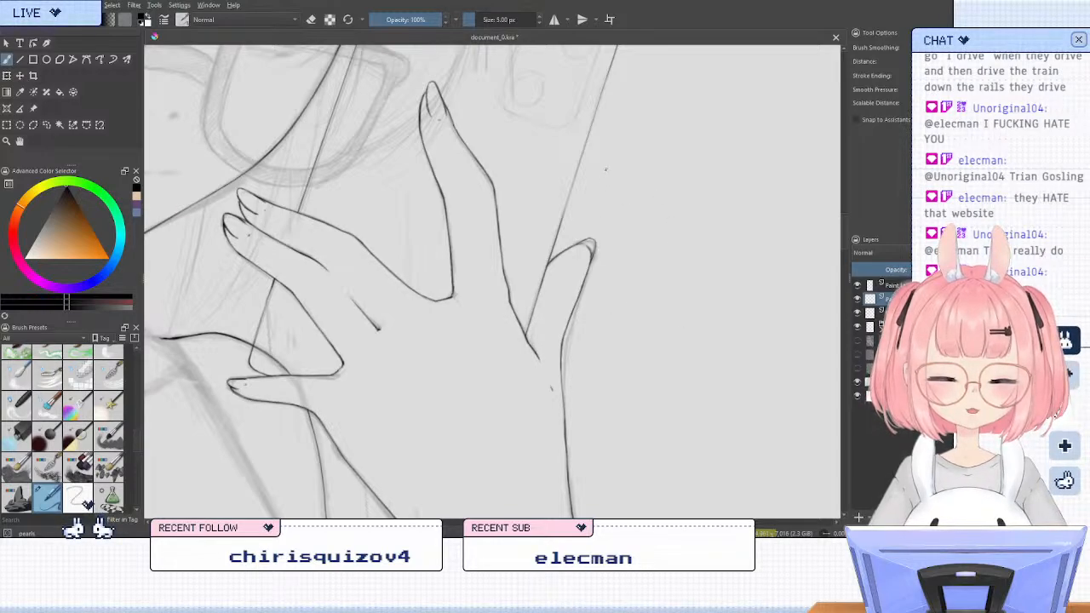
mouse_move(632, 171)
mouse_down()
mouse_move(710, 161)
mouse_move(722, 172)
mouse_move(734, 159)
mouse_move(691, 237)
mouse_move(739, 228)
mouse_move(752, 168)
mouse_move(704, 160)
mouse_move(632, 175)
mouse_move(635, 201)
mouse_move(650, 177)
mouse_move(665, 192)
mouse_move(687, 176)
mouse_move(801, 170)
mouse_up()
key(slash)
key(slash)
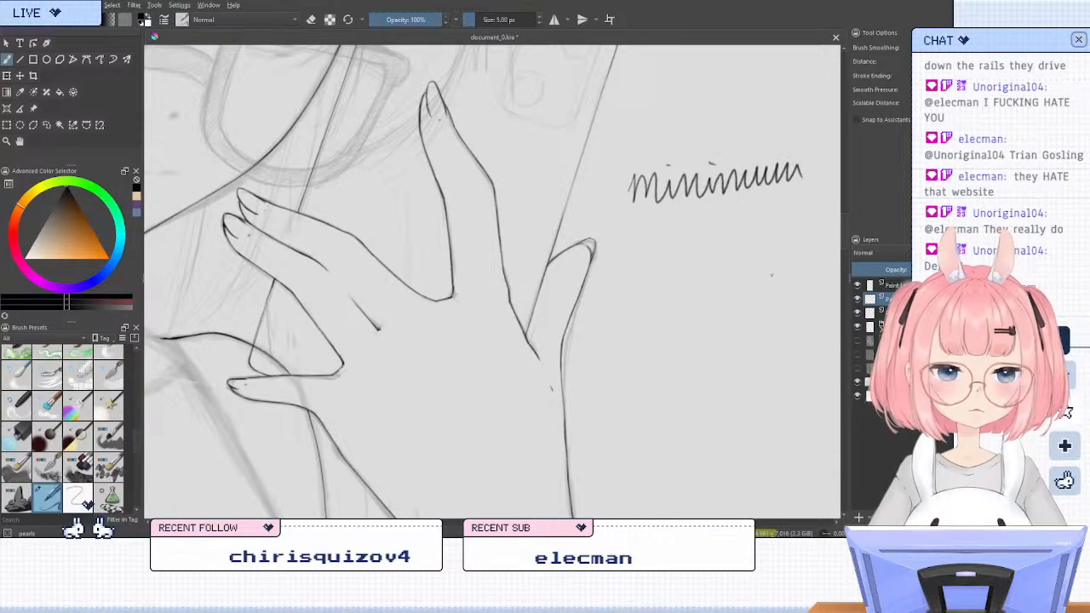
Erase the handwritten word beside the hand, undoing and redoing the erasure to spare the phone's outer edge
key(slash)
drag(636, 192, 787, 171)
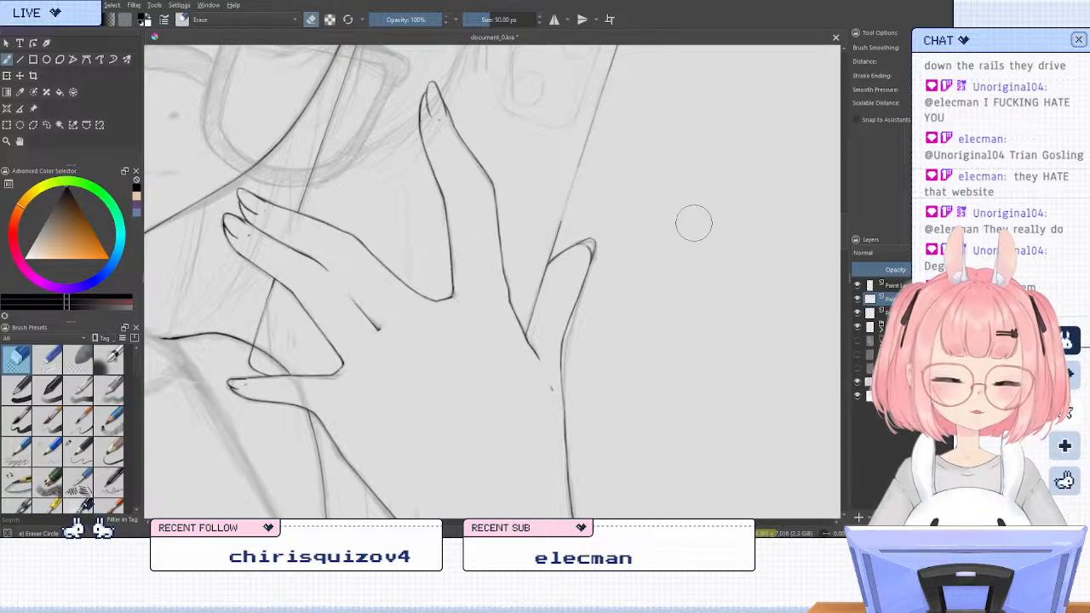
key(ctrl+z)
mouse_move(634, 216)
mouse_down()
mouse_move(637, 163)
mouse_move(796, 170)
mouse_up()
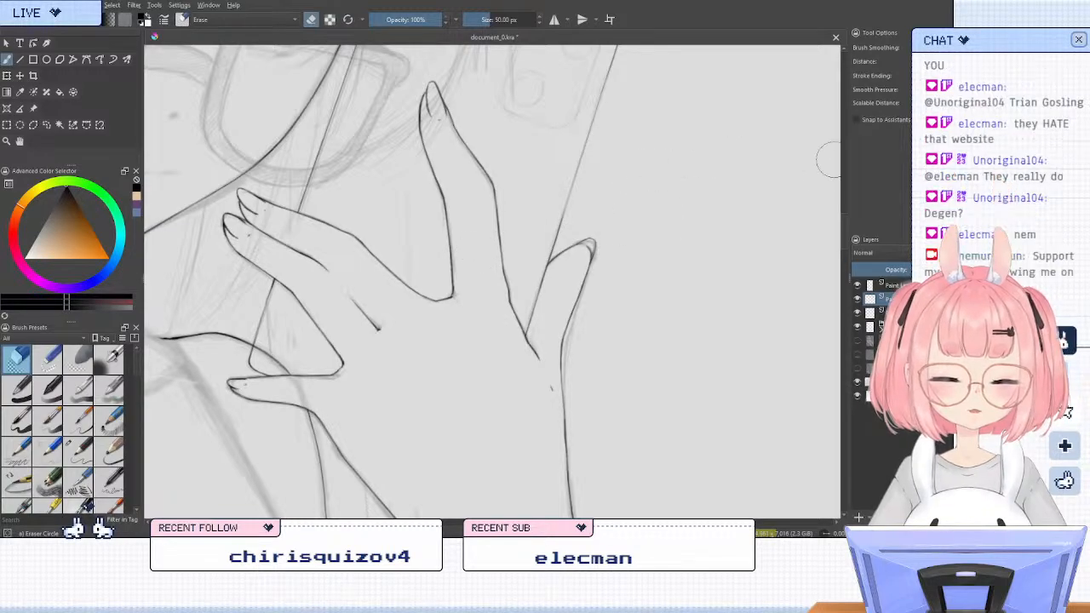
key(slash)
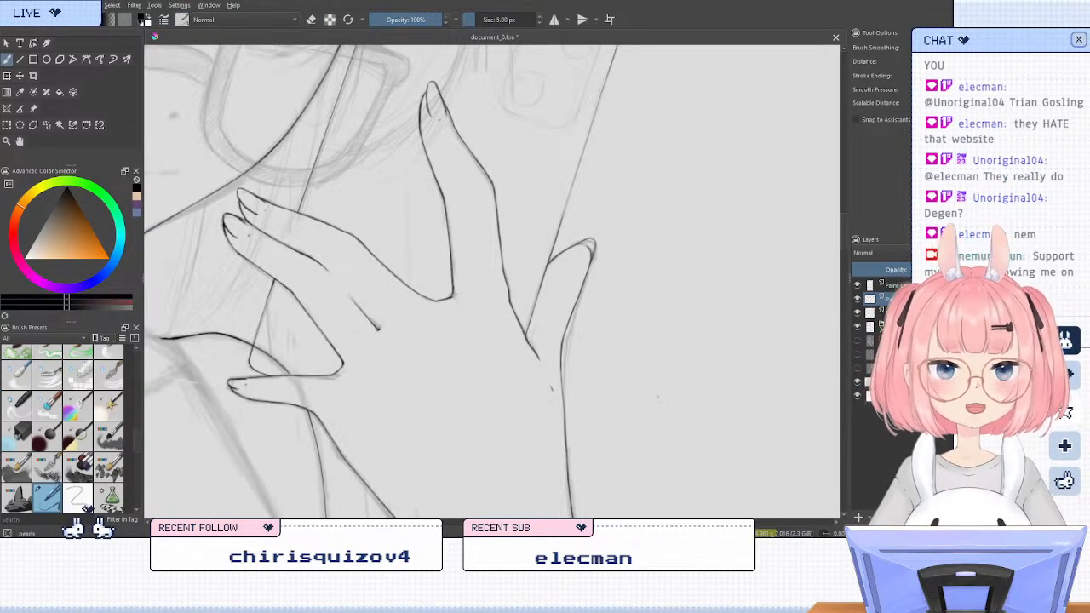
Redraw the straight long edge of the phone near its upper inner corner beside the face with the Line tool
scroll(657, 396, down, 3)
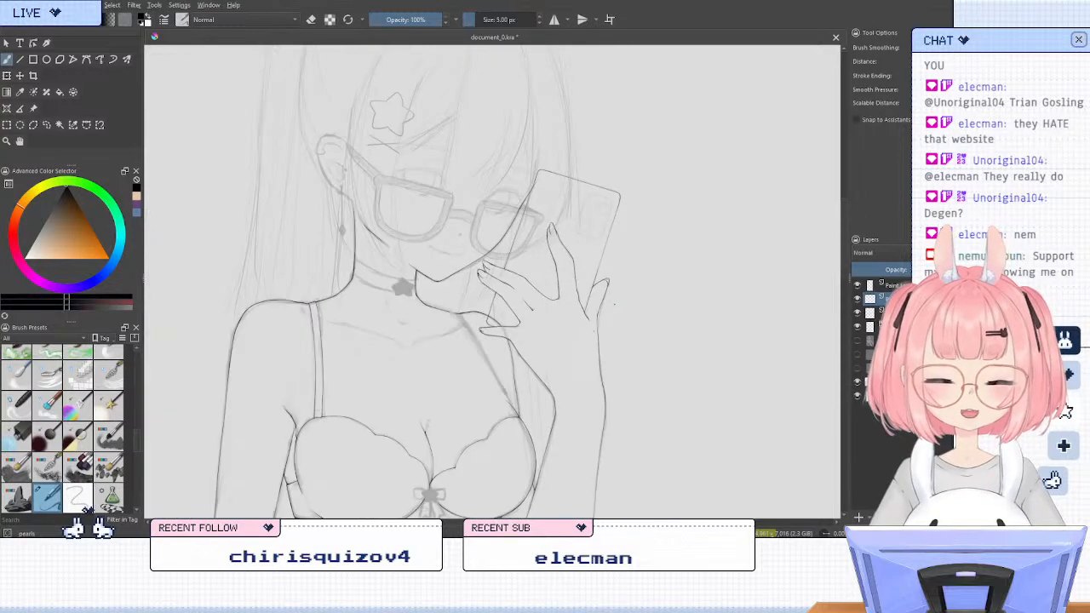
scroll(540, 282, up, 3)
key(6)
key(6)
key(6)
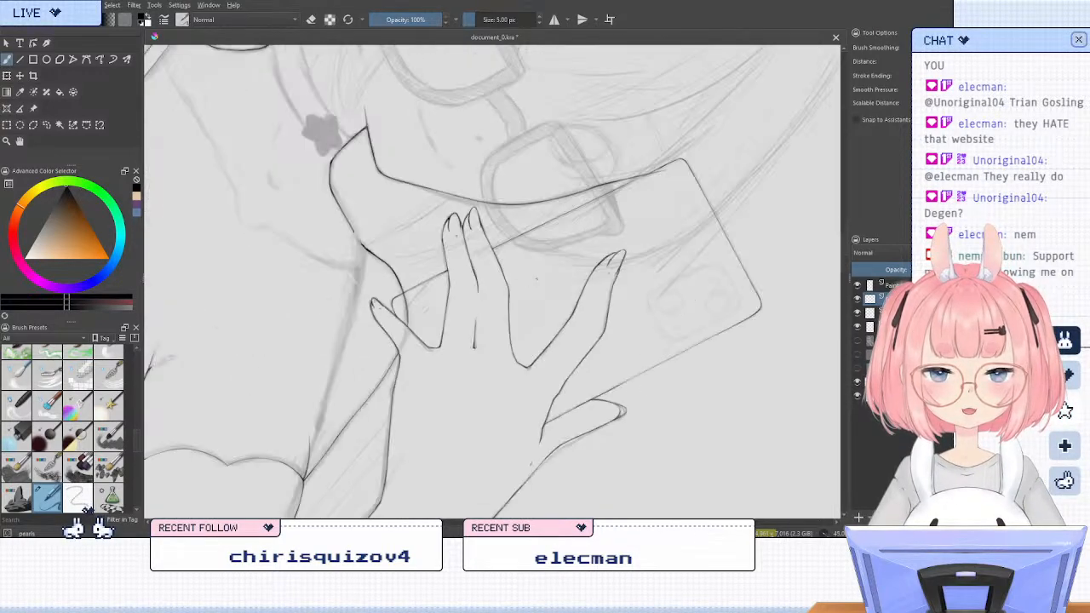
scroll(507, 182, up, 1)
click(19, 59)
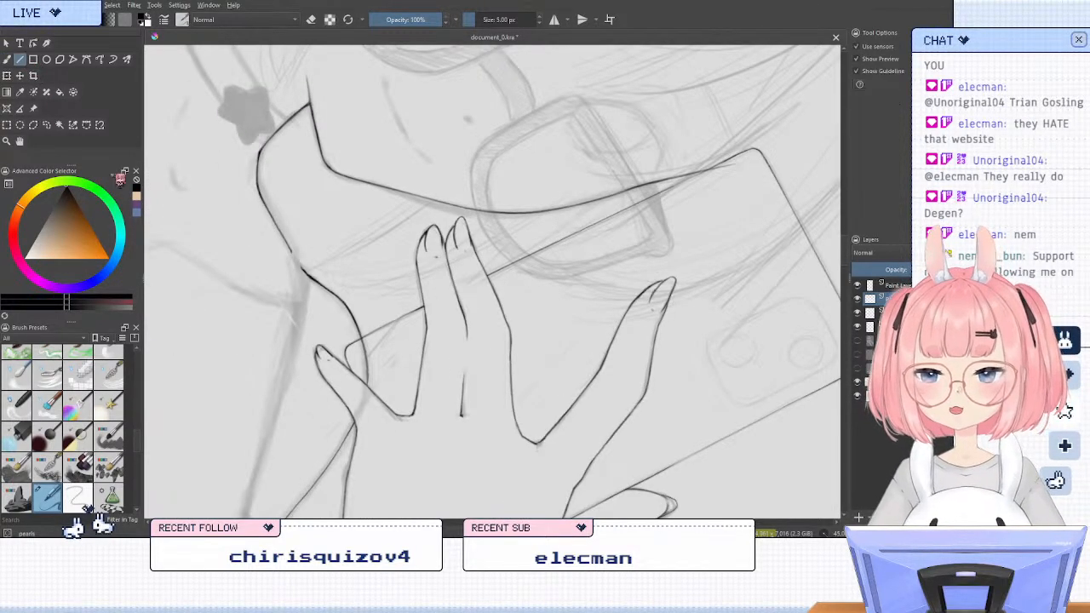
drag(749, 152, 665, 190)
key(5)
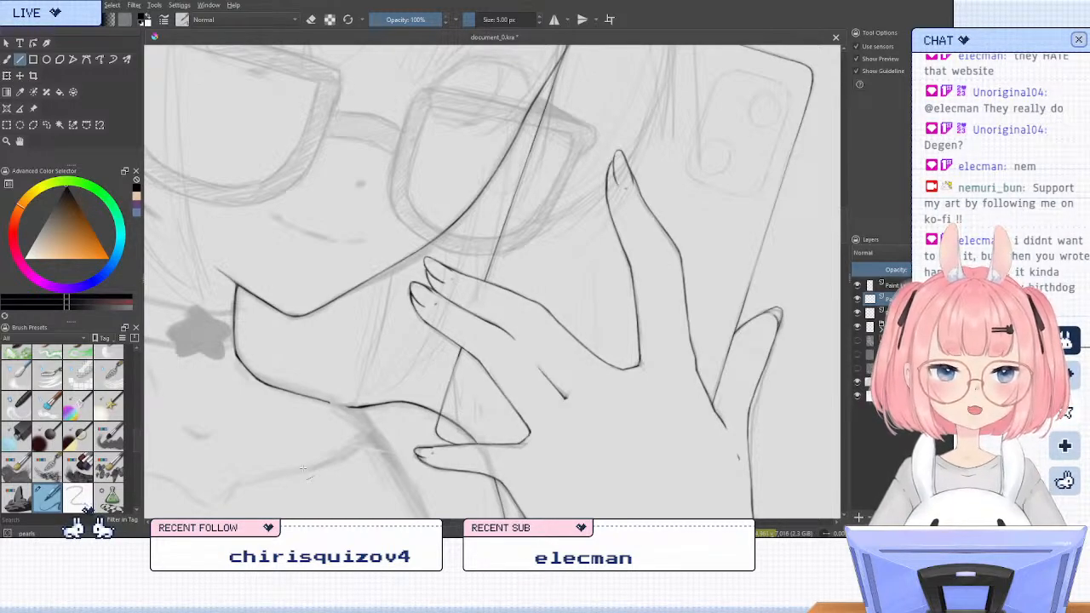
Handwrite the word "happy" in the empty area beside the phone with the inking brush
click(7, 60)
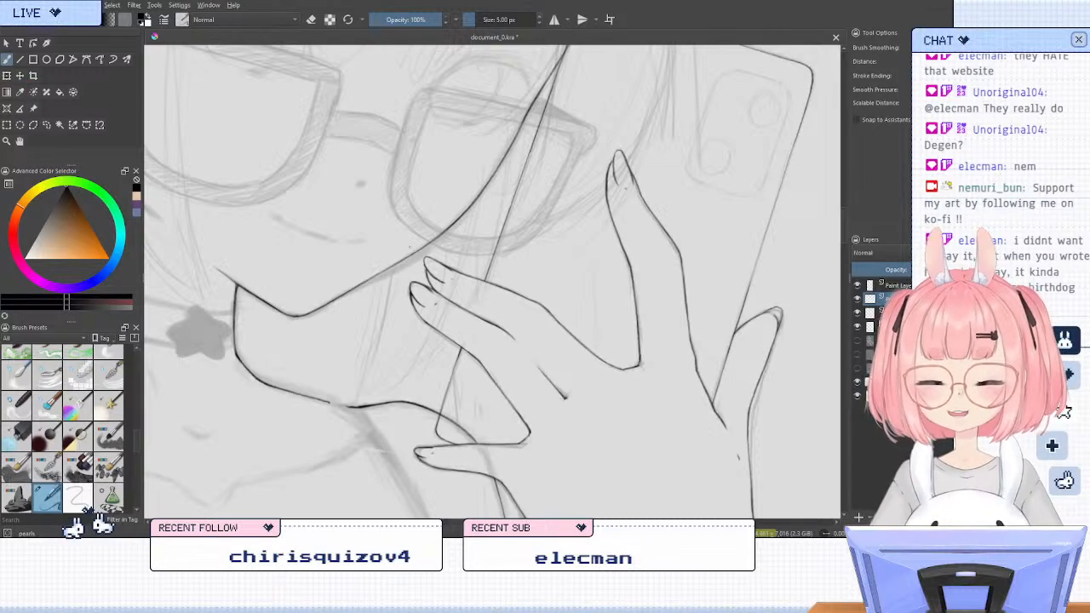
drag(746, 156, 399, 423)
drag(640, 241, 580, 262)
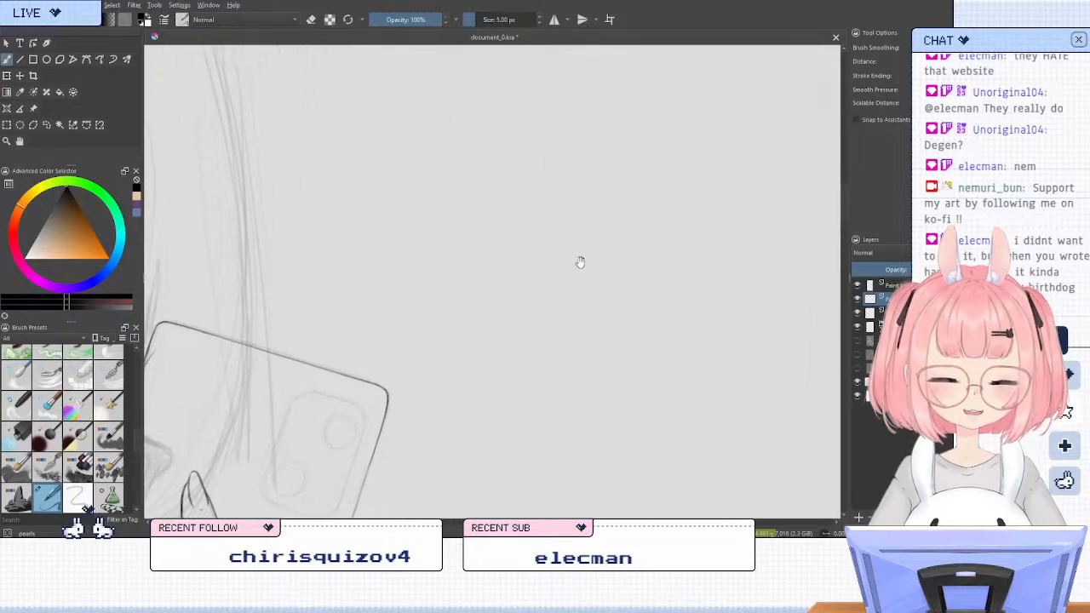
mouse_move(510, 193)
mouse_down()
mouse_move(506, 254)
mouse_move(521, 283)
mouse_up()
mouse_move(545, 254)
mouse_down()
mouse_move(534, 274)
mouse_move(552, 277)
mouse_up()
mouse_move(560, 248)
mouse_down()
mouse_move(565, 302)
mouse_move(569, 274)
mouse_up()
drag(580, 245, 584, 289)
mouse_move(583, 252)
mouse_down()
mouse_move(587, 272)
mouse_move(615, 286)
mouse_up()
drag(628, 255, 607, 311)
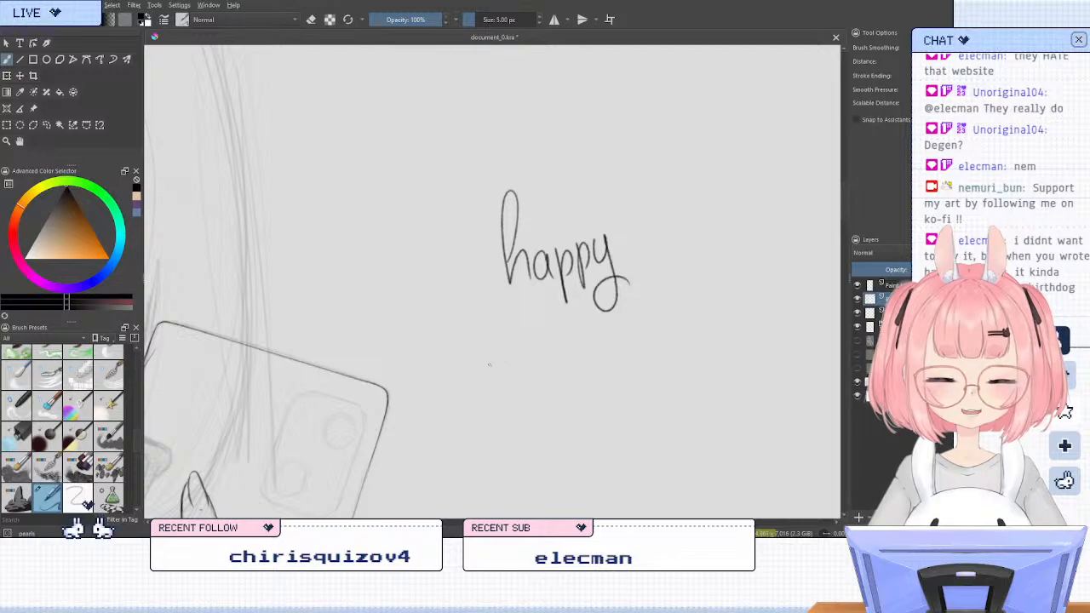
Handwrite the word "birthday" on a second line below "happy"
mouse_move(493, 300)
mouse_down()
mouse_move(503, 407)
mouse_move(532, 385)
mouse_up()
mouse_move(554, 366)
mouse_down()
mouse_move(558, 400)
mouse_move(596, 358)
mouse_up()
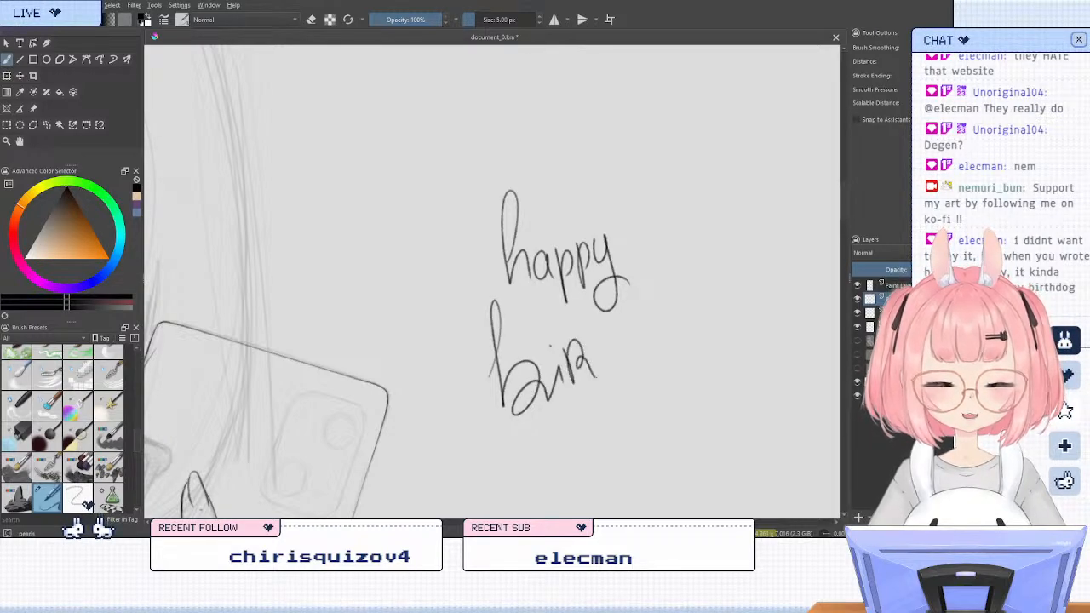
drag(593, 305, 610, 366)
drag(612, 340, 640, 364)
drag(657, 323, 669, 351)
drag(686, 313, 686, 344)
drag(691, 316, 724, 388)
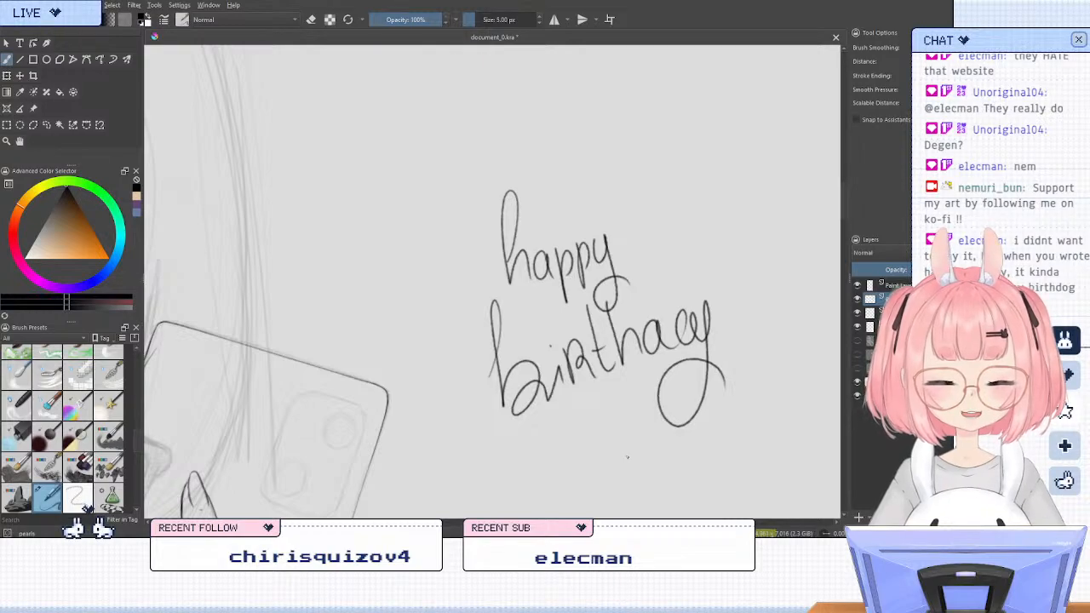
Undo the last letters of "birthday" and rewrite the ending "ay" more clearly
key(ctrl+z)
key(ctrl+z)
key(ctrl+z)
mouse_move(665, 320)
mouse_down()
mouse_move(667, 348)
mouse_move(687, 348)
mouse_up()
mouse_move(687, 315)
mouse_down()
mouse_move(706, 319)
mouse_move(728, 360)
mouse_up()
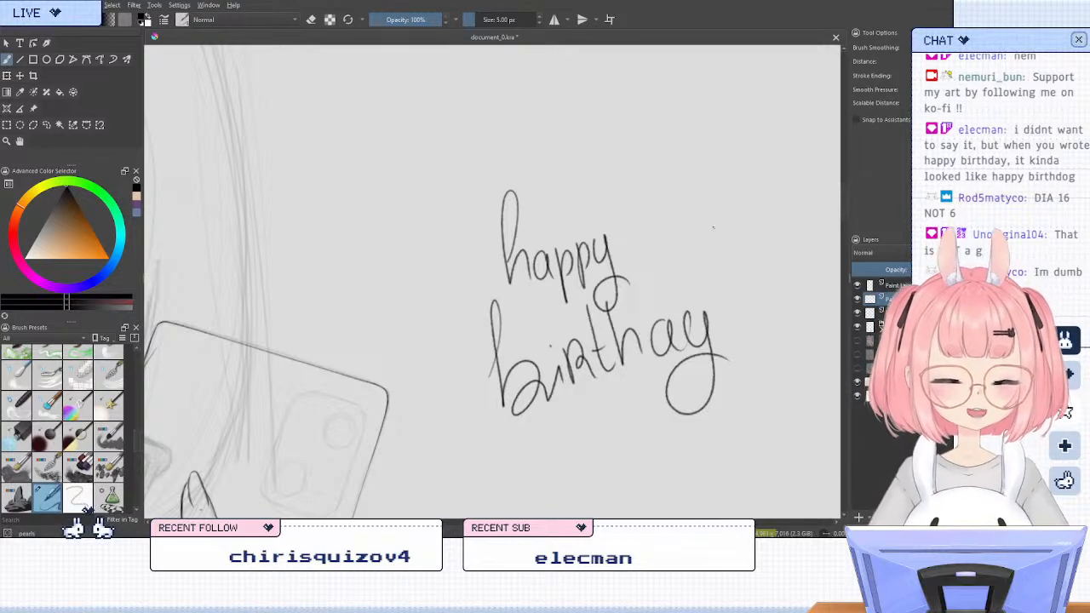
Add sample letters "g" and "y" beside the greeting, and finish the lower word with a dot on the "i" and a zigzag underline
mouse_move(730, 203)
mouse_down()
mouse_move(732, 223)
mouse_move(705, 255)
mouse_move(776, 190)
mouse_move(766, 256)
mouse_up()
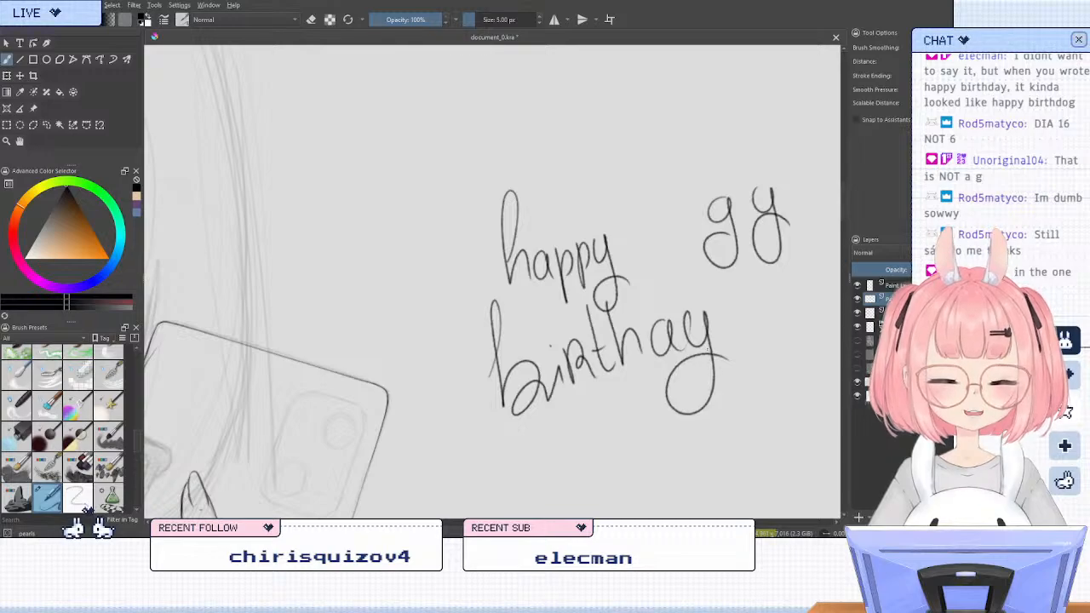
drag(546, 344, 553, 345)
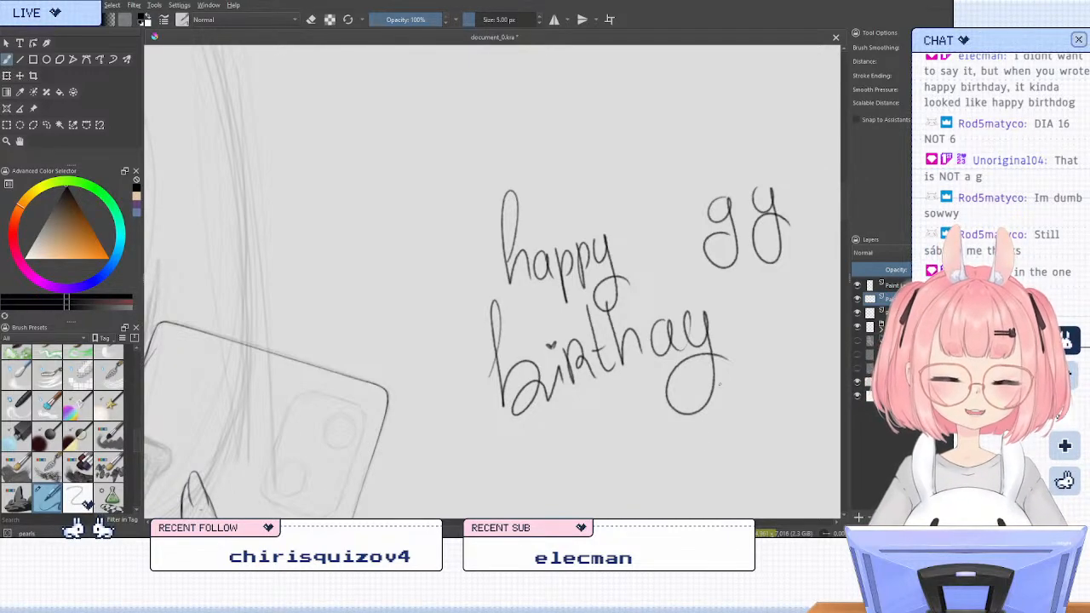
mouse_move(512, 421)
mouse_down()
mouse_move(647, 377)
mouse_move(667, 412)
mouse_up()
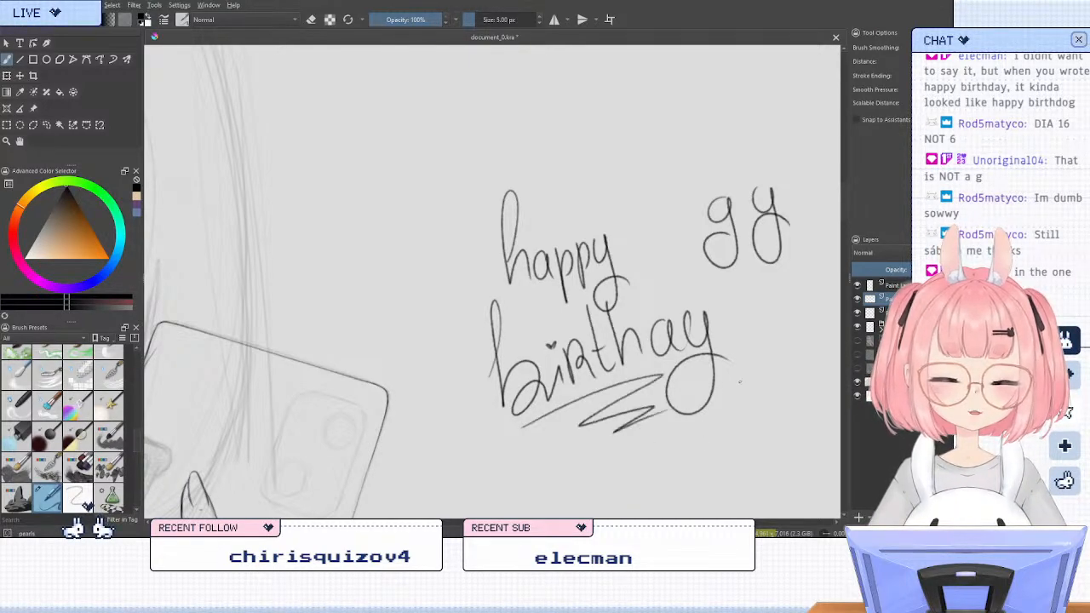
Erase the handwritten greeting and sample letters from the empty area beside the phone
key(/)
mouse_move(739, 364)
mouse_down()
mouse_move(591, 448)
mouse_move(628, 412)
mouse_move(726, 384)
mouse_move(726, 361)
mouse_move(629, 380)
mouse_move(516, 374)
mouse_move(491, 361)
mouse_move(475, 328)
mouse_move(499, 311)
mouse_move(529, 188)
mouse_move(619, 250)
mouse_move(631, 226)
mouse_move(711, 197)
mouse_move(730, 206)
mouse_move(761, 254)
mouse_up()
key(slash)
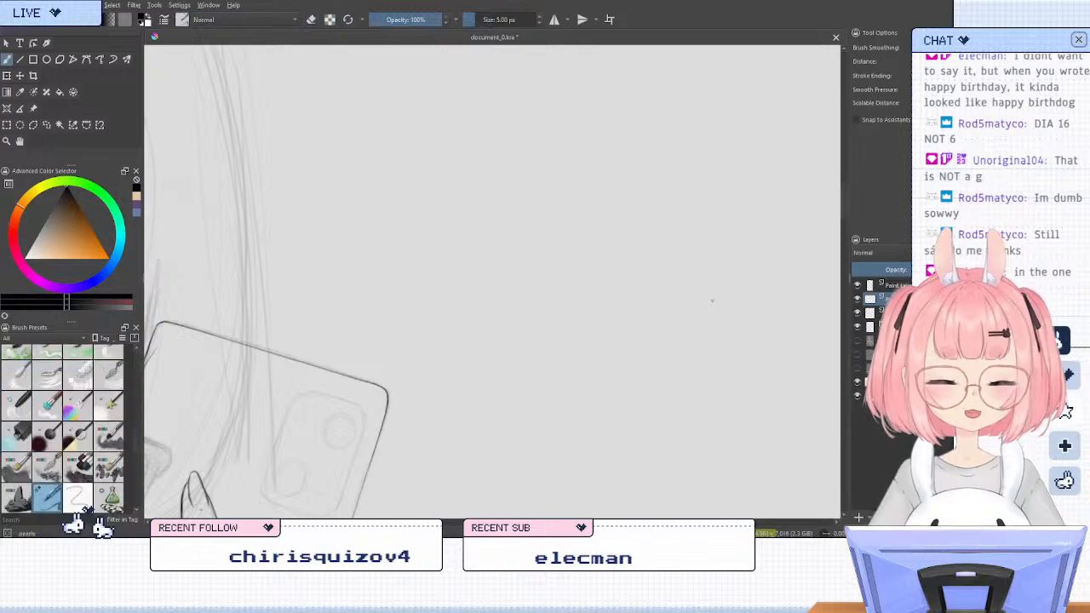
Outline the four straight sides of the camera module on the phone's back with the Line tool, following the sketch
drag(496, 400, 697, 180)
scroll(606, 194, down, 2)
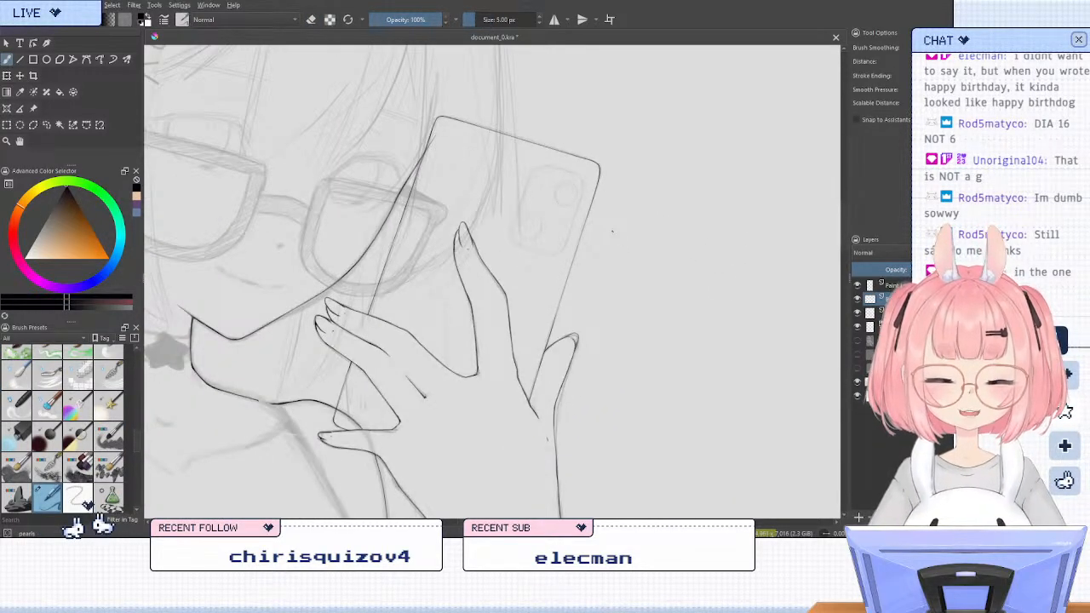
scroll(613, 231, down, 2)
scroll(610, 230, up, 4)
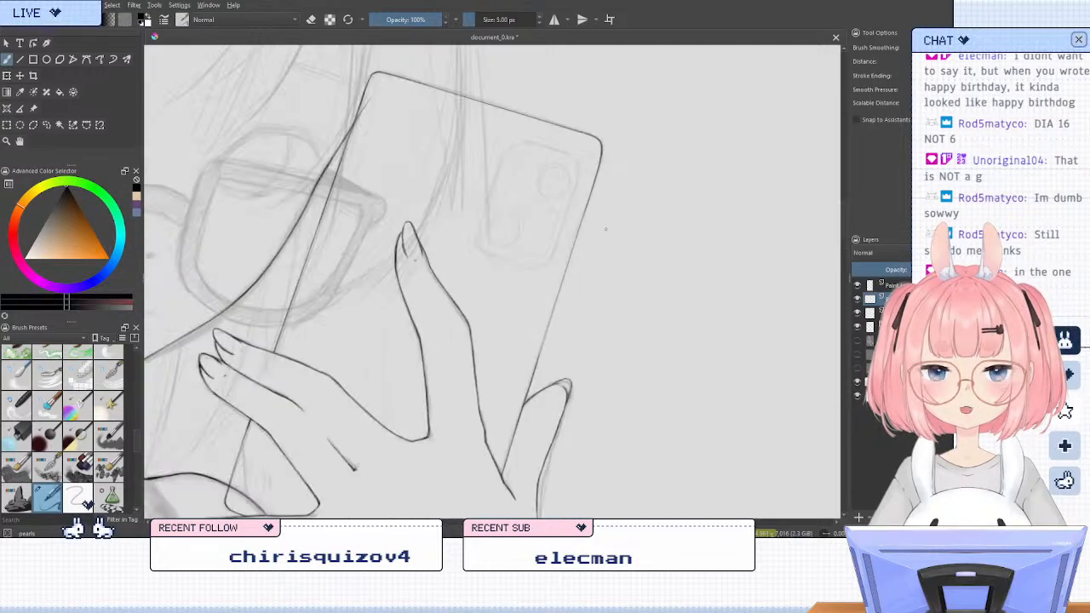
scroll(606, 227, down, 2)
scroll(496, 198, up, 2)
scroll(496, 200, down, 2)
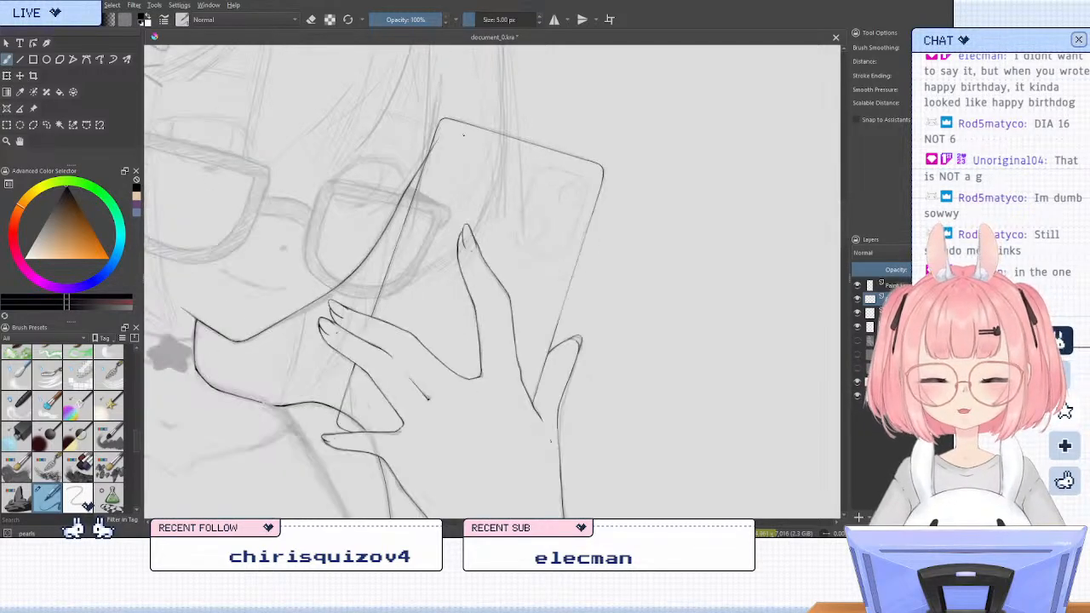
scroll(468, 140, up, 2)
scroll(548, 145, up, 2)
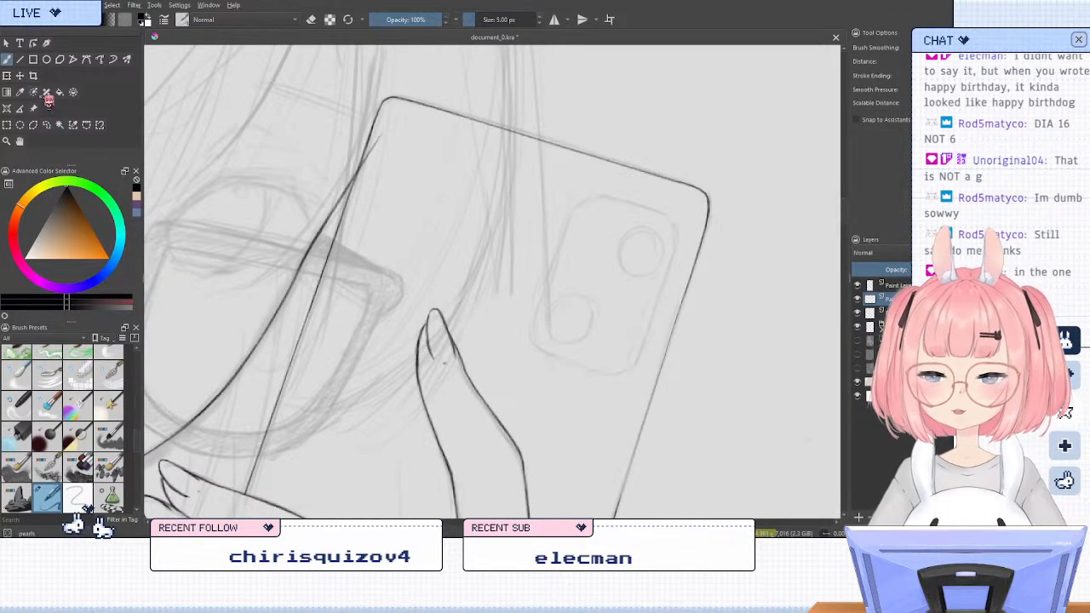
click(20, 58)
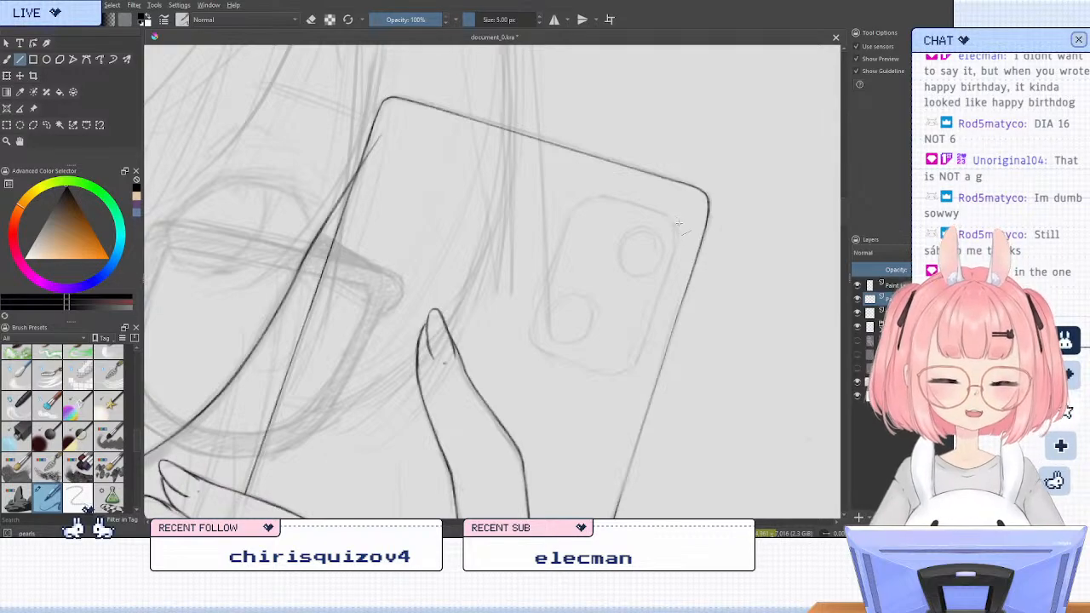
drag(677, 220, 588, 195)
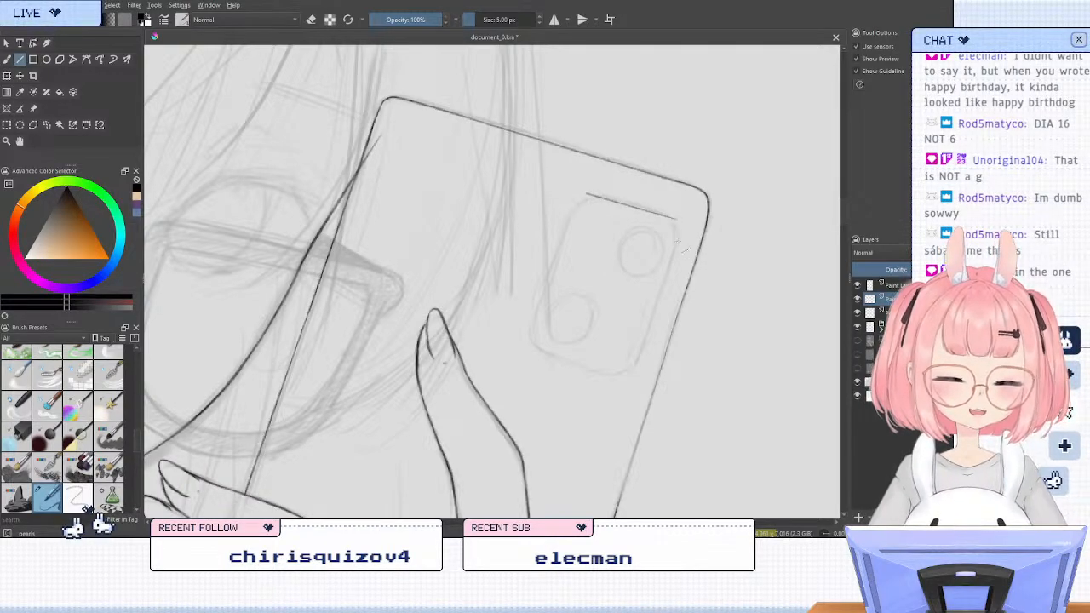
drag(677, 220, 632, 369)
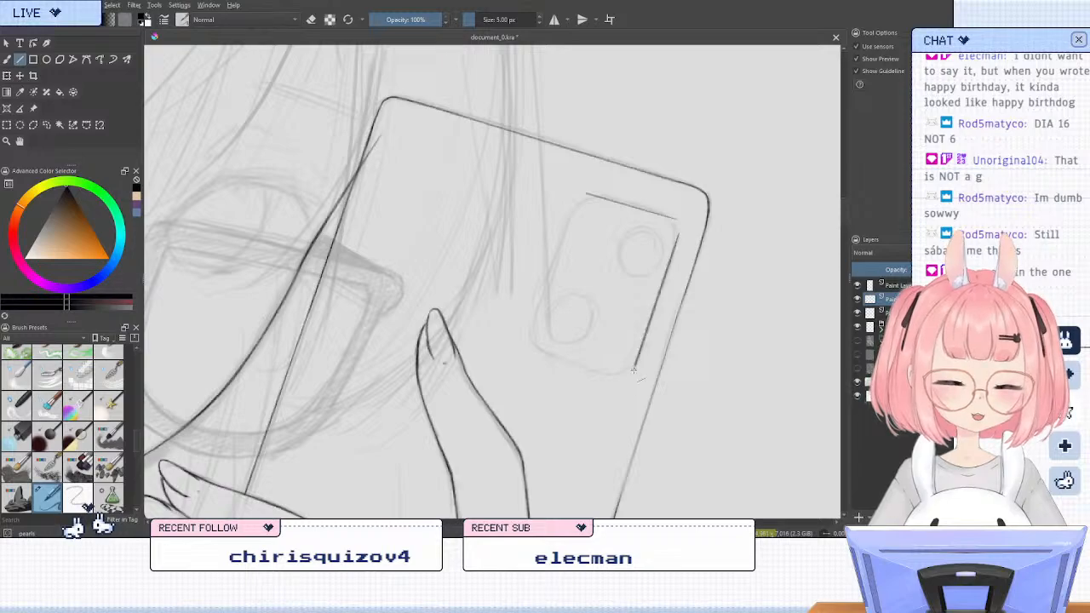
mouse_move(570, 205)
mouse_down()
mouse_move(530, 341)
mouse_move(633, 371)
mouse_up()
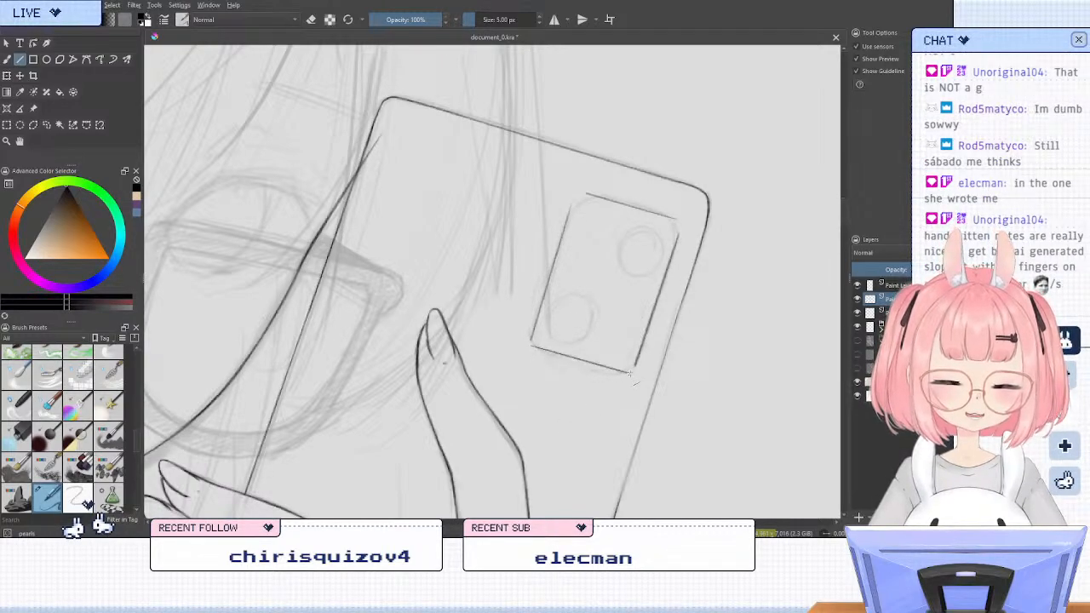
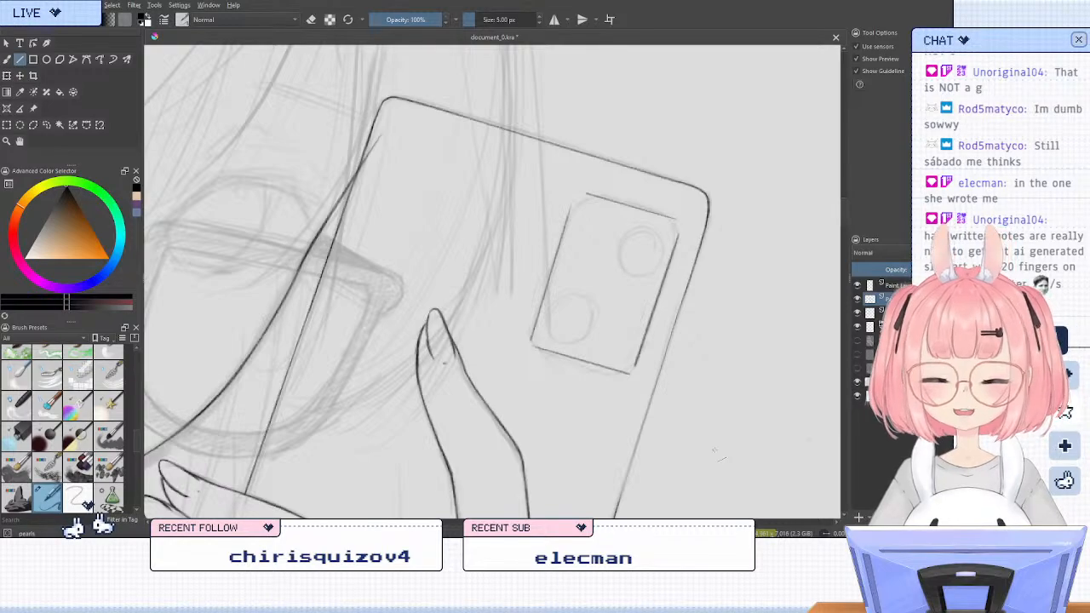
Round the upper-left corner of the phone's camera module with the freehand brush, joining its top and left edges
click(8, 59)
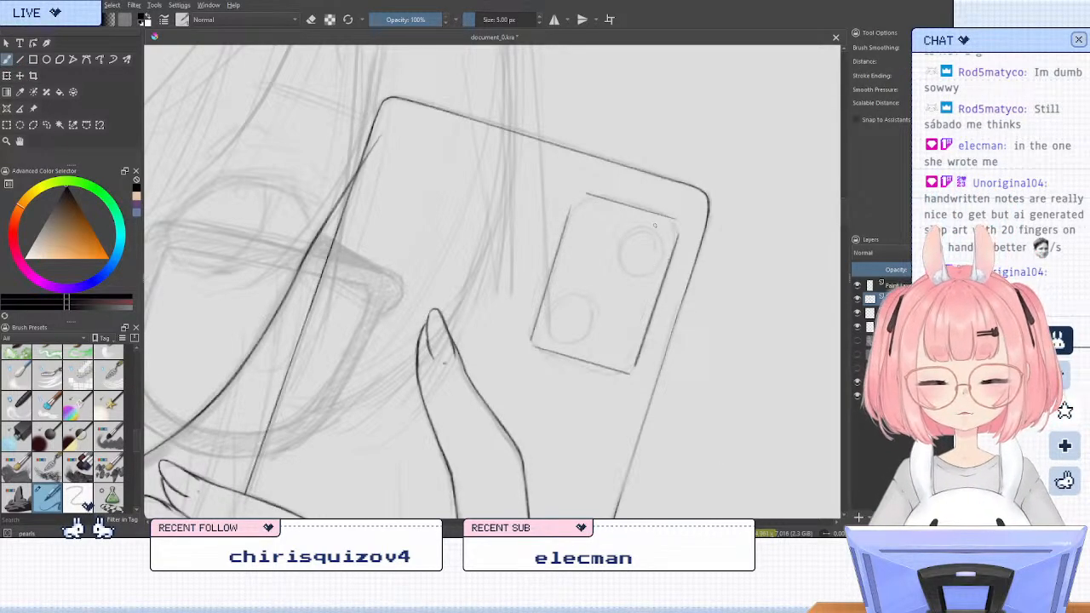
scroll(647, 174, down, 3)
scroll(591, 301, up, 1)
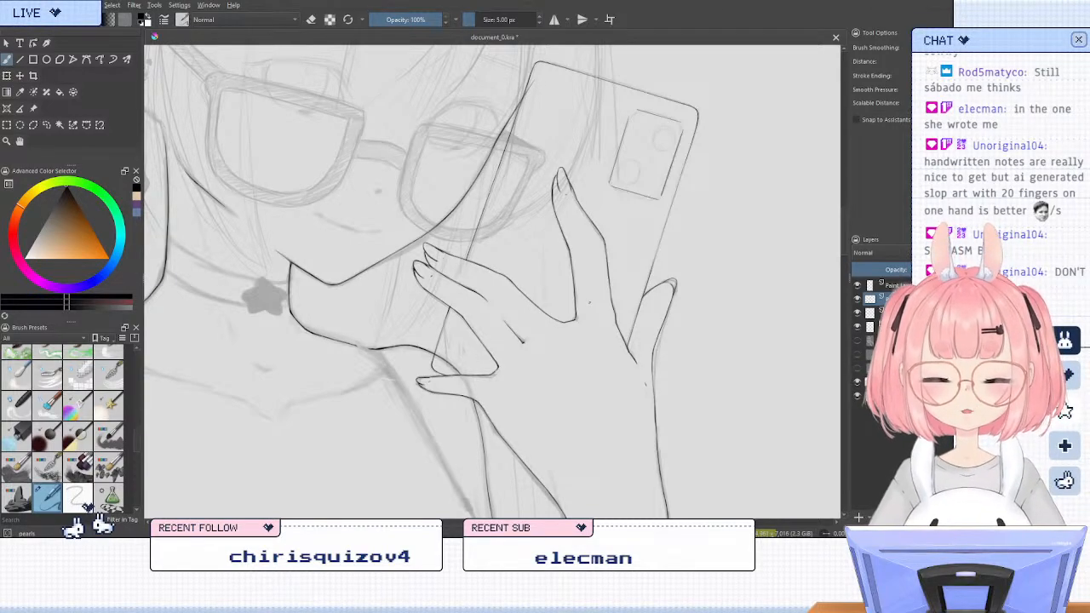
key(e)
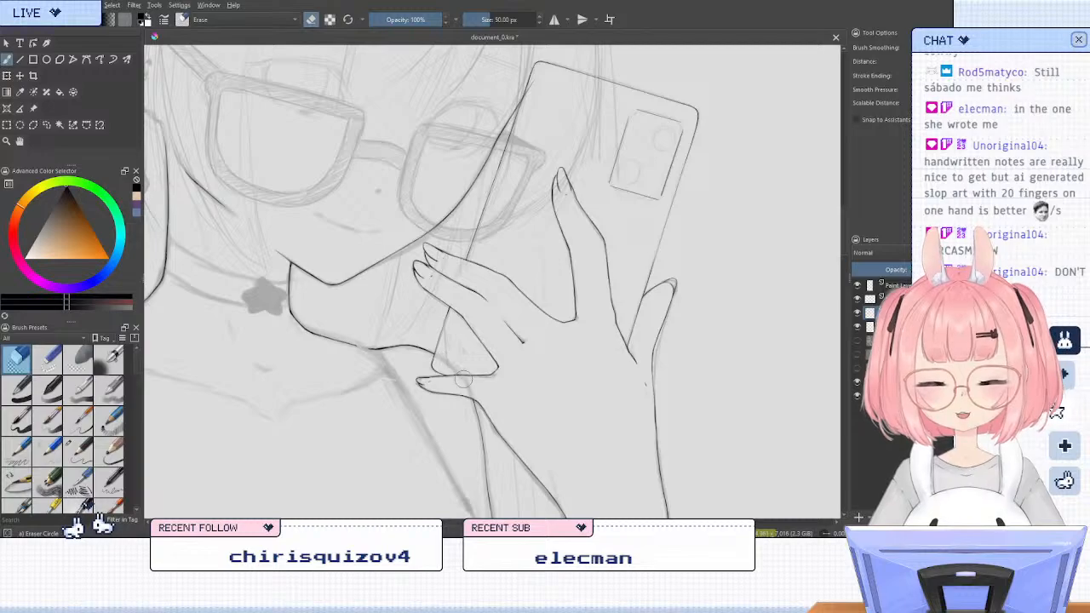
key(e)
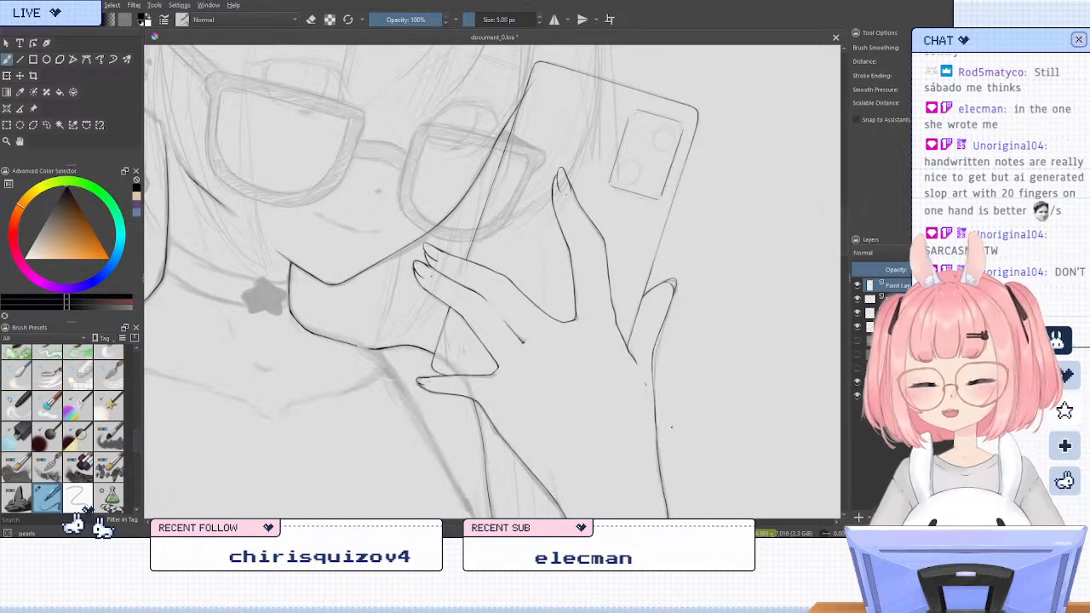
key(4)
key(4)
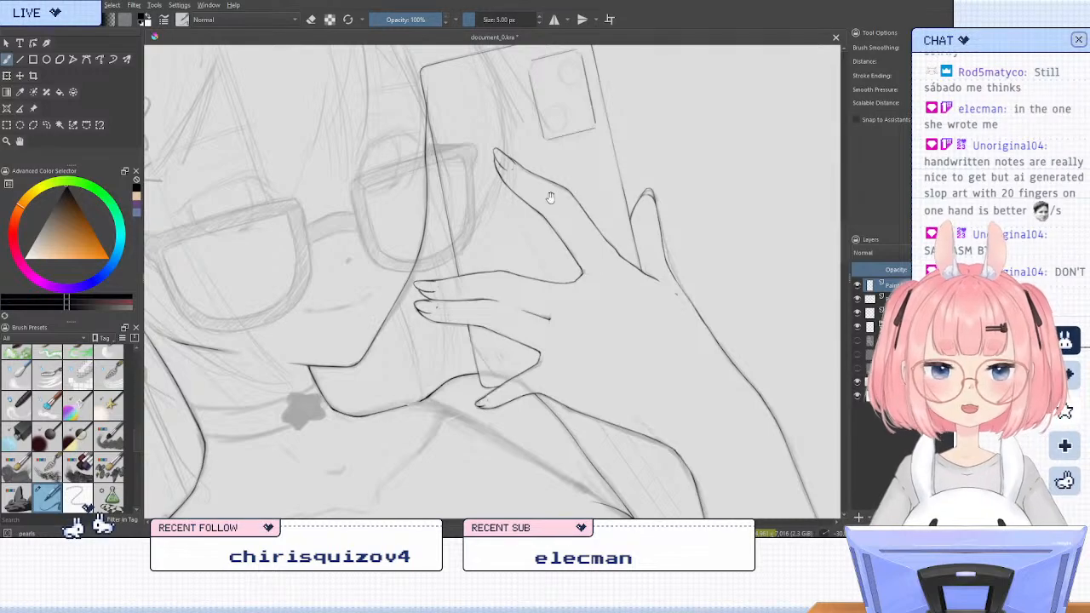
drag(550, 196, 534, 348)
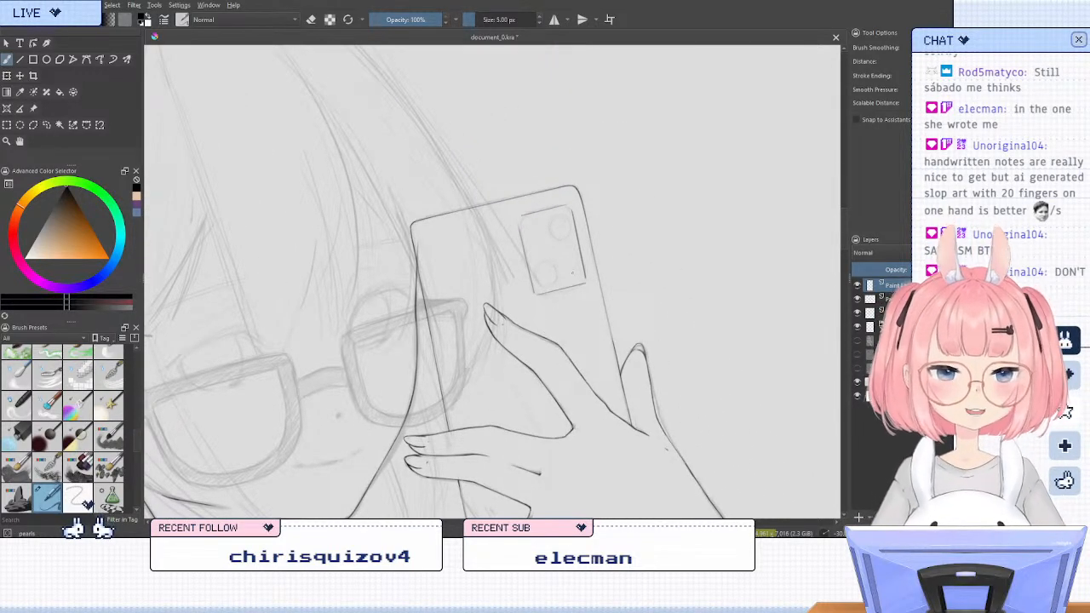
scroll(571, 167, up, 3)
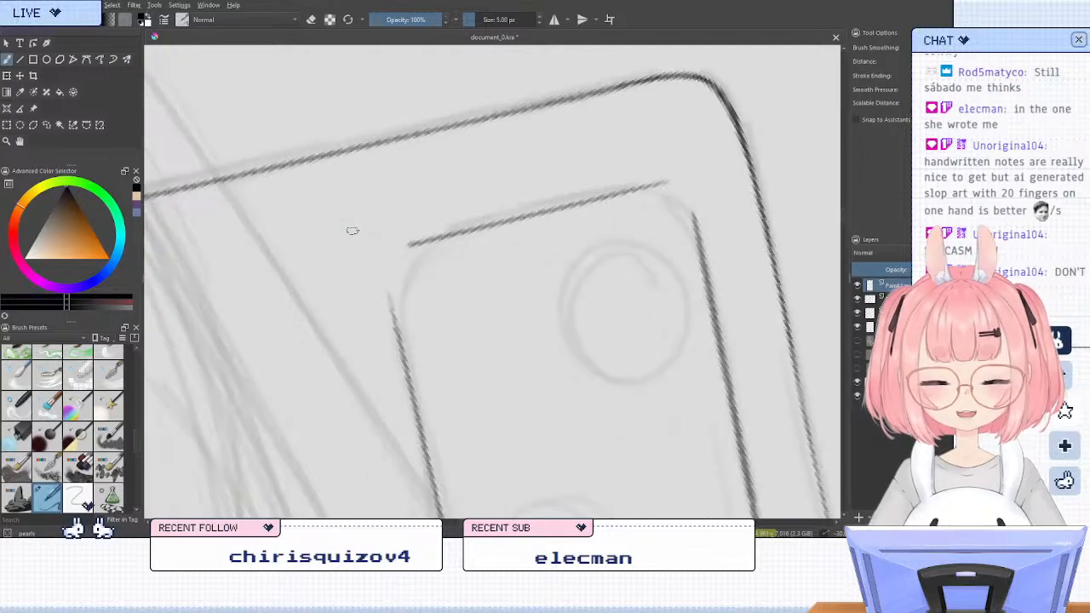
mouse_move(417, 243)
mouse_down()
mouse_move(389, 285)
mouse_move(391, 319)
mouse_move(415, 244)
mouse_move(390, 271)
mouse_move(395, 256)
mouse_move(392, 323)
mouse_up()
key(ctrl+z)
key(ctrl+z)
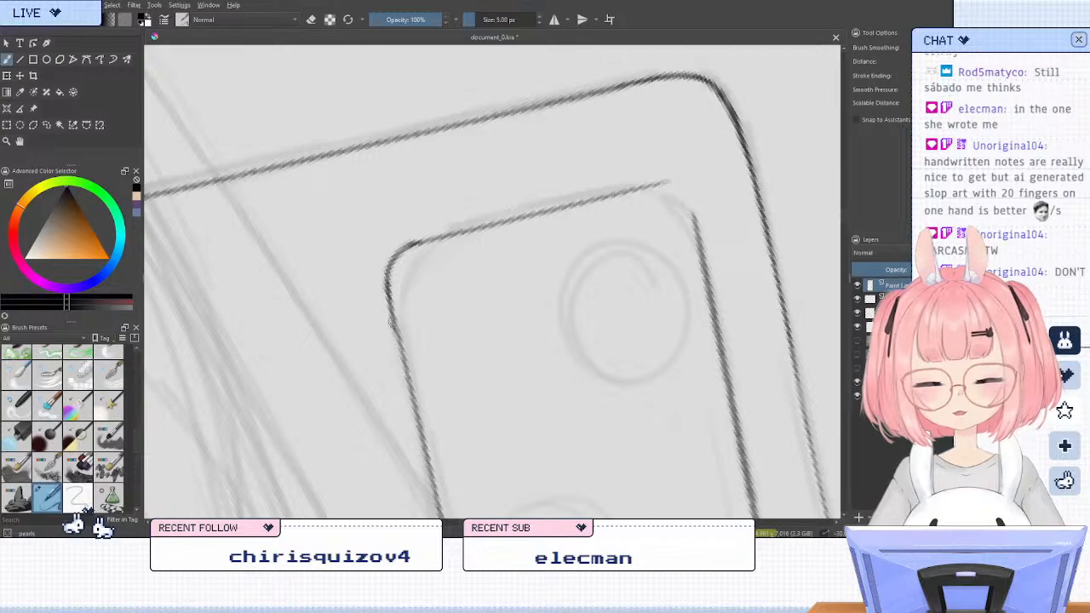
key(ctrl+z)
drag(386, 276, 398, 343)
drag(398, 257, 414, 247)
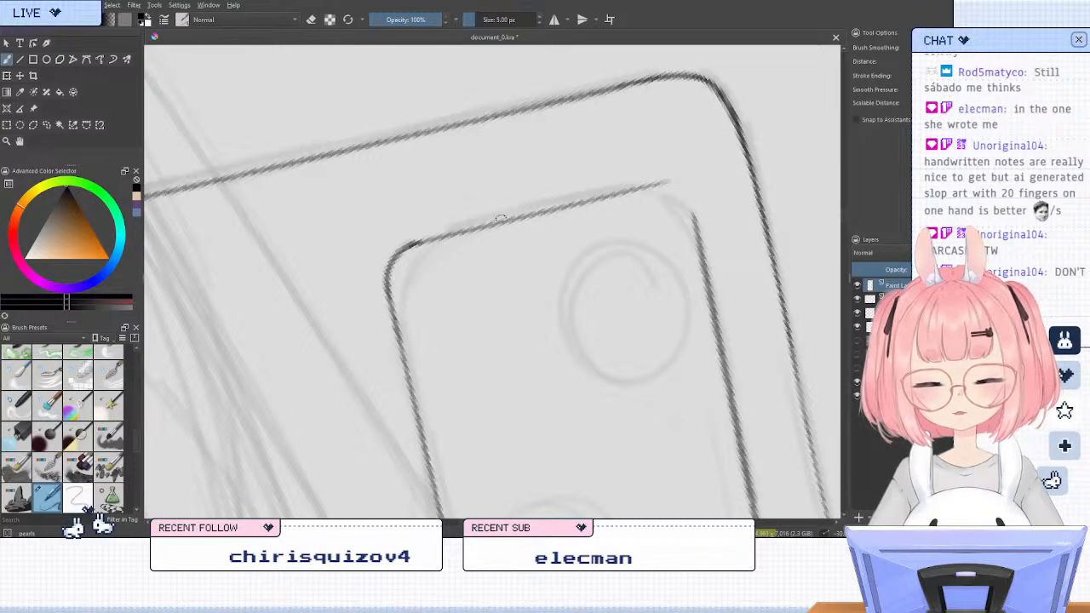
Connect the top and right edges of the camera module with a small rounded upper-right corner
mouse_move(642, 188)
mouse_down()
mouse_move(686, 182)
mouse_move(695, 218)
mouse_up()
key(ctrl+z)
drag(681, 181, 696, 219)
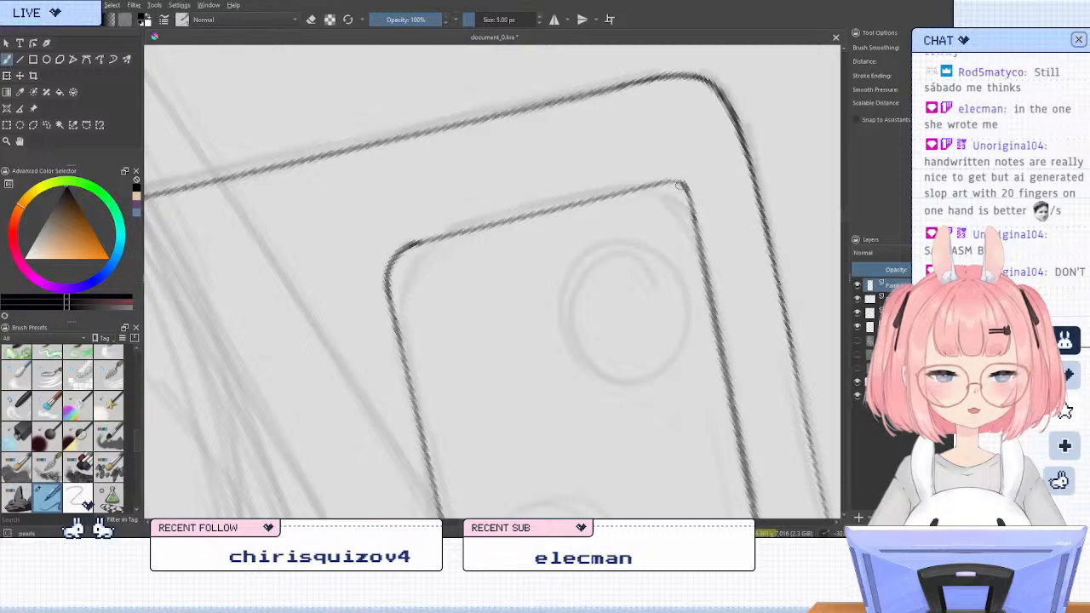
drag(683, 181, 648, 189)
key(slash)
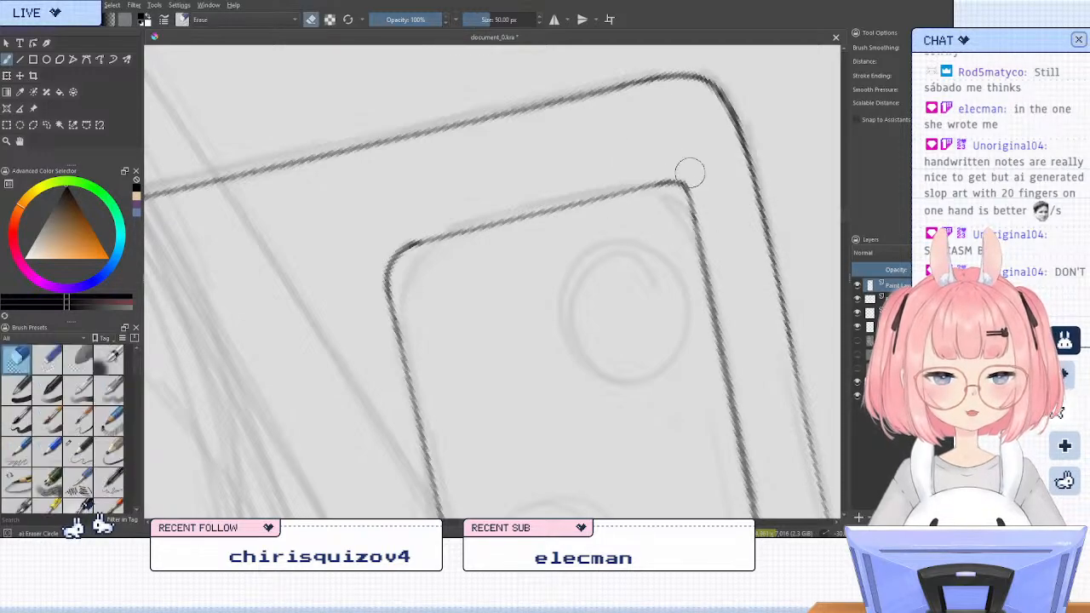
key(slash)
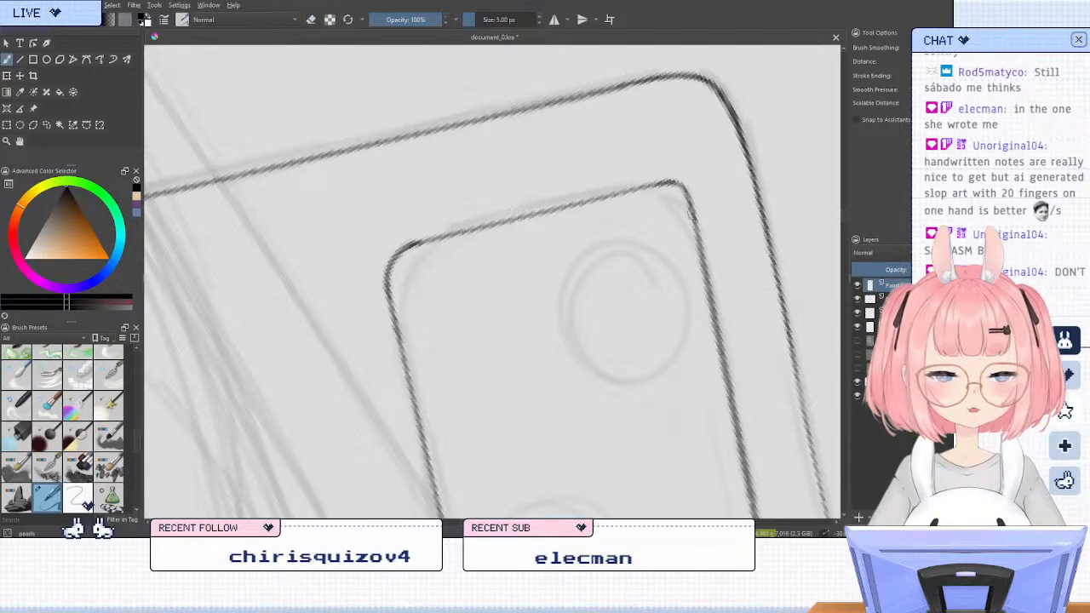
Erase the camera module's upper-right corner and redraw it as a smoother, wider curve
scroll(514, 58, down, 3)
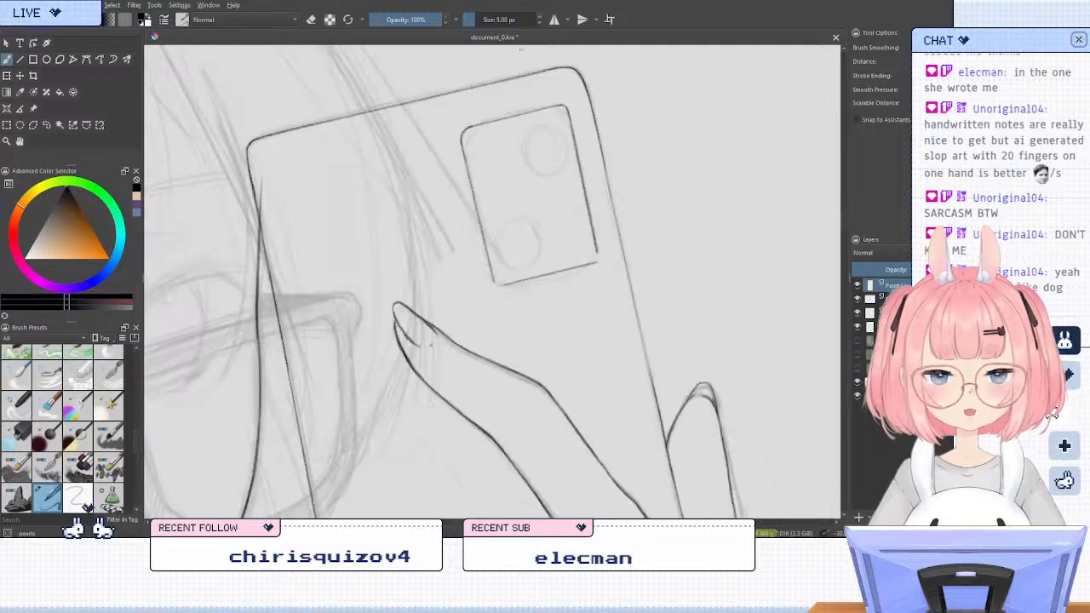
scroll(520, 49, up, 5)
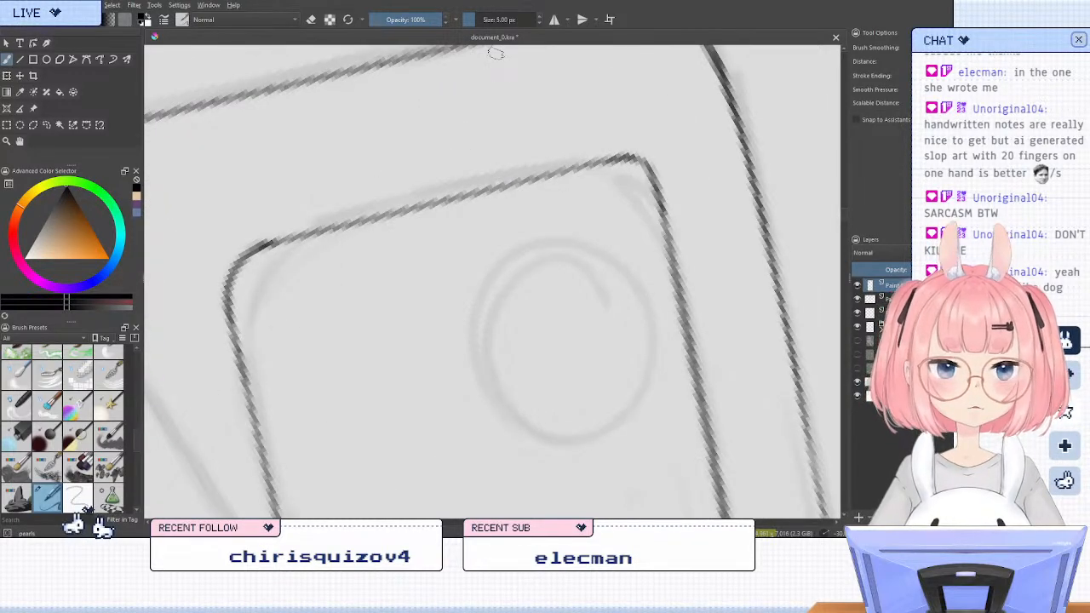
key(5)
key(4)
key(4)
key(4)
key(4)
key(4)
key(4)
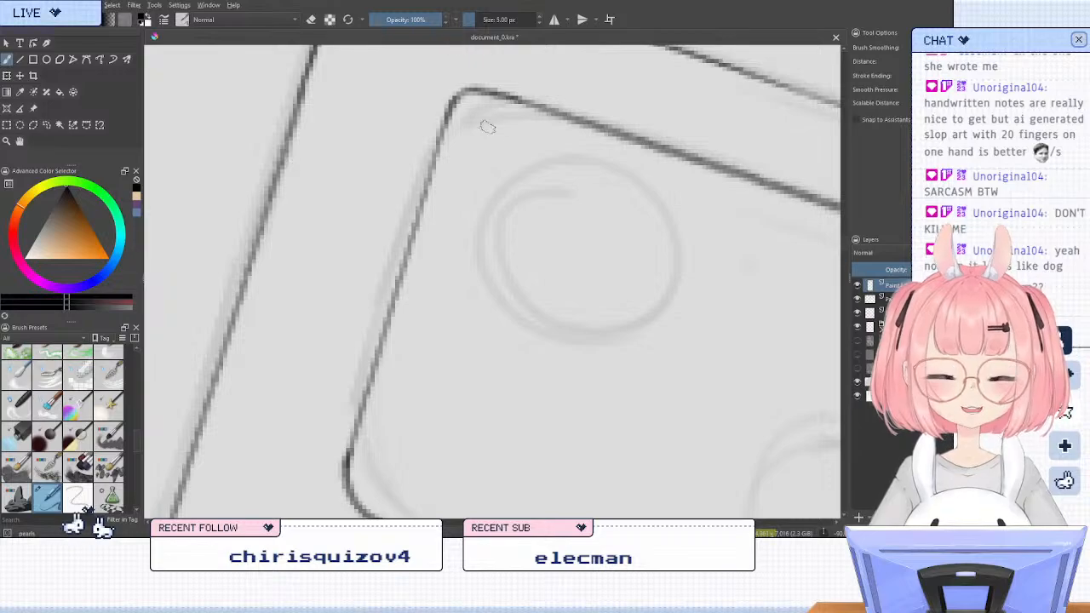
key(e)
drag(474, 77, 406, 131)
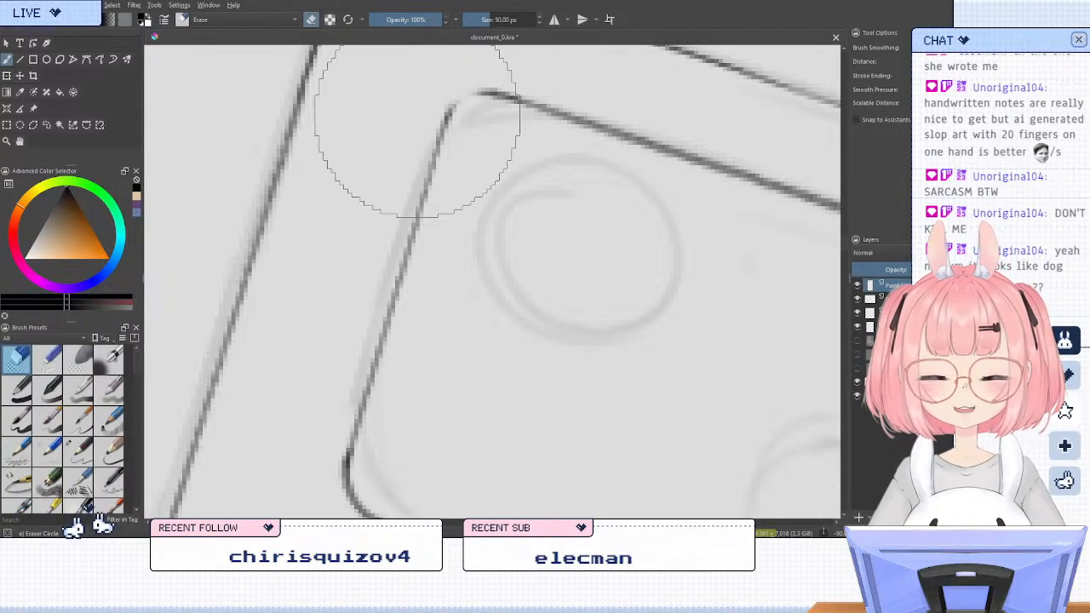
key(/)
mouse_move(485, 92)
mouse_down()
mouse_move(445, 127)
mouse_move(496, 96)
mouse_up()
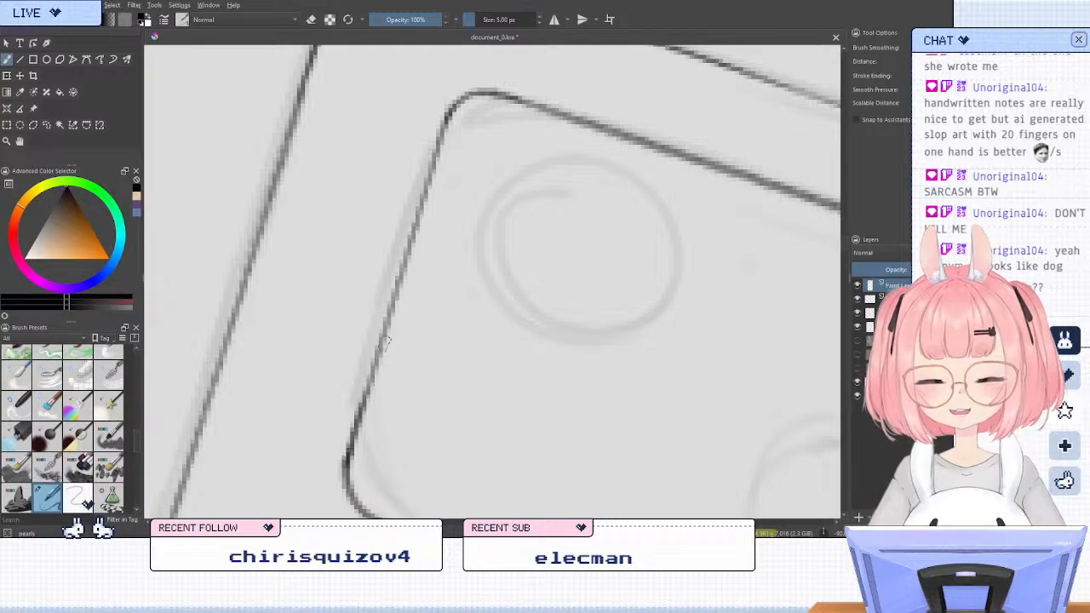
drag(385, 344, 437, 180)
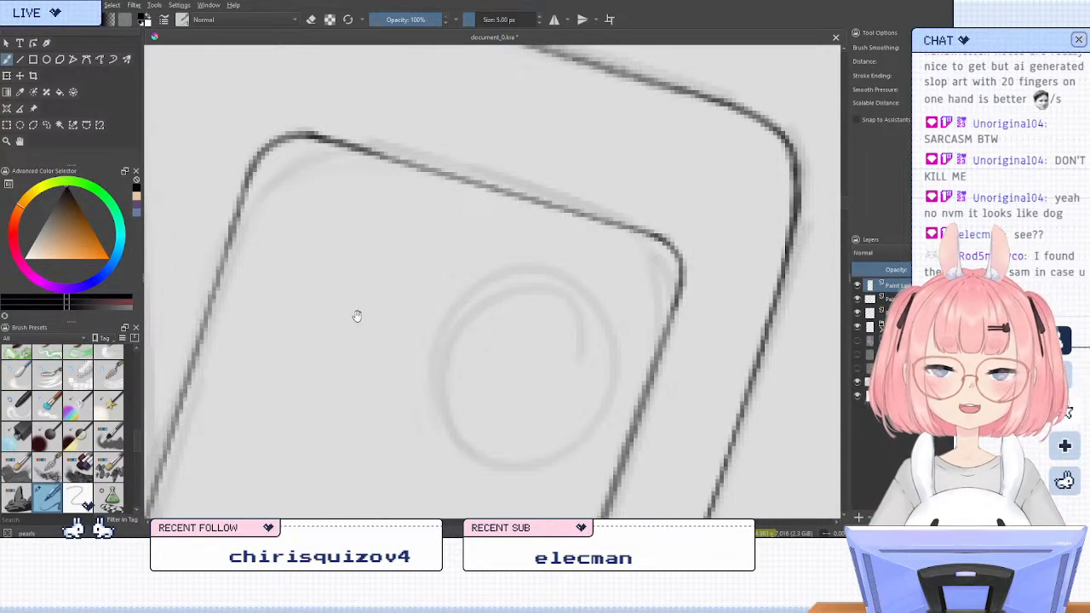
Try to erase the overshooting line end at the camera module's lower-right corner
drag(358, 316, 511, 76)
scroll(563, 134, down, 1)
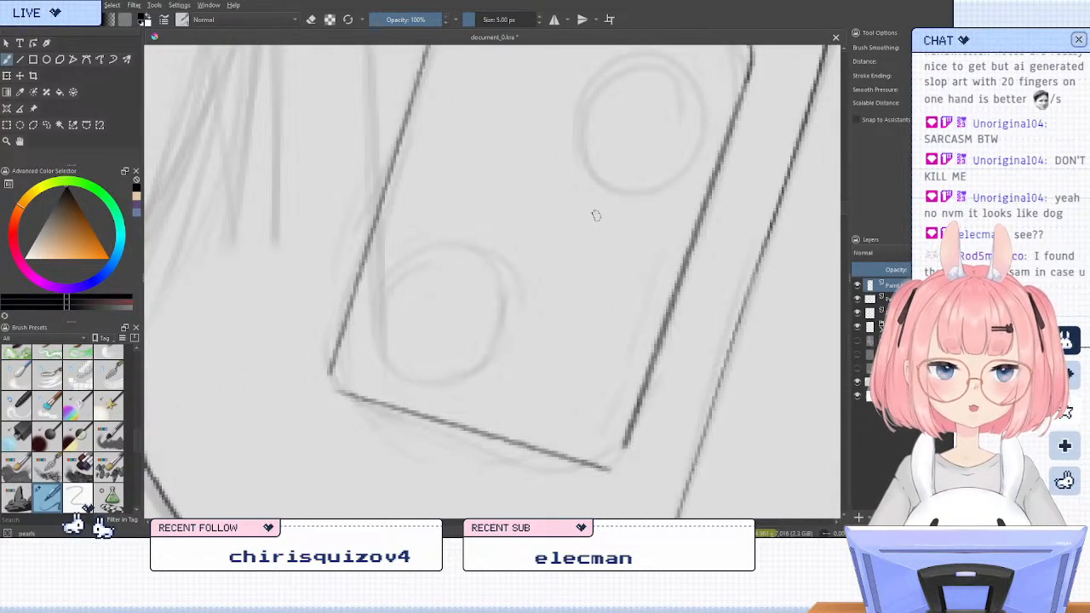
key(4)
scroll(600, 401, up, 1)
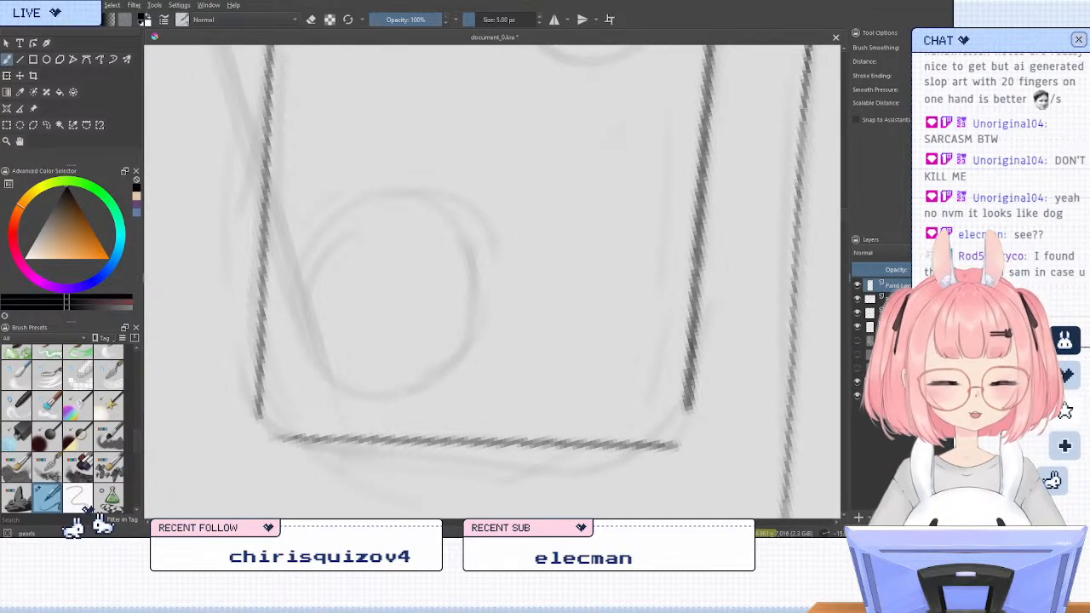
key(e)
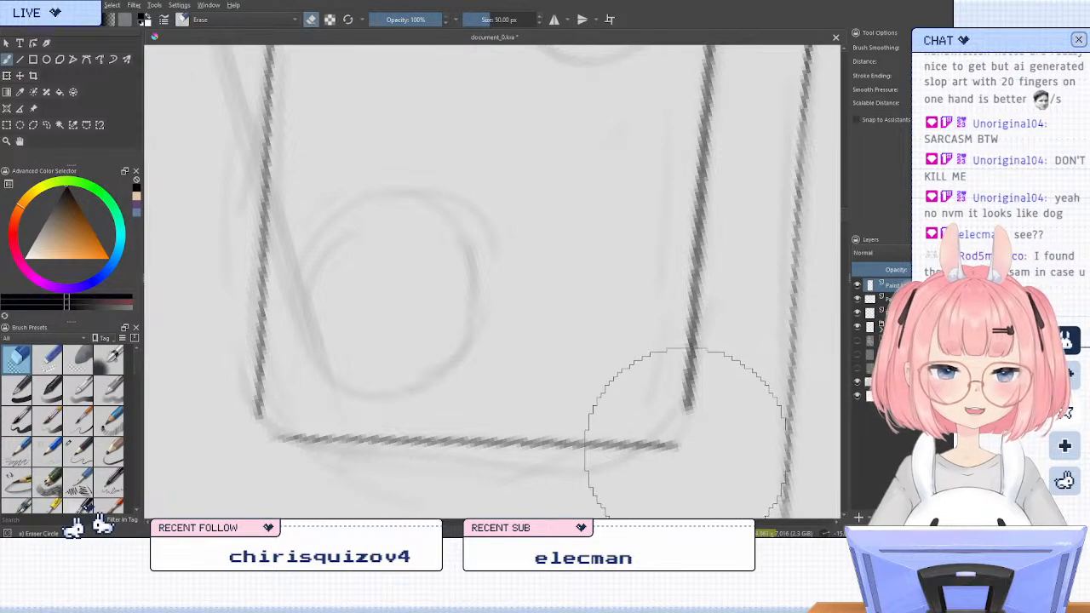
mouse_move(657, 461)
mouse_down()
mouse_move(684, 457)
mouse_move(673, 448)
mouse_up()
key(slash)
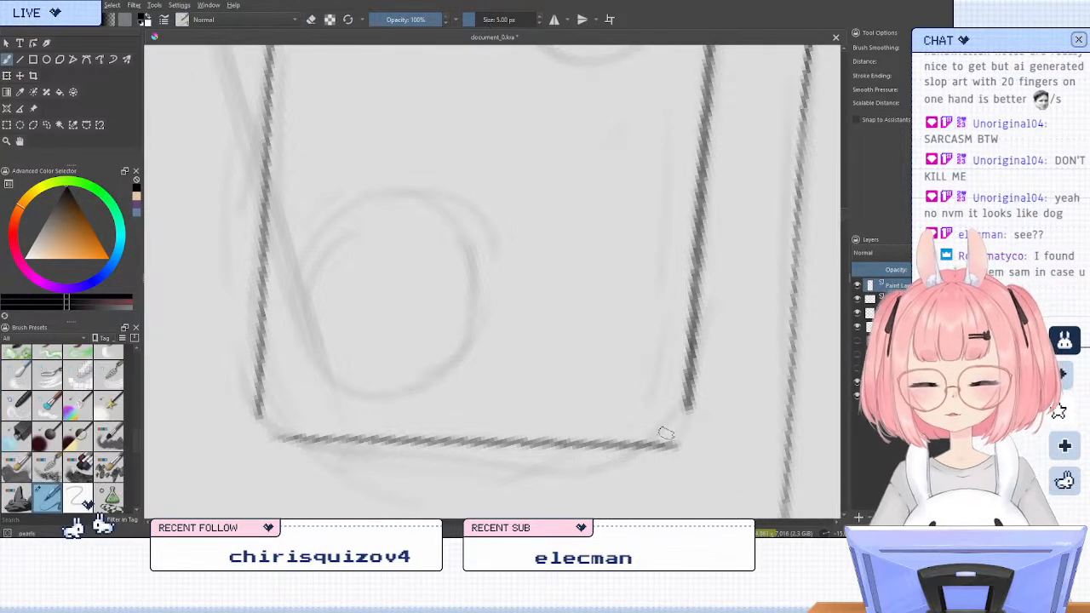
key(slash)
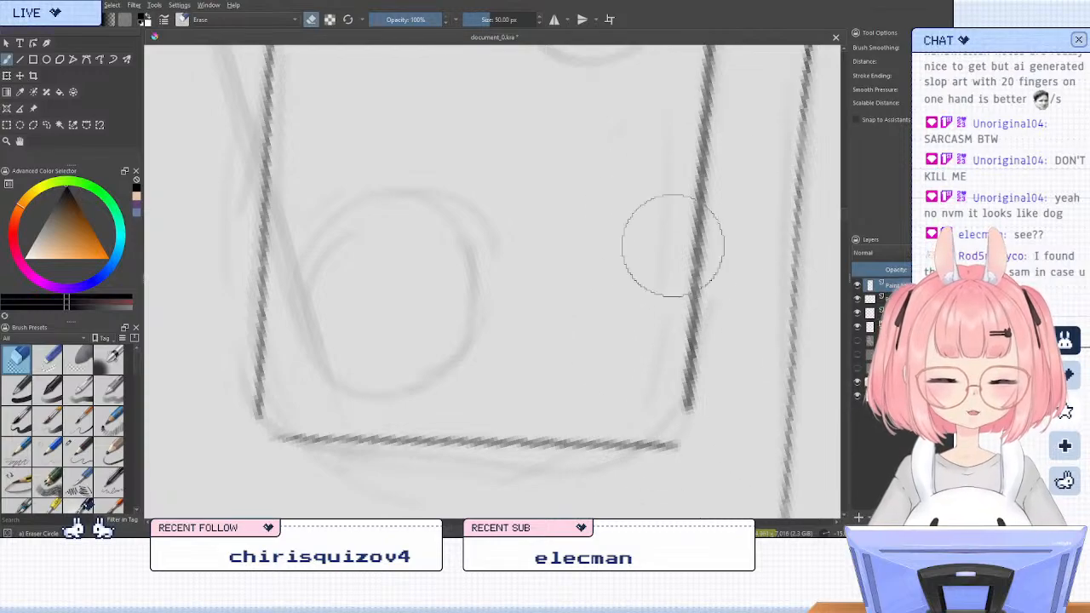
key(slash)
key(slash)
key(slash)
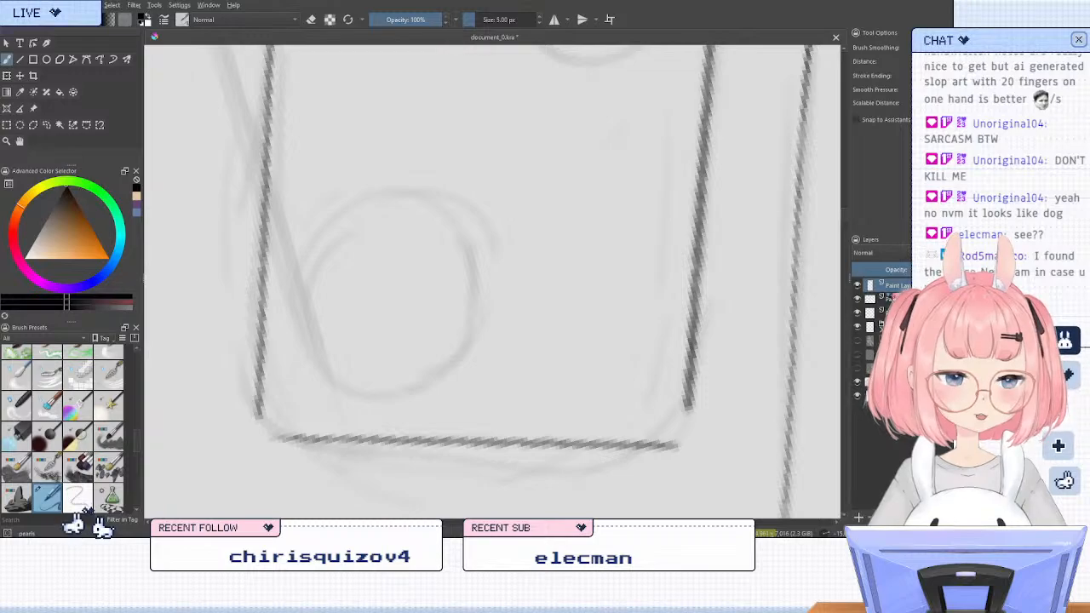
Switch to the layer holding the camera module's straight edges, trim the bottom edge's right end and ink a rounded lower-right corner
click(890, 299)
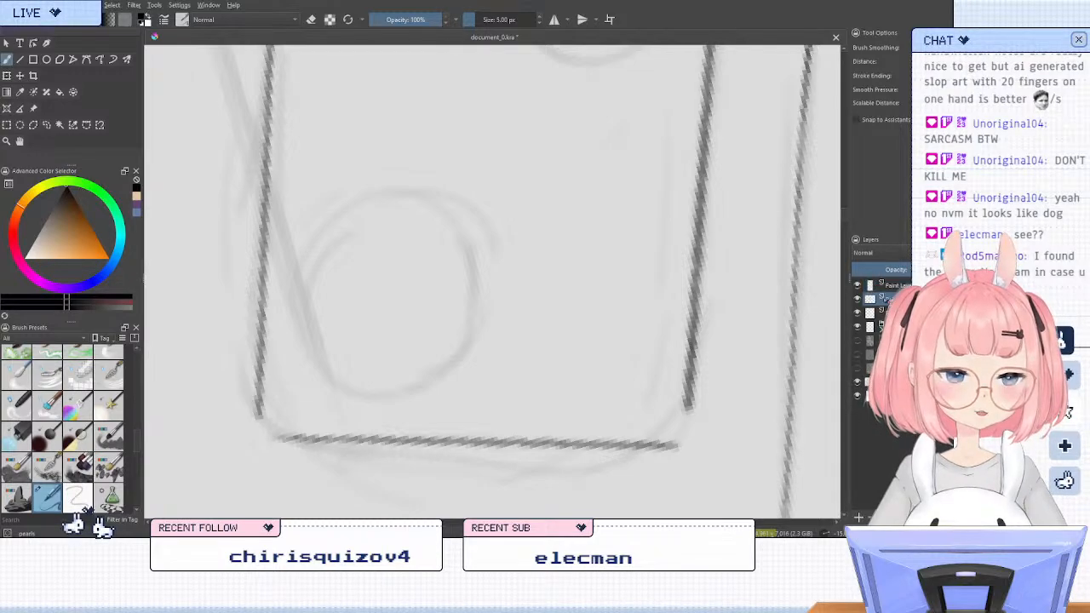
click(857, 299)
click(857, 299)
key(slash)
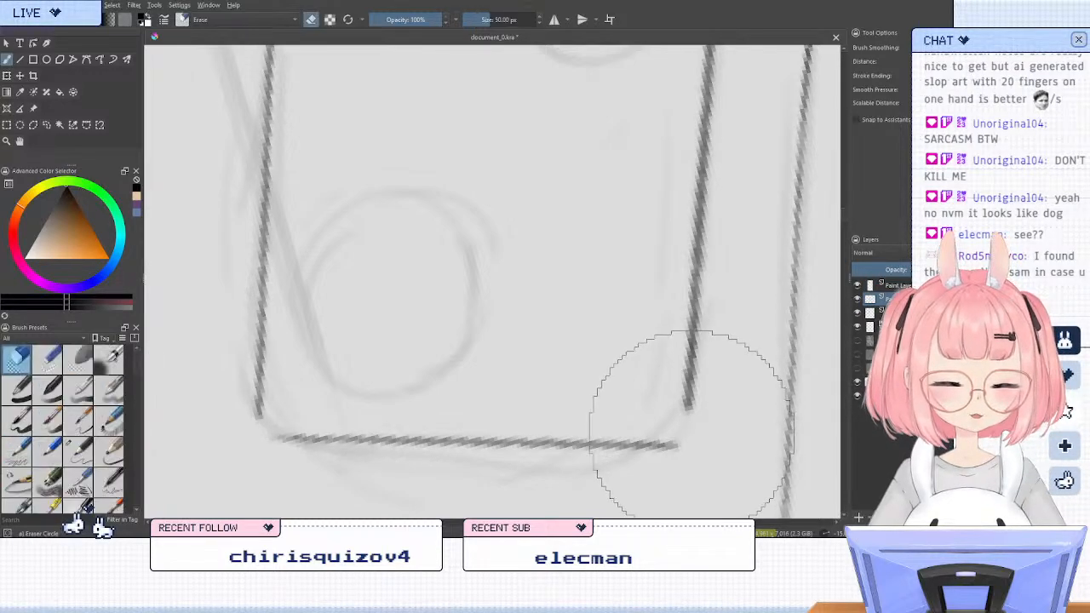
drag(678, 444, 637, 468)
key(slash)
mouse_move(691, 385)
mouse_down()
mouse_move(685, 411)
mouse_move(642, 448)
mouse_up()
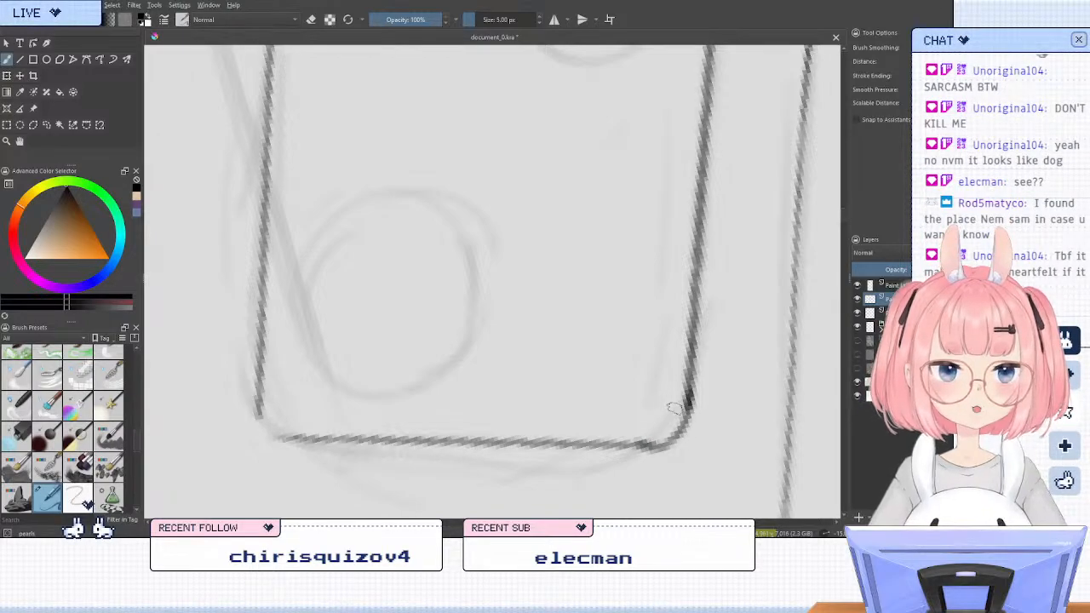
key(ctrl+z)
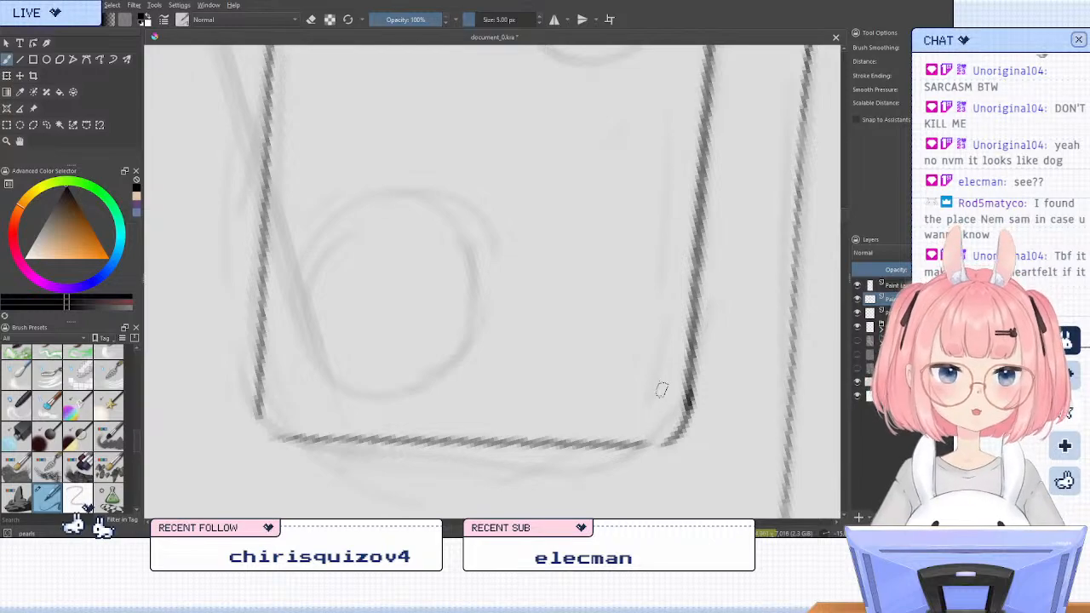
drag(667, 444, 599, 444)
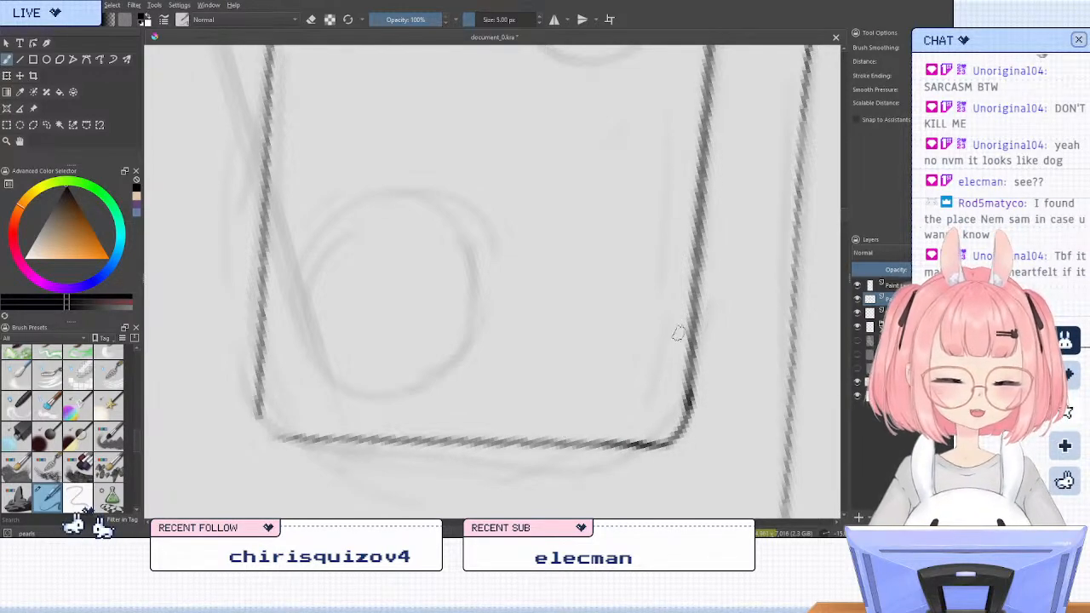
drag(688, 403, 673, 443)
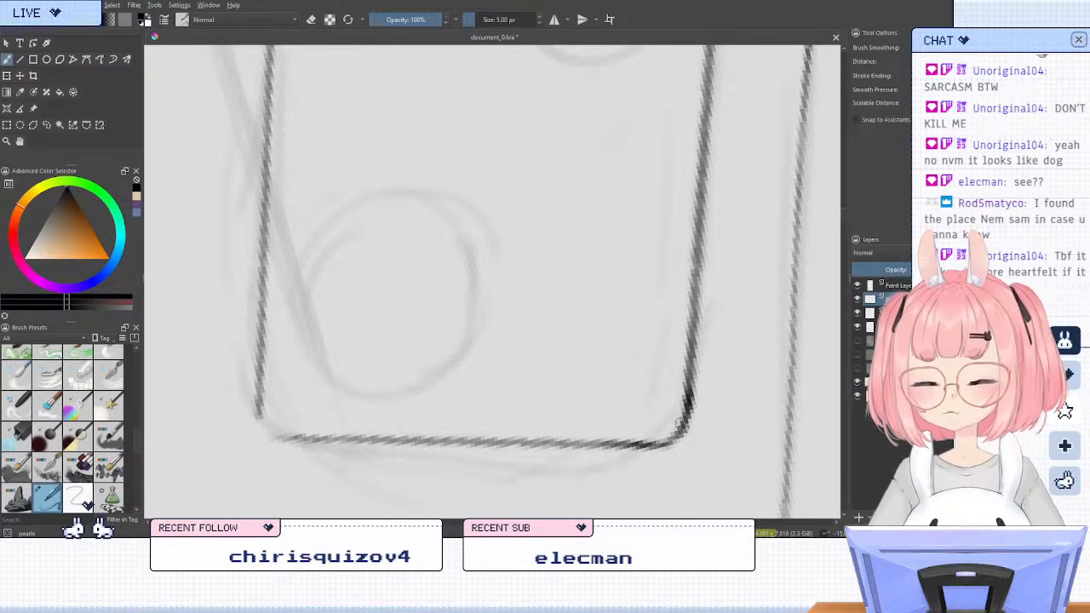
Ink a rounded lower-left corner joining the left and bottom edges of the camera module
key(6)
key(6)
key(6)
key(6)
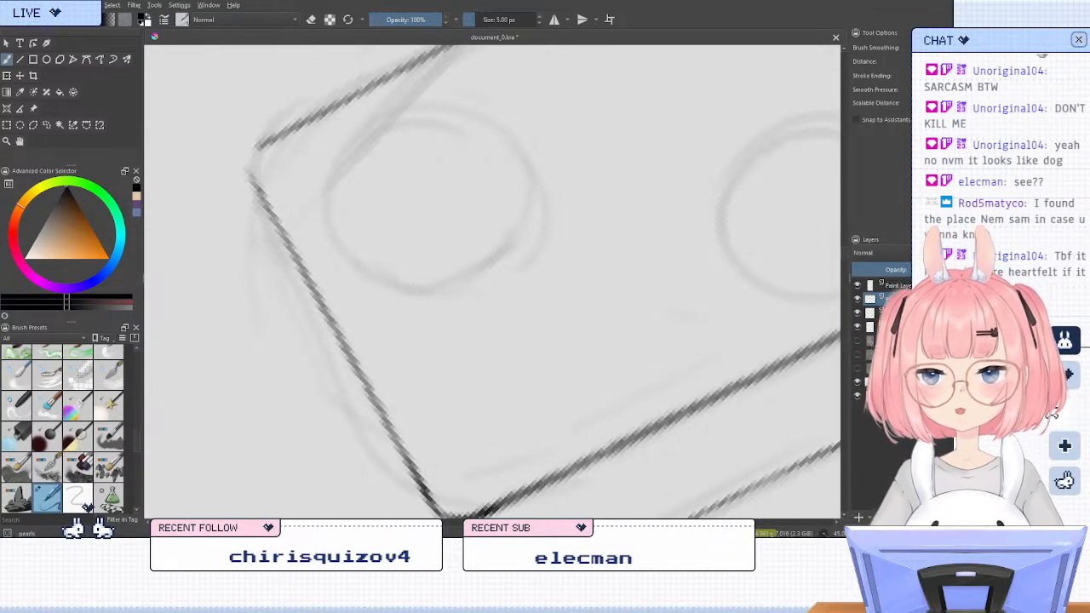
mouse_move(257, 185)
mouse_down()
mouse_move(268, 140)
mouse_move(253, 163)
mouse_move(275, 215)
mouse_move(253, 152)
mouse_up()
key(5)
key(4)
key(4)
key(4)
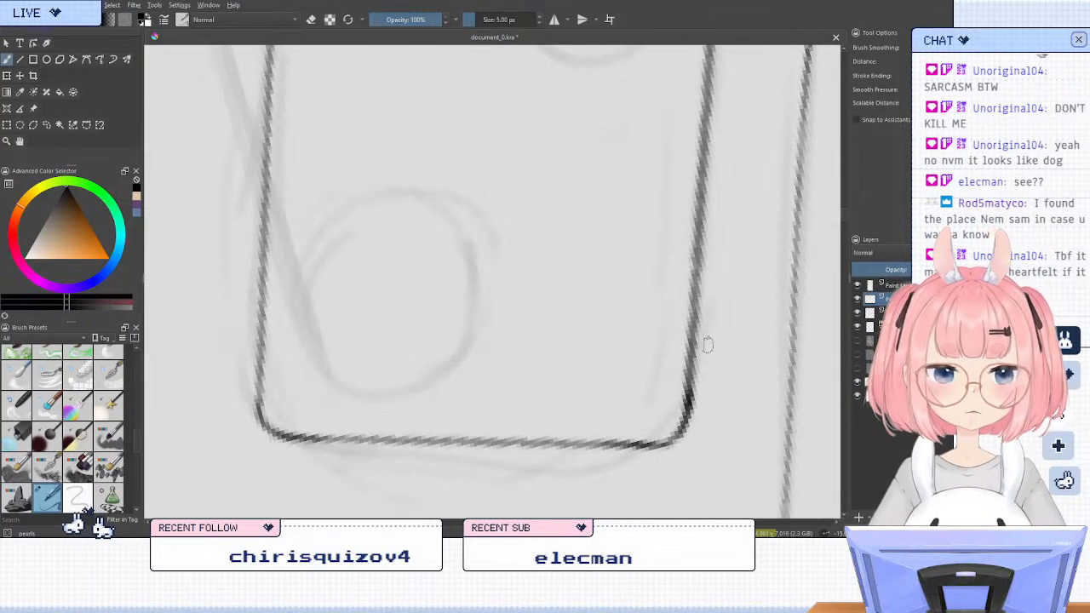
mouse_move(622, 355)
mouse_down()
mouse_move(746, 287)
mouse_move(721, 275)
mouse_up()
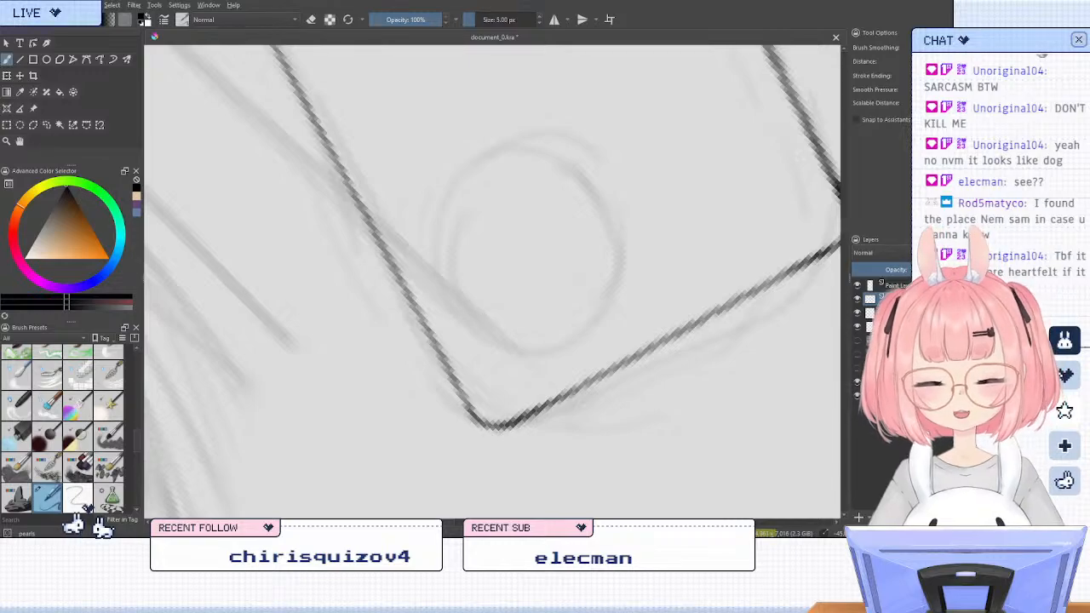
key(5)
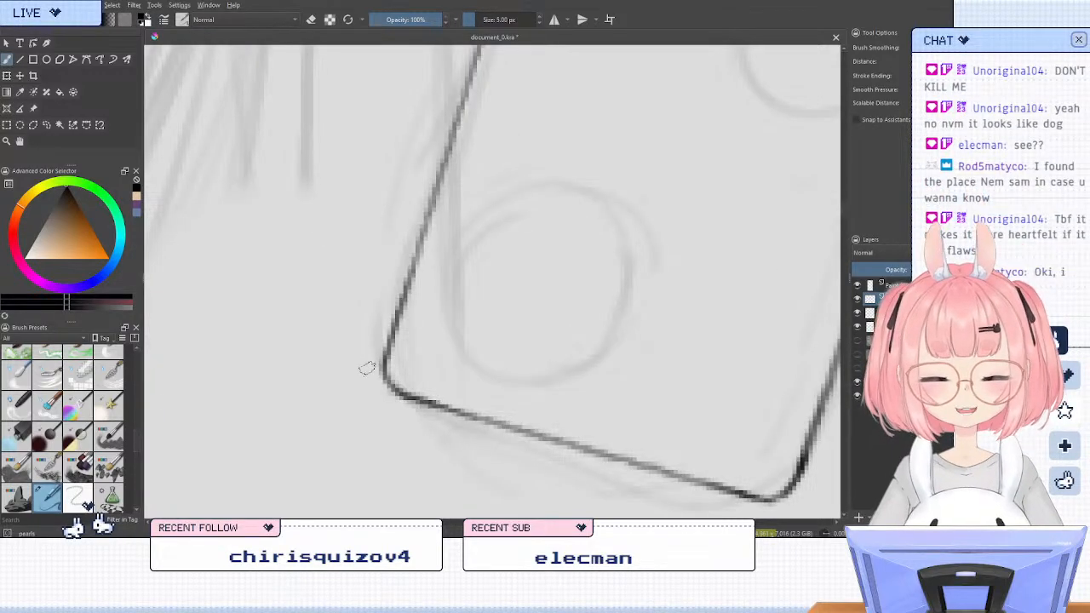
scroll(542, 347, down, 5)
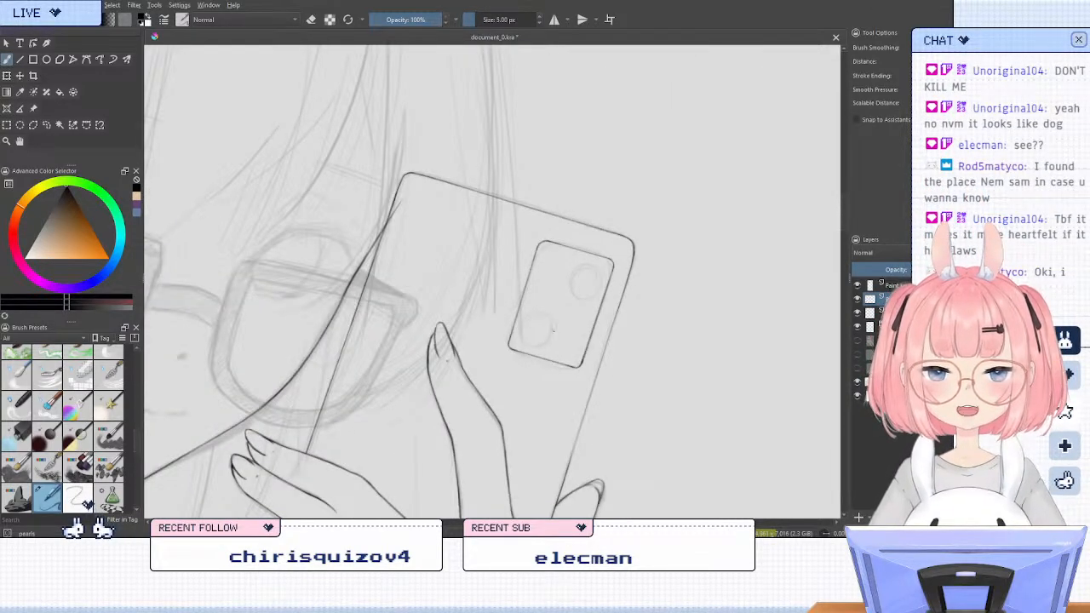
Draw a circular lens about 40 by 41 px with the Ellipse tool in the camera module's upper-right corner, using a 2 px brush size
scroll(554, 327, up, 2)
scroll(579, 226, down, 2)
scroll(577, 225, down, 3)
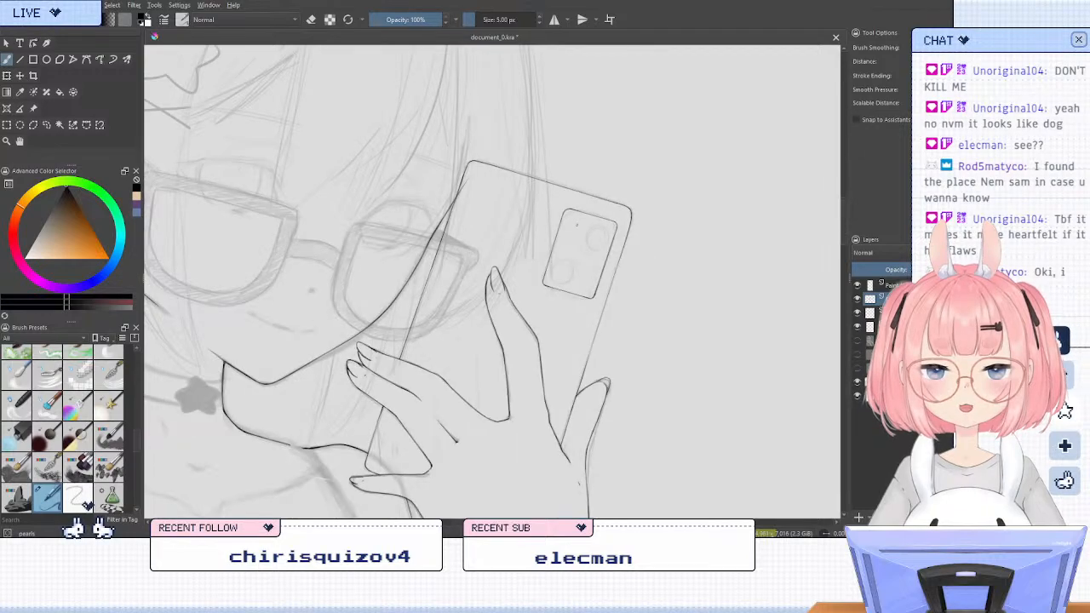
scroll(566, 225, up, 5)
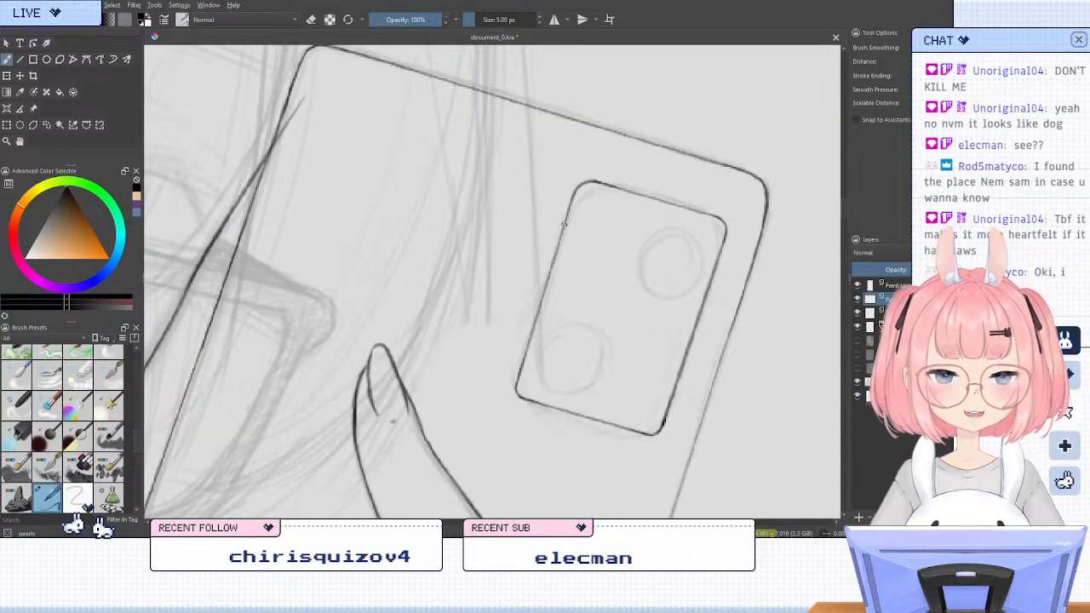
click(47, 60)
drag(646, 260, 690, 276)
key(ctrl+z)
drag(654, 221, 714, 286)
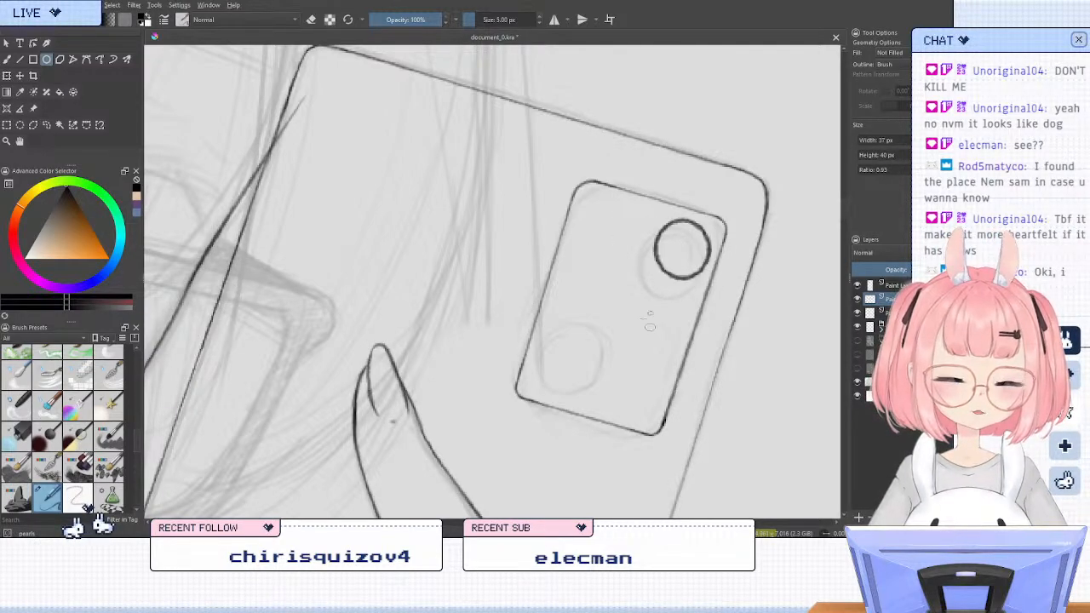
key(ctrl+z)
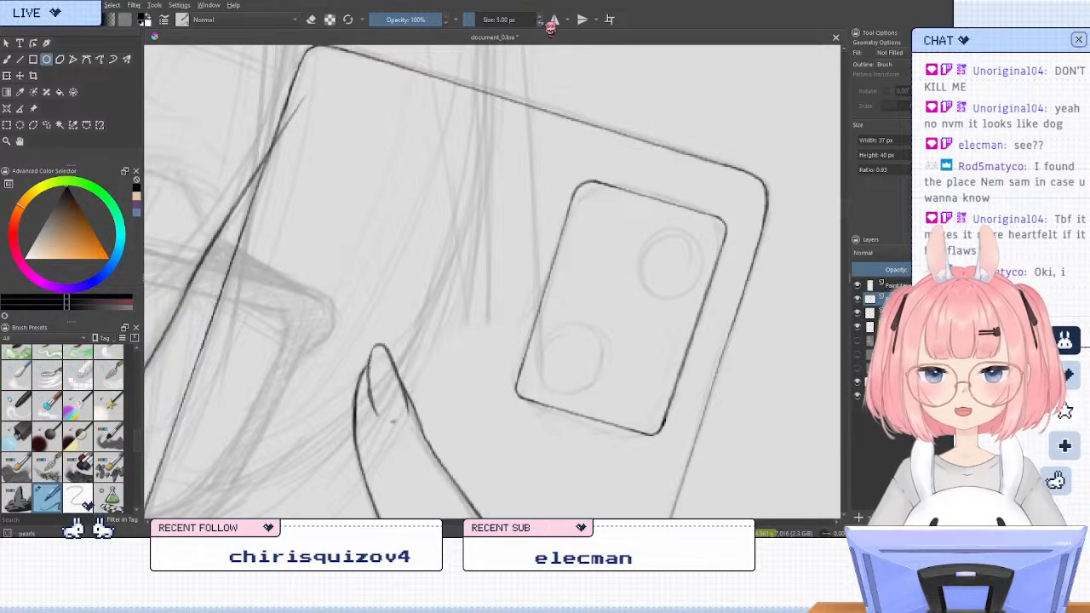
drag(653, 222, 705, 277)
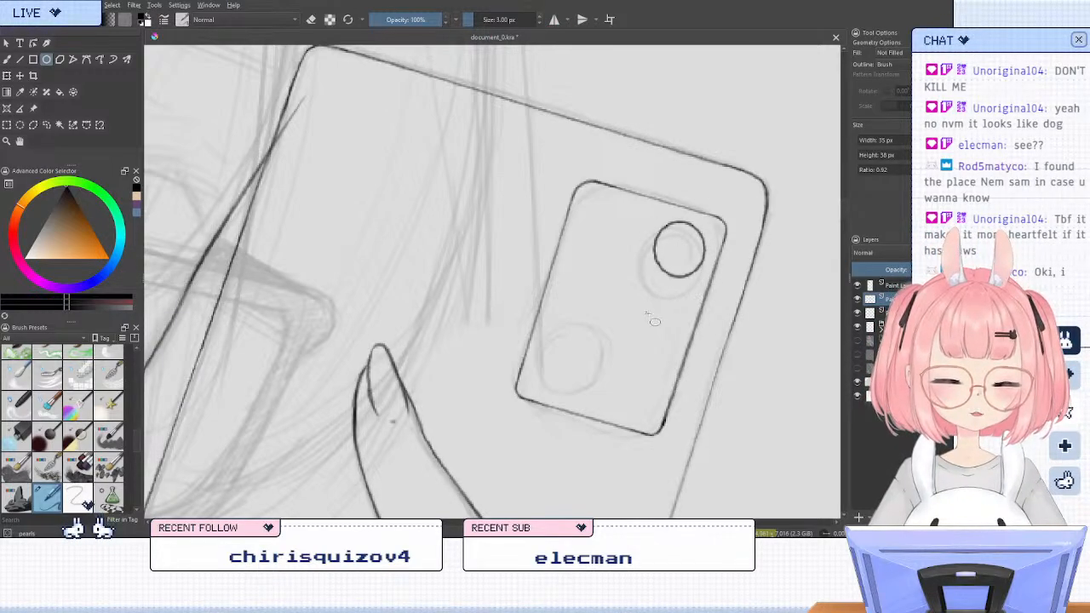
key(ctrl+z)
drag(650, 225, 703, 276)
key(ctrl+z)
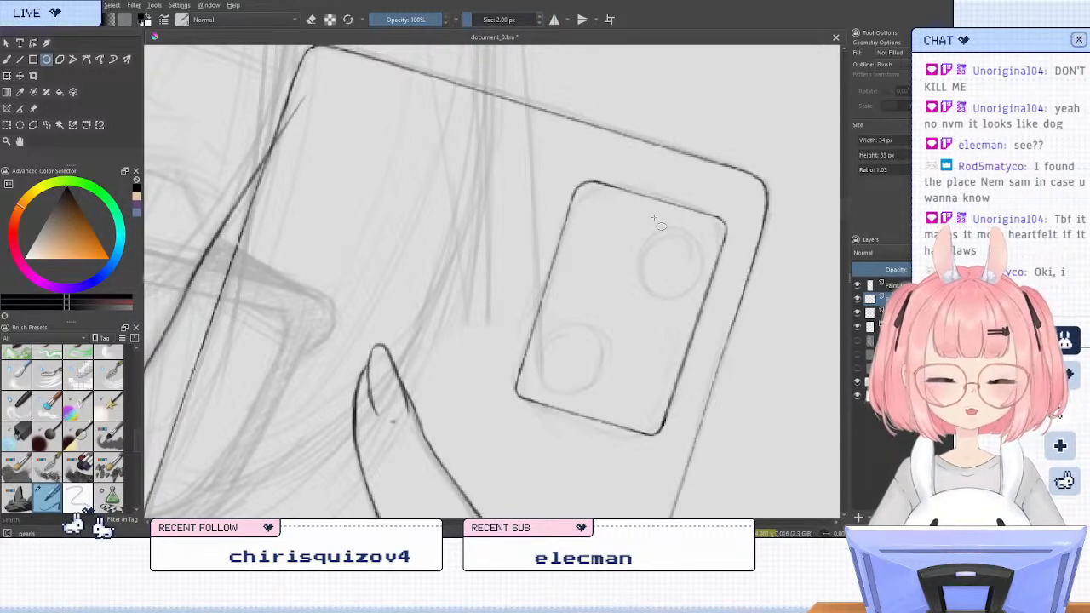
drag(654, 220, 707, 273)
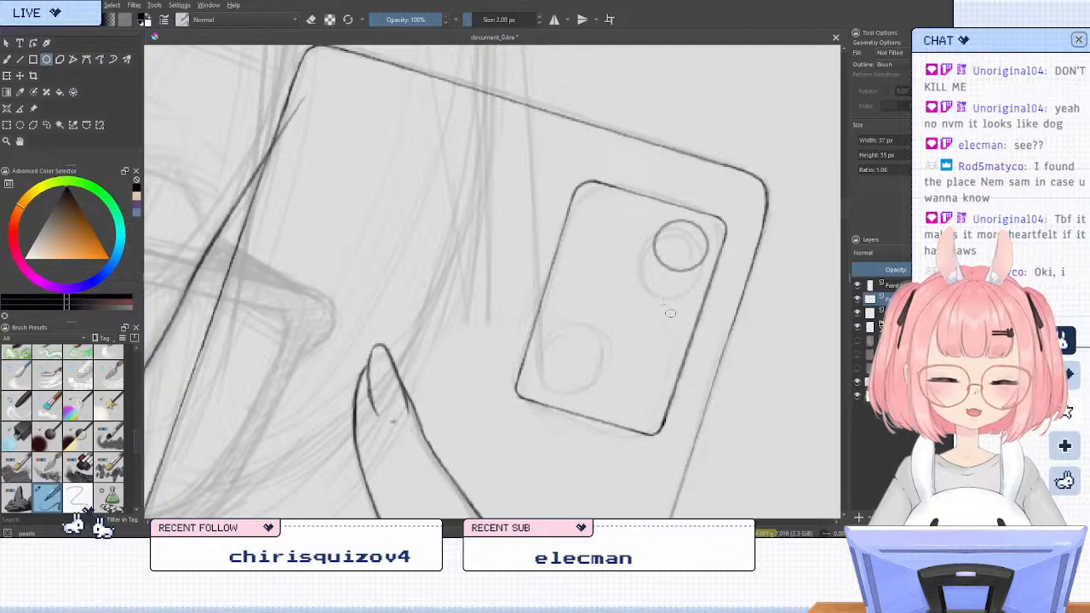
key(ctrl+z)
drag(645, 223, 710, 291)
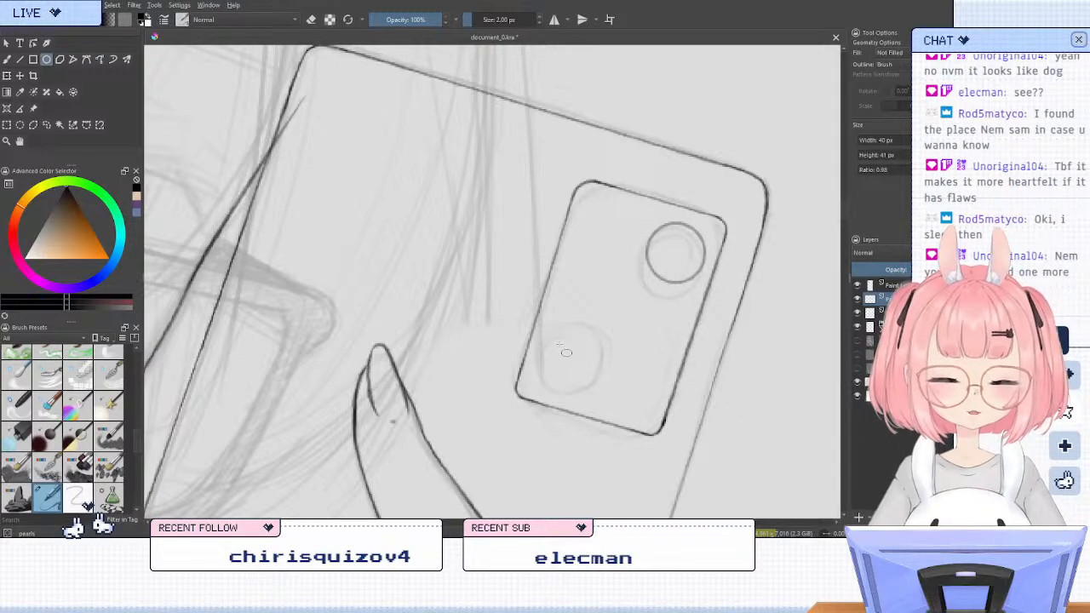
Draw a second circular lens about 39 by 40 px near the camera module's lower-left corner
drag(559, 315, 617, 377)
key(ctrl+z)
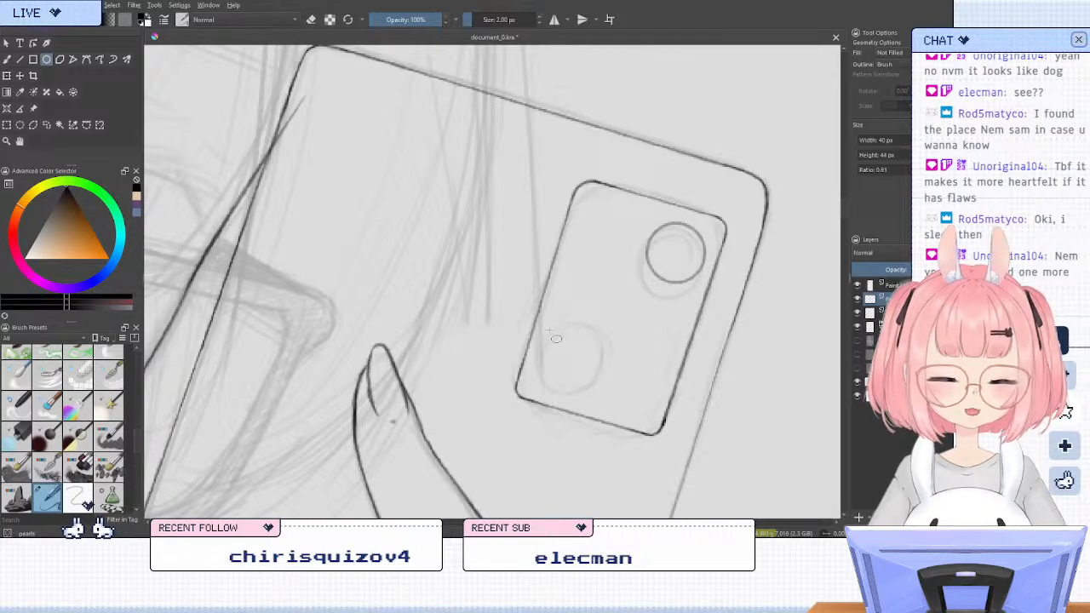
drag(556, 338, 610, 398)
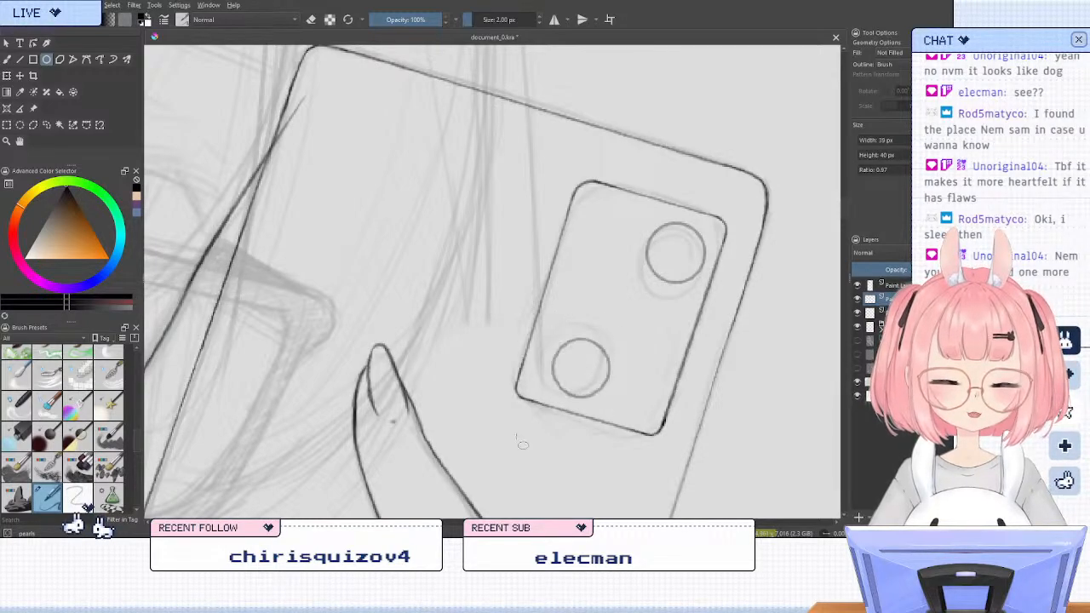
Lasso the lower lens circle and move it slightly up and left, closer to the camera module's left edge
click(54, 126)
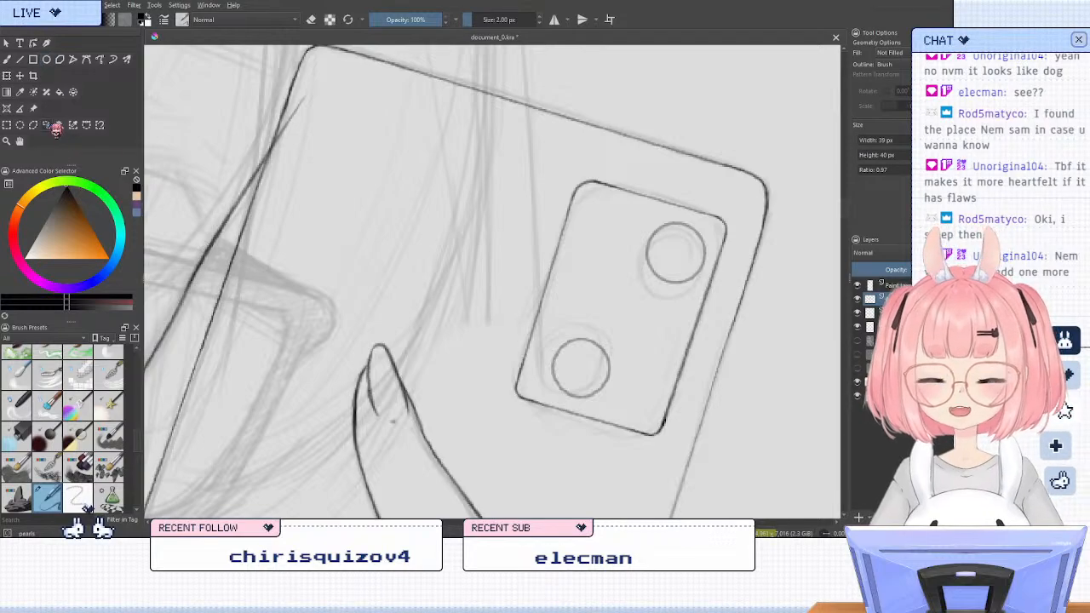
drag(628, 375, 601, 325)
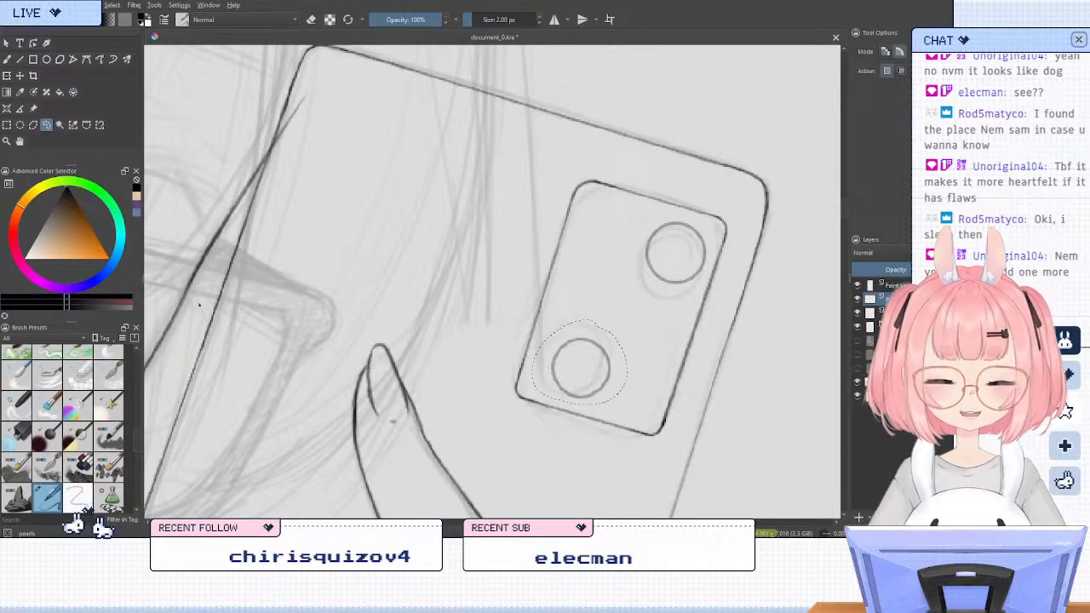
click(8, 76)
mouse_move(600, 374)
mouse_down()
mouse_move(584, 377)
mouse_move(601, 351)
mouse_up()
click(46, 124)
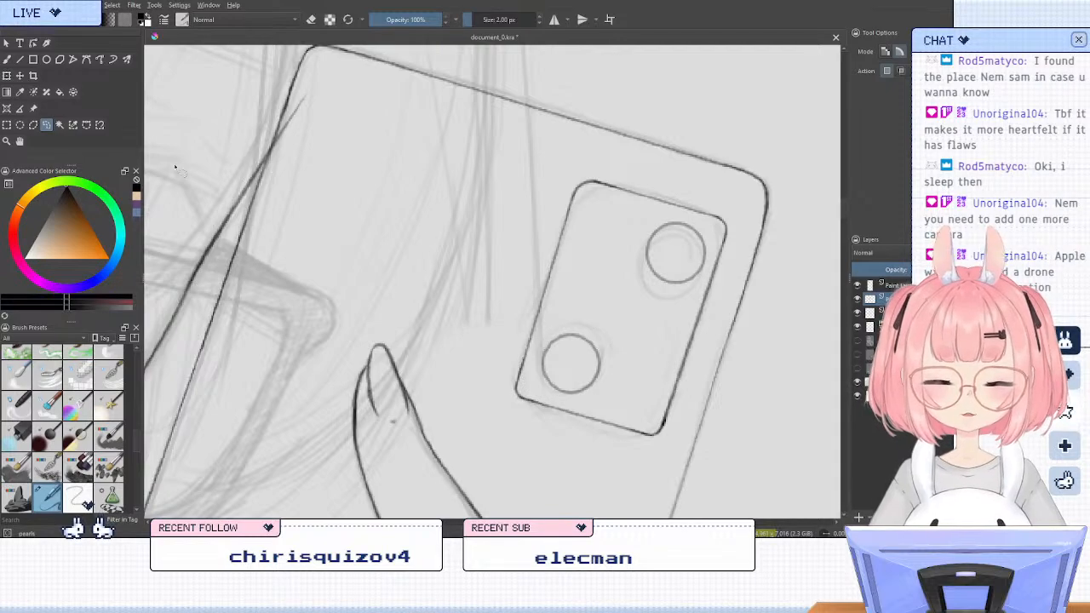
Return to the freehand brush at 4 px and show the reference photo layer
key(b)
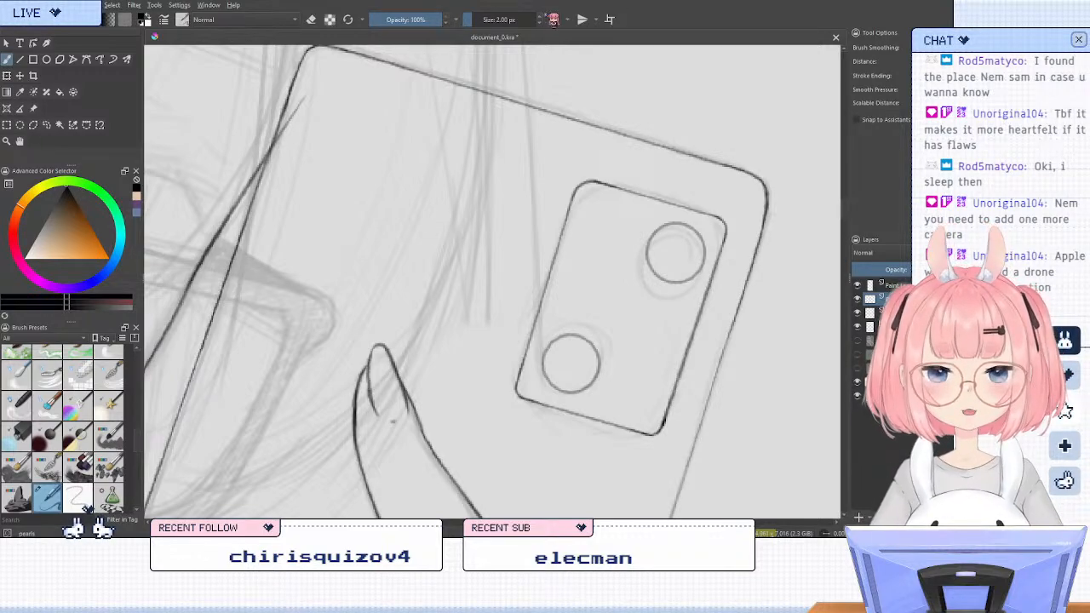
double_click(540, 16)
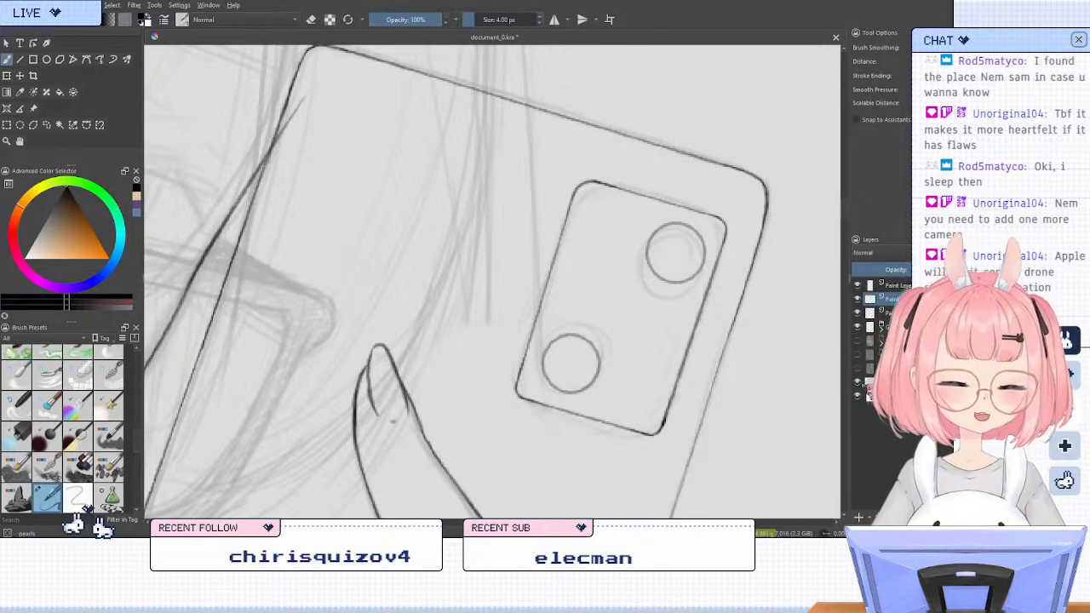
click(858, 342)
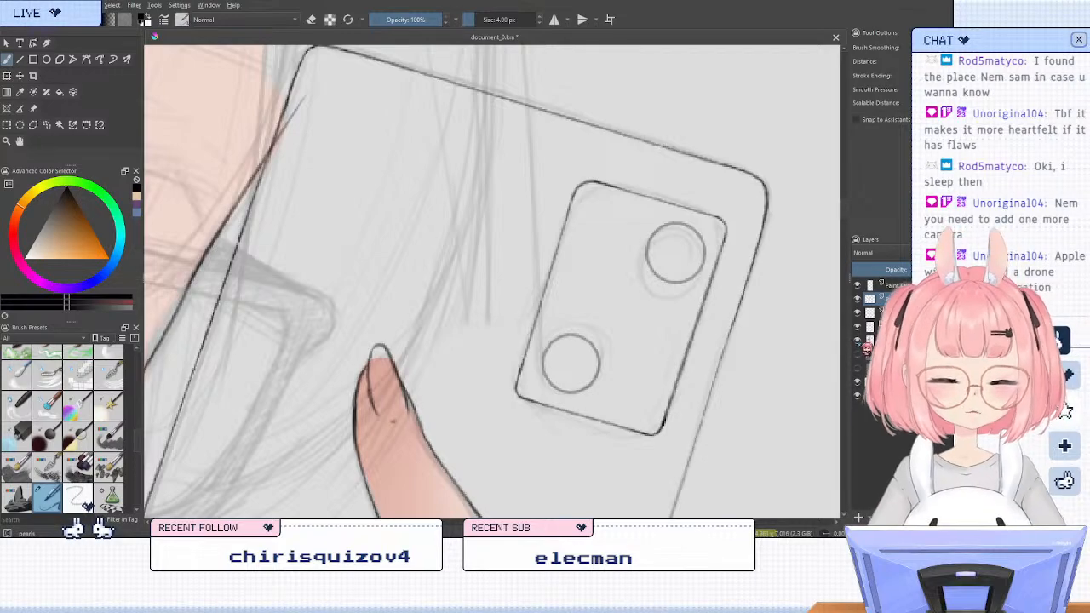
click(857, 342)
click(858, 369)
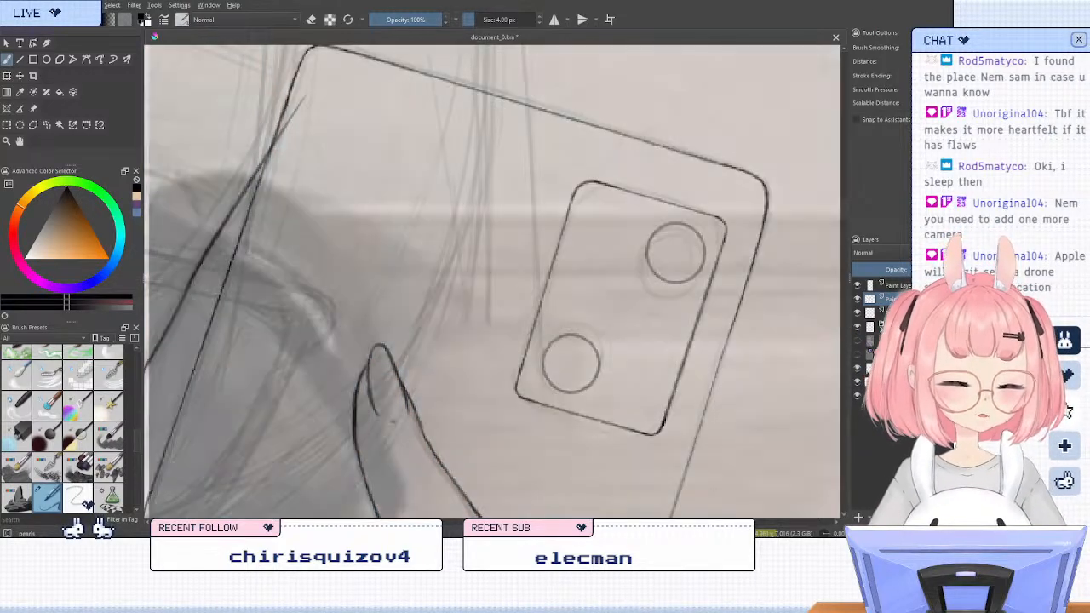
Examine the shape and lens placement of the phone's camera in the reference photo
scroll(298, 345, down, 6)
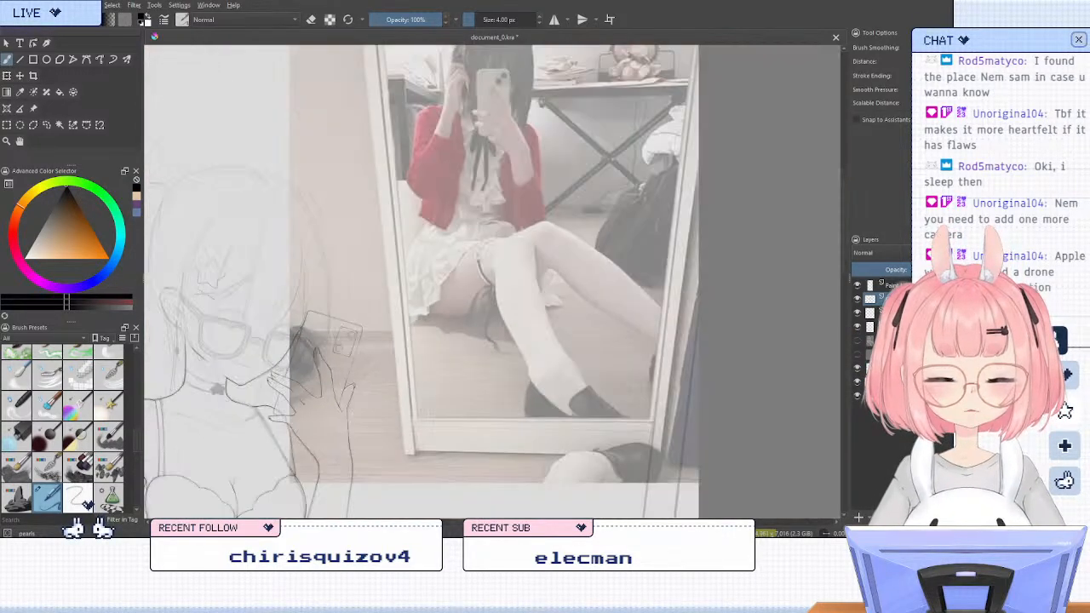
scroll(464, 308, up, 4)
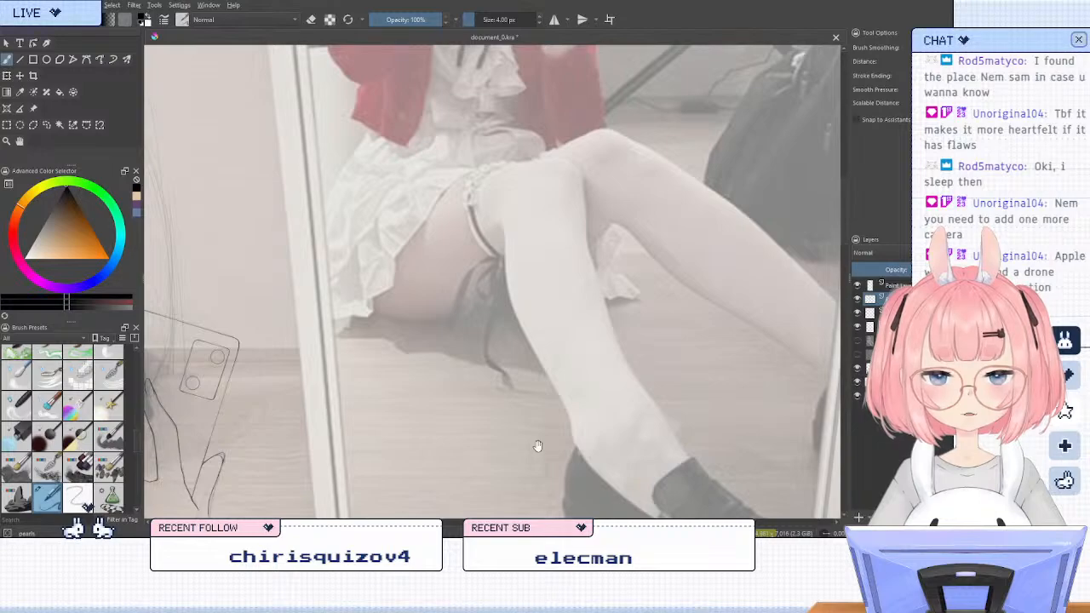
scroll(537, 446, up, 5)
scroll(613, 252, up, 6)
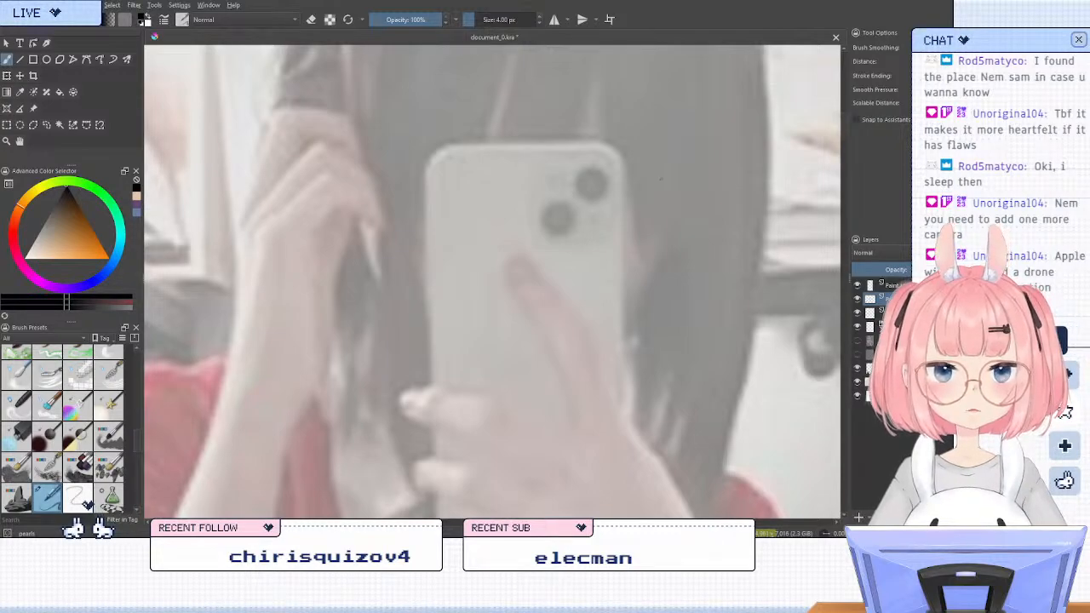
scroll(652, 255, down, 5)
scroll(664, 192, down, 5)
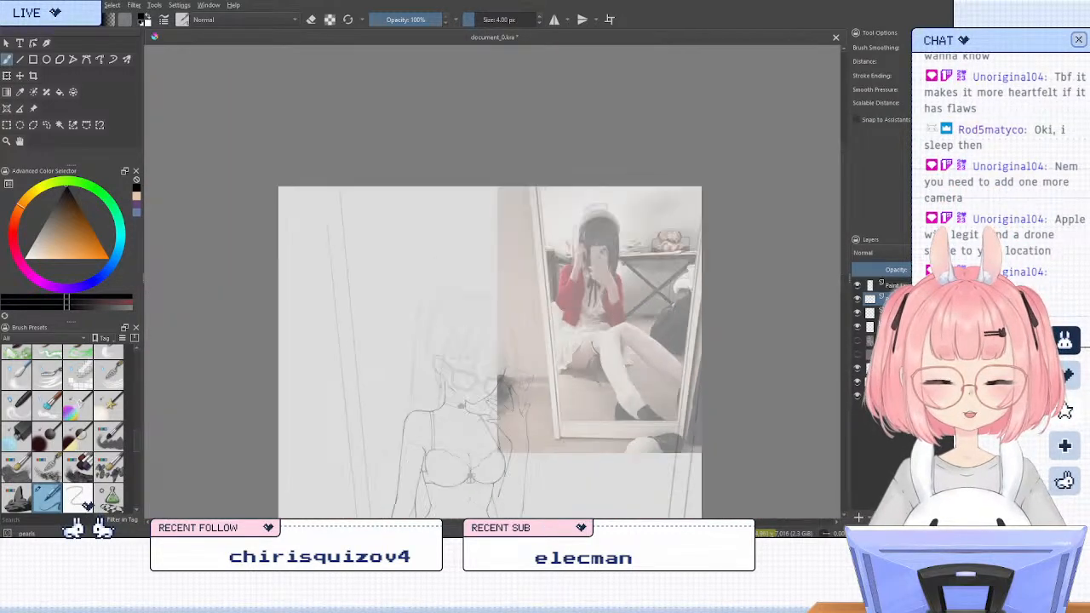
scroll(503, 366, up, 3)
scroll(544, 371, up, 6)
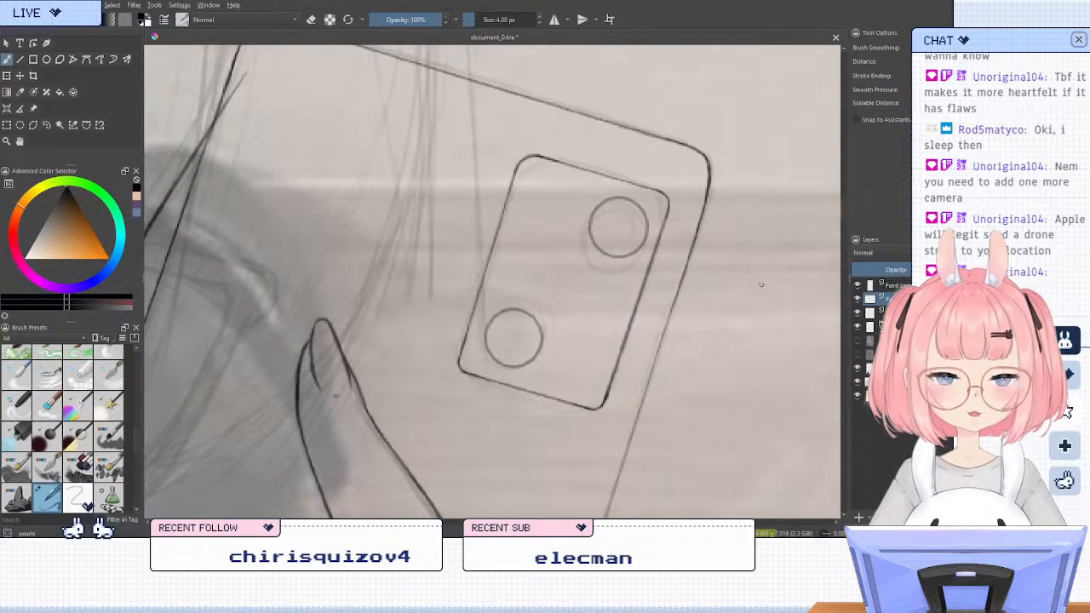
Shorten the camera module by lassoing its lower part with the lower lens and moving it up along the module's sides
click(47, 124)
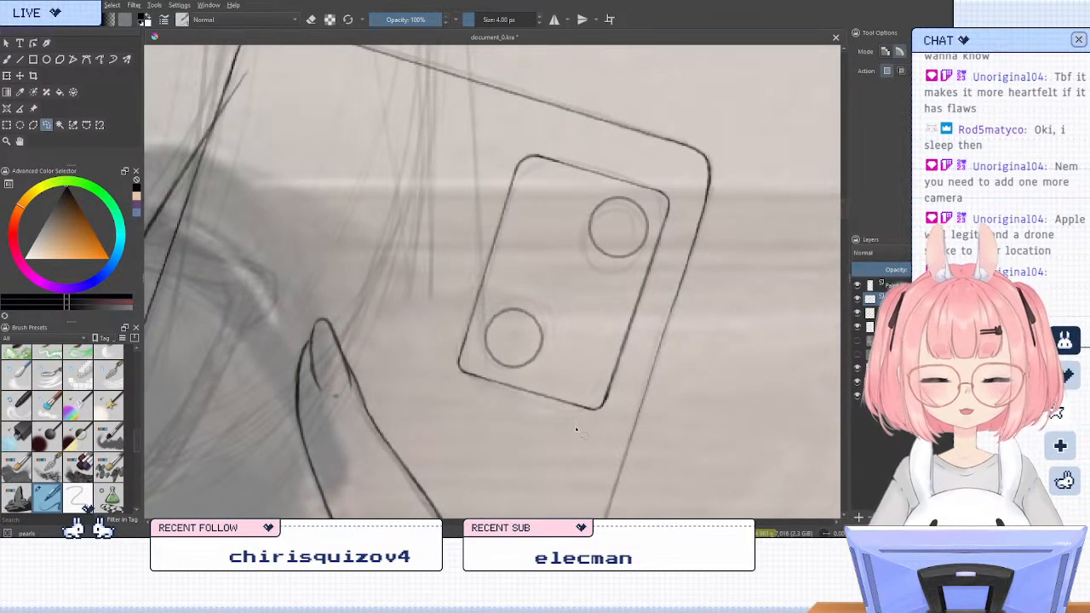
mouse_move(575, 430)
mouse_down()
mouse_move(602, 299)
mouse_move(521, 274)
mouse_move(429, 320)
mouse_up()
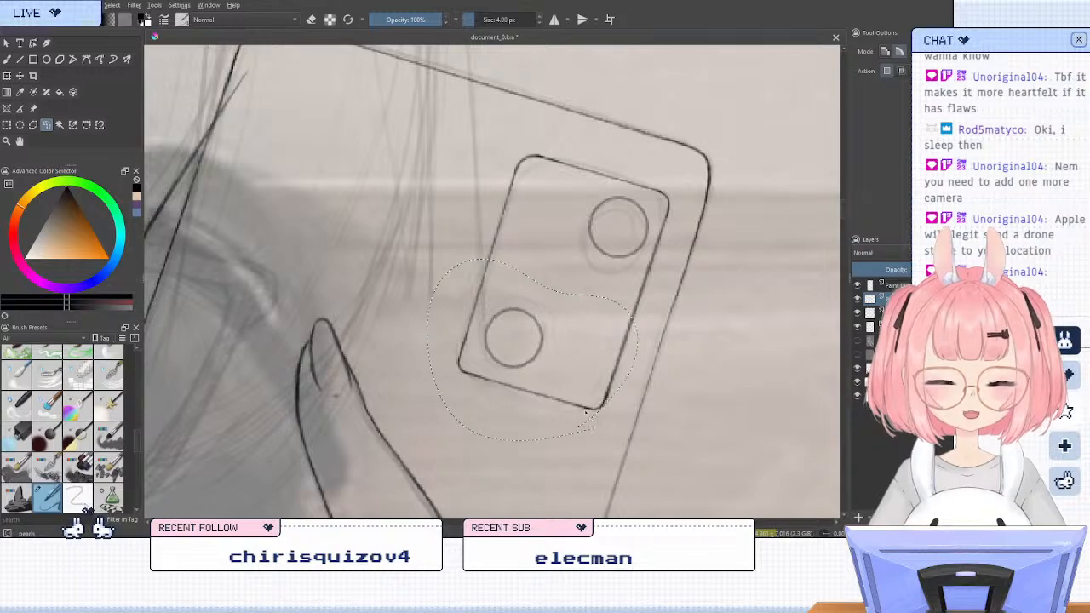
click(7, 74)
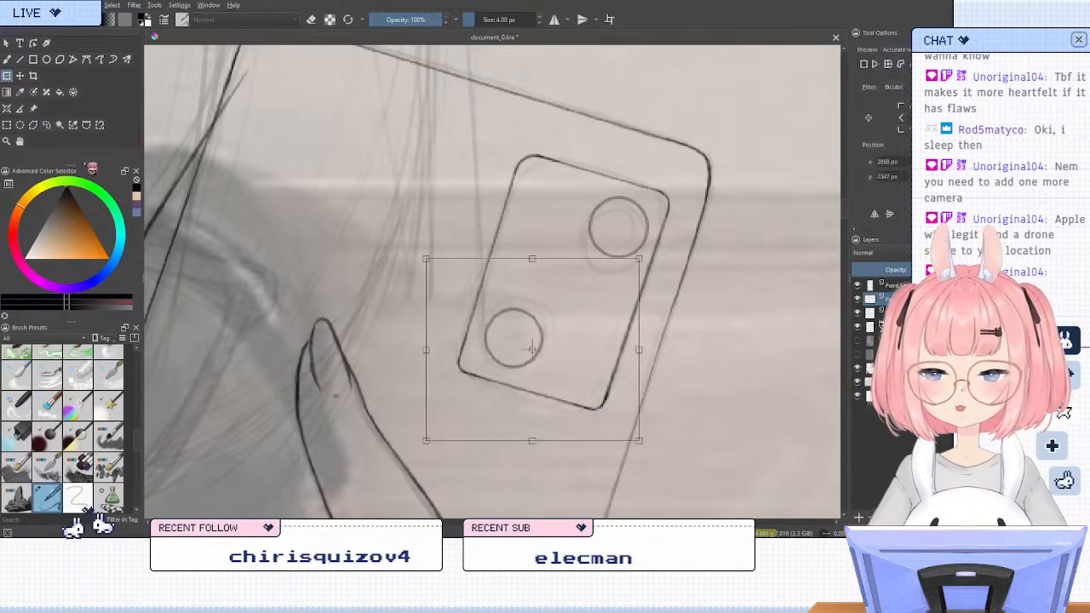
drag(548, 389, 560, 356)
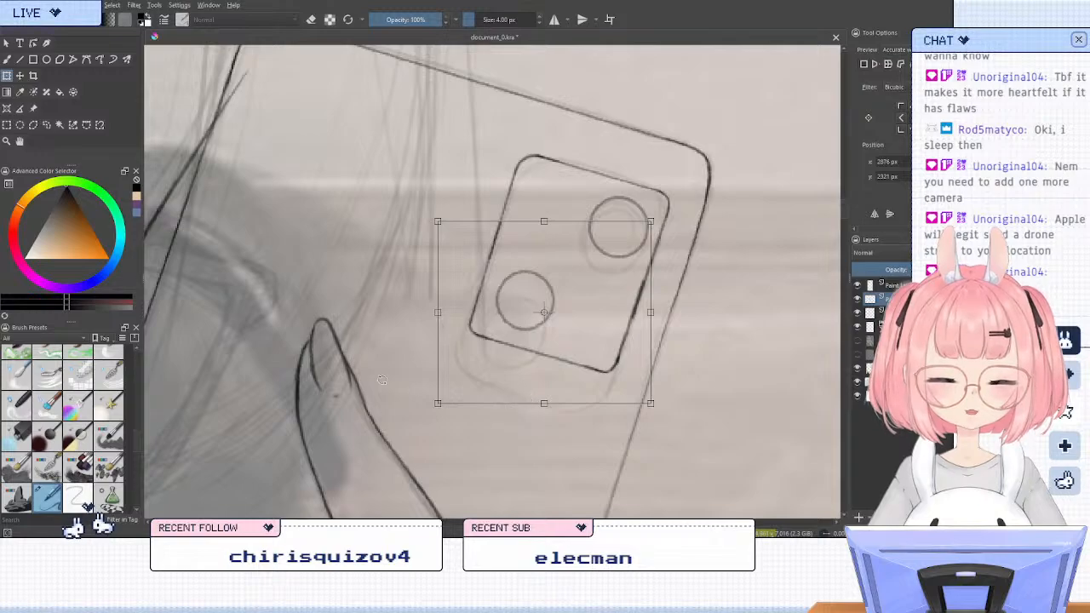
click(46, 125)
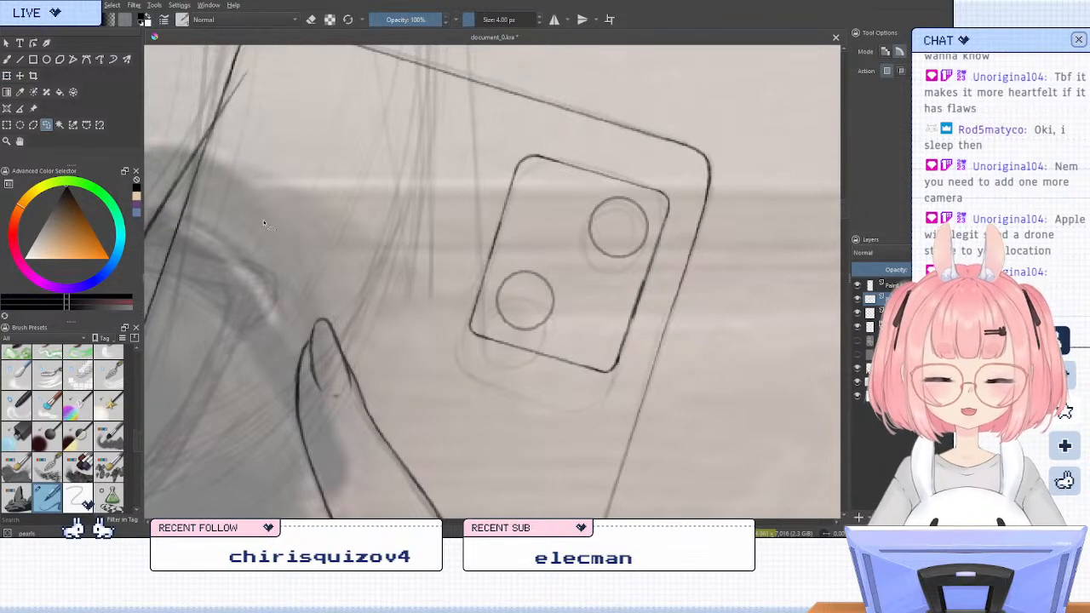
Enlarge the camera module's lower-left lens circle slightly with the Transform tool
scroll(536, 187, down, 7)
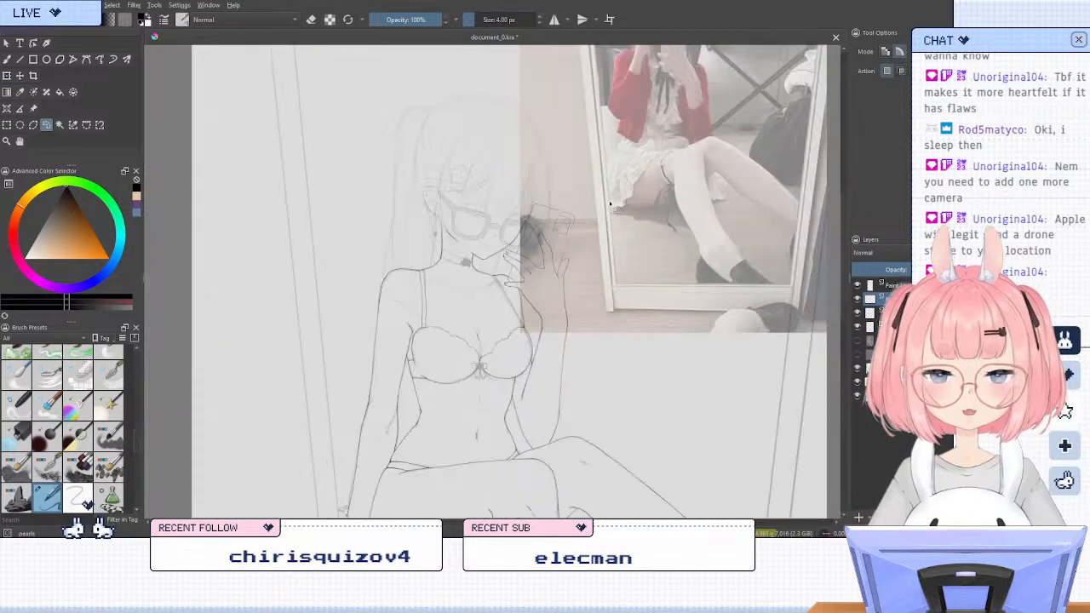
scroll(514, 293, up, 3)
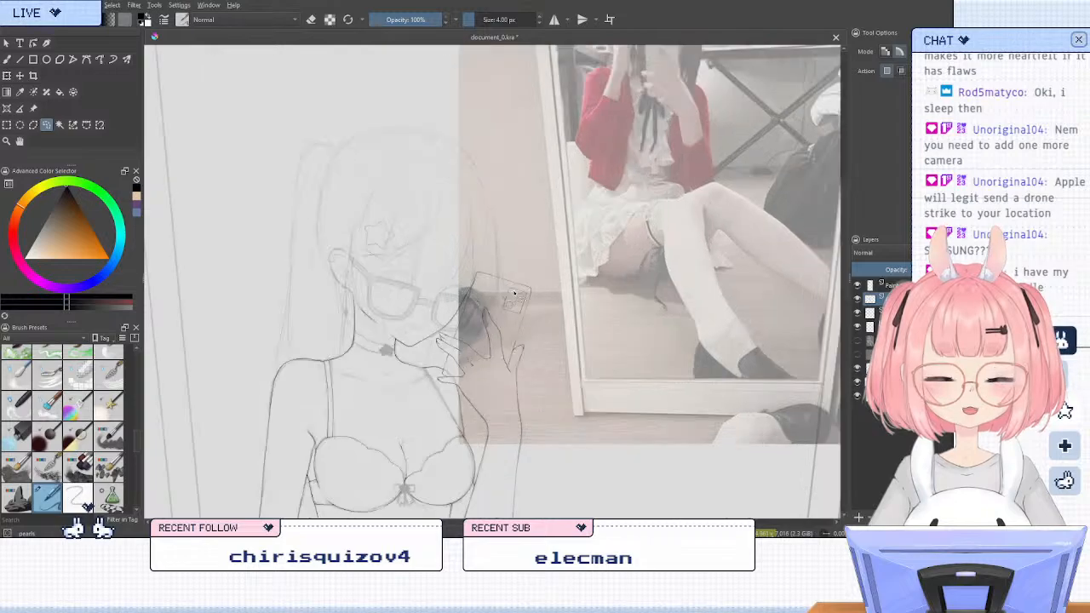
scroll(515, 293, up, 1)
scroll(518, 319, up, 2)
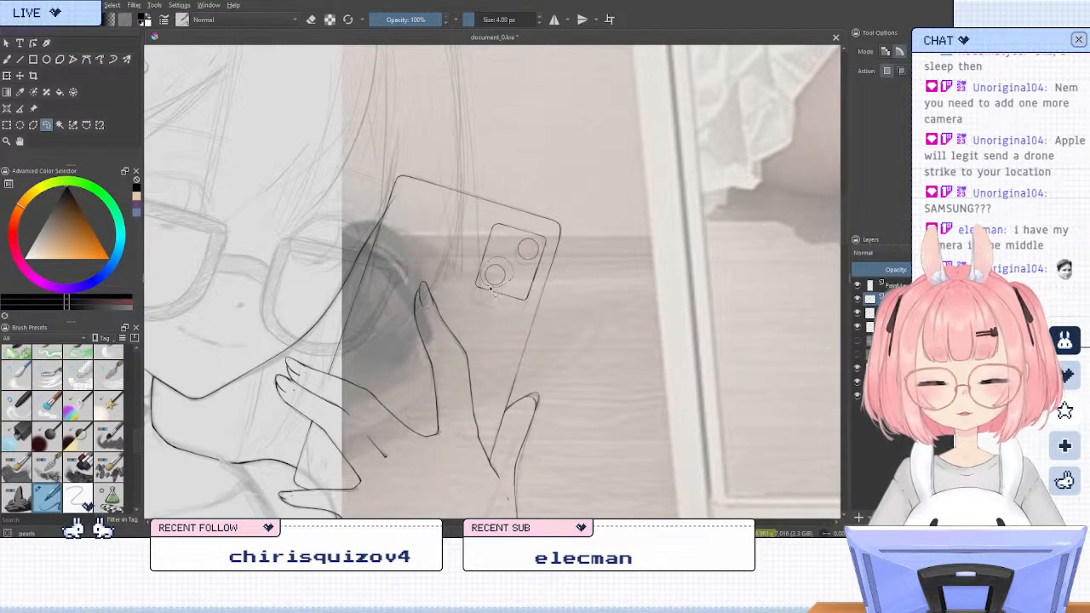
key(ctrl+t)
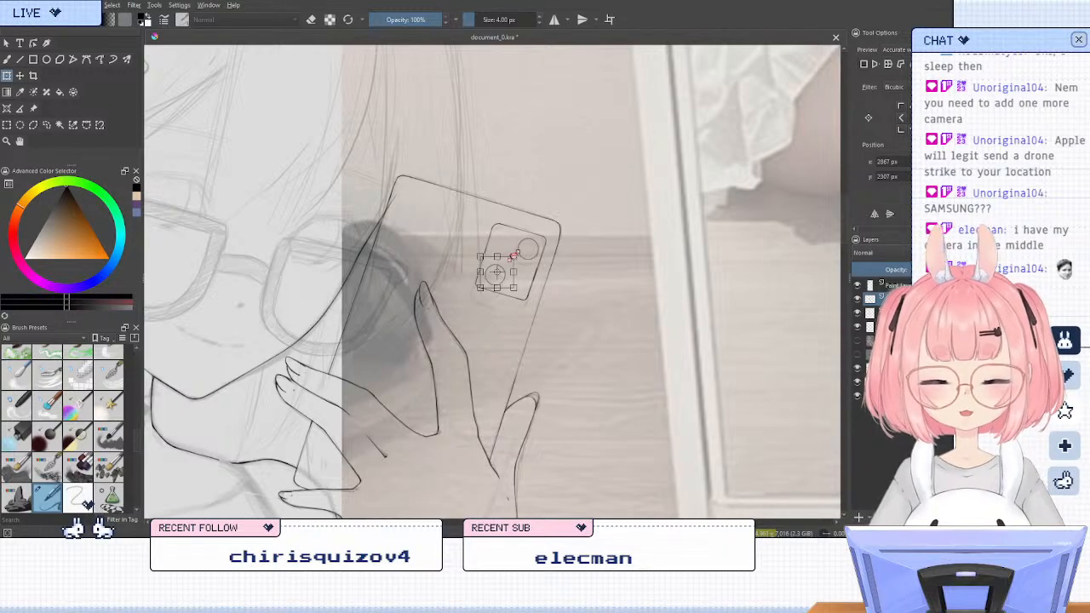
drag(514, 255, 518, 251)
click(47, 126)
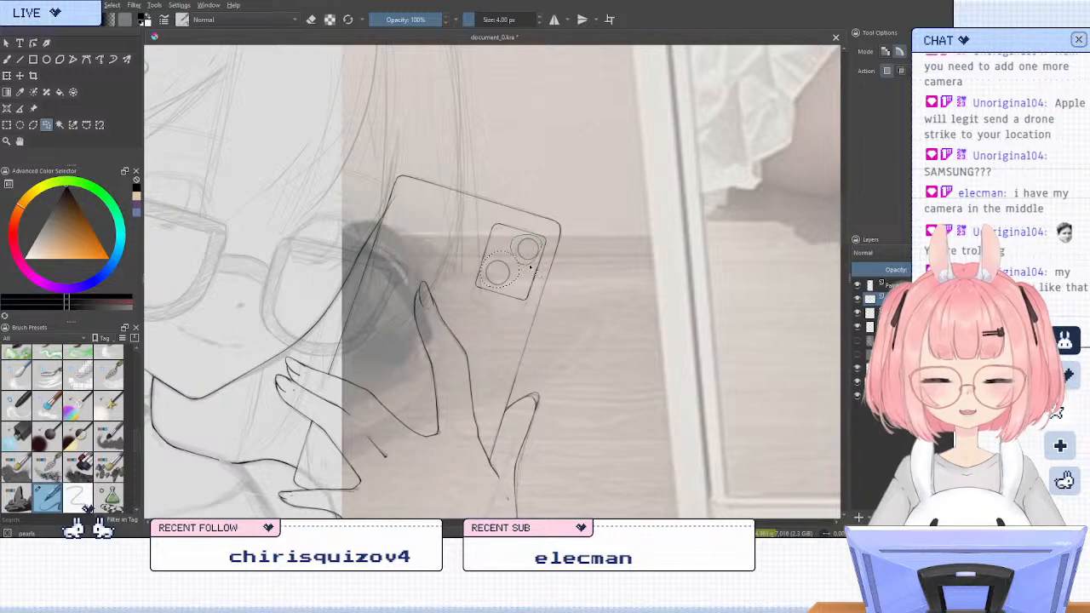
Lasso the upper-right lens circle, enlarge it slightly and shift it inward from the module's corner, and return to the freehand brush
drag(530, 266, 521, 263)
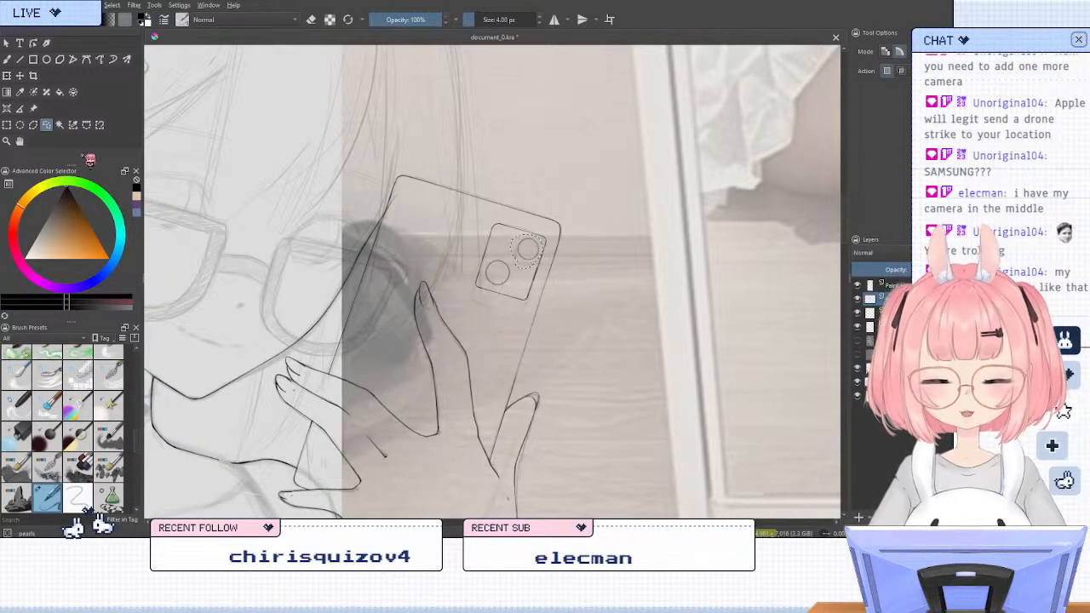
click(7, 75)
key(Return)
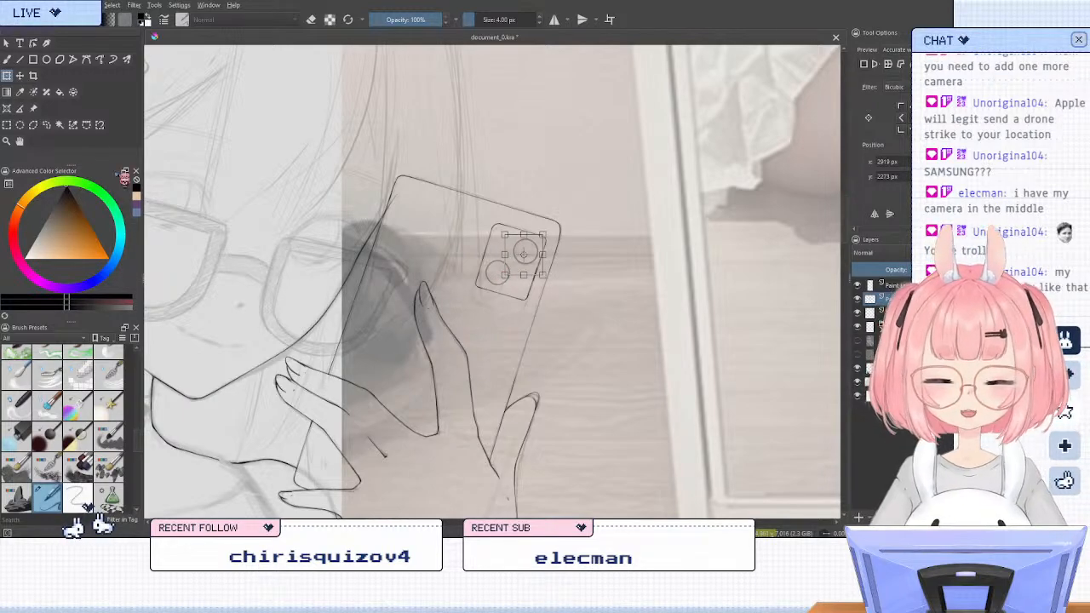
click(46, 124)
click(7, 58)
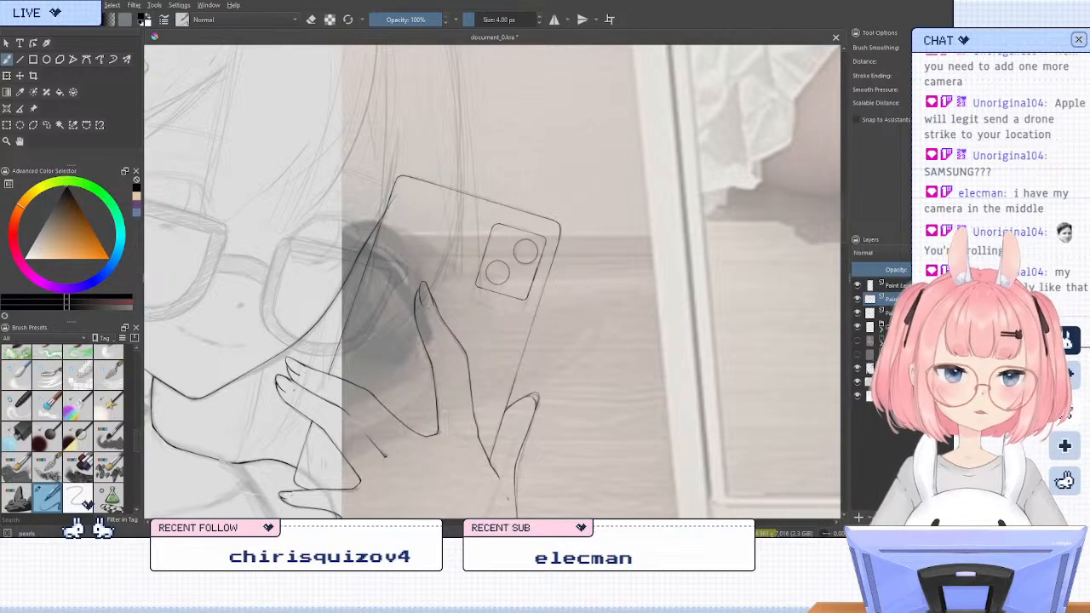
Check the held phone and pose in the reference photo, and hide the photo layer
drag(704, 237, 474, 421)
drag(669, 219, 489, 419)
drag(694, 201, 563, 396)
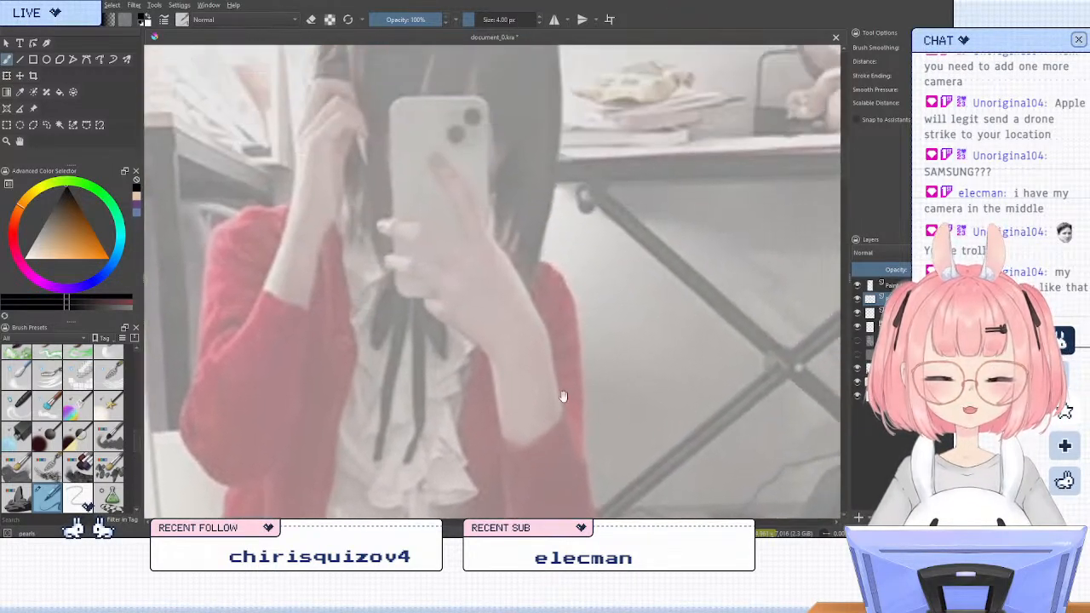
drag(585, 198, 725, 187)
drag(502, 414, 683, 250)
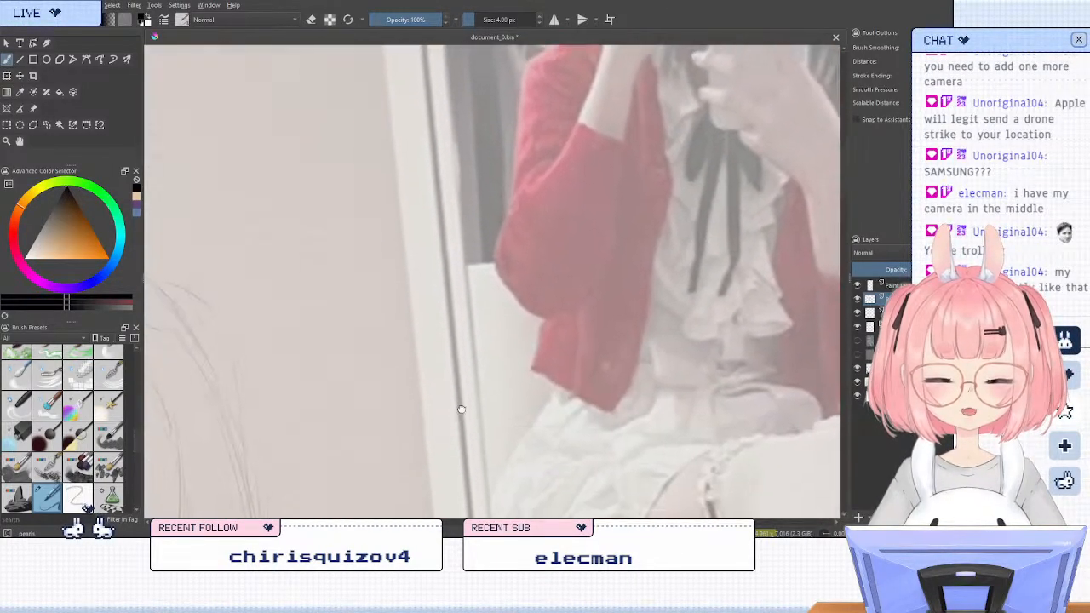
drag(461, 409, 682, 239)
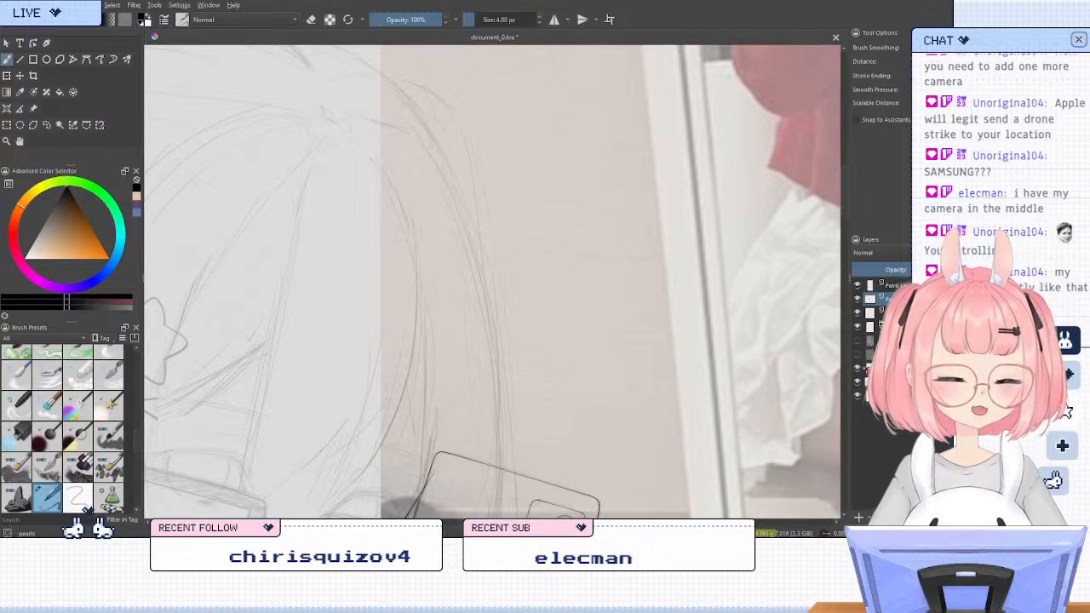
click(857, 368)
scroll(464, 275, down, 6)
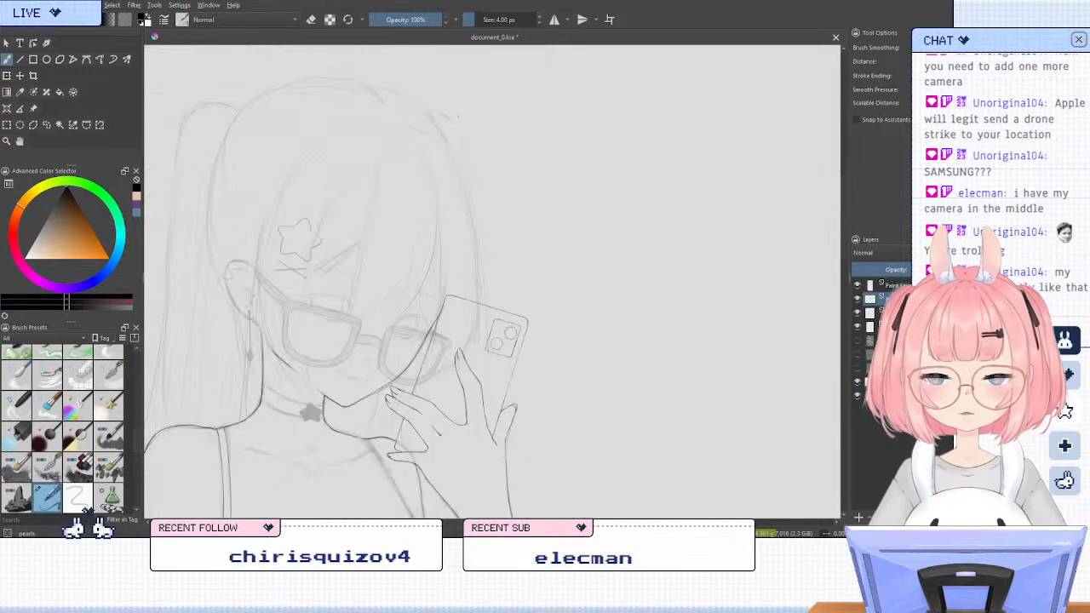
Review the inked figure as a whole, toggling the sketch group and the phone's line art layer off and on for comparison
scroll(339, 246, up, 2)
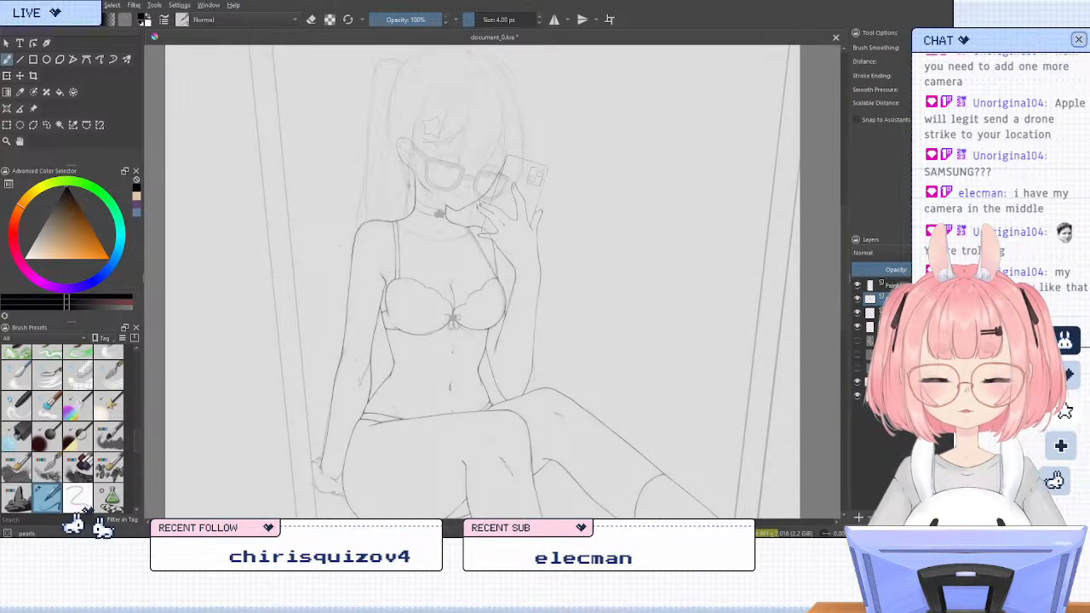
scroll(375, 206, up, 1)
scroll(374, 206, down, 1)
scroll(375, 206, up, 1)
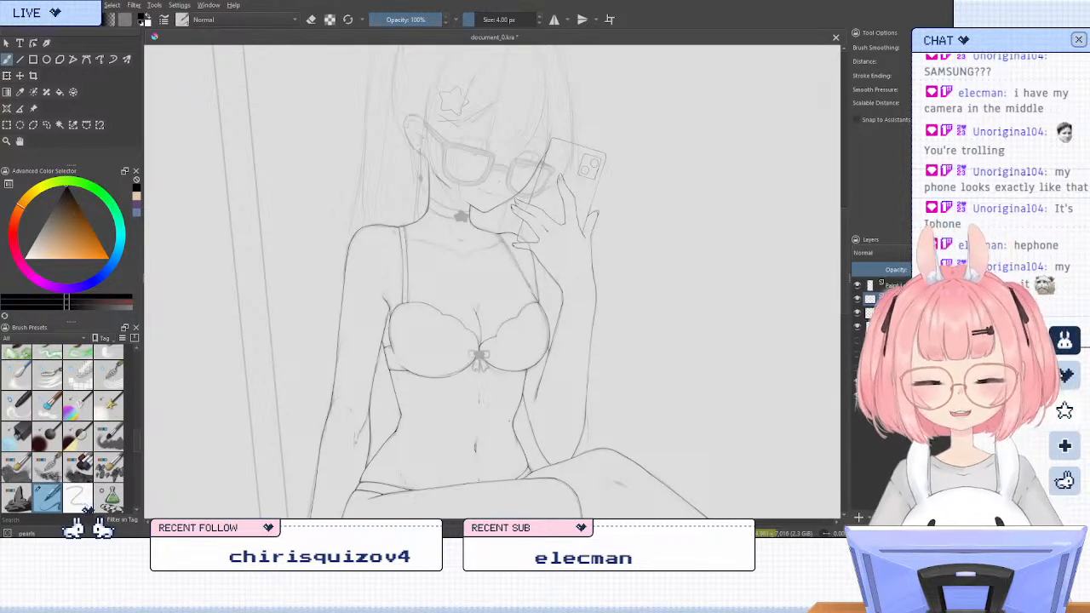
scroll(529, 238, down, 3)
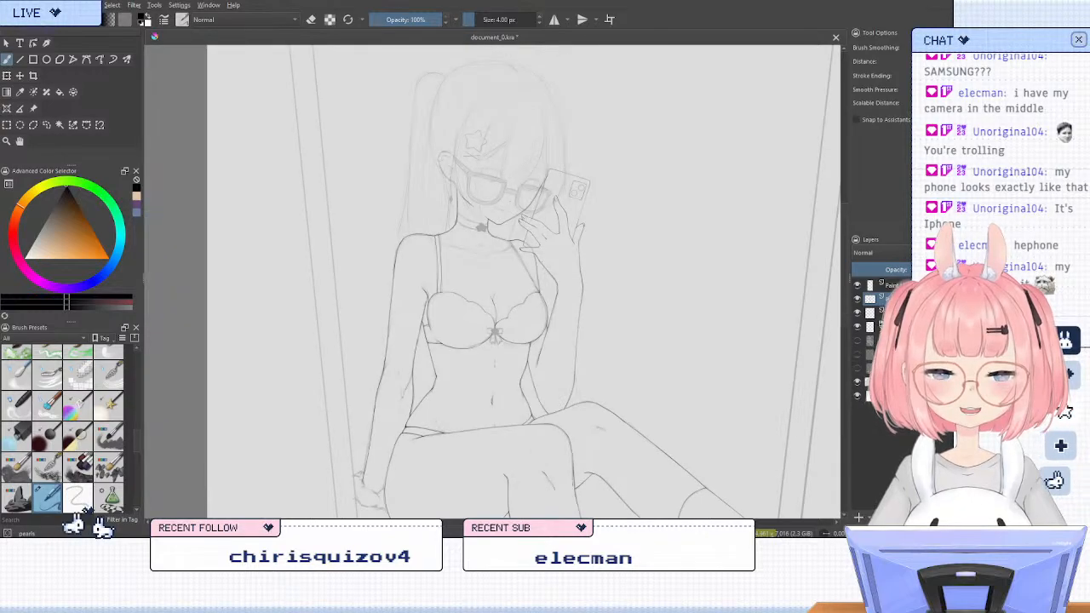
scroll(511, 306, up, 2)
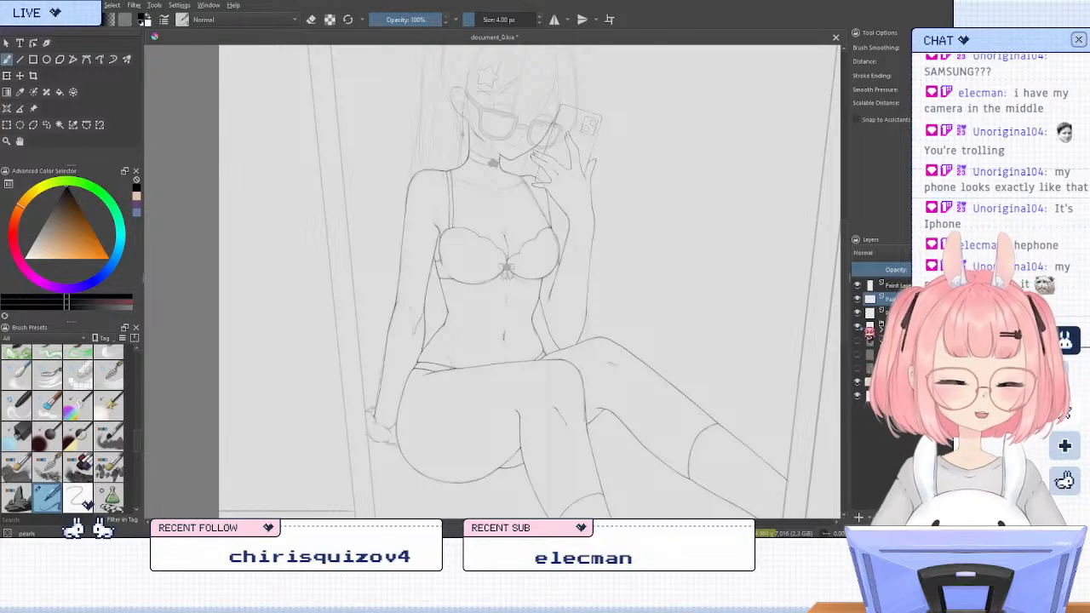
click(858, 327)
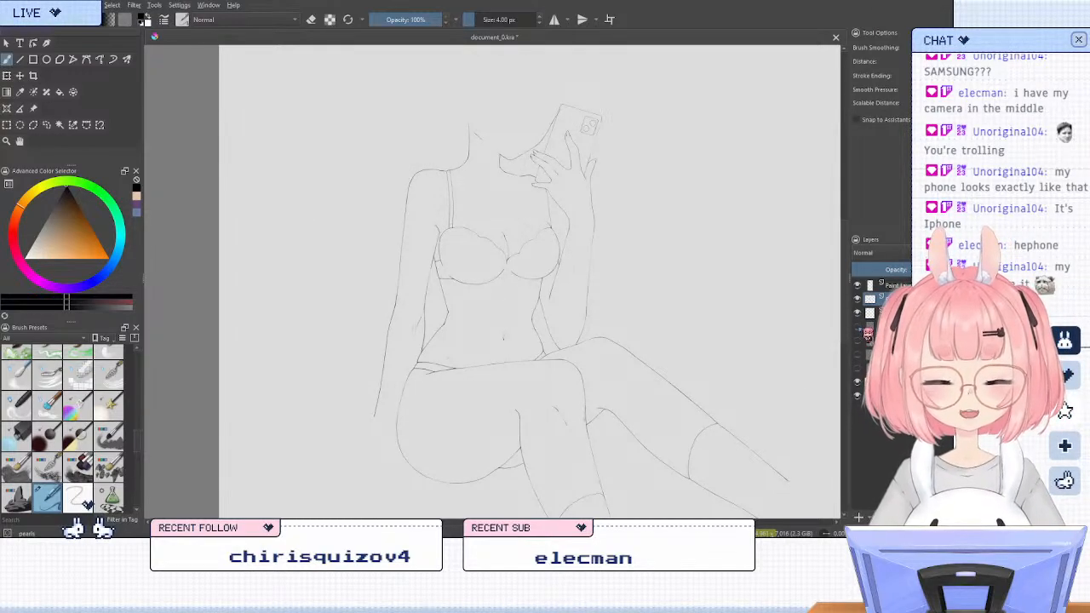
click(859, 327)
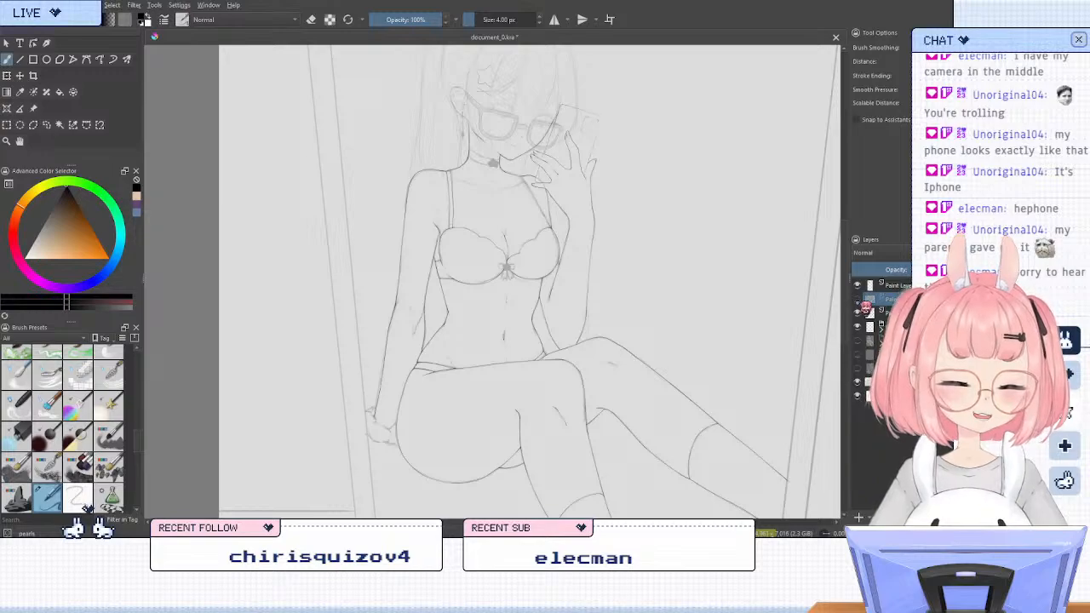
click(859, 301)
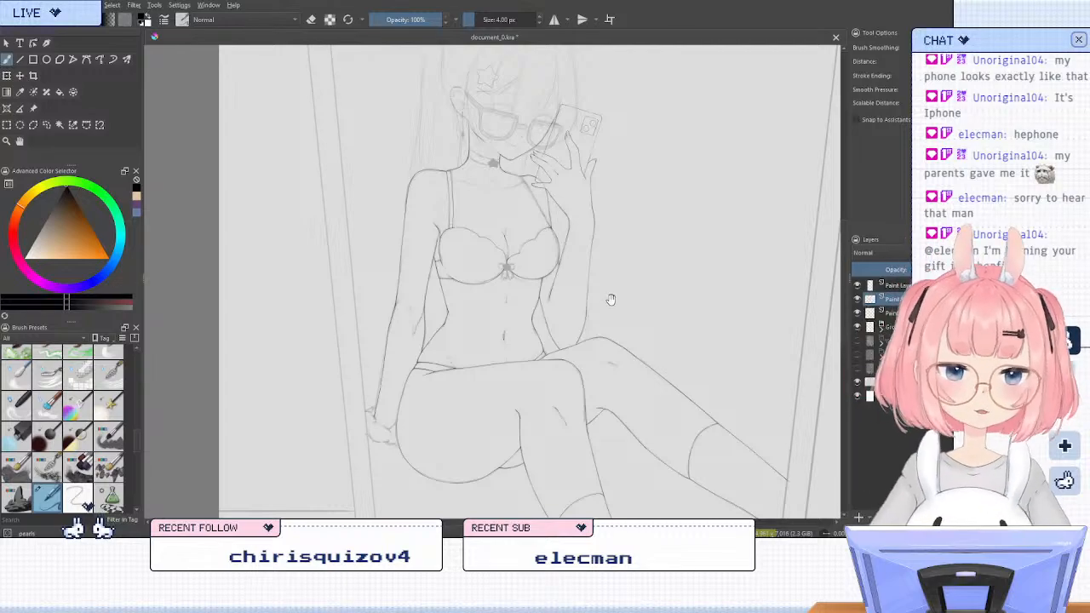
Examine the figure's line art from different view angles and magnifications, including the sketched bow at the bra's centre
drag(611, 299, 648, 304)
key(4)
key(4)
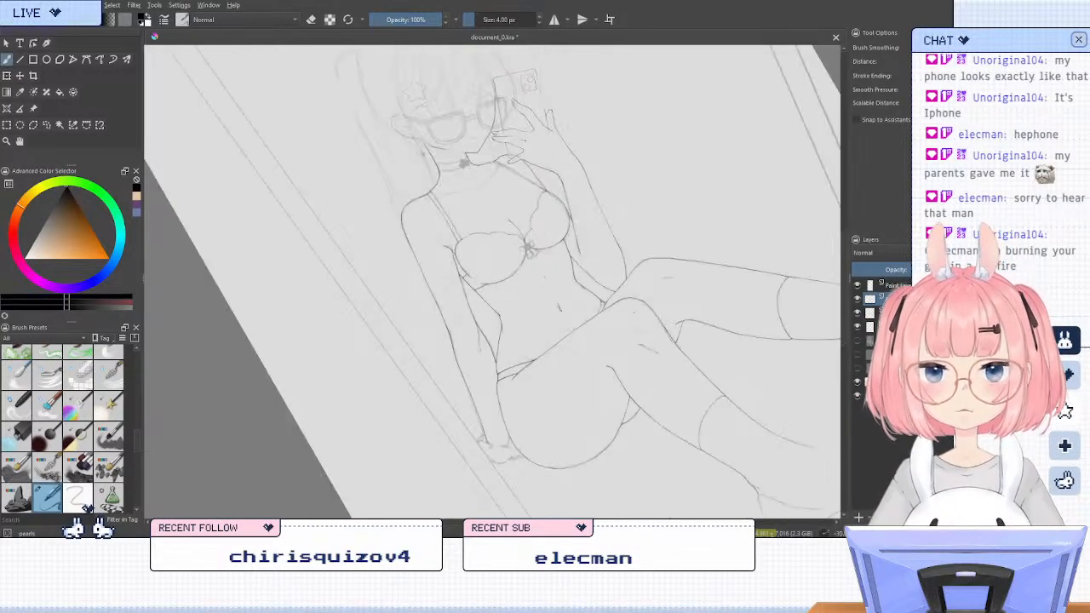
key(6)
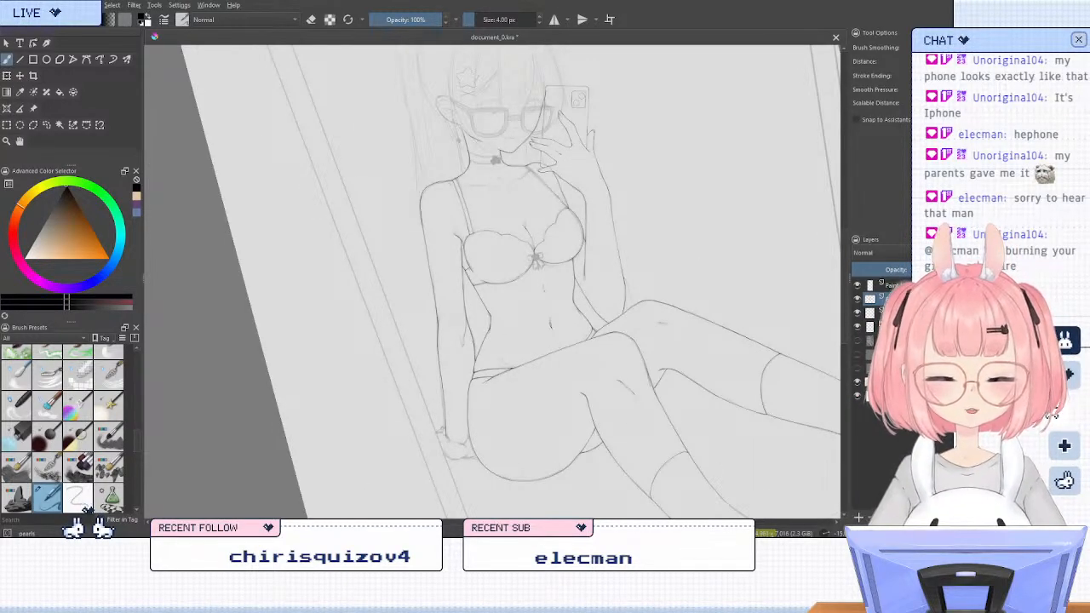
scroll(541, 255, up, 5)
scroll(491, 266, up, 4)
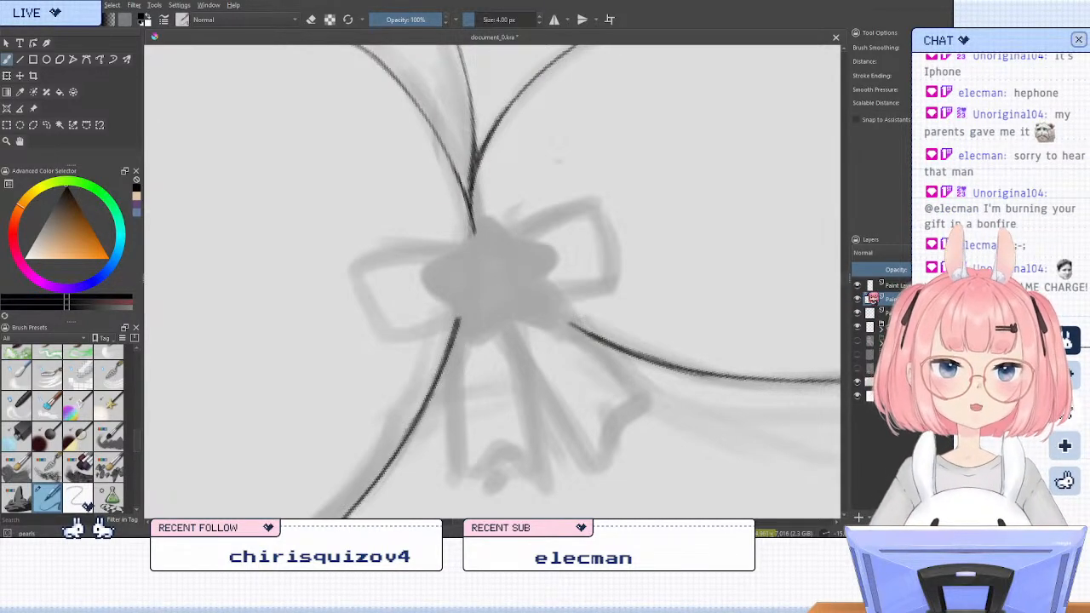
key(6)
scroll(510, 262, down, 5)
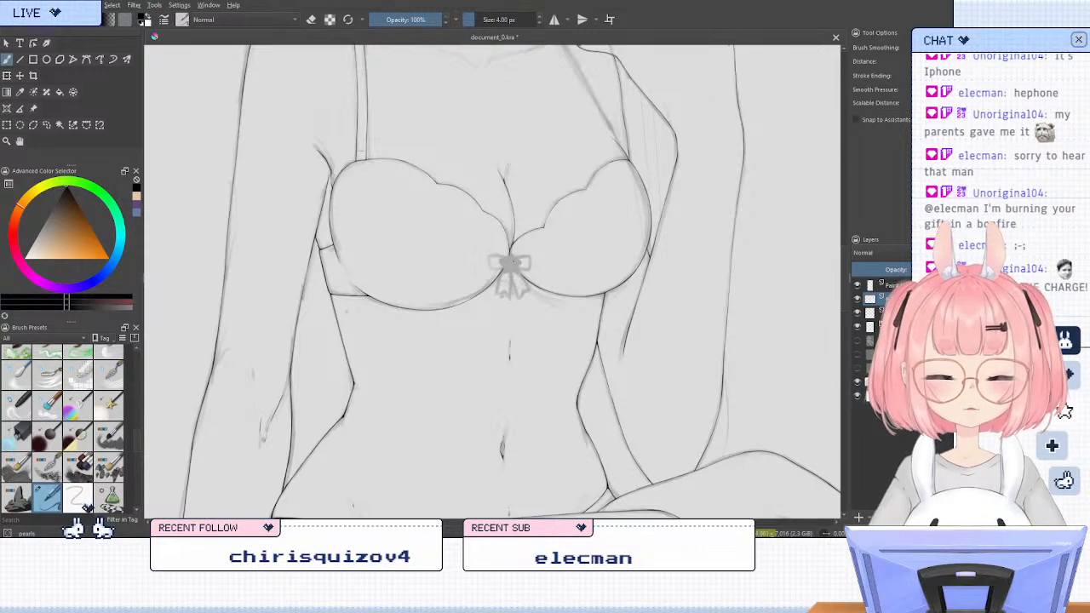
scroll(511, 262, up, 1)
scroll(507, 266, down, 4)
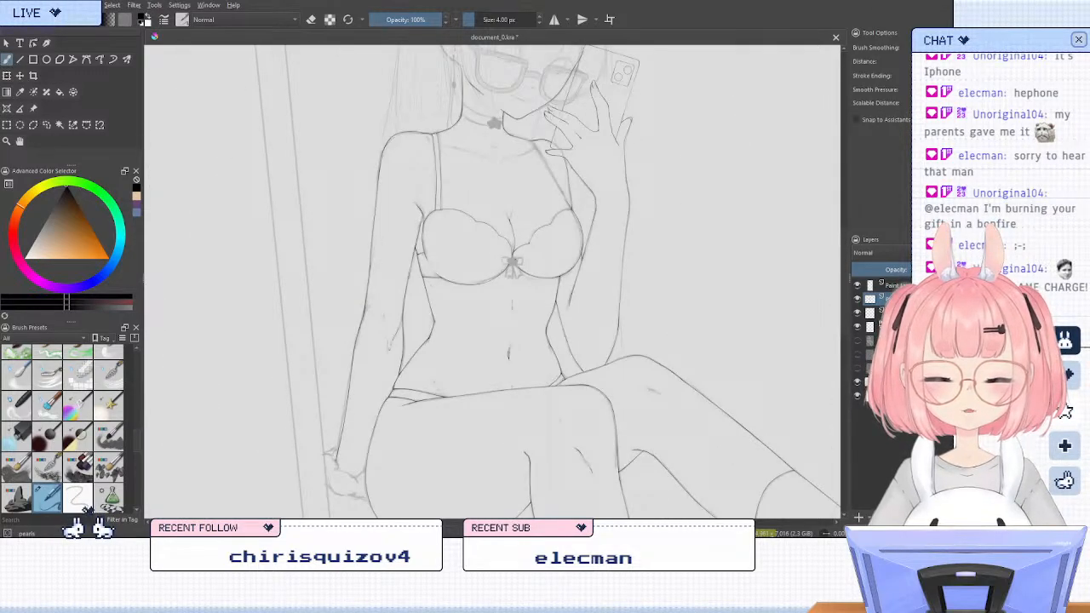
scroll(506, 265, up, 2)
scroll(506, 236, down, 1)
scroll(509, 201, up, 1)
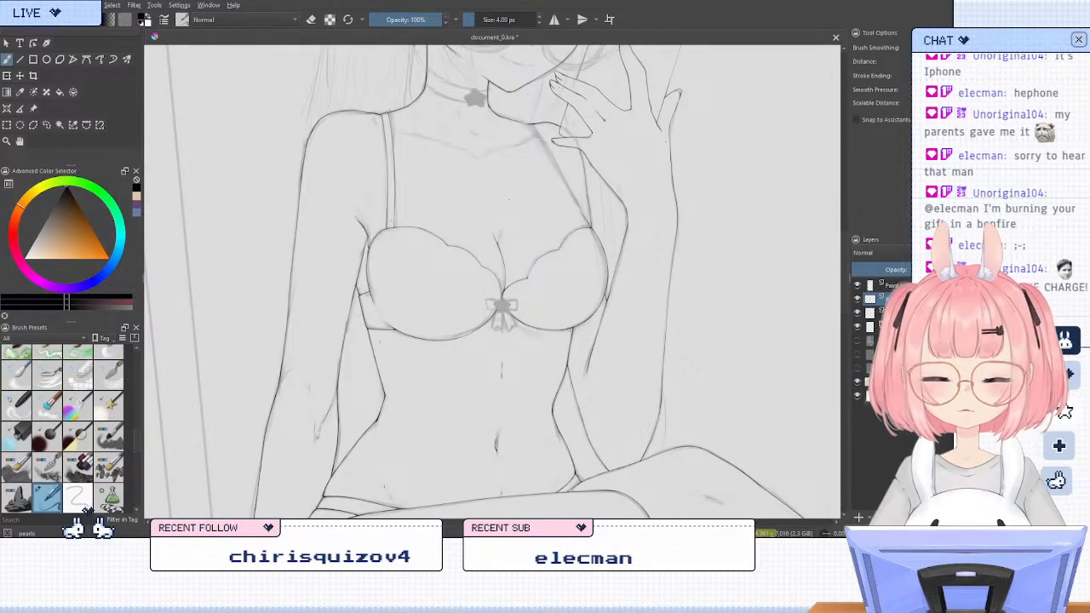
scroll(509, 200, down, 1)
scroll(511, 69, down, 1)
scroll(511, 68, up, 1)
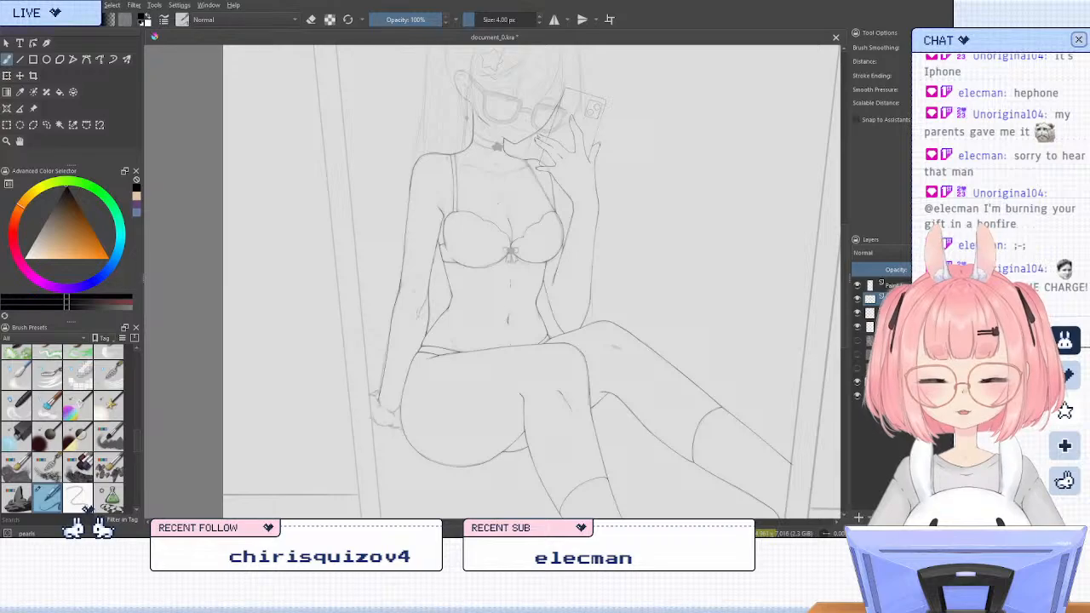
scroll(511, 68, up, 1)
Mirror the canvas view and toggle the two uppermost line art layers to check which lines around the shoulder strap each holds
key(m)
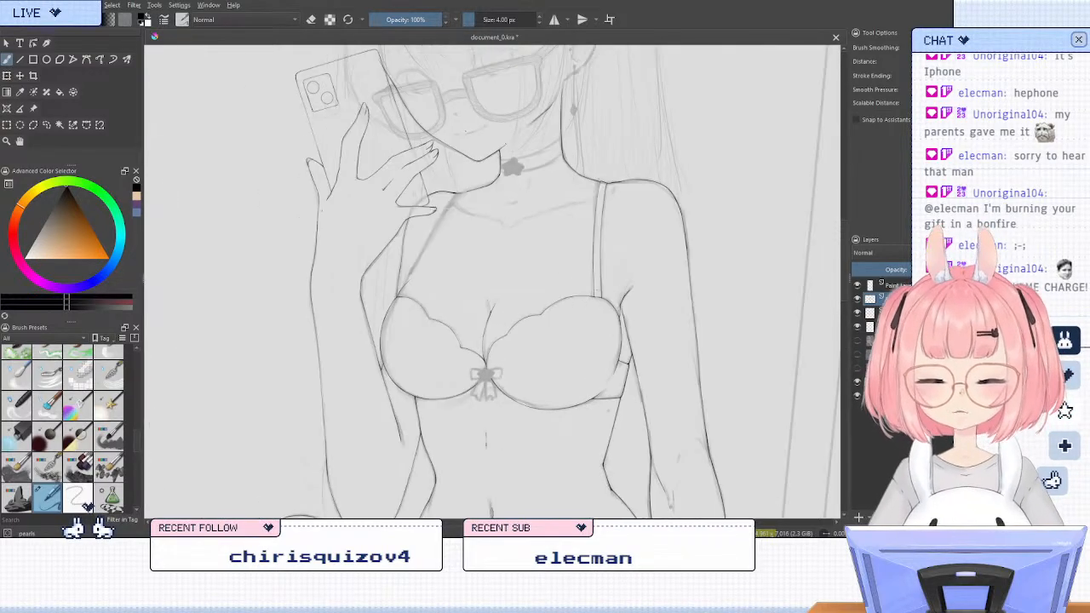
scroll(434, 230, up, 2)
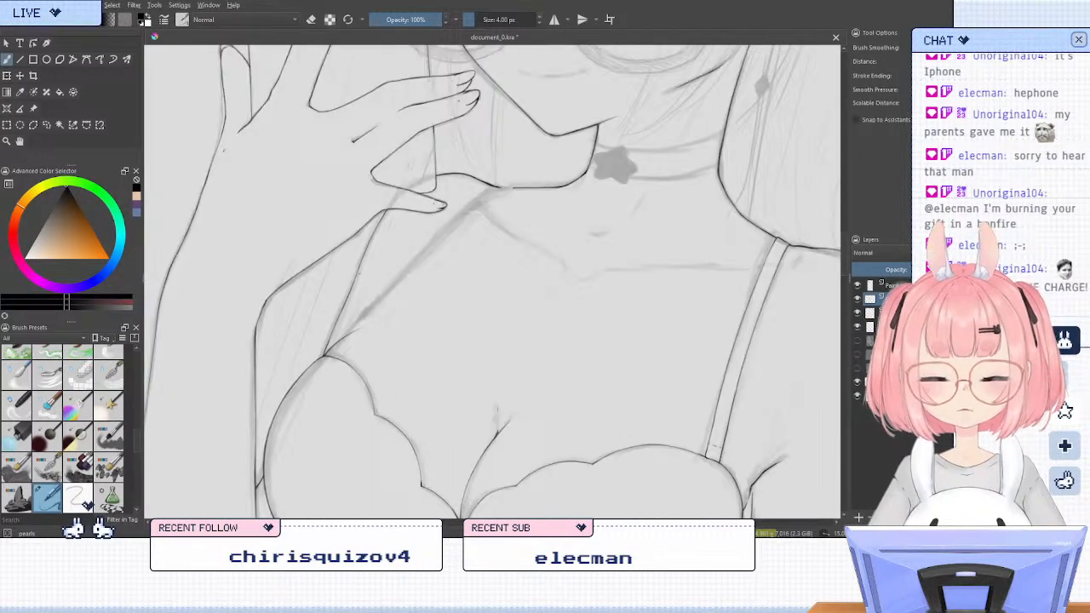
scroll(434, 230, up, 1)
scroll(366, 305, up, 1)
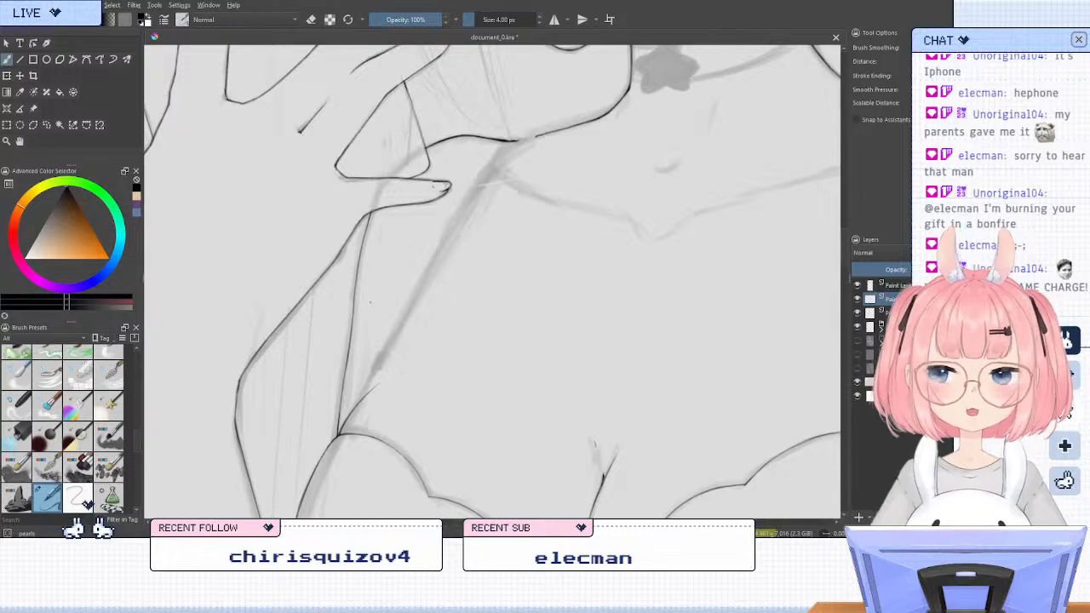
key(4)
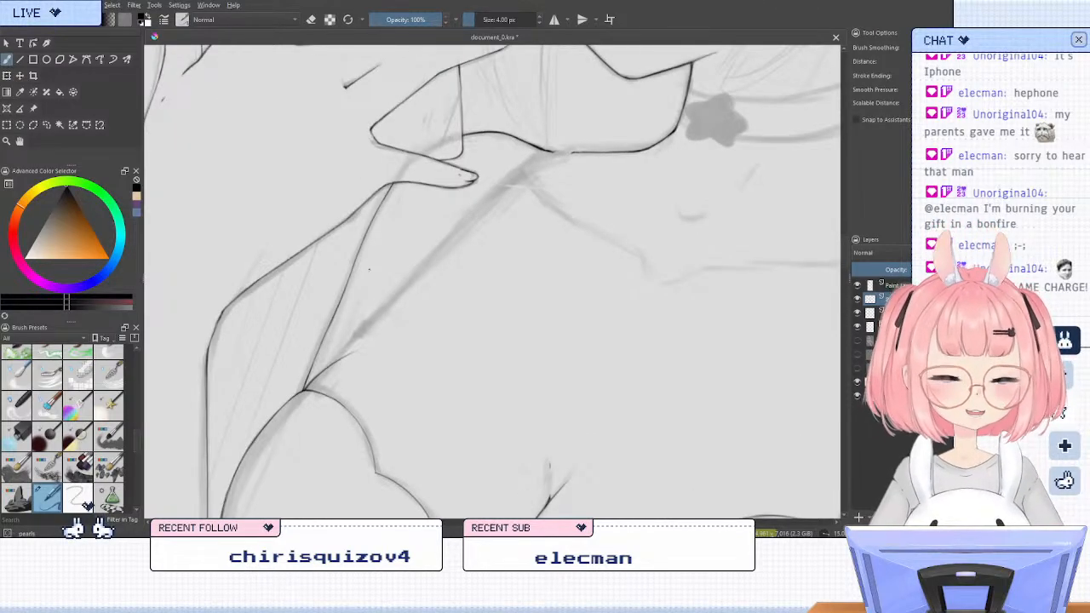
click(859, 300)
click(858, 299)
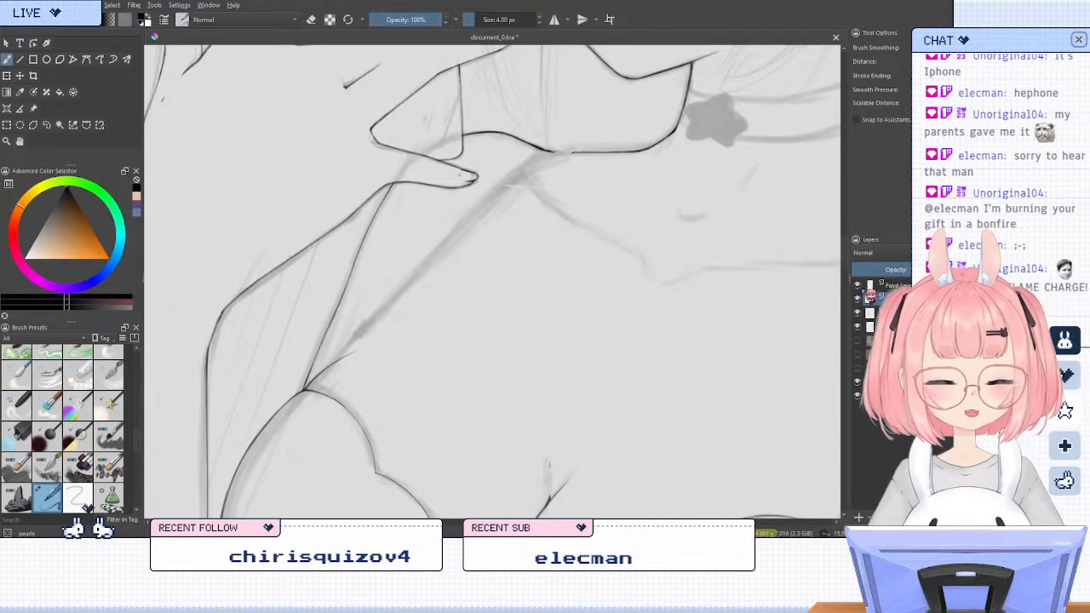
click(859, 286)
click(858, 286)
click(858, 286)
click(858, 286)
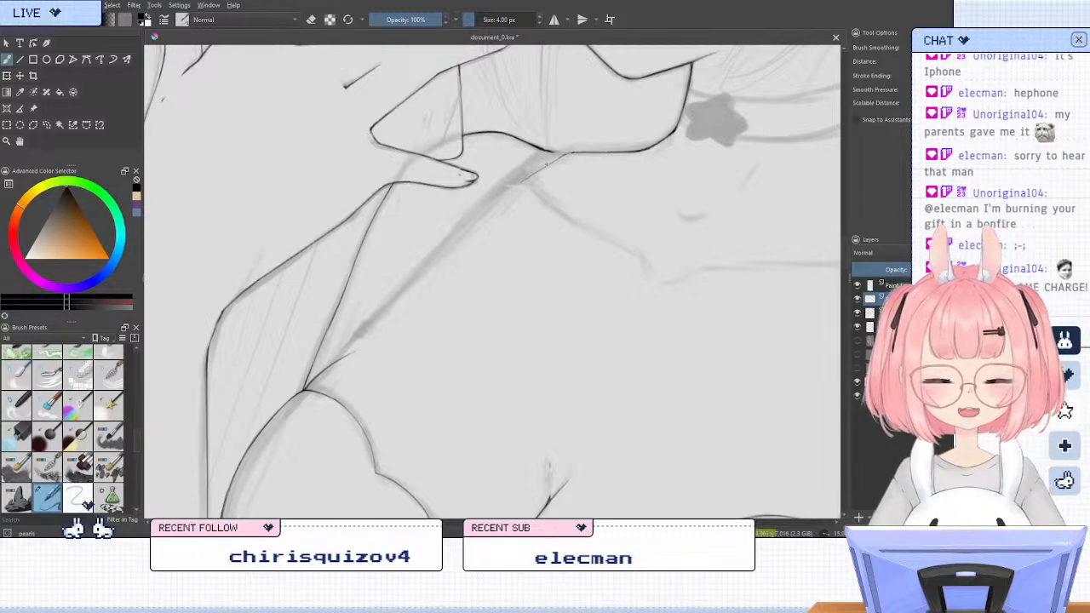
Ink the lower edge of the shoulder strap beside the raised hand, from the bra cup up to the shoulder line, redoing unsatisfactory strokes
key(ctrl+z)
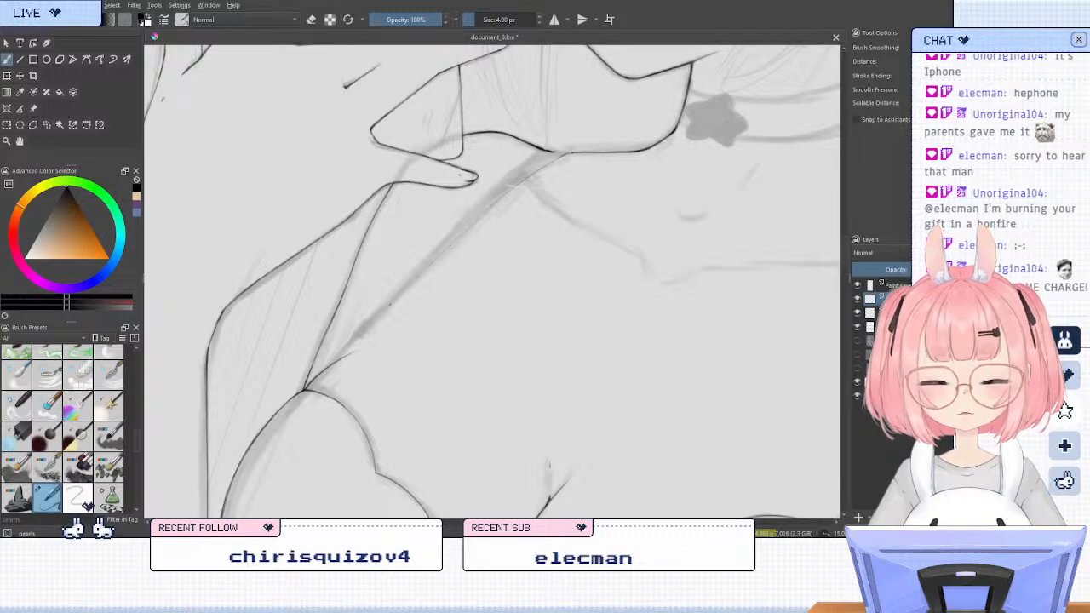
mouse_move(350, 342)
mouse_down()
mouse_move(422, 265)
mouse_move(407, 283)
mouse_up()
key(ctrl+z)
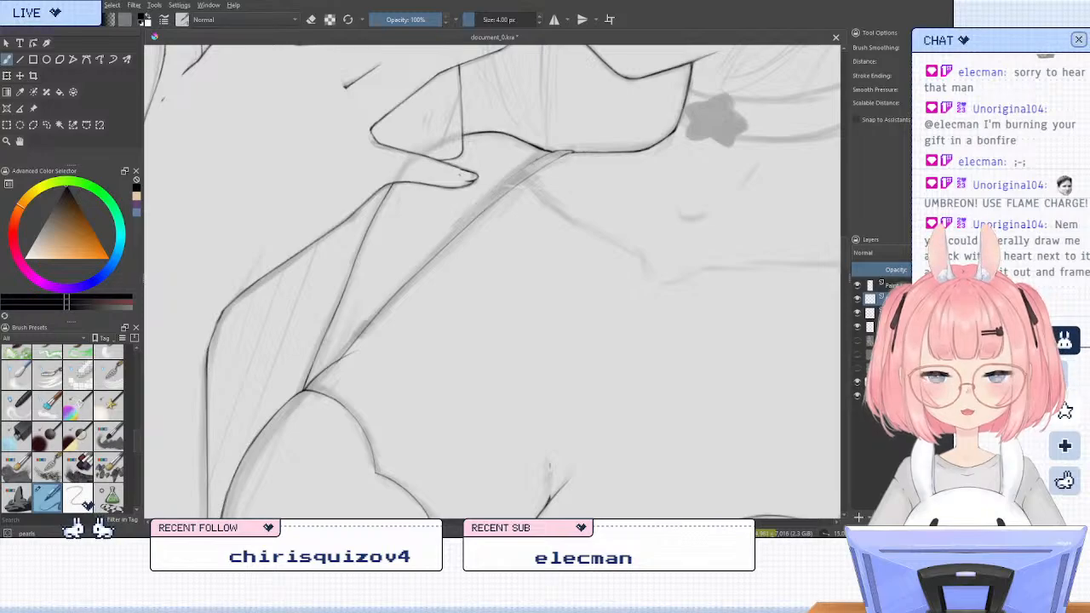
key(ctrl+z)
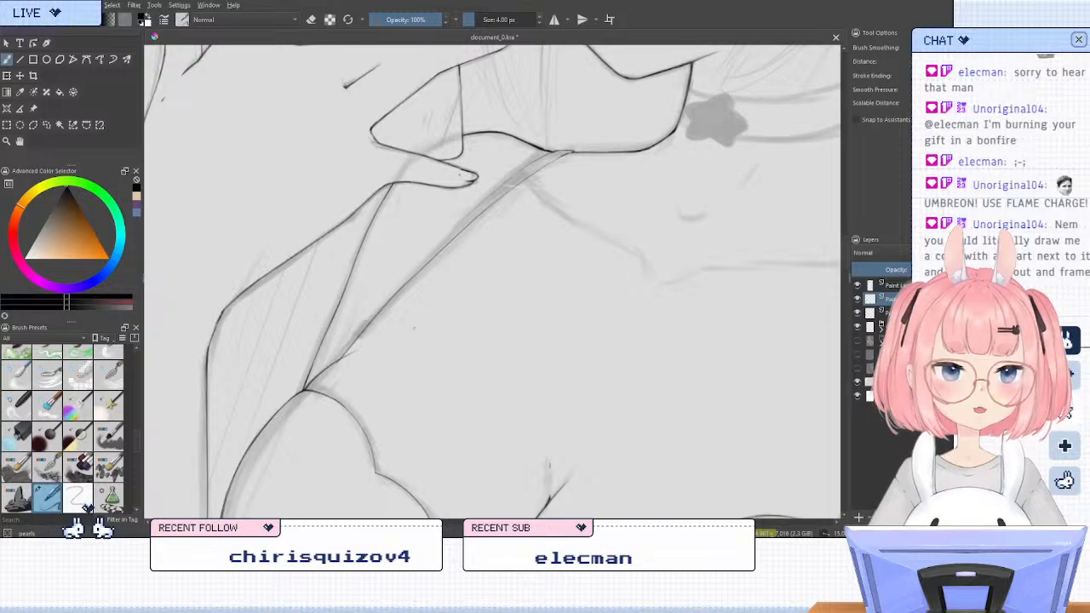
Doodle a small finger shape with a heart above it on the empty canvas beside the figure, and erase the doodle
drag(657, 286, 386, 372)
drag(770, 233, 449, 313)
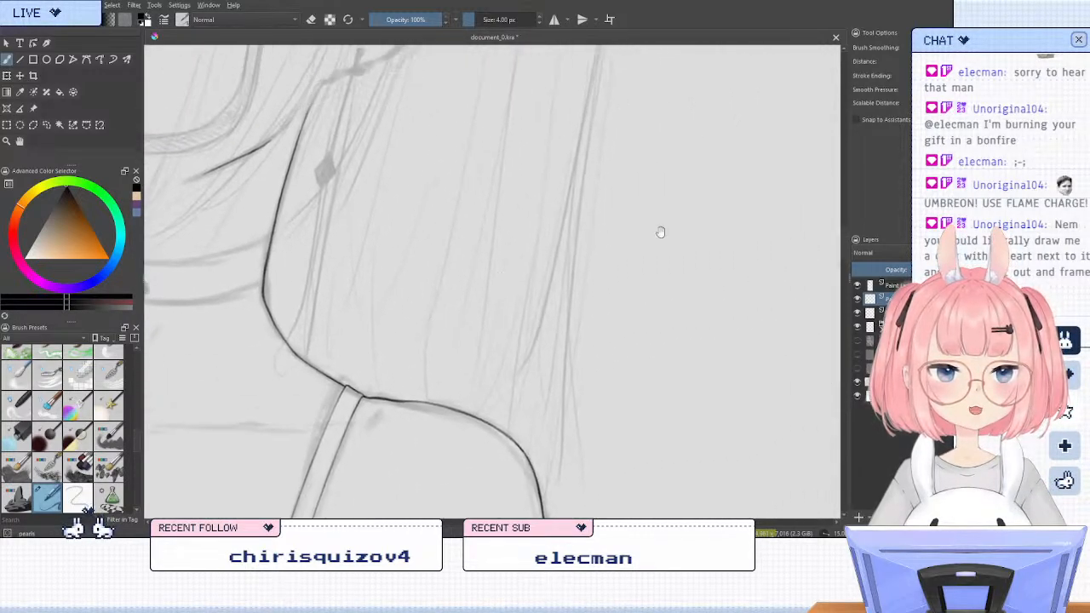
mouse_move(662, 233)
mouse_down()
mouse_move(311, 422)
mouse_move(249, 436)
mouse_up()
mouse_move(510, 269)
mouse_down()
mouse_move(548, 279)
mouse_move(512, 277)
mouse_move(560, 262)
mouse_move(512, 308)
mouse_move(534, 325)
mouse_move(520, 343)
mouse_move(527, 320)
mouse_up()
key(ctrl+z)
key(ctrl+z)
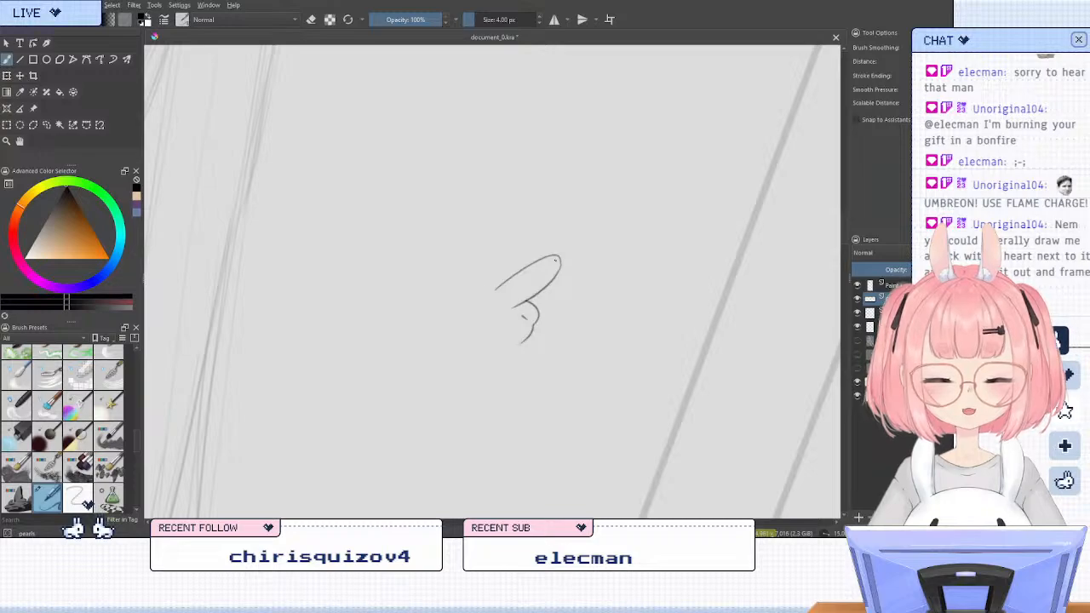
drag(546, 269, 551, 274)
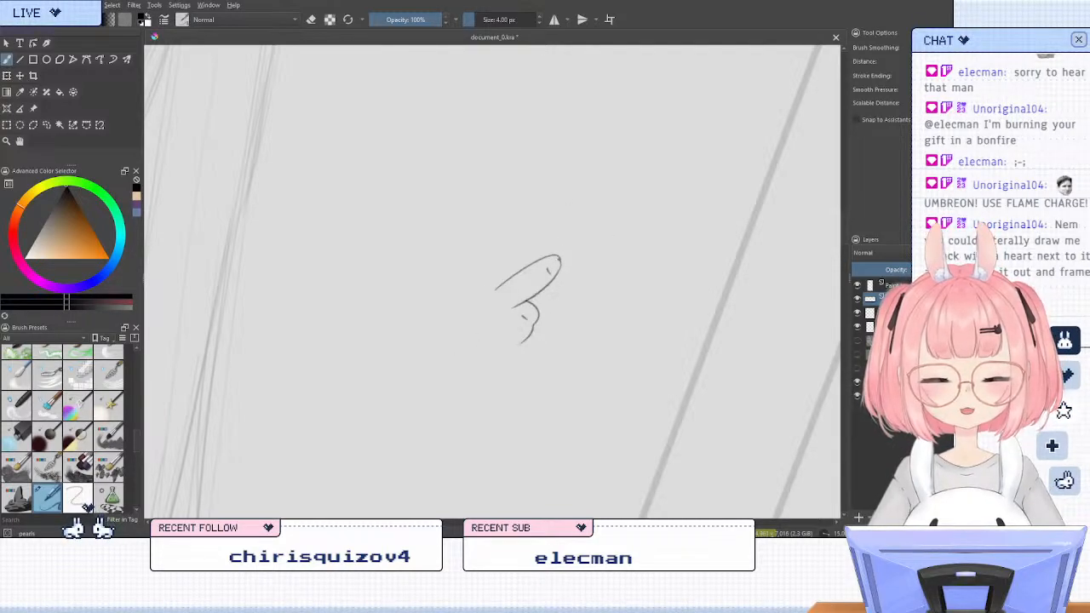
drag(545, 229, 545, 239)
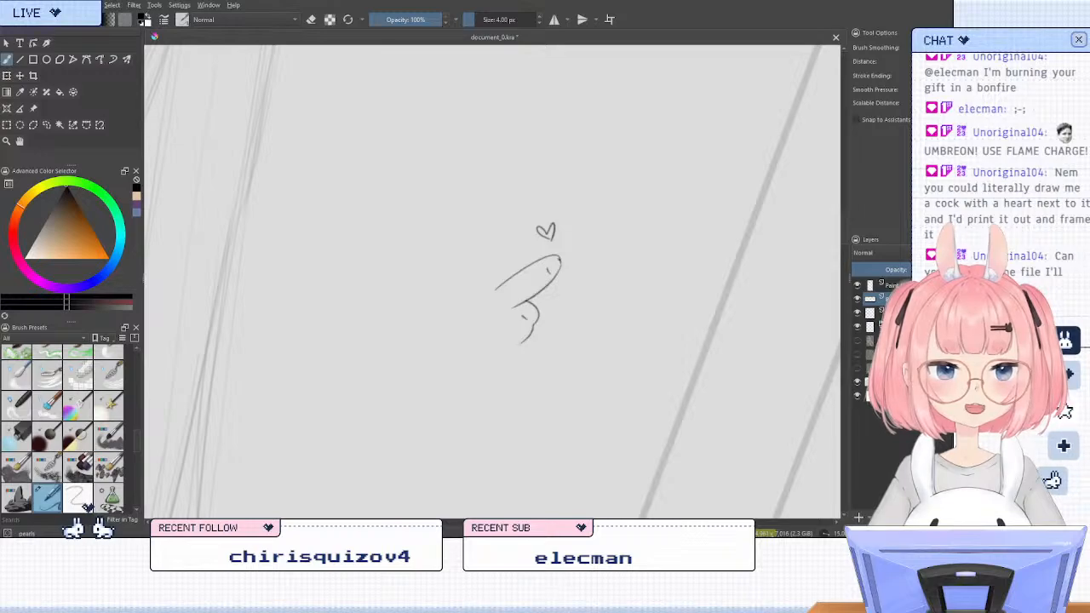
key(slash)
mouse_move(556, 223)
mouse_down()
mouse_move(458, 323)
mouse_move(601, 218)
mouse_move(536, 314)
mouse_up()
key(slash)
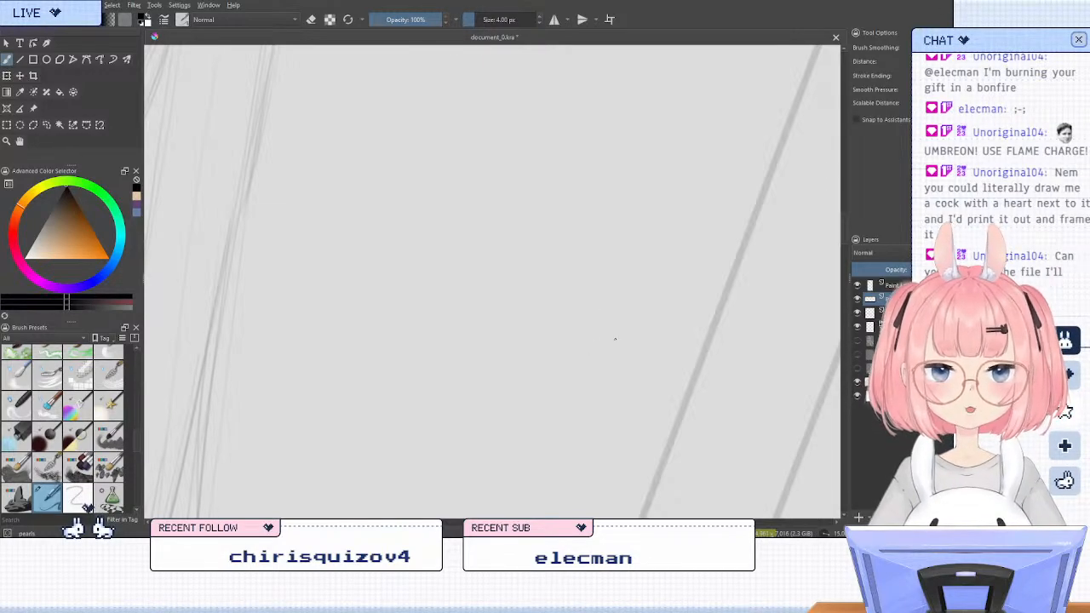
Erase the inked lower edge of the shoulder strap beside the raised hand, keeping the end that meets the shoulder line
scroll(583, 280, down, 7)
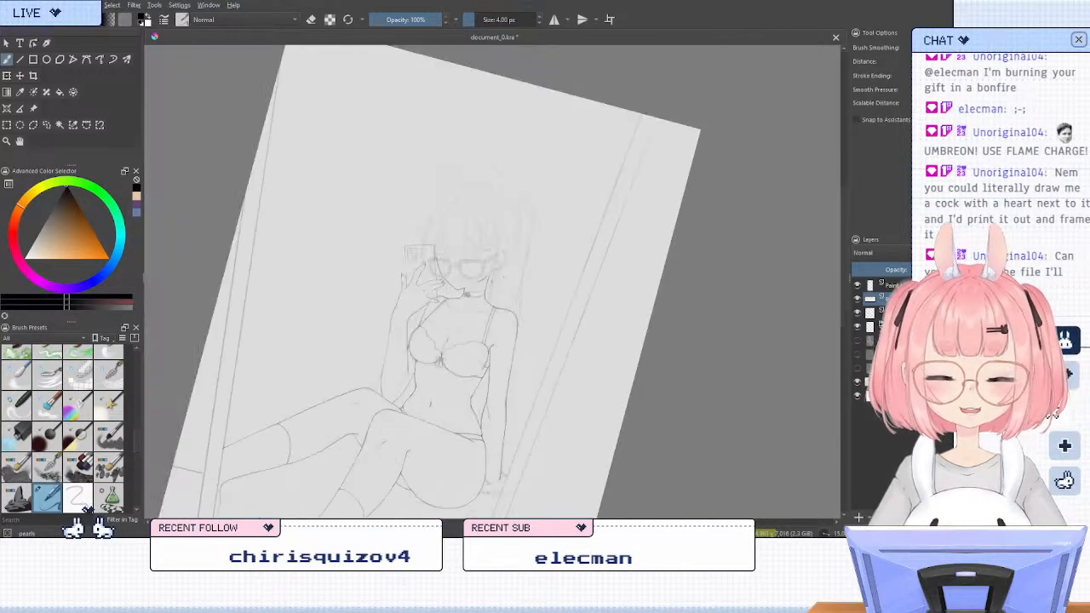
scroll(503, 294, up, 2)
scroll(481, 288, up, 5)
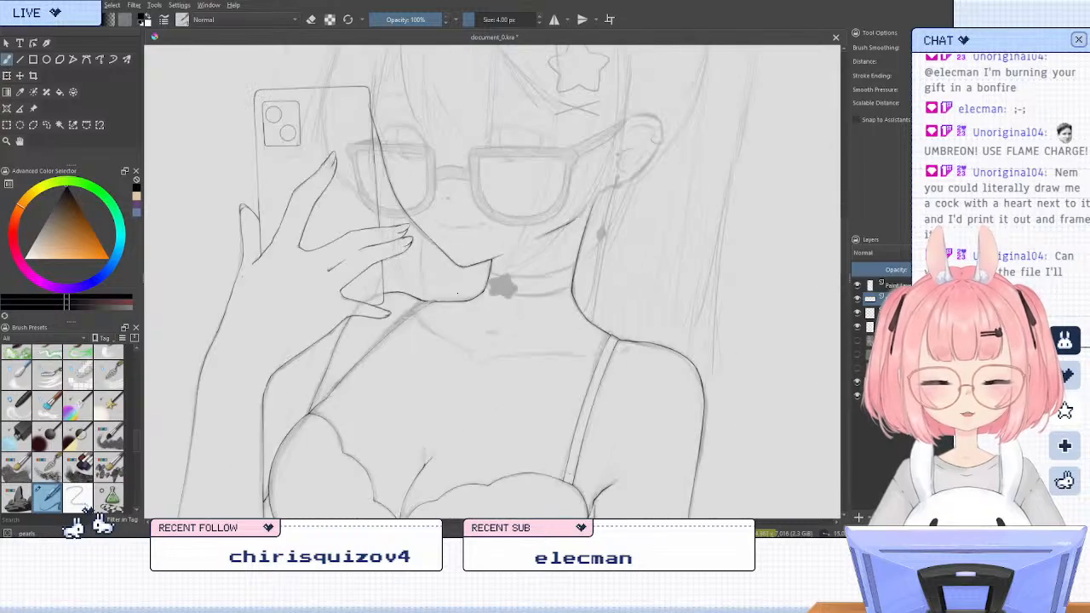
scroll(581, 253, up, 6)
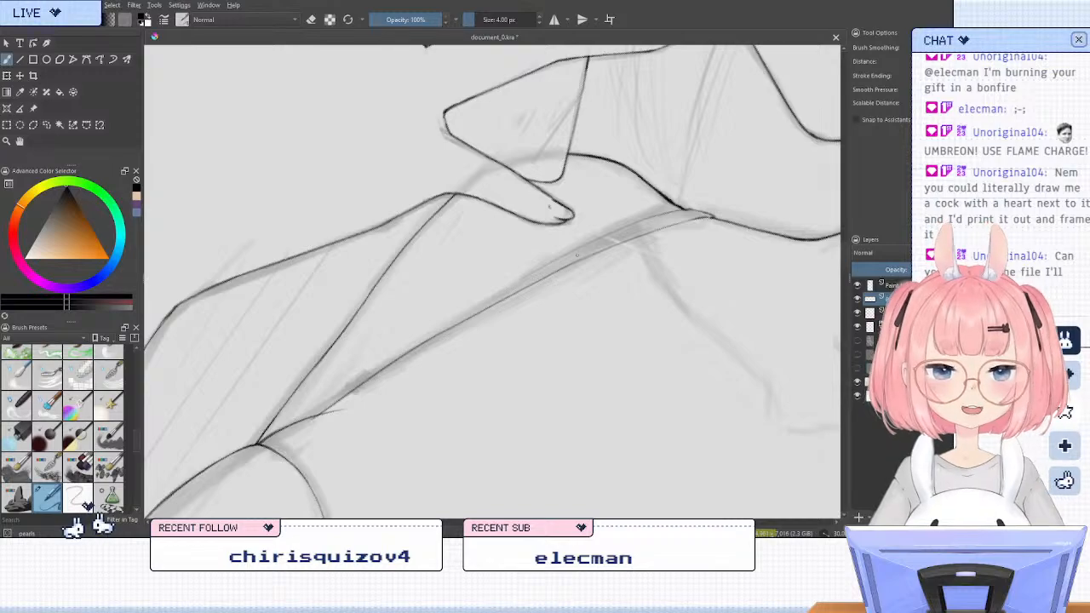
key(slash)
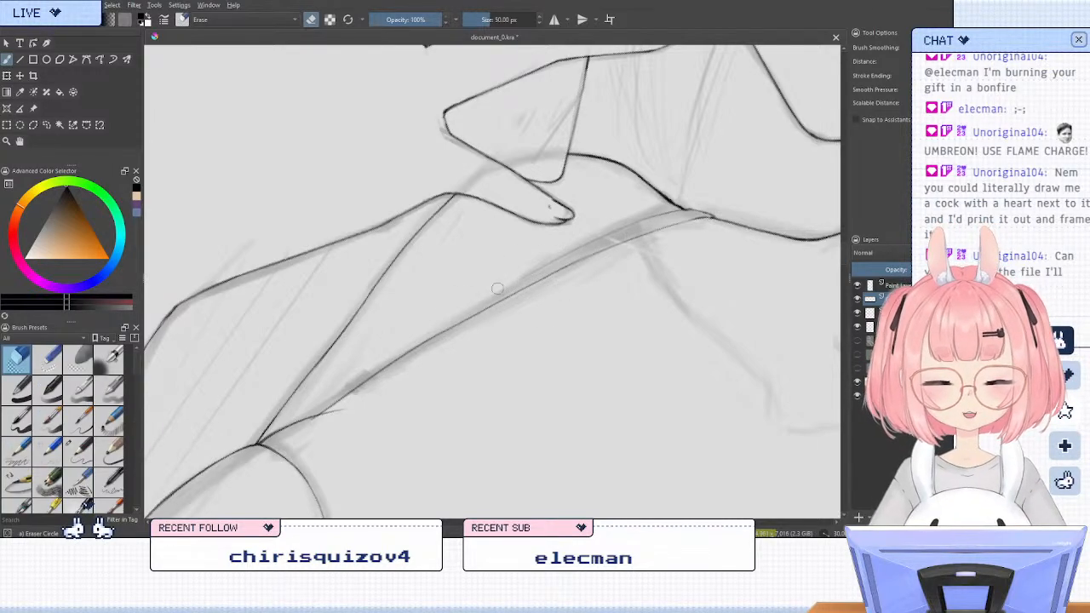
mouse_move(498, 287)
mouse_down()
mouse_move(303, 416)
mouse_move(556, 265)
mouse_up()
key(slash)
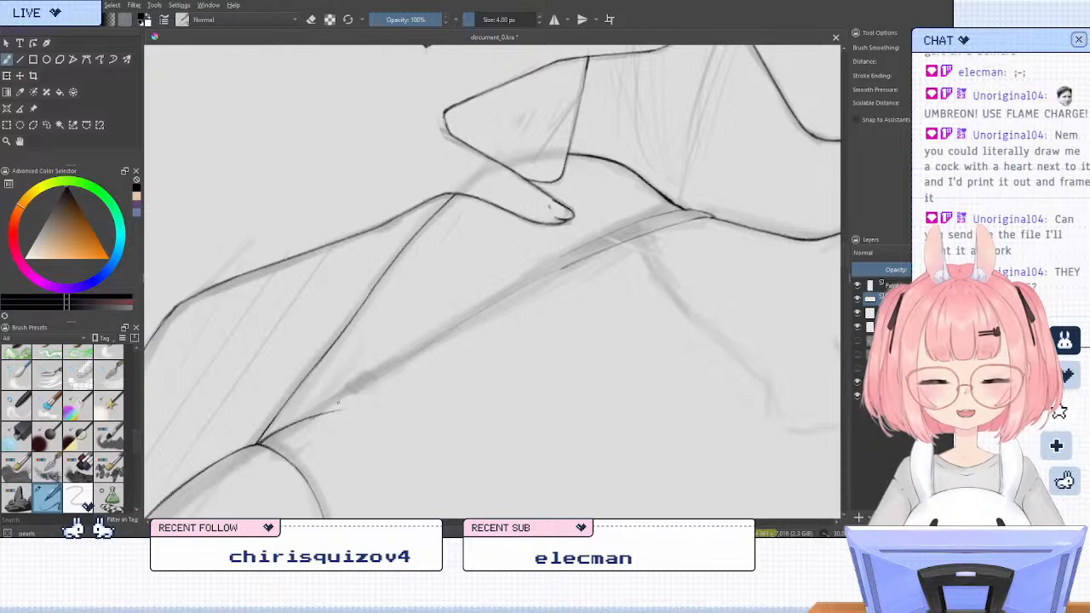
Try to ink the strap's missing lower edge with long freehand strokes up from the bra cup, and erase the strokes
drag(385, 375, 477, 323)
drag(315, 414, 552, 282)
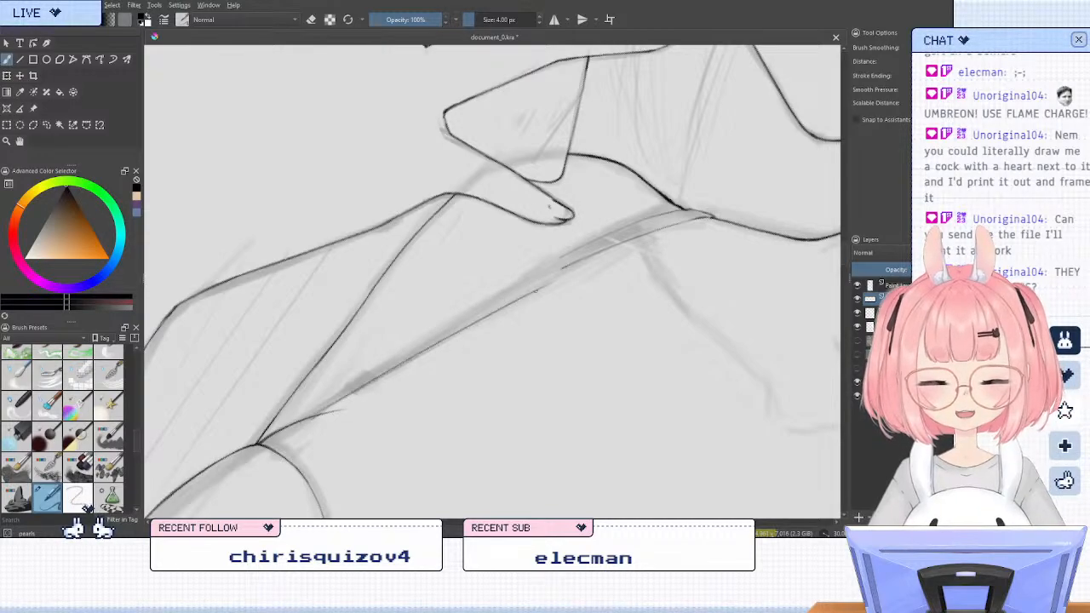
key(/)
drag(652, 229, 346, 383)
key(/)
key(/)
key(/)
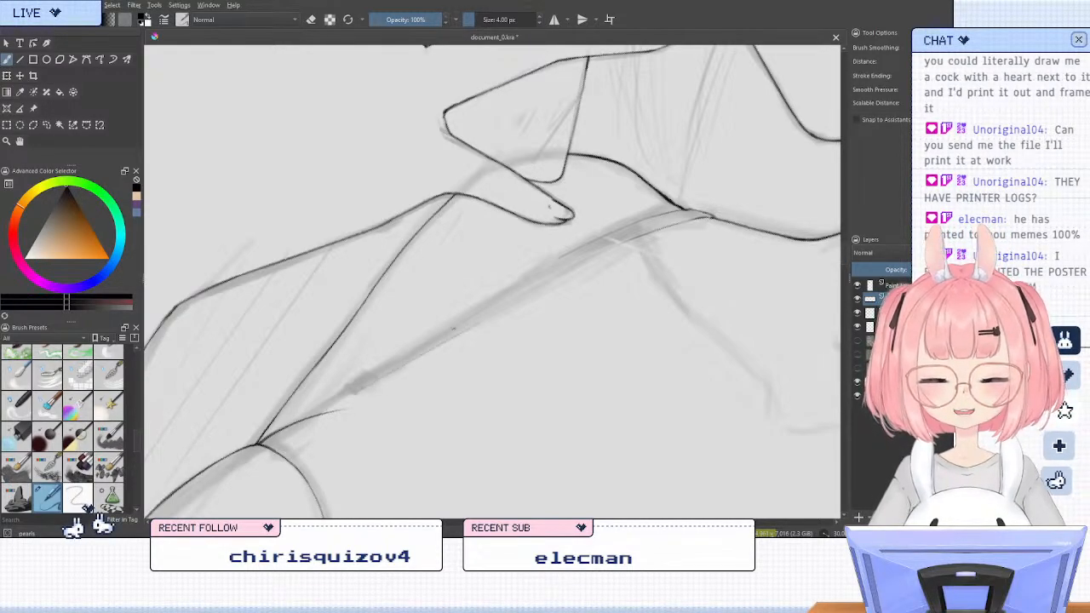
Rebuild the strap's lower edge freehand from short overlapping strokes between the bra cup and the shoulder end, undoing a poor stroke
drag(323, 412, 388, 370)
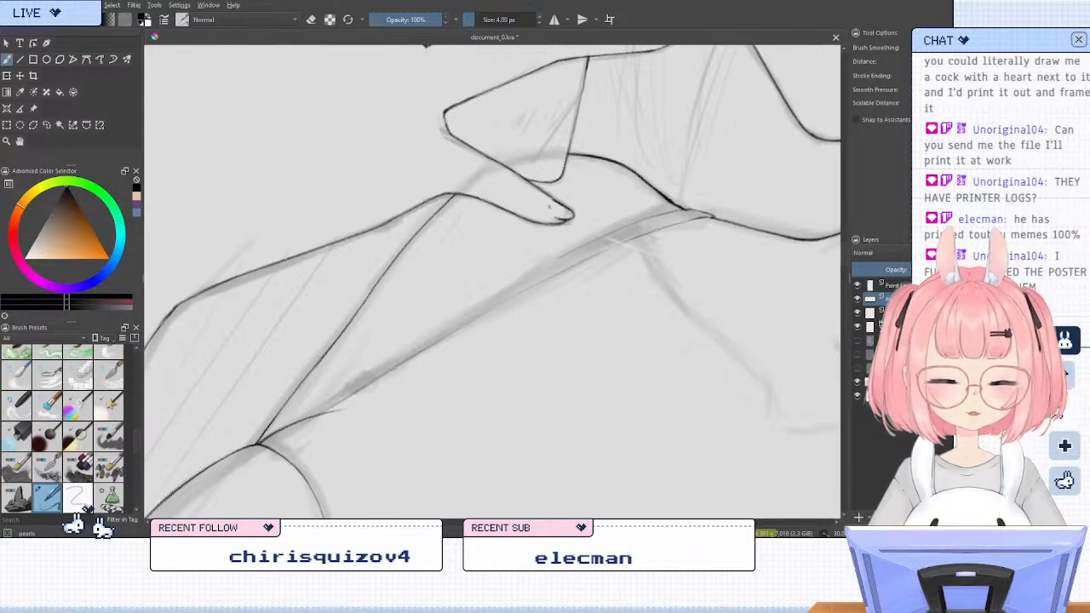
drag(518, 292, 439, 337)
key(ctrl+z)
drag(629, 242, 463, 327)
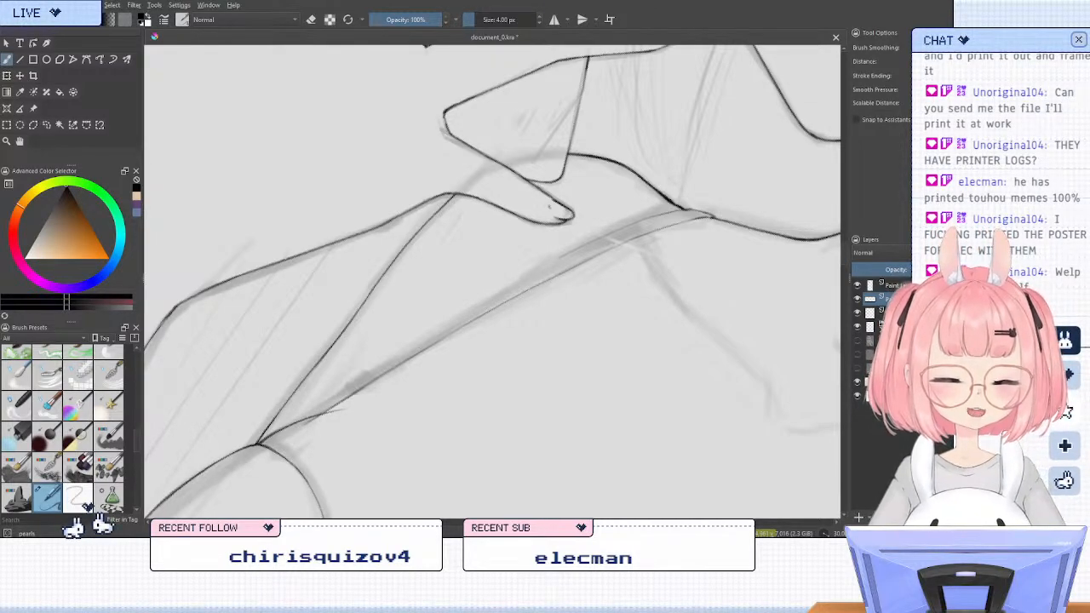
drag(632, 238, 498, 304)
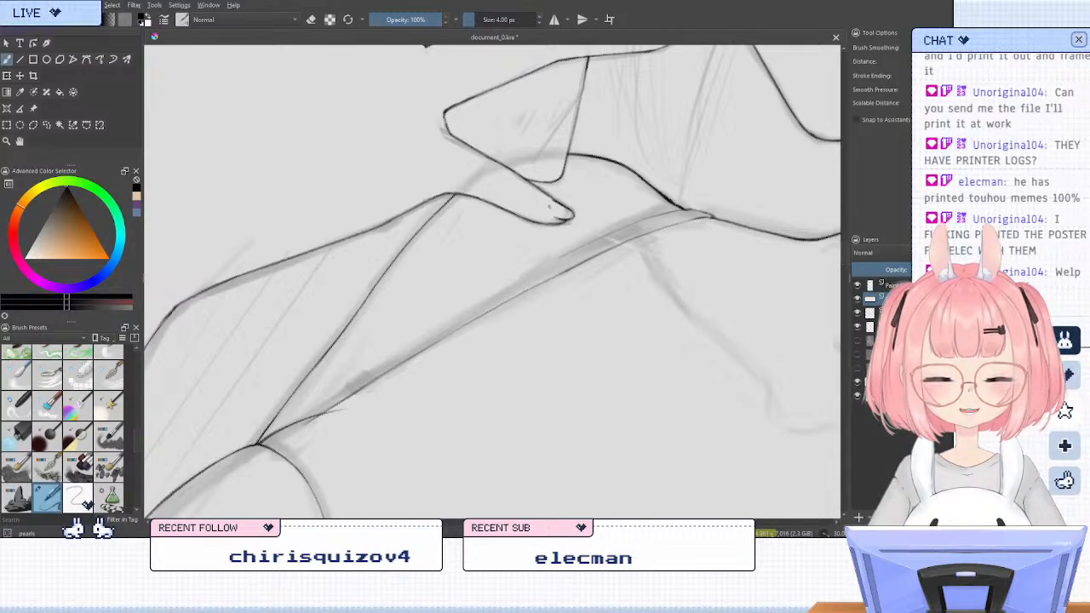
drag(579, 264, 521, 297)
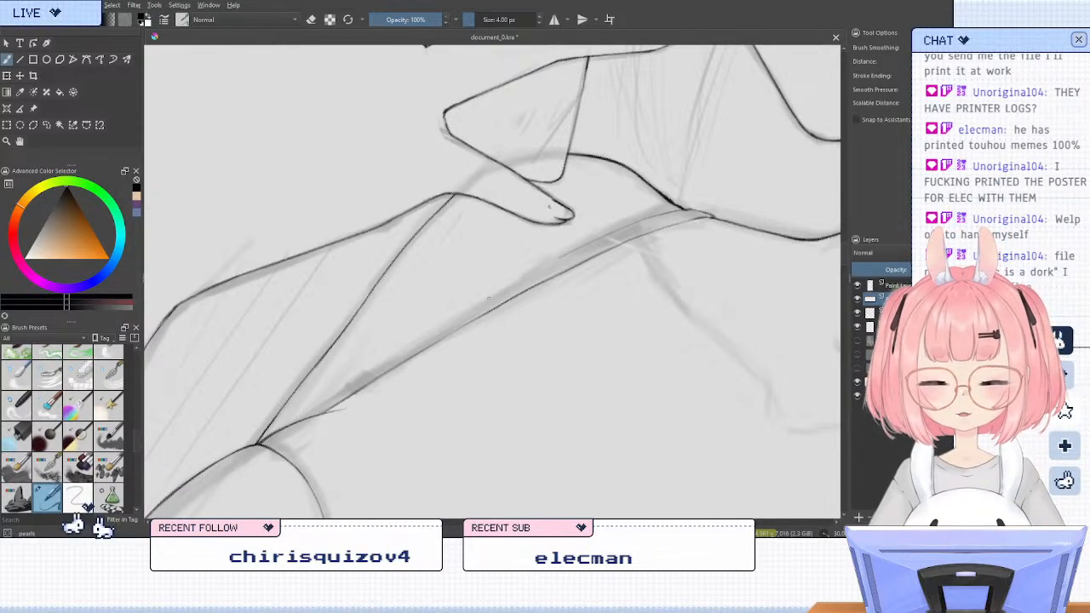
click(47, 125)
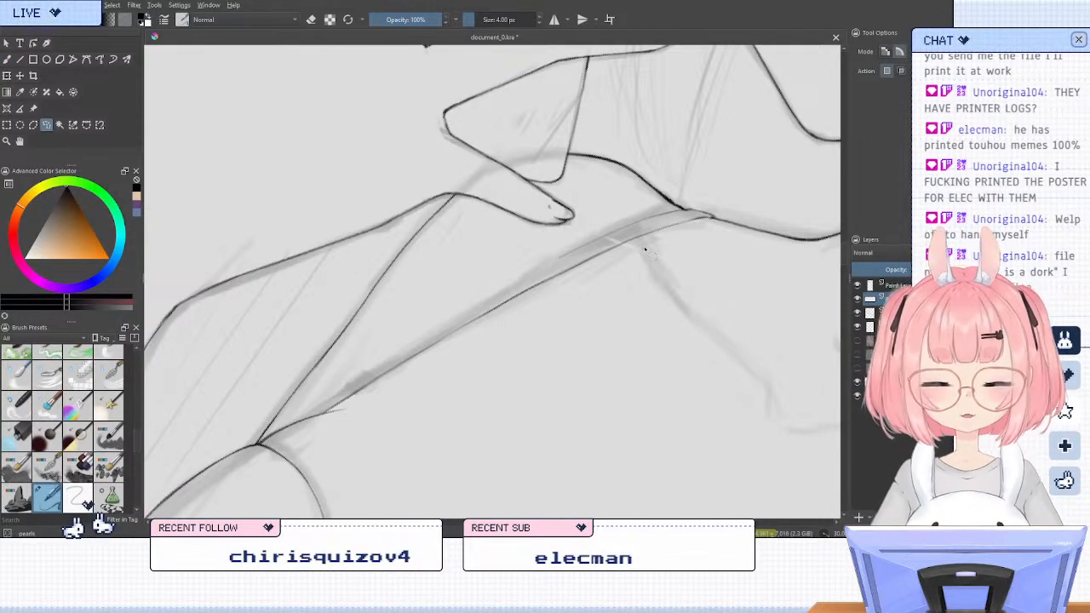
drag(585, 313, 329, 412)
key(Delete)
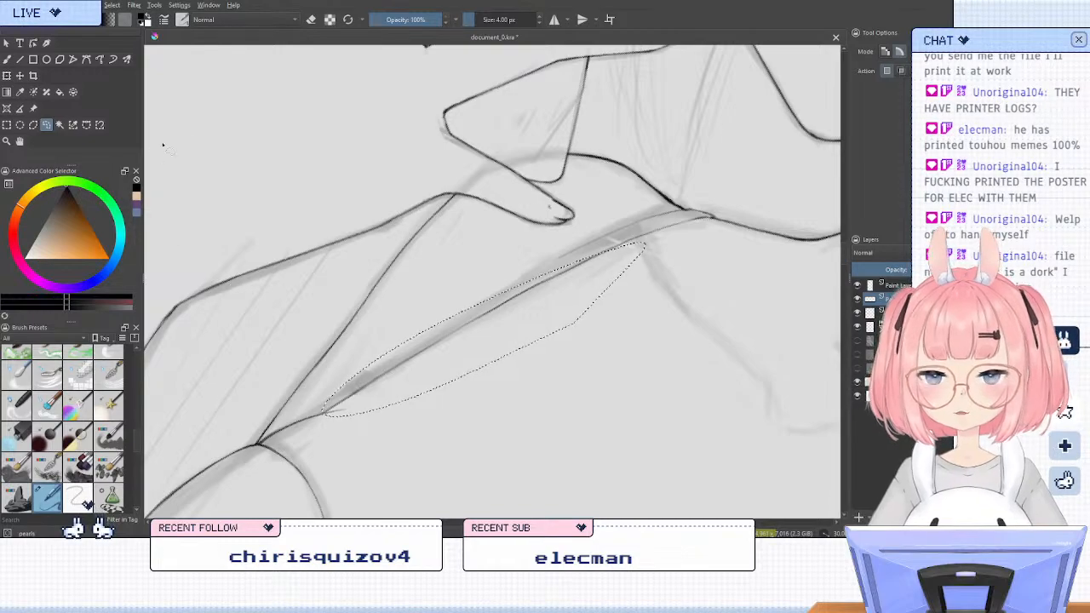
key(ctrl+shift+a)
Draw the strap's upper edge with the Line tool from near the shoulder down to the bra cup, redoing lines that overshoot
click(19, 59)
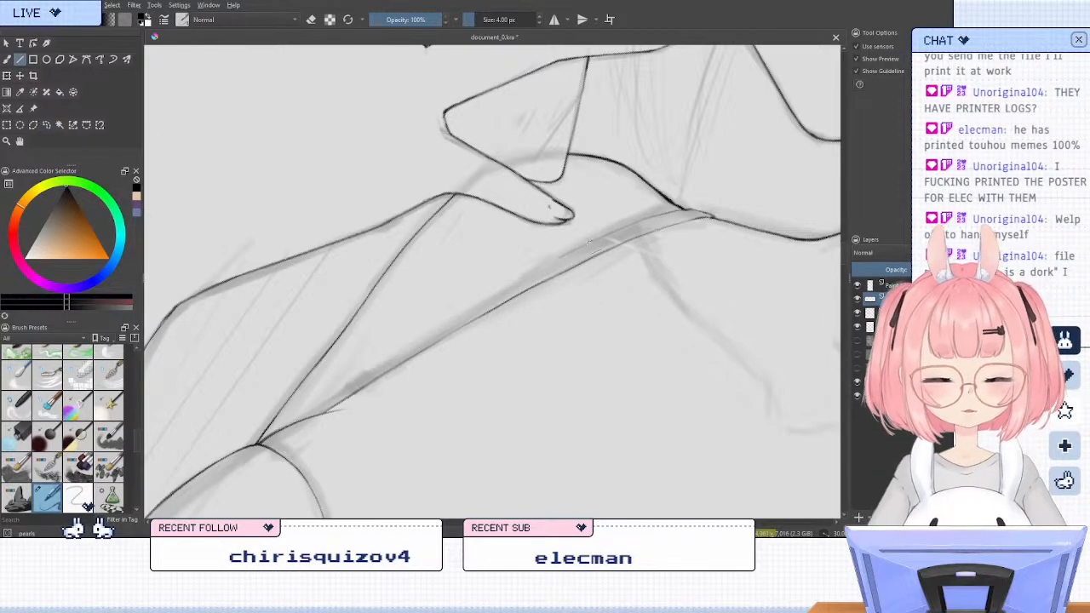
drag(588, 243, 305, 416)
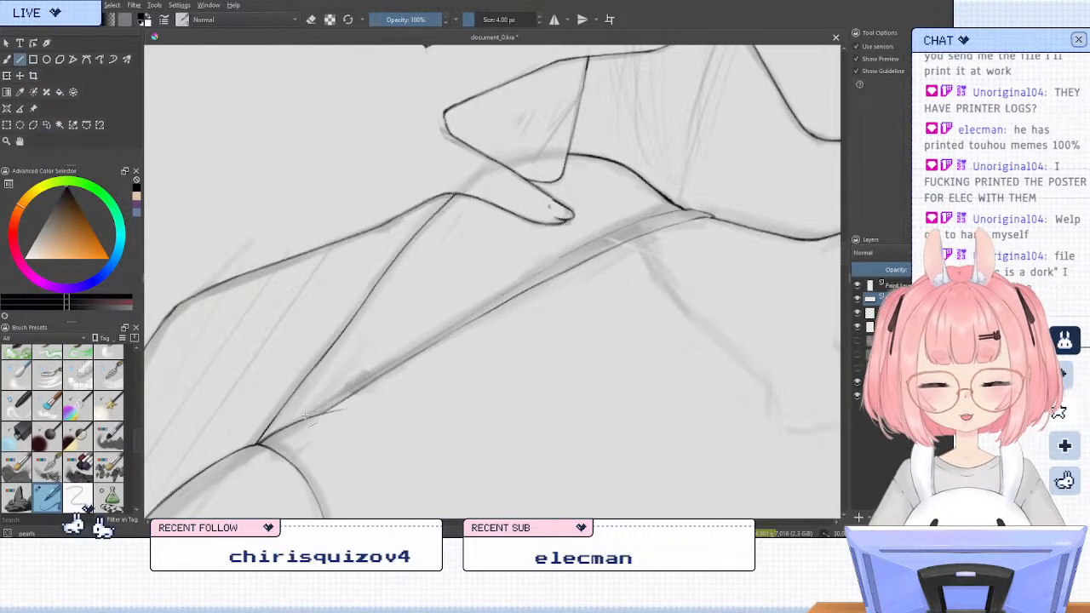
mouse_move(427, 334)
mouse_down()
mouse_move(575, 251)
mouse_move(262, 440)
mouse_up()
key(ctrl+z)
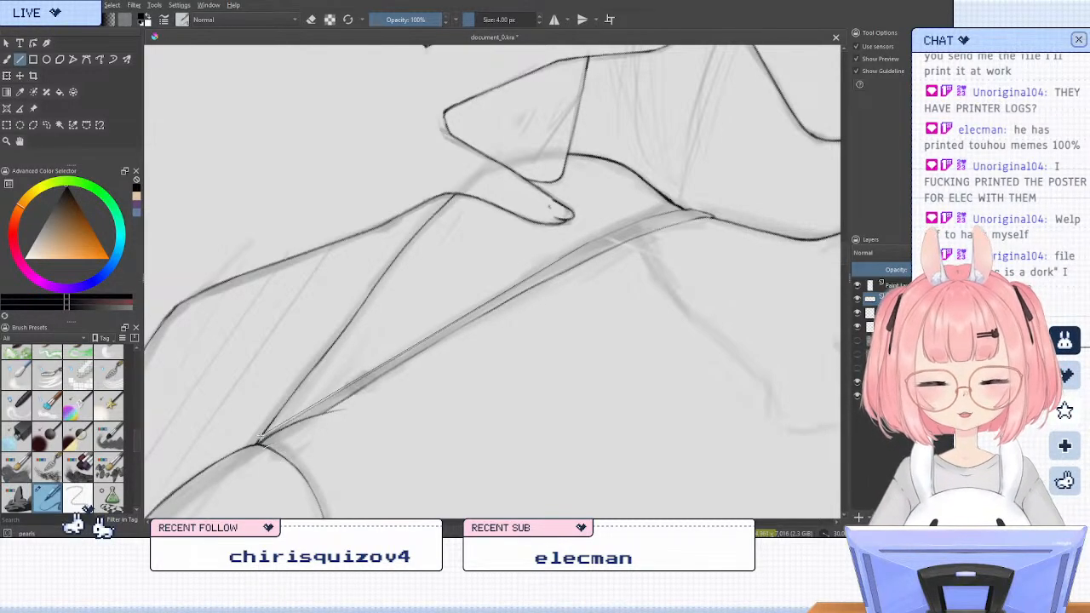
key(ctrl+z)
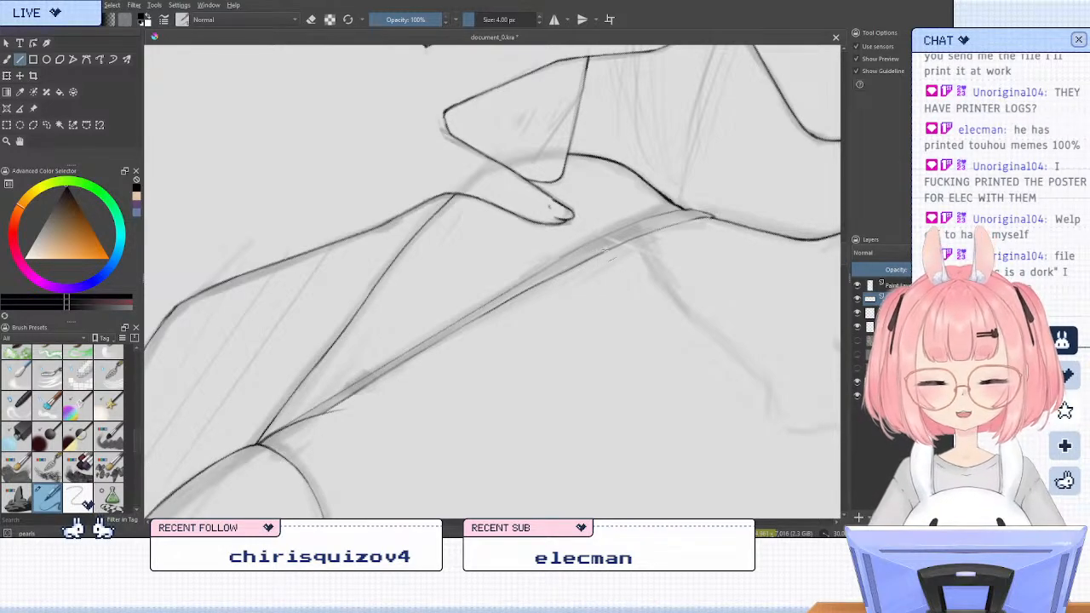
Erase the freehand lower edge of the strap and replace it with a straight line running parallel to the upper edge
key(e)
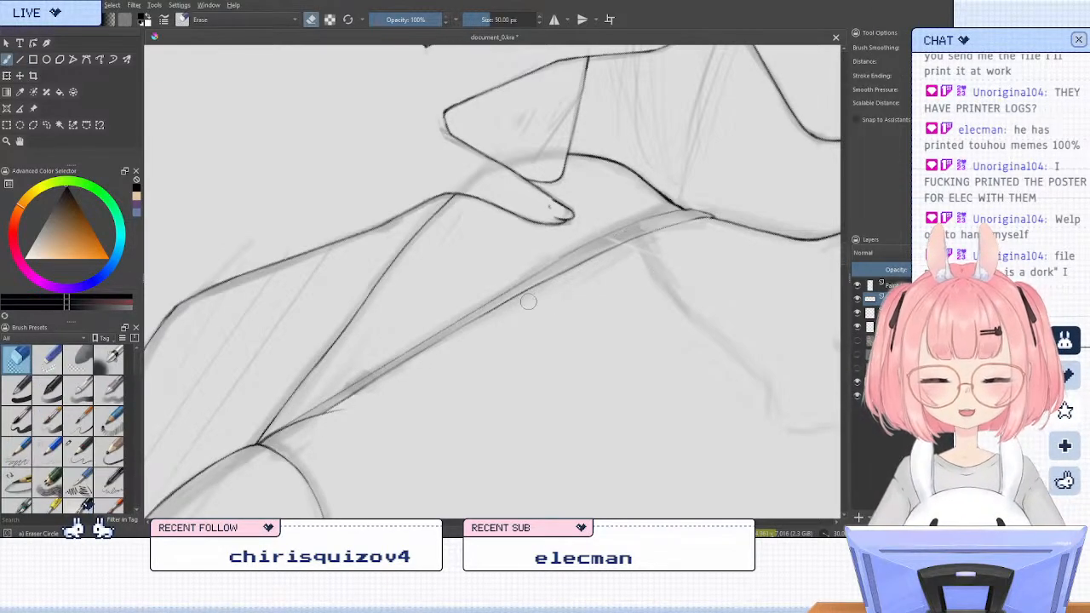
mouse_move(495, 315)
mouse_down()
mouse_move(575, 270)
mouse_move(341, 401)
mouse_up()
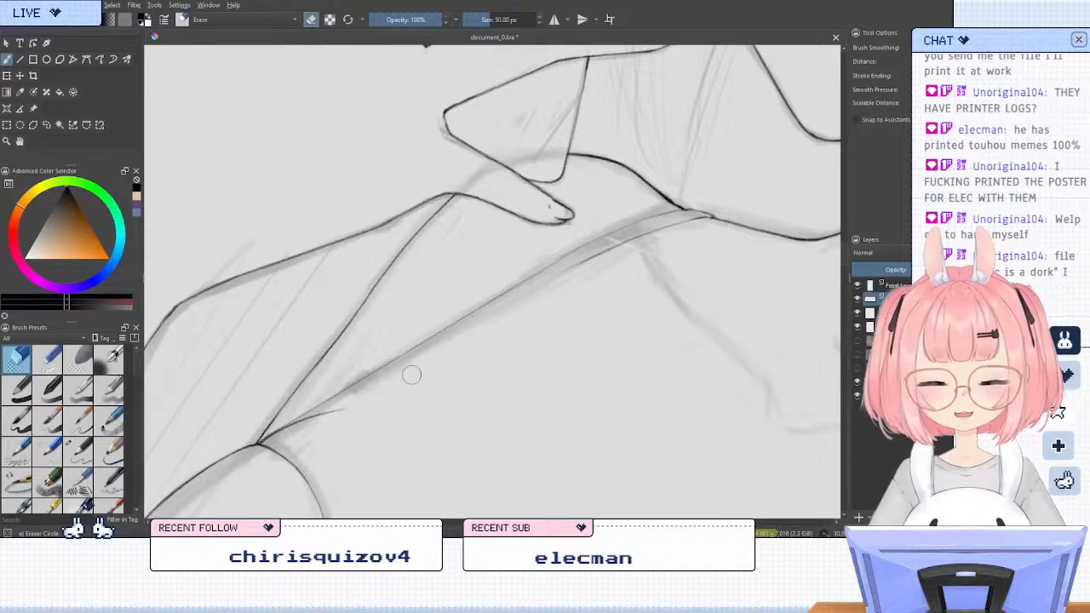
drag(627, 244, 584, 262)
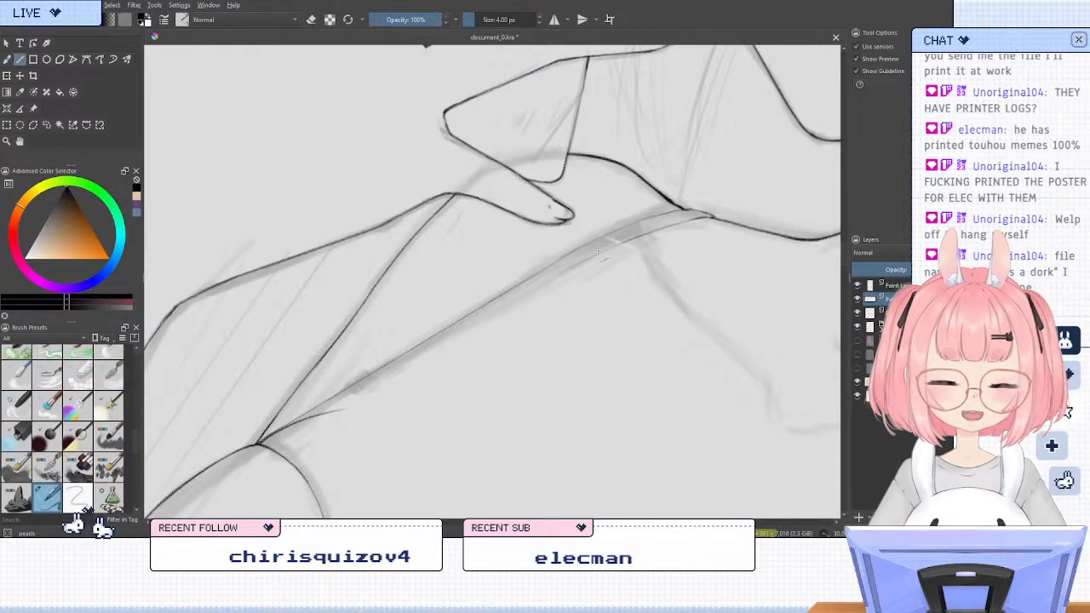
mouse_move(609, 222)
mouse_down()
mouse_move(558, 252)
mouse_move(602, 224)
mouse_move(607, 252)
mouse_move(323, 413)
mouse_up()
key(slash)
key(v)
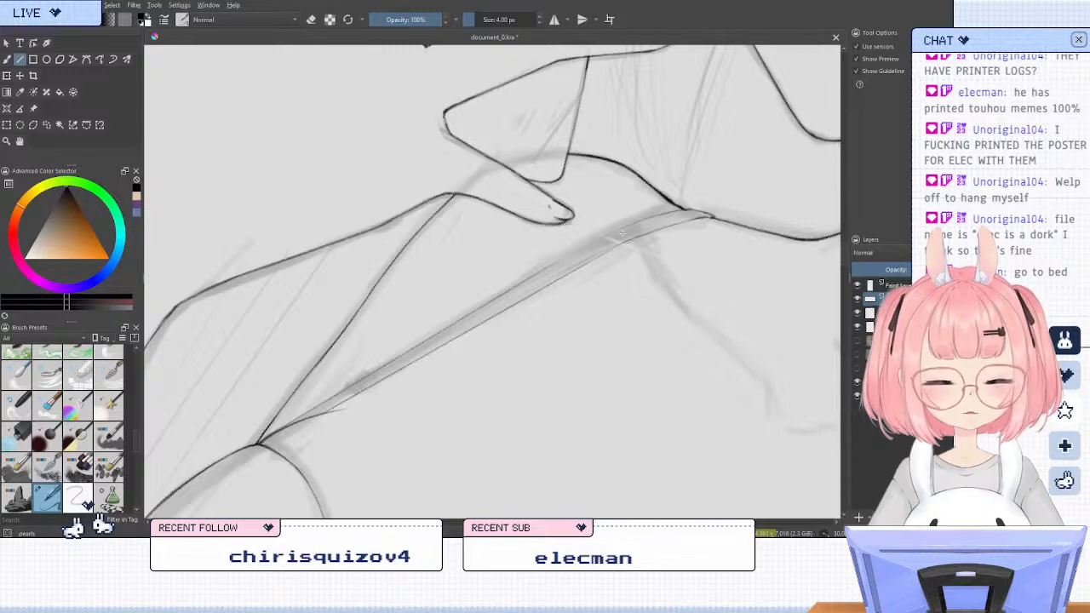
Blend the strap's straight edges into the curved shoulder end and the bra cup with short freehand brush strokes
key(b)
key(e)
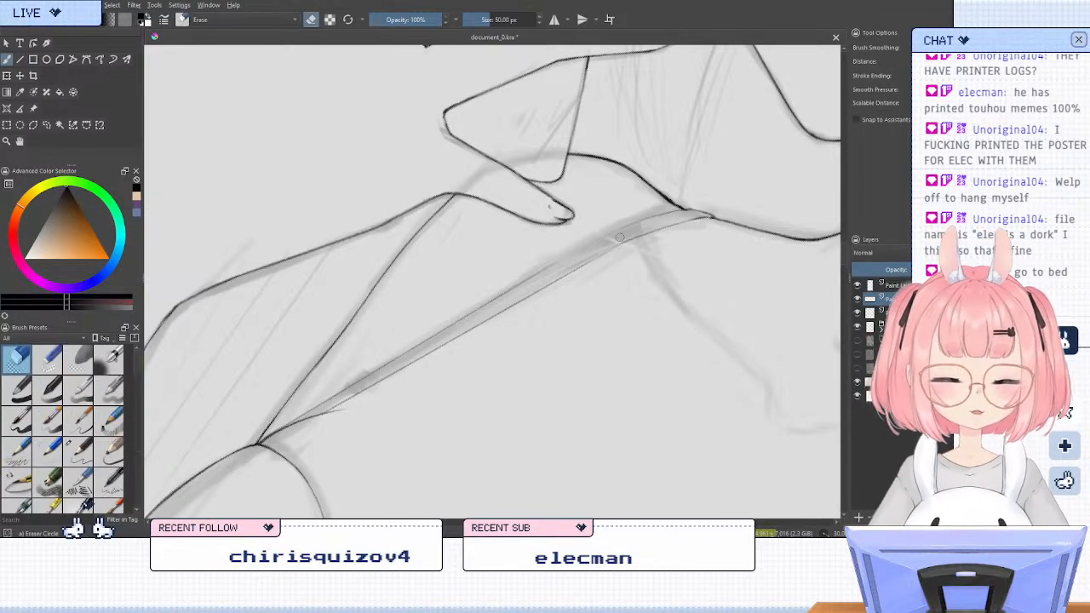
key(/)
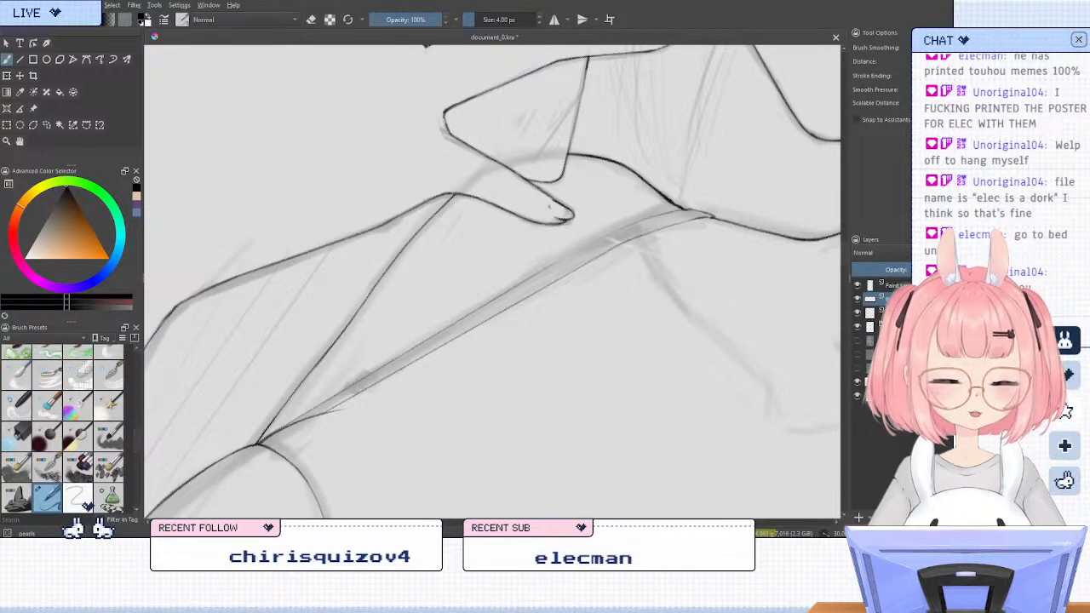
drag(662, 227, 700, 218)
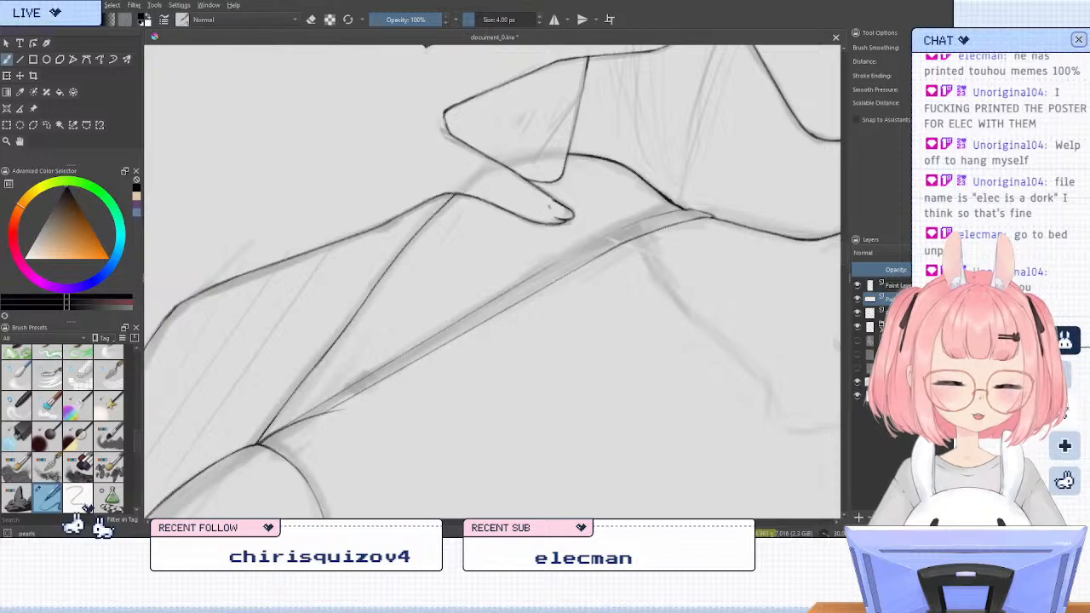
drag(610, 250, 623, 244)
drag(525, 298, 575, 271)
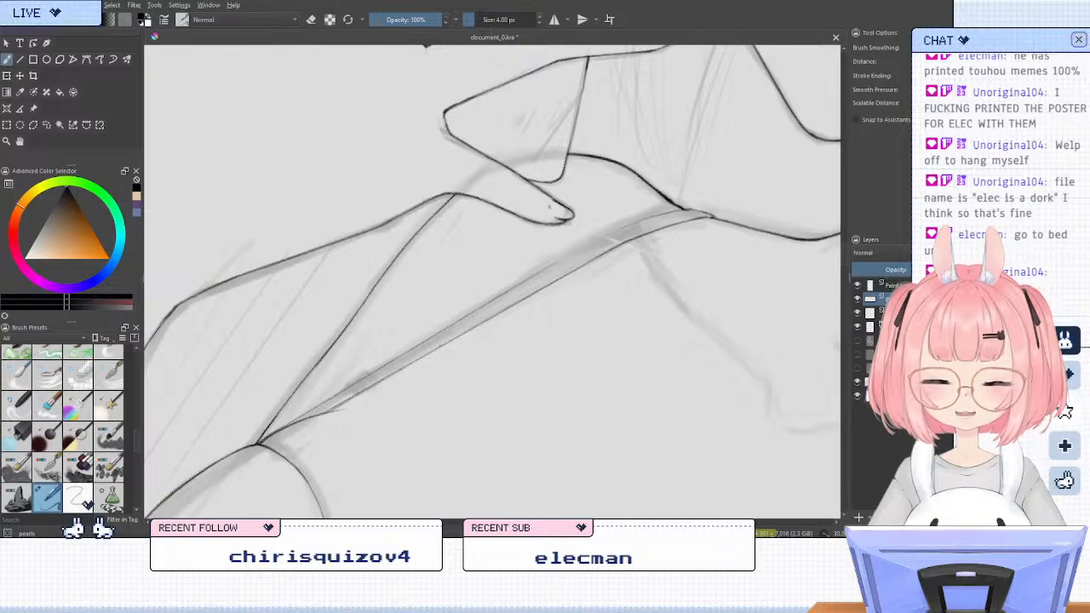
drag(350, 390, 292, 423)
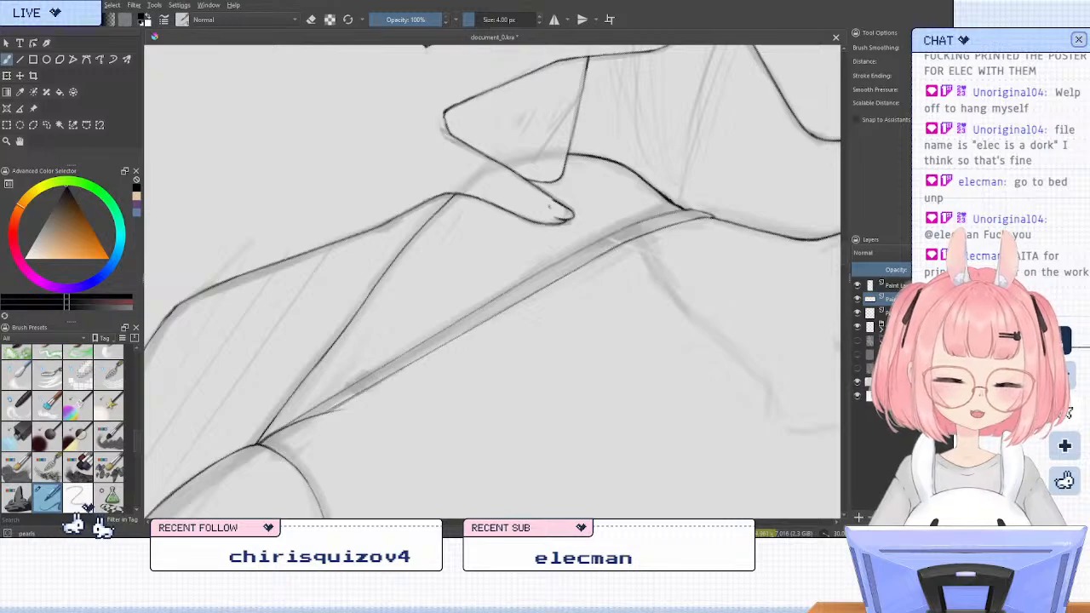
Erase the shoulder end of the strap's upper edge so that section can be redrawn
key(slash)
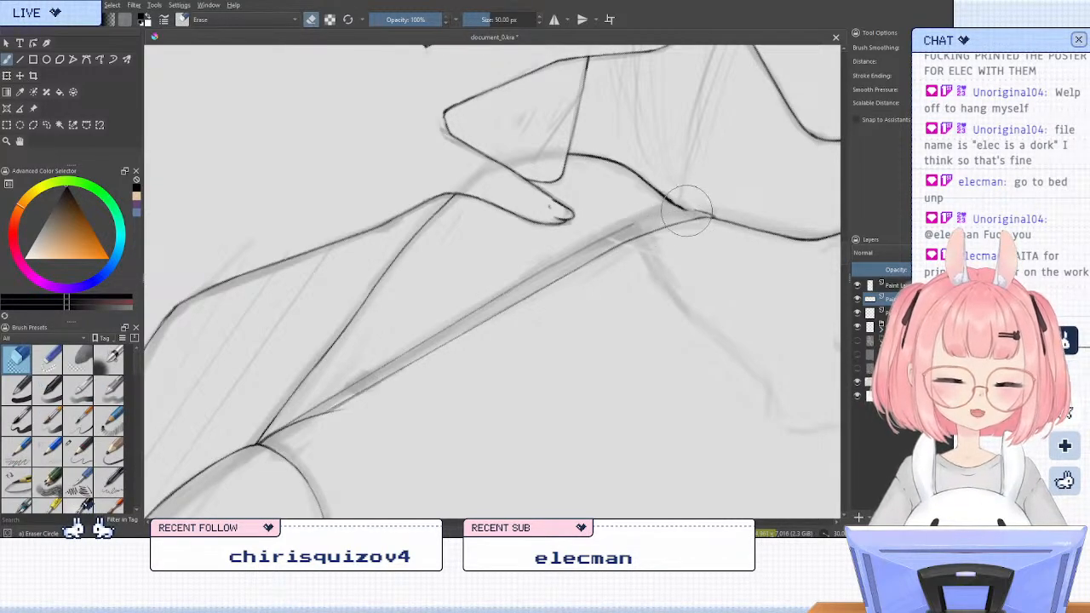
key(slash)
key(slash)
drag(655, 210, 597, 229)
key(slash)
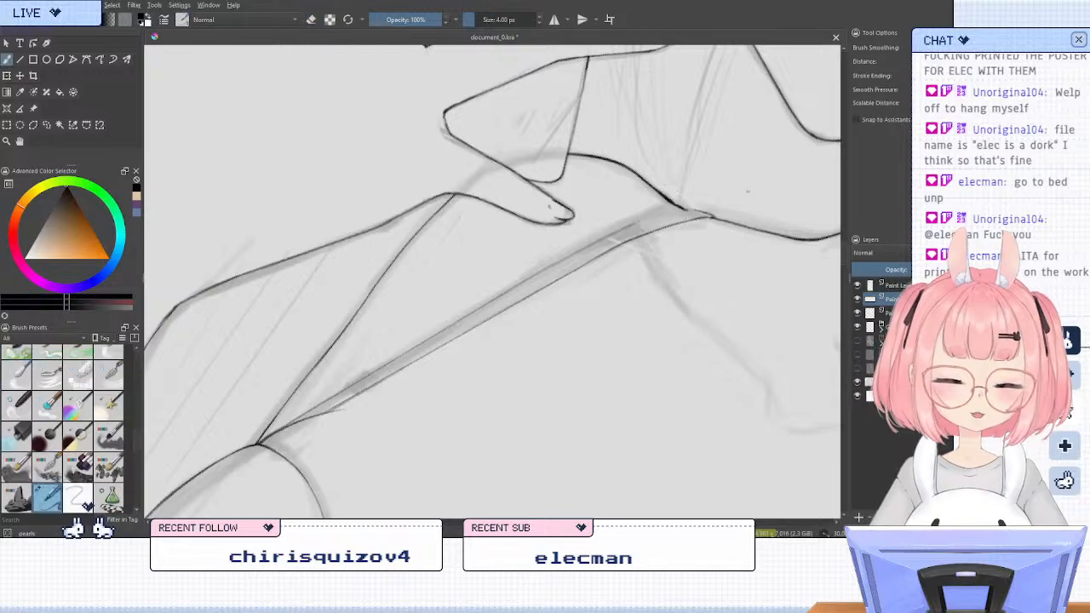
Ink a curved upper end for the strap, joining its upper edge to the shoulder line near the fingertip
key(5)
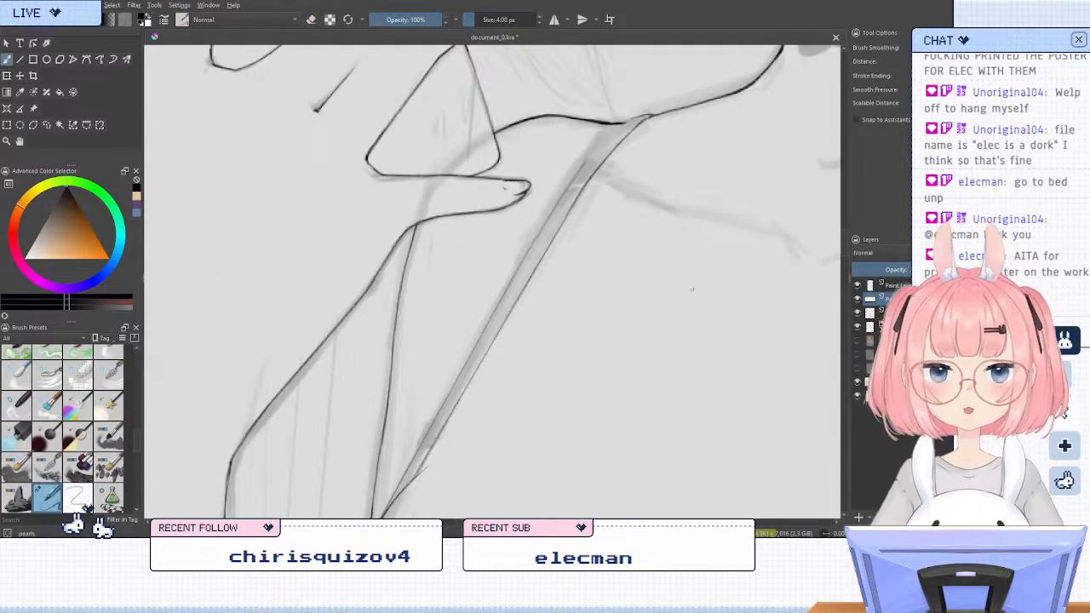
drag(693, 259, 613, 366)
key(6)
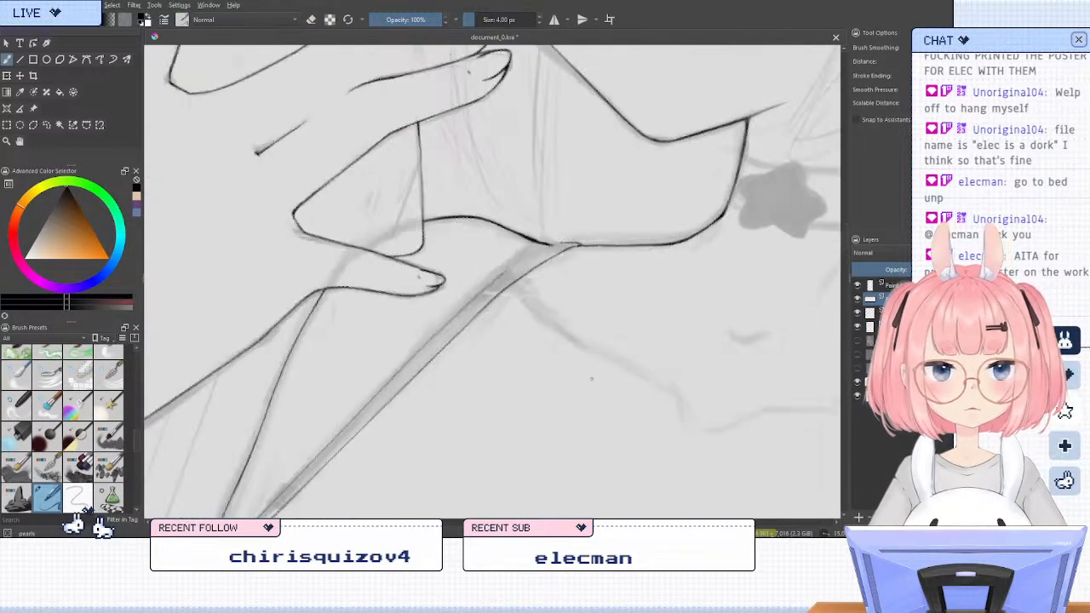
key(6)
key(4)
scroll(546, 266, up, 1)
scroll(547, 265, up, 2)
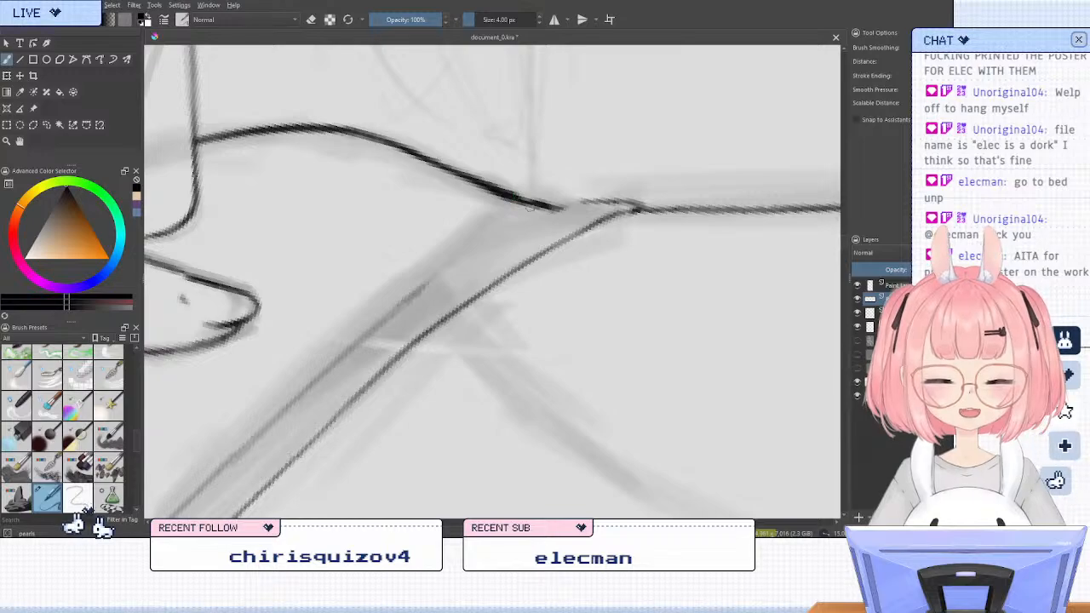
mouse_move(595, 202)
mouse_down()
mouse_move(527, 222)
mouse_move(356, 346)
mouse_up()
mouse_move(474, 250)
mouse_down()
mouse_move(556, 206)
mouse_move(545, 168)
mouse_up()
key(4)
key(slash)
key(slash)
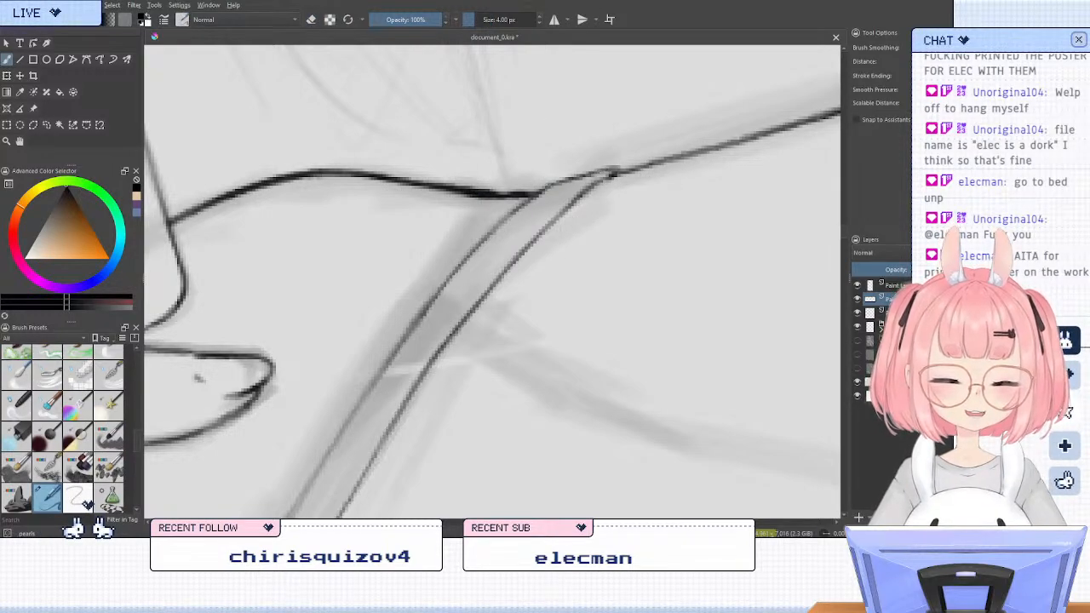
Erase the tip of the strap's lower edge and redraw it so it meets the shoulder line cleanly
key(slash)
key(slash)
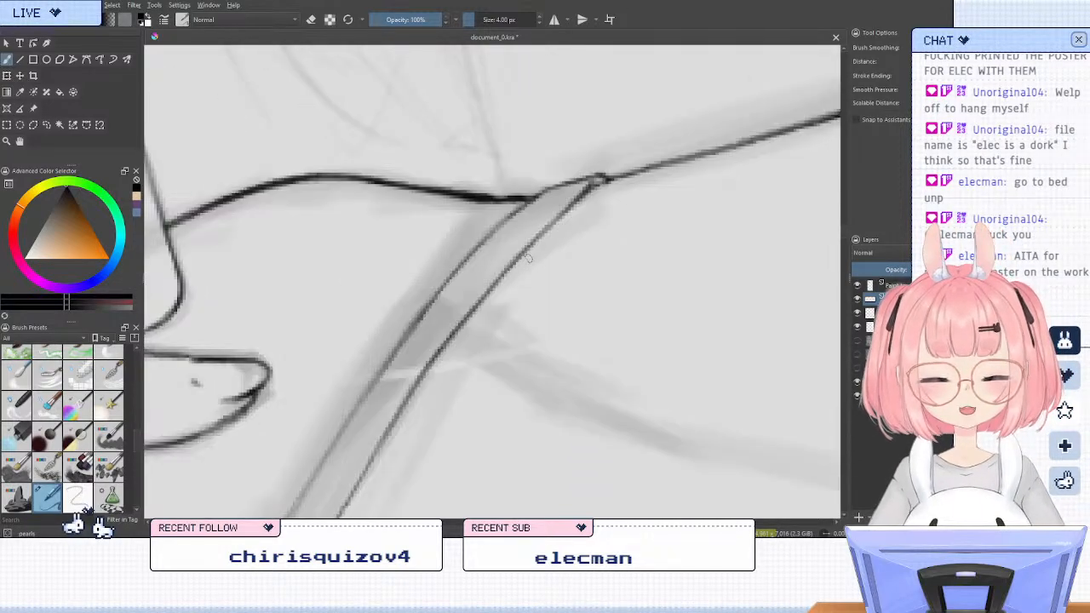
key(slash)
drag(595, 189, 569, 212)
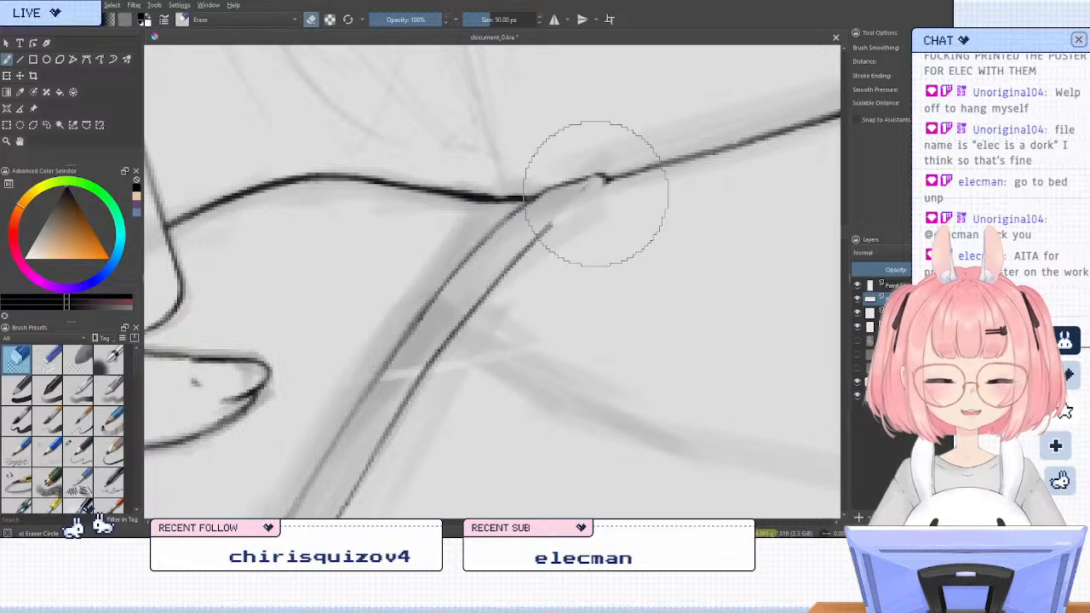
key(slash)
drag(608, 179, 559, 215)
key(slash)
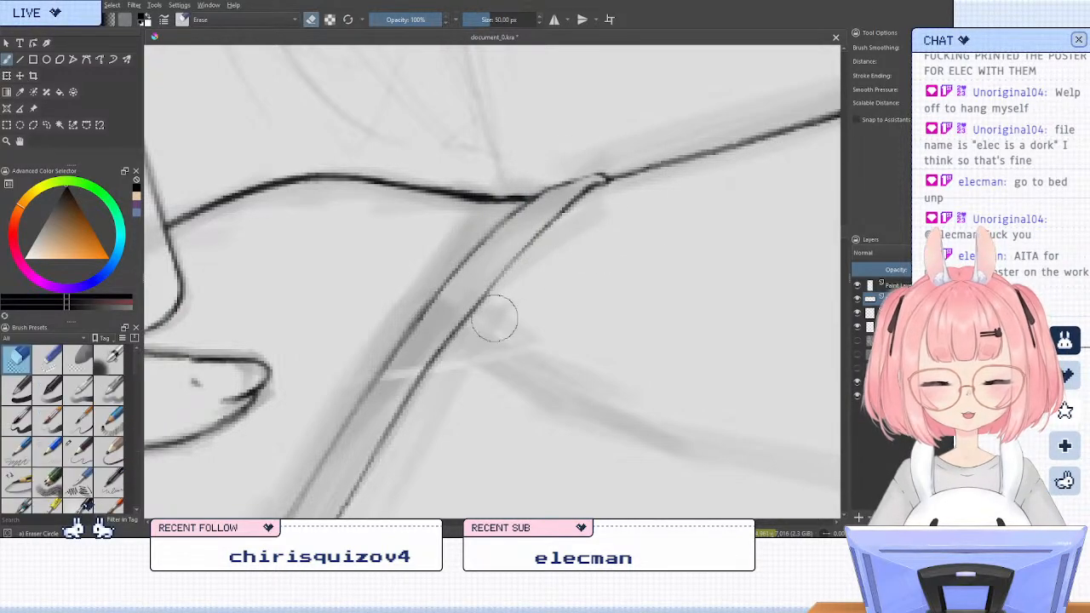
Redraw the middle of the shoulder strap's lower edge and darken its curved tip where it meets the shoulder line
key(slash)
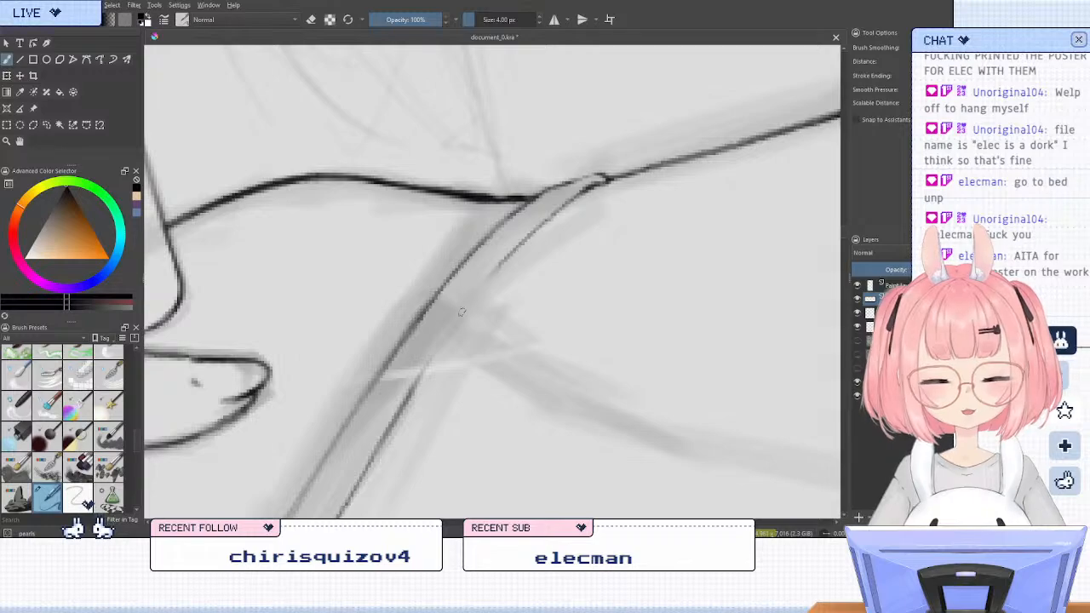
drag(589, 186, 520, 247)
drag(564, 203, 434, 356)
drag(503, 259, 418, 379)
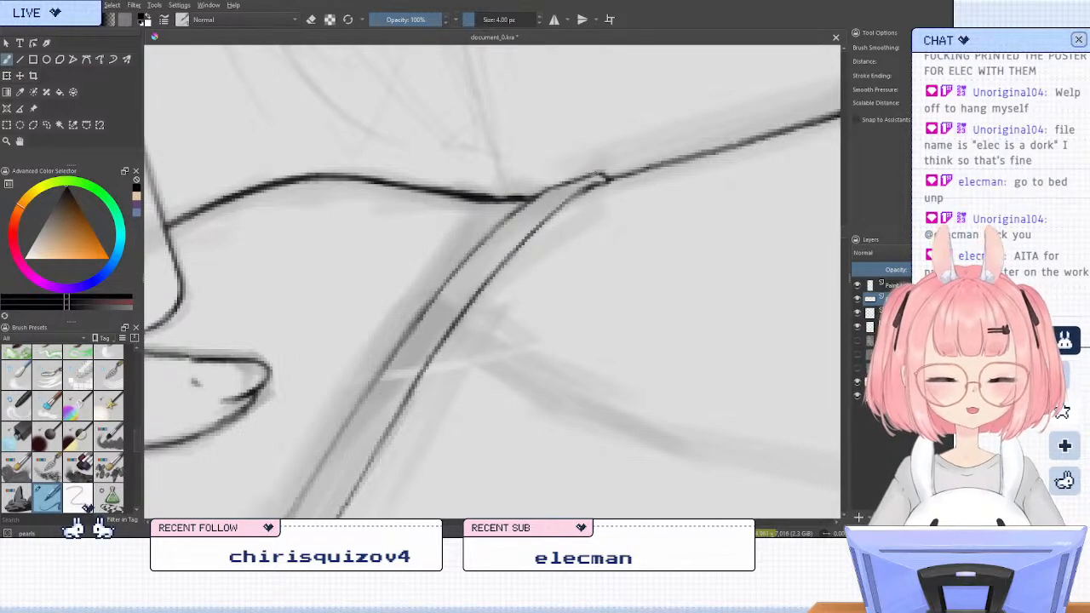
drag(552, 191, 606, 174)
Erase the uneven section of the strap's lower edge near the shoulder and redraw it as a smooth line
scroll(598, 173, down, 5)
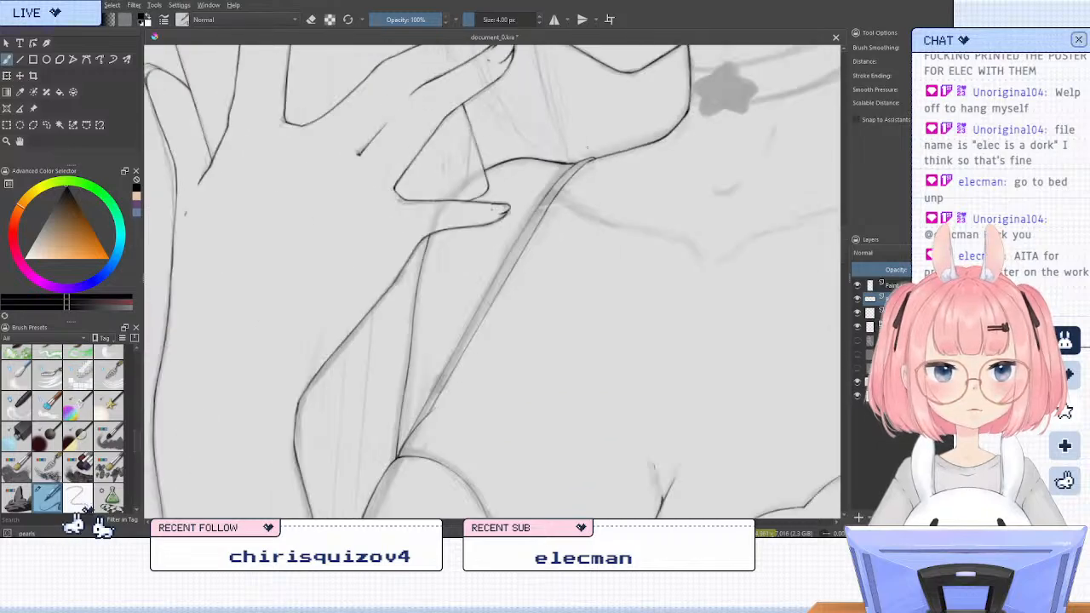
scroll(598, 173, down, 2)
scroll(598, 173, up, 4)
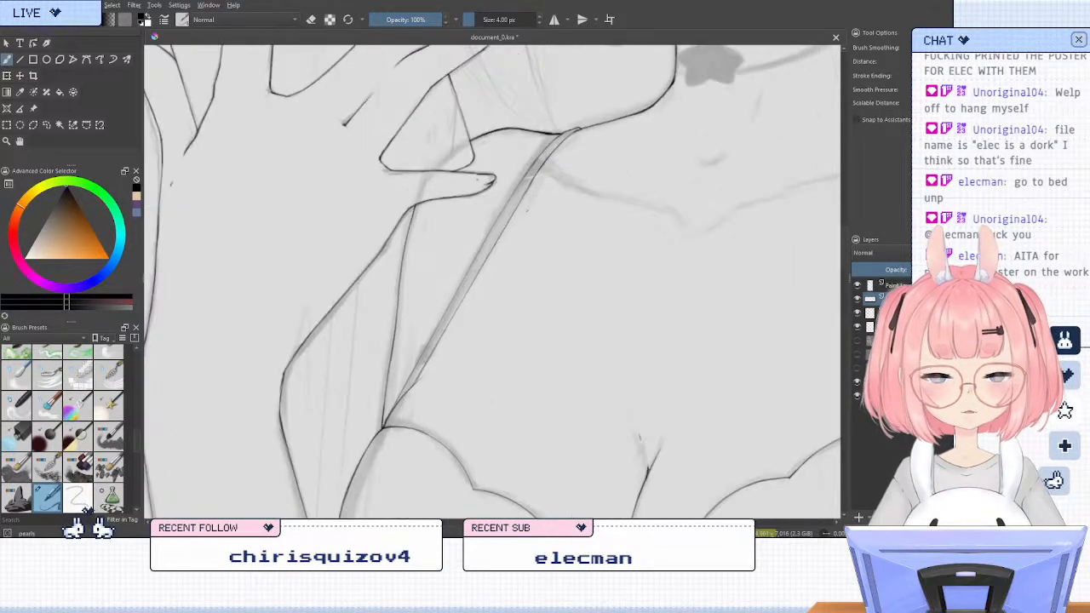
key(6)
key(4)
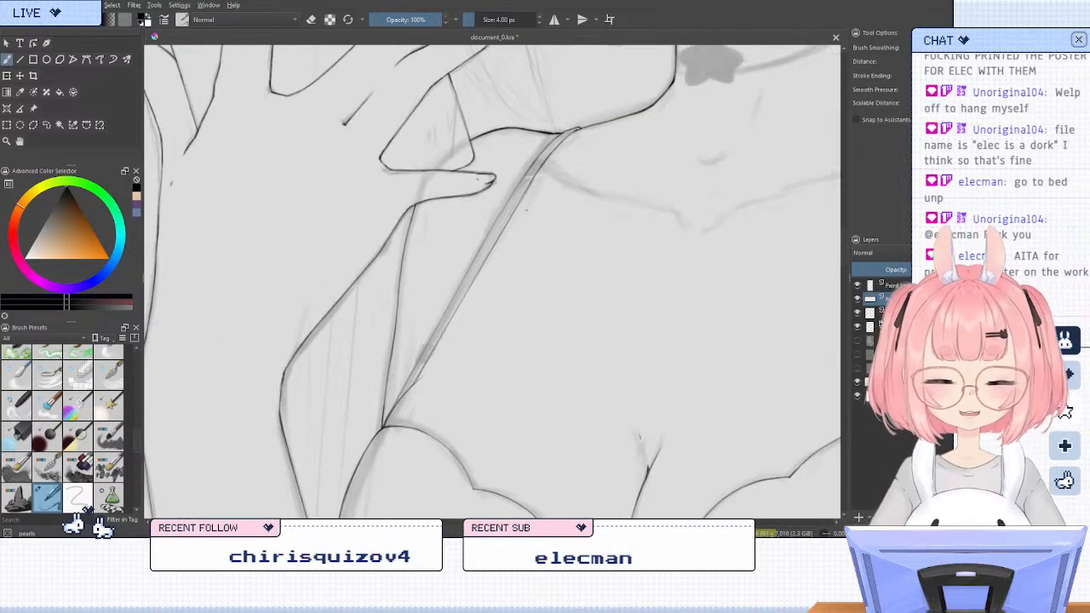
key(6)
key(6)
key(slash)
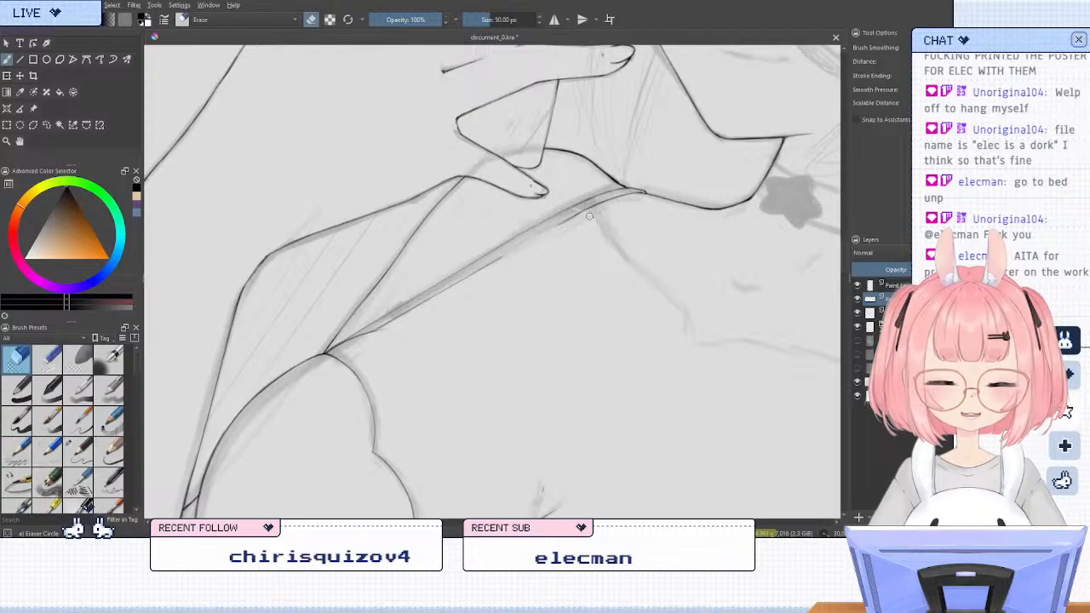
drag(570, 220, 554, 231)
key(ctrl+z)
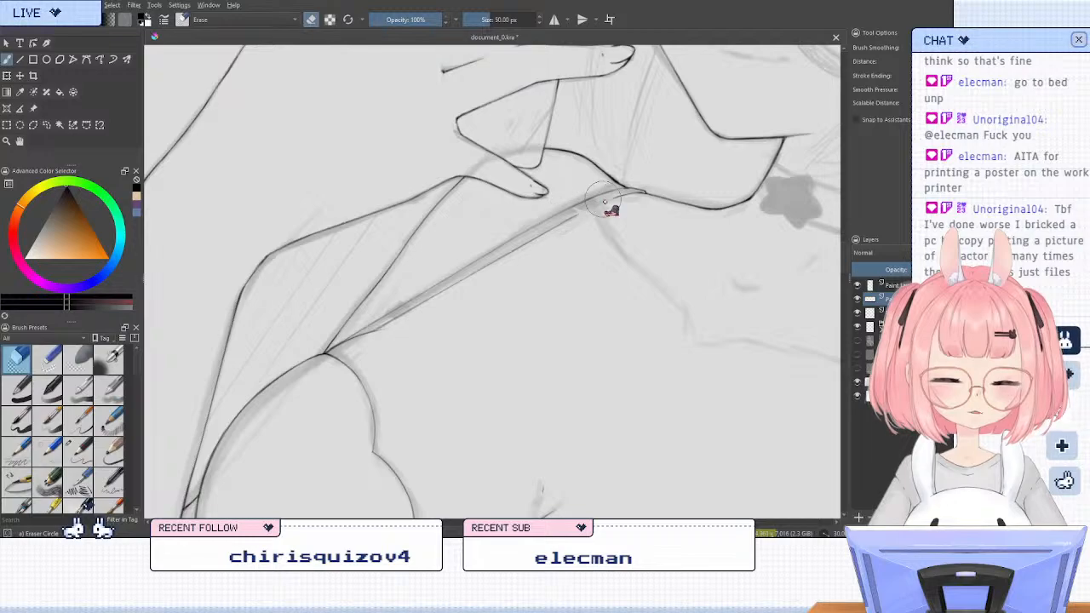
key(slash)
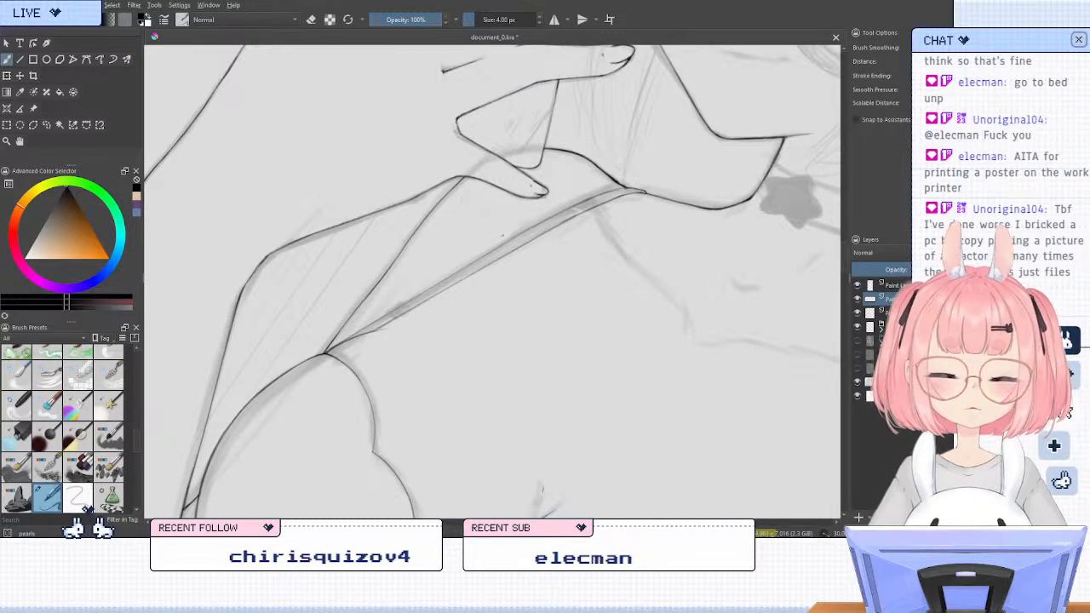
Erase and thin the strap's upper edge beside the fingertip, from the straight part up to the shoulder curve
key(5)
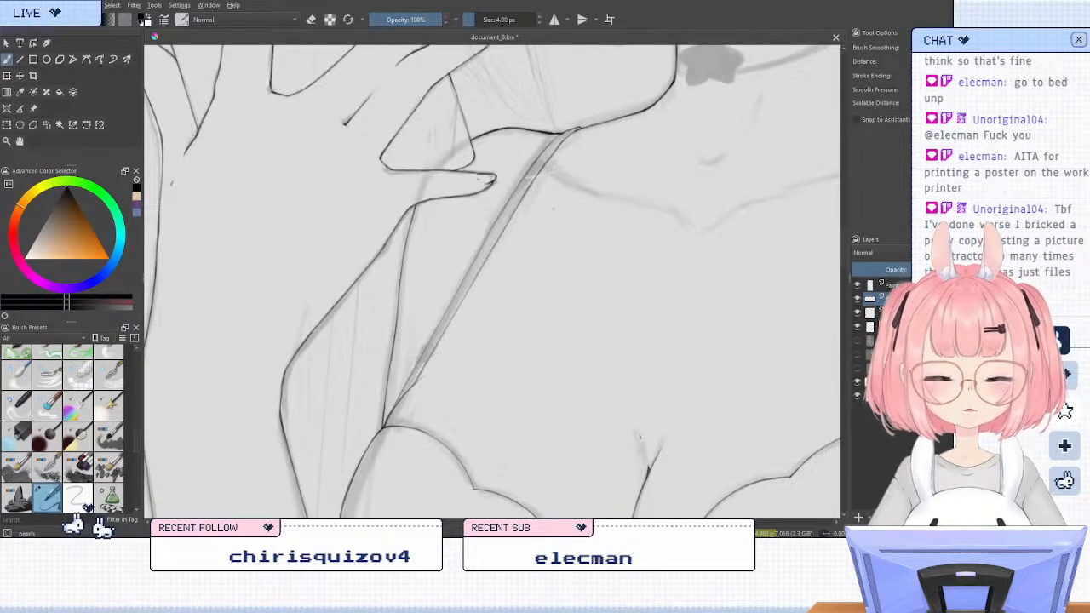
scroll(416, 219, down, 3)
scroll(410, 176, down, 1)
scroll(409, 176, up, 8)
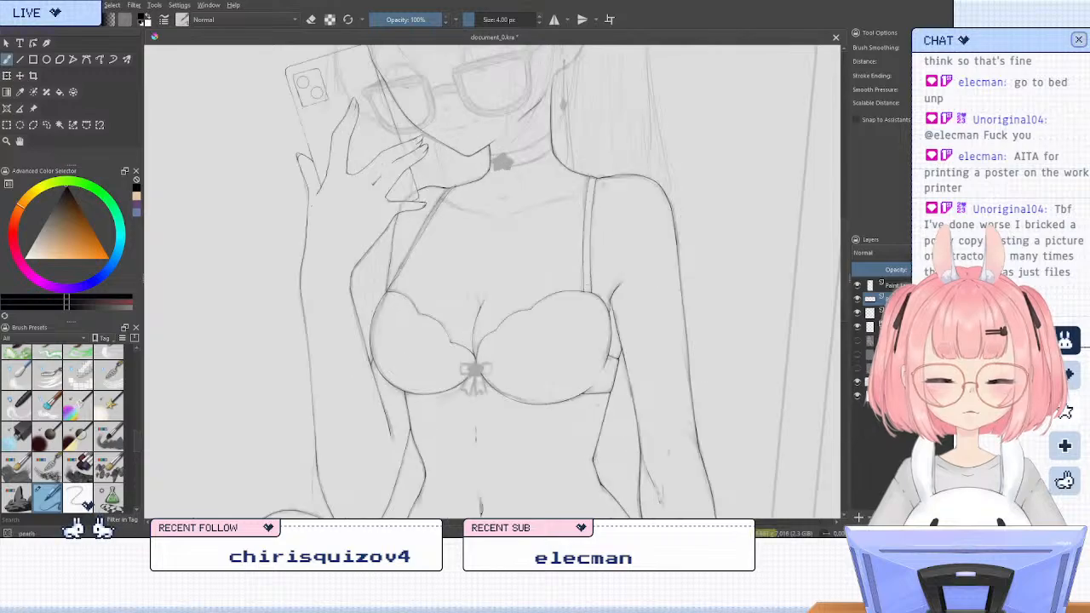
scroll(410, 176, up, 2)
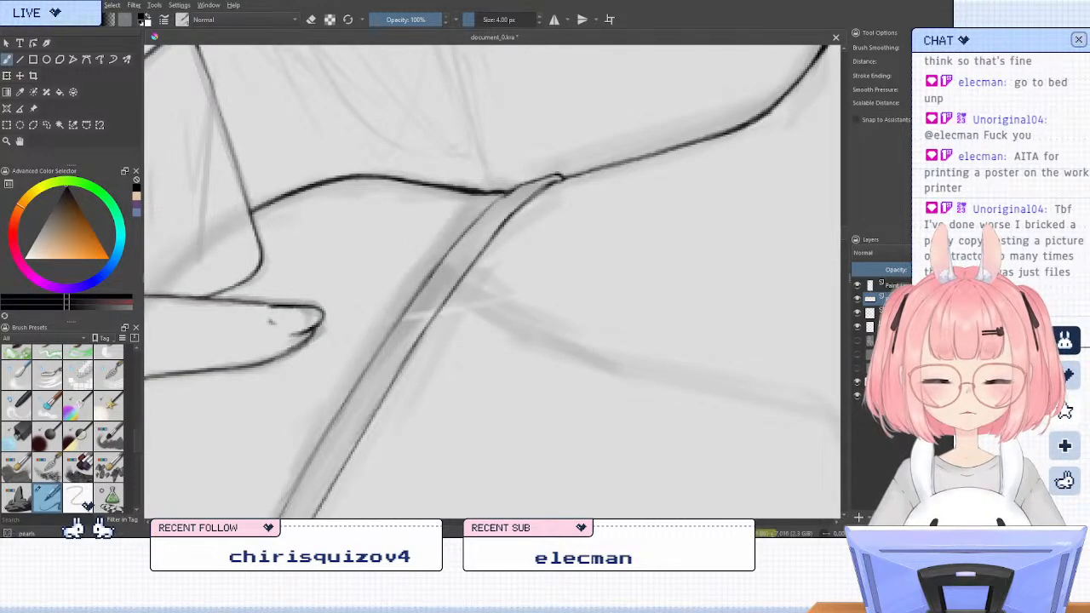
key(slash)
mouse_move(469, 228)
mouse_down()
mouse_move(361, 333)
mouse_move(415, 286)
mouse_move(358, 357)
mouse_move(521, 201)
mouse_up()
key(slash)
key(6)
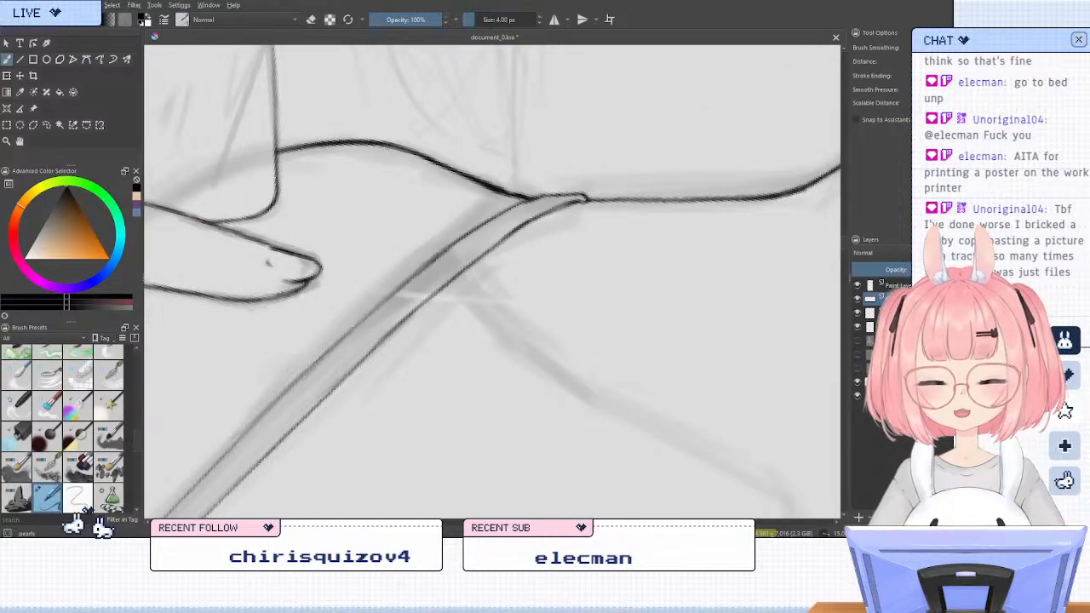
key(slash)
mouse_move(230, 426)
mouse_down()
mouse_move(358, 289)
mouse_move(212, 441)
mouse_move(391, 279)
mouse_move(357, 299)
mouse_move(467, 213)
mouse_up()
drag(231, 421, 374, 287)
drag(237, 421, 383, 284)
drag(253, 402, 437, 244)
key(slash)
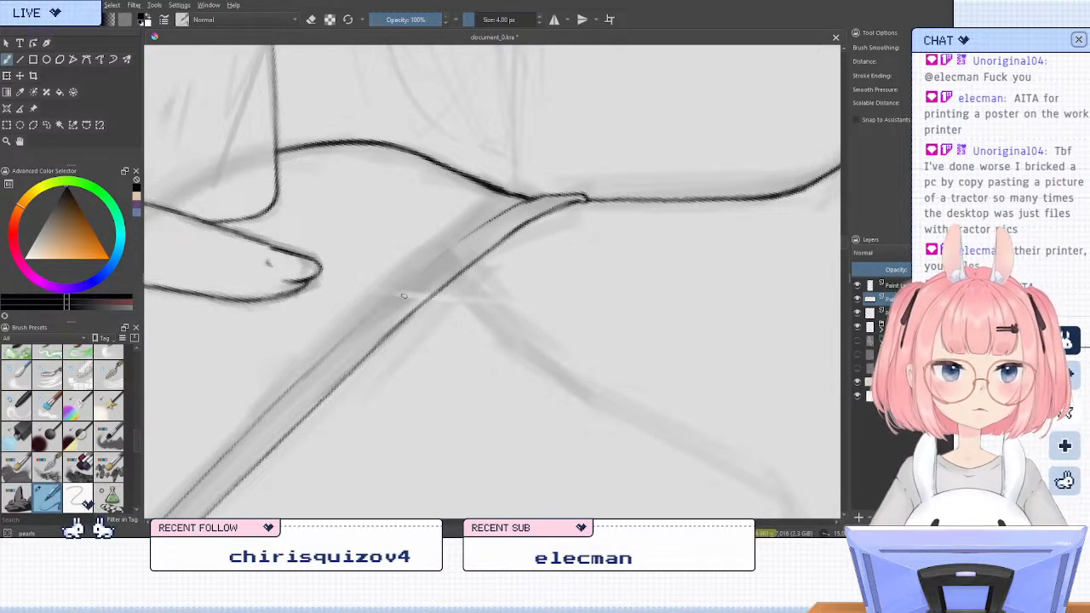
Redraw the strap's upper edge as one continuous line running into the curved shoulder end
drag(442, 409, 526, 368)
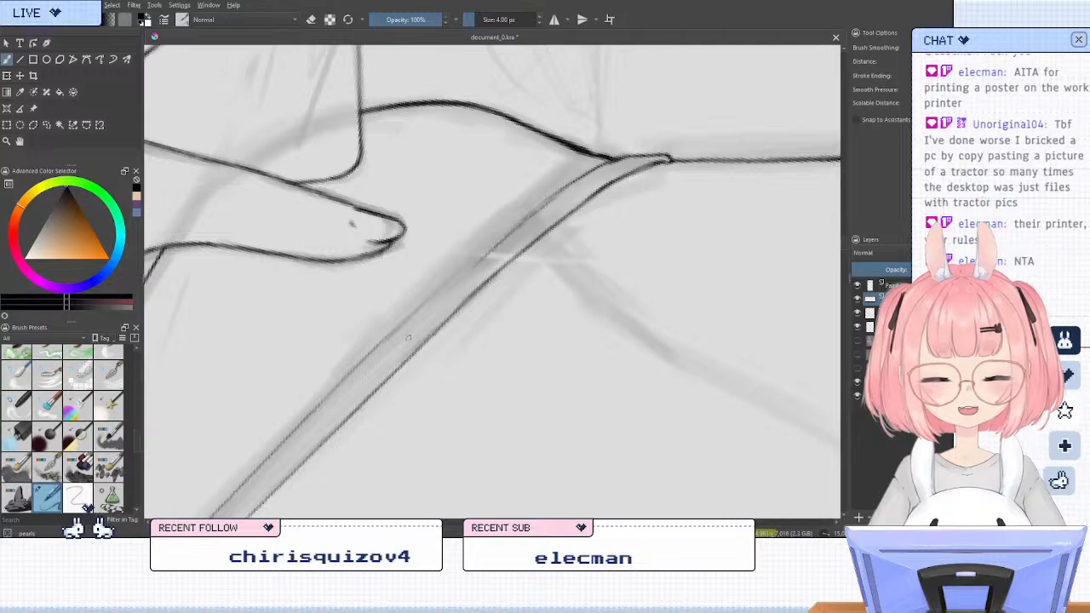
key(ctrl+z)
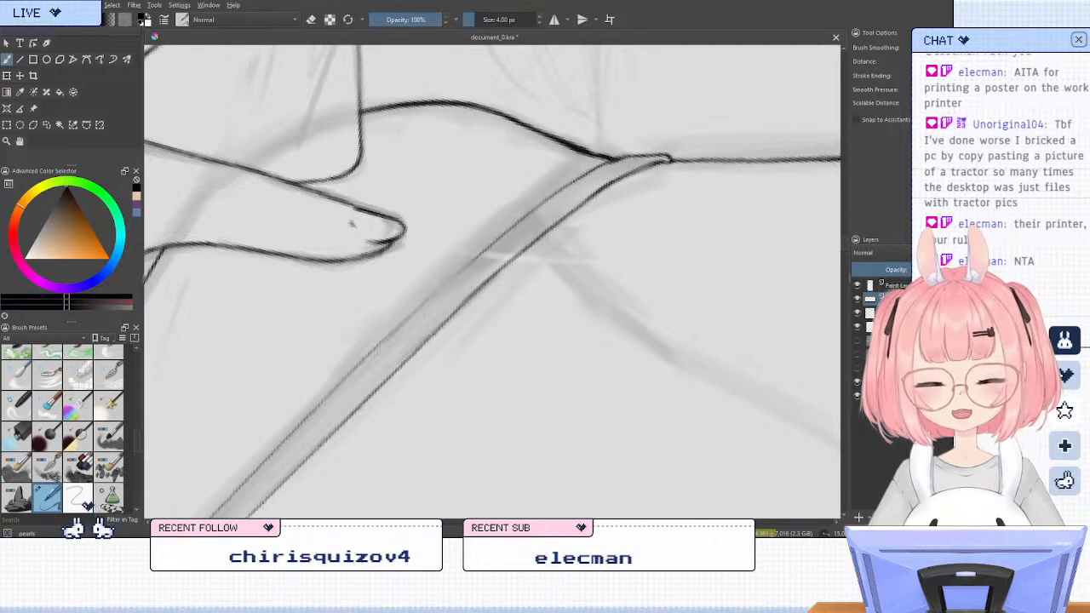
drag(382, 347, 489, 249)
key(ctrl+z)
drag(323, 401, 550, 197)
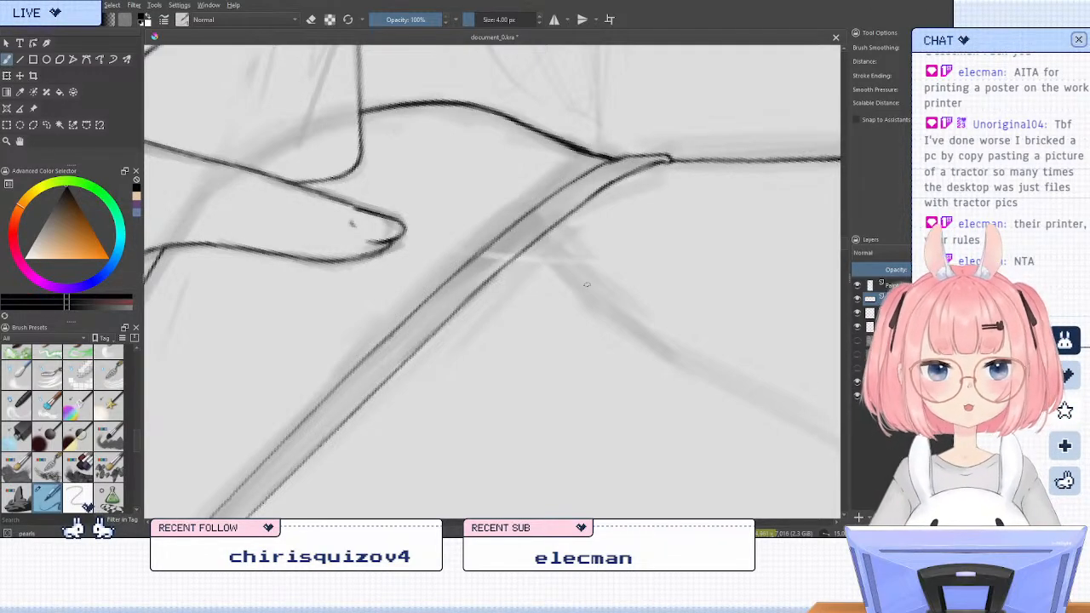
Examine the inked line art of the whole seated figure, from the head and phone down to the legs
scroll(590, 278, down, 6)
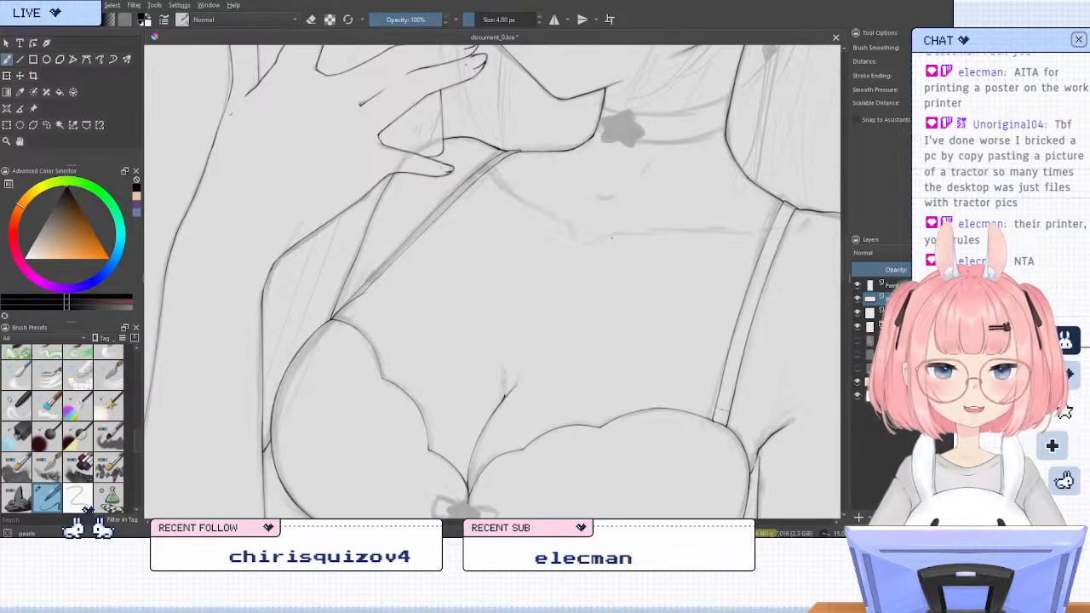
scroll(597, 235, down, 3)
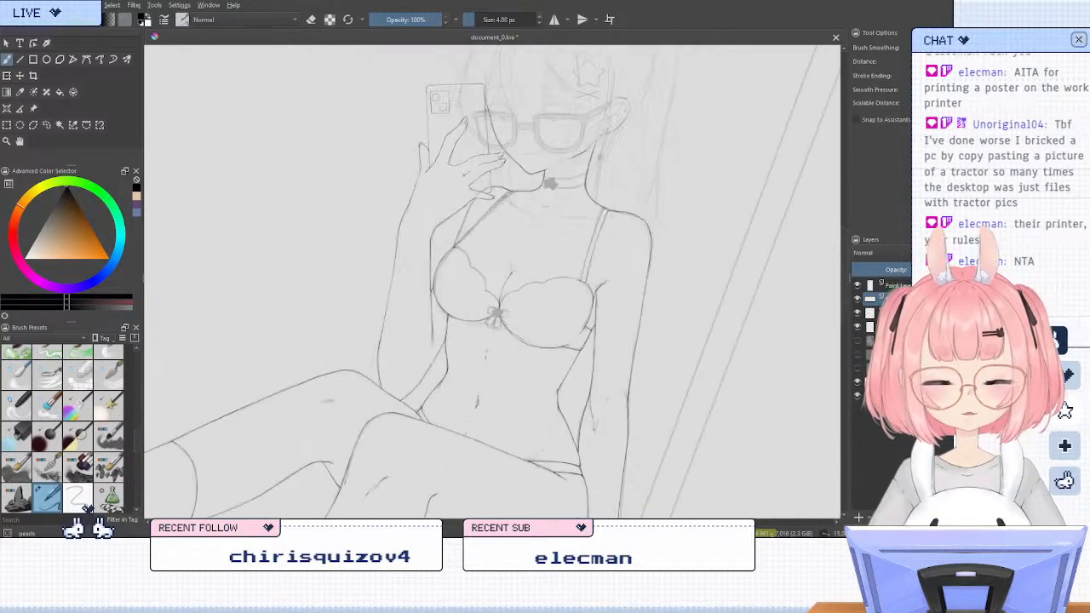
scroll(528, 209, up, 3)
scroll(528, 208, down, 3)
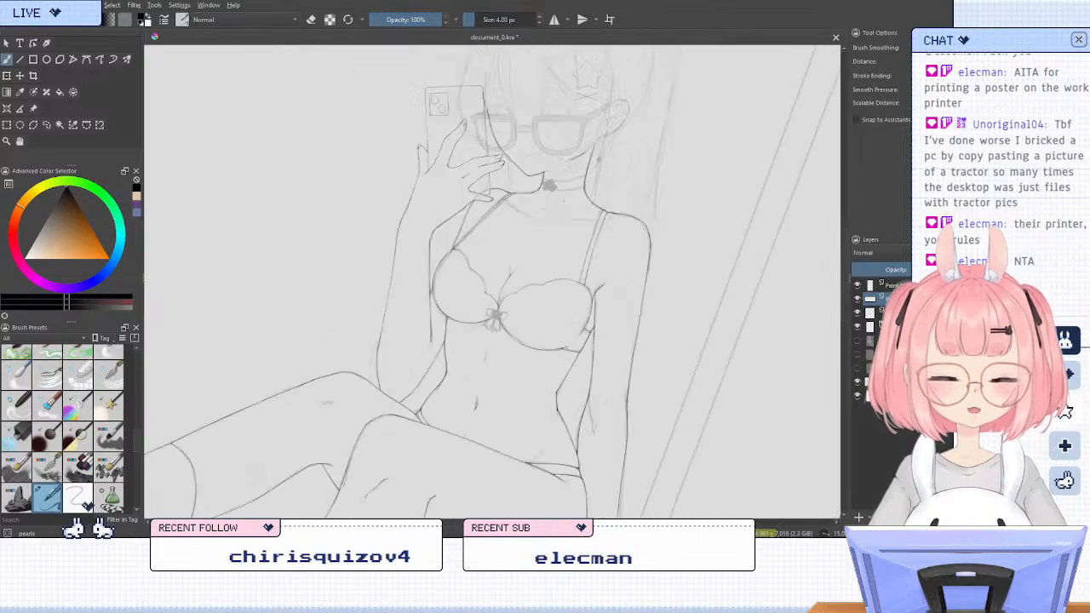
scroll(565, 201, down, 3)
scroll(570, 209, up, 2)
scroll(570, 208, down, 2)
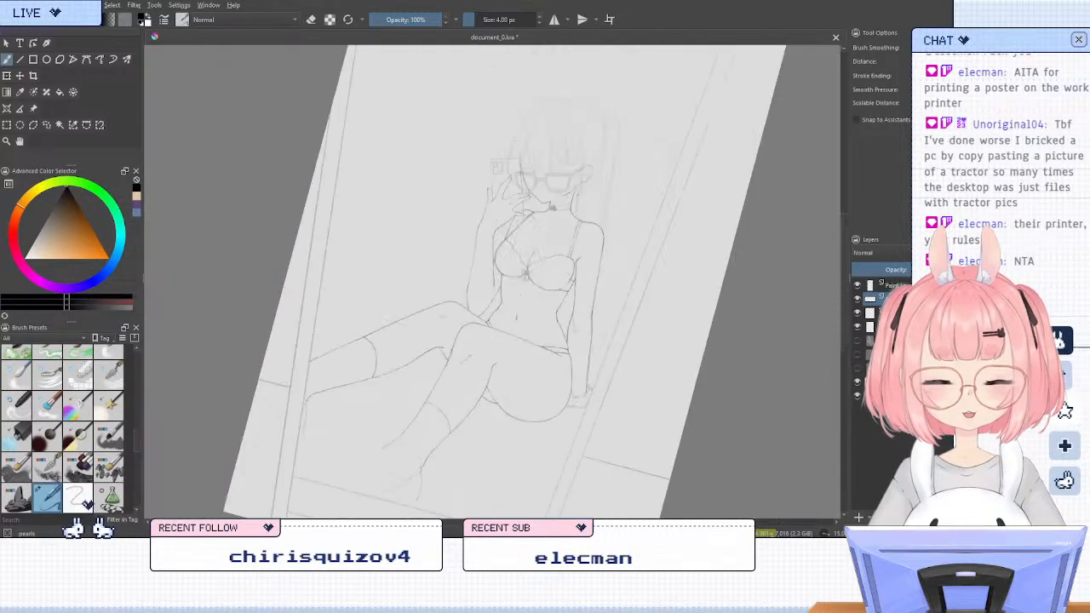
scroll(579, 221, up, 2)
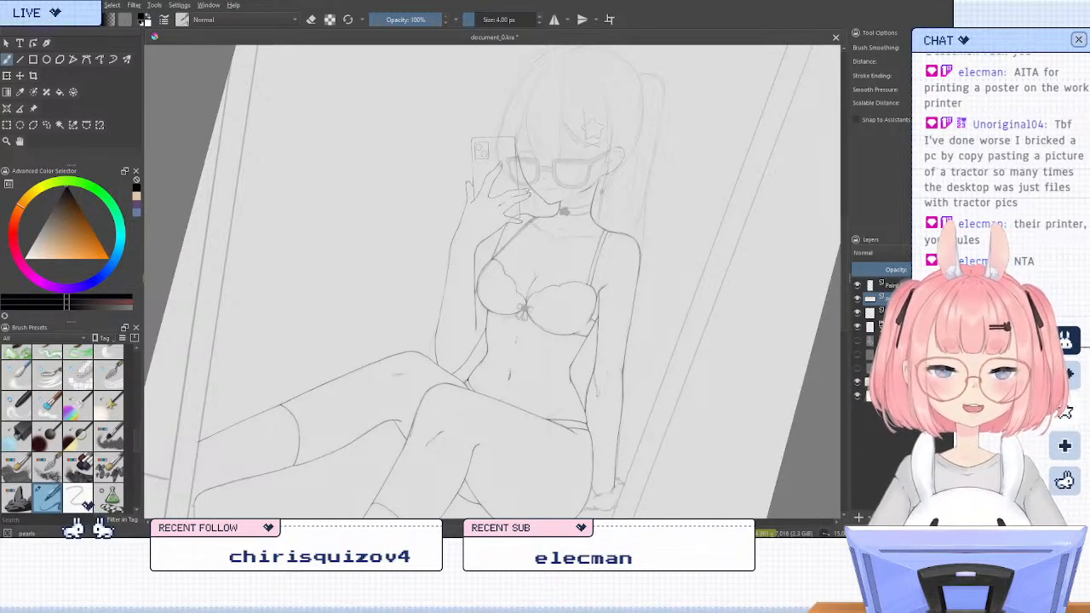
drag(495, 400, 537, 361)
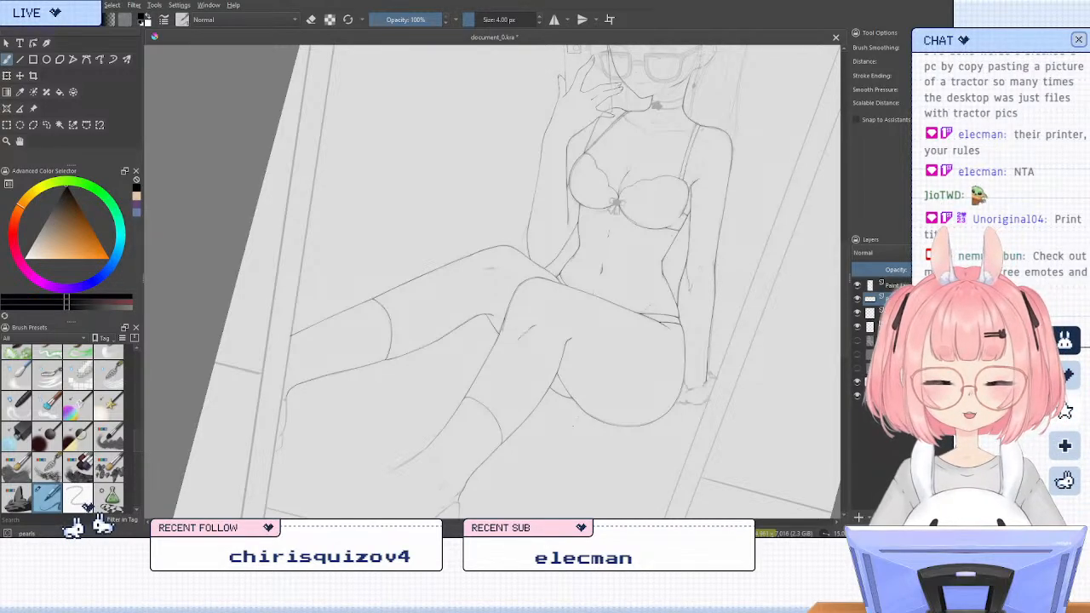
mouse_move(568, 432)
mouse_down()
mouse_move(630, 382)
mouse_move(511, 451)
mouse_move(611, 393)
mouse_move(621, 445)
mouse_up()
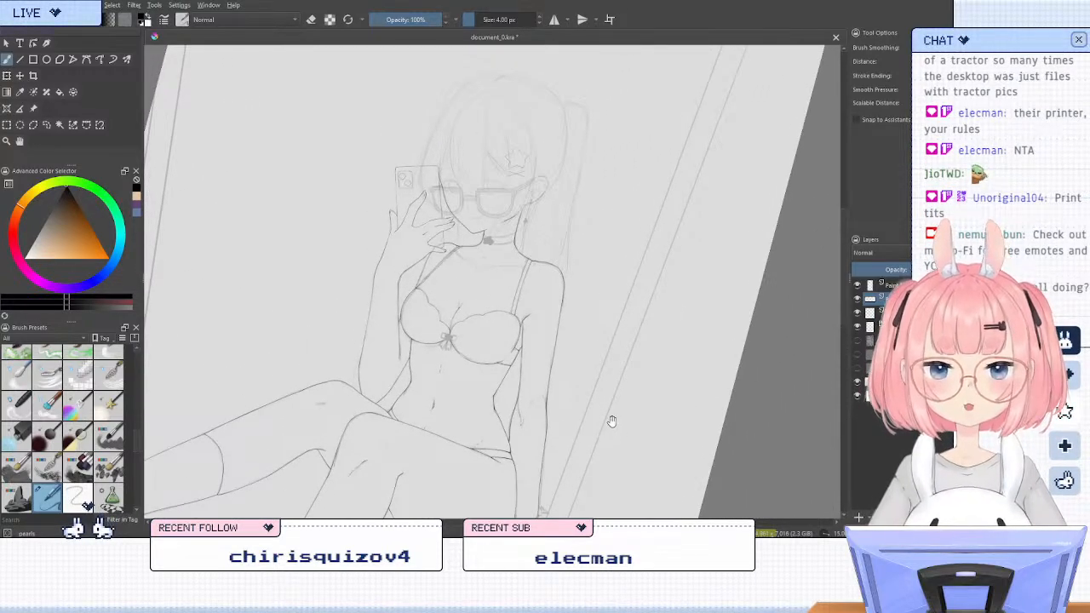
drag(564, 426, 643, 399)
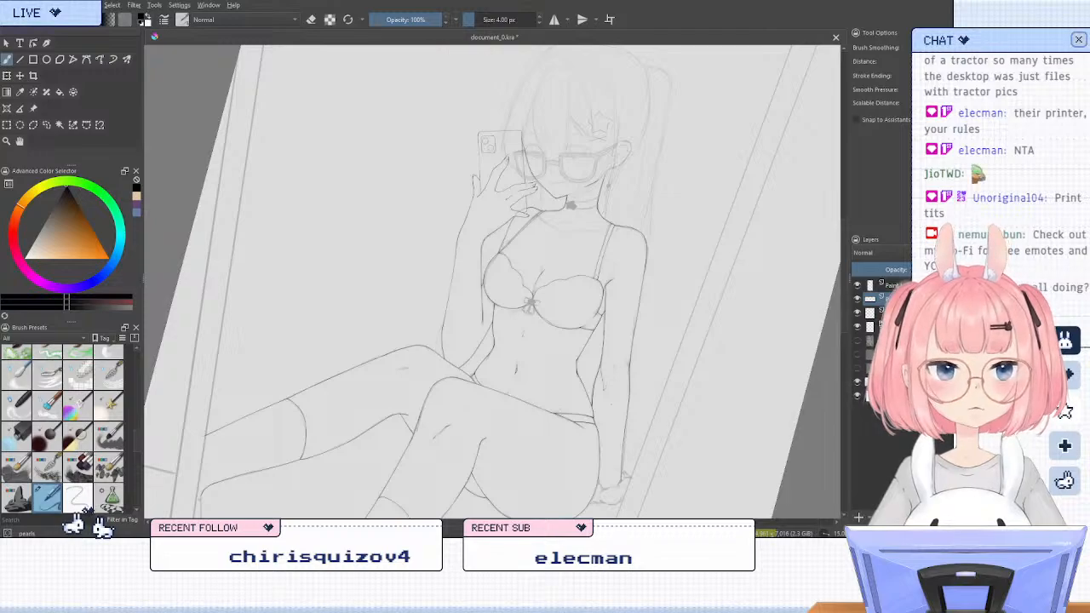
drag(521, 429, 605, 399)
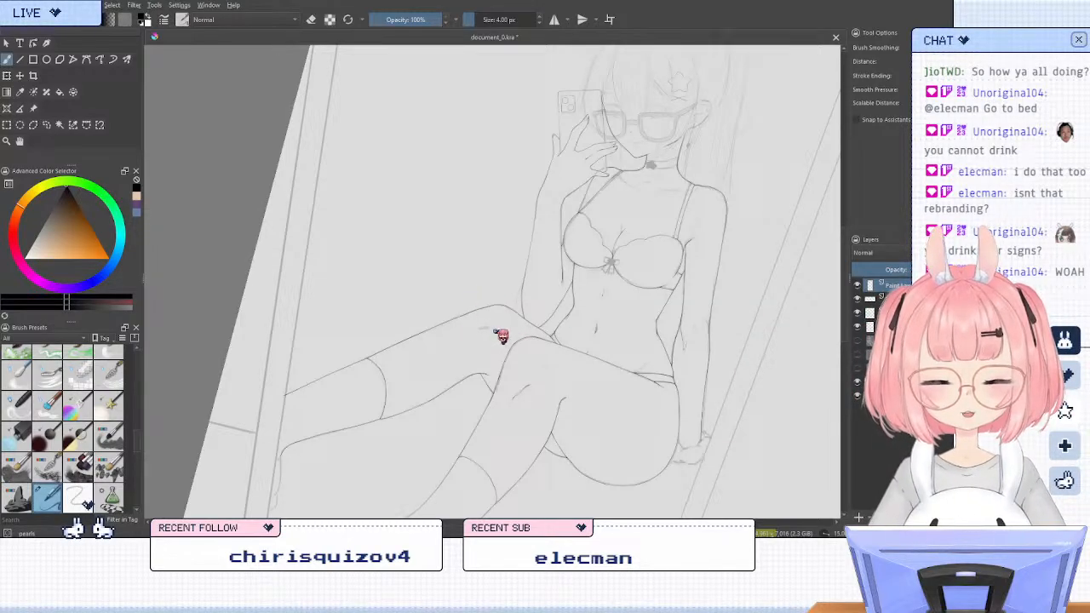
Paste the Aquarius bottle picture onto the canvas and mirror the straightened view so its label reads correctly
key(ctrl+v)
scroll(625, 217, up, 2)
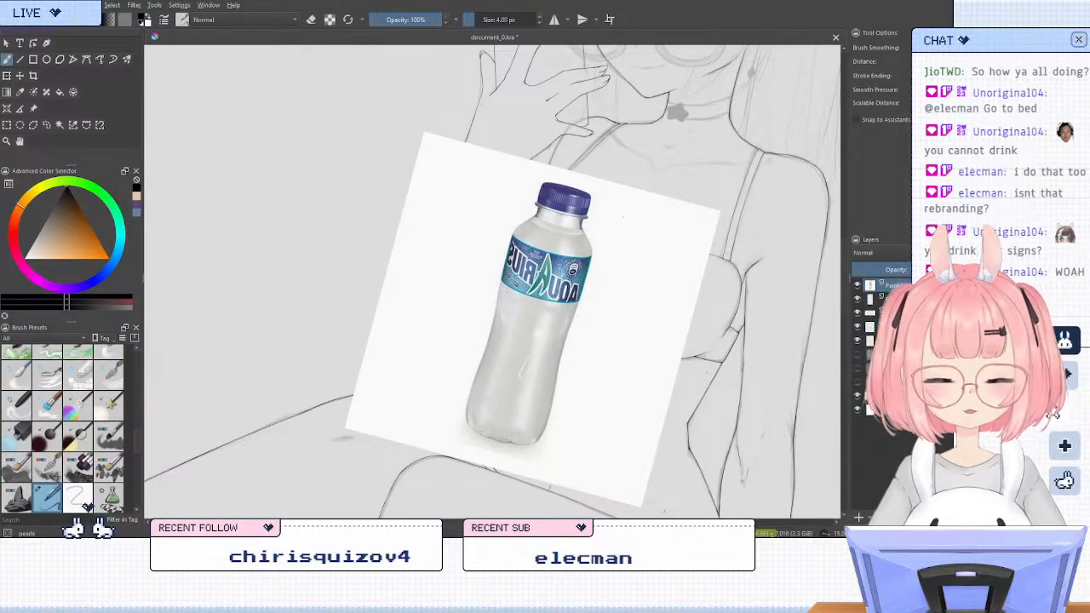
key(5)
key(m)
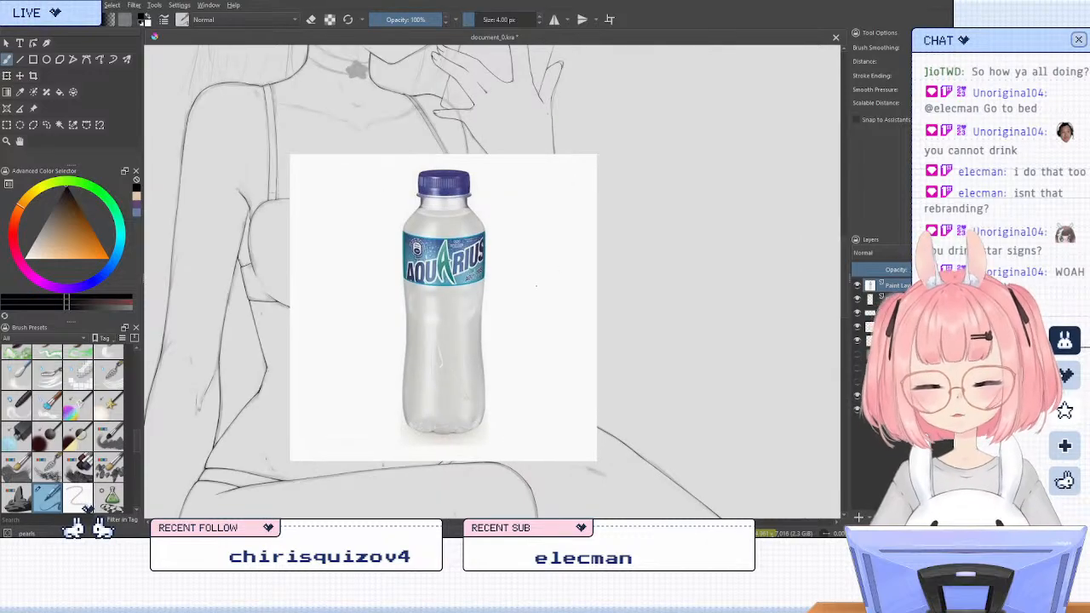
scroll(403, 298, up, 1)
scroll(467, 277, down, 1)
scroll(485, 375, up, 1)
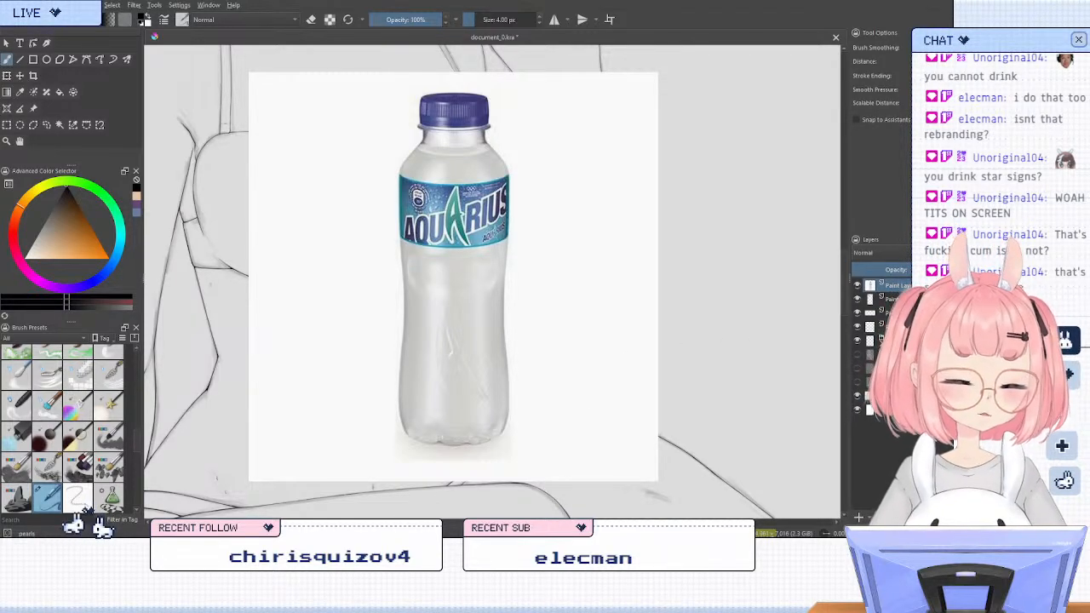
Doodle nine small outlined hearts around both sides of the bottle on the pasted picture
mouse_move(538, 281)
mouse_down()
mouse_move(548, 292)
mouse_move(558, 281)
mouse_up()
key(ctrl+z)
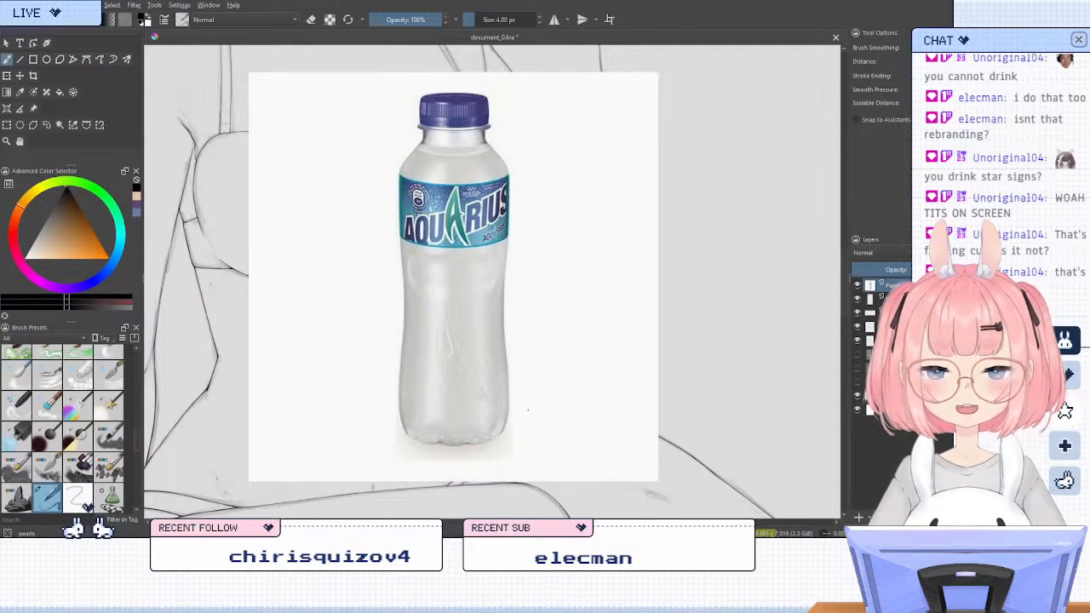
drag(527, 330, 533, 339)
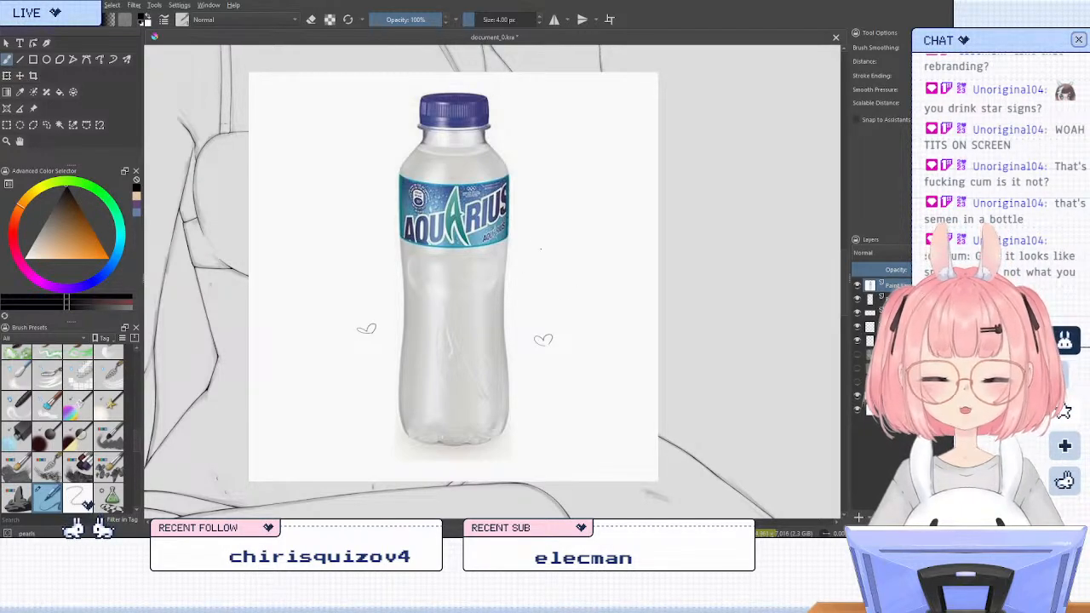
click(545, 247)
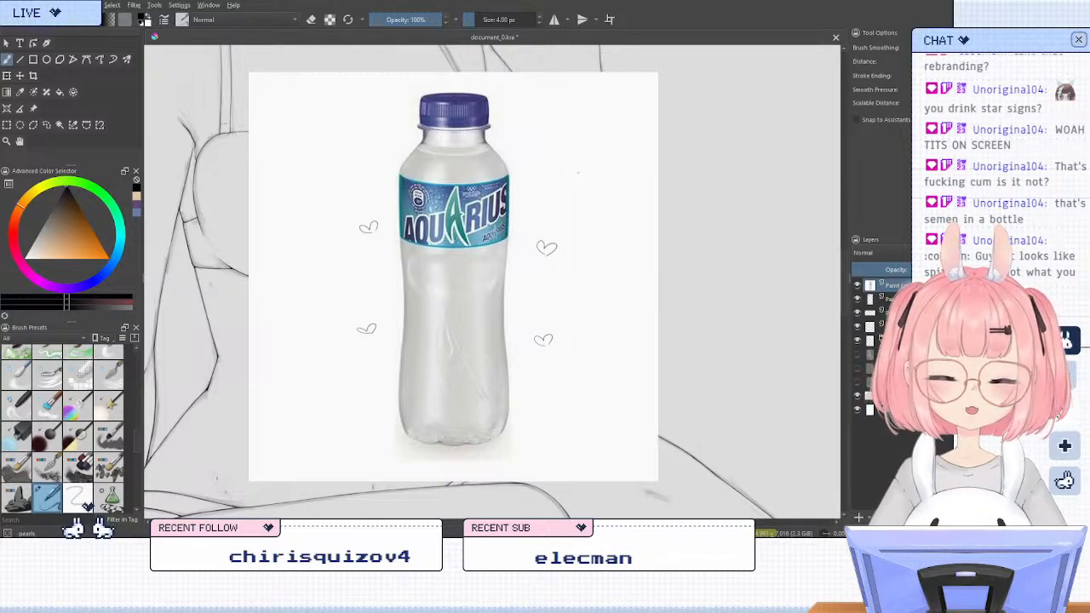
click(581, 172)
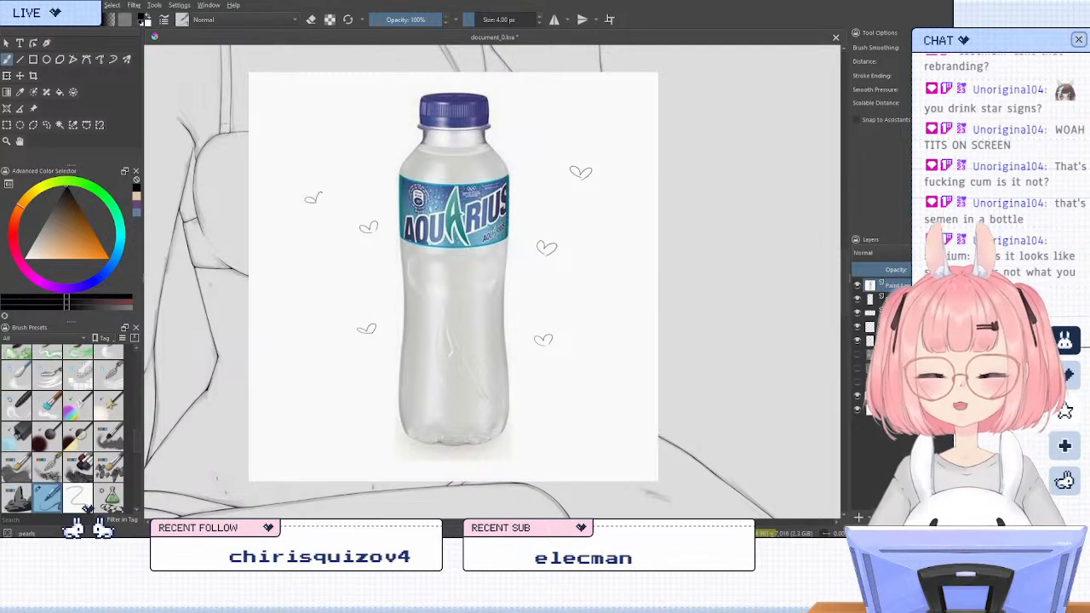
click(313, 198)
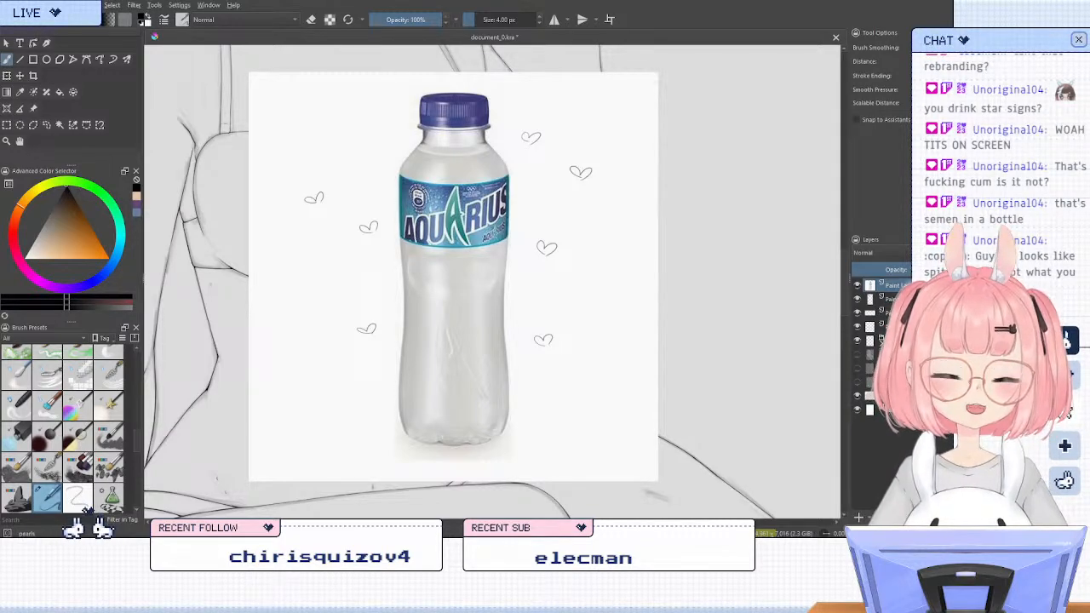
click(595, 298)
click(601, 298)
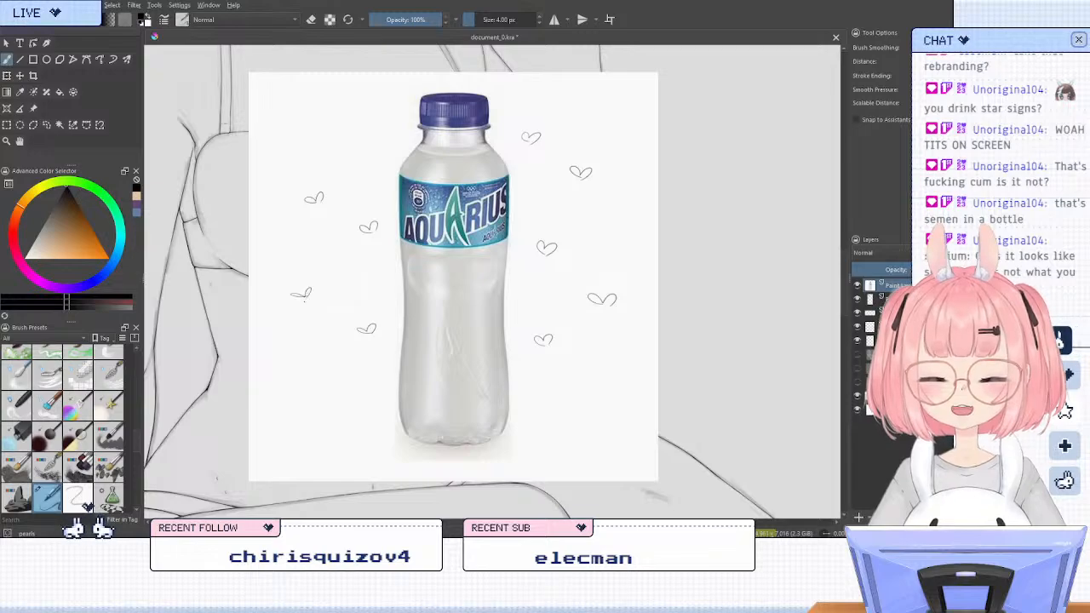
click(302, 290)
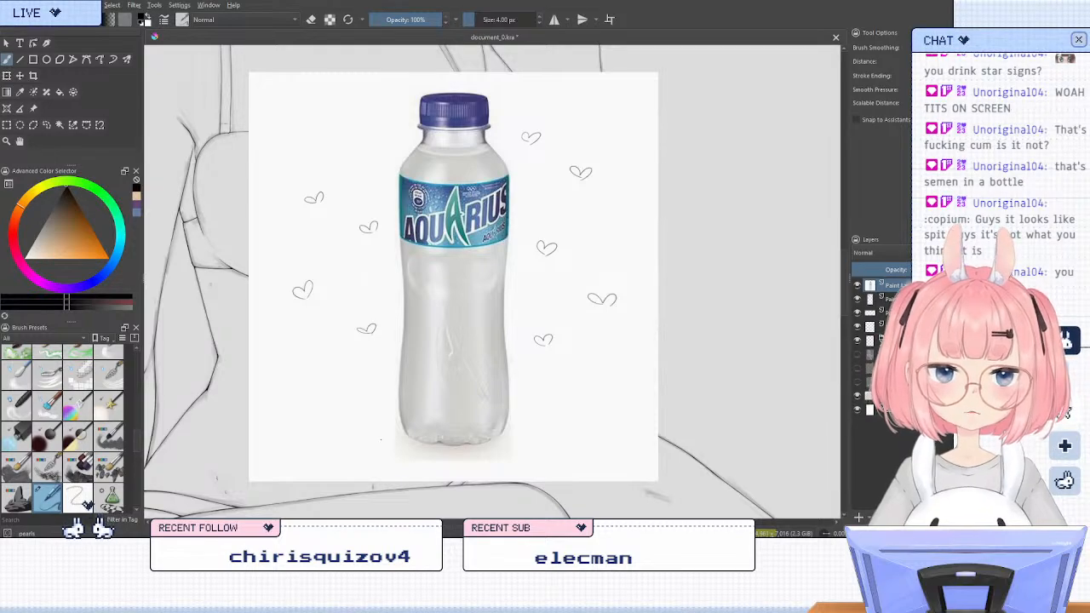
Doodle six more small outlined hearts around the bottle, filling gaps on both sides of the pasted picture
drag(312, 380, 321, 389)
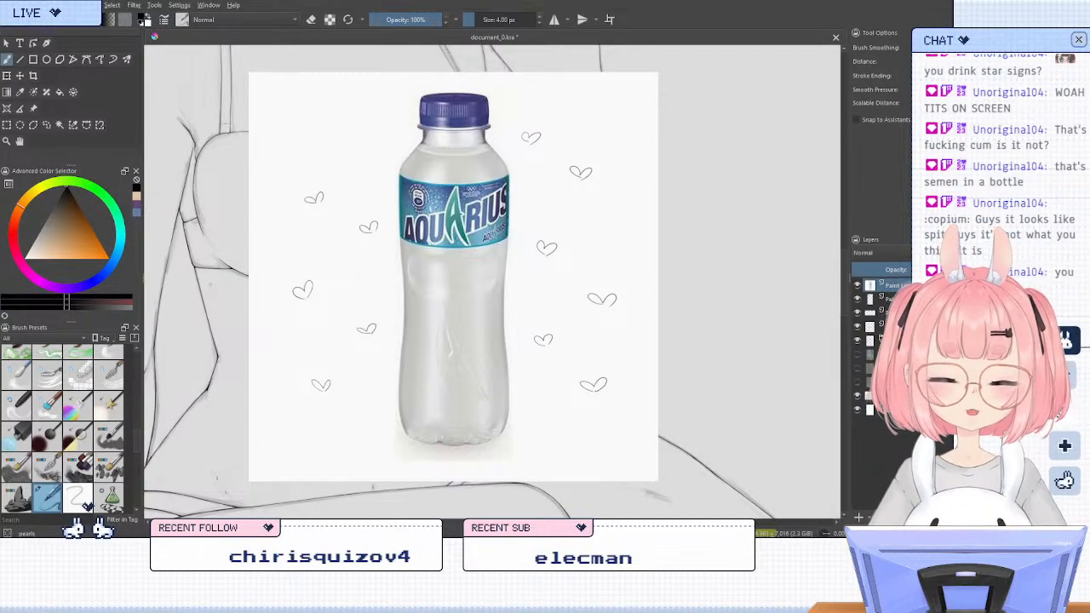
drag(582, 382, 597, 383)
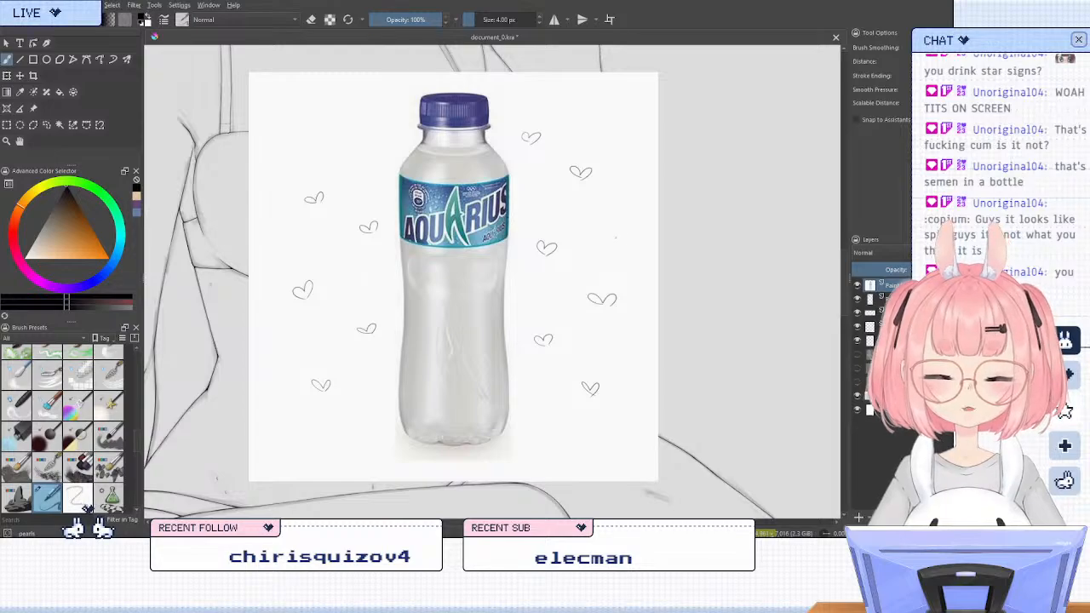
drag(614, 237, 627, 242)
mouse_move(603, 115)
mouse_down()
mouse_move(611, 105)
mouse_move(610, 121)
mouse_up()
drag(261, 244, 277, 248)
key(ctrl+z)
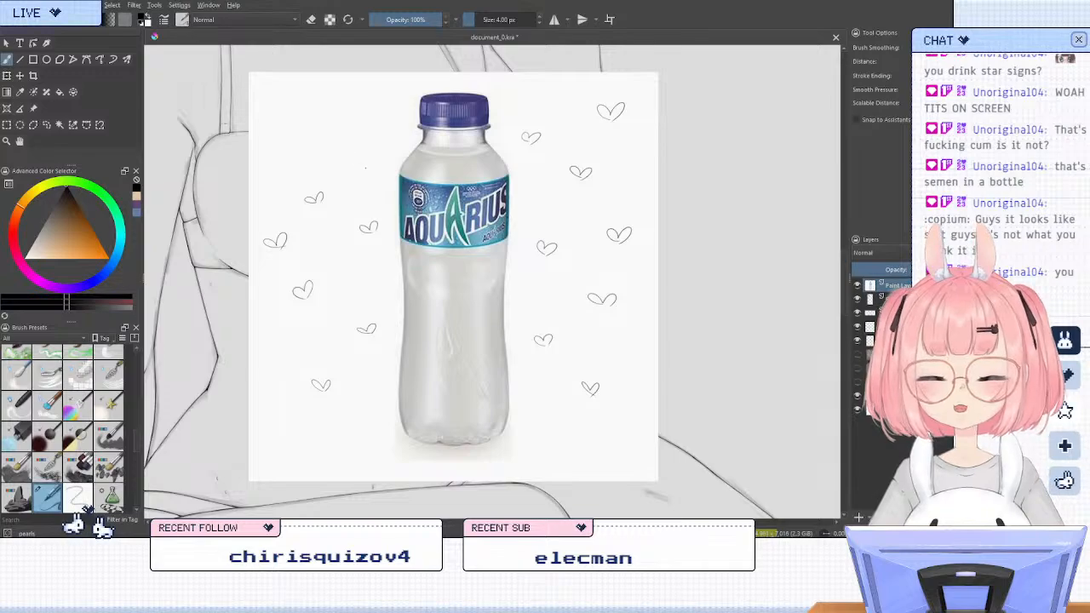
drag(358, 160, 362, 158)
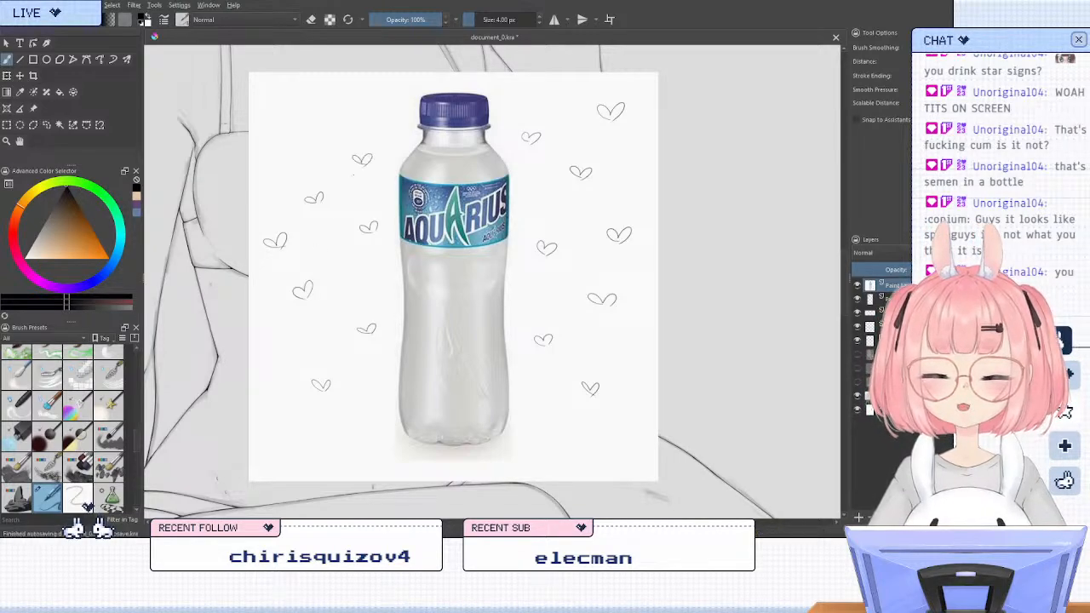
Add hearts near the bottle's cap, around its base and along the outer edge of the pasted picture
mouse_move(269, 134)
mouse_down()
mouse_move(276, 142)
mouse_move(339, 104)
mouse_move(400, 94)
mouse_up()
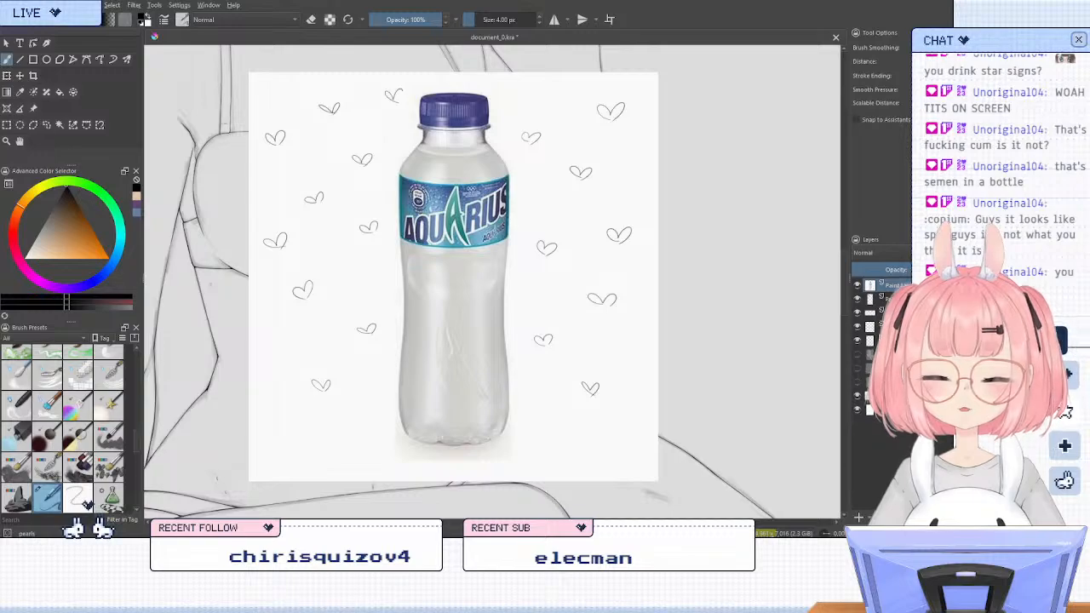
mouse_move(520, 433)
mouse_down()
mouse_move(529, 446)
mouse_move(541, 433)
mouse_up()
drag(619, 427, 642, 431)
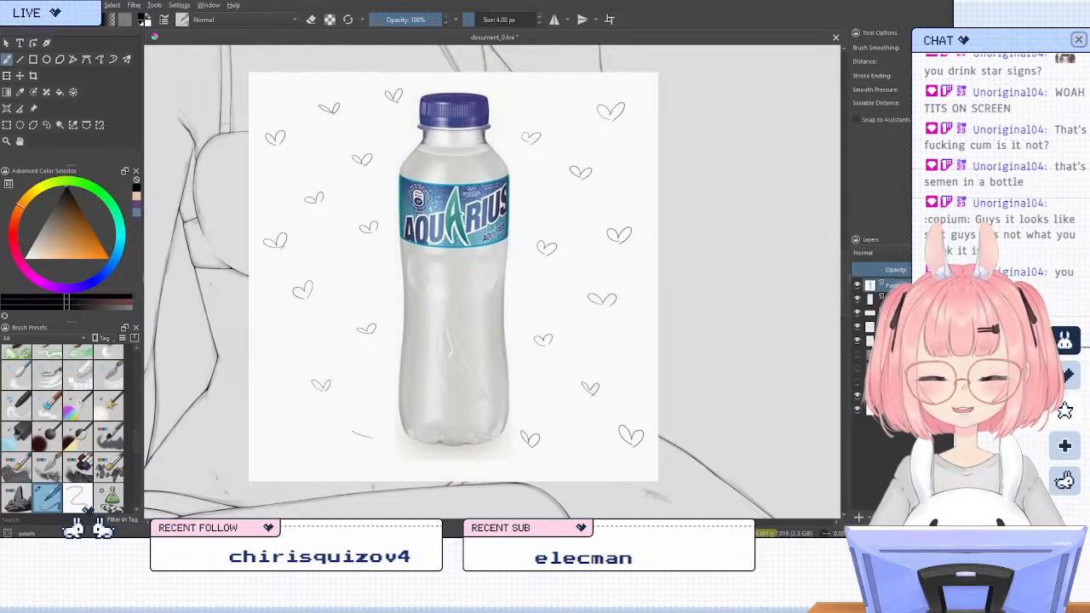
mouse_move(353, 431)
mouse_down()
mouse_move(370, 443)
mouse_move(350, 423)
mouse_move(361, 444)
mouse_up()
key(ctrl+z)
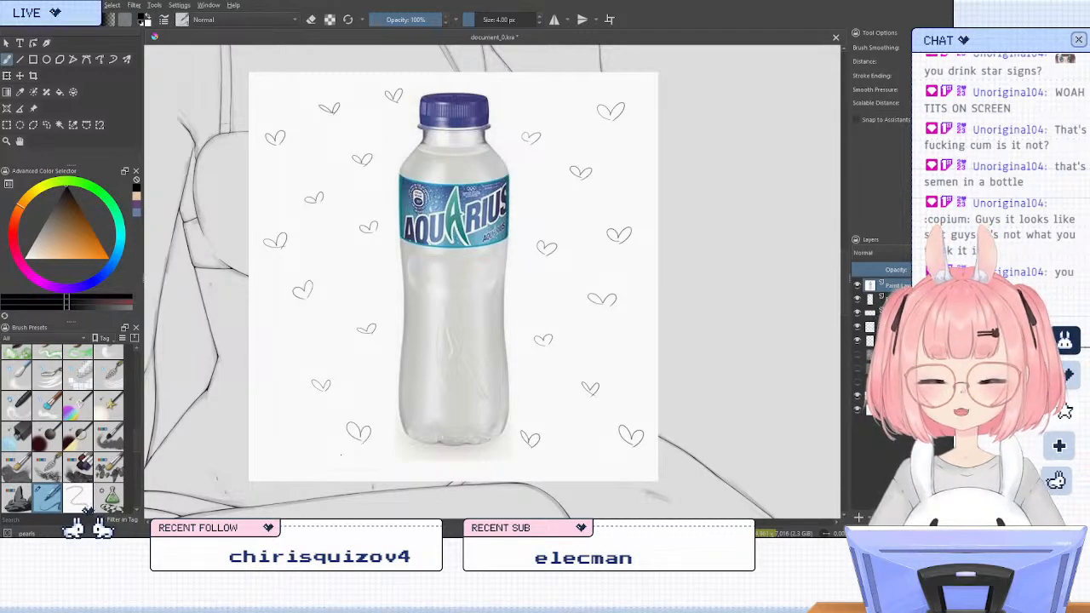
drag(266, 353, 261, 365)
drag(265, 354, 279, 350)
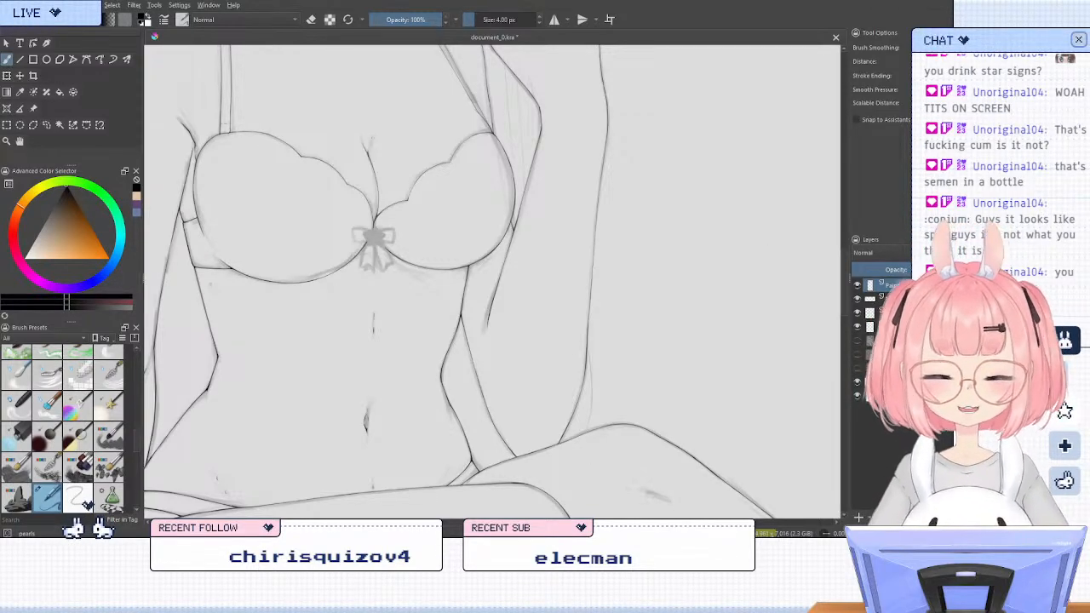
Toggle the sketch and line art layers' visibility to compare them, and make the third paint layer from the top active
scroll(634, 179, down, 4)
scroll(600, 164, down, 1)
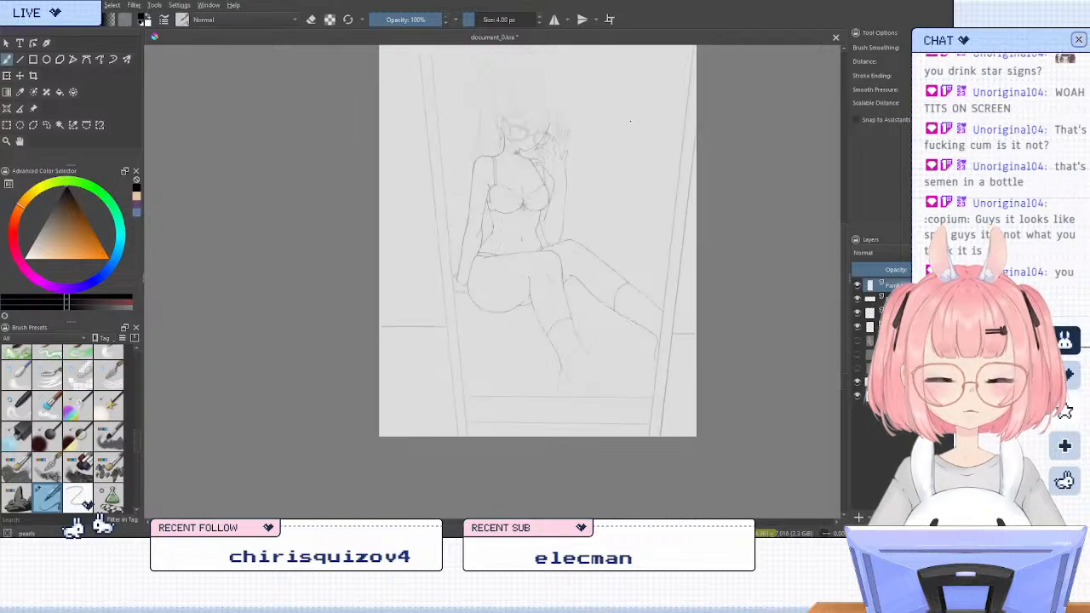
scroll(628, 126, up, 1)
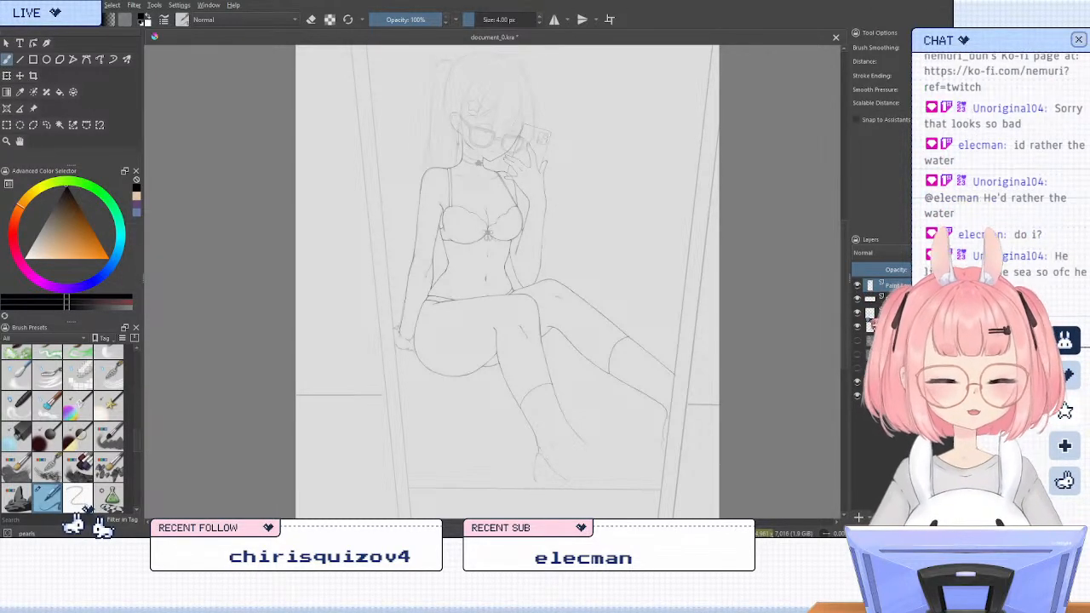
click(859, 329)
click(857, 329)
click(857, 328)
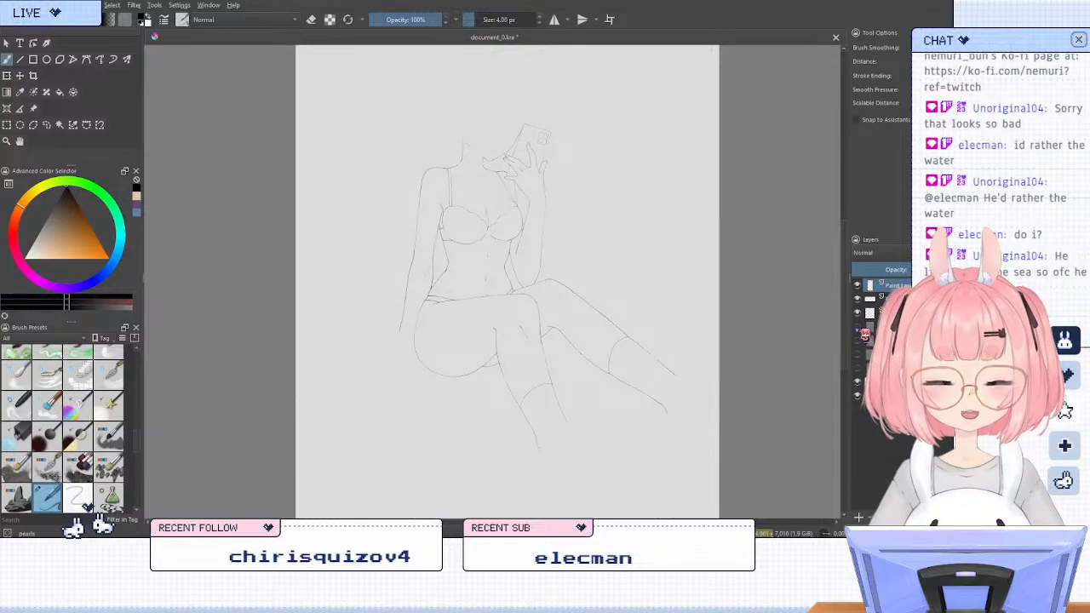
click(857, 329)
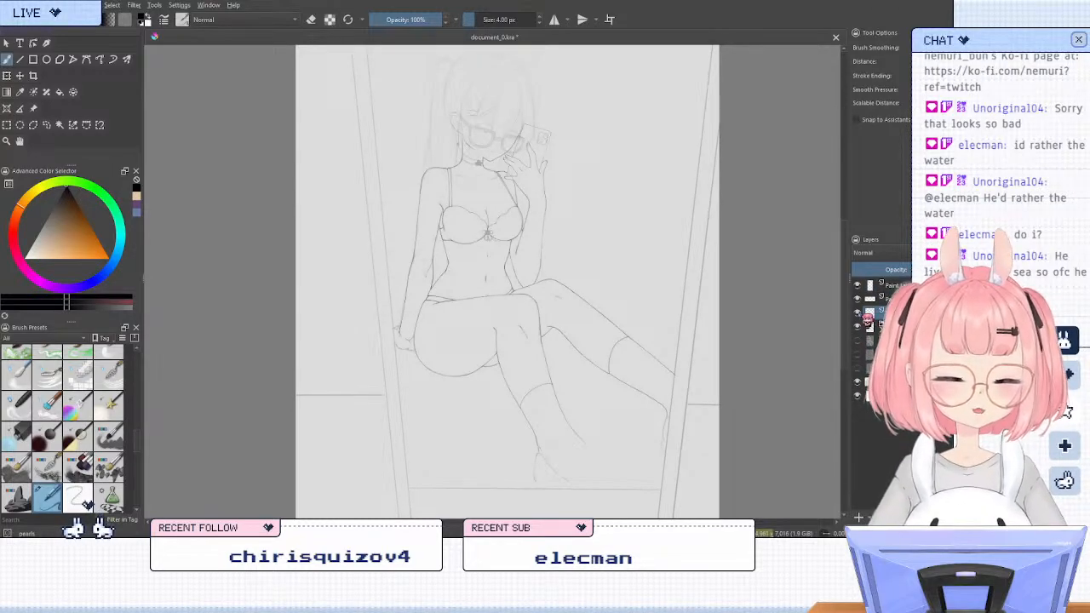
click(858, 314)
click(858, 314)
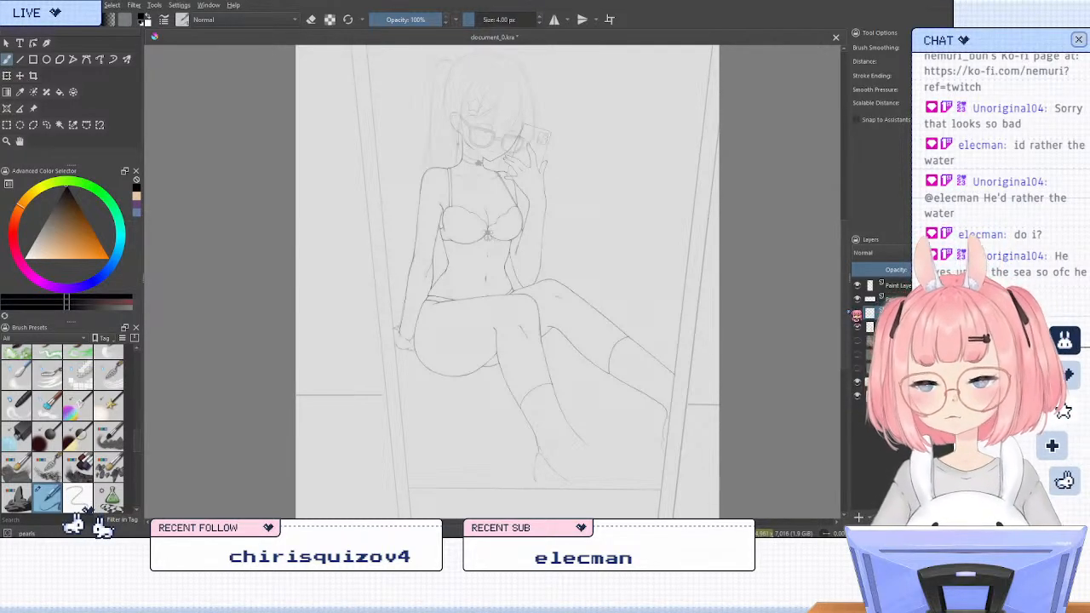
Mirror the canvas view and ink the short upper contour of the supporting hand beside the wrist
key(m)
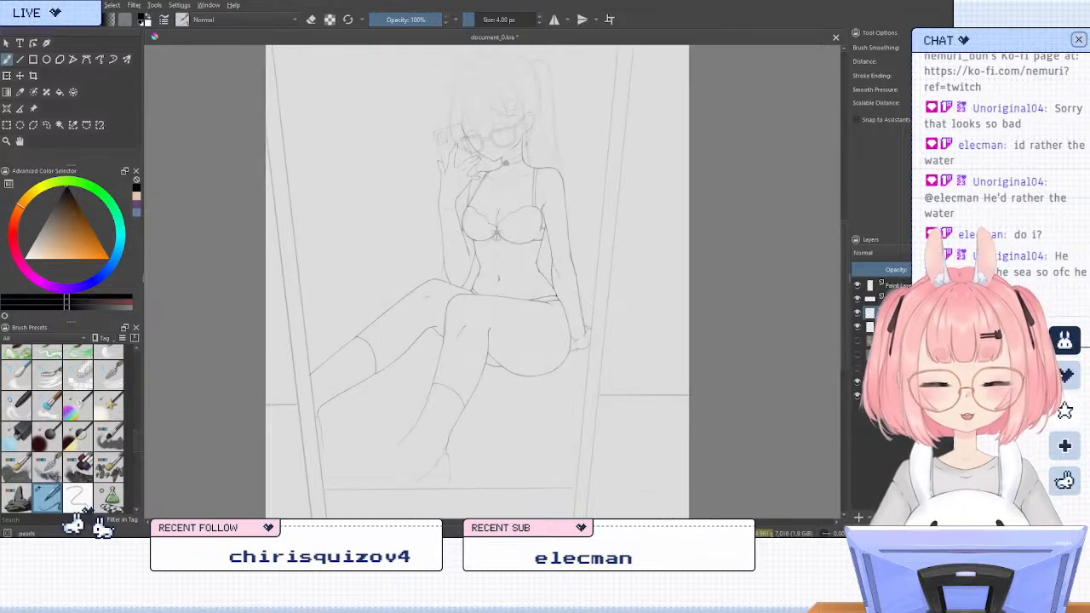
scroll(489, 374, up, 2)
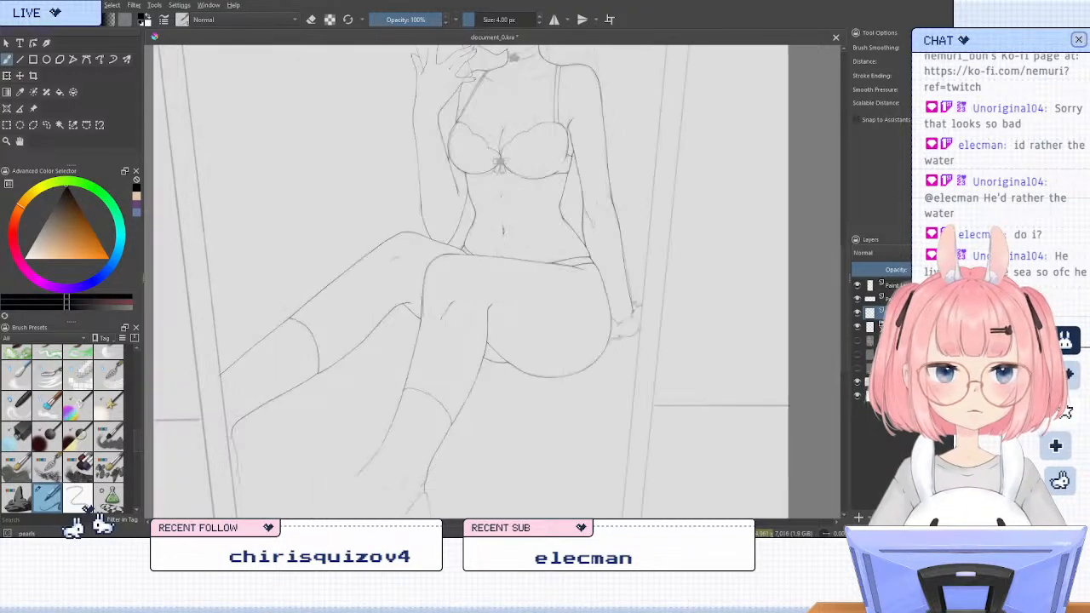
scroll(606, 346, down, 1)
scroll(681, 305, up, 2)
scroll(705, 295, up, 2)
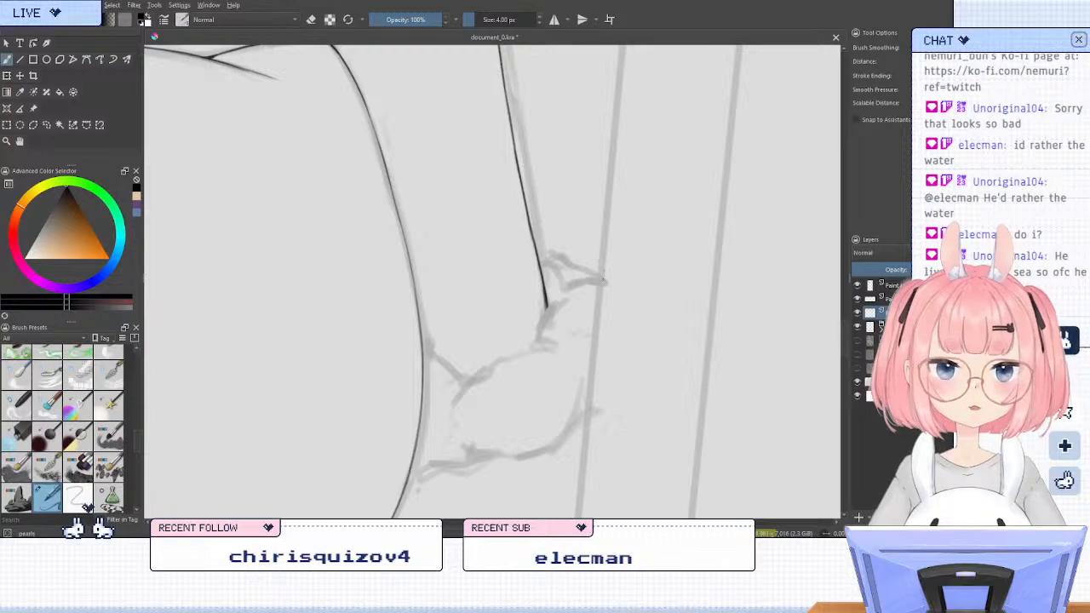
key(4)
key(4)
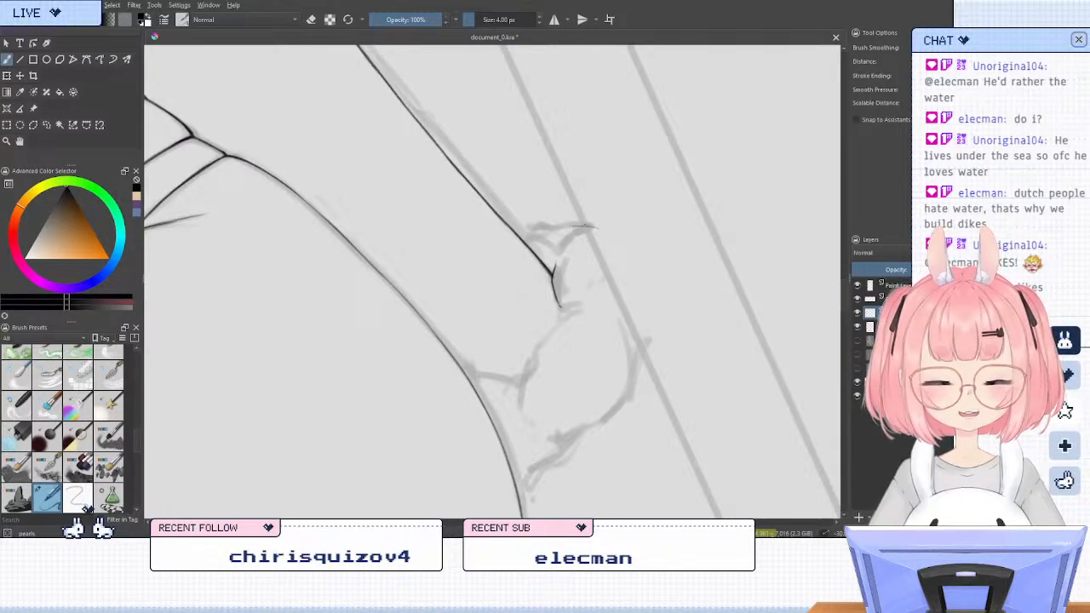
drag(598, 228, 552, 229)
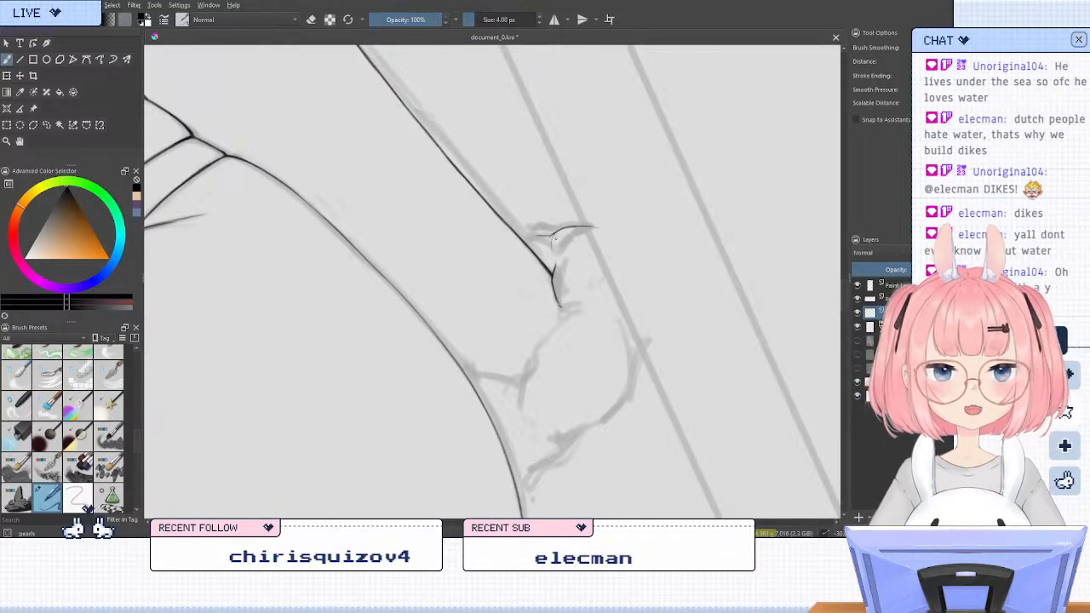
Join the hand's upper contour to the forearm line and erase the overshoot where they meet at the wrist
key(e)
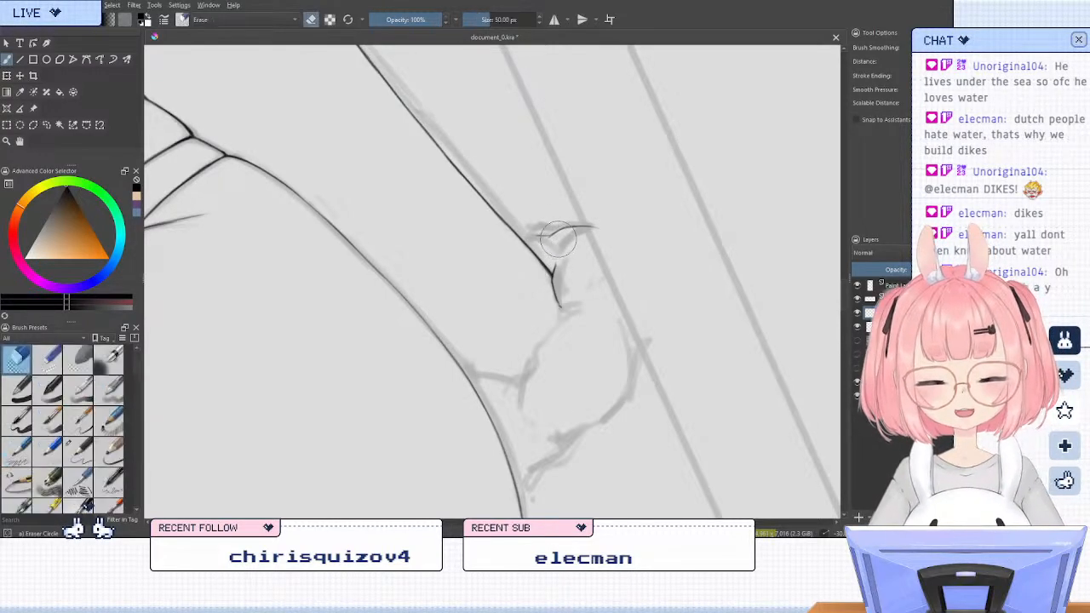
key(e)
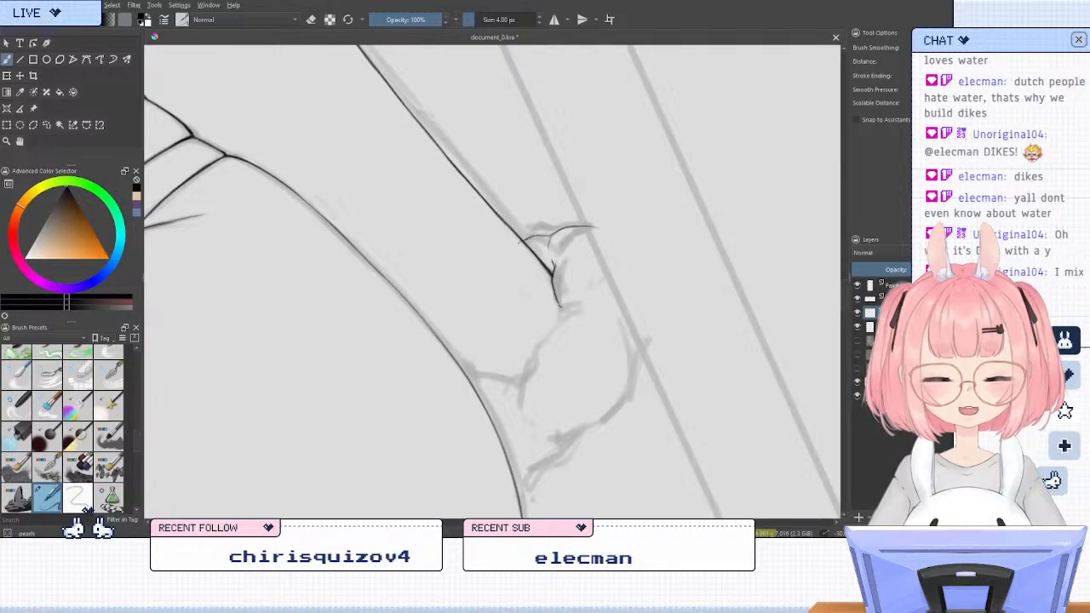
key(/)
mouse_move(510, 237)
mouse_down()
mouse_move(493, 195)
mouse_move(516, 244)
mouse_up()
key(ctrl+z)
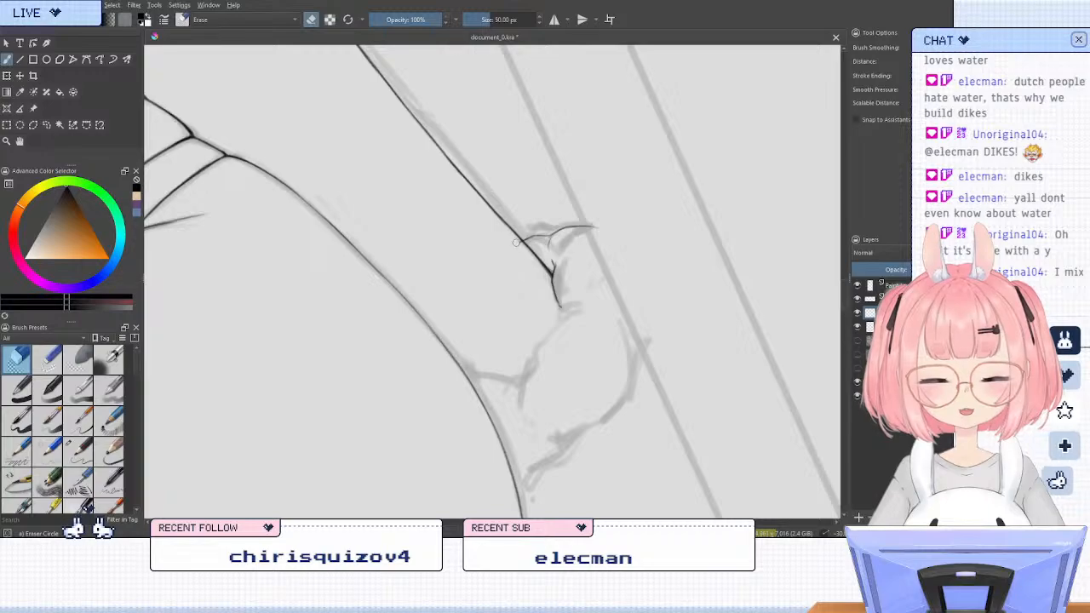
key(/)
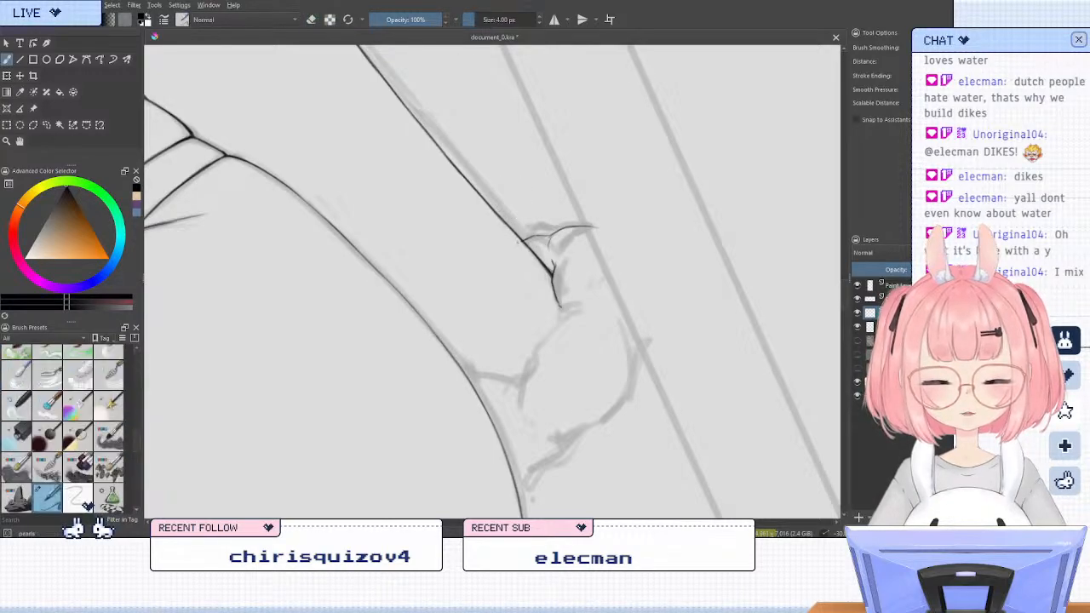
key(/)
drag(516, 244, 524, 253)
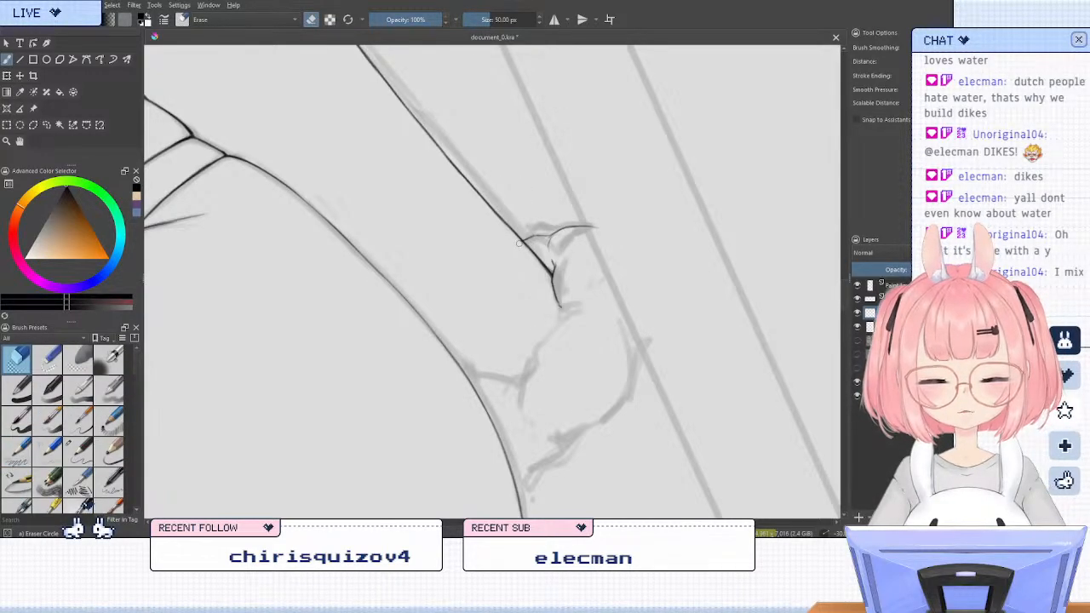
key(/)
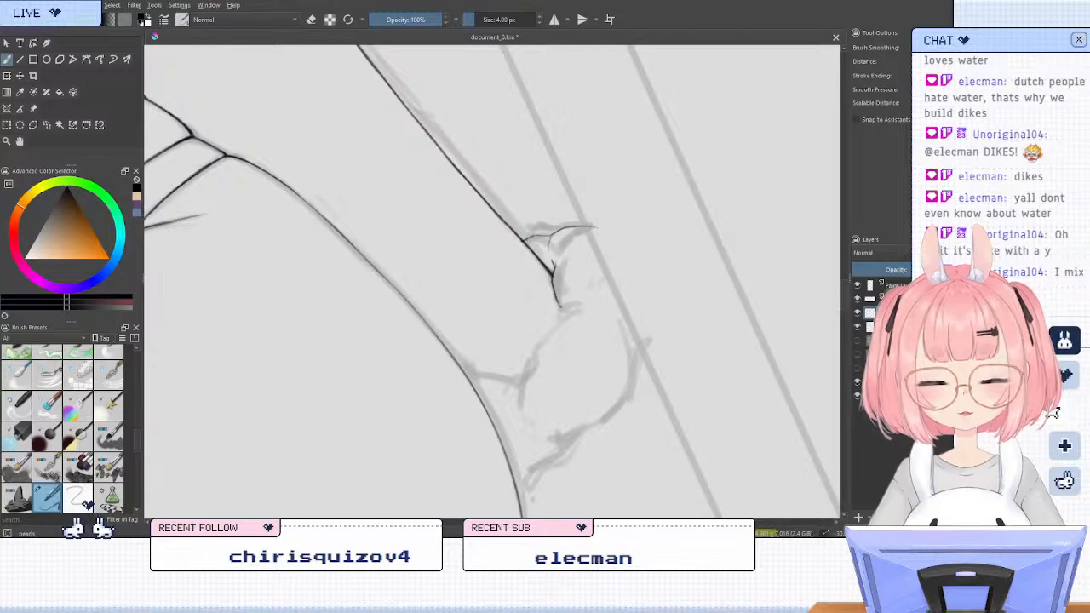
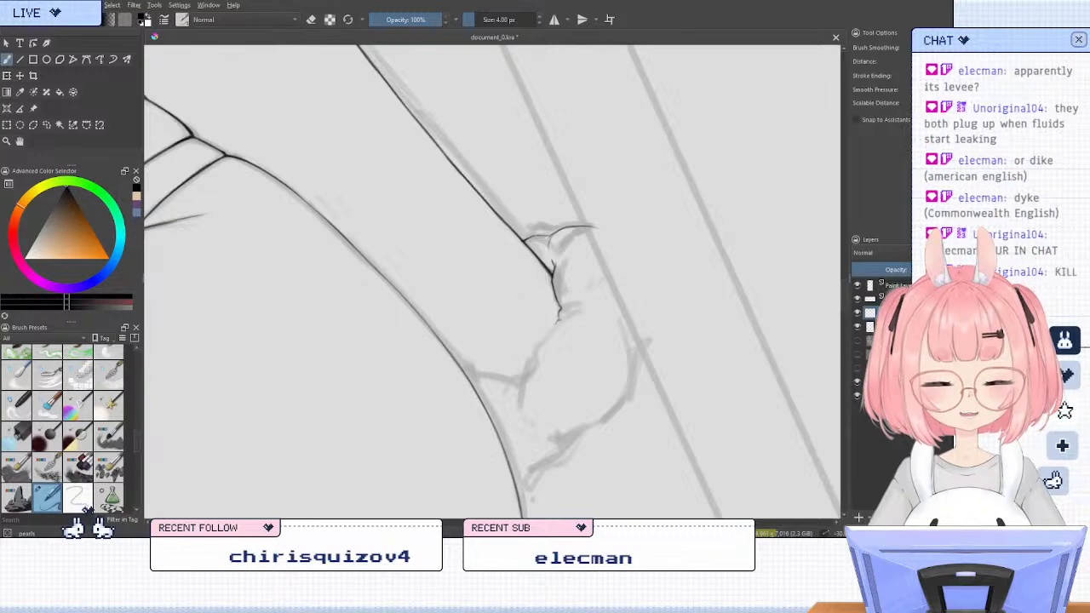
Ink the wrist-side edge of the hand resting behind the hip and its small crease lines with the 4 px brush, erasing stray ends
mouse_move(559, 319)
mouse_down()
mouse_move(533, 353)
mouse_move(554, 338)
mouse_move(543, 350)
mouse_up()
key(slash)
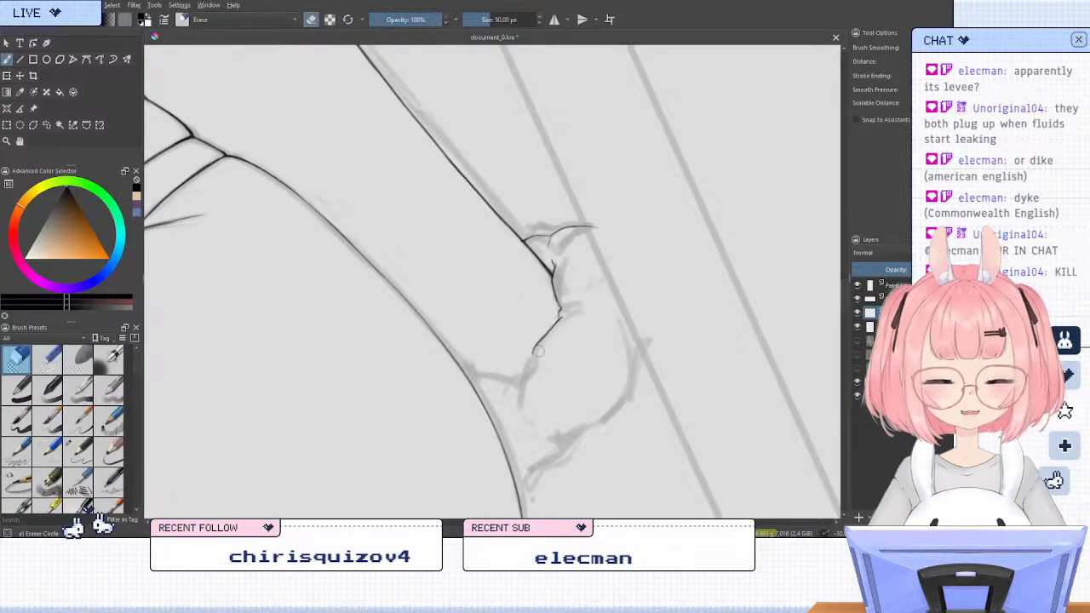
key(slash)
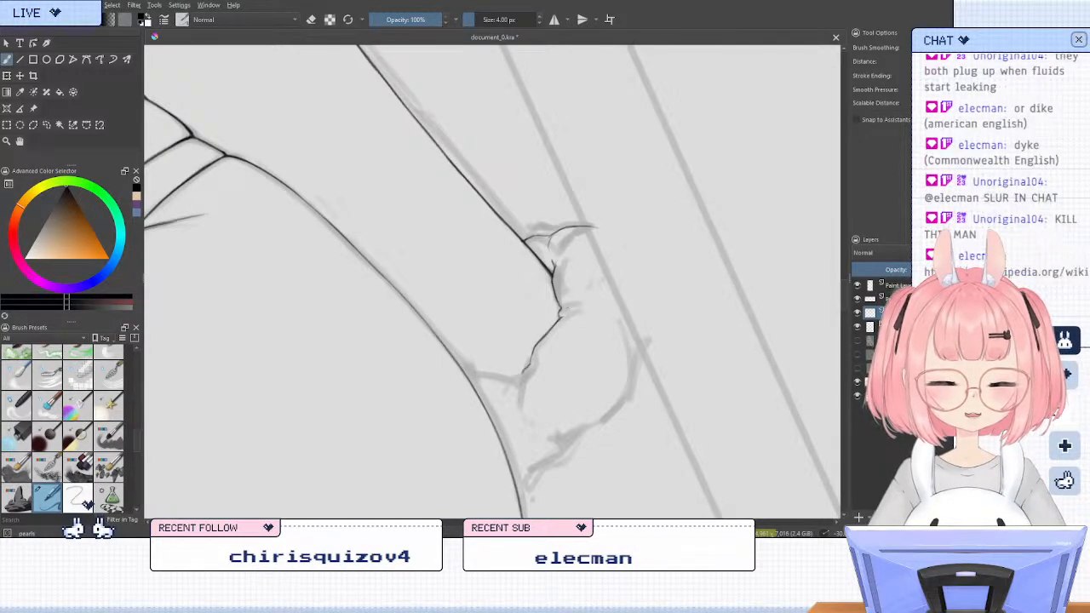
mouse_move(568, 313)
mouse_down()
mouse_move(602, 303)
mouse_move(590, 293)
mouse_up()
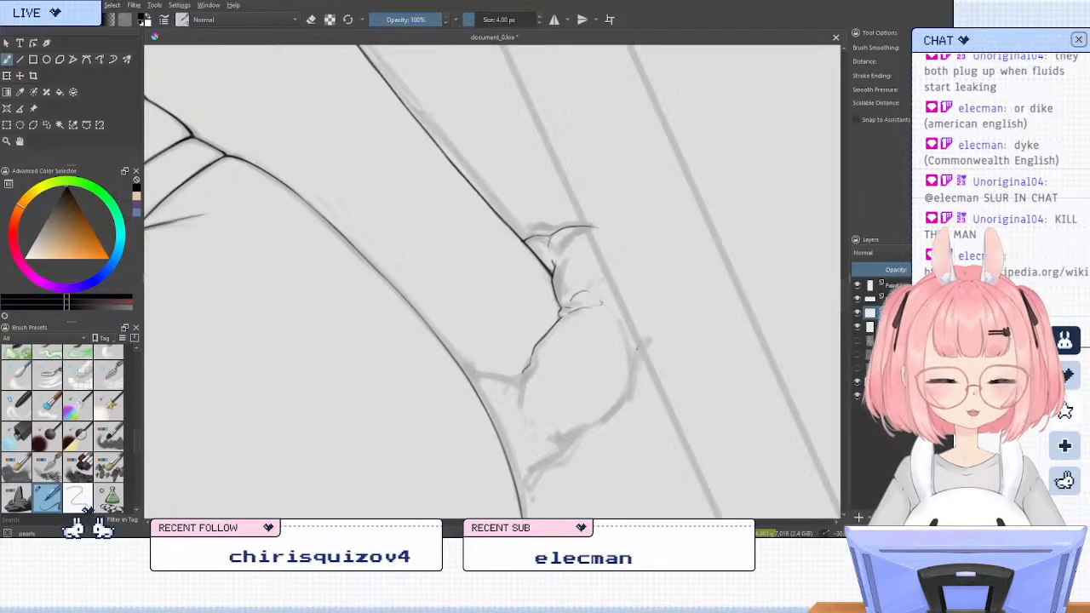
mouse_move(638, 339)
mouse_down()
mouse_move(592, 420)
mouse_move(616, 404)
mouse_move(583, 449)
mouse_move(619, 393)
mouse_up()
key(slash)
key(slash)
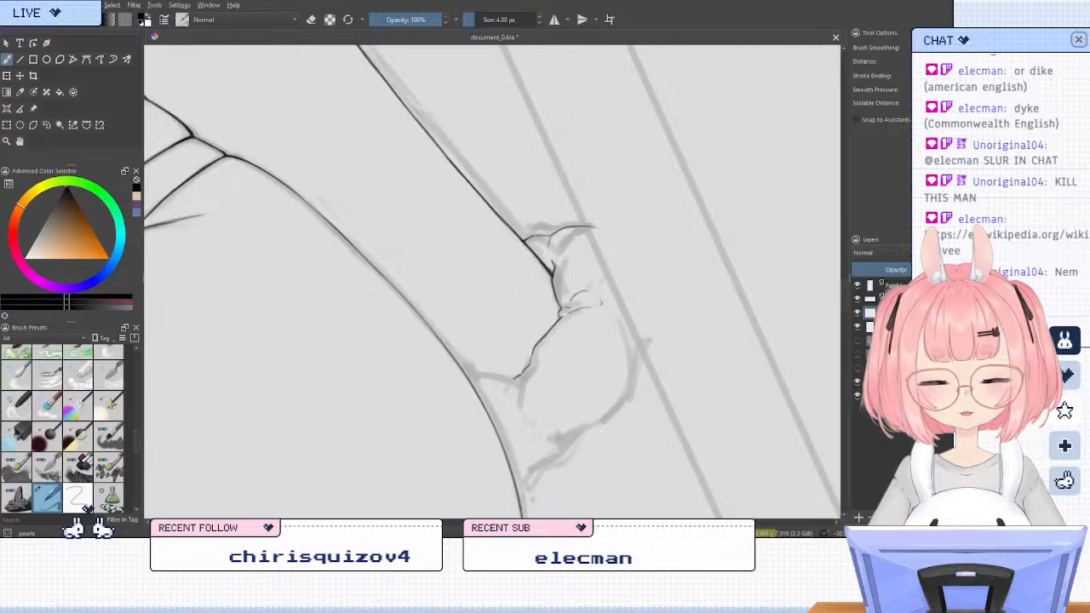
Ink the hand's lower edge across to the hip outline, trim the overshoot, and add a short crease below the line
mouse_move(477, 375)
mouse_down()
mouse_move(514, 380)
mouse_move(469, 377)
mouse_up()
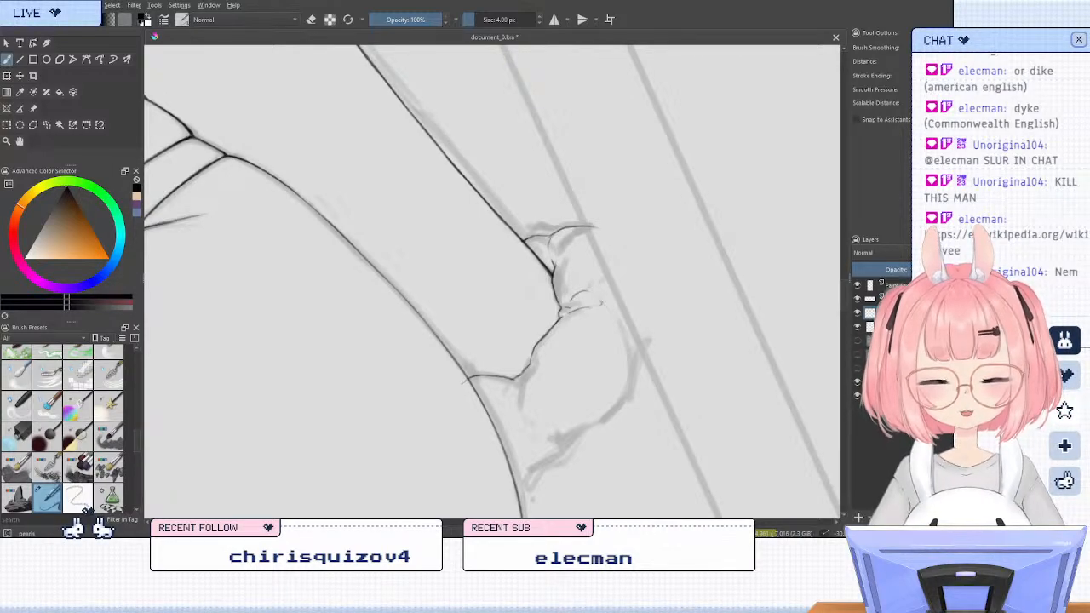
key(e)
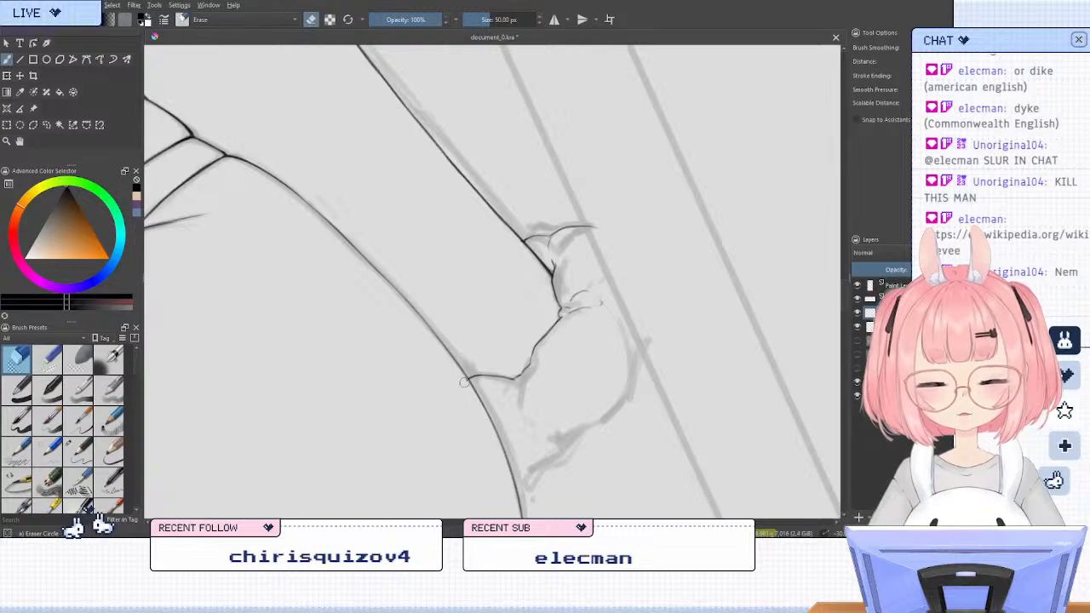
key(e)
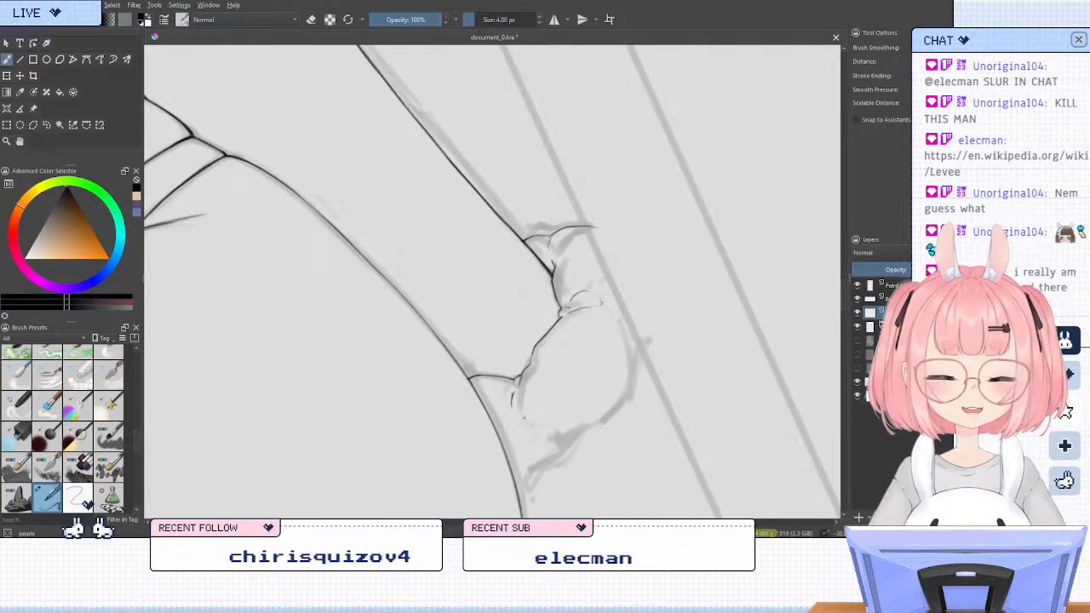
key(slash)
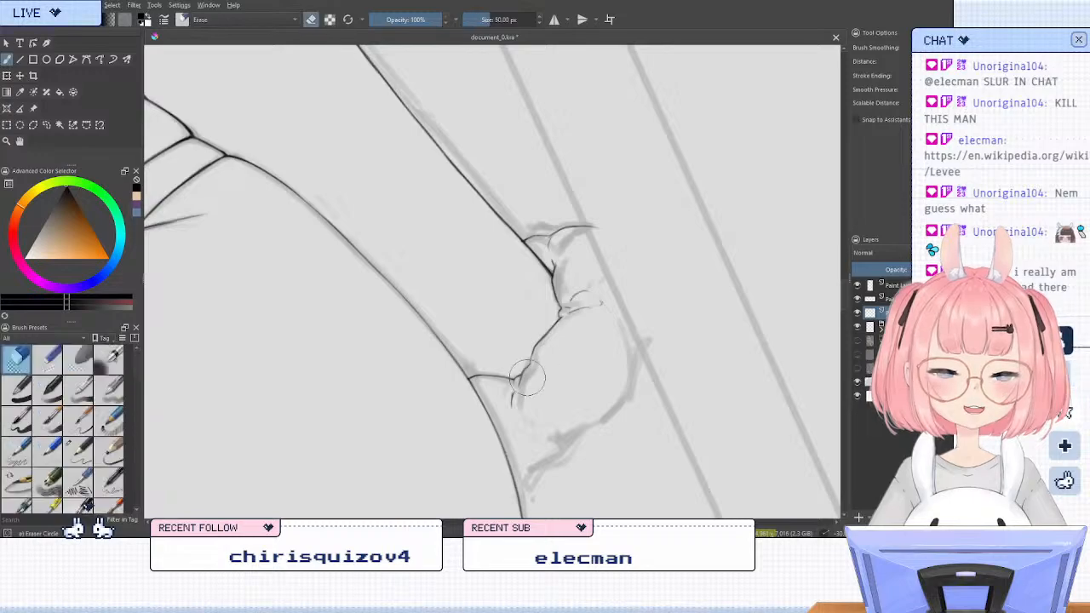
key(slash)
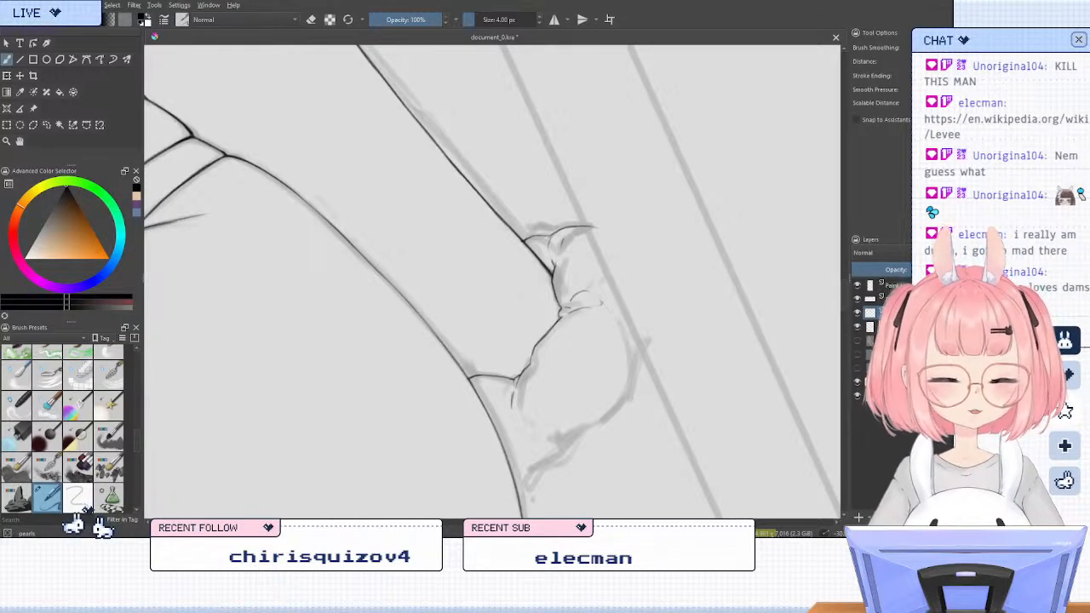
Ink the outer contour of the resting hand around to the hip outline, cleaning up its lower end with the eraser
mouse_move(843, 299)
mouse_down()
mouse_move(844, 312)
mouse_move(844, 303)
mouse_up()
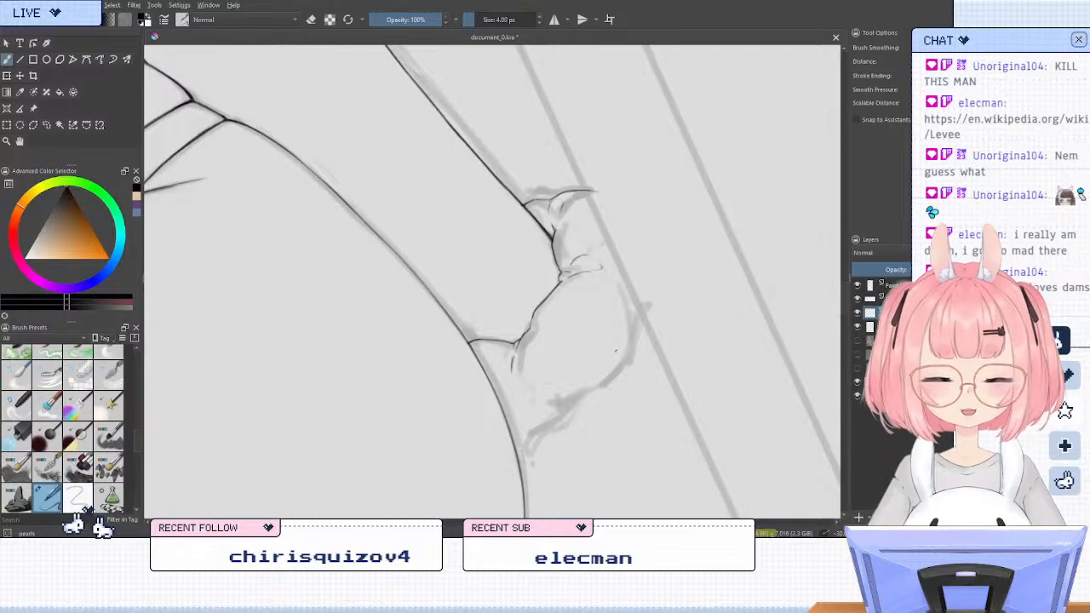
mouse_move(640, 313)
mouse_down()
mouse_move(600, 387)
mouse_move(633, 352)
mouse_move(595, 389)
mouse_up()
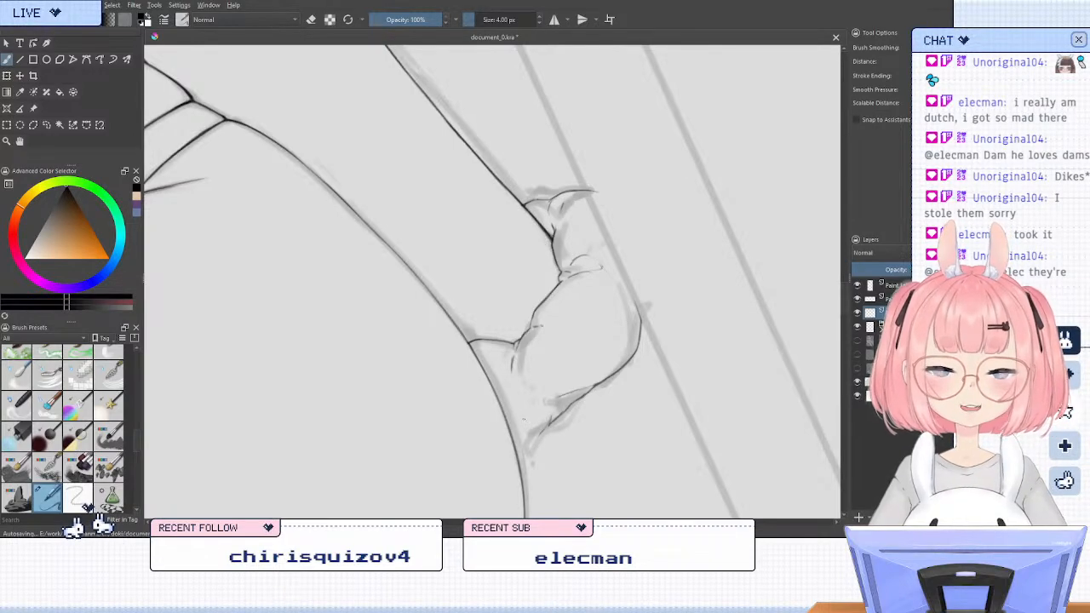
key(slash)
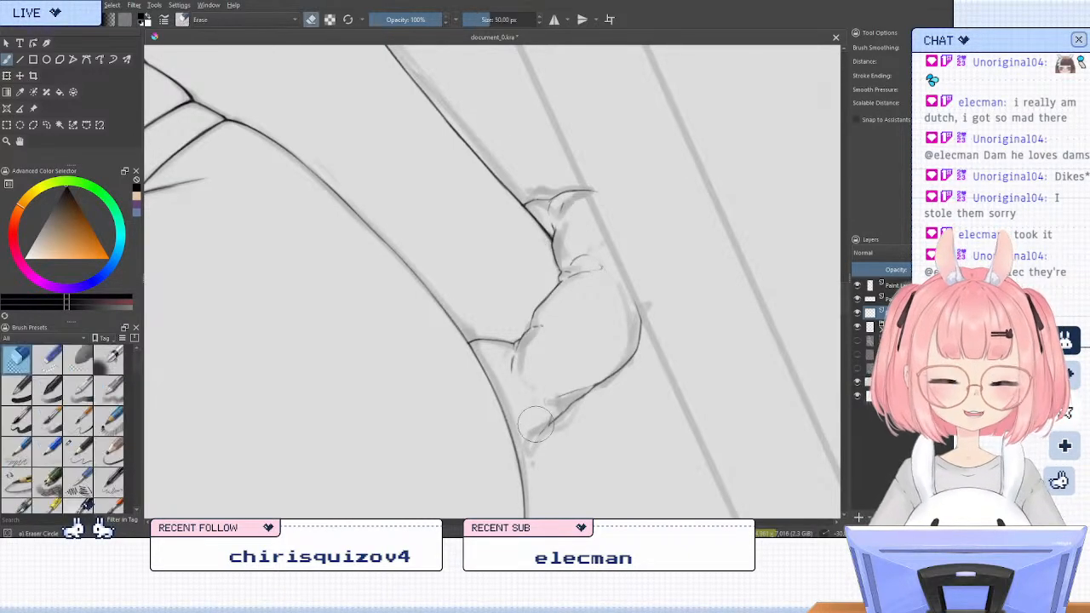
drag(547, 400, 536, 429)
key(slash)
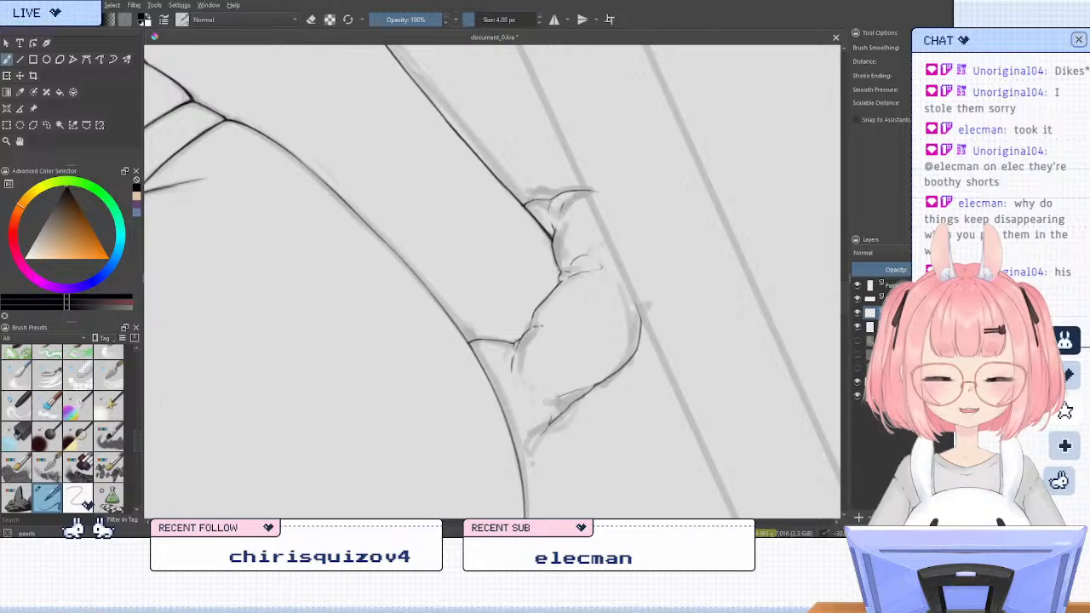
drag(549, 424, 515, 452)
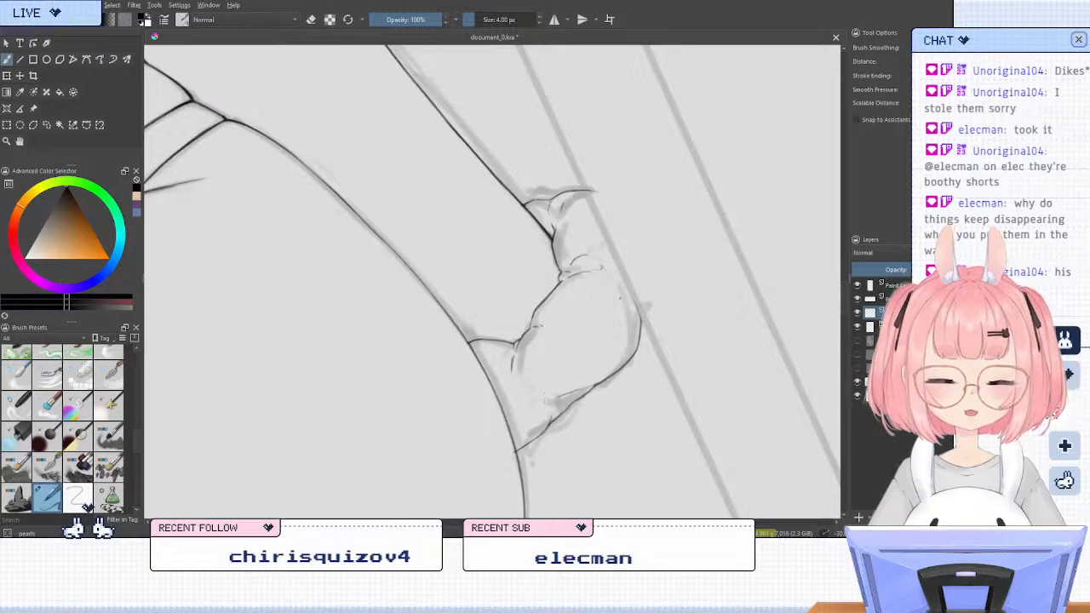
Add two short knuckle marks inside the hand, erase the line end crossing the hip outline, and save the document
drag(594, 350, 594, 364)
drag(595, 346, 599, 363)
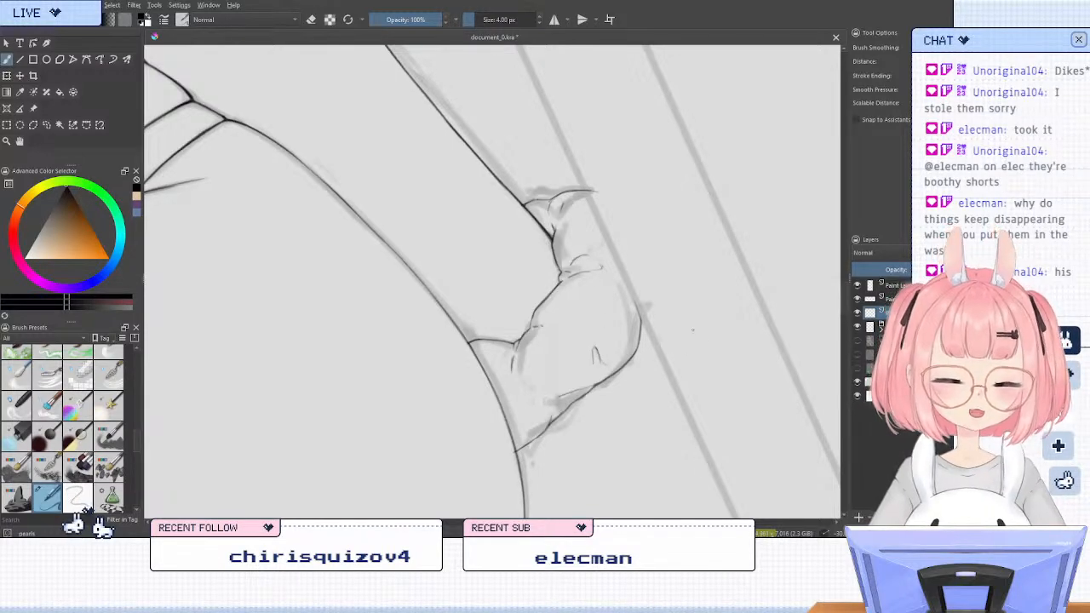
key(slash)
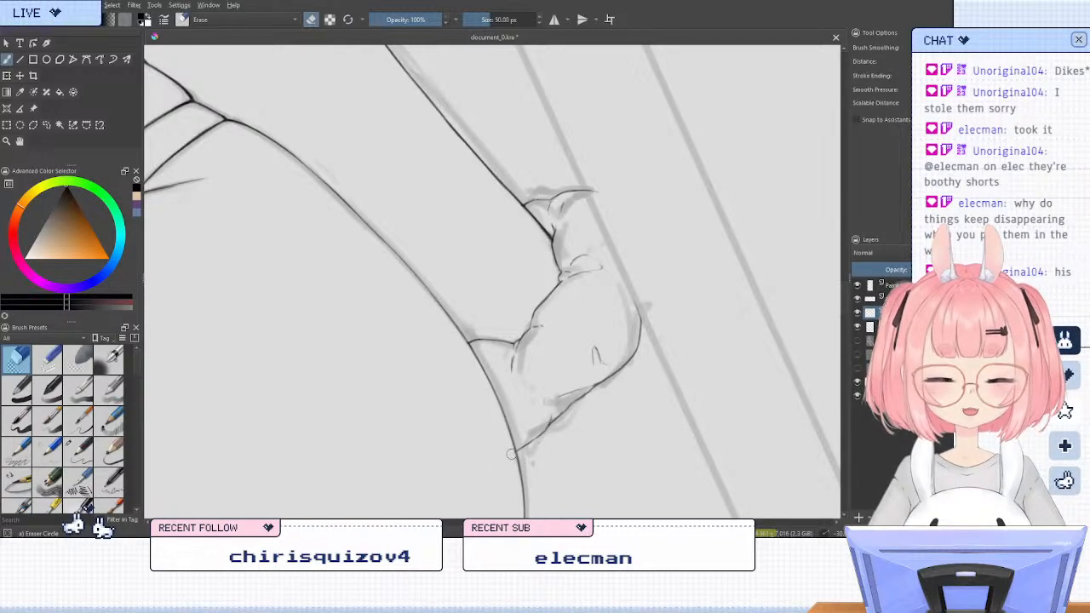
key(slash)
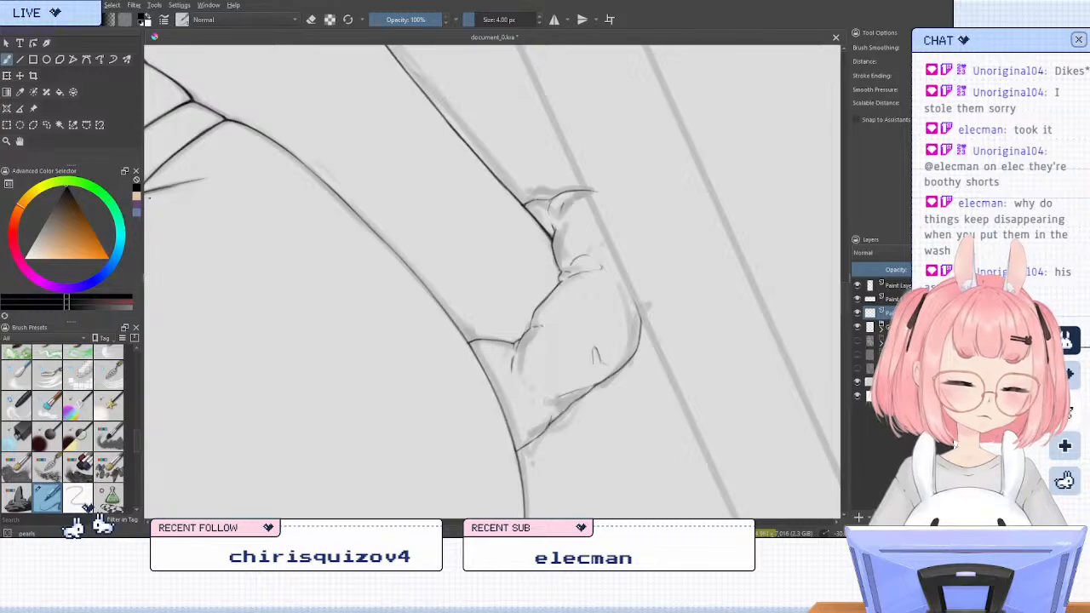
key(ctrl+s)
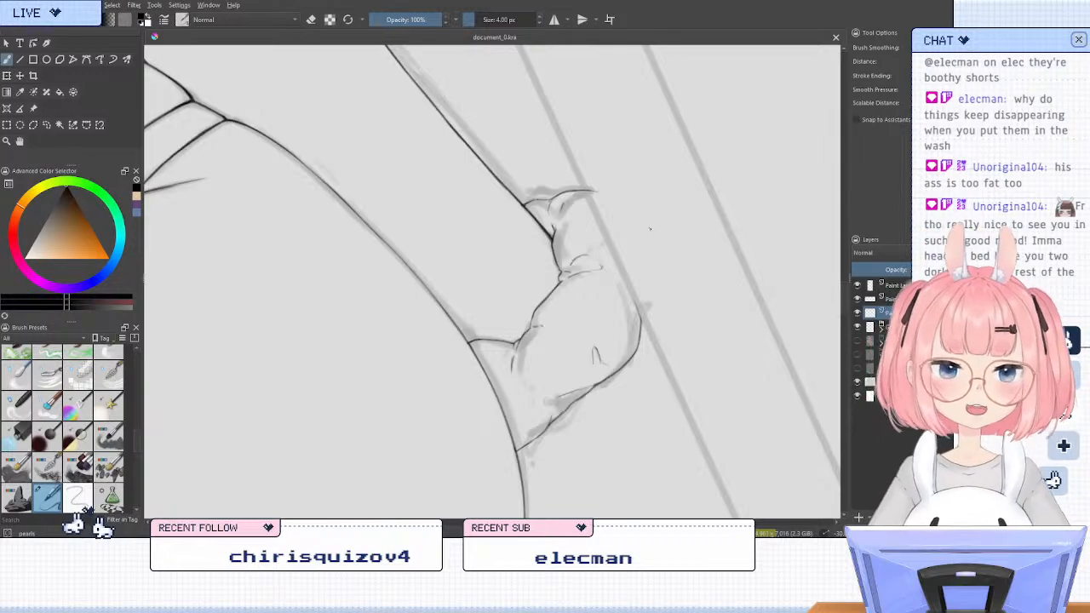
Examine the line art of the whole figure at different magnifications, from the legs up to the head
scroll(613, 211, down, 4)
scroll(607, 210, down, 1)
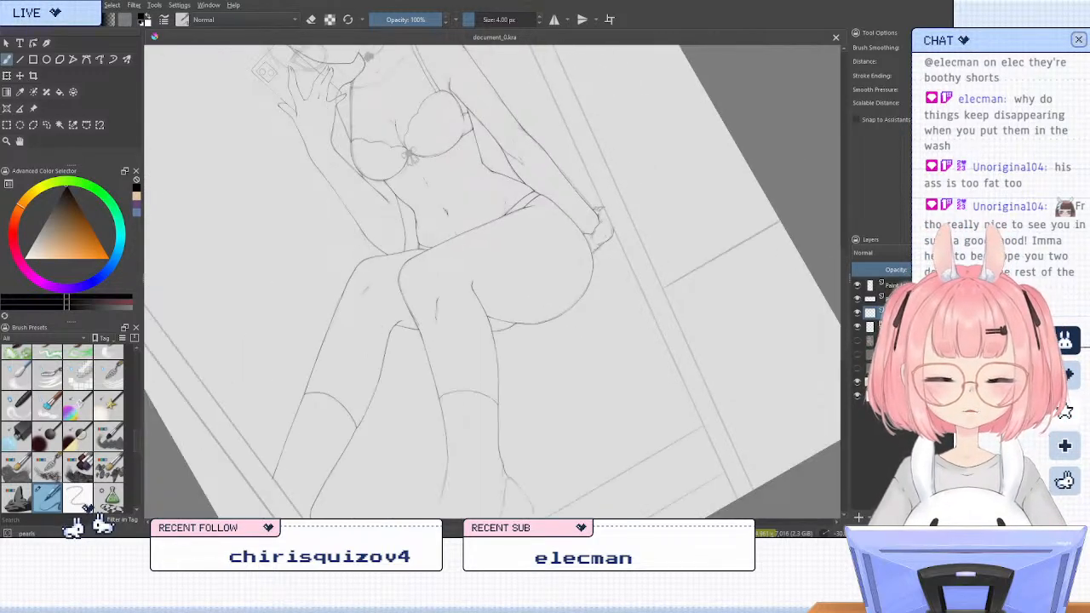
scroll(639, 218, up, 1)
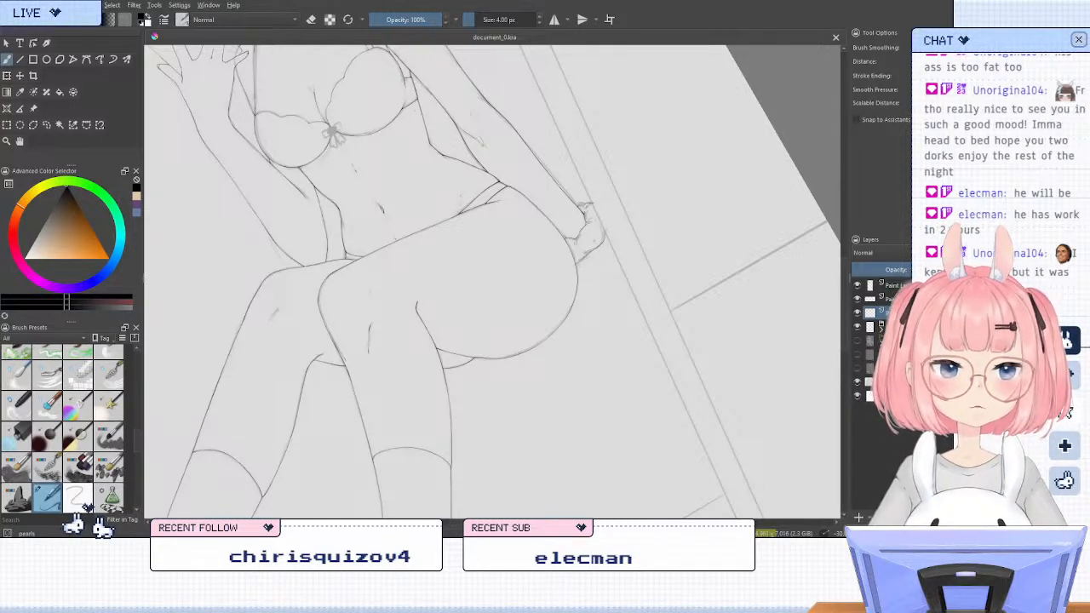
scroll(636, 253, down, 2)
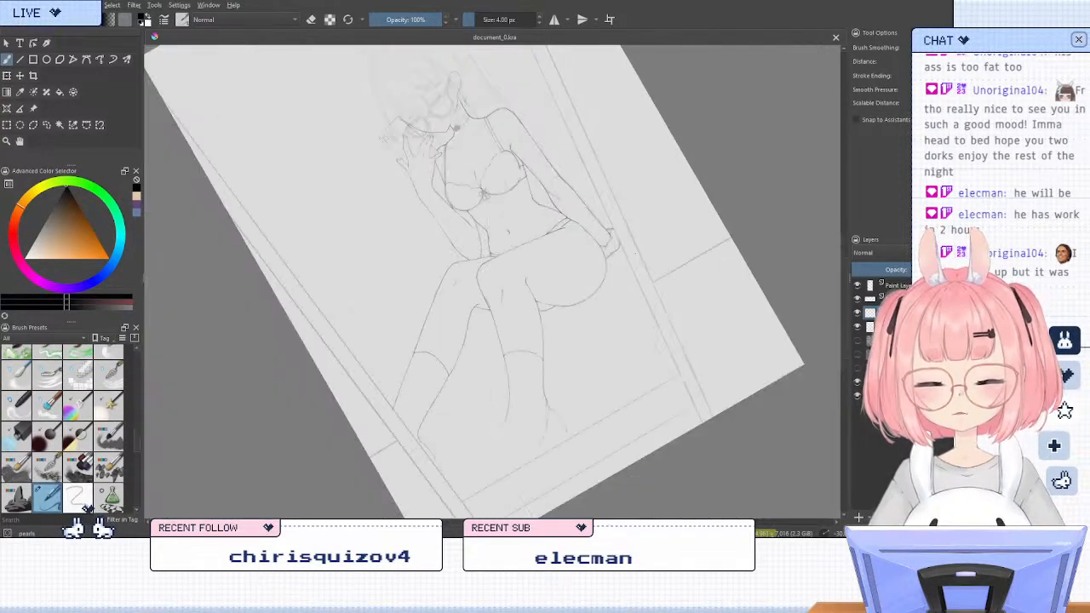
scroll(485, 149, up, 2)
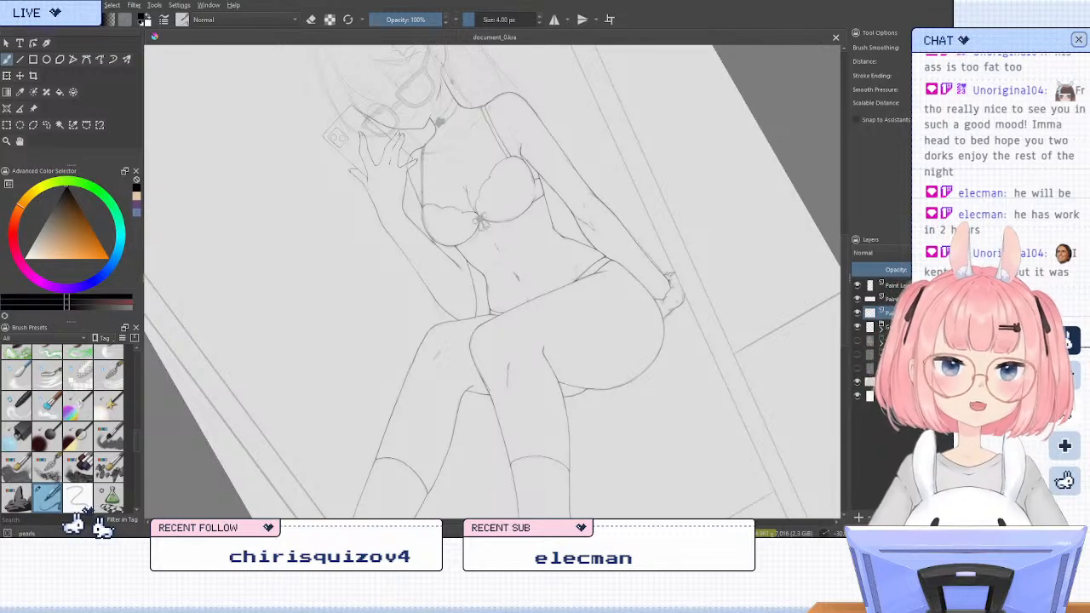
scroll(481, 191, down, 1)
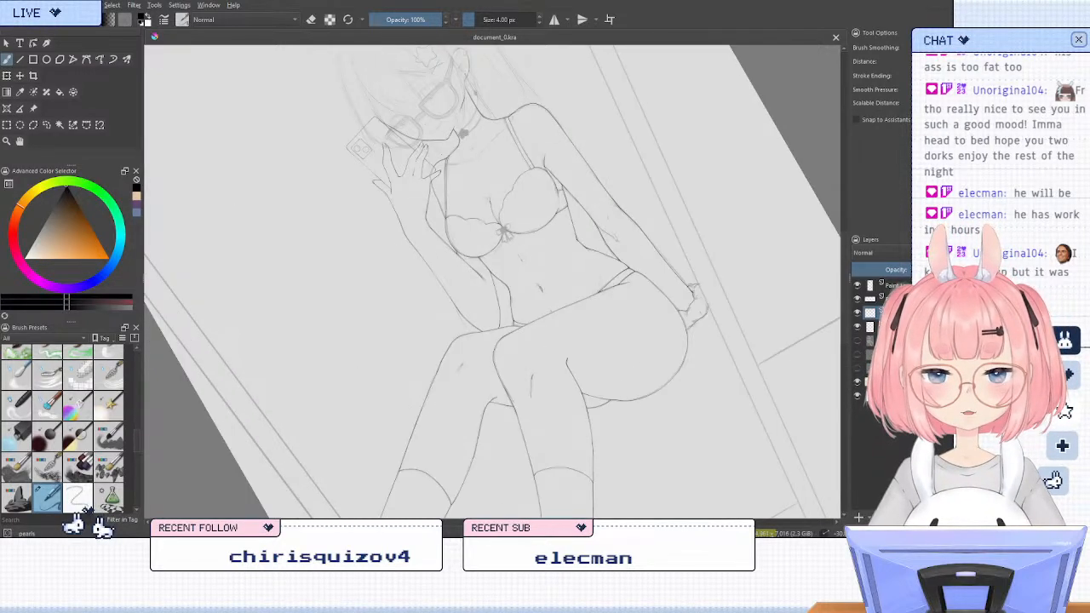
scroll(446, 147, up, 2)
scroll(446, 147, up, 2)
scroll(442, 153, down, 1)
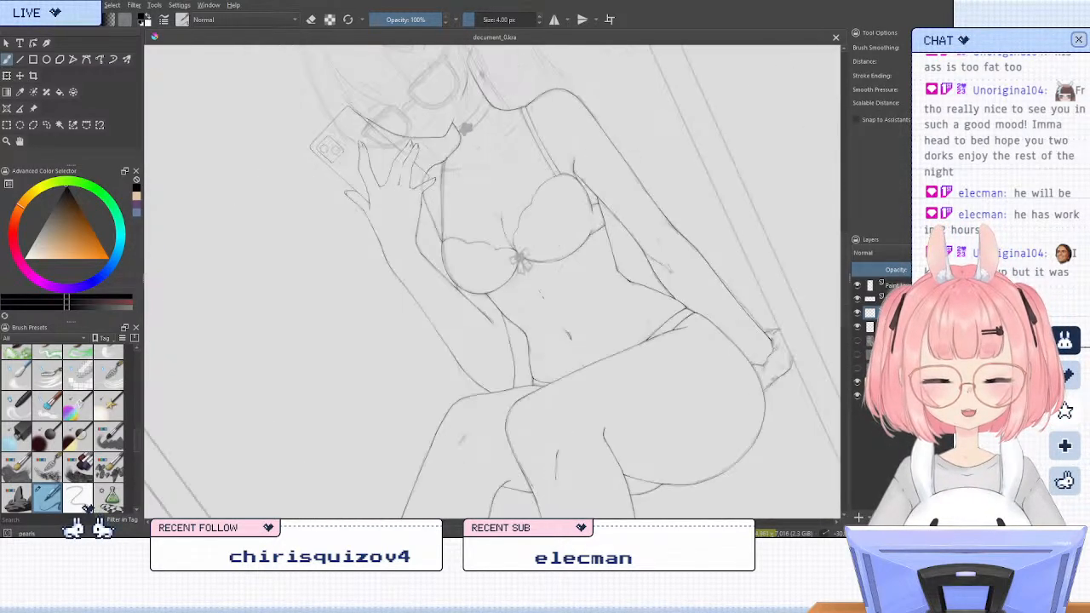
scroll(441, 173, down, 2)
scroll(529, 176, up, 1)
scroll(529, 176, down, 1)
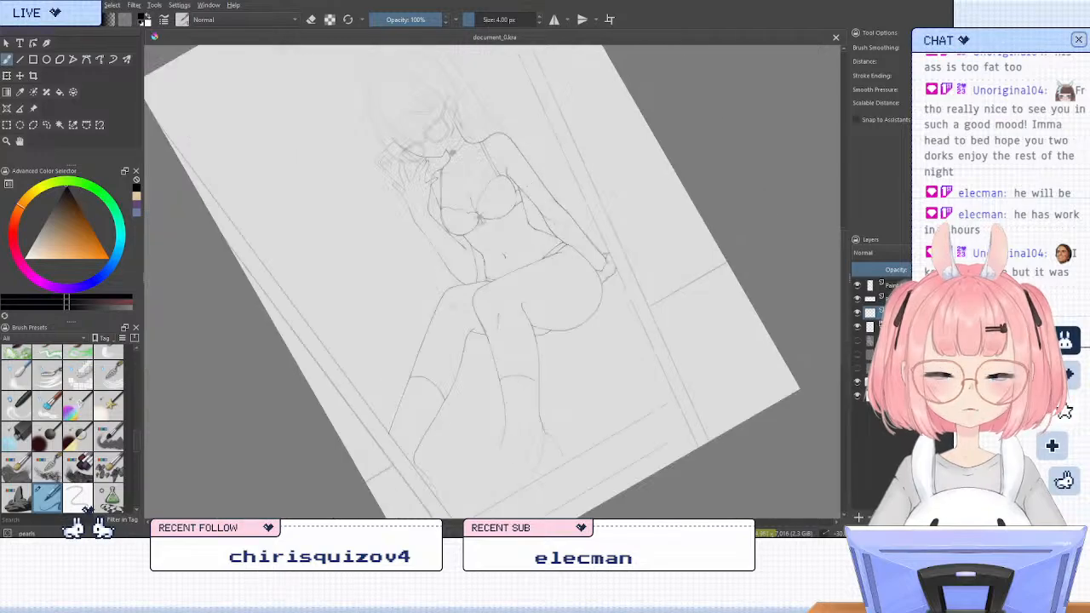
scroll(374, 130, up, 1)
scroll(430, 224, down, 1)
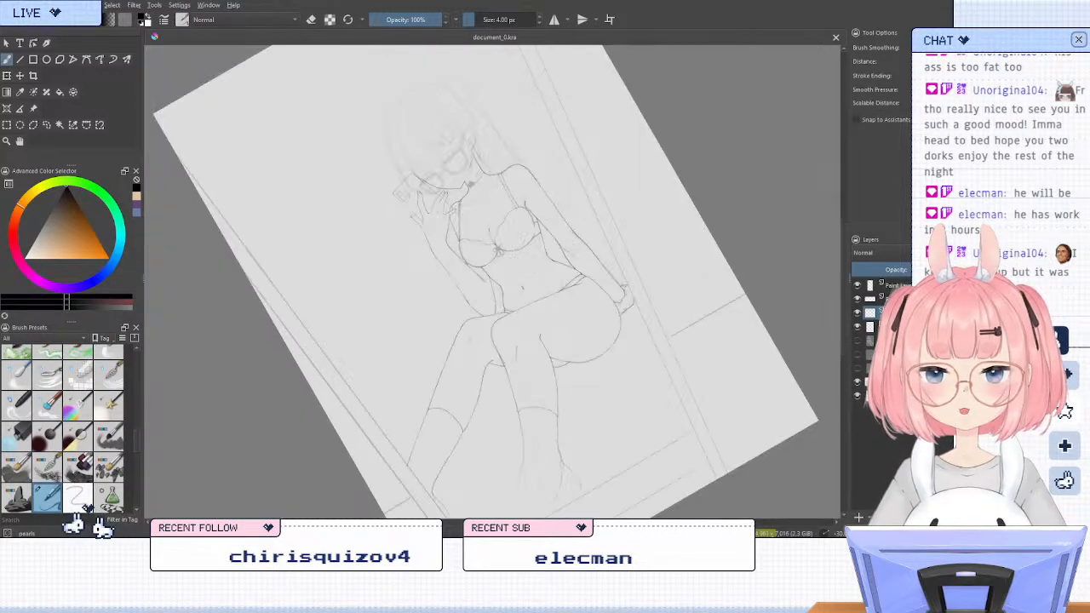
scroll(408, 102, up, 2)
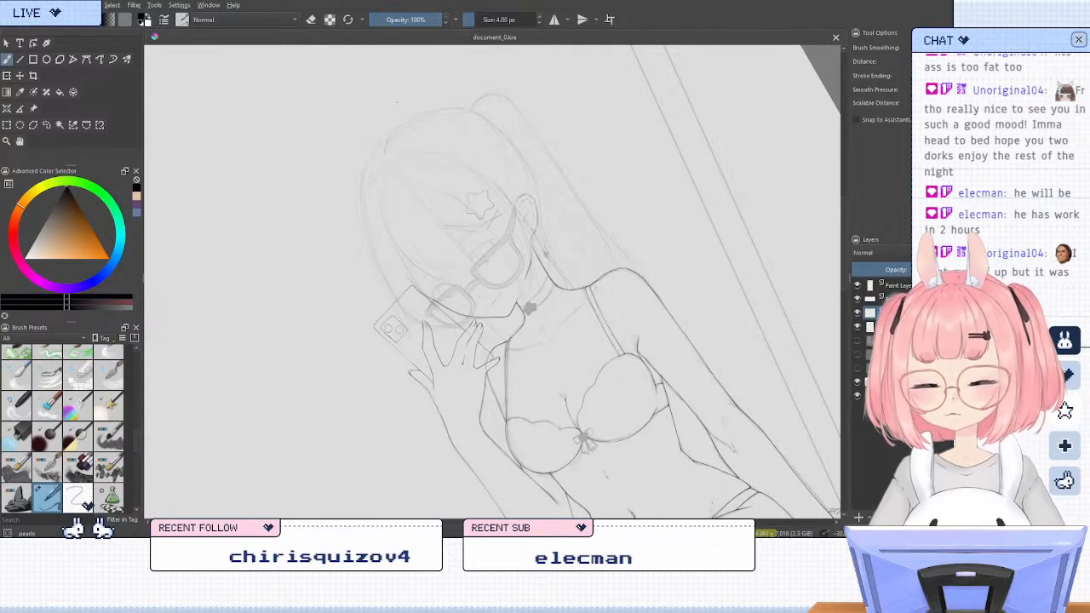
Reset the canvas rotation and merge the three top paint layers of line art into one layer
key(5)
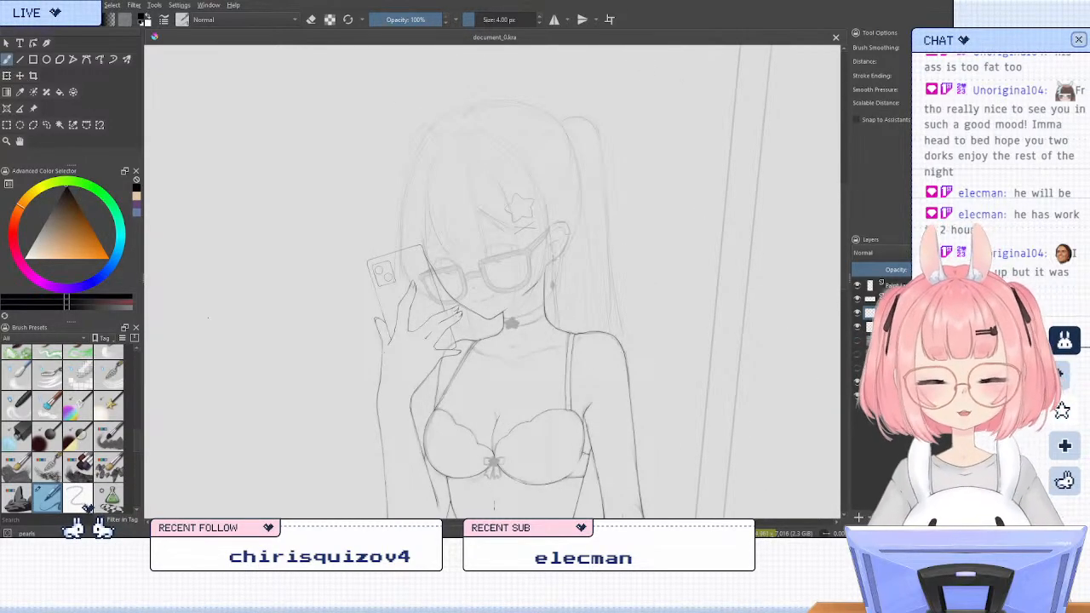
scroll(452, 331, up, 1)
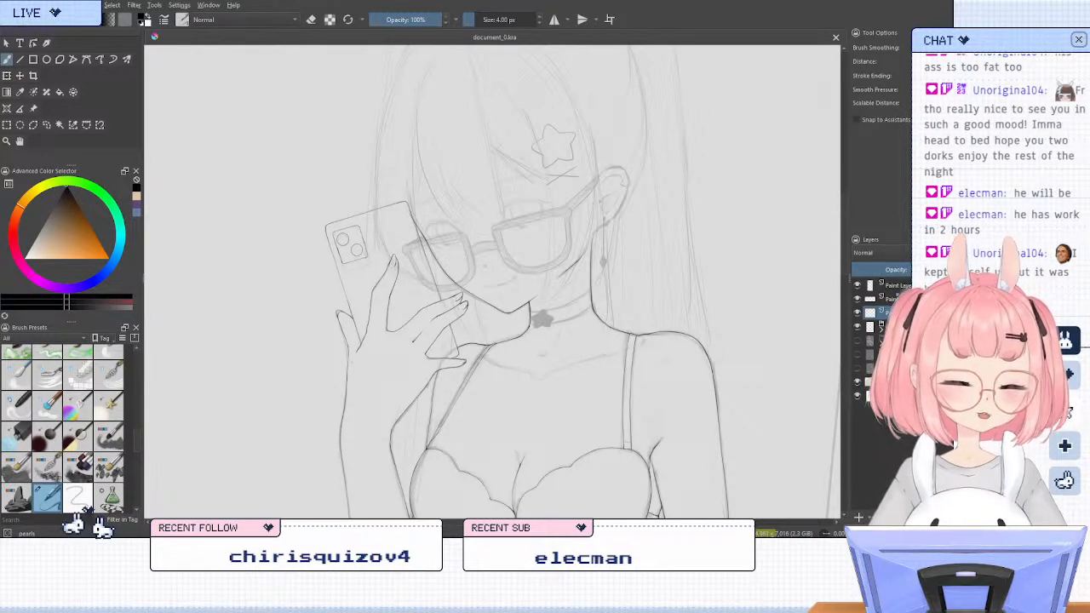
click(891, 299)
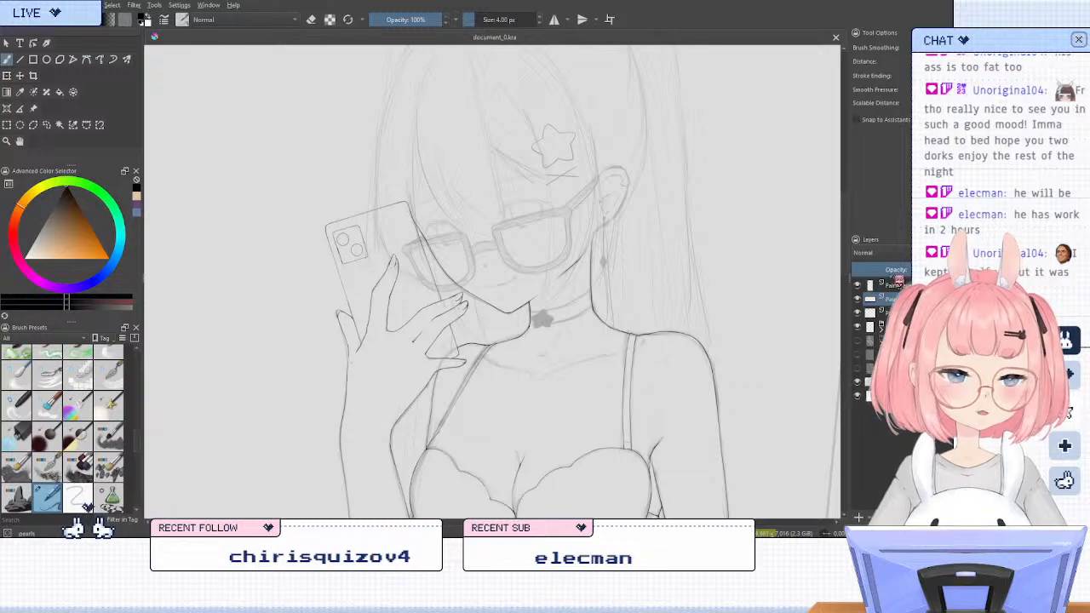
key(shift+Delete)
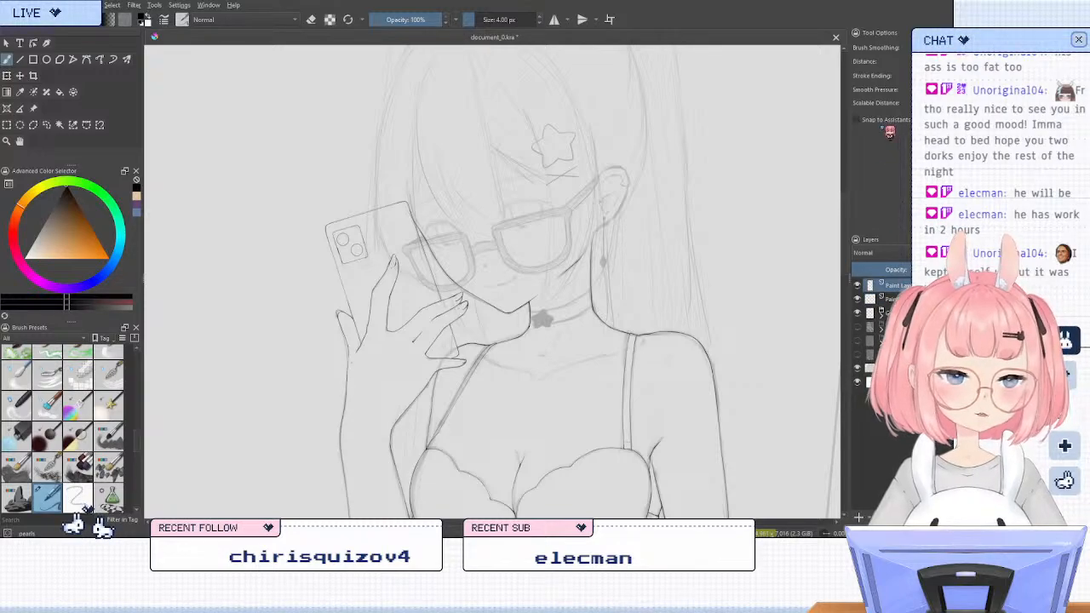
key(ctrl+e)
Add a new paint layer above the merged line art and rotate the canvas counterclockwise around the head and phone
scroll(436, 253, down, 3)
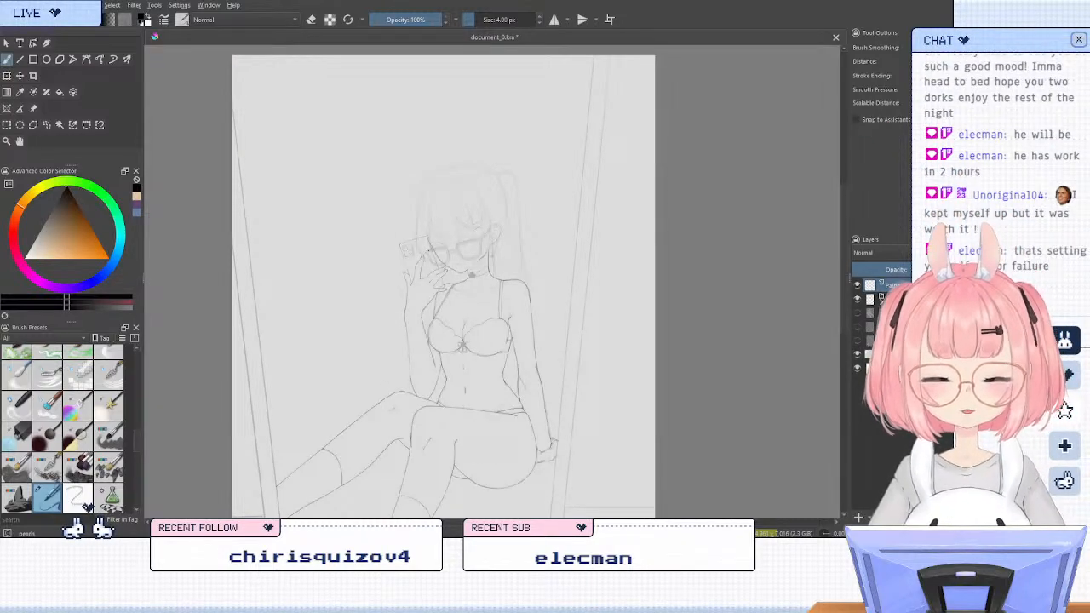
scroll(460, 255, up, 5)
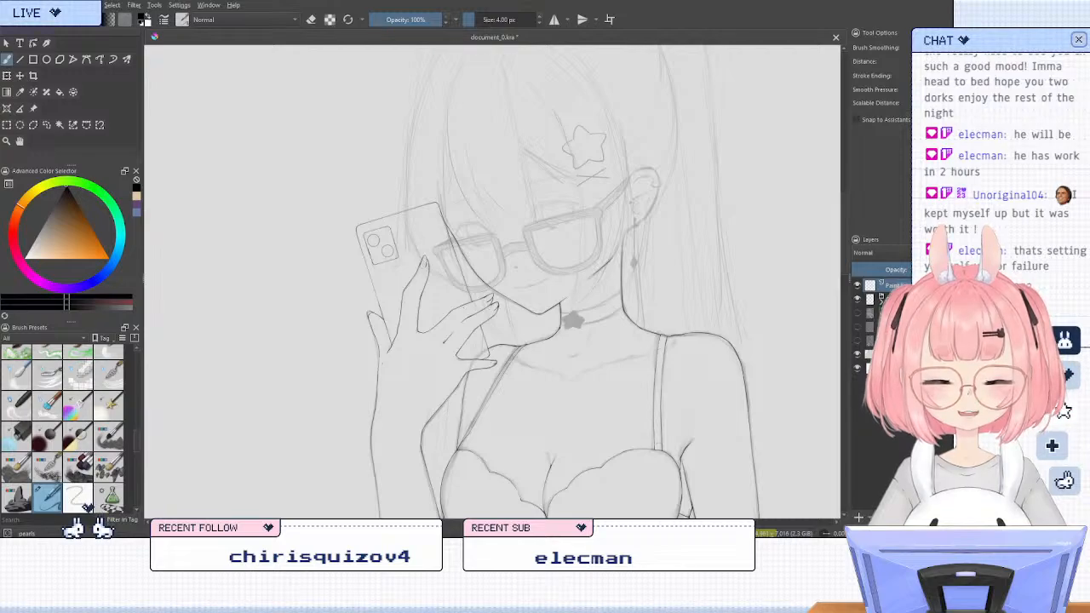
click(859, 518)
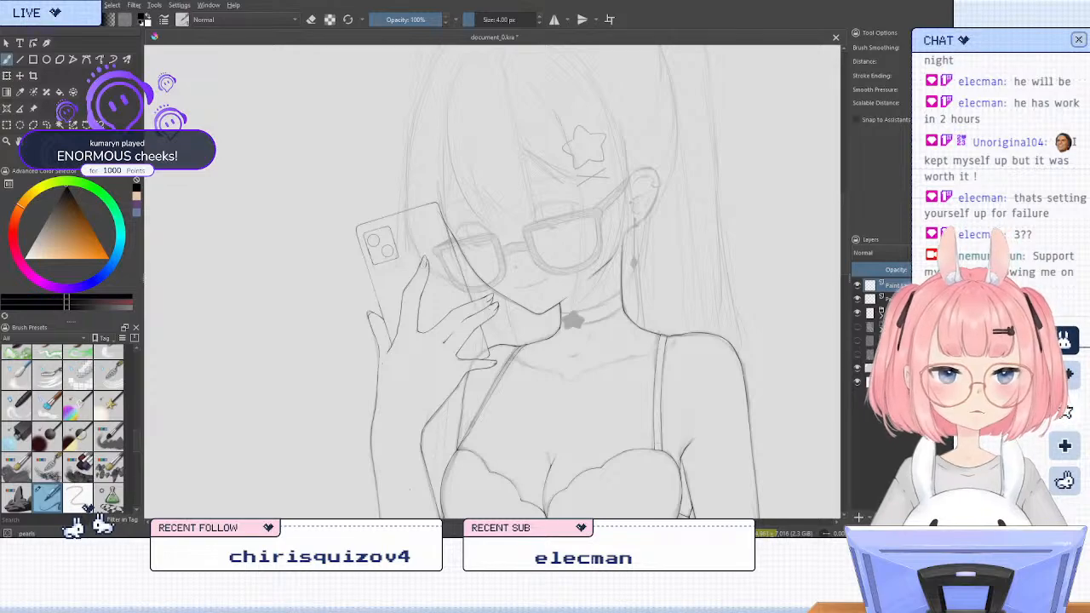
key(4)
key(4)
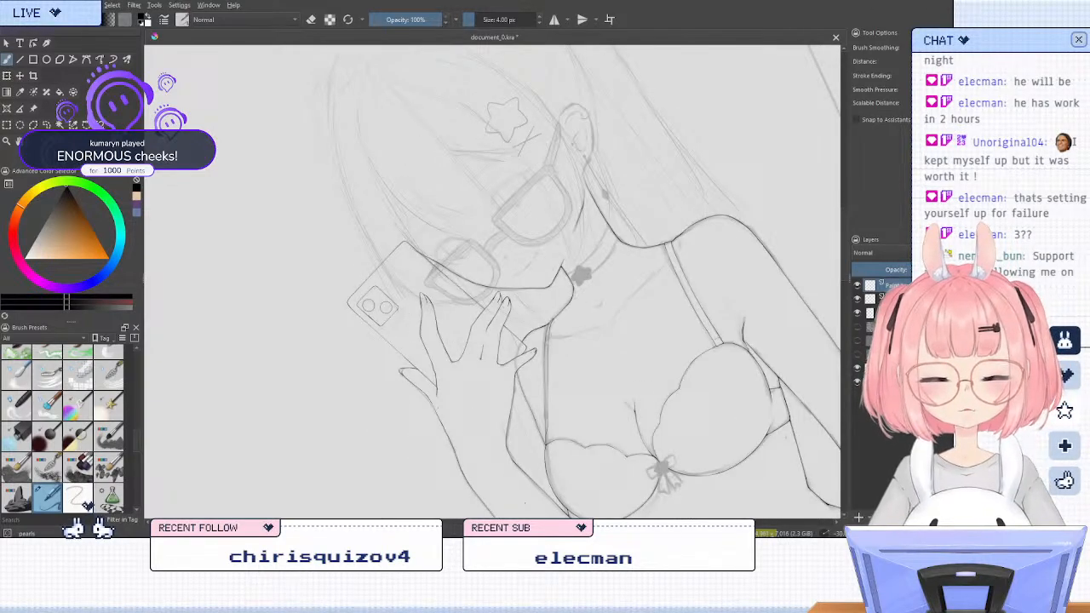
Ink the upper and lower edges of the glasses' temple arm beside the ear with two straight lines
key(6)
key(4)
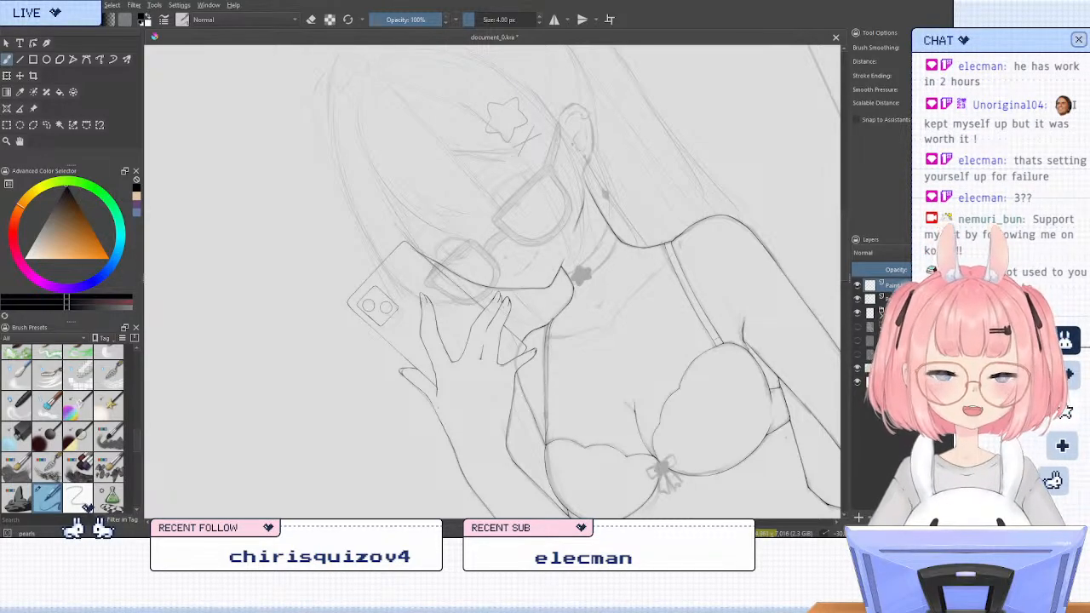
scroll(534, 371, down, 1)
scroll(511, 255, up, 4)
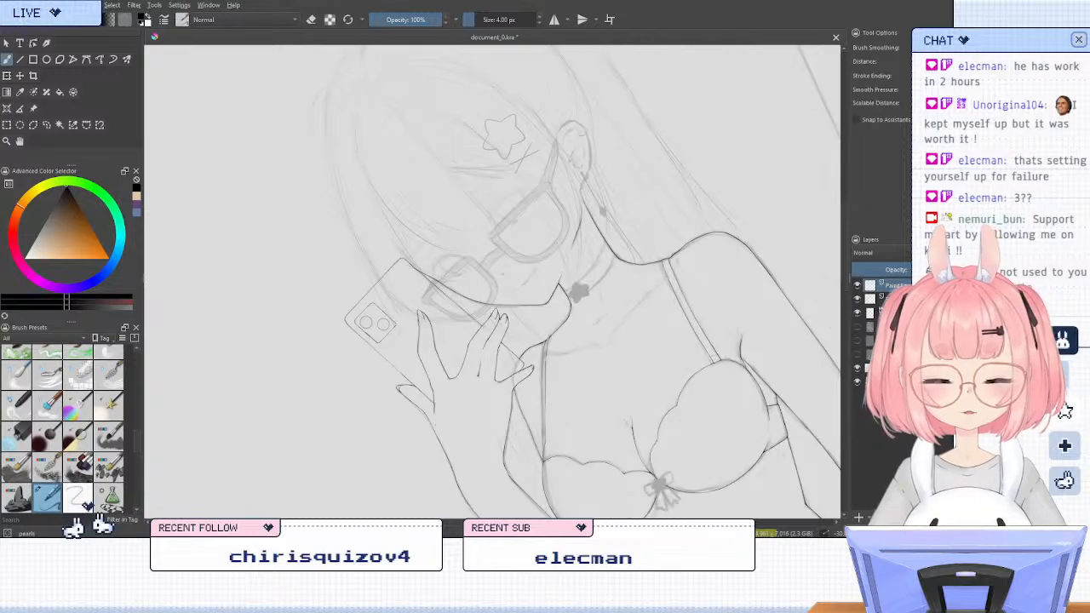
scroll(491, 252, down, 5)
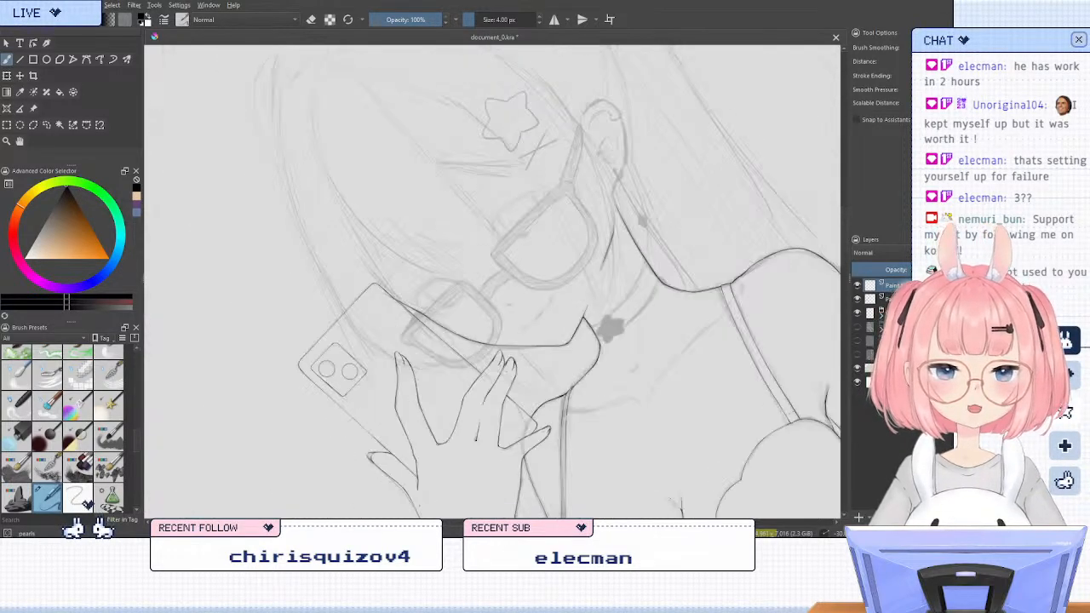
scroll(664, 230, up, 3)
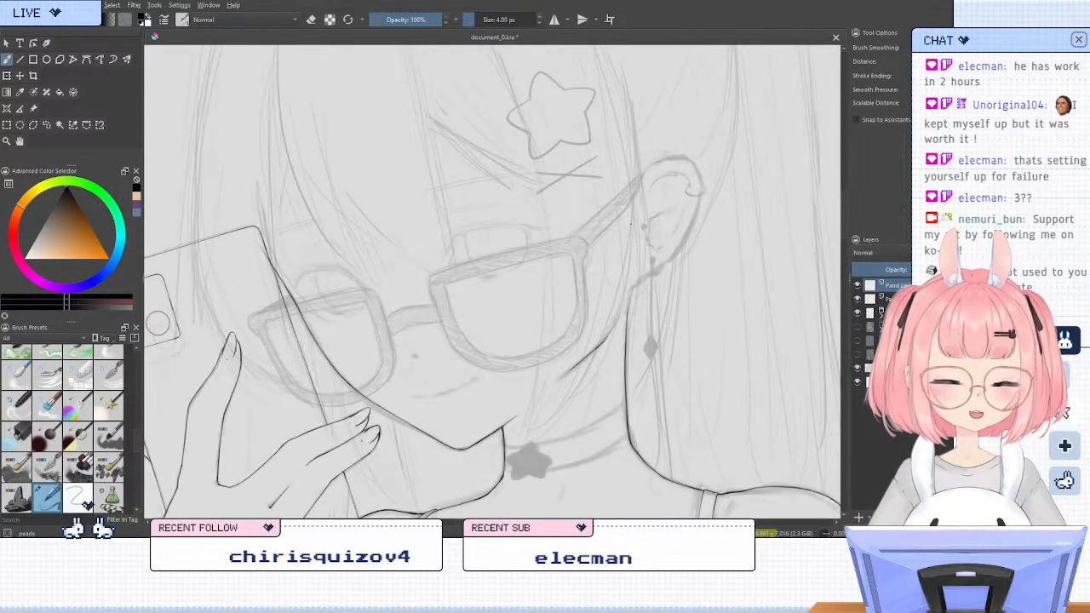
scroll(613, 207, up, 2)
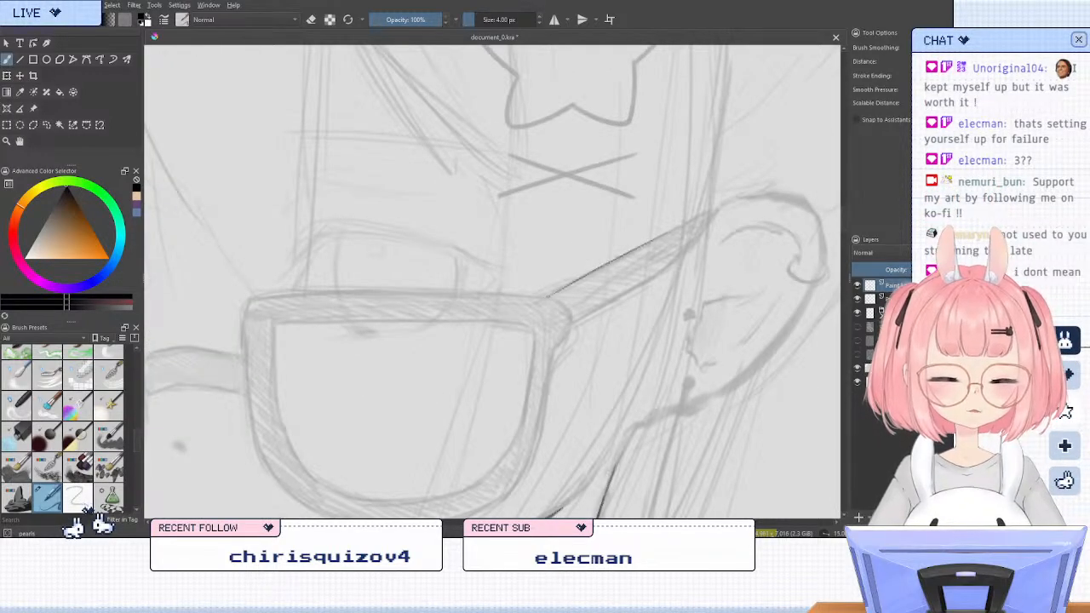
click(20, 59)
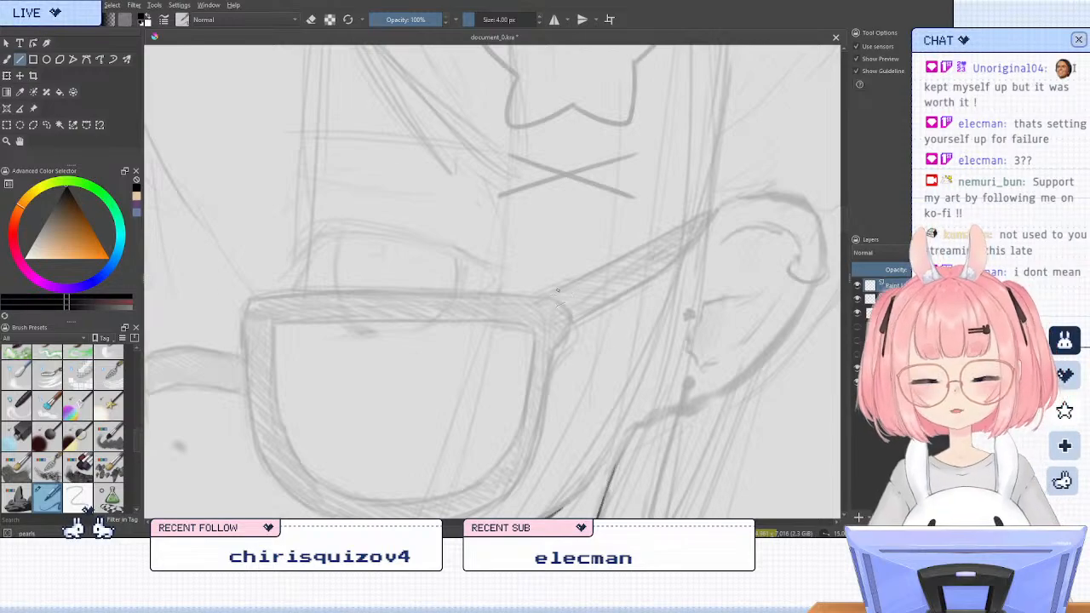
drag(715, 208, 536, 300)
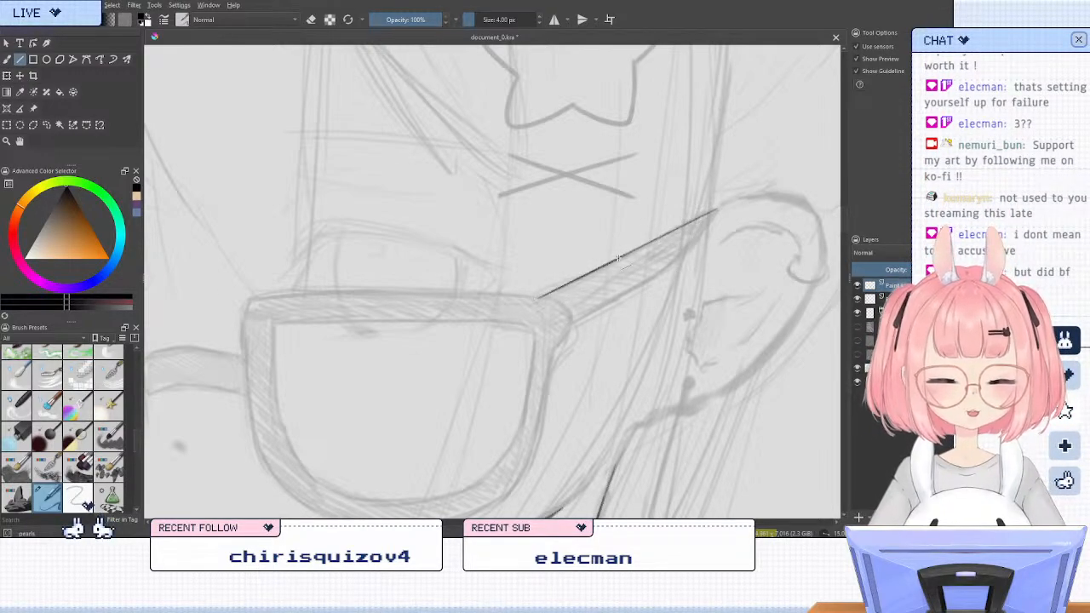
mouse_move(651, 276)
mouse_down()
mouse_move(673, 263)
mouse_move(541, 332)
mouse_up()
key(ctrl+z)
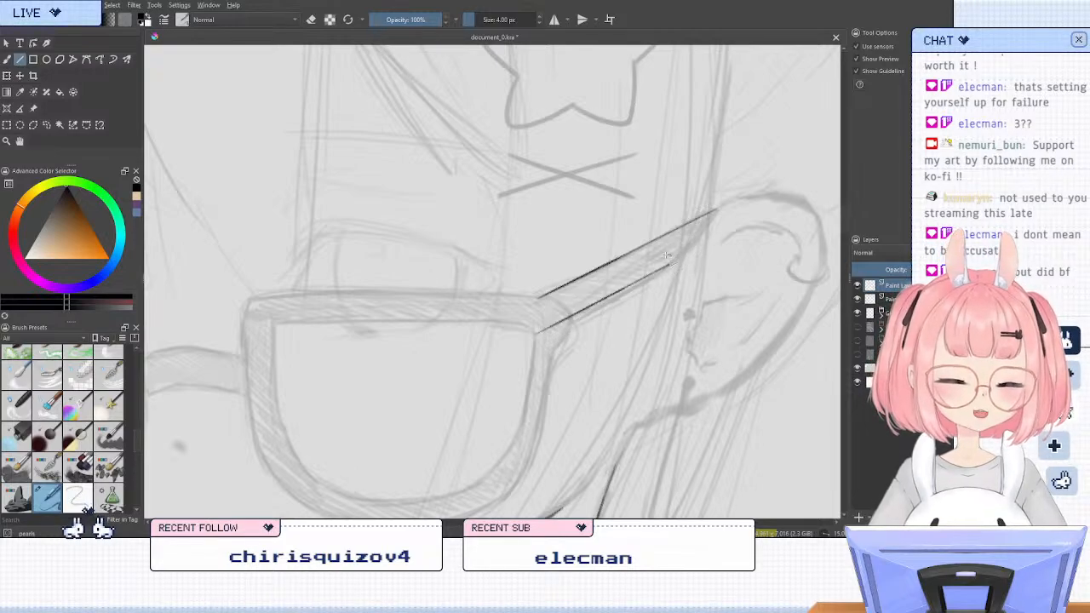
Close the ear end of the temple arm with a freehand curve joining its lower edge to the upper tip
click(6, 59)
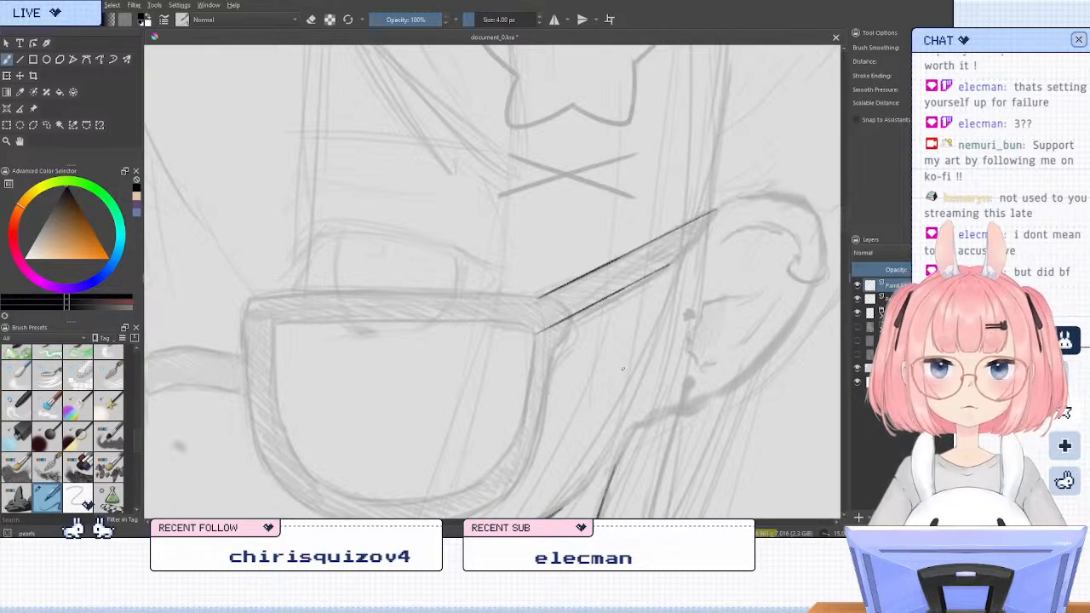
drag(694, 284, 584, 355)
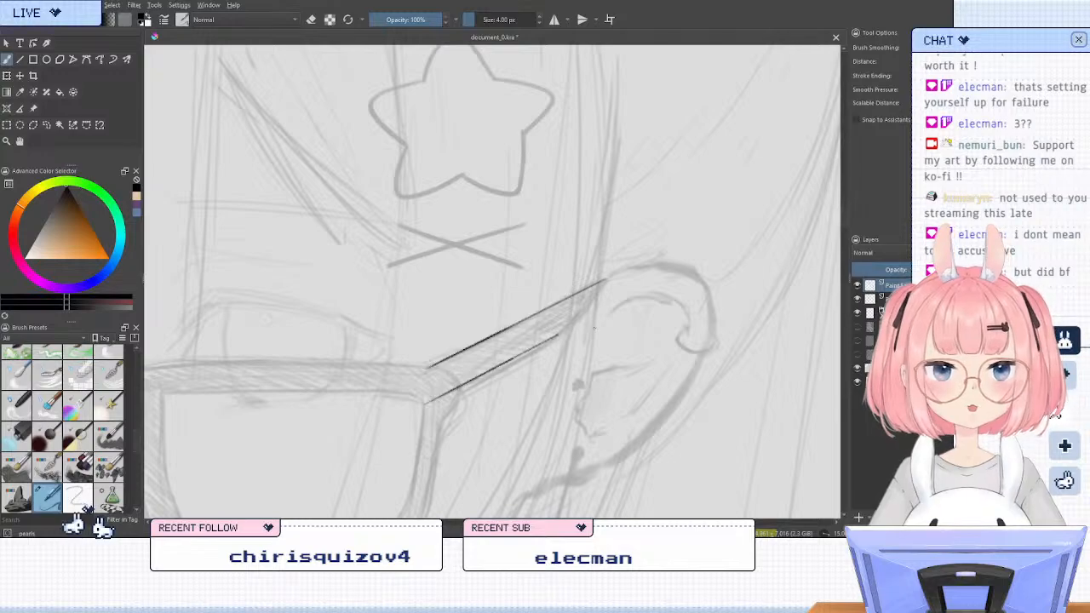
scroll(553, 382, up, 1)
scroll(553, 381, up, 1)
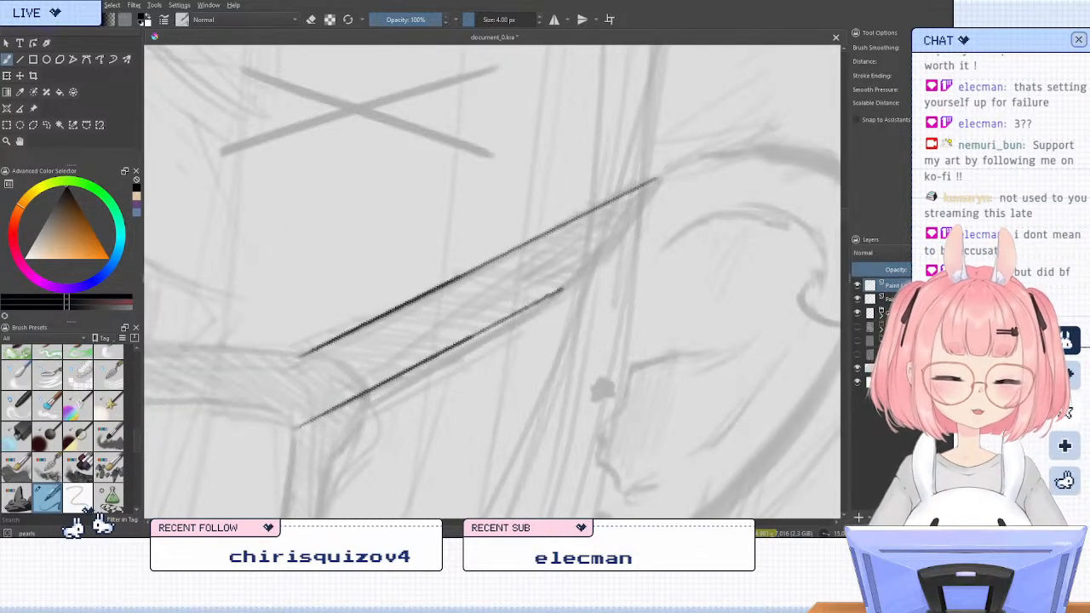
drag(557, 293, 643, 209)
drag(601, 250, 643, 207)
key(ctrl+z)
key(ctrl+z)
key(ctrl+z)
key(ctrl+z)
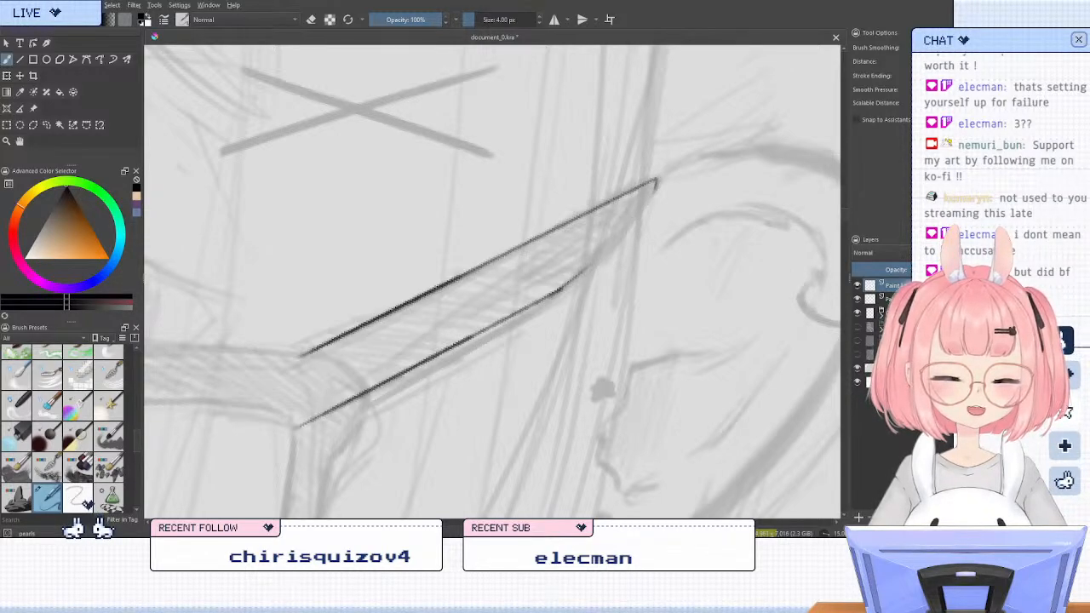
mouse_move(656, 181)
mouse_down()
mouse_move(574, 279)
mouse_move(654, 194)
mouse_up()
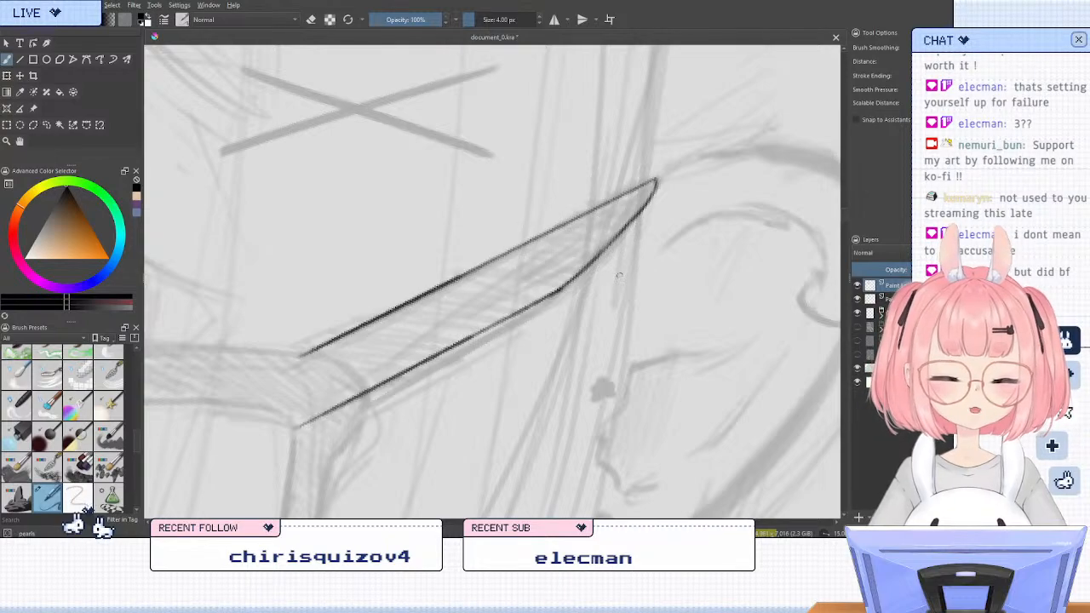
Erase the middle of the temple arm's curved end and redraw it as a straighter slanted line up to the tip
key(e)
drag(643, 228, 574, 294)
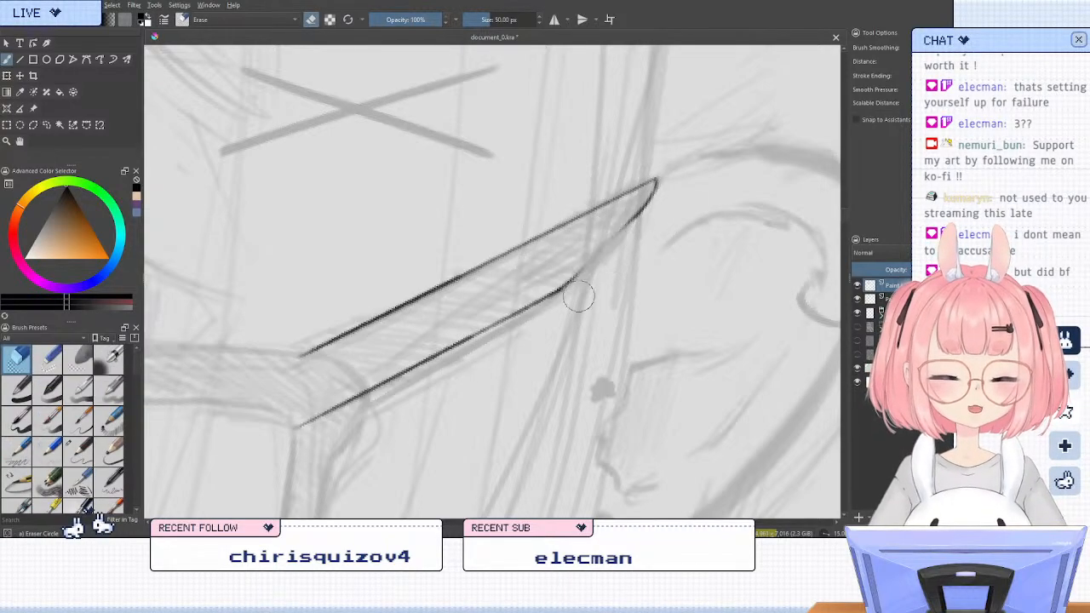
drag(662, 214, 628, 225)
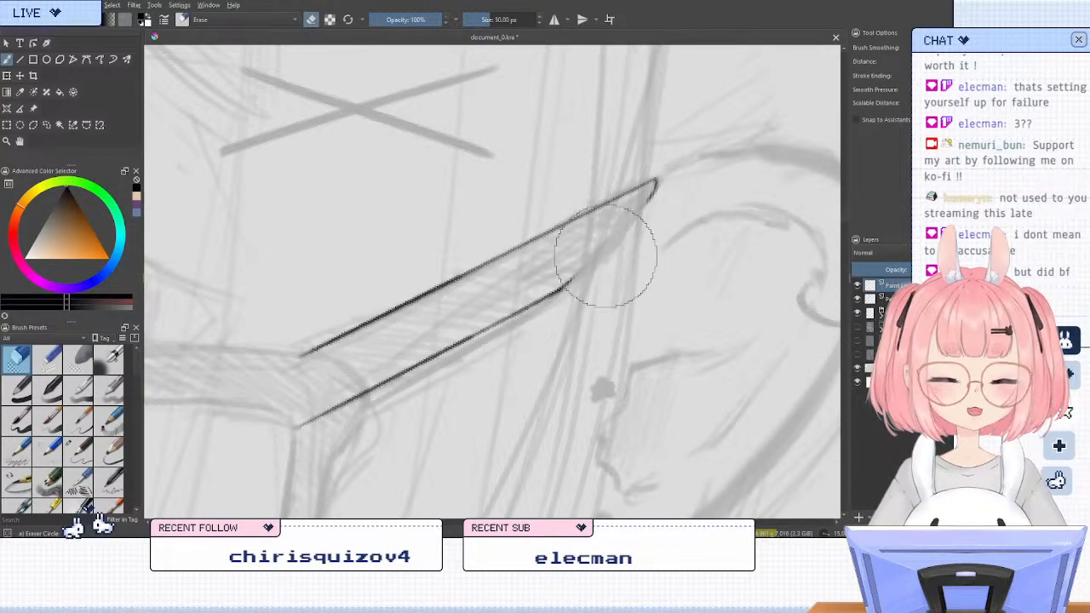
key(slash)
drag(568, 281, 614, 233)
drag(582, 268, 634, 217)
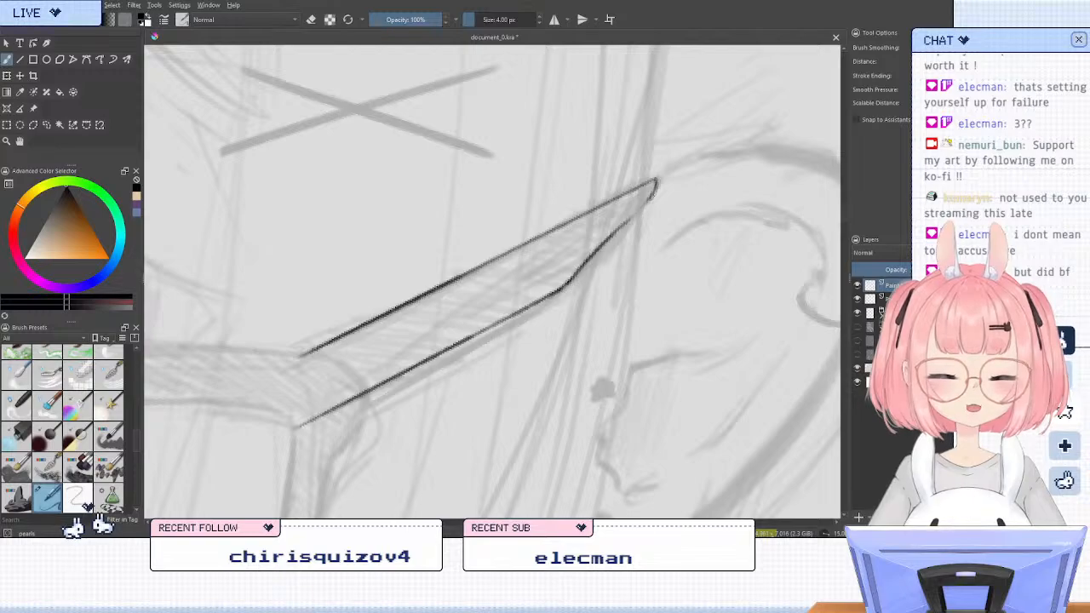
key(ctrl+z)
key(ctrl+z)
mouse_move(571, 279)
mouse_down()
mouse_move(629, 219)
mouse_move(612, 231)
mouse_up()
key(ctrl+z)
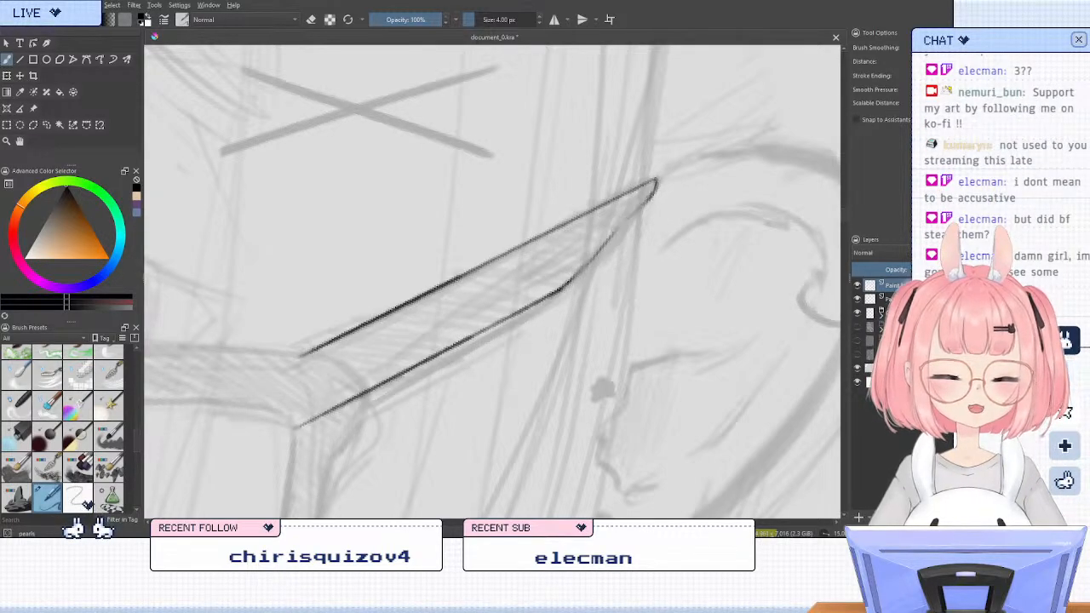
drag(654, 193, 564, 285)
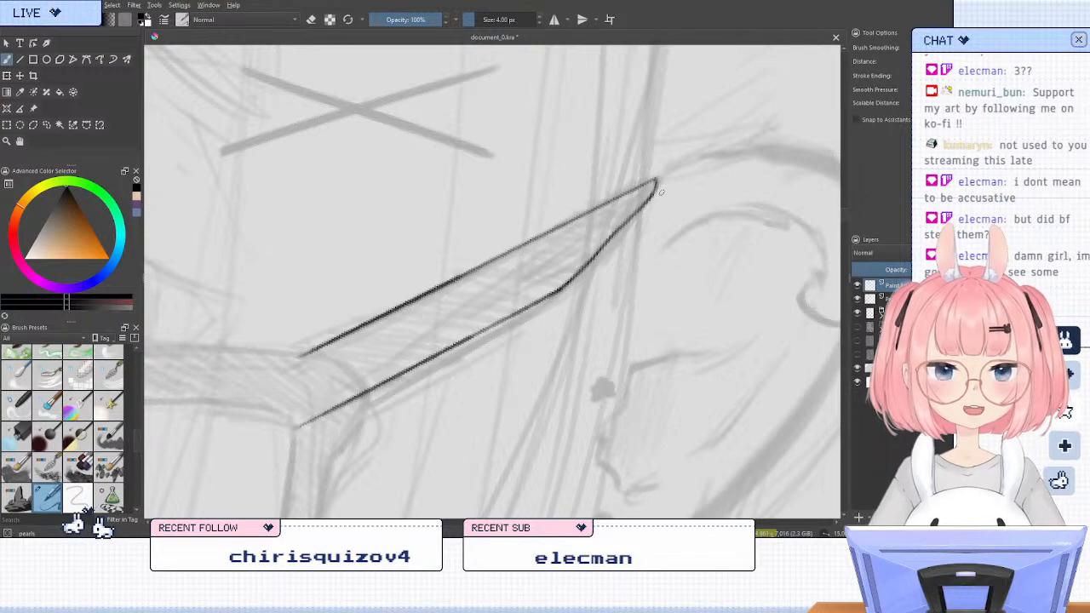
Trim the temple arm's line ends with the eraser where they meet the outer corner of the lens frame
scroll(650, 232, down, 5)
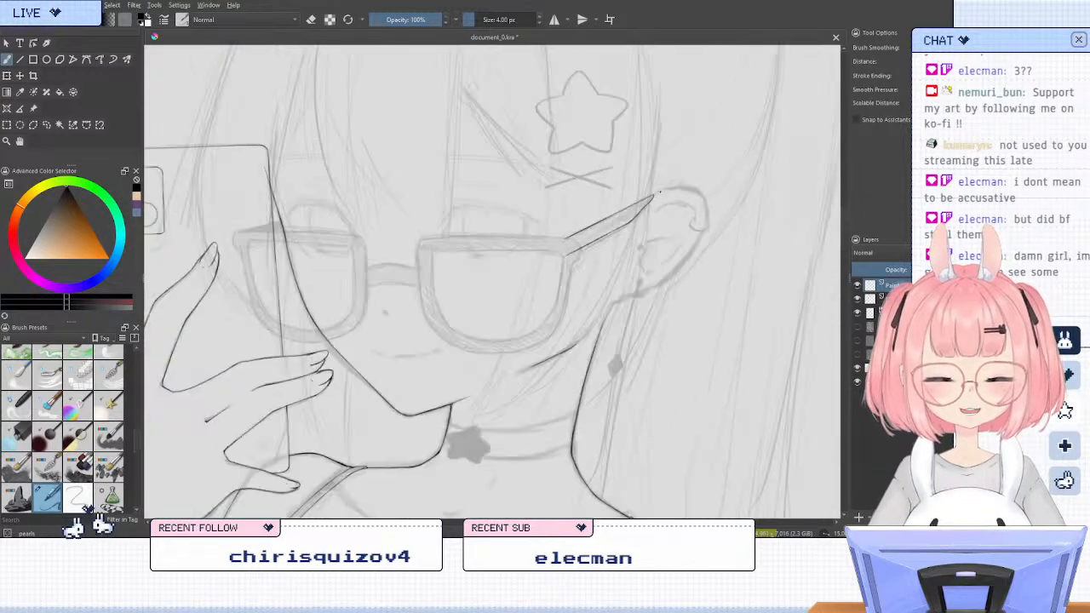
scroll(649, 234, up, 3)
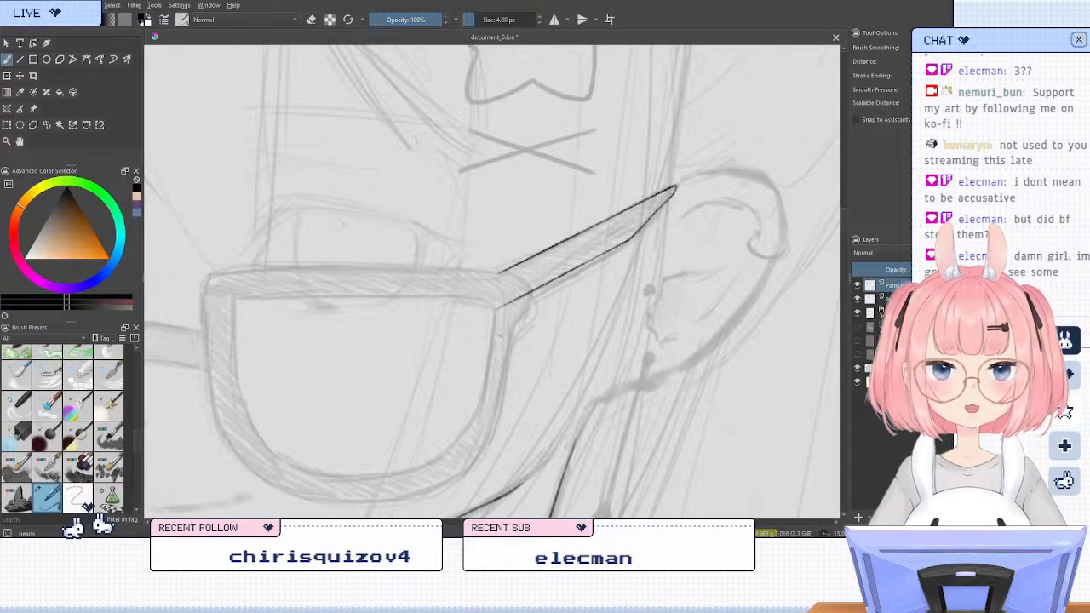
scroll(537, 291, down, 5)
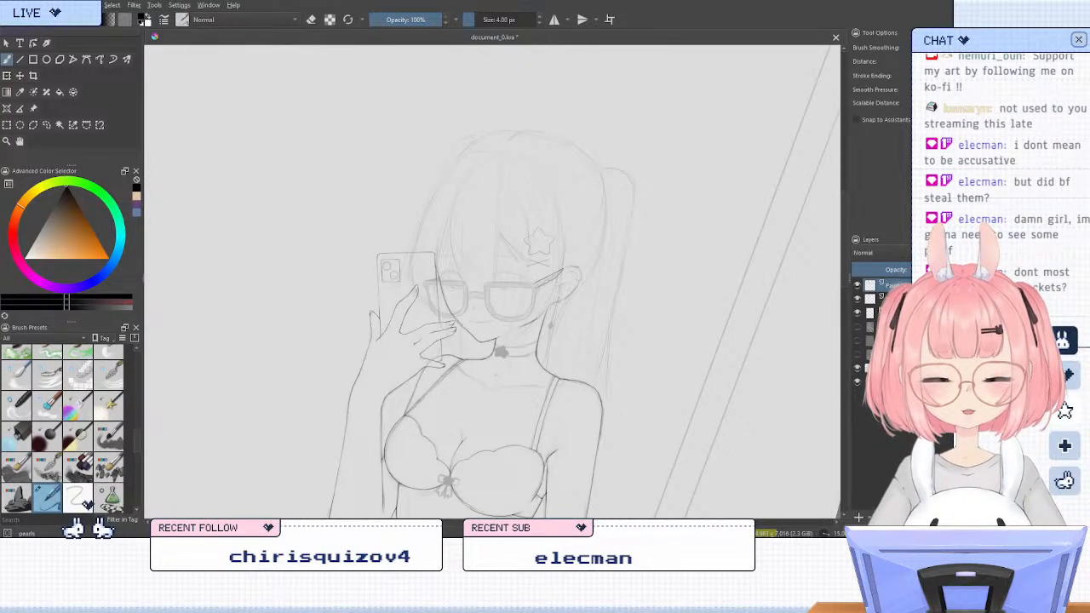
scroll(539, 305, up, 5)
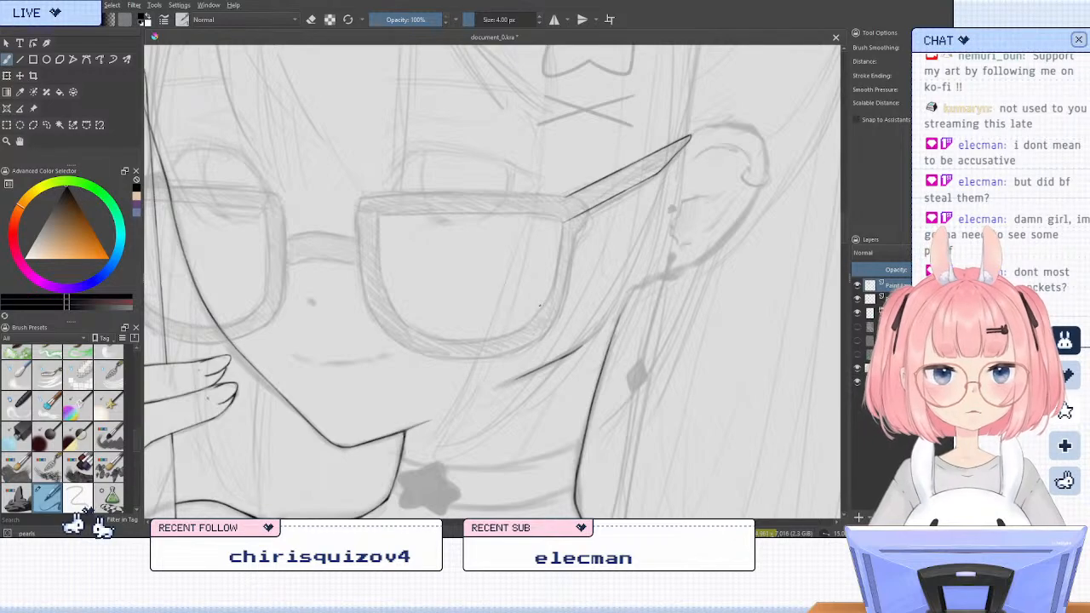
key(slash)
key(slash)
key(slash)
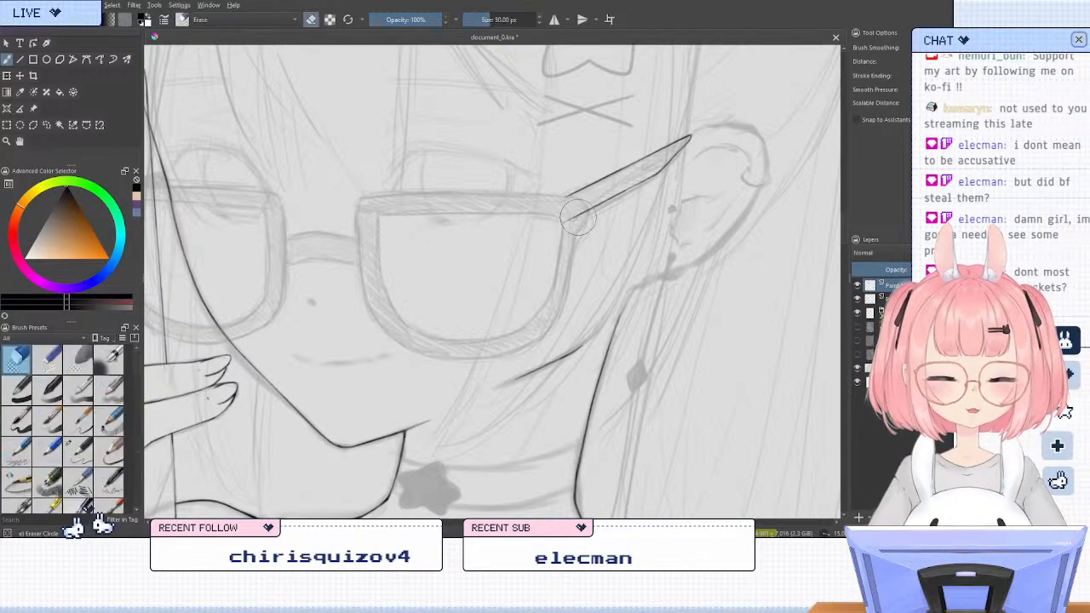
drag(580, 214, 583, 216)
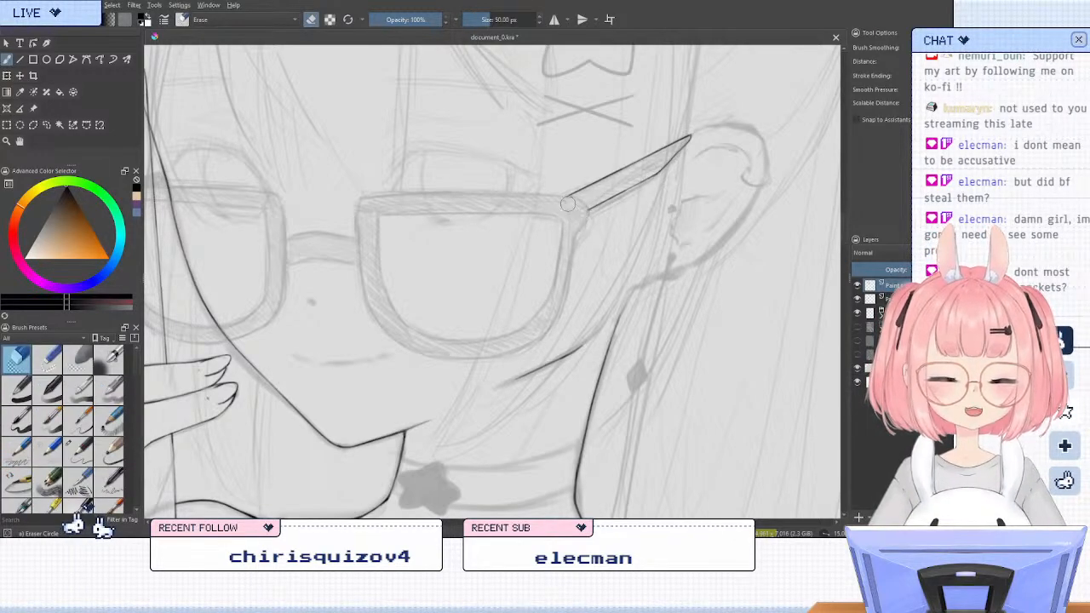
key(slash)
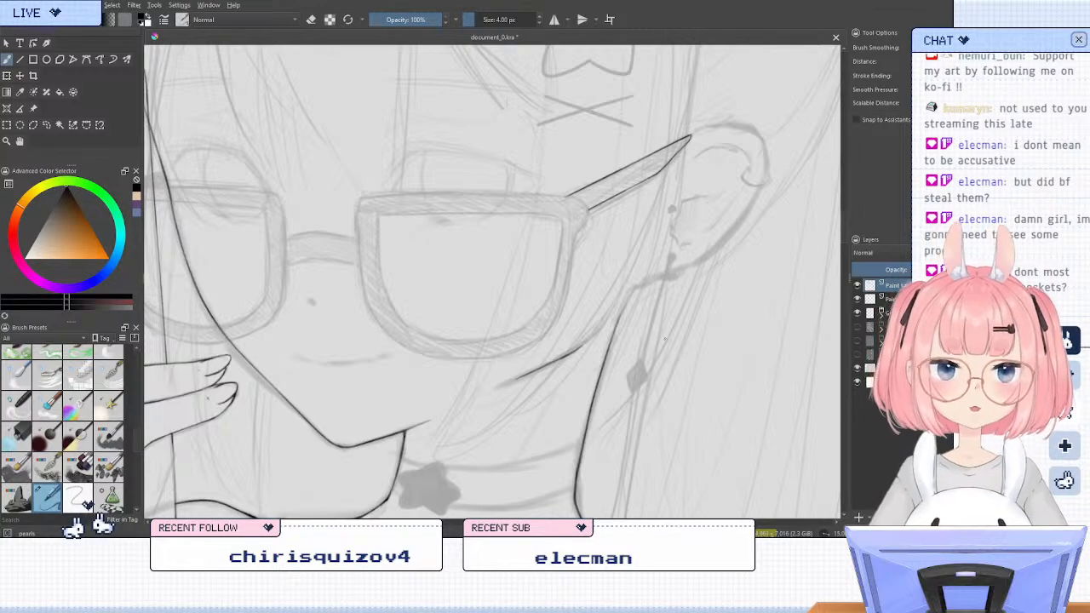
Ink the outer top edge of the lens frame nearest the ear with a straight line
key(4)
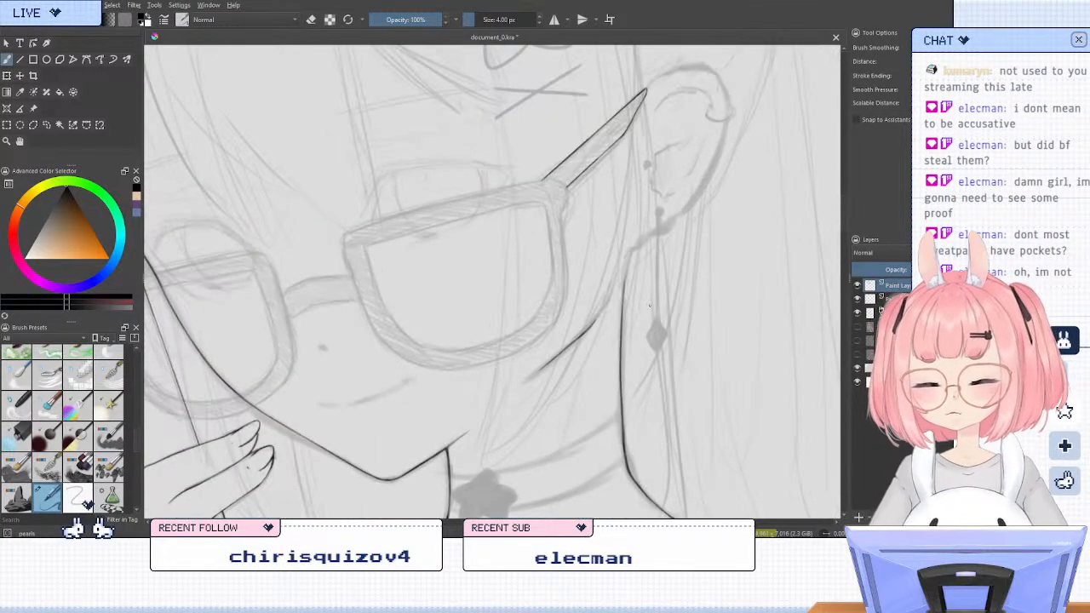
drag(481, 276, 600, 300)
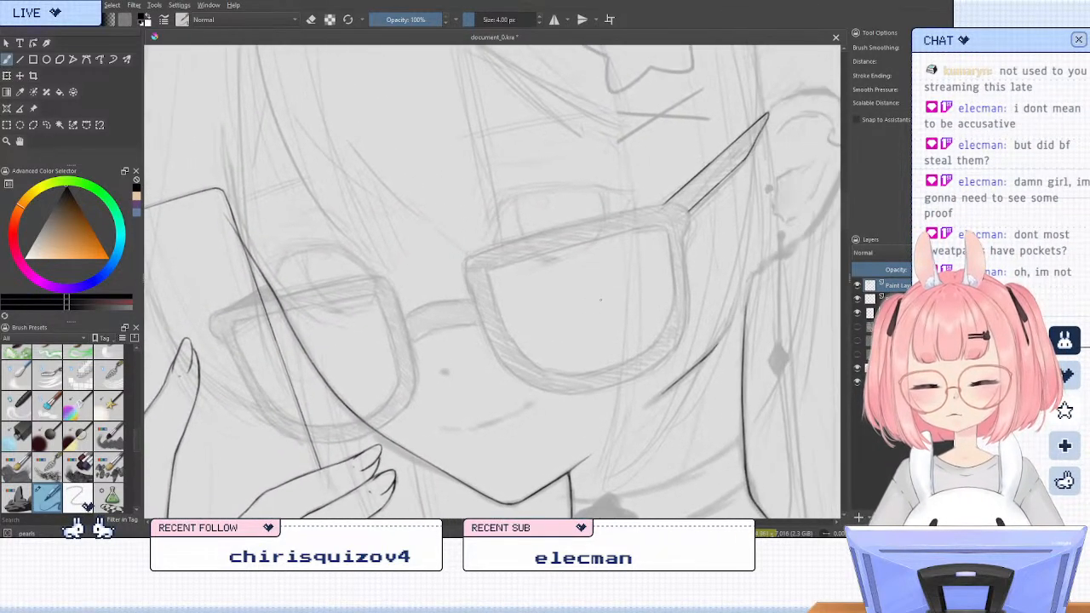
click(20, 58)
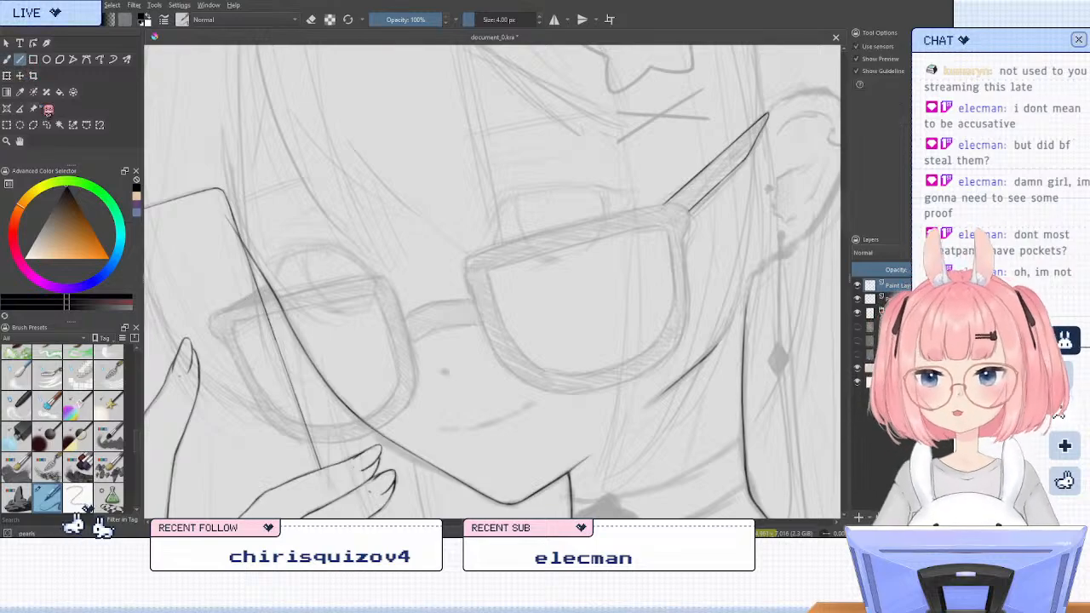
mouse_move(677, 206)
mouse_down()
mouse_move(468, 257)
mouse_move(676, 203)
mouse_up()
key(ctrl+z)
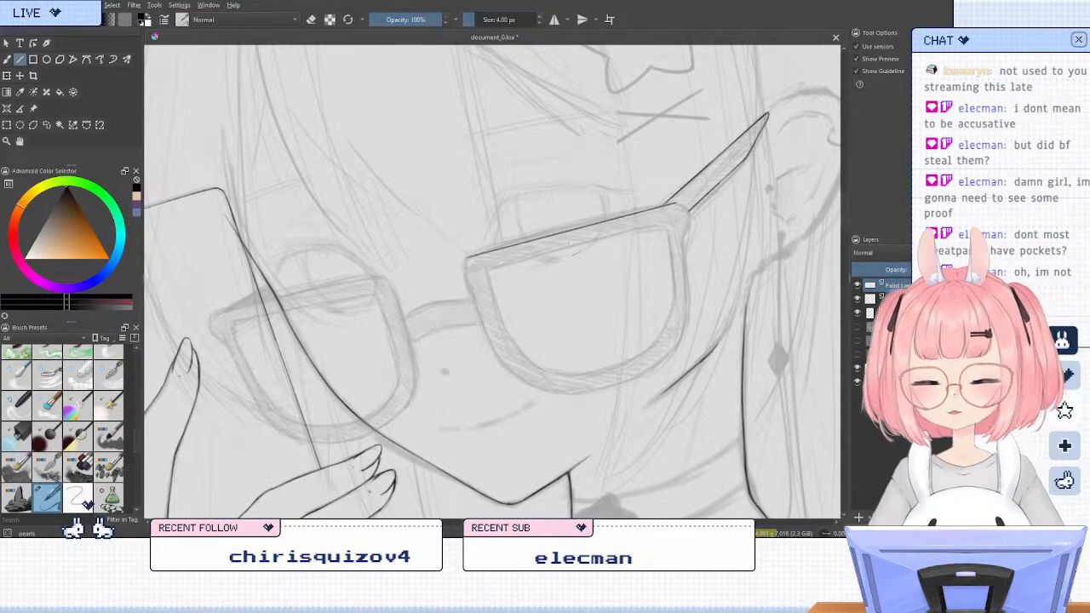
Mirror the canvas view and ink the top edge of the other lens frame, behind the phone, with a straight line
key(m)
key(4)
key(4)
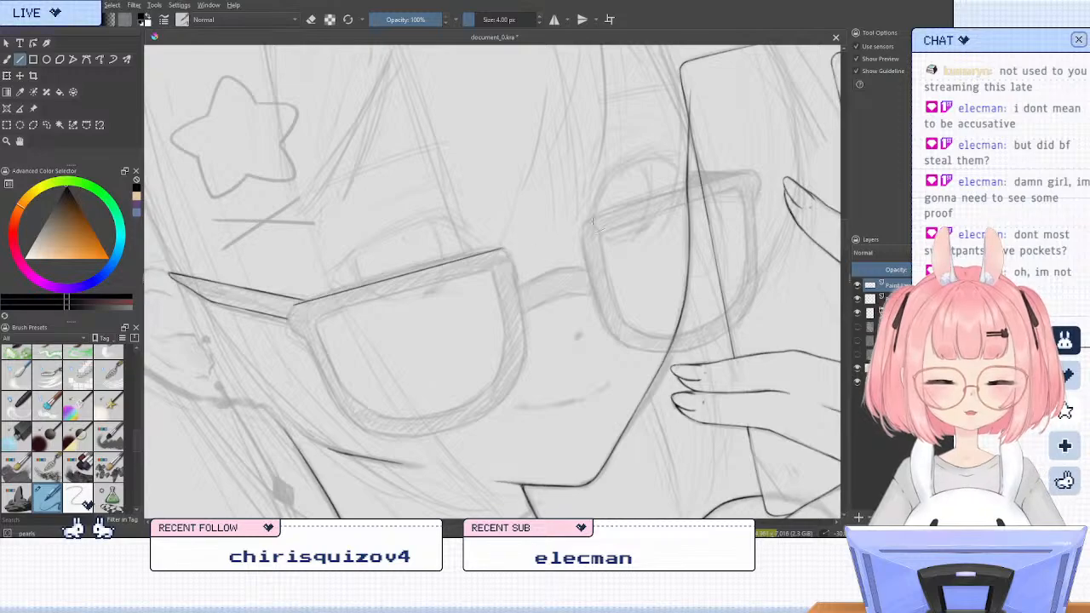
drag(585, 223, 712, 183)
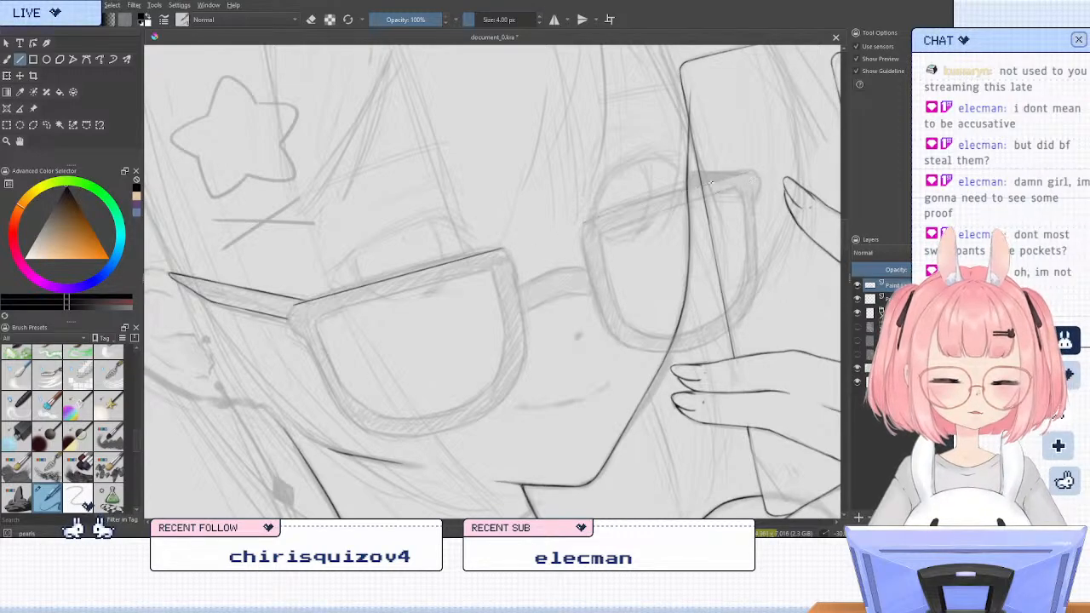
drag(586, 223, 750, 173)
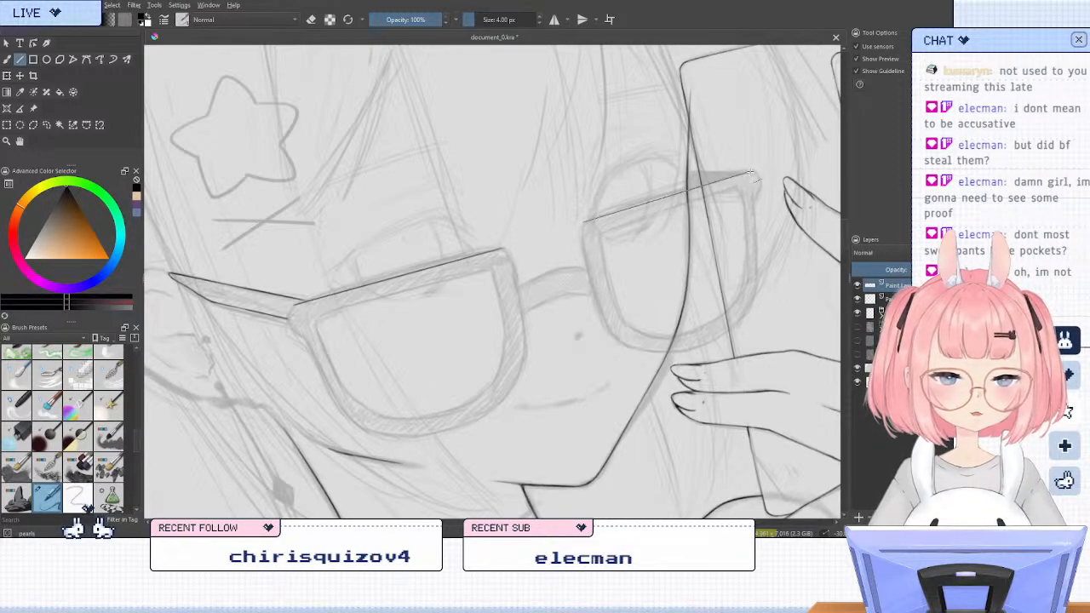
key(ctrl+z)
drag(580, 223, 751, 173)
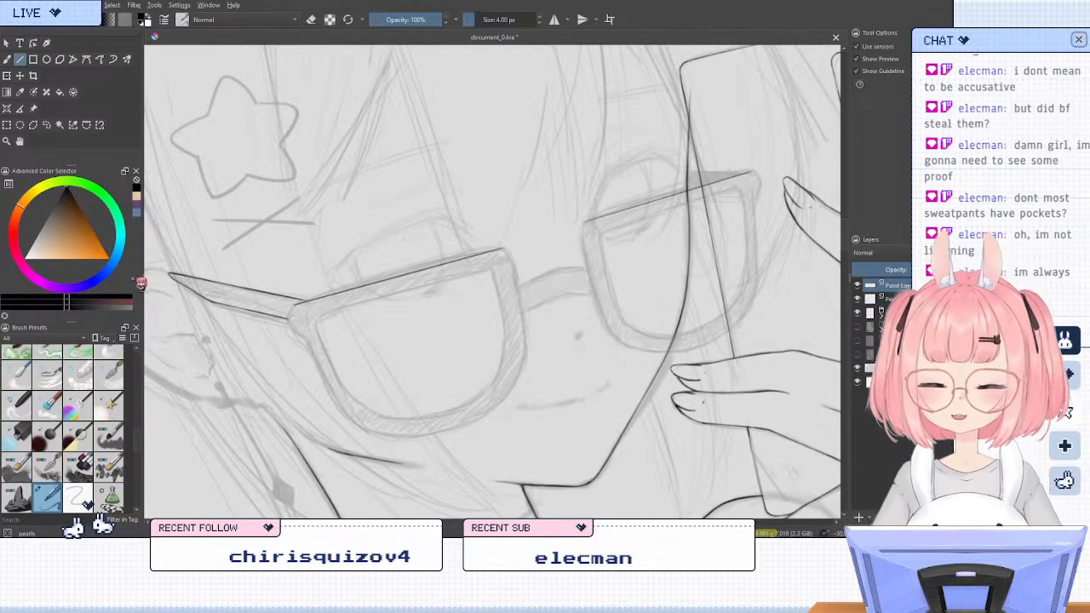
key(b)
key(e)
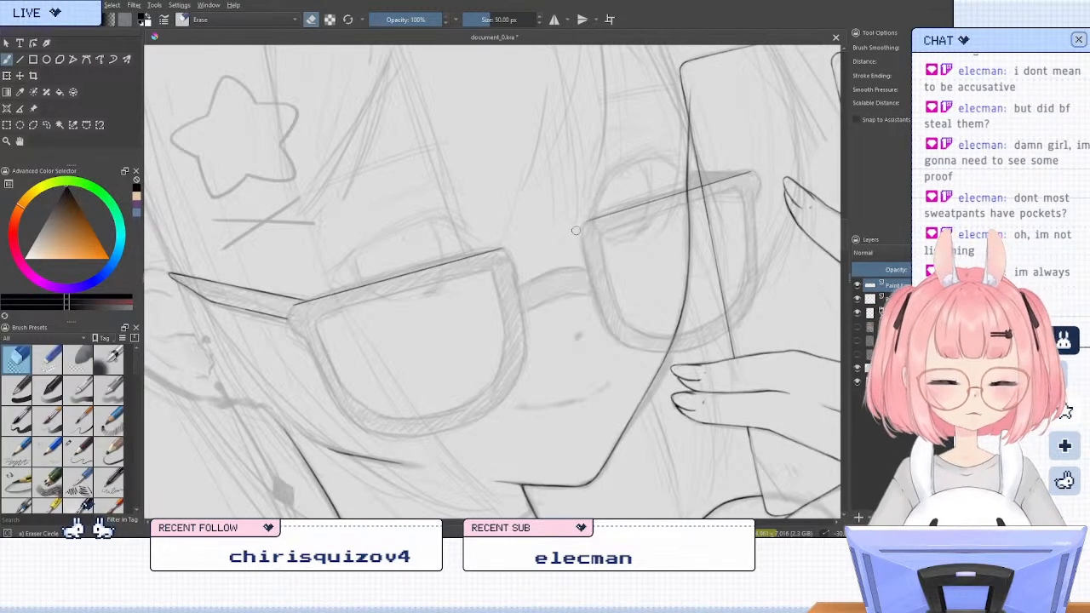
key(e)
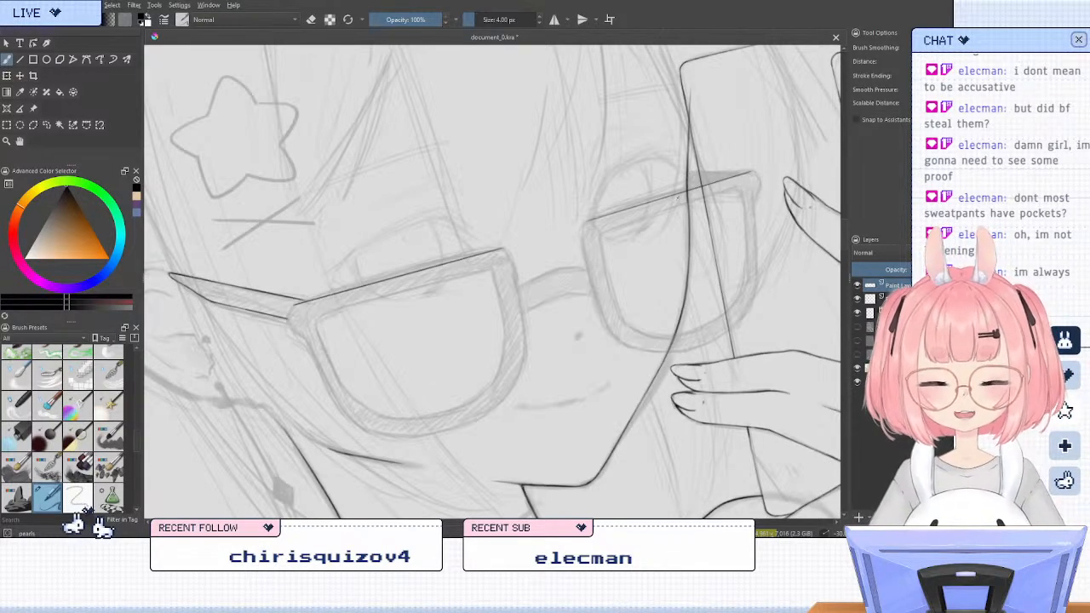
Ink the rounded inner top corner of the lens frame behind the phone, continue its inner side towards the bridge, and trim the line's end
key(6)
key(6)
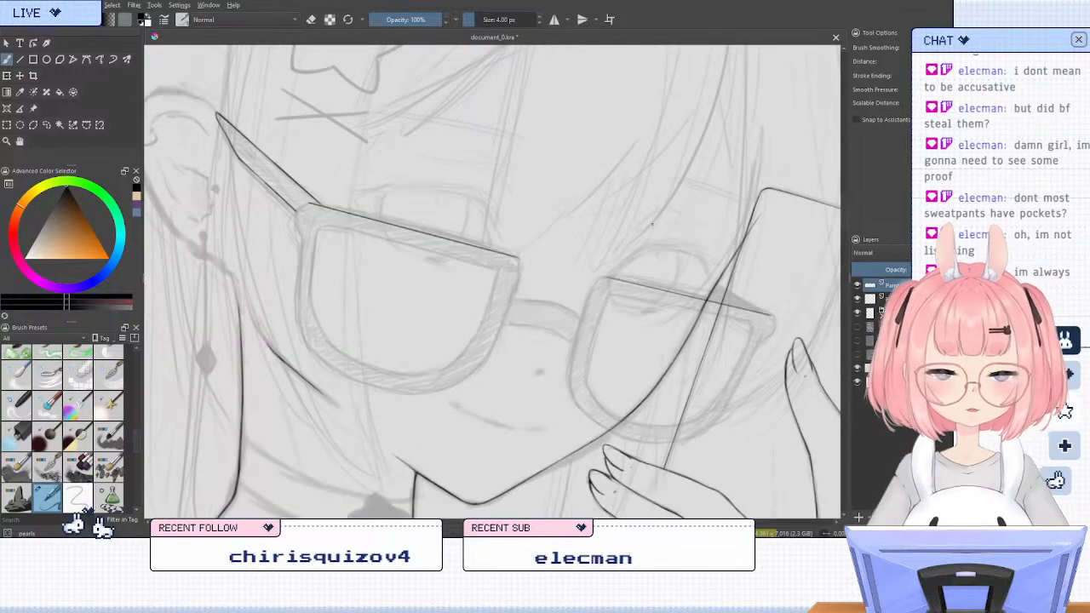
key(4)
key(4)
key(6)
key(6)
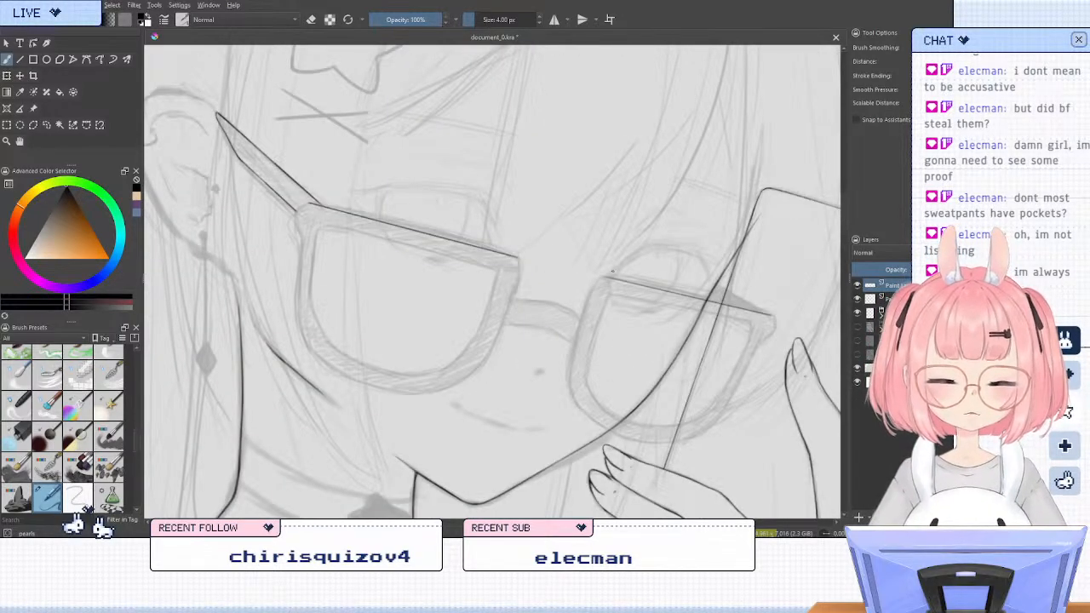
key(4)
key(4)
key(6)
scroll(624, 313, up, 2)
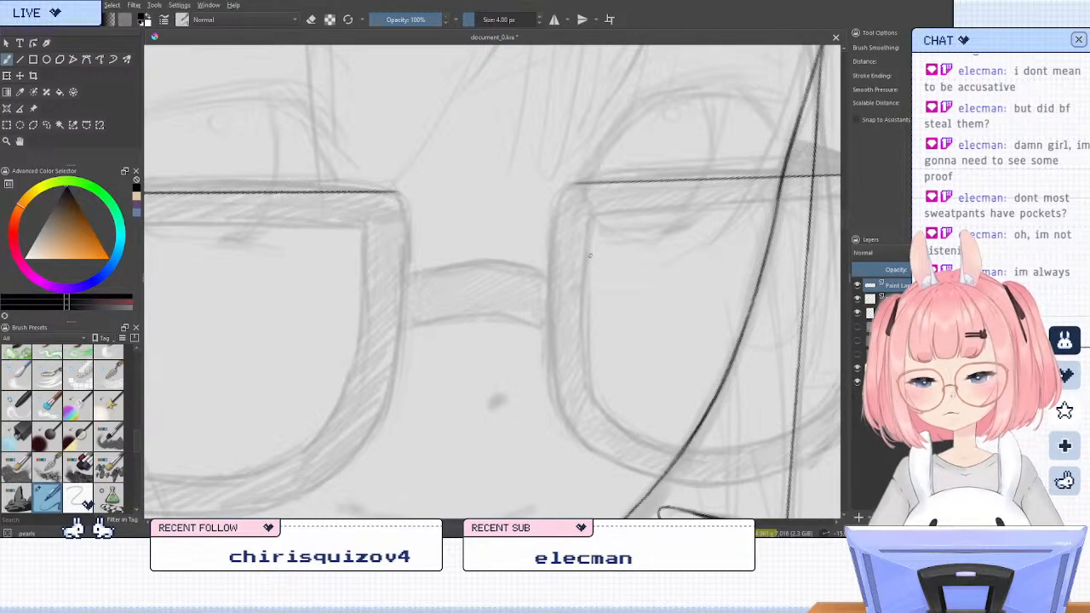
mouse_move(588, 182)
mouse_down()
mouse_move(559, 202)
mouse_move(554, 236)
mouse_up()
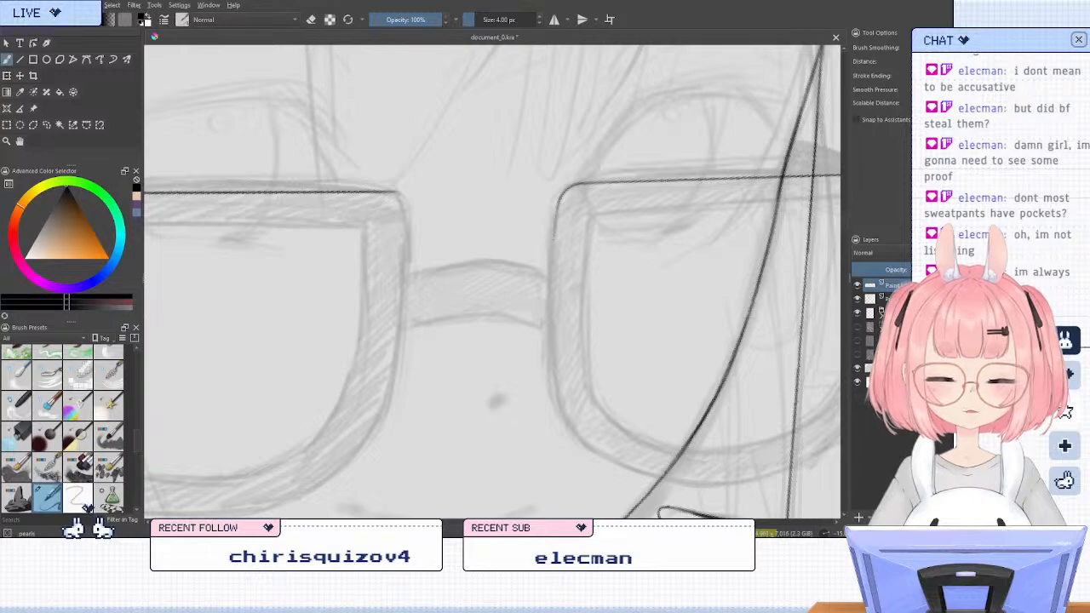
drag(558, 197, 553, 253)
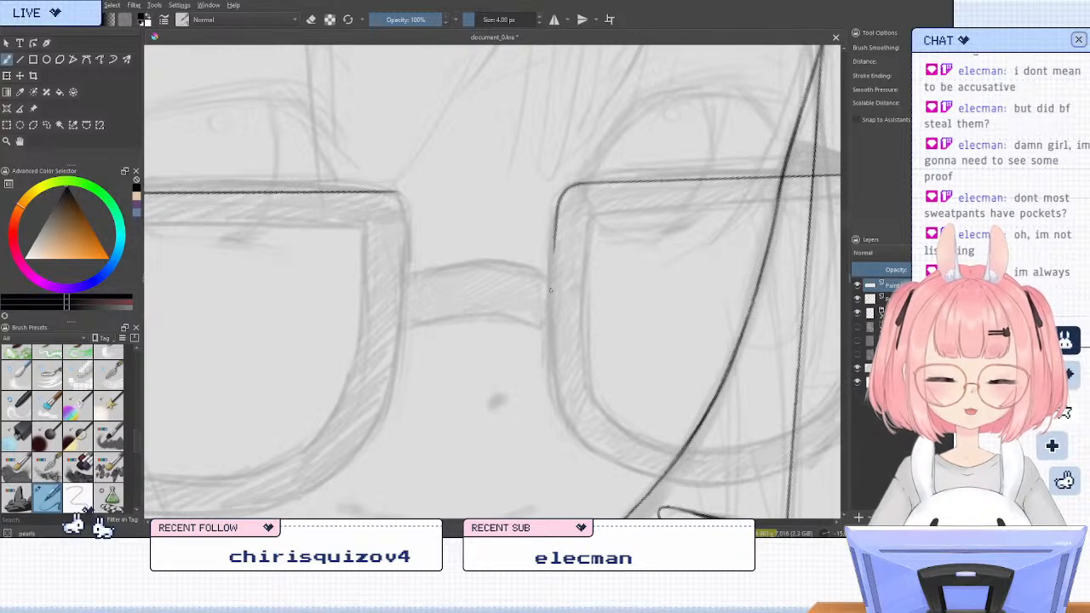
key(slash)
mouse_move(551, 218)
mouse_down()
mouse_move(548, 208)
mouse_move(538, 320)
mouse_up()
key(slash)
Trim the top edge's inner end on the lens frame nearest the ear and ink its rounded inner corner
key(6)
key(6)
key(6)
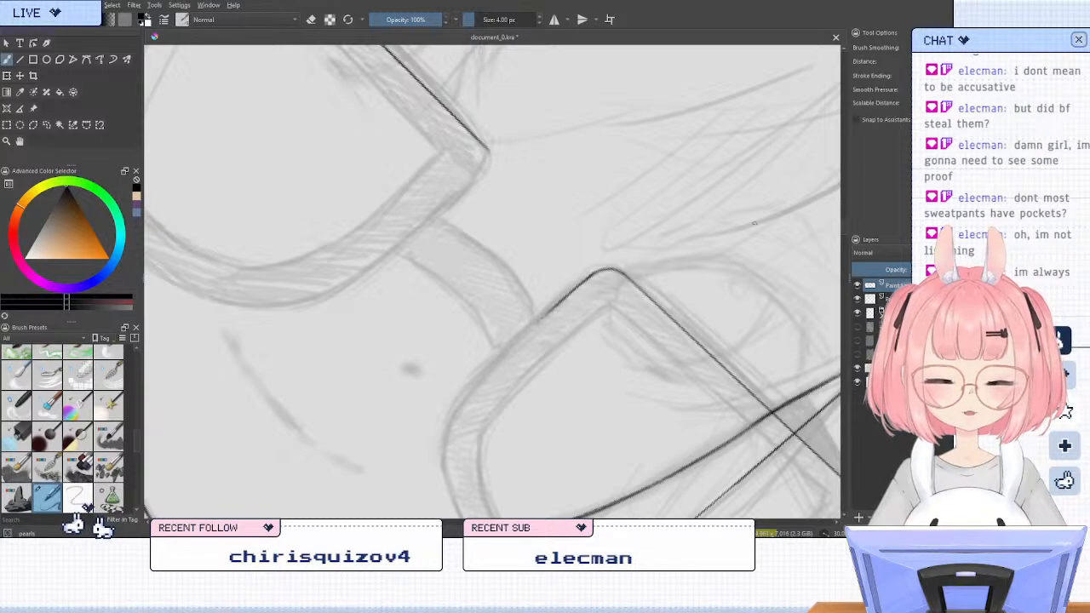
key(5)
key(6)
key(6)
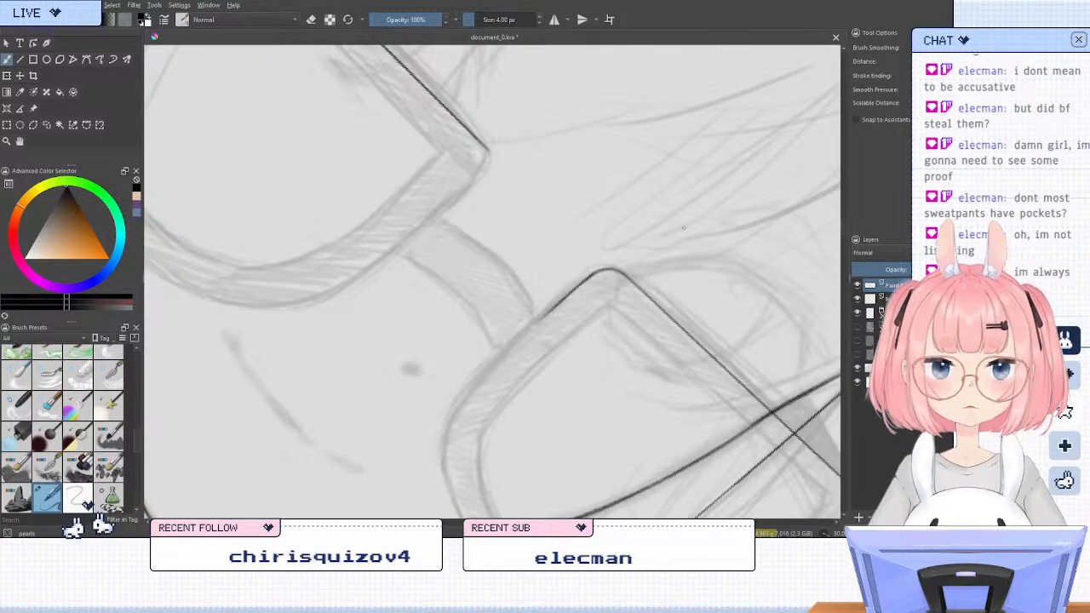
key(4)
key(e)
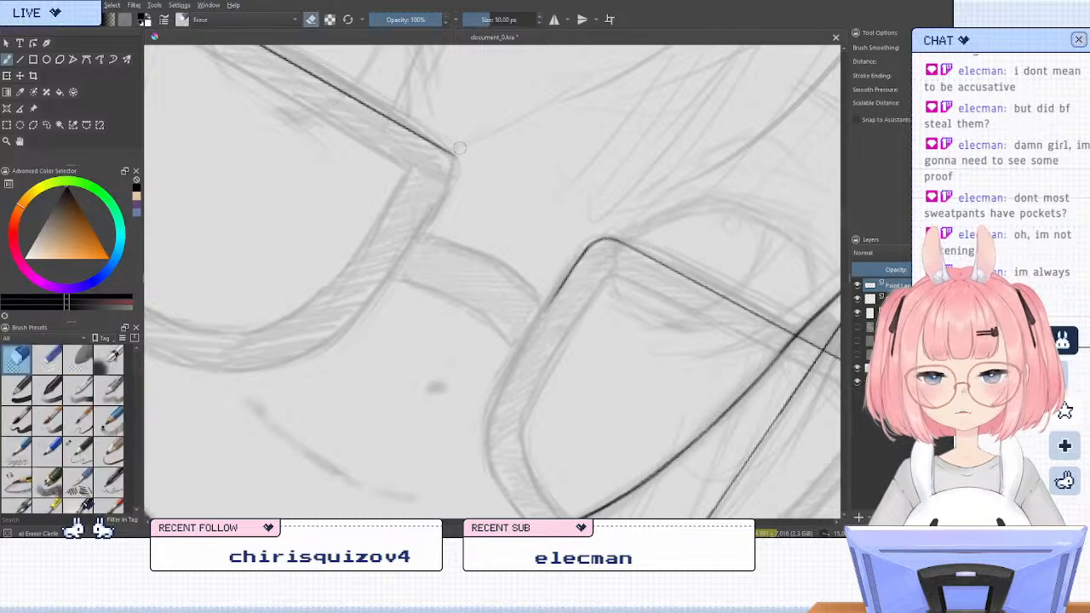
key(slash)
key(4)
key(m)
key(6)
key(6)
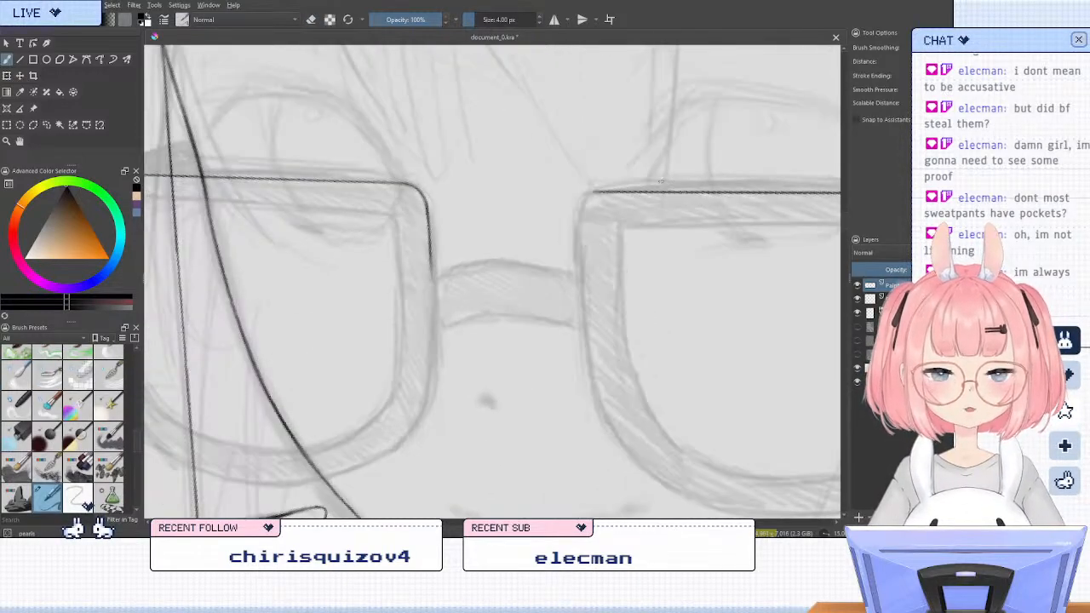
mouse_move(615, 222)
mouse_down()
mouse_move(593, 239)
mouse_move(607, 223)
mouse_up()
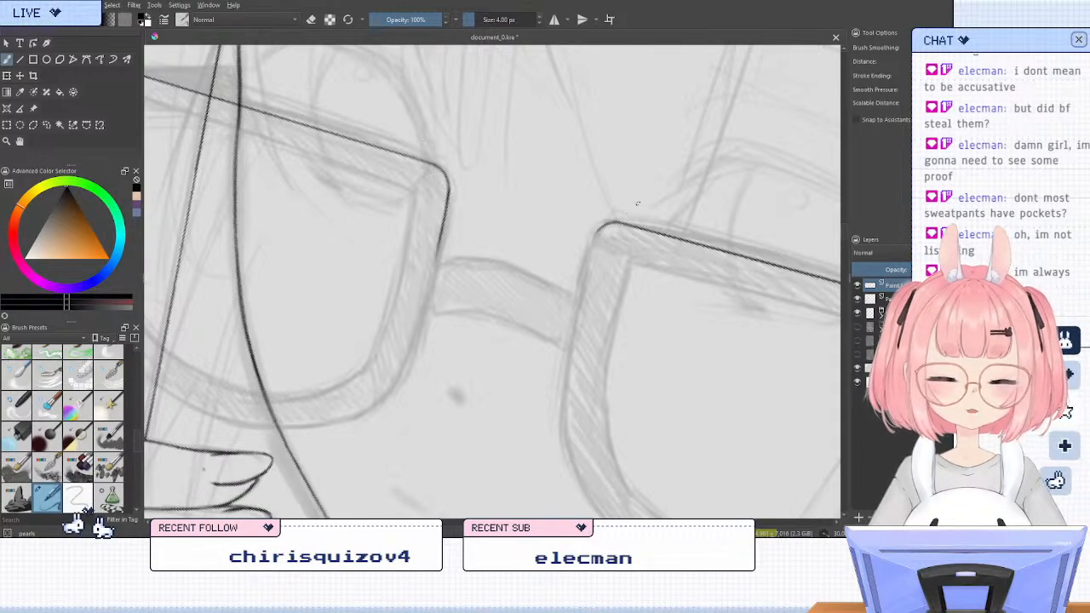
Ink the inner side of the ear-side lens frame from the rounded corner down to the bridge, redoing uneven strokes
key(5)
key(6)
key(6)
key(6)
key(6)
key(6)
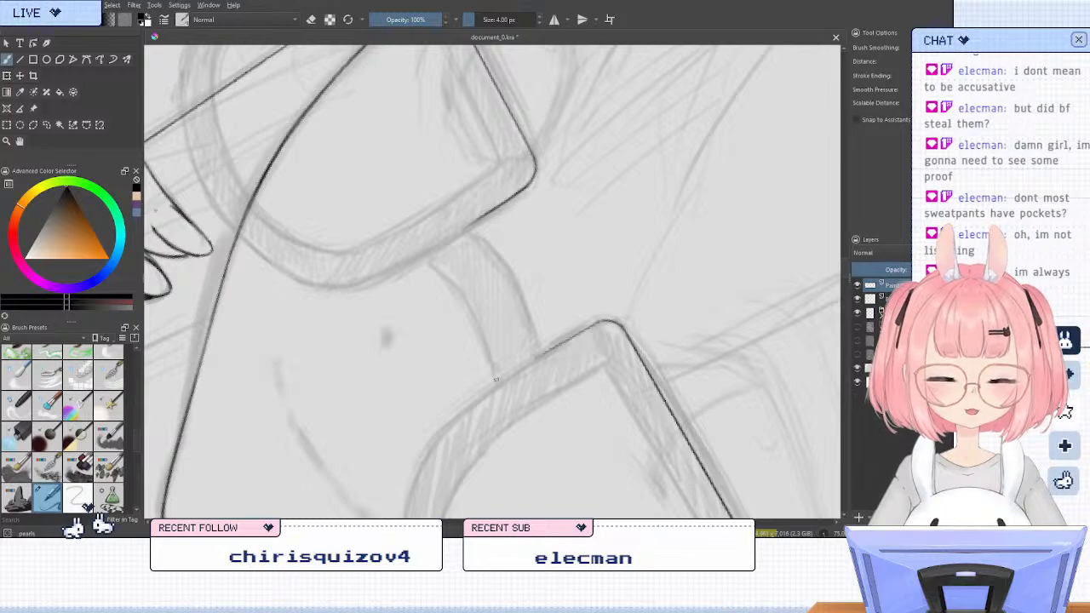
drag(599, 322, 502, 381)
key(ctrl+z)
key(ctrl+z)
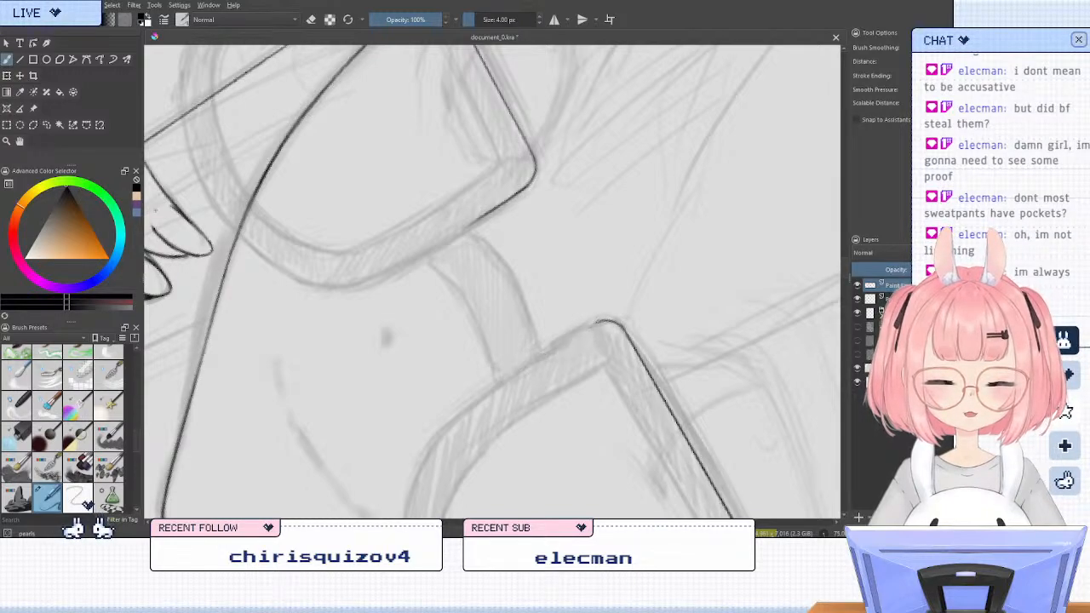
drag(600, 321, 510, 372)
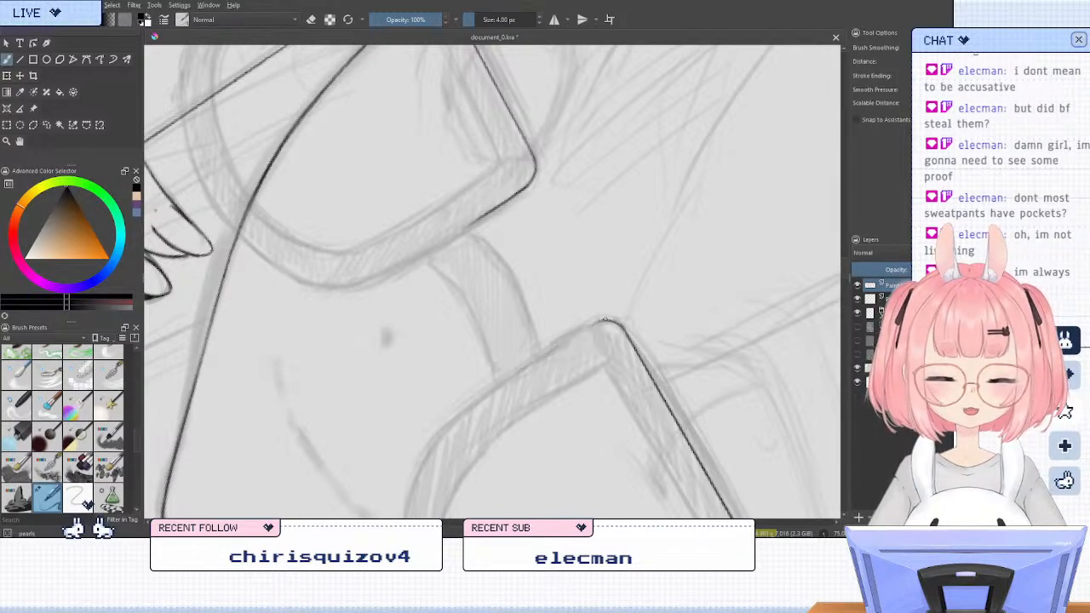
drag(604, 320, 513, 373)
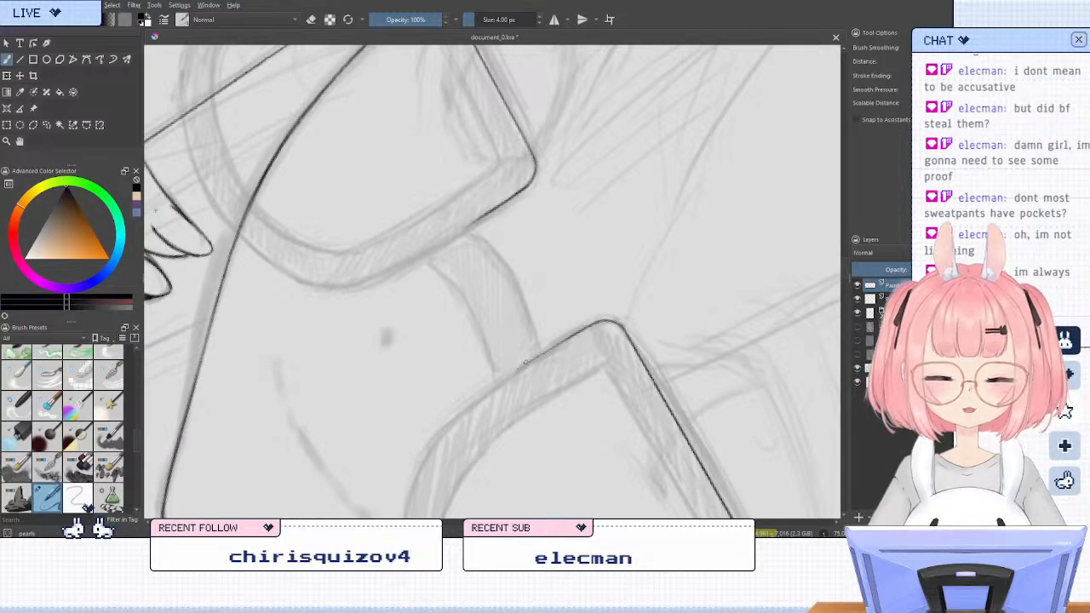
key(ctrl+z)
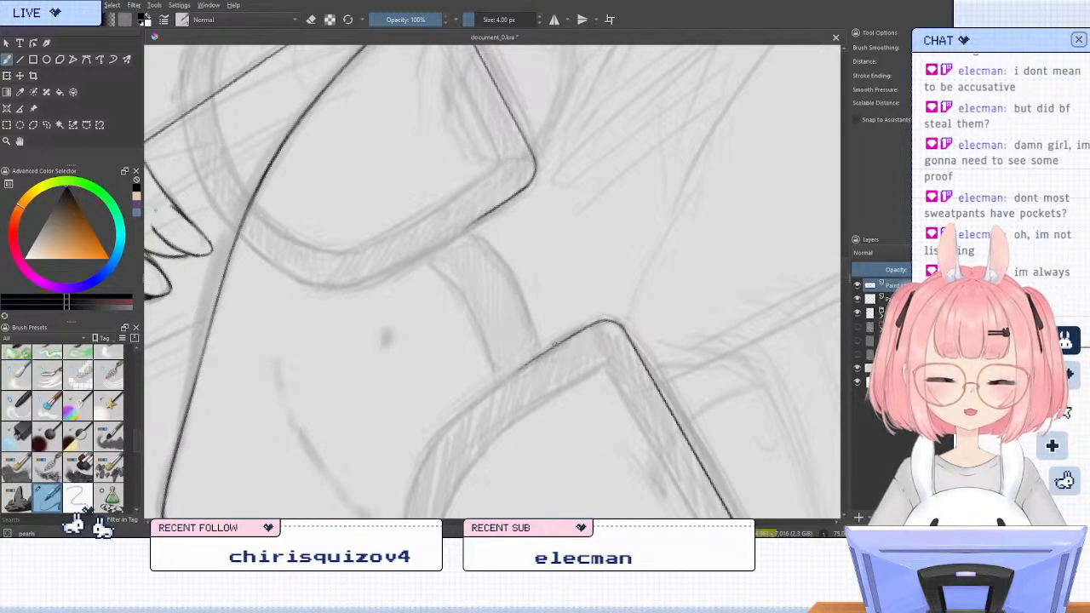
drag(535, 357, 502, 379)
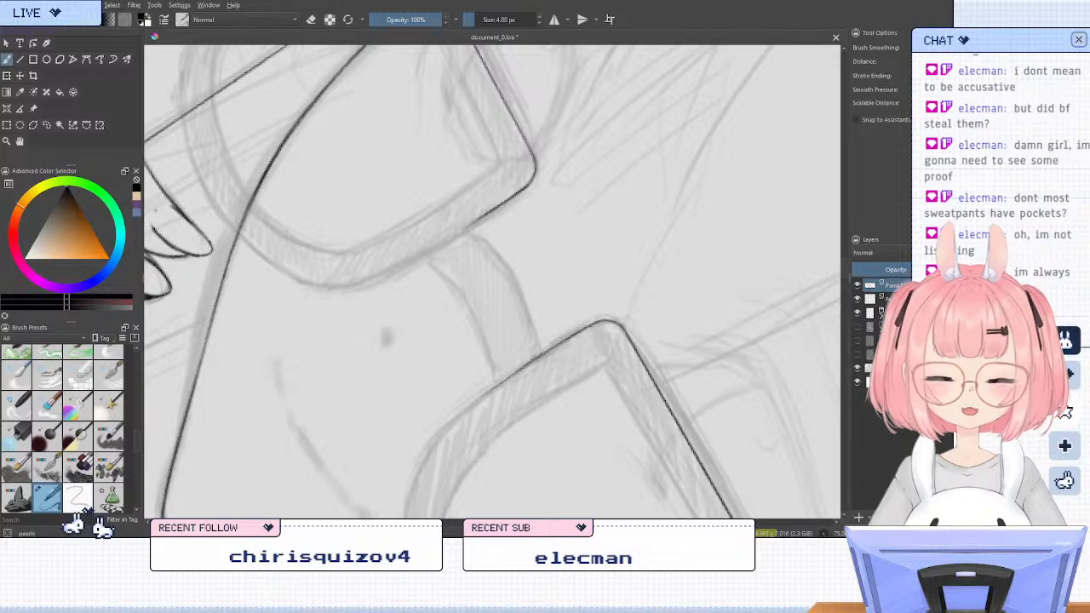
Clean up and redraw the lower end of the ear-side frame's inner edge where it meets the bridge
key(/)
mouse_move(480, 414)
mouse_down()
mouse_move(545, 361)
mouse_move(495, 382)
mouse_up()
key(/)
key(ctrl+z)
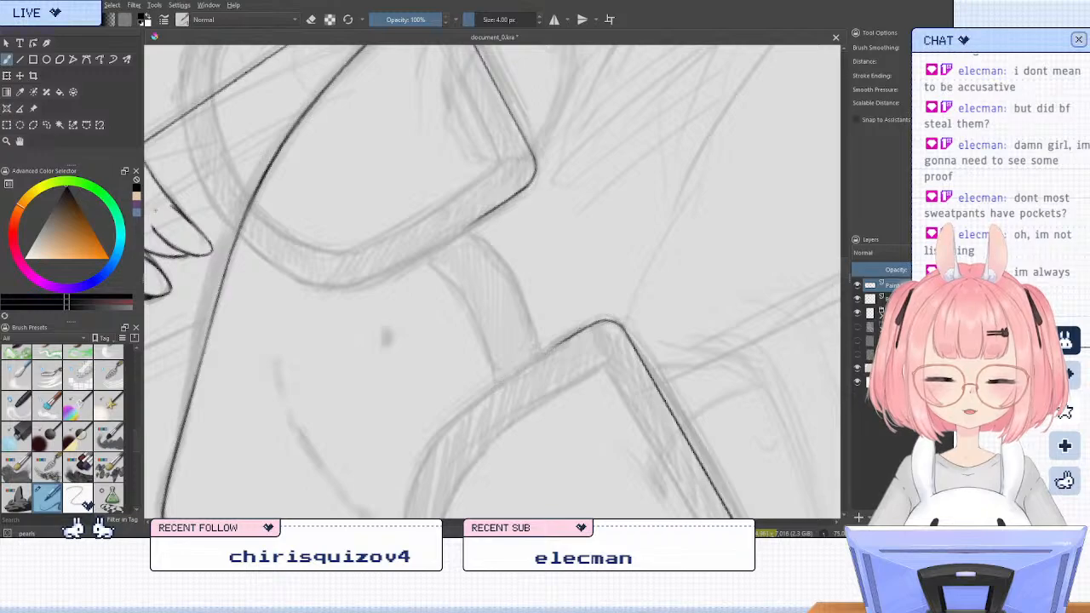
drag(561, 343, 490, 387)
key(ctrl+z)
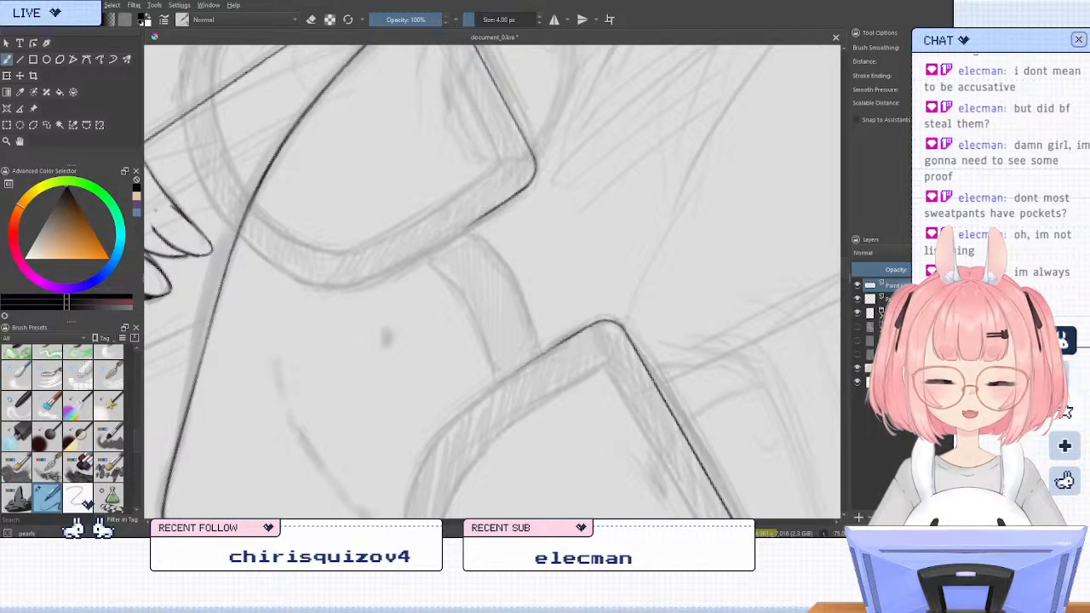
Erase the overshooting outer end of the ear-side lens's top edge where it meets the temple arm
key(5)
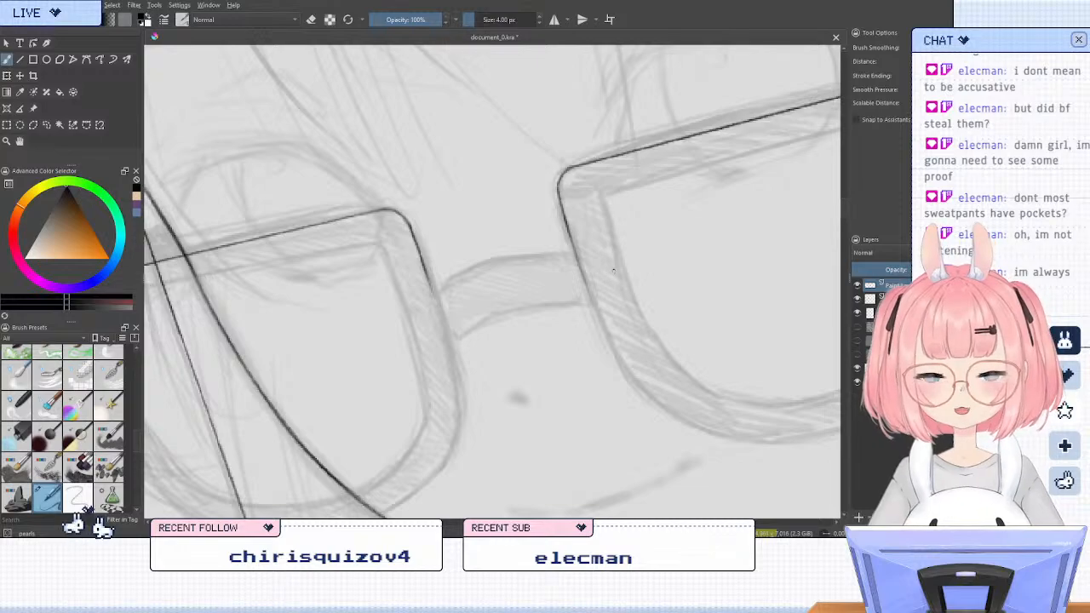
key(6)
key(5)
scroll(588, 223, down, 1)
scroll(588, 223, down, 2)
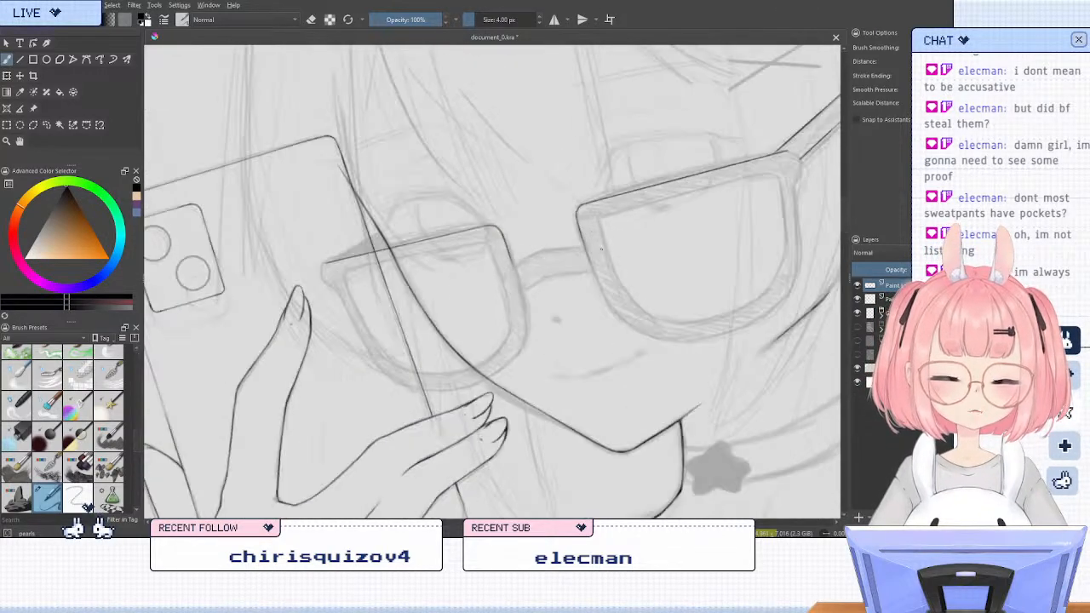
key(4)
key(5)
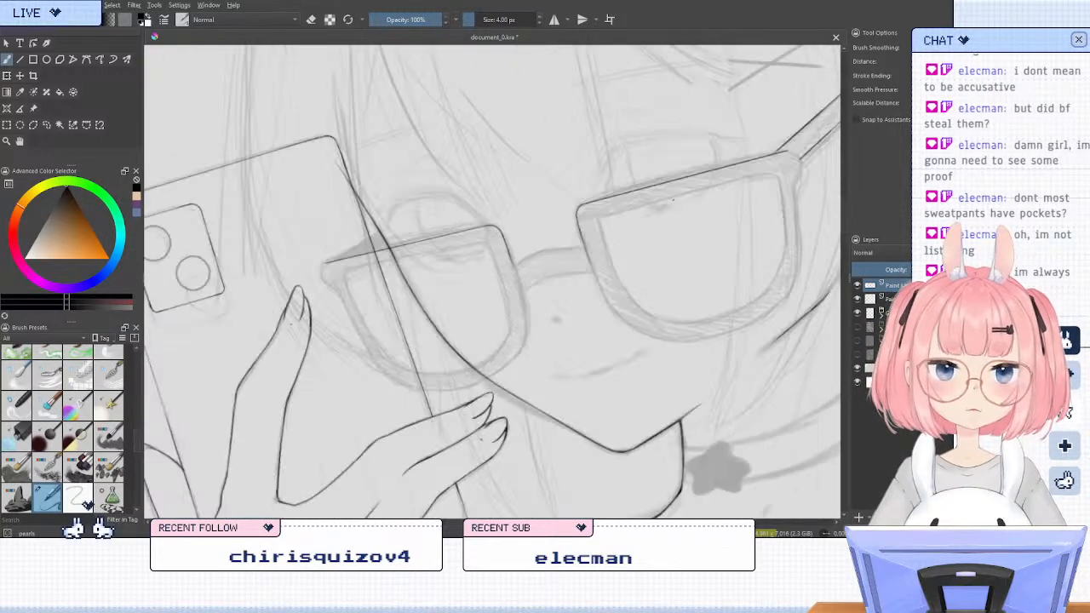
key(m)
drag(584, 232, 934, 318)
key(4)
scroll(592, 222, up, 3)
key(slash)
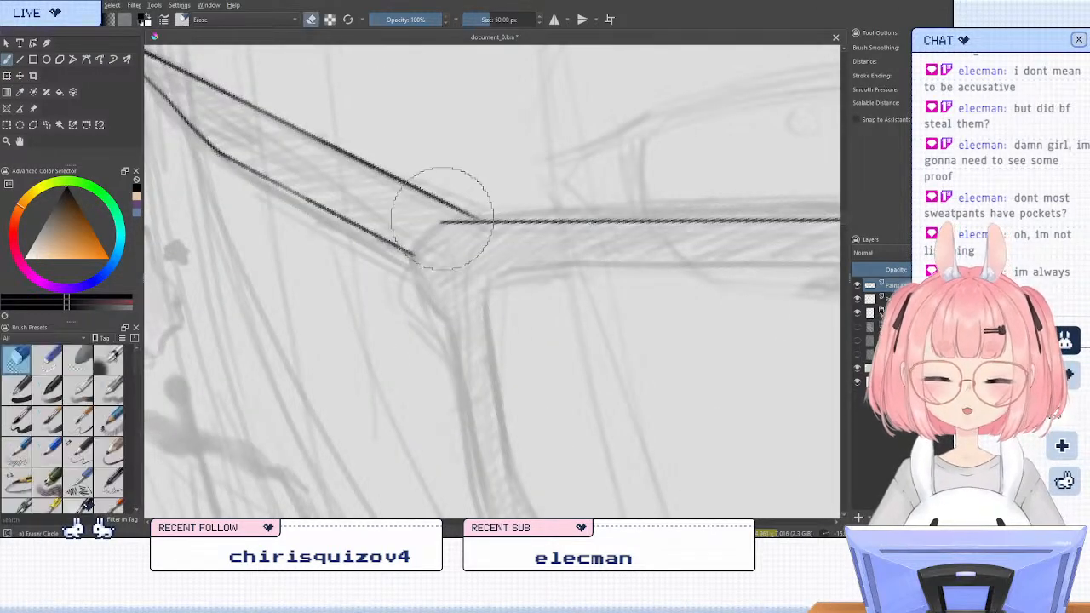
drag(442, 218, 446, 224)
key(slash)
Examine the inked glasses corners and the temple arm joint up close and in the mirrored full-face view
key(6)
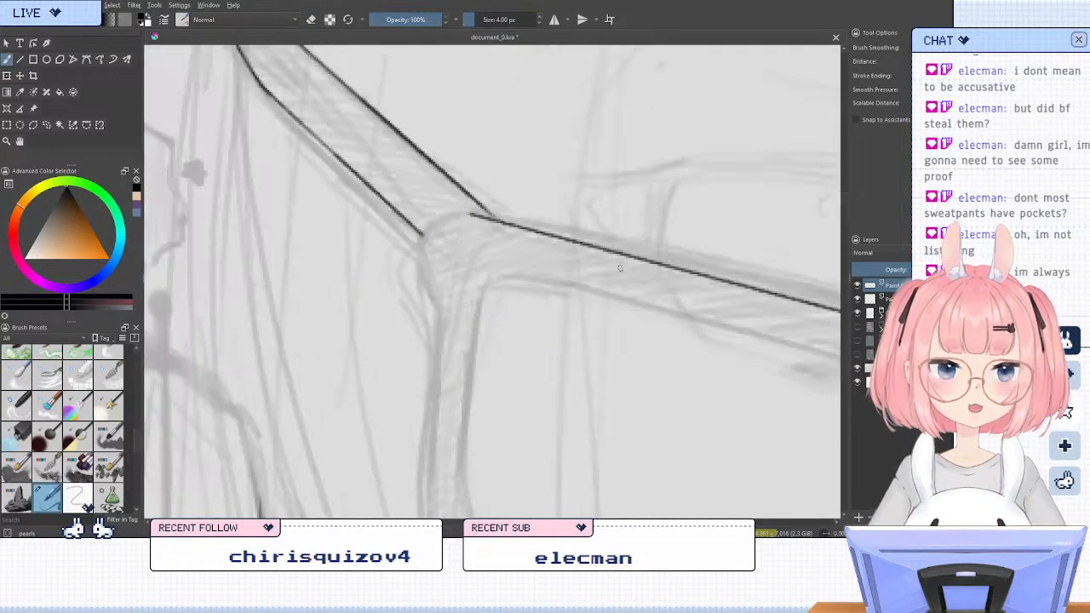
key(6)
key(4)
drag(677, 276, 421, 238)
drag(681, 312, 420, 247)
mouse_move(652, 300)
mouse_down()
mouse_move(608, 261)
mouse_move(737, 270)
mouse_move(715, 281)
mouse_move(725, 271)
mouse_up()
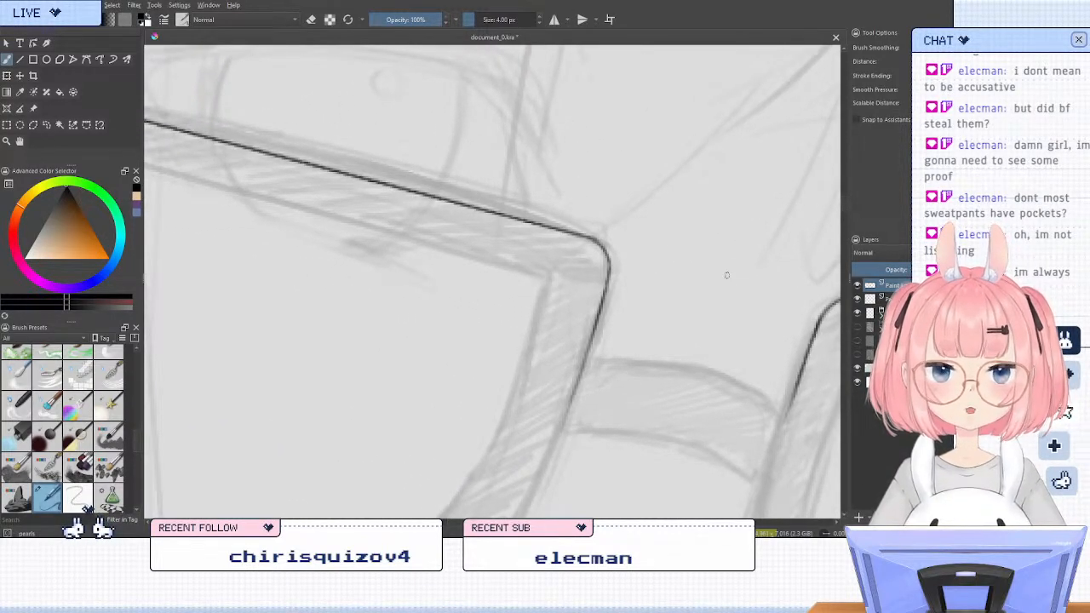
scroll(724, 273, down, 3)
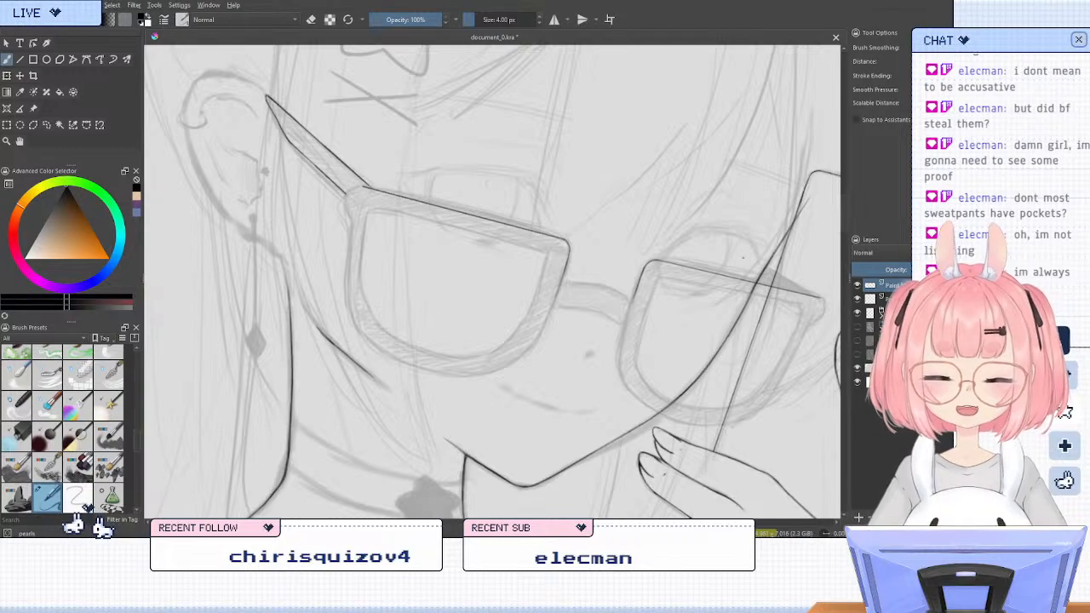
key(m)
scroll(542, 172, up, 5)
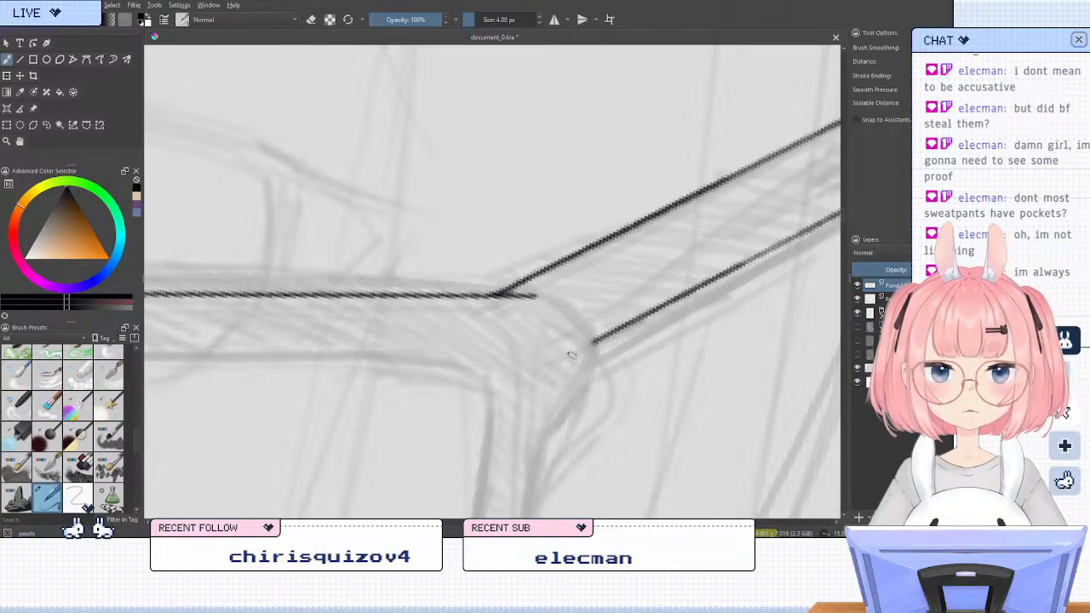
key(4)
scroll(607, 263, down, 6)
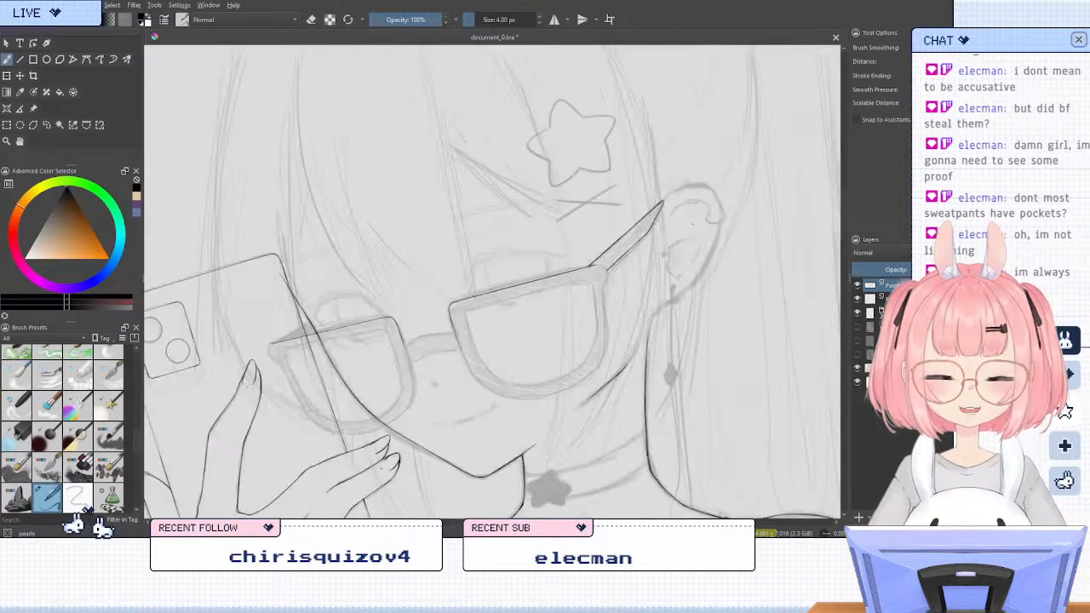
scroll(712, 217, down, 1)
scroll(707, 213, up, 1)
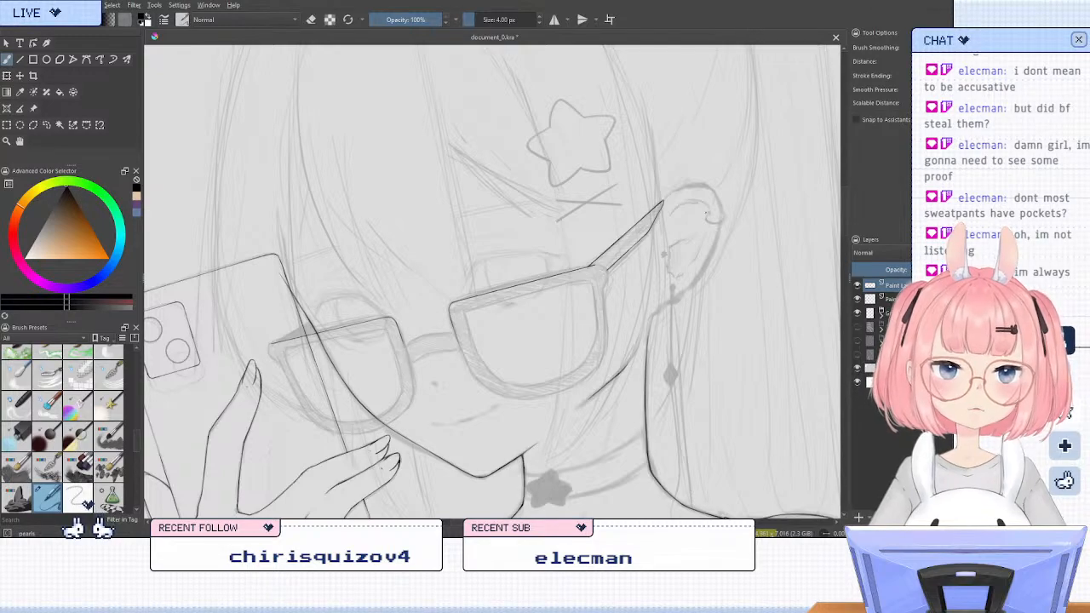
Erase the part of the far lens's top edge that overlaps the phone, stopping at the phone's side edge
key(6)
key(6)
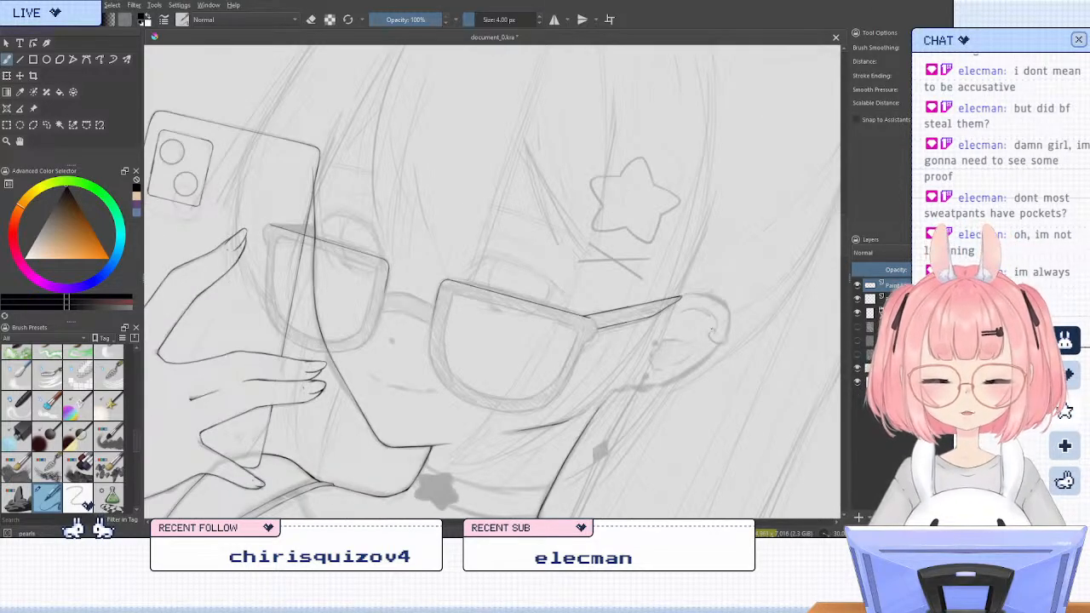
key(6)
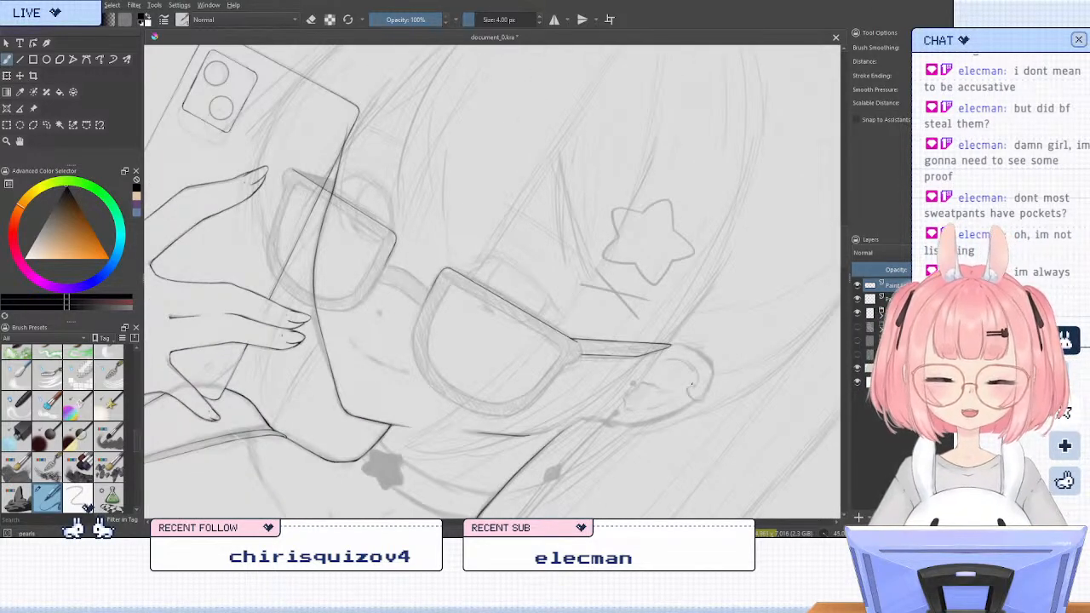
key(5)
key(6)
key(6)
key(6)
key(6)
key(6)
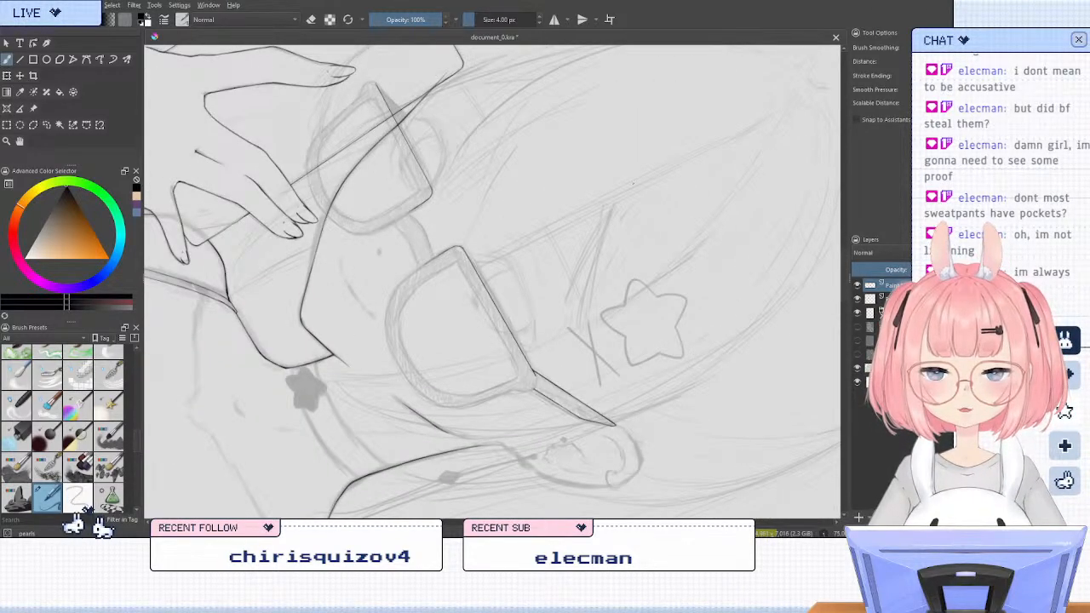
scroll(664, 383, down, 2)
scroll(542, 241, up, 3)
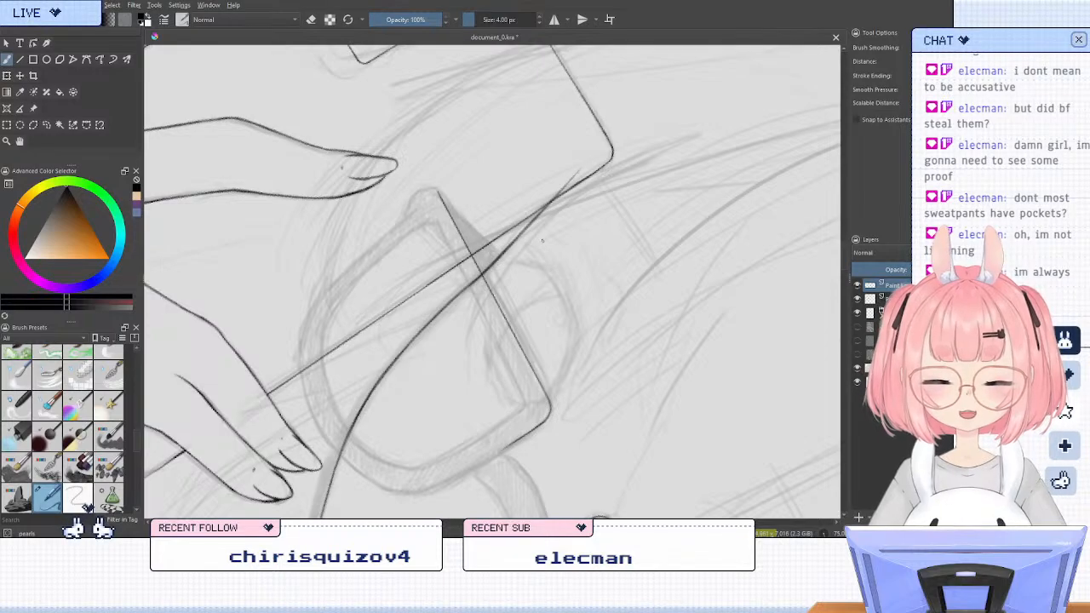
key(e)
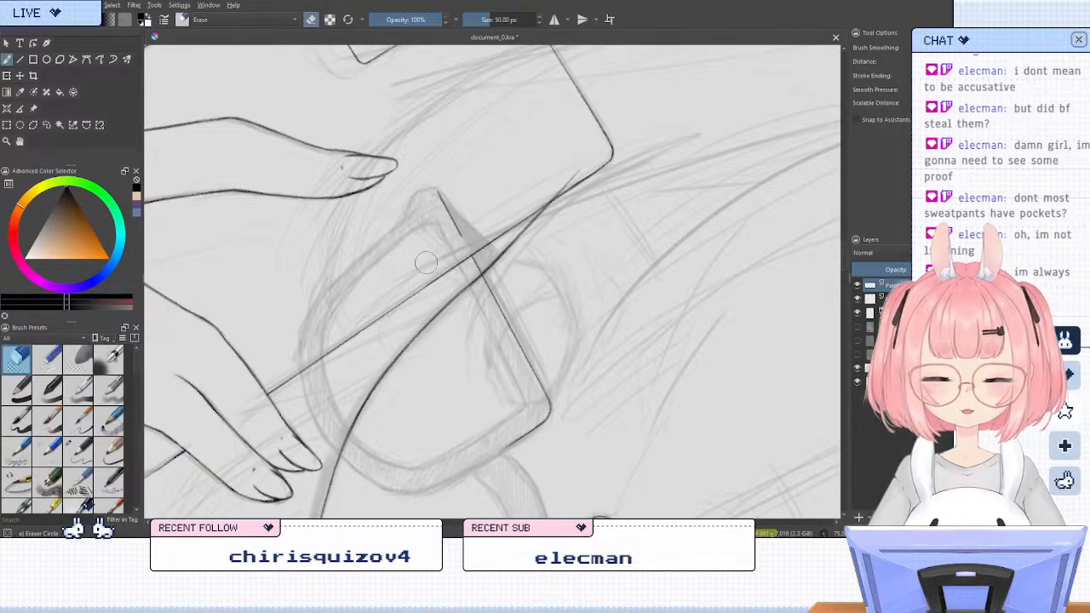
drag(445, 190, 464, 239)
key(slash)
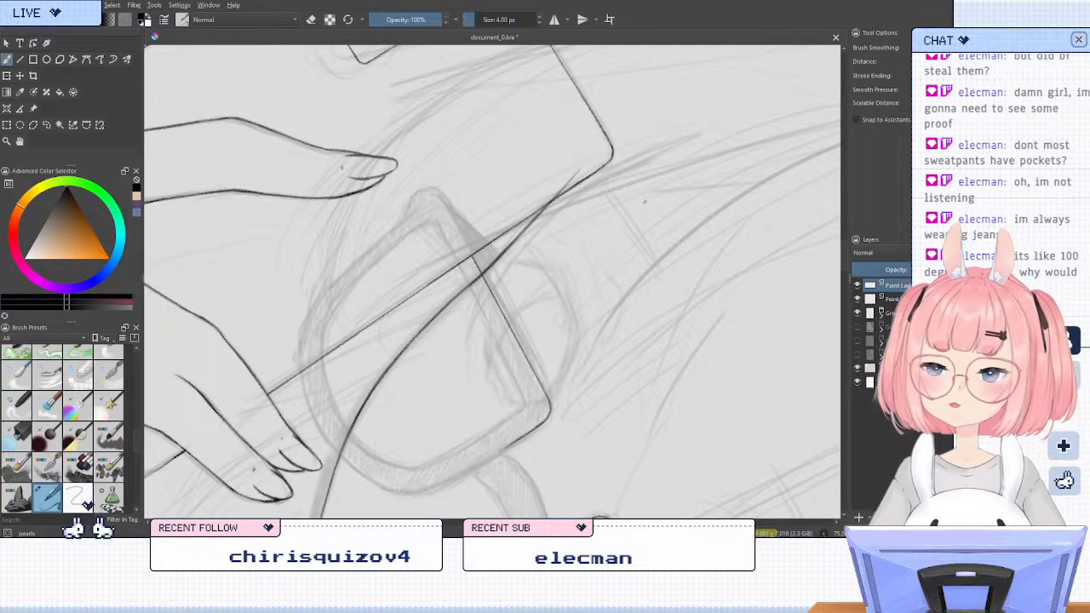
key(5)
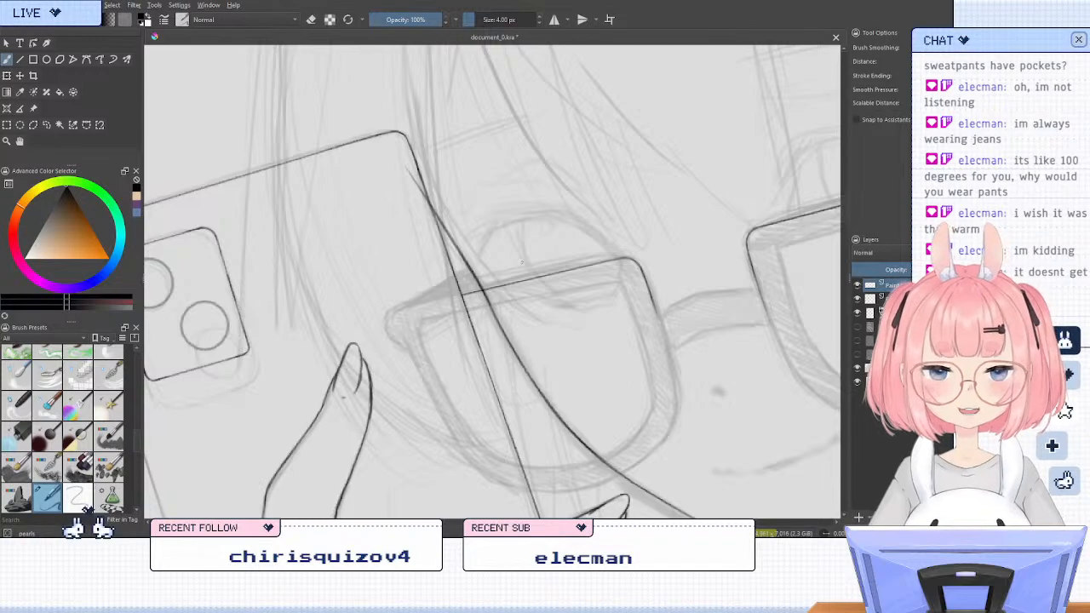
Ink the upper edge of the glasses' bridge as an arched line connecting the two lens frames
key(6)
key(6)
key(6)
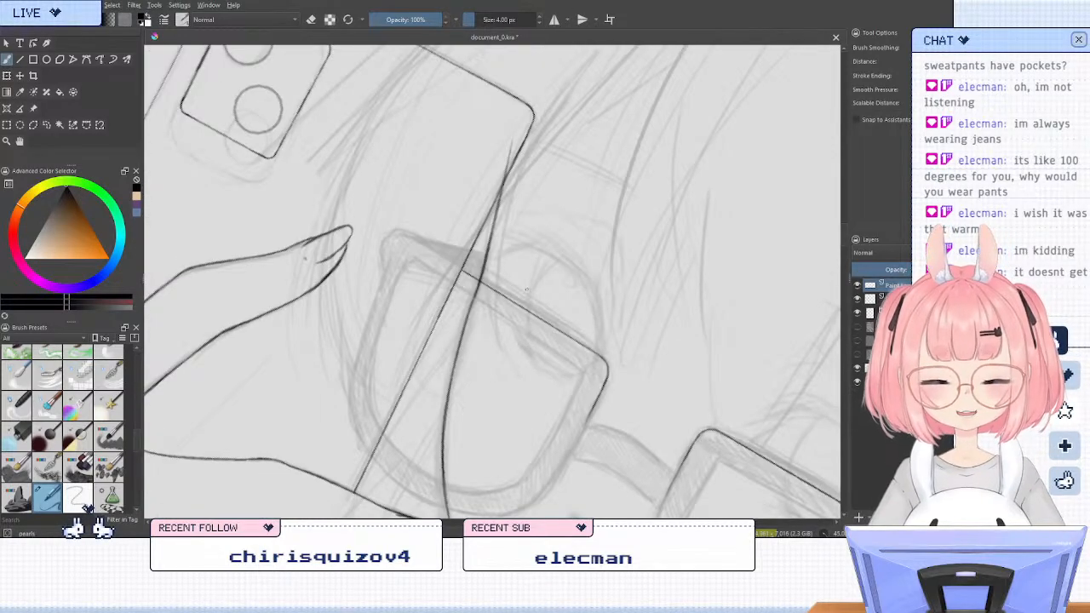
drag(519, 353, 443, 195)
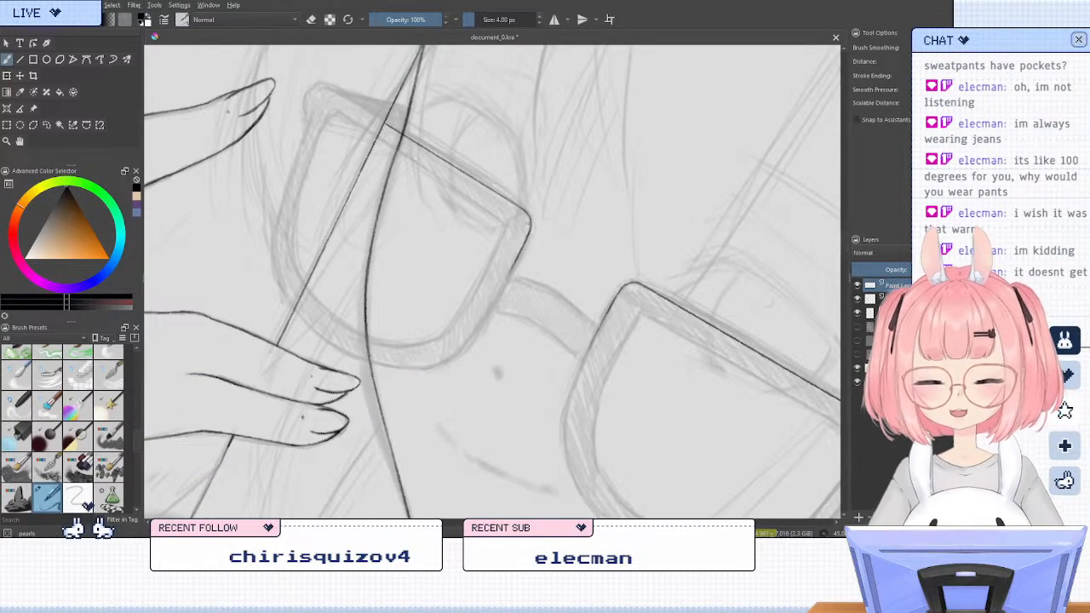
key(5)
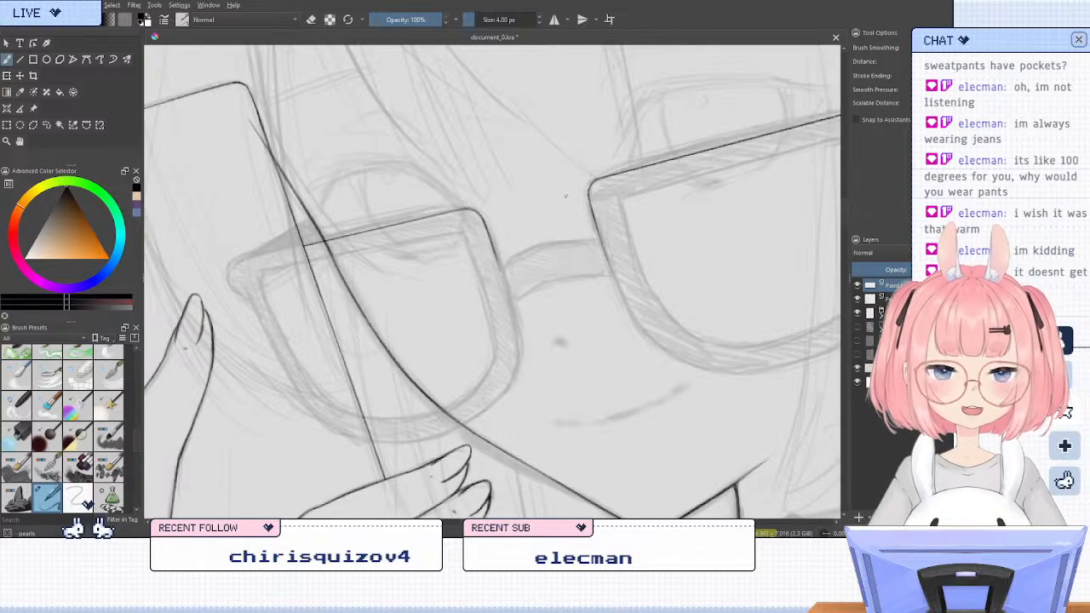
key(4)
scroll(486, 215, up, 2)
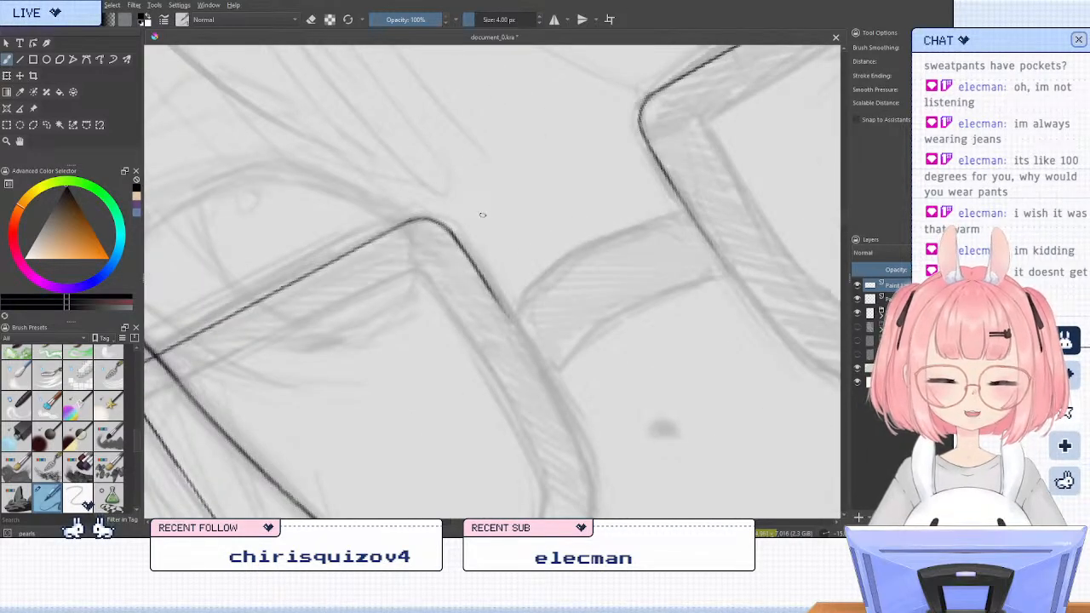
mouse_move(511, 315)
mouse_down()
mouse_move(586, 242)
mouse_move(694, 218)
mouse_move(584, 241)
mouse_up()
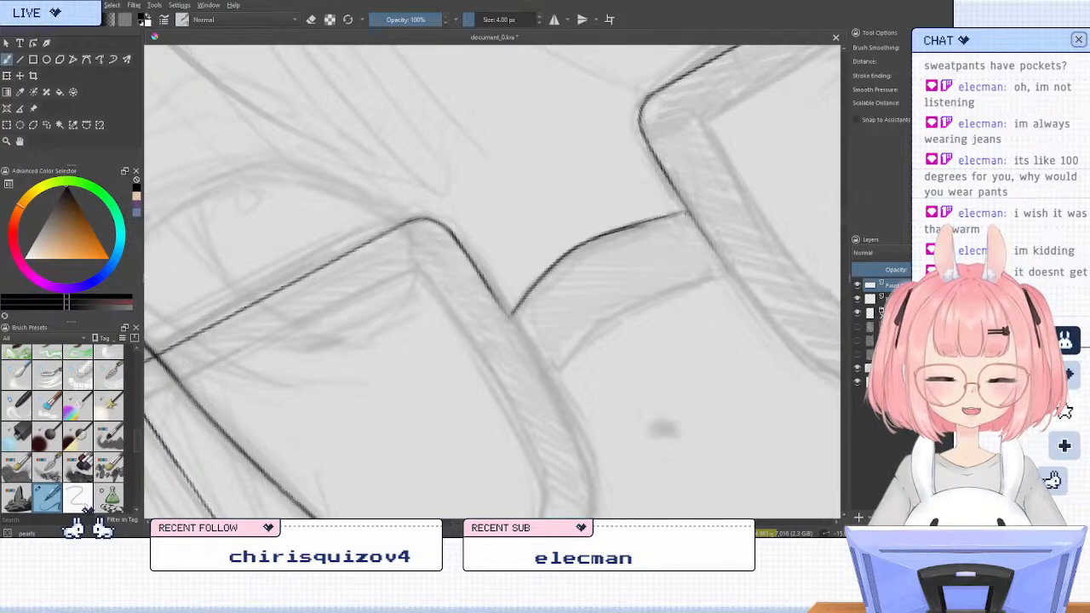
drag(687, 211, 637, 223)
Try to ink the bridge's lower edge freehand along the sketch between the two lens frames
key(6)
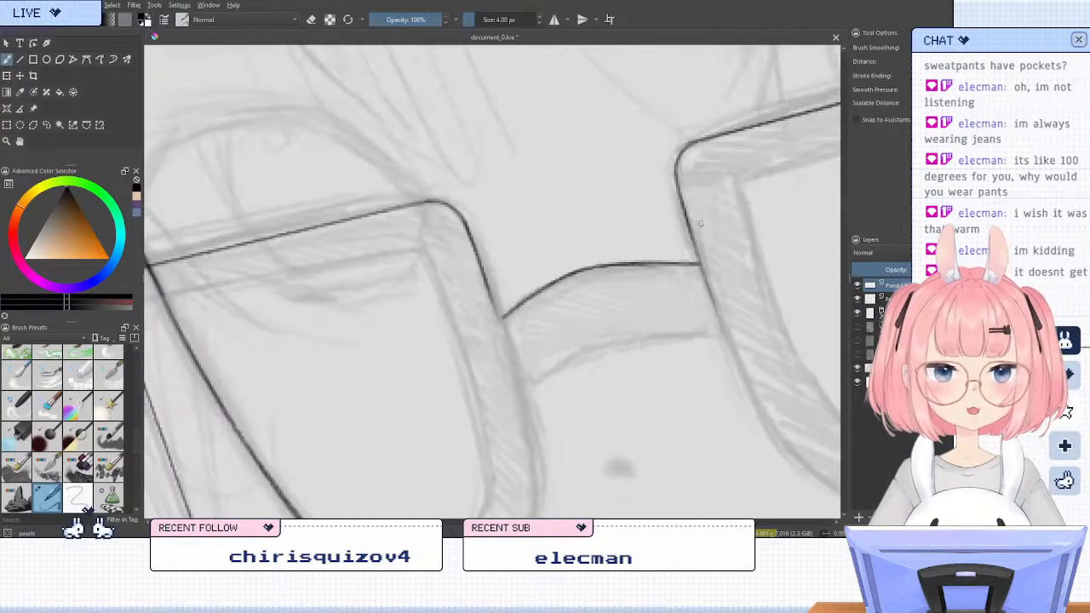
key(4)
key(4)
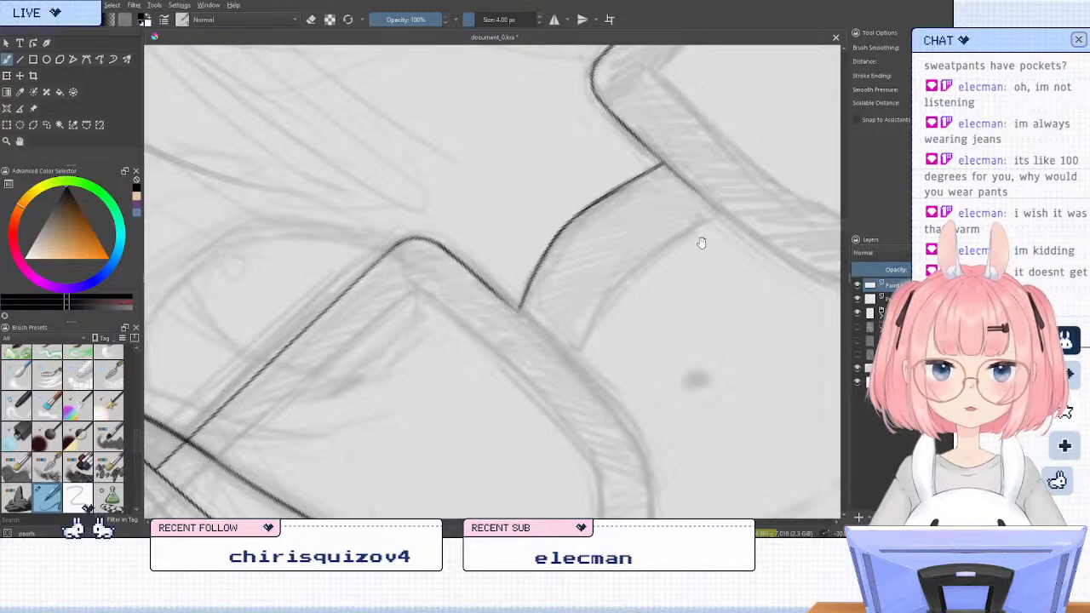
drag(717, 262, 607, 256)
drag(614, 207, 509, 269)
key(ctrl+z)
key(ctrl+z)
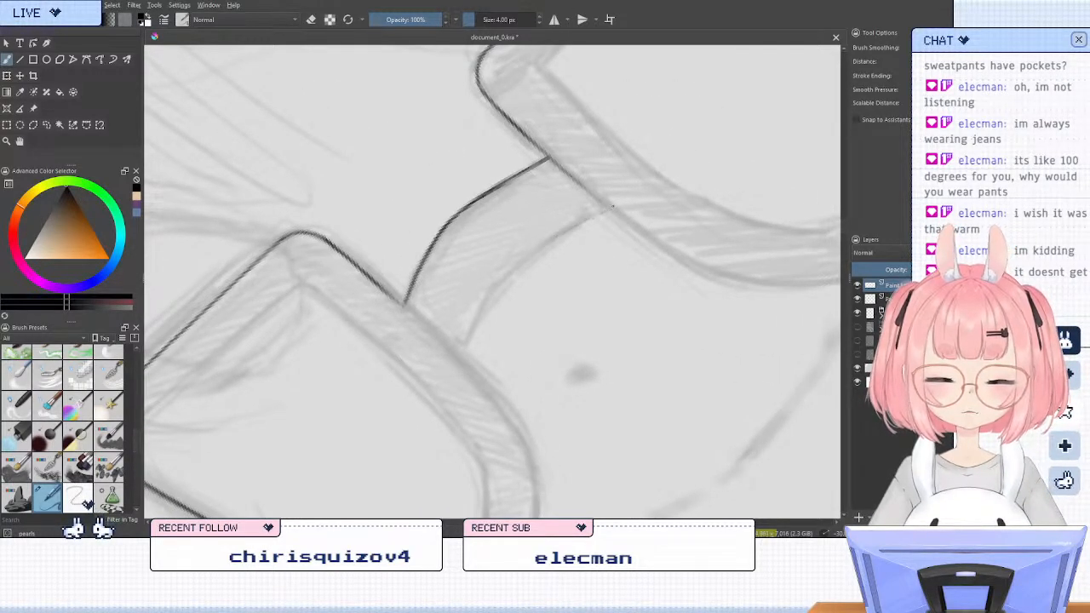
drag(612, 207, 516, 260)
mouse_move(576, 227)
mouse_down()
mouse_move(490, 288)
mouse_move(503, 273)
mouse_up()
drag(502, 269, 480, 306)
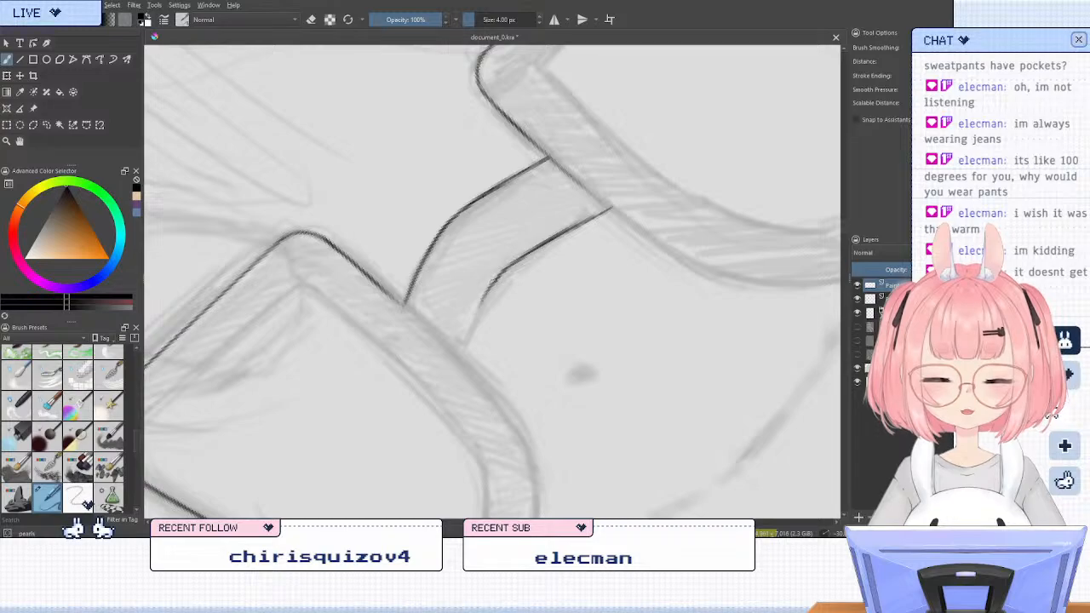
drag(464, 347, 461, 359)
drag(475, 319, 462, 350)
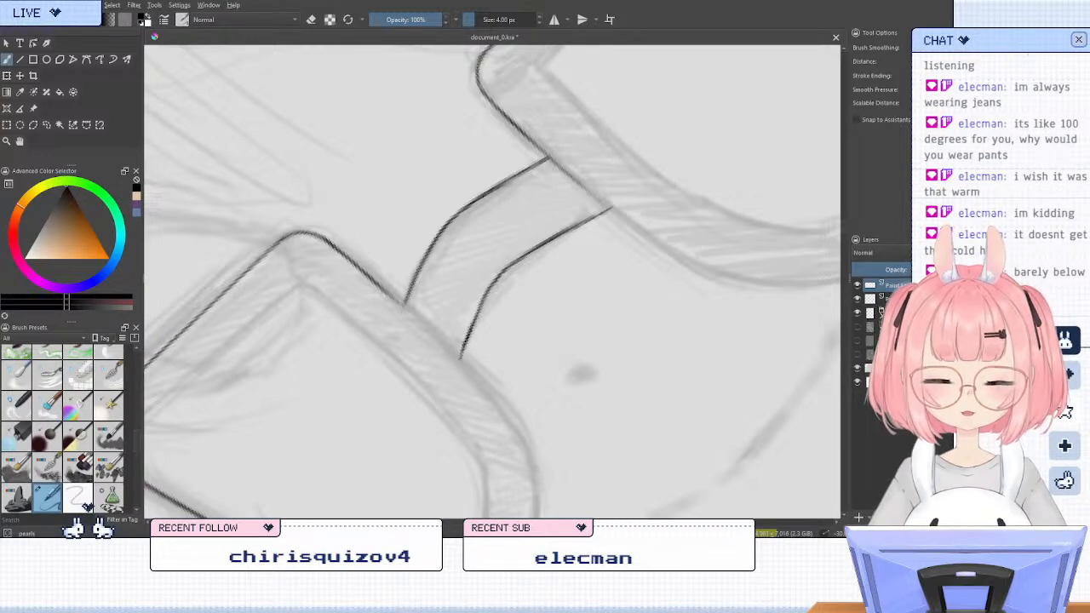
drag(539, 248, 492, 285)
Erase the freehand line along the bridge's lower edge
key(slash)
drag(630, 204, 467, 380)
key(slash)
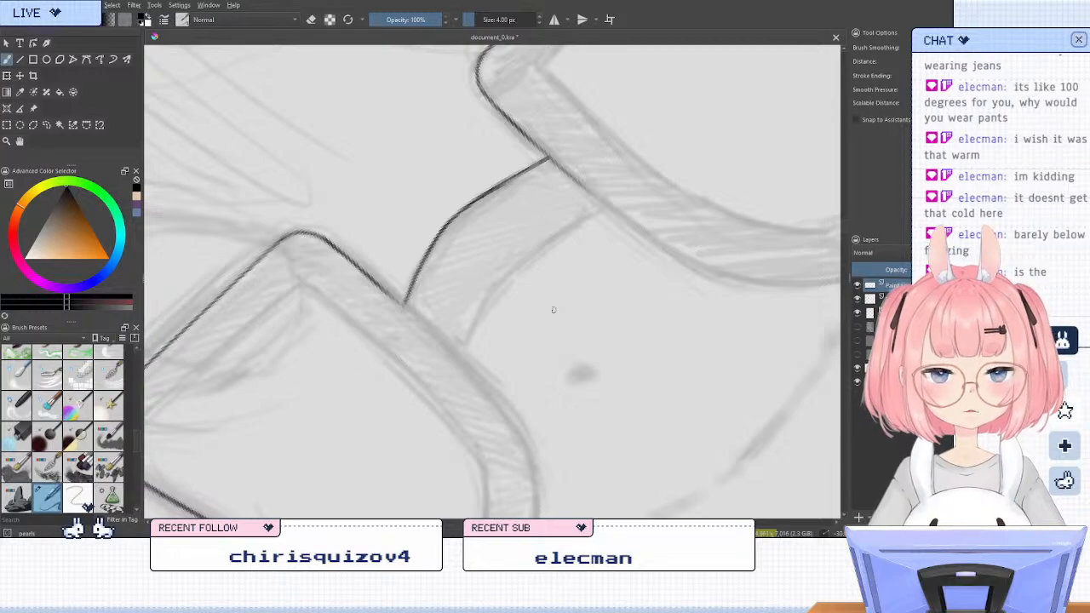
Select the bridge's inked upper edge with a freeform outline and move a copy of it onto the sketched lower edge
click(46, 124)
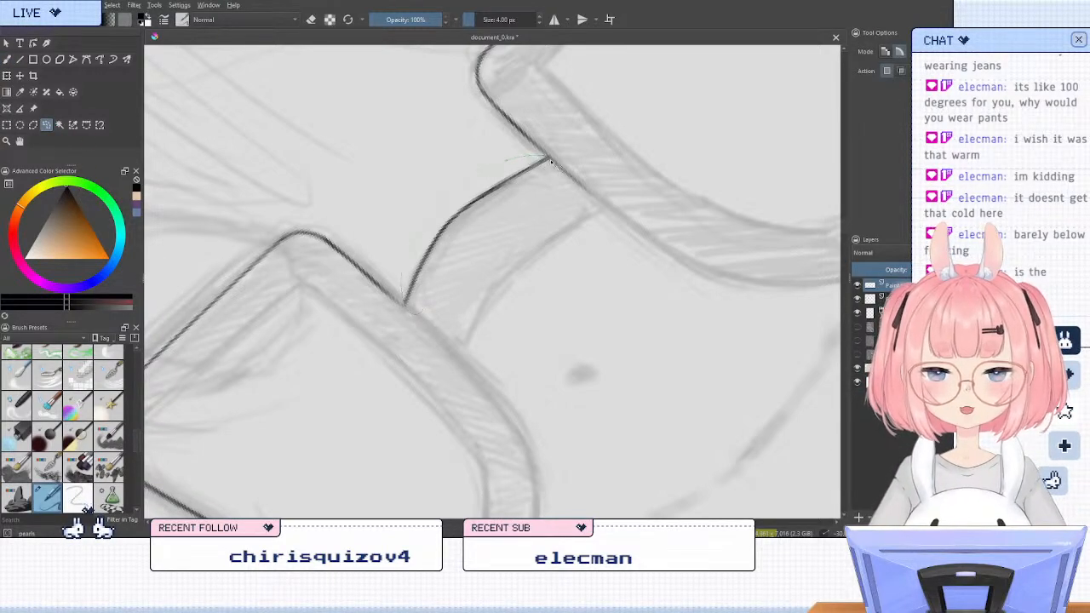
drag(551, 161, 434, 342)
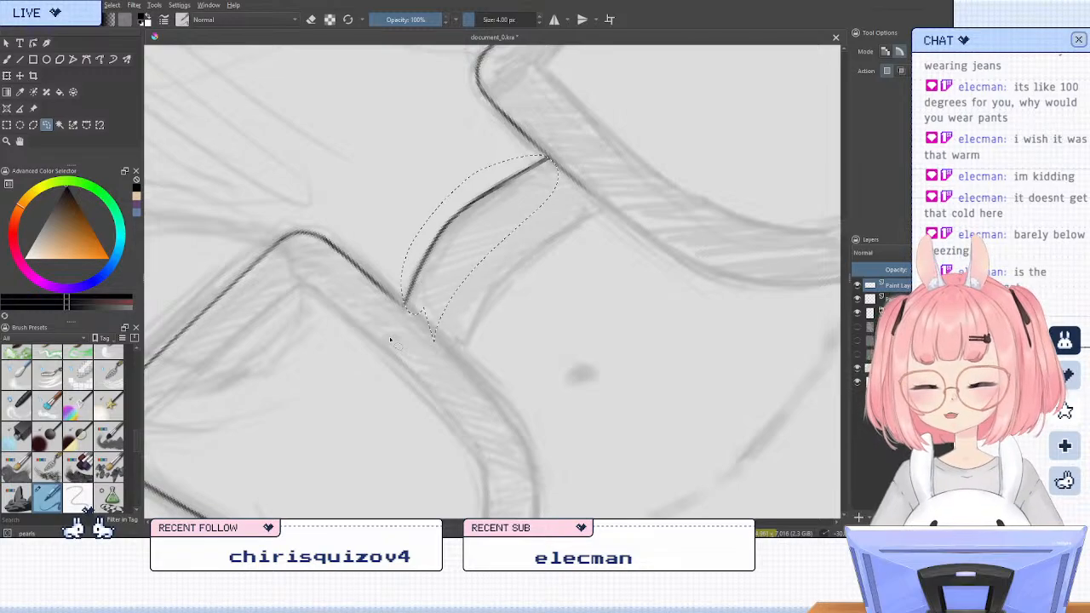
key(ctrl+t)
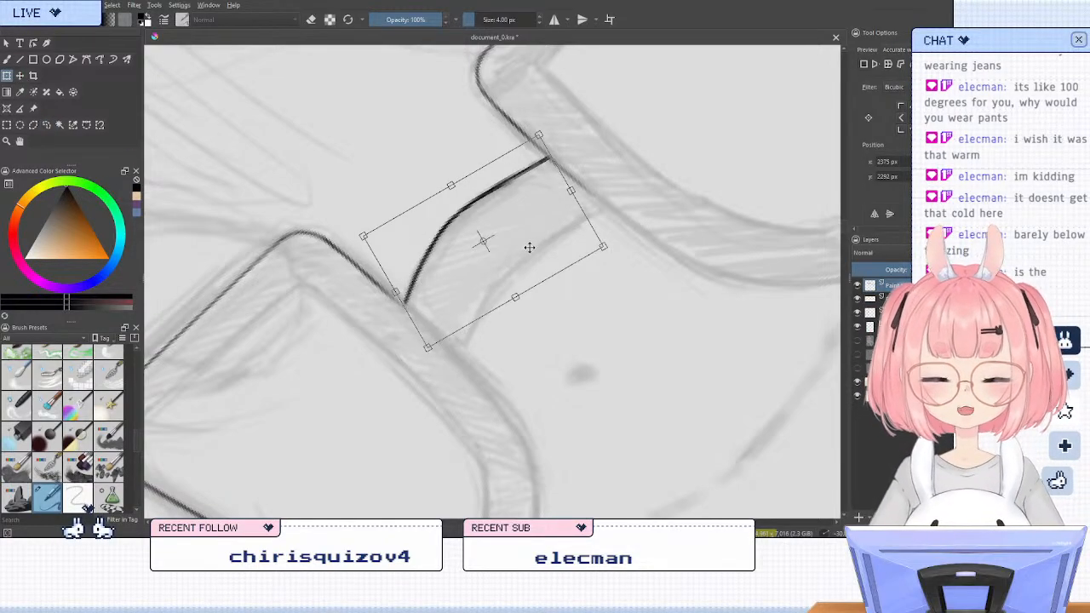
drag(529, 247, 588, 285)
key(Return)
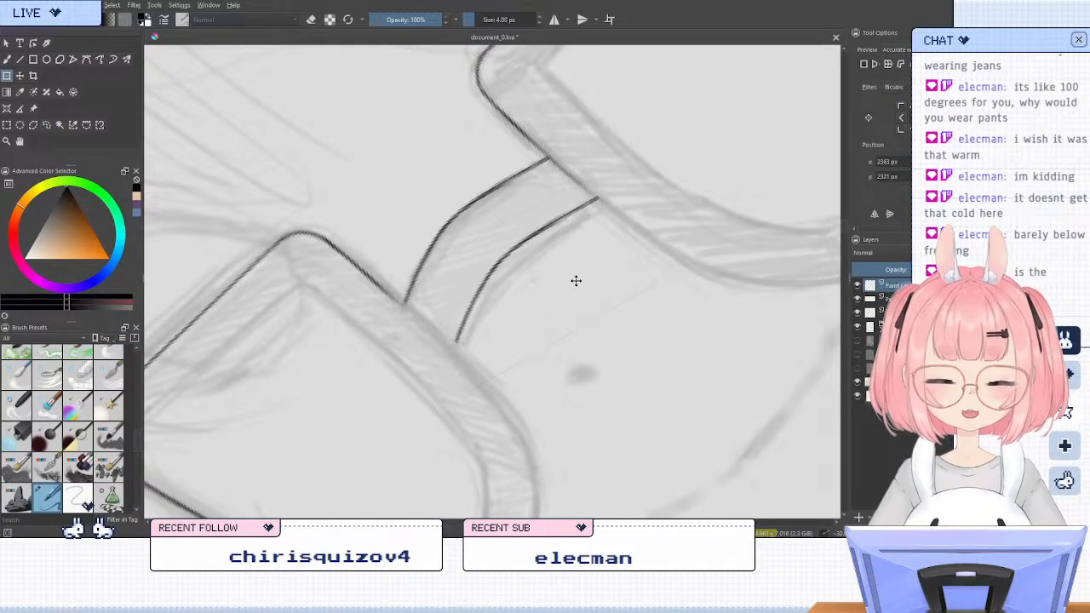
Nudge the copied bridge line slightly lower to match the sketch, merge it into the line art and clear the selection
key(ctrl+t)
drag(569, 278, 579, 286)
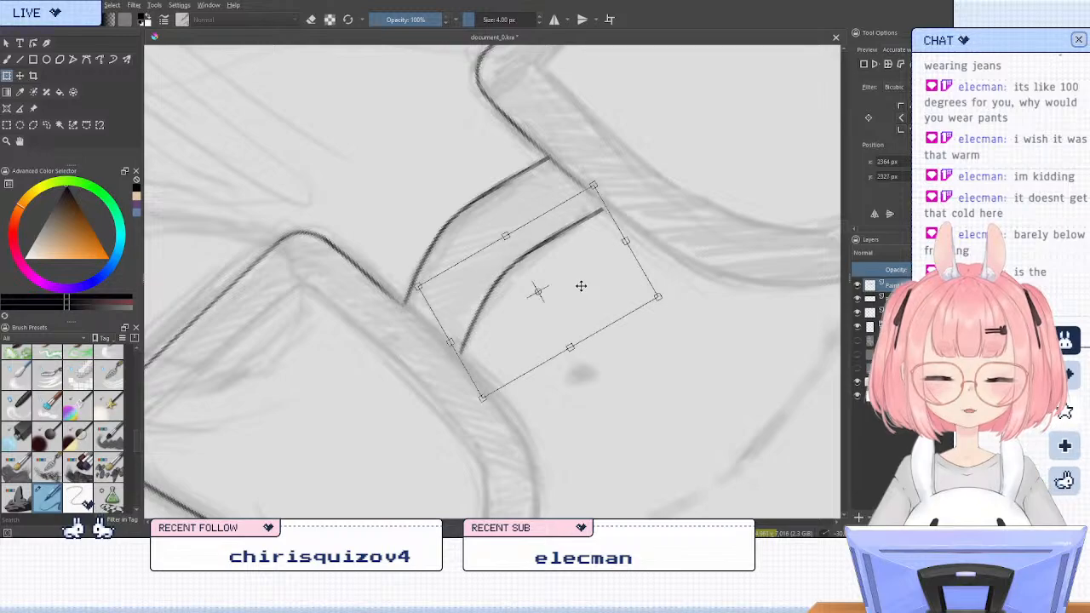
key(Return)
key(ctrl+t)
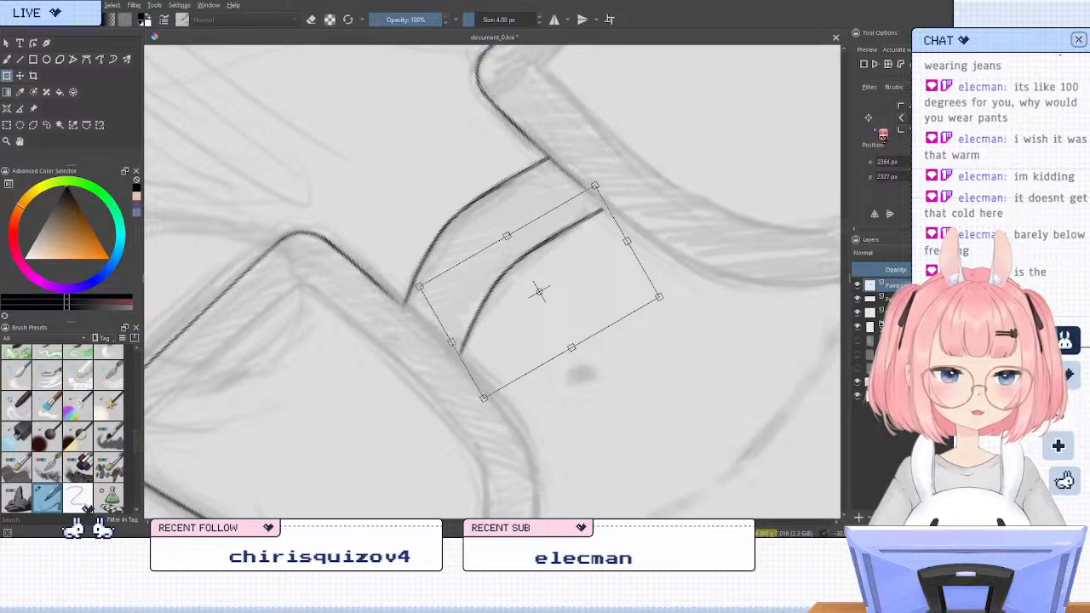
key(Return)
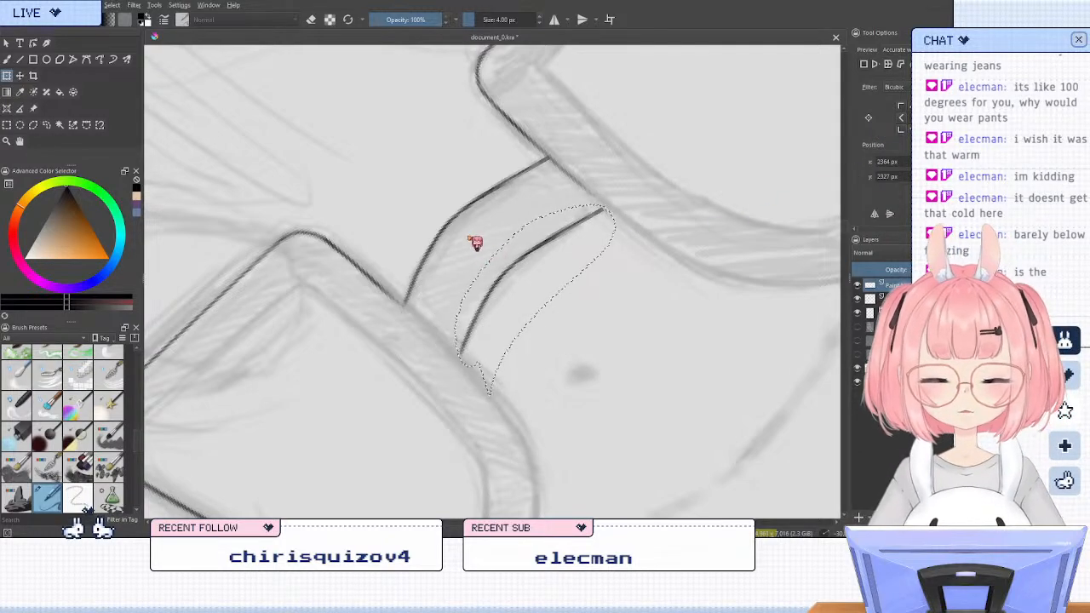
key(ctrl+shift+a)
click(9, 61)
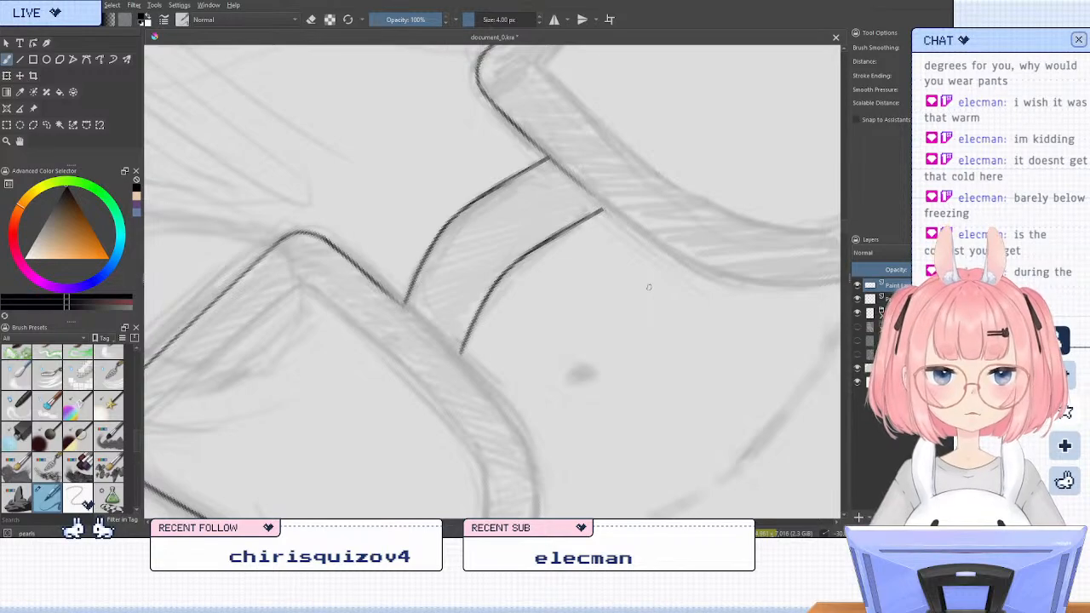
Extend the ear-side lens frame's inner edge across the bridge's end to just past the bridge's lower line
key(6)
key(6)
key(6)
key(6)
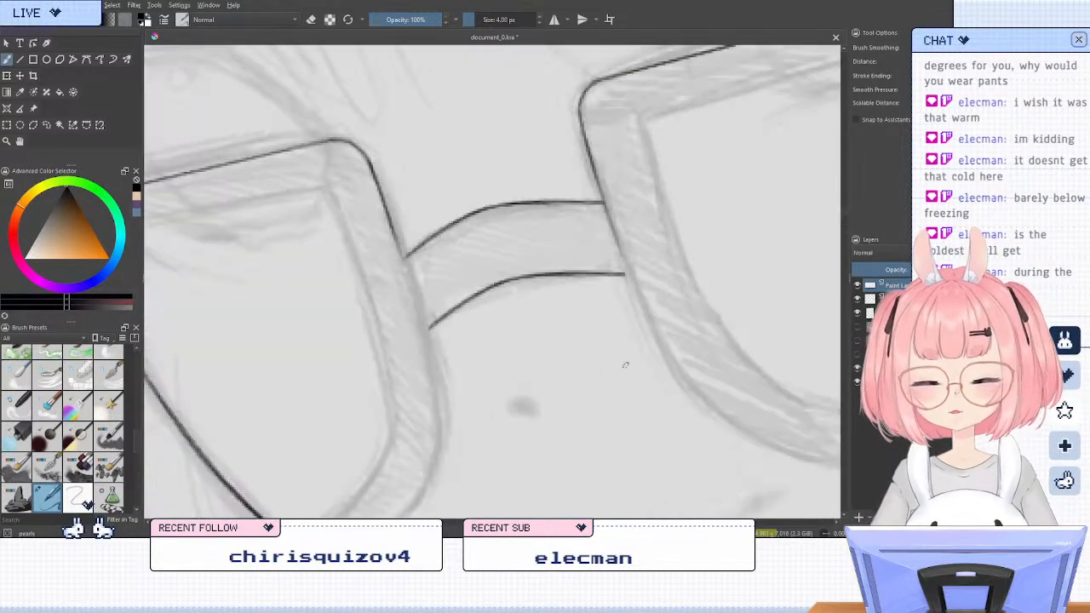
key(6)
key(6)
key(6)
drag(576, 321, 506, 176)
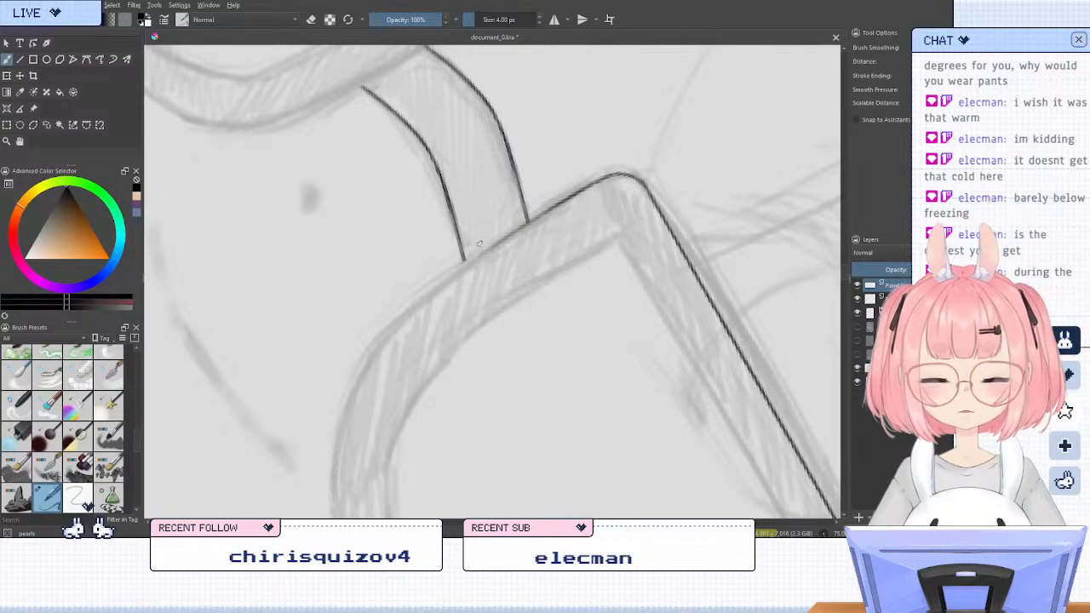
drag(522, 227, 442, 278)
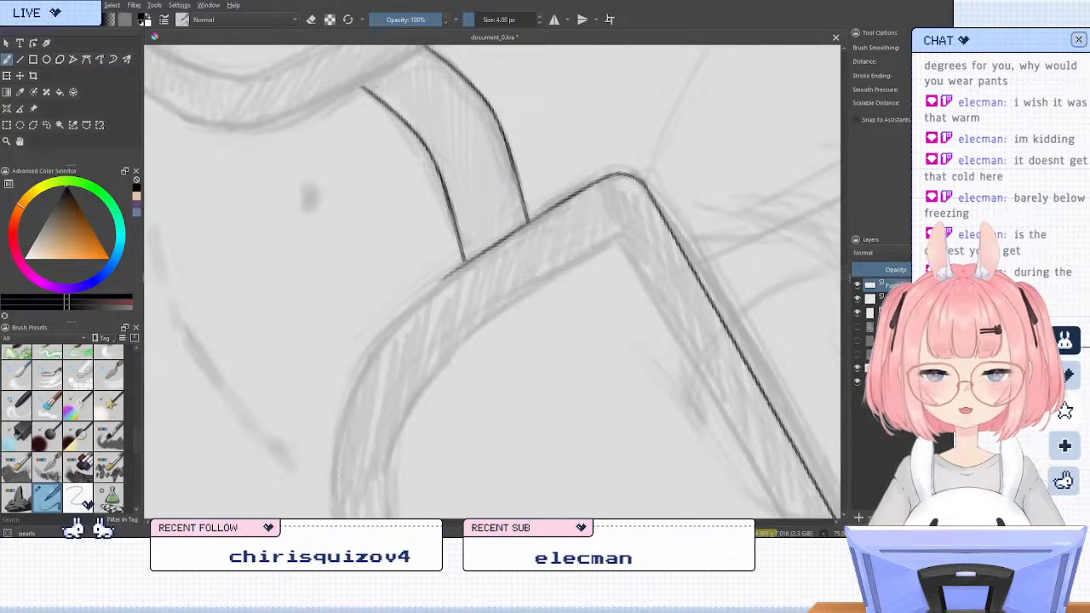
key(ctrl+z)
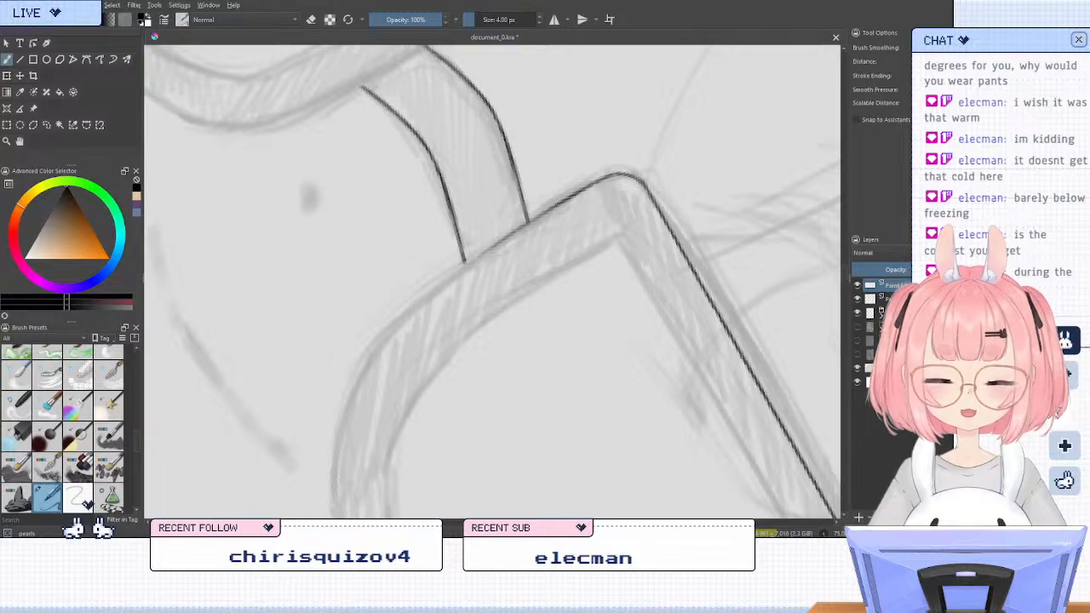
drag(452, 272, 524, 225)
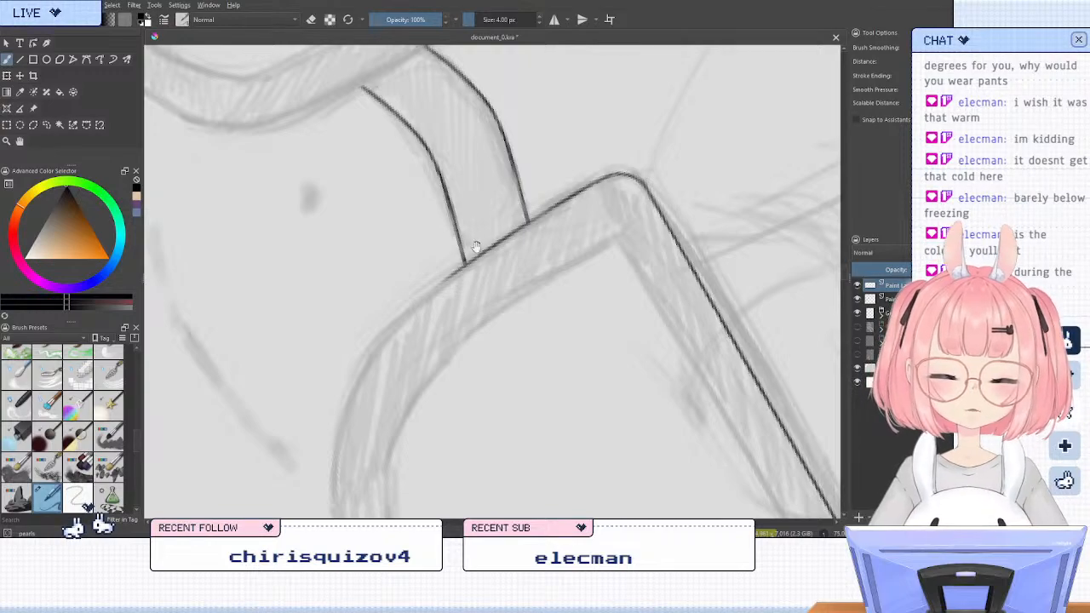
Extend the far lens frame's inner edge across the bridge's other end to just past its lower line
drag(458, 259, 498, 356)
scroll(498, 356, up, 2)
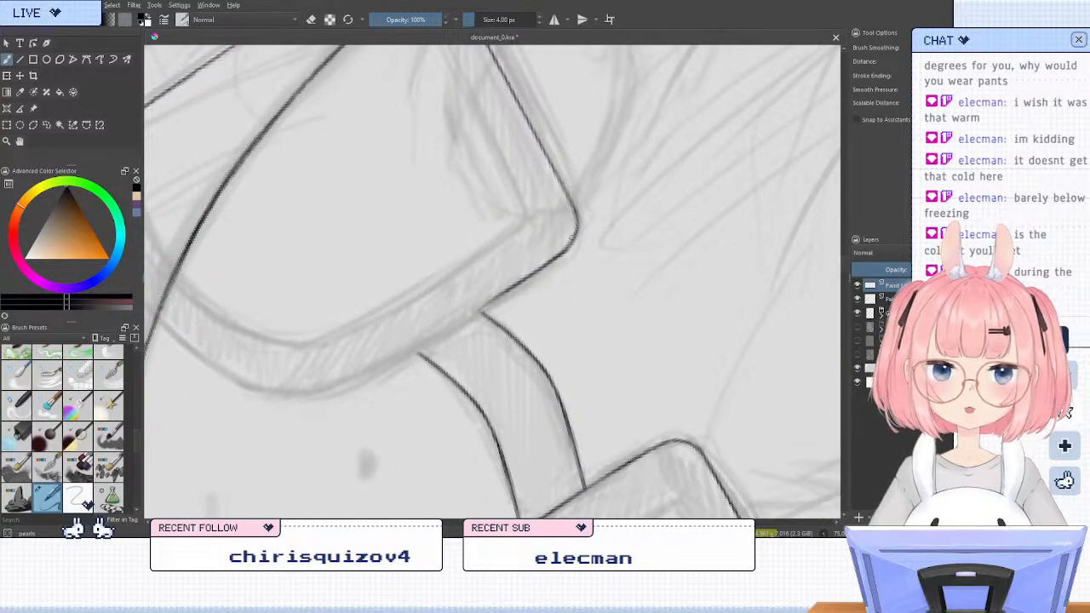
key(ctrl+z)
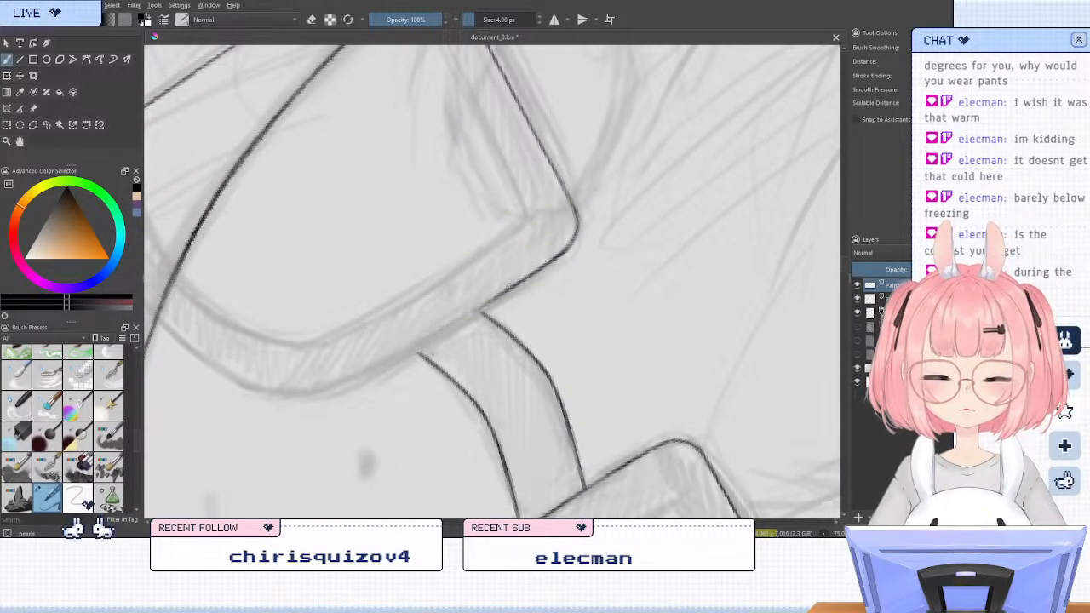
key(ctrl+z)
mouse_move(509, 287)
mouse_down()
mouse_move(402, 354)
mouse_move(431, 342)
mouse_move(412, 352)
mouse_up()
key(ctrl+z)
drag(509, 286, 401, 353)
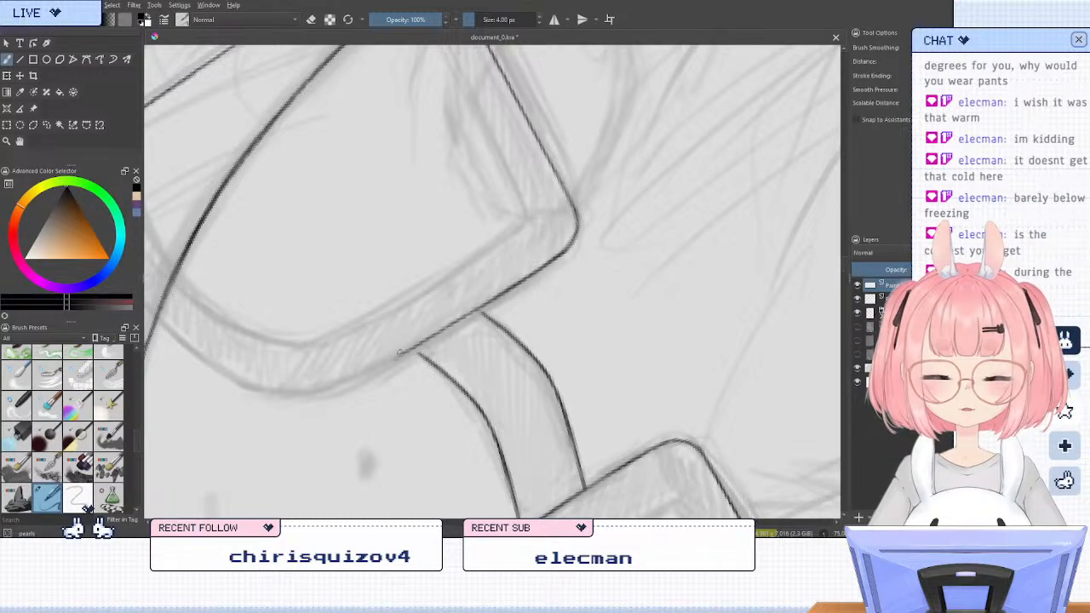
Ink the inner line of the far lens's top frame with the Line tool, parallel to its outer edge, from the inner corner toward the phone
key(5)
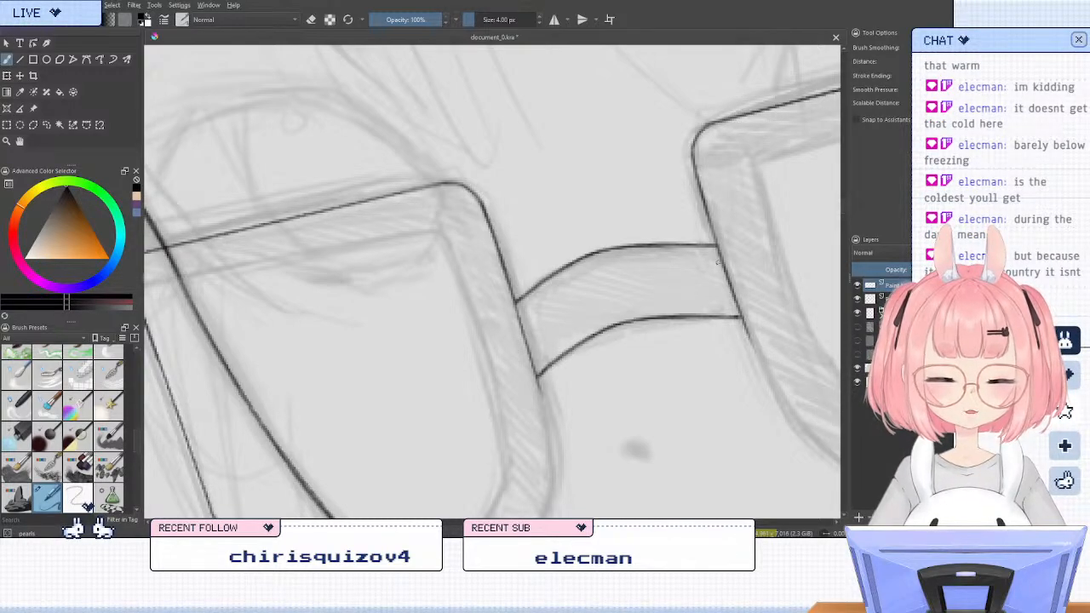
scroll(539, 182, down, 3)
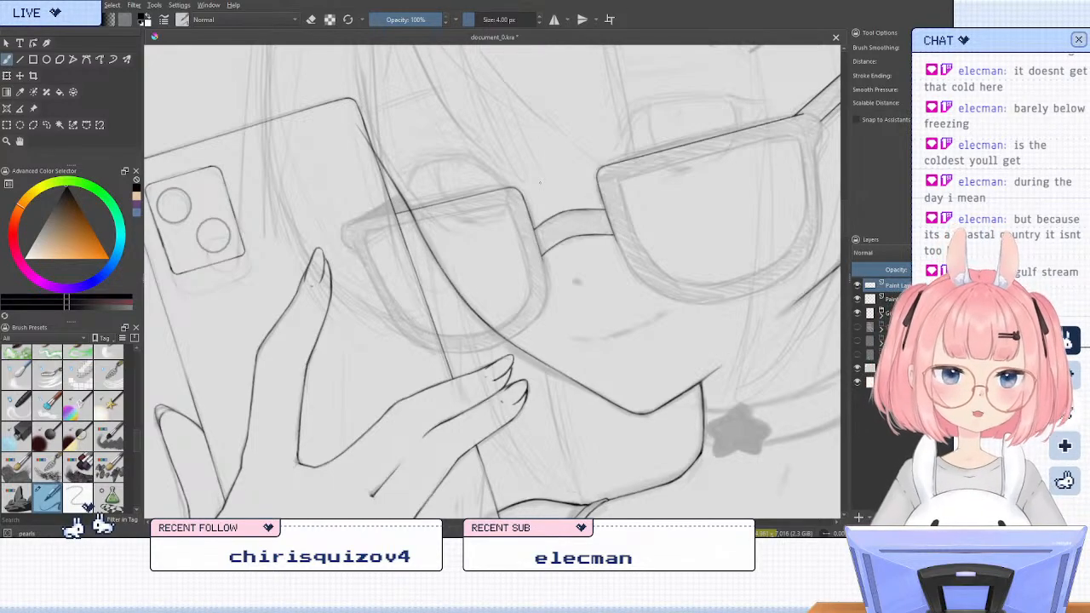
key(m)
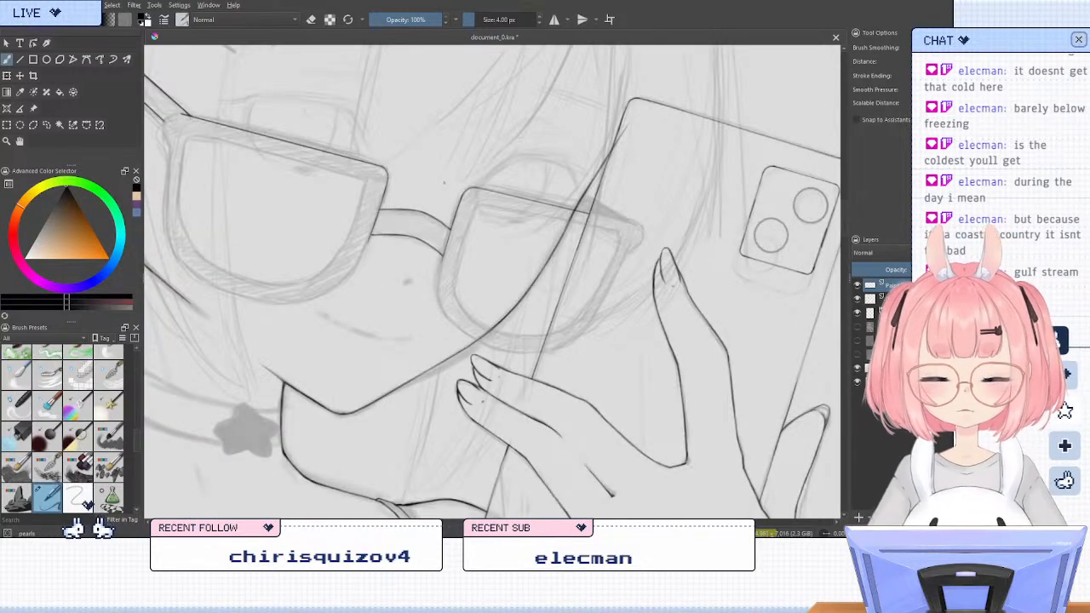
key(4)
key(4)
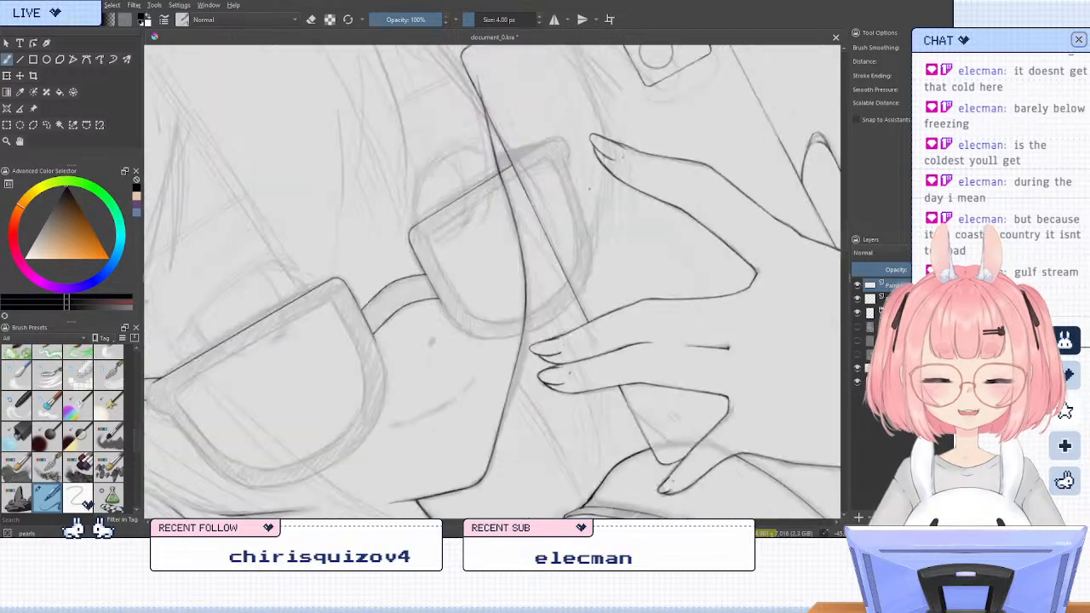
scroll(451, 226, up, 1)
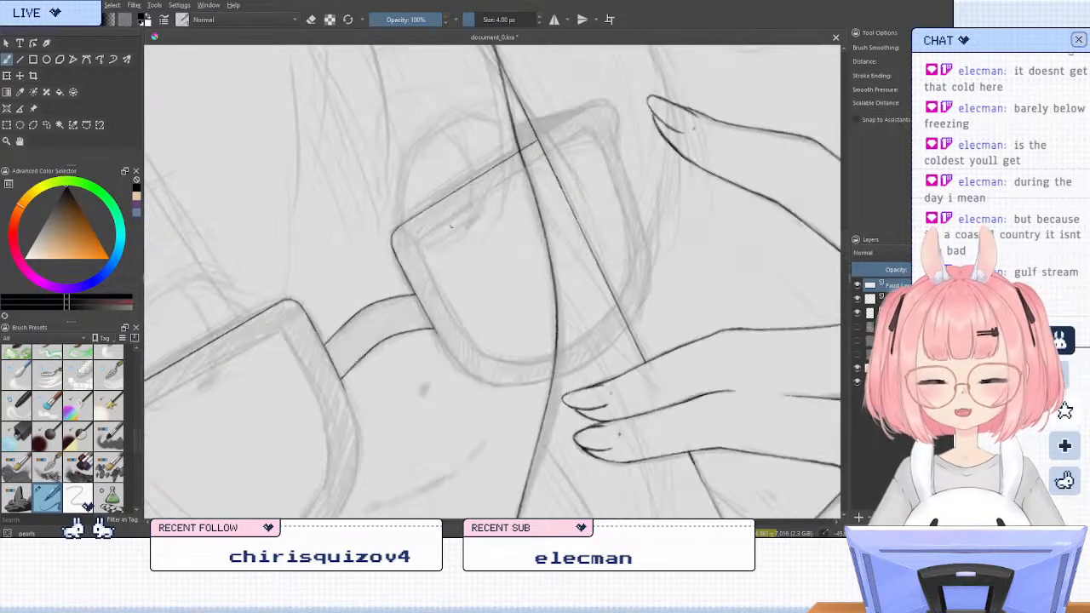
key(v)
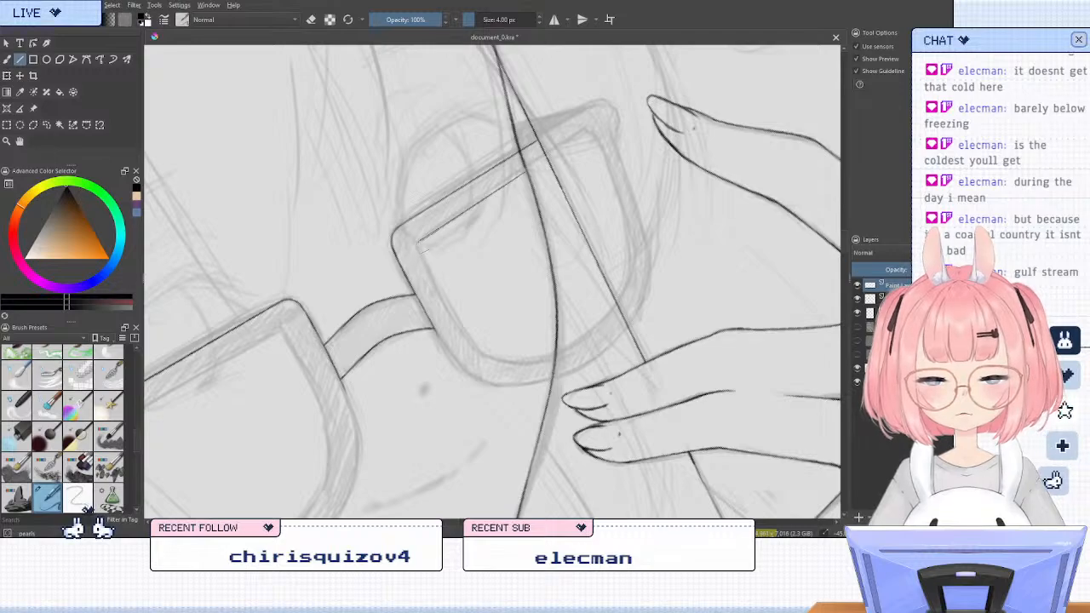
drag(528, 169, 419, 241)
key(ctrl+z)
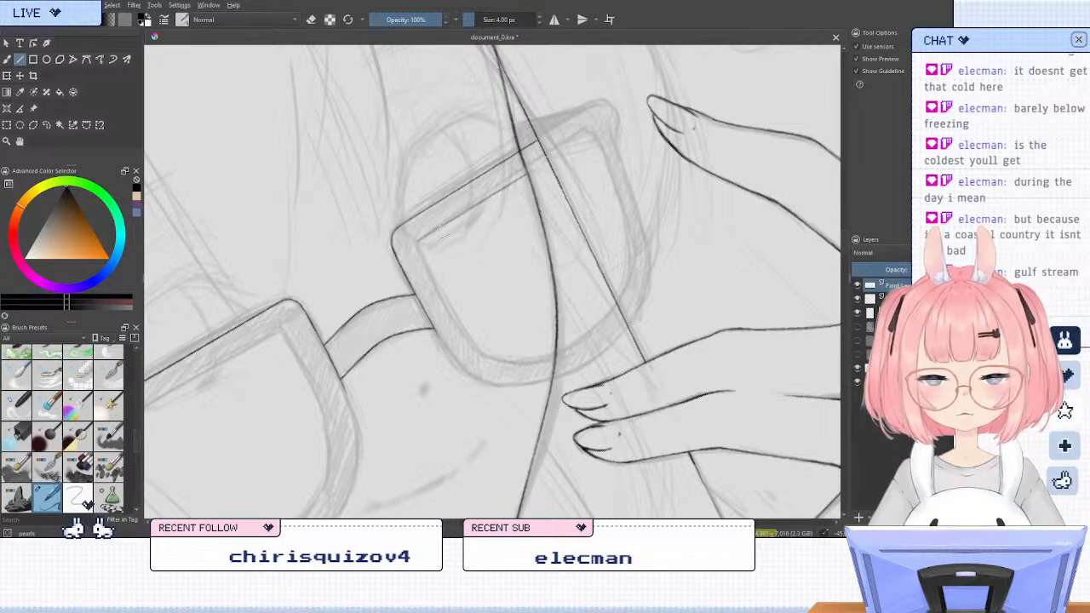
drag(436, 228, 527, 171)
key(ctrl+z)
drag(434, 231, 524, 176)
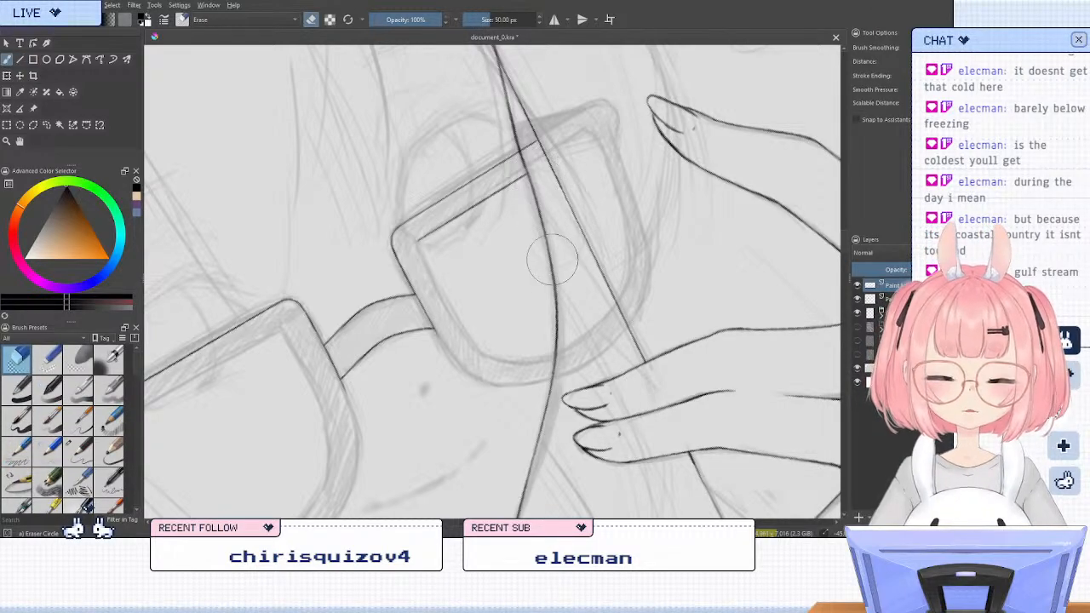
Ink the far lens frame's bridge-side inner edge with the Line tool, from the upper inner corner partway down
drag(426, 256, 476, 353)
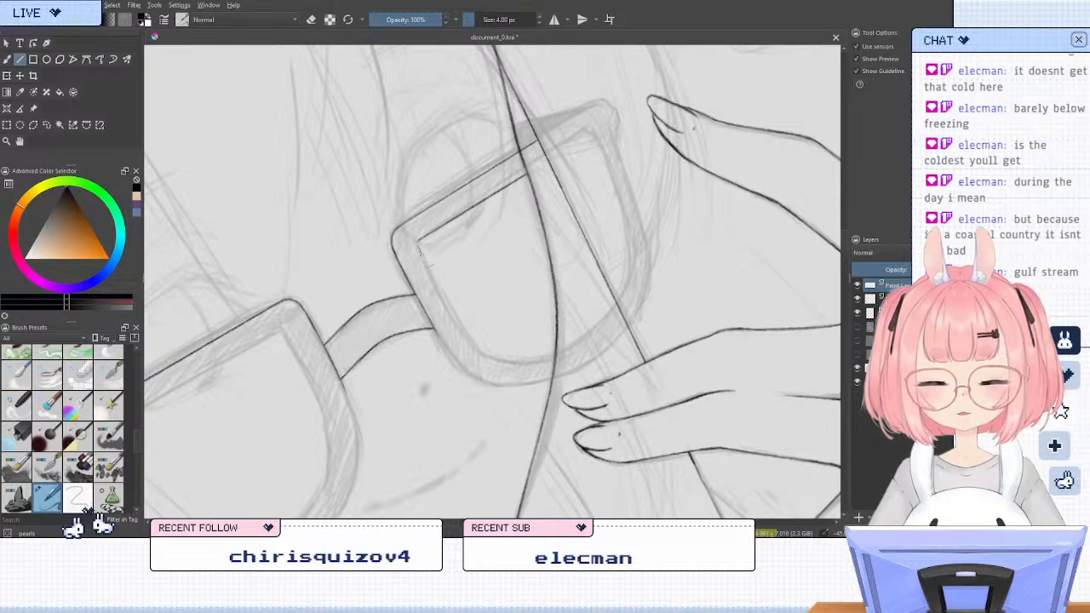
drag(474, 351, 453, 318)
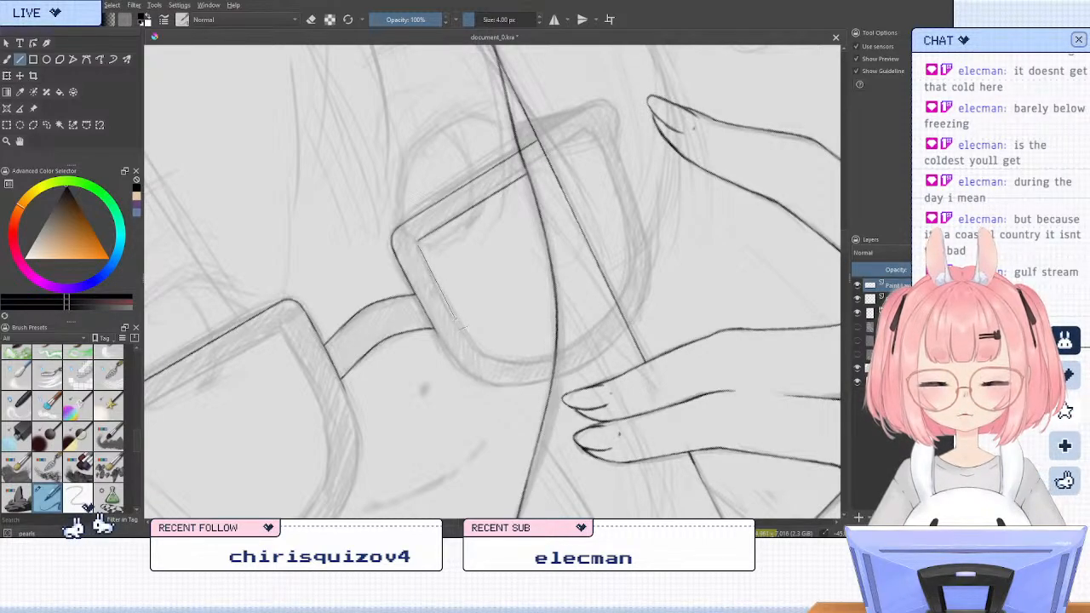
drag(417, 243, 443, 289)
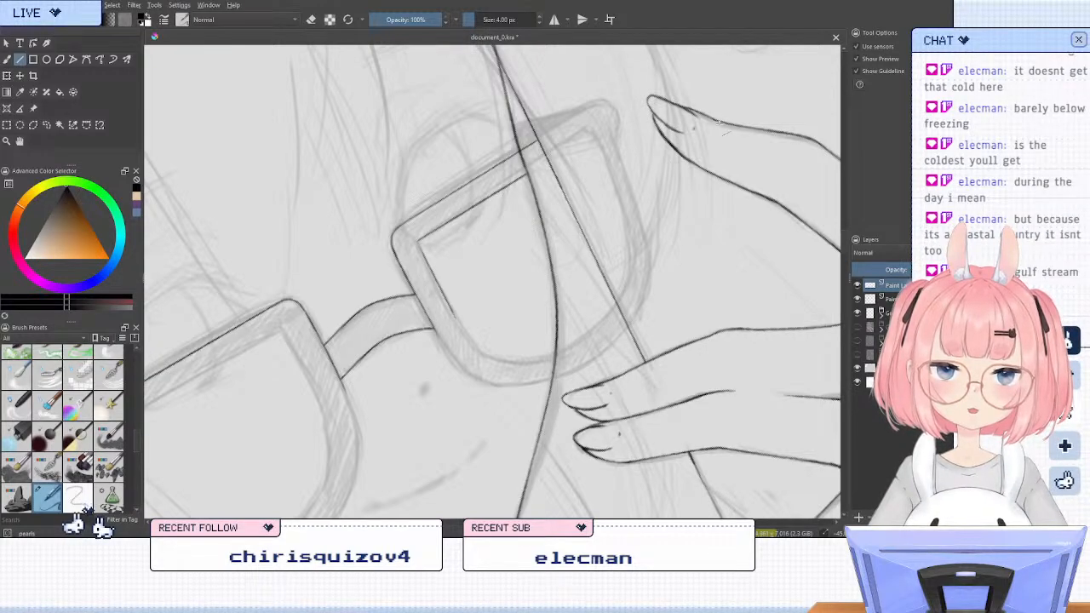
Ink the inner line of the ear-side lens's top frame with the Line tool, from the bridge-side corner to the temple hinge
drag(335, 362, 600, 255)
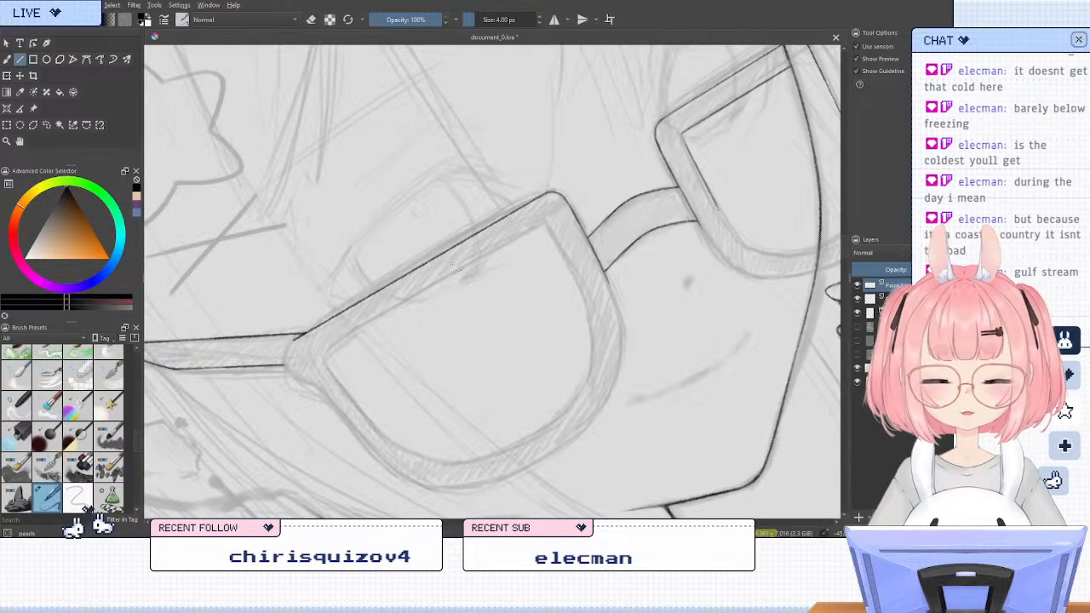
drag(546, 224, 331, 351)
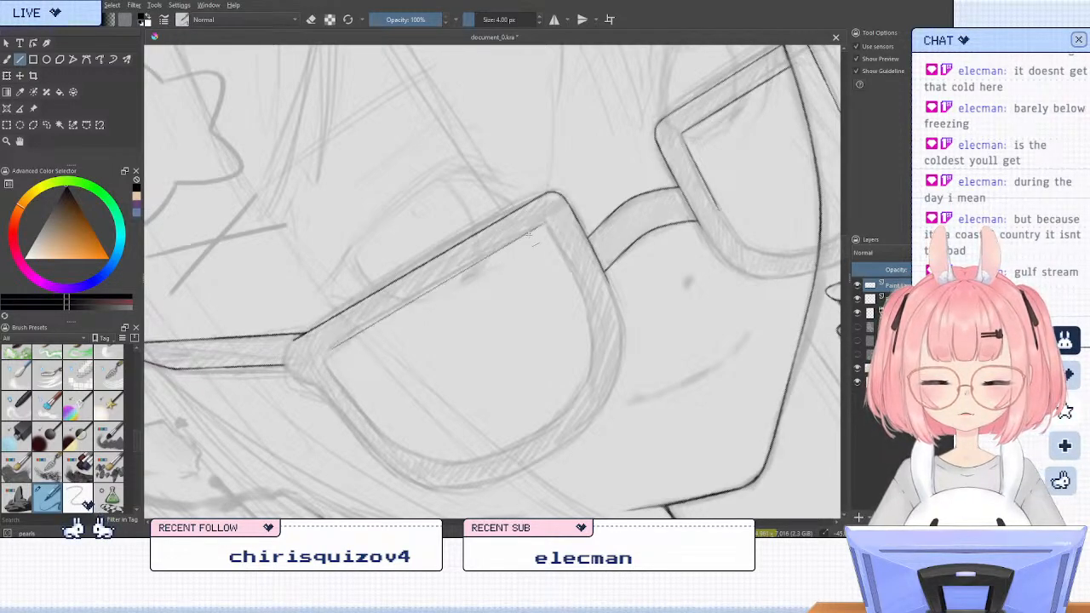
key(ctrl+z)
drag(546, 222, 325, 353)
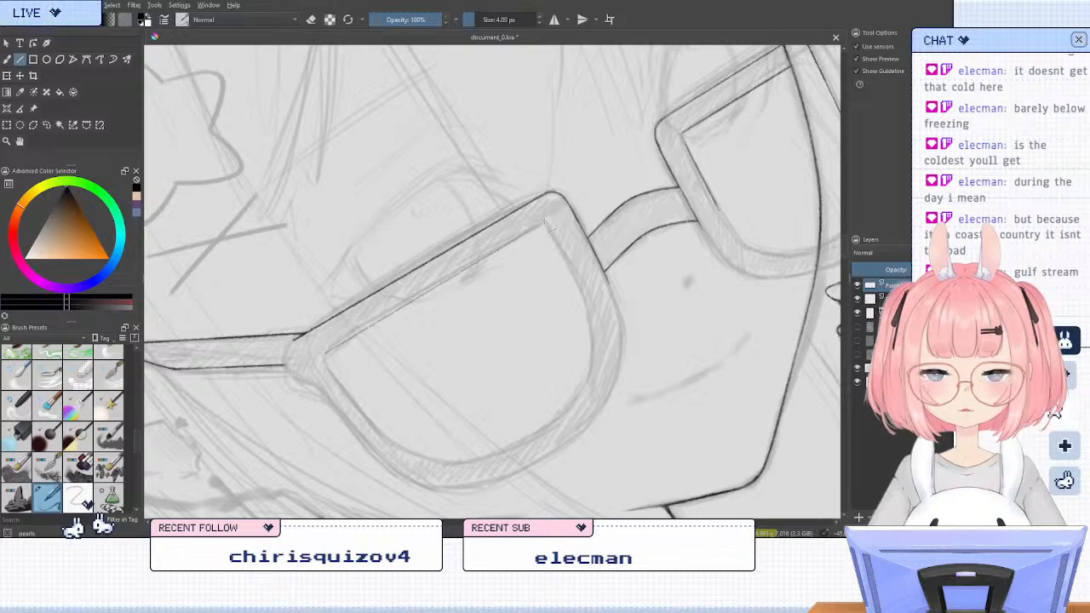
mouse_move(451, 281)
mouse_down()
mouse_move(330, 351)
mouse_move(457, 267)
mouse_up()
drag(547, 222, 546, 222)
drag(546, 223, 326, 352)
drag(326, 352, 396, 308)
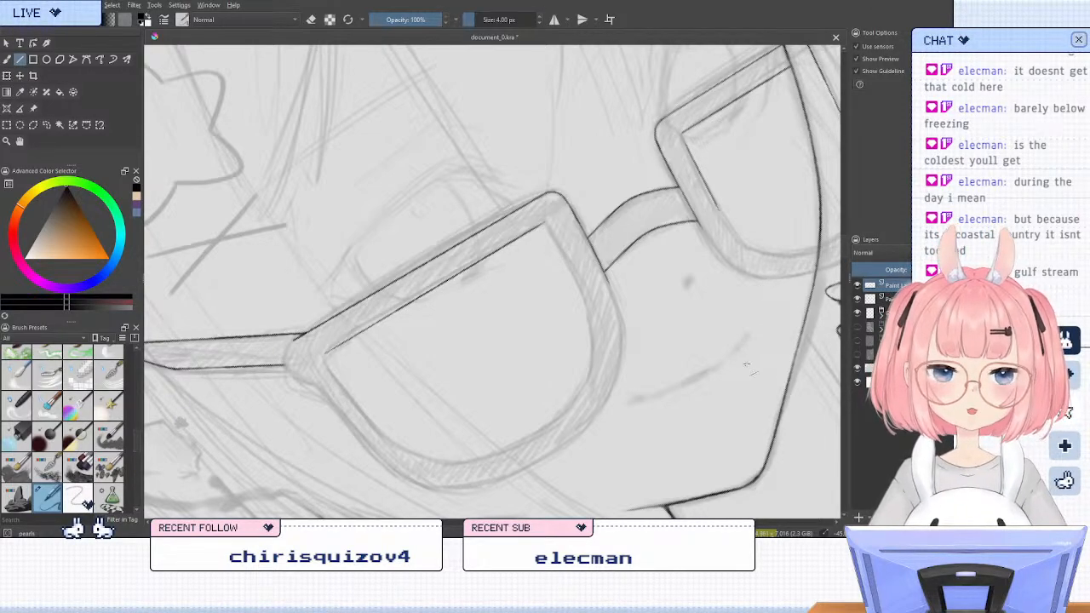
Ink the ear-side lens frame's straight bridge-side inner edge with the Line tool, from the upper inner corner to where the curve starts
click(682, 325)
drag(682, 326, 643, 345)
key(5)
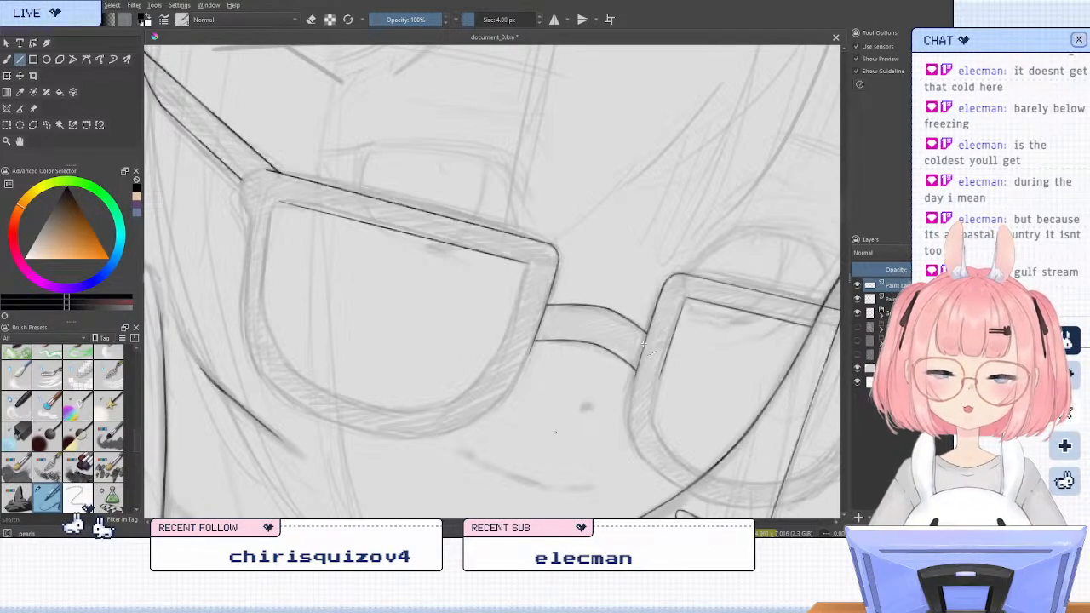
key(6)
key(6)
key(6)
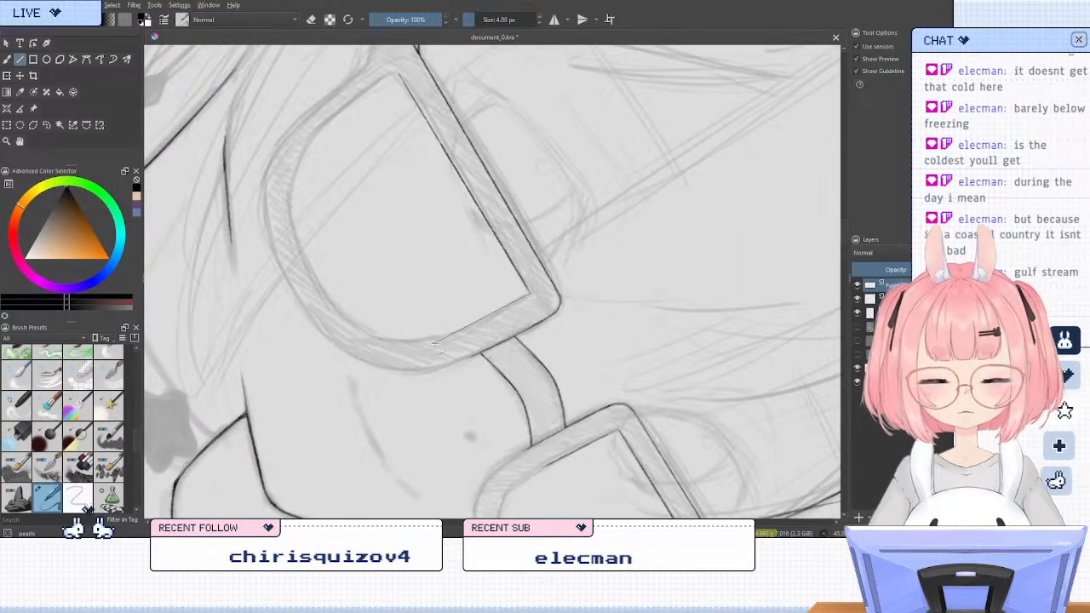
mouse_move(434, 343)
mouse_down()
mouse_move(526, 295)
mouse_move(447, 341)
mouse_up()
key(ctrl+z)
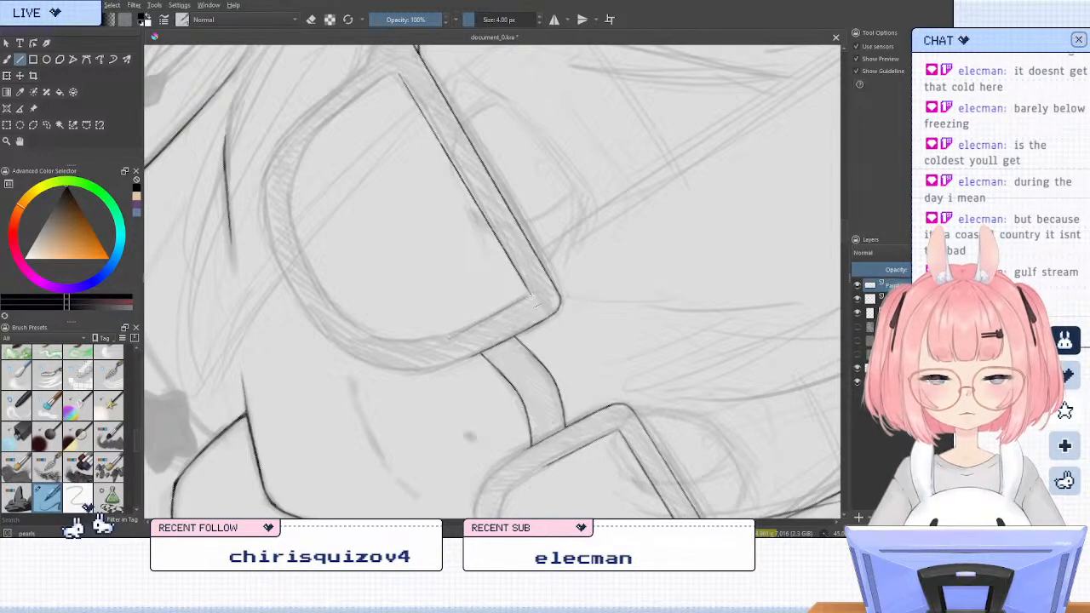
drag(528, 296, 447, 341)
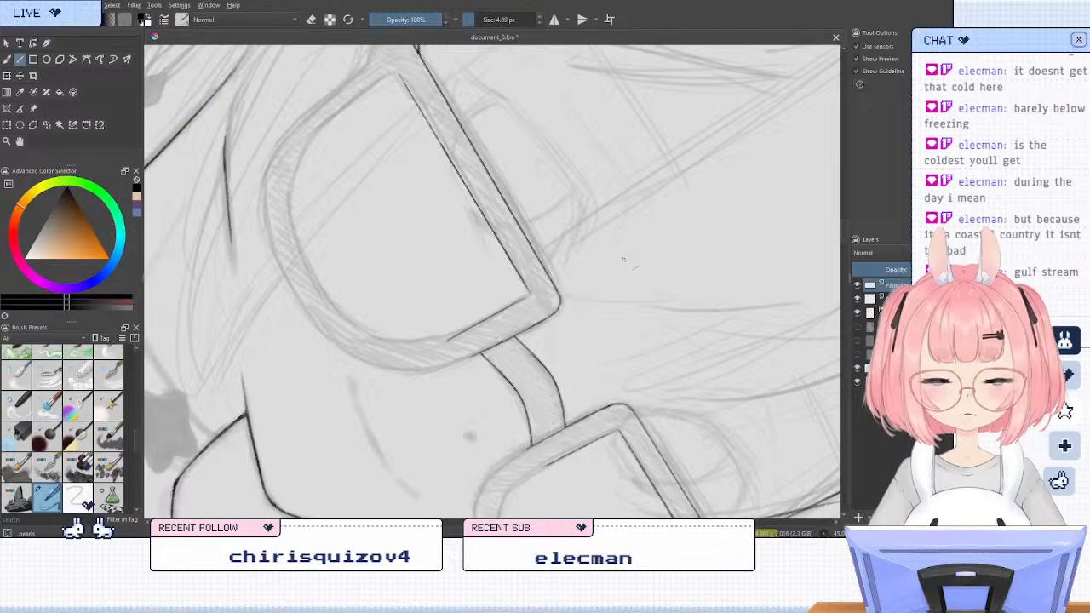
Close the ear-side lens's upper inner corner with the freehand brush and erase the lower end of its bridge-side inner line
click(7, 60)
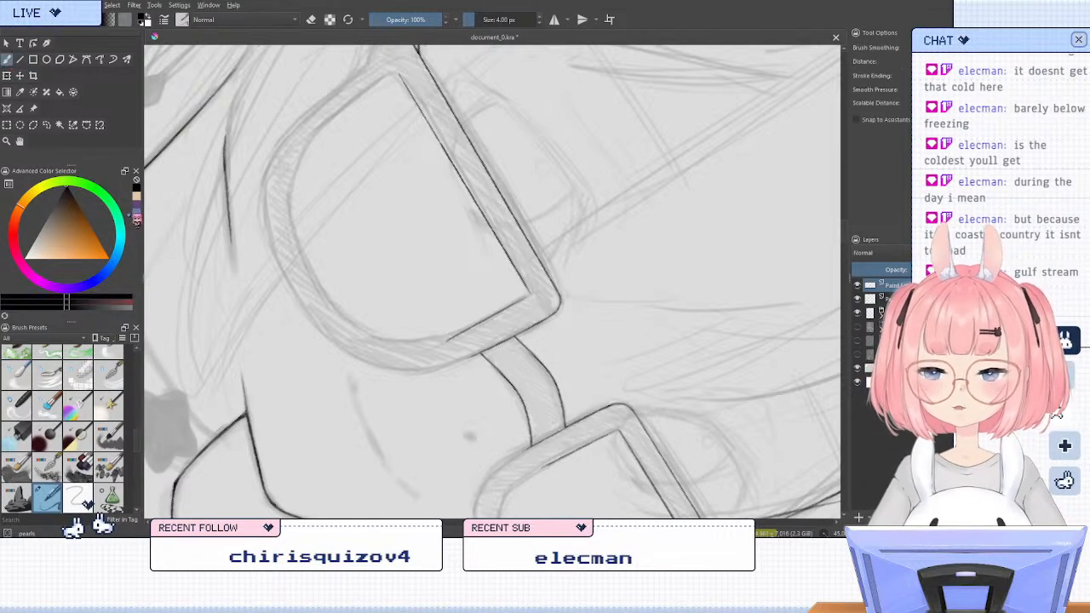
key(5)
key(m)
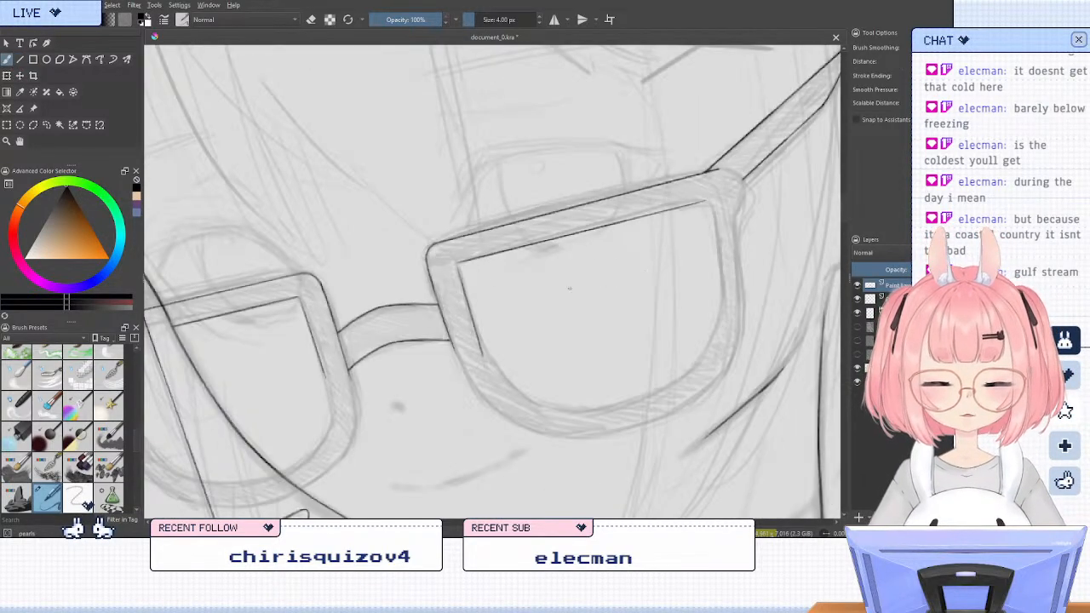
key(6)
key(6)
key(6)
key(6)
scroll(479, 258, up, 3)
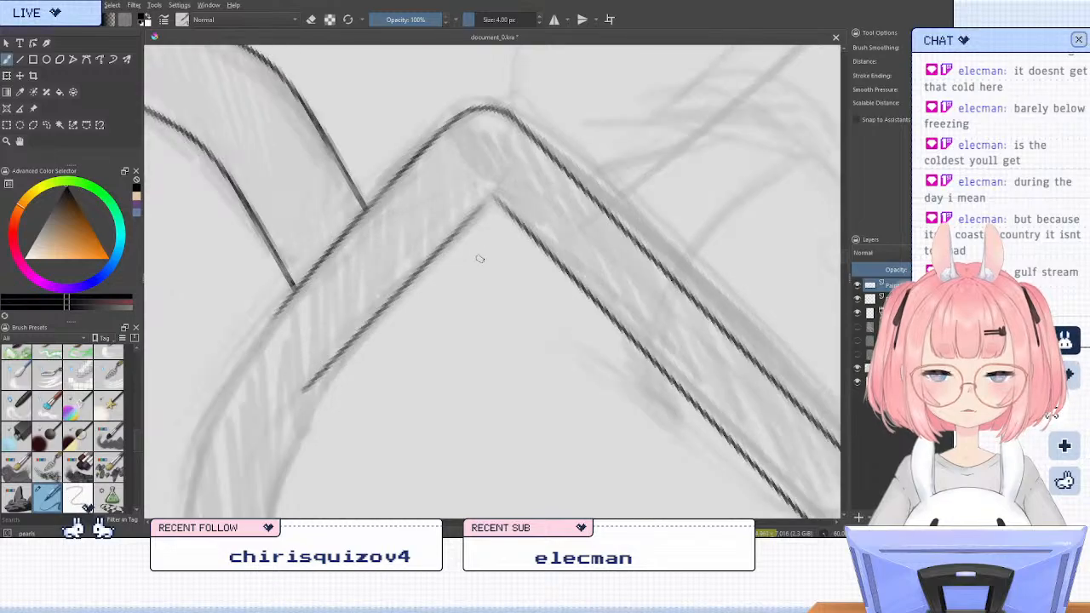
drag(499, 203, 466, 224)
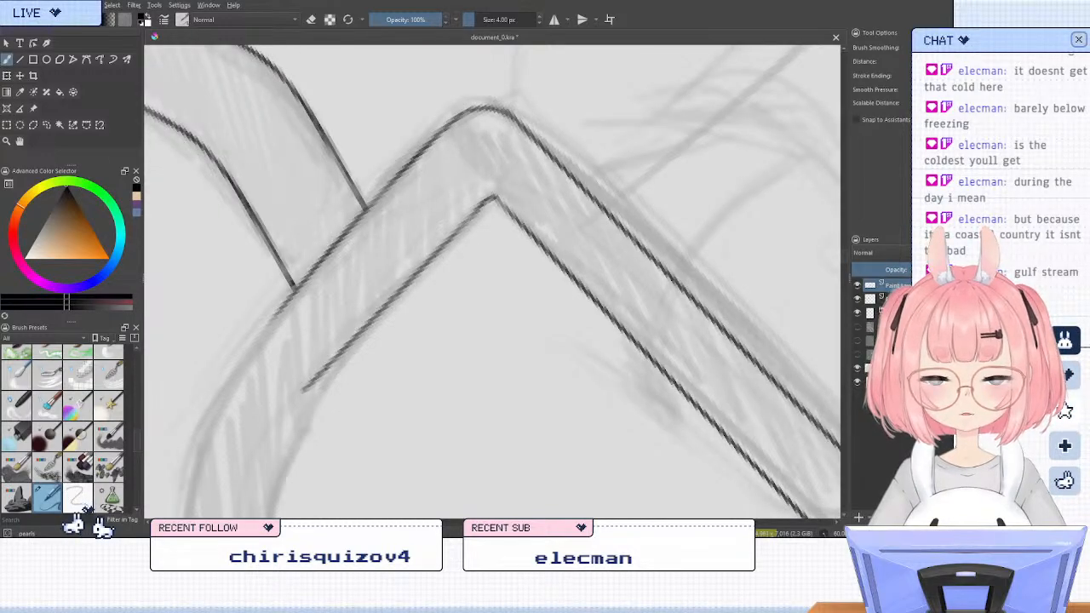
key(e)
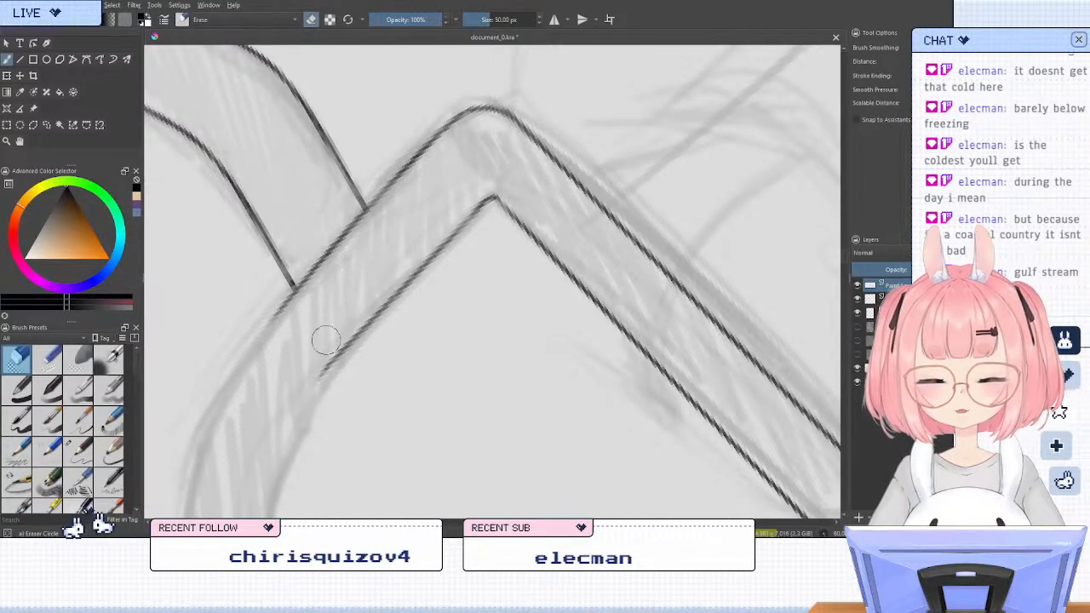
key(e)
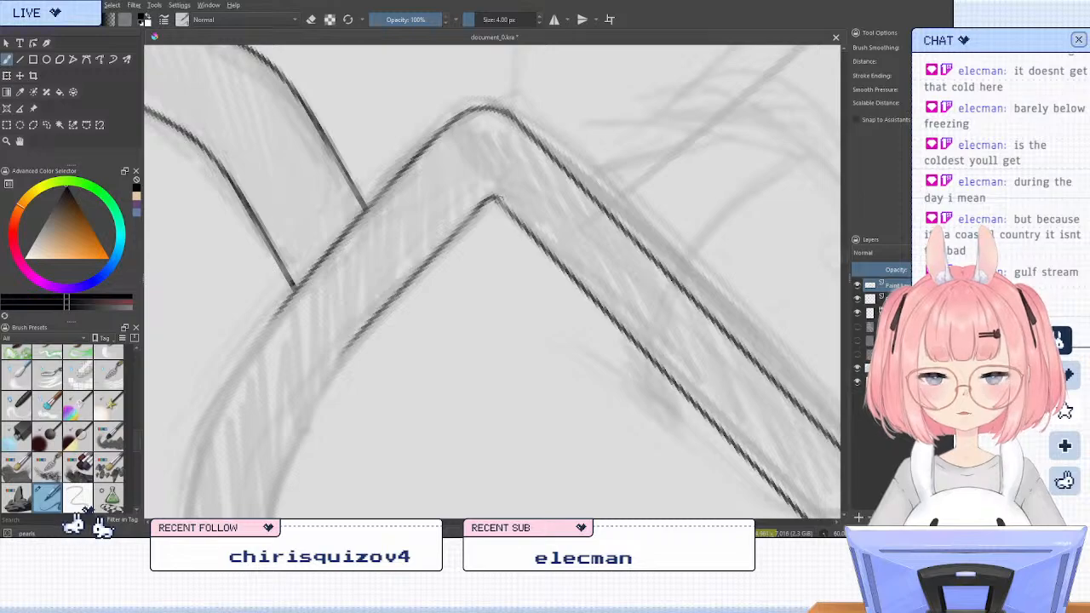
Join the far lens frame's inner top line and bridge-side inner edge at their corner with the freehand brush
key(5)
drag(364, 297, 731, 208)
drag(447, 277, 596, 279)
drag(482, 228, 506, 292)
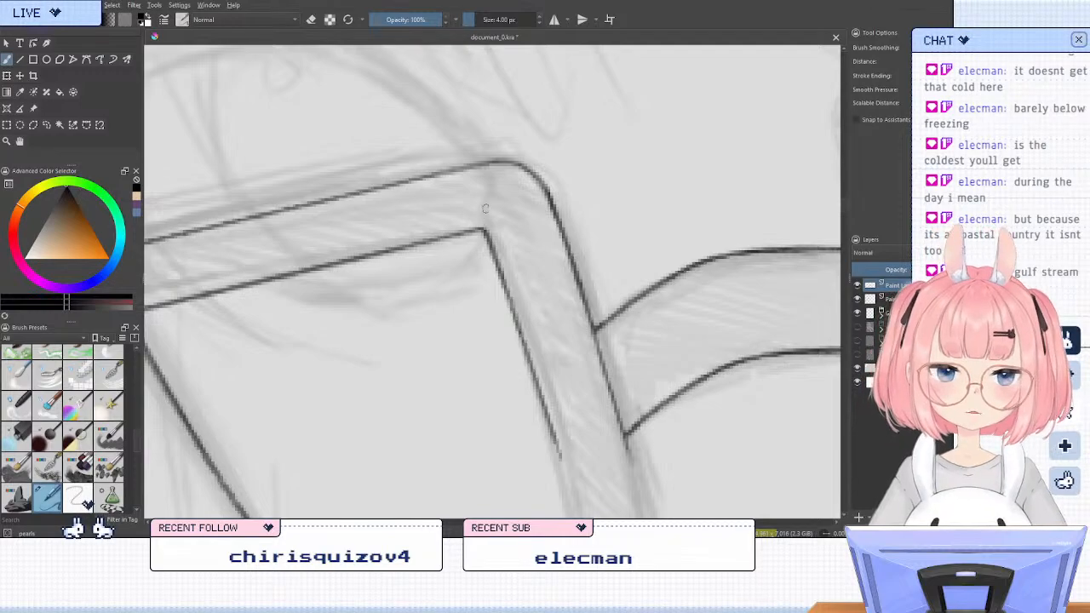
scroll(485, 209, down, 6)
scroll(581, 150, up, 2)
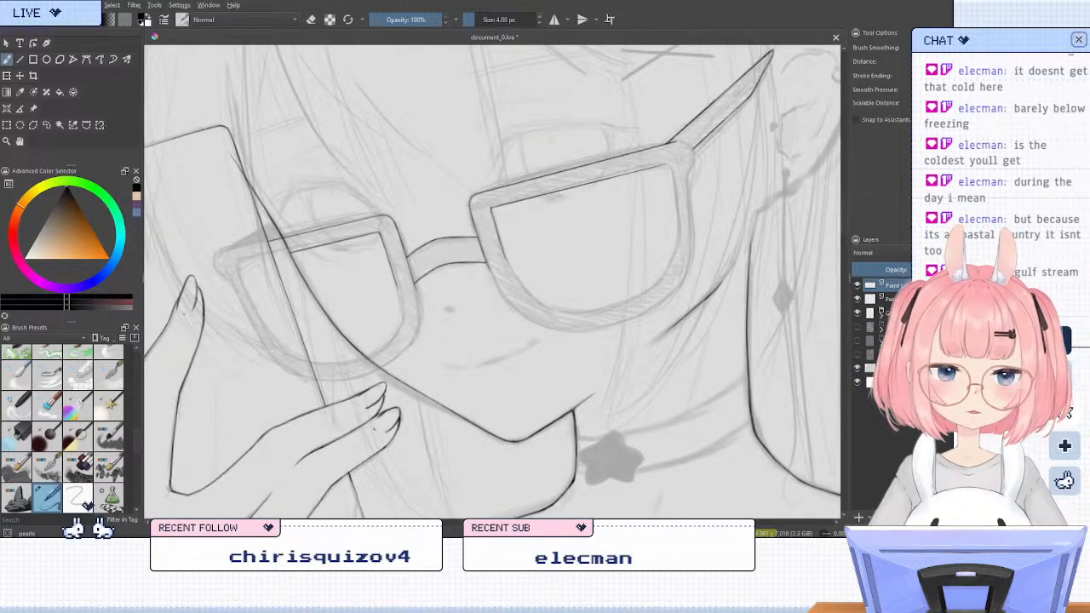
Ink the ear-side lens frame's inner curve freehand, from the end of the bridge-side edge around to the lens's bottom
key(m)
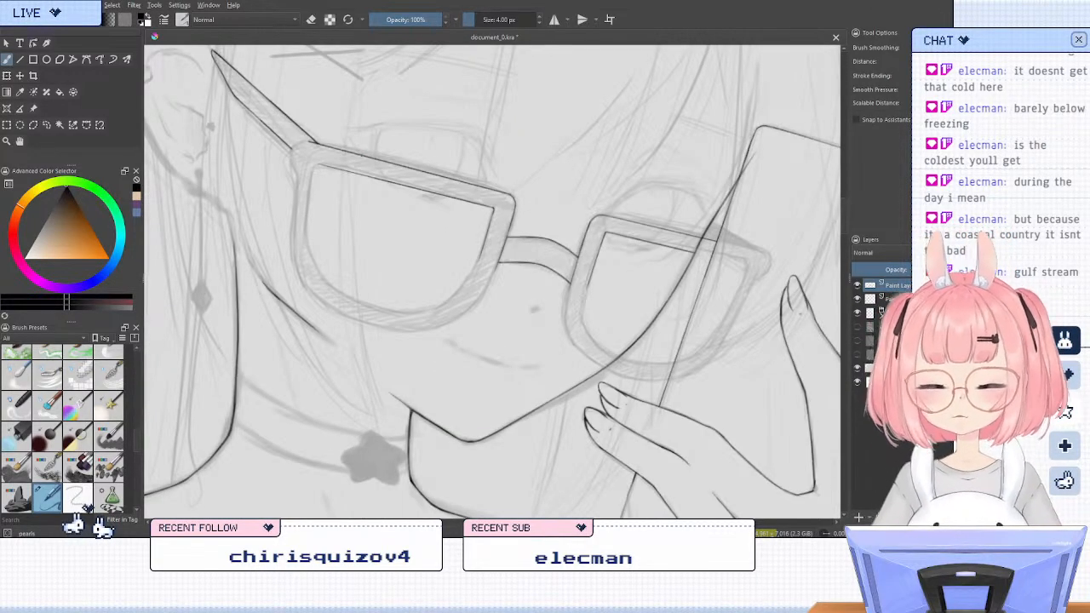
key(4)
key(6)
key(m)
key(6)
key(6)
key(6)
key(6)
key(6)
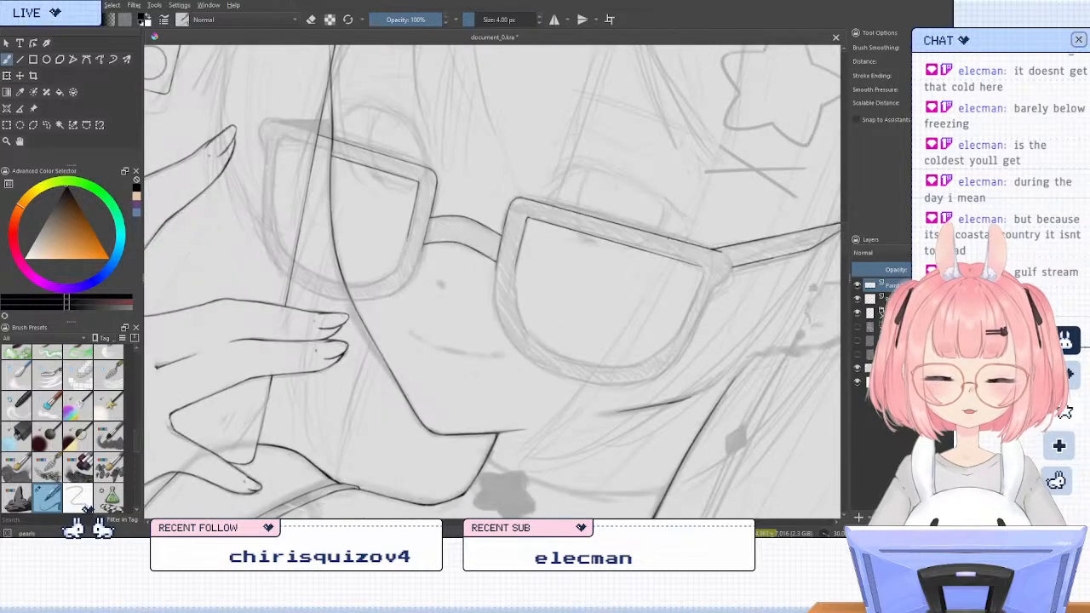
key(6)
key(6)
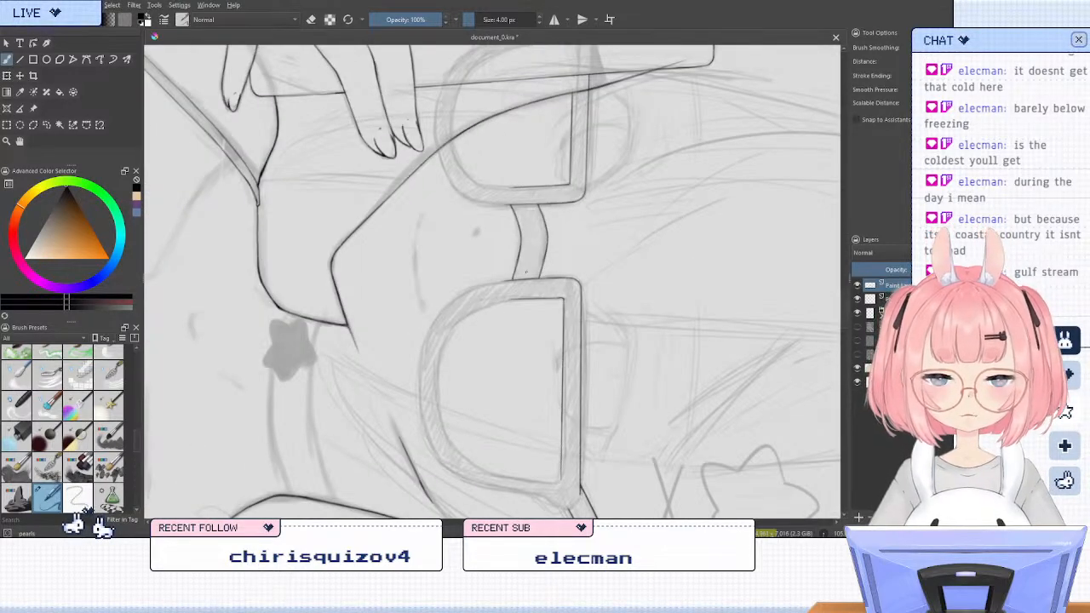
key(minus)
key(minus)
key(minus)
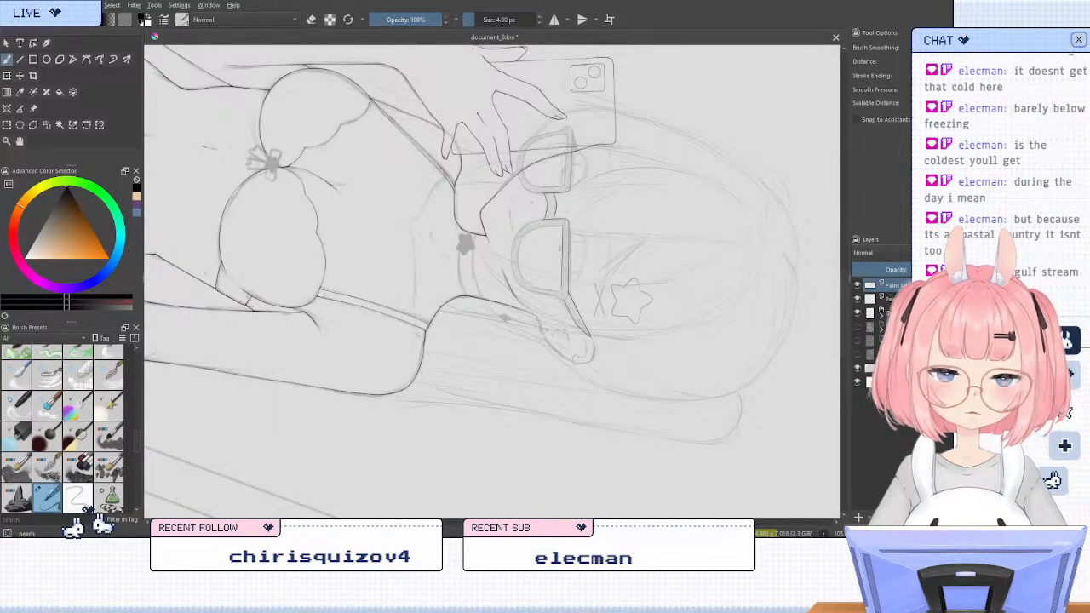
key(plus)
key(plus)
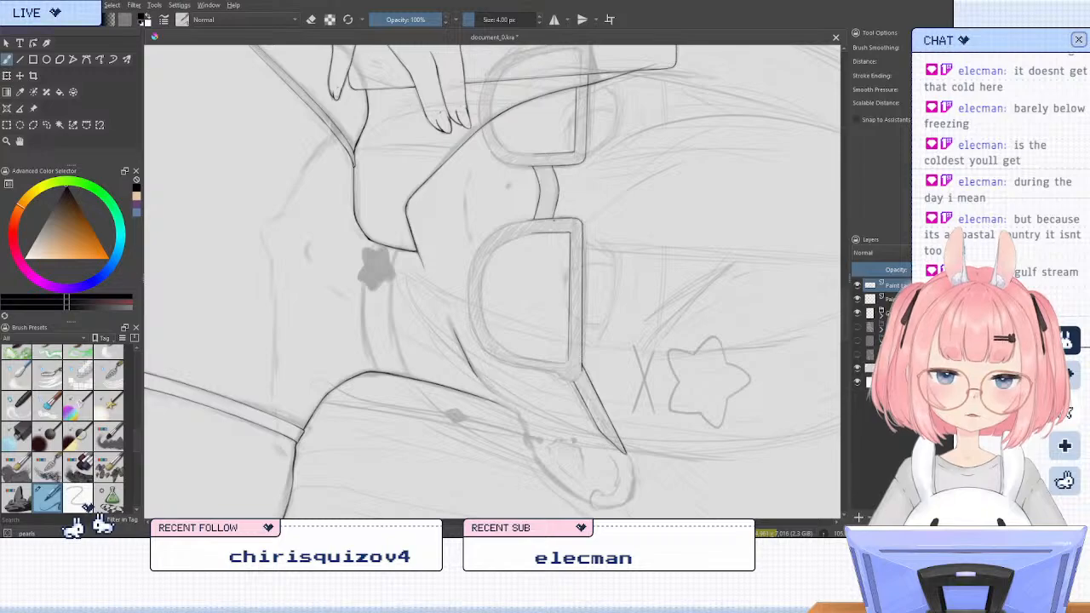
key(plus)
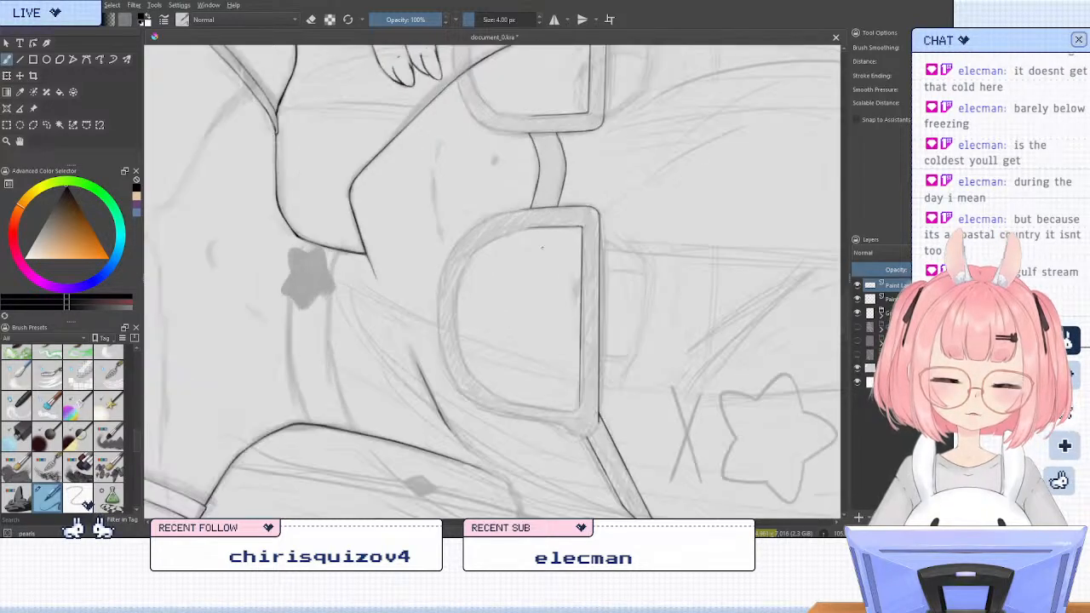
key(plus)
key(plus)
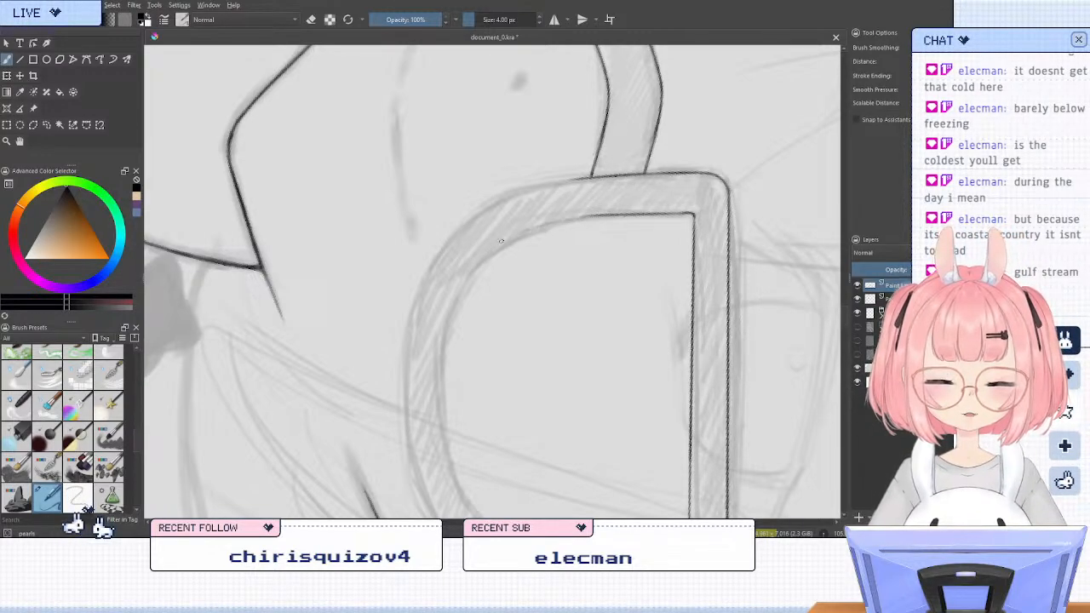
mouse_move(581, 216)
mouse_down()
mouse_move(450, 279)
mouse_move(531, 228)
mouse_move(482, 260)
mouse_move(444, 338)
mouse_move(441, 388)
mouse_up()
key(ctrl+z)
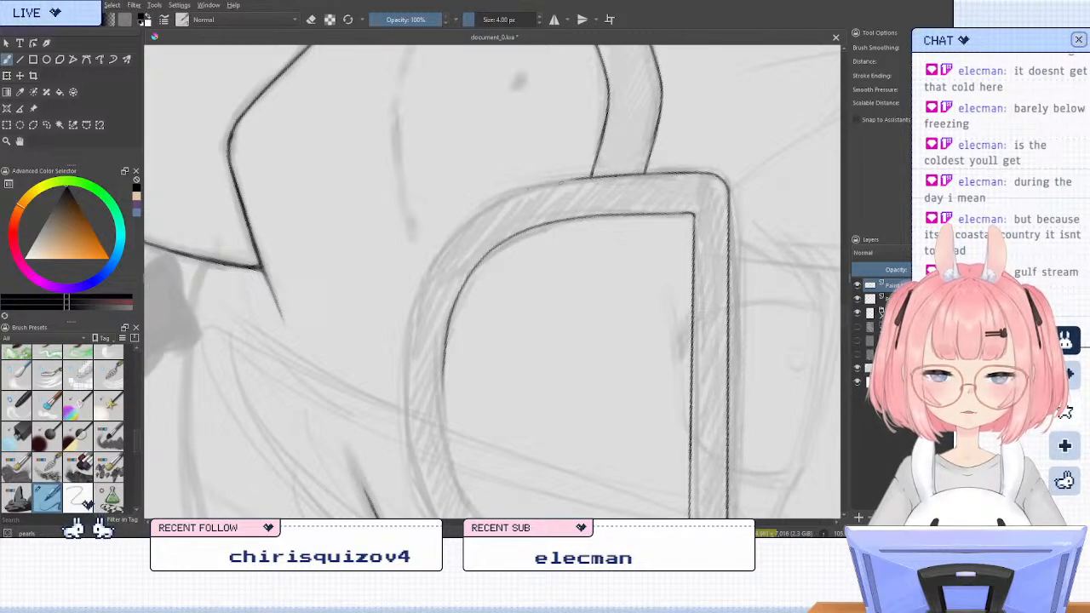
Ink the ear-side lens frame's outer curve freehand from below the bridge to the lens's bottom, redoing strokes until it follows the sketch
mouse_move(511, 192)
mouse_down()
mouse_move(463, 225)
mouse_move(426, 278)
mouse_up()
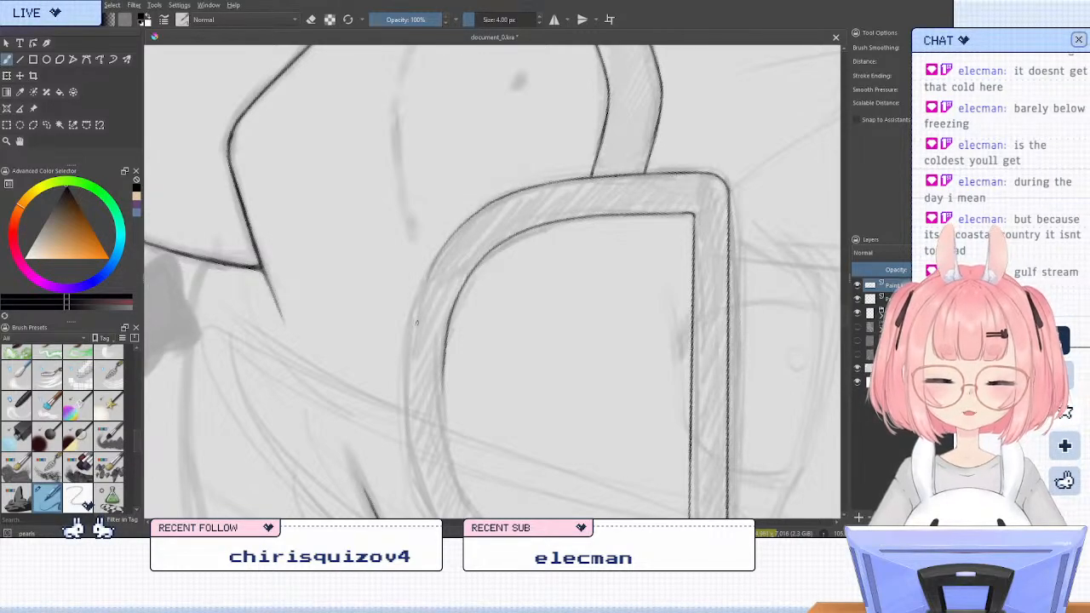
key(ctrl+z)
drag(482, 207, 423, 281)
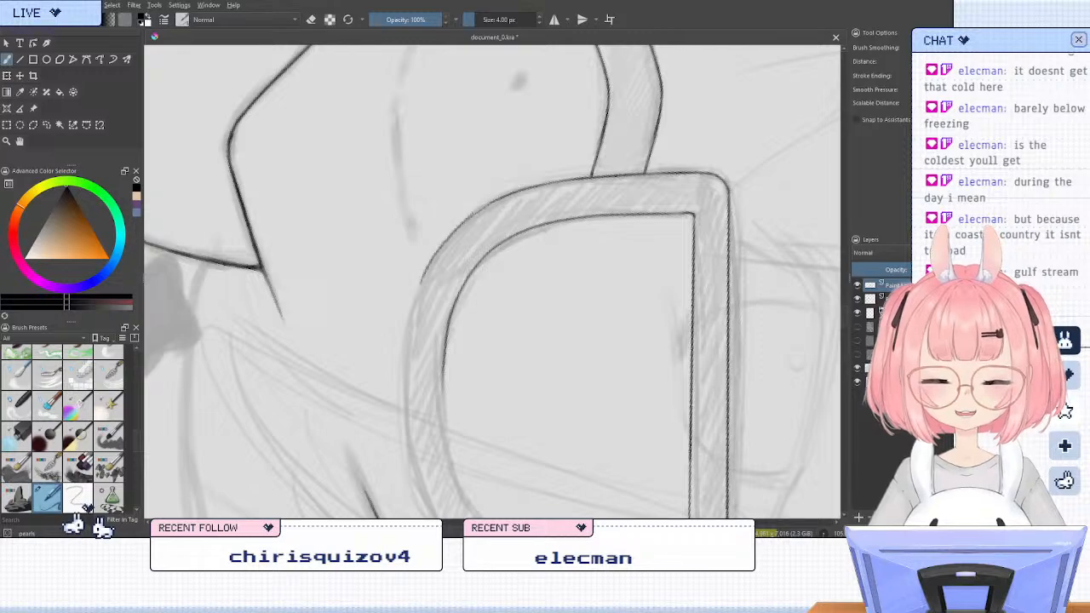
key(ctrl+z)
mouse_move(497, 201)
mouse_down()
mouse_move(441, 249)
mouse_move(409, 356)
mouse_up()
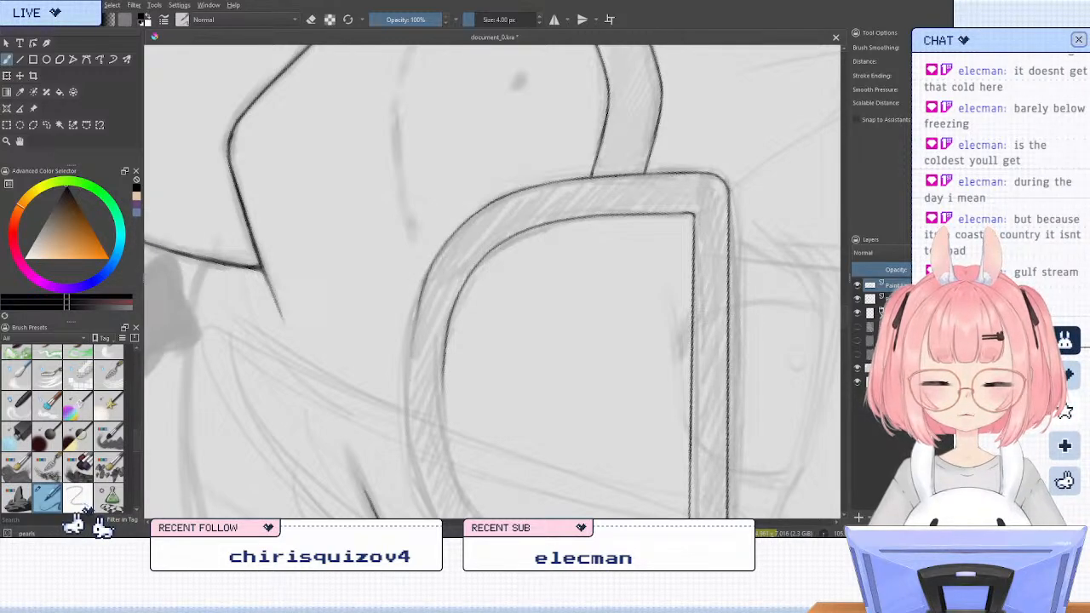
key(ctrl+z)
drag(427, 273, 411, 350)
key(slash)
key(slash)
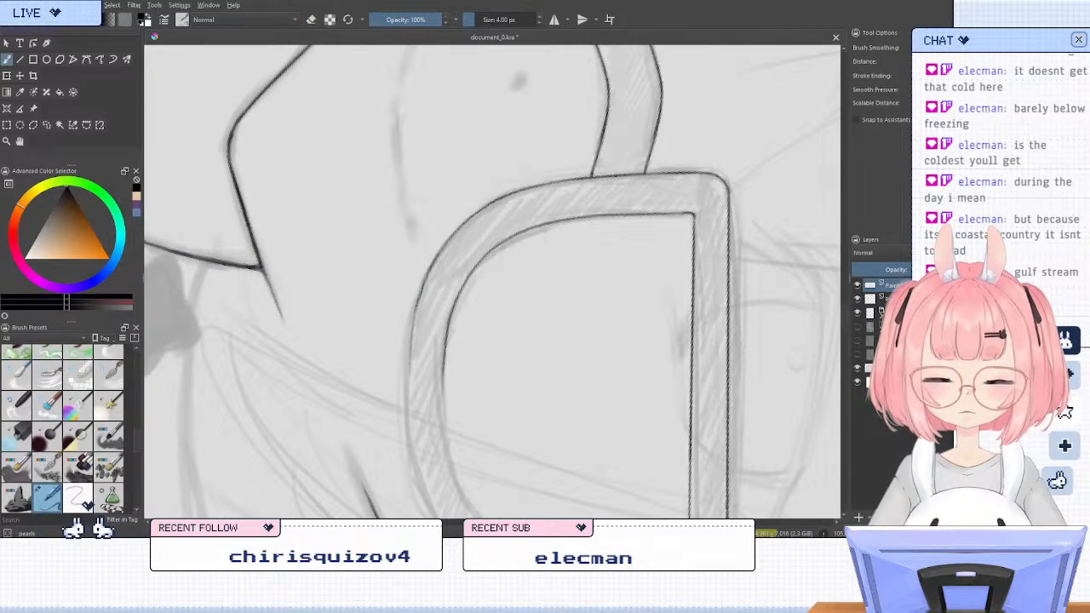
drag(445, 244, 411, 330)
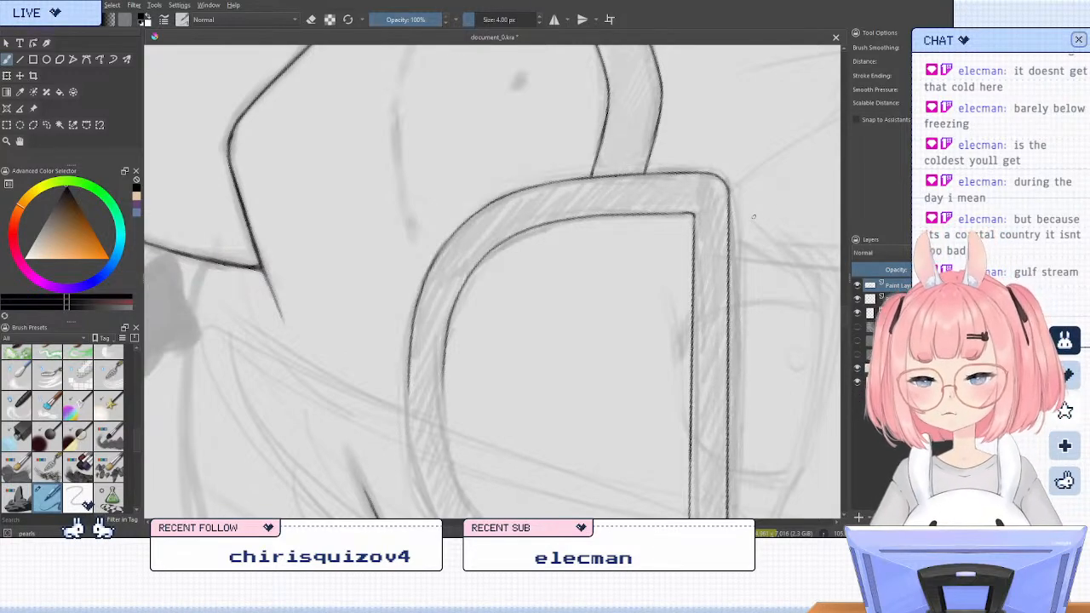
Extend the ear-side lens frame's outer curve freehand from the lens's bottom around toward its ear-side edge, following the sketch
key(5)
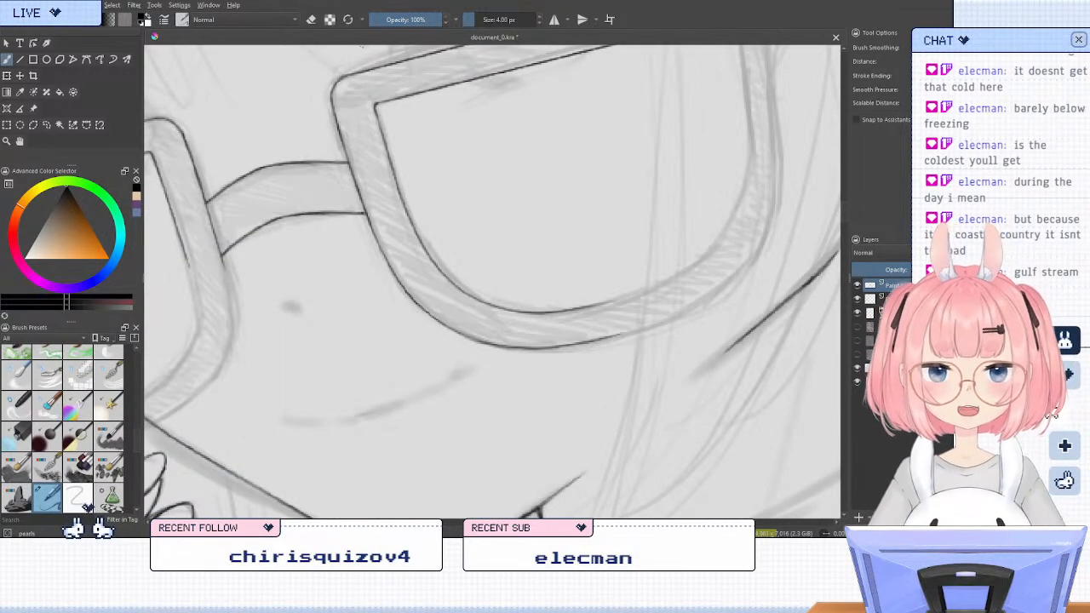
key(m)
key(6)
key(6)
key(6)
key(6)
key(6)
key(6)
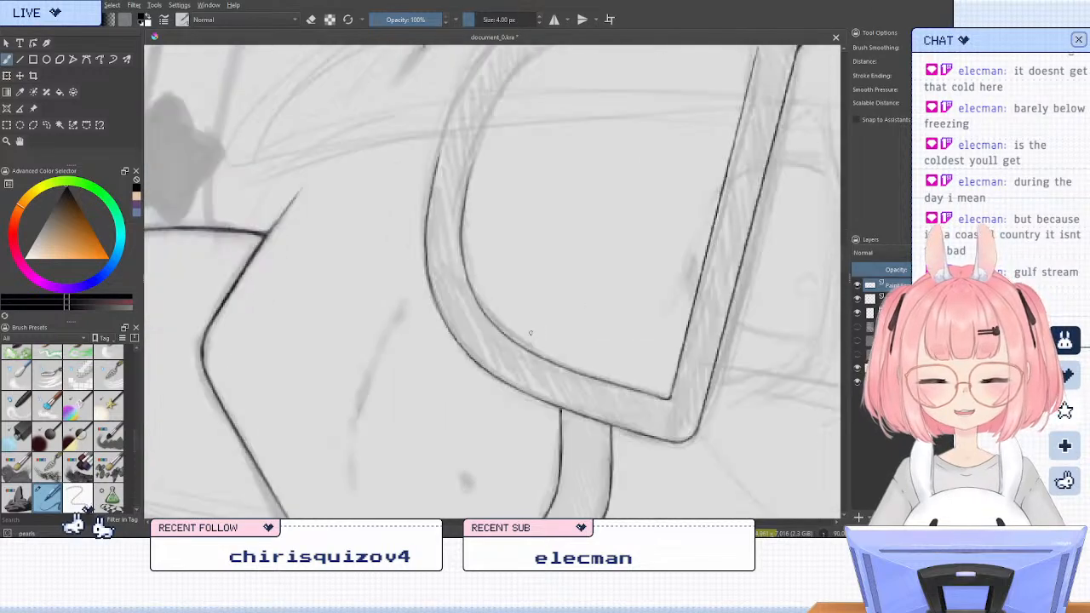
key(6)
key(6)
key(6)
key(6)
key(6)
key(6)
key(6)
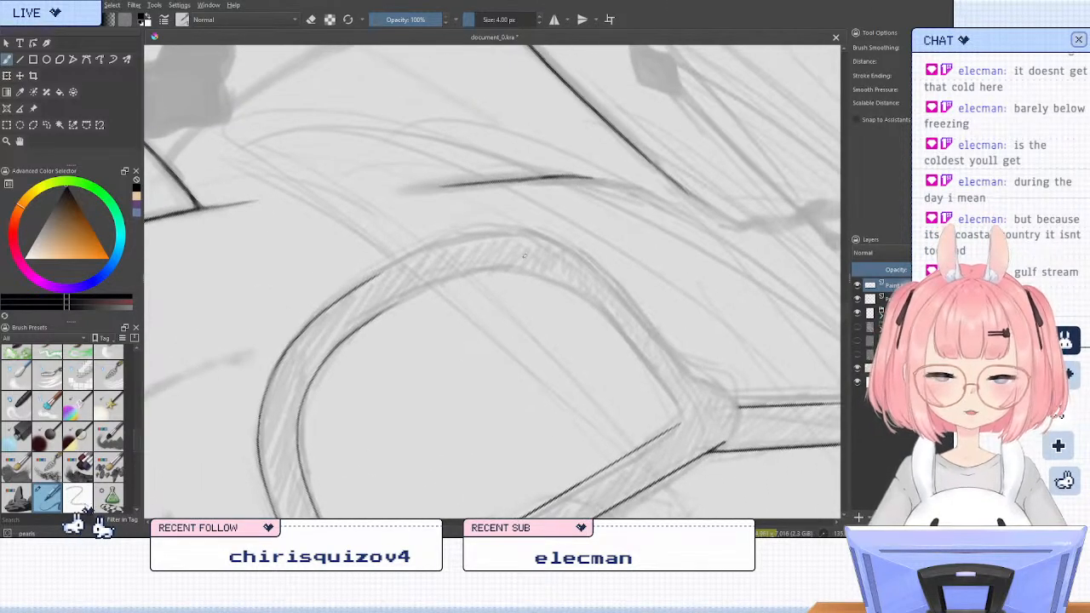
key(4)
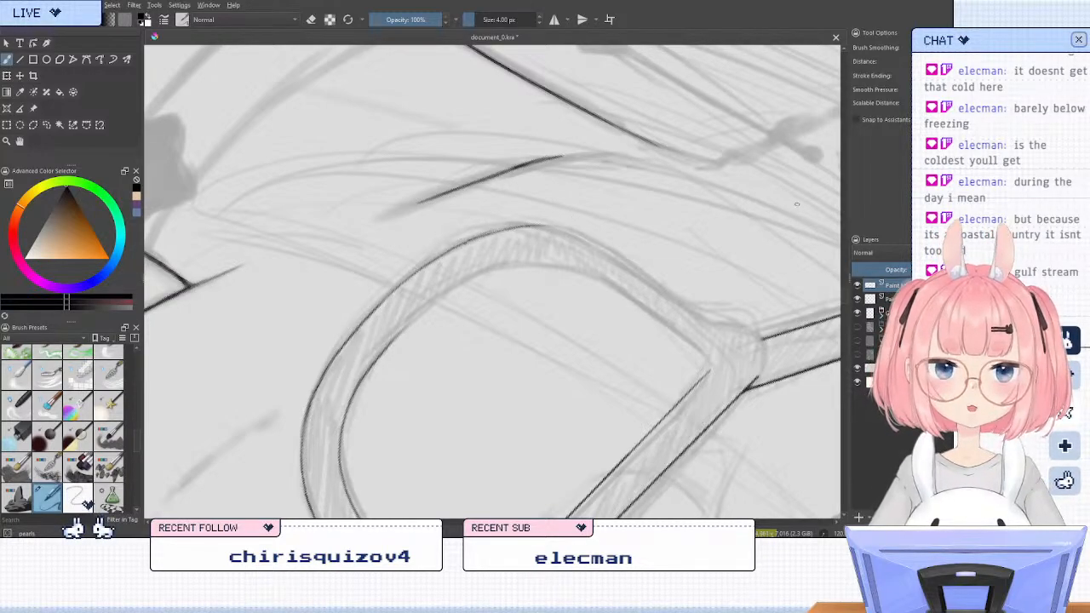
Erase the newly inked stretch of the ear-side lens's outer curve and redraw it freehand to continue smoothly from the bottom
key(/)
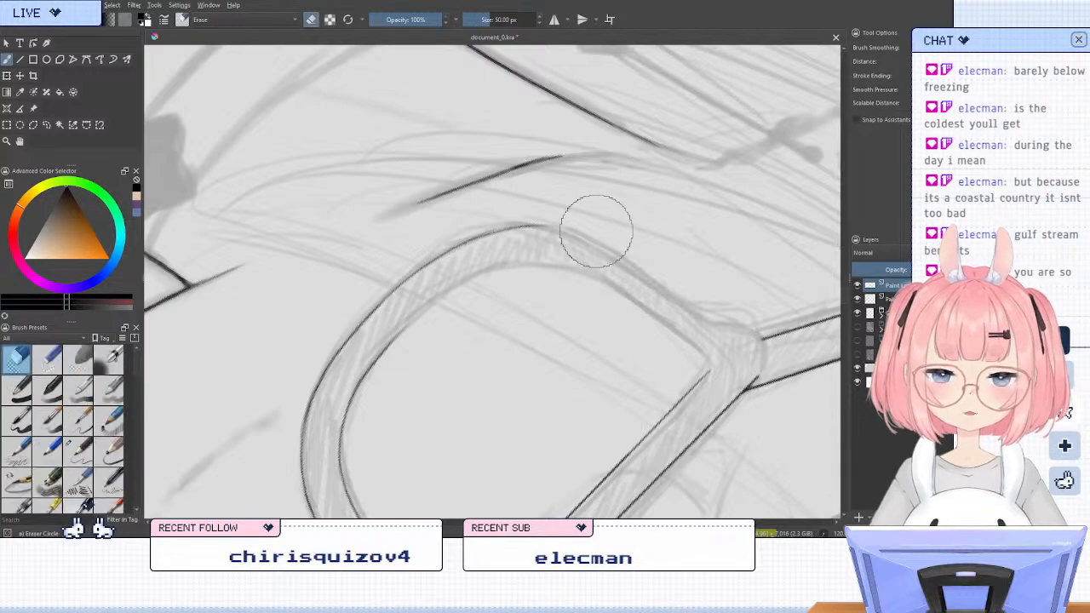
drag(548, 226, 458, 236)
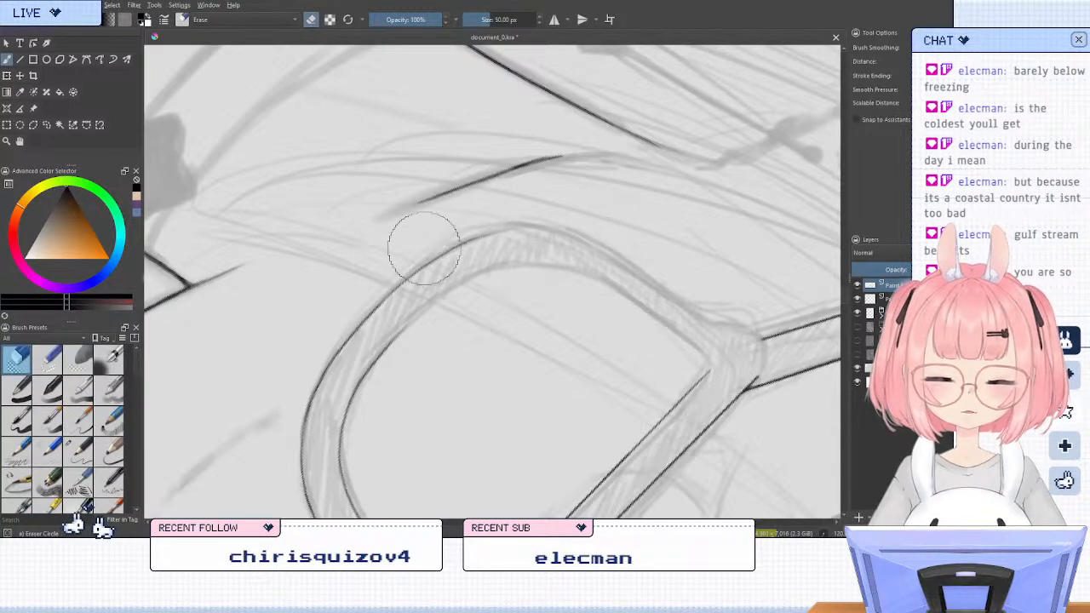
key(/)
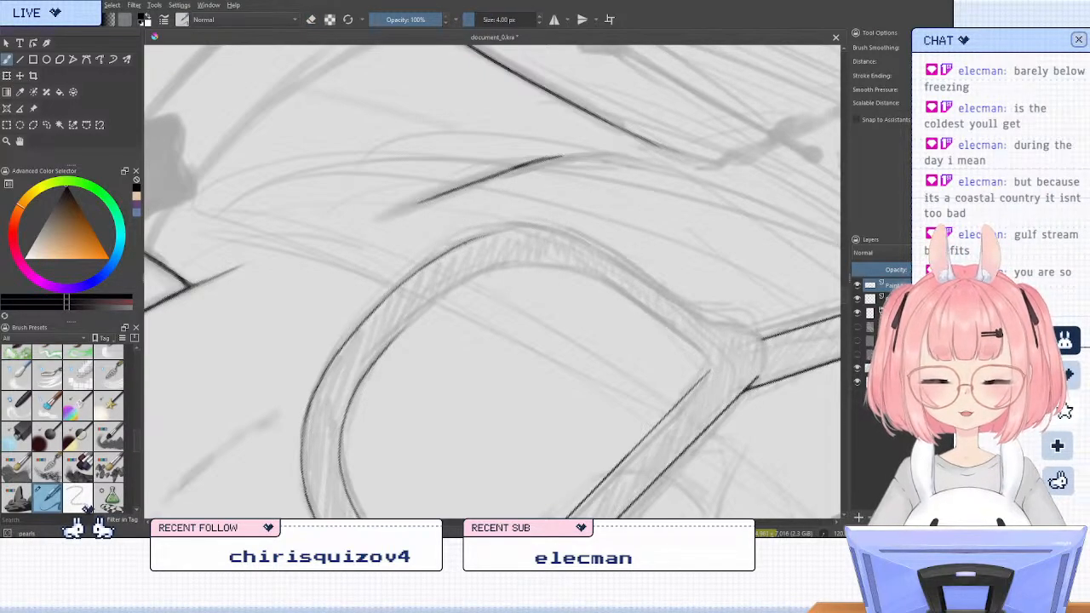
drag(424, 265, 516, 229)
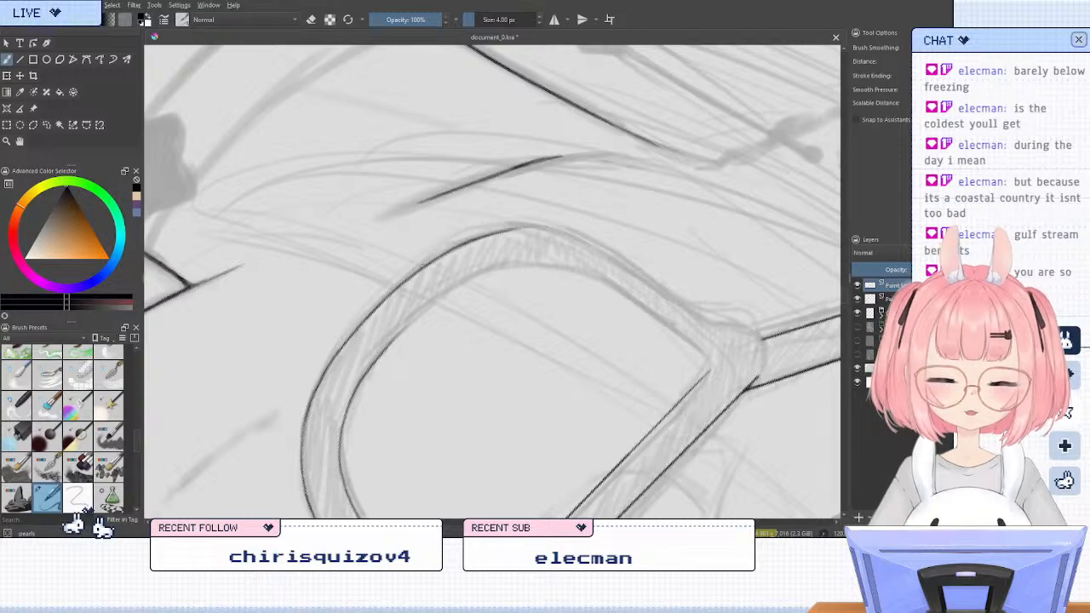
key(/)
mouse_move(464, 256)
mouse_down()
mouse_move(533, 237)
mouse_move(443, 273)
mouse_up()
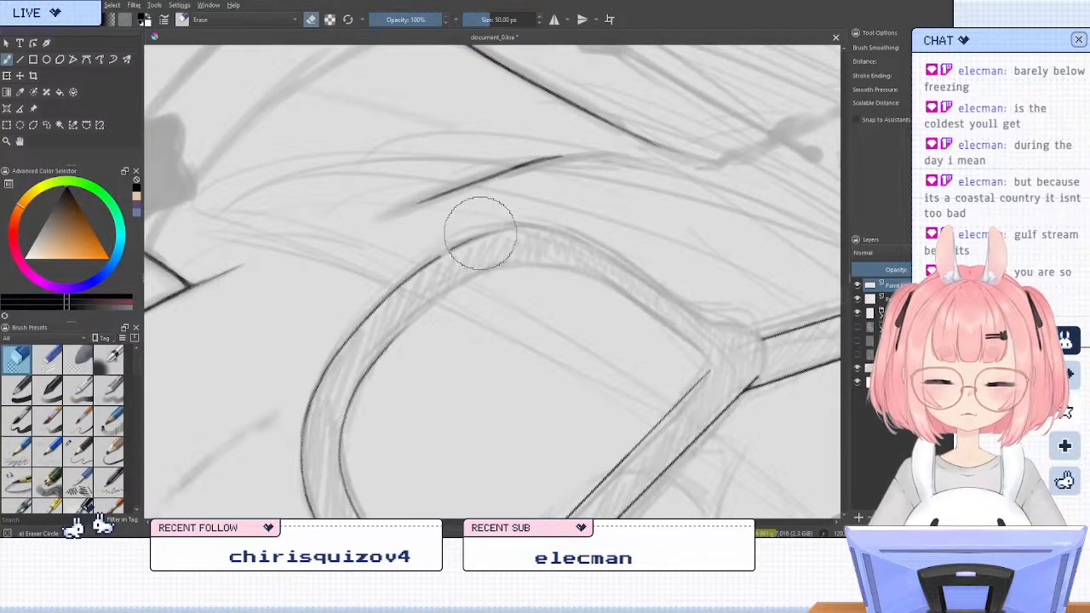
key(/)
drag(476, 238, 558, 231)
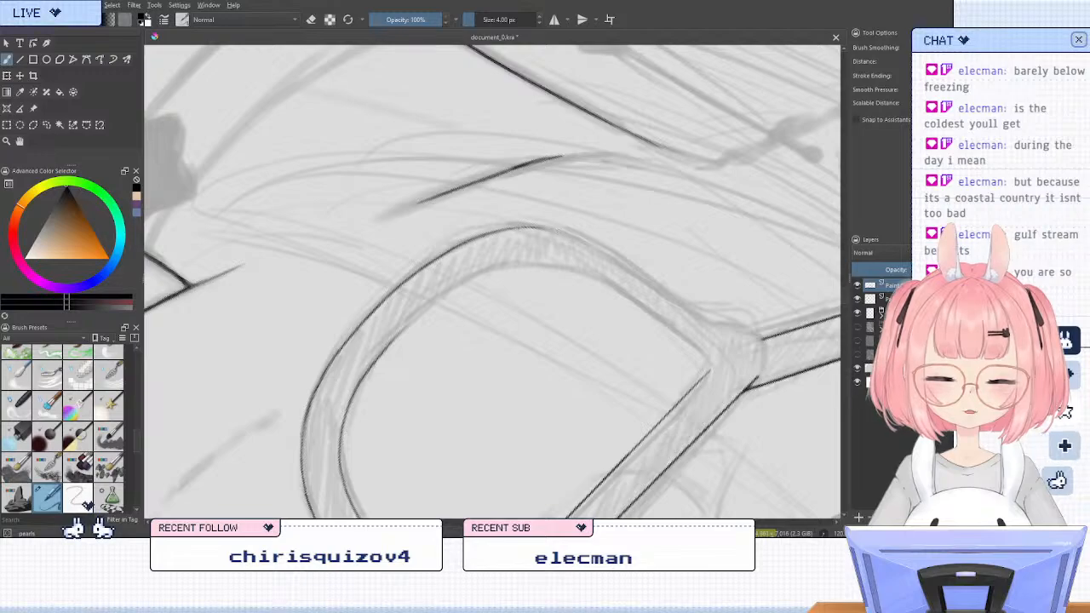
Extend the ear-side lens frame's inner curve freehand around the lower ear-side bend and trim the stroke's end with the eraser
key(5)
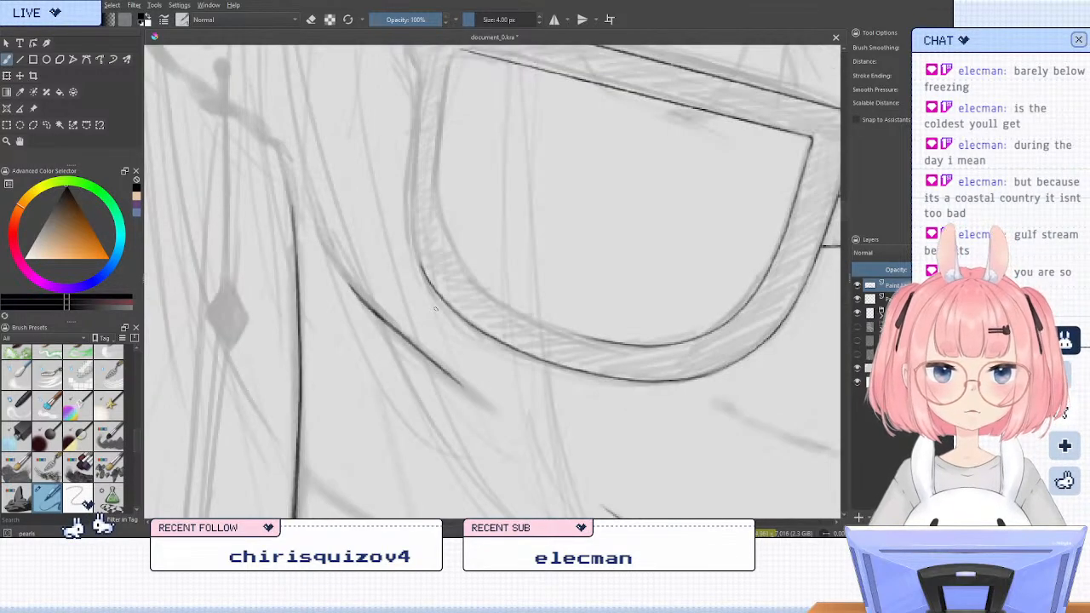
key(6)
key(6)
key(6)
mouse_move(551, 241)
mouse_down()
mouse_move(514, 301)
mouse_move(479, 393)
mouse_up()
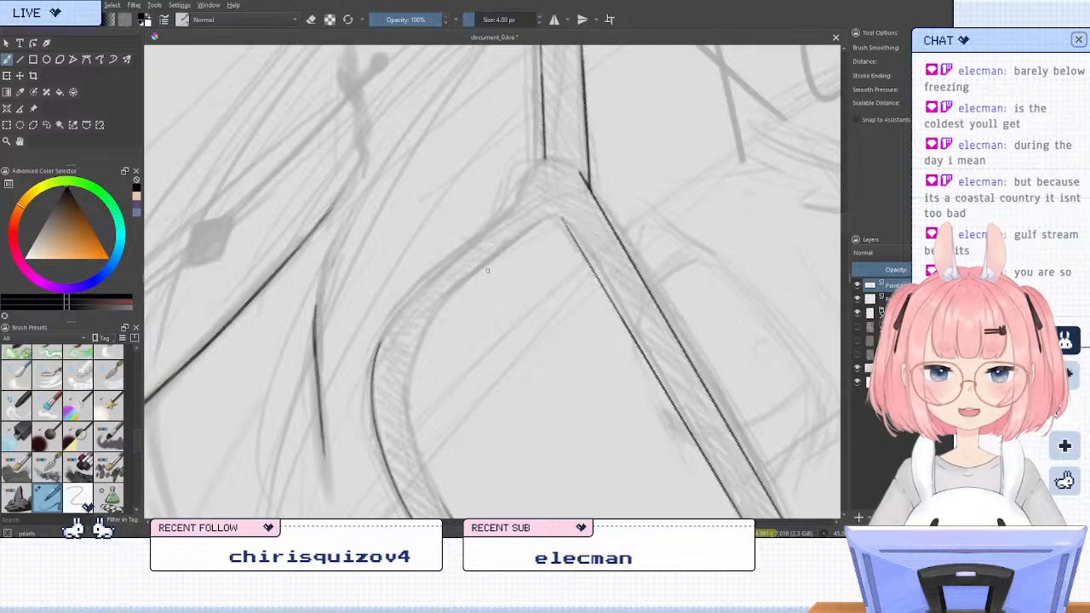
key(6)
key(6)
key(6)
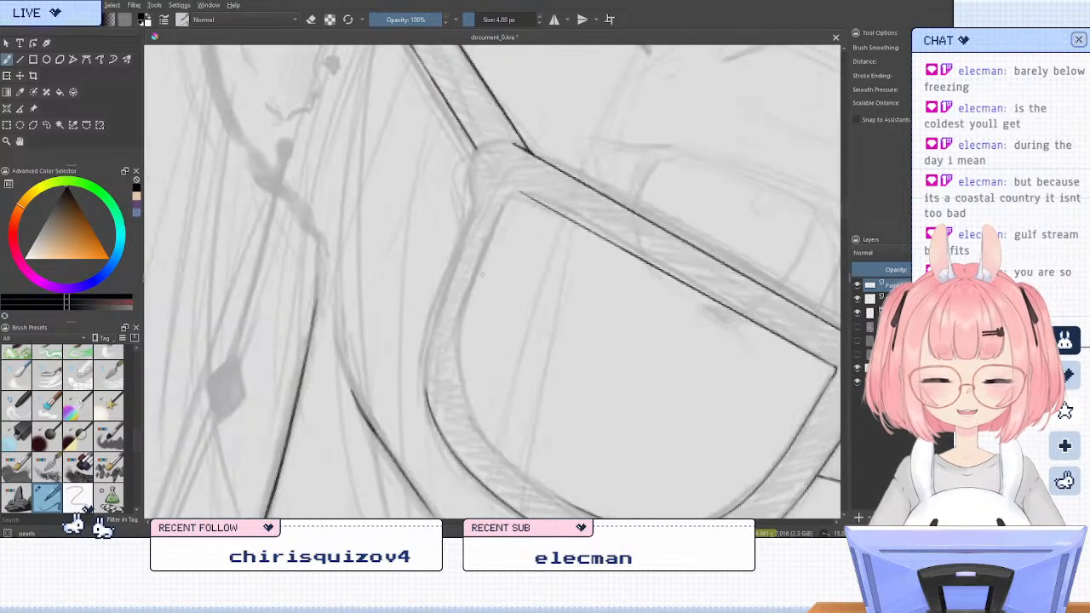
key(4)
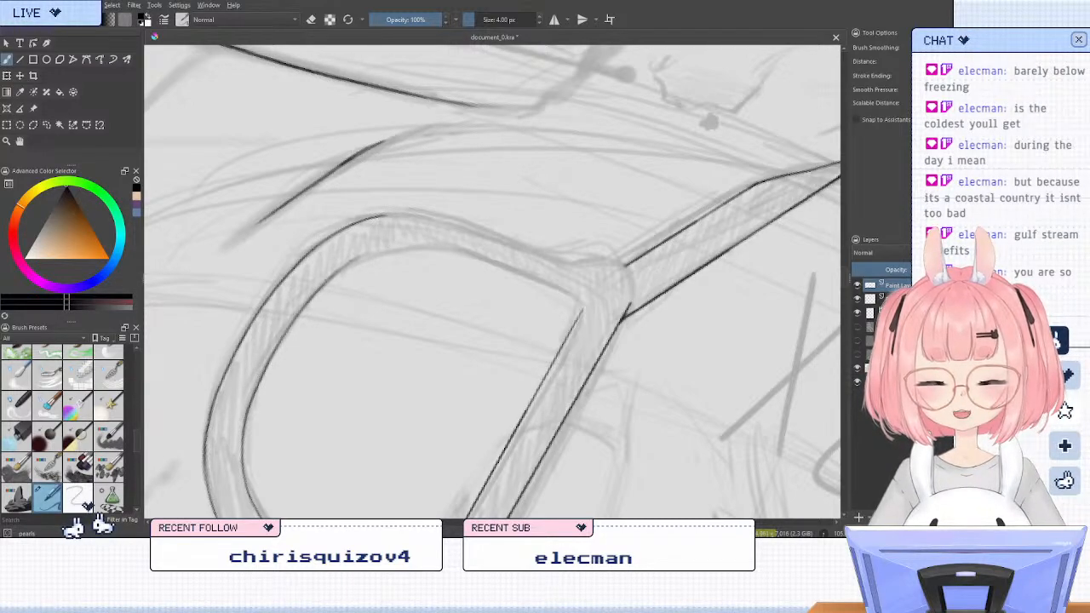
key(5)
key(6)
key(6)
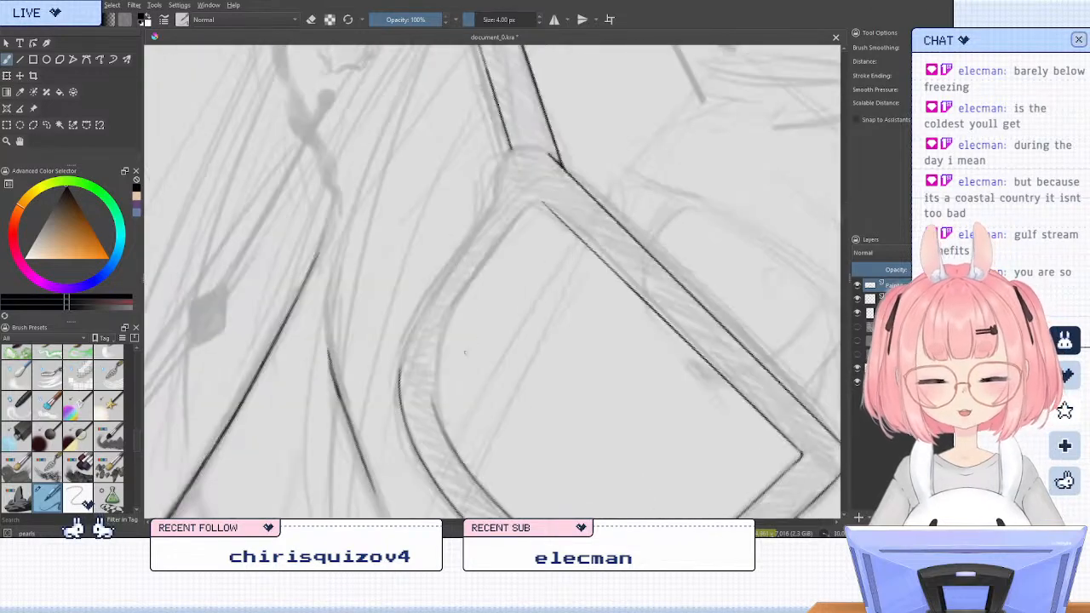
key(slash)
drag(433, 391, 440, 449)
key(slash)
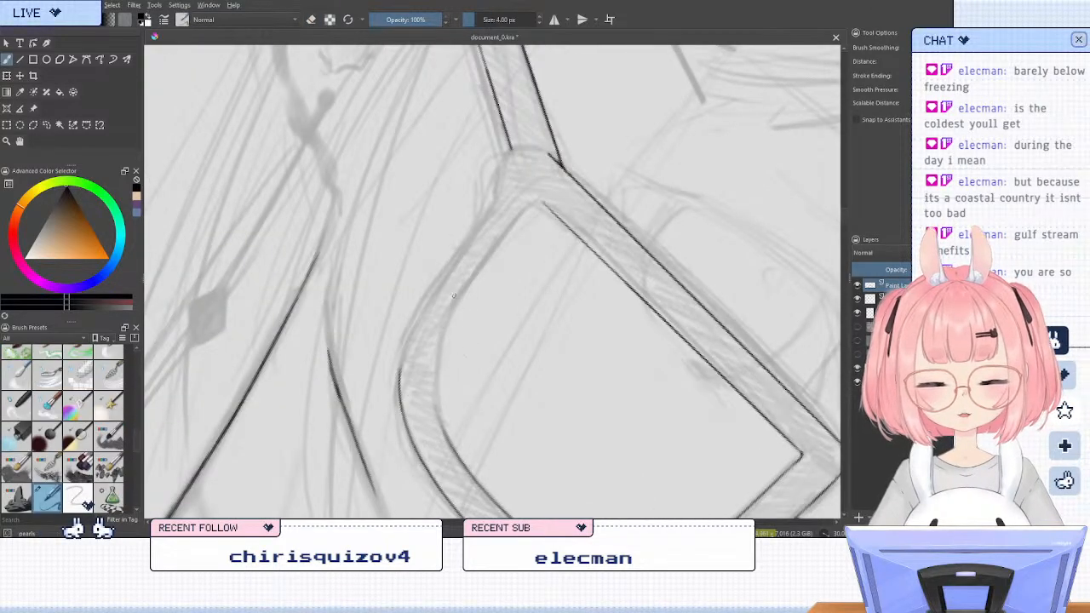
Try to ink the ear-side lens's inner outline freehand from the lower bend up to the corner near the temple arm
key(6)
mouse_move(419, 344)
mouse_down()
mouse_move(408, 419)
mouse_move(442, 302)
mouse_up()
key(ctrl+z)
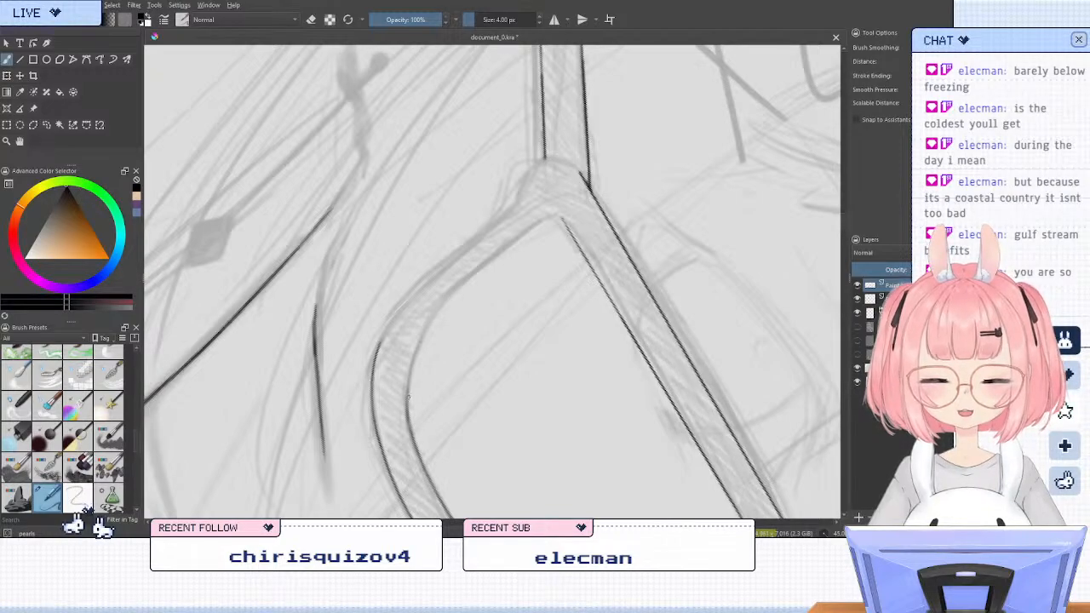
key(ctrl+z)
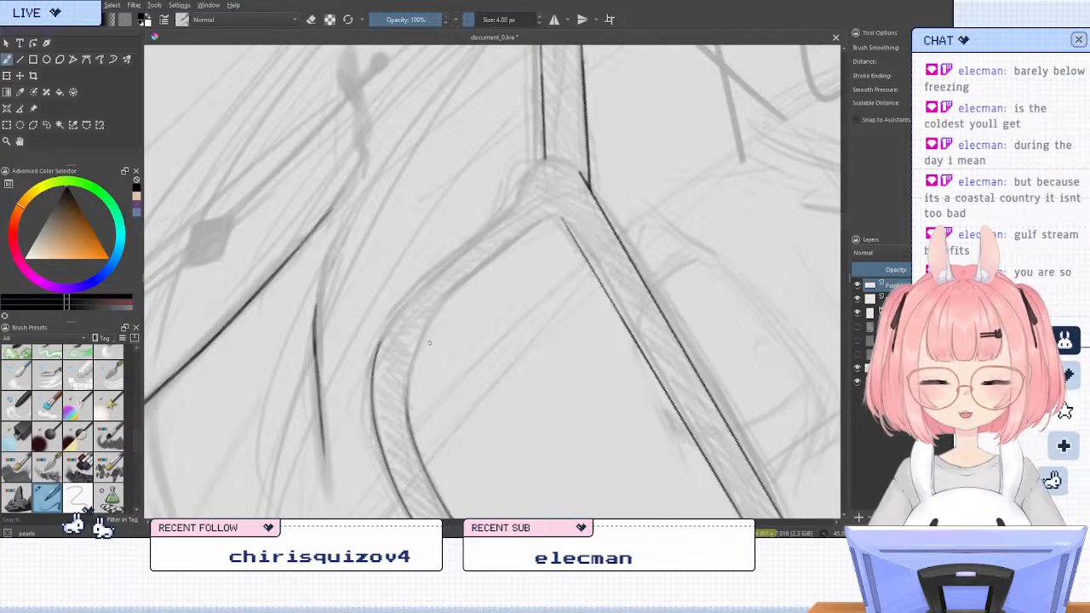
key(slash)
key(slash)
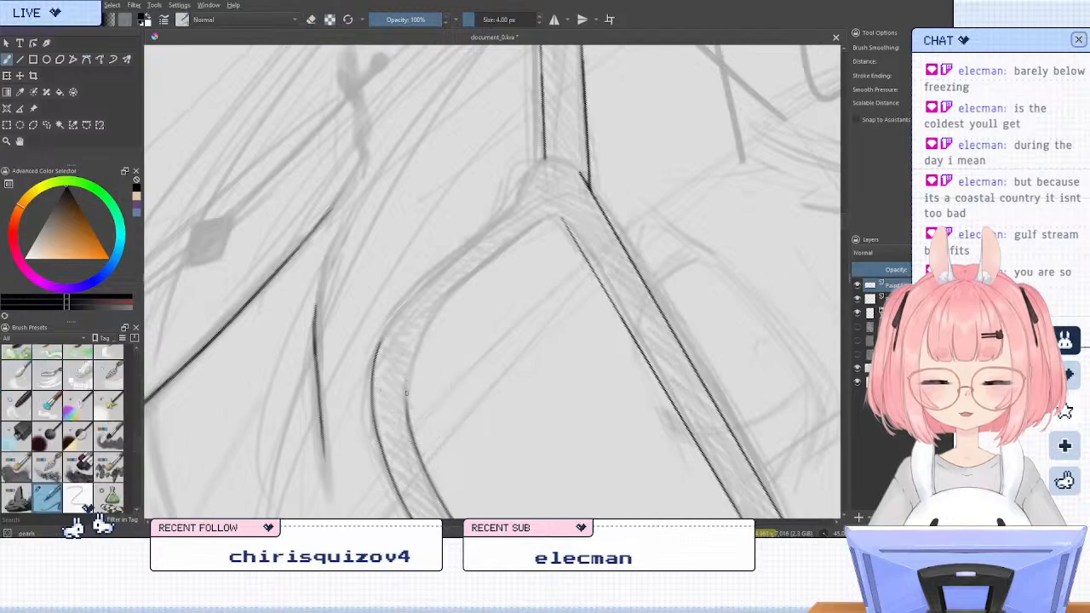
mouse_move(407, 375)
mouse_down()
mouse_move(426, 316)
mouse_move(550, 219)
mouse_up()
key(ctrl+z)
key(ctrl+z)
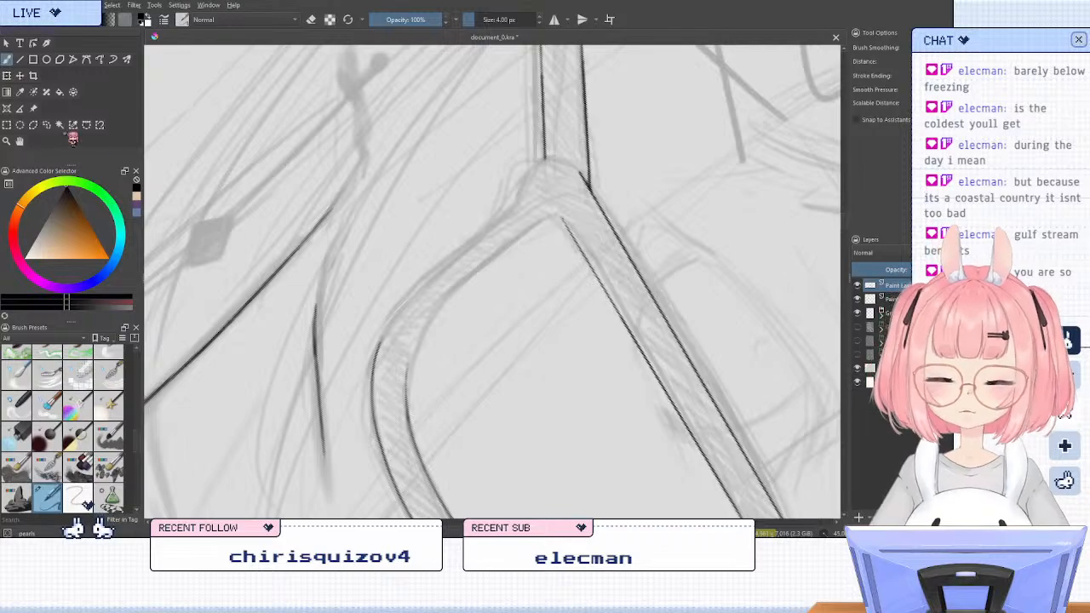
Draw a straight inner edge down from the ear-side lens's corner near the temple arm and join it smoothly to the inner curve freehand
click(21, 58)
drag(557, 217, 445, 296)
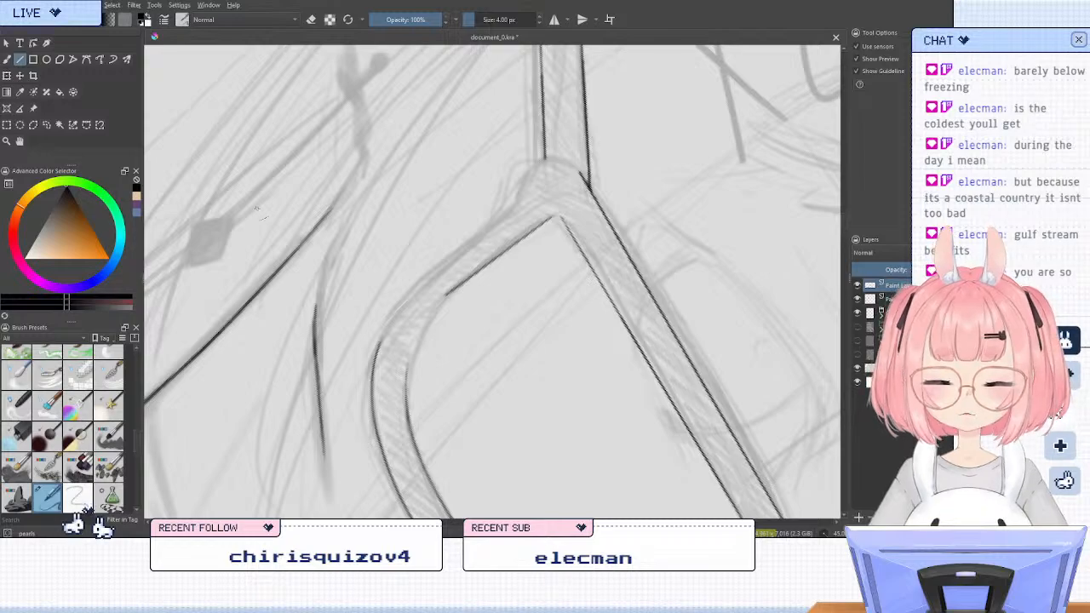
key(b)
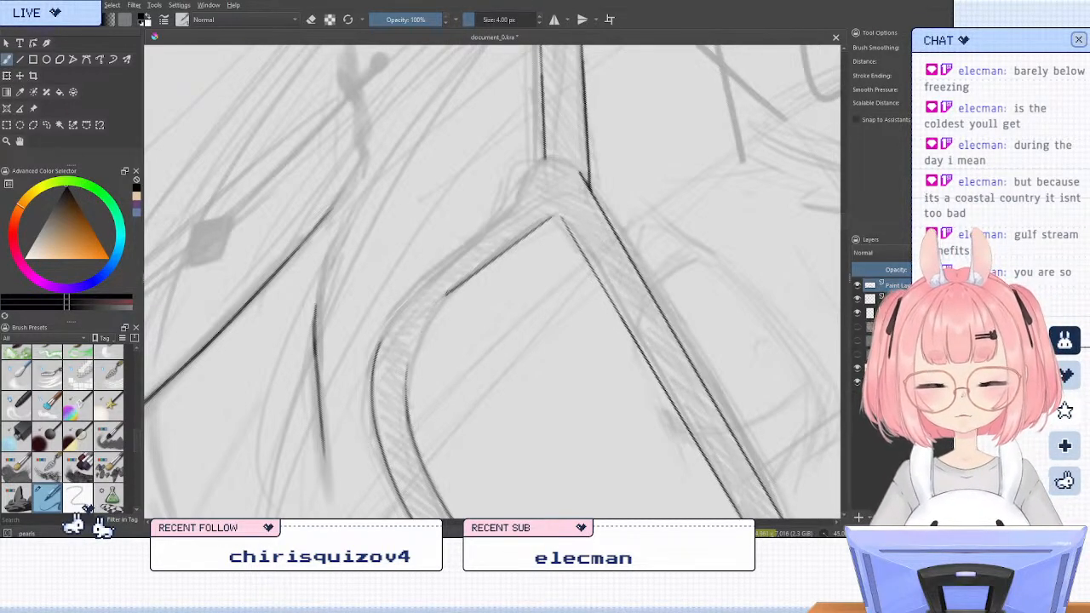
drag(447, 294, 407, 372)
key(ctrl+z)
drag(447, 295, 407, 375)
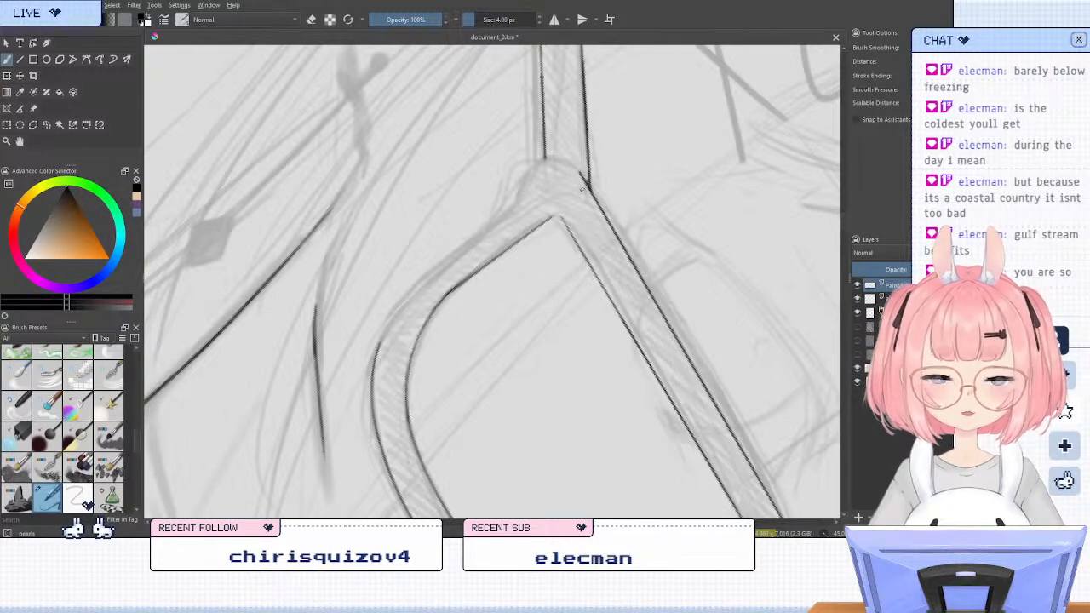
key(slash)
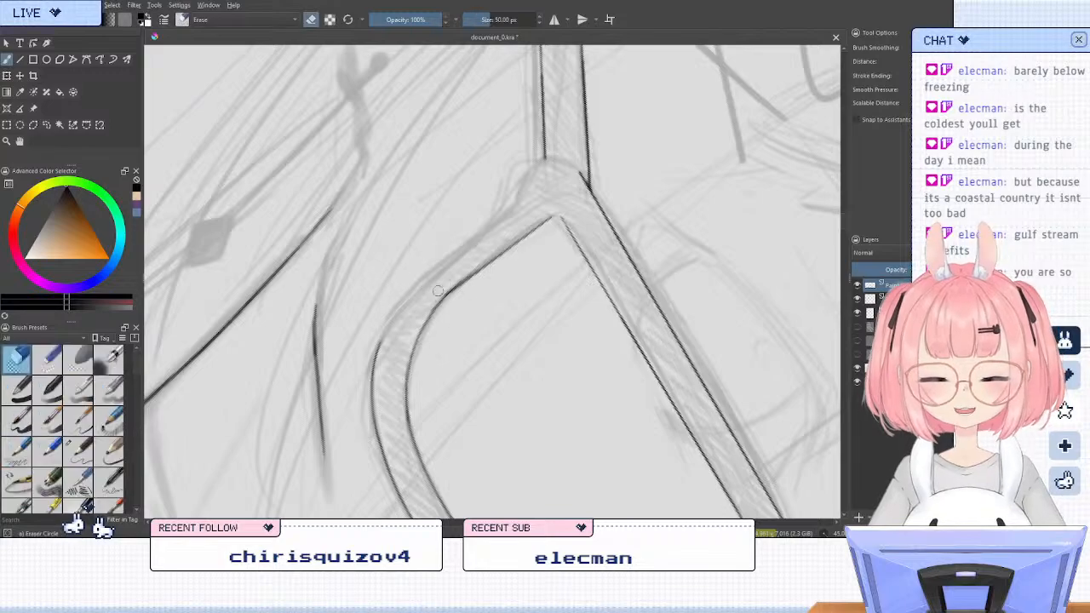
key(slash)
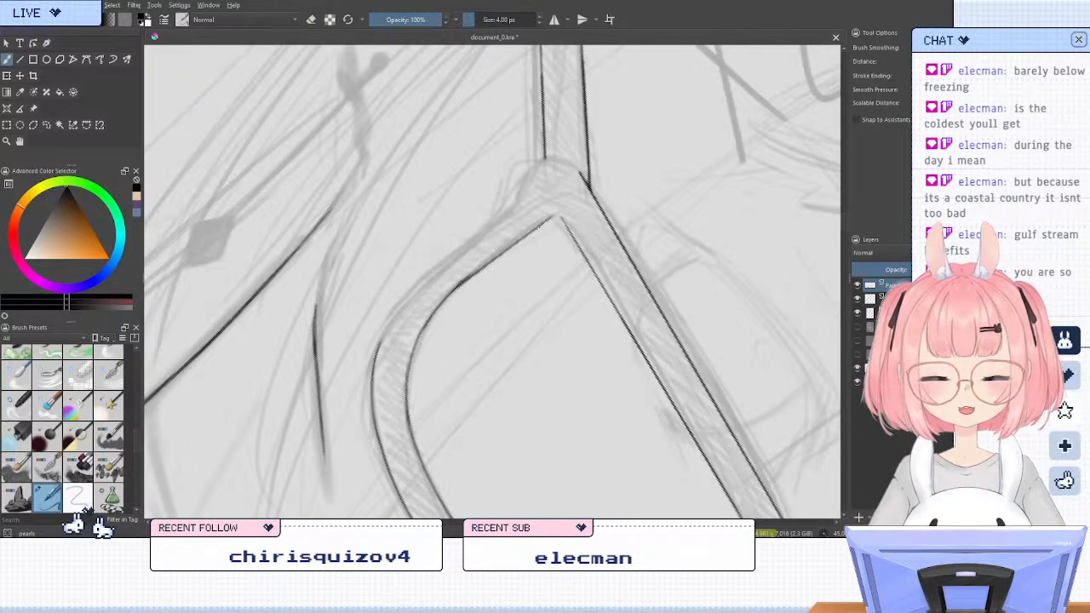
Examine the ear-side lens frame's lines, hinge corner and overall shape up close and against the whole face, in normal and mirrored view
key(6)
key(5)
key(m)
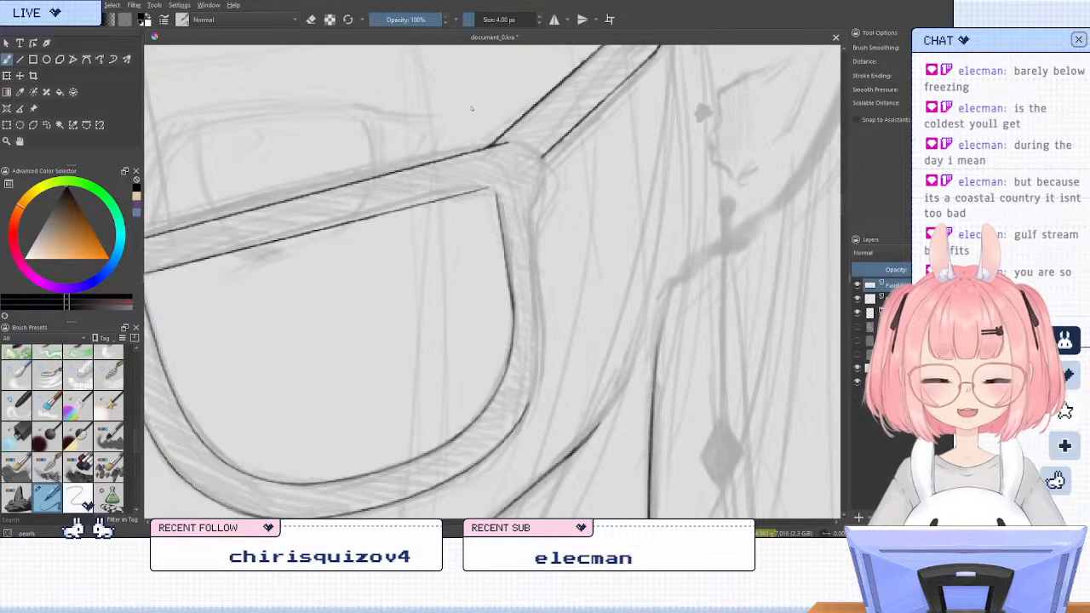
scroll(471, 108, up, 3)
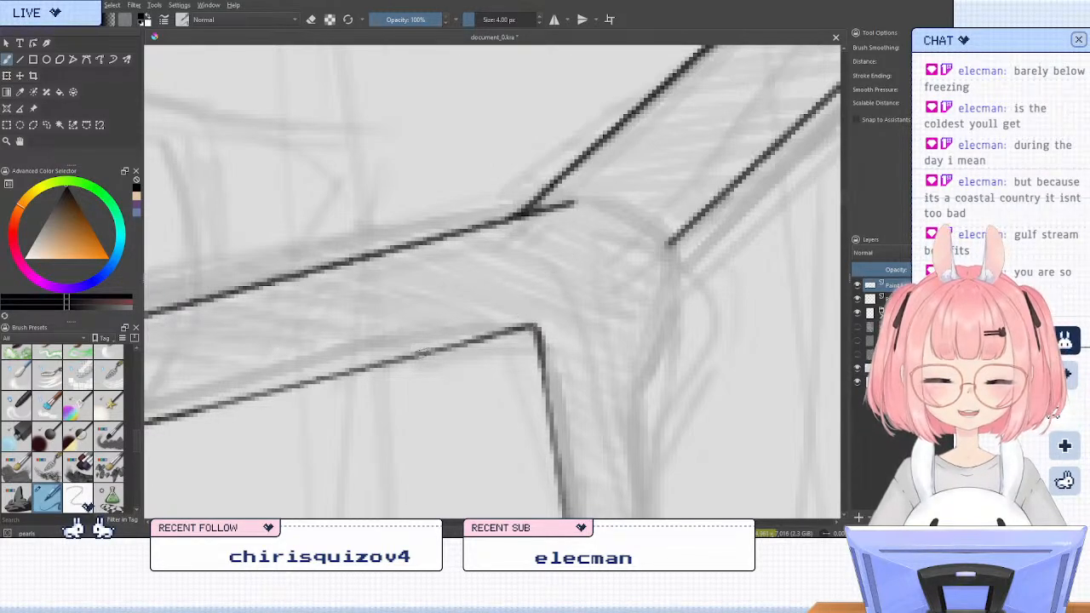
scroll(490, 207, down, 4)
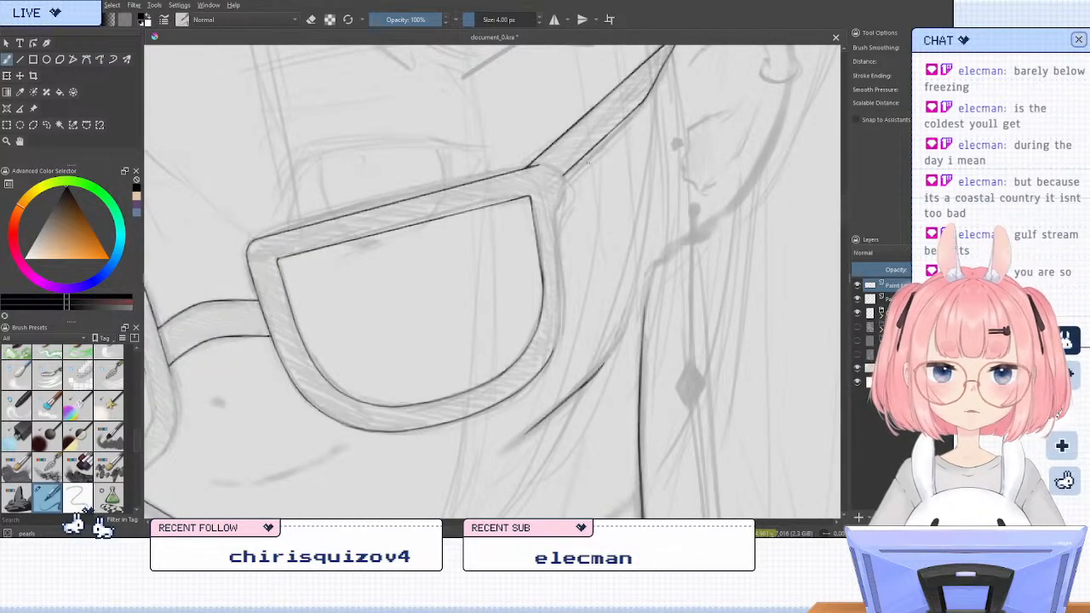
key(e)
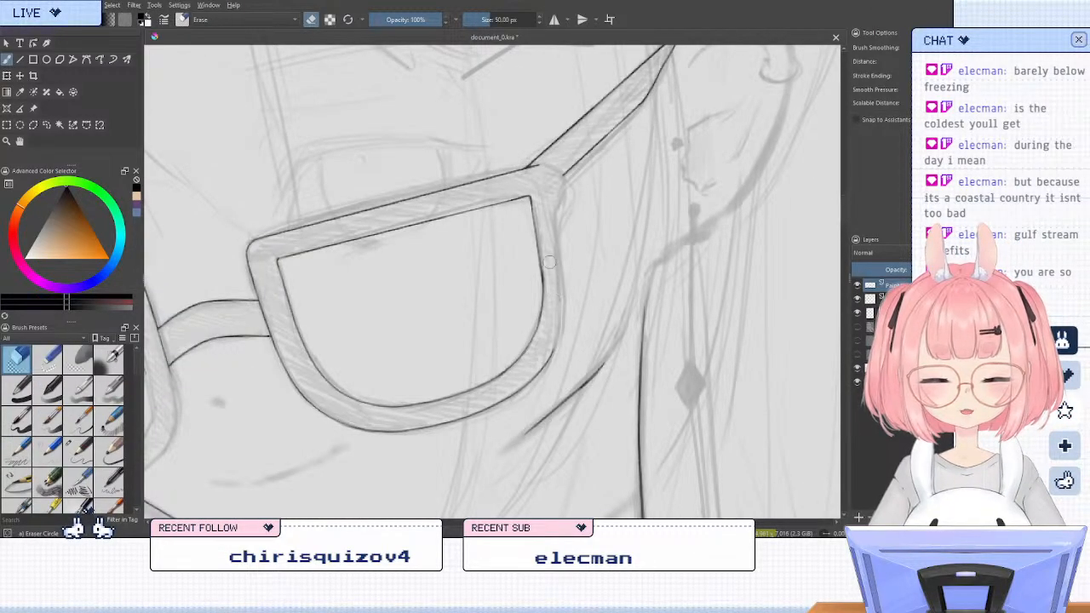
key(e)
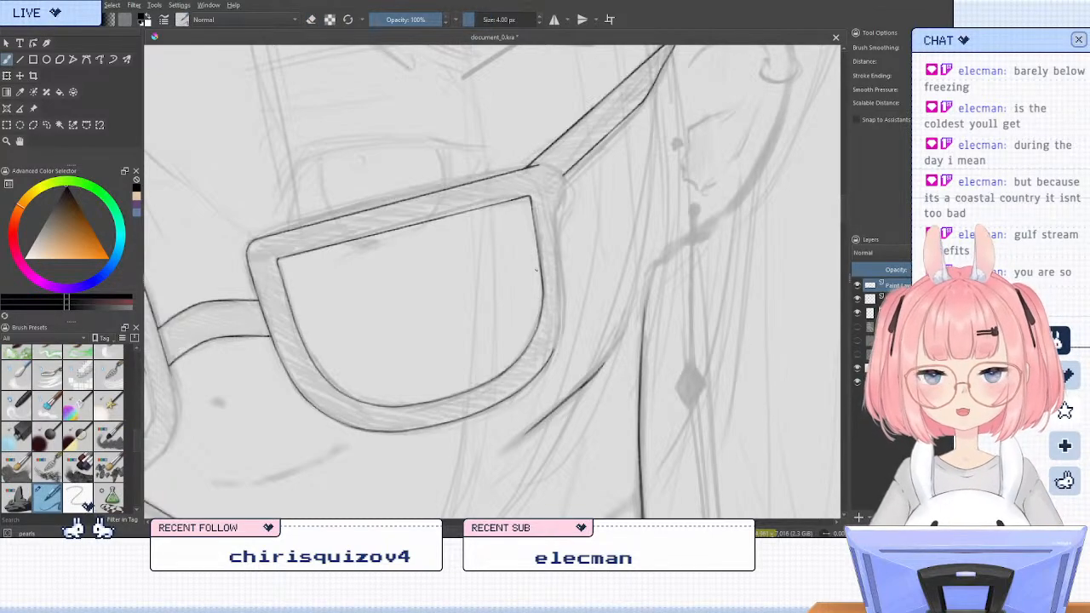
scroll(537, 270, down, 1)
scroll(362, 294, up, 3)
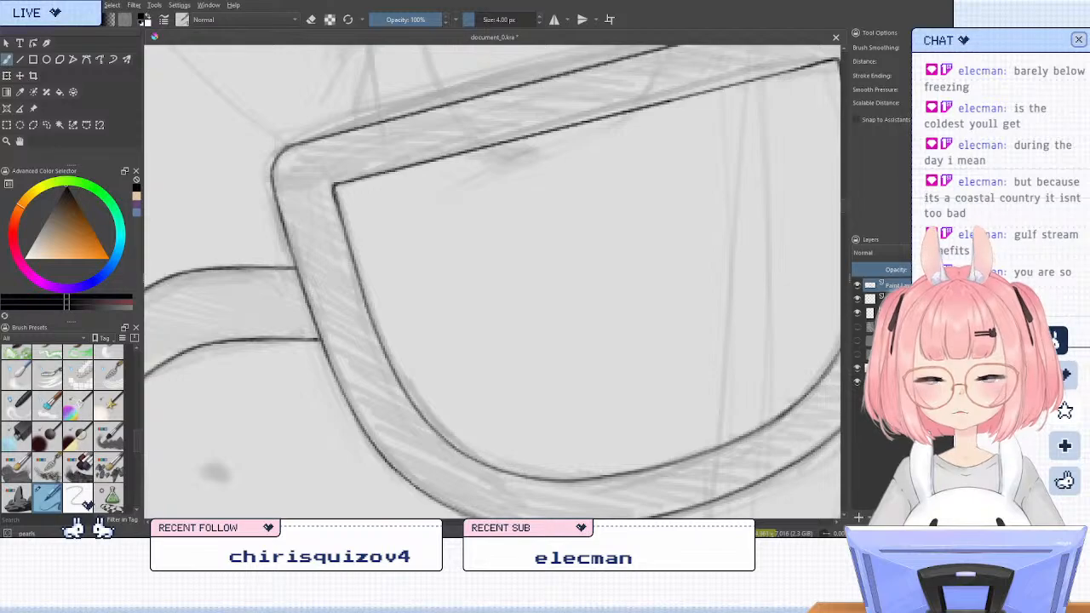
scroll(382, 228, down, 1)
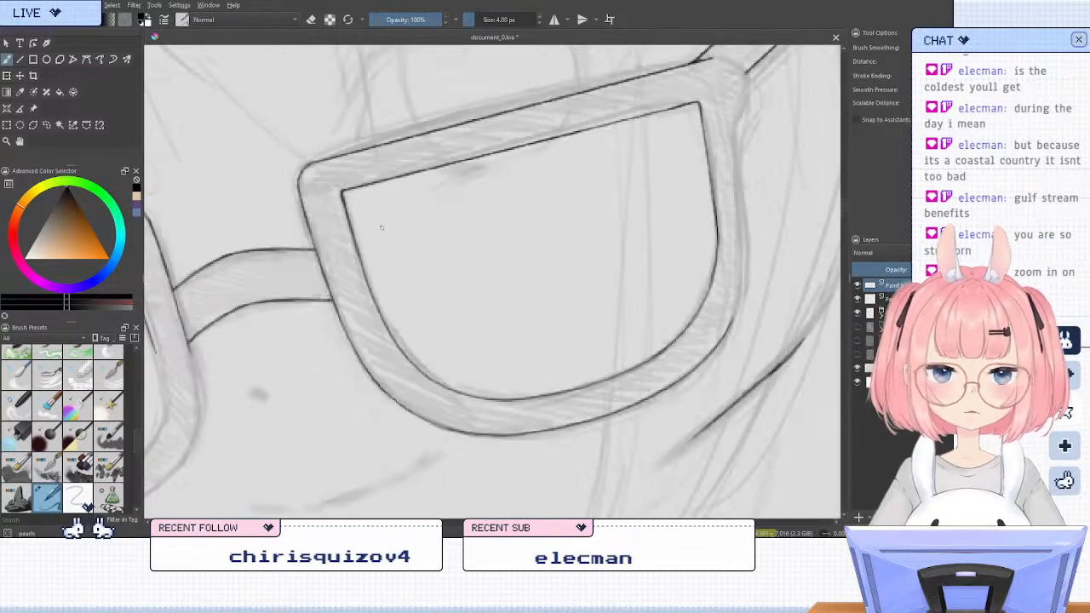
scroll(382, 228, down, 4)
scroll(456, 287, up, 2)
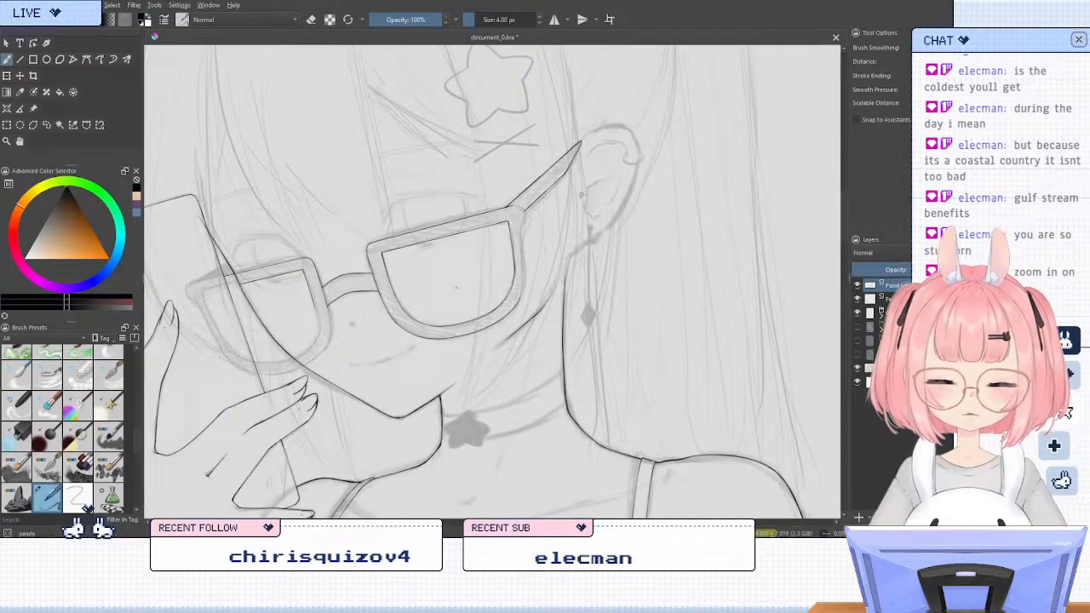
scroll(456, 287, down, 1)
scroll(463, 302, up, 4)
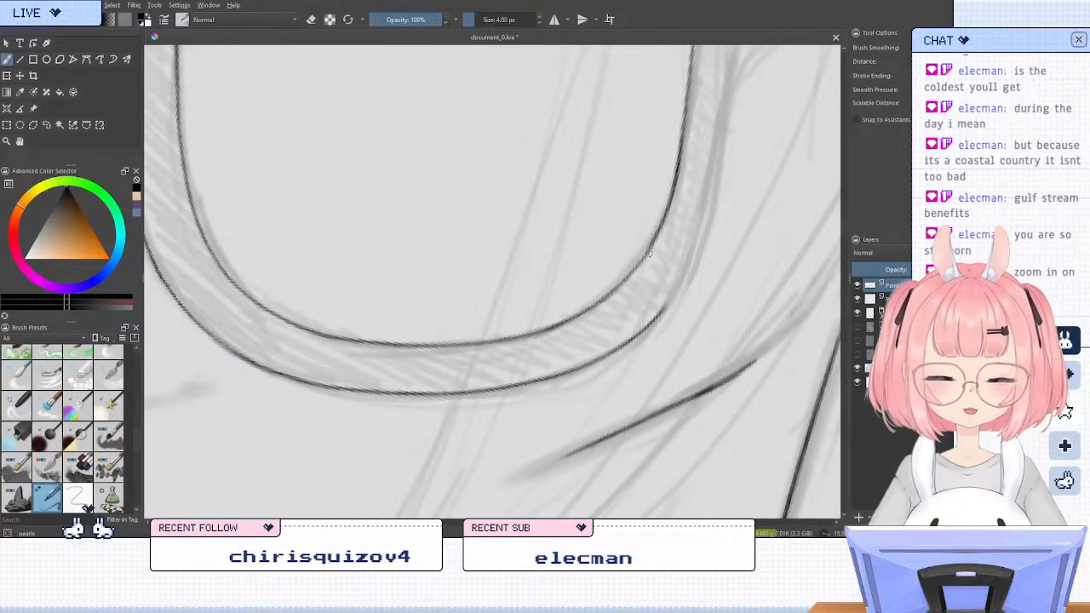
scroll(630, 256, down, 4)
key(6)
key(6)
key(5)
key(m)
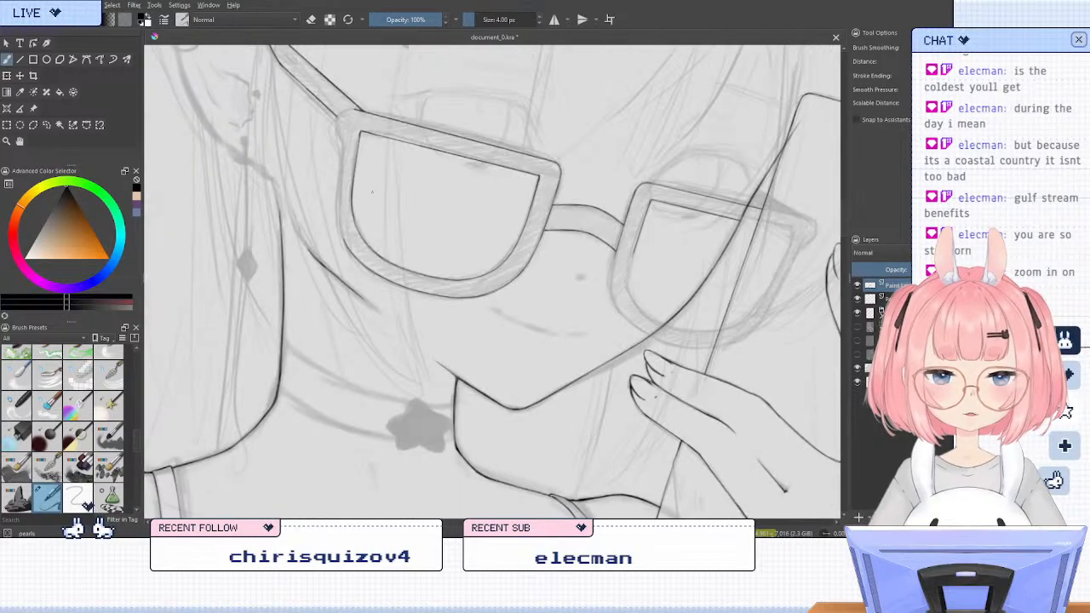
Ink the ear-side lens frame's outer edge freehand from the lower bend up toward the temple arm
key(6)
drag(413, 223, 421, 227)
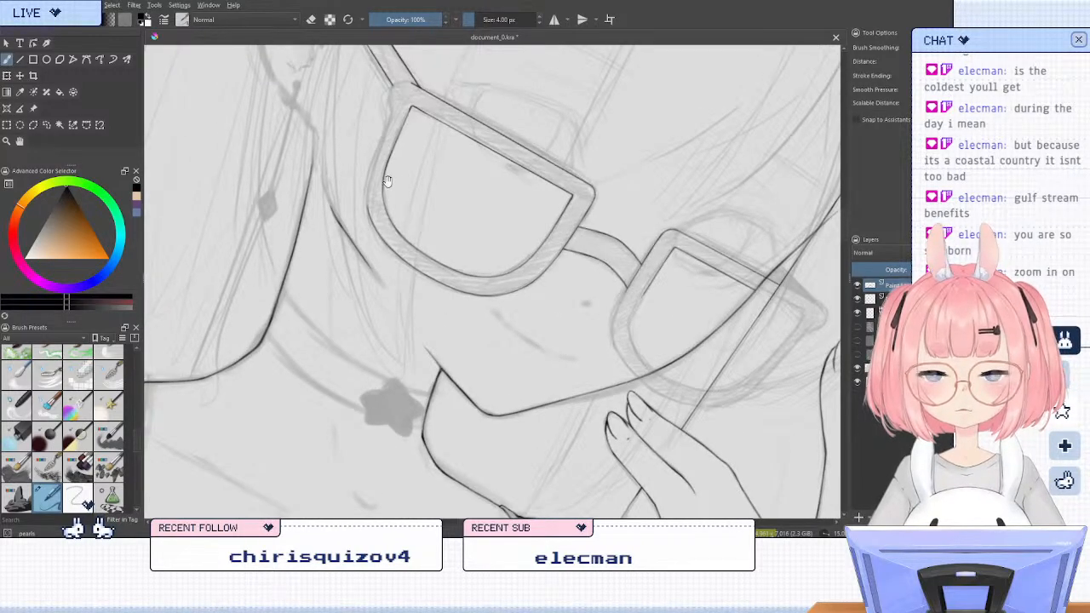
drag(387, 180, 443, 327)
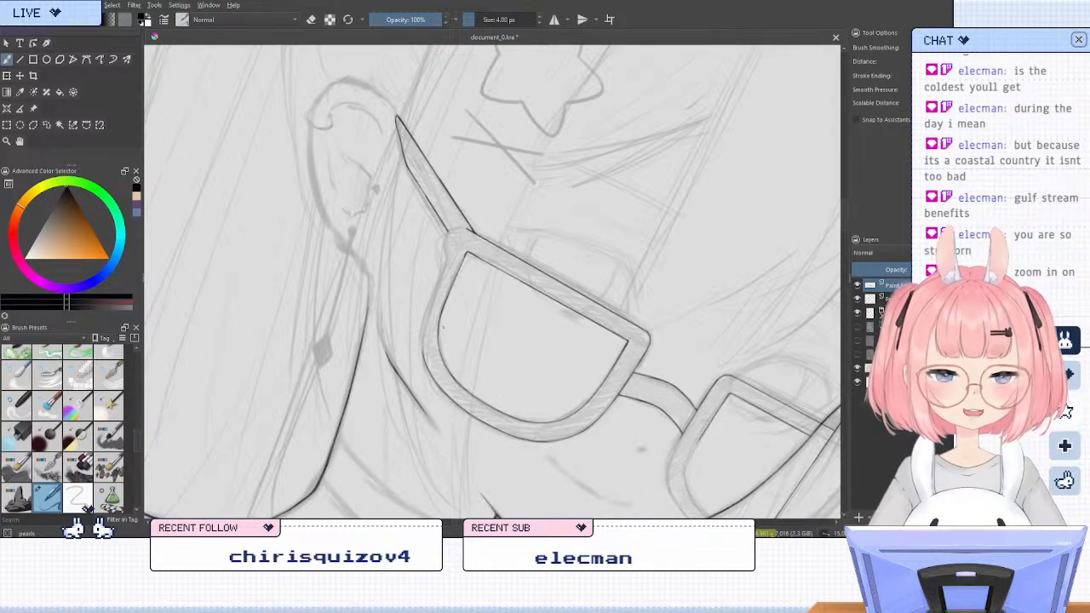
key(6)
key(6)
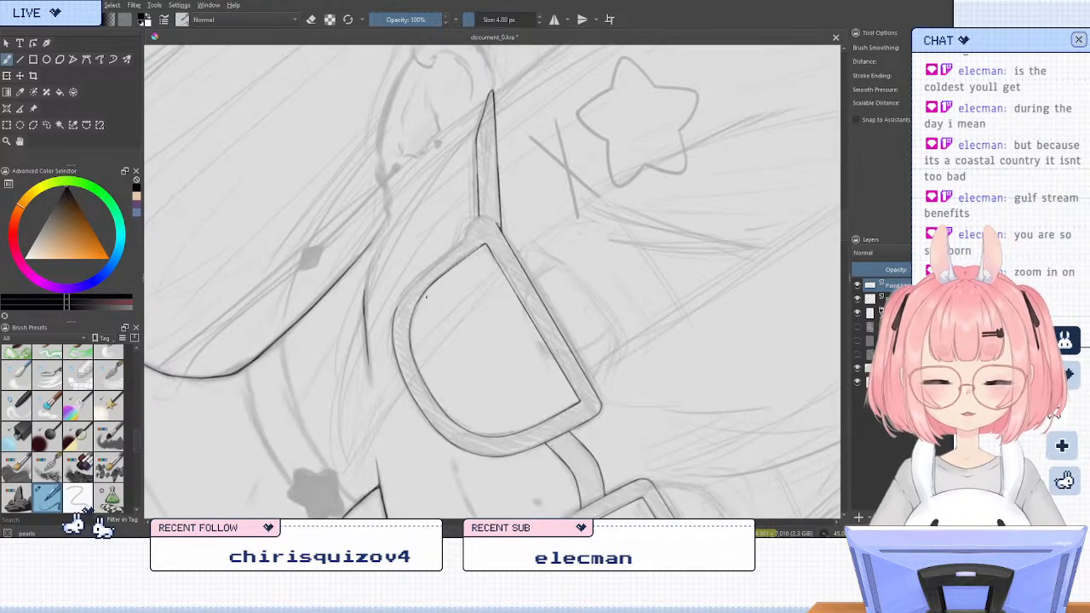
scroll(426, 296, up, 2)
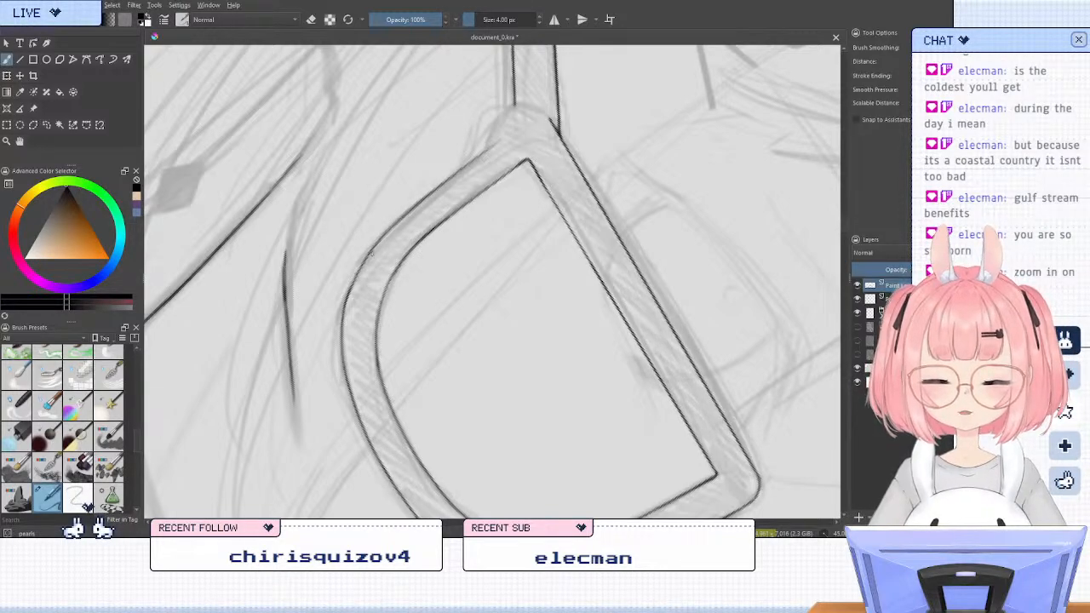
key(e)
Clean up the join in the frame's outer edge at the ear-side bend with the eraser and extend the line to the hinge corner
key(e)
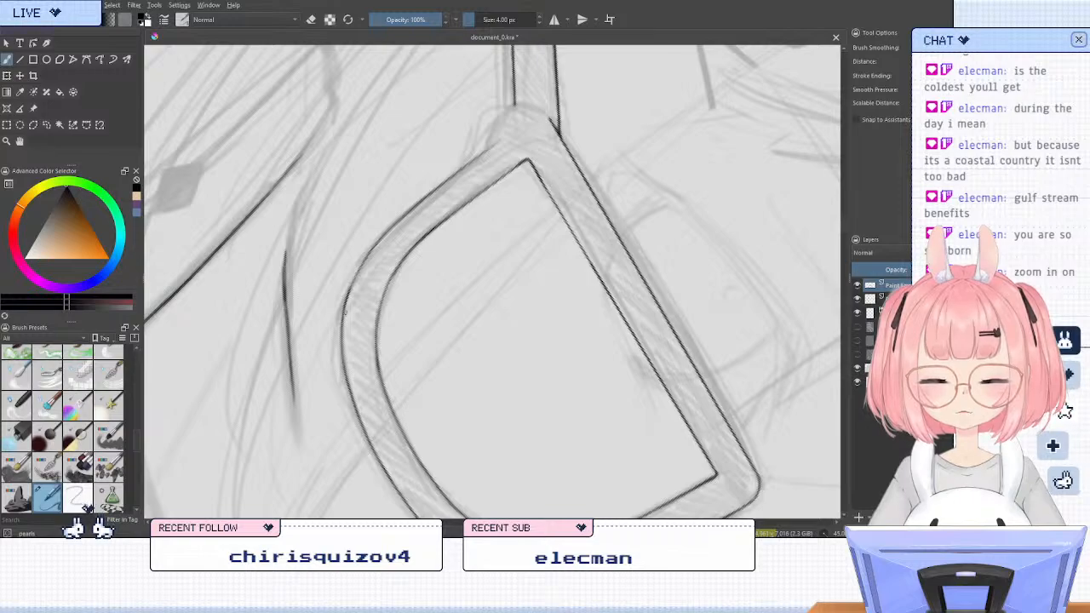
key(e)
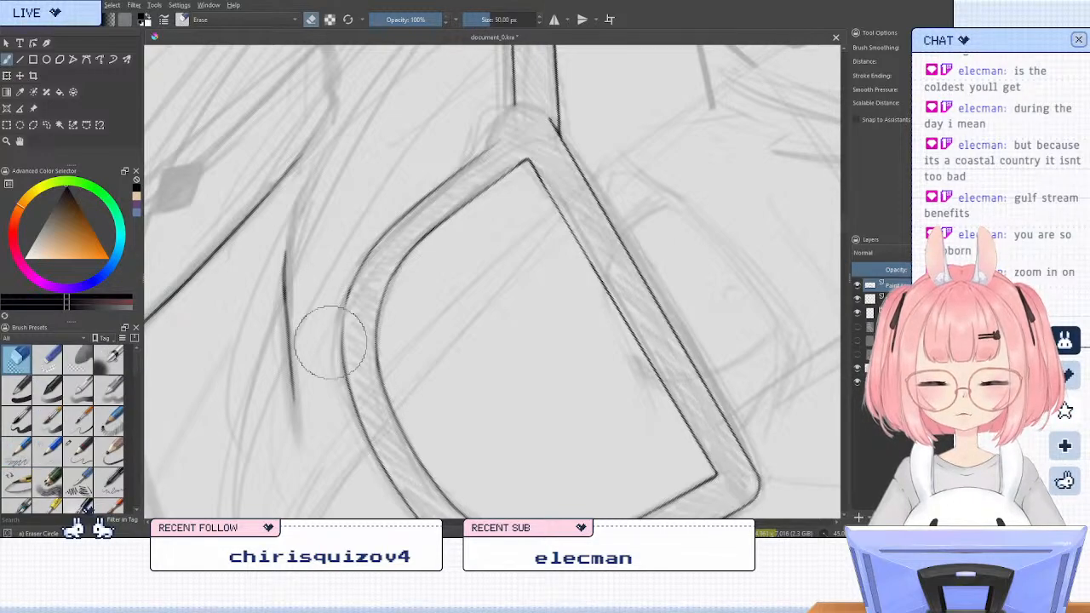
key(e)
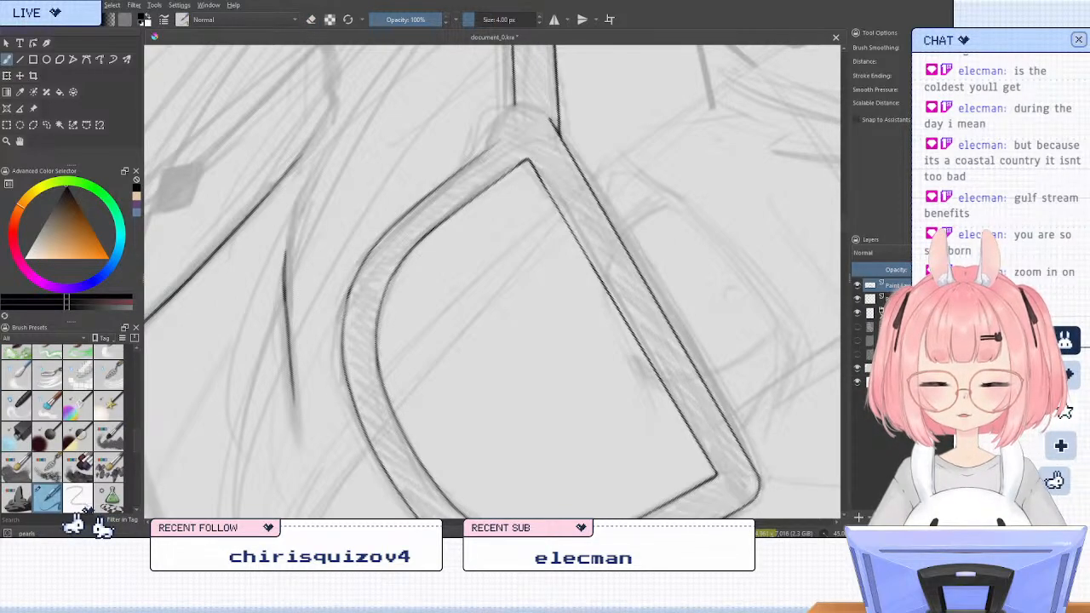
key(e)
key(e)
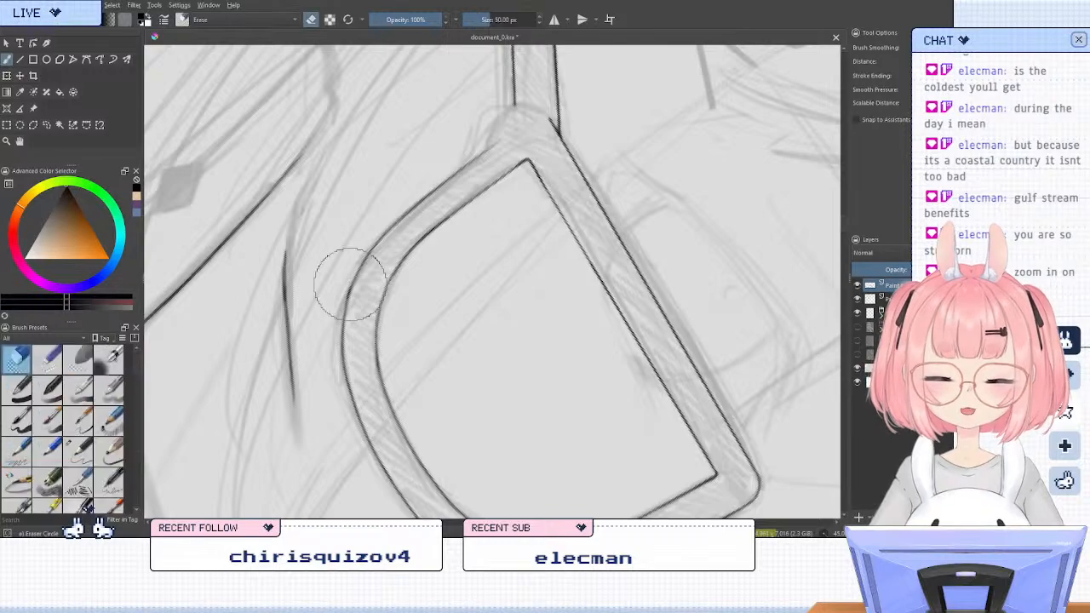
key(e)
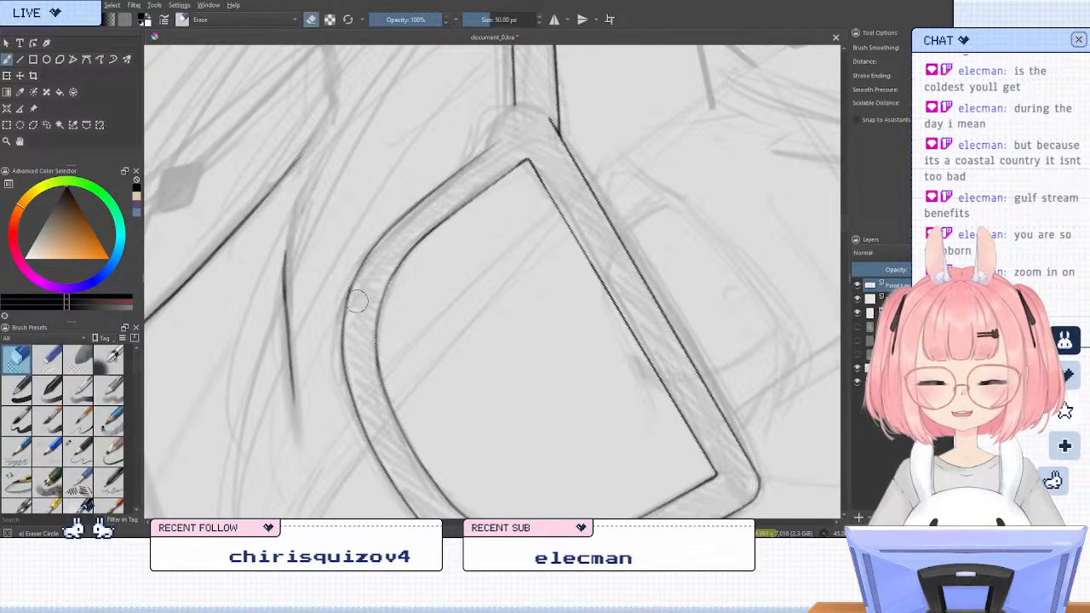
drag(351, 291, 354, 327)
key(e)
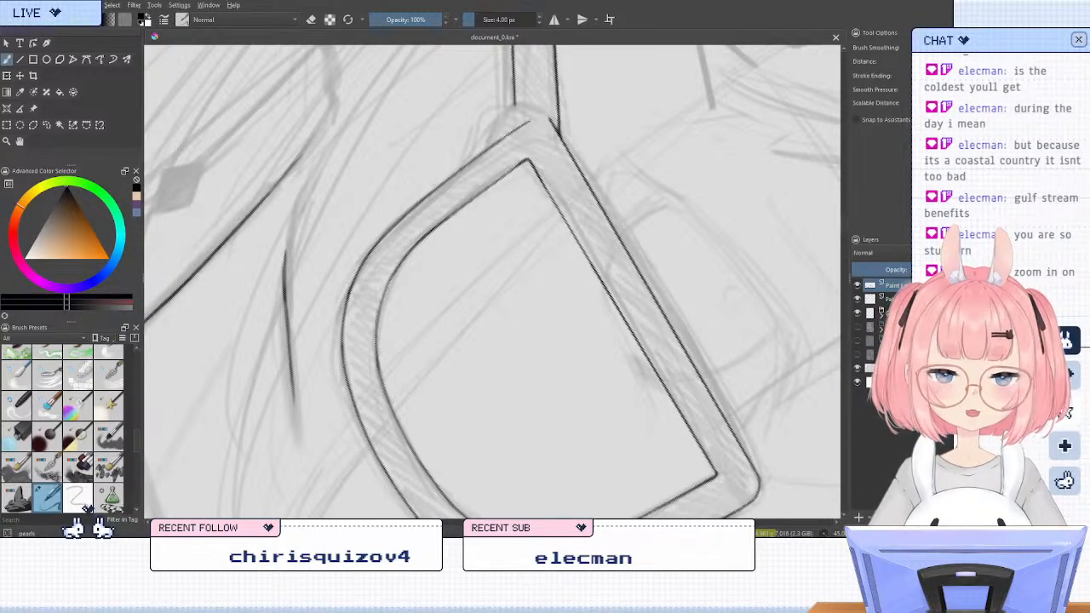
Ink the frame's rounded outer corner where it meets the temple arm and refine it with the eraser
key(6)
key(5)
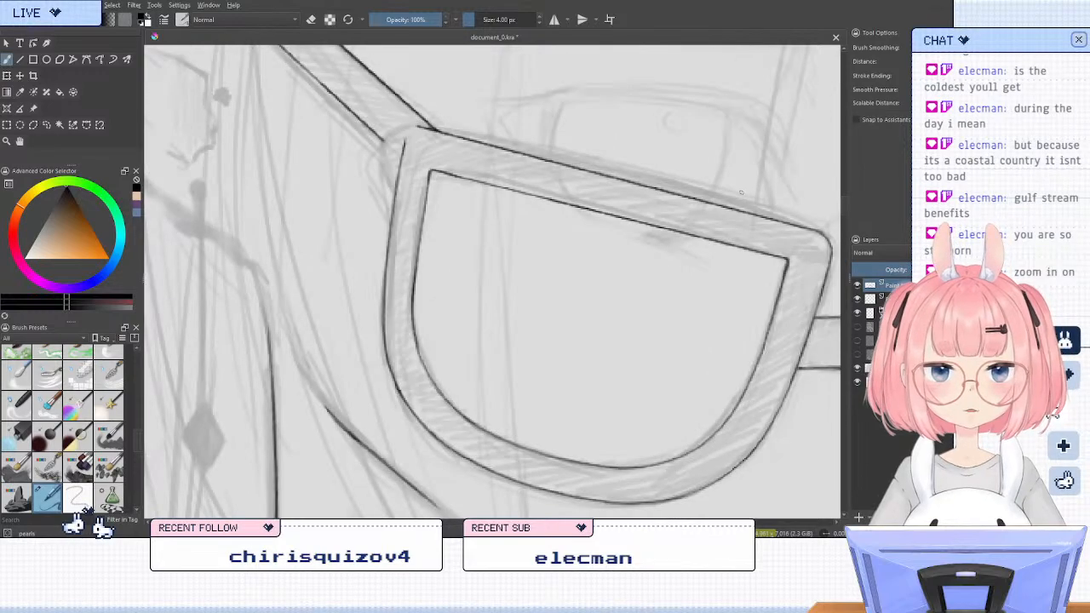
key(m)
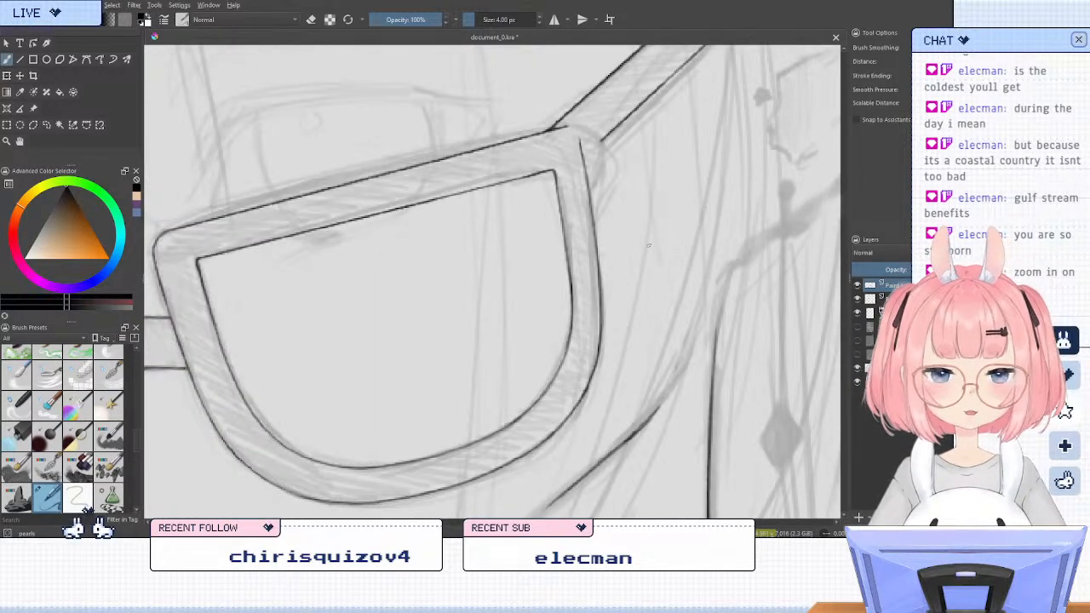
scroll(593, 99, up, 2)
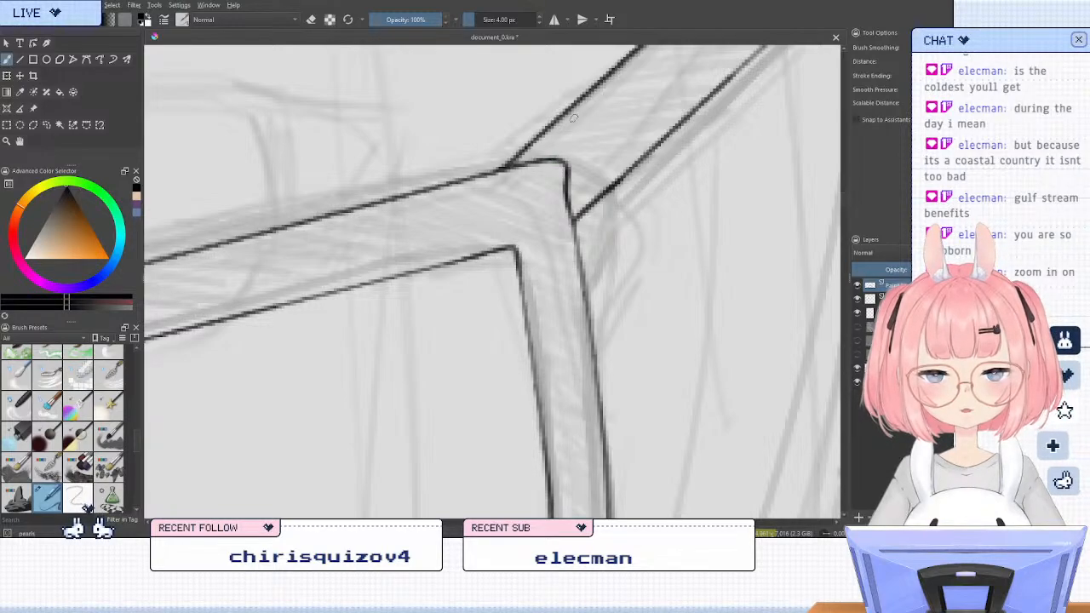
key(e)
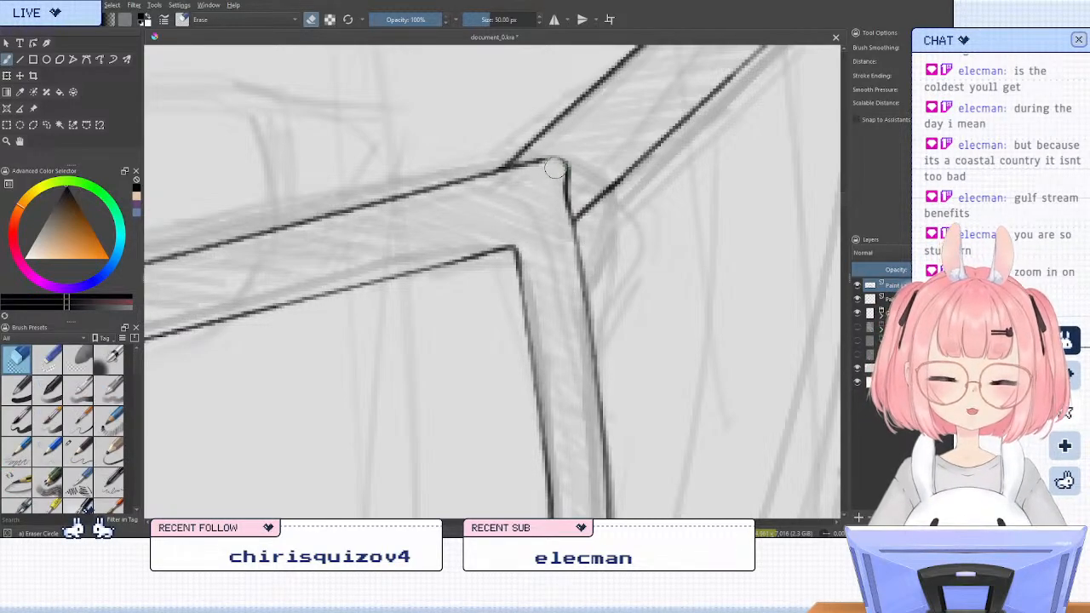
key(e)
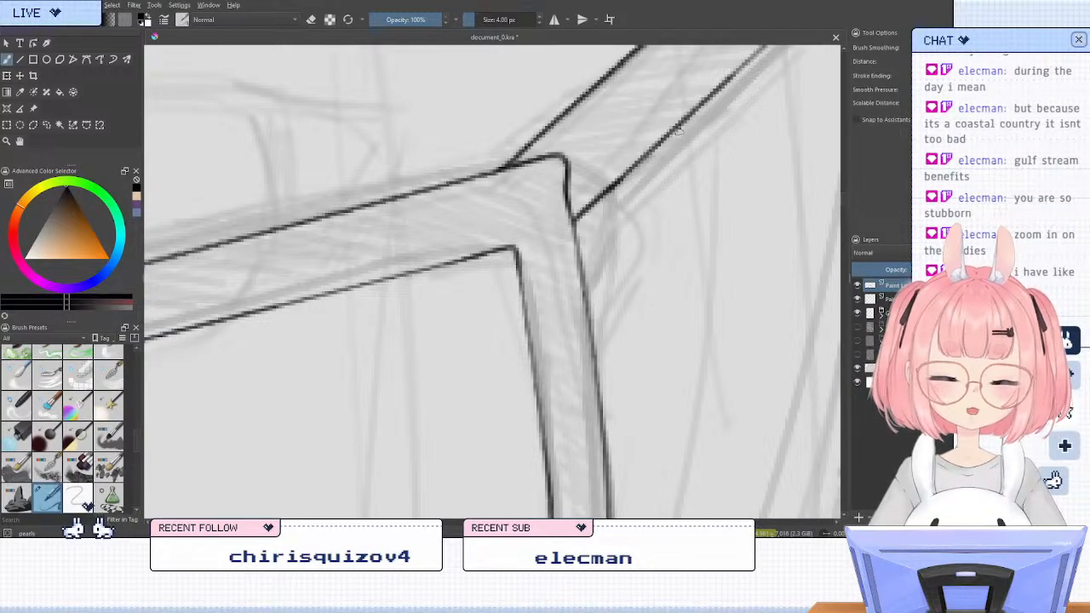
scroll(646, 179, down, 4)
scroll(639, 149, up, 4)
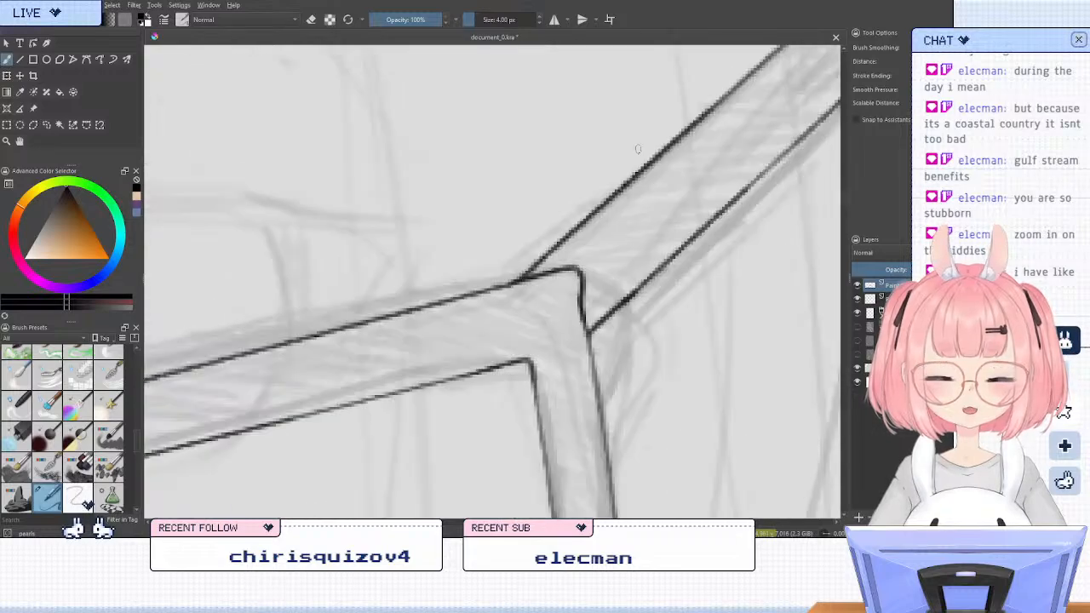
Erase the outer hinge corner and try redrawing it with a tighter bend between the frame's top and side edges
key(slash)
mouse_move(577, 269)
mouse_down()
mouse_move(589, 294)
mouse_move(573, 265)
mouse_up()
key(slash)
key(slash)
key(slash)
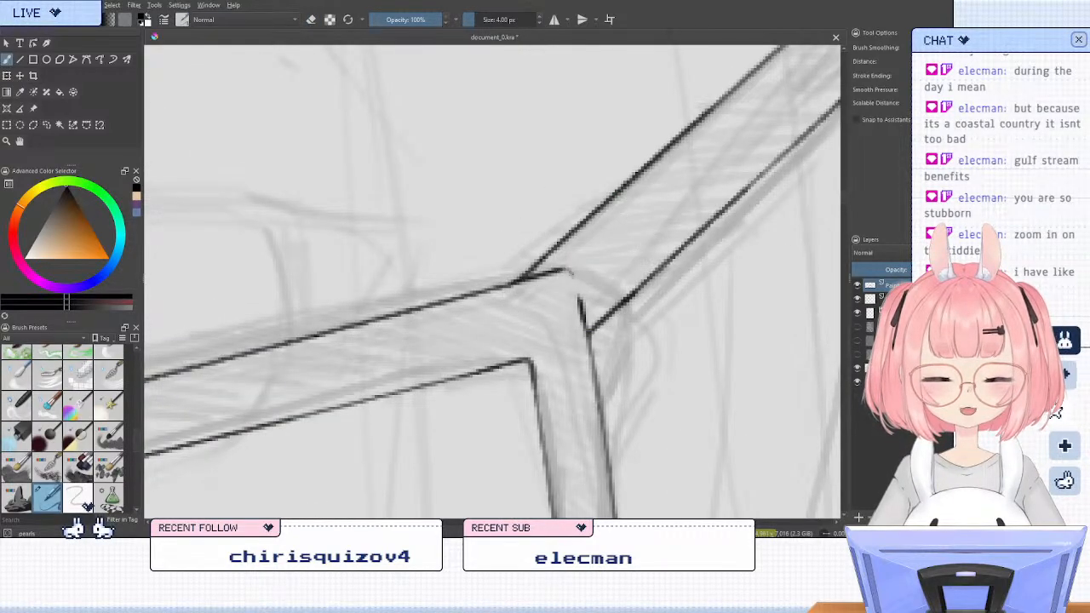
drag(582, 303, 569, 271)
key(ctrl+z)
drag(584, 311, 569, 271)
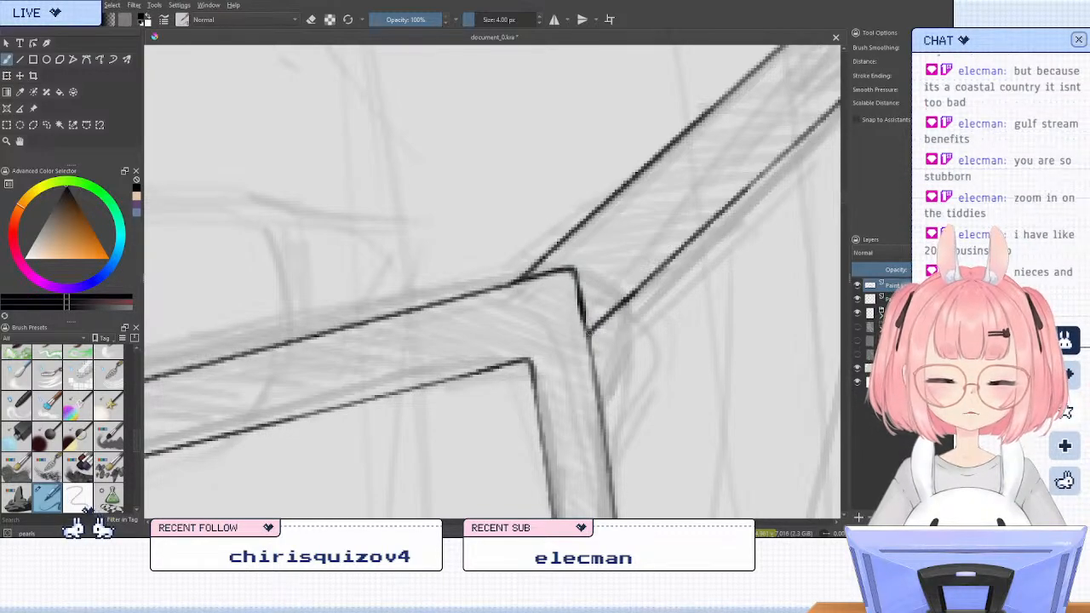
Erase the tip of the hinge corner again and try a softer curve down into the frame's side edge
key(/)
drag(577, 261, 573, 264)
key(/)
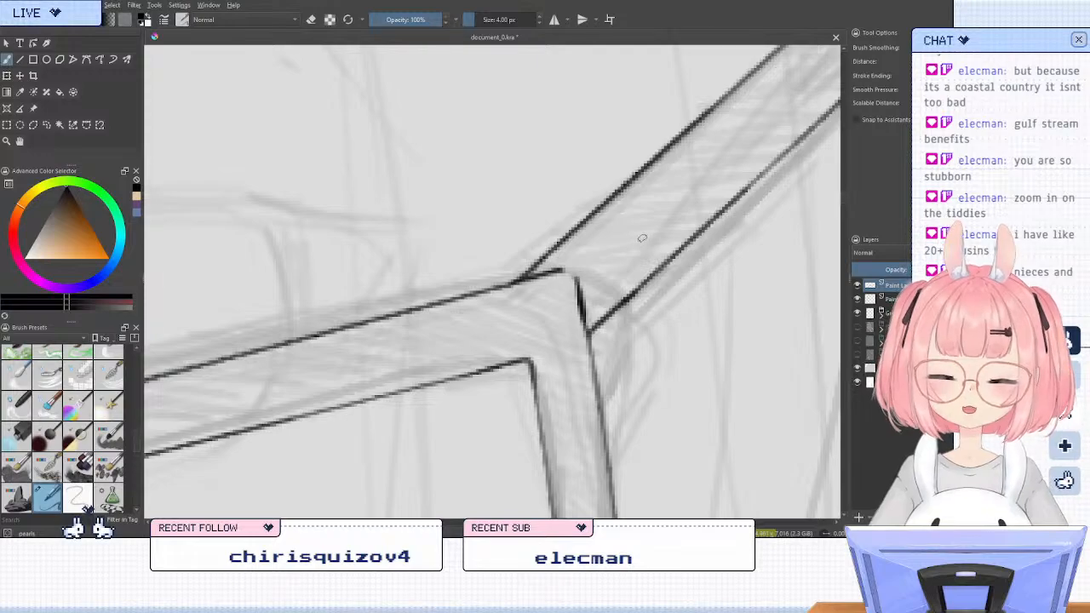
key(m)
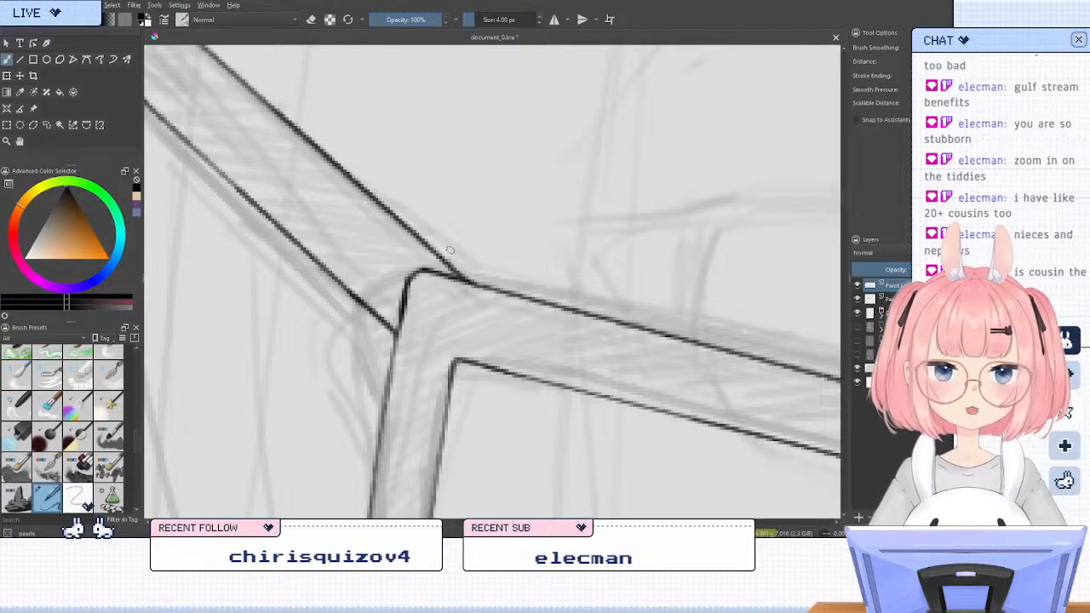
key(4)
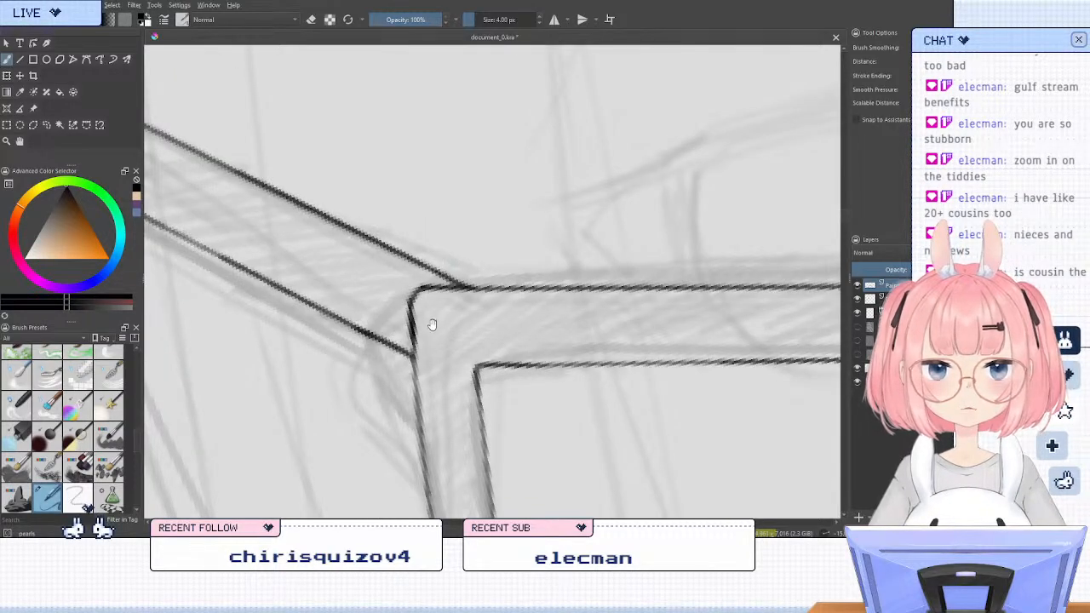
scroll(438, 318, up, 2)
key(slash)
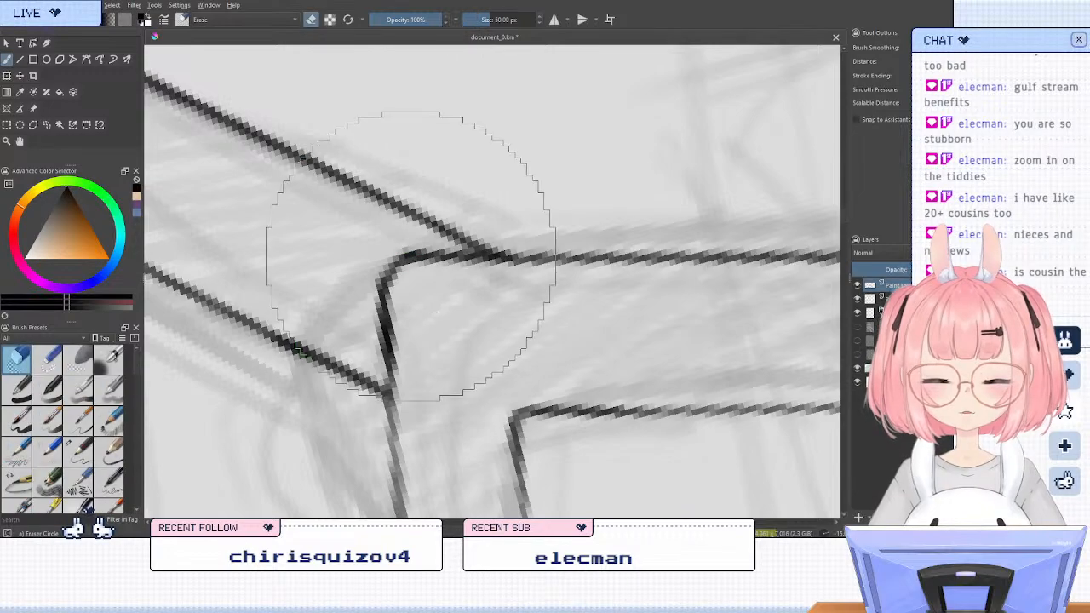
mouse_move(409, 256)
mouse_down()
mouse_move(377, 287)
mouse_move(385, 327)
mouse_move(450, 254)
mouse_move(408, 267)
mouse_move(386, 335)
mouse_up()
key(slash)
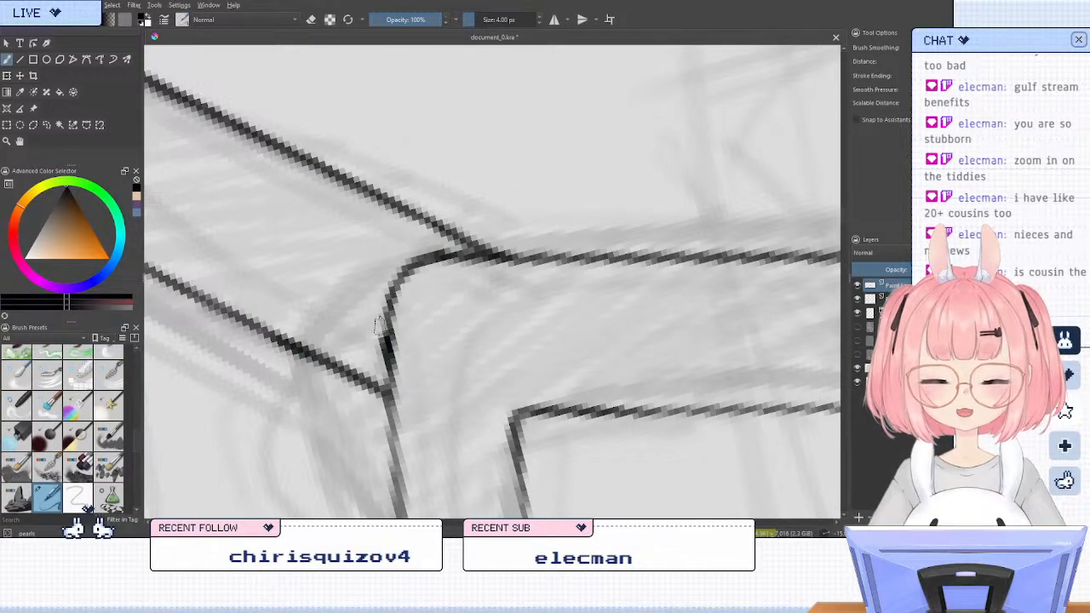
key(slash)
key(slash)
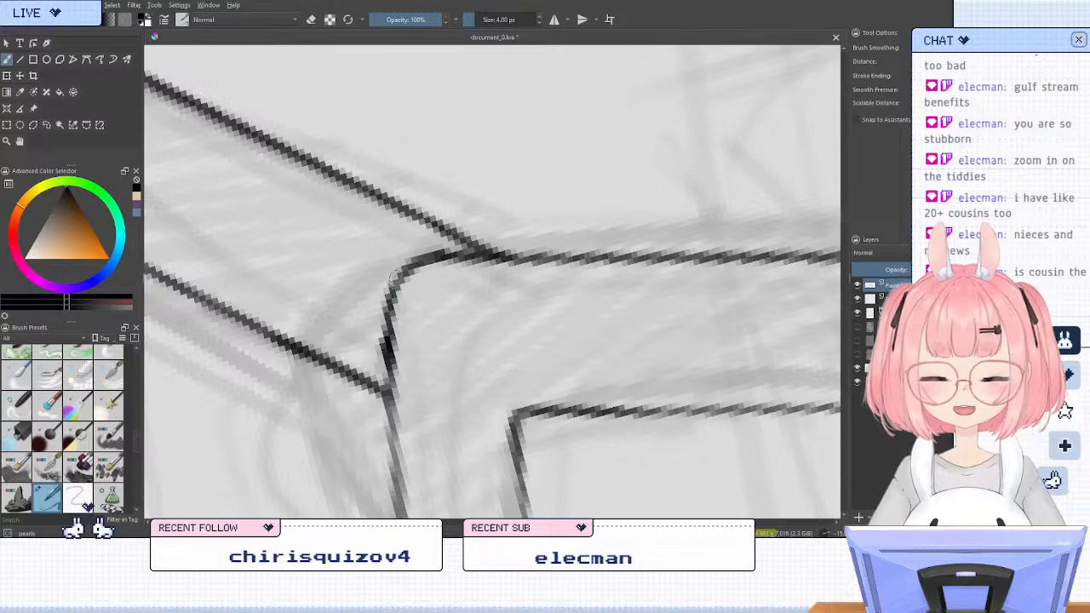
Check the hinge corner in mirrored view, then trim its top and try a more pointed bend
key(5)
scroll(375, 205, down, 4)
key(m)
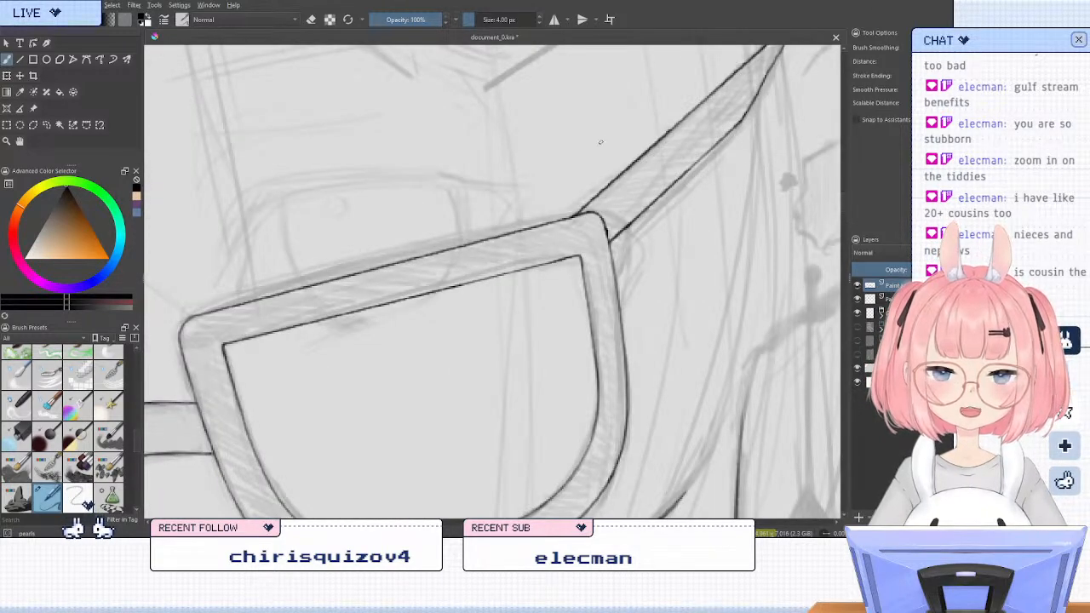
scroll(600, 142, up, 2)
key(4)
key(4)
key(slash)
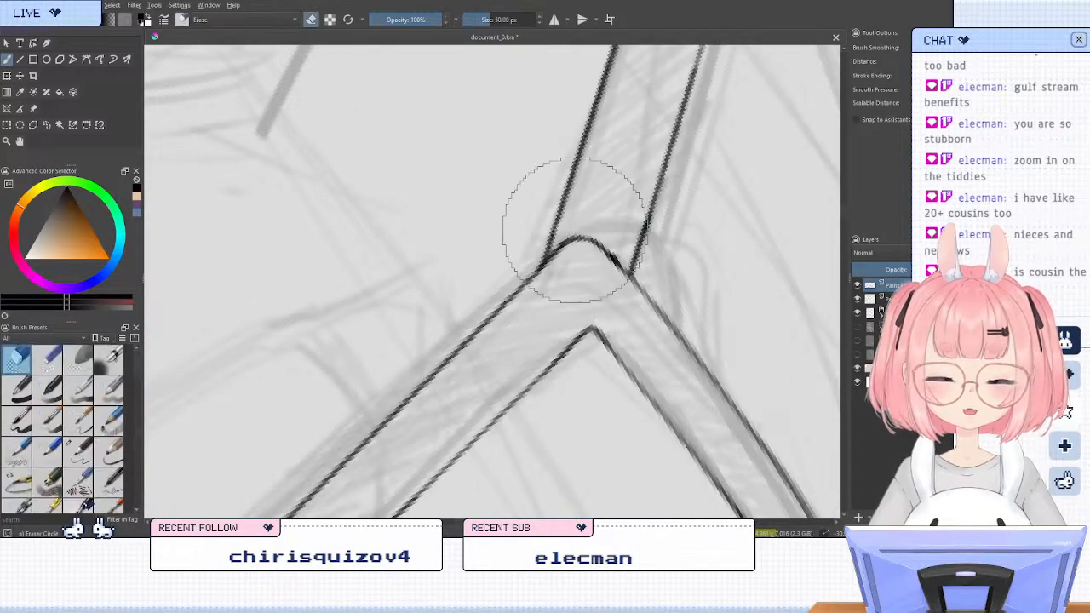
mouse_move(579, 236)
mouse_down()
mouse_move(550, 266)
mouse_move(582, 238)
mouse_up()
key(slash)
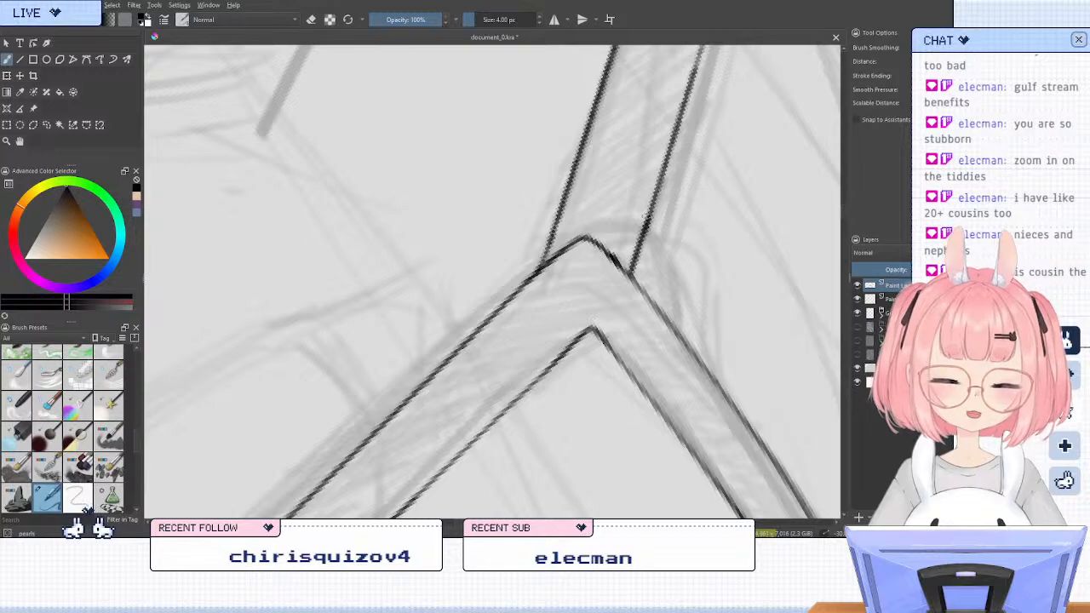
Erase the pointed tip of the hinge corner and redraw it as a smooth rounded curve joining the frame's top and side edges
key(slash)
drag(589, 224, 587, 239)
key(slash)
key(5)
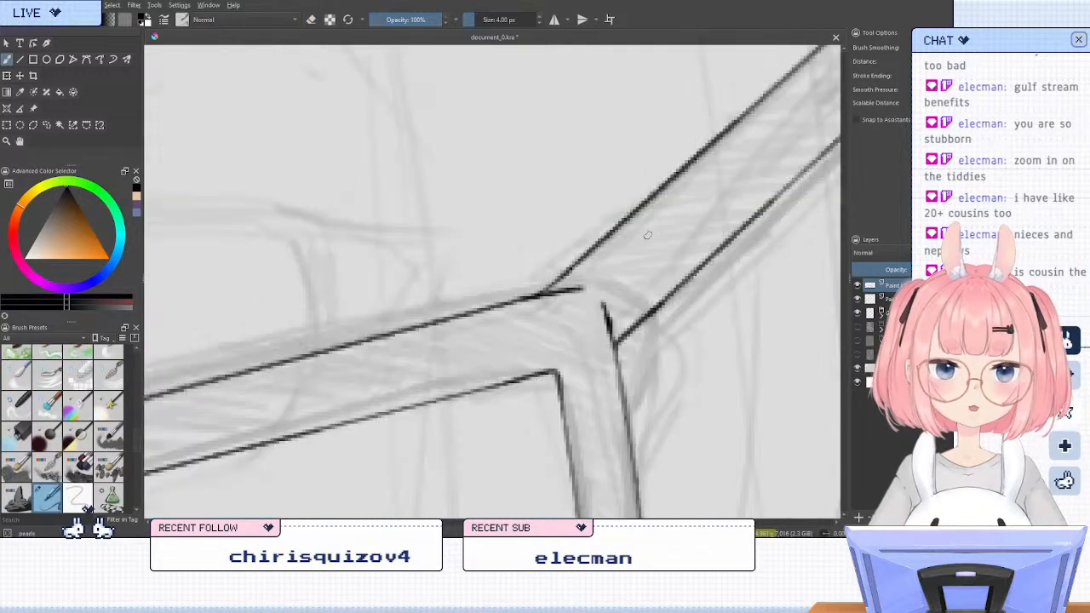
key(m)
key(4)
key(4)
key(4)
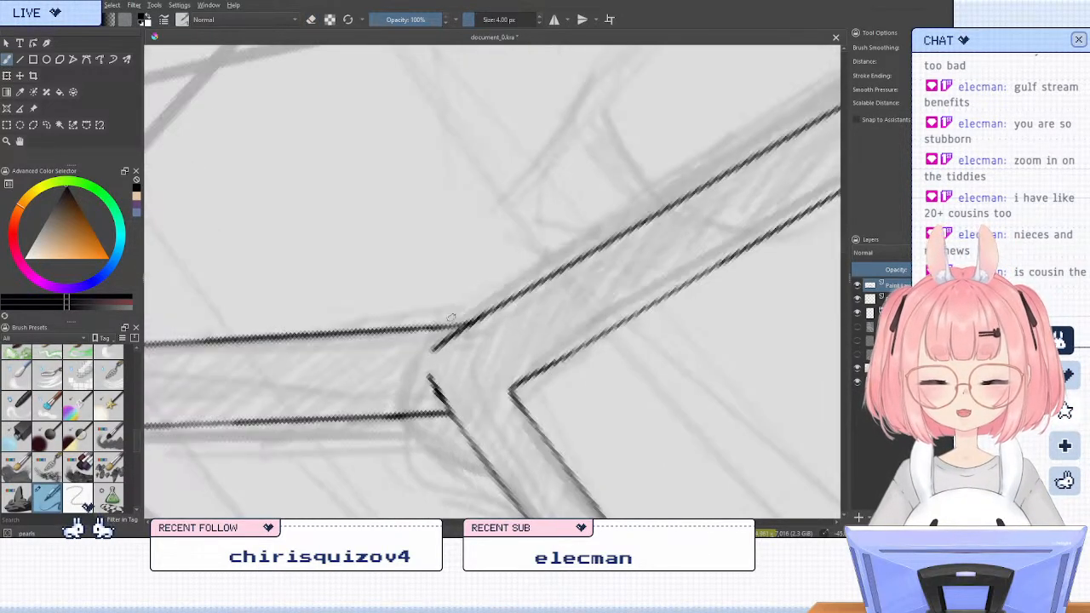
key(slash)
drag(456, 351, 444, 339)
key(slash)
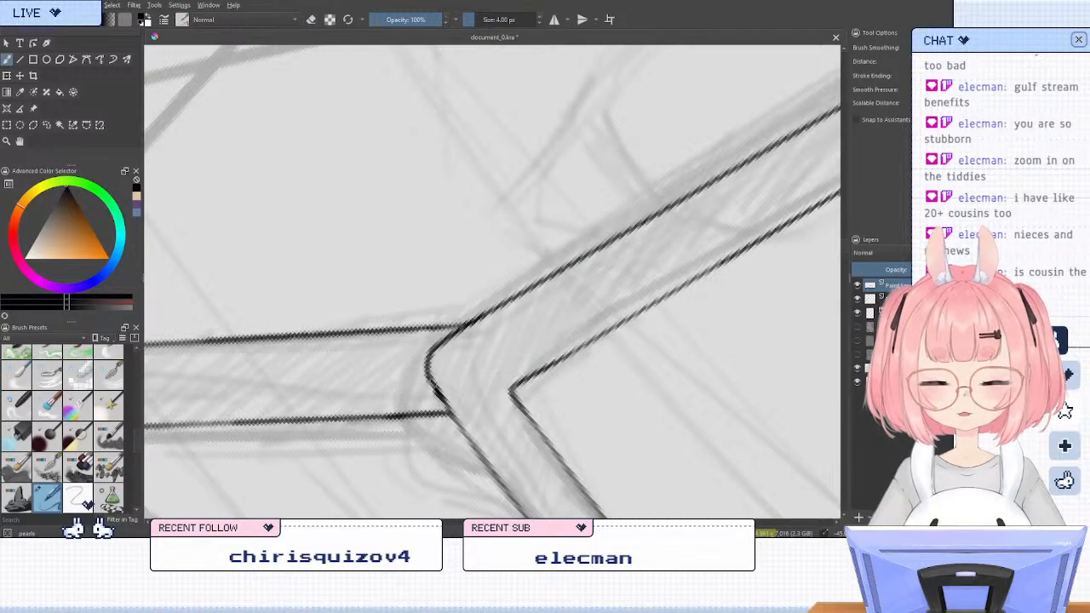
key(6)
key(6)
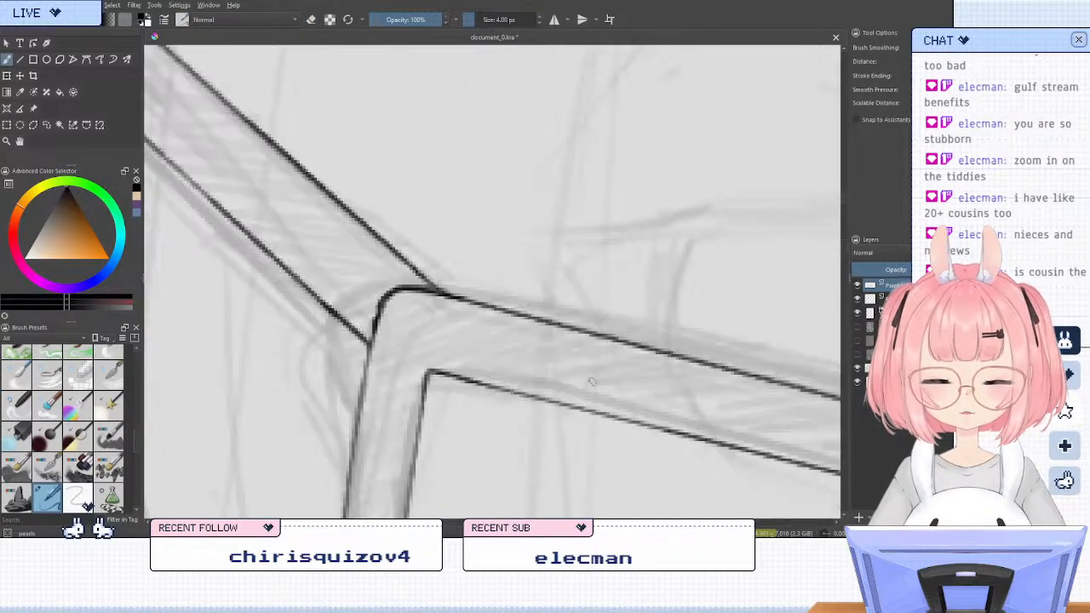
scroll(524, 168, down, 5)
scroll(524, 168, up, 5)
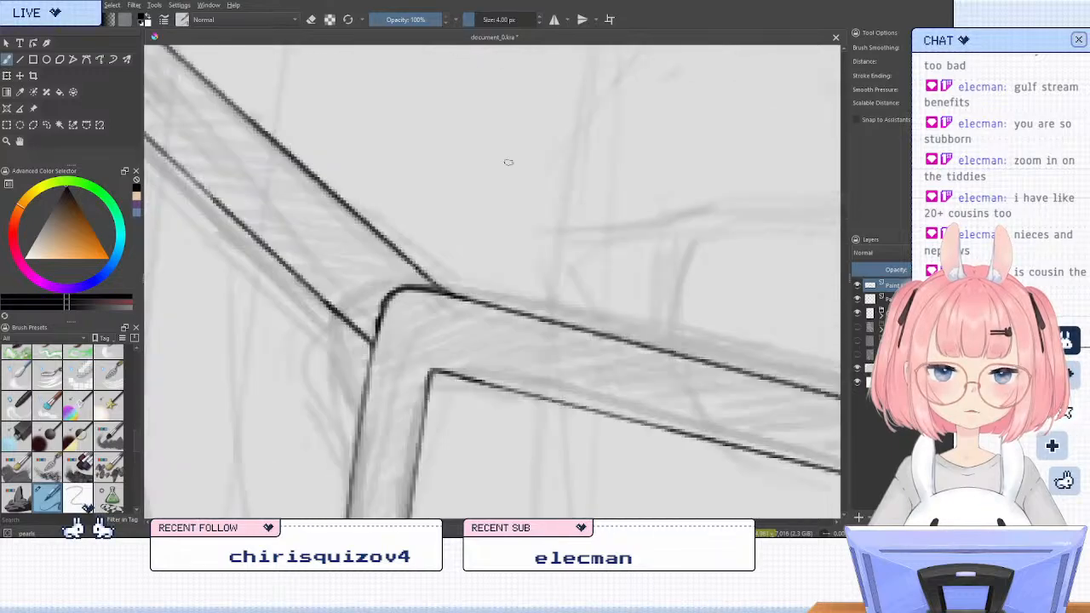
Draw a straight inner line along the temple arm's upper edge from the hinge corner to the arm's tip with the Line tool
key(6)
key(6)
key(6)
key(6)
key(6)
key(6)
scroll(349, 430, down, 2)
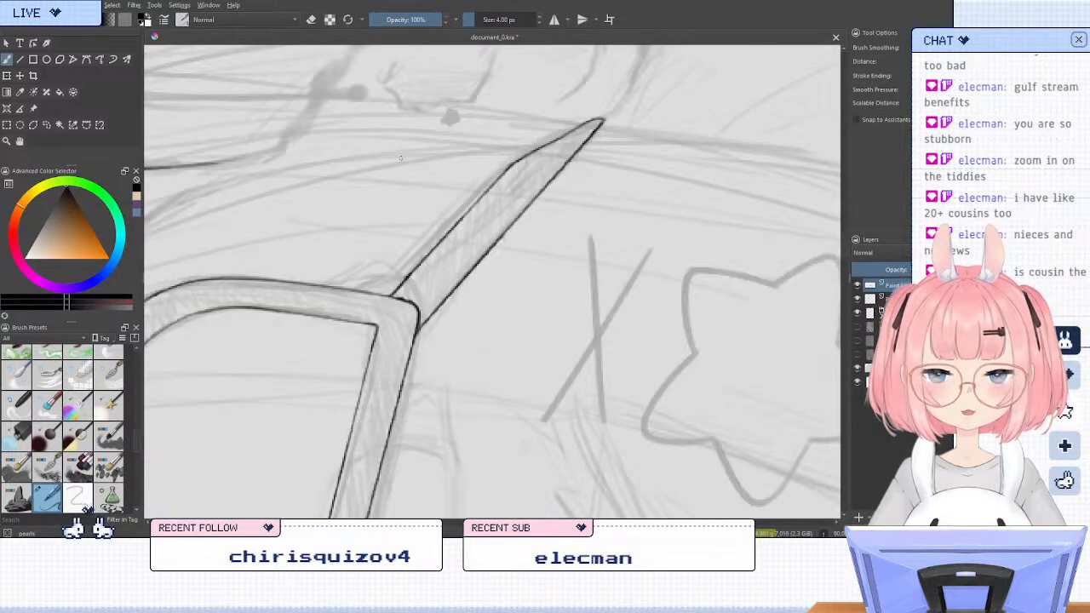
key(6)
click(20, 59)
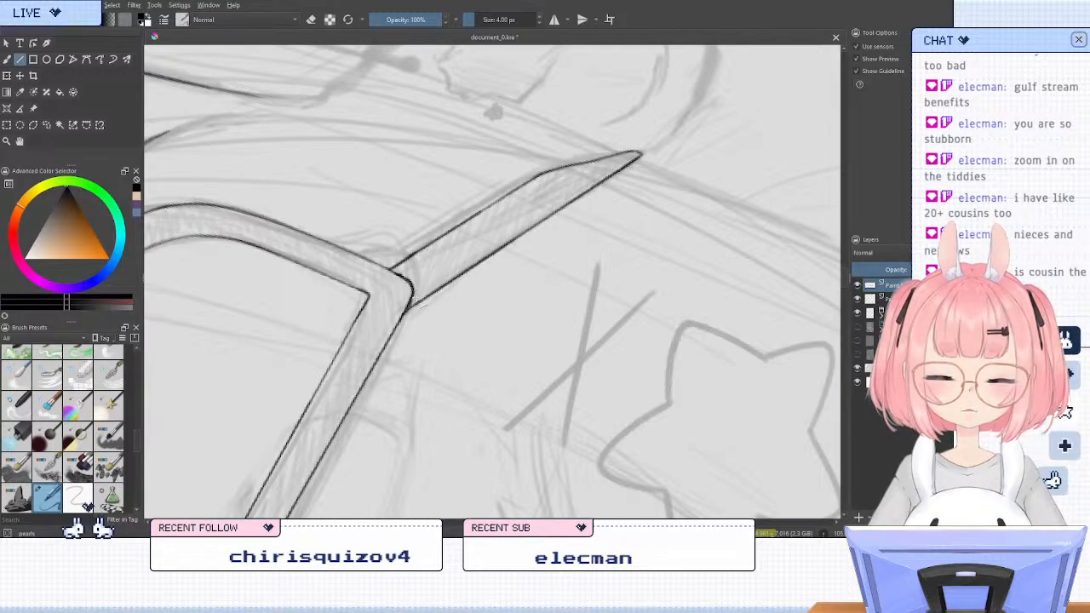
drag(414, 295, 628, 164)
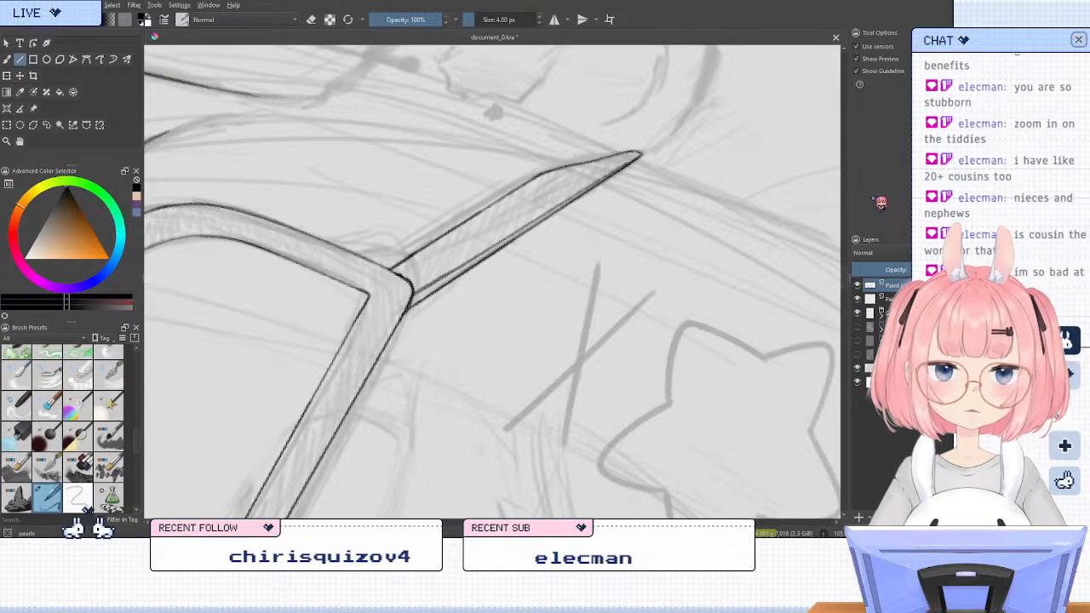
Replace the temple arm's inner line with a new straight line from the hinge corner to the arm's tip, checking it in mirrored view
key(ctrl+z)
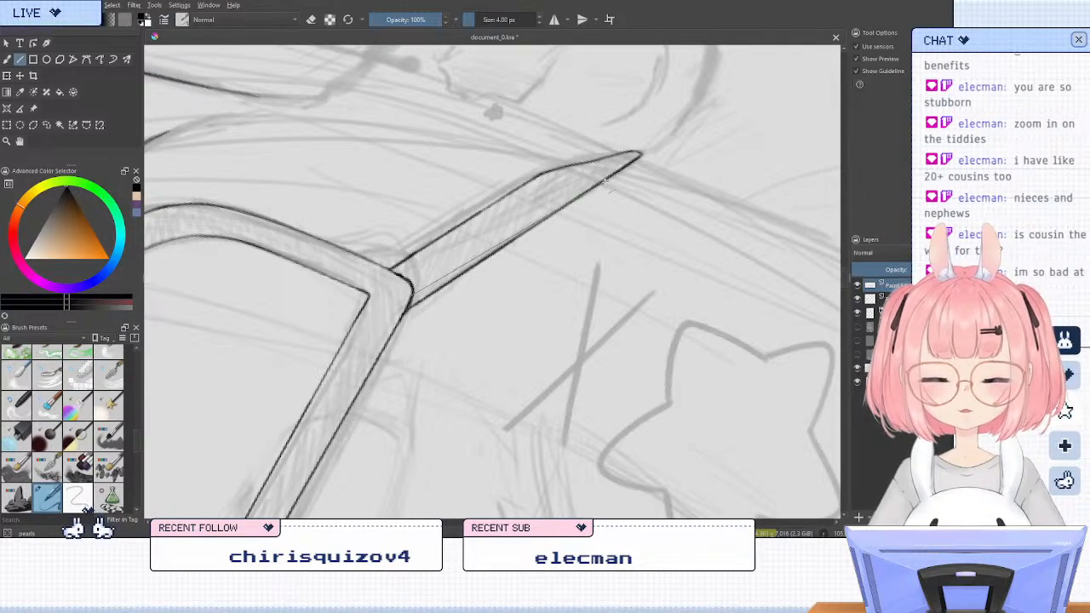
mouse_move(414, 306)
mouse_down()
mouse_move(550, 217)
mouse_move(412, 294)
mouse_up()
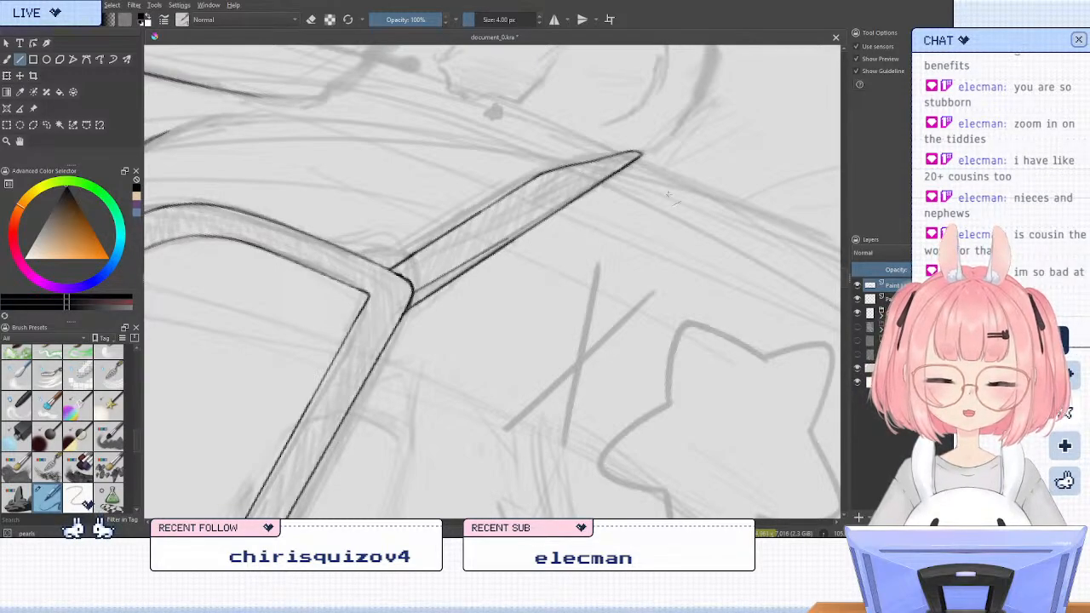
key(m)
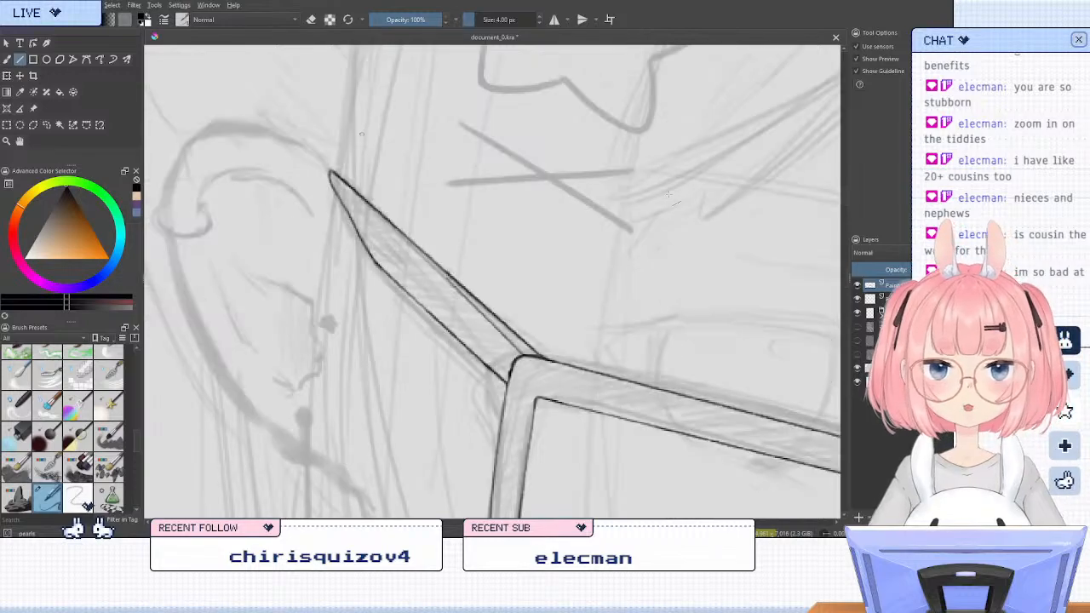
key(6)
key(6)
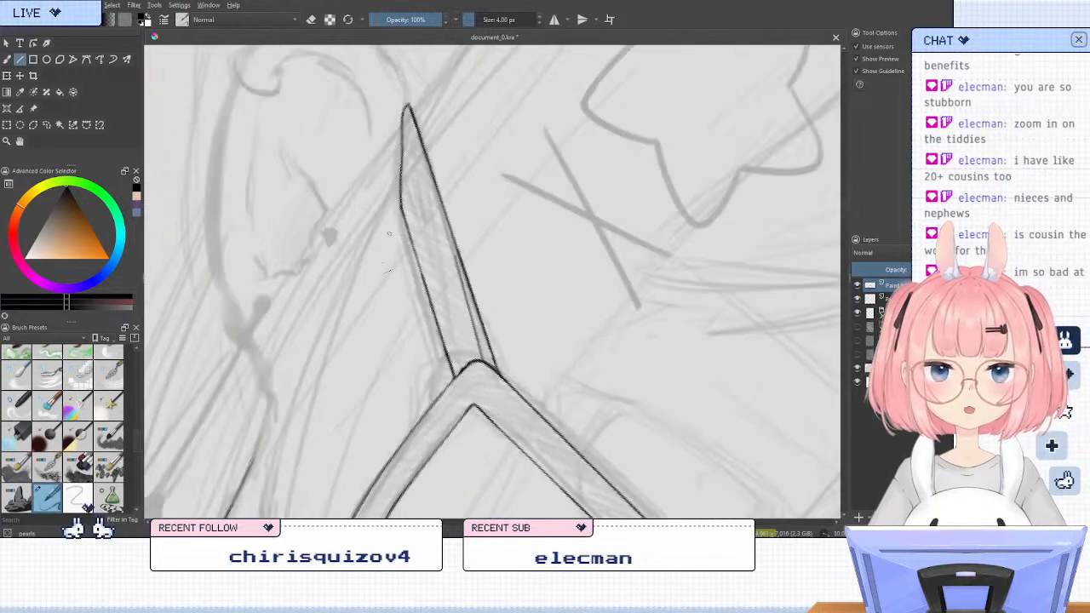
key(ctrl+z)
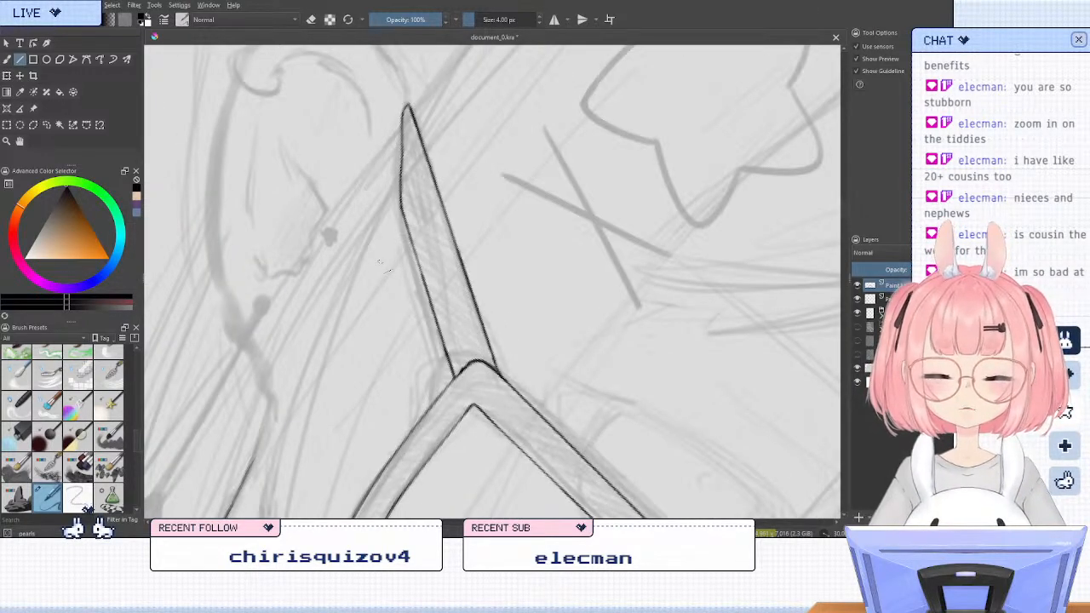
key(6)
key(6)
key(6)
key(6)
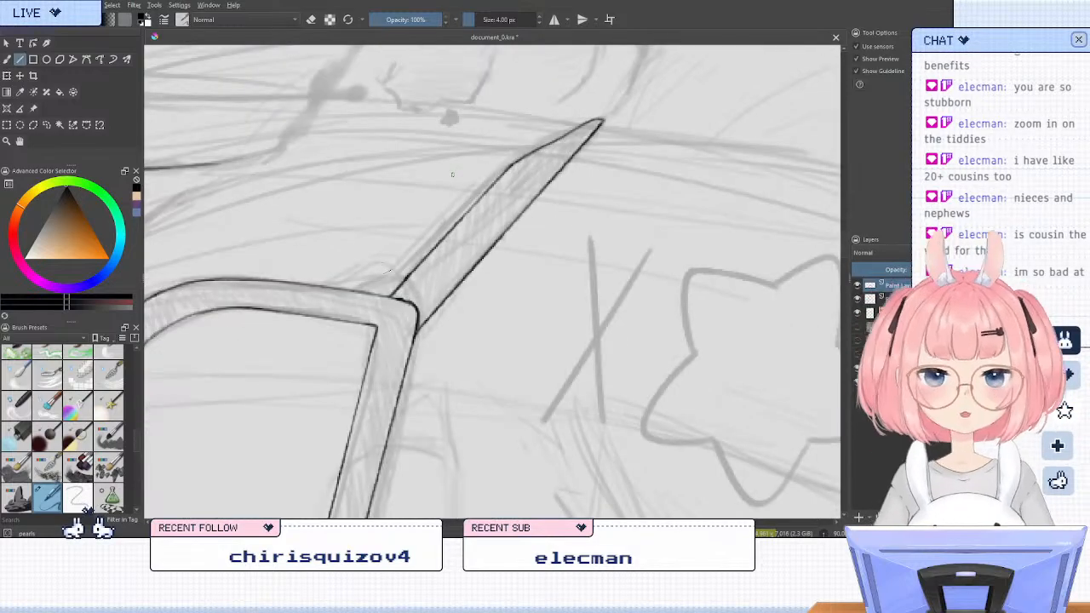
drag(419, 321, 602, 122)
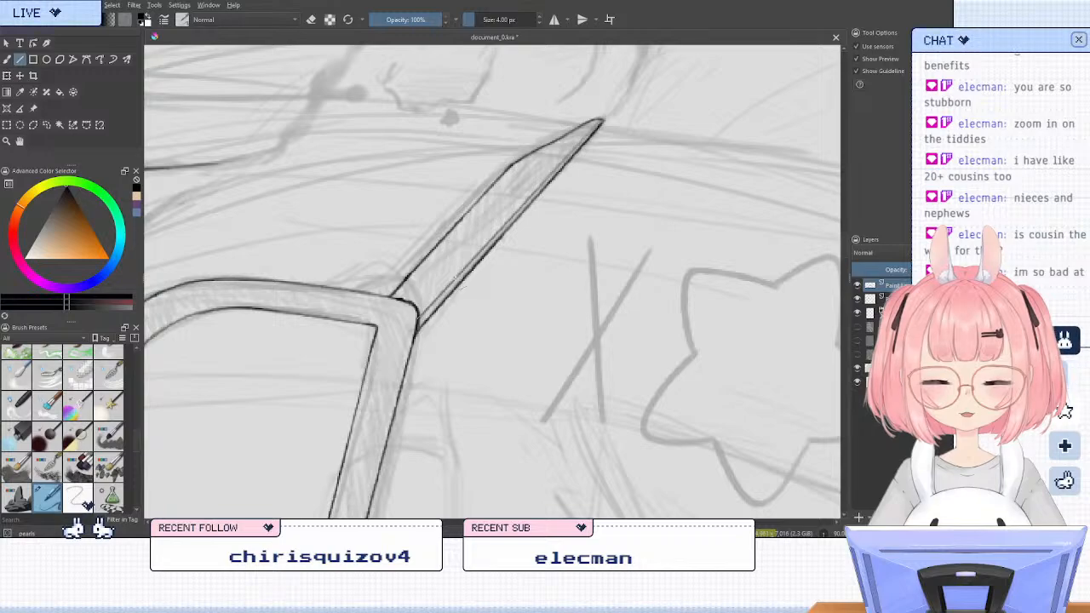
key(5)
scroll(413, 172, down, 4)
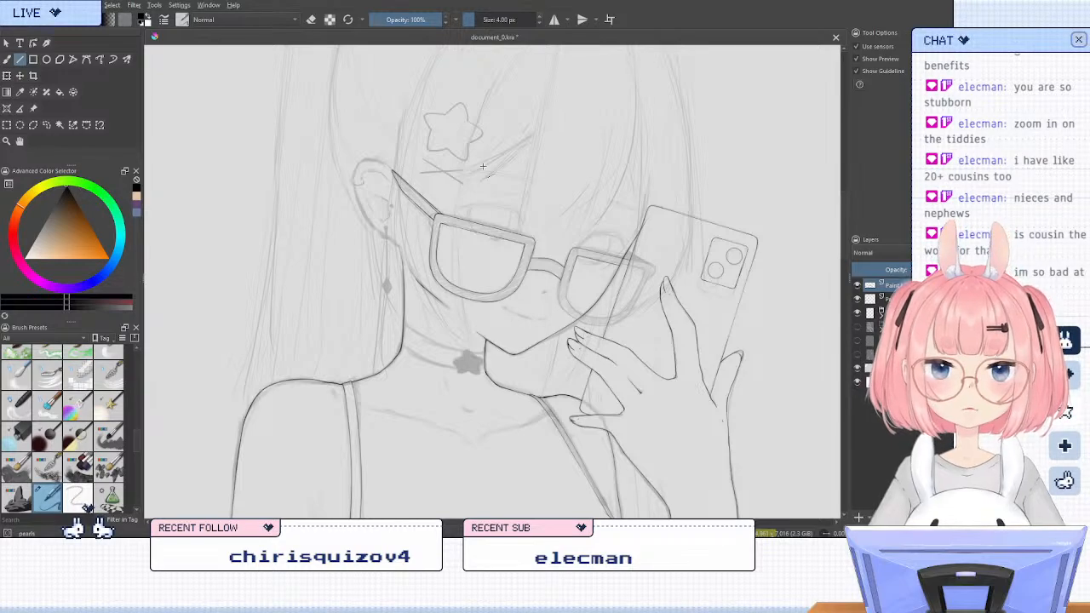
scroll(566, 220, up, 2)
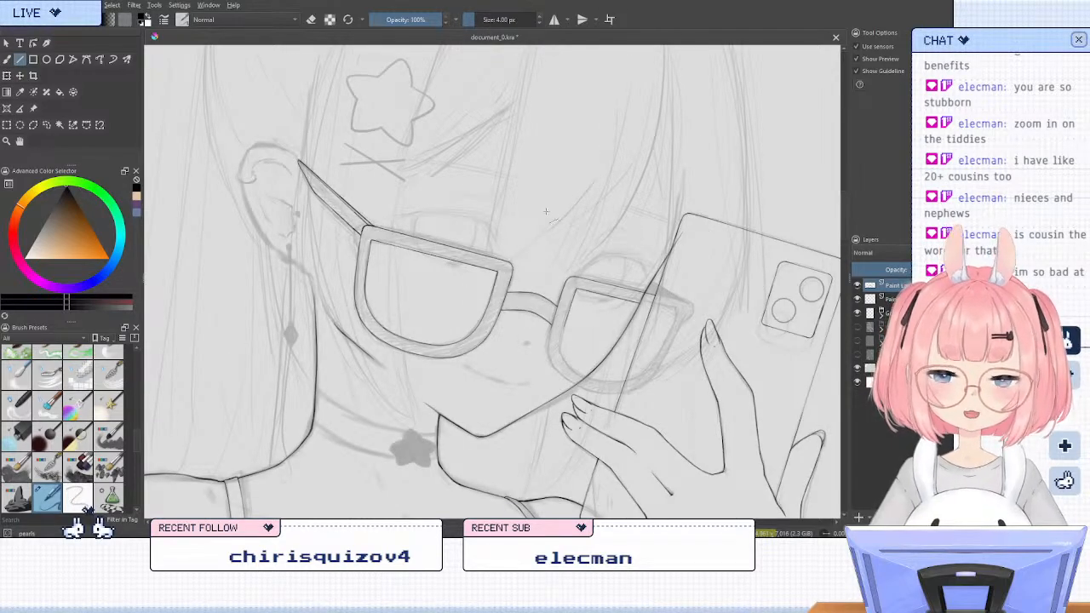
Extend the inner top line of the lens frame on the phone side to the phone's edge with the Brush tool
key(b)
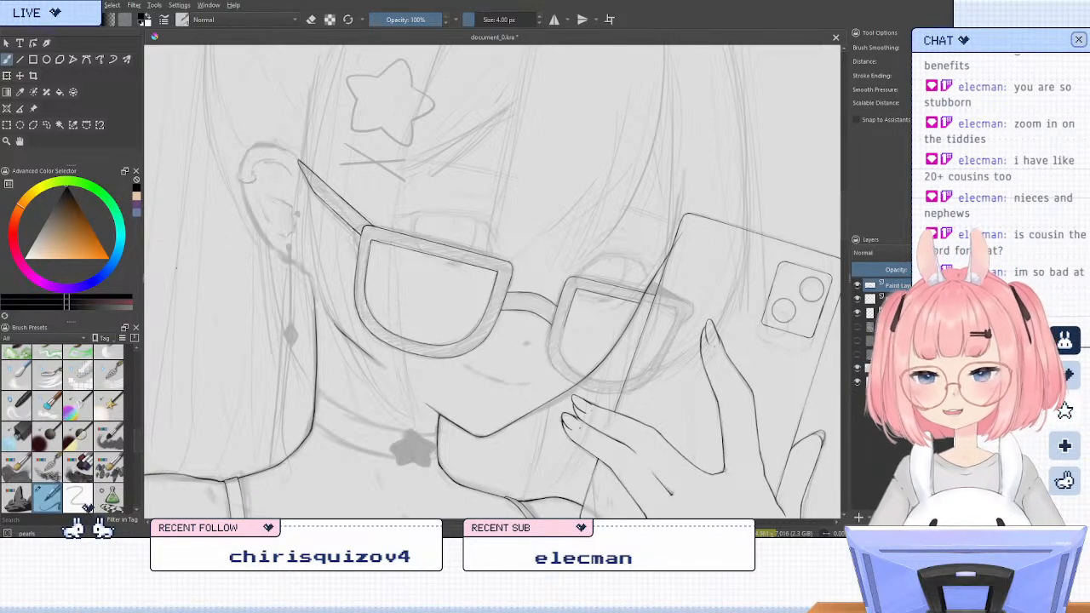
key(m)
key(m)
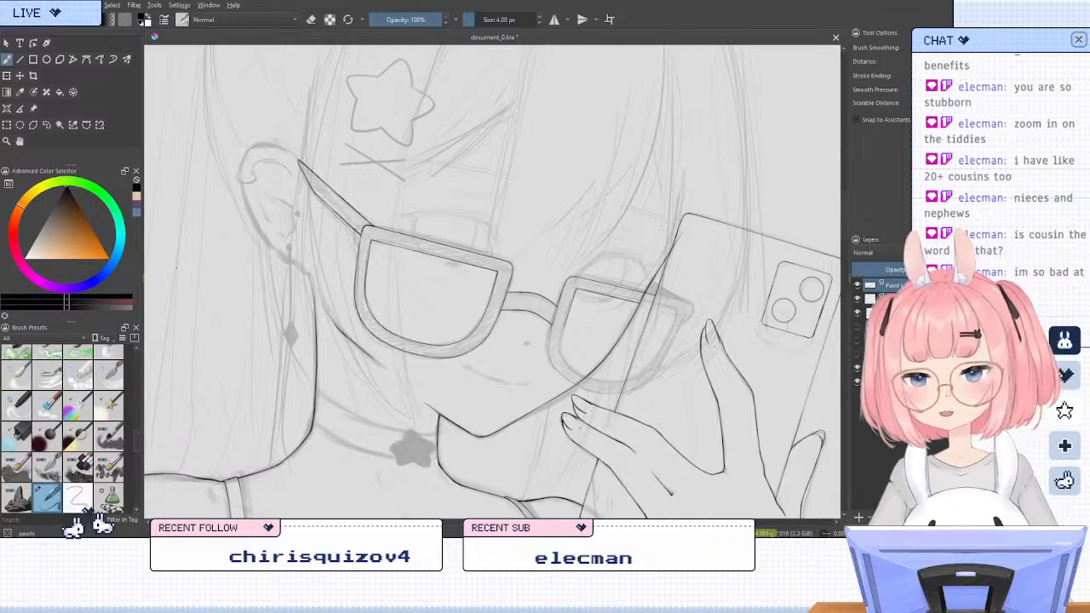
key(4)
key(4)
key(4)
key(4)
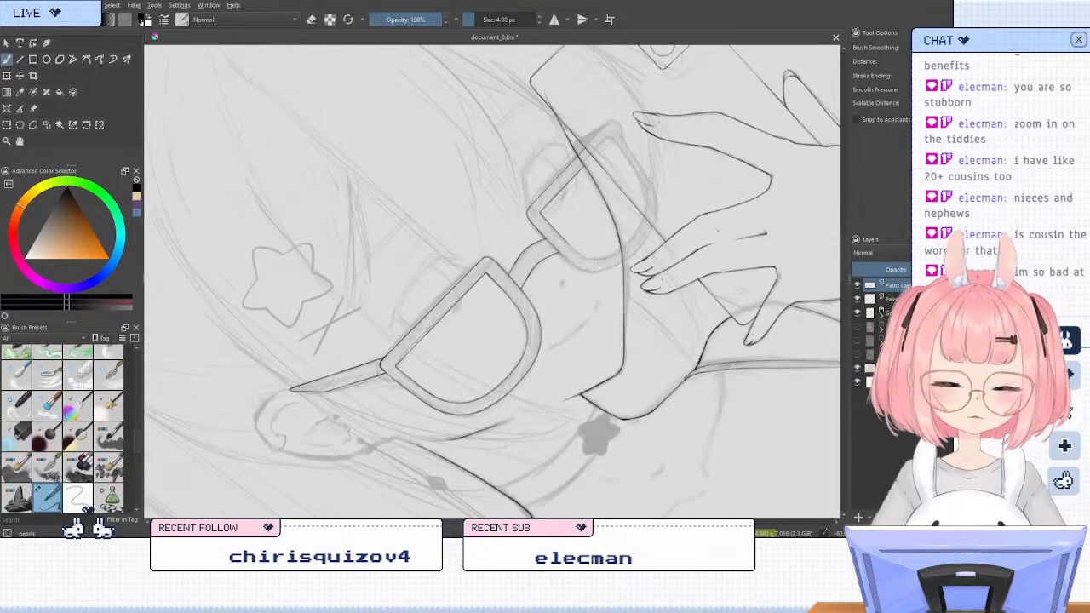
key(6)
key(6)
scroll(600, 200, up, 5)
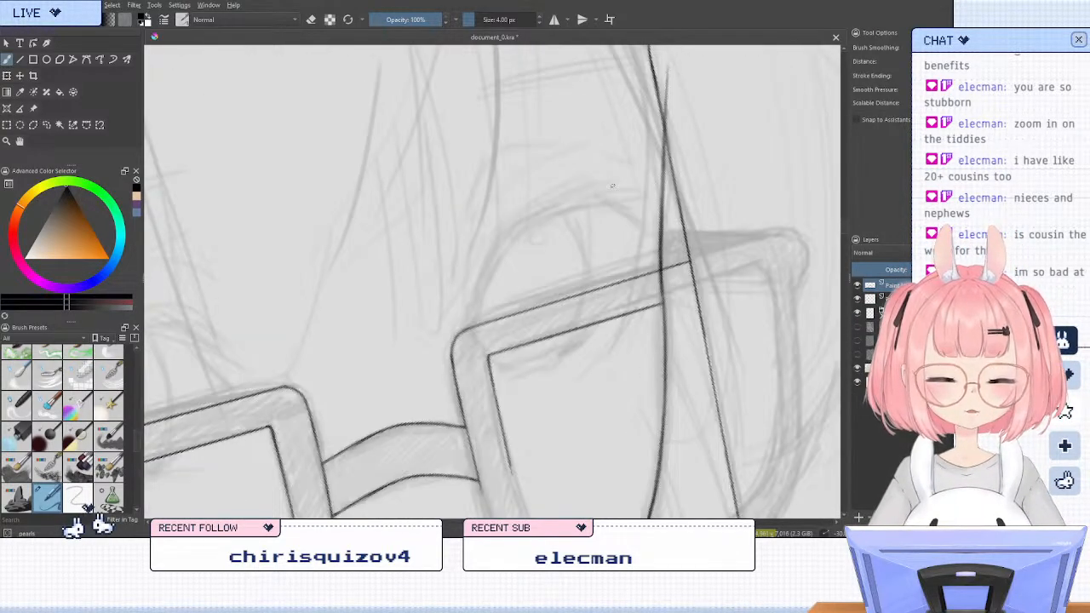
drag(694, 295, 662, 303)
key(ctrl+z)
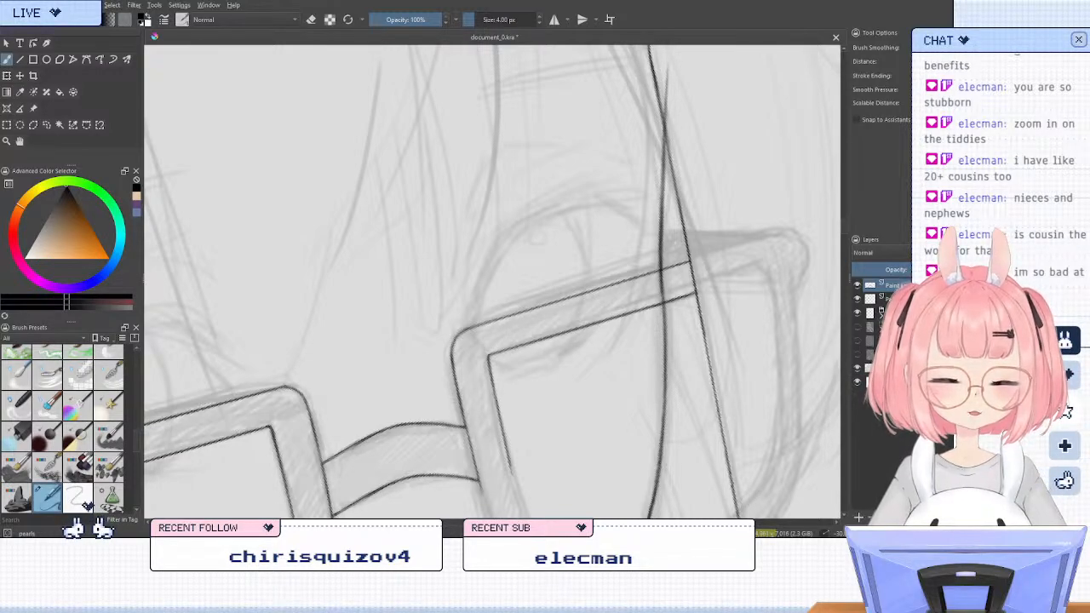
key(ctrl+z)
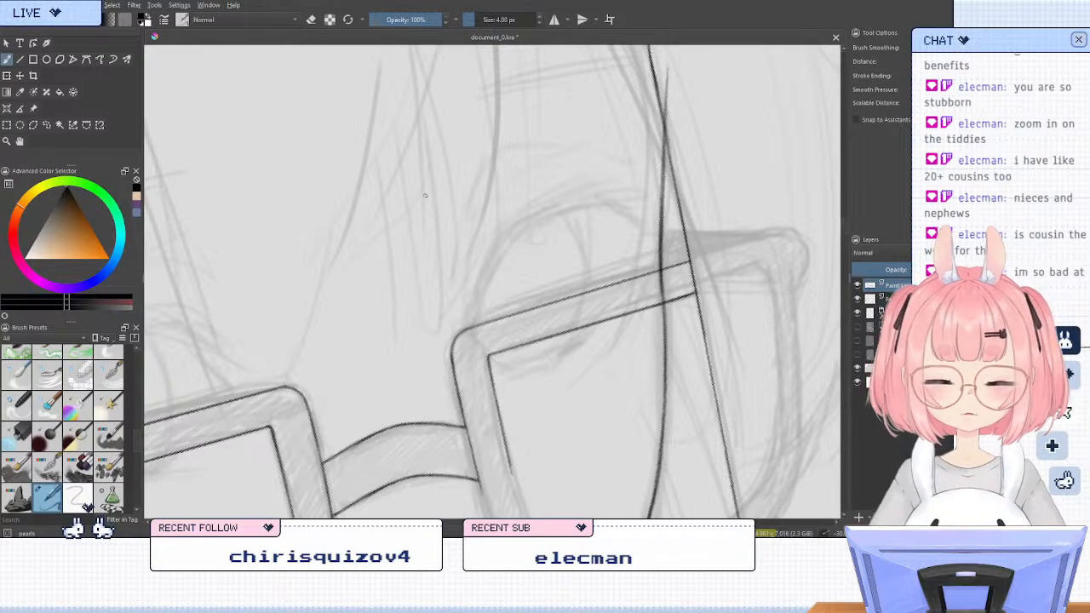
Ink the outer curve of the phone-side lens frame from the nose bridge around the rounded corner to past the cheek line
scroll(425, 195, down, 2)
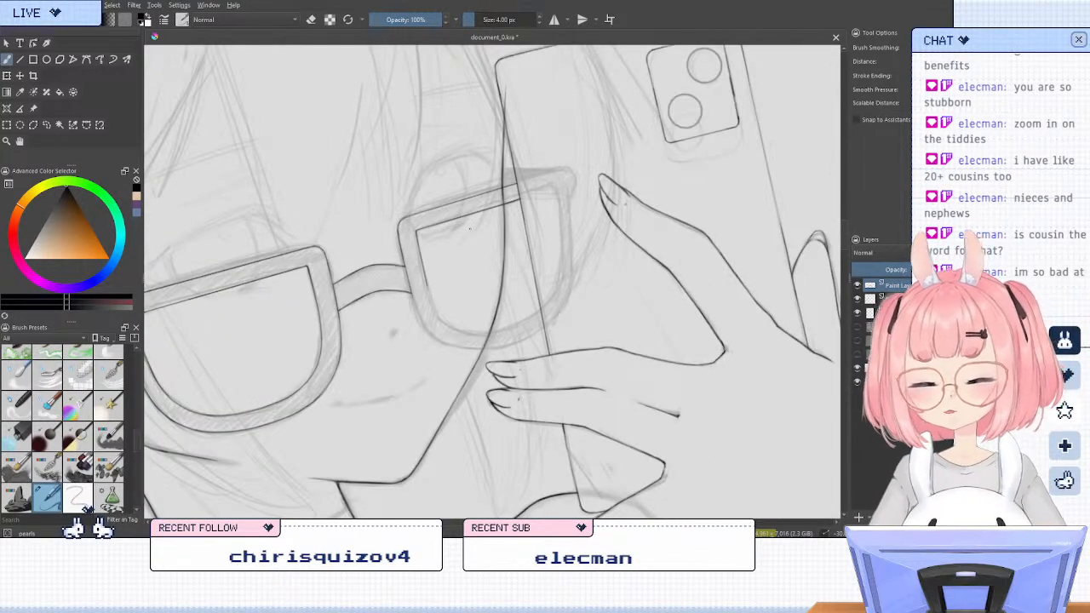
key(6)
key(6)
key(6)
key(6)
key(6)
key(6)
key(6)
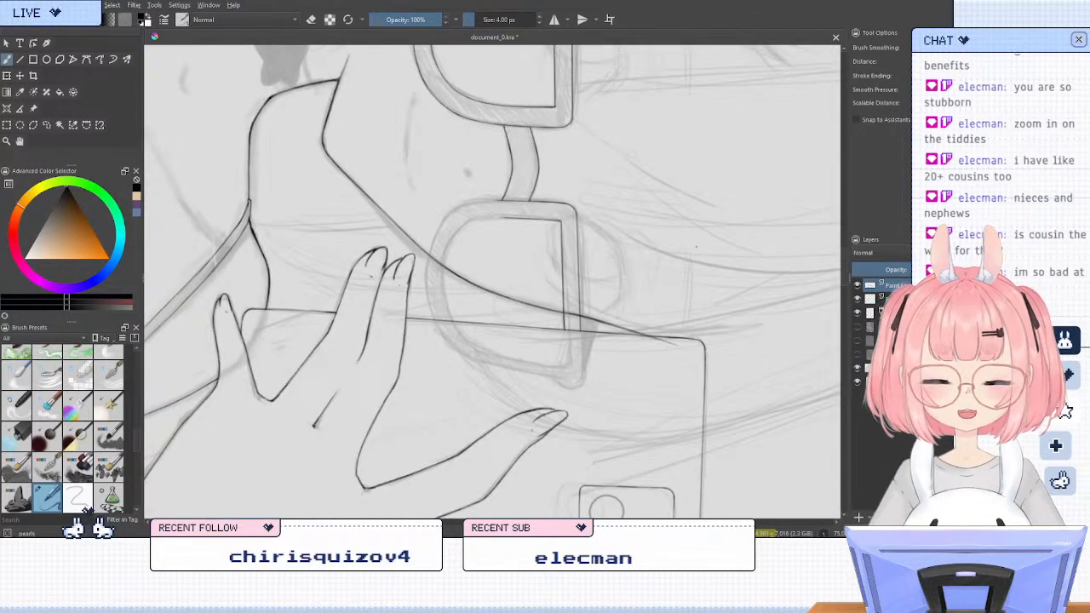
scroll(603, 348, down, 2)
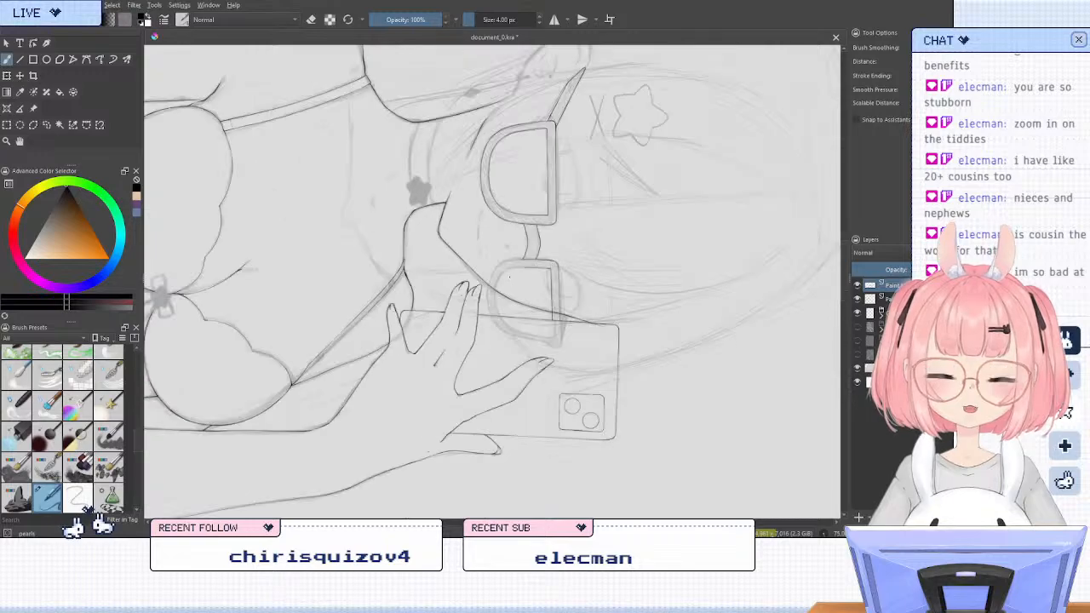
scroll(517, 274, up, 3)
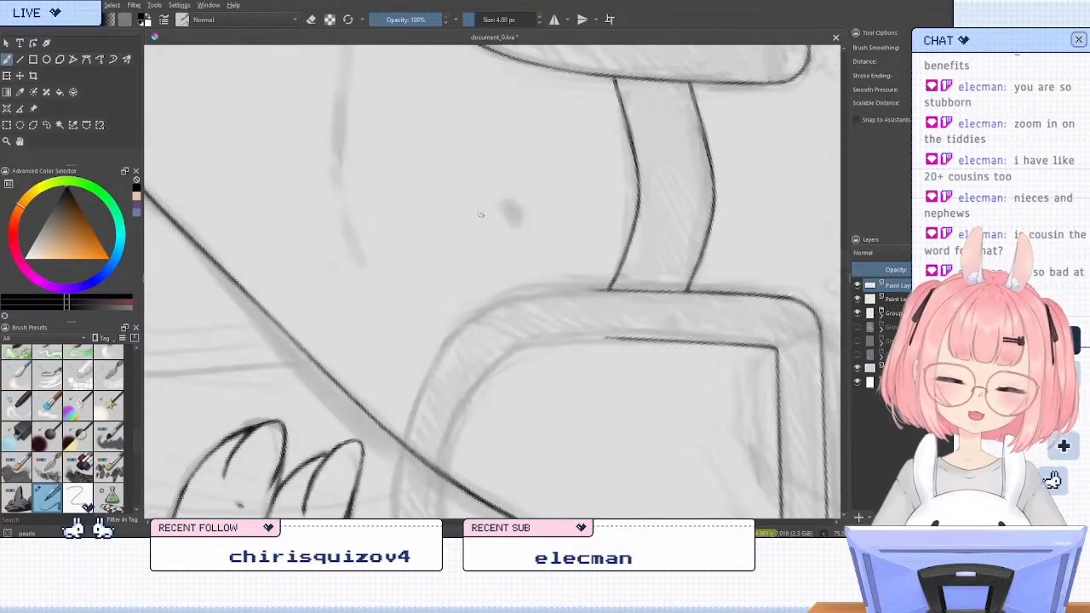
scroll(481, 214, down, 2)
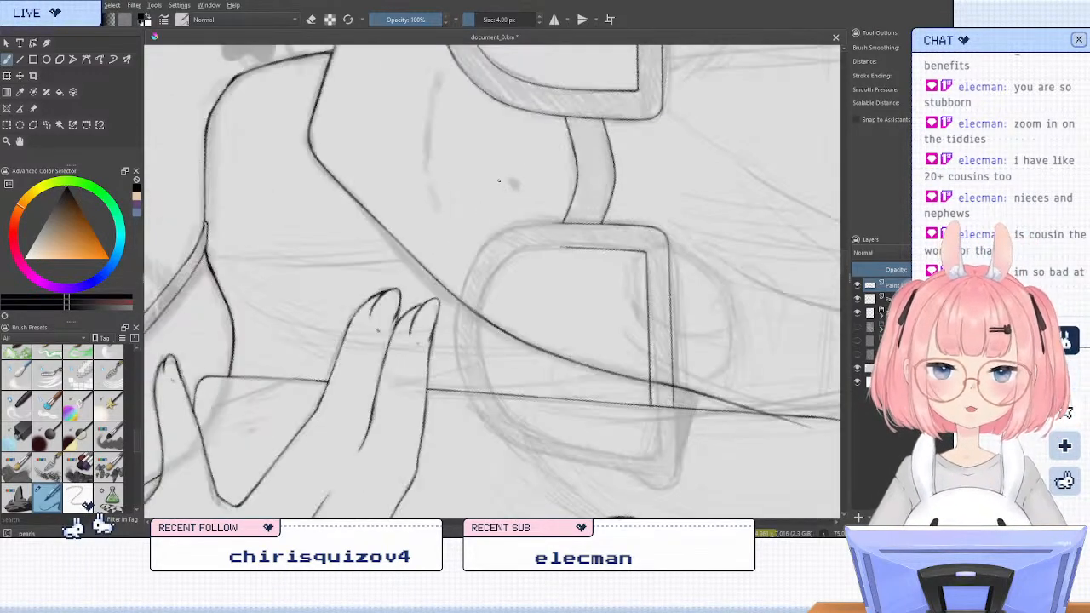
scroll(499, 180, up, 2)
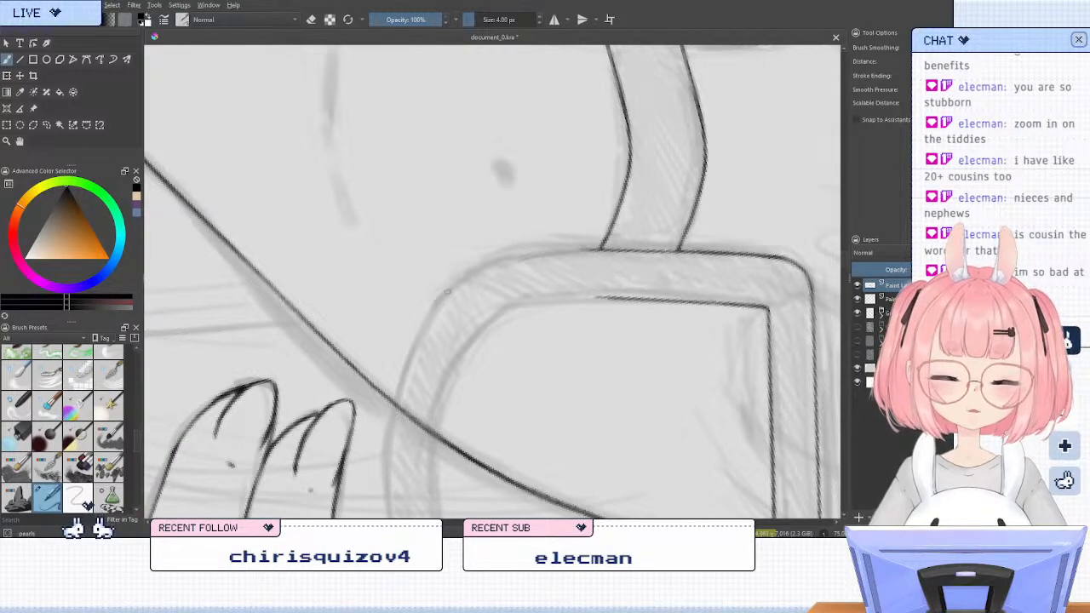
mouse_move(599, 250)
mouse_down()
mouse_move(487, 272)
mouse_move(445, 296)
mouse_up()
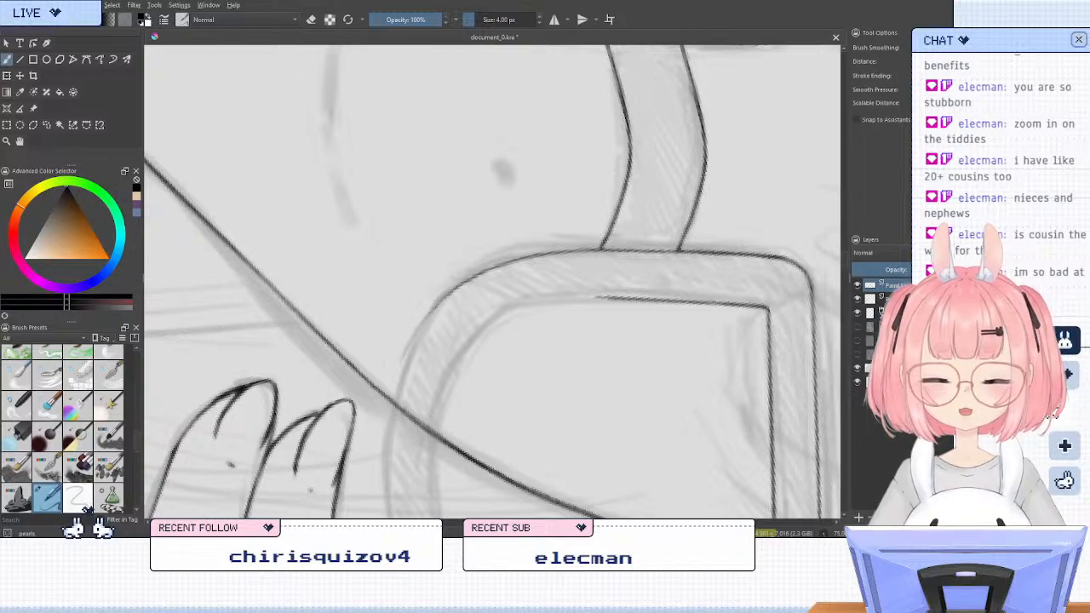
key(ctrl+z)
mouse_move(433, 311)
mouse_down()
mouse_move(406, 361)
mouse_move(384, 431)
mouse_move(406, 353)
mouse_move(385, 457)
mouse_up()
key(ctrl+z)
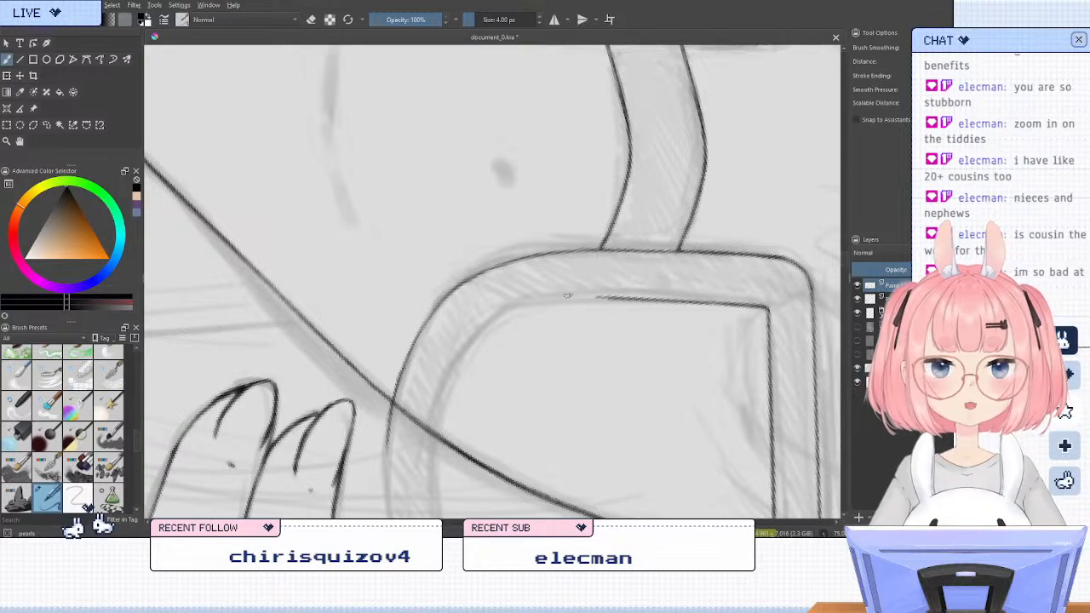
Erase the lower end of the frame's outer curve where it crosses the cheek line
key(slash)
mouse_move(398, 418)
mouse_down()
mouse_move(403, 460)
mouse_move(415, 369)
mouse_up()
key(slash)
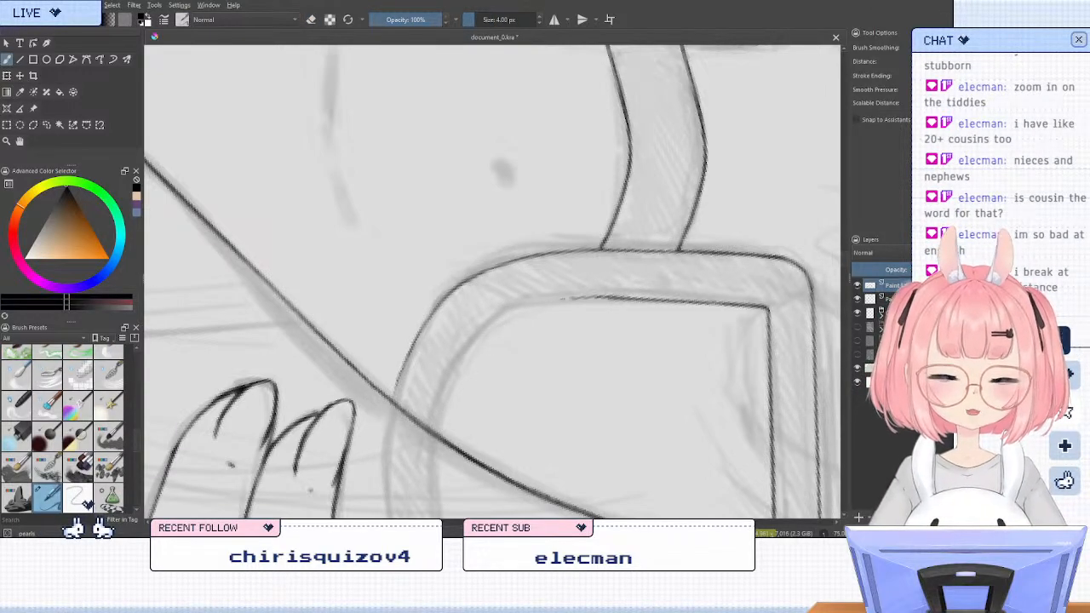
Ink the frame's inner curve around the rounded corner and redraw the outer curve's end down past the cheek line
drag(563, 299, 526, 307)
key(ctrl+z)
mouse_move(616, 297)
mouse_down()
mouse_move(517, 311)
mouse_move(472, 339)
mouse_move(435, 459)
mouse_up()
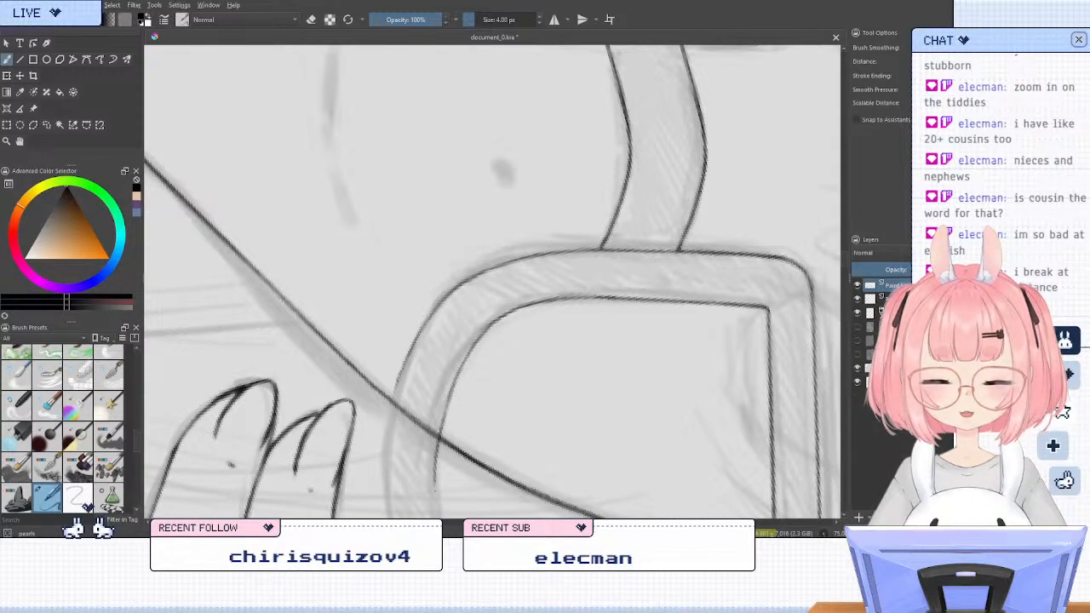
drag(506, 313, 592, 297)
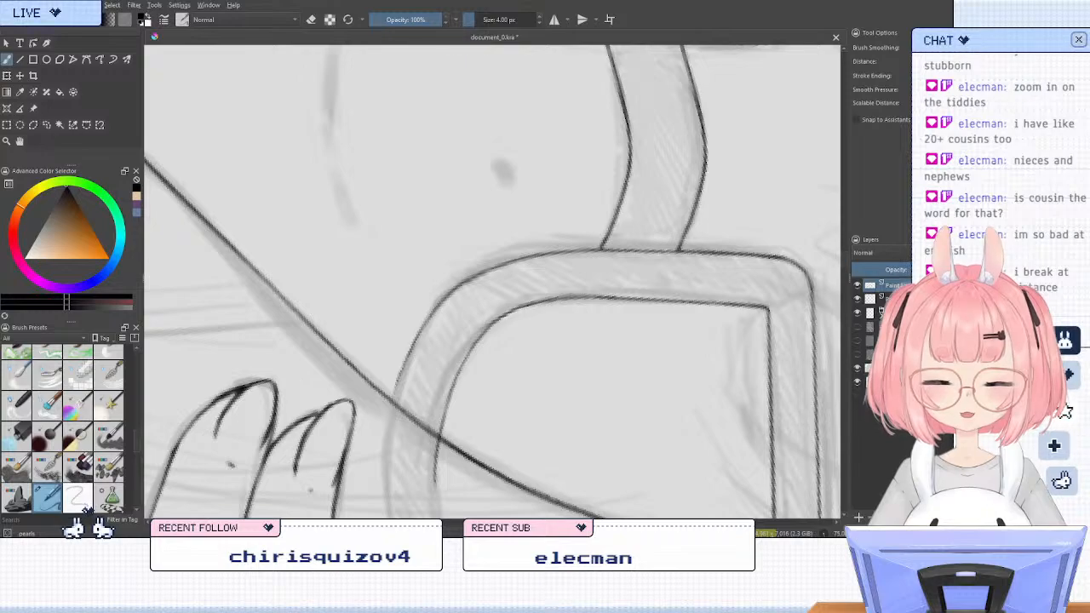
drag(407, 358, 387, 485)
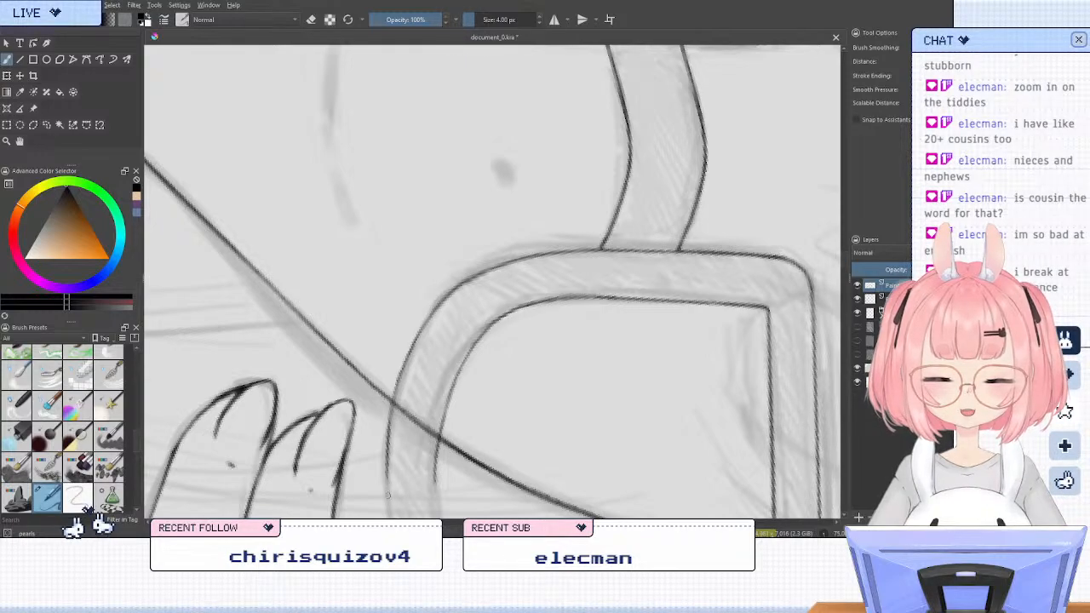
Check the phone-side lens in mirrored view, then erase the lower part of its inner curve
key(5)
scroll(415, 382, down, 3)
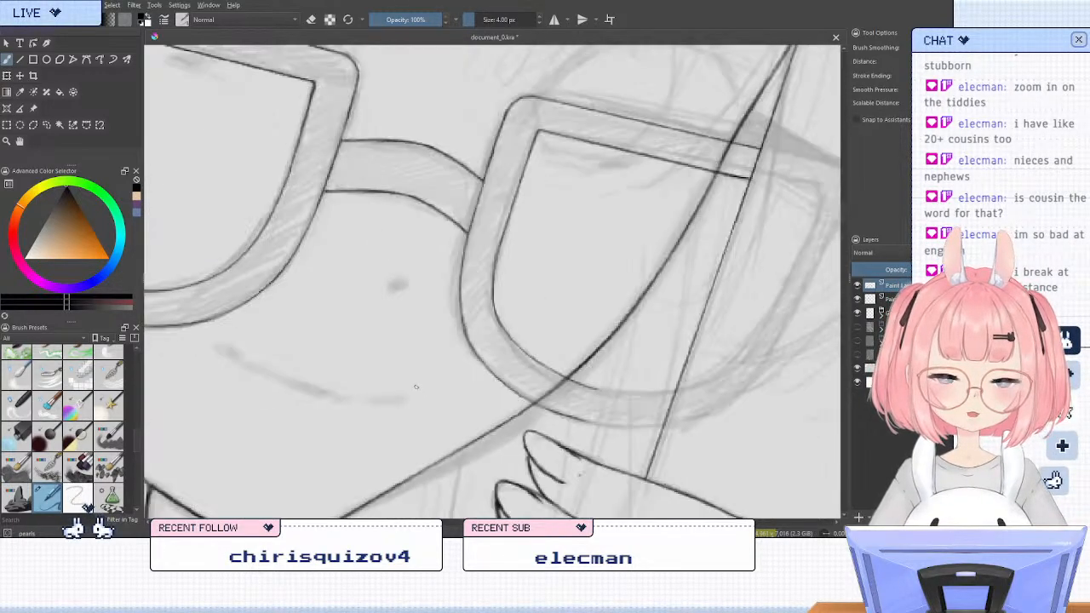
key(m)
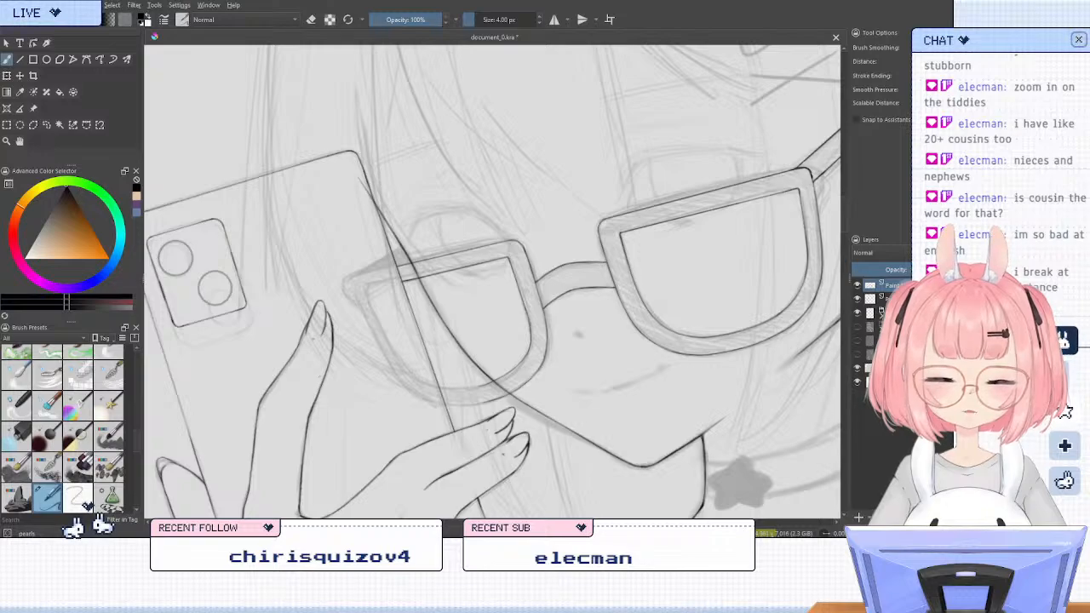
scroll(411, 344, up, 2)
key(m)
key(6)
key(6)
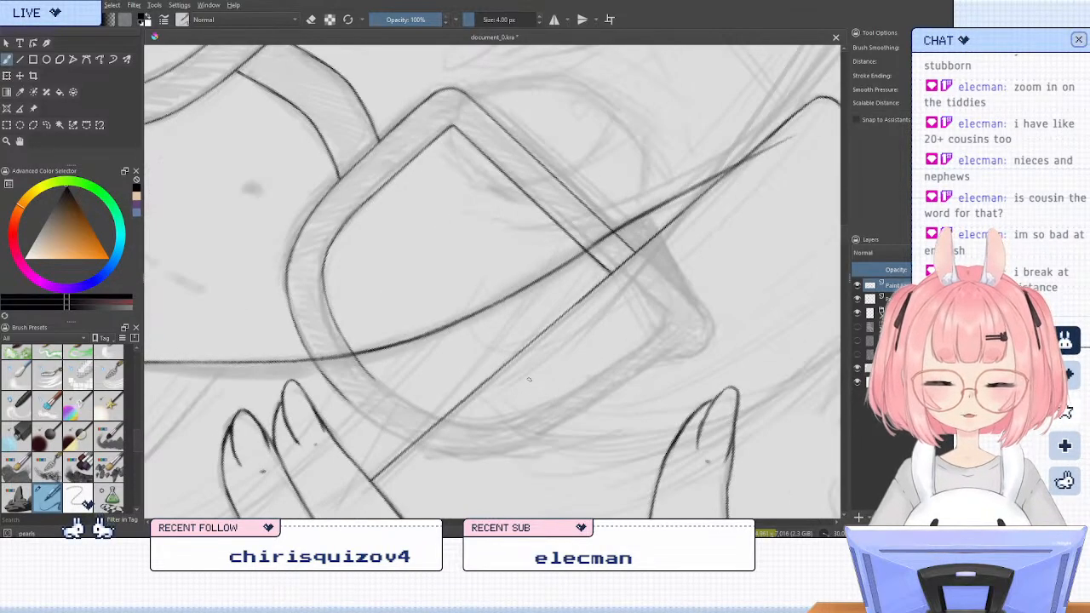
key(6)
key(6)
key(e)
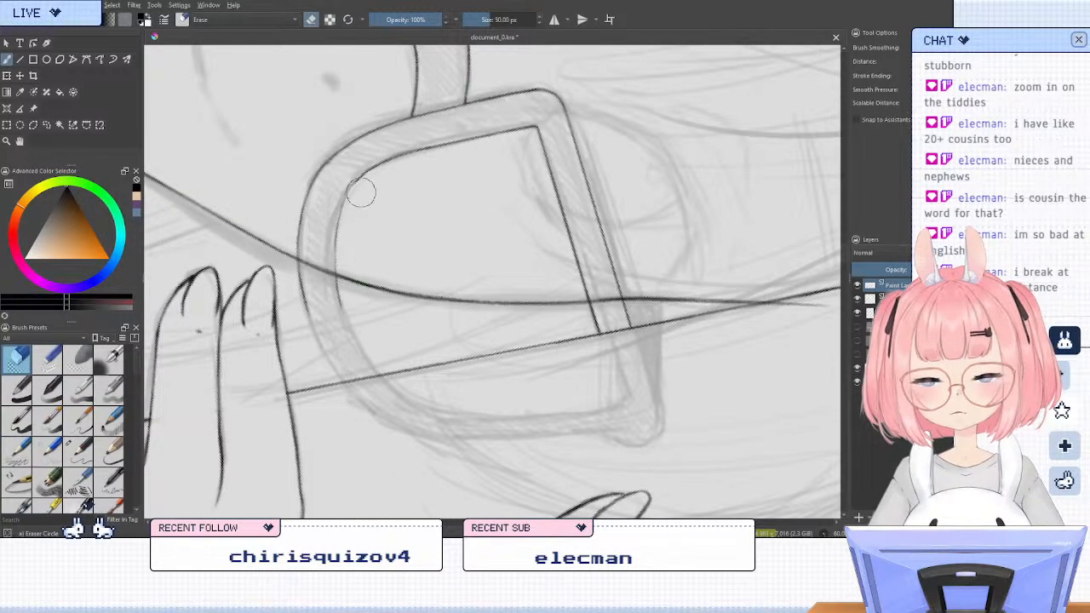
key(e)
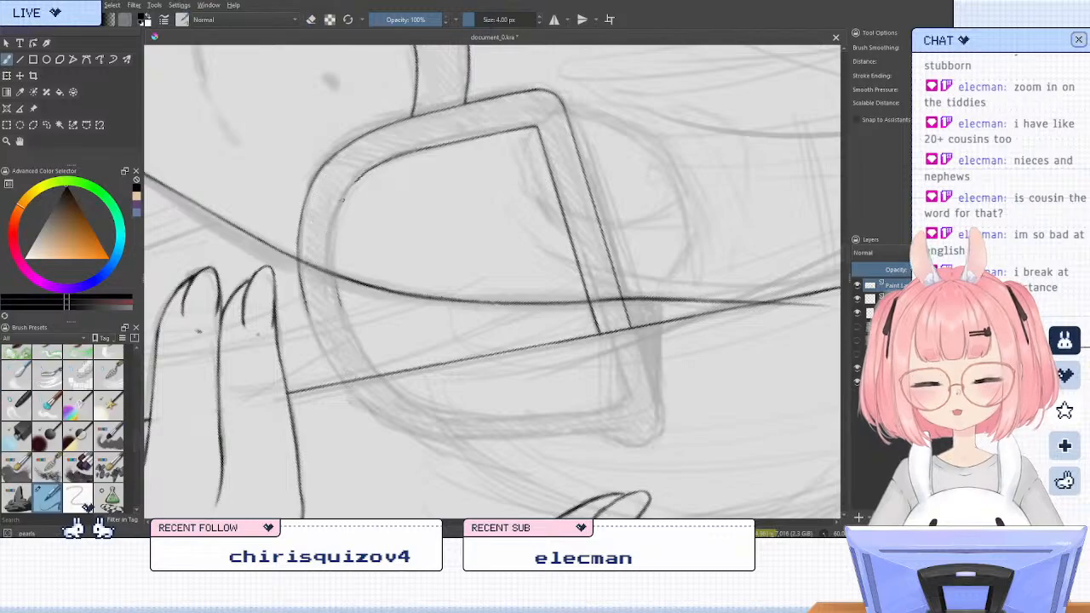
Redraw the lower part of the lens's inner curve as a smooth line bending down past the cheek line
key(6)
key(5)
key(6)
key(6)
key(6)
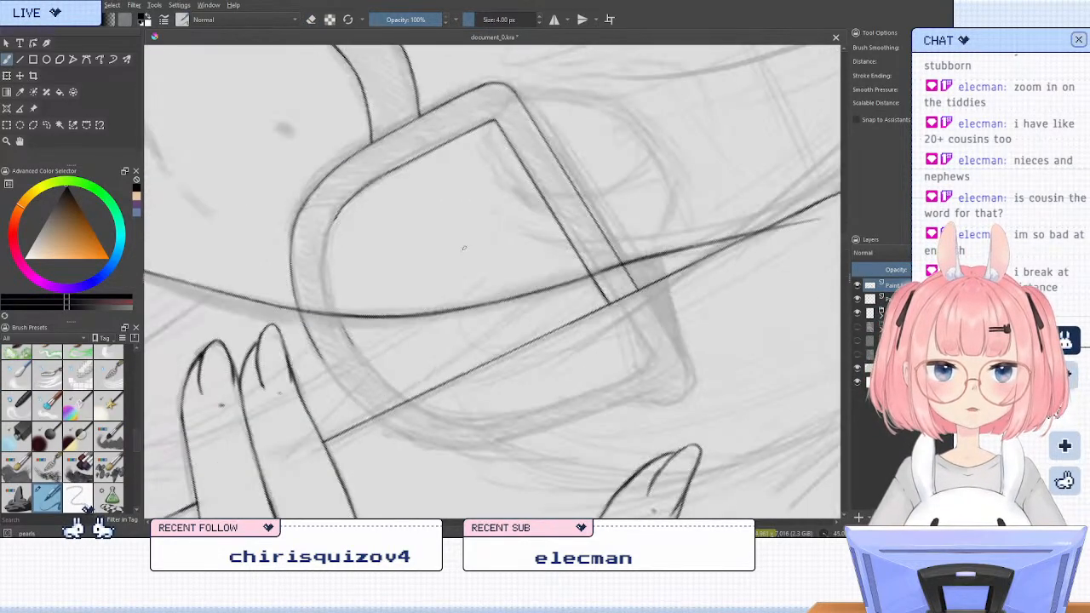
key(6)
scroll(310, 199, up, 2)
mouse_move(417, 137)
mouse_down()
mouse_move(364, 247)
mouse_move(353, 375)
mouse_up()
drag(355, 291, 373, 417)
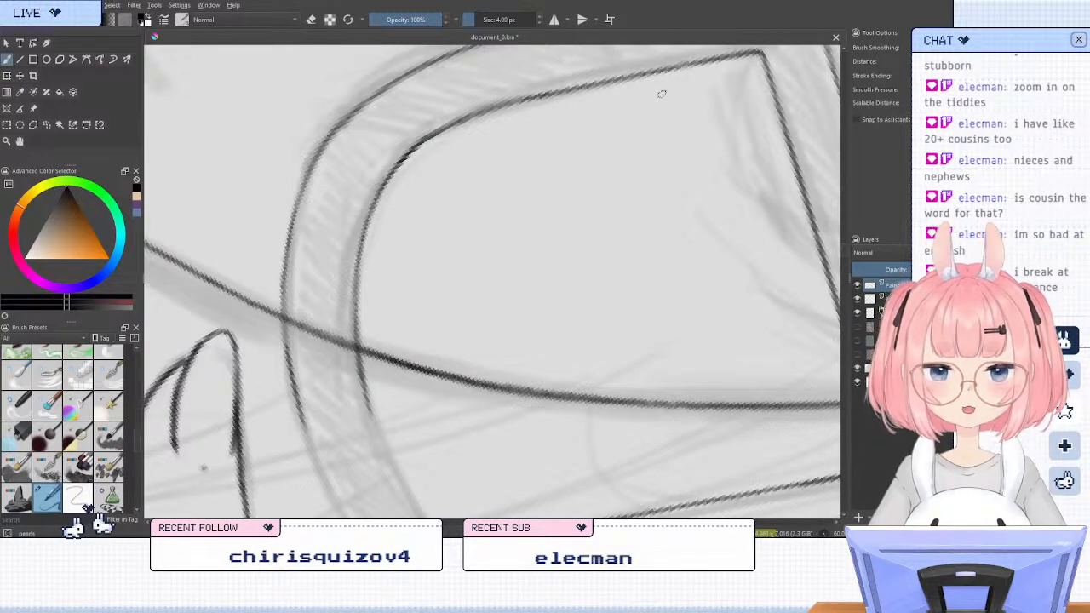
scroll(493, 281, down, 4)
scroll(534, 209, up, 1)
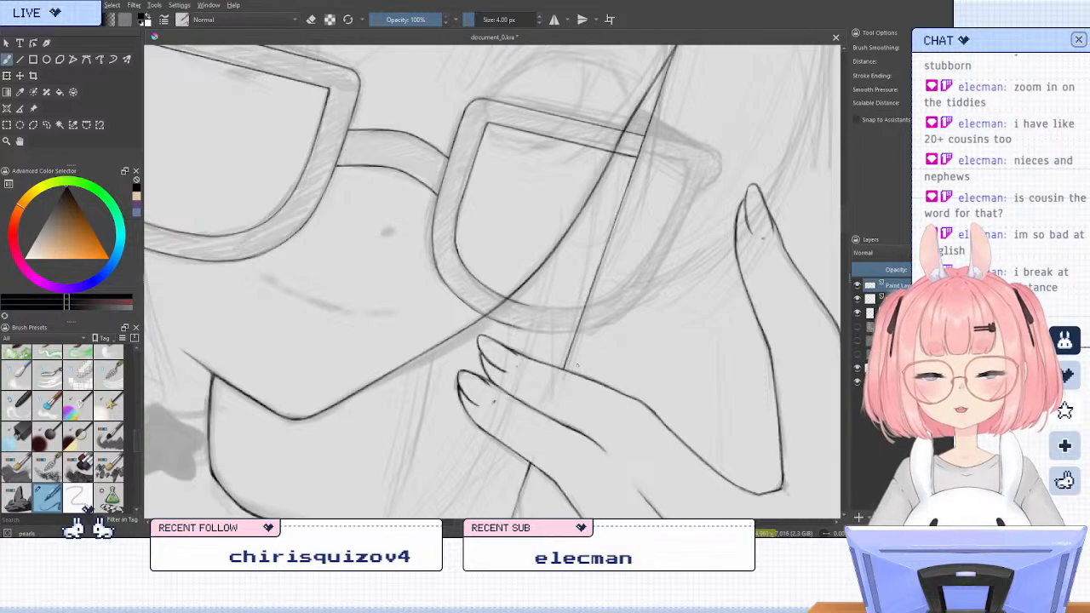
Ink the phone-side lens frame's inner and outer curves from the cheek line to the phone's edge
key(m)
key(6)
key(6)
key(6)
key(6)
key(6)
key(6)
key(6)
key(6)
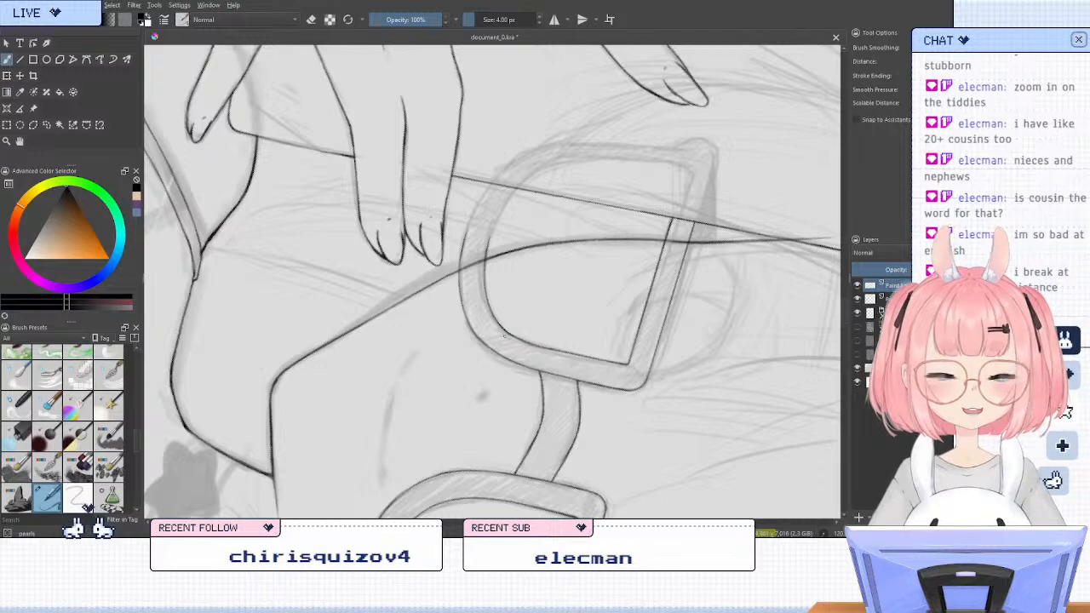
scroll(504, 166, up, 2)
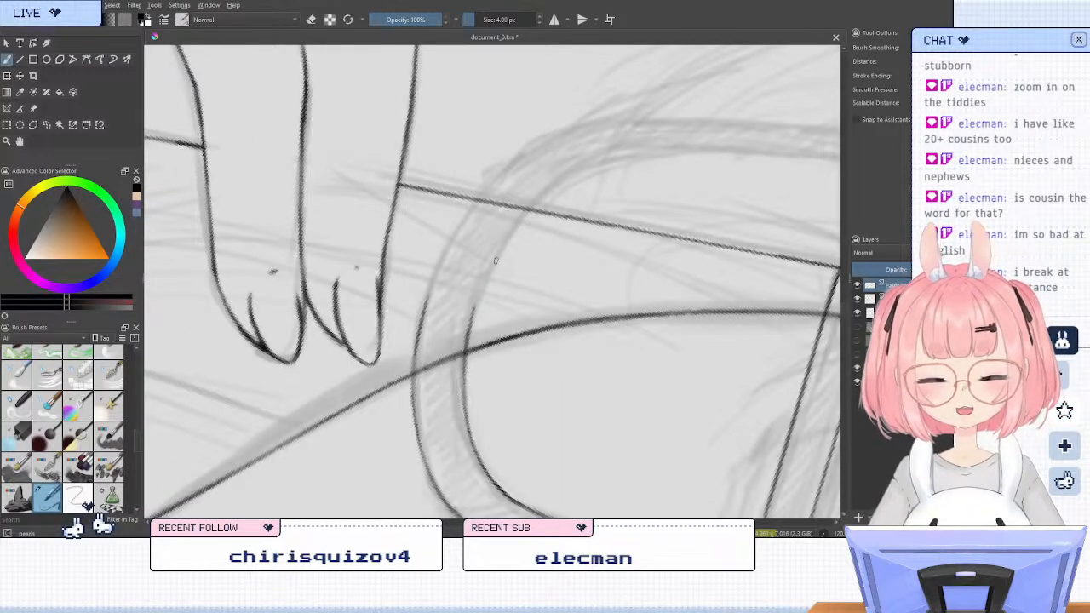
drag(479, 292, 528, 212)
drag(467, 329, 529, 211)
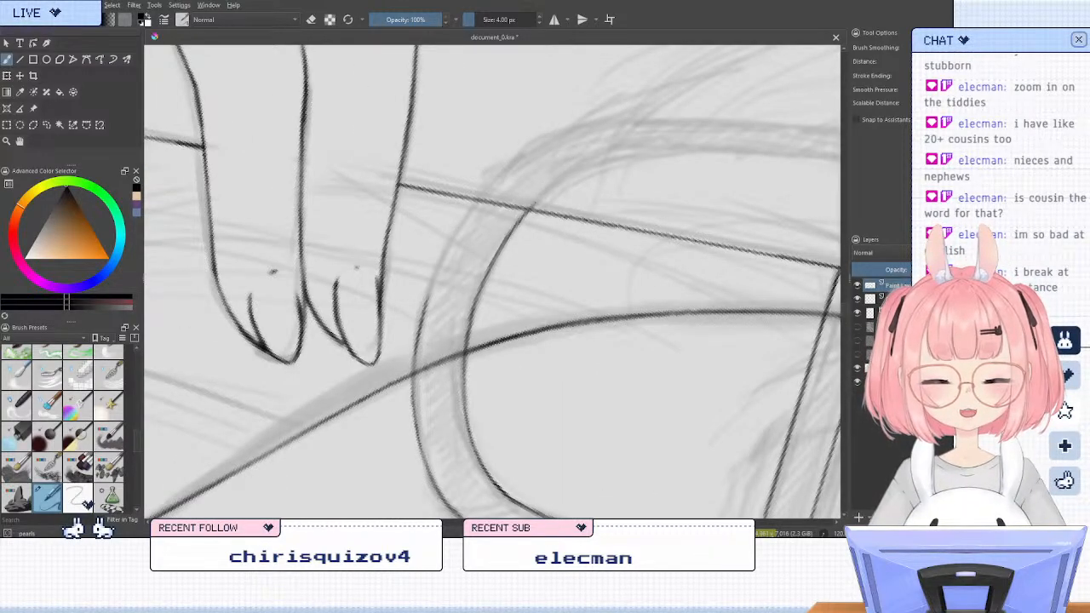
drag(421, 320, 474, 201)
drag(428, 288, 491, 177)
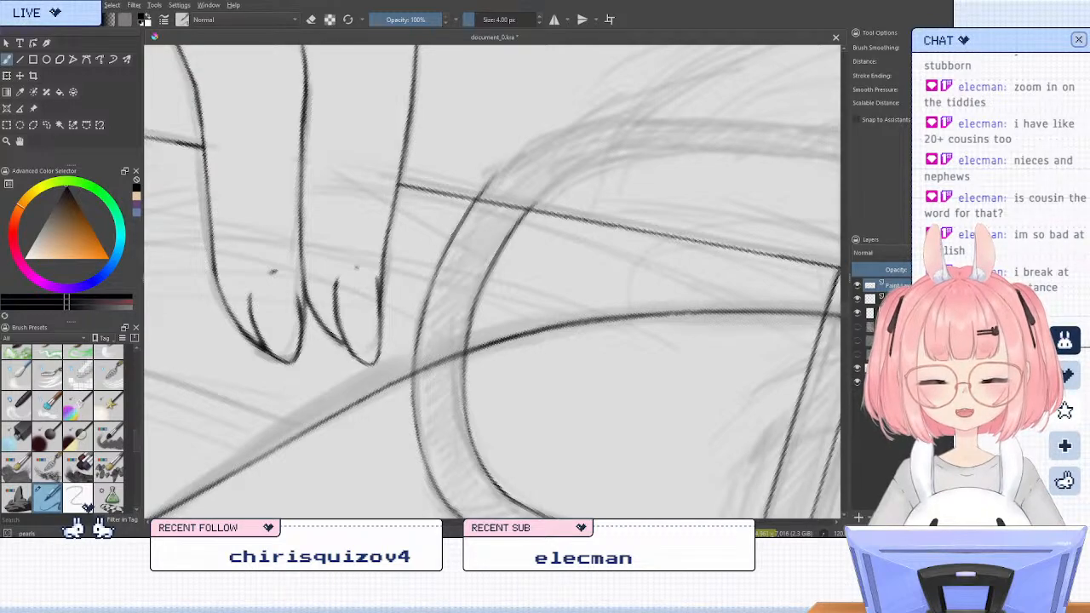
Erase the end of the frame's outer curve that overshoots the phone's edge
key(5)
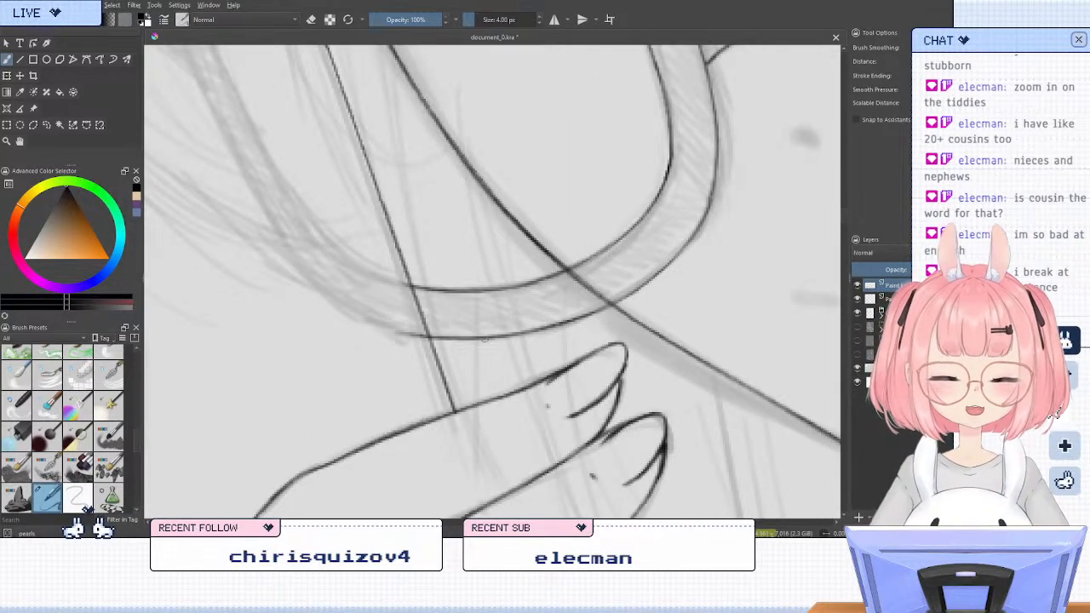
key(e)
key(slash)
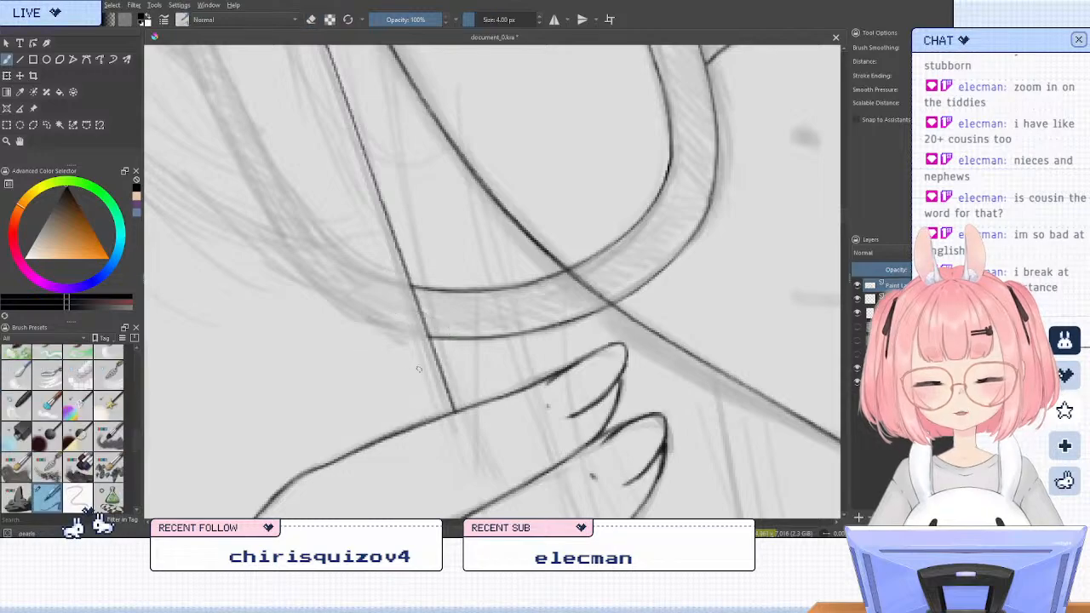
Ink two short slanted strokes between the face line and the phone's edge at the frame's upper corner, trimming their ends at the phone
scroll(485, 395, down, 4)
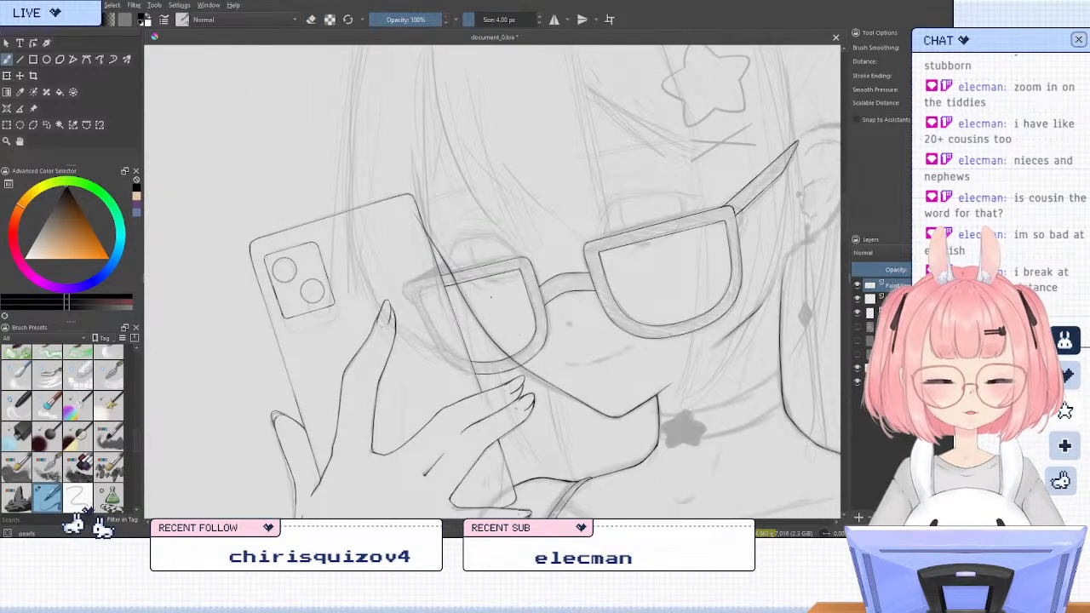
scroll(373, 249, up, 5)
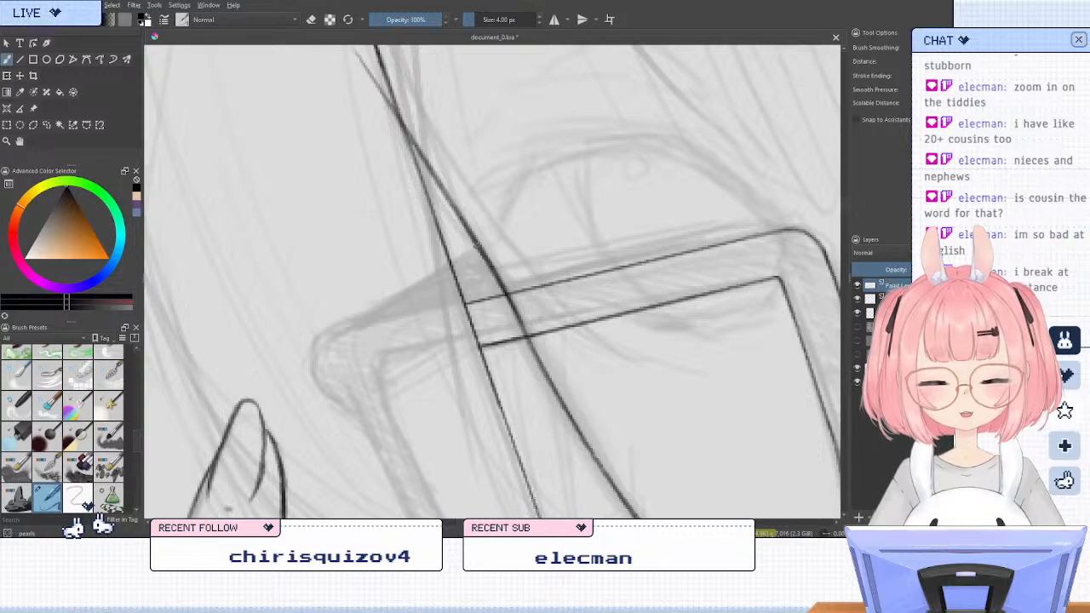
drag(477, 247, 450, 262)
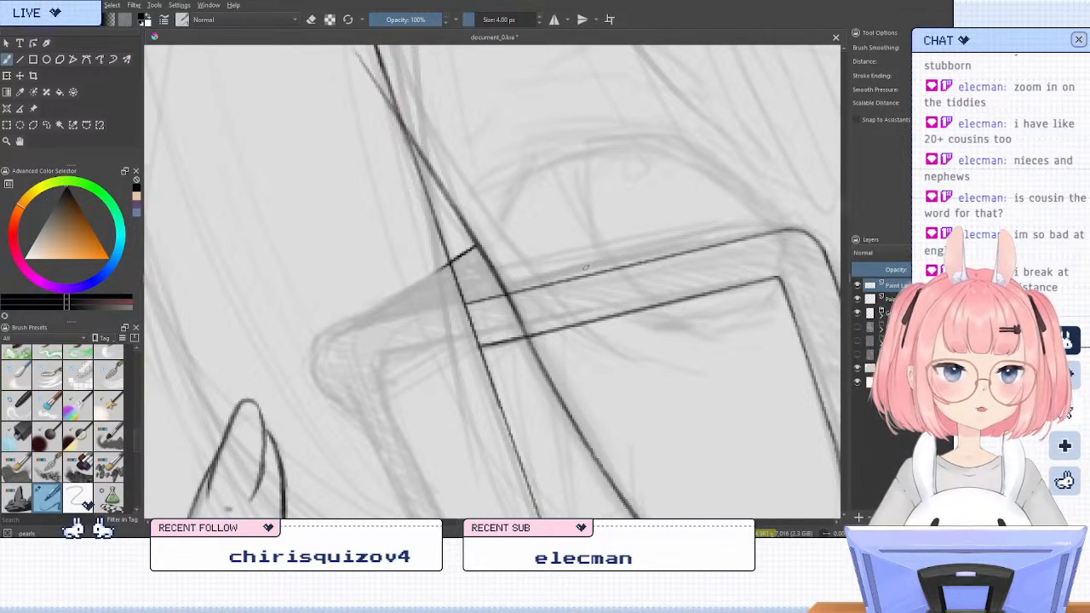
drag(499, 286, 465, 304)
key(slash)
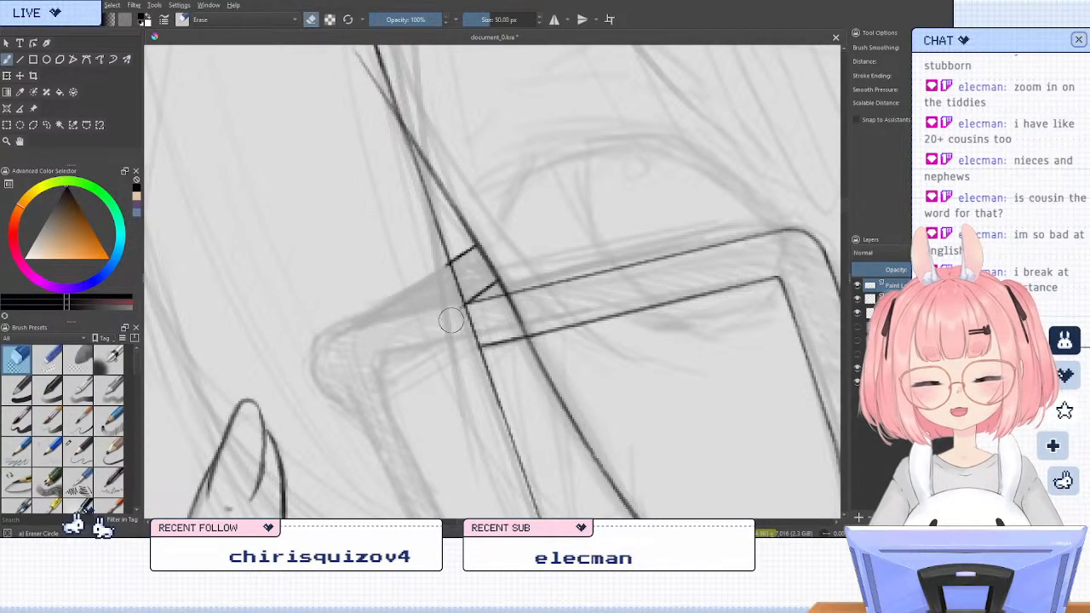
key(slash)
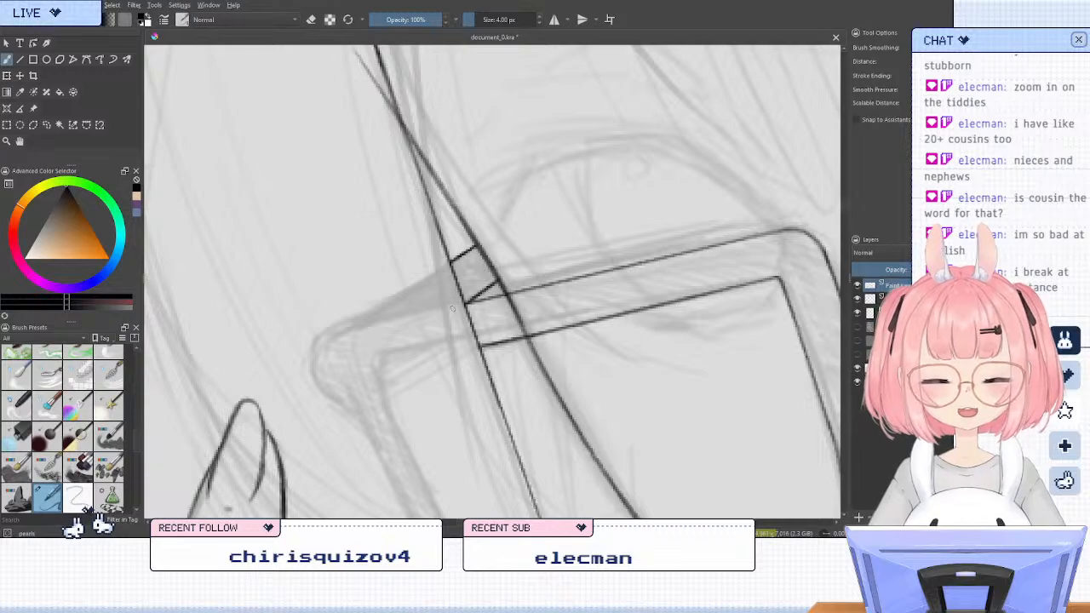
Examine the new glasses corner up close, then compare the glasses and phone with the whole figure
scroll(411, 178, down, 4)
scroll(423, 168, up, 5)
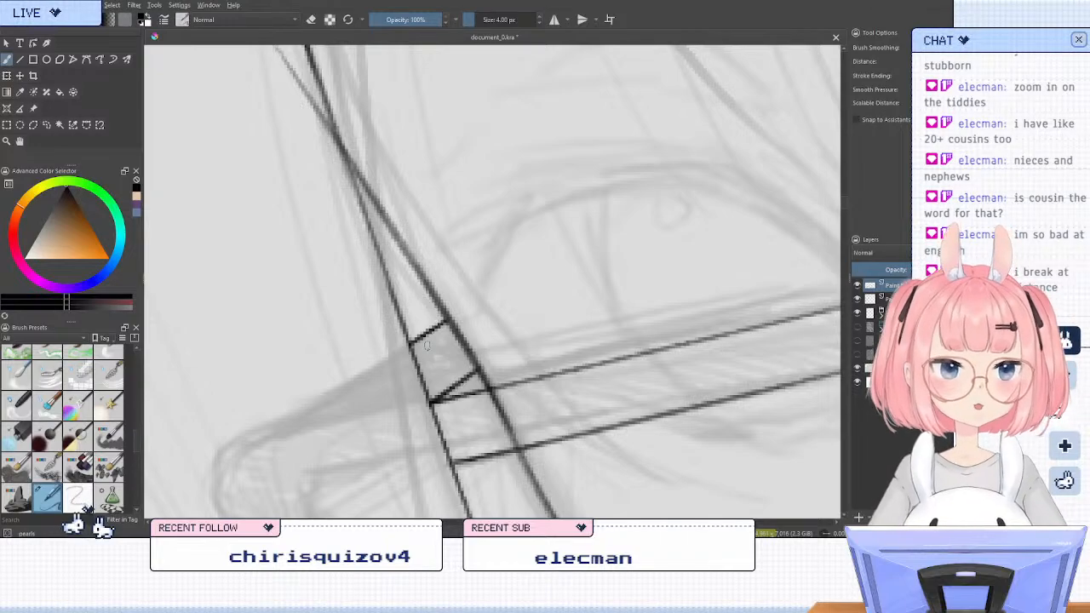
scroll(427, 233, down, 6)
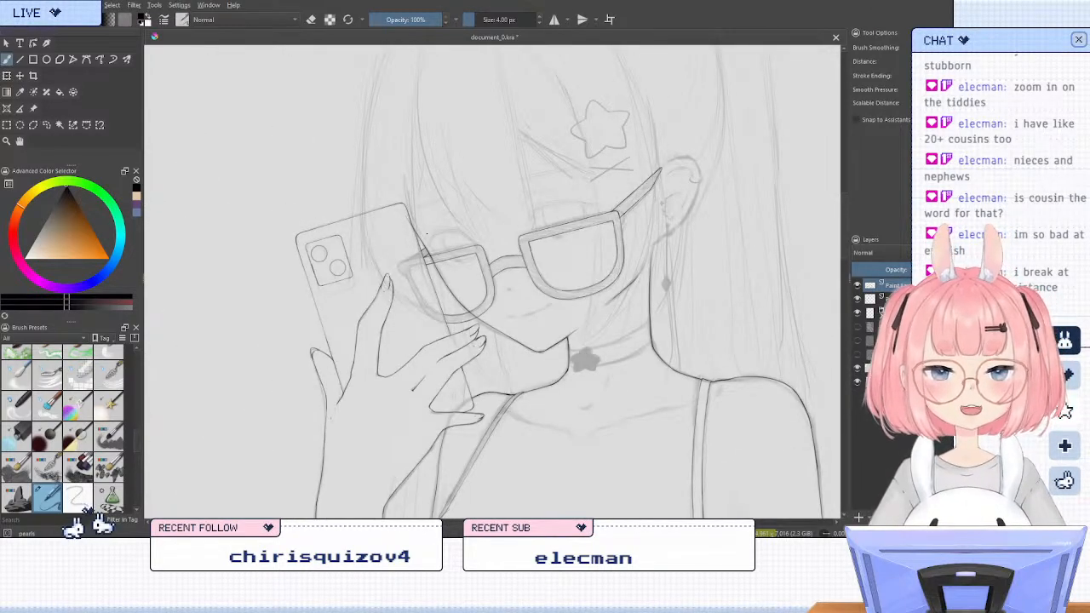
scroll(426, 234, down, 1)
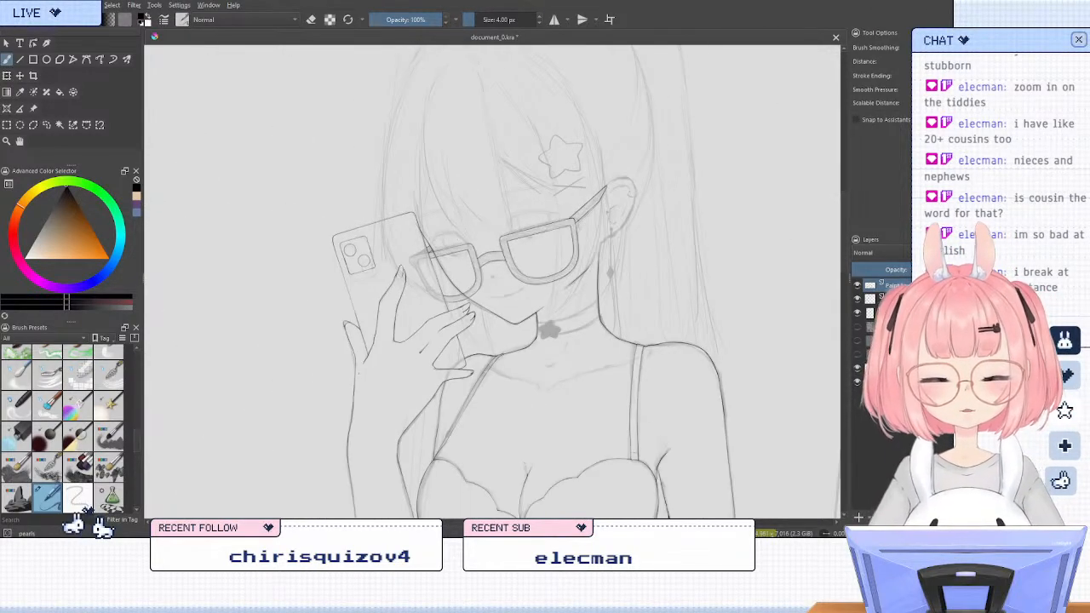
scroll(741, 144, down, 2)
scroll(673, 134, up, 3)
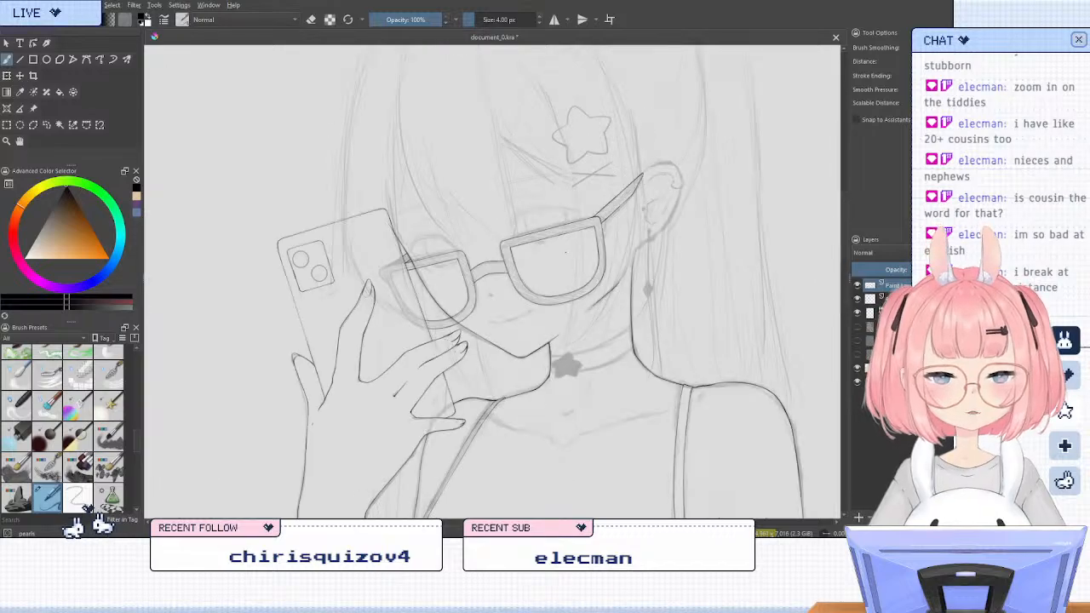
scroll(564, 177, down, 2)
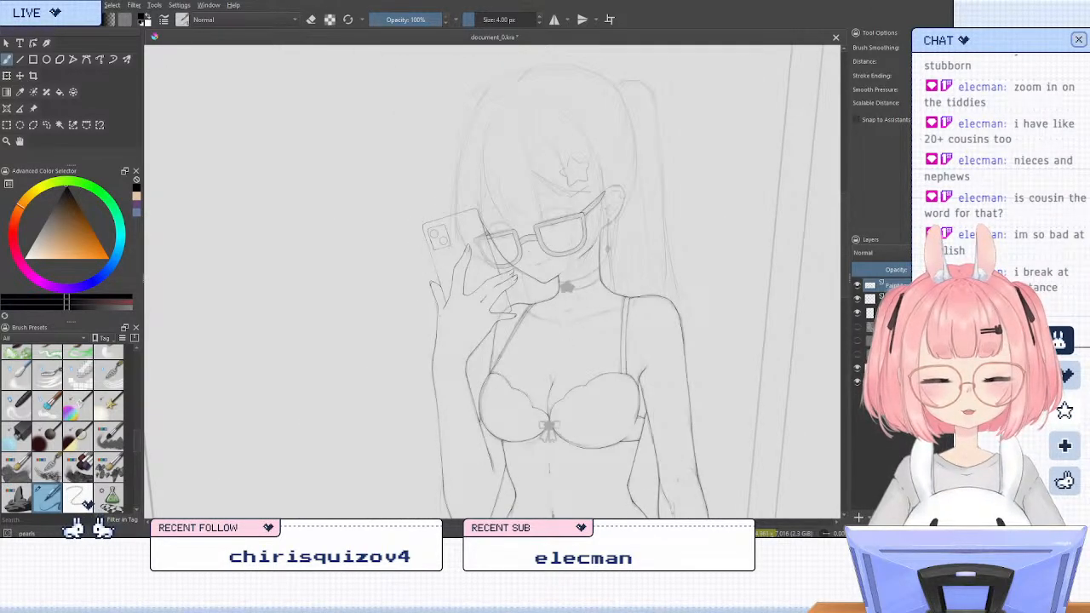
scroll(570, 273, down, 1)
scroll(528, 460, down, 1)
scroll(528, 459, up, 2)
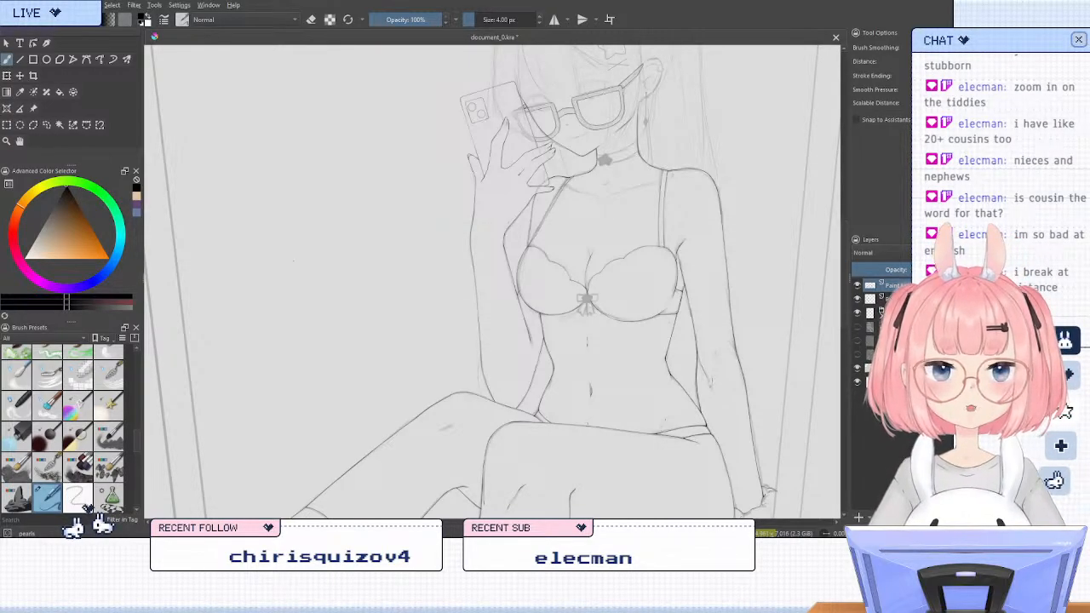
Save the drawing and check the inked legs and seated hand
key(ctrl+s)
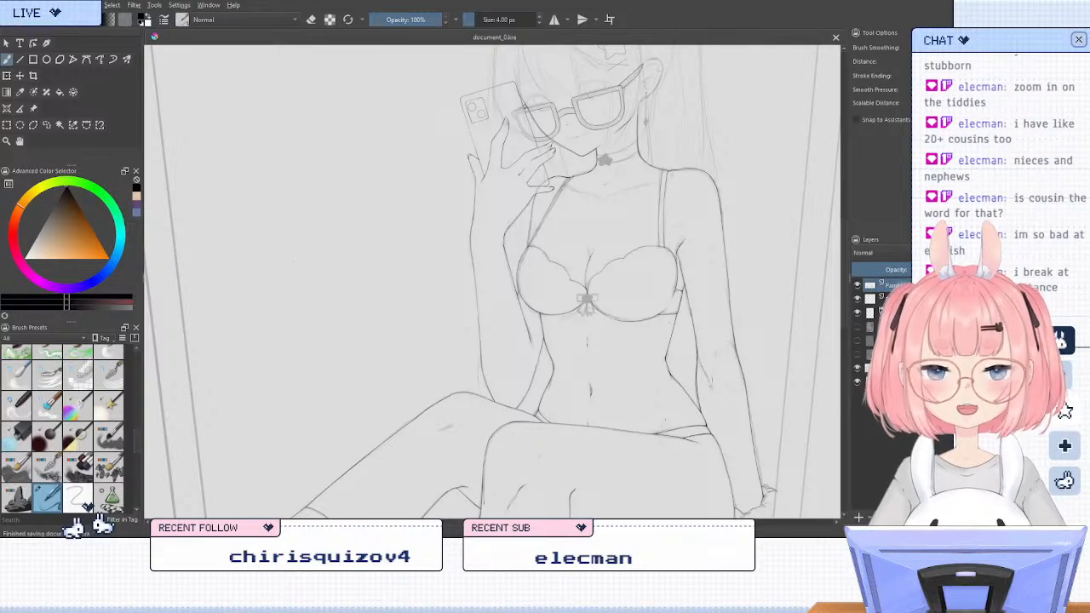
drag(843, 263, 851, 317)
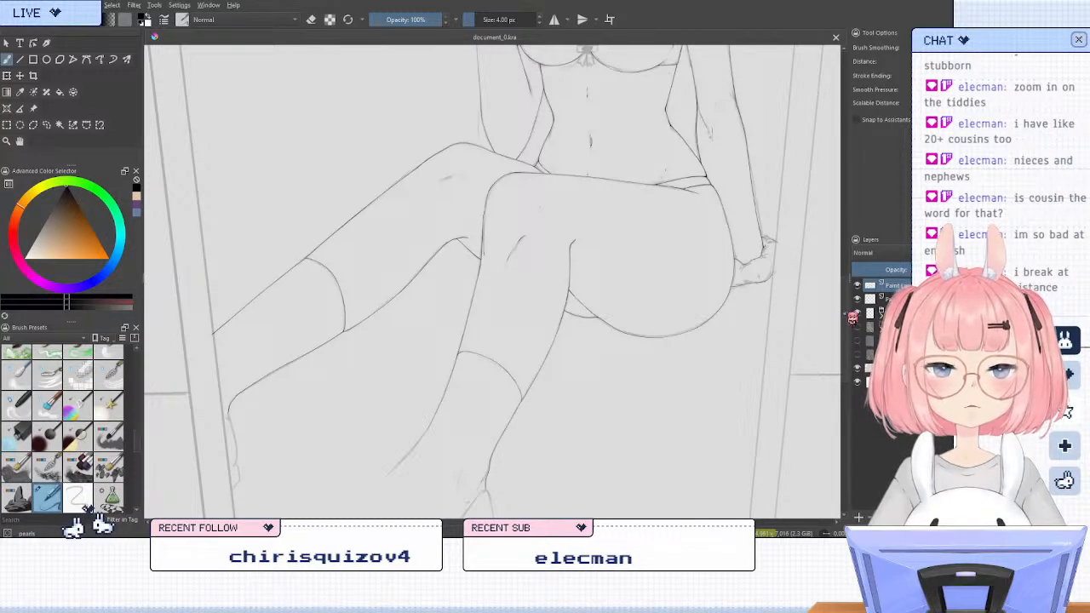
drag(843, 314, 845, 312)
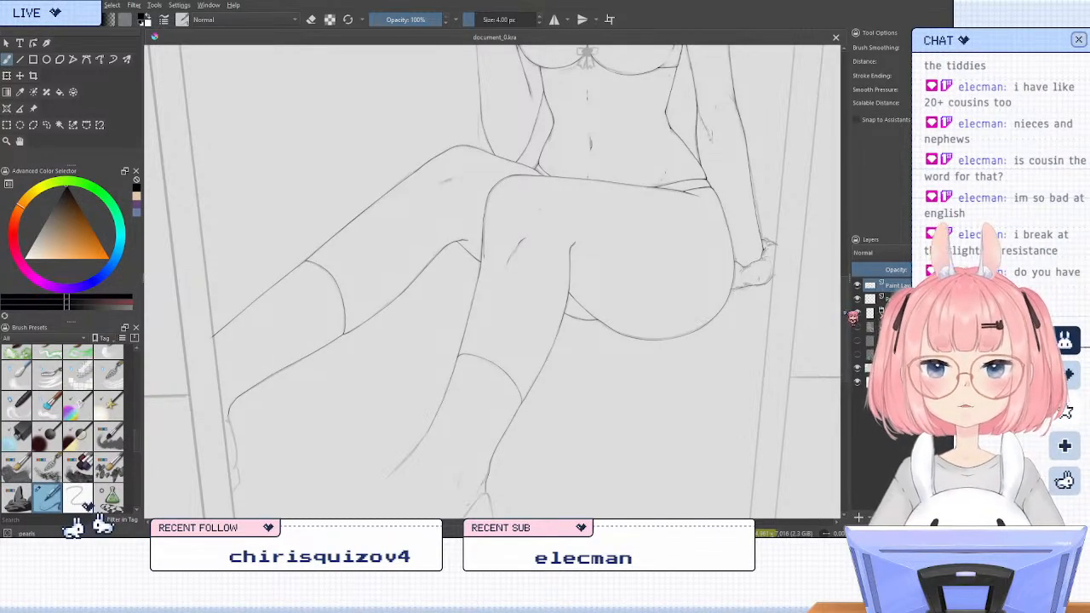
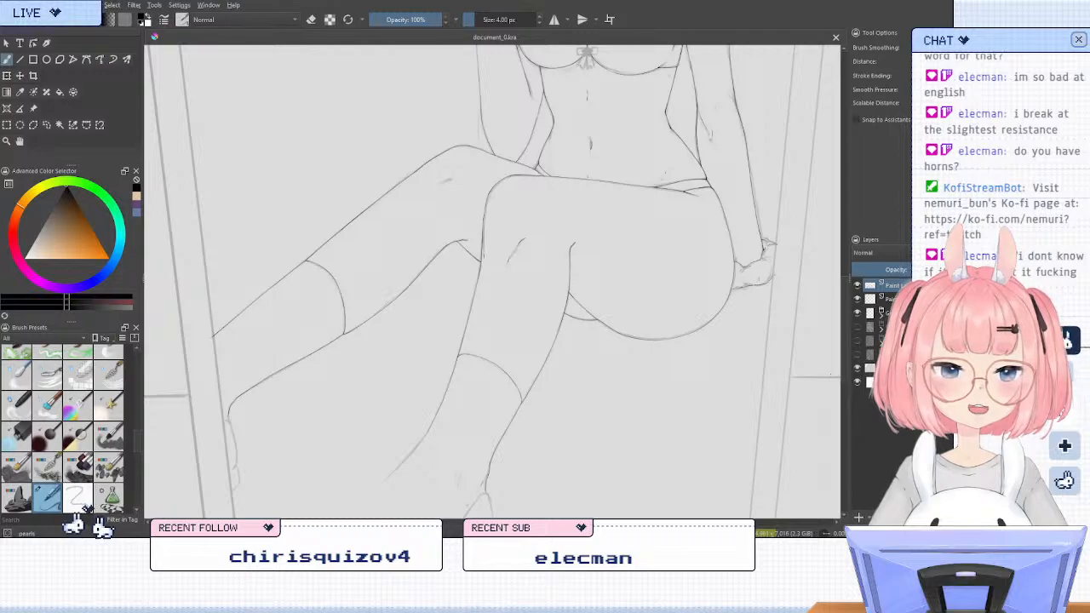
Ink the short slanted crease marks on the raised far knee, working on the existing line art layer
scroll(490, 281, up, 3)
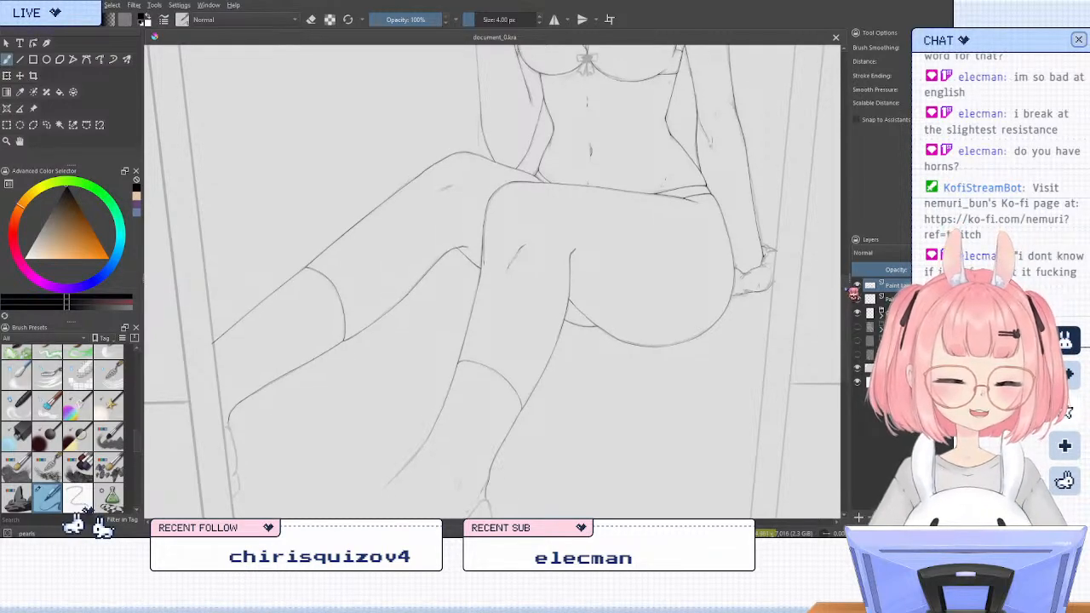
scroll(492, 281, down, 1)
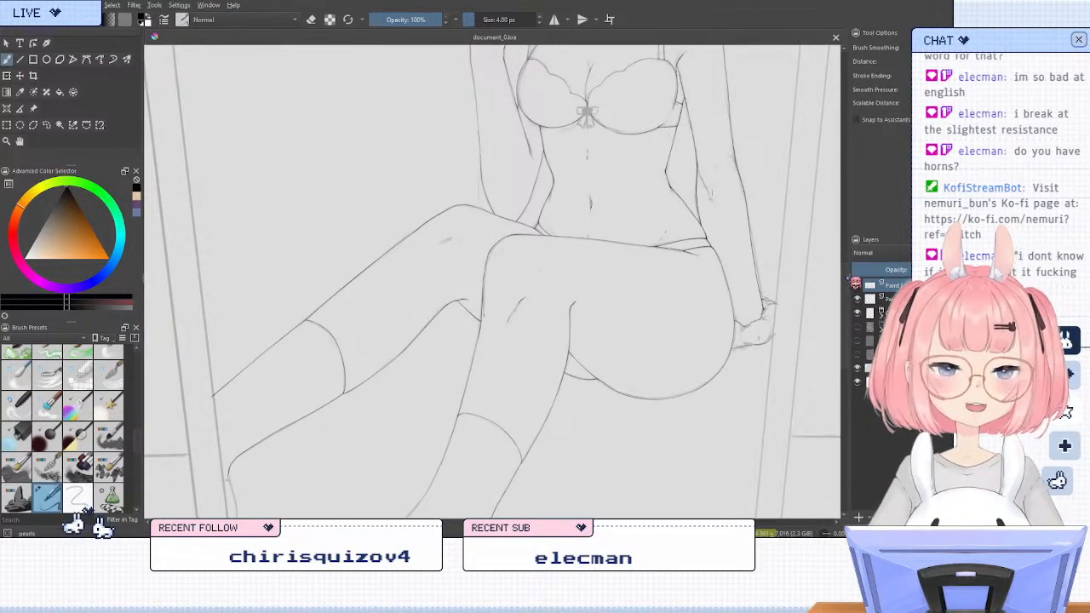
mouse_move(848, 278)
mouse_down()
mouse_move(839, 322)
mouse_move(849, 278)
mouse_up()
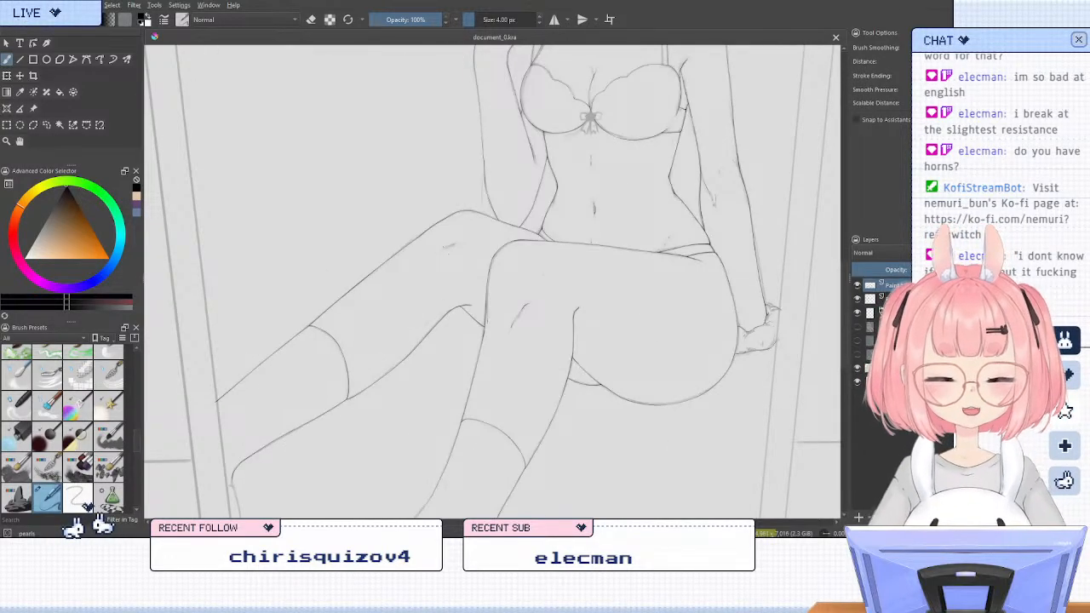
scroll(434, 235, up, 3)
click(858, 299)
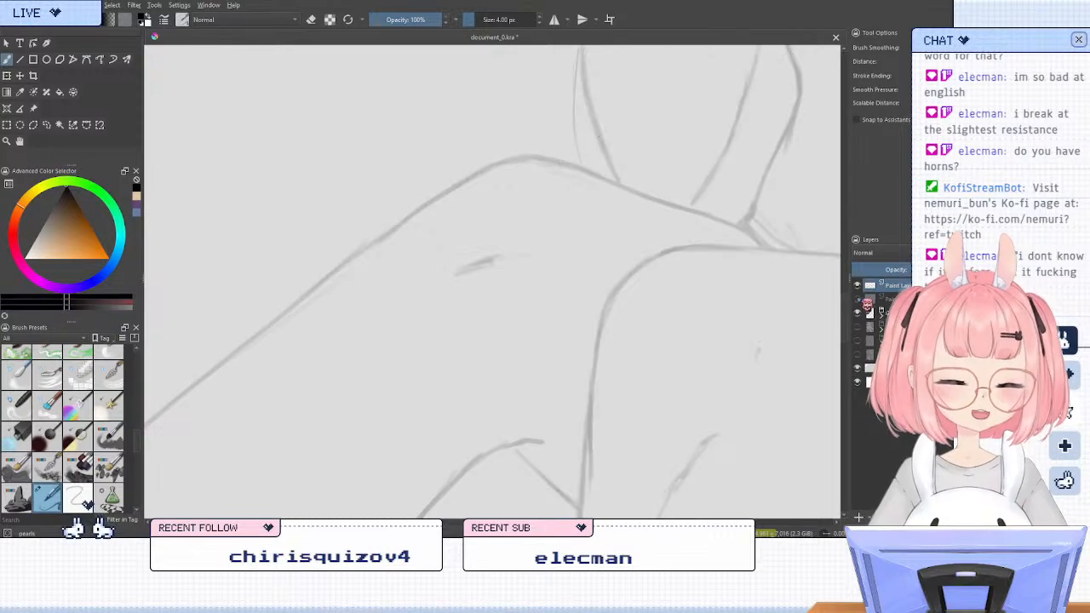
click(858, 299)
click(891, 299)
drag(480, 263, 492, 260)
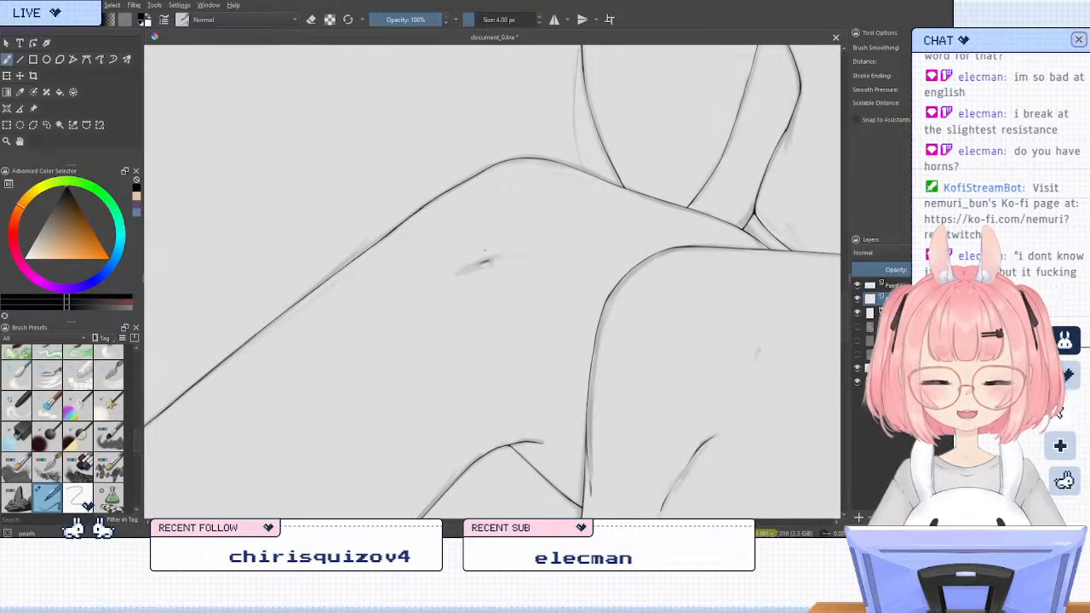
key(e)
key(e)
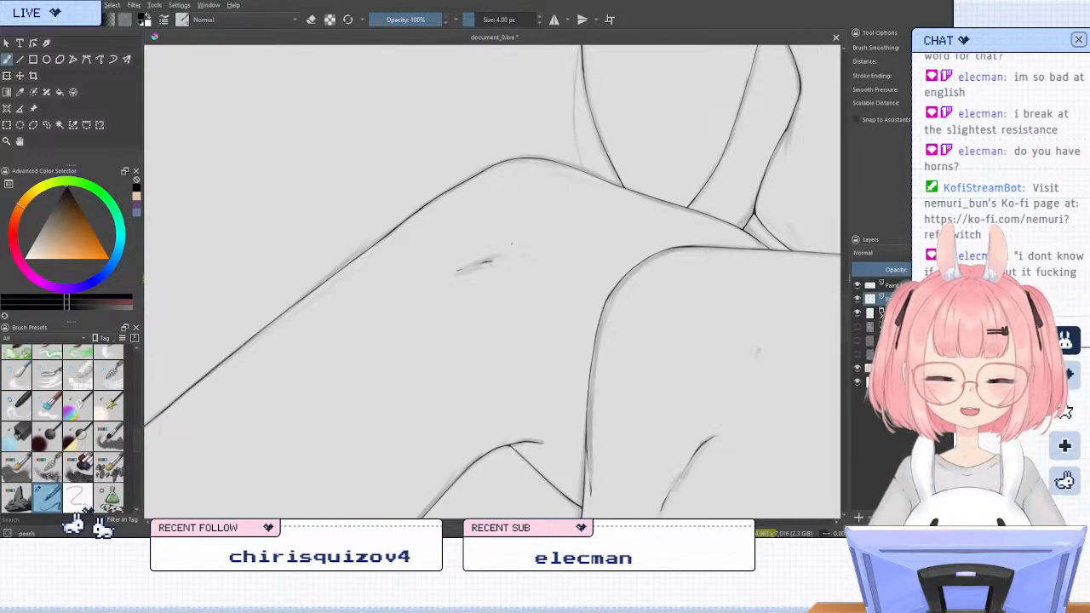
scroll(334, 175, down, 2)
scroll(387, 171, down, 5)
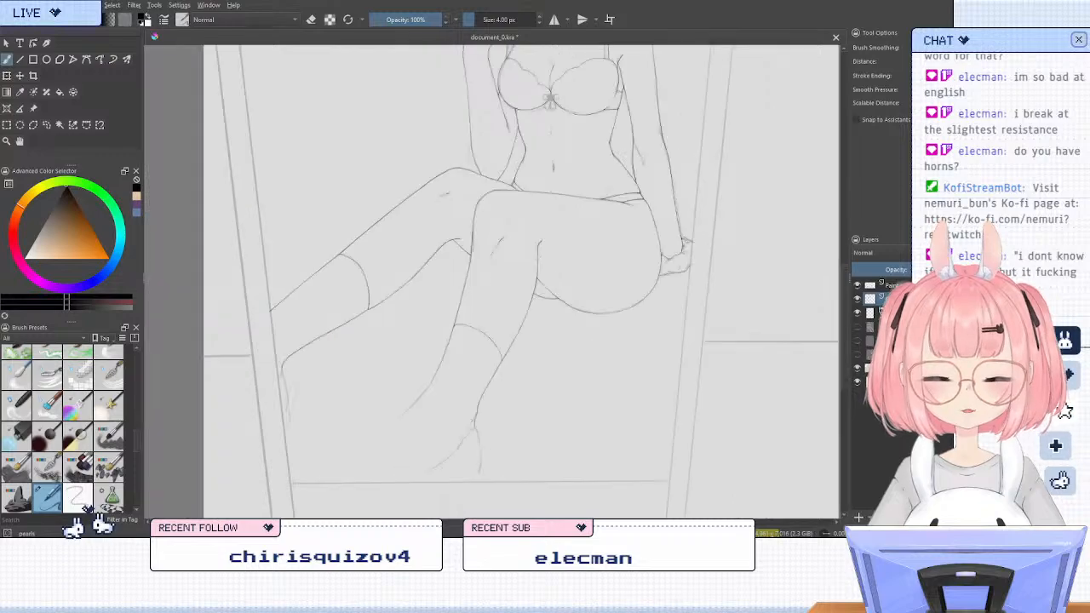
Examine the knee marks and the whole figure, comparing the line art with the rough sketch hidden and shown
scroll(375, 174, up, 6)
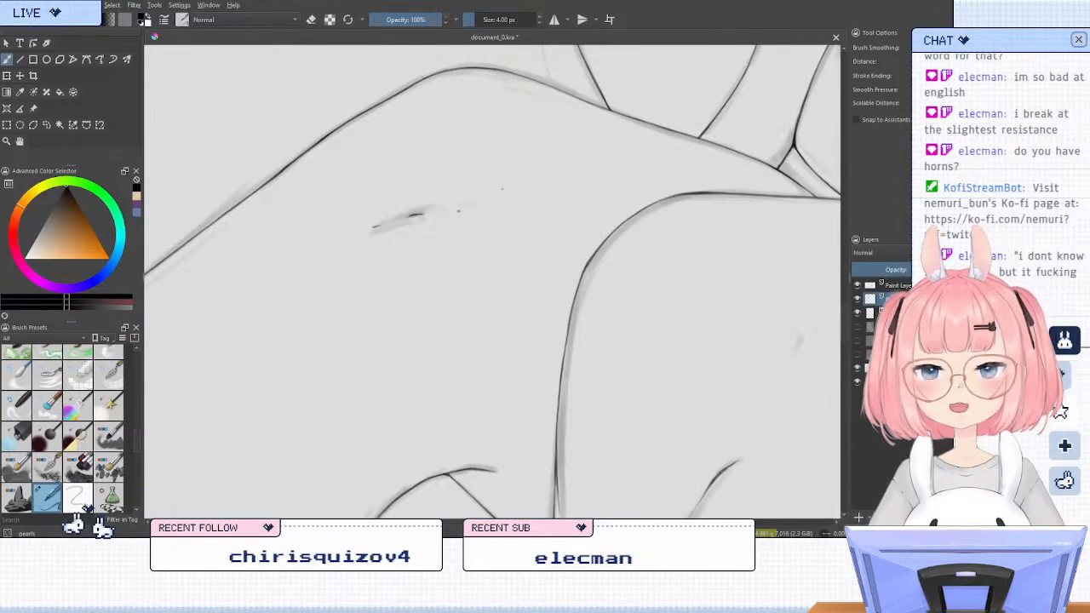
scroll(512, 143, down, 3)
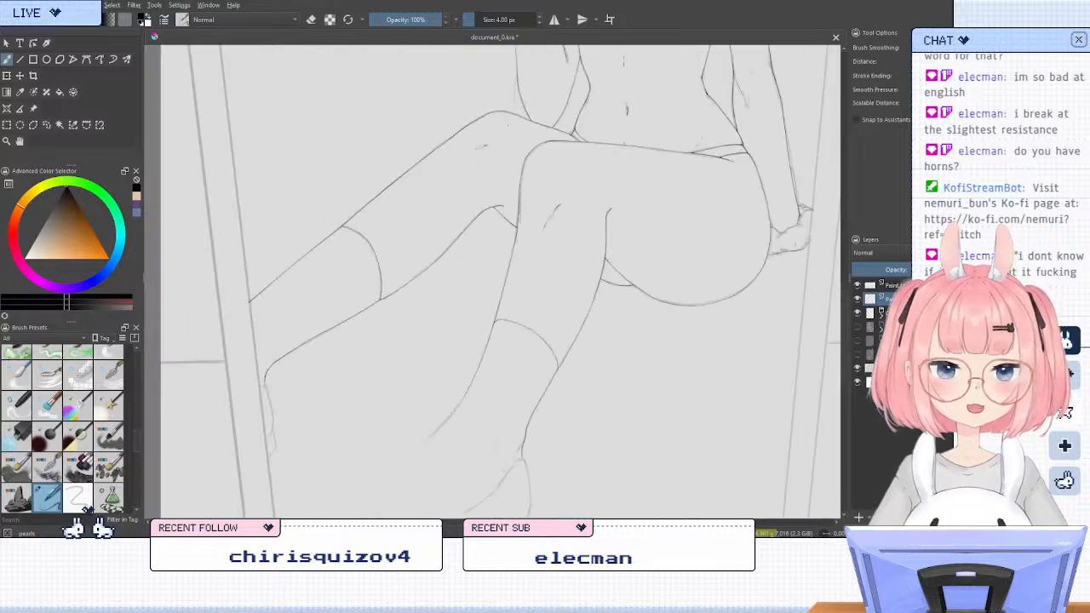
scroll(514, 130, down, 4)
scroll(510, 247, down, 1)
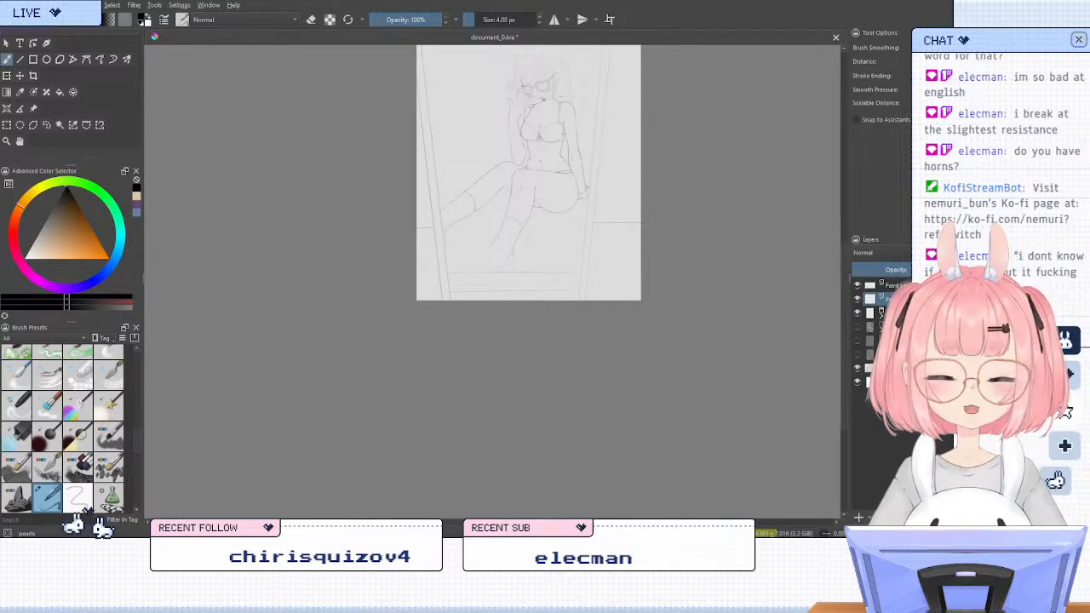
scroll(558, 98, up, 1)
scroll(521, 187, down, 1)
scroll(524, 102, up, 2)
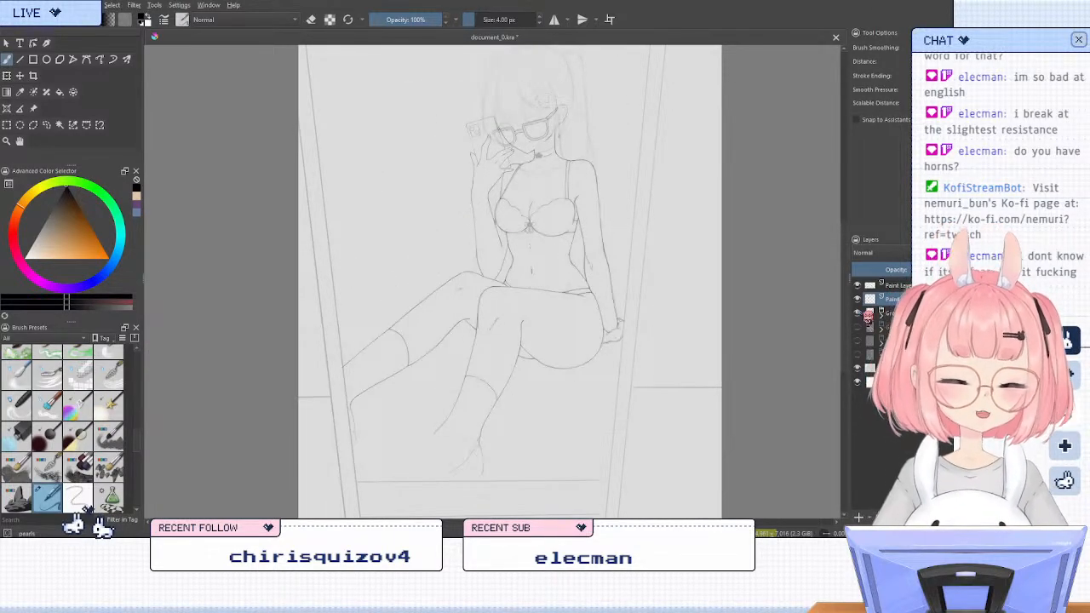
click(858, 314)
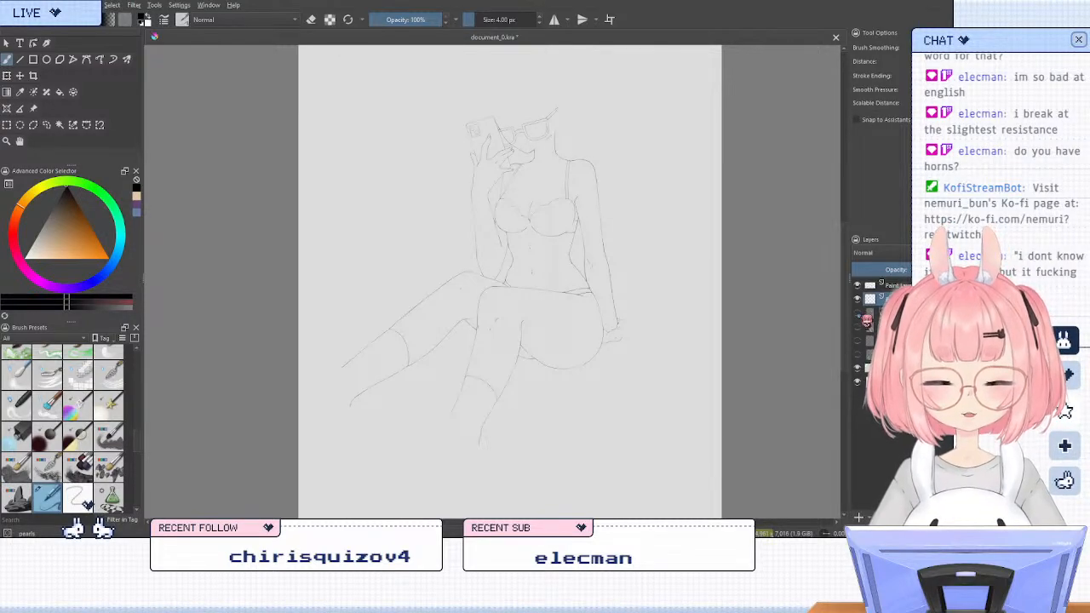
click(858, 313)
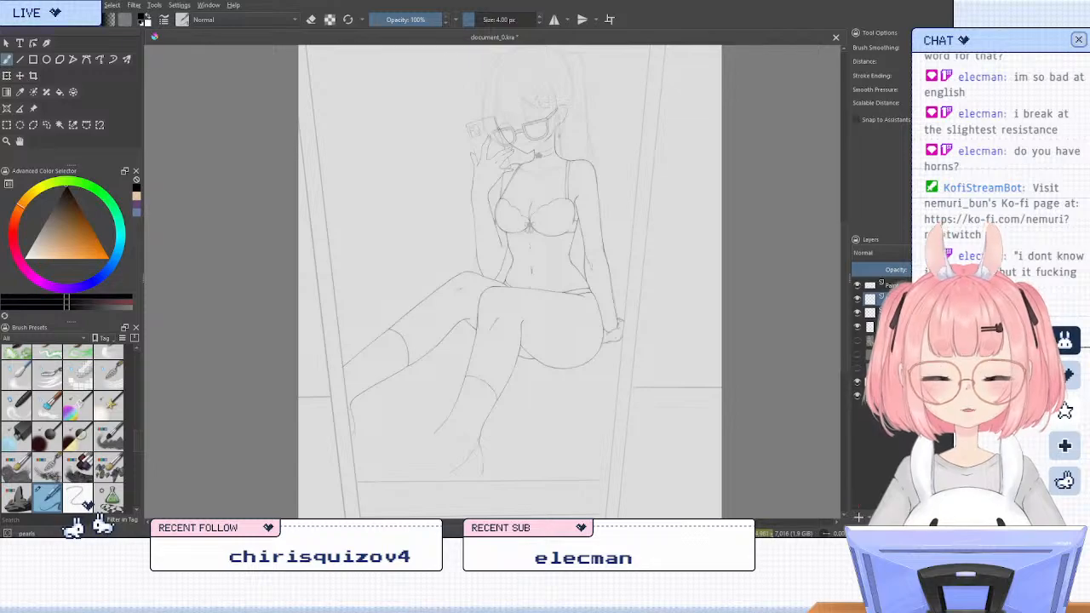
Ink the upper point and both side points of the star at the bra bow's centre, correcting the lines with the eraser
scroll(691, 125, up, 2)
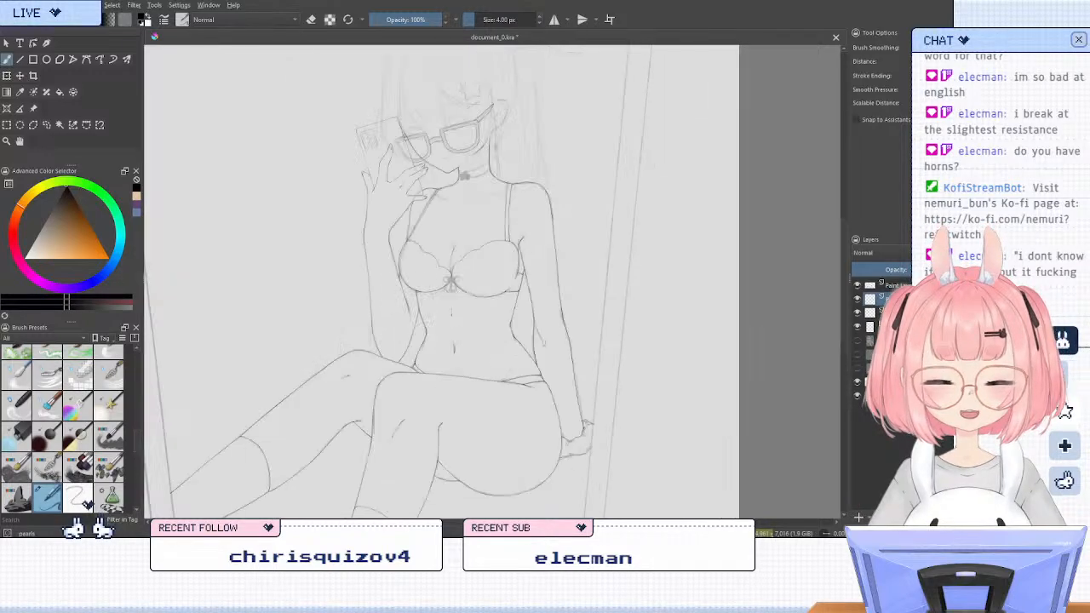
scroll(536, 117, up, 1)
scroll(538, 125, down, 1)
scroll(439, 144, up, 1)
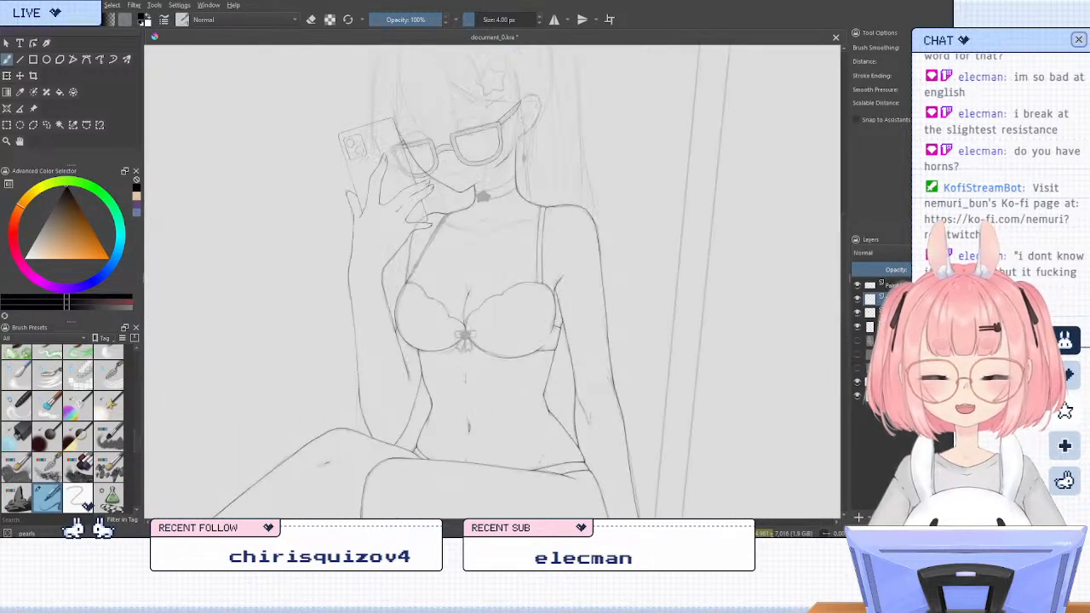
scroll(341, 390, up, 1)
scroll(516, 316, up, 4)
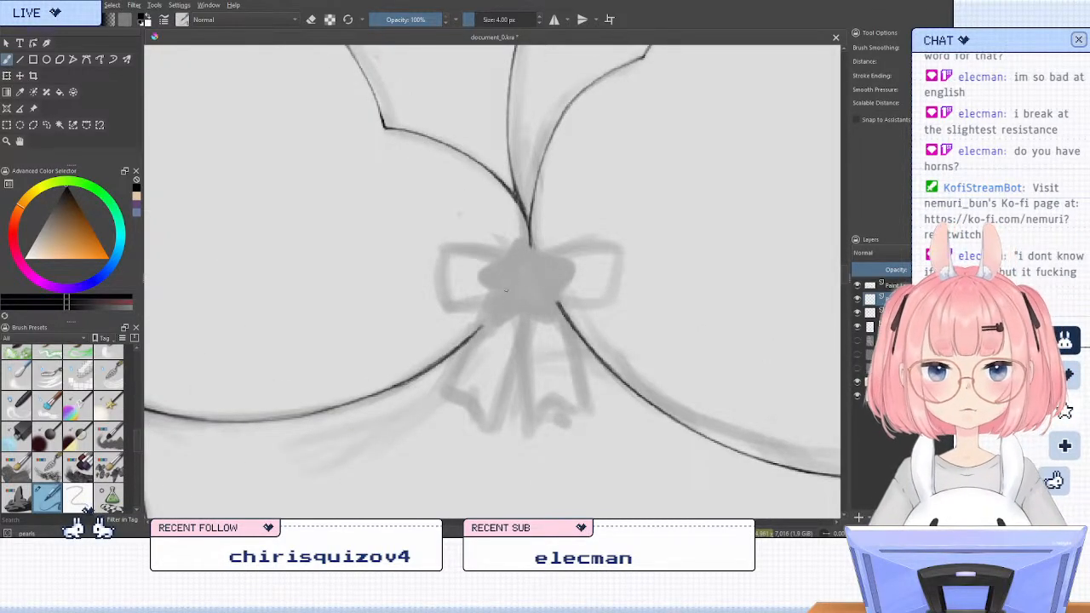
mouse_move(505, 262)
mouse_down()
mouse_move(568, 264)
mouse_move(492, 291)
mouse_up()
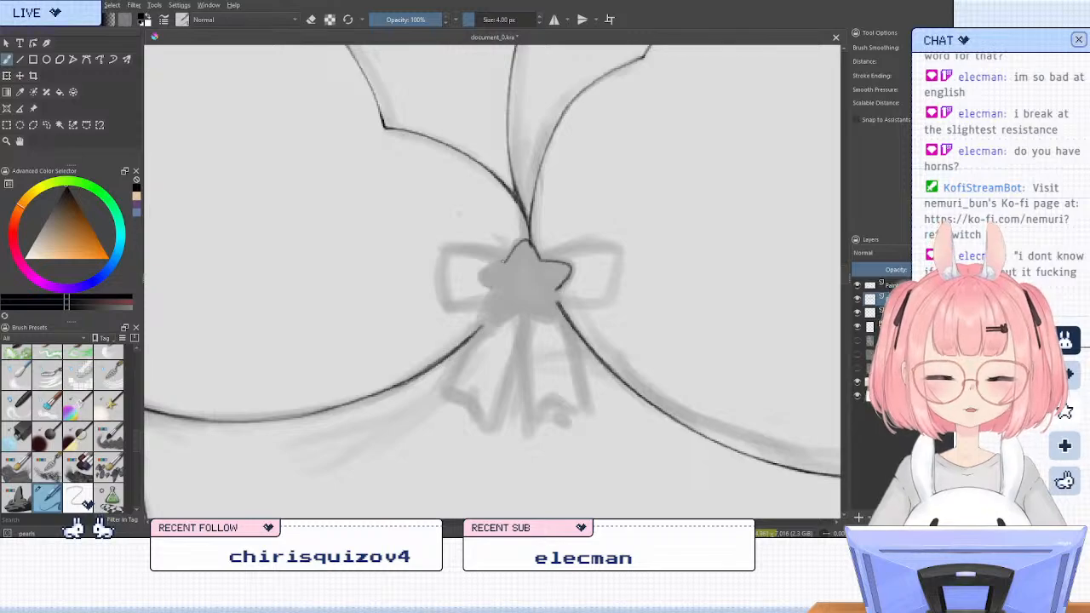
key(slash)
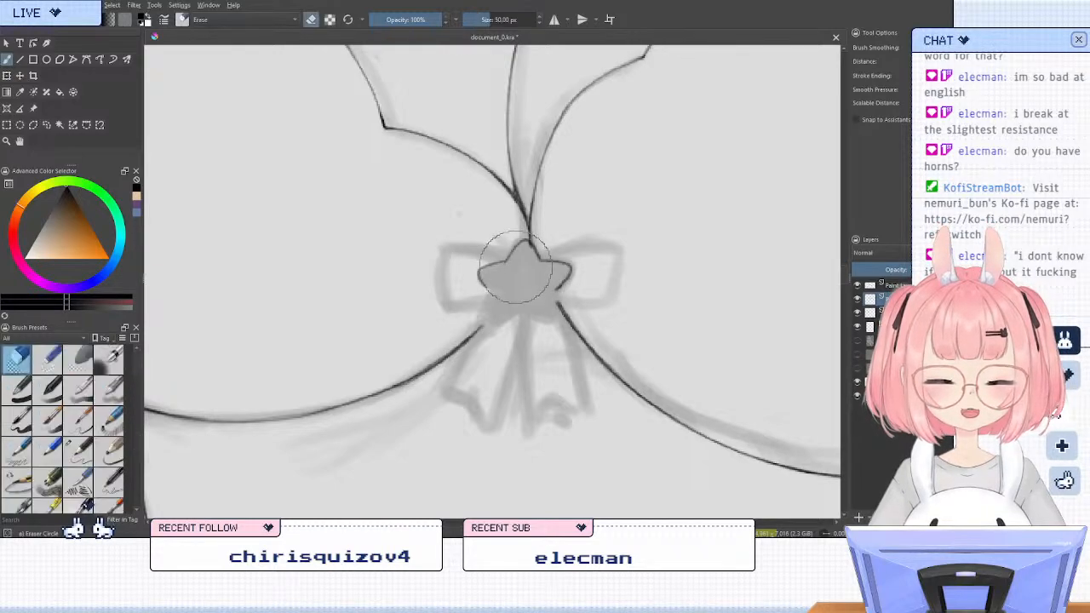
key(slash)
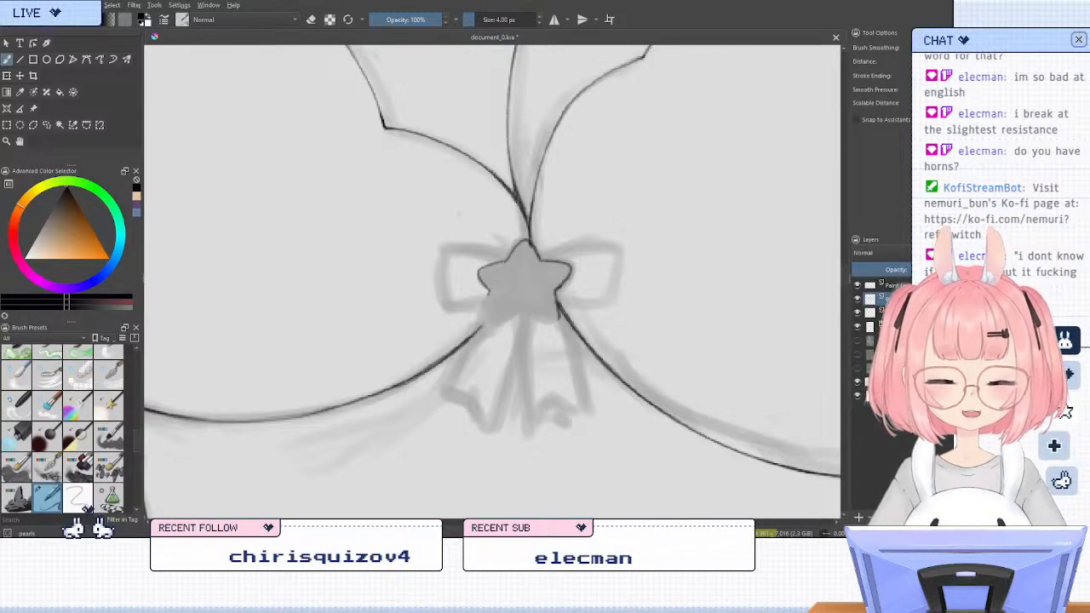
Ink the star's two lower points to close its outline, rotating the canvas for the last point and resetting it
drag(491, 290, 504, 316)
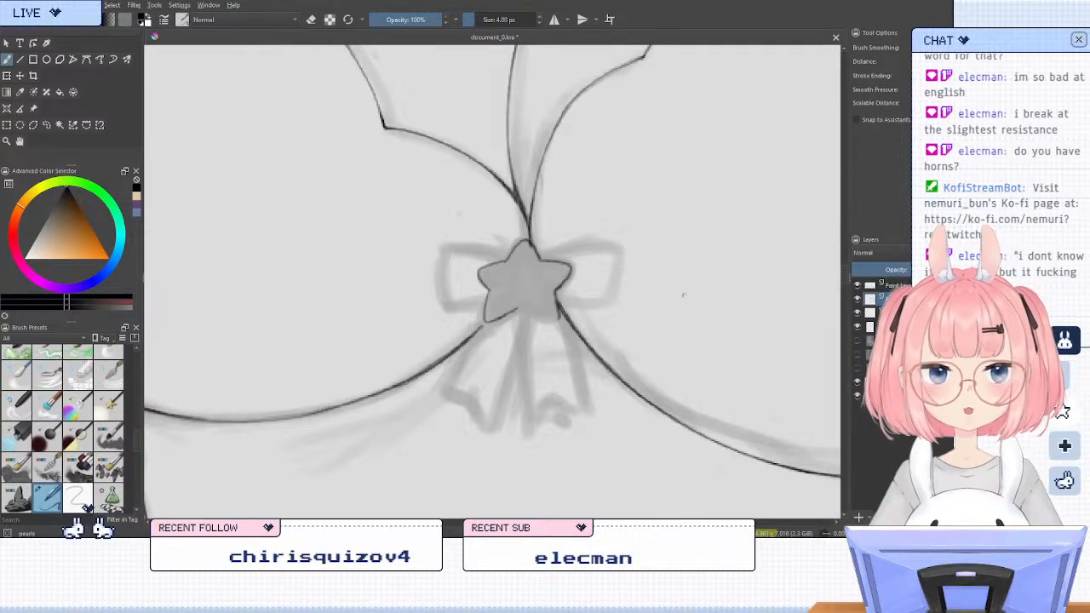
key(6)
key(6)
key(6)
key(6)
key(6)
key(6)
key(6)
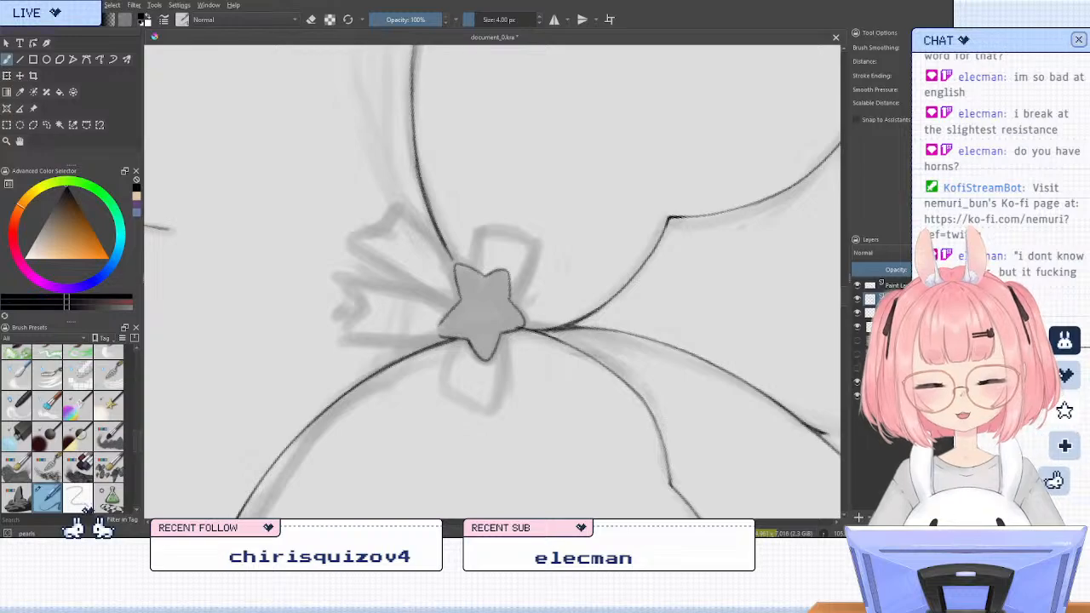
key(5)
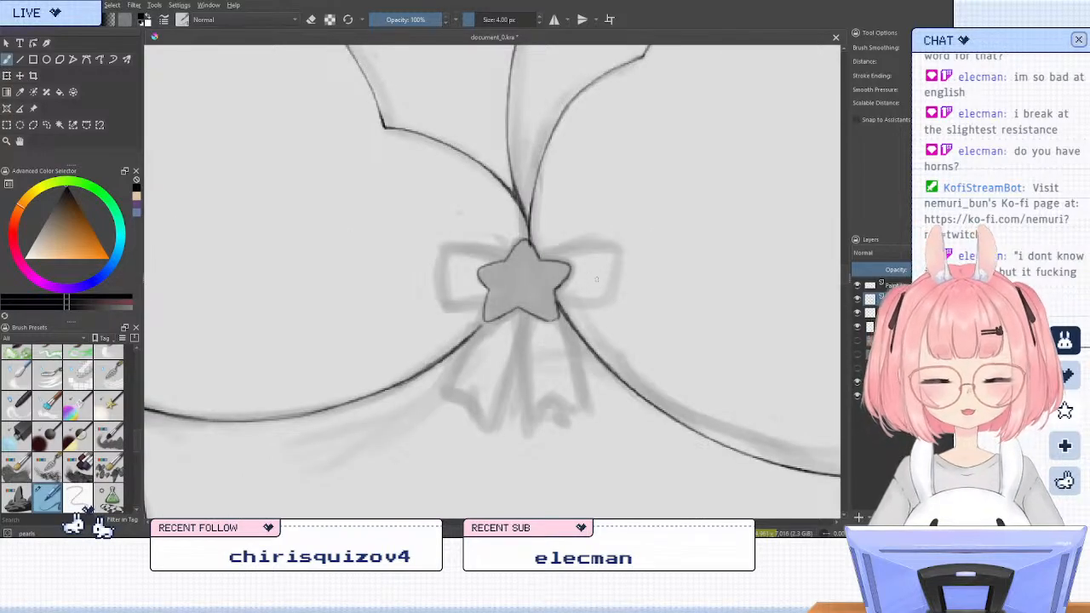
Trim the star's overlapping line ends and join the cup's lower edge line to the star on the layer below
key(e)
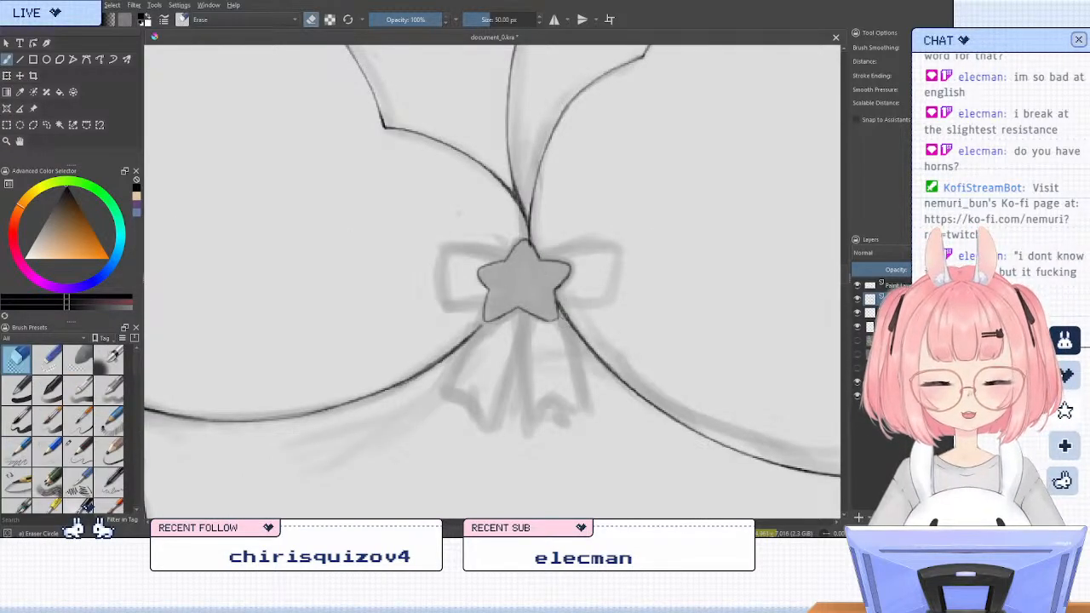
key(e)
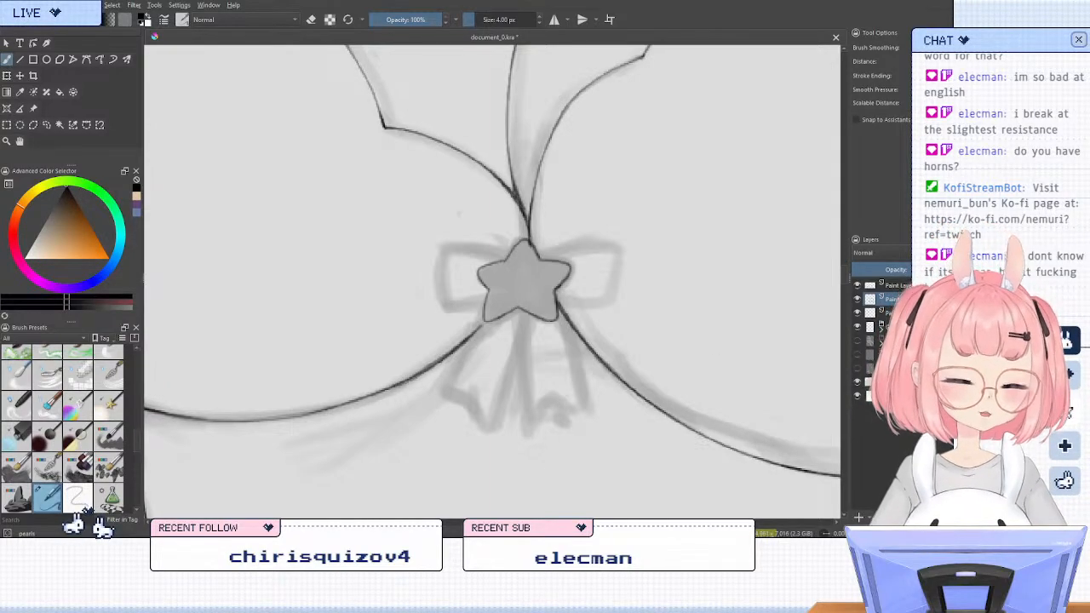
key(e)
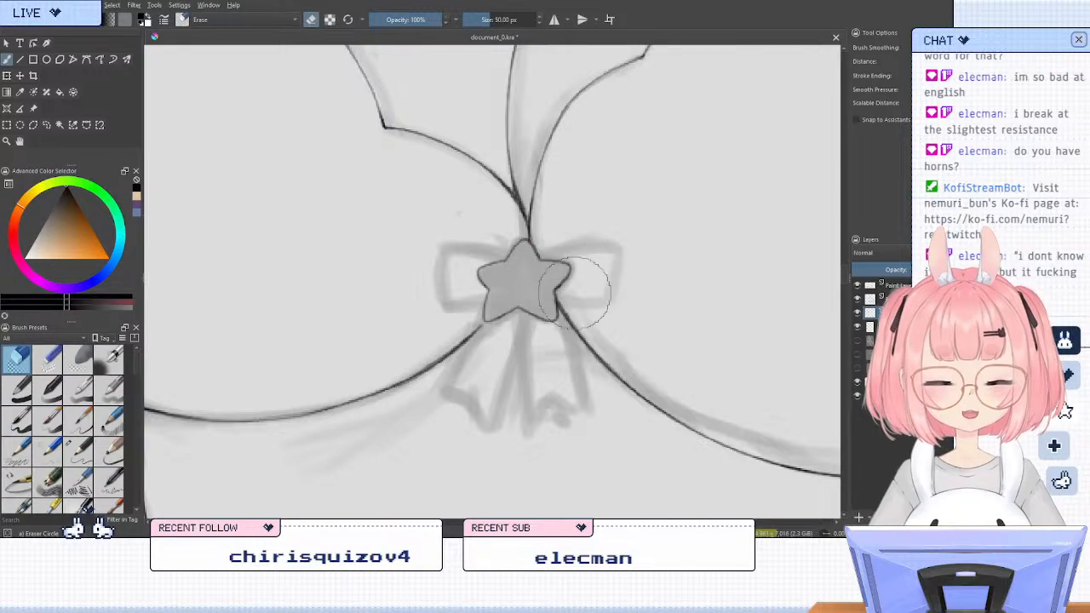
key(e)
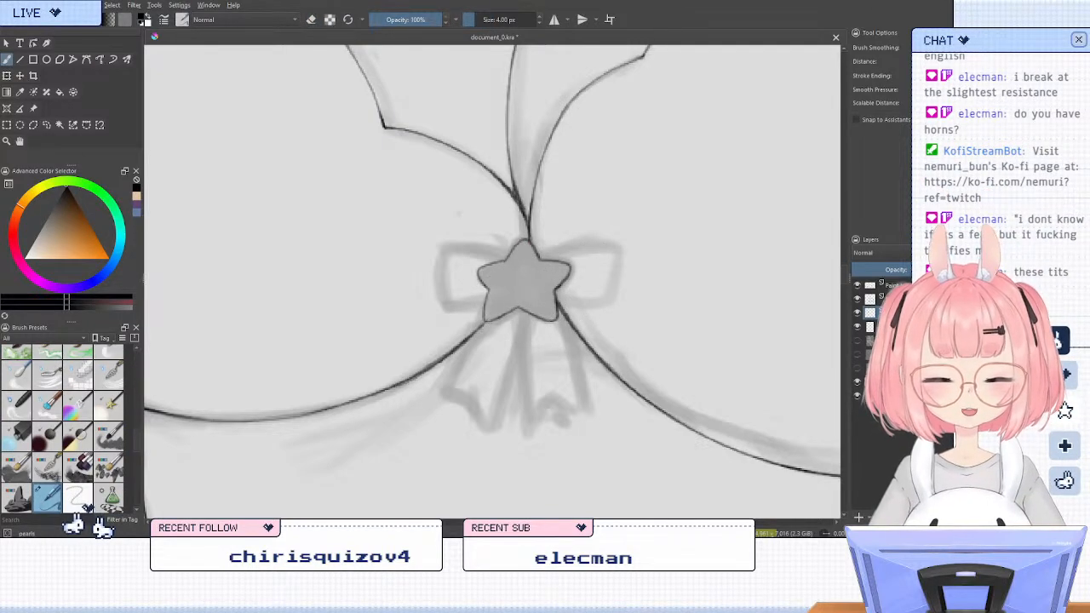
key(e)
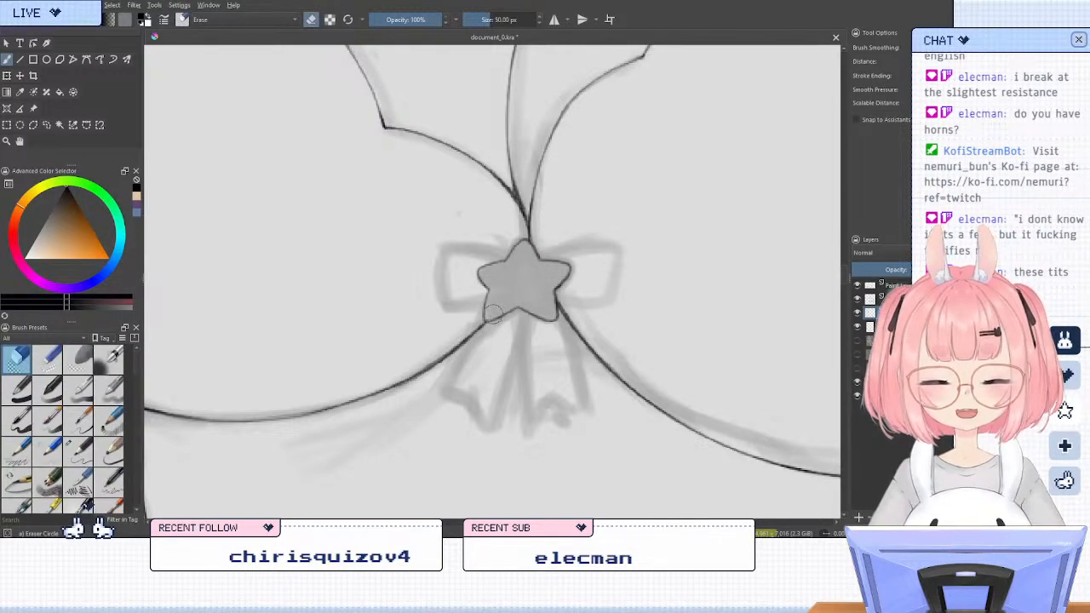
key(e)
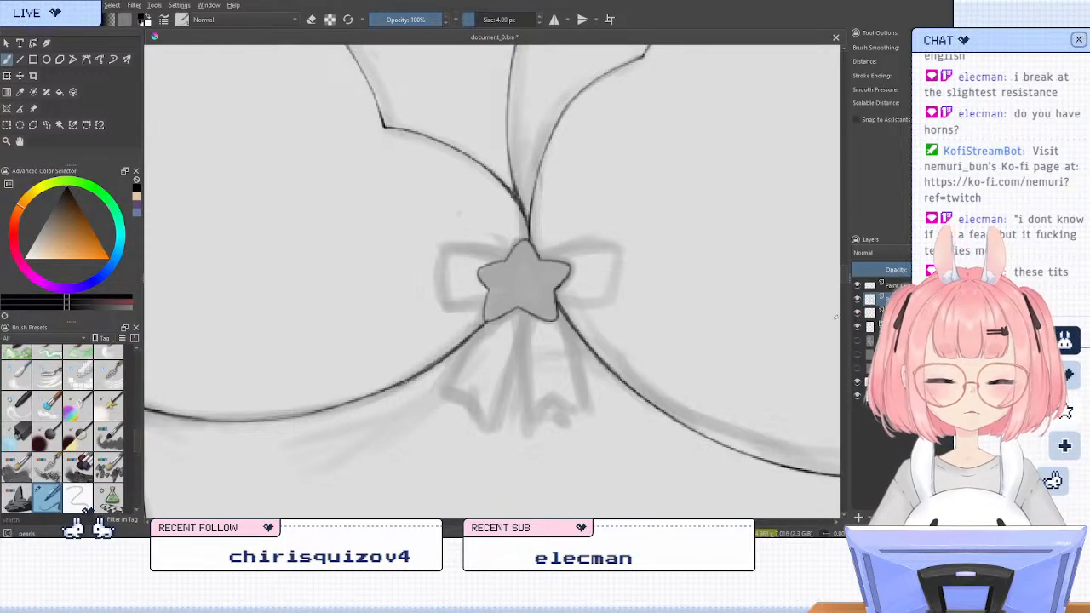
Ink the outline of the bow's right loop from the star's upper notch around to its side notch
key(minus)
scroll(515, 284, down, 3)
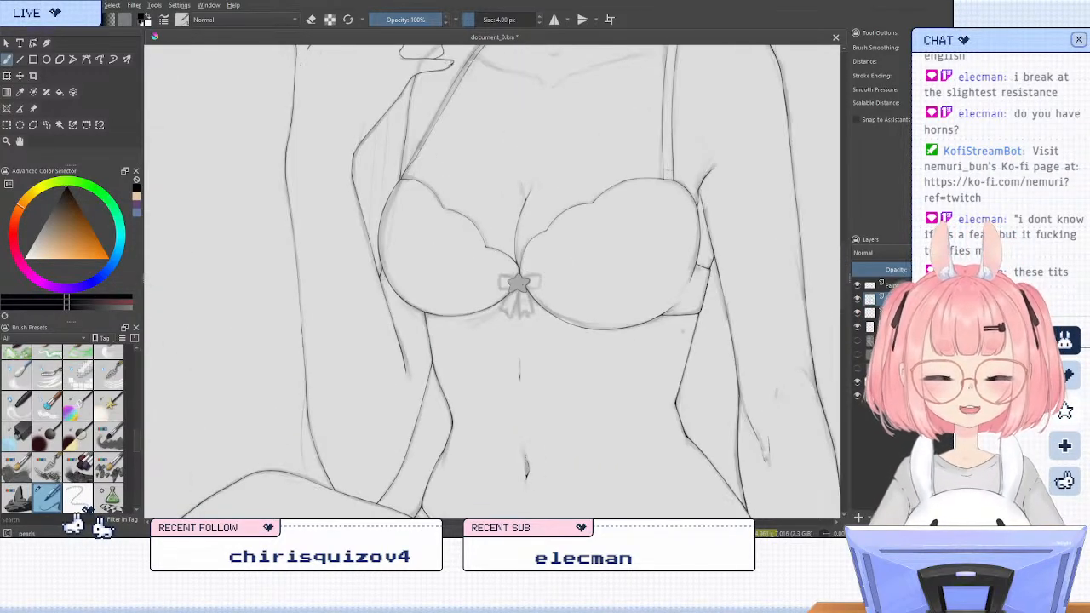
scroll(531, 213, up, 2)
scroll(534, 284, down, 1)
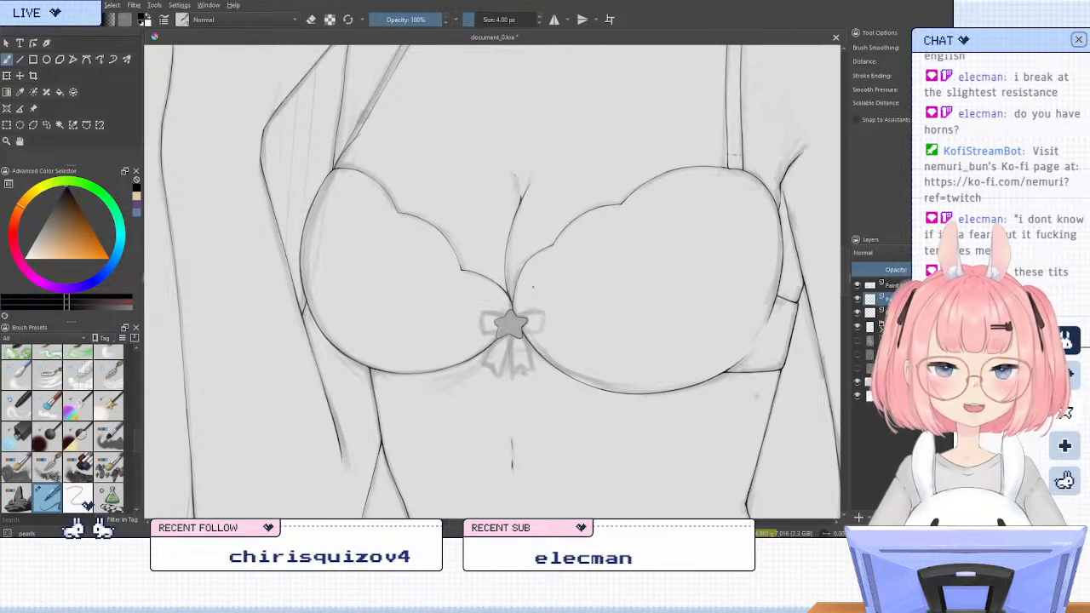
scroll(532, 286, up, 4)
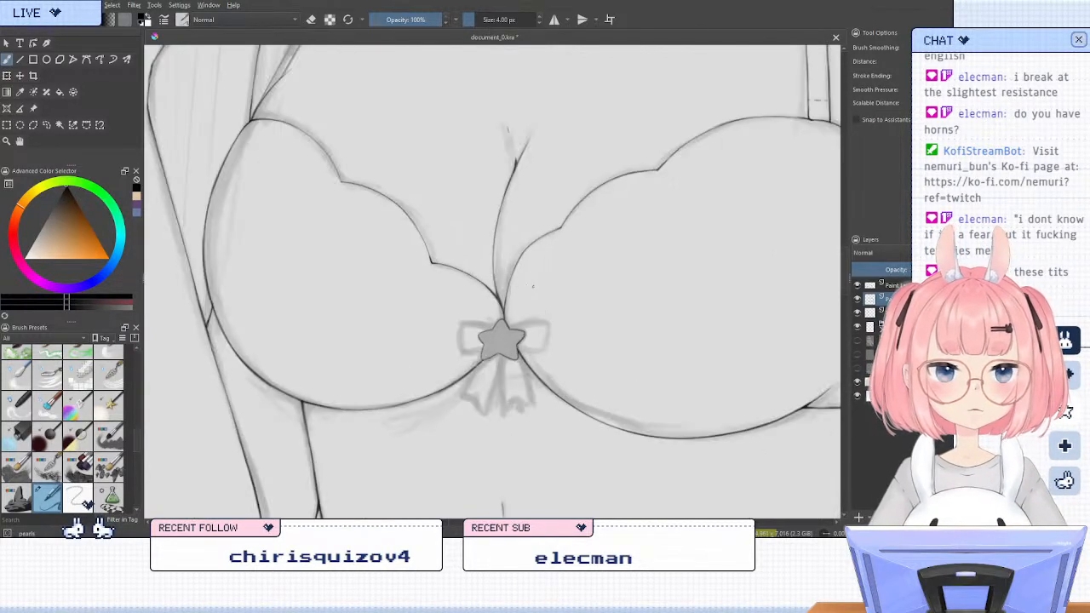
scroll(522, 370, down, 2)
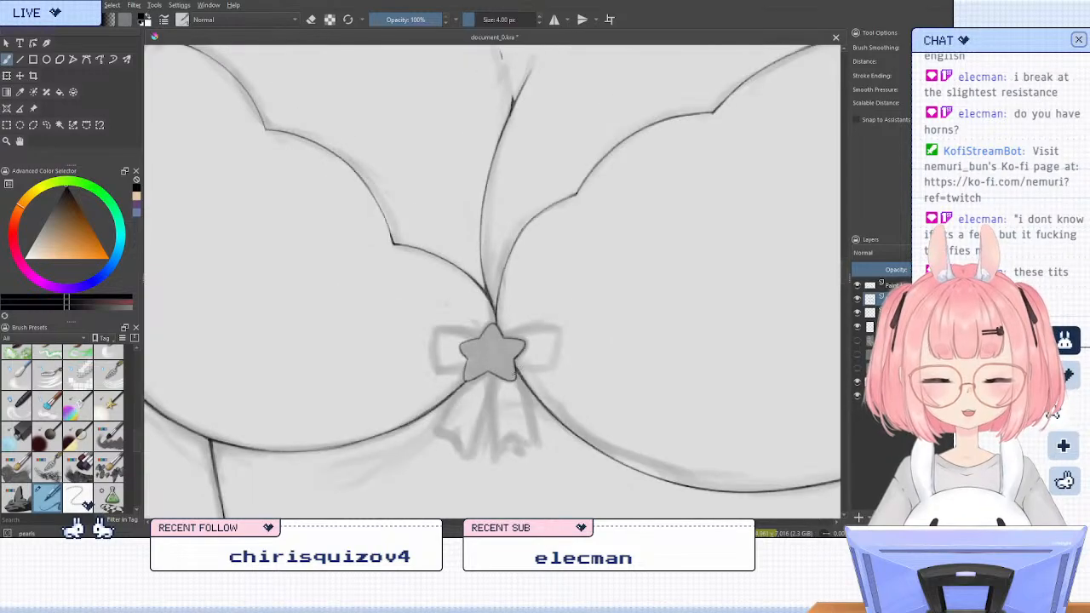
scroll(488, 381, up, 2)
key(4)
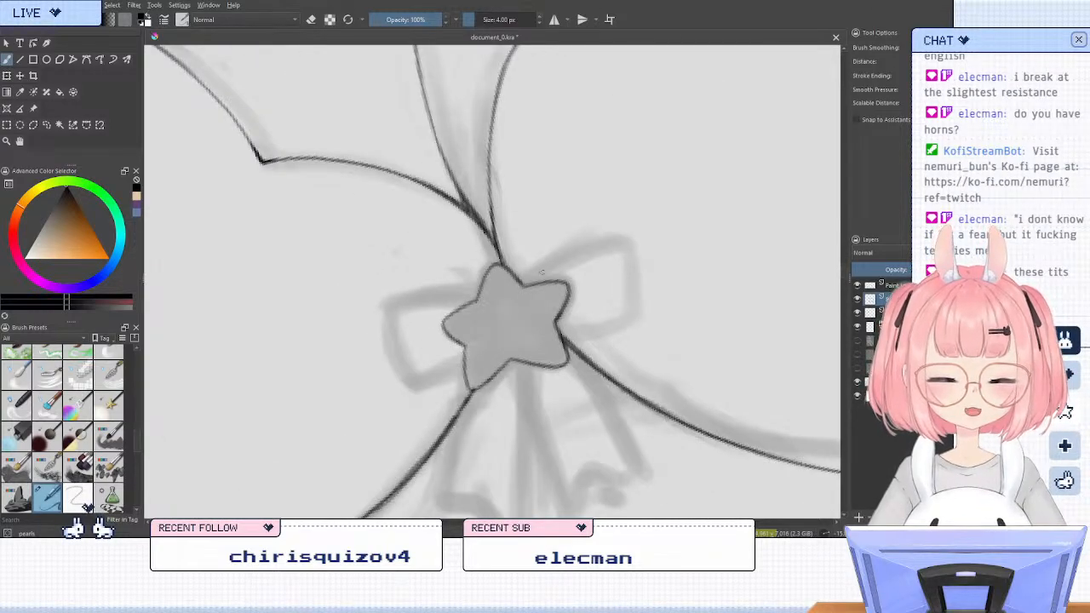
drag(529, 281, 642, 235)
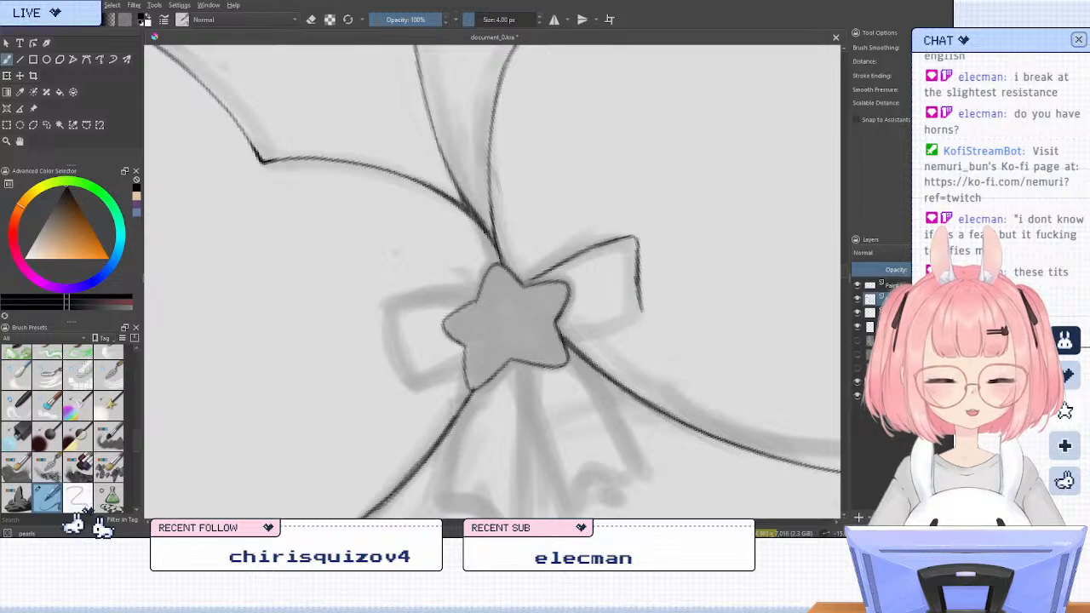
drag(561, 338, 648, 334)
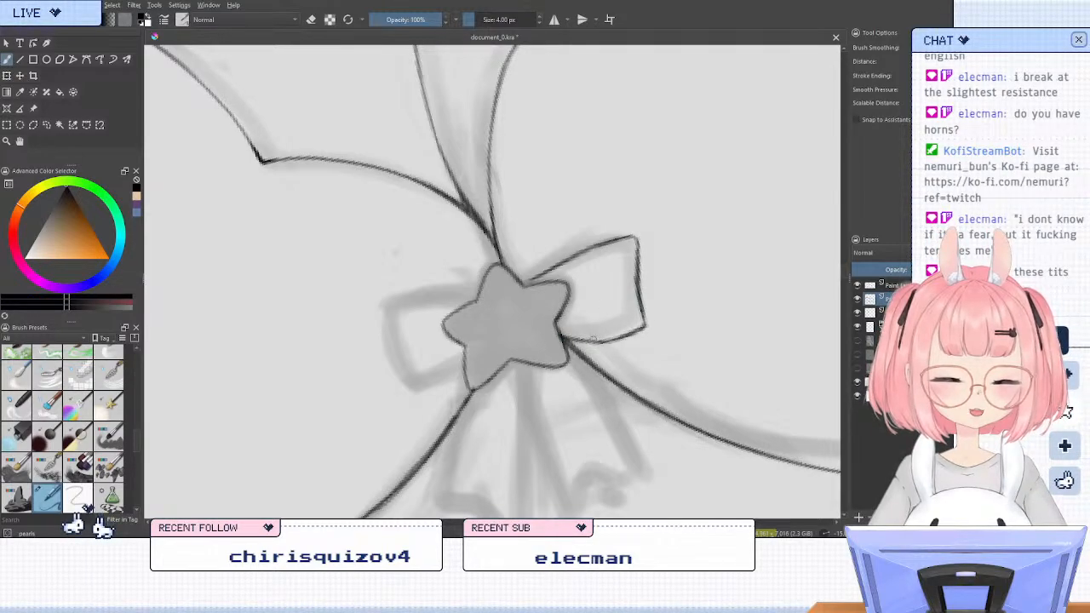
Add the fold lines inside the bow's right loop and ink the left loop's outline and folds, mirroring the canvas for the strokes
drag(562, 340, 644, 330)
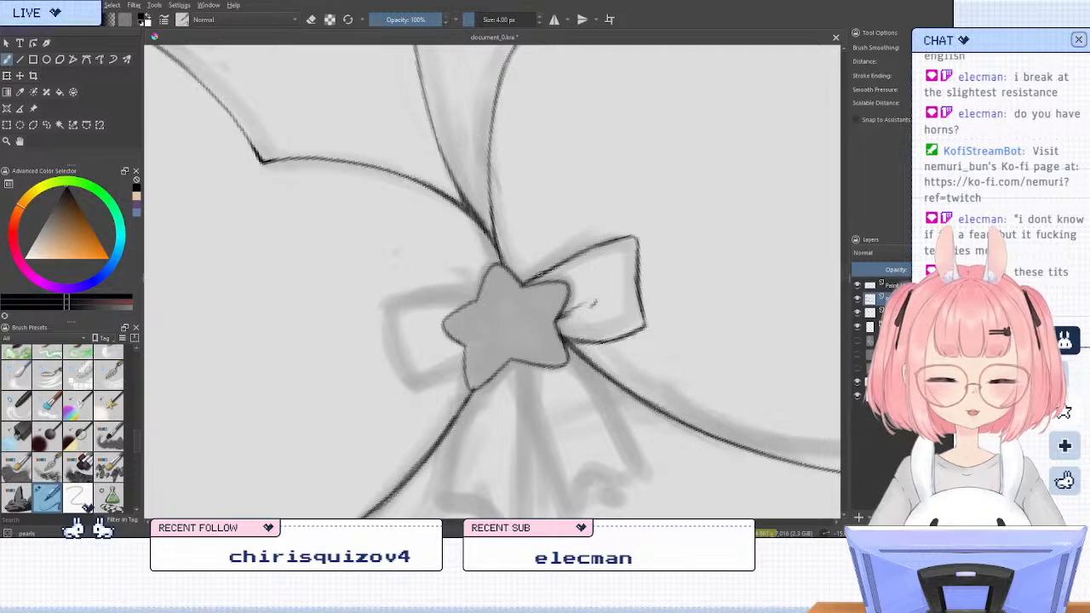
key(5)
key(m)
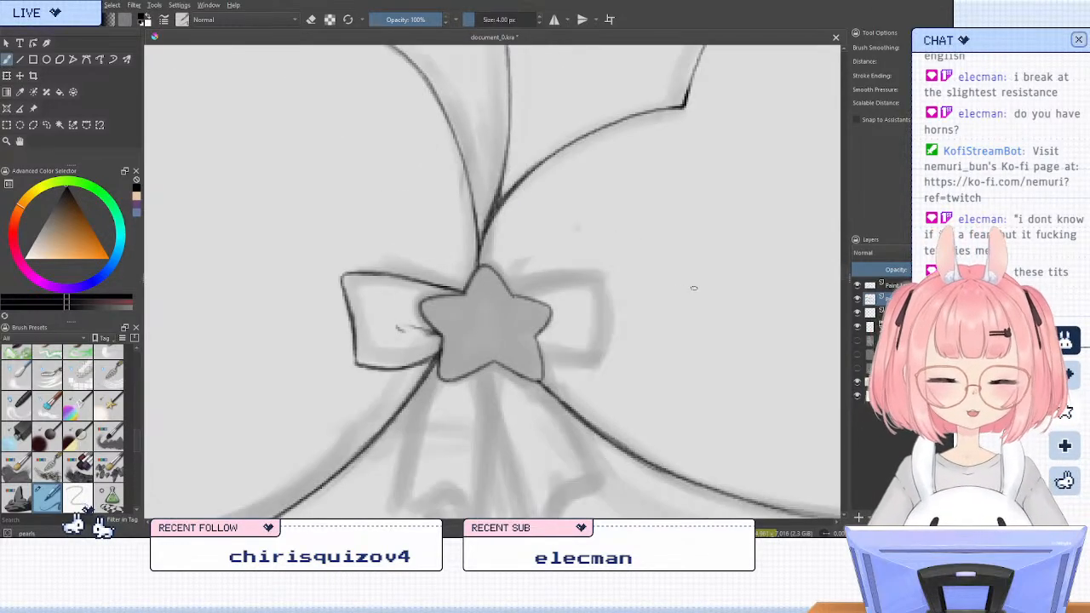
drag(521, 296, 575, 284)
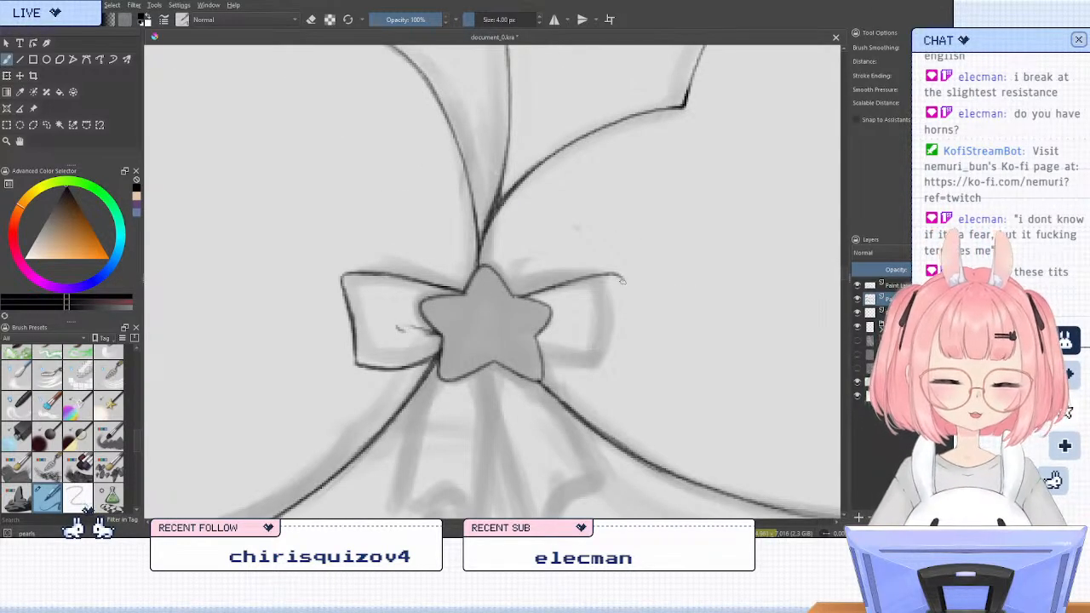
drag(621, 288, 613, 361)
key(m)
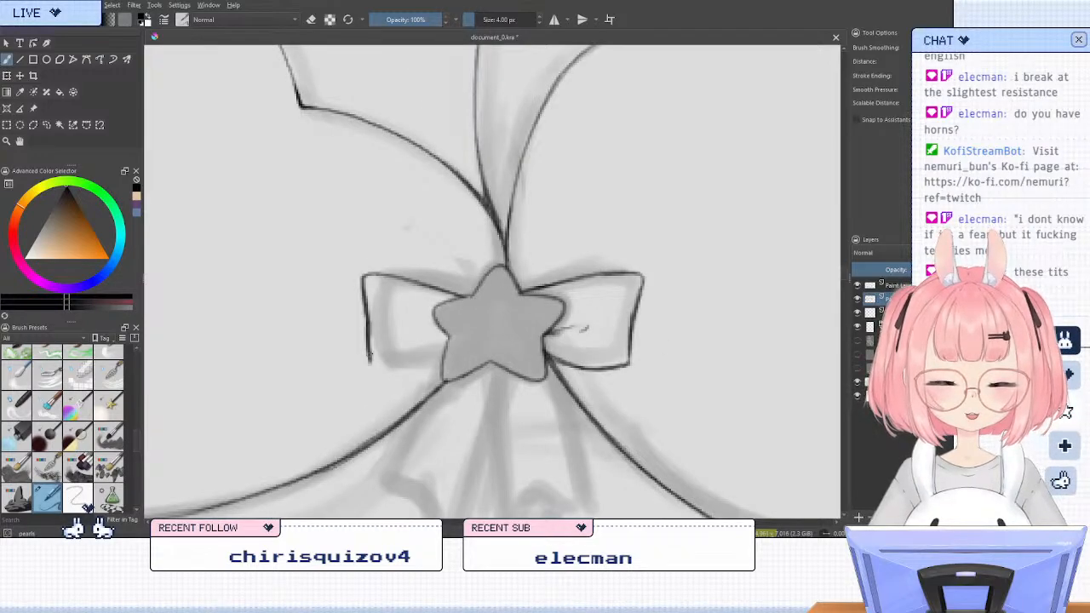
mouse_move(370, 366)
mouse_down()
mouse_move(438, 360)
mouse_move(407, 321)
mouse_up()
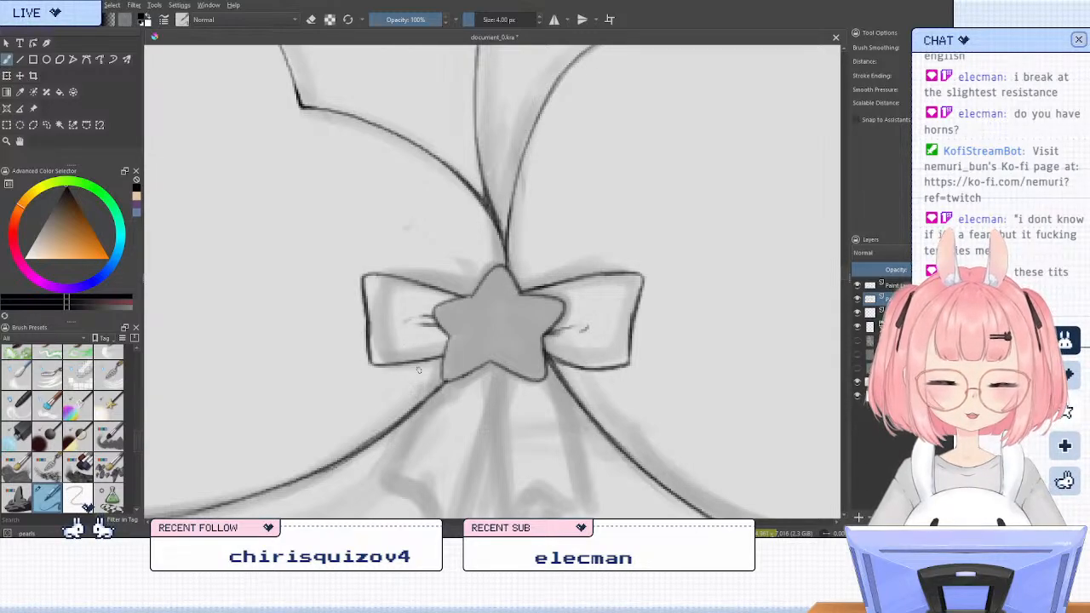
Ink the two ribbon tails hanging below the star, each with a notched end, mirroring the canvas for the second tail
scroll(556, 206, down, 7)
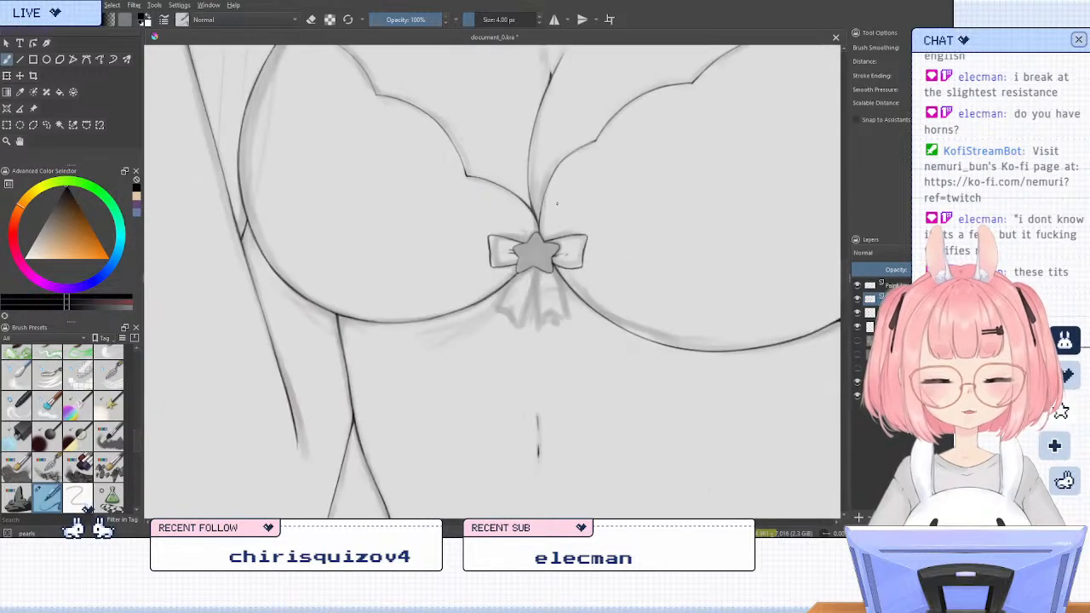
scroll(553, 223, up, 7)
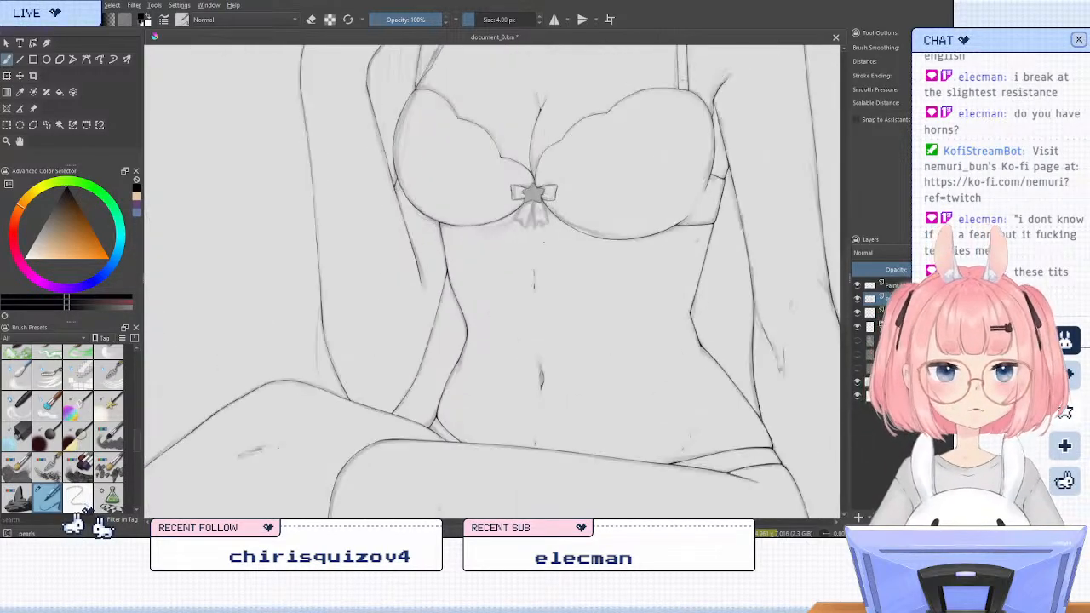
scroll(485, 238, down, 2)
scroll(494, 164, up, 2)
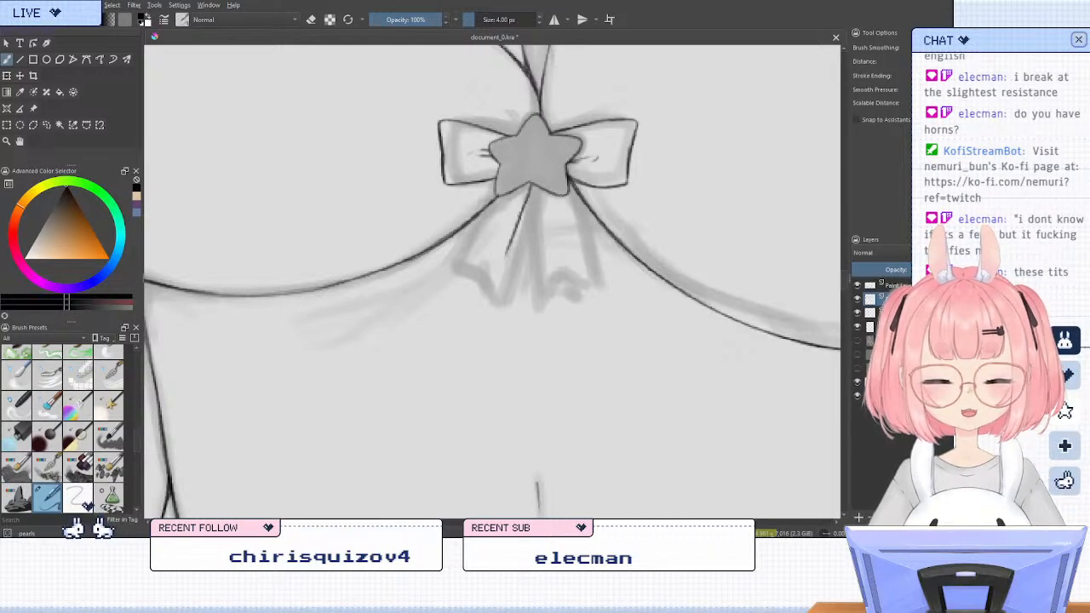
drag(523, 199, 503, 264)
drag(492, 194, 459, 232)
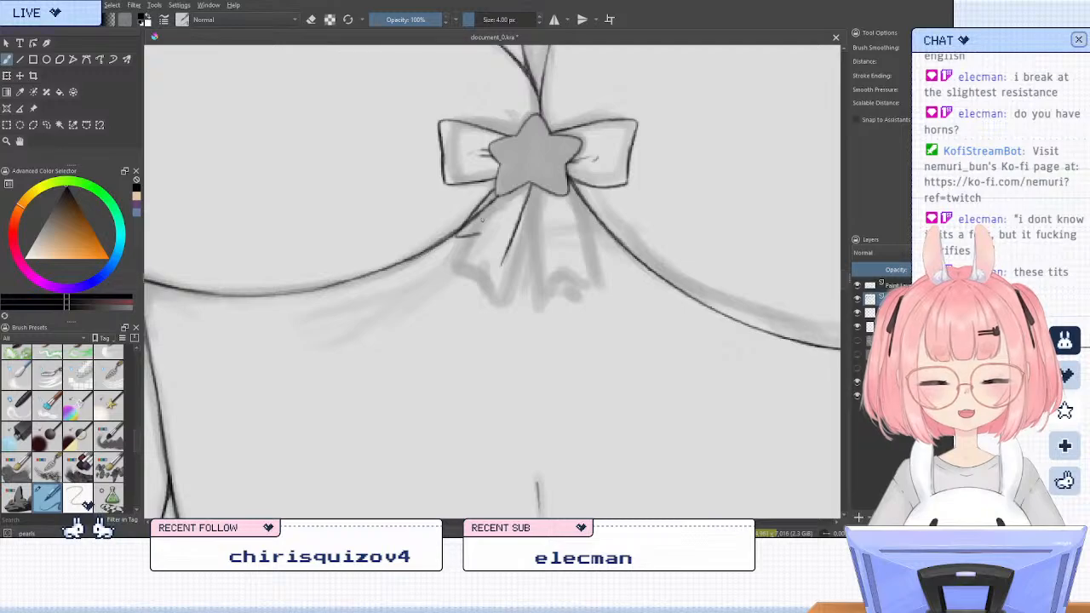
key(ctrl+z)
mouse_move(466, 225)
mouse_down()
mouse_move(453, 243)
mouse_move(500, 265)
mouse_up()
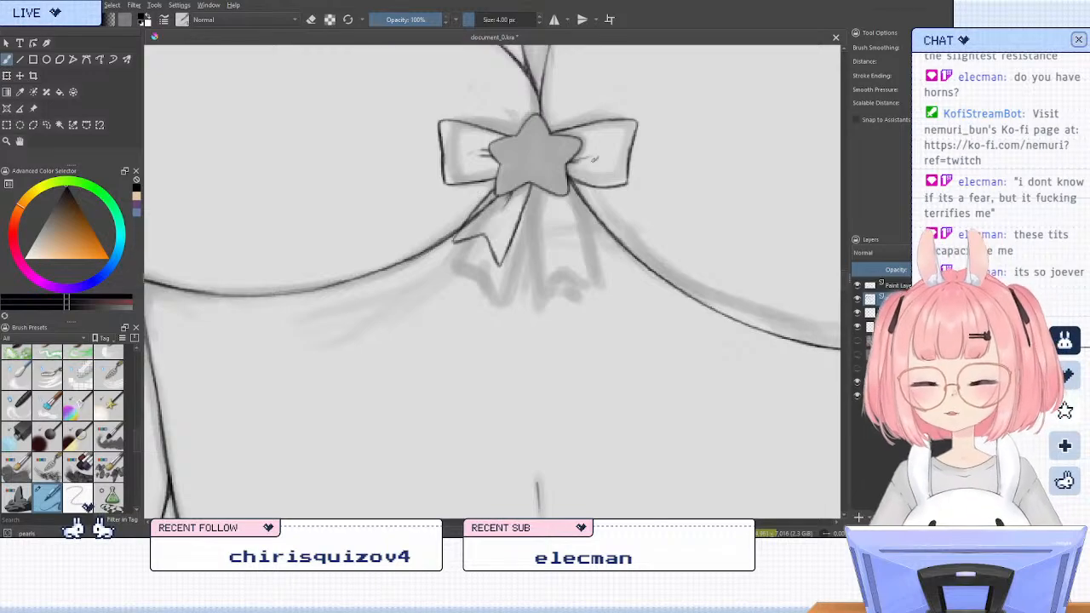
key(m)
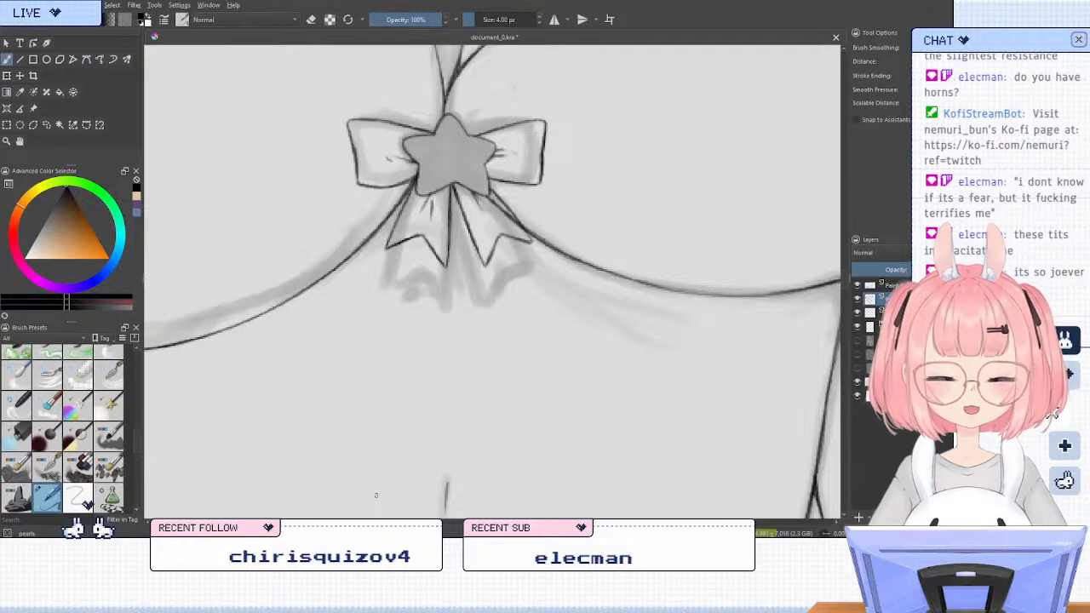
Erase the bra cup edge lines that cross the ribbon tails on the layer below the bow, and restore the inking brush
scroll(468, 229, down, 5)
scroll(445, 210, up, 4)
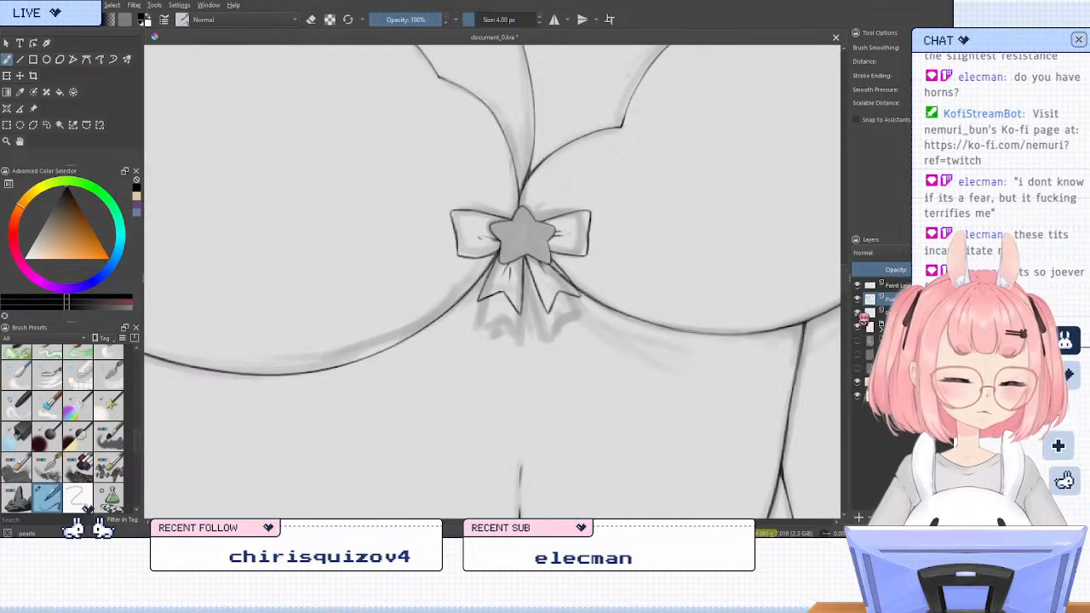
click(857, 313)
click(858, 313)
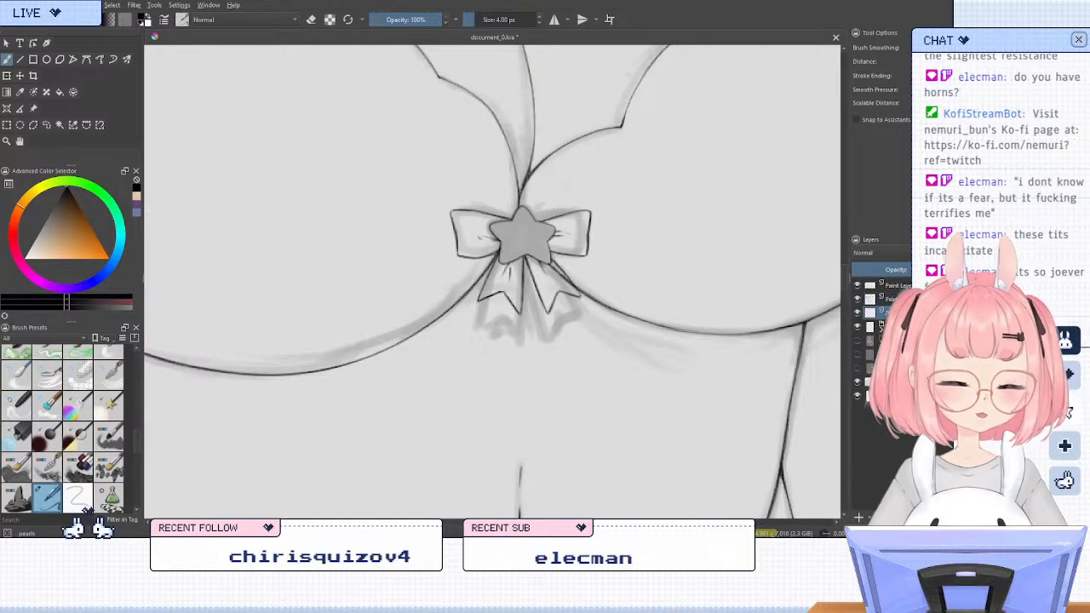
key(e)
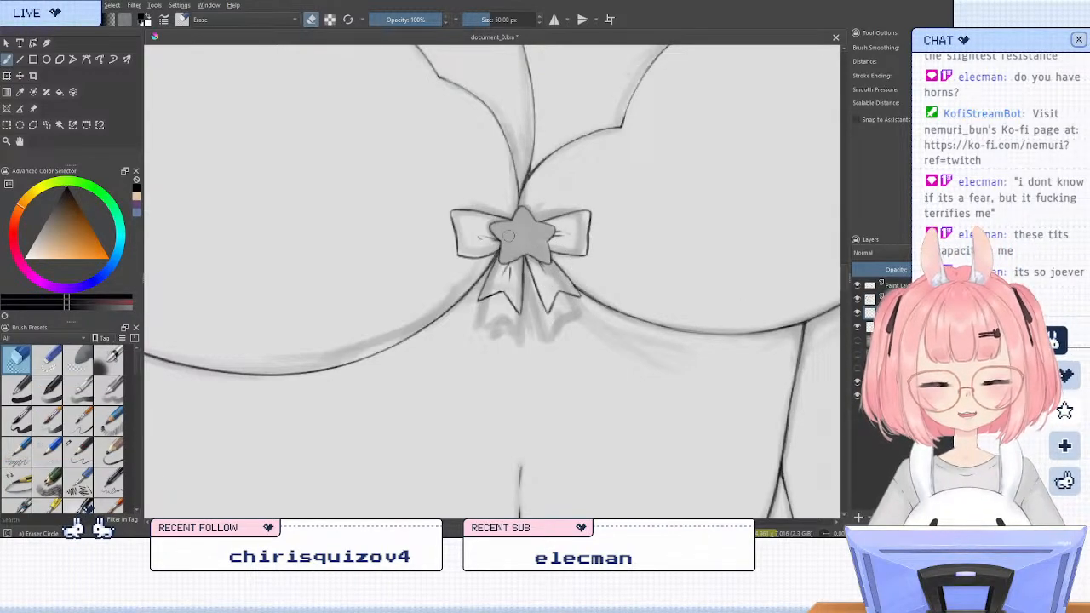
key(e)
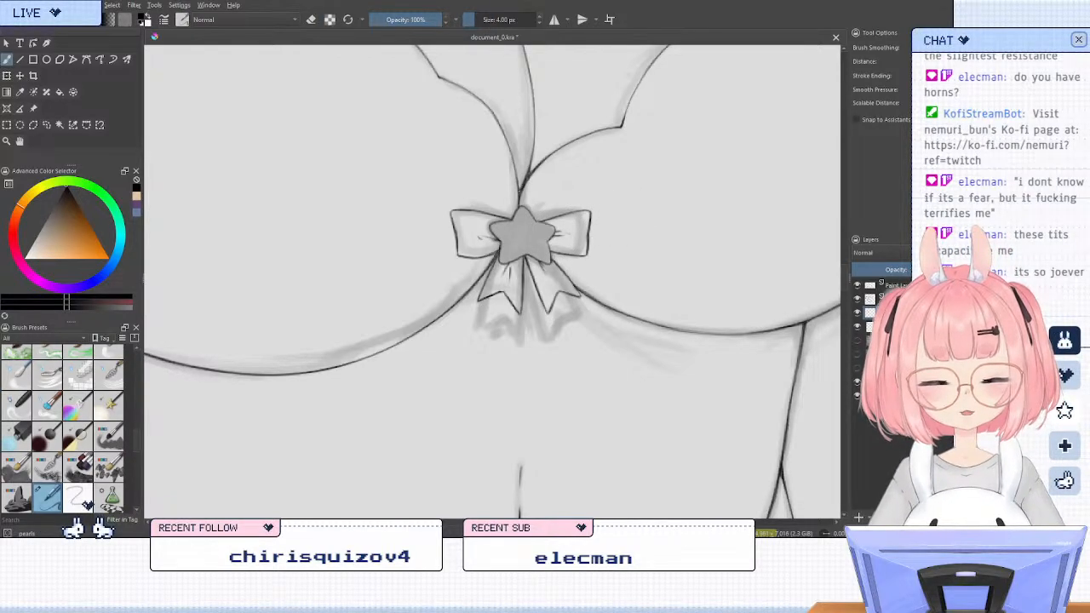
Examine the bra and bow line art within the whole figure, toggling a lower layer's visibility and viewing the canvas rotated and mirrored
scroll(552, 165, down, 4)
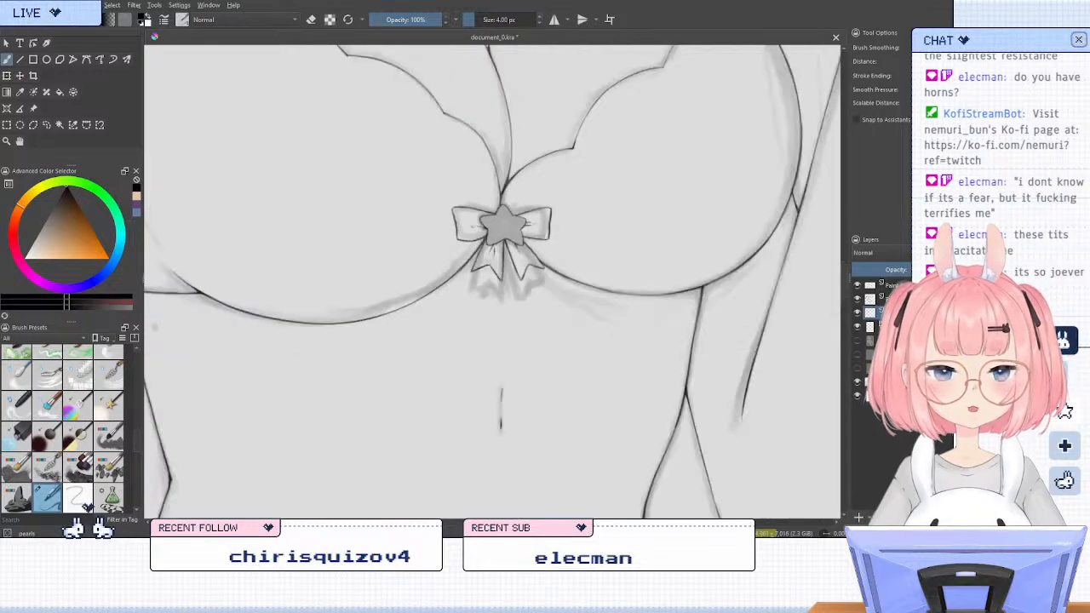
scroll(549, 149, up, 1)
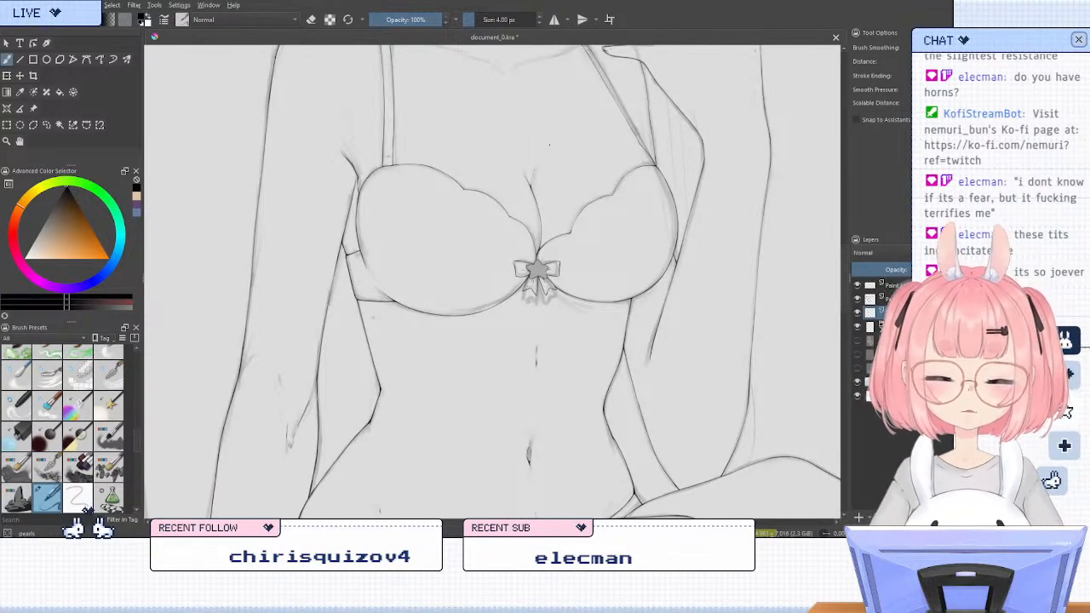
scroll(466, 305, down, 1)
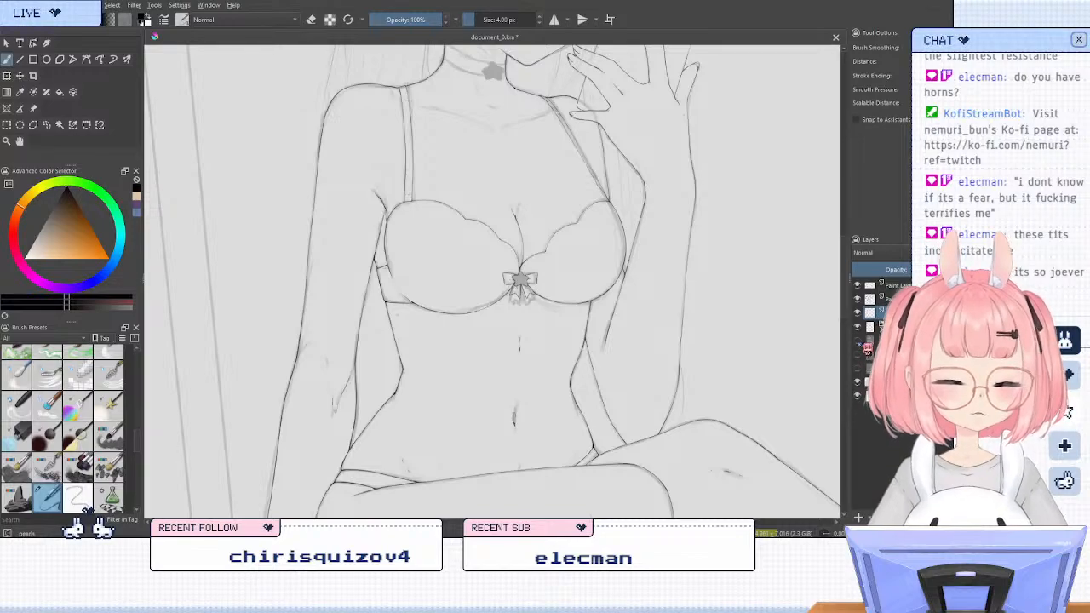
click(858, 342)
click(858, 342)
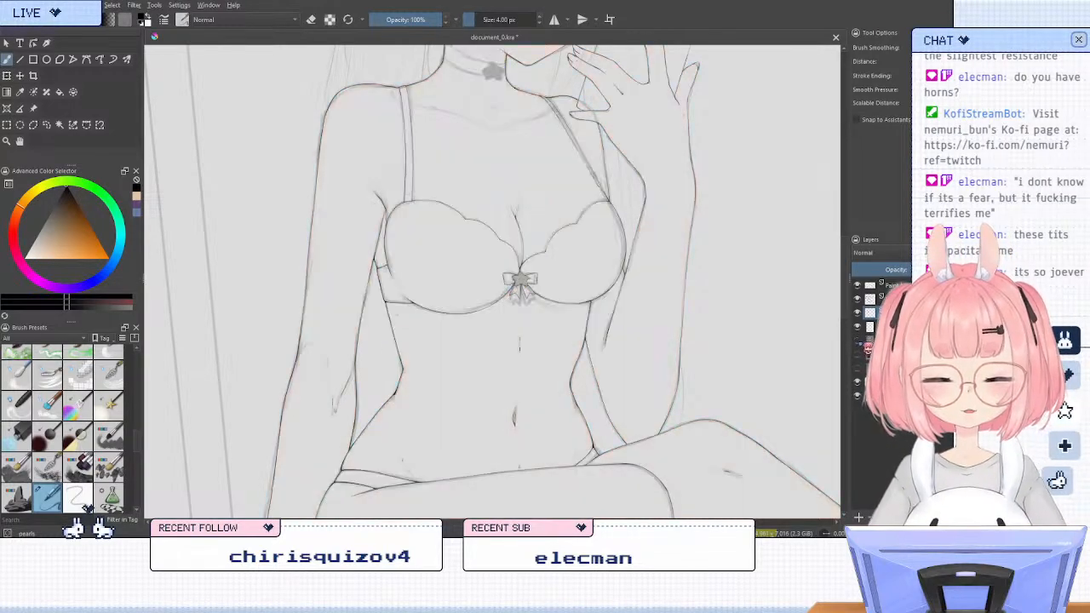
click(858, 341)
click(858, 342)
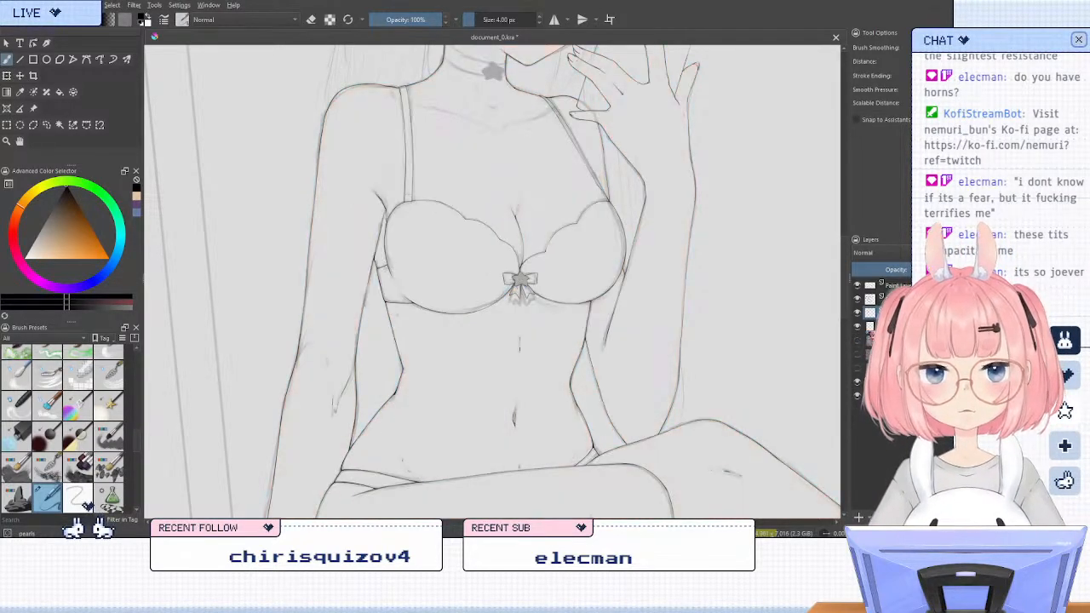
scroll(560, 290, down, 3)
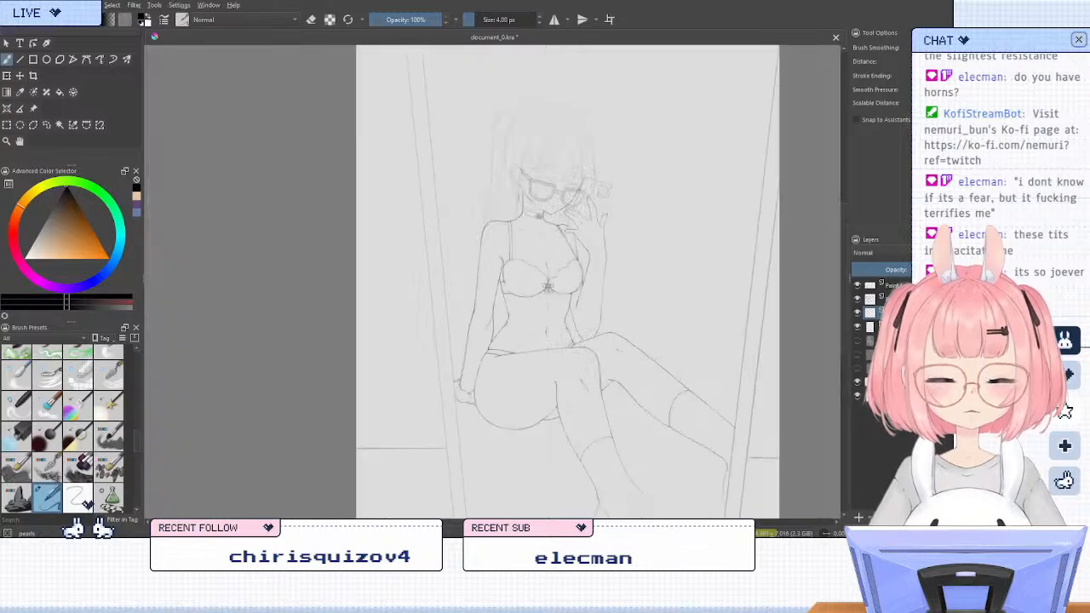
scroll(492, 281, up, 4)
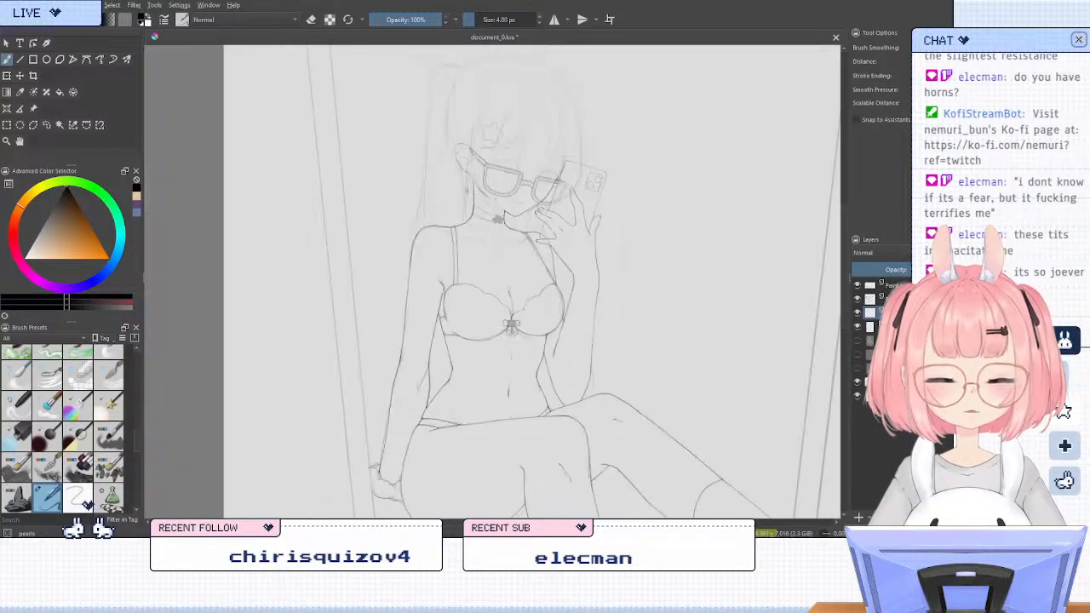
scroll(494, 332, up, 1)
scroll(596, 239, down, 1)
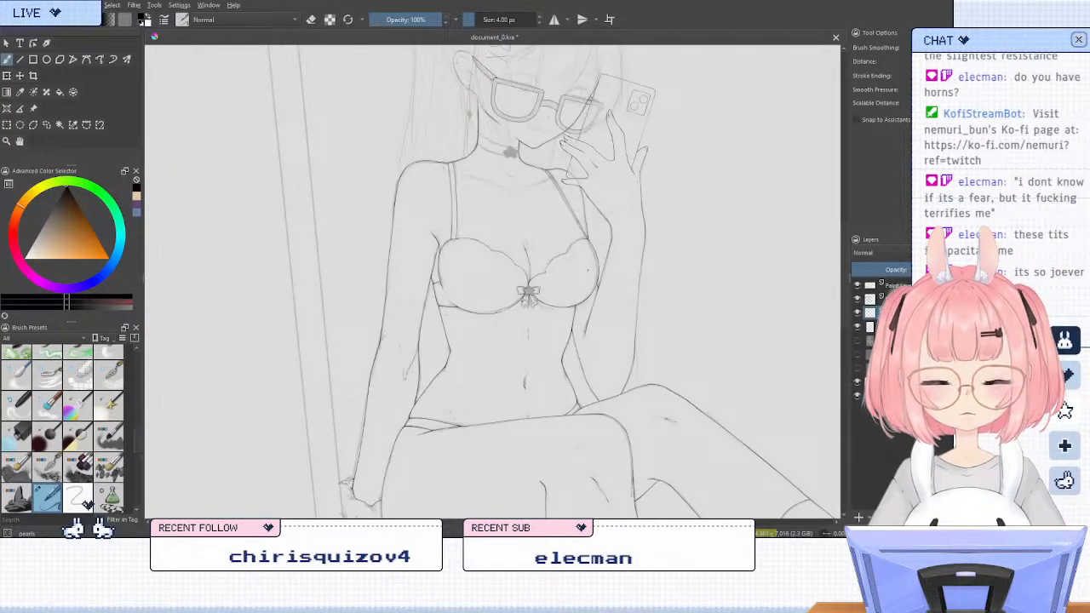
scroll(589, 265, down, 1)
scroll(558, 409, up, 1)
scroll(528, 59, down, 1)
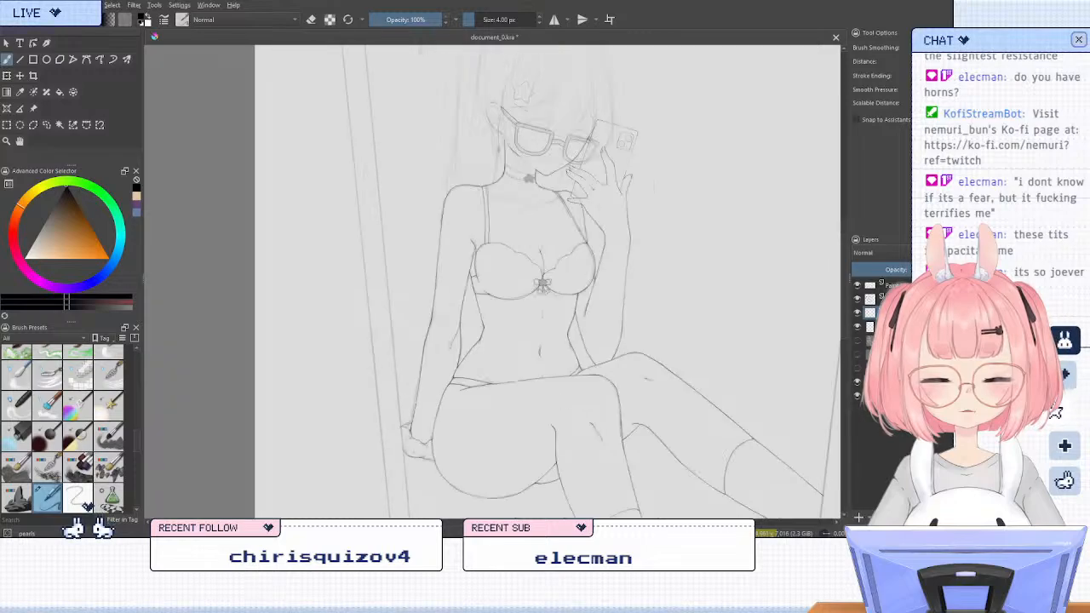
scroll(528, 60, up, 3)
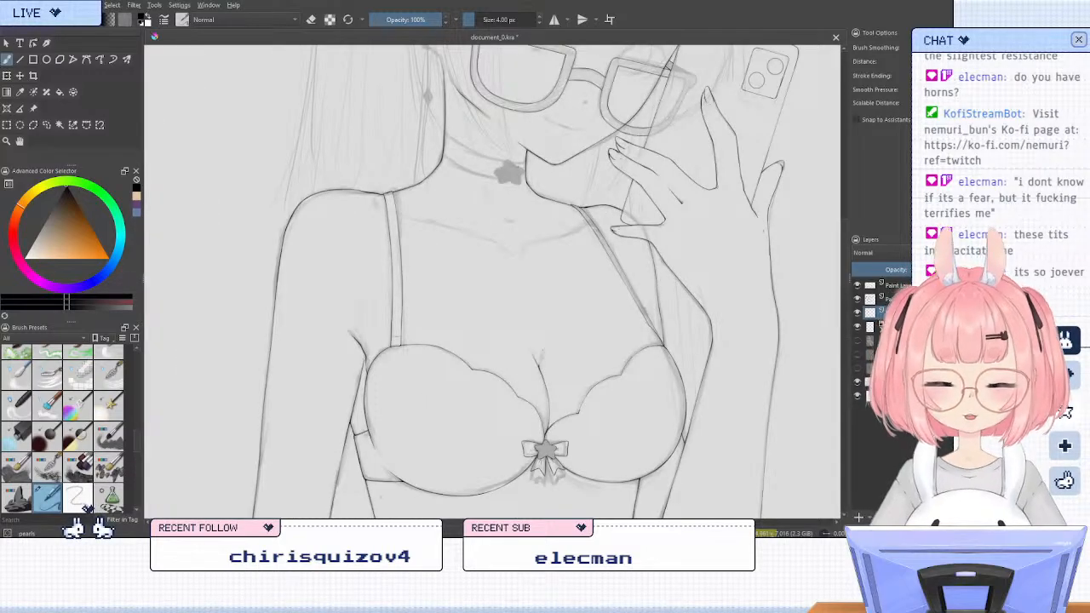
key(4)
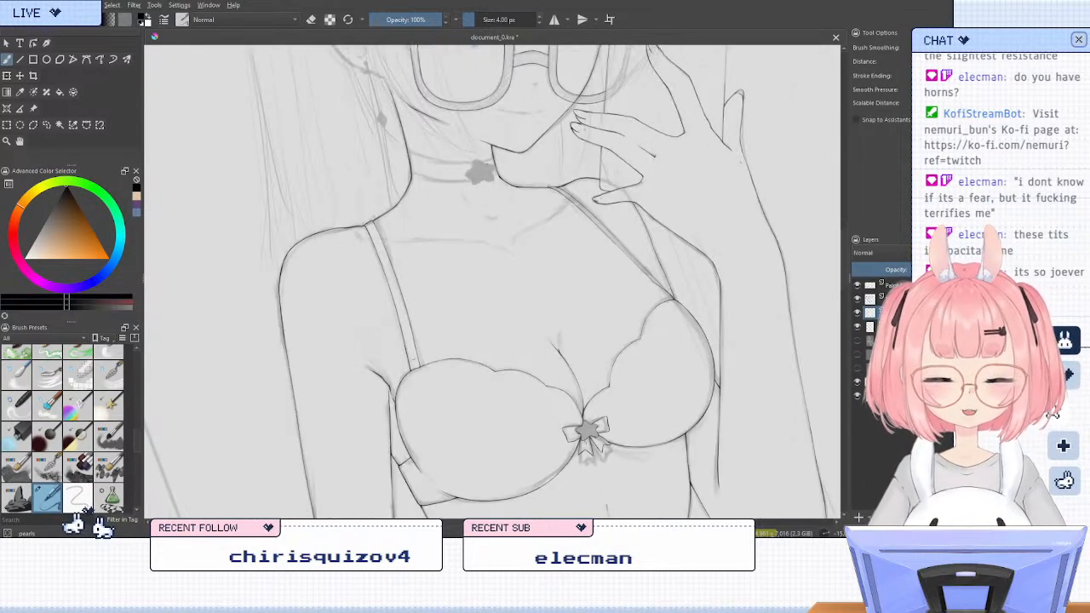
key(6)
key(m)
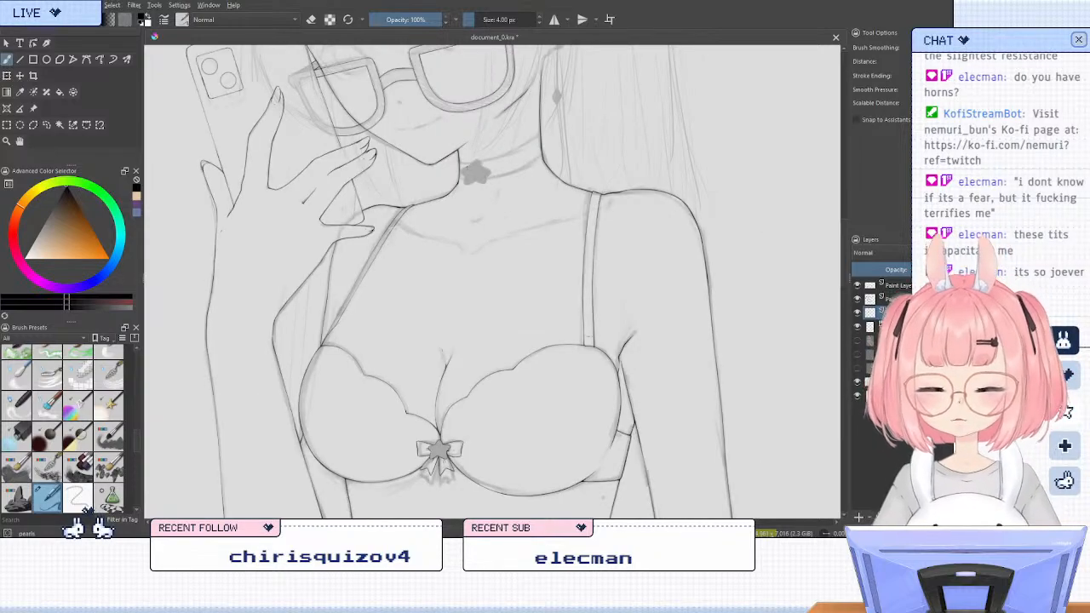
Nudge the bra line art slightly with the Transform tool and make the bow's layer active for transforming
key(ctrl+t)
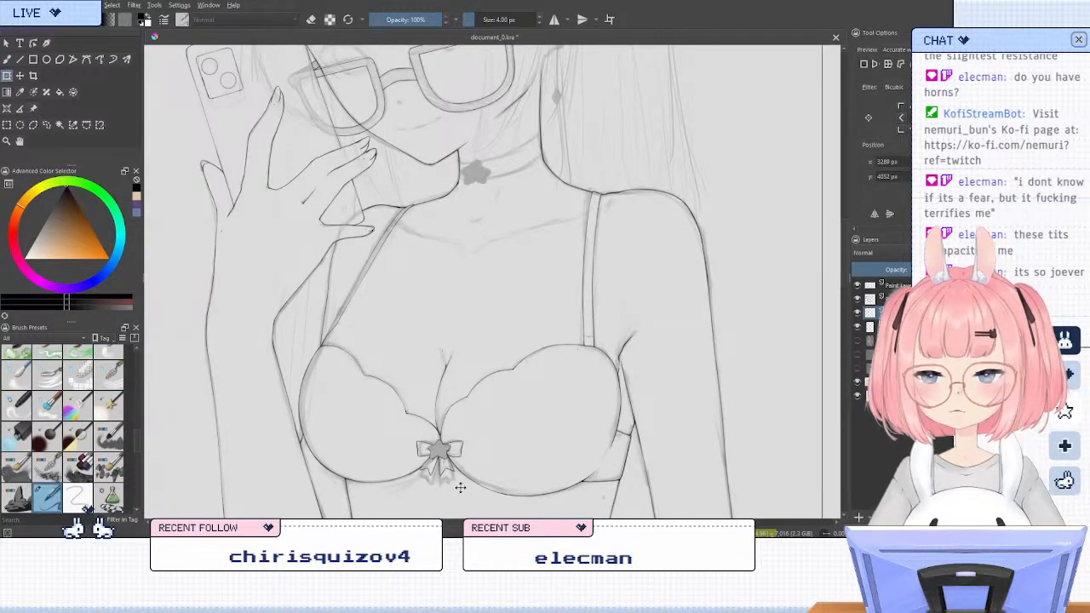
drag(441, 467, 443, 469)
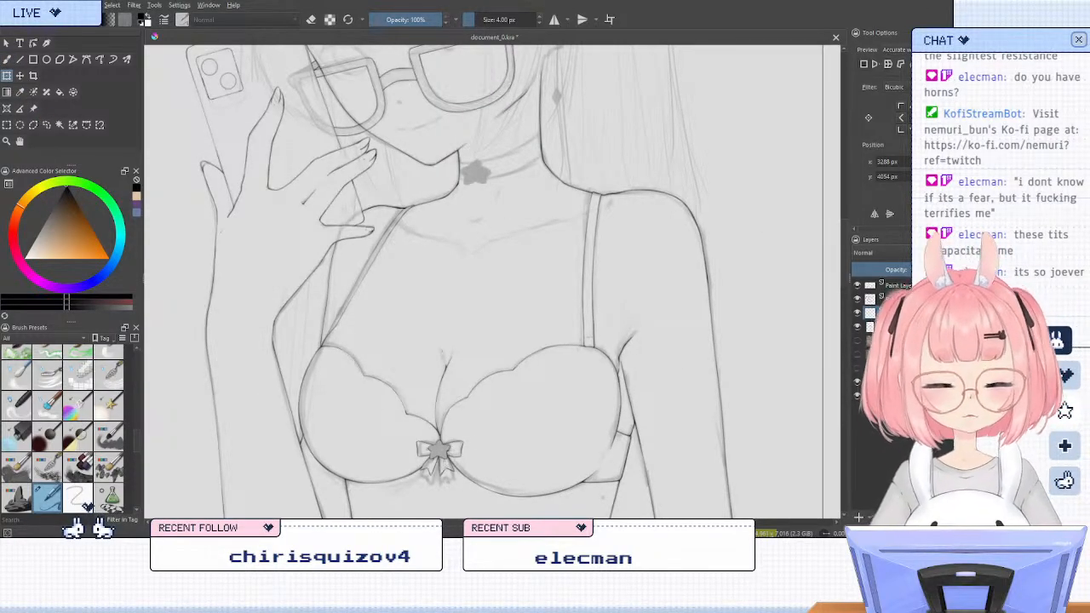
click(896, 298)
click(438, 465)
key(Return)
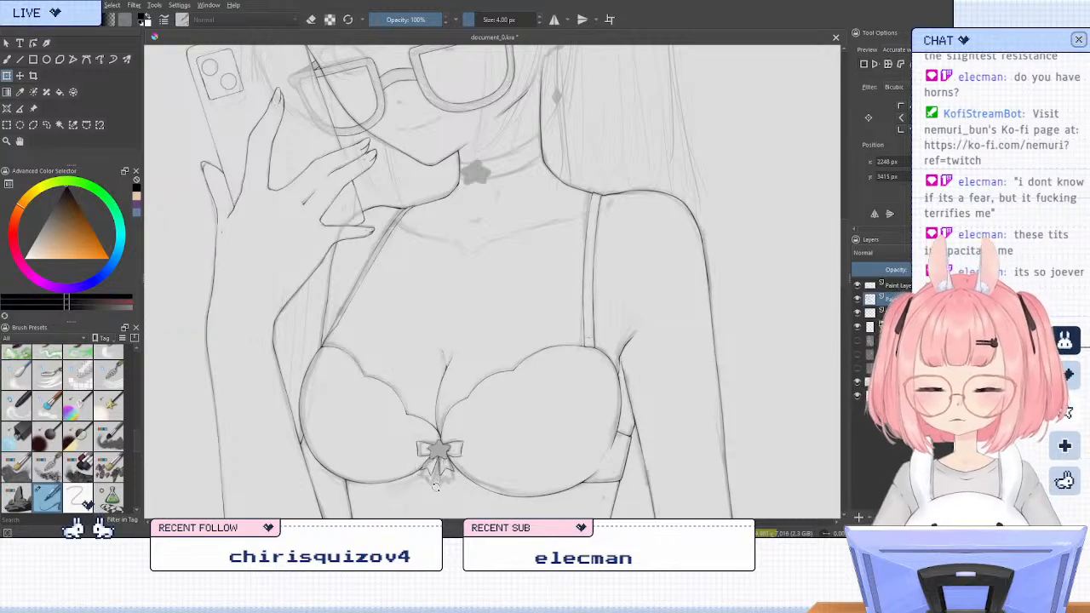
Place a copy of the star bow over the sketched star on the choker at the neck
click(442, 455)
drag(448, 454, 479, 176)
click(482, 176)
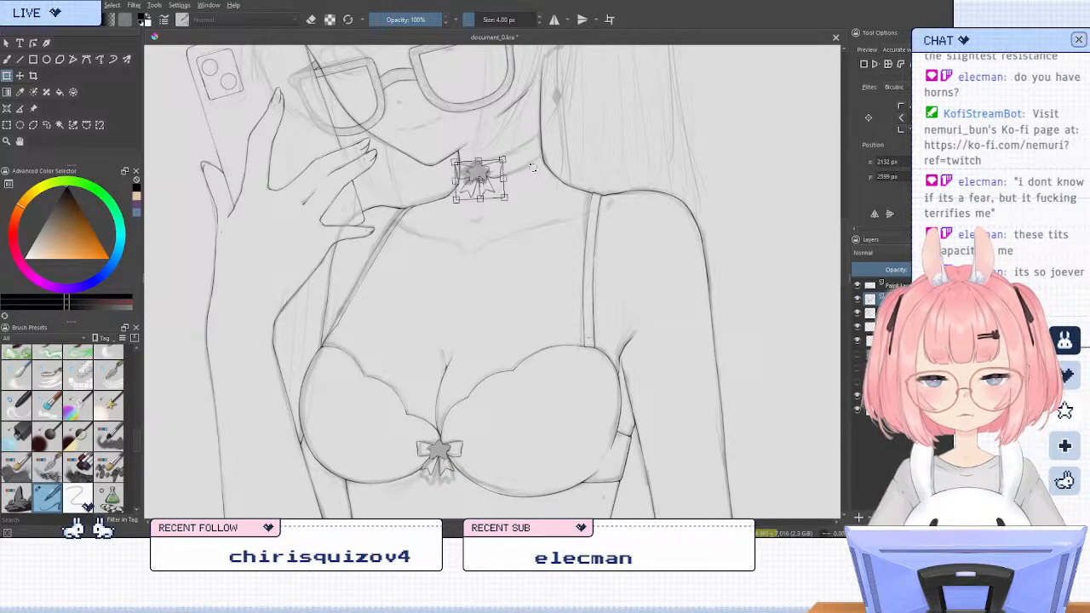
key(Return)
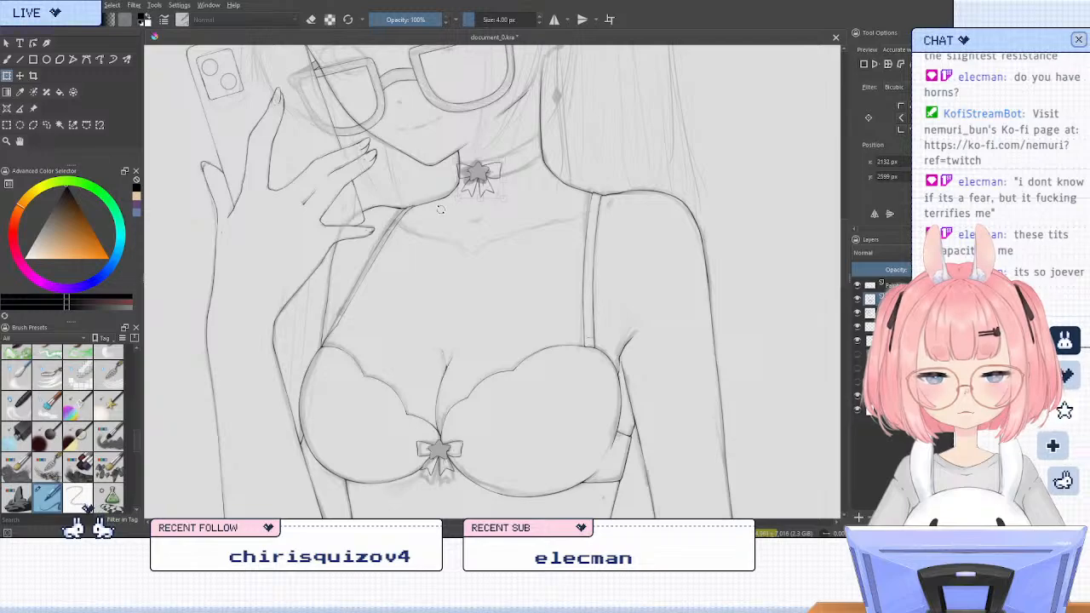
Nudge the star bow copy in small moves until it sits centred on the choker, apply the transform and restore the brush
click(525, 165)
key(Return)
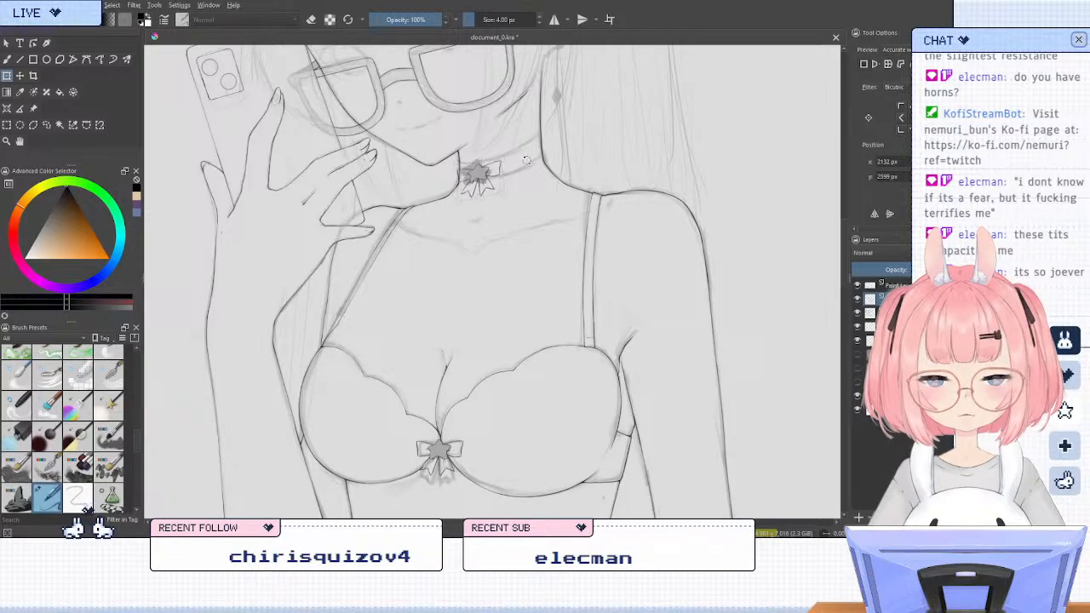
click(526, 159)
key(Return)
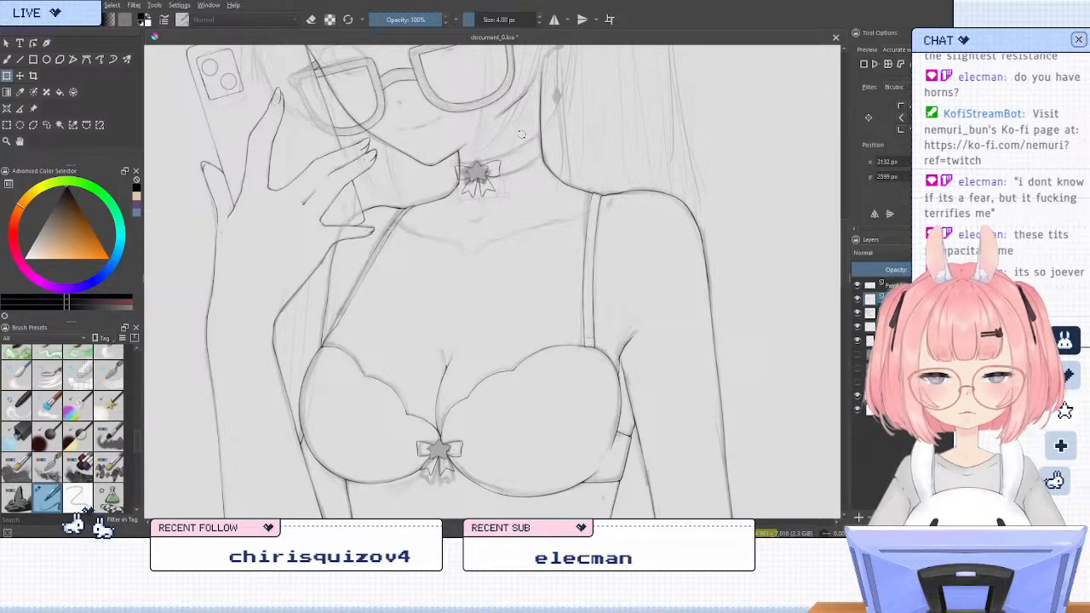
click(482, 173)
key(Return)
click(481, 171)
drag(480, 171, 479, 174)
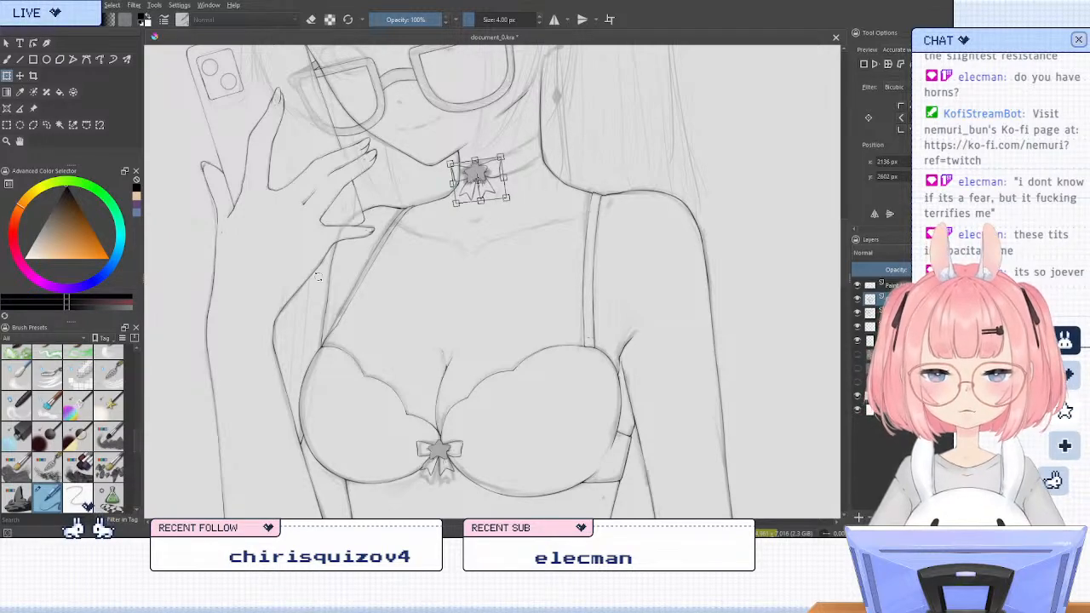
click(46, 124)
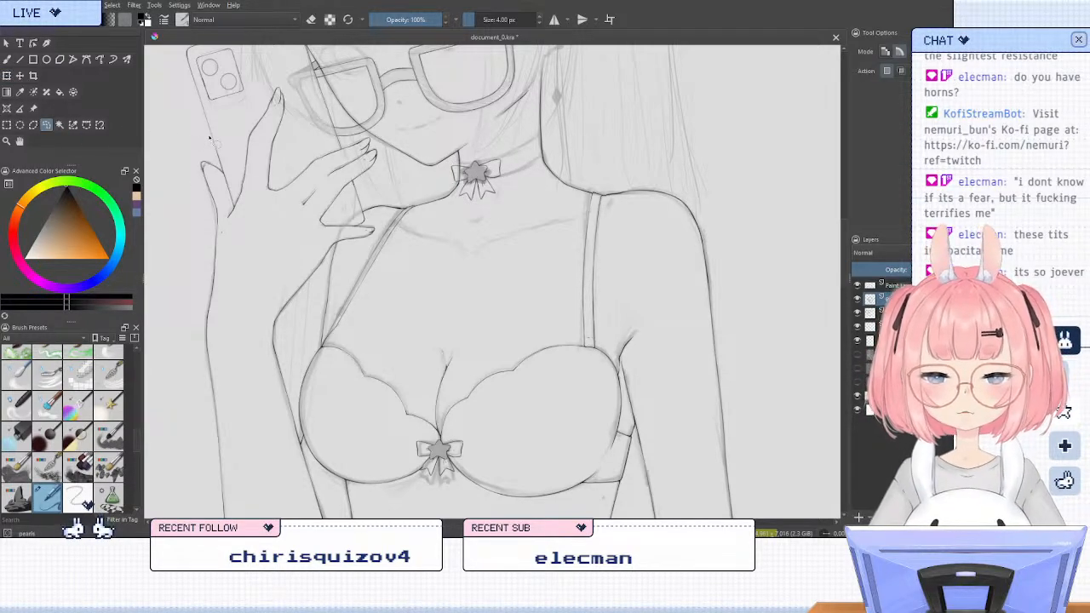
key(b)
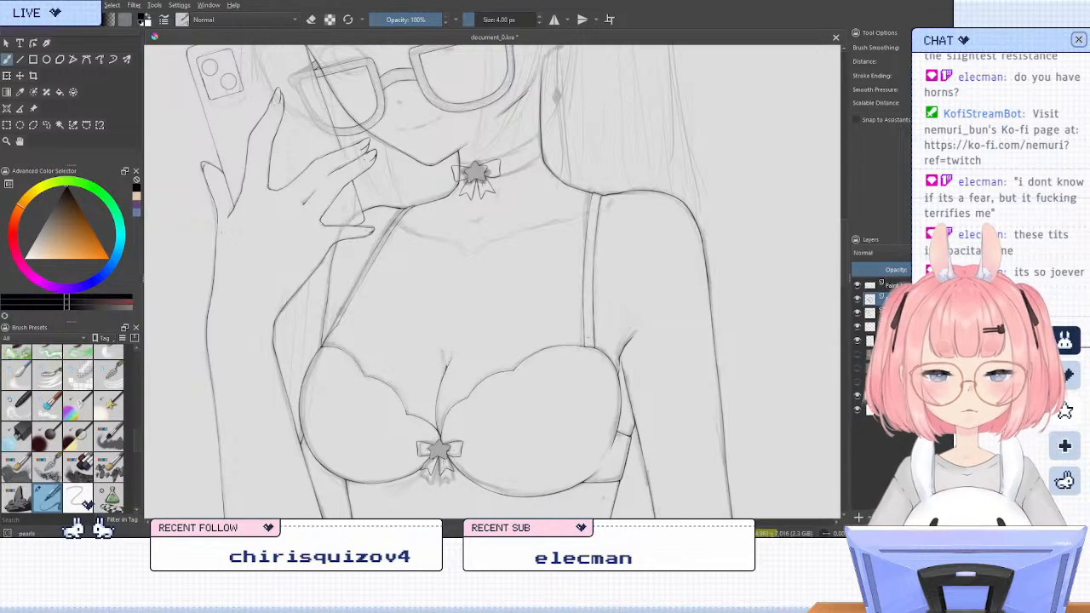
Refine the upper edges of the choker bow's loops with the inking brush, checking them in a mirrored view
ctrl+scroll(481, 149, up, 3)
scroll(507, 196, up, 2)
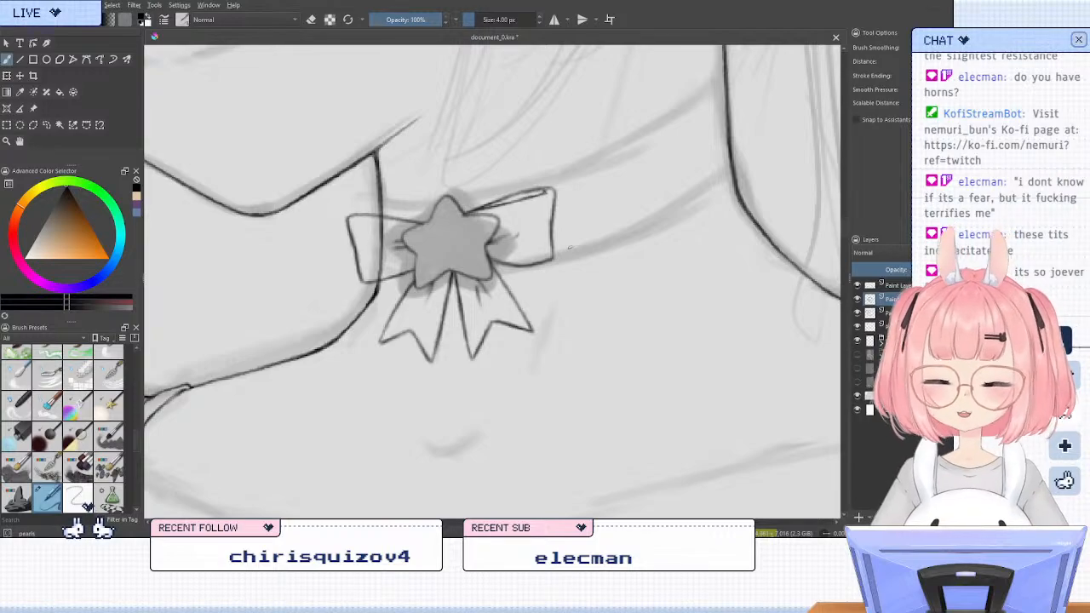
key(4)
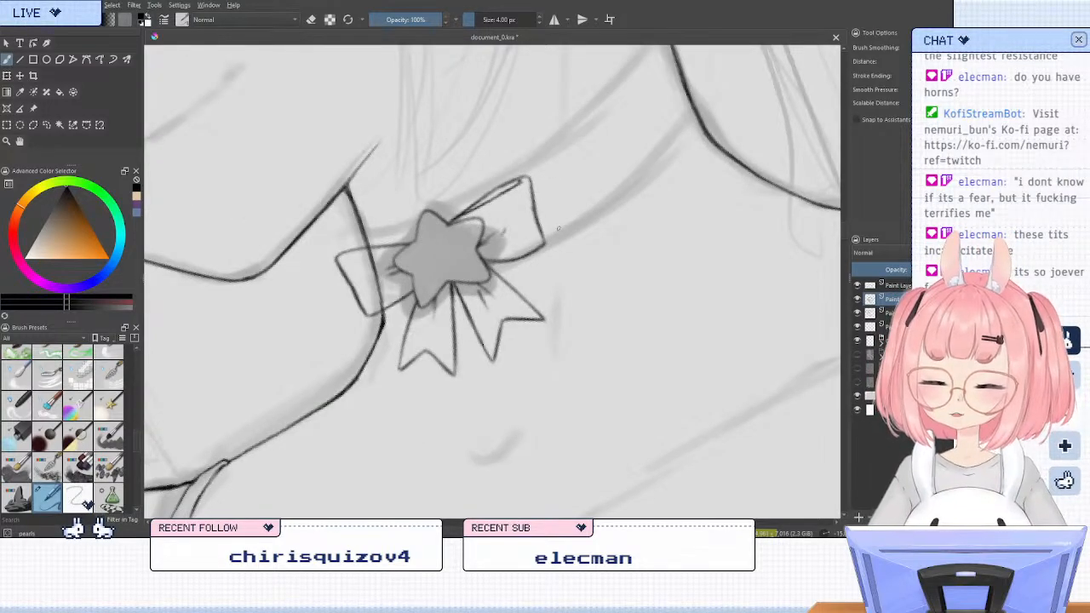
key(m)
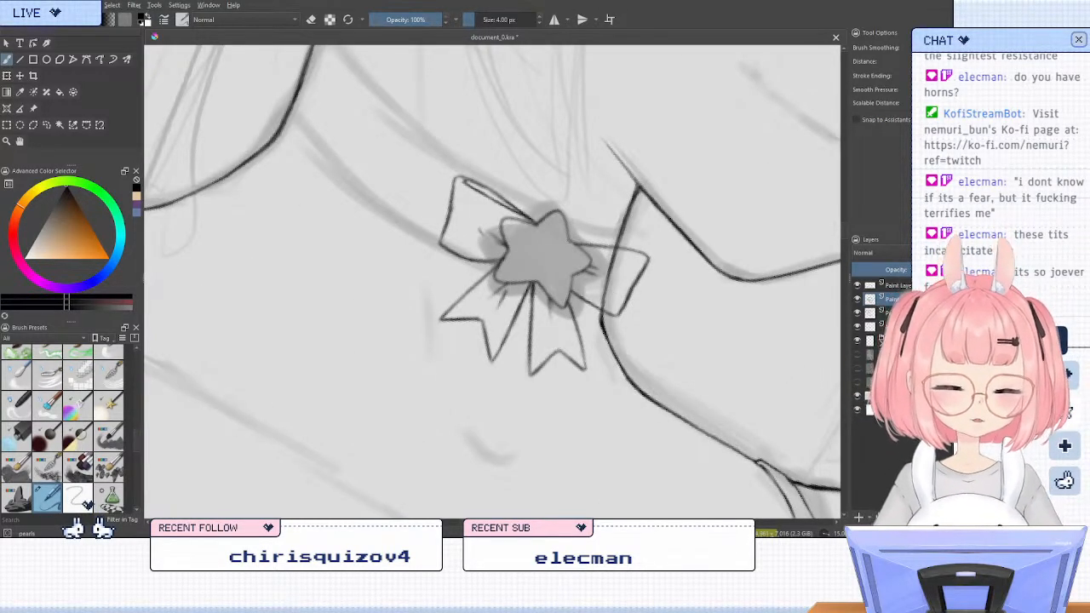
drag(580, 246, 631, 250)
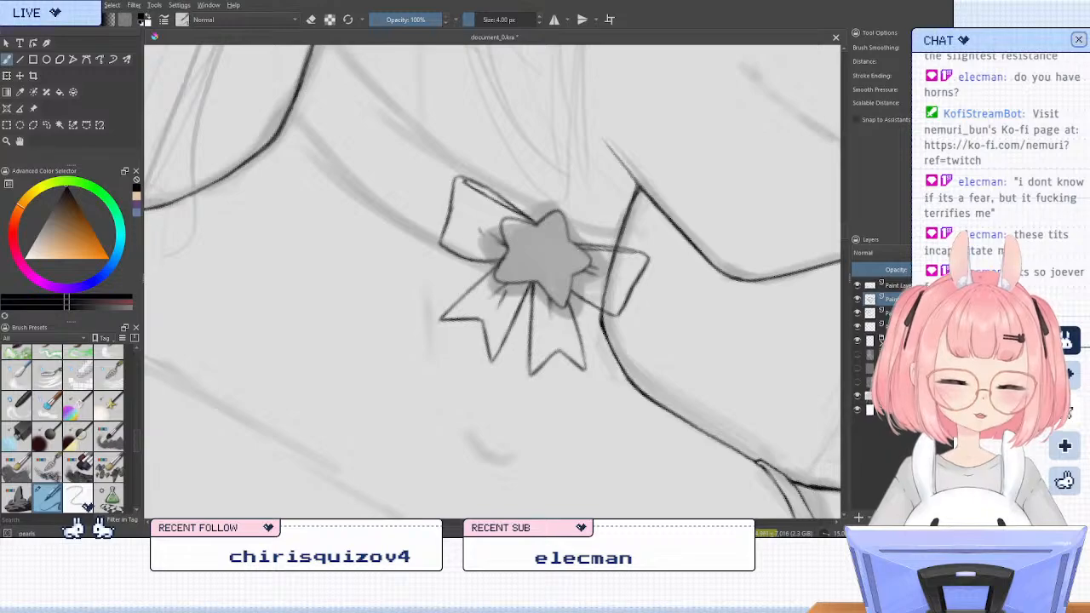
key(4)
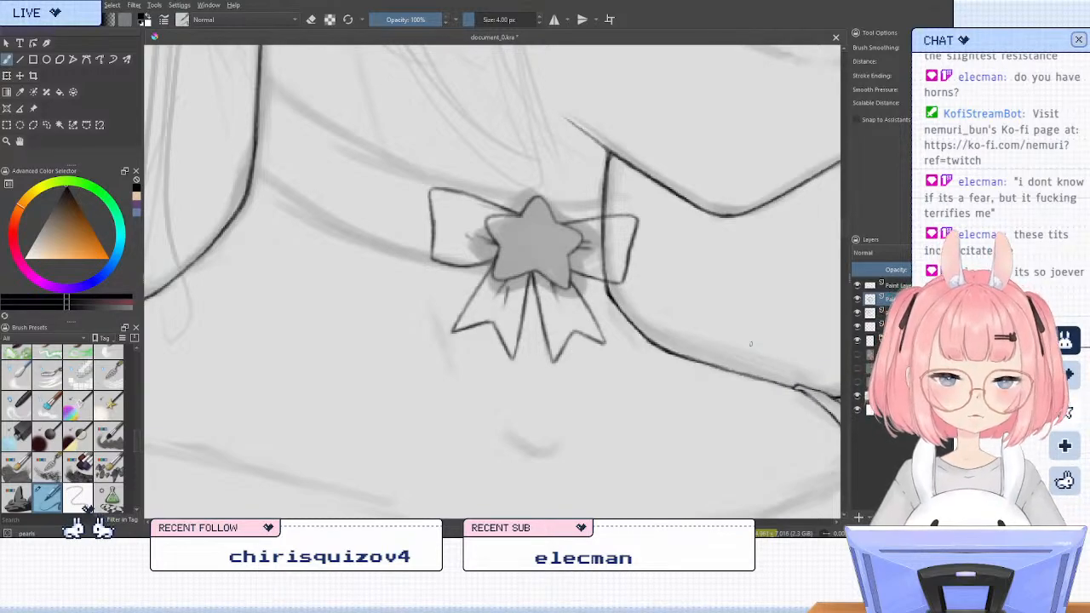
Rotate and shift the choker bow slightly to follow the band's angle, apply the transform and restore the brush
click(7, 75)
drag(694, 305, 639, 278)
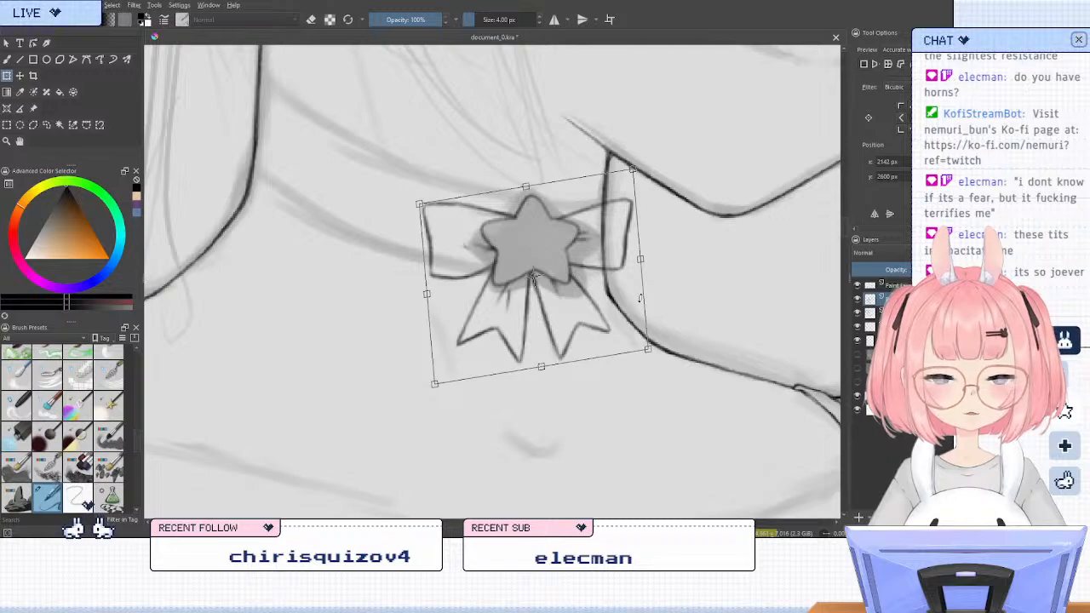
drag(568, 326, 571, 323)
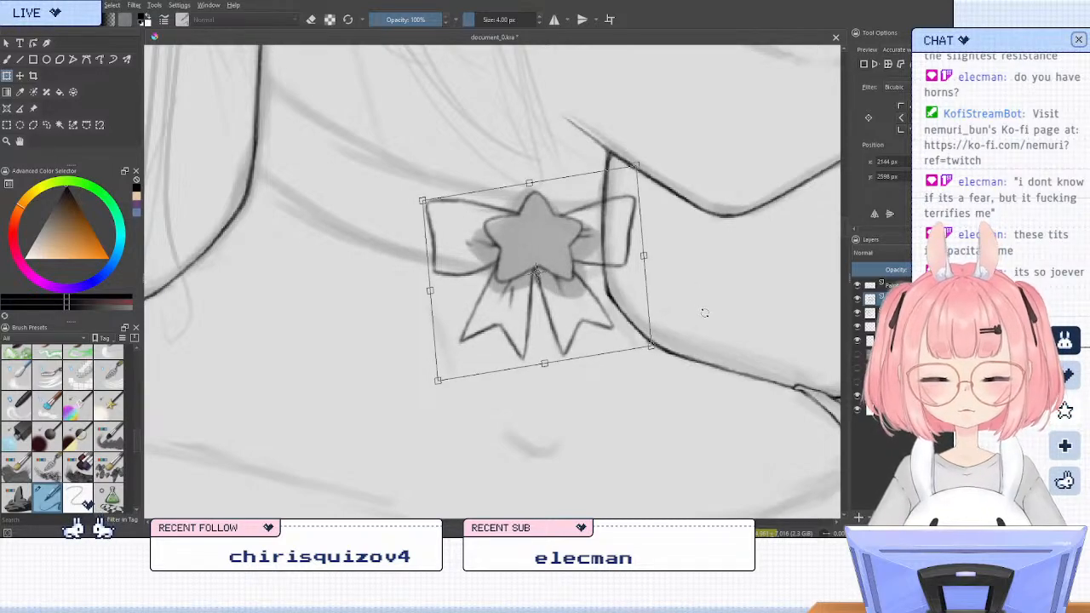
mouse_move(704, 312)
mouse_down()
mouse_move(705, 333)
mouse_move(696, 313)
mouse_up()
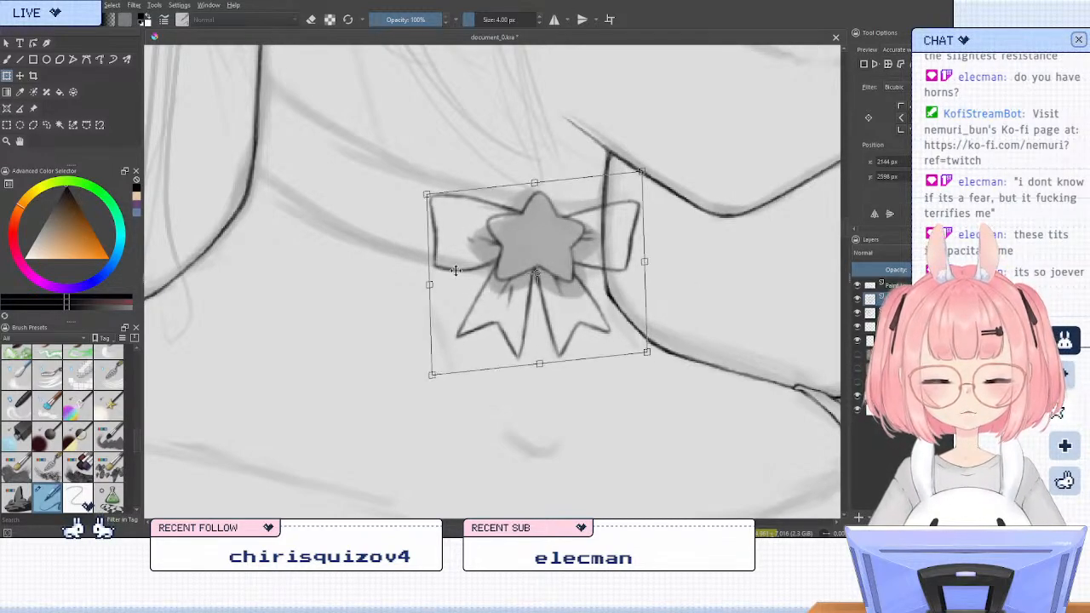
click(48, 127)
key(b)
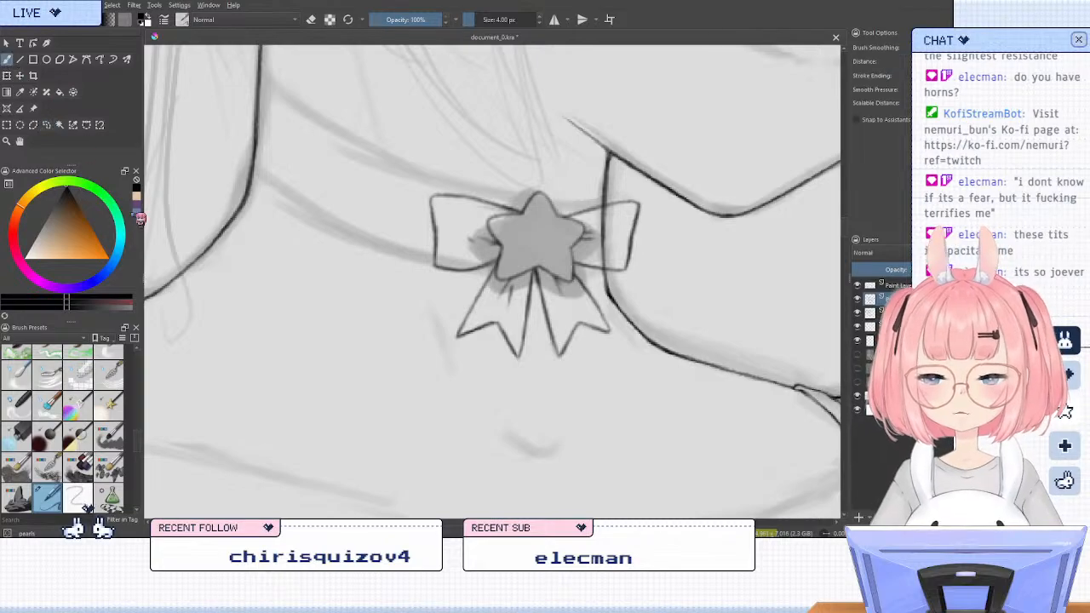
Ink the choker band's upper edge from the bow to the far side of the neck, replacing the first attempt
key(m)
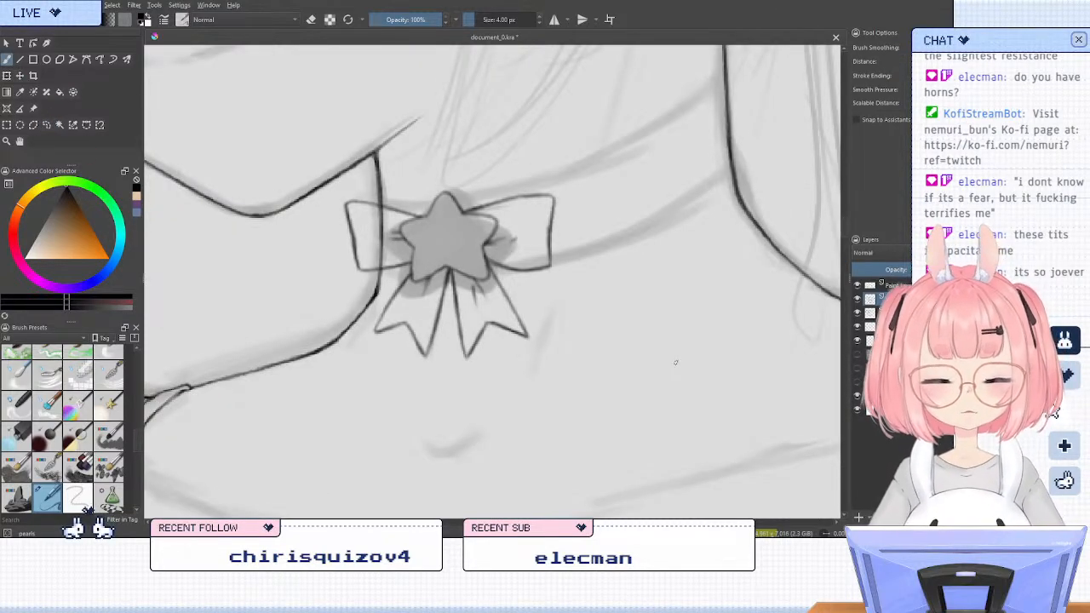
key(6)
key(6)
key(6)
key(6)
key(6)
key(6)
key(6)
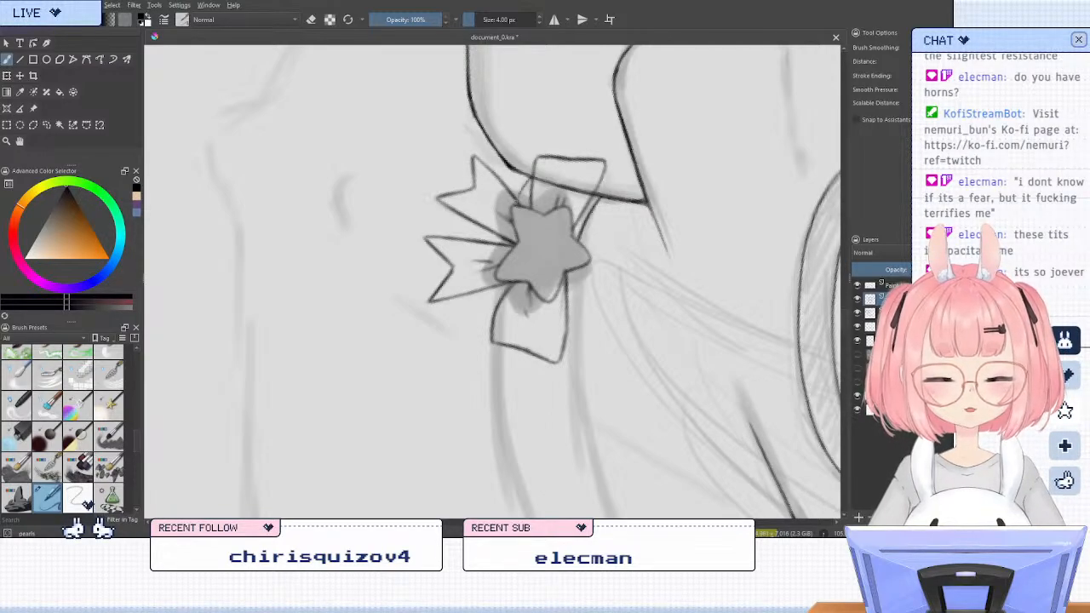
key(6)
key(6)
key(6)
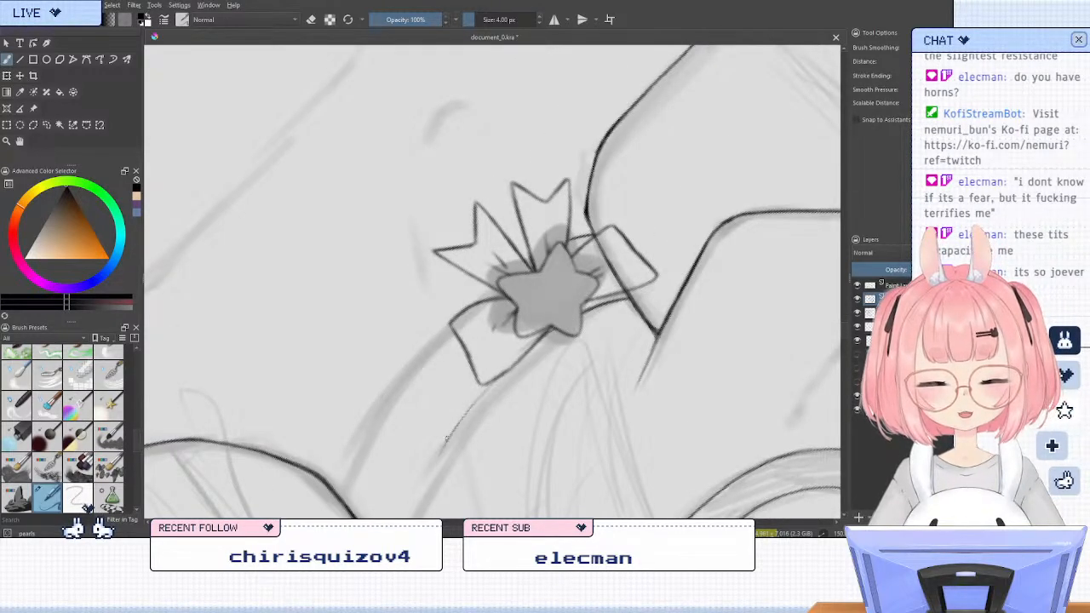
drag(486, 388, 440, 455)
drag(472, 432, 486, 251)
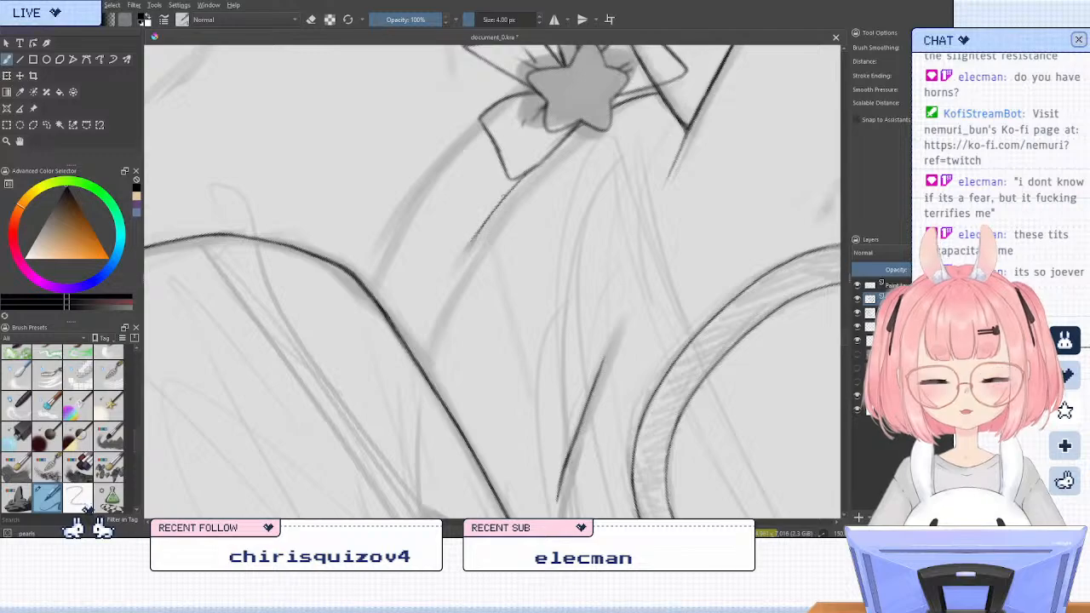
drag(510, 189, 421, 373)
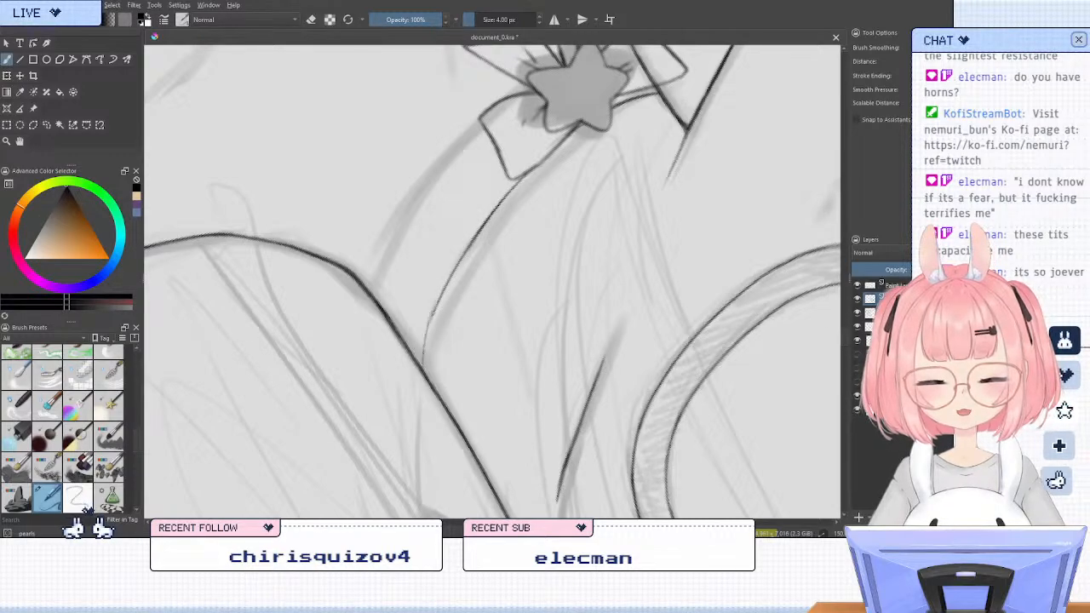
key(ctrl+z)
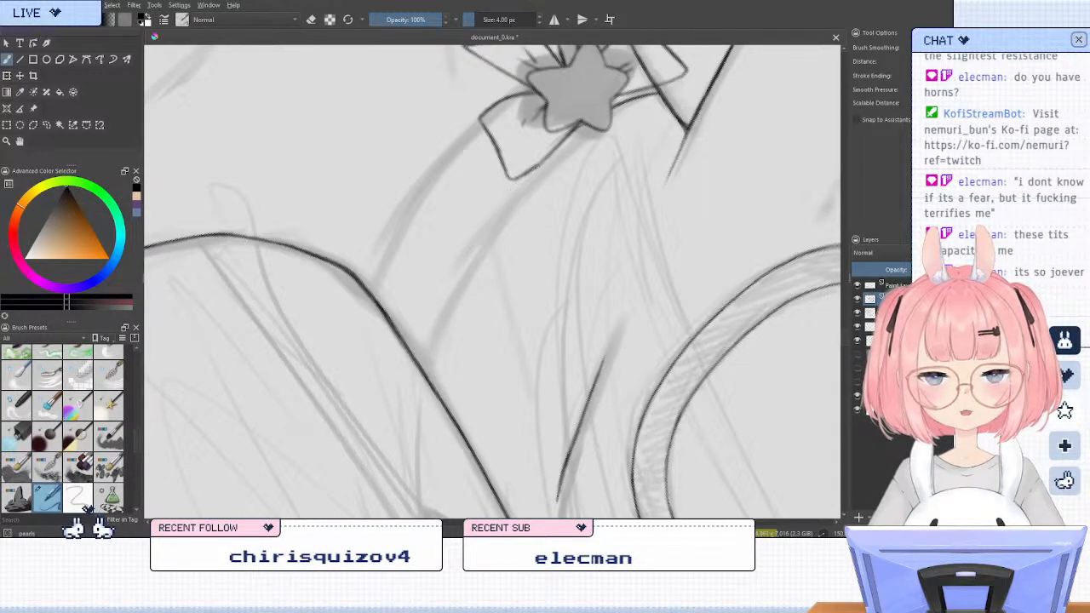
mouse_move(498, 197)
mouse_down()
mouse_move(445, 274)
mouse_move(415, 362)
mouse_move(430, 302)
mouse_move(418, 359)
mouse_up()
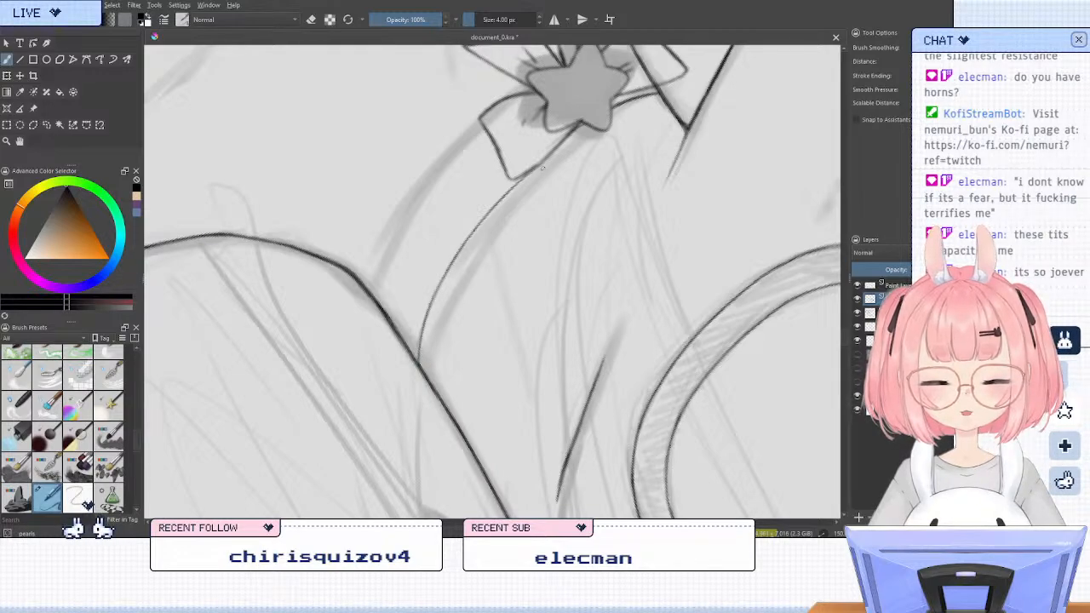
drag(533, 169, 481, 222)
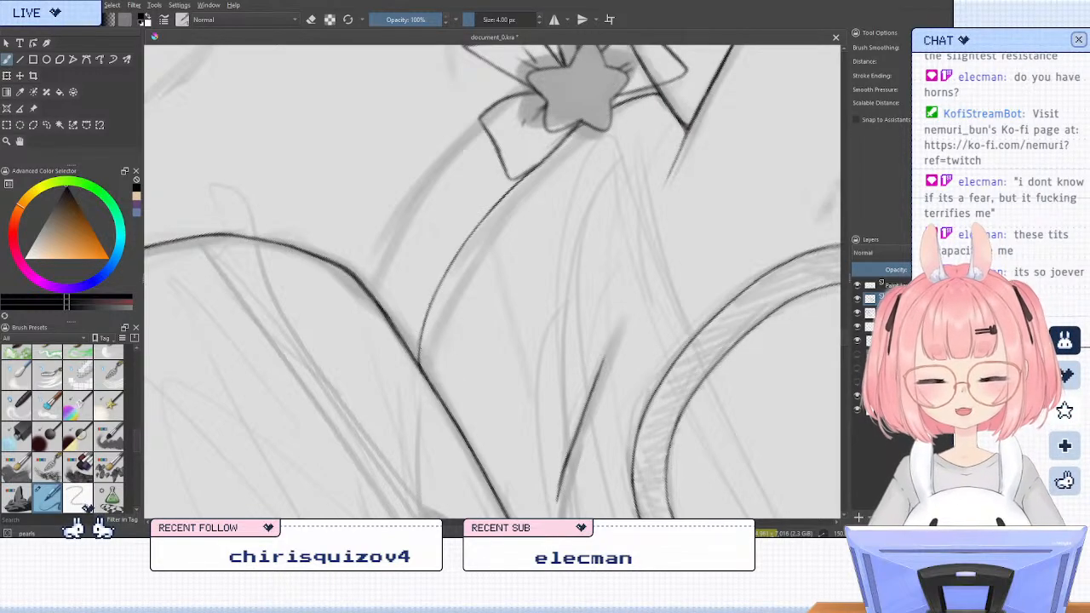
drag(418, 348, 421, 372)
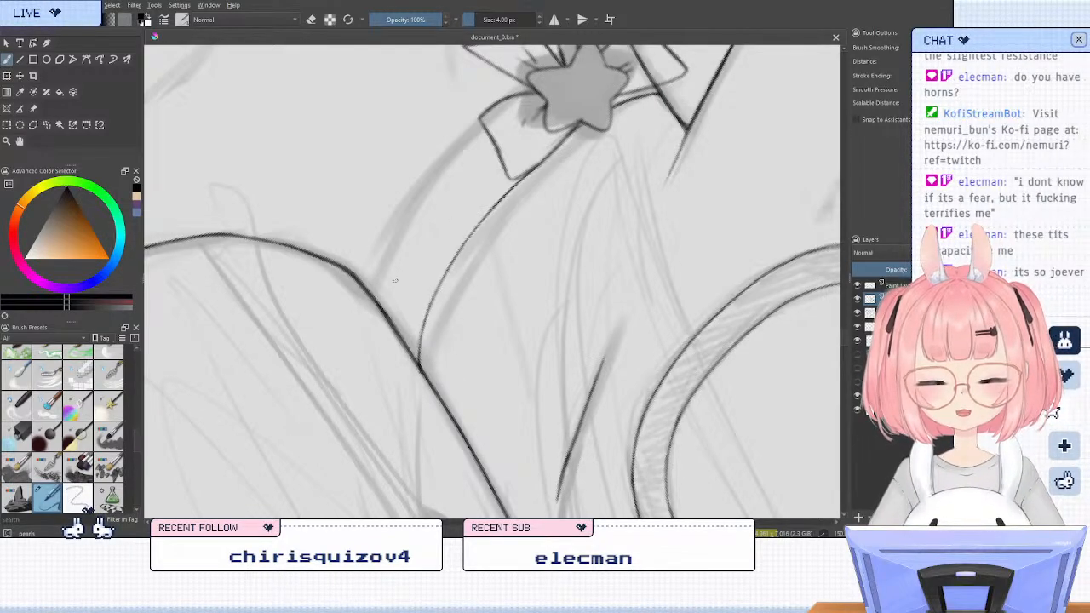
Ink the choker band's lower edge from the bow to the neck outline, redoing the stroke and thickening the line
key(slash)
key(slash)
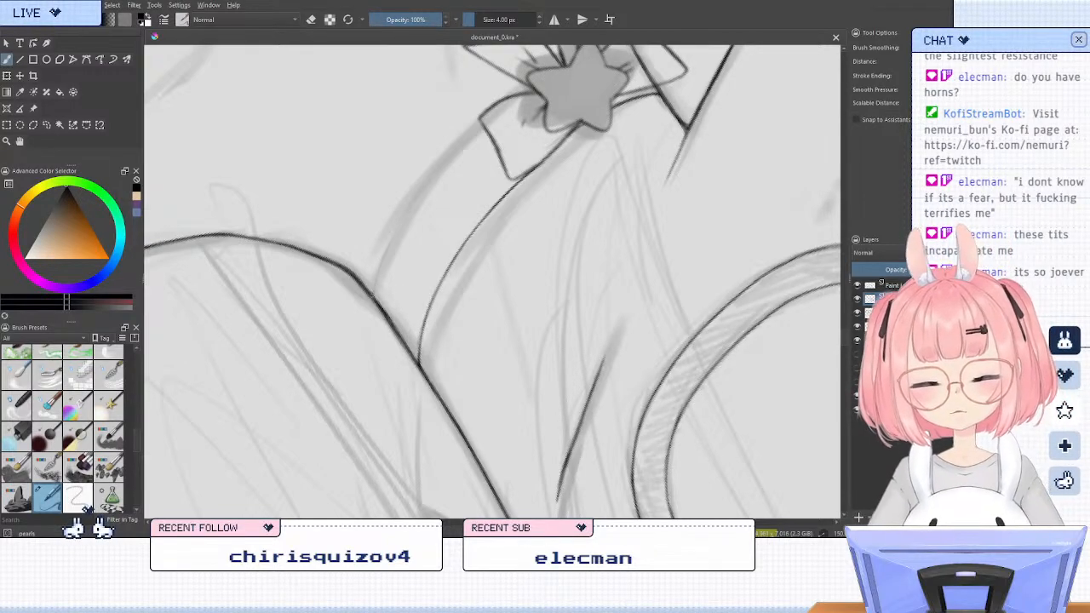
drag(373, 289, 432, 179)
key(ctrl+z)
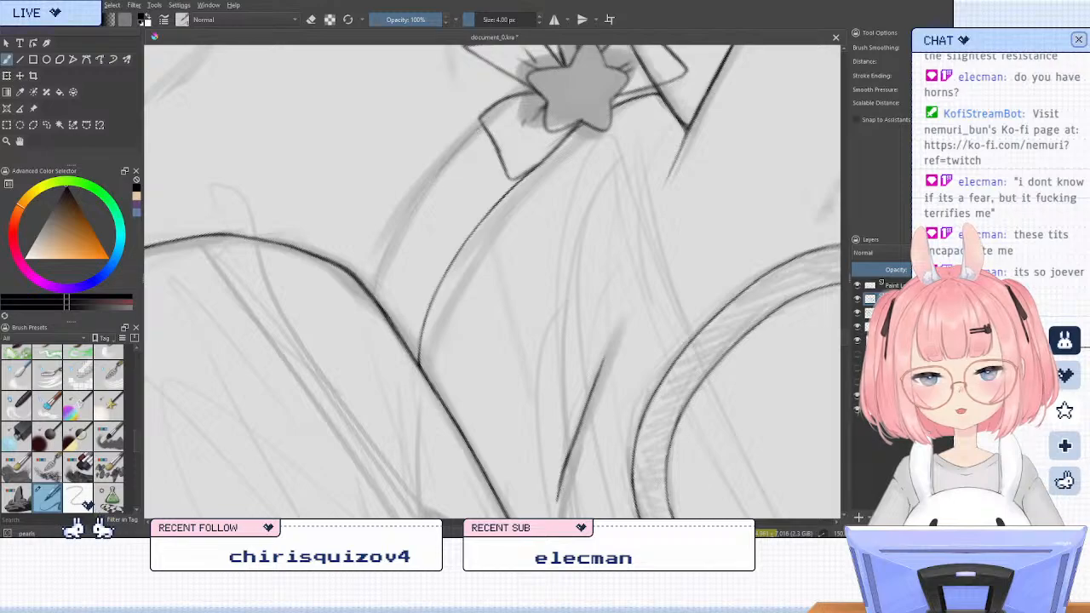
mouse_move(440, 163)
mouse_down()
mouse_move(482, 120)
mouse_move(415, 196)
mouse_move(374, 297)
mouse_up()
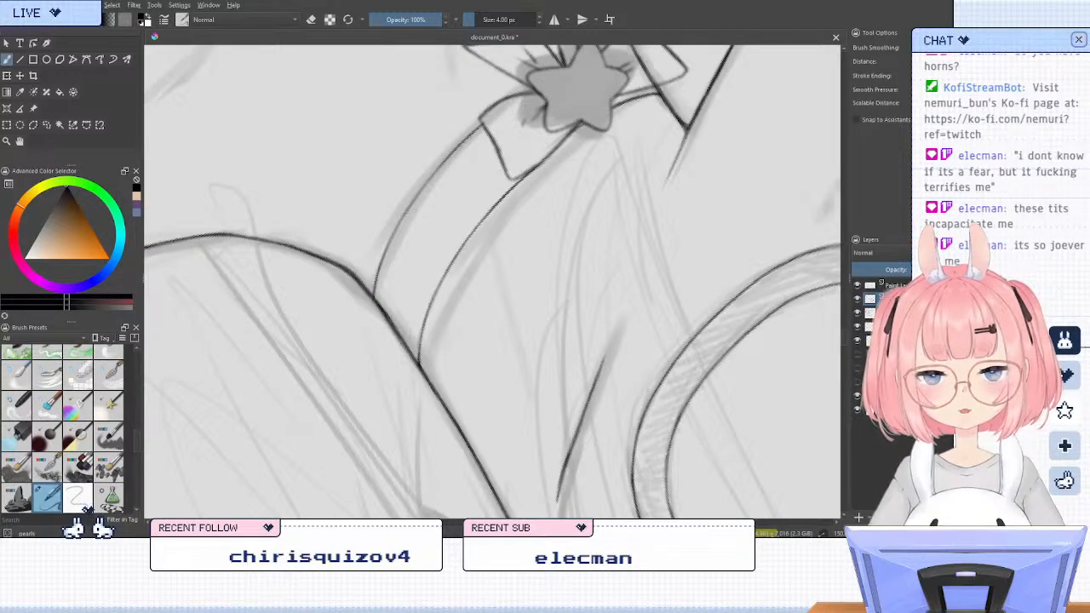
key(slash)
key(slash)
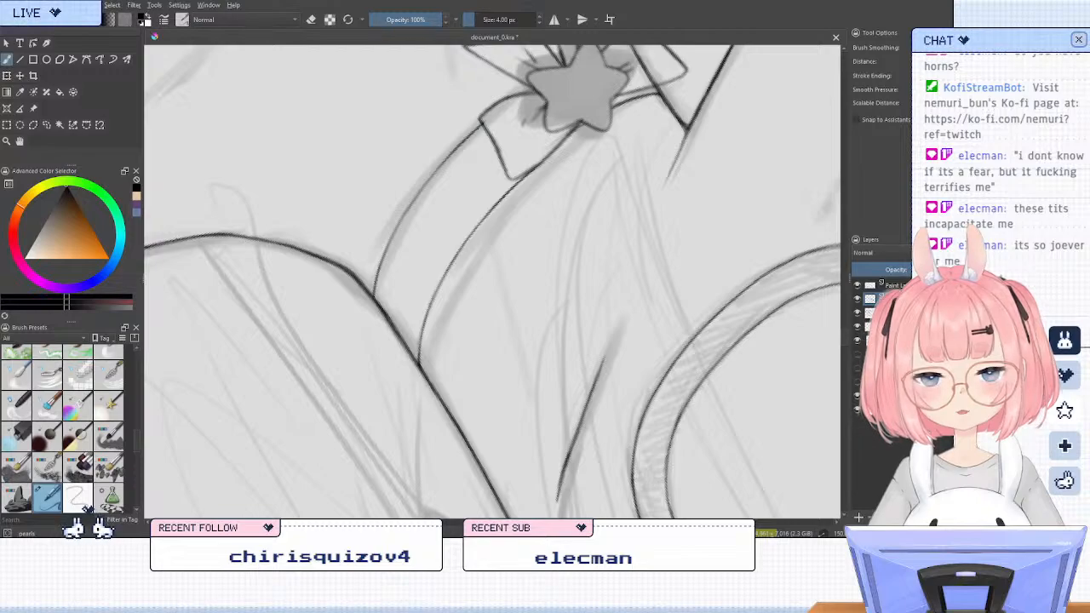
drag(467, 138, 385, 261)
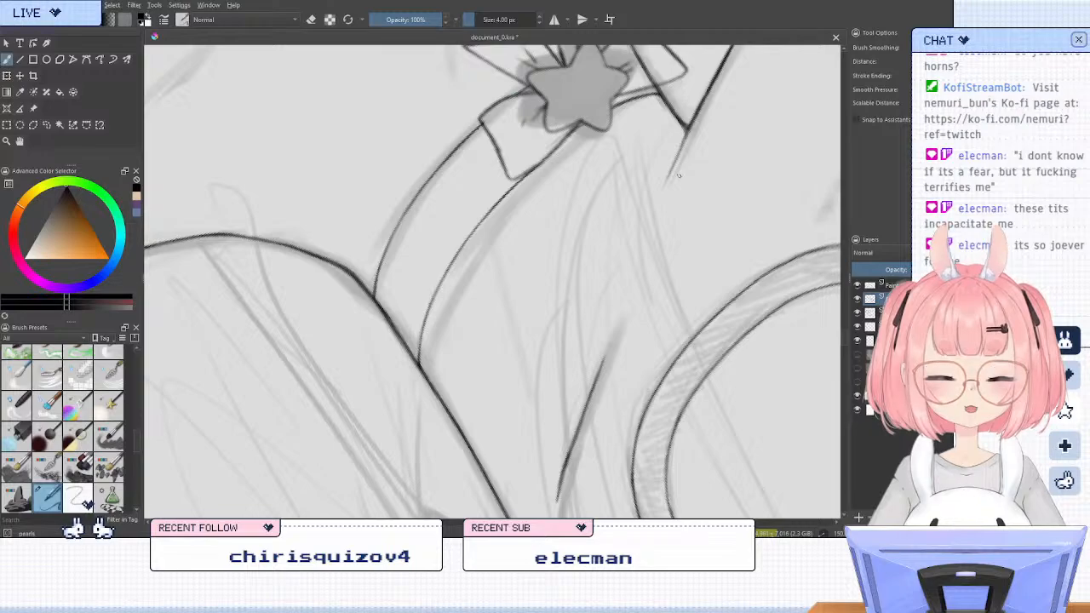
Check the whole figure with the sketch hidden, and erase the neck outline crossing the choker bow's left loop on the layer below
mouse_move(628, 156)
mouse_down()
mouse_move(613, 188)
mouse_move(601, 380)
mouse_up()
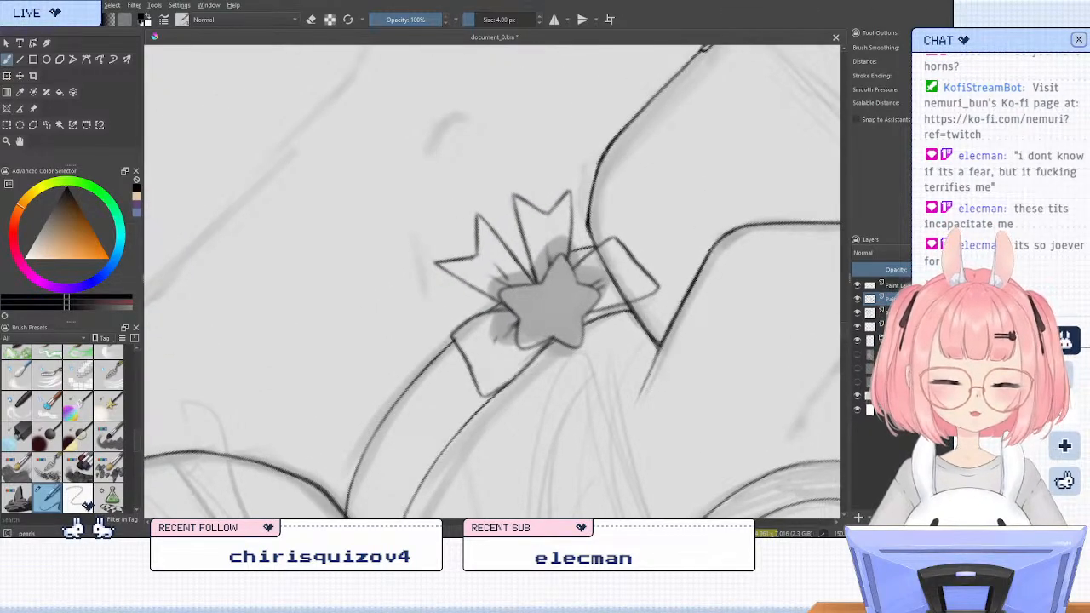
key(5)
scroll(595, 215, down, 9)
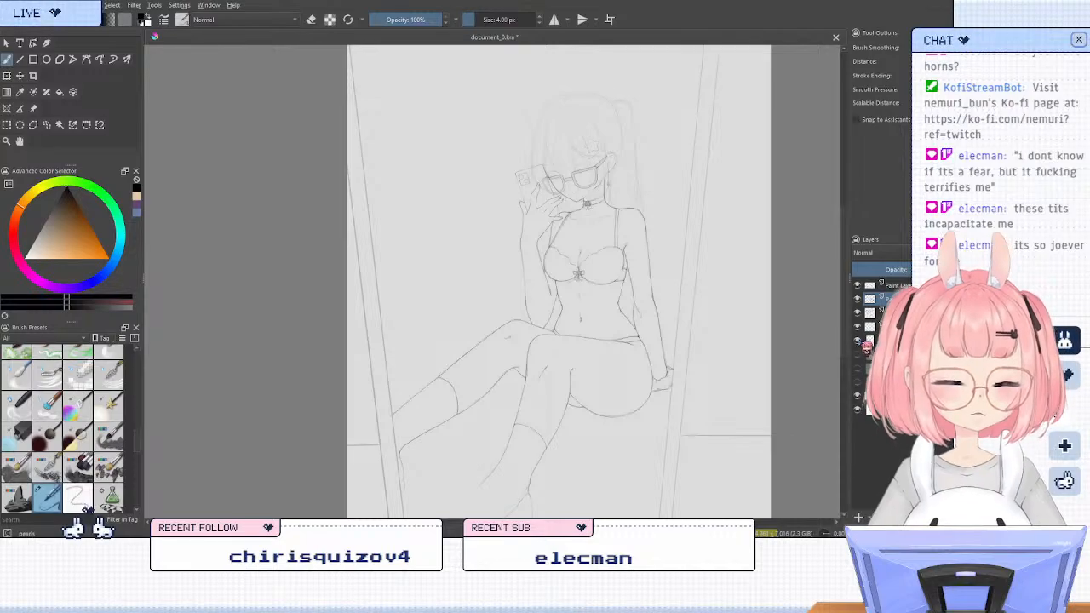
click(858, 341)
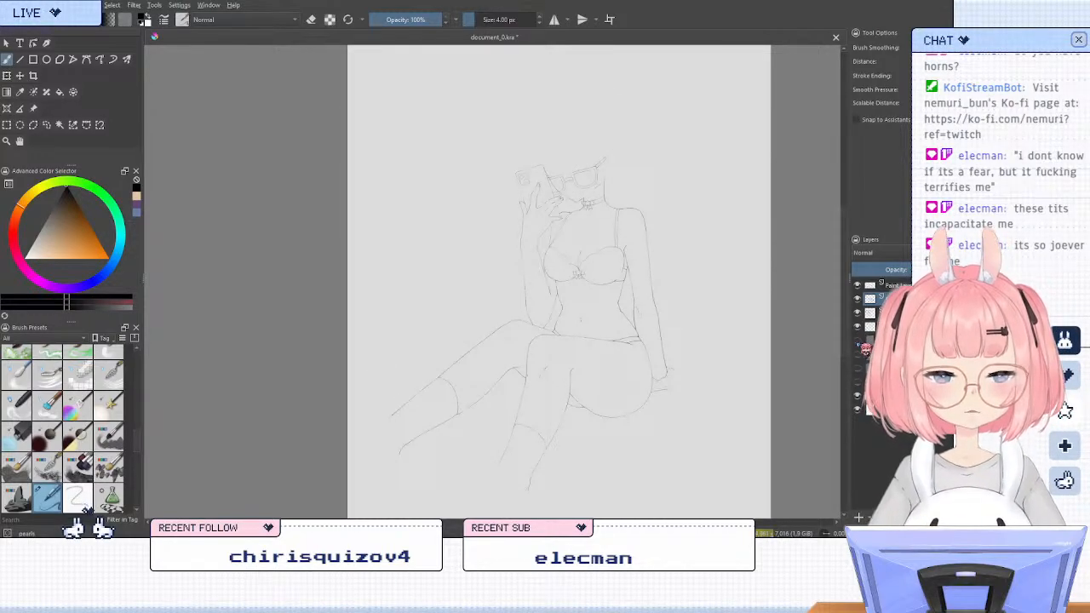
click(859, 342)
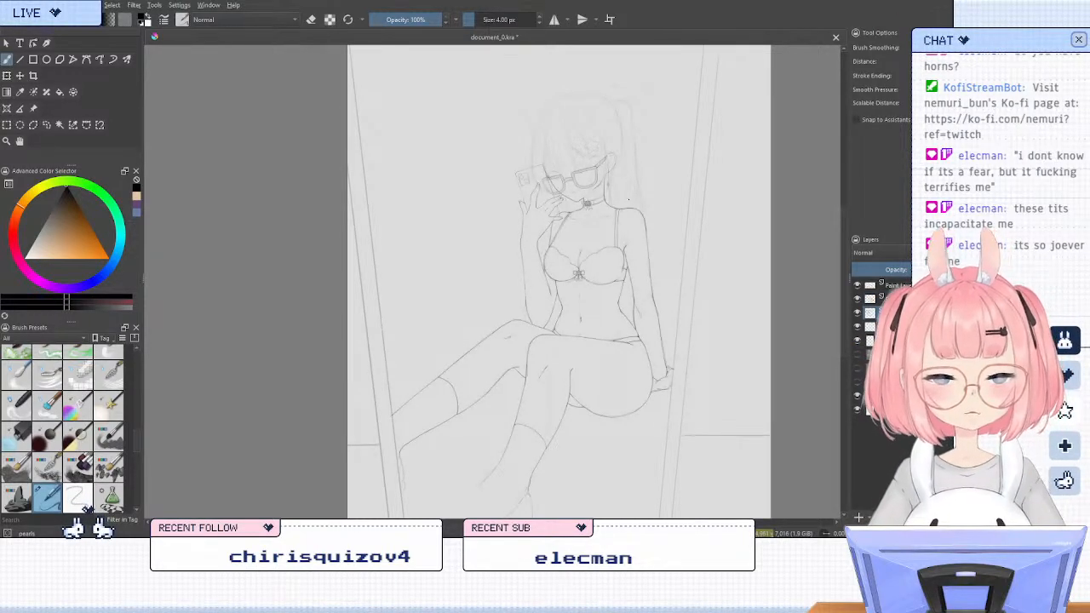
scroll(628, 199, up, 8)
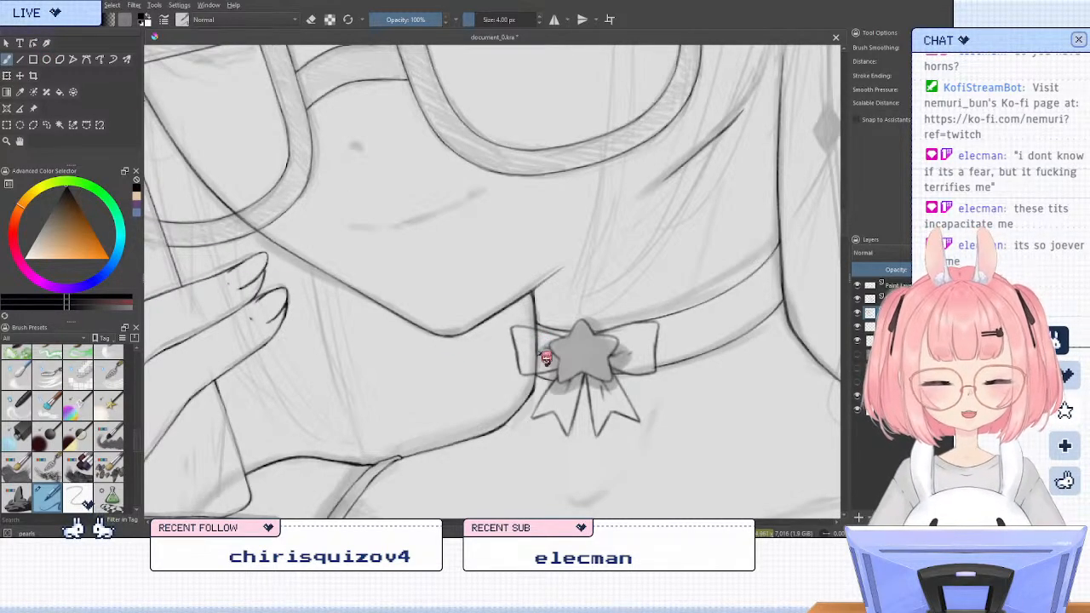
key(slash)
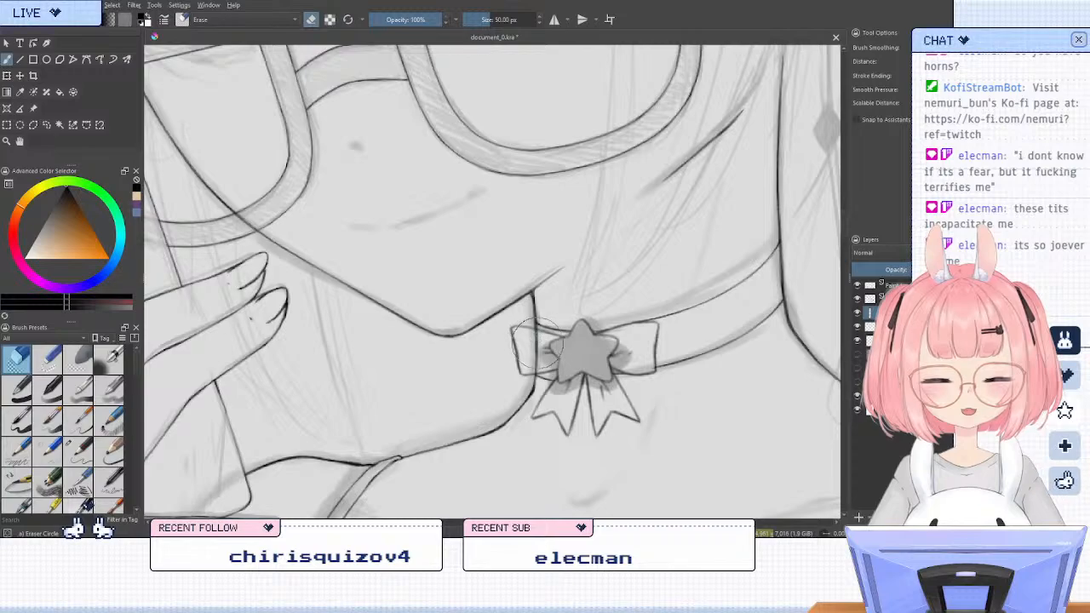
drag(545, 344, 546, 345)
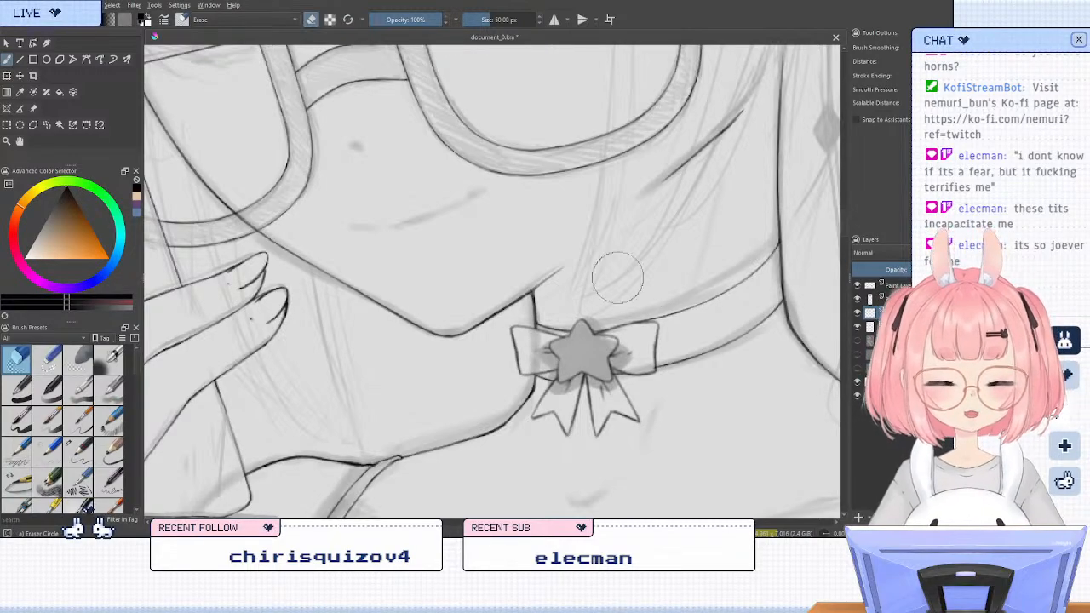
Review the line art across the whole figure, then examine the lower legs and feet against the sketch
scroll(539, 229, down, 5)
scroll(539, 234, down, 3)
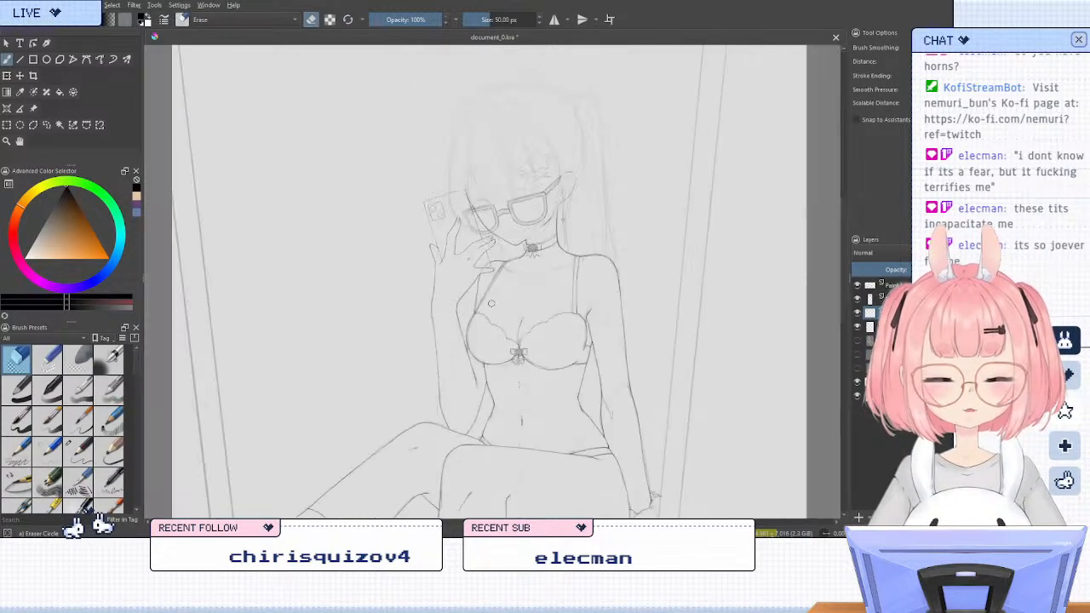
scroll(532, 375, up, 3)
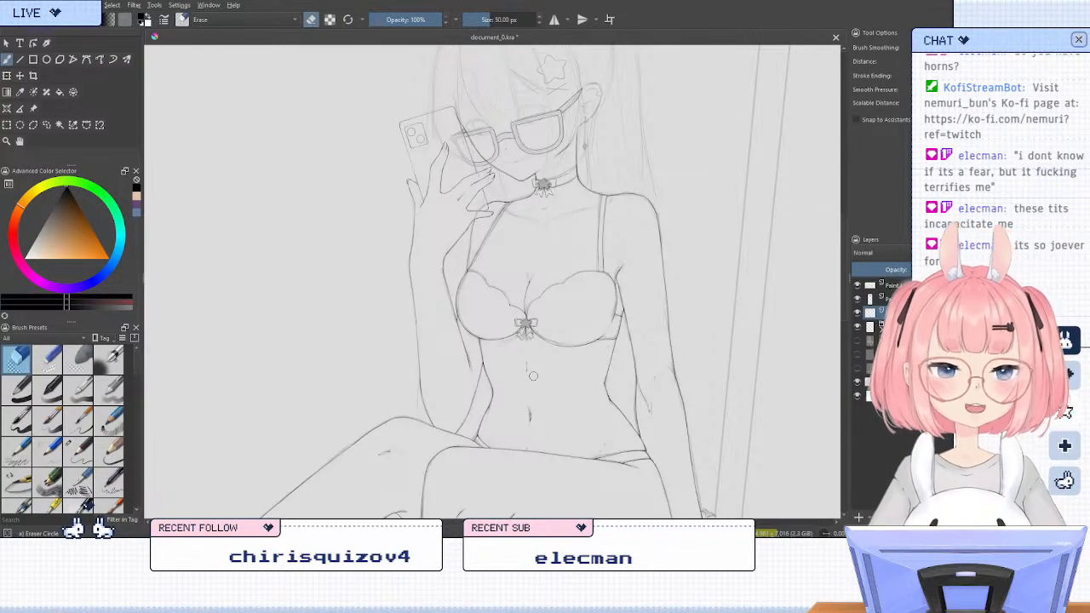
scroll(497, 302, down, 3)
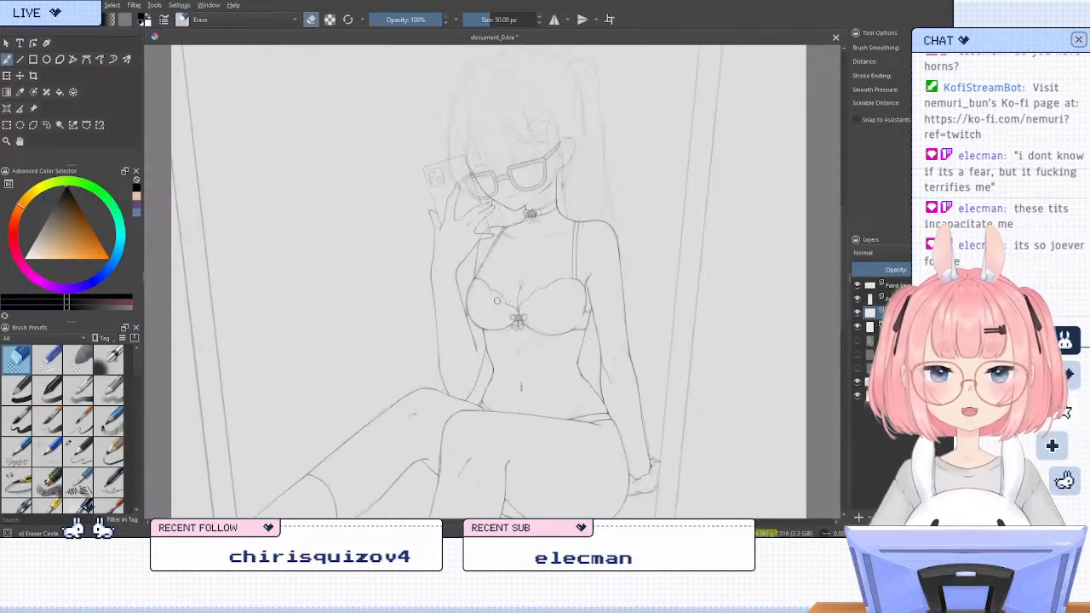
scroll(498, 408, up, 2)
scroll(472, 346, down, 1)
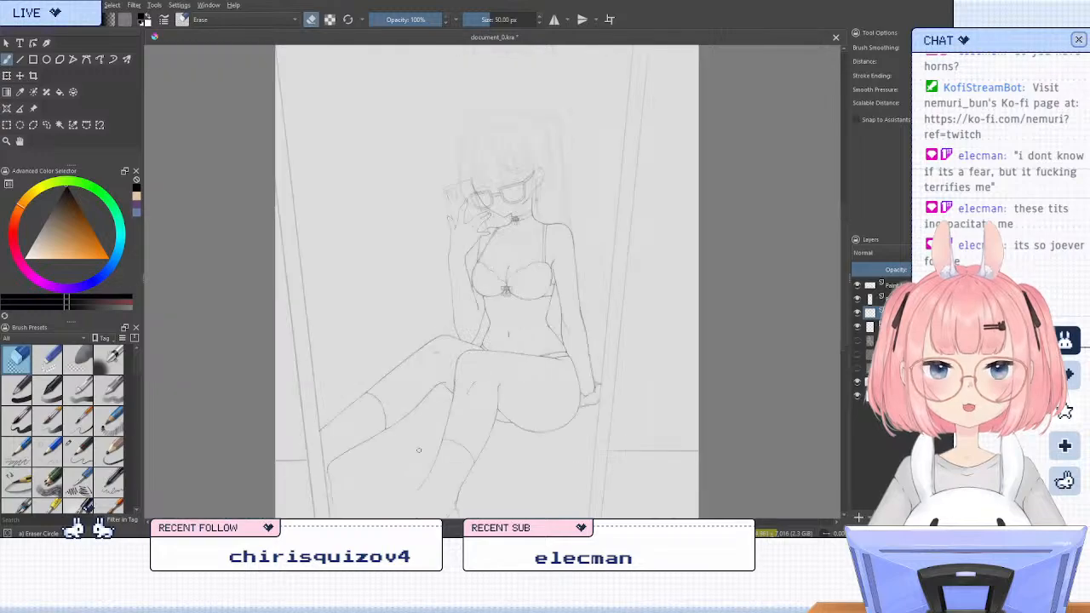
scroll(477, 358, up, 2)
scroll(484, 375, down, 2)
scroll(483, 375, down, 1)
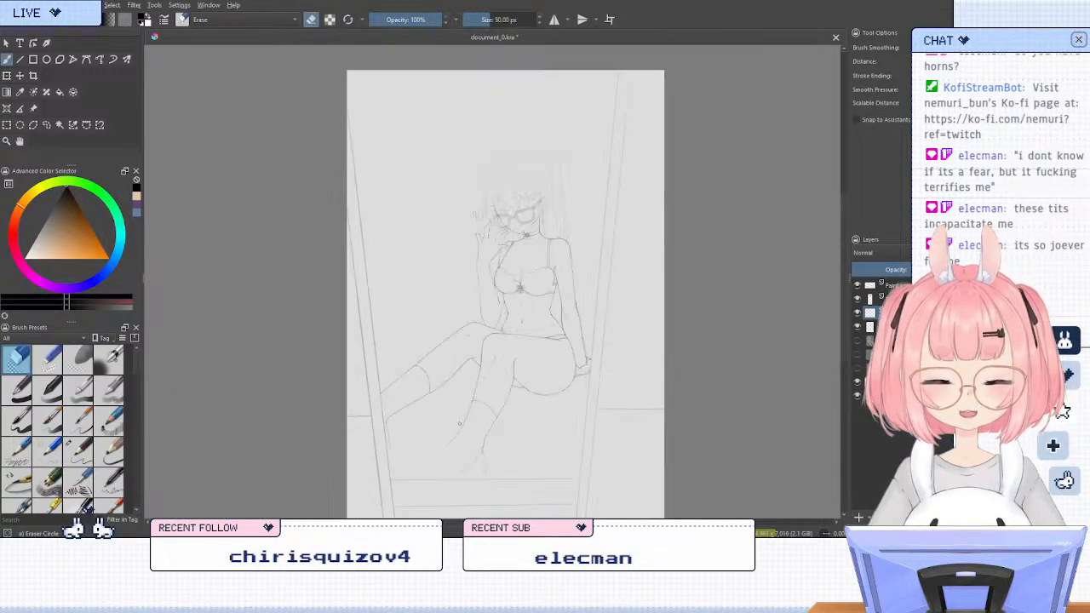
scroll(451, 426, up, 3)
scroll(435, 471, up, 1)
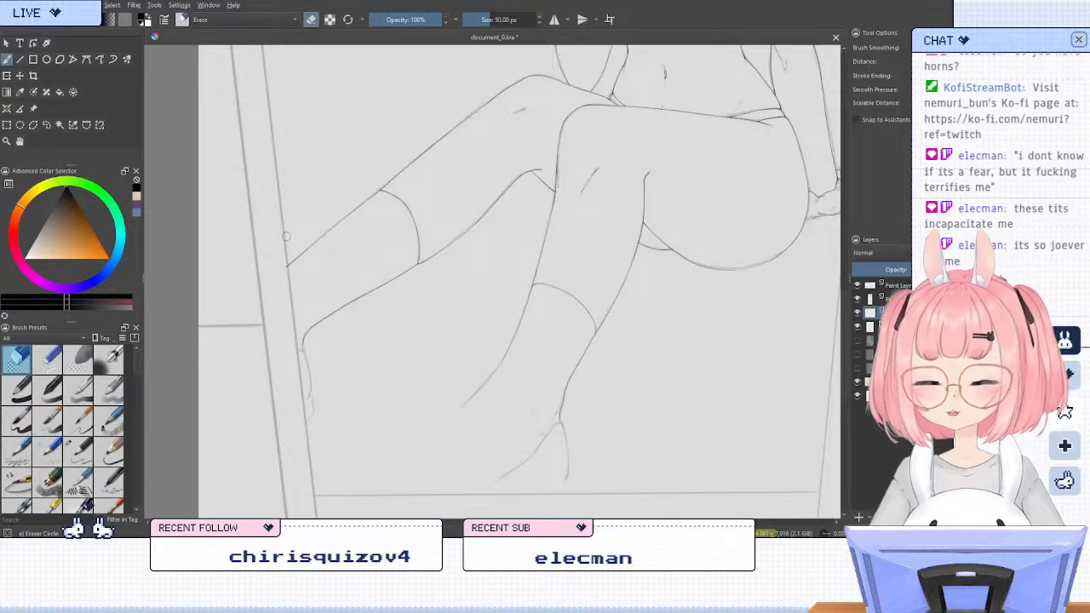
Restore the ink brush and check the clothing sketch over the body by briefly showing its layer inside the sketch group
key(slash)
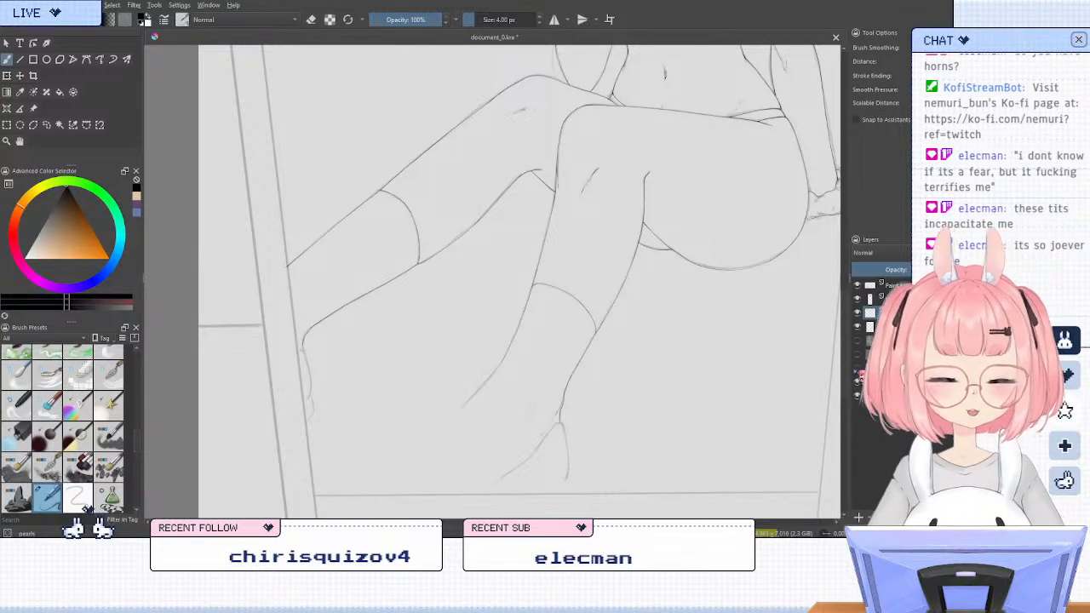
click(881, 327)
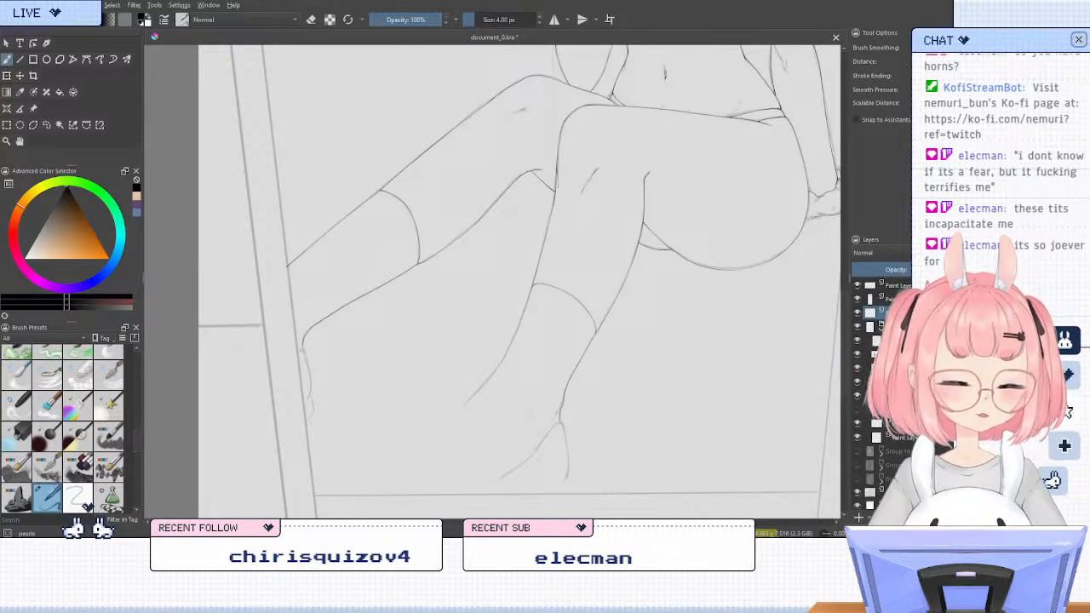
click(858, 410)
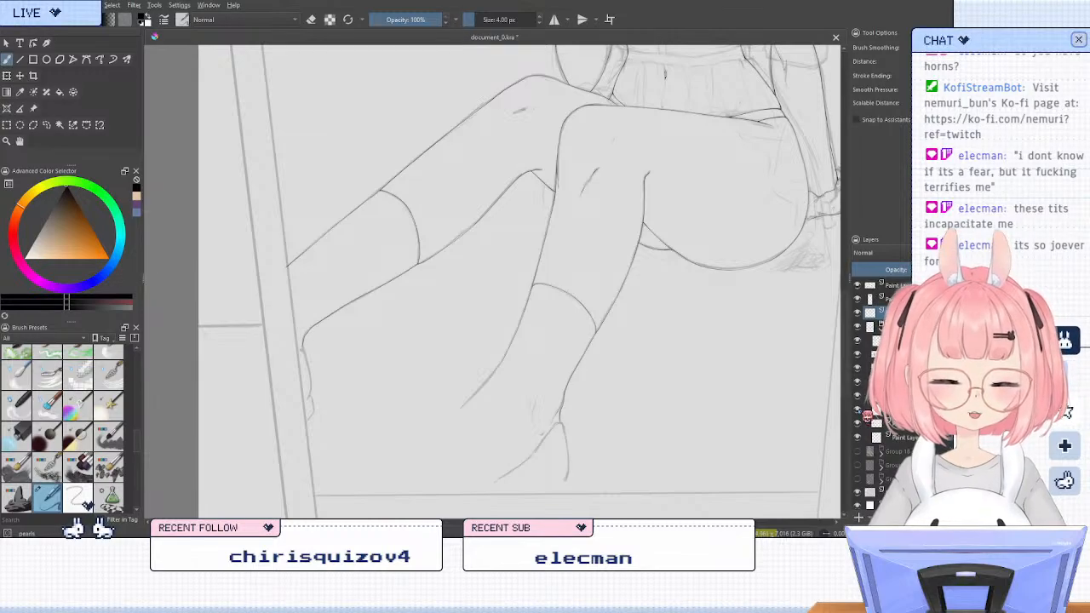
click(859, 411)
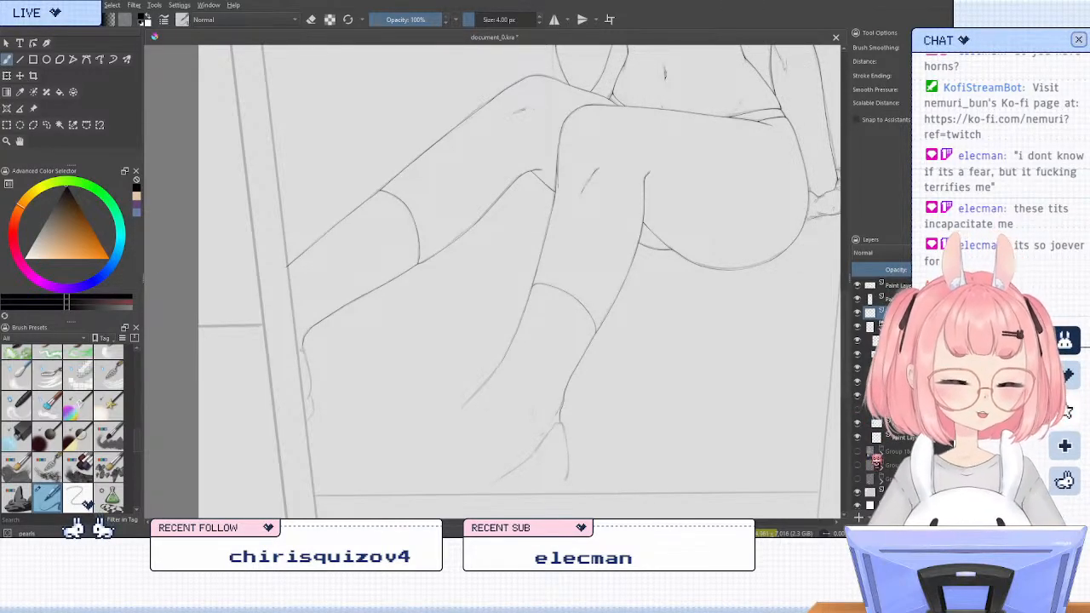
click(858, 410)
click(858, 411)
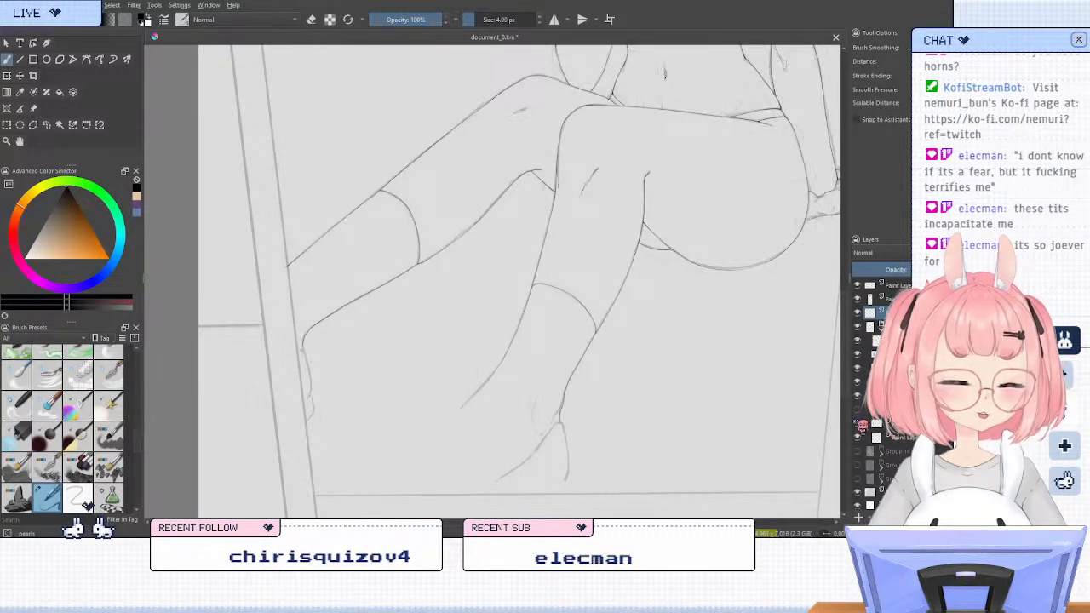
click(866, 333)
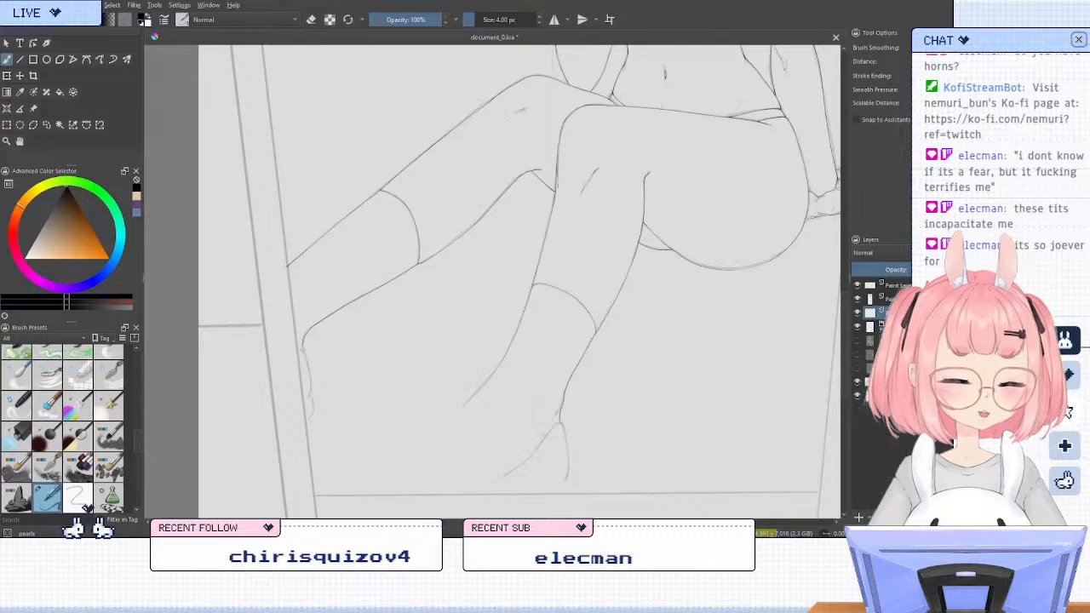
Compare the whole inked figure with the sketch group hidden and shown to find the parts that still need inking
click(858, 327)
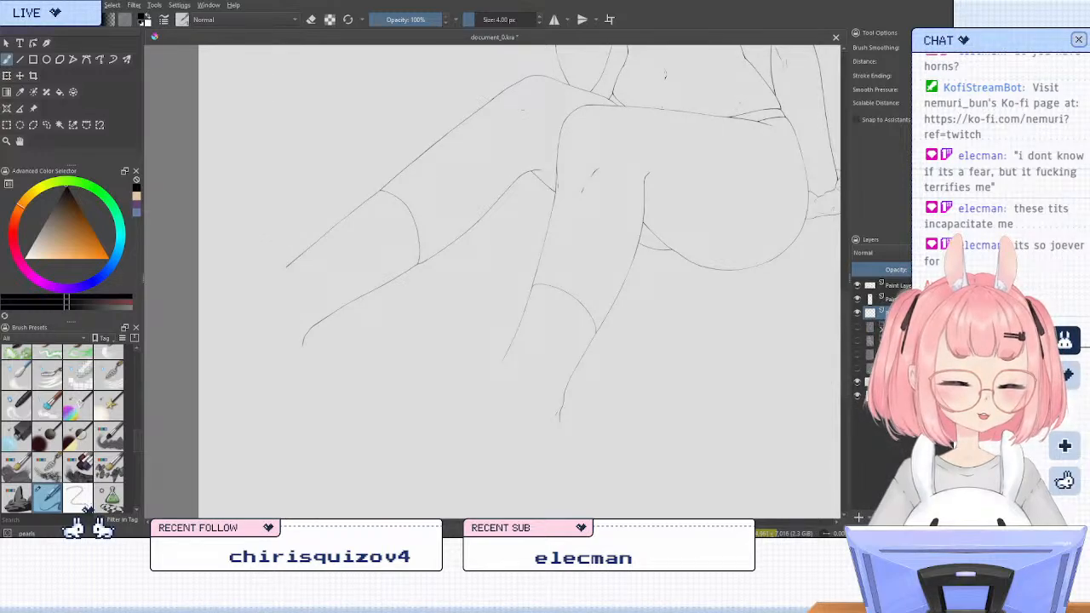
scroll(367, 277, down, 3)
scroll(366, 111, up, 1)
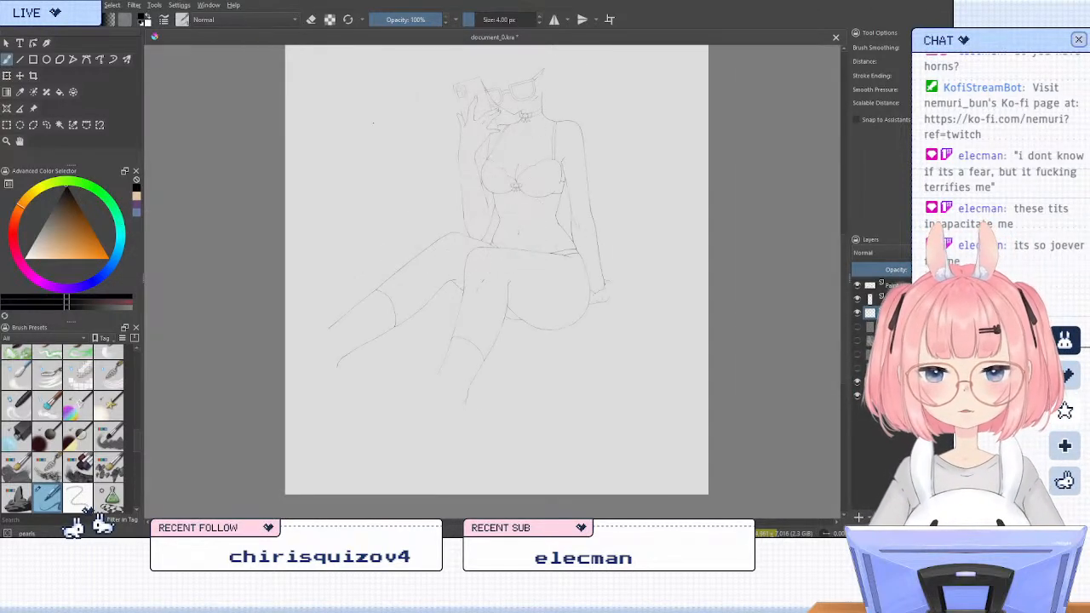
scroll(472, 240, down, 1)
scroll(452, 251, up, 1)
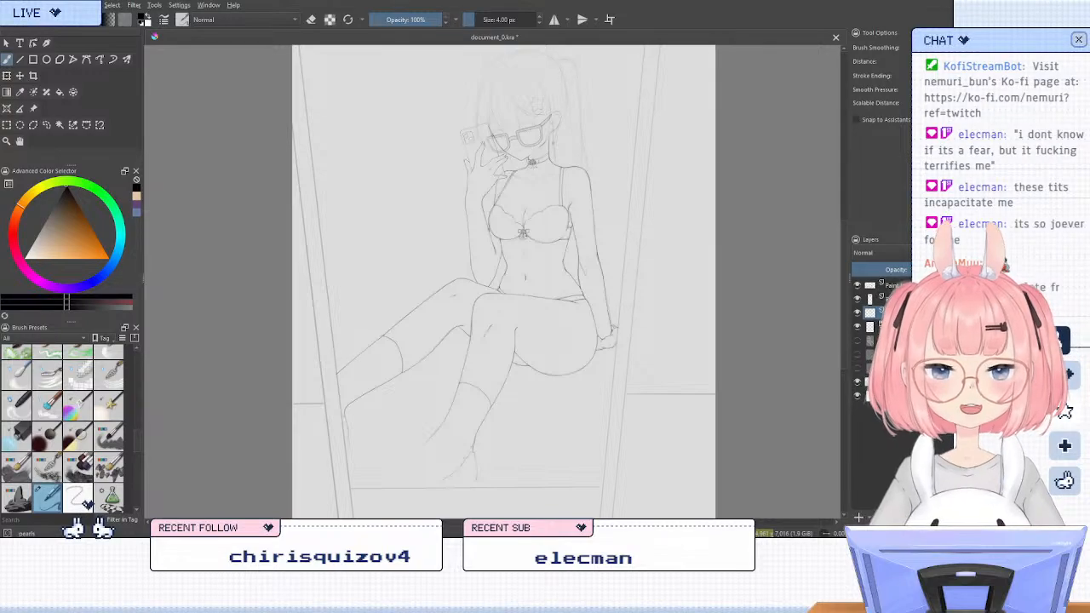
scroll(522, 273, down, 1)
scroll(444, 196, up, 1)
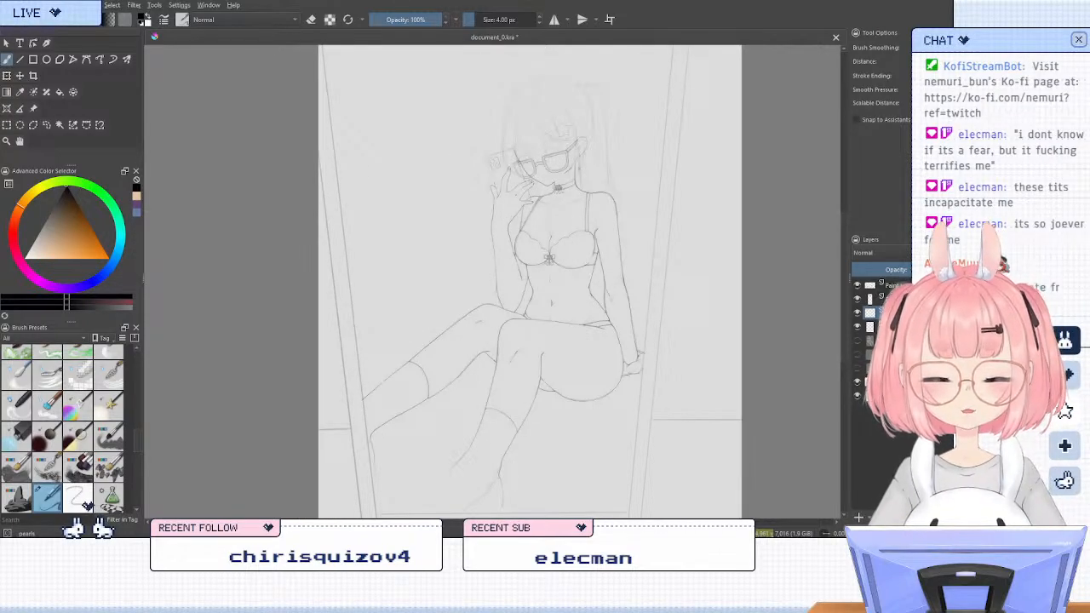
scroll(596, 149, up, 3)
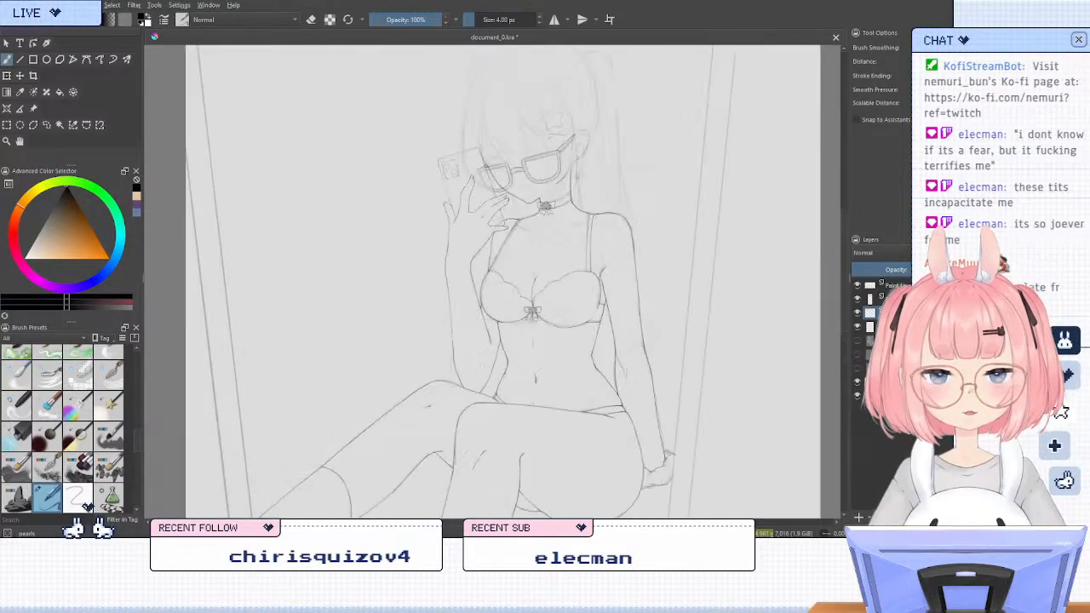
scroll(573, 145, down, 1)
scroll(573, 144, up, 3)
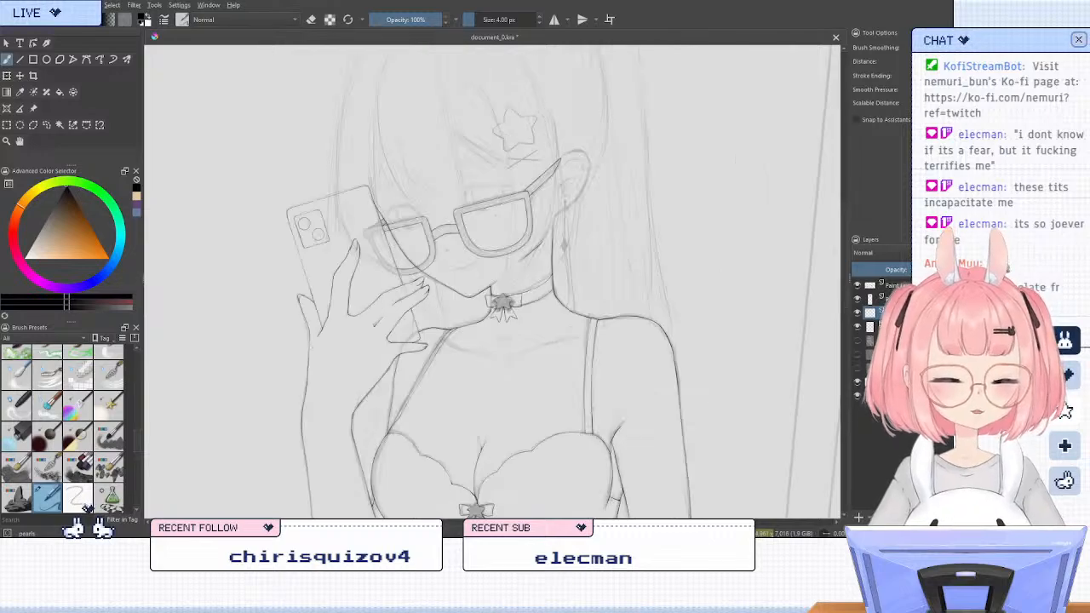
Ink the ear's top curve from the glasses' temple to its outer side on the mirrored canvas, retrying the stroke toward the lobe
scroll(573, 144, up, 2)
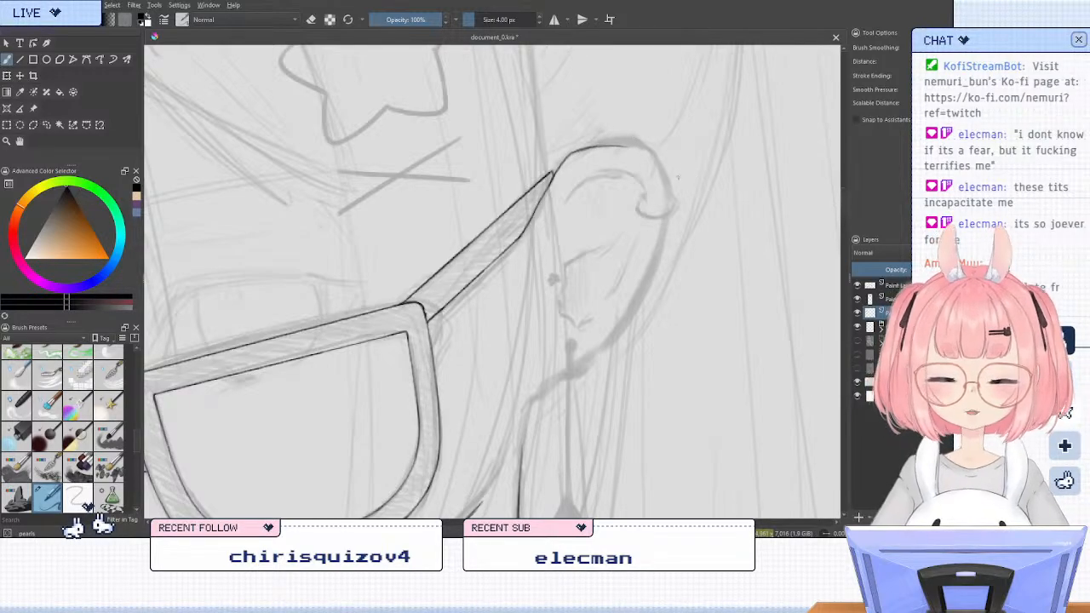
key(m)
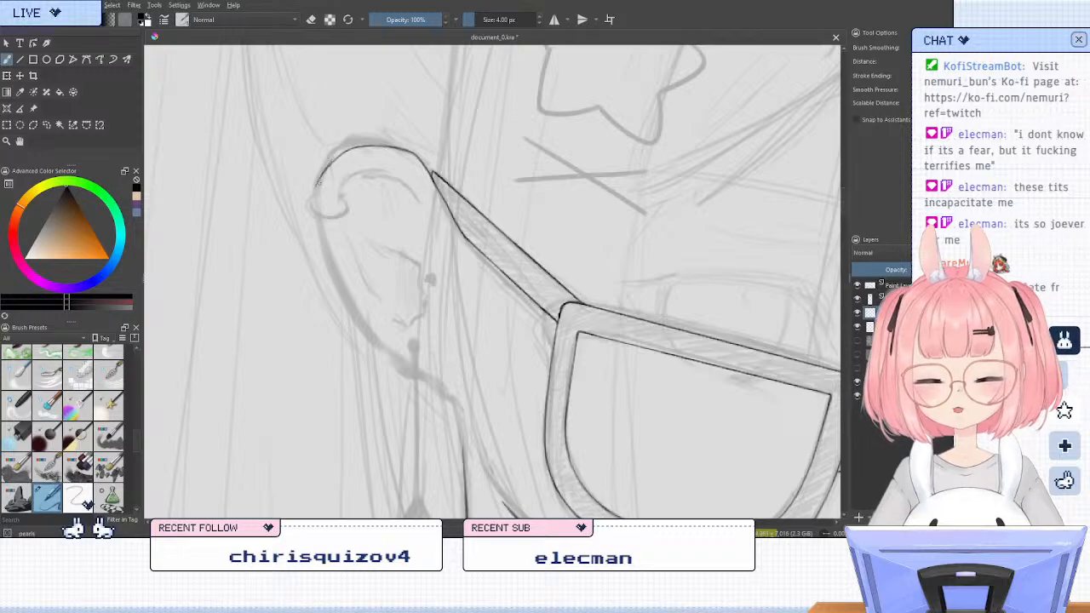
key(ctrl+z)
mouse_move(343, 154)
mouse_down()
mouse_move(313, 197)
mouse_move(298, 194)
mouse_move(316, 210)
mouse_move(322, 258)
mouse_move(357, 318)
mouse_up()
key(slash)
key(slash)
key(ctrl+z)
key(ctrl+z)
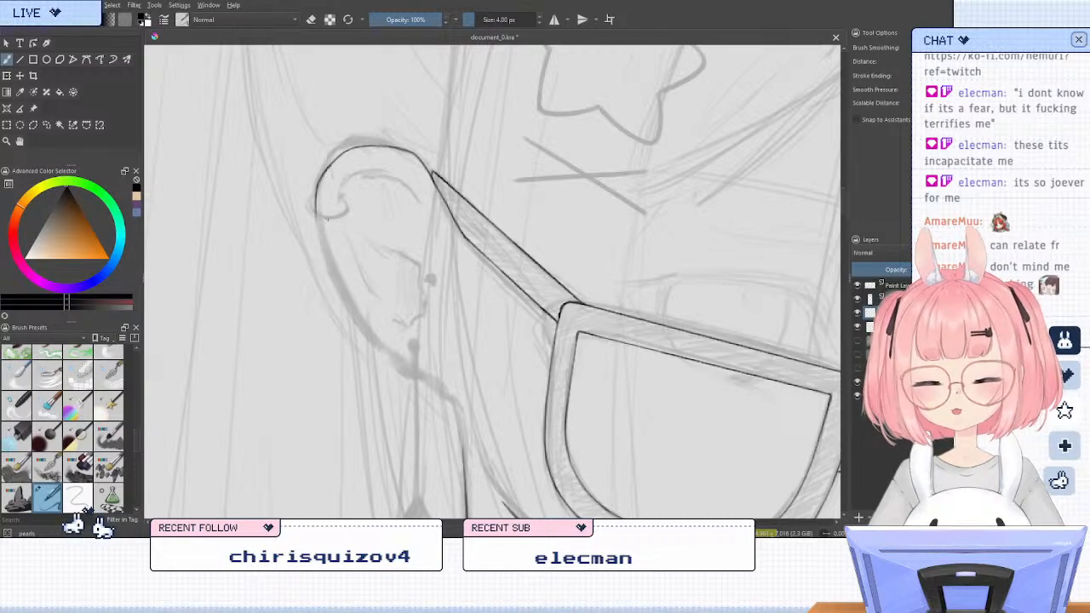
drag(316, 199, 344, 302)
key(ctrl+z)
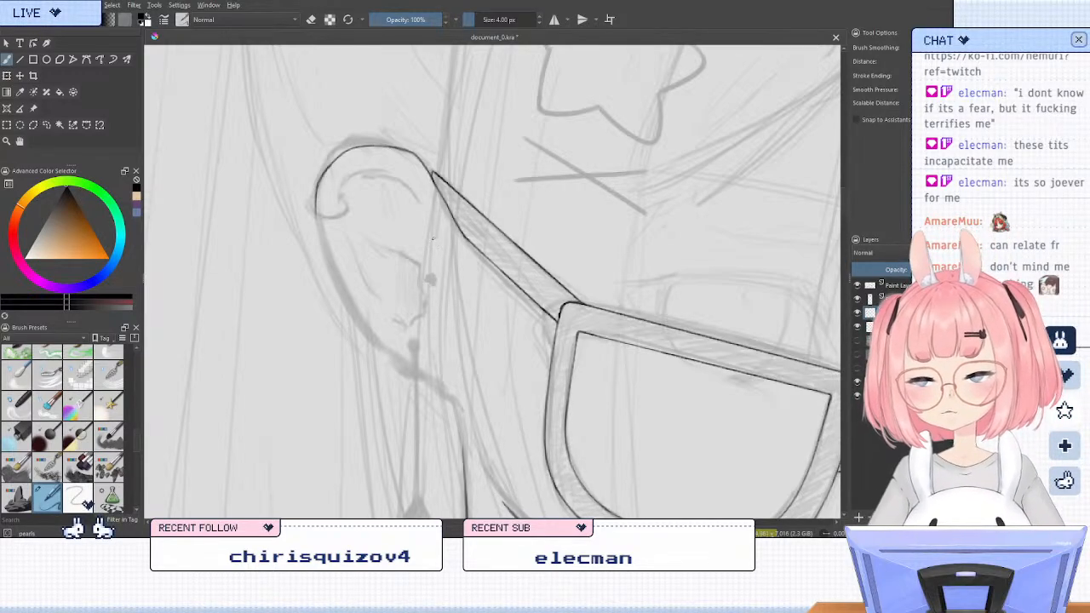
Clean up the loose end of the ear's top curve with the eraser and return to the ink brush
key(6)
key(6)
key(6)
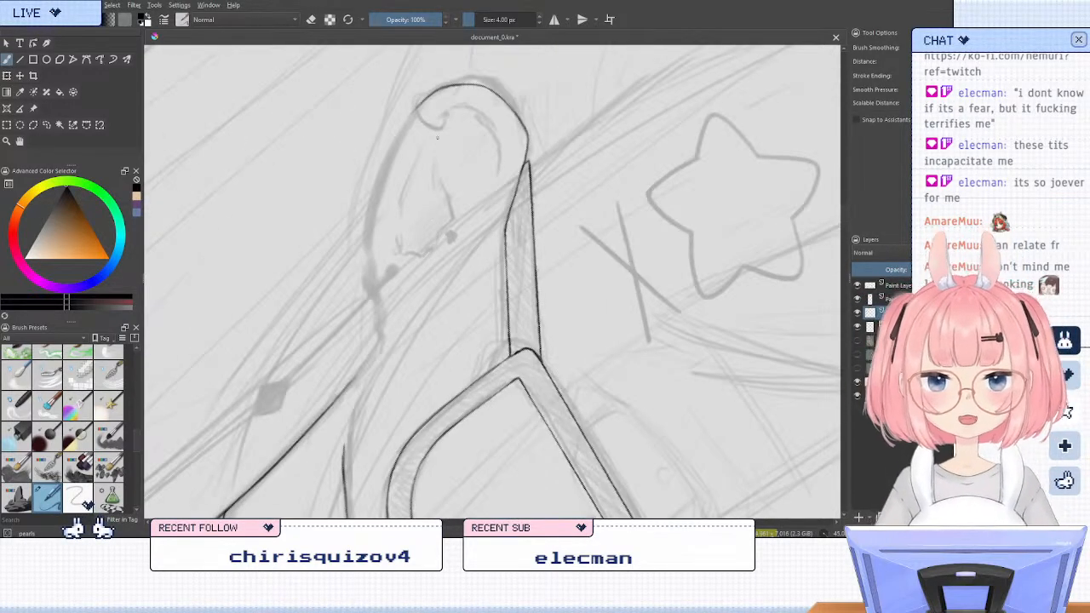
key(slash)
drag(397, 114, 407, 95)
key(slash)
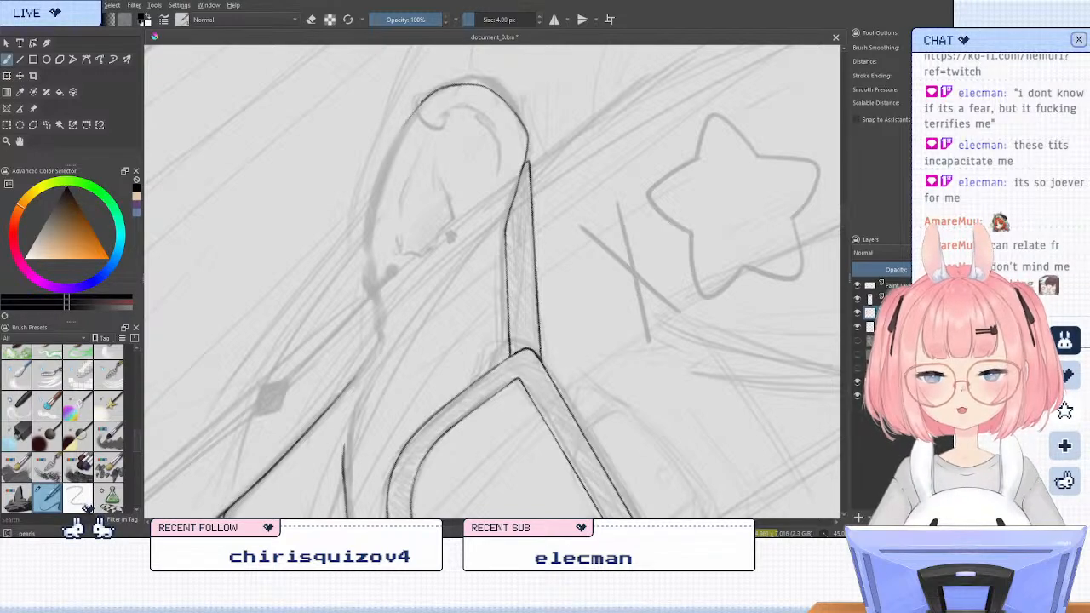
Ink the ear's outer edge from the top curve down to the lobe, redoing the lower stroke and thickening the line
mouse_move(418, 108)
mouse_down()
mouse_move(378, 183)
mouse_move(371, 225)
mouse_up()
drag(377, 195, 368, 243)
key(ctrl+z)
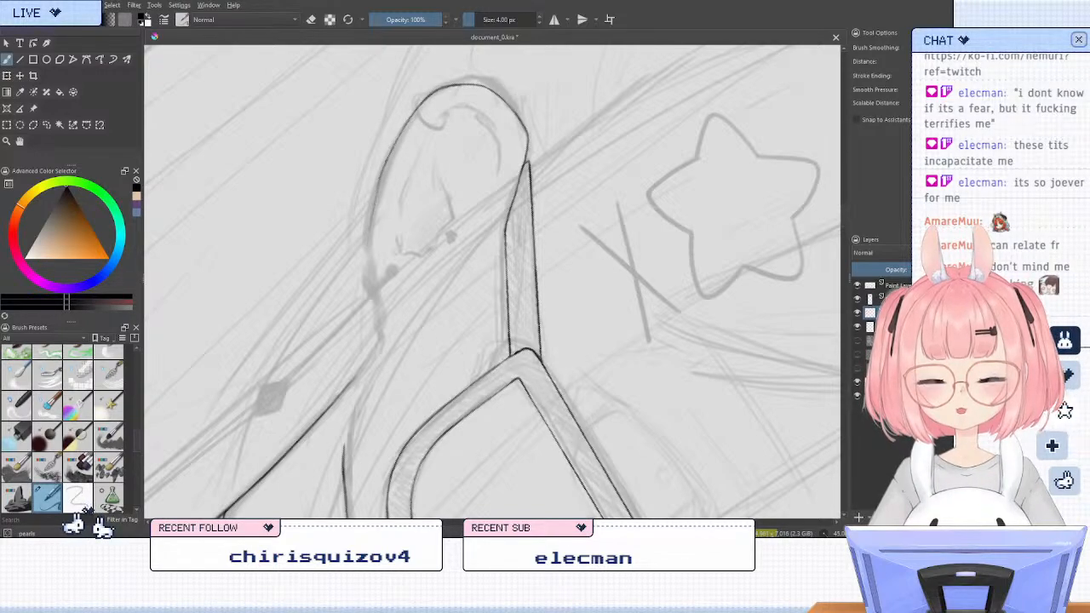
key(ctrl+z)
drag(380, 178, 368, 272)
drag(375, 205, 365, 269)
key(ctrl+z)
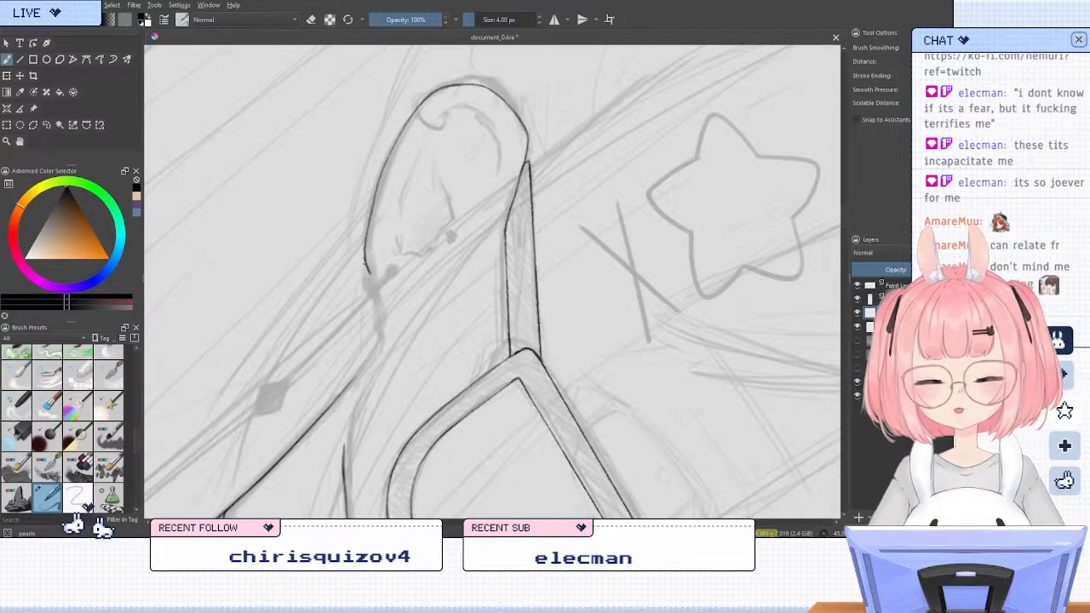
drag(379, 189, 372, 212)
drag(399, 137, 379, 180)
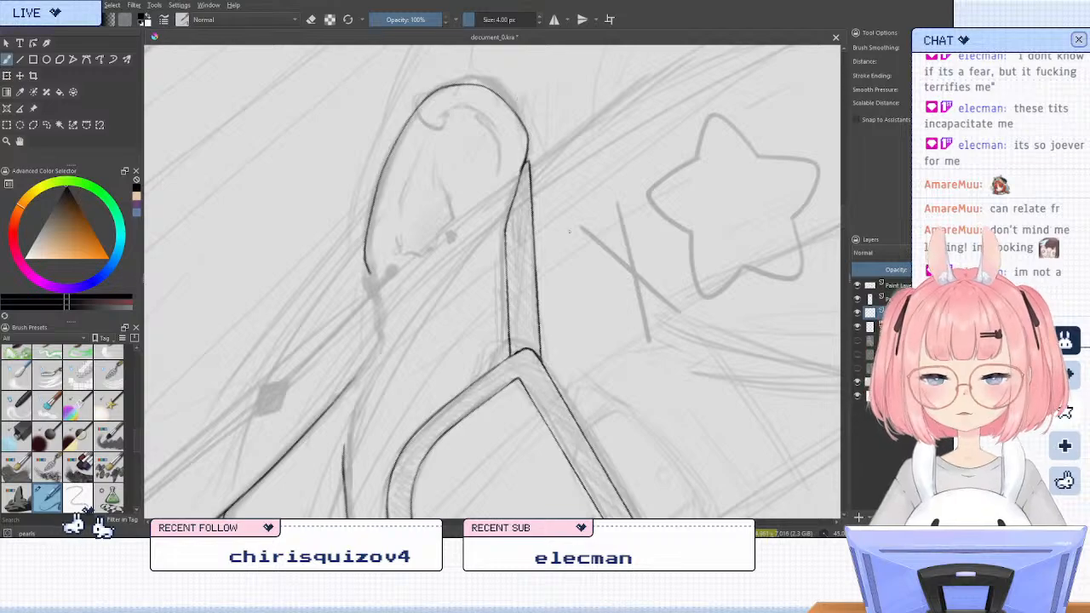
Check the ear outline upright and touch up its end at the lobe
key(5)
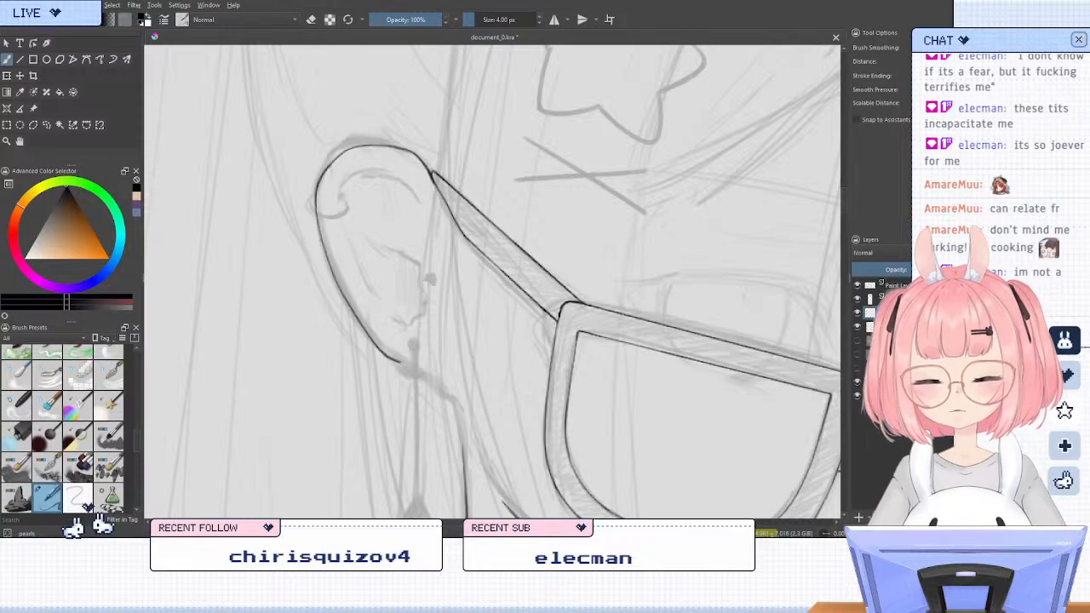
key(6)
key(6)
key(6)
key(6)
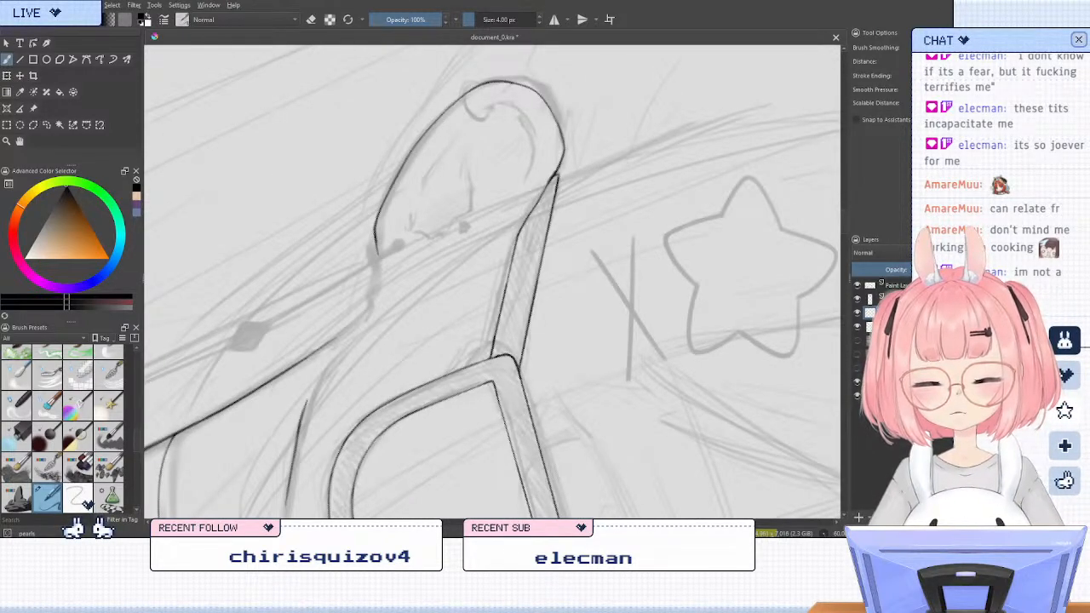
key(slash)
mouse_move(380, 256)
mouse_down()
mouse_move(377, 212)
mouse_move(381, 258)
mouse_up()
key(slash)
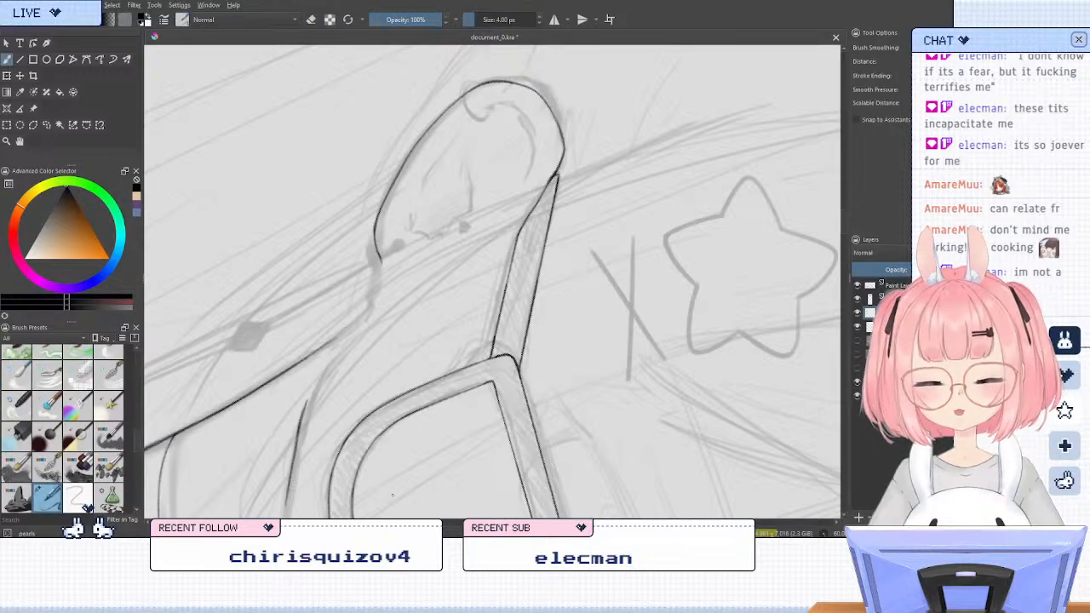
key(5)
Ink the curved inner fold along the upper part of the ear and check it on the mirrored canvas
scroll(406, 223, down, 3)
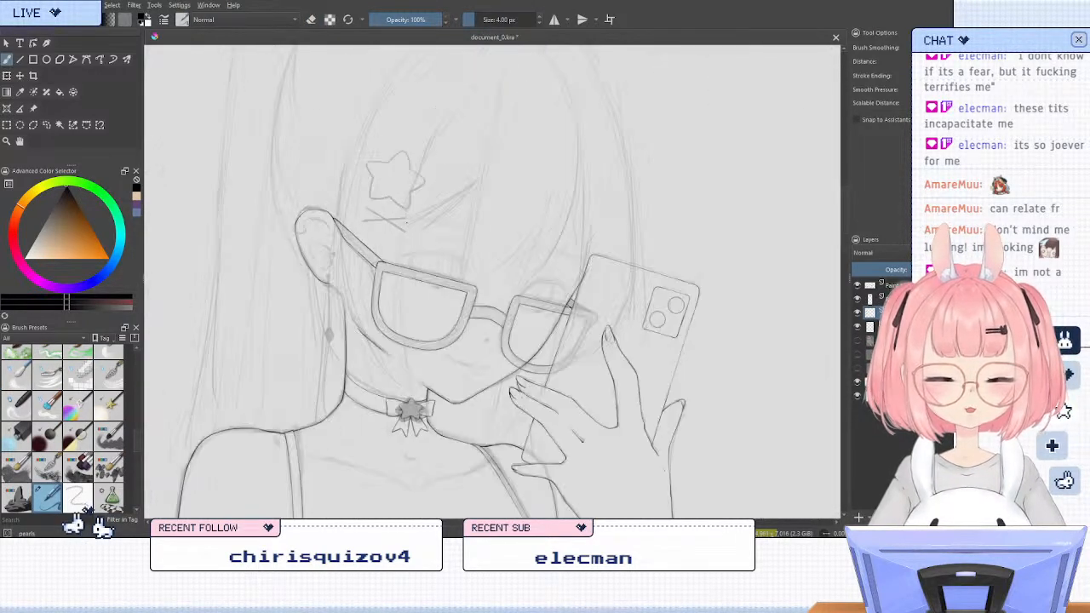
scroll(348, 226, up, 2)
key(m)
scroll(647, 247, up, 5)
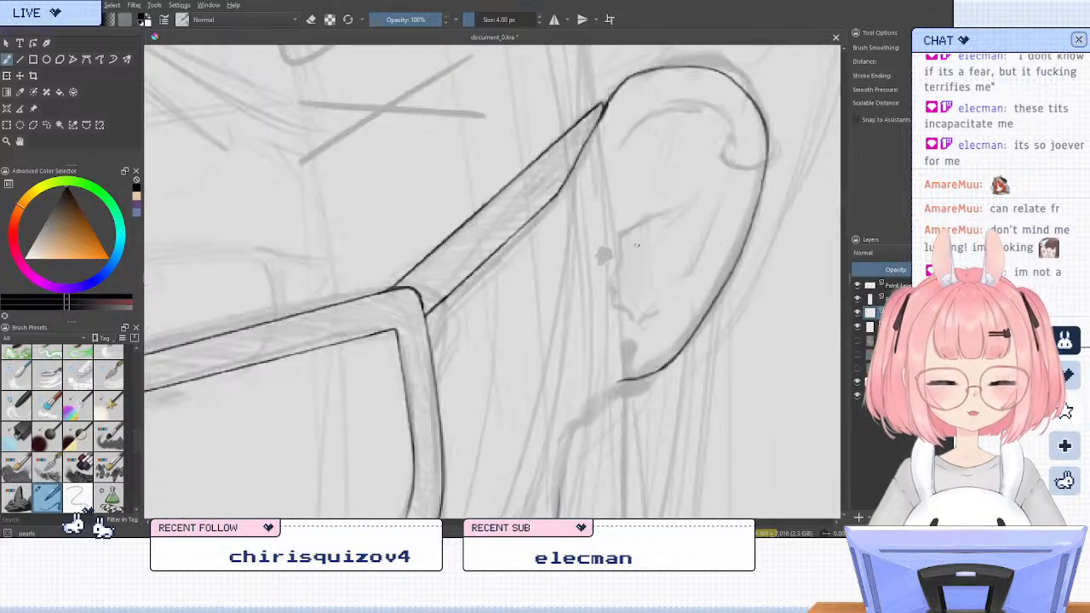
scroll(635, 245, down, 3)
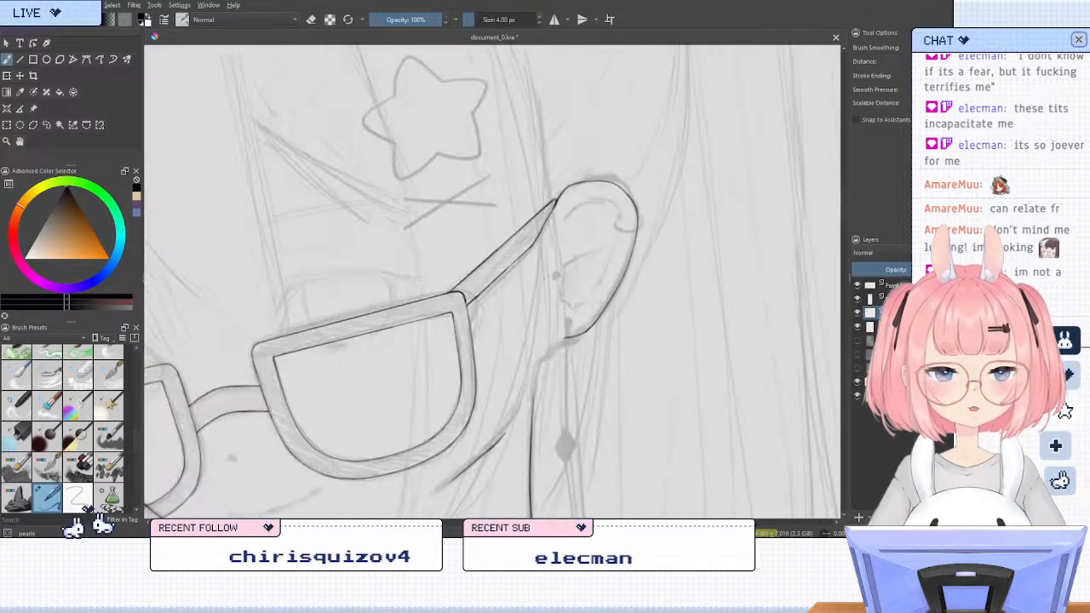
scroll(534, 260, up, 2)
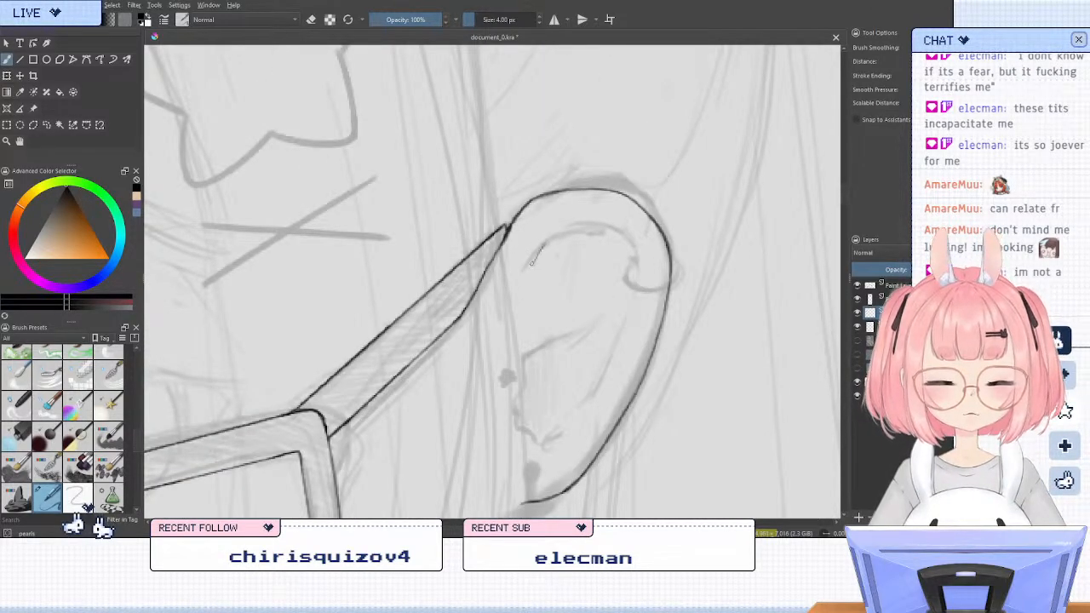
mouse_move(533, 262)
mouse_down()
mouse_move(554, 237)
mouse_move(625, 237)
mouse_up()
key(m)
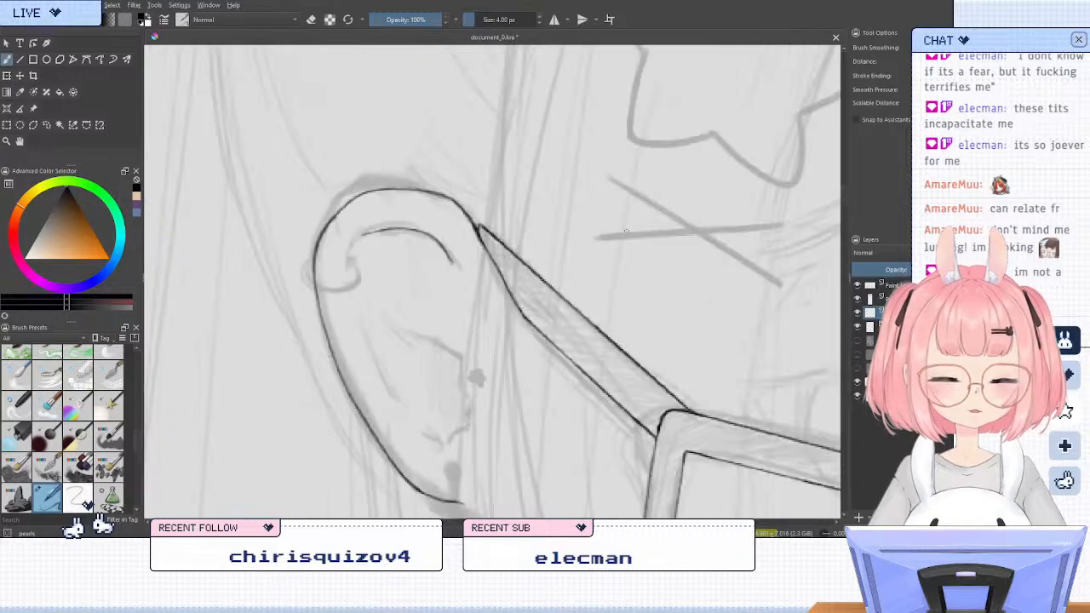
Erase the rear half of the ear's upper inner fold, rotate the canvas and try re-inking the curve, undoing the attempt
key(e)
key(slash)
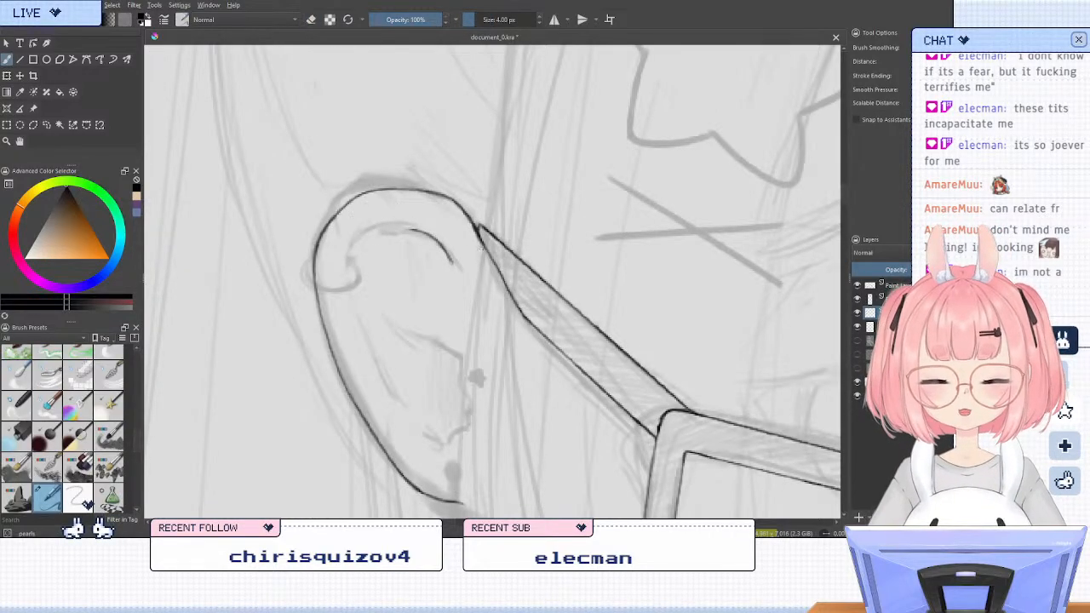
key(4)
key(4)
key(4)
key(slash)
mouse_move(401, 303)
mouse_down()
mouse_move(417, 294)
mouse_move(383, 306)
mouse_move(367, 334)
mouse_up()
key(slash)
key(ctrl+z)
key(ctrl+z)
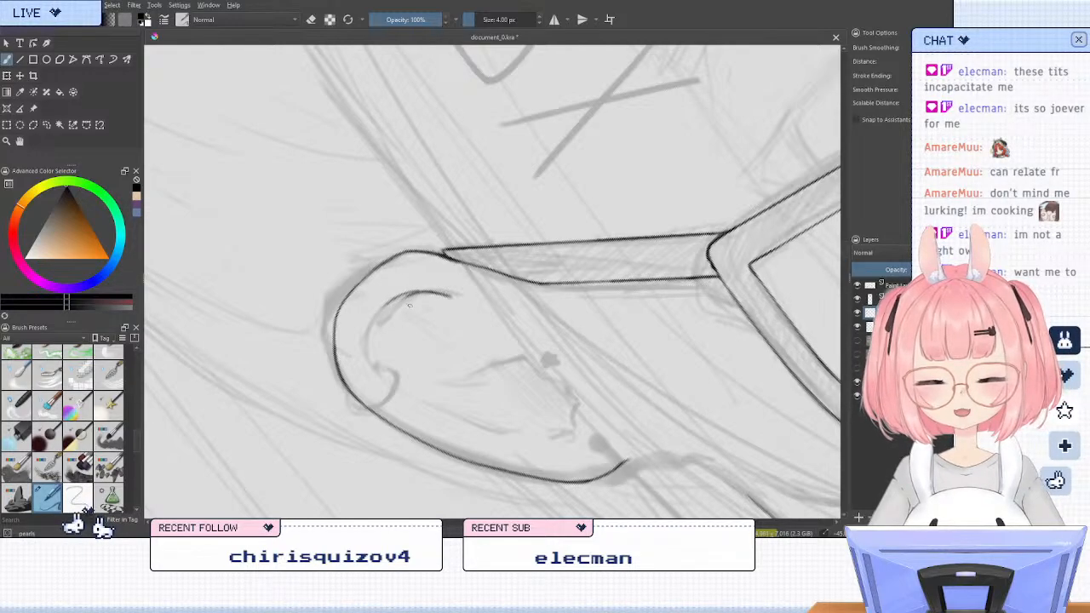
Re-ink the rear half of the ear's upper inner fold and check it upright and mirrored
key(slash)
key(slash)
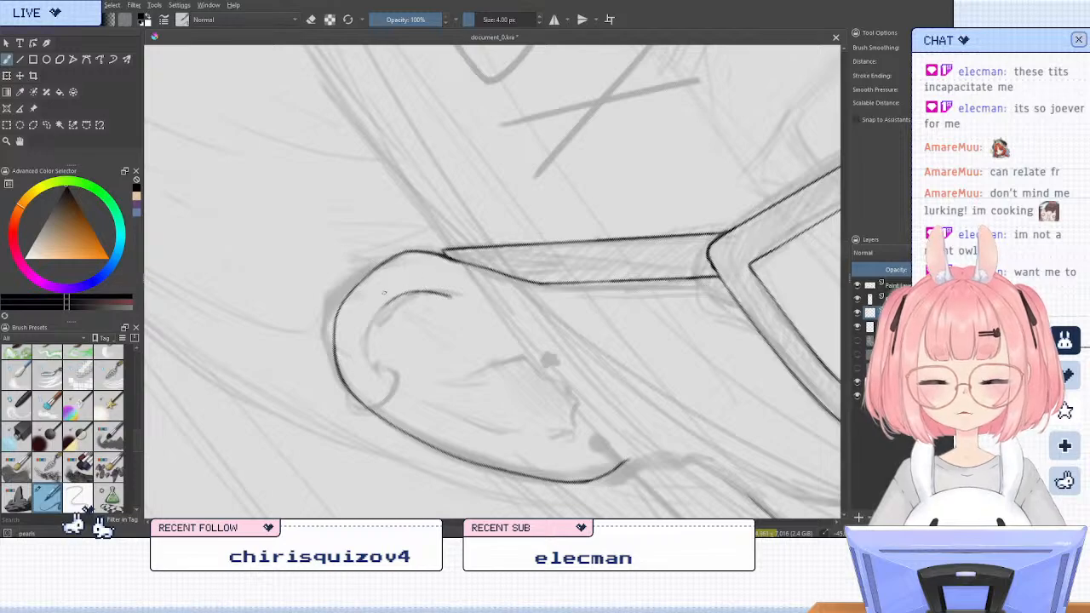
mouse_move(407, 295)
mouse_down()
mouse_move(367, 331)
mouse_move(378, 373)
mouse_up()
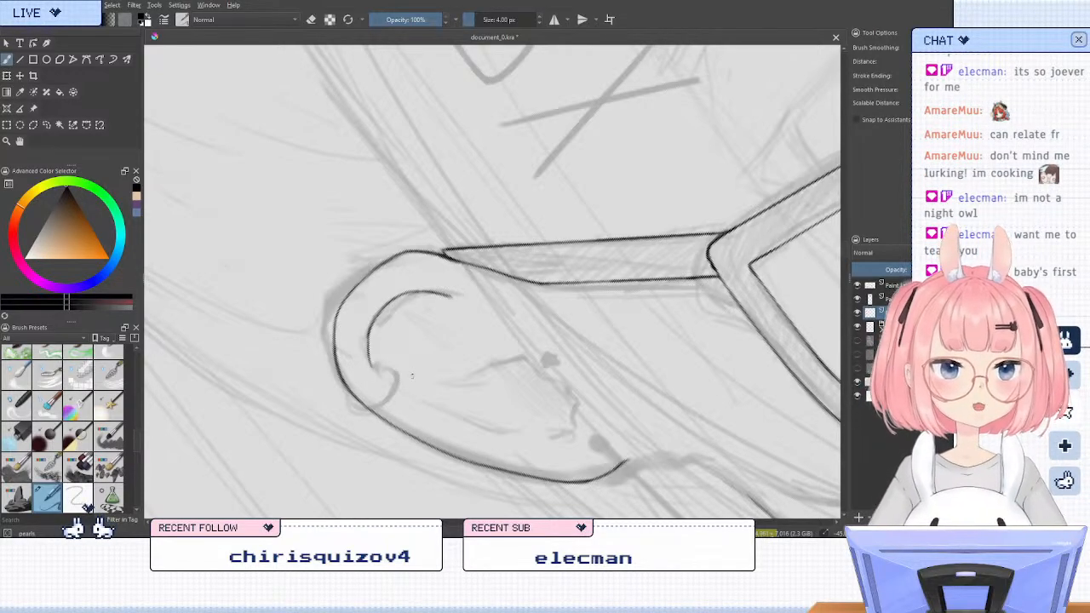
key(5)
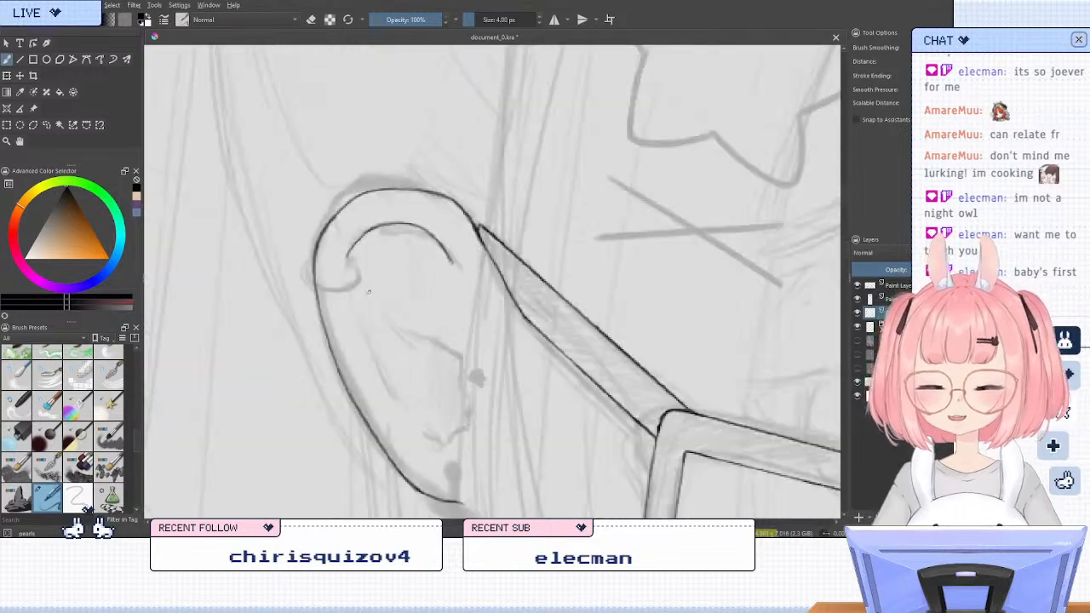
key(m)
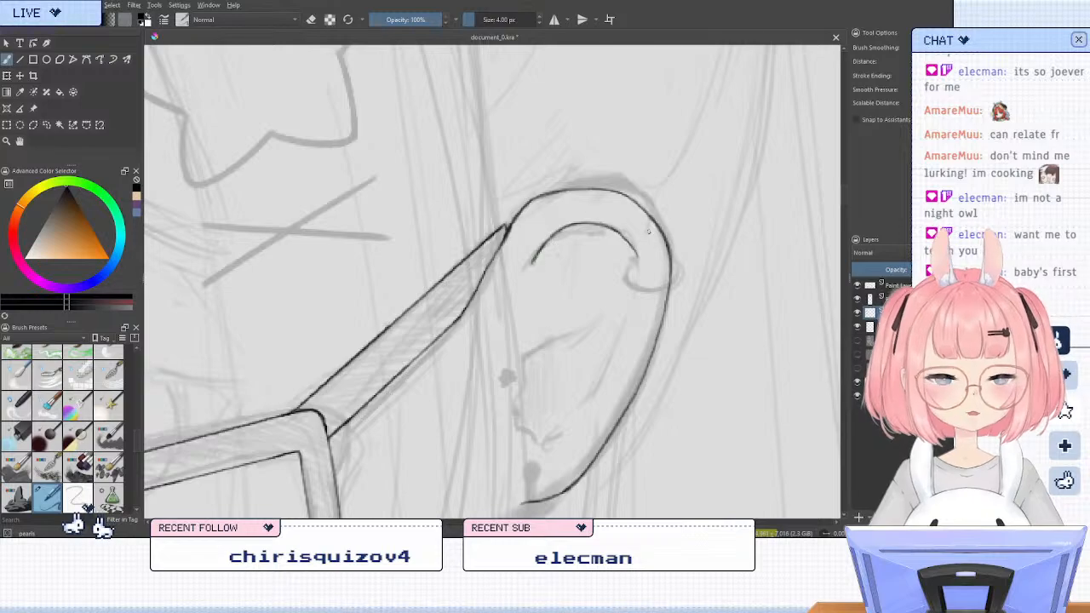
key(m)
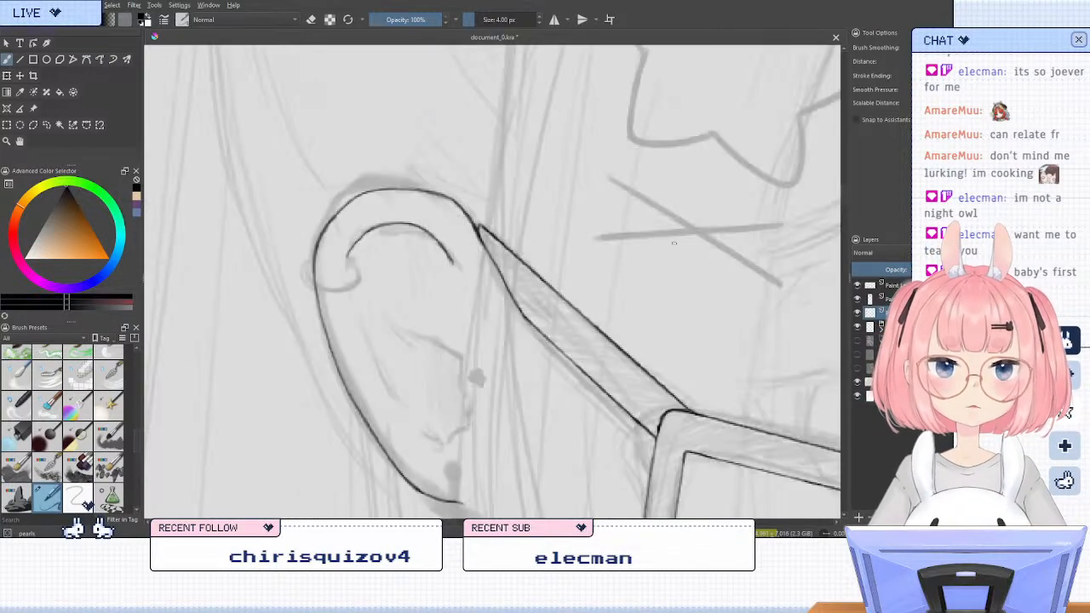
Rework the rear end of the upper inner fold down to the sketched ring and extend its front end slightly downward
key(e)
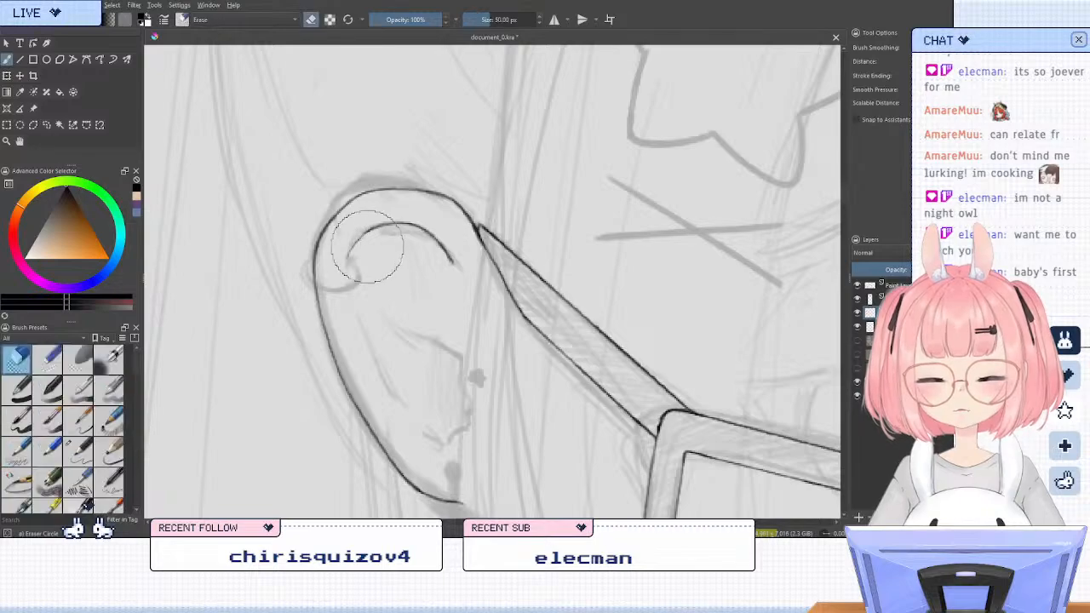
mouse_move(368, 247)
mouse_down()
mouse_move(355, 237)
mouse_move(347, 280)
mouse_up()
key(e)
key(m)
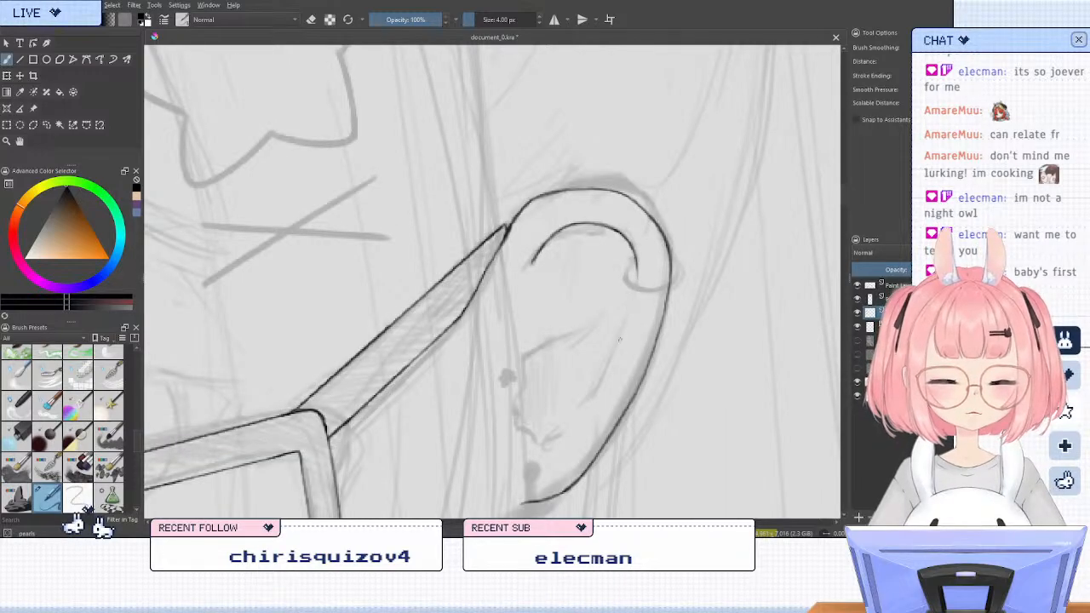
drag(530, 260, 528, 277)
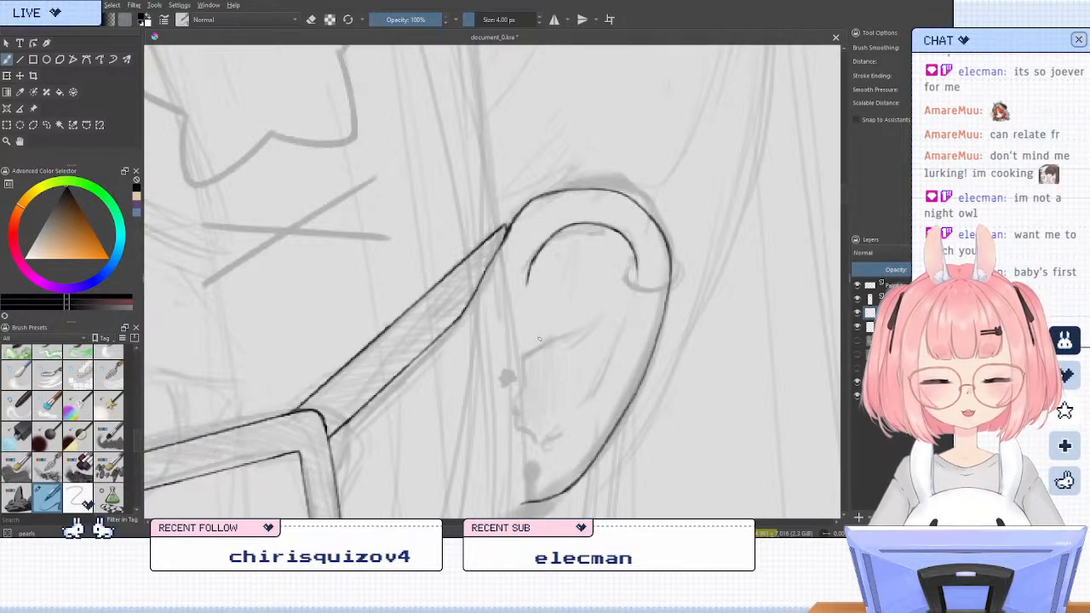
Ink the front edge and lower notch of the inner ear plus the short diagonal fold above them, undoing faulty strokes
mouse_move(538, 340)
mouse_down()
mouse_move(521, 397)
mouse_move(547, 443)
mouse_move(579, 414)
mouse_up()
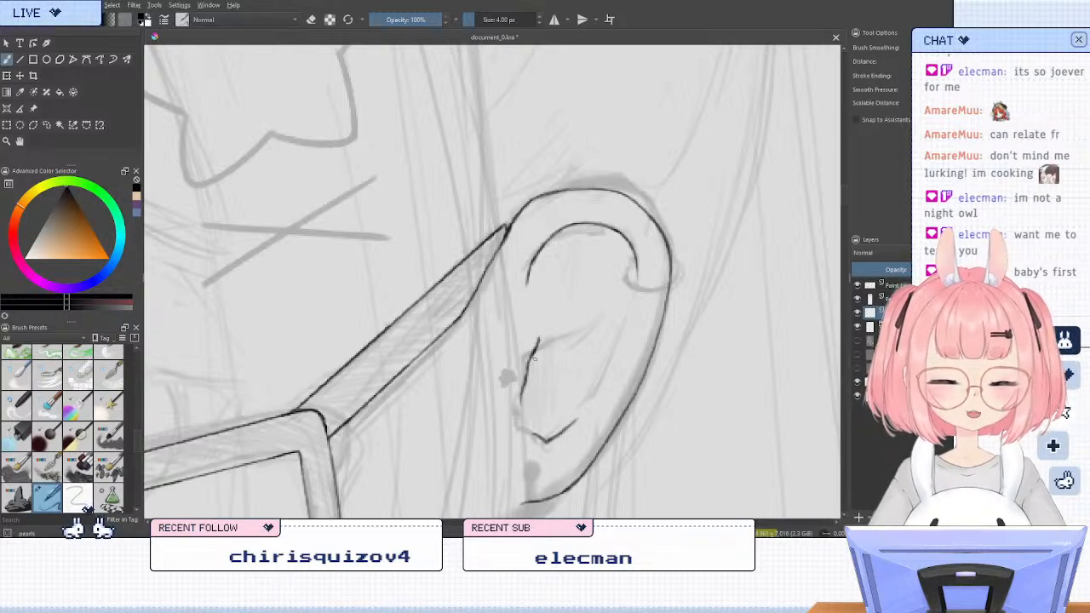
mouse_move(535, 358)
mouse_down()
mouse_move(602, 306)
mouse_move(545, 350)
mouse_move(586, 320)
mouse_up()
key(ctrl+z)
key(ctrl+z)
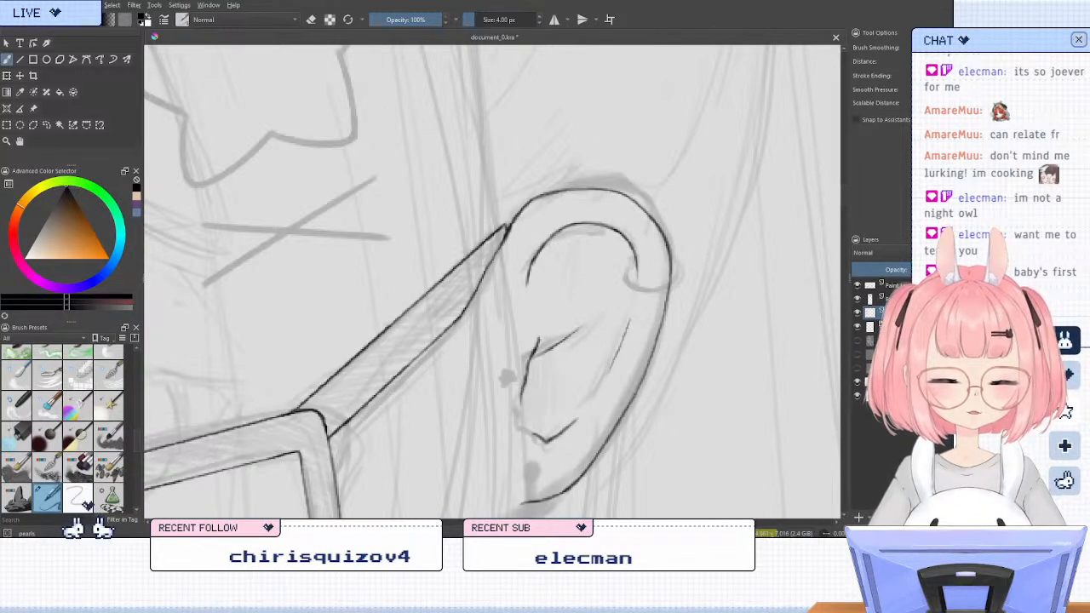
Ink a short line inside the ear's rear rim and extend the lower notch with a small hook at its front end
drag(628, 323, 611, 365)
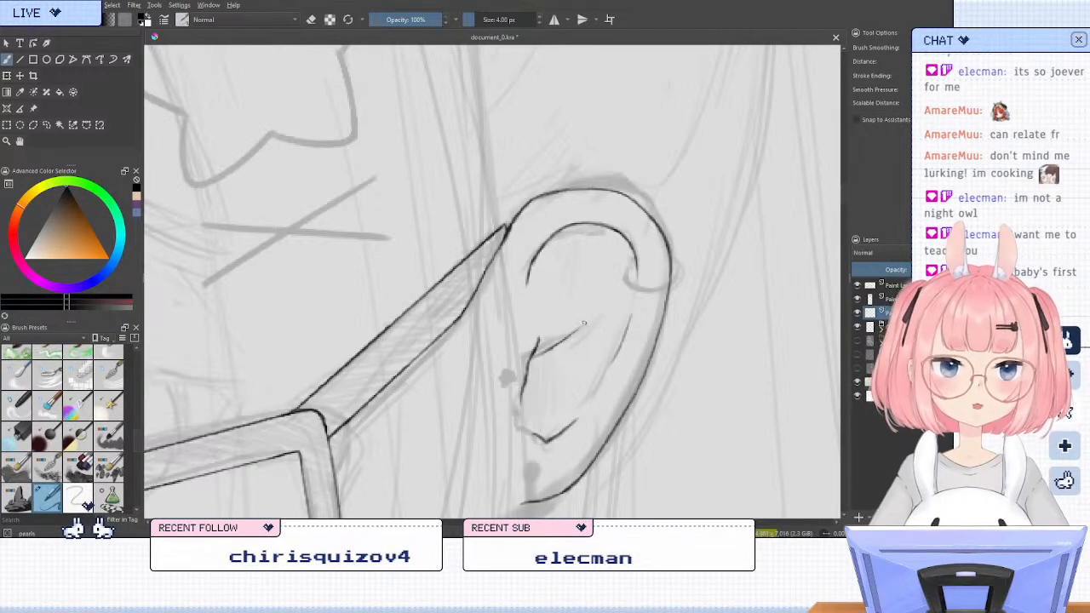
scroll(552, 239, down, 4)
scroll(554, 327, up, 6)
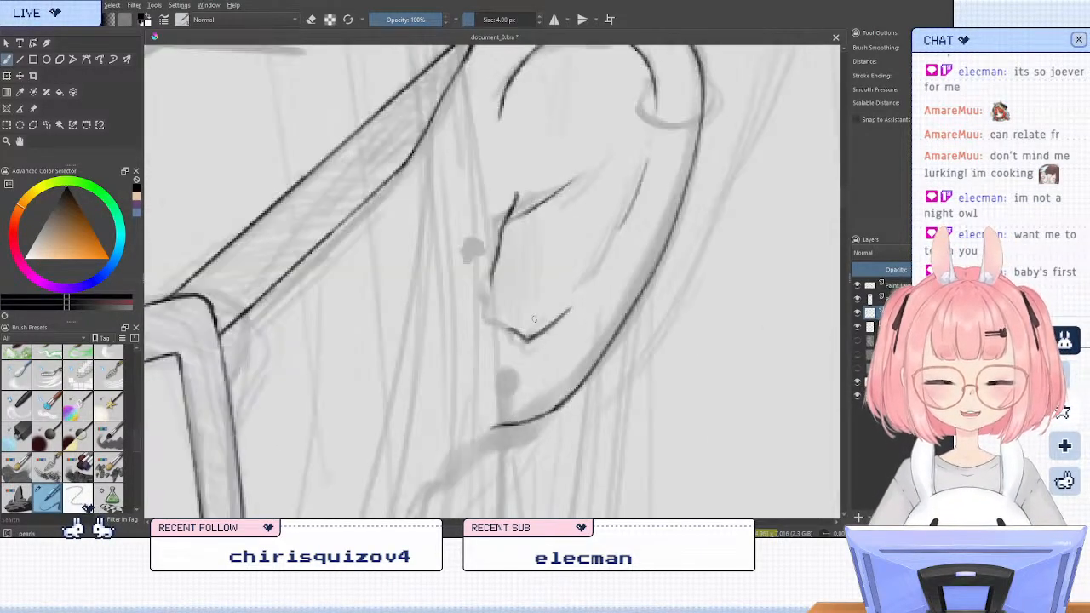
key(slash)
mouse_move(522, 336)
mouse_down()
mouse_move(512, 344)
mouse_move(542, 333)
mouse_move(488, 320)
mouse_up()
key(slash)
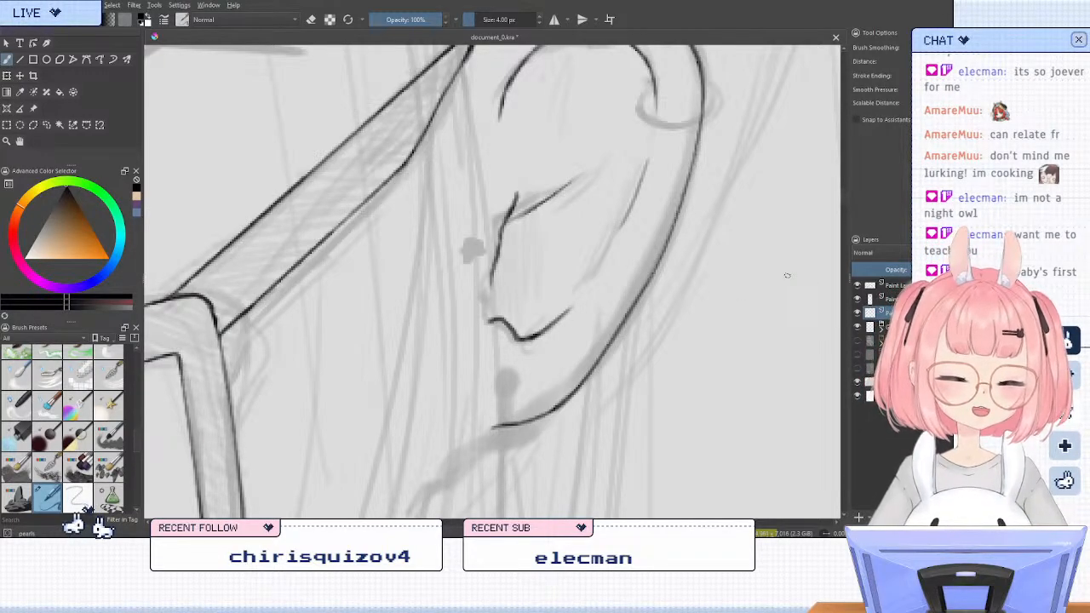
Erase the short line inside the ear's rear rim, try redrawing it a little longer and erase that attempt
key(slash)
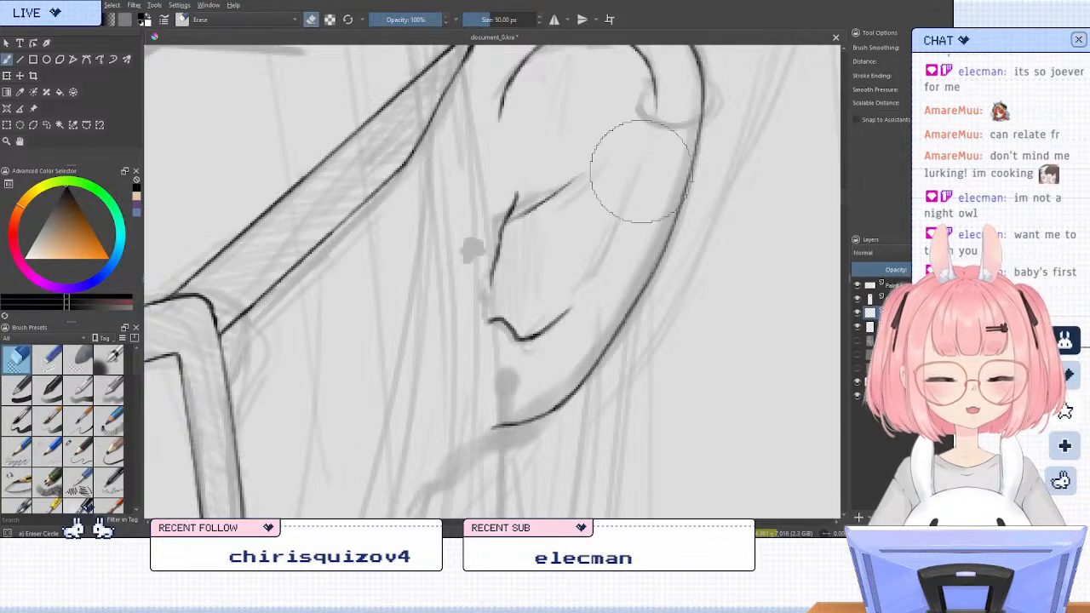
key(slash)
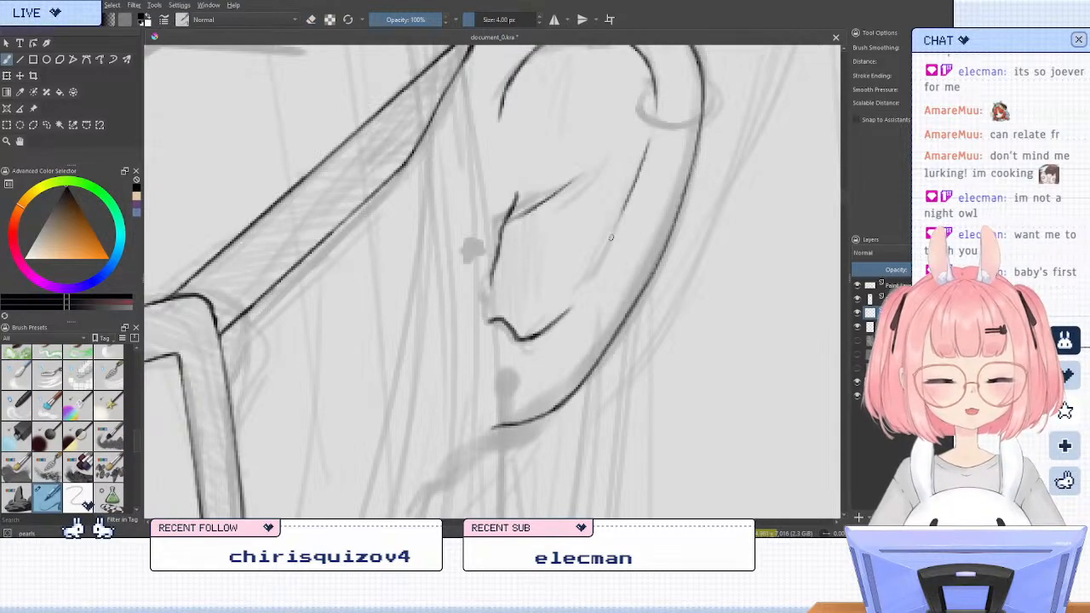
key(slash)
key(slash)
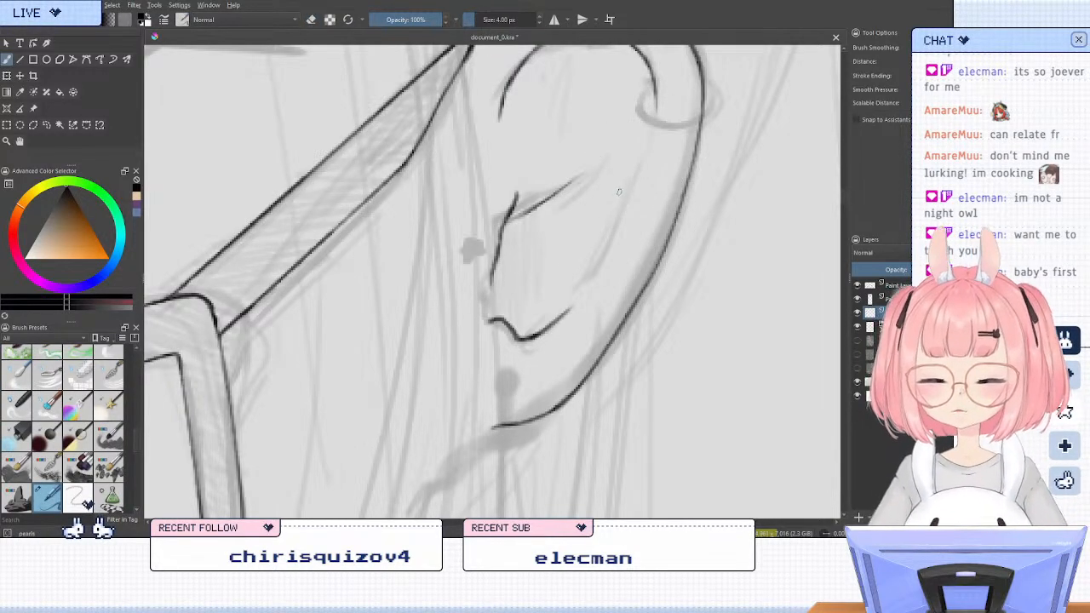
Rotate the canvas and re-ink the short curved line inside the ear's rear rim, erasing failed strokes, and check it upright
key(m)
key(m)
key(m)
key(6)
key(6)
key(6)
key(6)
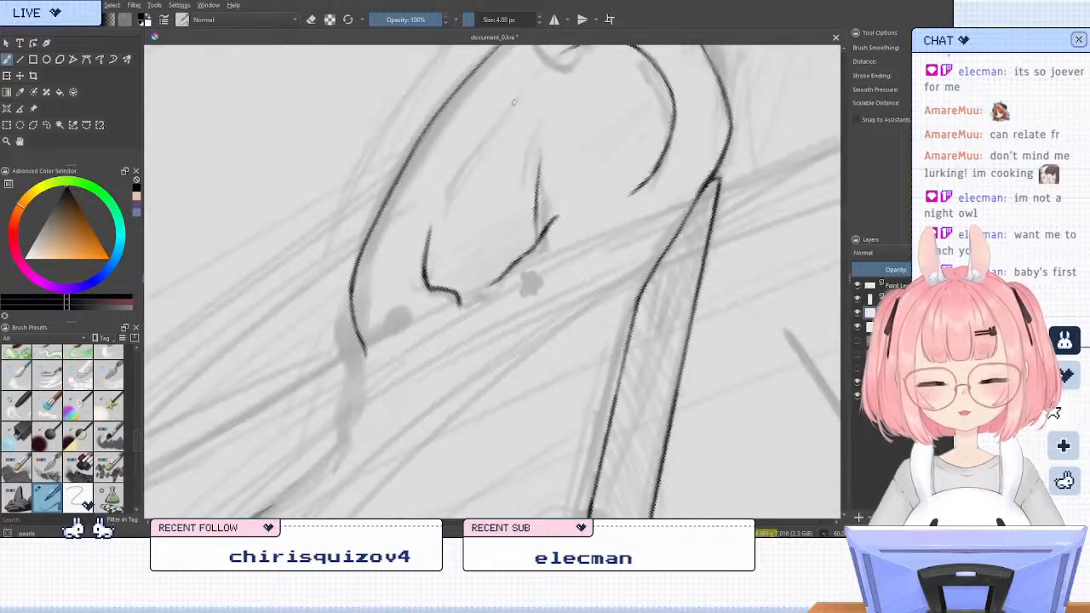
drag(467, 146, 527, 74)
drag(485, 115, 462, 153)
key(slash)
drag(526, 74, 465, 141)
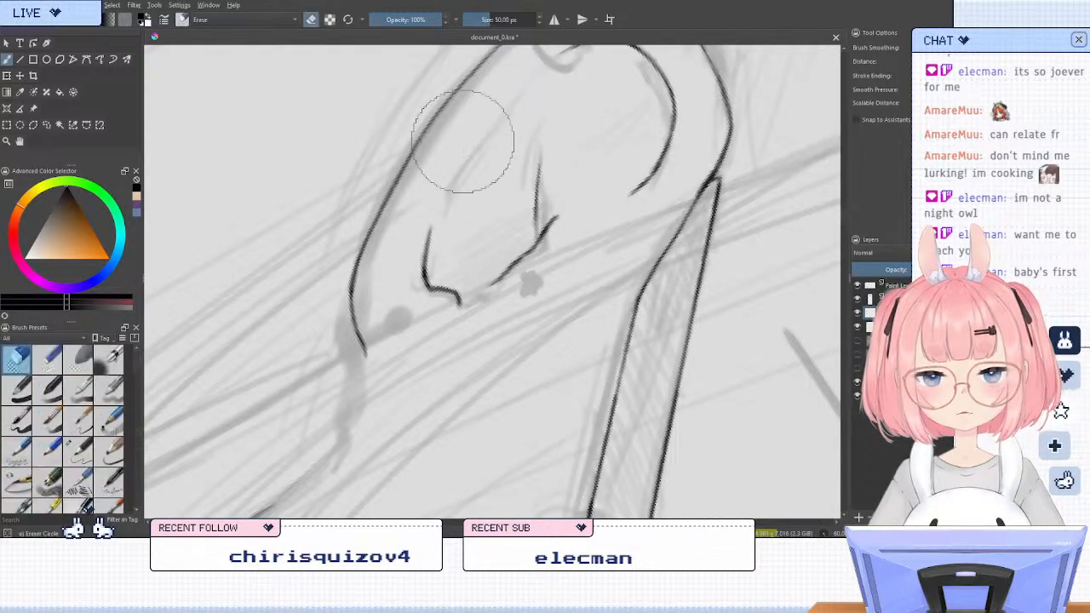
key(slash)
mouse_move(530, 73)
mouse_down()
mouse_move(464, 151)
mouse_move(507, 95)
mouse_up()
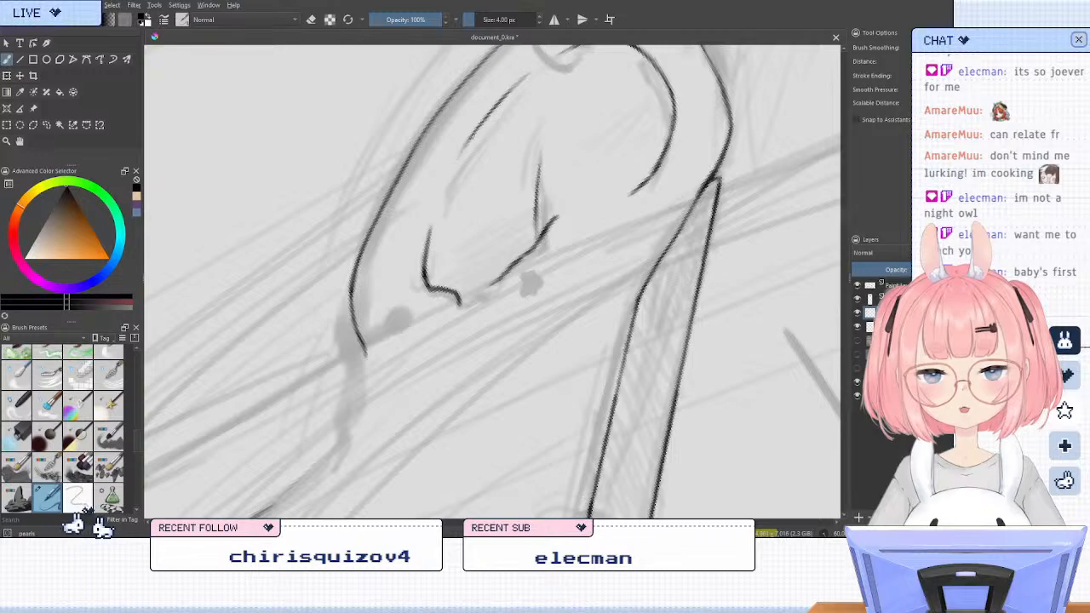
mouse_move(469, 139)
mouse_down()
mouse_move(527, 75)
mouse_move(434, 209)
mouse_up()
key(slash)
key(slash)
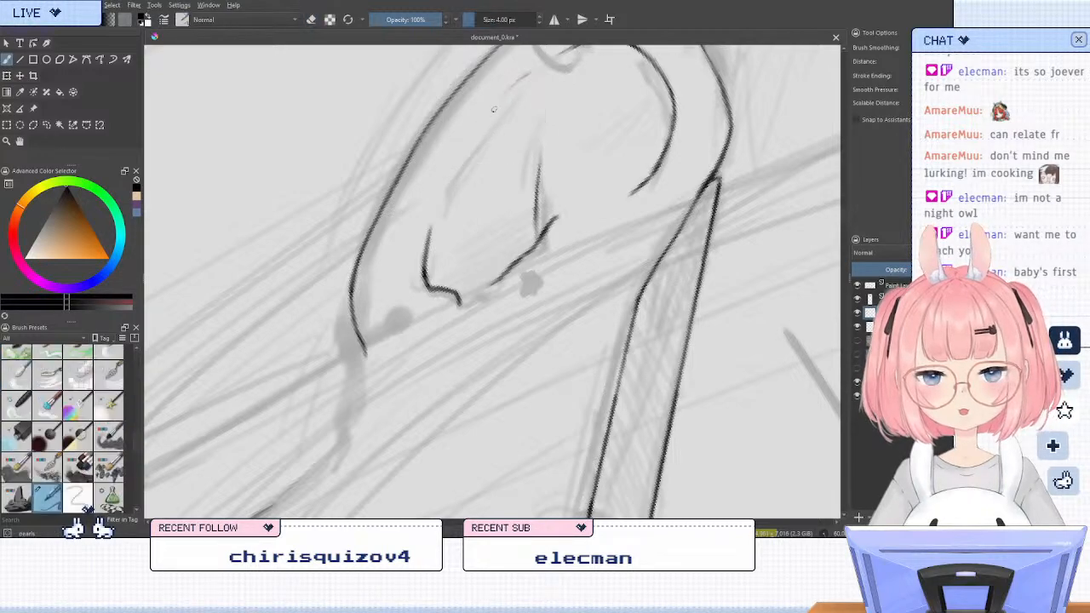
drag(526, 75, 455, 148)
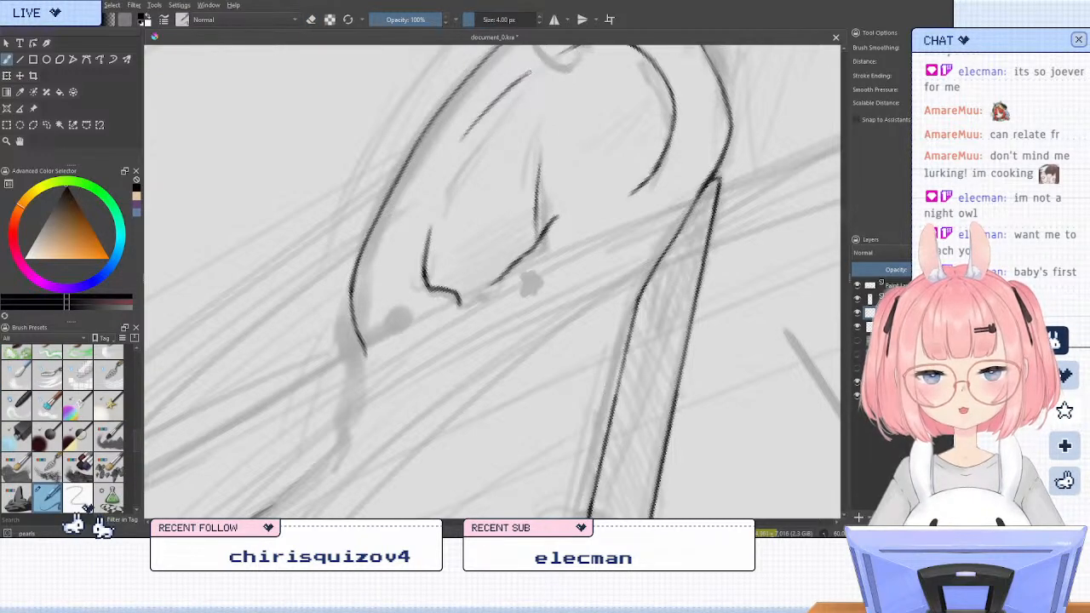
key(5)
scroll(405, 307, down, 2)
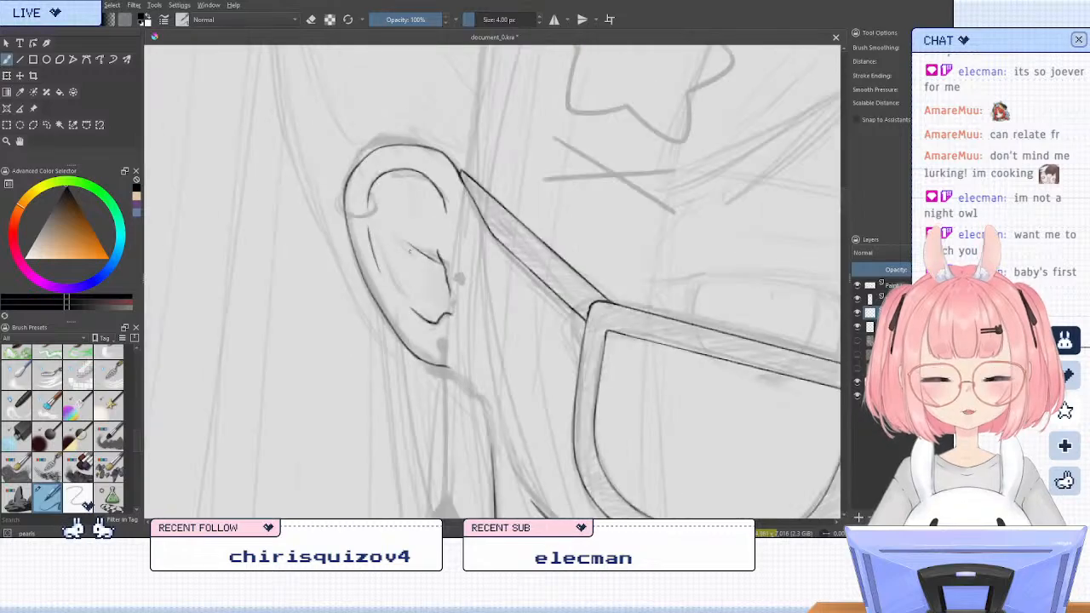
Ink a small solid star-shaped stud over the sketched mark at the front of the ear on the mirrored canvas
scroll(392, 193, up, 1)
key(m)
scroll(526, 255, up, 1)
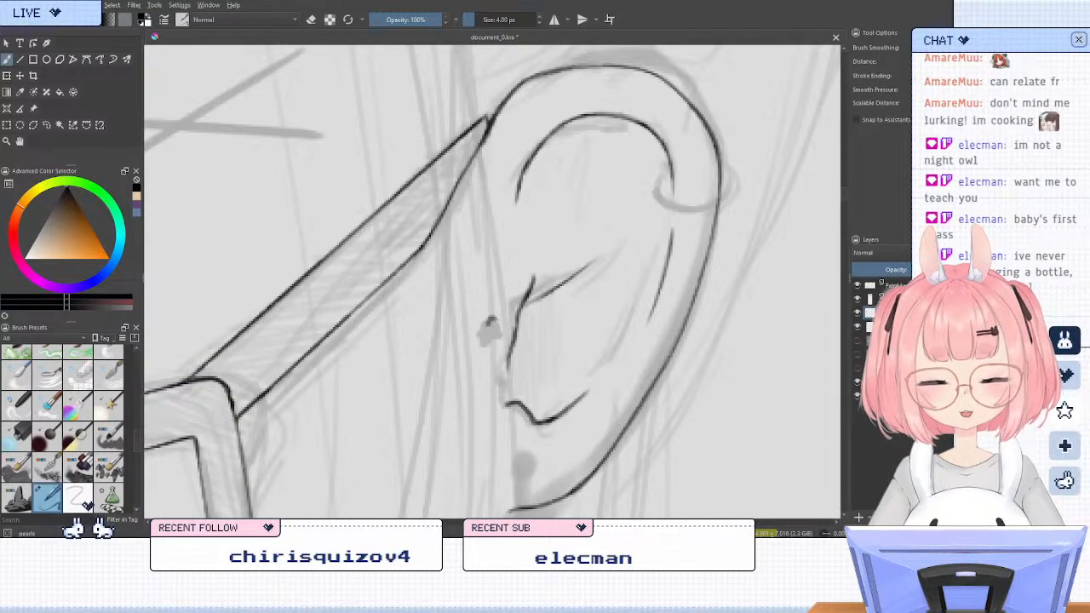
drag(490, 324, 497, 321)
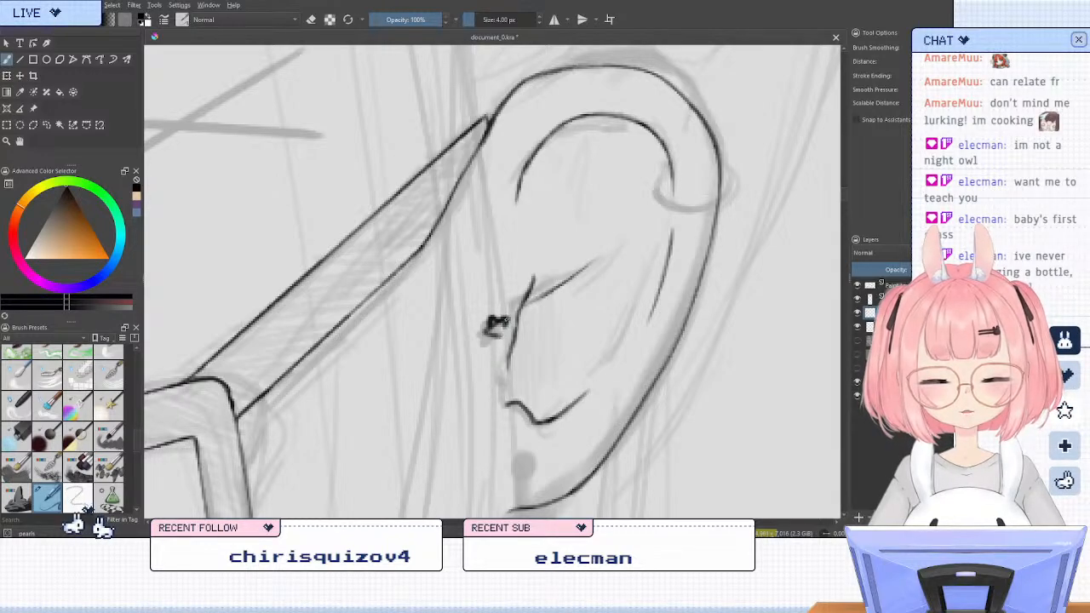
drag(487, 330, 496, 343)
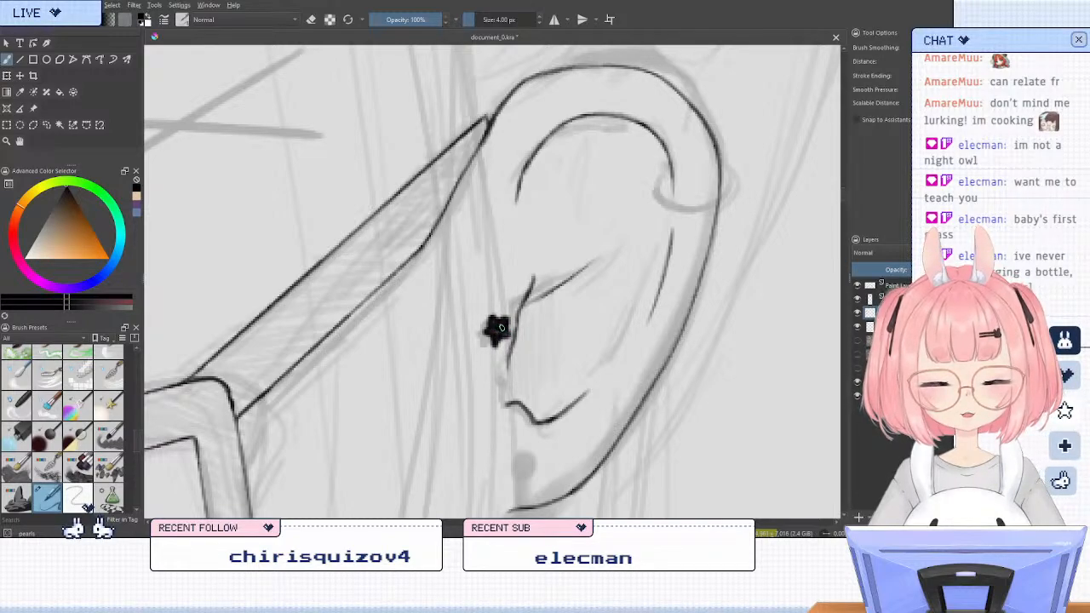
Lasso the star-shaped stud, try transforming it, remove it from the line art and return to the brush
click(48, 126)
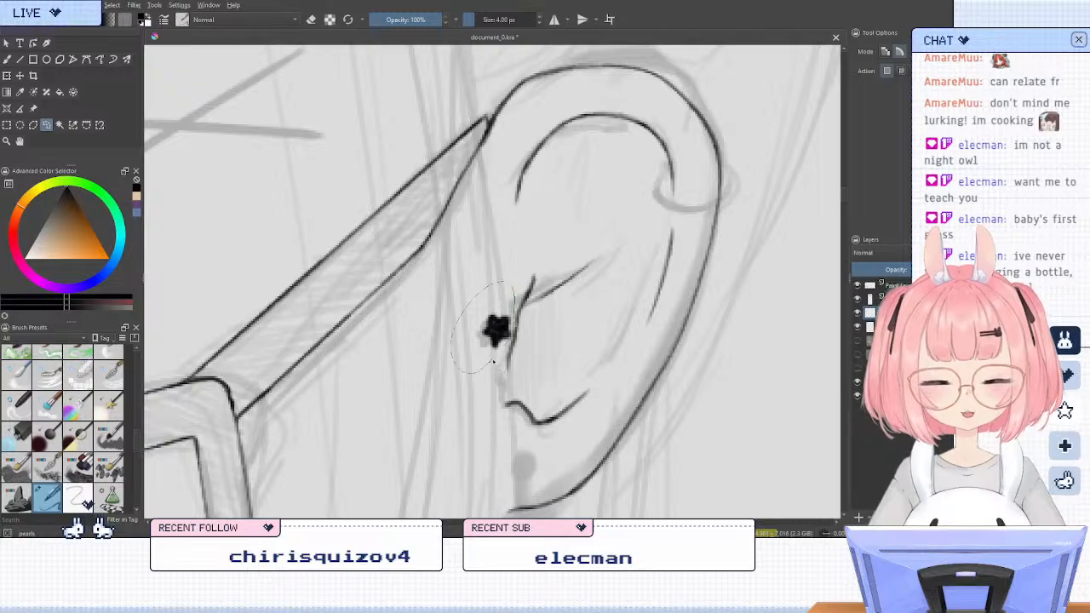
drag(492, 362, 476, 373)
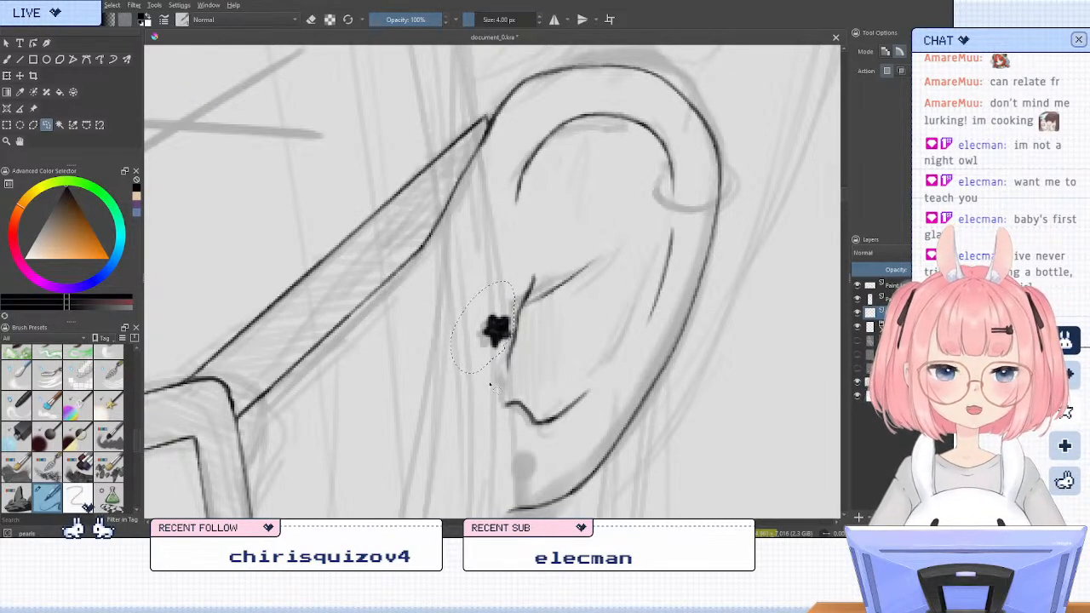
key(ctrl+t)
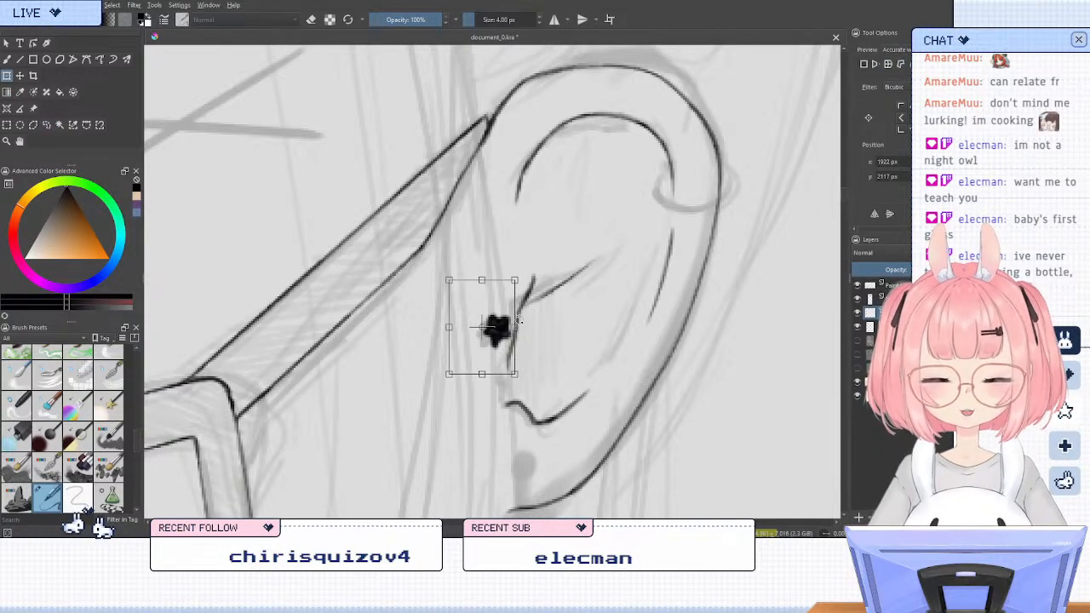
key(Return)
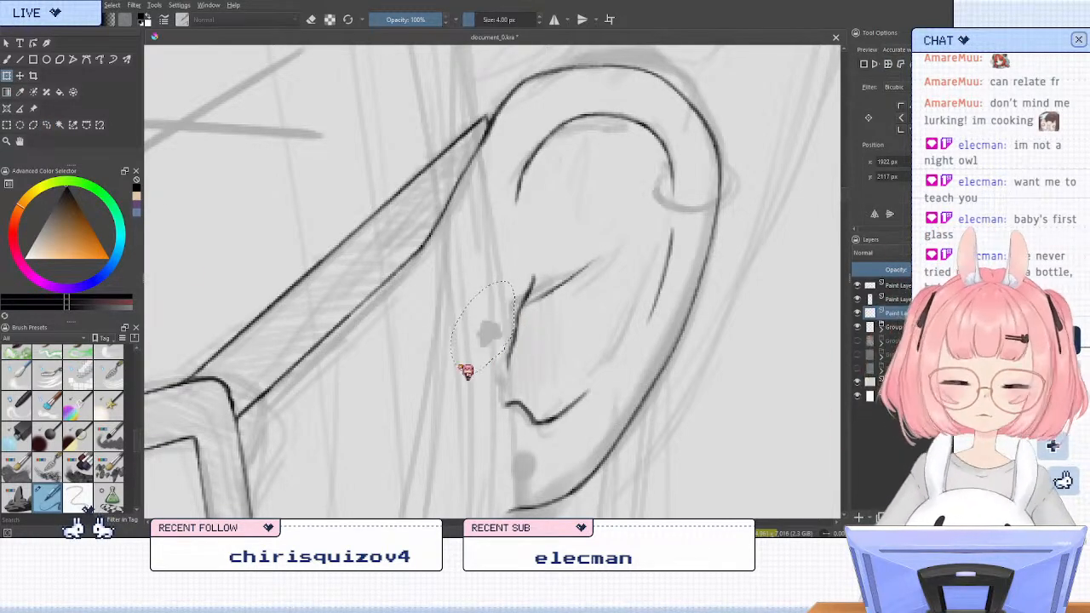
key(ctrl+t)
click(47, 125)
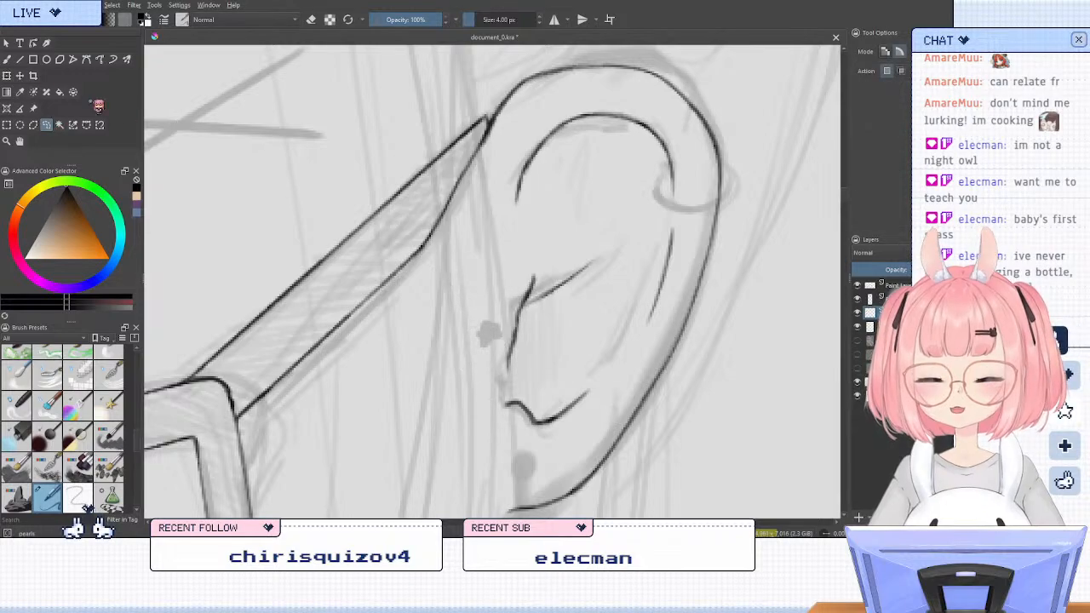
click(7, 59)
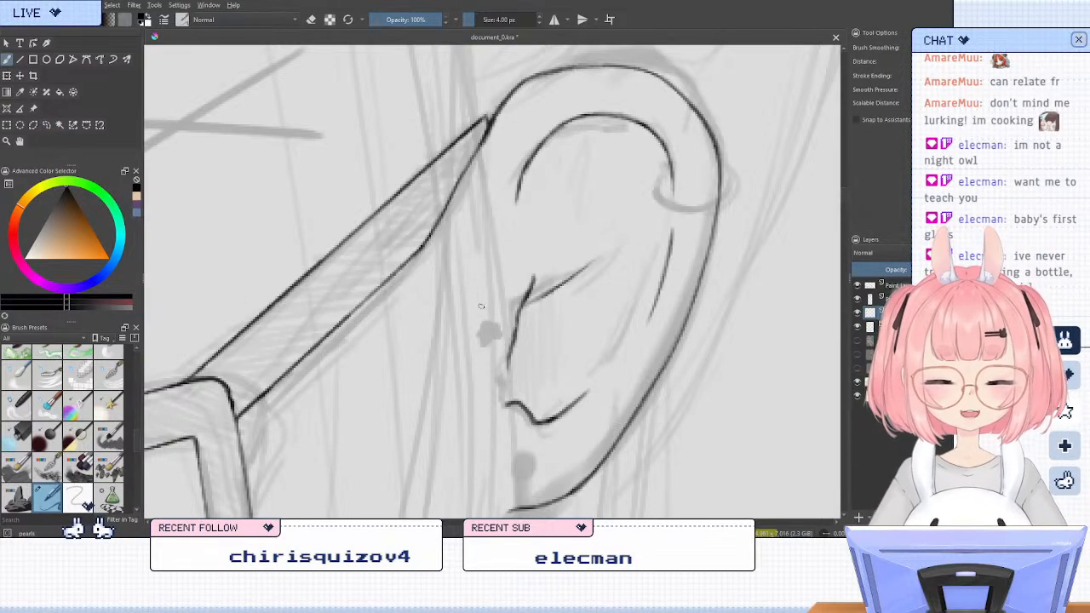
Rotate the canvas and ink the double-lined hoop earring around the ear's rear rim over the sketch, undoing failed strokes, then return it upright
scroll(485, 278, down, 2)
scroll(539, 210, down, 2)
scroll(539, 210, up, 2)
scroll(539, 210, up, 3)
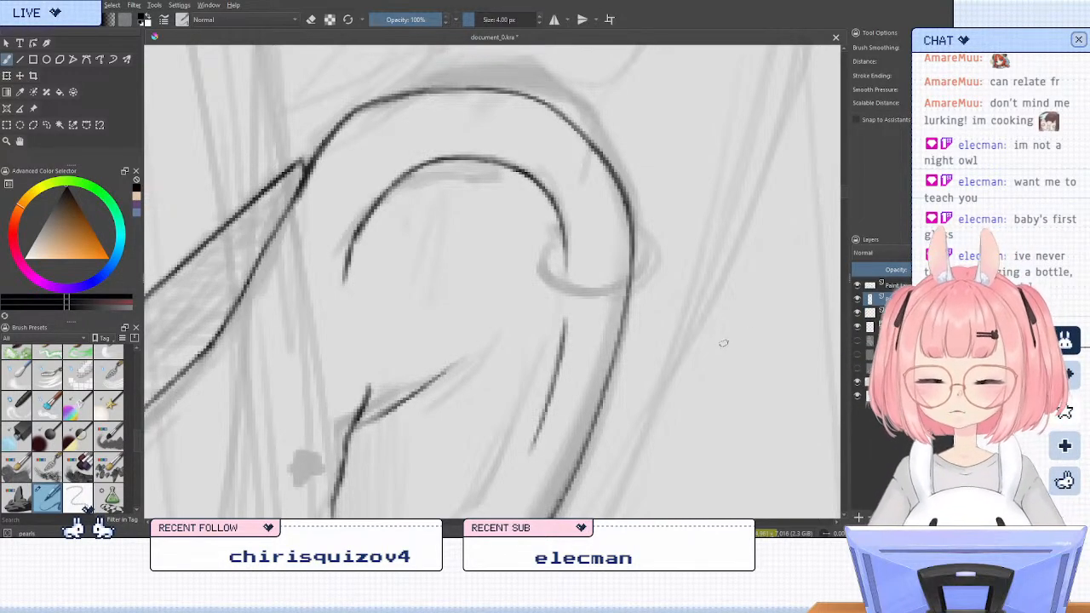
key(6)
key(6)
key(6)
key(6)
key(6)
key(6)
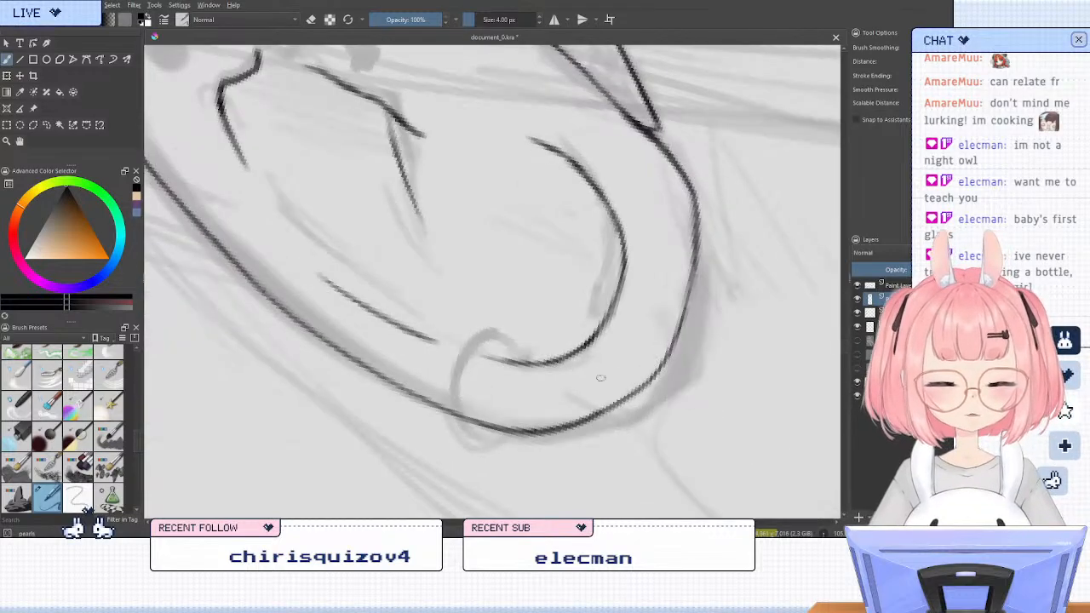
mouse_move(509, 342)
mouse_down()
mouse_move(457, 443)
mouse_move(520, 414)
mouse_up()
key(ctrl+z)
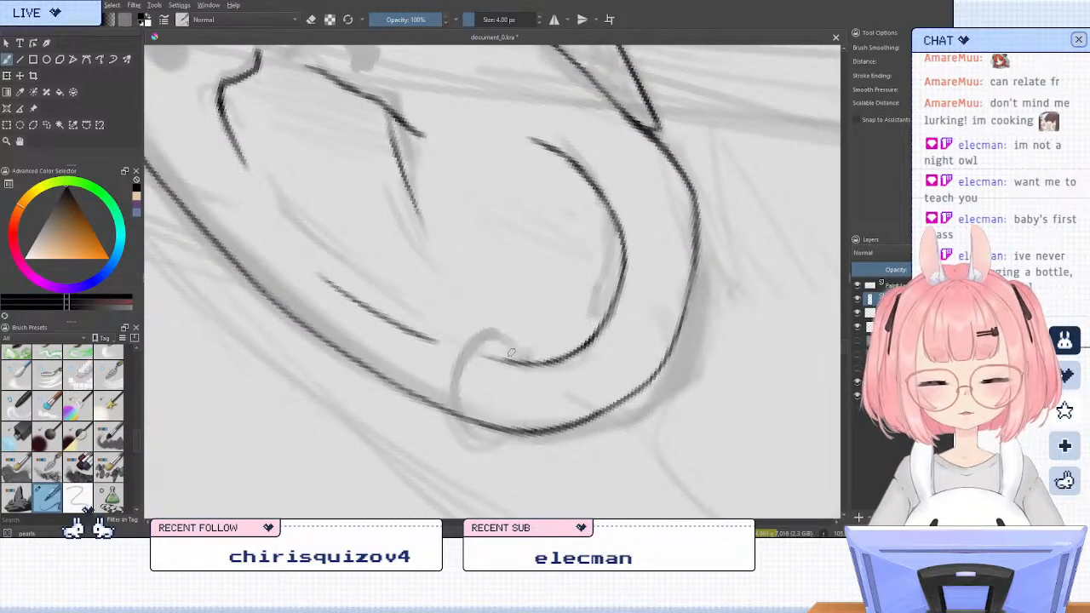
mouse_move(511, 346)
mouse_down()
mouse_move(465, 412)
mouse_move(464, 434)
mouse_move(507, 444)
mouse_move(463, 438)
mouse_move(486, 449)
mouse_move(473, 449)
mouse_move(456, 429)
mouse_move(462, 438)
mouse_move(460, 380)
mouse_up()
key(ctrl+z)
key(ctrl+z)
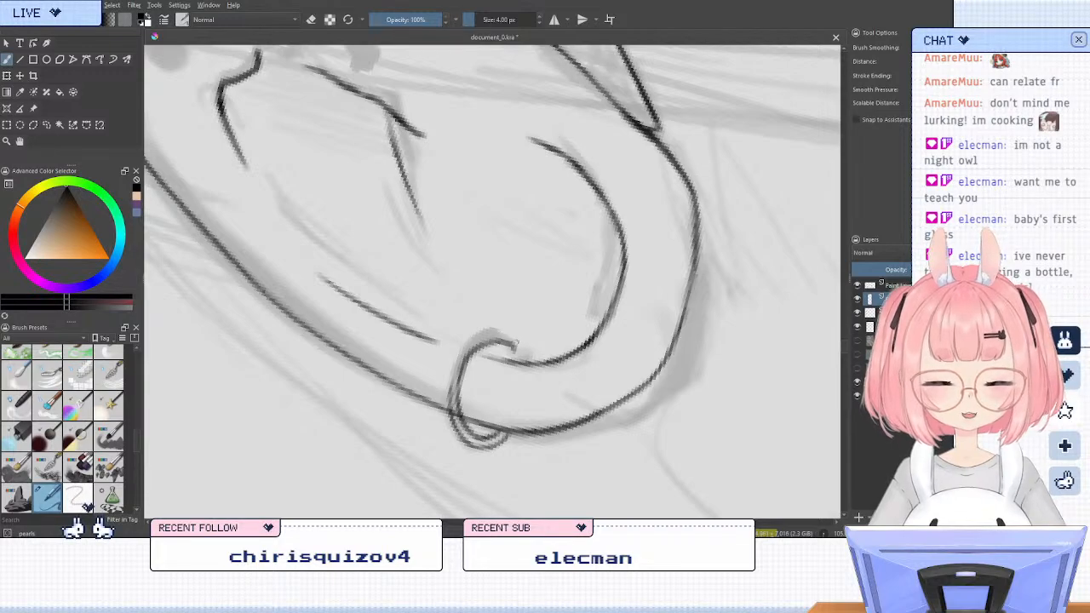
mouse_move(516, 342)
mouse_down()
mouse_move(484, 332)
mouse_move(453, 375)
mouse_move(447, 409)
mouse_up()
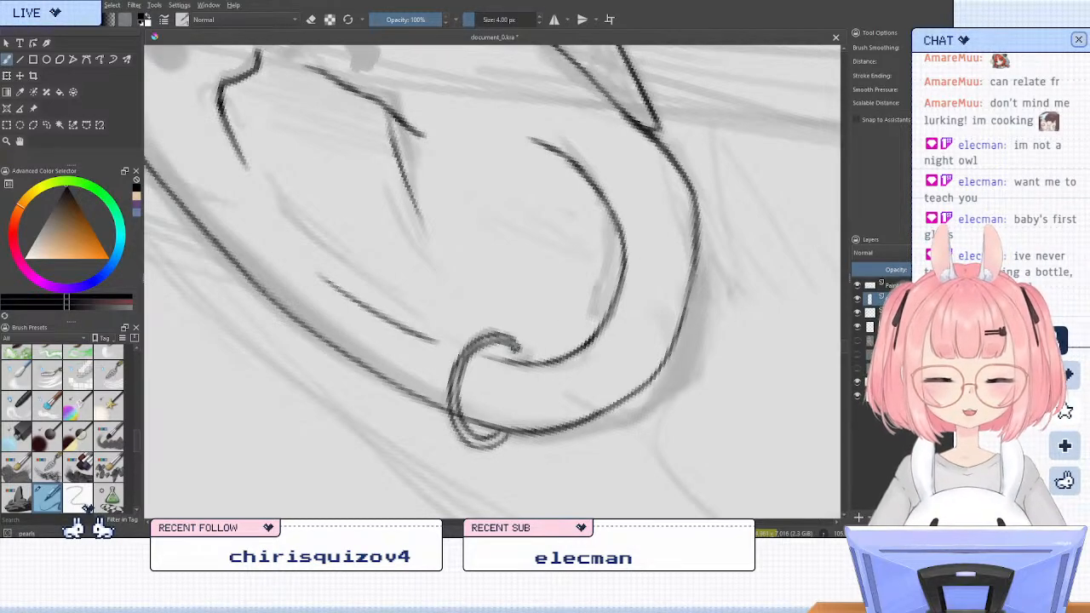
key(5)
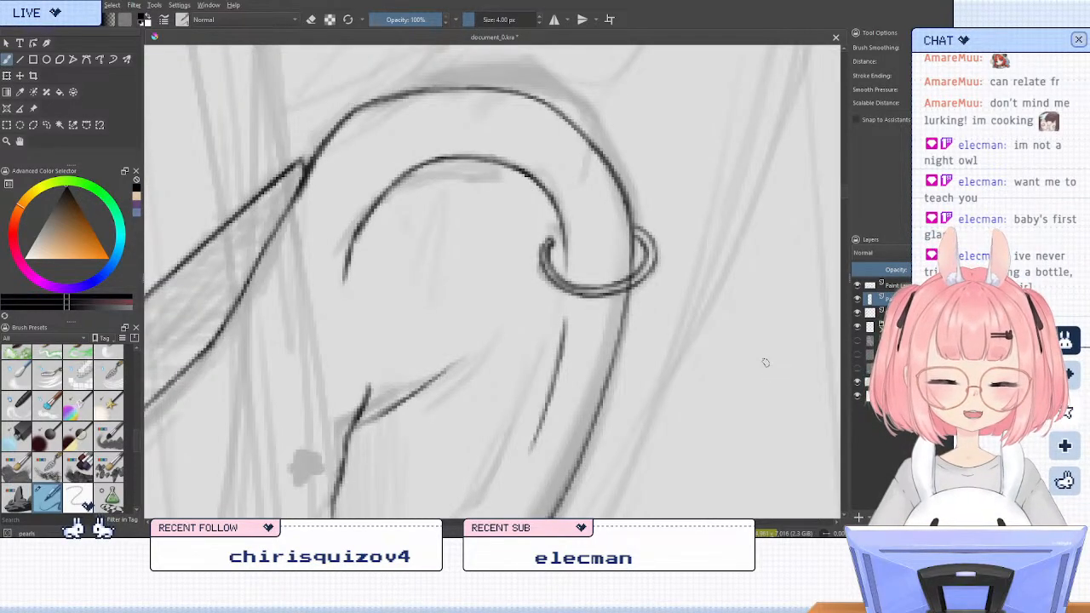
Erase the part of the ear's outer rim line that crosses the hoop earring's band, using a smaller eraser
key(e)
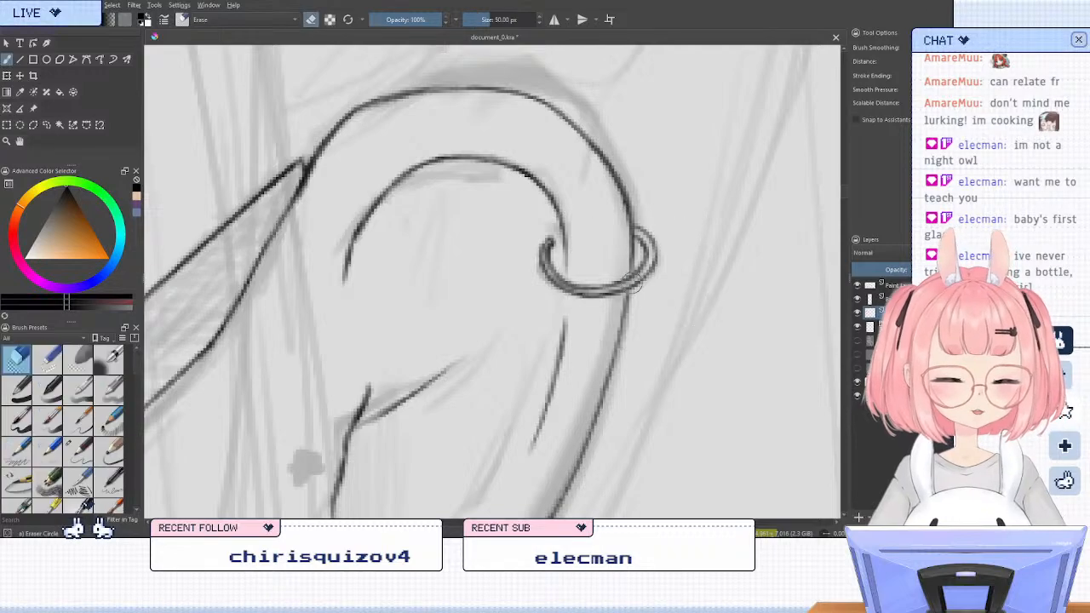
mouse_move(652, 282)
shift+mouse_down()
mouse_move(513, 282)
mouse_move(560, 302)
shift+mouse_up()
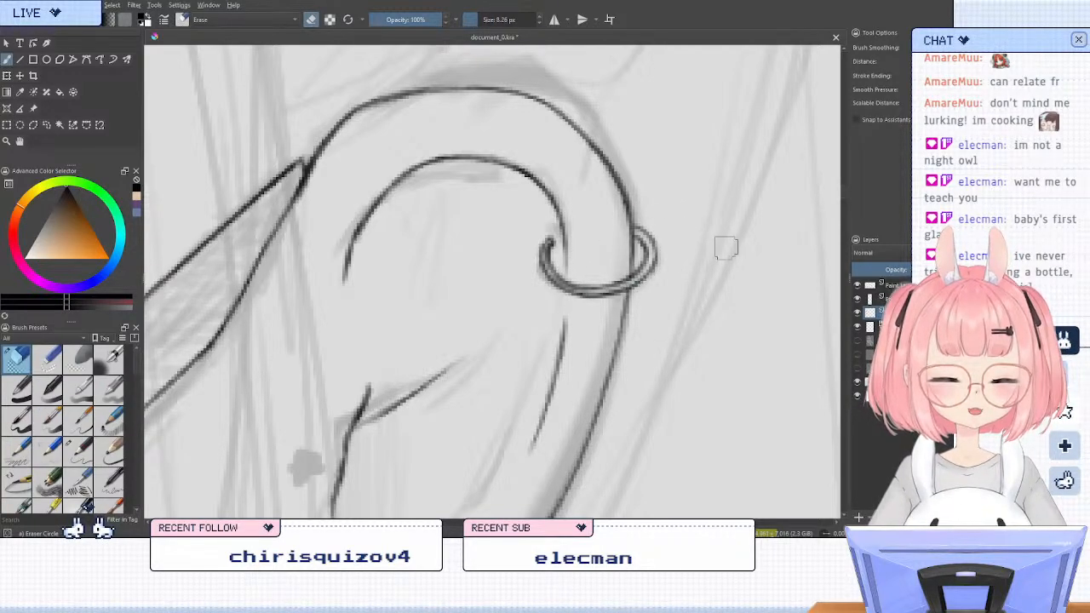
scroll(587, 196, down, 2)
scroll(588, 195, down, 4)
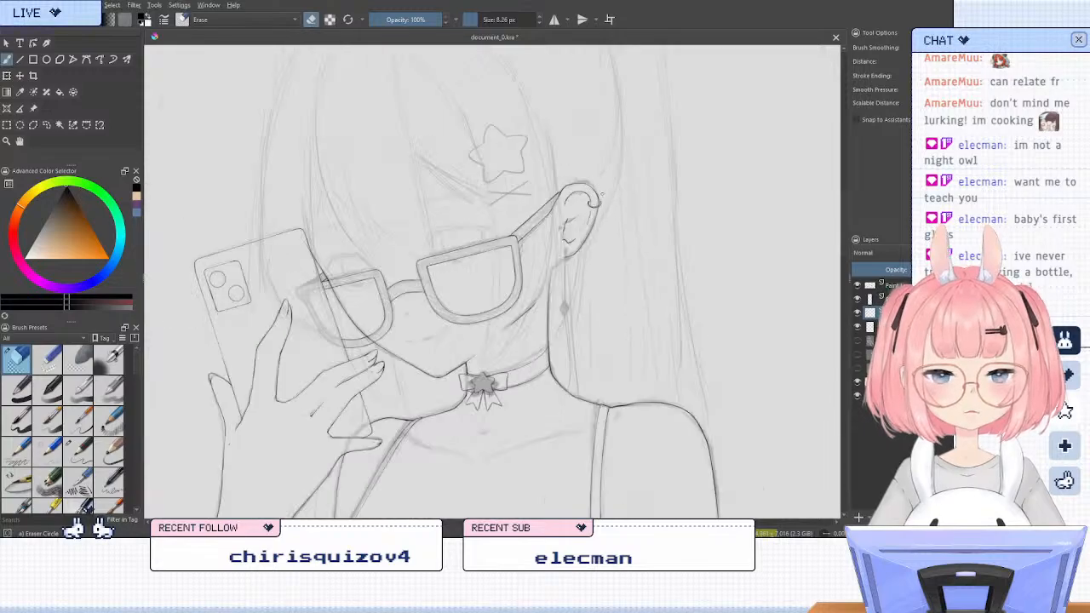
Return to the earring layer and the inking brush, and ink a small round stud over the sketched mark on the earlobe
scroll(557, 250, up, 3)
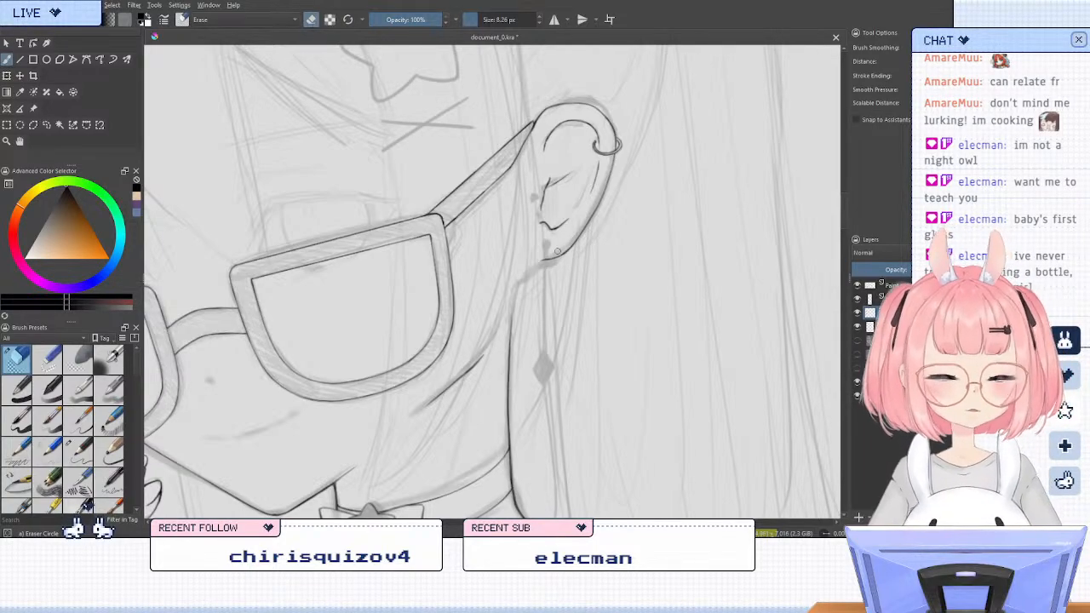
click(870, 299)
click(858, 299)
click(859, 300)
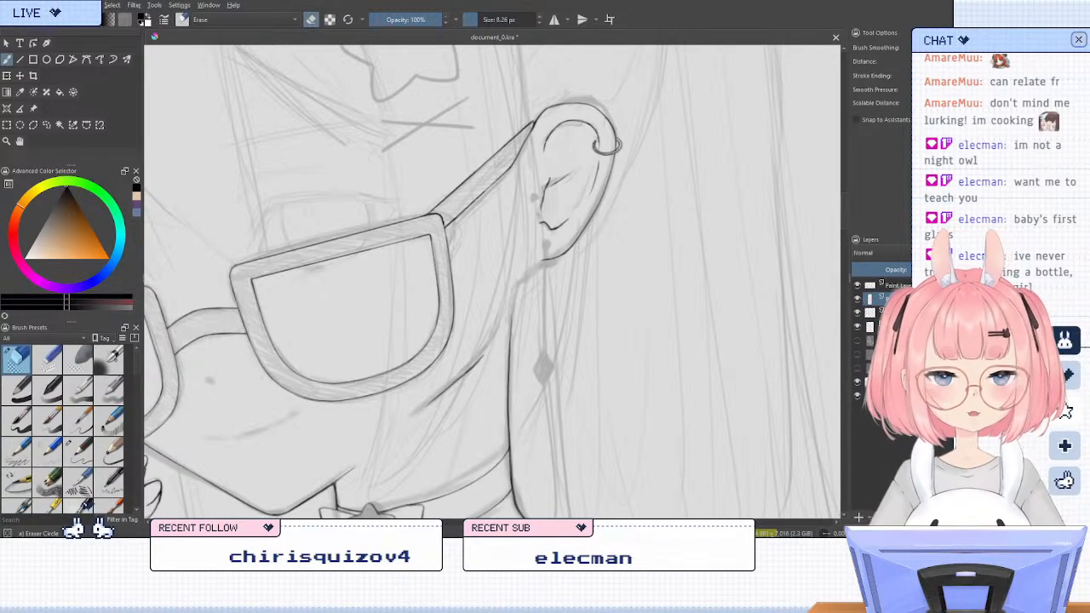
key(slash)
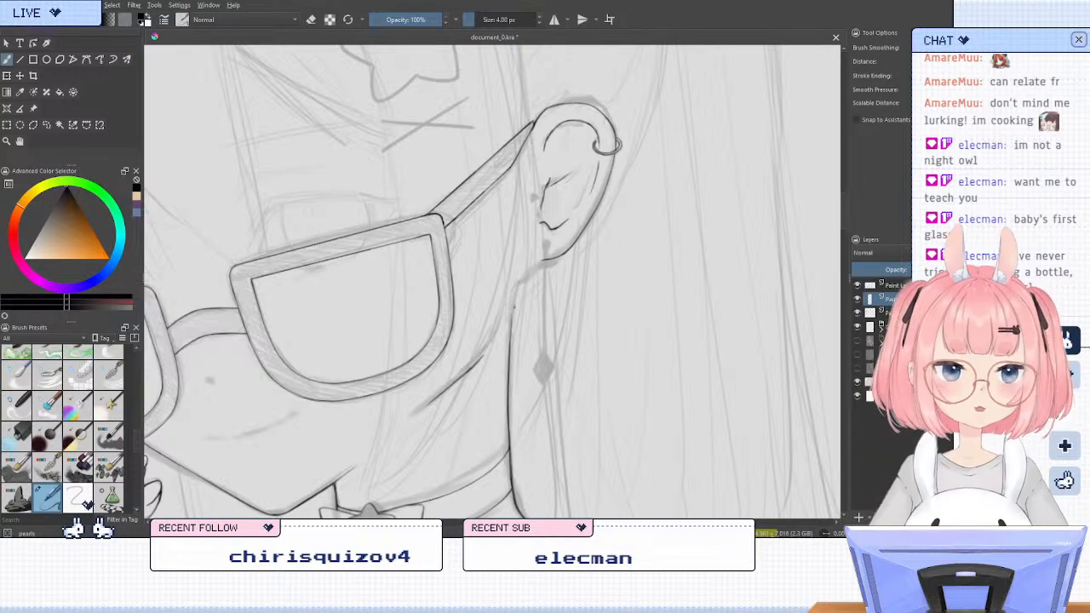
scroll(525, 247, down, 2)
scroll(535, 247, up, 3)
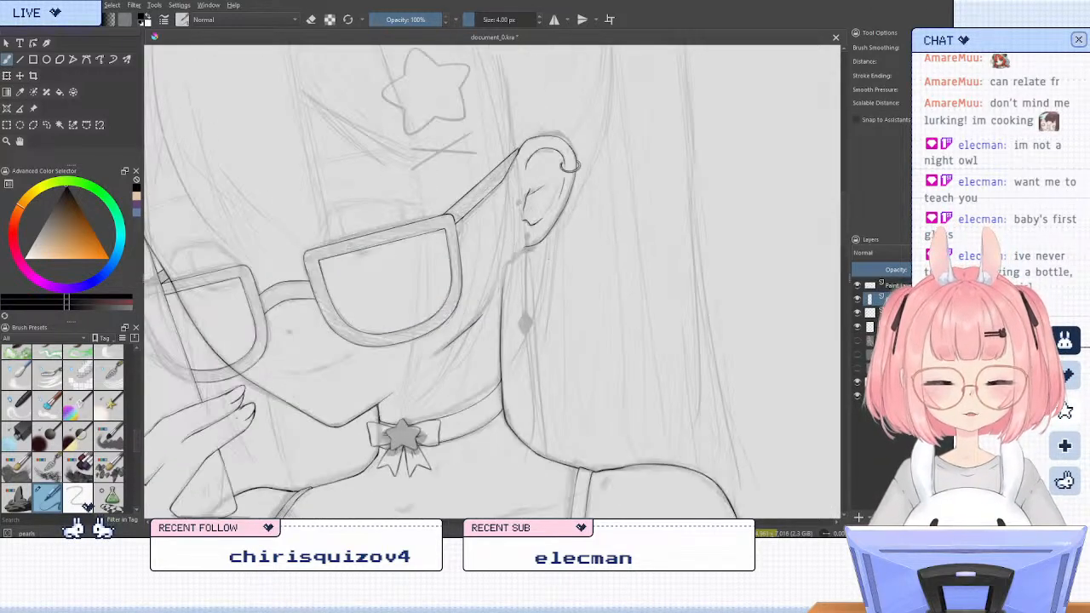
scroll(495, 175, up, 1)
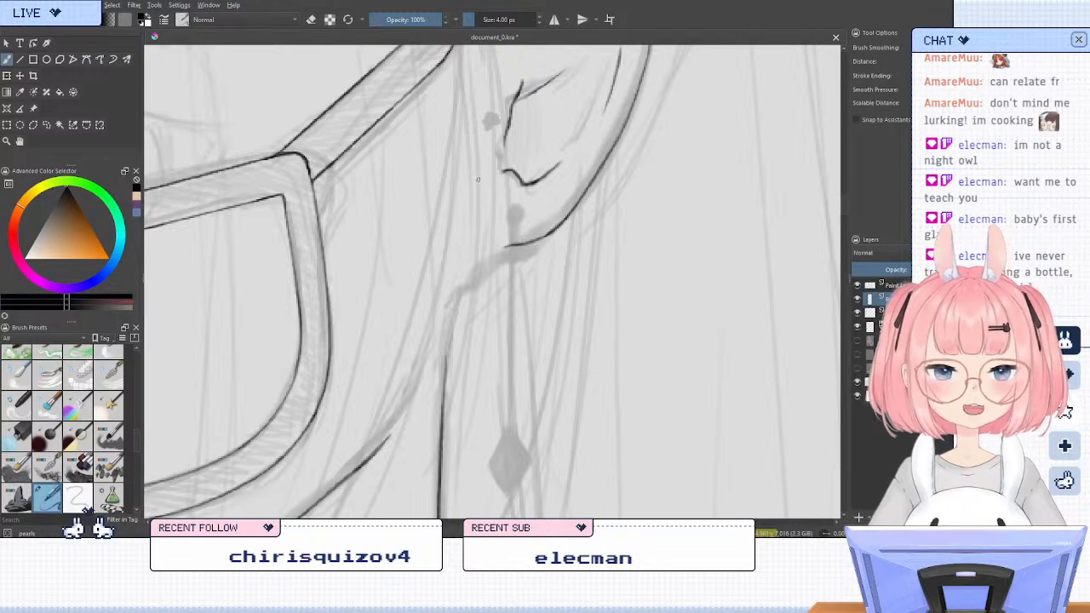
drag(514, 209, 520, 214)
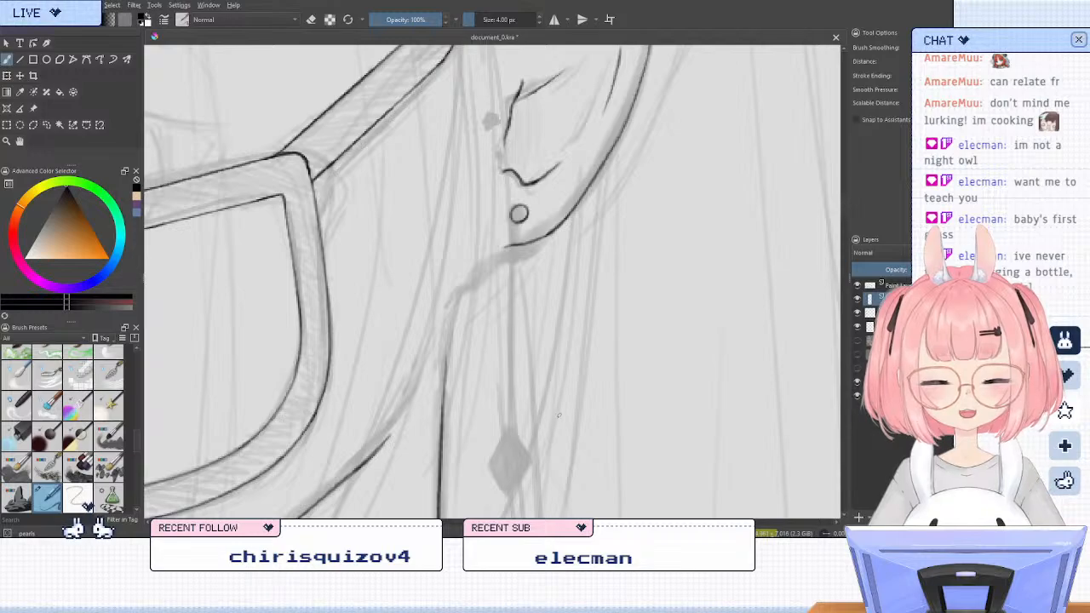
Ink the diamond-shaped outline of the dangling earring below the earlobe, undoing and redrawing edges until the shape closes
drag(595, 389, 571, 260)
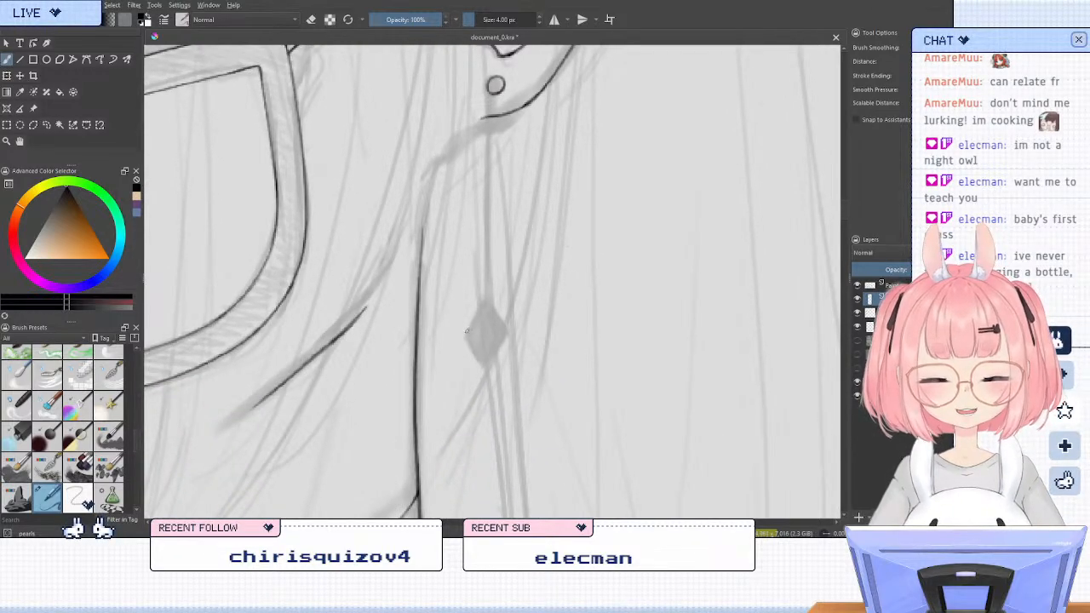
mouse_move(467, 333)
mouse_down()
mouse_move(489, 299)
mouse_move(509, 330)
mouse_move(489, 303)
mouse_up()
key(ctrl+z)
key(ctrl+z)
key(ctrl+z)
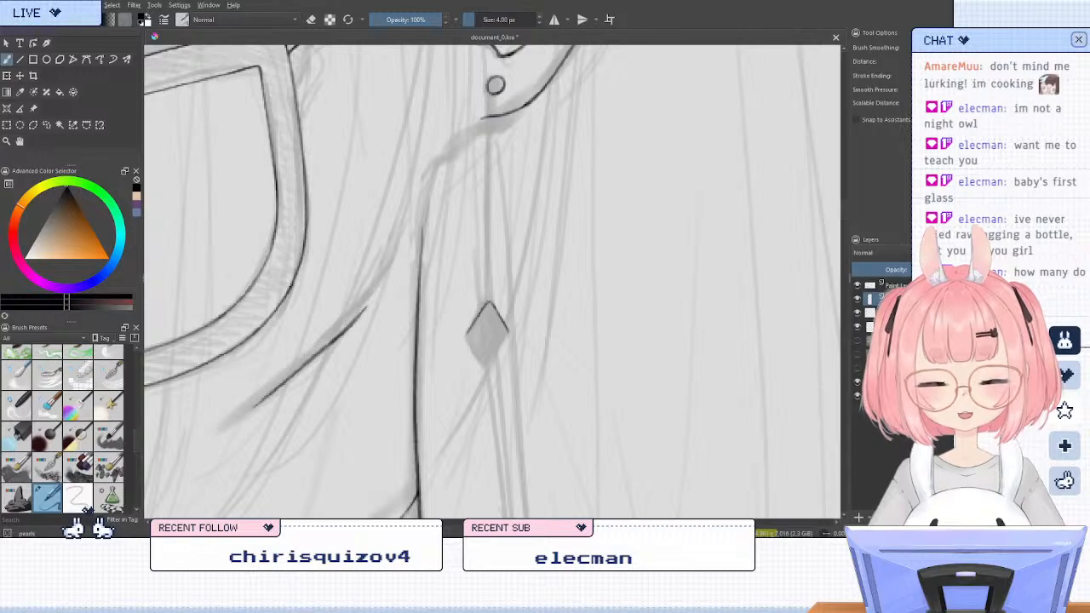
mouse_move(508, 331)
mouse_down()
mouse_move(500, 347)
mouse_move(487, 303)
mouse_up()
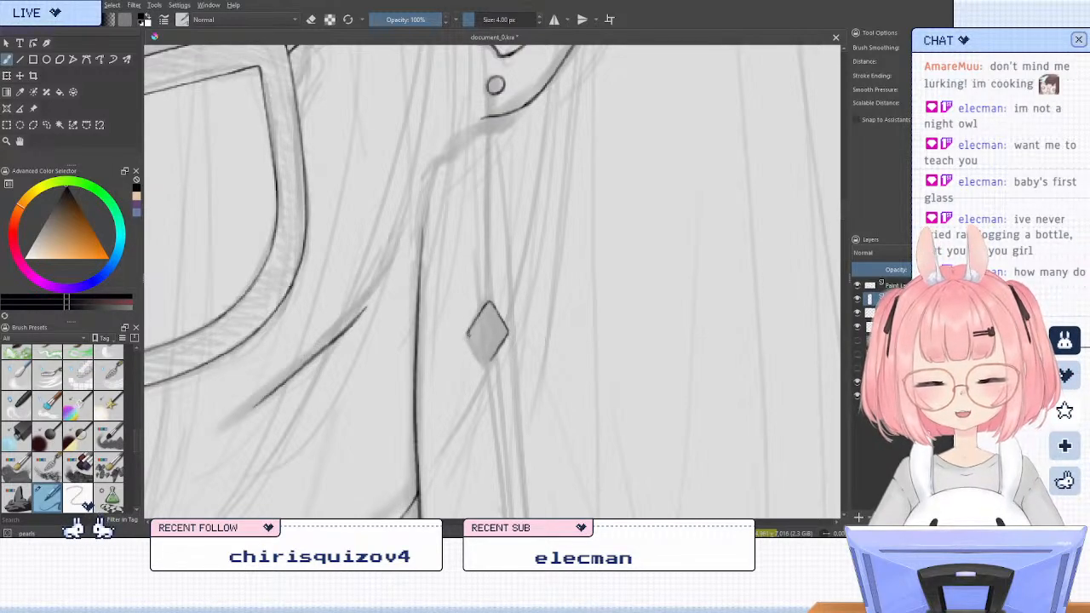
drag(473, 346, 486, 366)
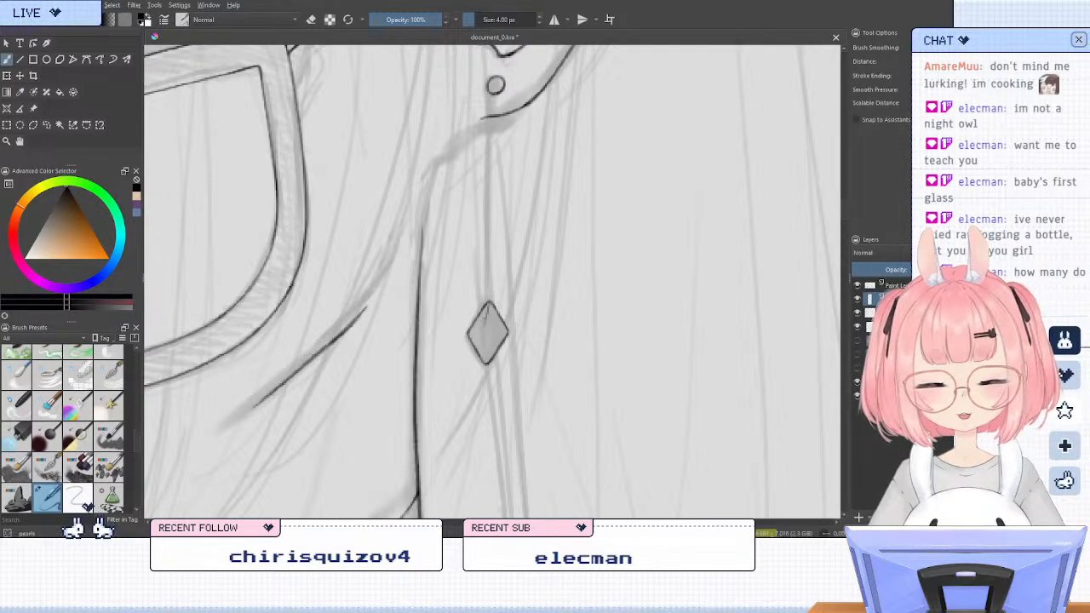
Ink thin facet lines inside the diamond pendant, running from its corners towards the centre, and redo strokes that miss
drag(489, 304, 486, 362)
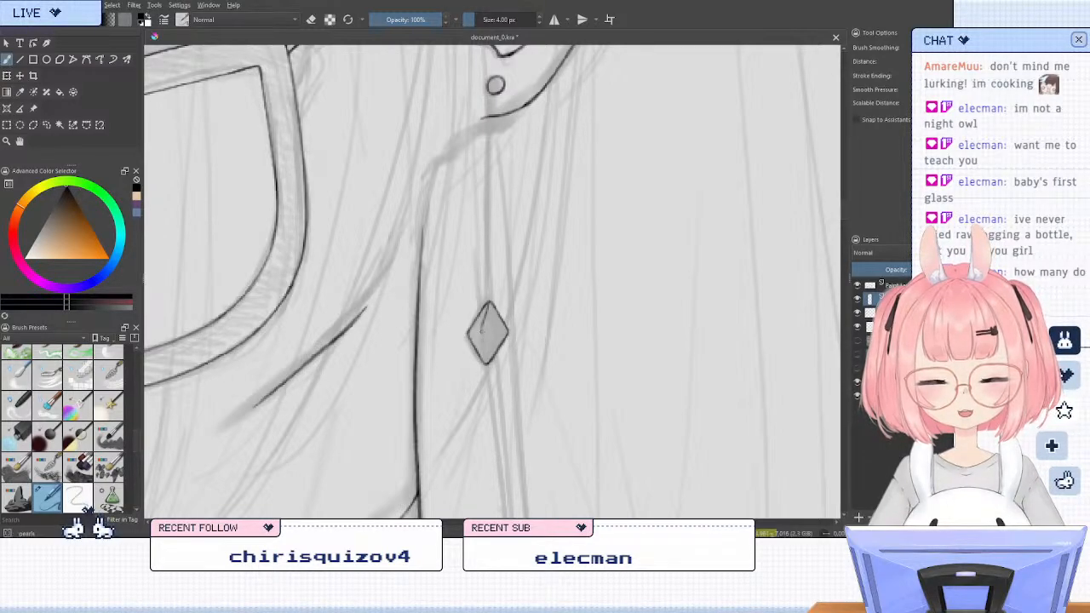
key(ctrl+z)
drag(489, 305, 482, 331)
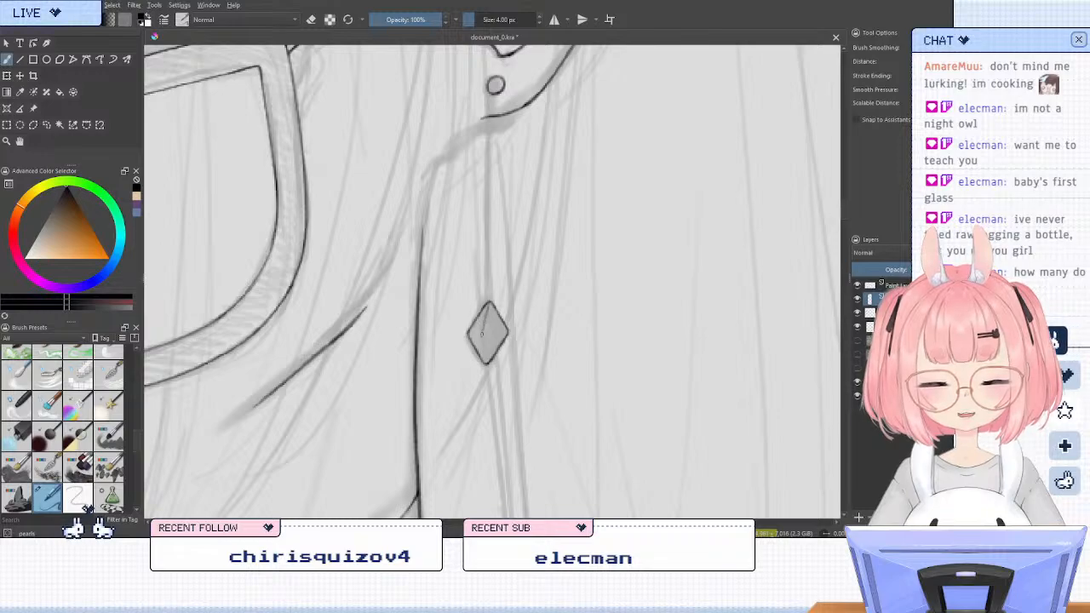
key(ctrl+s)
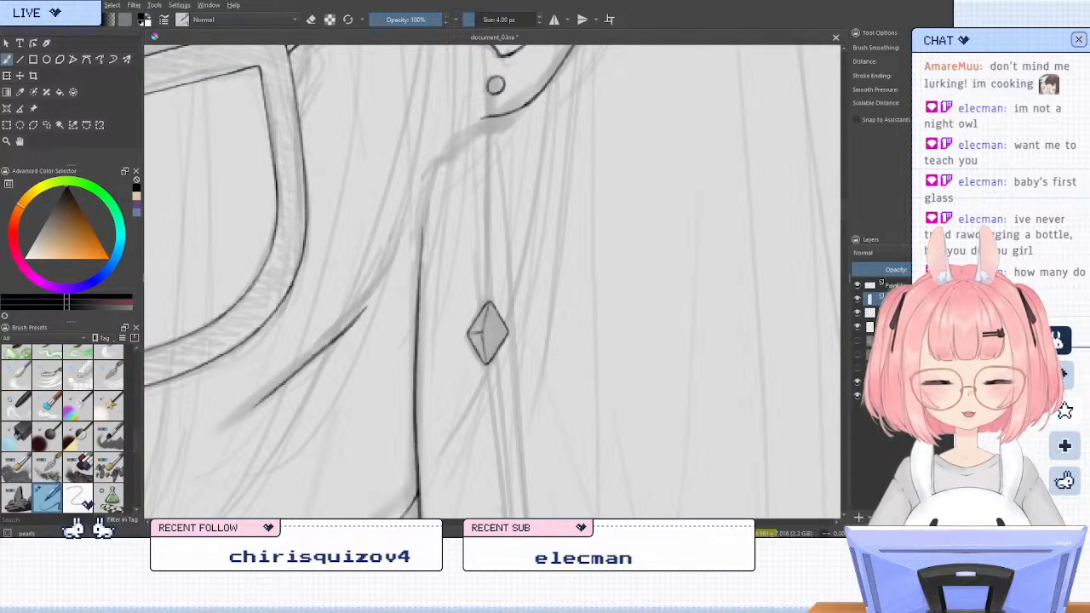
mouse_move(483, 329)
mouse_down()
mouse_move(470, 333)
mouse_move(496, 328)
mouse_up()
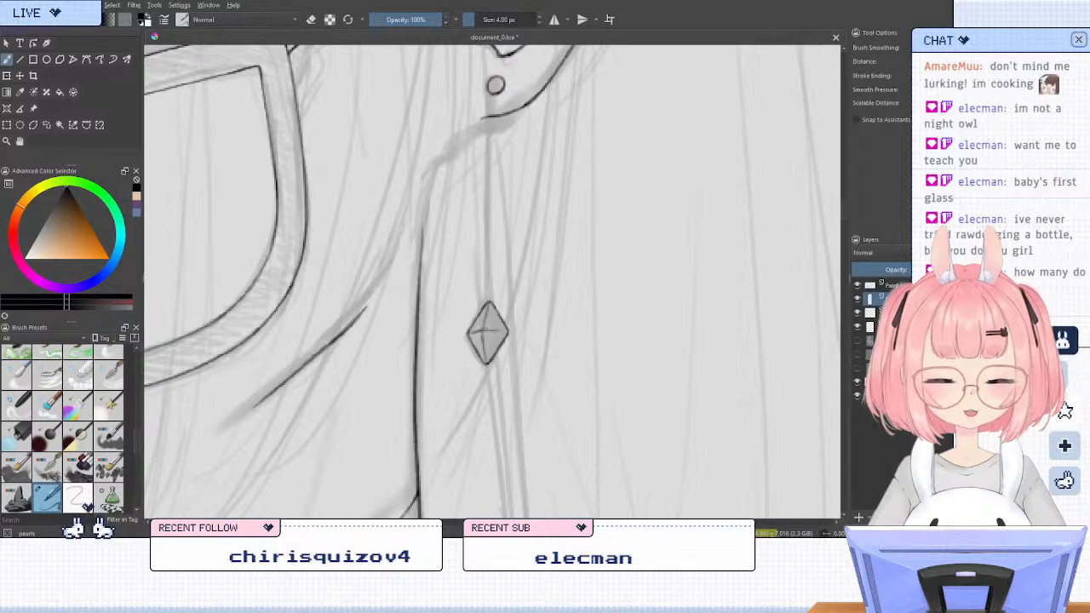
key(ctrl+z)
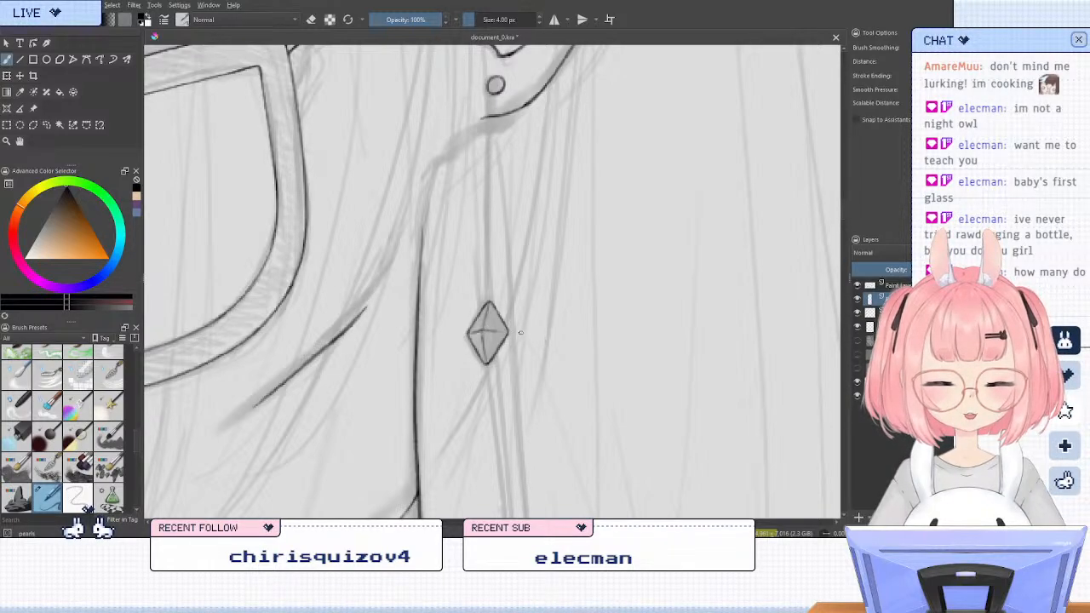
scroll(597, 205, down, 5)
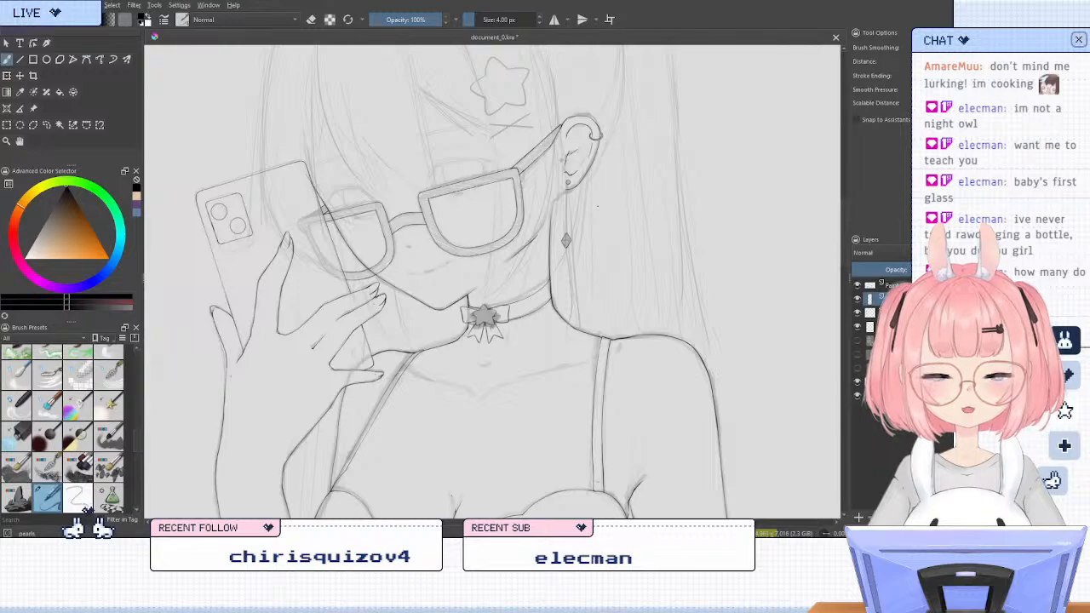
scroll(597, 205, up, 3)
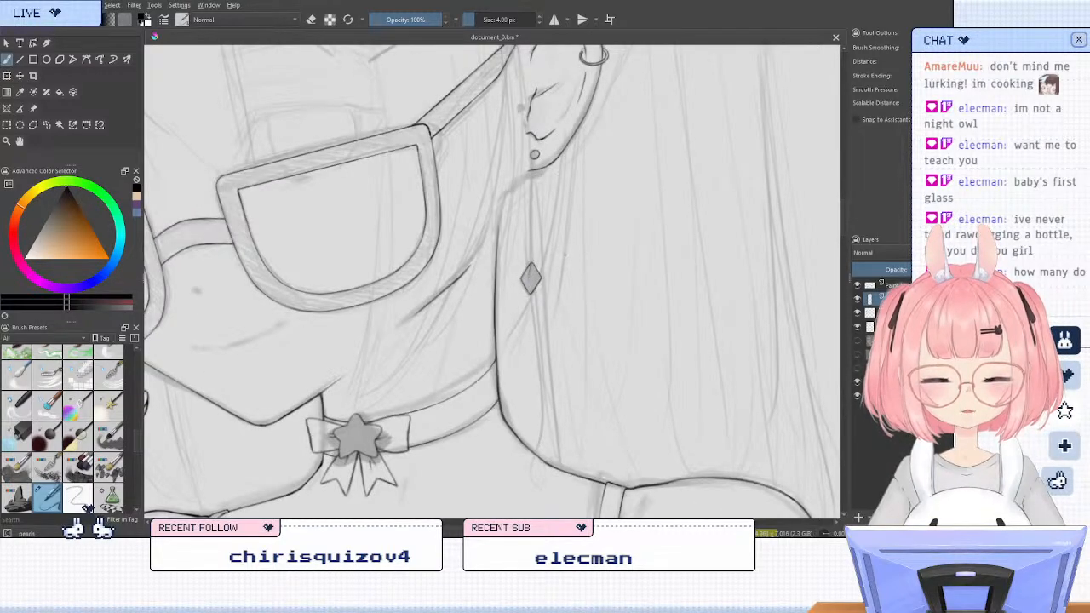
scroll(545, 272, up, 3)
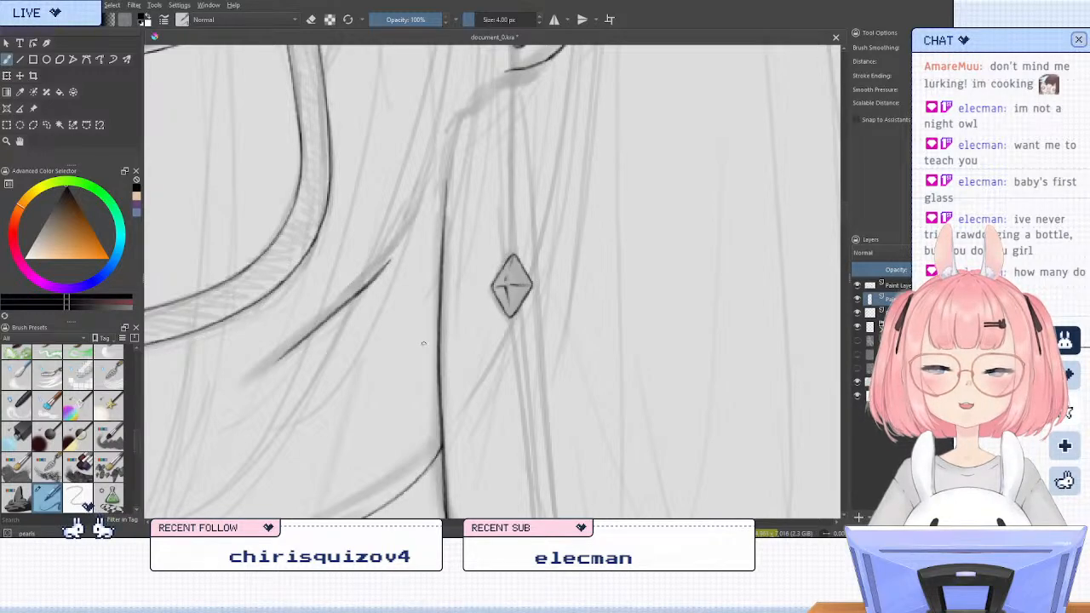
Add a new layer, pick purple and mark three dots from the lobe stud up along the ear's lower rear edge
scroll(447, 351, down, 3)
scroll(451, 137, up, 2)
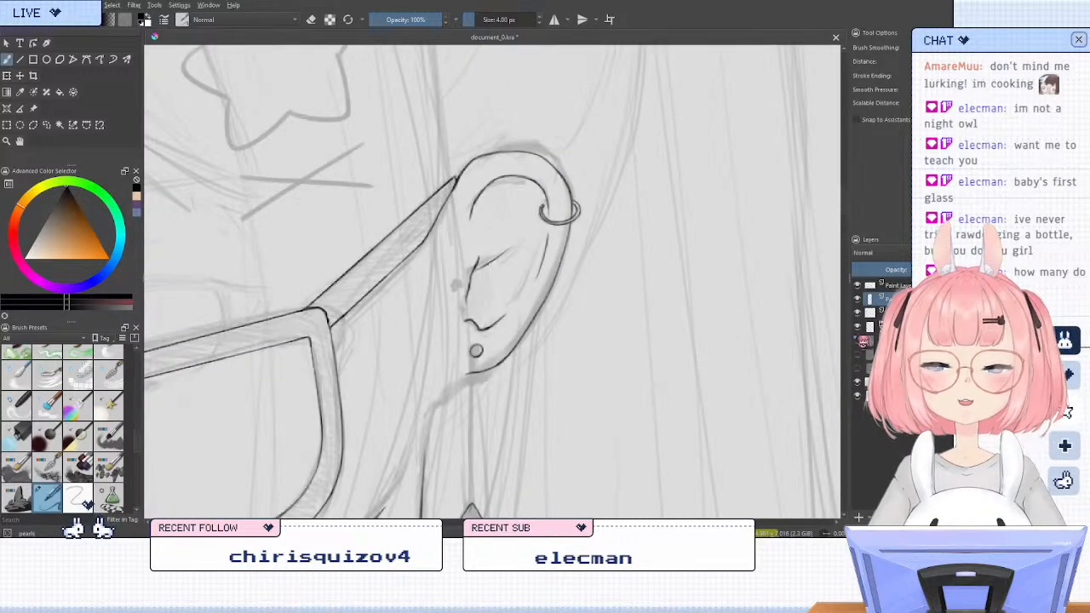
click(858, 517)
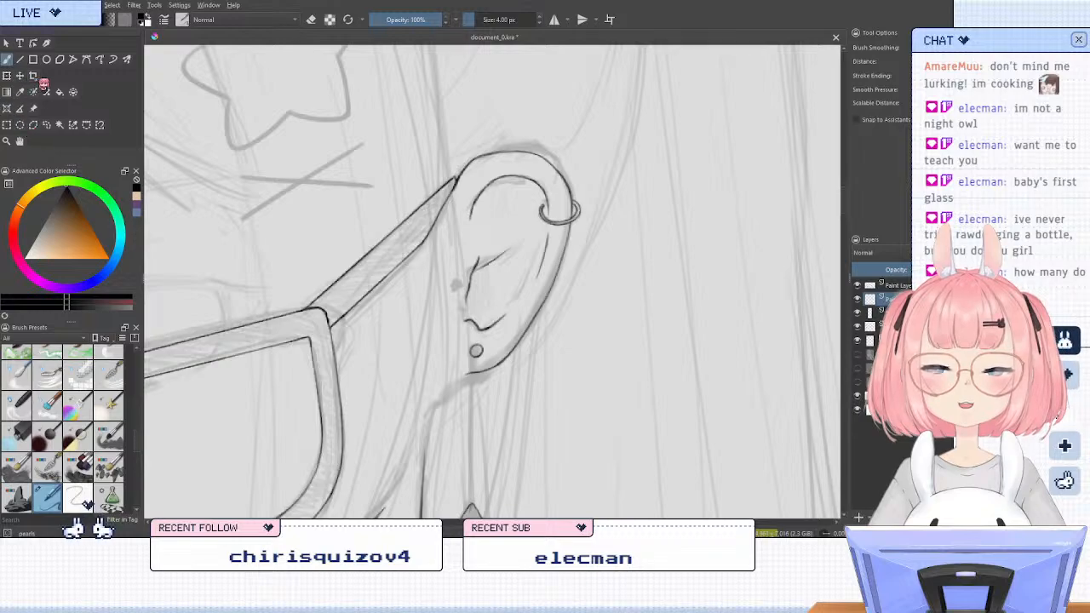
click(136, 205)
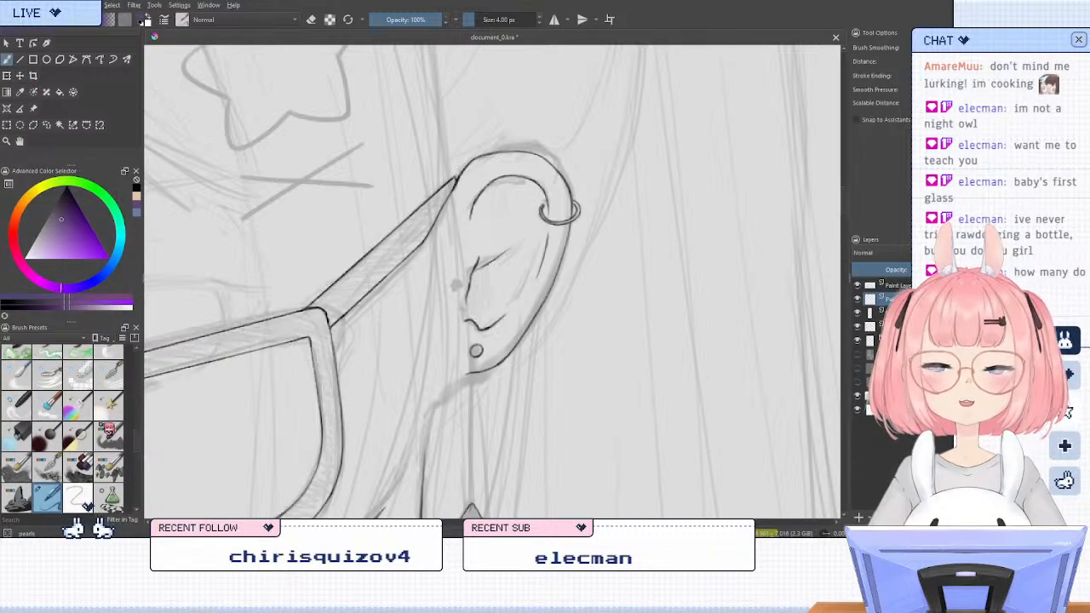
drag(476, 349, 503, 335)
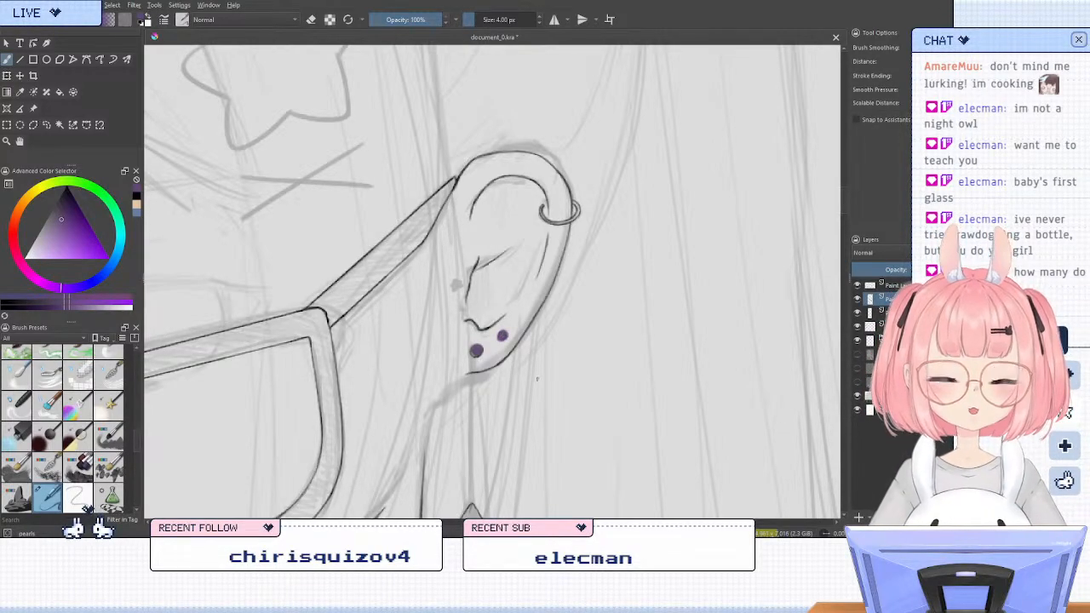
drag(523, 313, 523, 315)
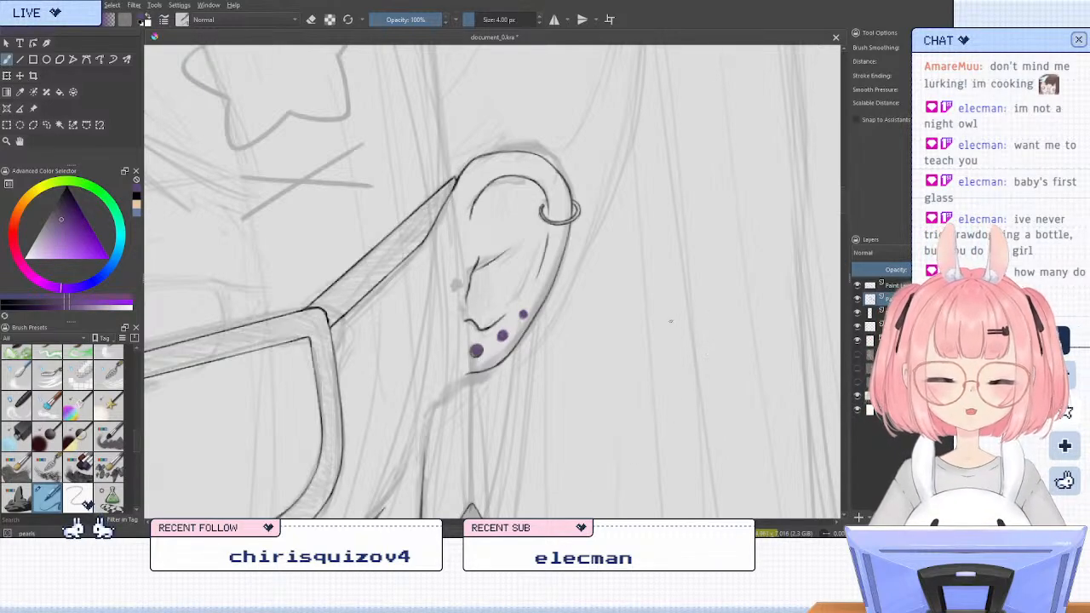
Mark another purple dot at the hoop's inner end, go over the dots again and remove the layer holding them
drag(542, 205, 543, 205)
key(ctrl+z)
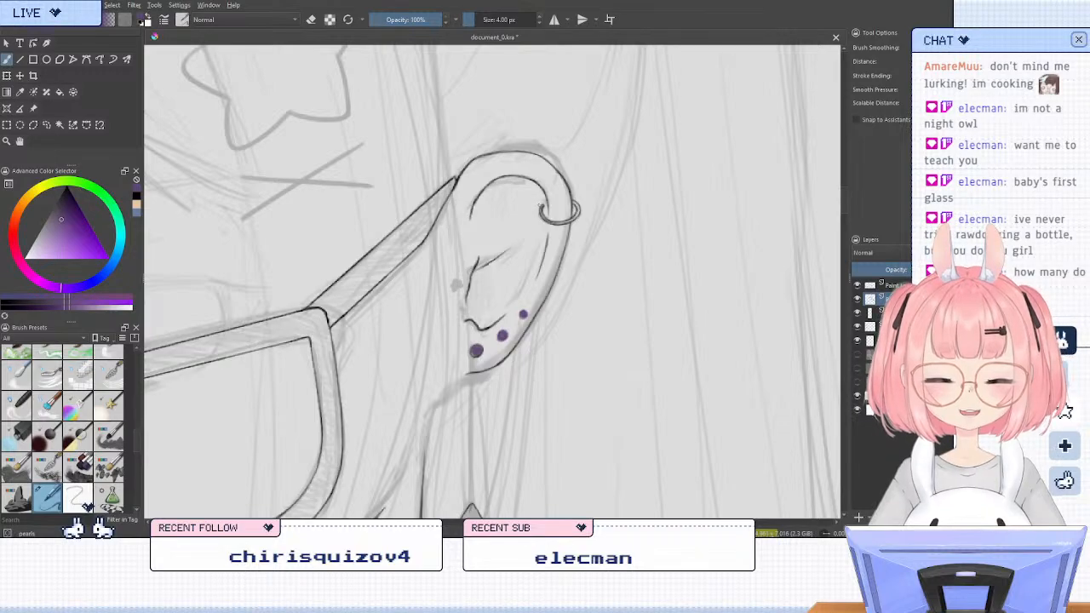
click(542, 205)
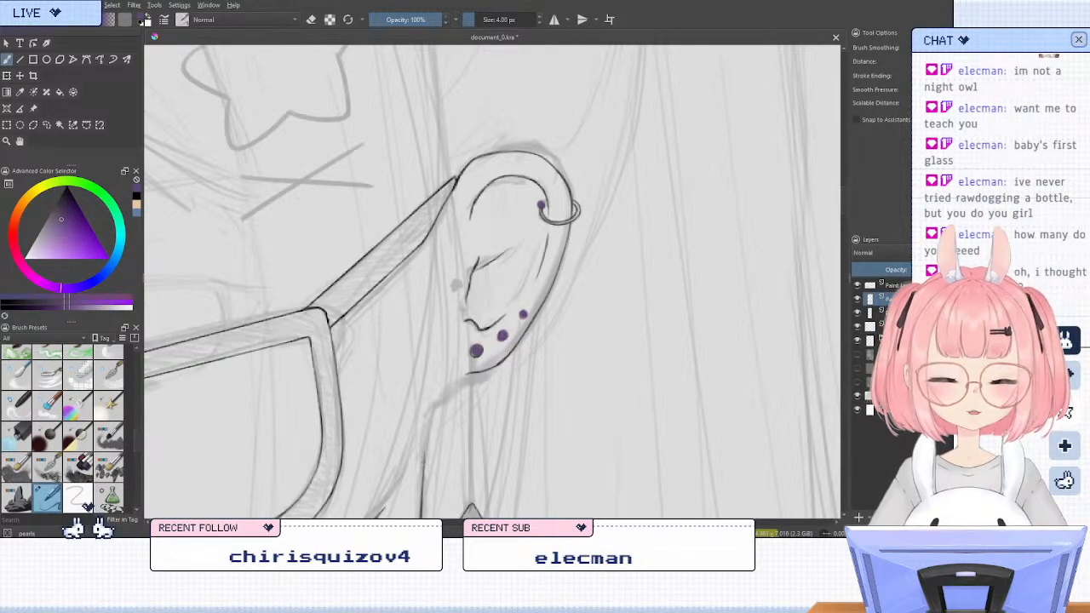
click(541, 205)
click(524, 314)
click(502, 335)
click(477, 351)
click(475, 350)
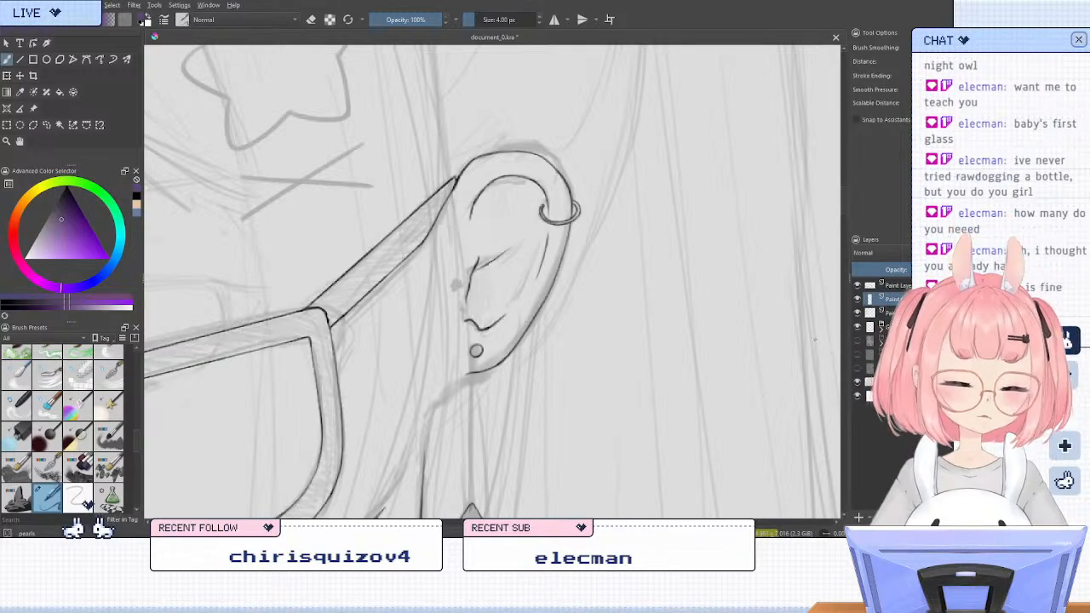
scroll(743, 234, down, 3)
scroll(554, 289, down, 1)
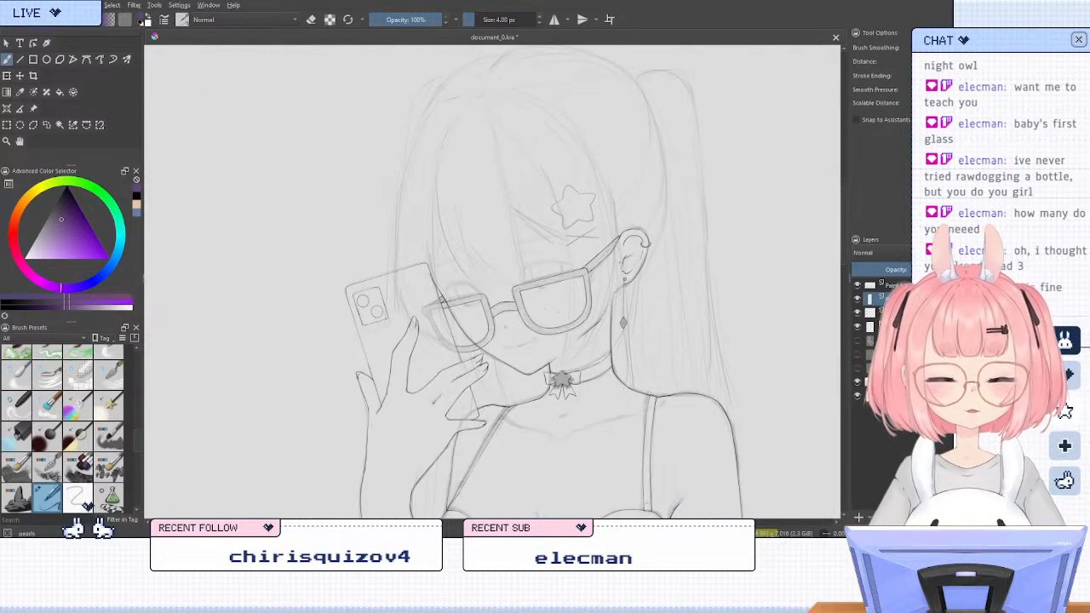
scroll(630, 334, up, 1)
scroll(698, 281, up, 1)
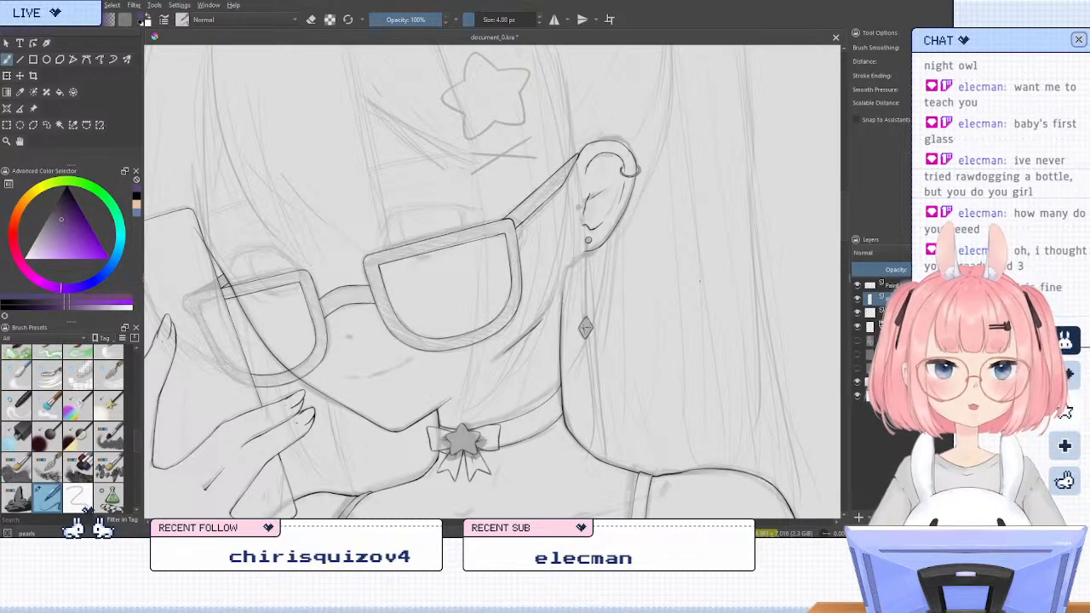
scroll(647, 256, up, 1)
scroll(598, 219, up, 1)
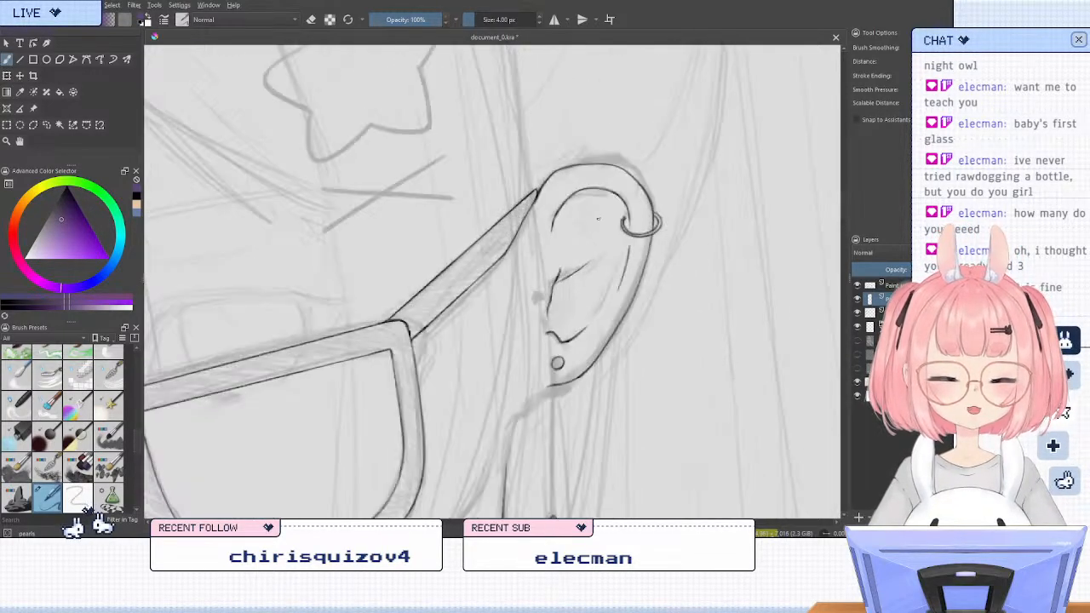
drag(705, 199, 655, 212)
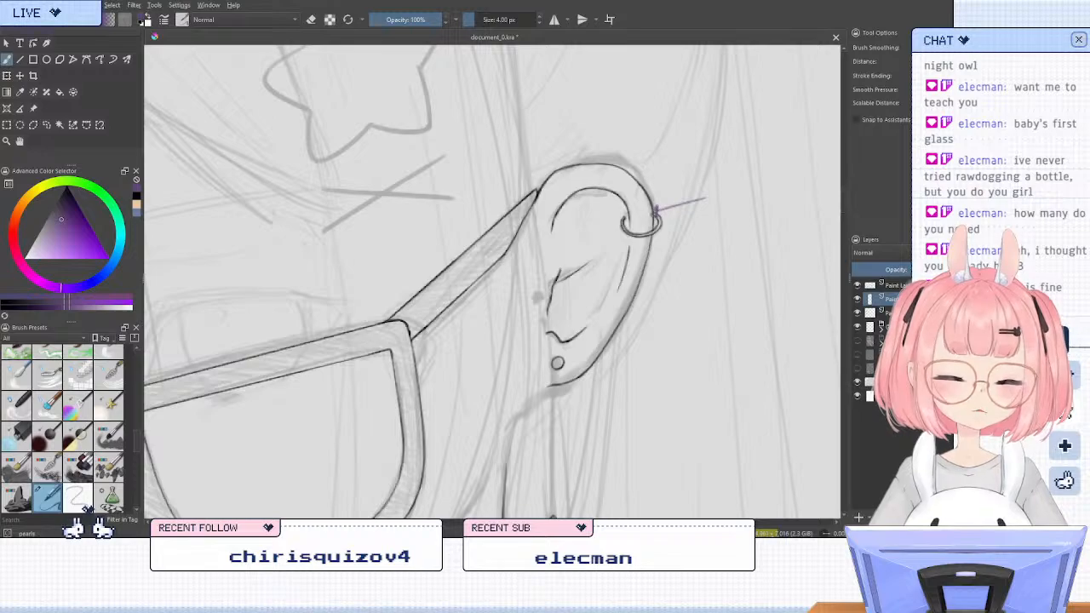
key(ctrl+z)
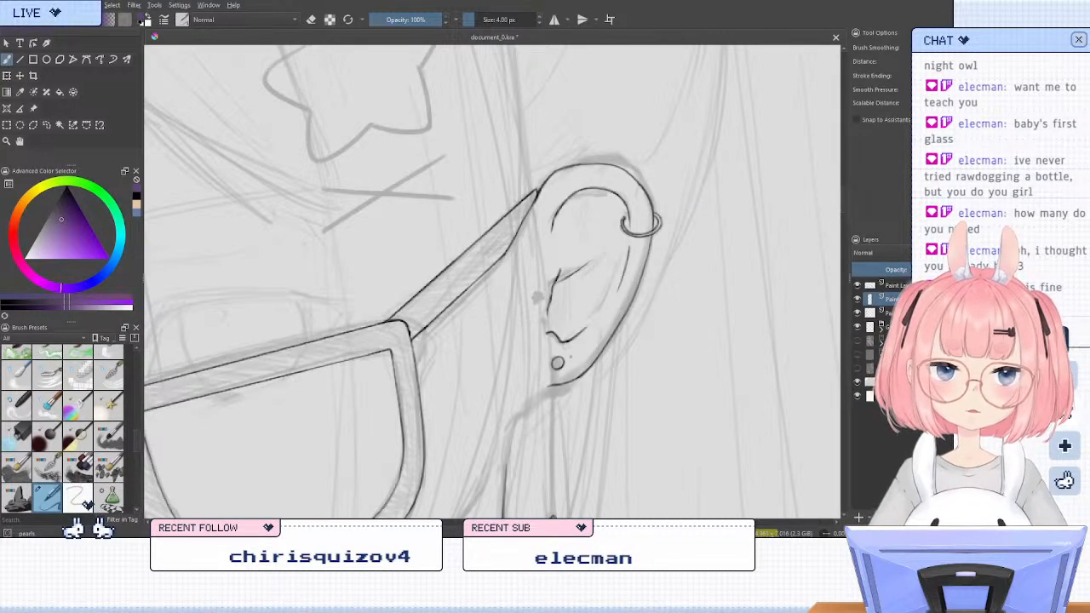
Toggle the earring layer off and back on to check it, and set the brush colour to black
scroll(545, 265, down, 3)
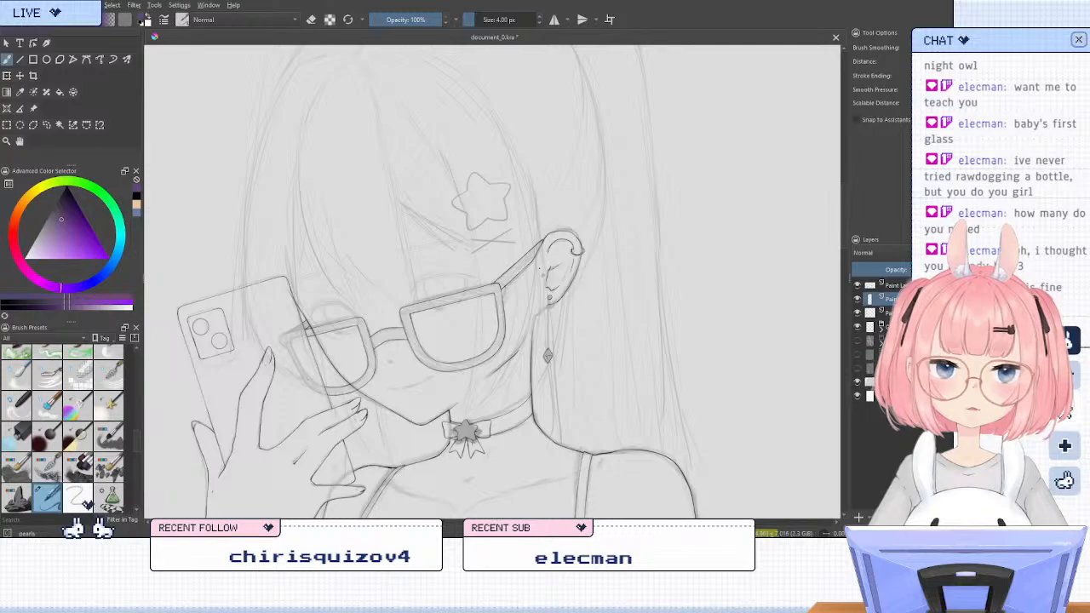
scroll(685, 180, down, 1)
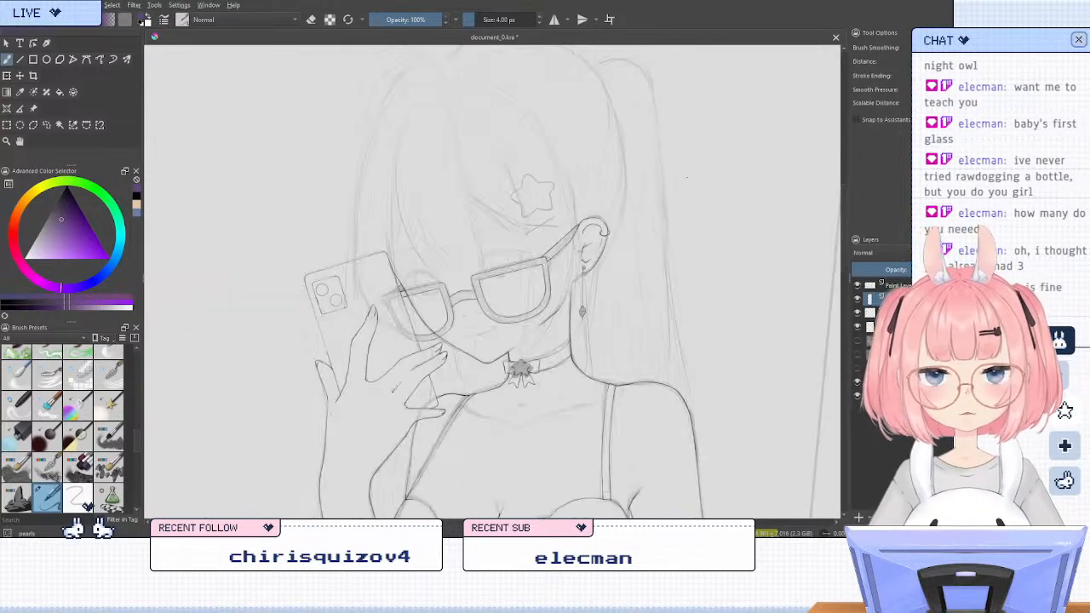
scroll(509, 343, up, 1)
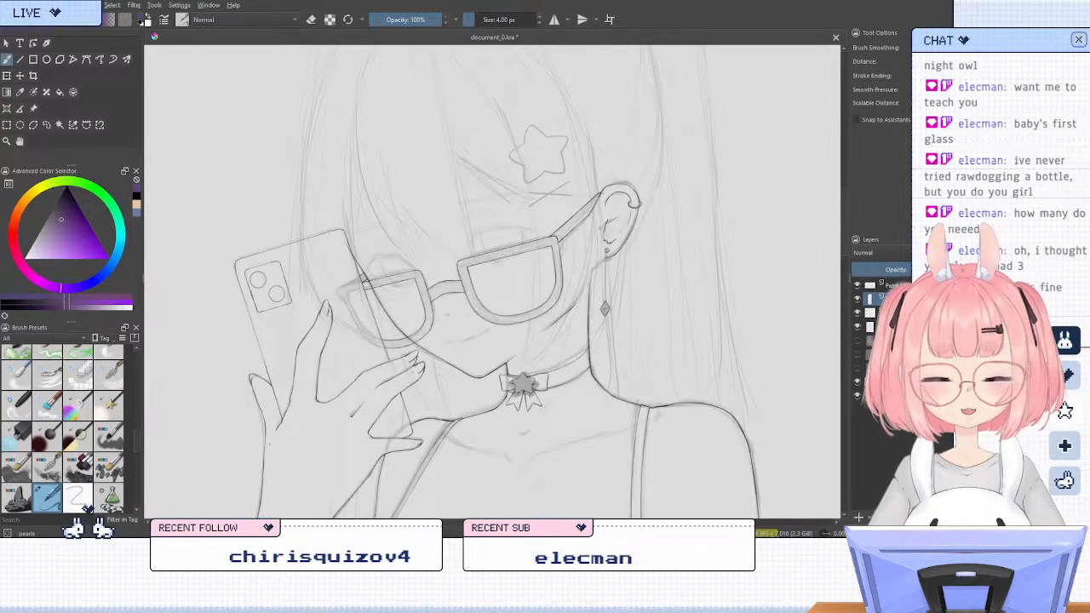
scroll(629, 208, up, 3)
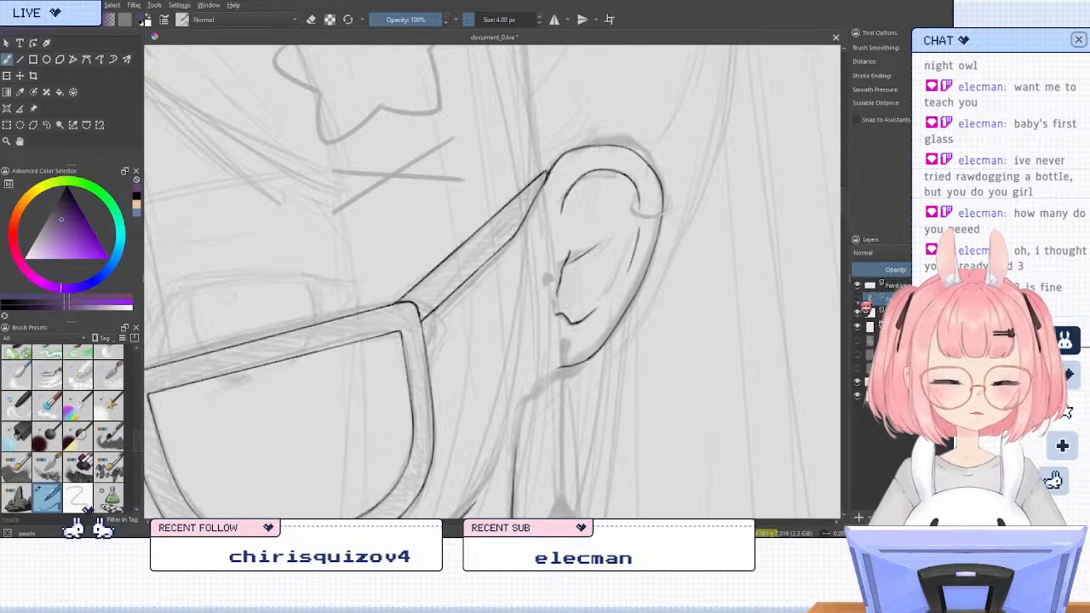
click(859, 300)
click(136, 196)
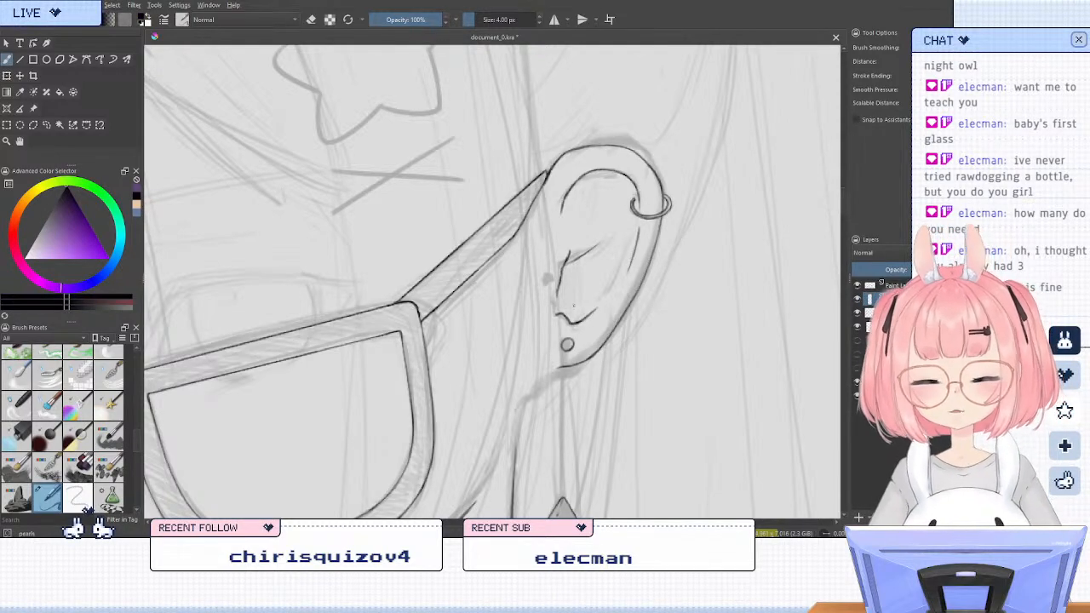
Try inking a small star-shaped earring over the grey mark in front of the ear, and erase it
scroll(546, 275, up, 3)
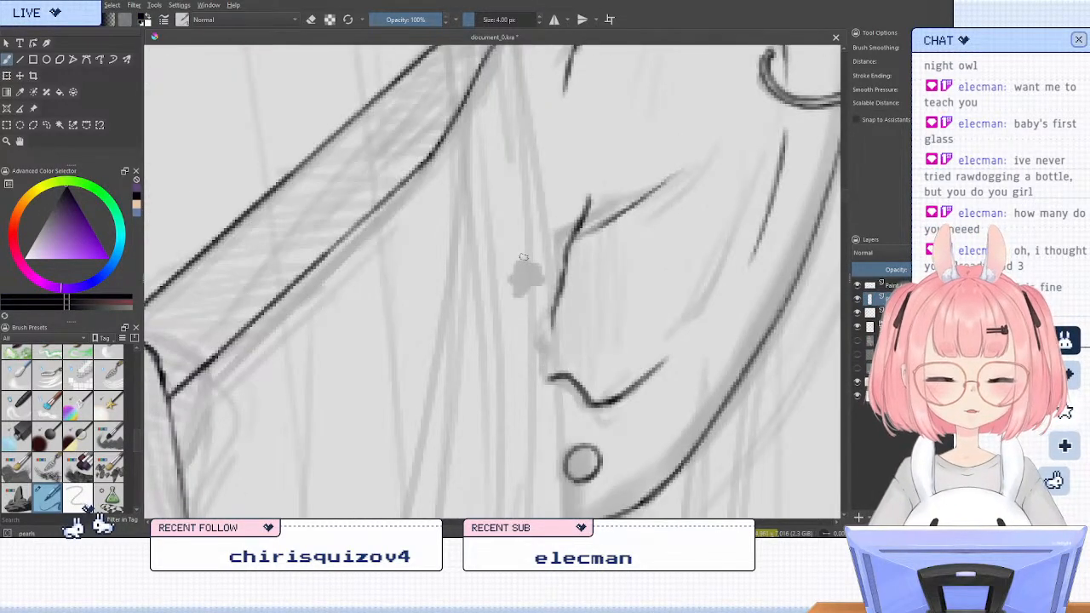
mouse_move(520, 259)
mouse_down()
mouse_move(508, 284)
mouse_move(523, 287)
mouse_move(522, 301)
mouse_move(535, 267)
mouse_move(550, 264)
mouse_move(527, 298)
mouse_up()
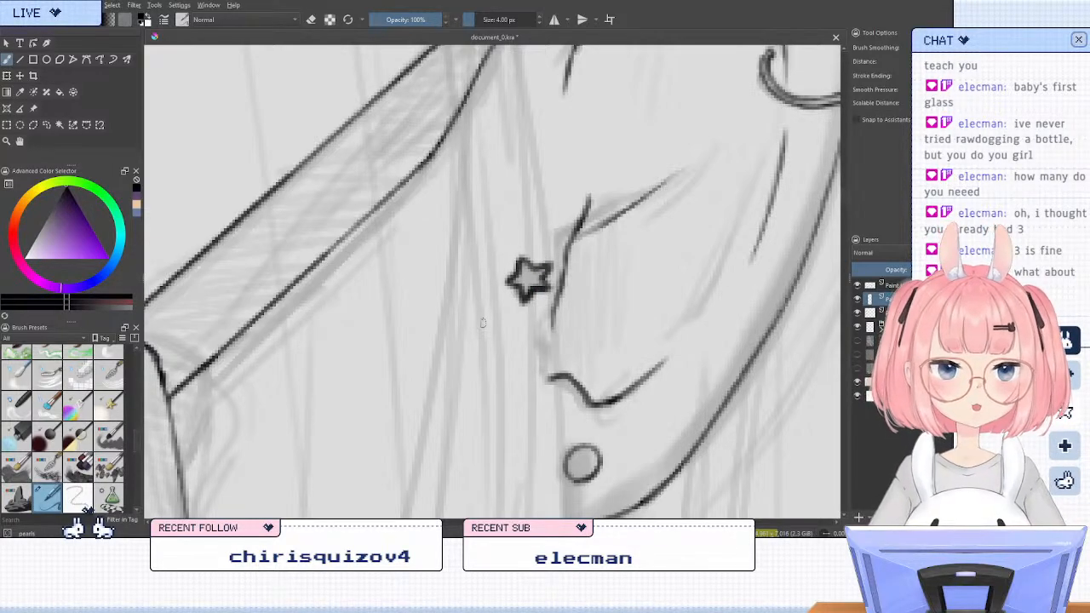
key(/)
drag(514, 257, 544, 260)
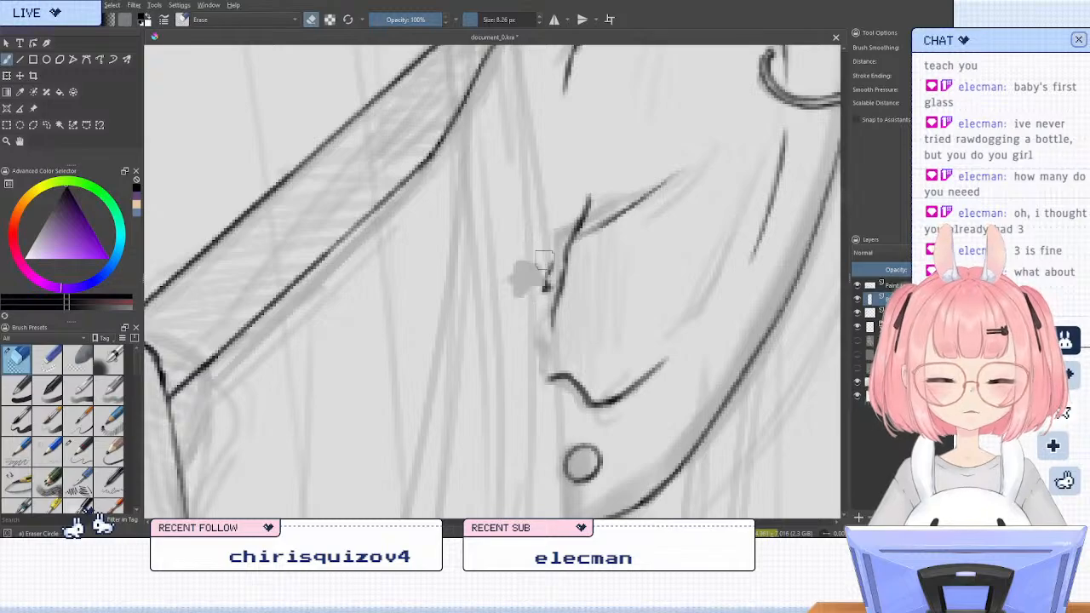
key(/)
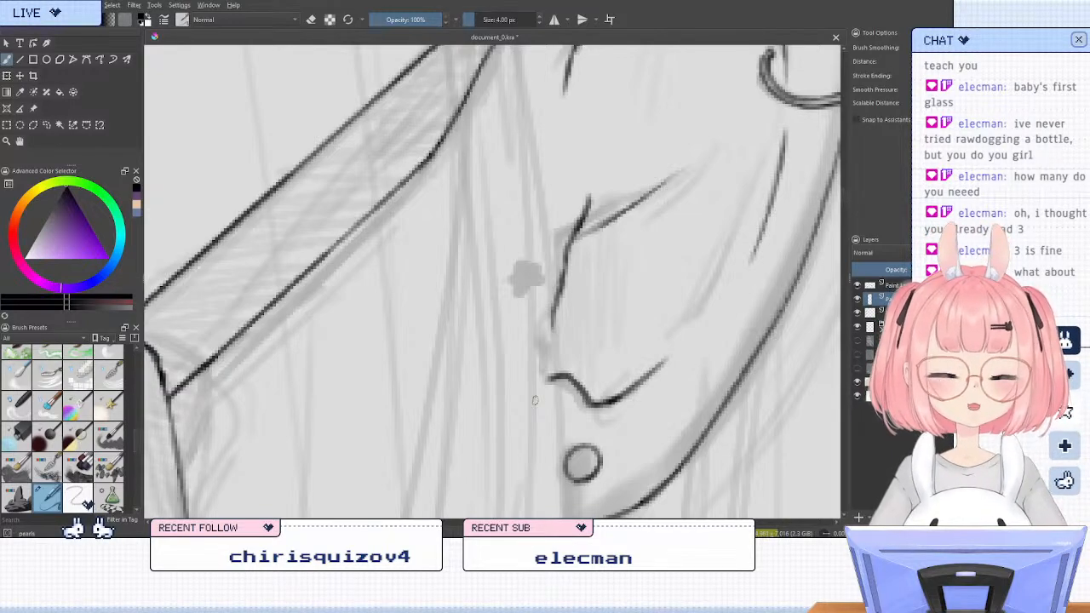
scroll(608, 299, down, 6)
scroll(349, 414, up, 2)
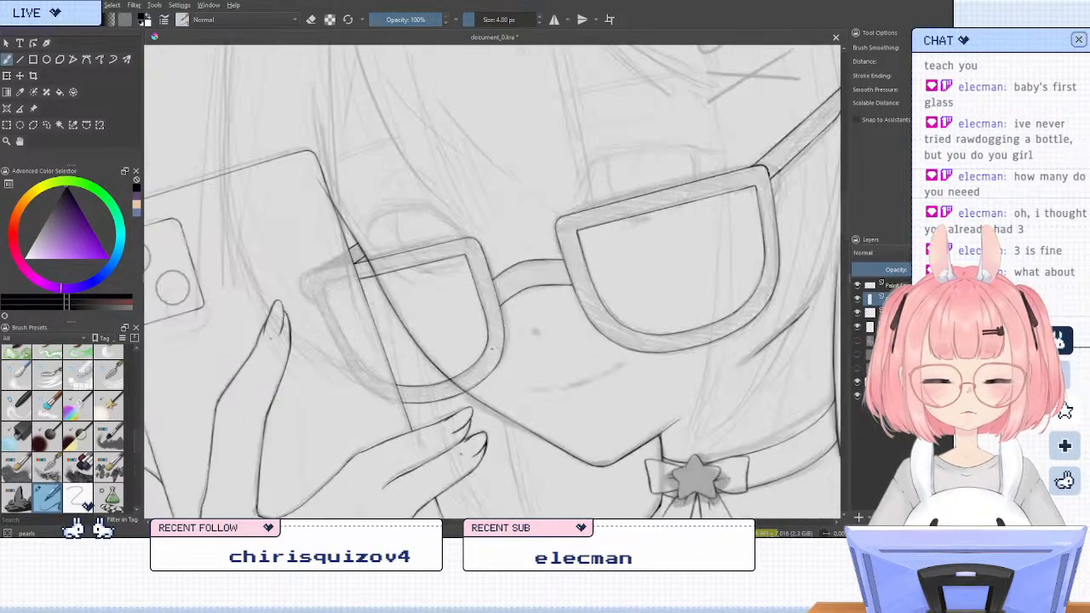
drag(710, 313, 714, 313)
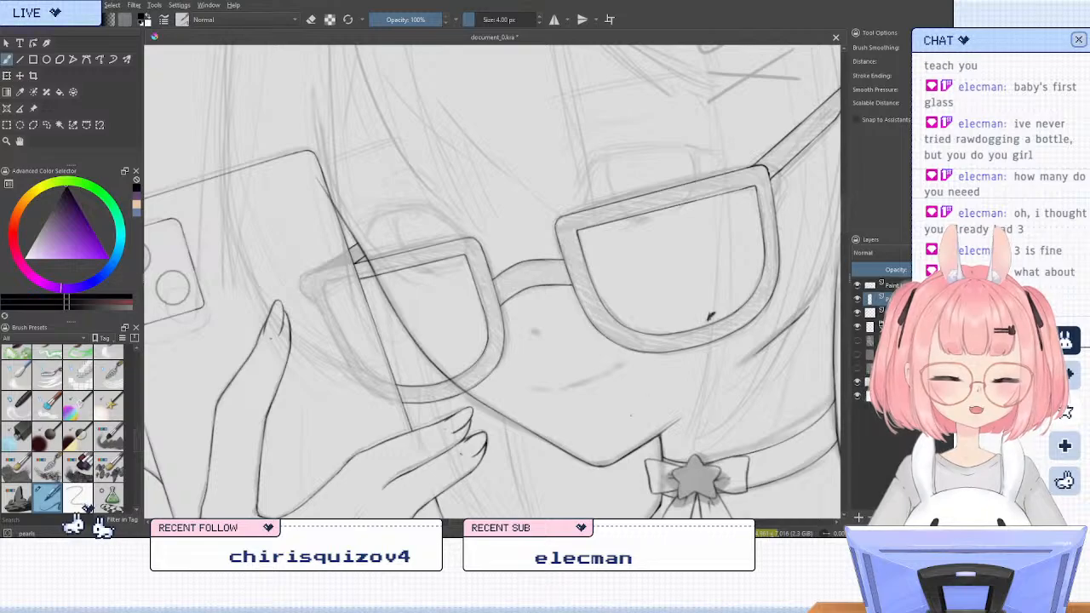
key(ctrl+z)
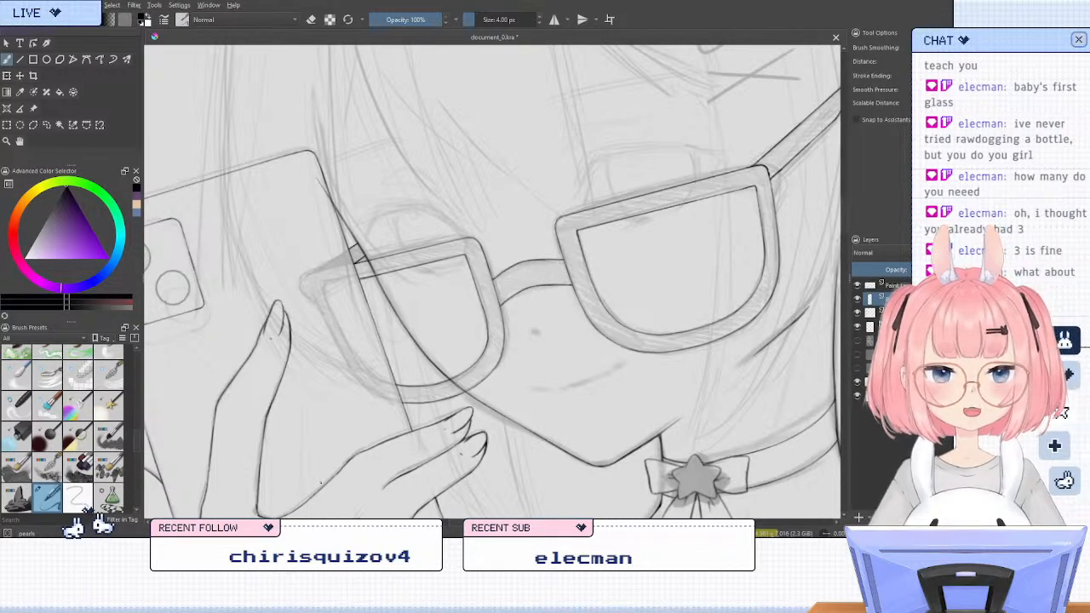
scroll(320, 461, down, 1)
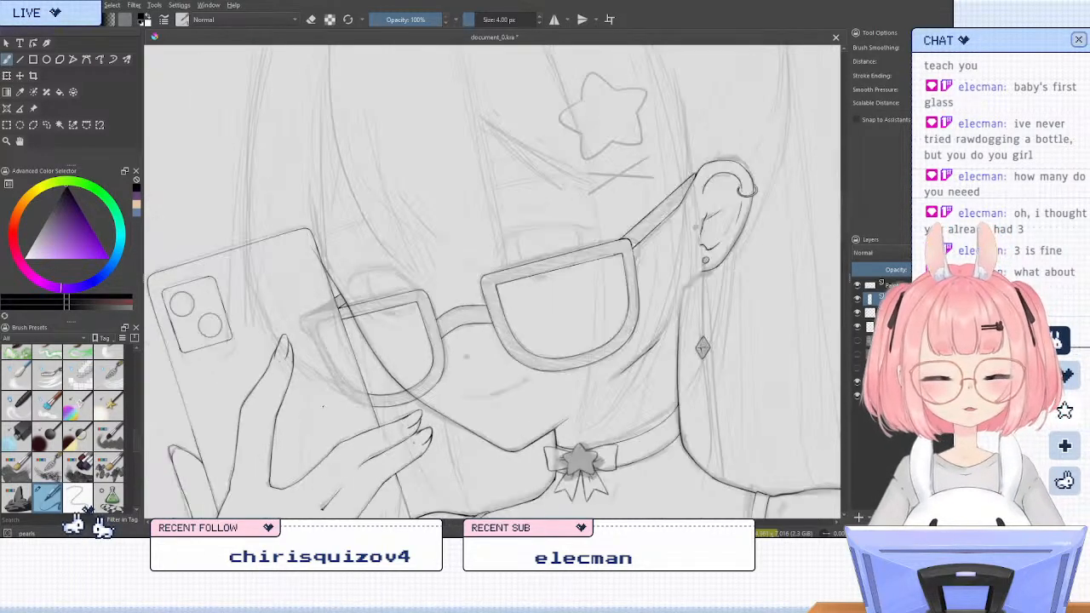
scroll(560, 333, down, 1)
scroll(628, 339, up, 1)
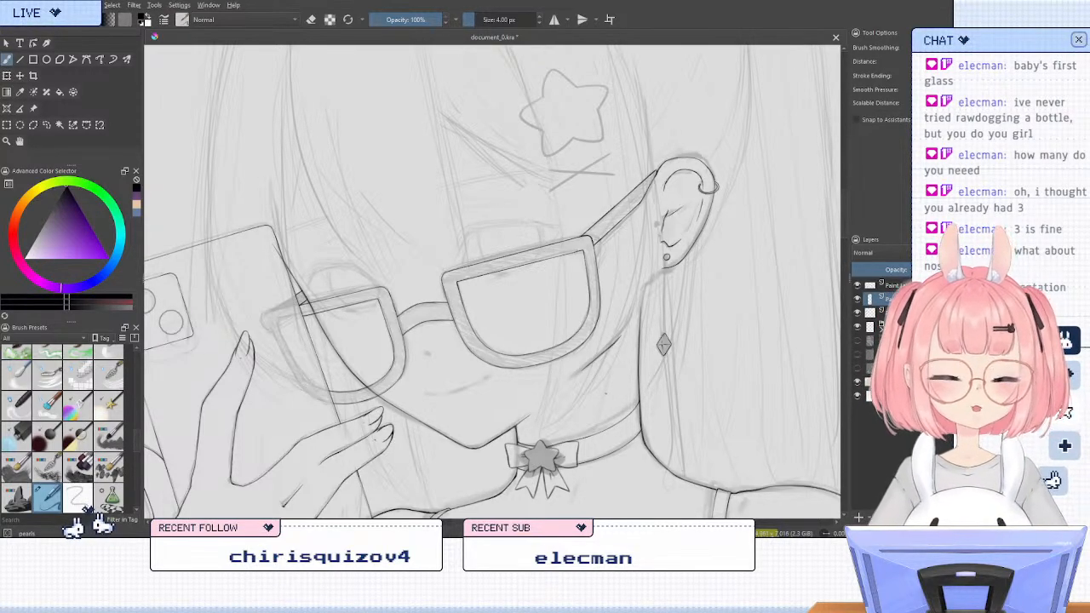
Ink a straight line from the lobe stud down to the diamond pendant's upper tip with the Line tool, redoing a misplaced attempt
mouse_move(693, 277)
mouse_down()
mouse_move(593, 330)
mouse_move(687, 271)
mouse_up()
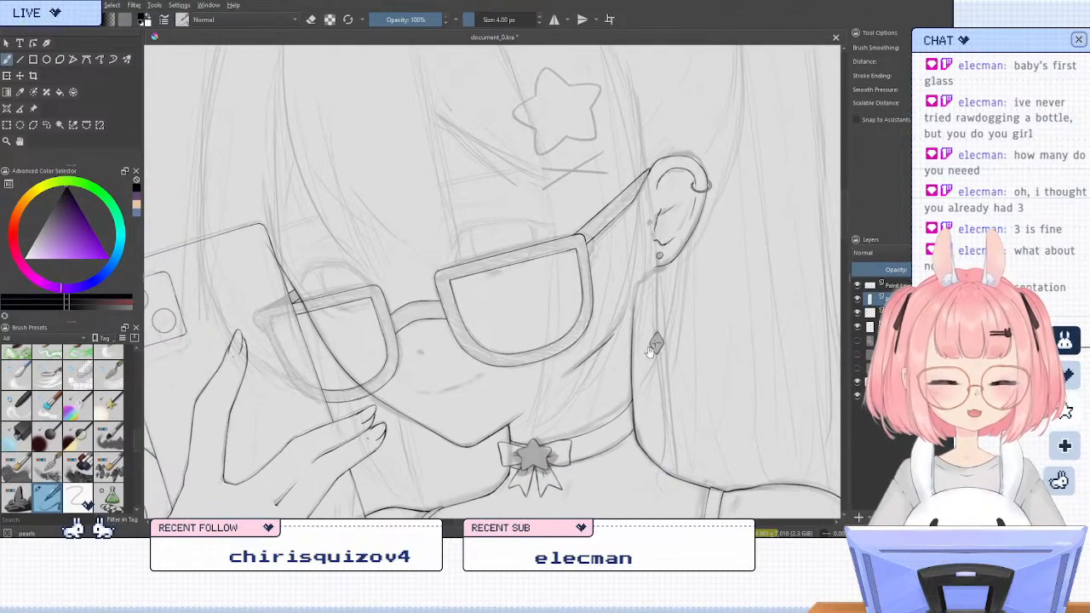
drag(648, 394, 560, 407)
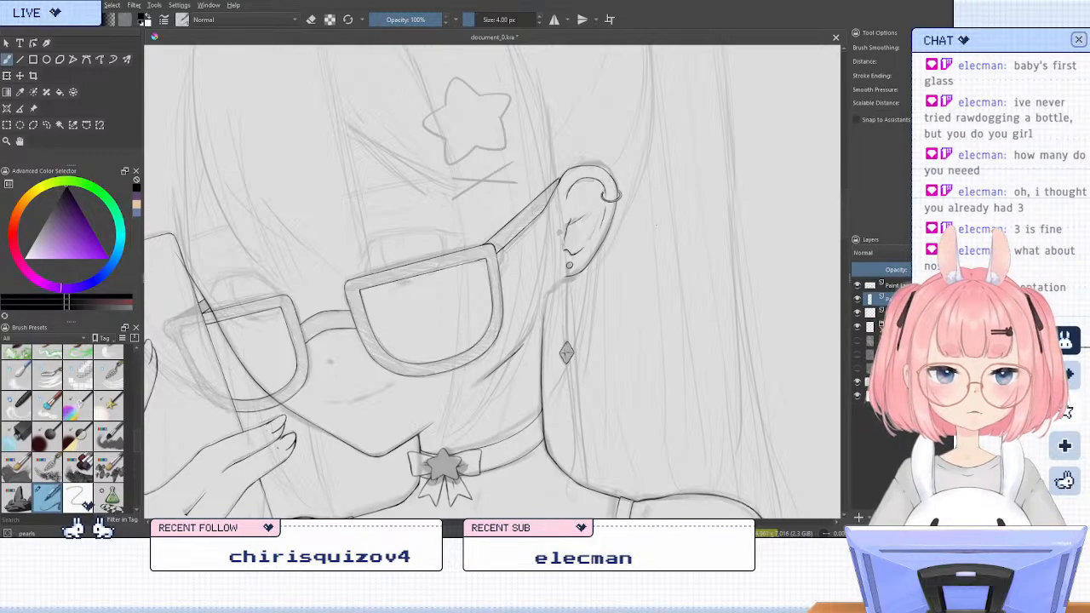
scroll(624, 319, up, 2)
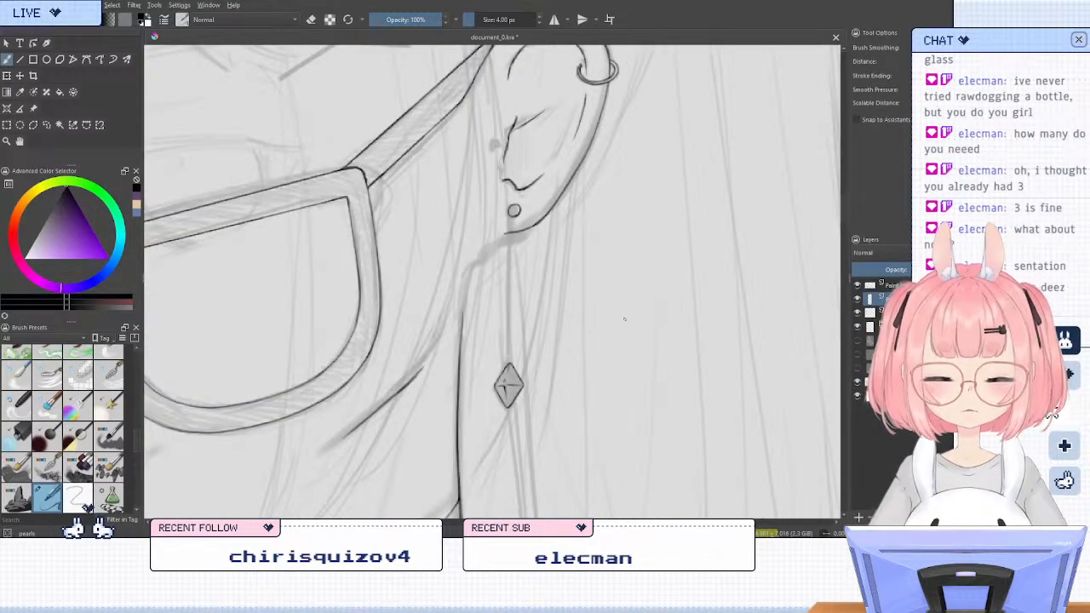
click(19, 59)
drag(513, 223, 509, 365)
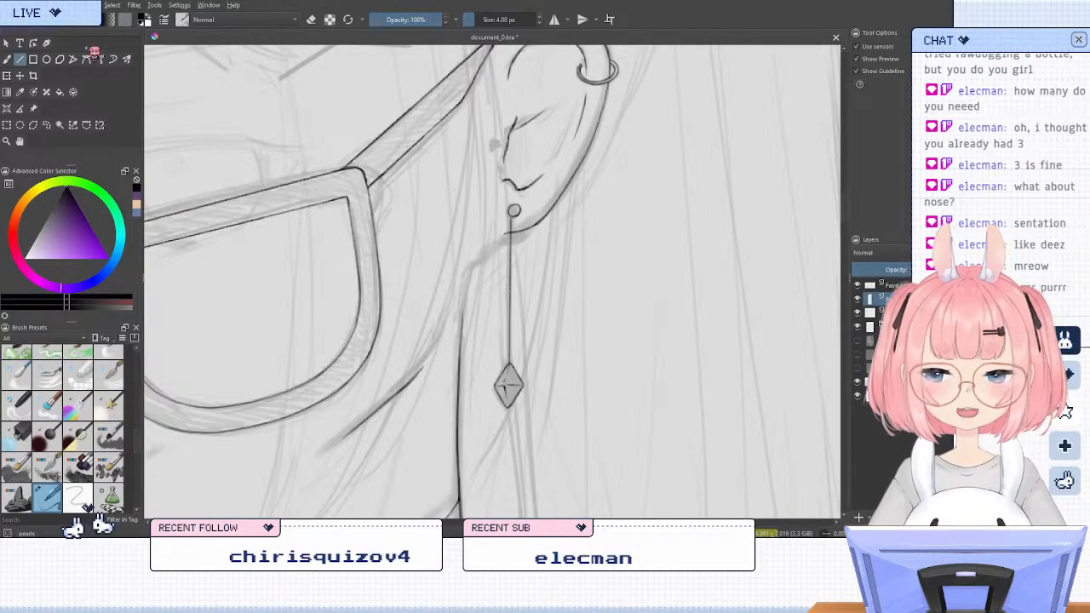
key(ctrl+z)
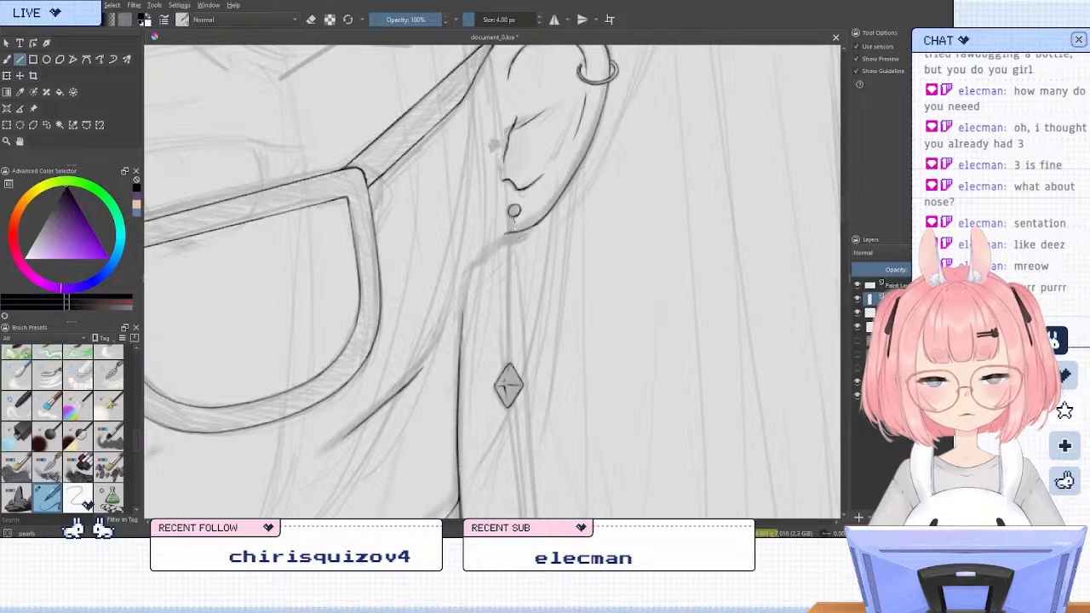
drag(513, 220, 511, 365)
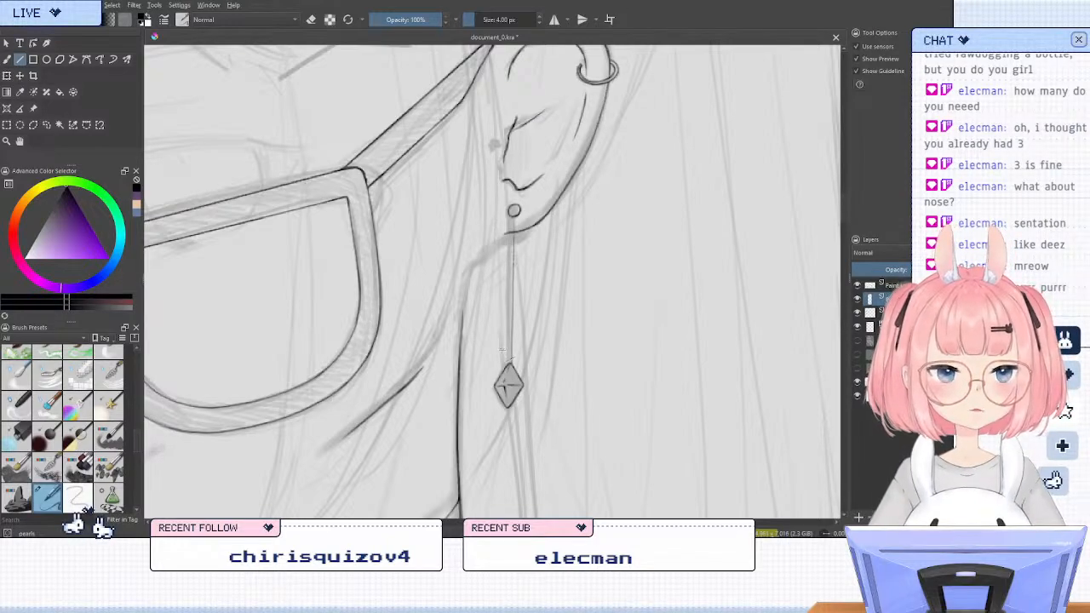
drag(511, 220, 513, 218)
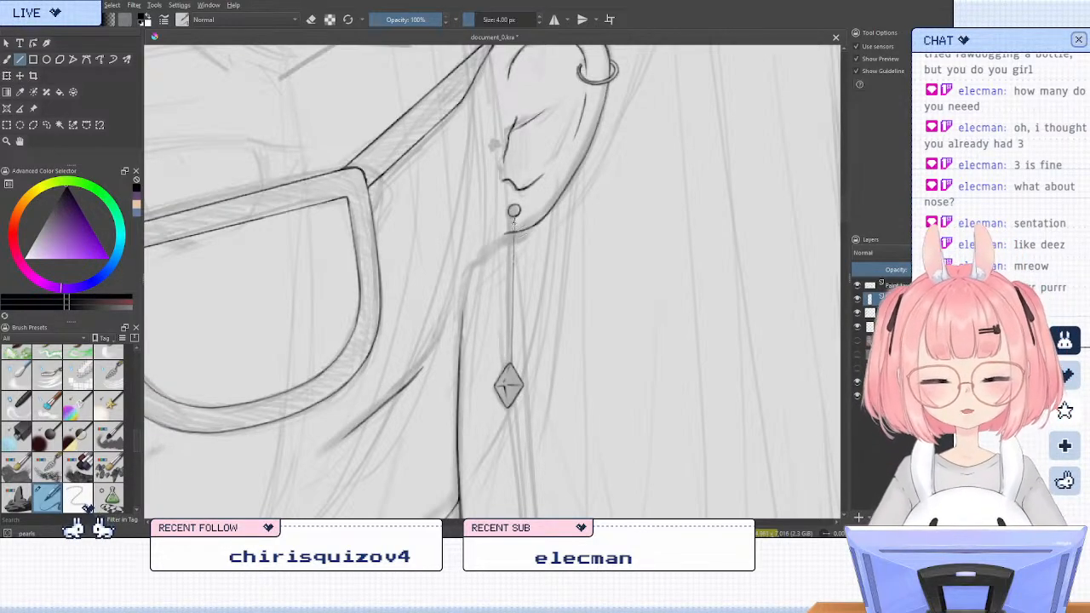
drag(513, 305, 511, 295)
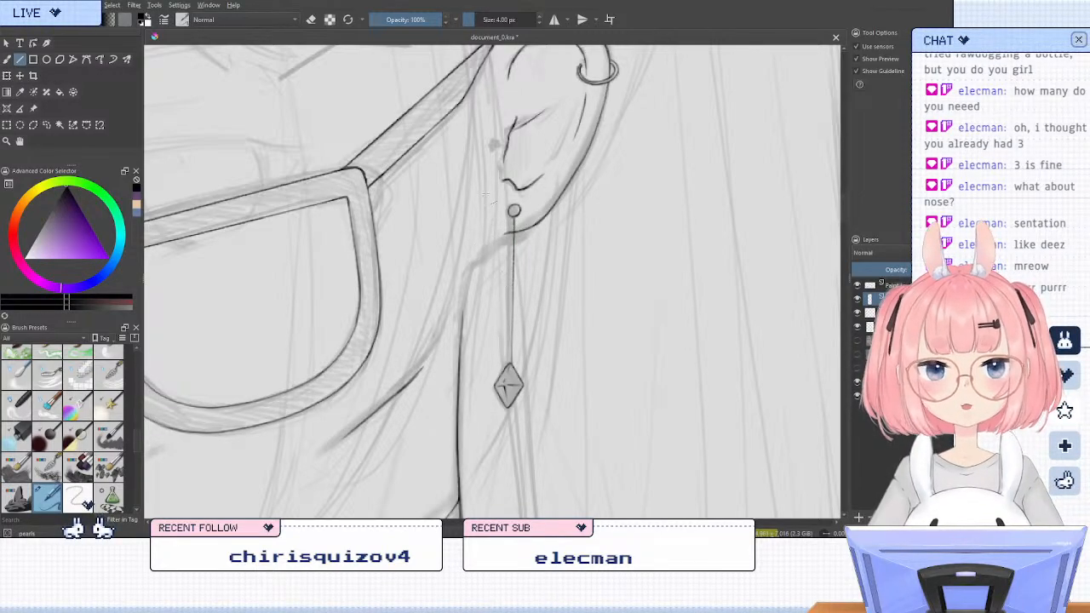
Ink a second straight line close beside the first between stud and pendant, undoing and redrawing it until it fits
drag(514, 220, 510, 366)
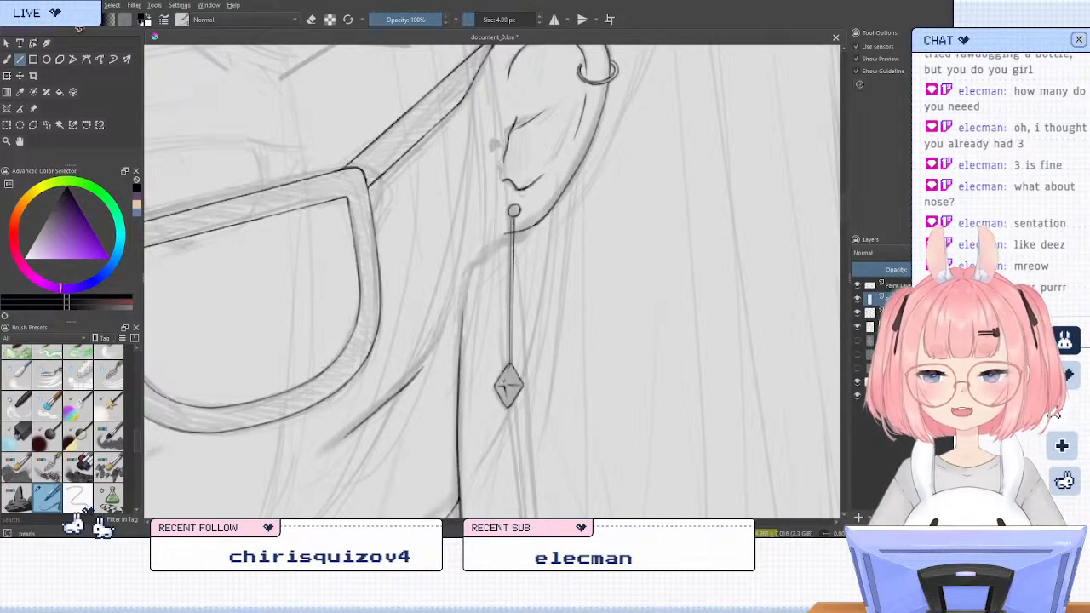
key(ctrl+z)
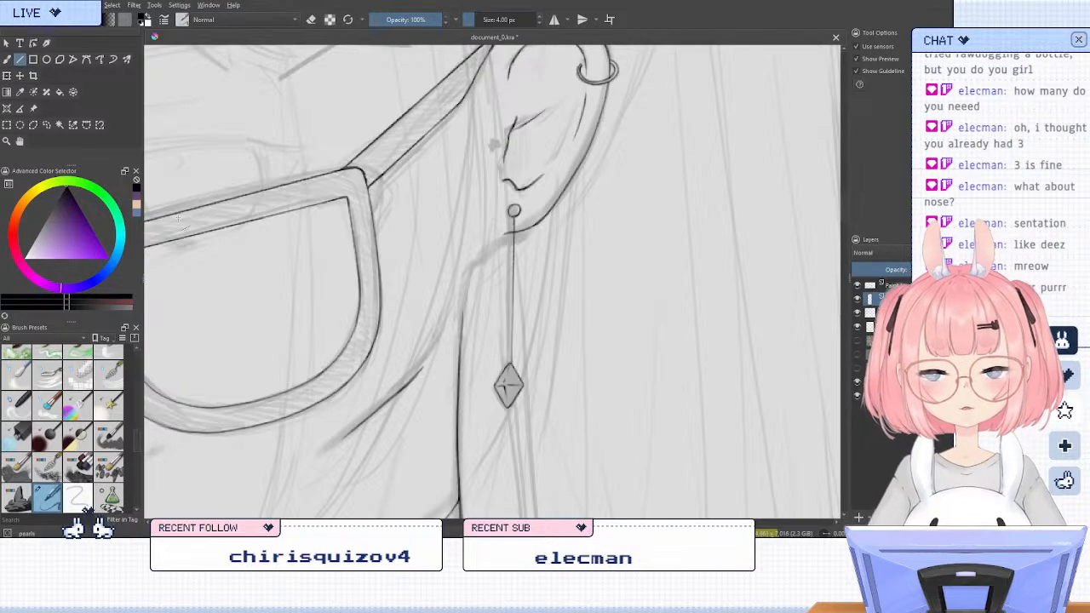
drag(513, 215, 511, 291)
key(ctrl+z)
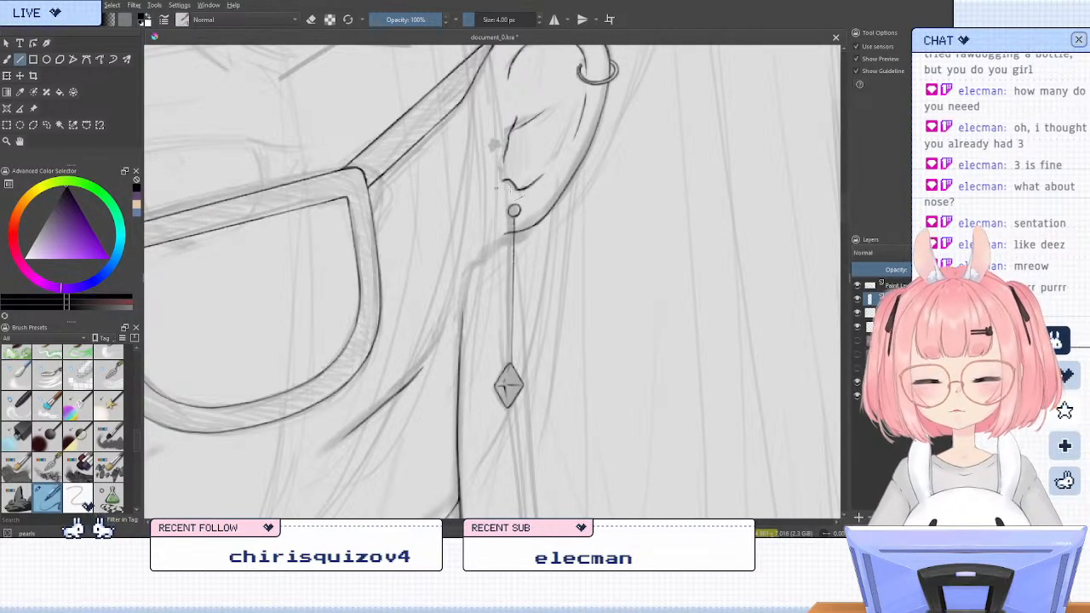
drag(513, 216, 510, 366)
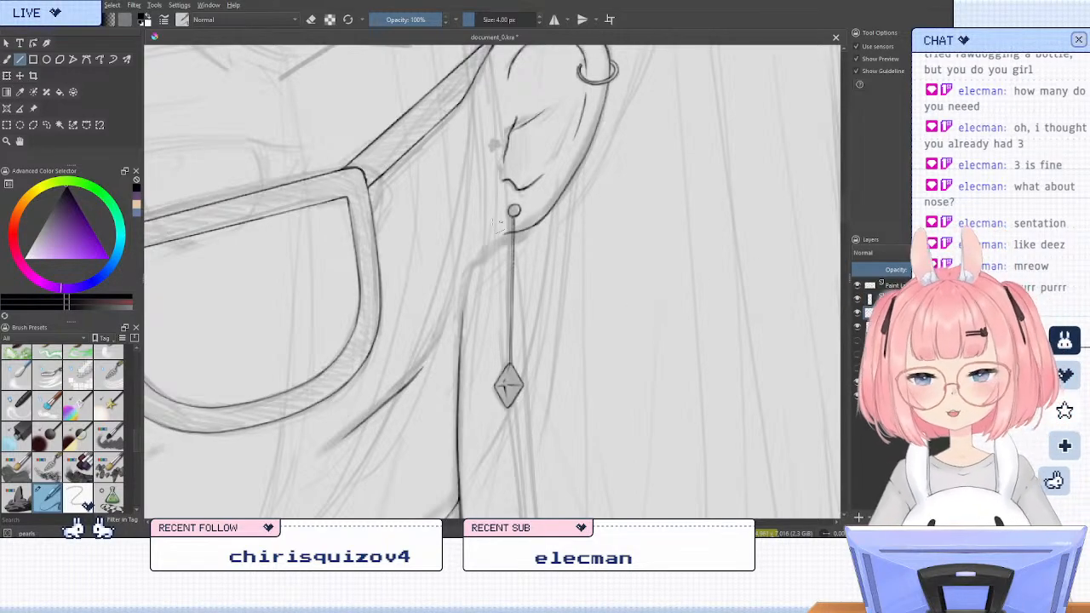
Erase the upper end of the pendant's hanging lines on the earring layer, between the stud and the earlobe's lower edge
key(e)
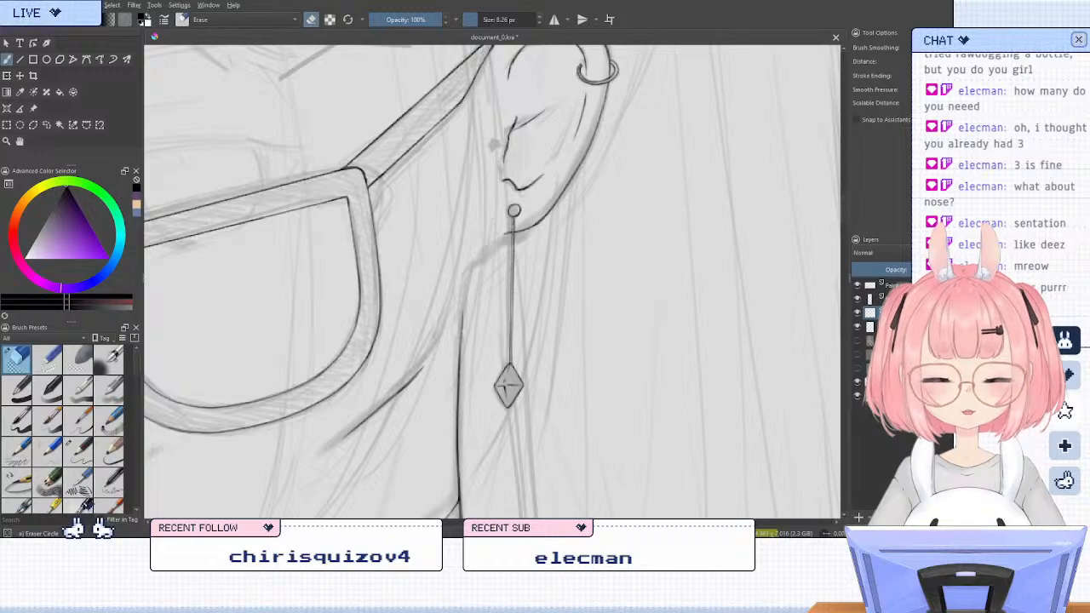
key(e)
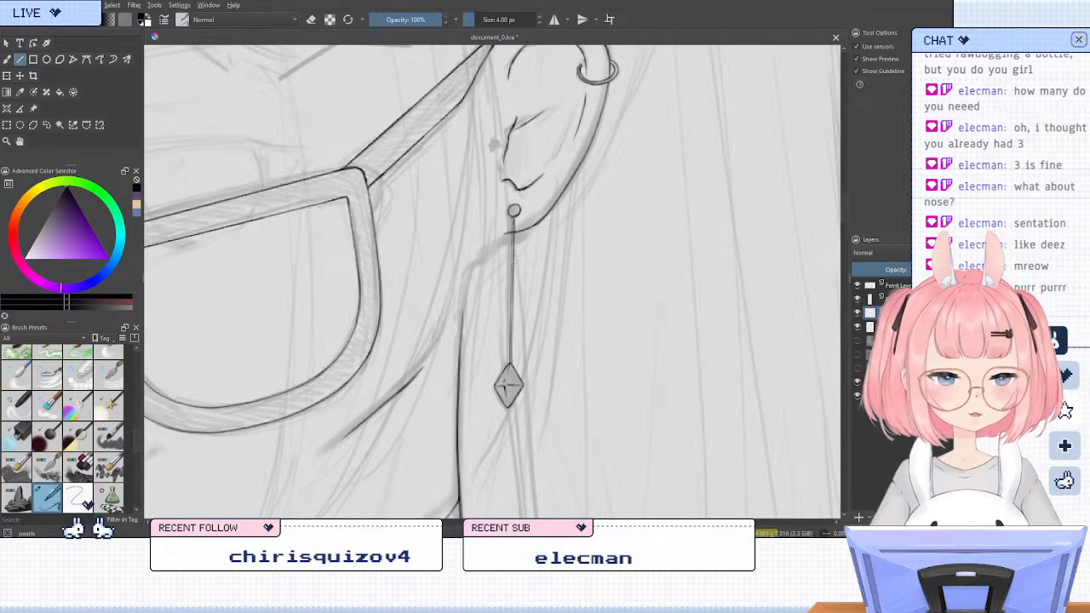
click(877, 300)
key(e)
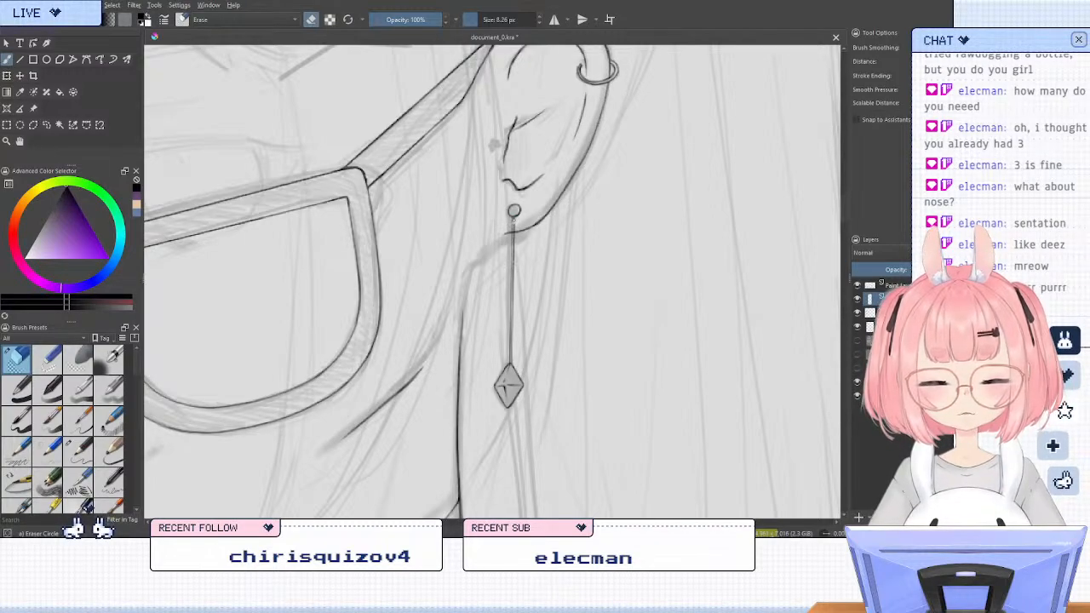
drag(513, 219, 511, 230)
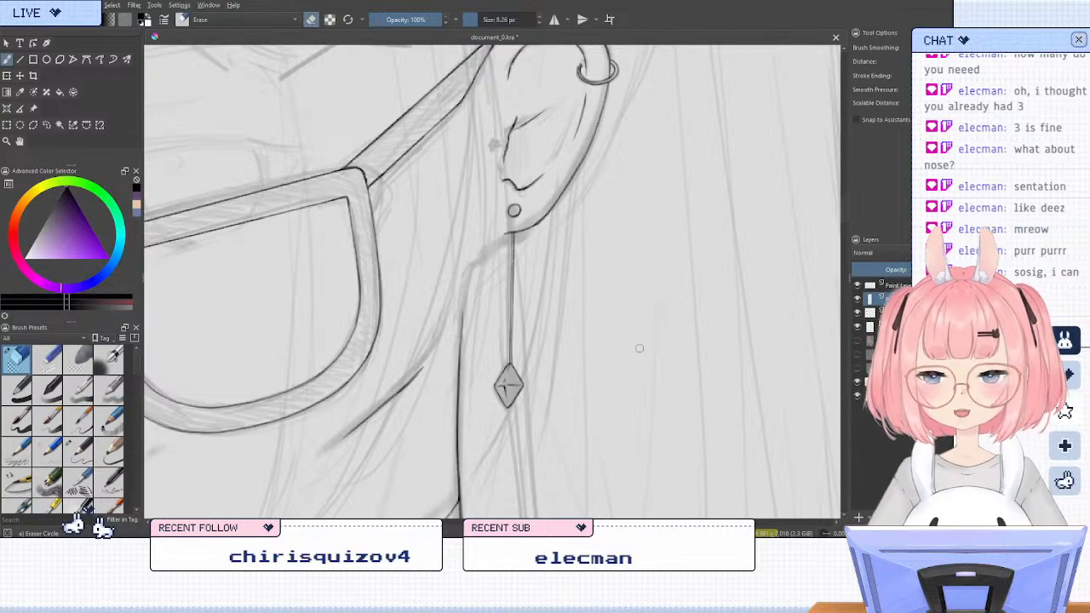
Doodle a small bunny-eared figure with a tiny animal on its arm in the empty space beside the ponytail
key(e)
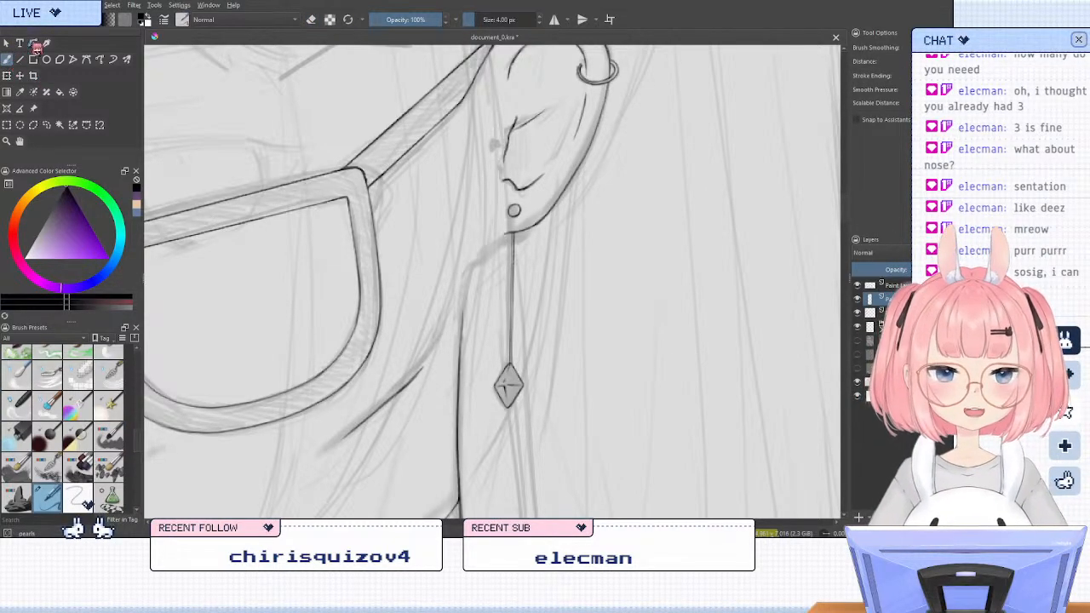
scroll(548, 291, down, 3)
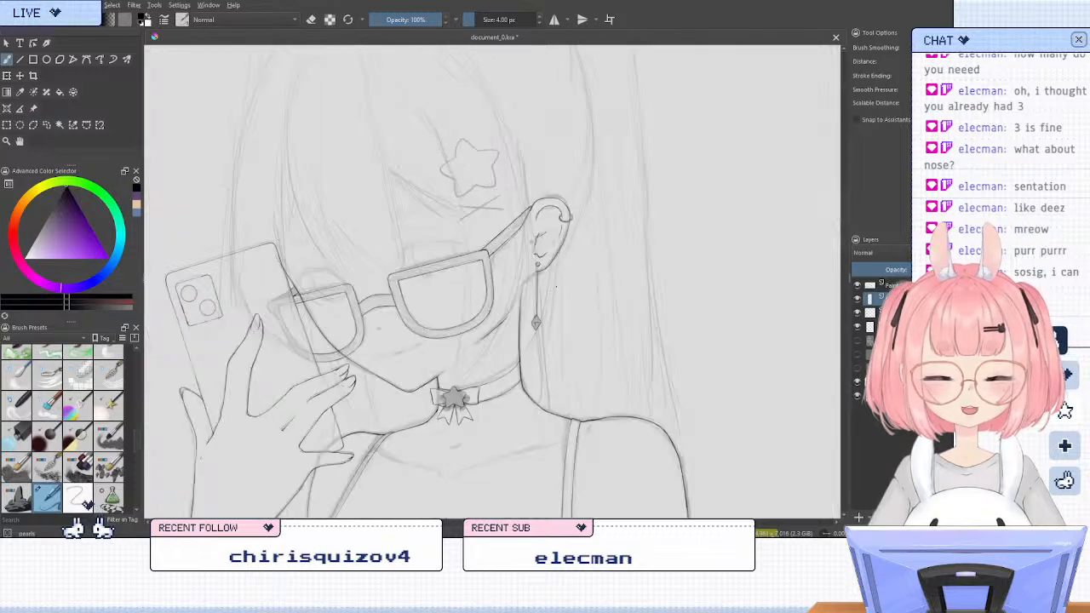
scroll(464, 256, down, 2)
scroll(723, 170, up, 2)
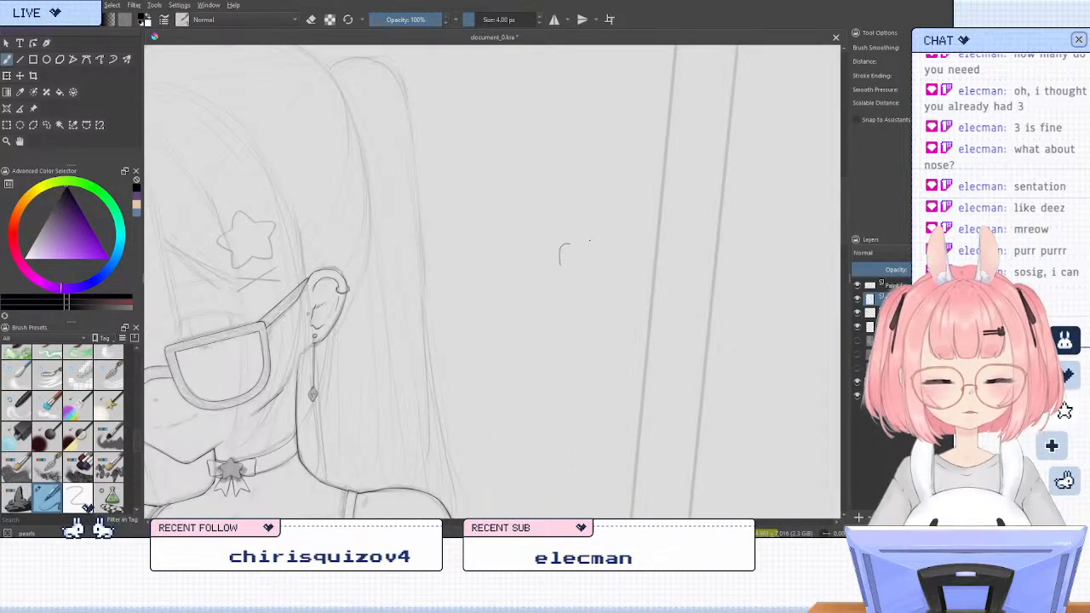
mouse_move(561, 260)
mouse_down()
mouse_move(601, 245)
mouse_move(601, 265)
mouse_move(570, 215)
mouse_move(595, 230)
mouse_up()
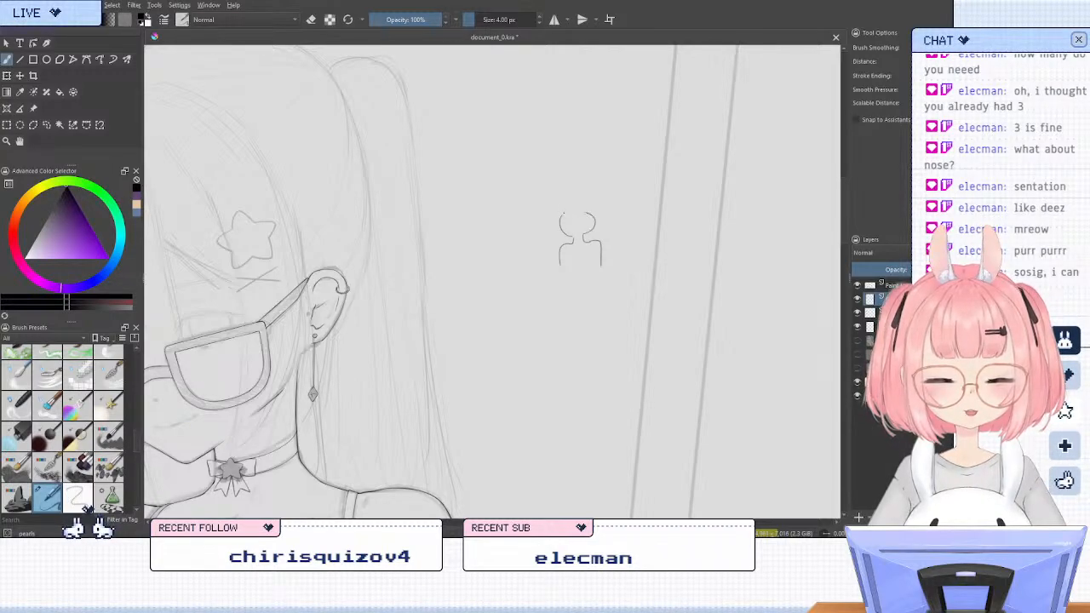
drag(585, 192, 587, 210)
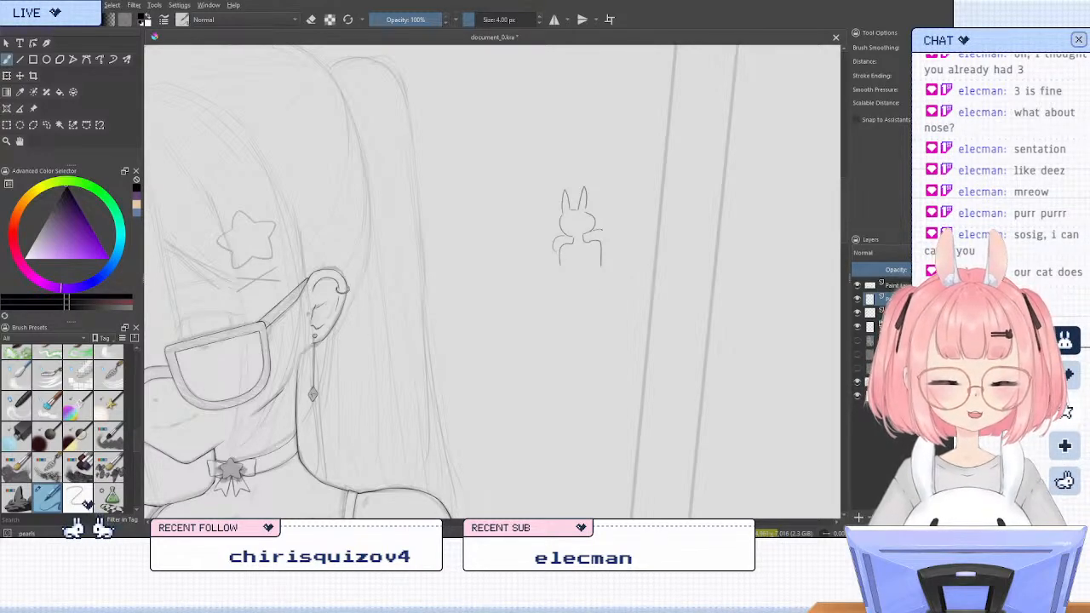
drag(603, 226, 614, 236)
click(604, 235)
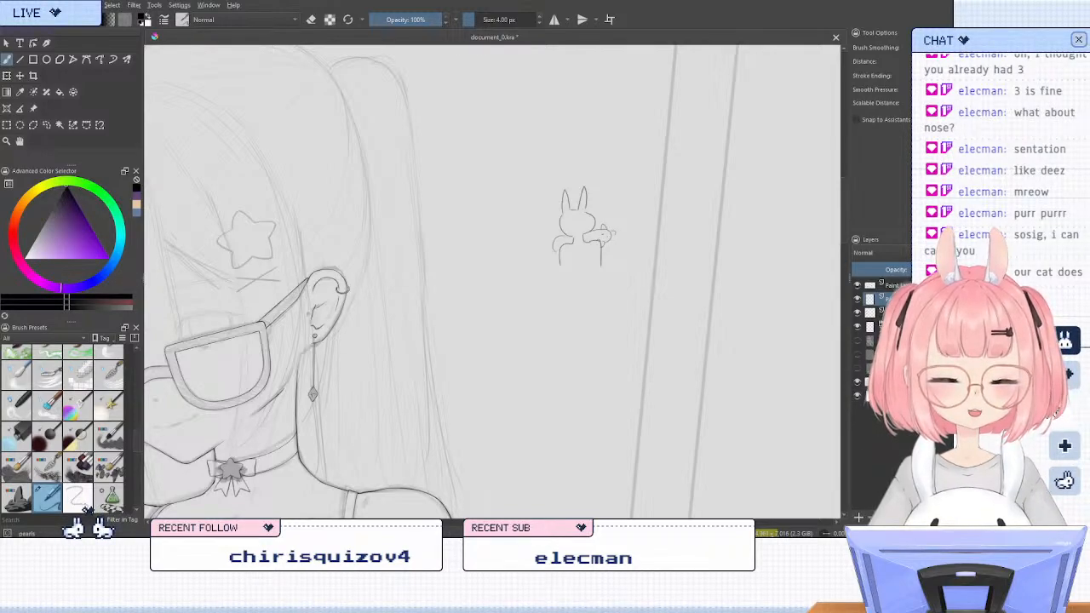
drag(572, 254, 559, 257)
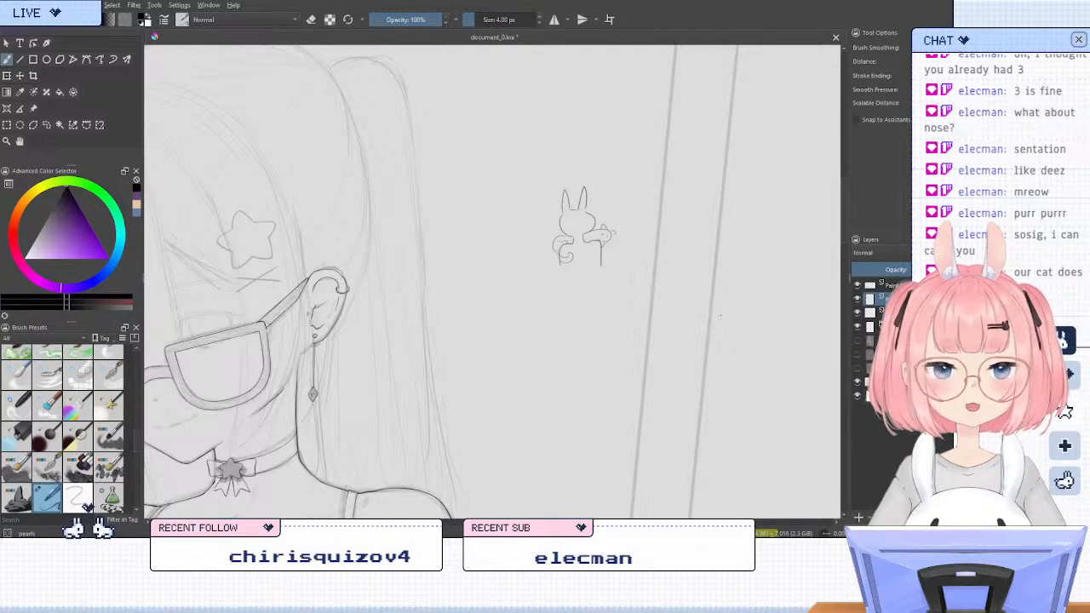
Enlarge the eraser and erase the whole bunny-eared doodle beside the ponytail, returning to the inking brush
key(e)
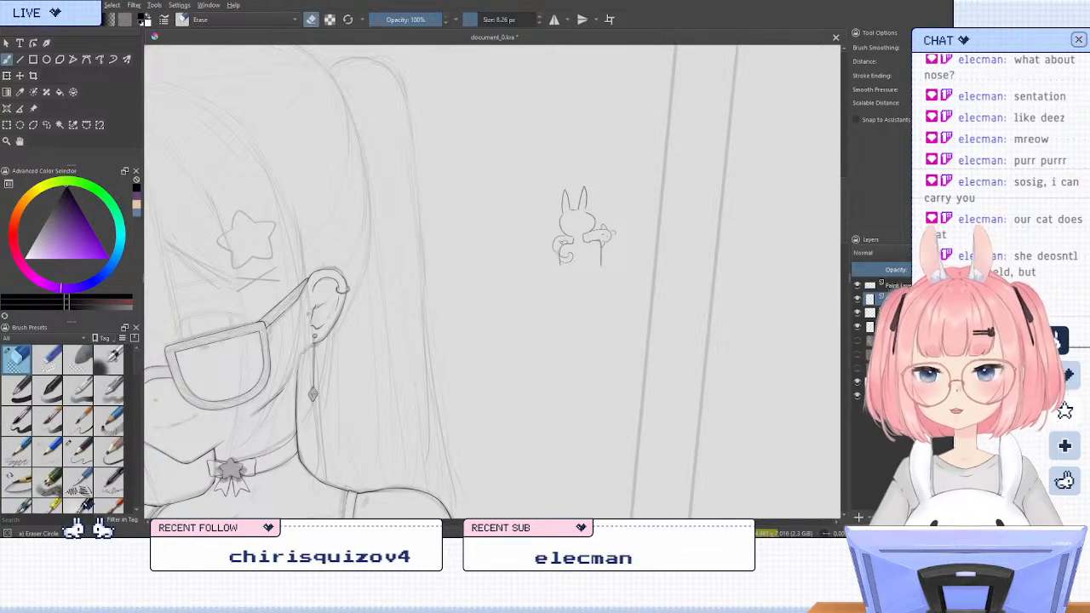
click(479, 19)
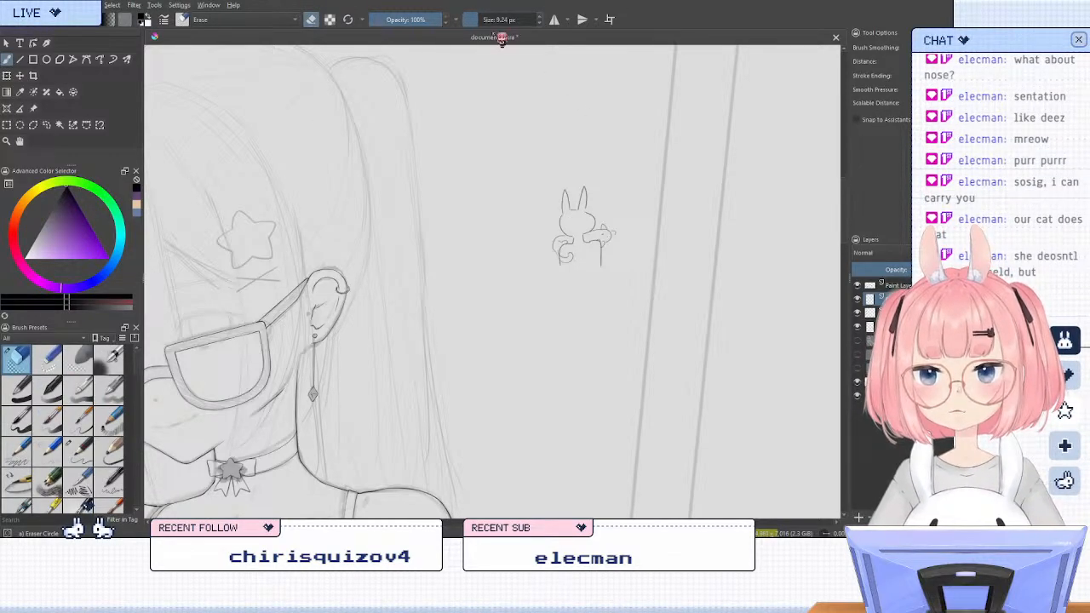
click(492, 19)
mouse_move(565, 194)
mouse_down()
mouse_move(555, 275)
mouse_move(597, 275)
mouse_move(621, 210)
mouse_up()
key(e)
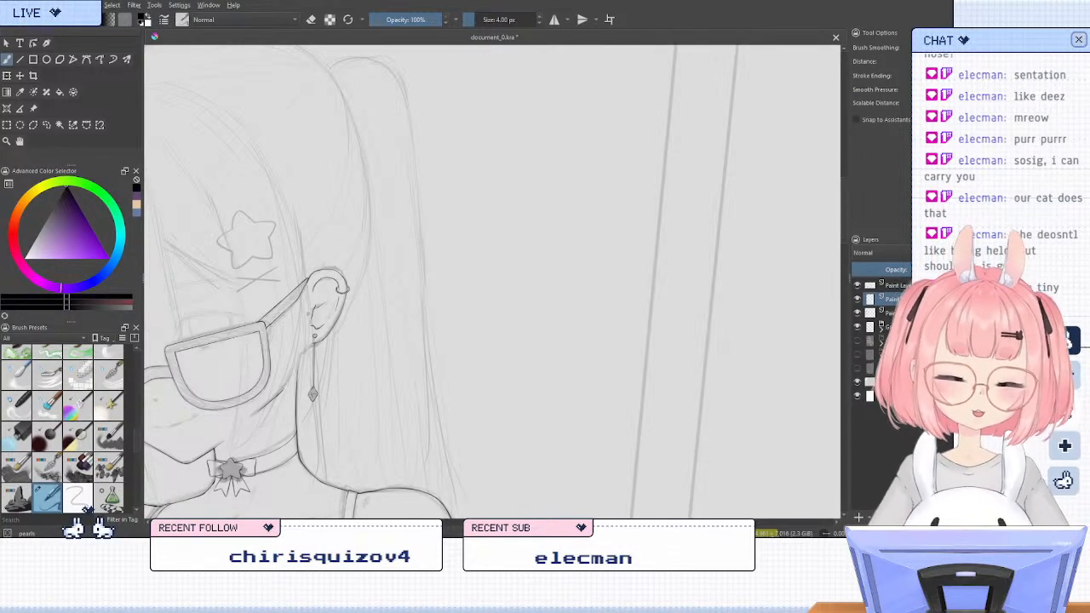
scroll(760, 58, down, 2)
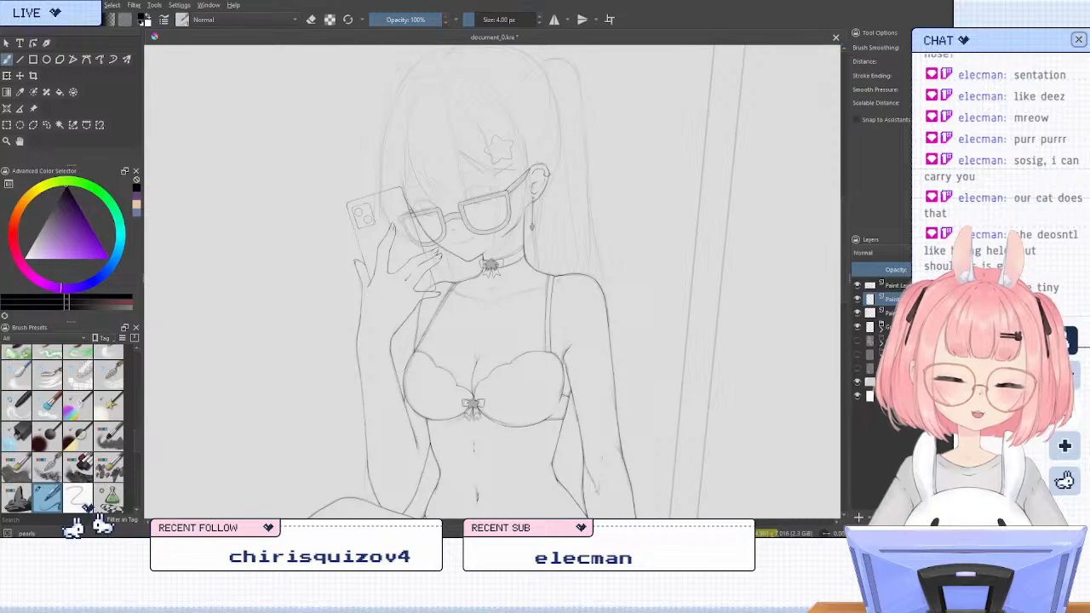
scroll(505, 343, down, 1)
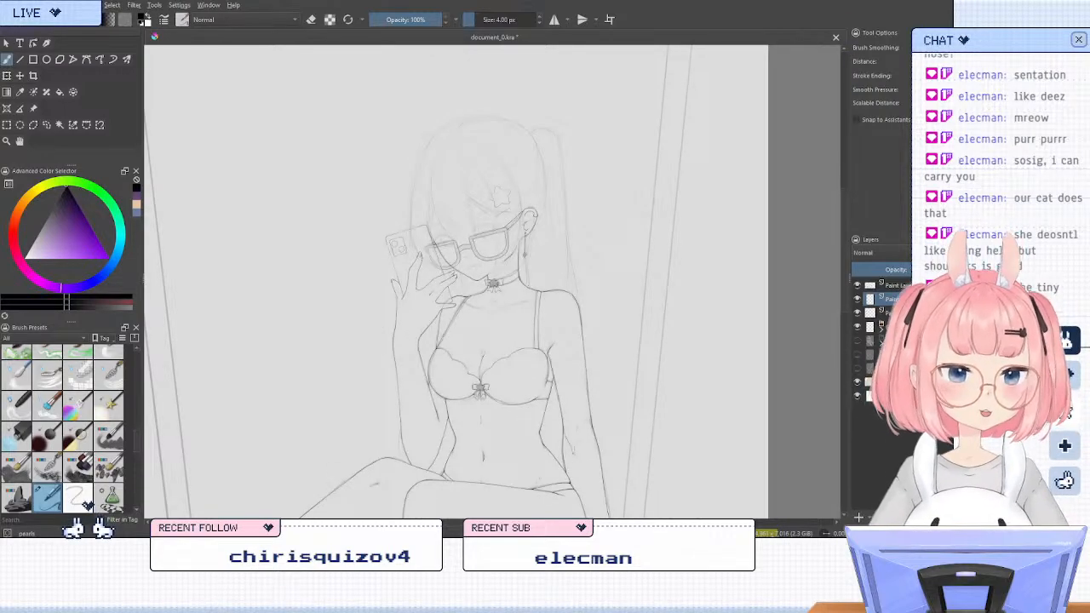